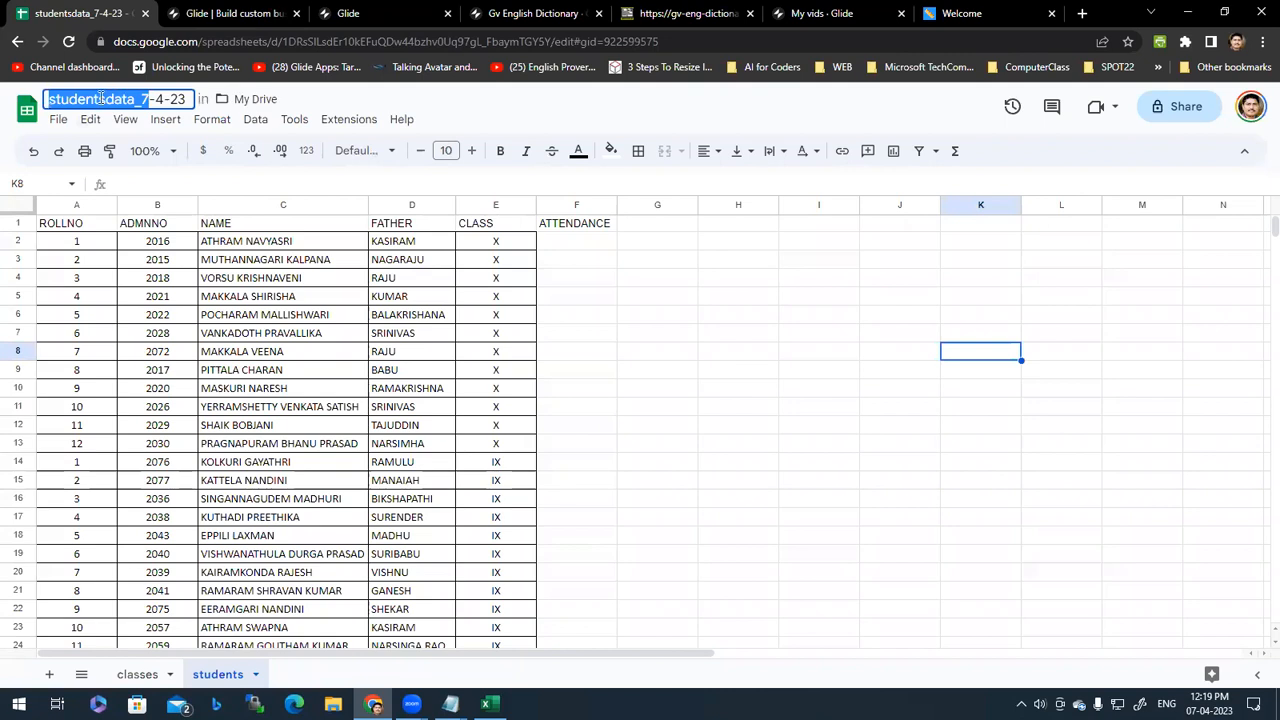
Step: On the classes sheet, select the five class names VI to X
{"action": "left_click", "coordinate": [126, 99]}
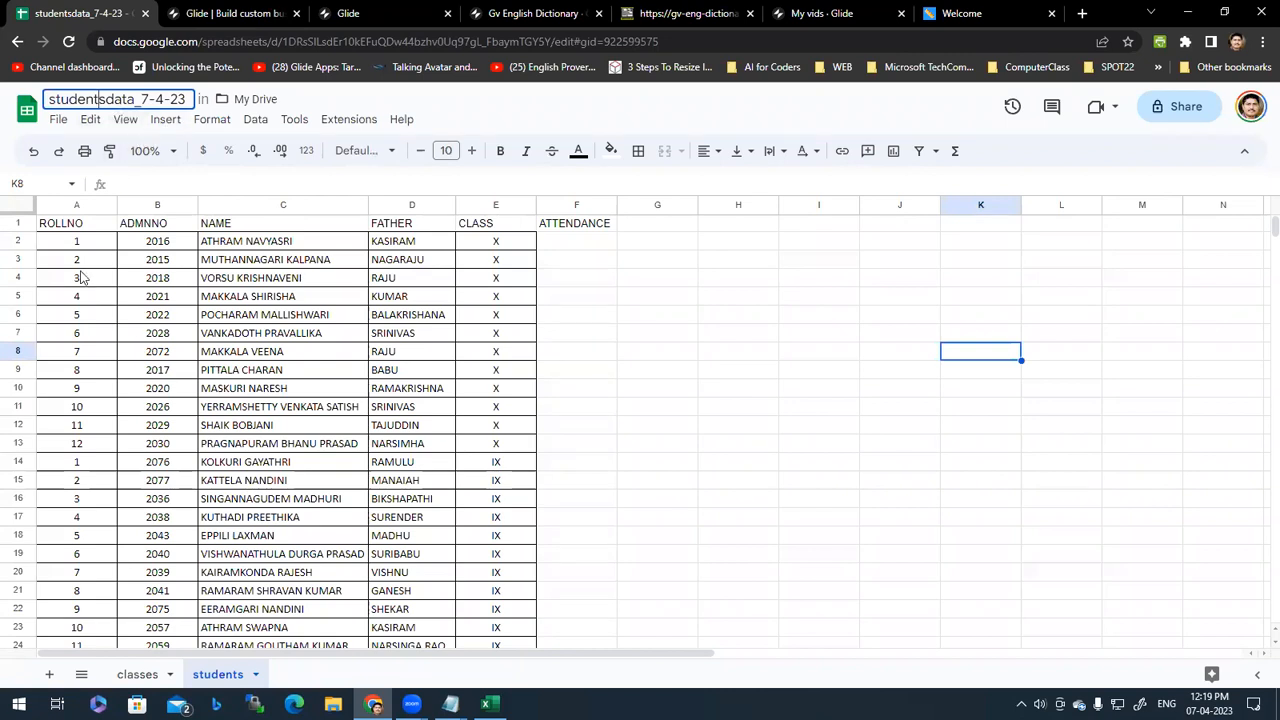
{"action": "left_click", "coordinate": [72, 240]}
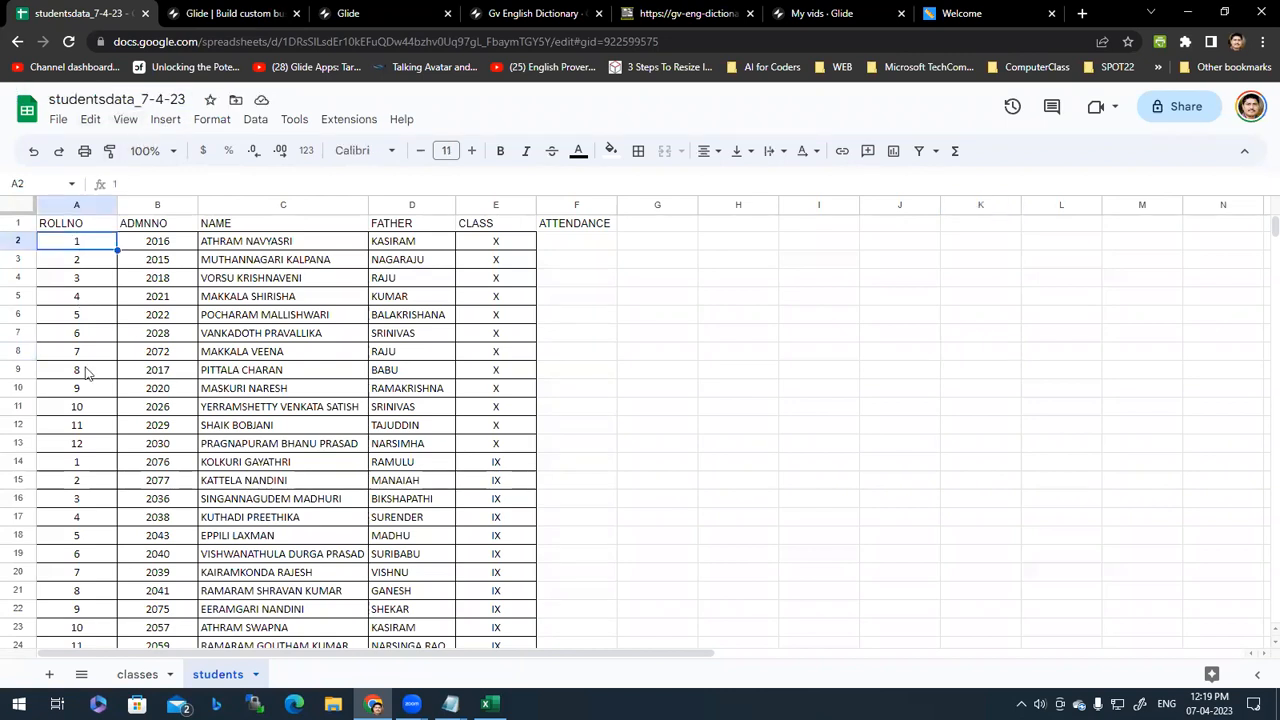
{"action": "left_click", "coordinate": [150, 678]}
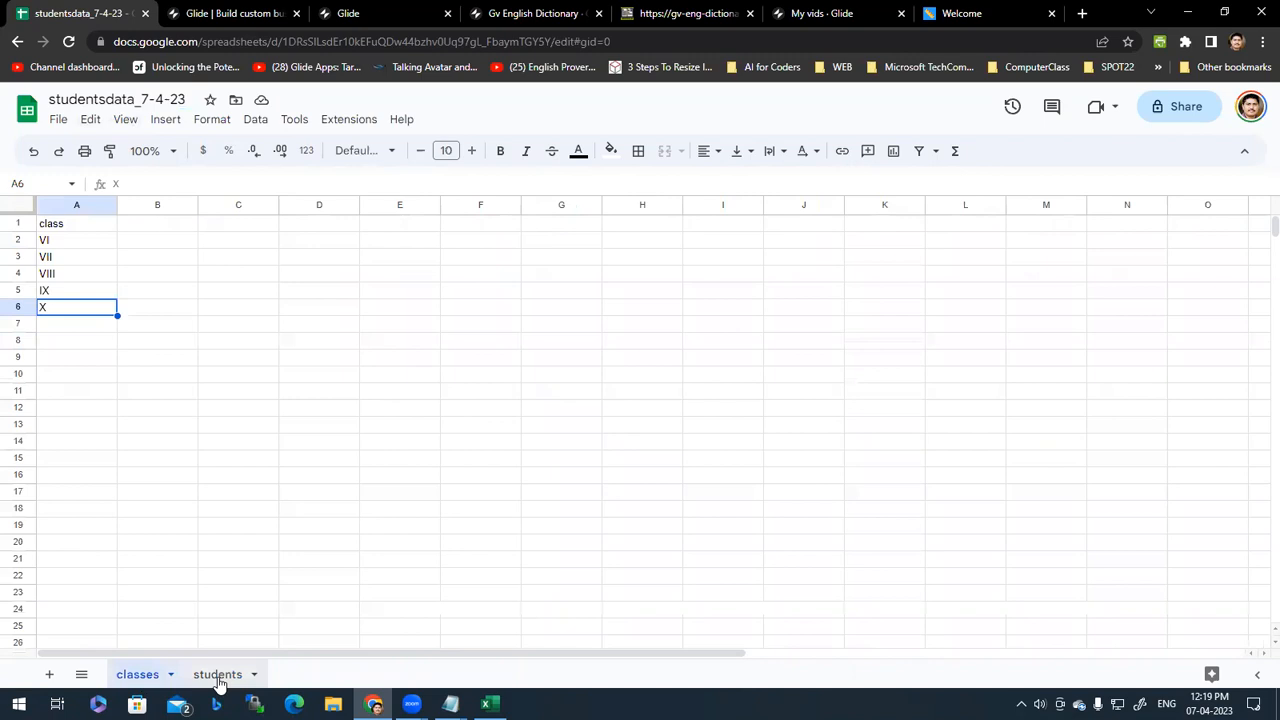
{"action": "left_click", "coordinate": [218, 678]}
{"action": "left_click", "coordinate": [155, 678]}
{"action": "left_click", "coordinate": [385, 422]}
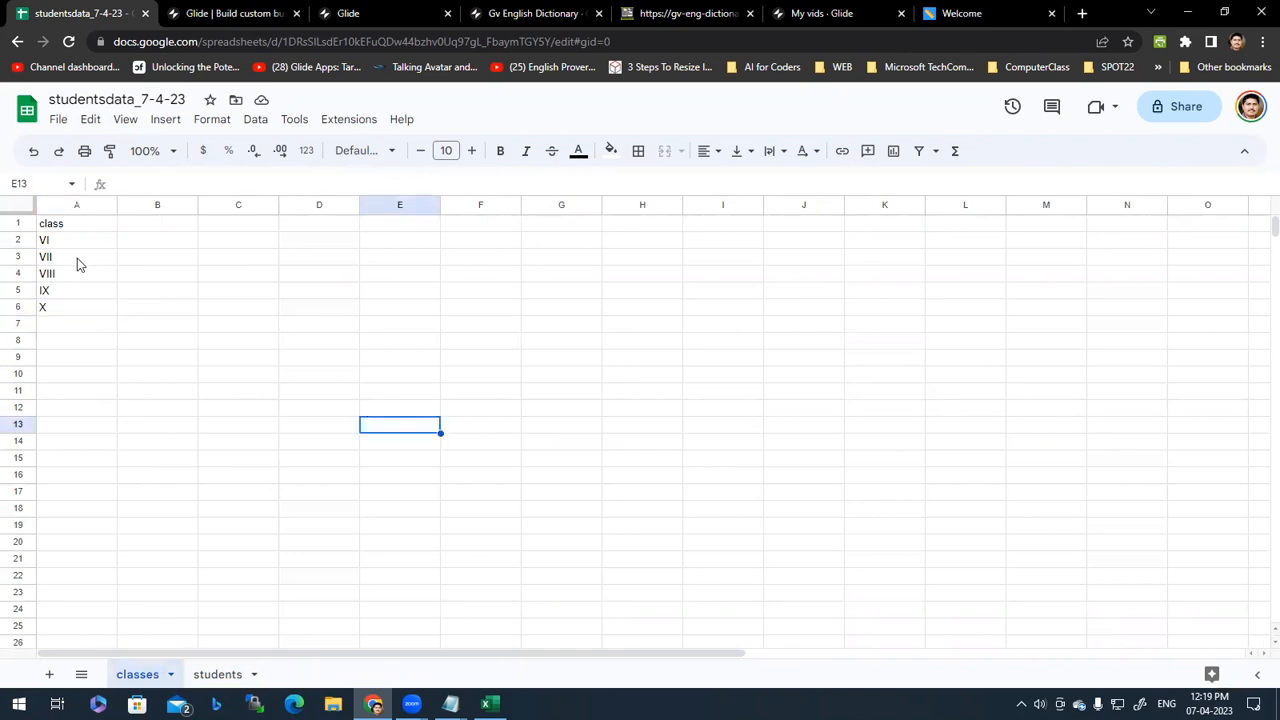
{"action": "left_click_drag", "start_coordinate": [77, 242], "coordinate": [77, 306]}
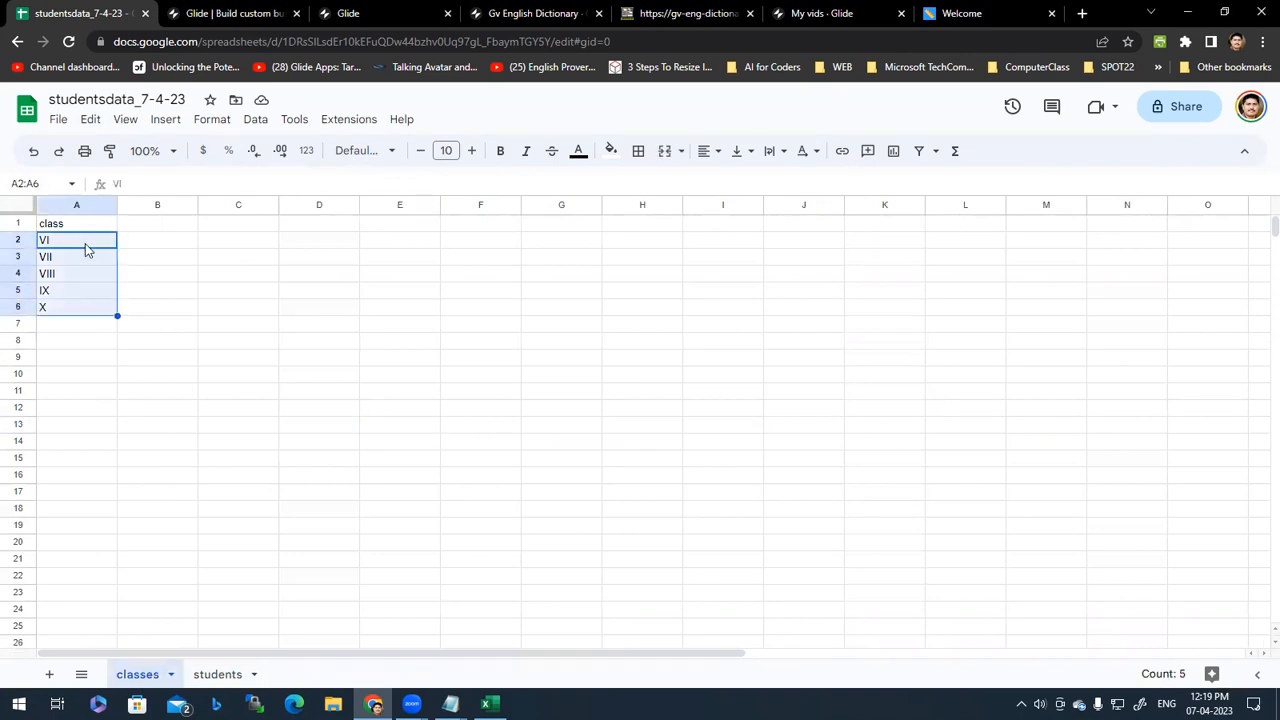
{"action": "key", "text": "Down"}
{"action": "key", "text": "Down"}
{"action": "key", "text": "Down"}
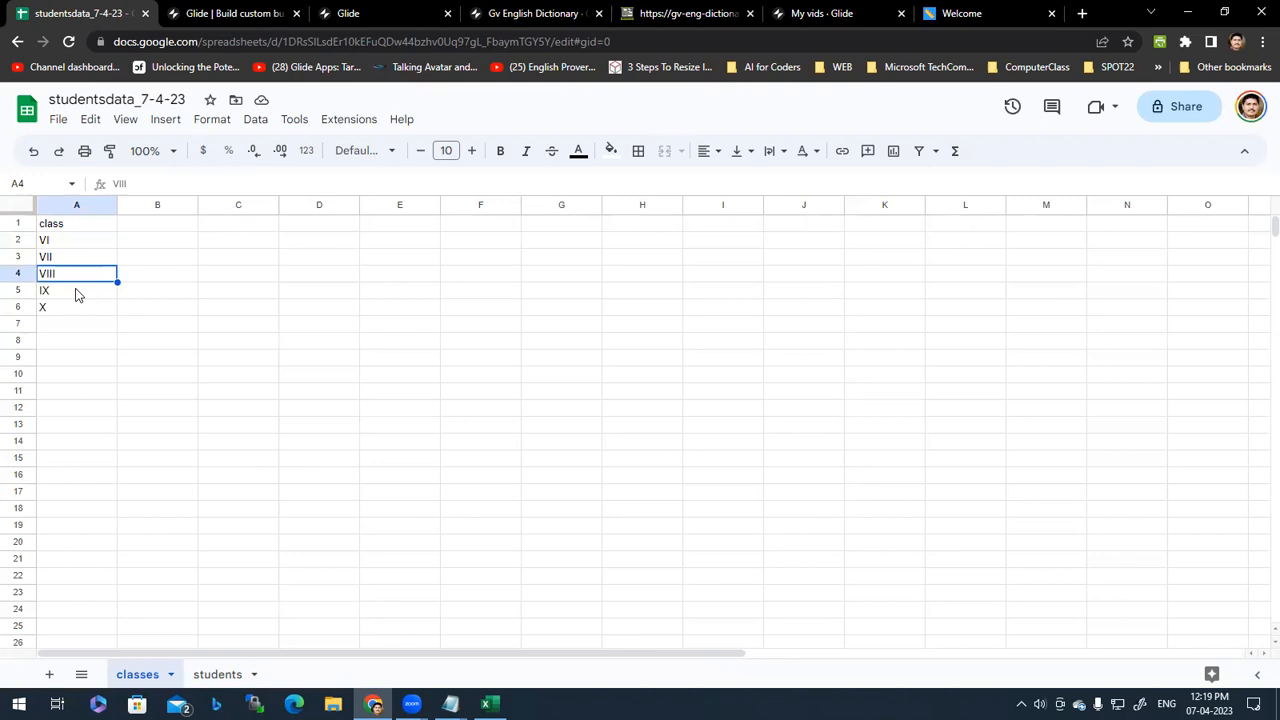
{"action": "key", "text": "Down"}
{"action": "left_click_drag", "start_coordinate": [66, 240], "coordinate": [77, 311]}
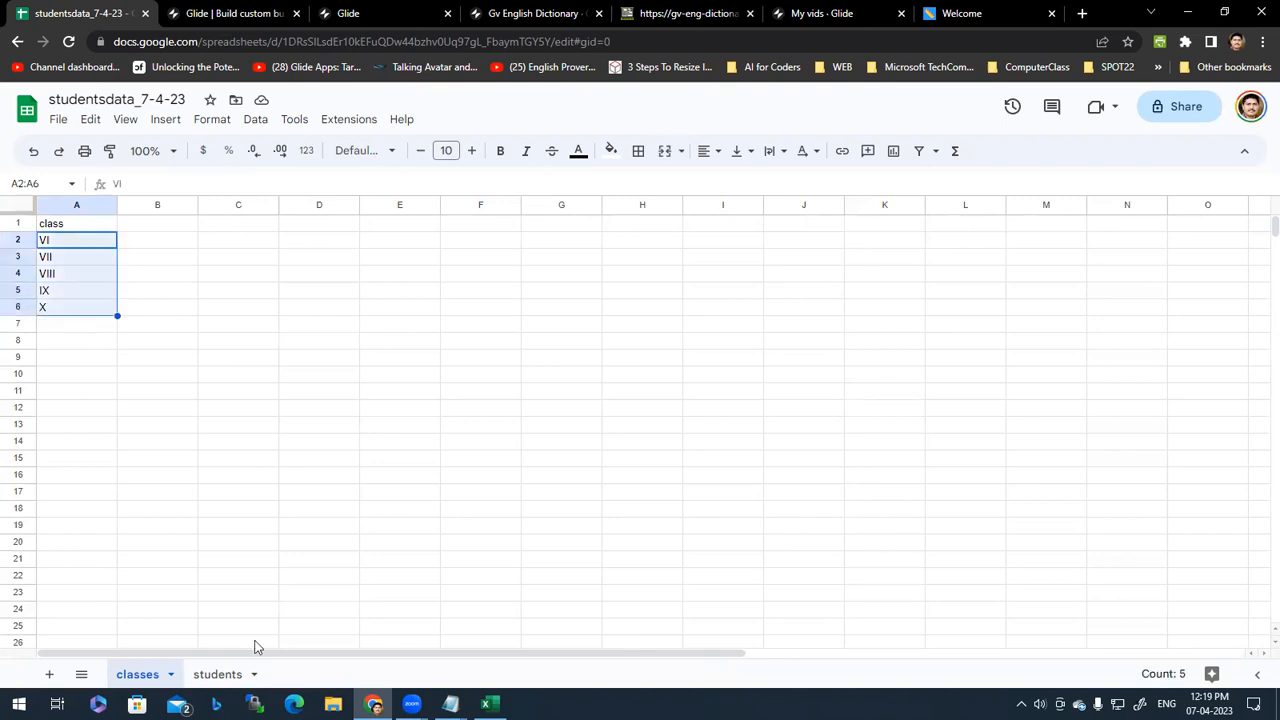
Step: On the students sheet, select the ROLLNO, ADMNNO, NAME, FATHER and CLASS headings and the ADMNNO column
{"action": "left_click", "coordinate": [218, 676]}
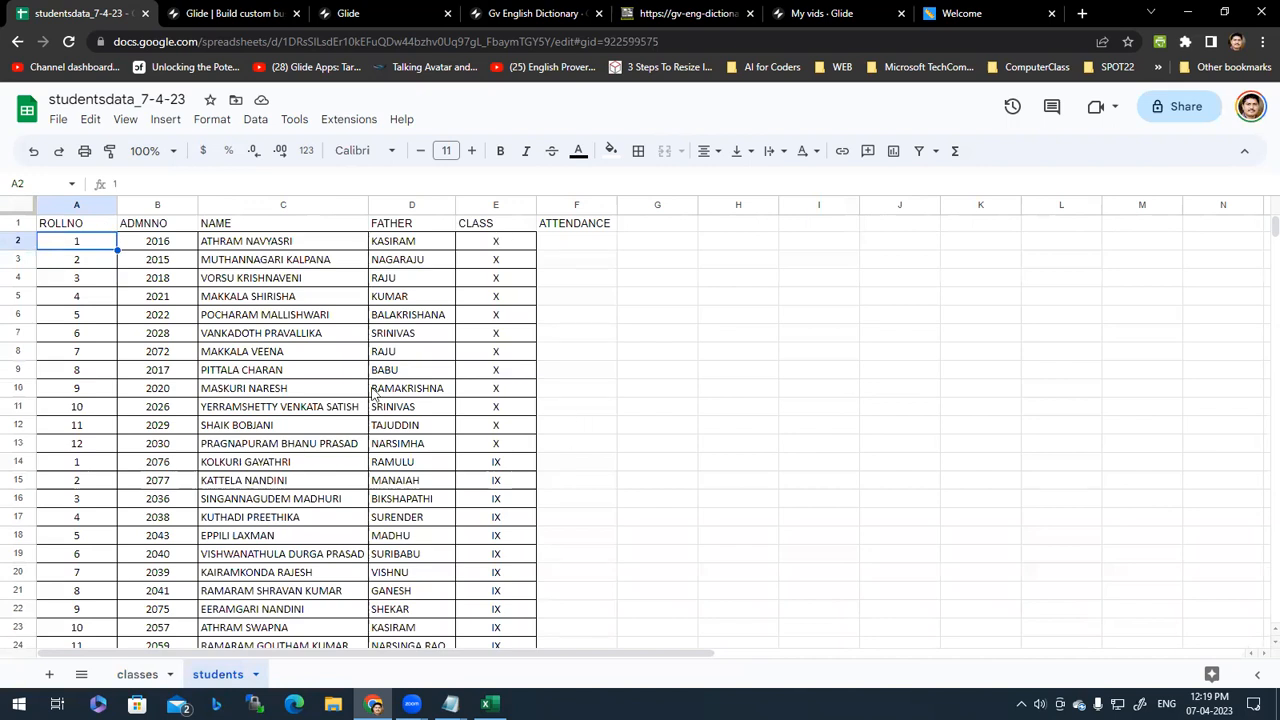
{"action": "left_click", "coordinate": [87, 226]}
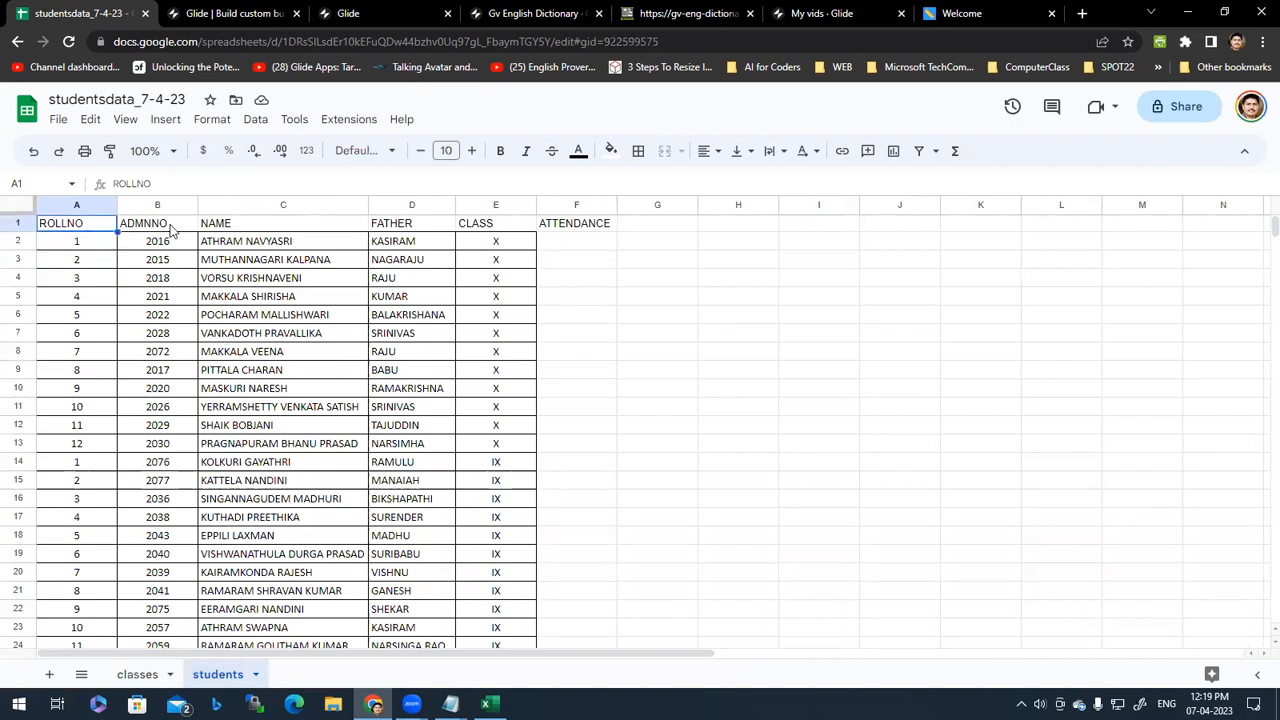
{"action": "left_click", "coordinate": [165, 223]}
{"action": "left_click", "coordinate": [260, 223]}
{"action": "left_click", "coordinate": [425, 226]}
{"action": "left_click", "coordinate": [484, 228]}
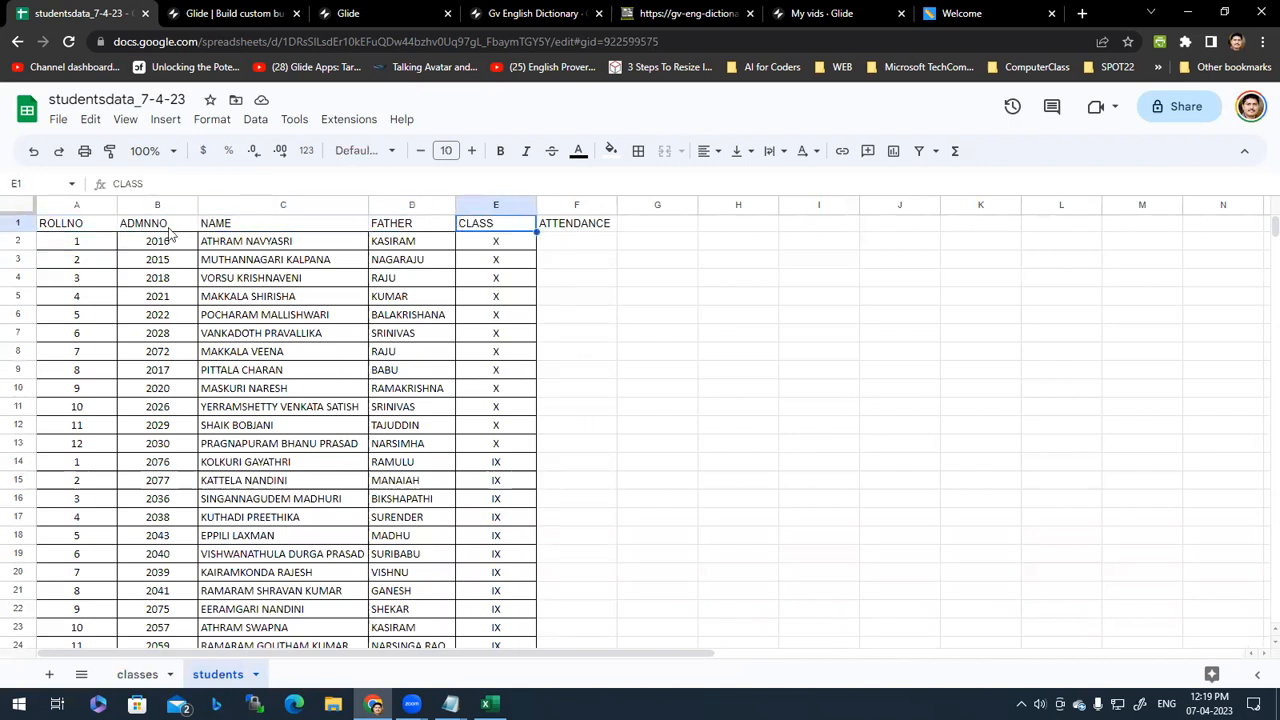
{"action": "left_click", "coordinate": [150, 205]}
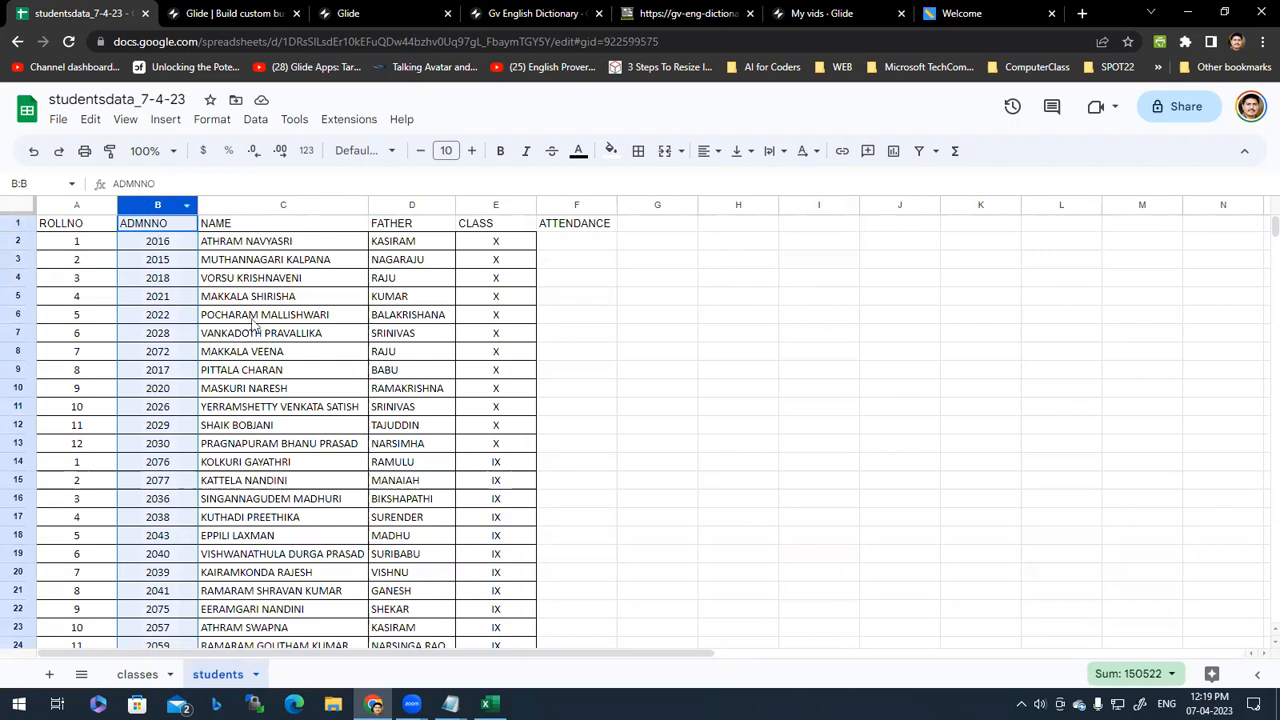
Step: Select student names in the NAME column, then go over the five column headings again
{"action": "left_click", "coordinate": [258, 318]}
{"action": "left_click", "coordinate": [227, 248]}
{"action": "left_click", "coordinate": [128, 228]}
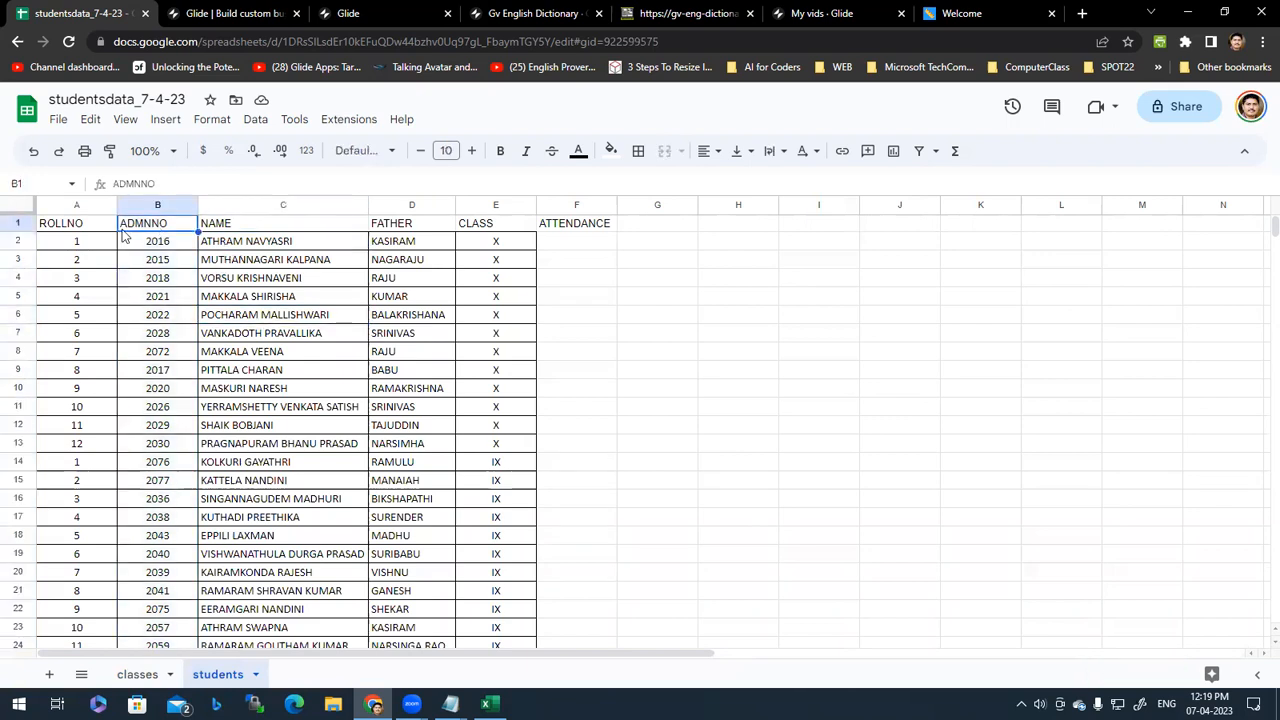
{"action": "left_click", "coordinate": [79, 228]}
{"action": "left_click", "coordinate": [168, 228]}
{"action": "left_click", "coordinate": [256, 230]}
{"action": "left_click", "coordinate": [376, 230]}
{"action": "left_click", "coordinate": [507, 232]}
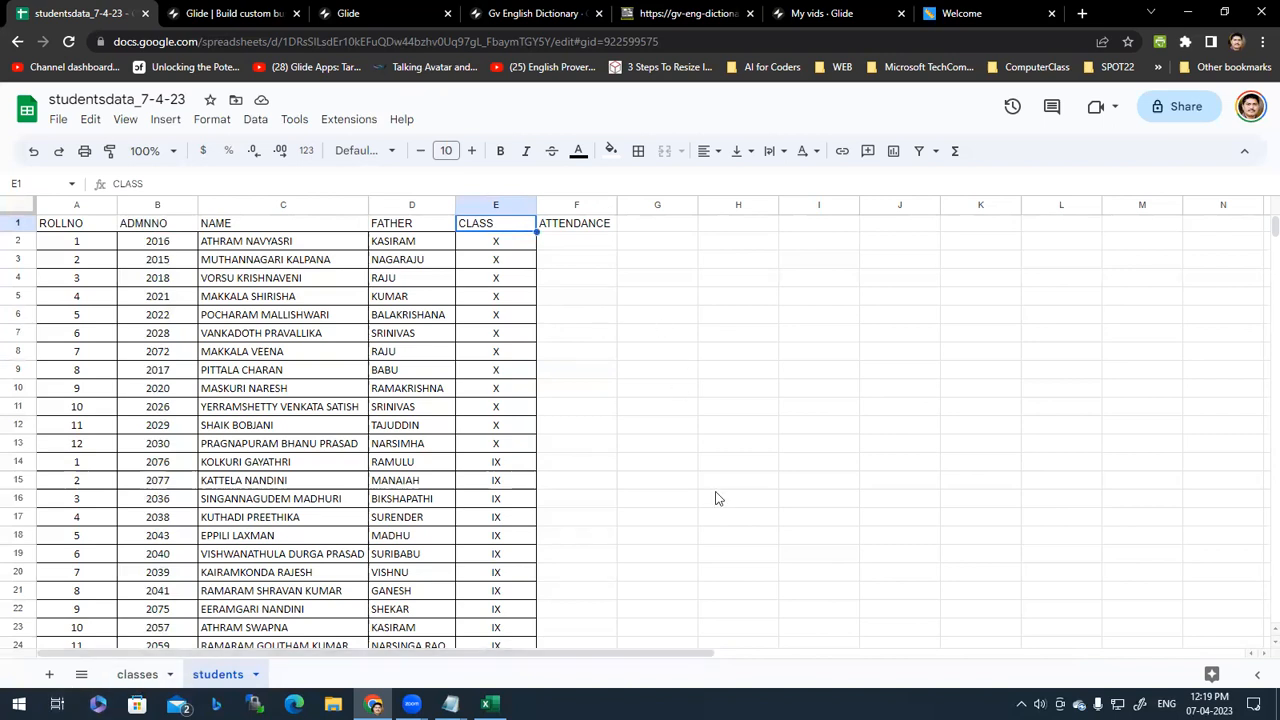
Step: Return to the classes sheet, leave the title unchanged, and select the first class VI in A2
{"action": "left_click", "coordinate": [138, 674]}
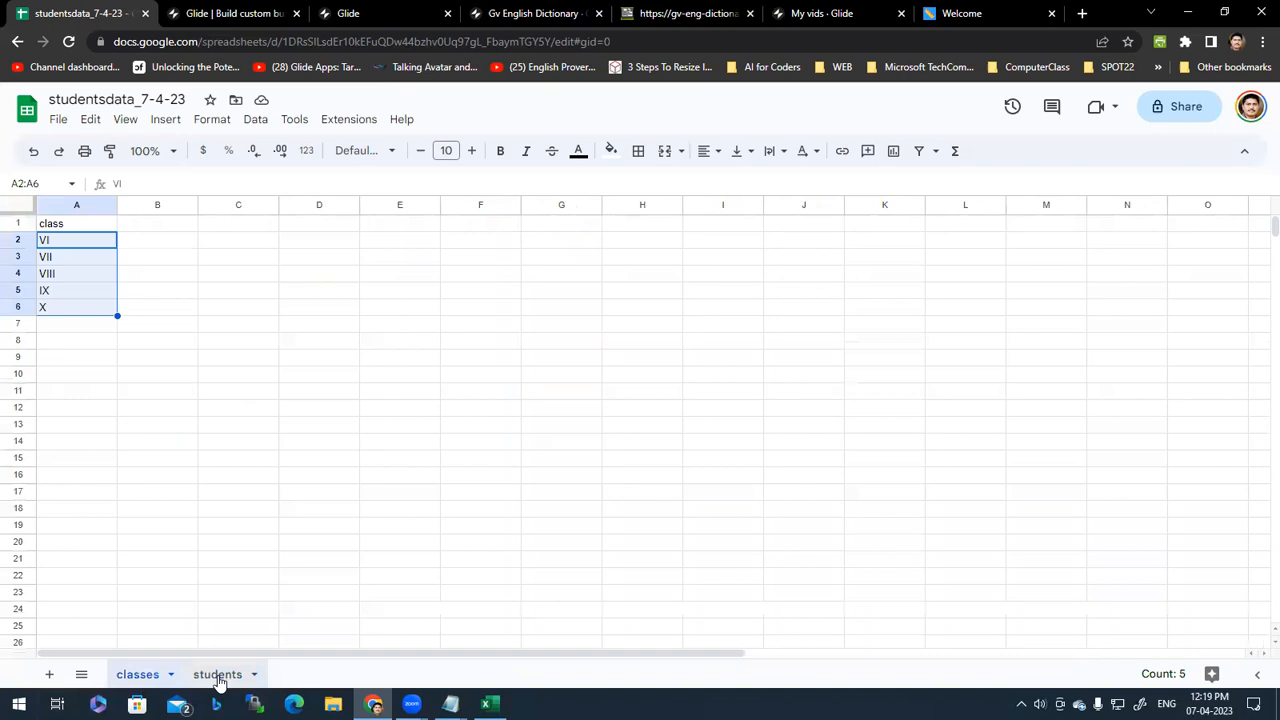
{"action": "left_click", "coordinate": [218, 676]}
{"action": "left_click", "coordinate": [136, 674]}
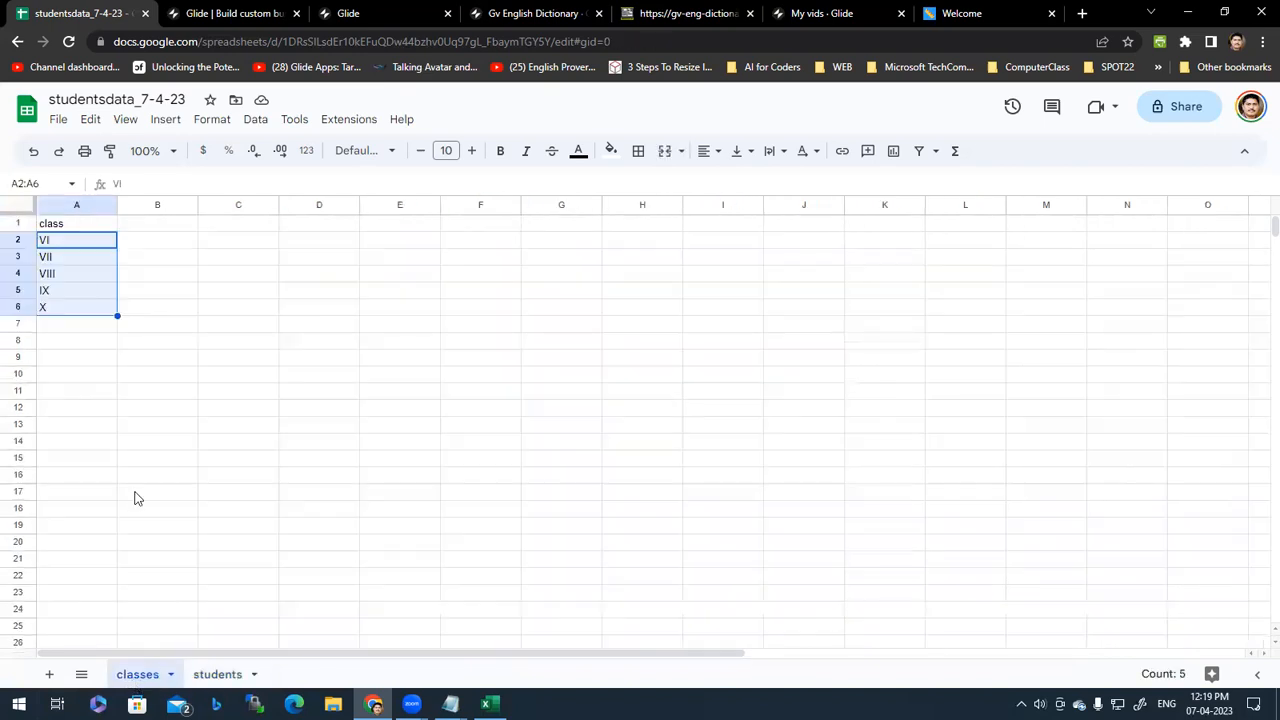
{"action": "double_click", "coordinate": [99, 101]}
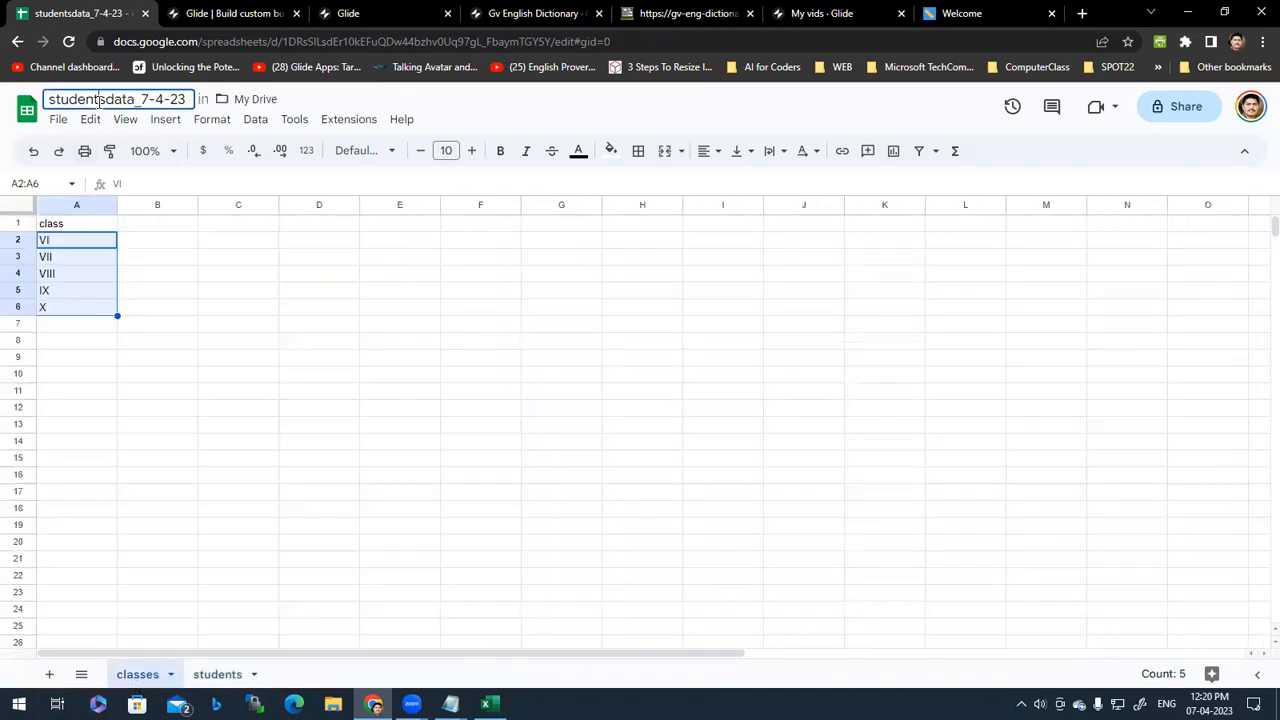
{"action": "left_click", "coordinate": [236, 328]}
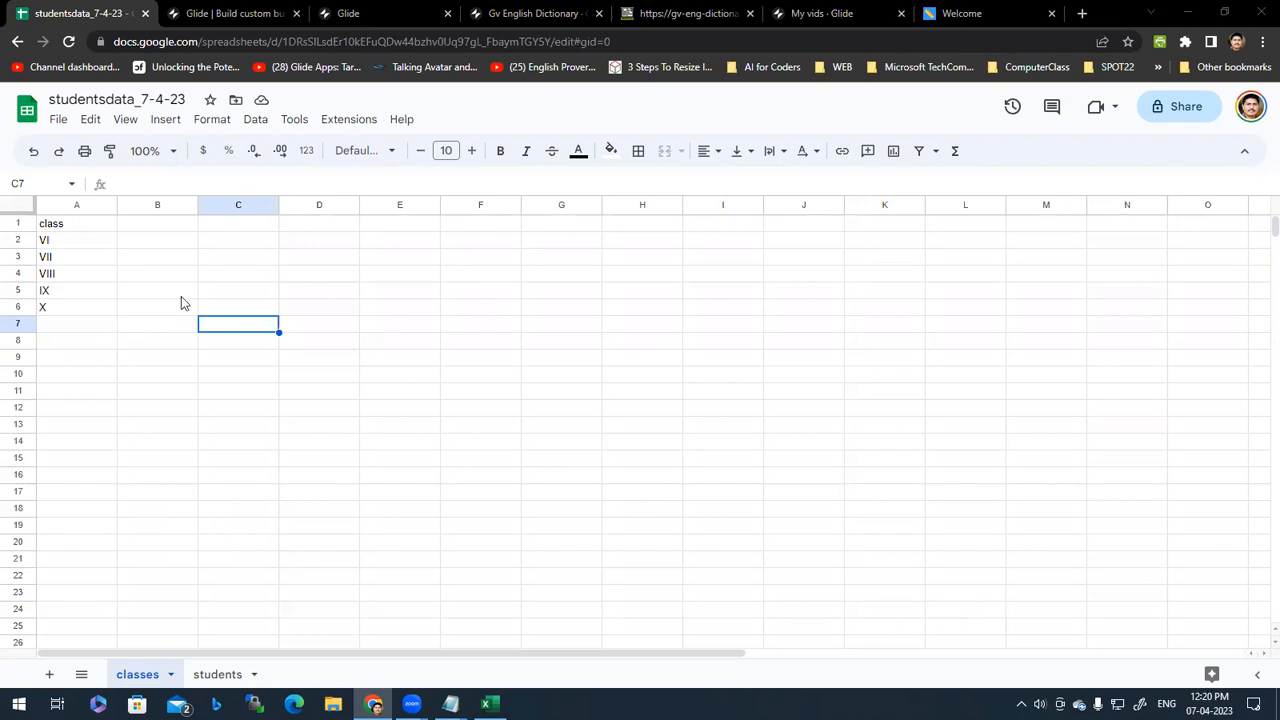
{"action": "left_click", "coordinate": [64, 241]}
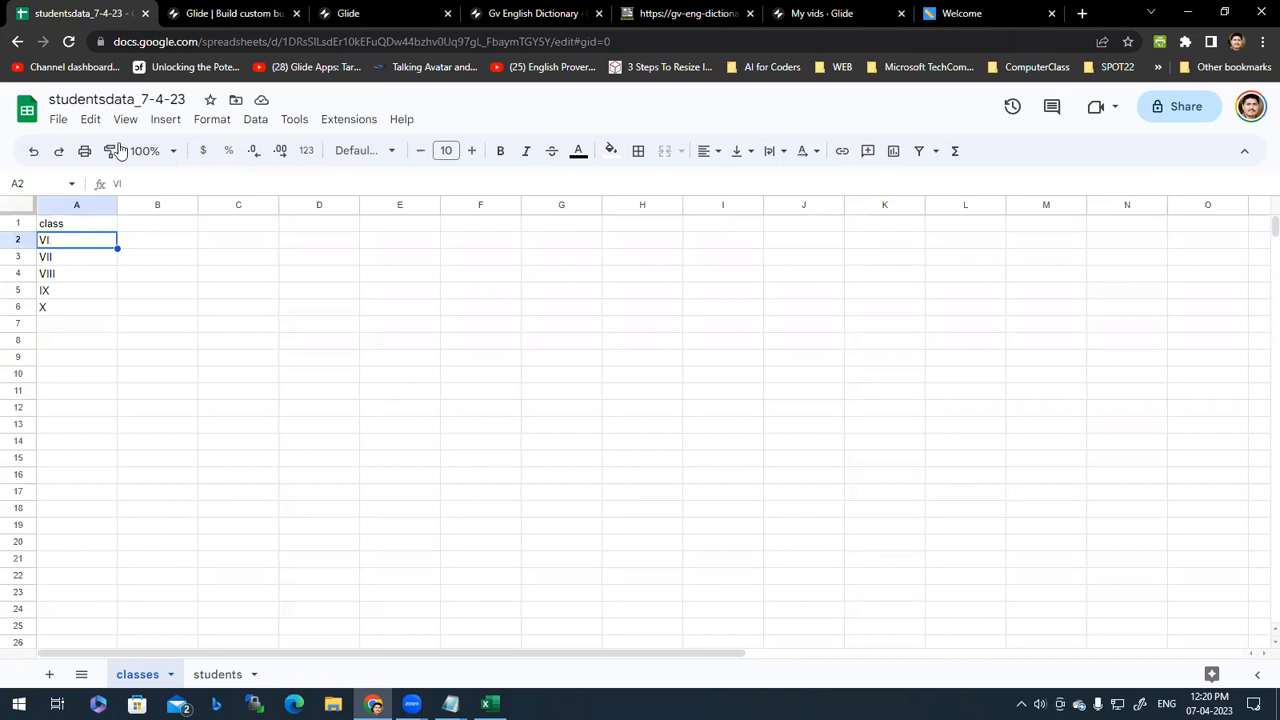
Step: Copy the glideapps.com address from the Glide tab in Chrome
{"action": "left_click", "coordinate": [225, 15]}
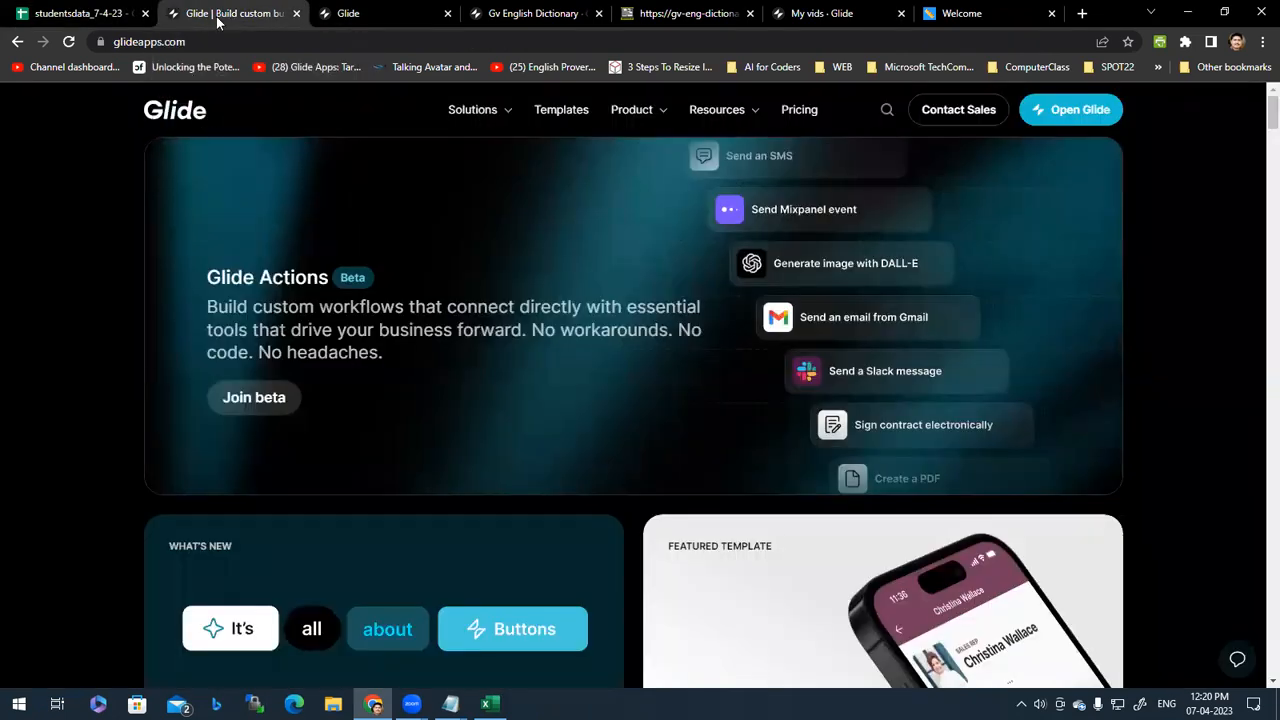
{"action": "left_click", "coordinate": [253, 41]}
{"action": "left_click", "coordinate": [253, 41]}
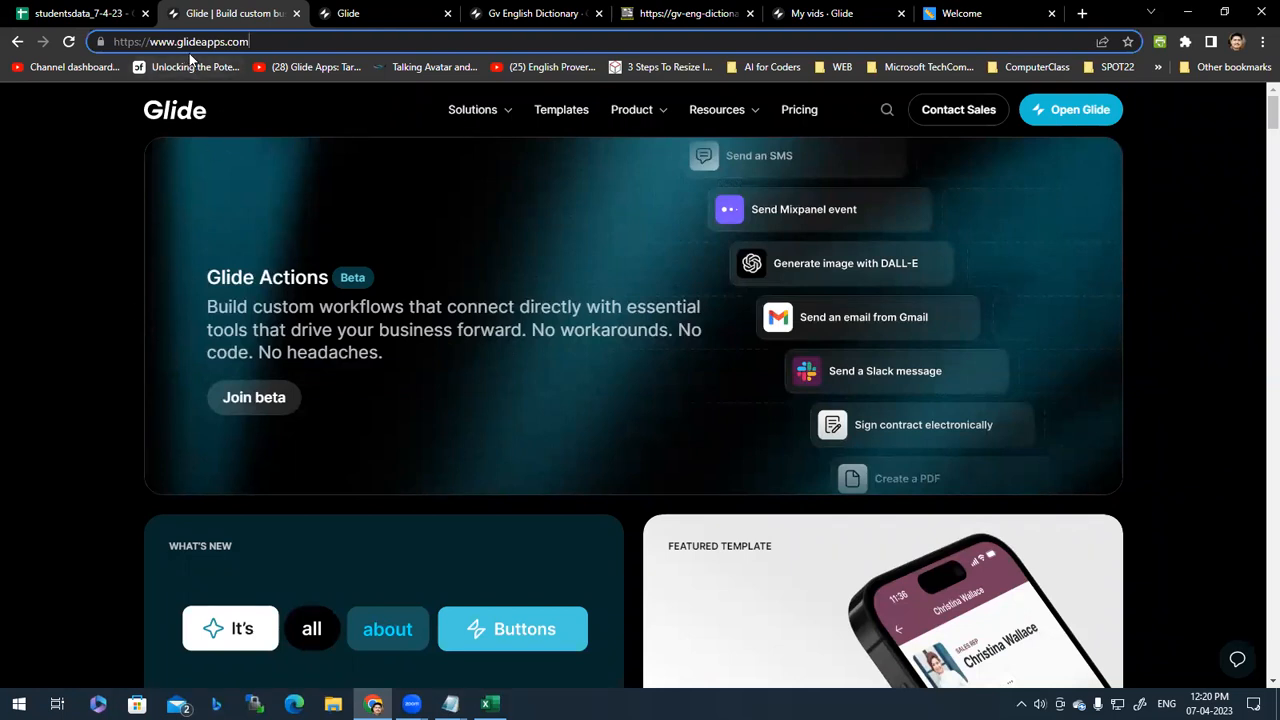
{"action": "left_click", "coordinate": [825, 146]}
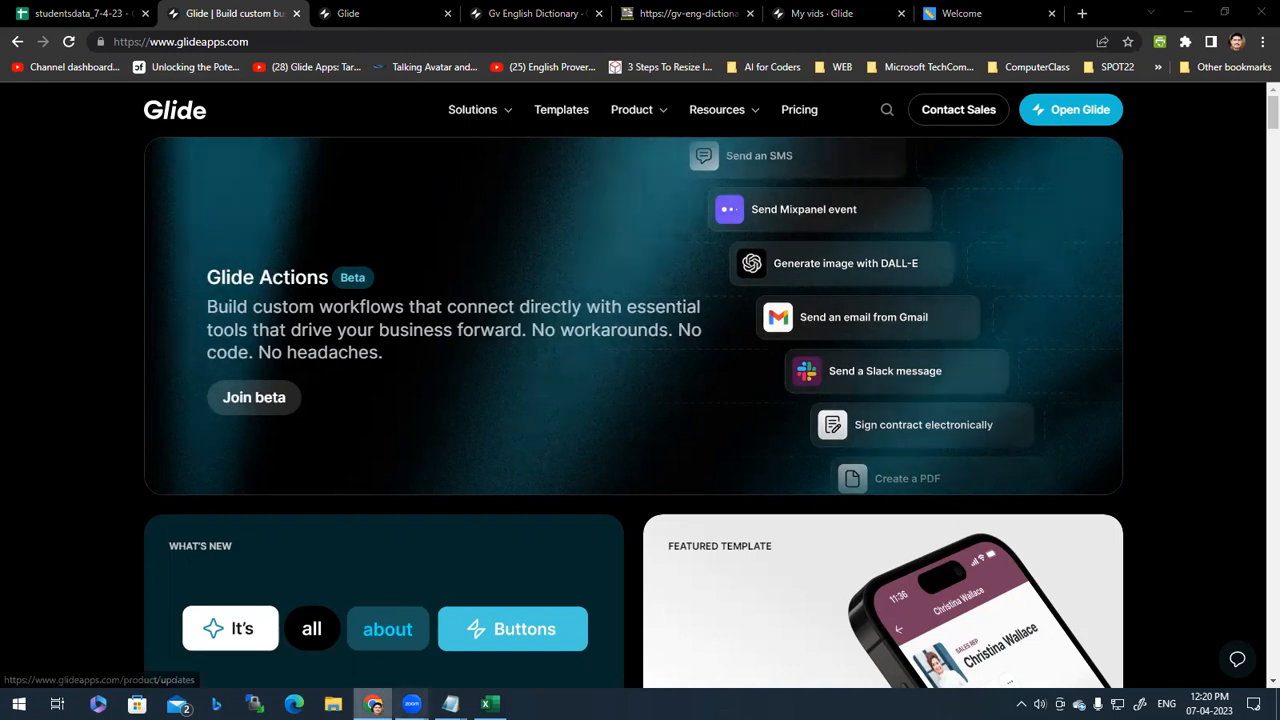
{"action": "left_click", "coordinate": [271, 43]}
{"action": "right_click", "coordinate": [271, 46]}
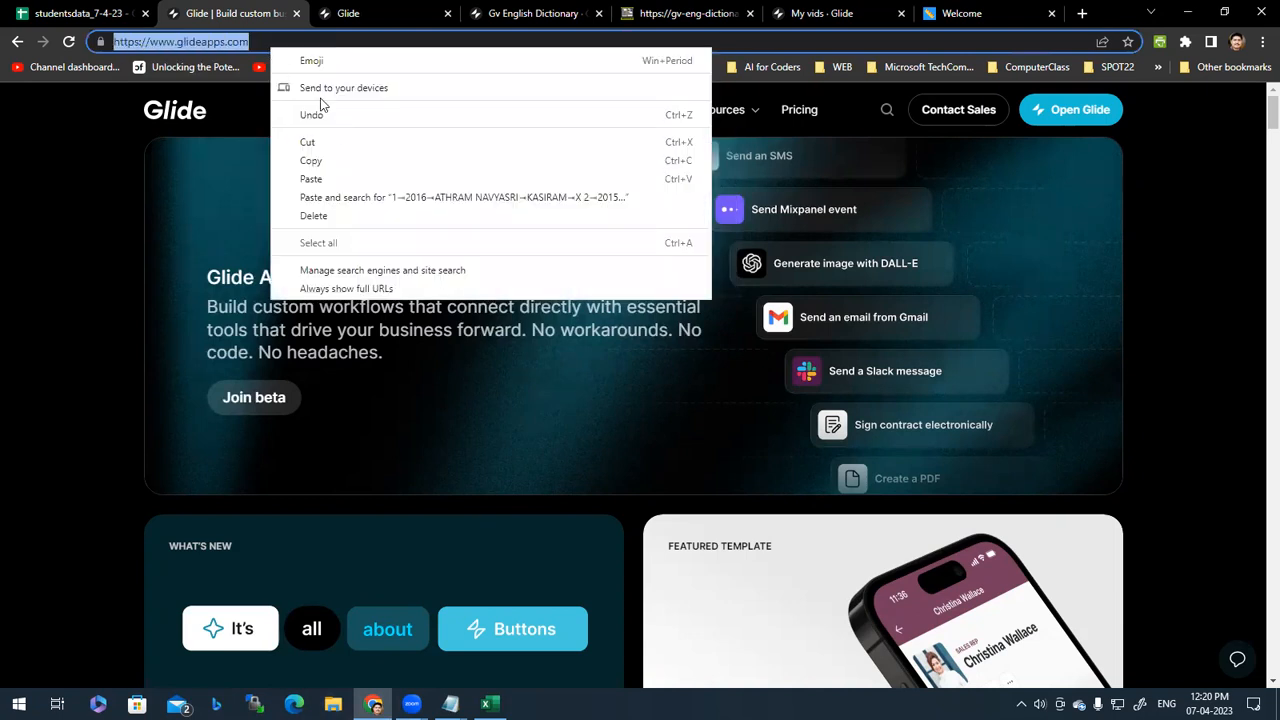
{"action": "left_click", "coordinate": [325, 165]}
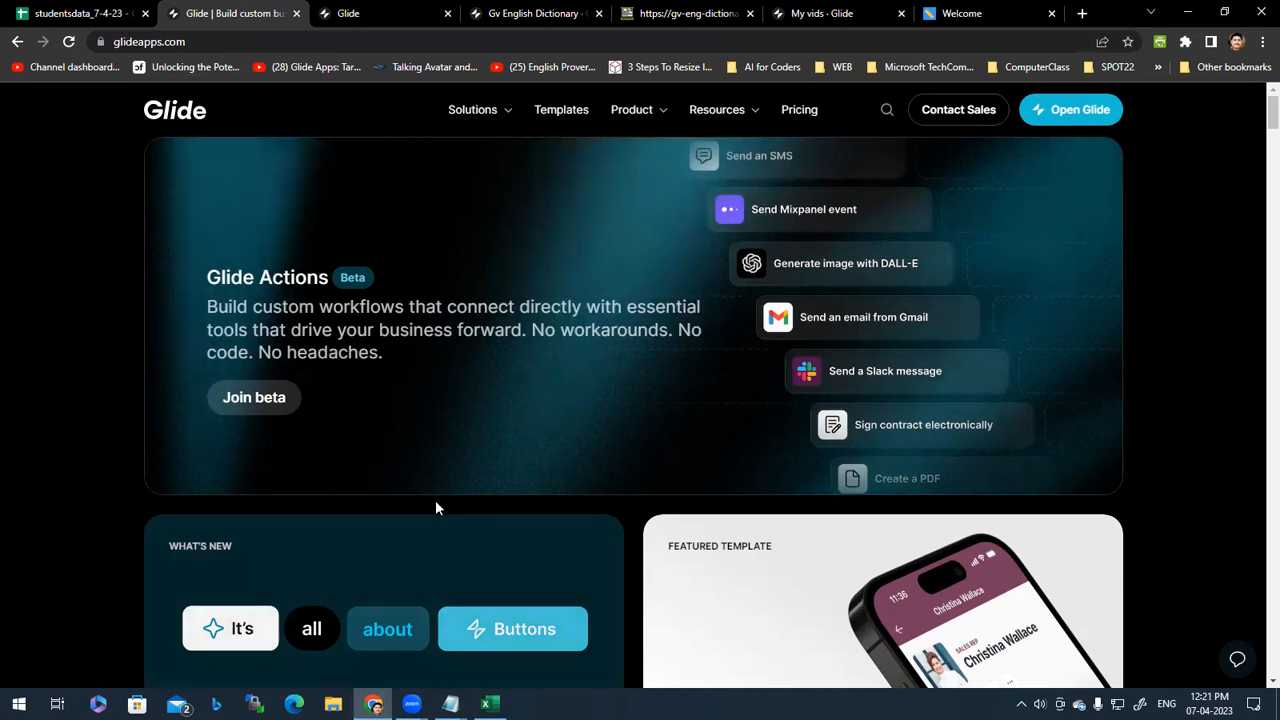
{"action": "left_click", "coordinate": [285, 41]}
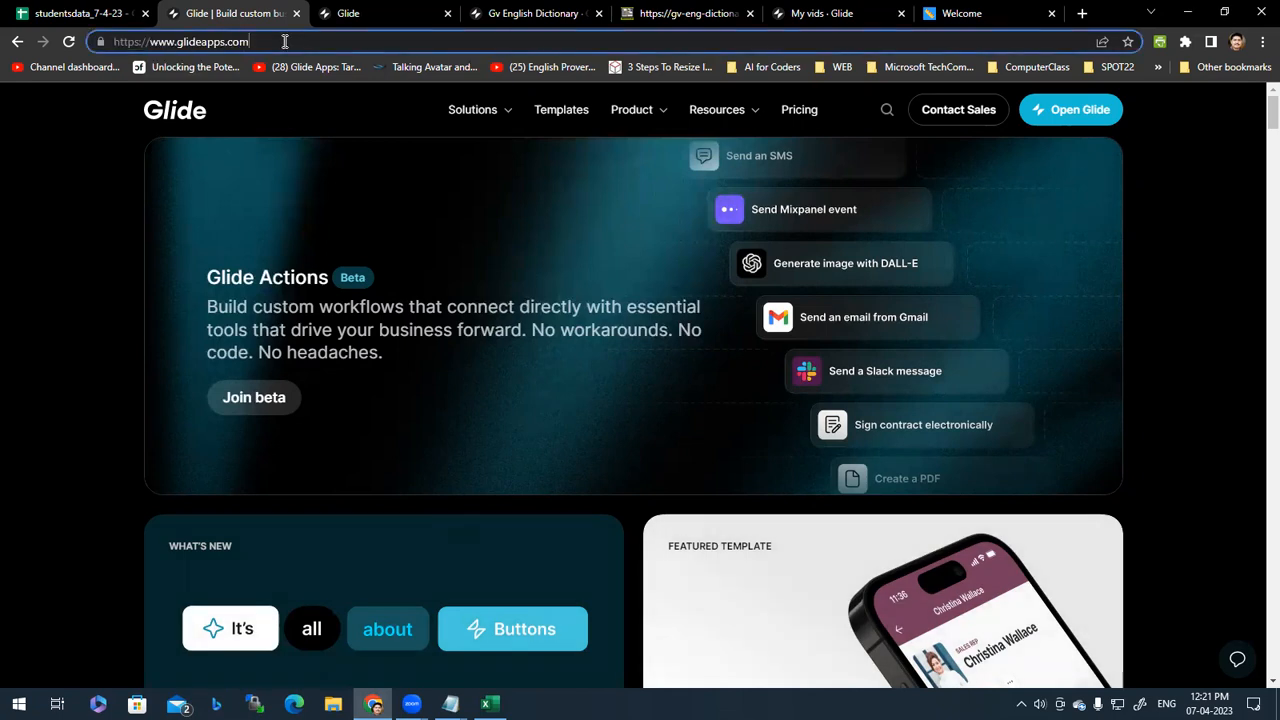
{"action": "left_click", "coordinate": [59, 276]}
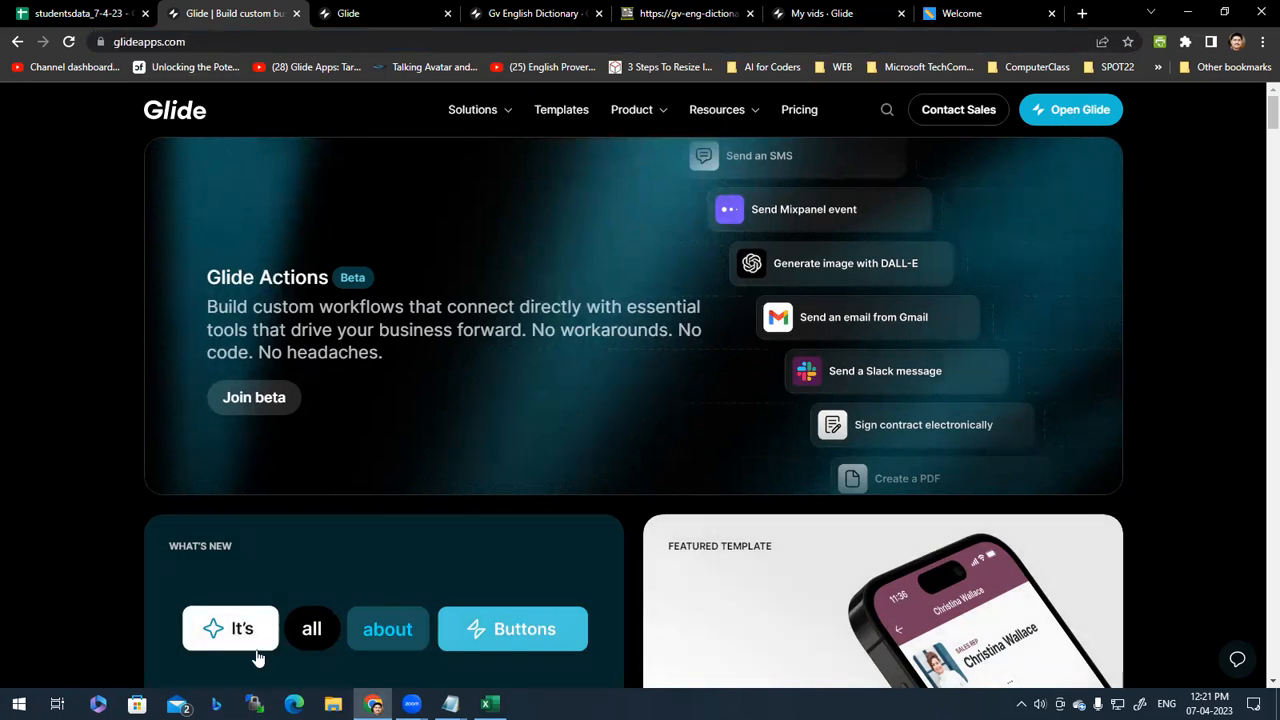
Step: Open a new Microsoft Edge window and paste-and-go the Glide address
{"action": "left_click", "coordinate": [294, 704]}
{"action": "right_click", "coordinate": [323, 45]}
{"action": "left_click", "coordinate": [474, 220]}
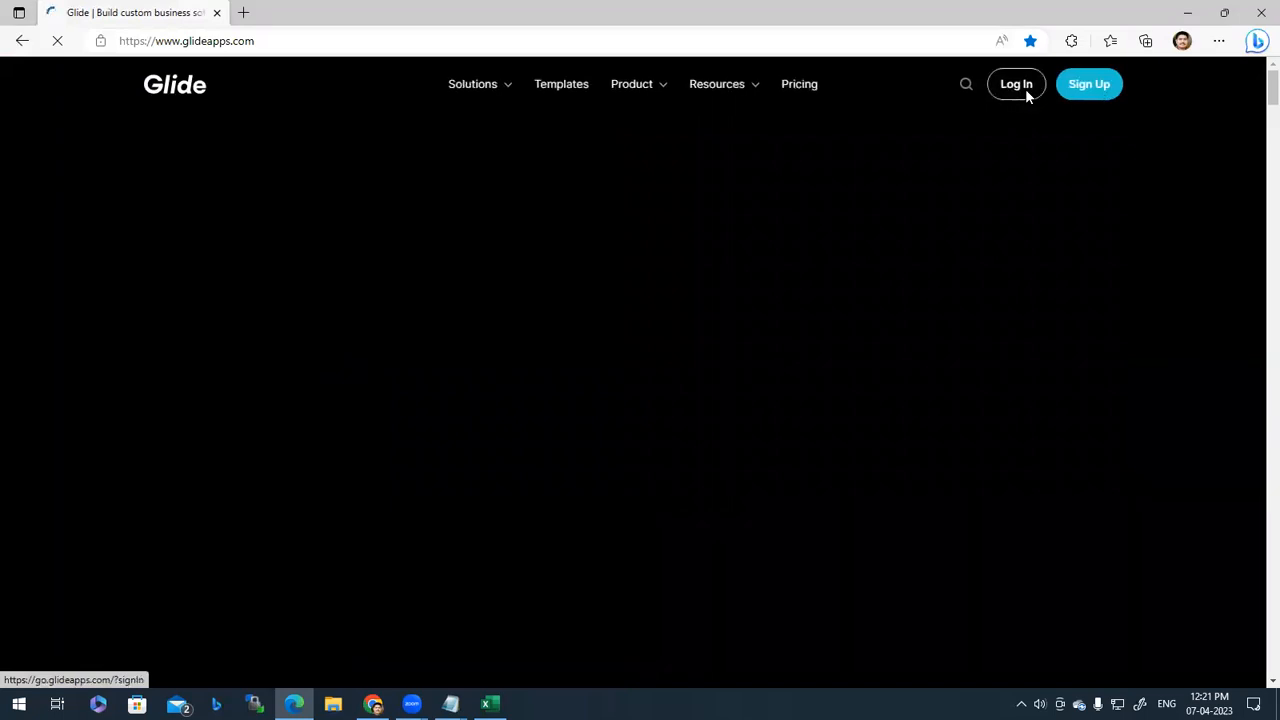
Step: Go to the Glide sign-in page and reload its address
{"action": "left_click", "coordinate": [1025, 88]}
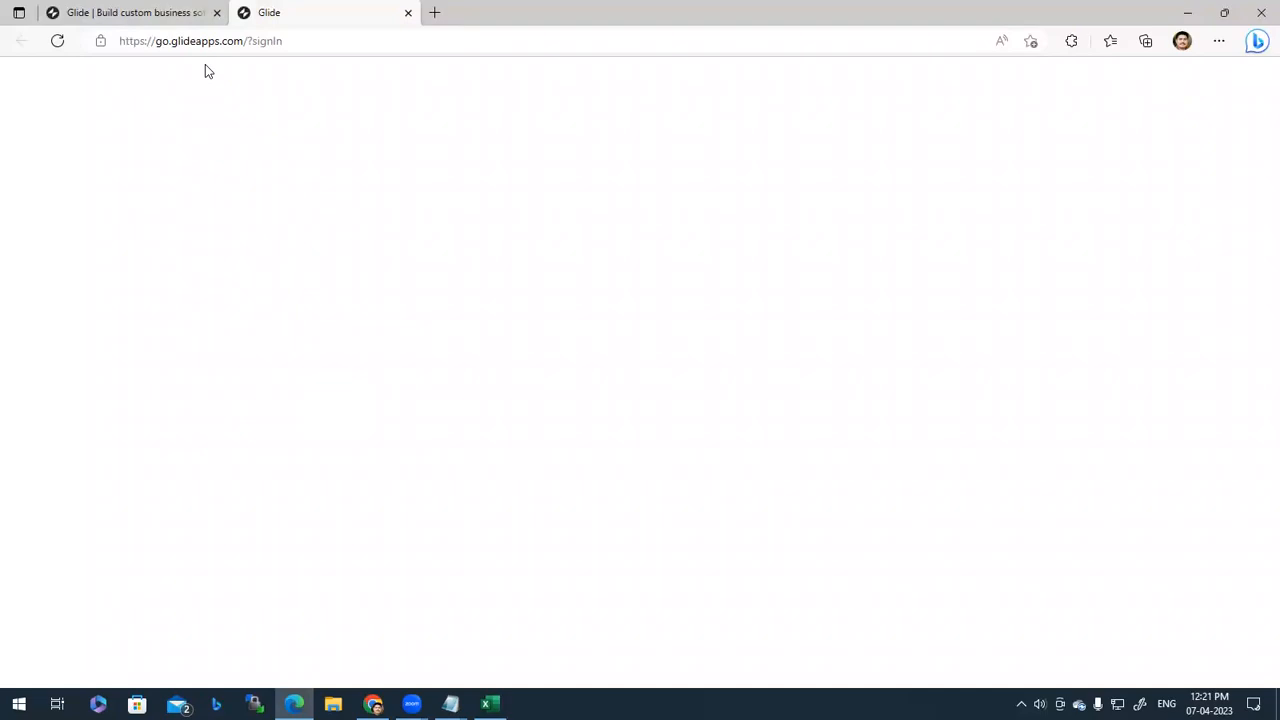
{"action": "left_click", "coordinate": [380, 48]}
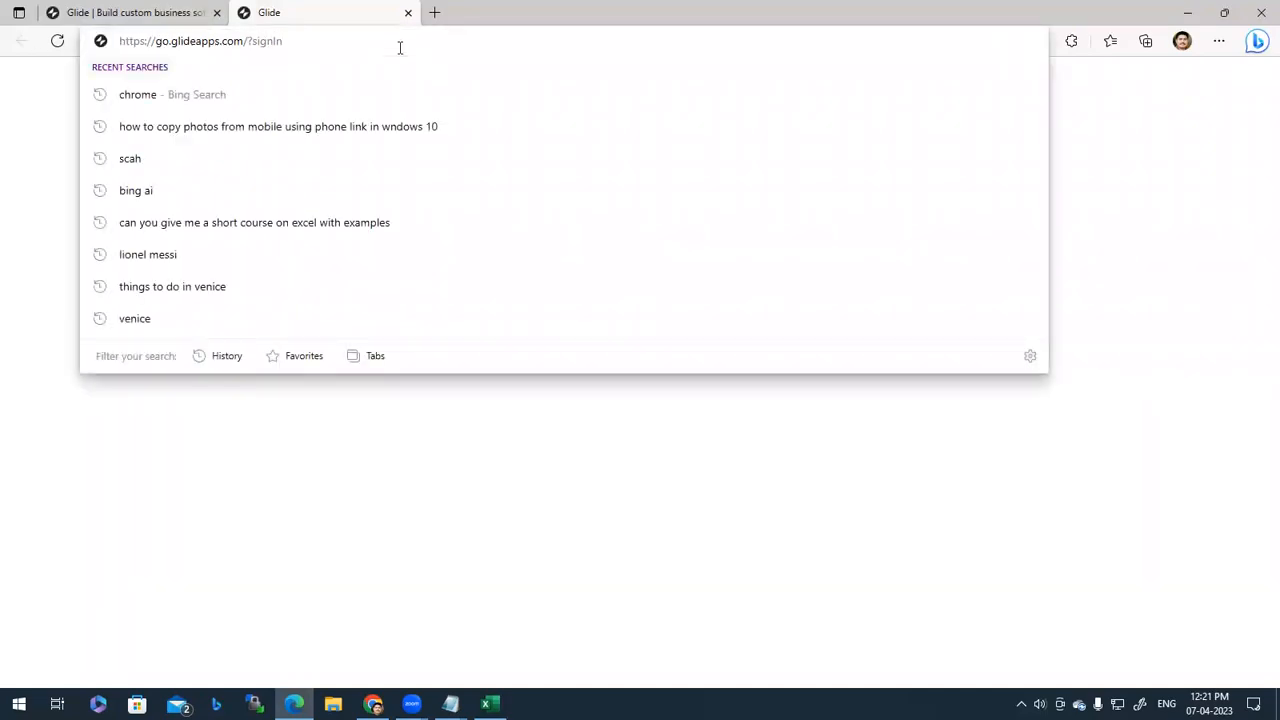
{"action": "type", "text": "+"}
{"action": "key", "text": "BackSpace"}
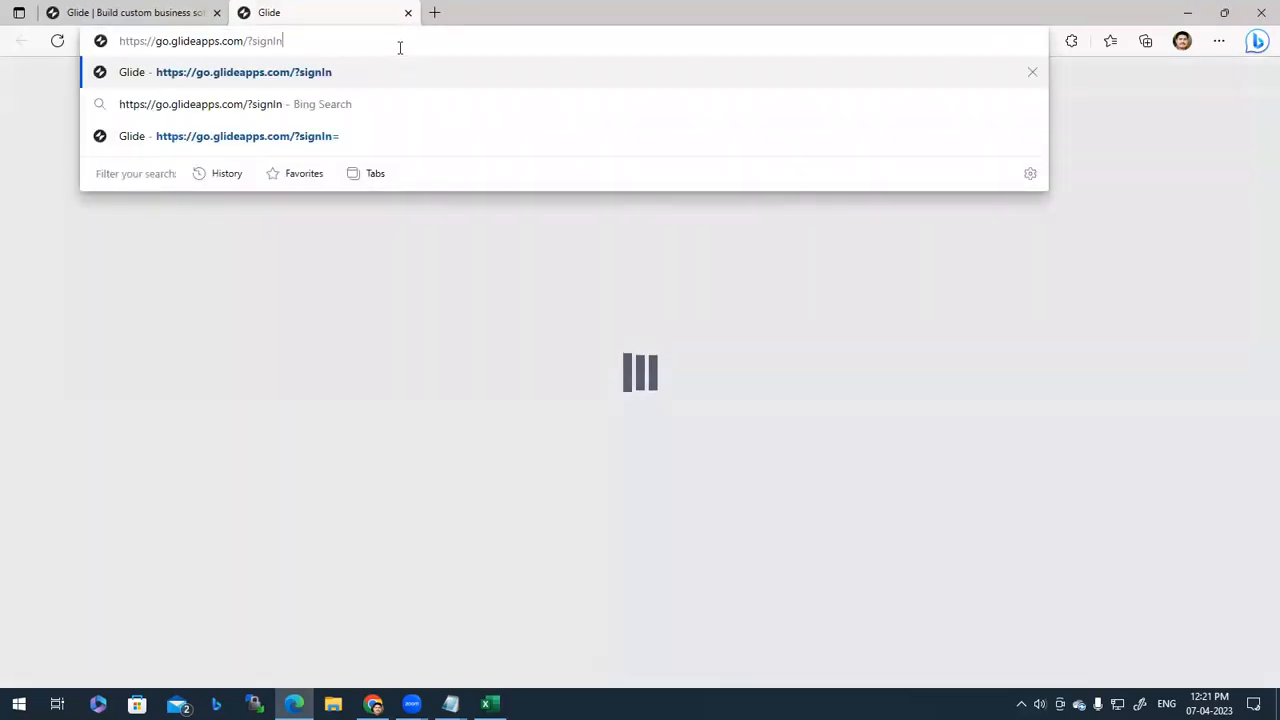
{"action": "key", "text": "Return"}
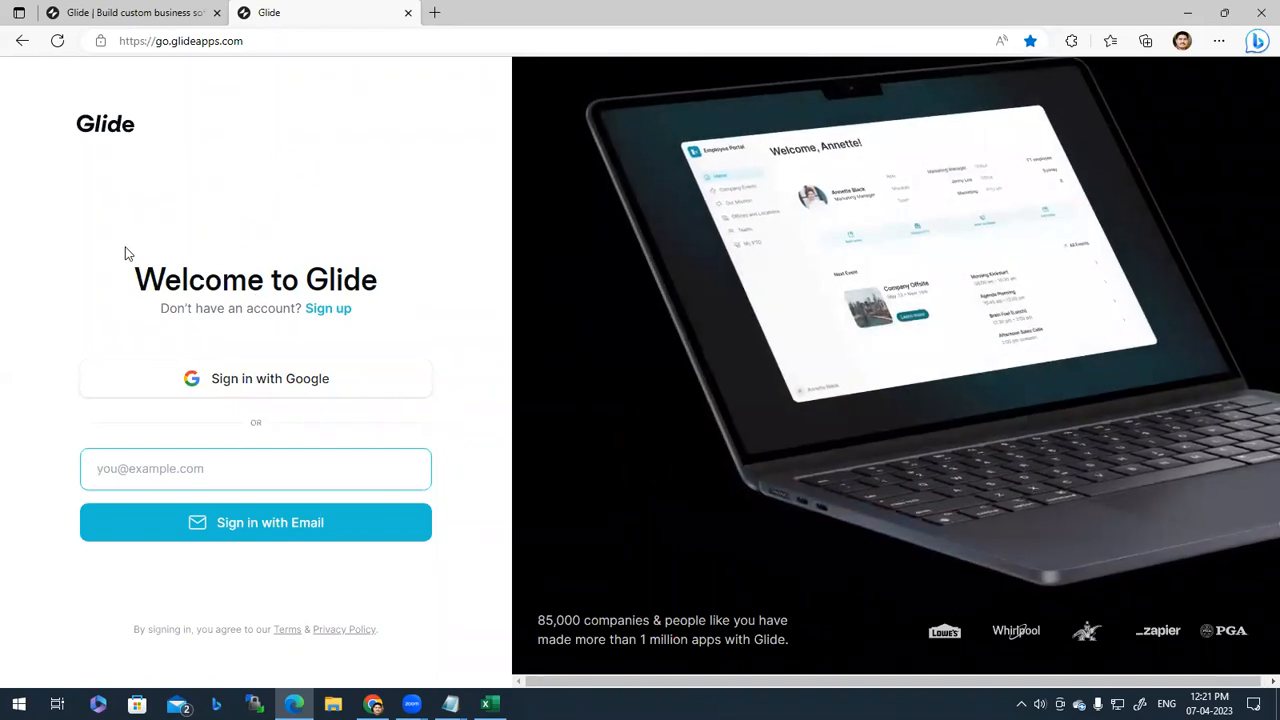
{"action": "left_click", "coordinate": [135, 12]}
{"action": "left_click", "coordinate": [373, 704]}
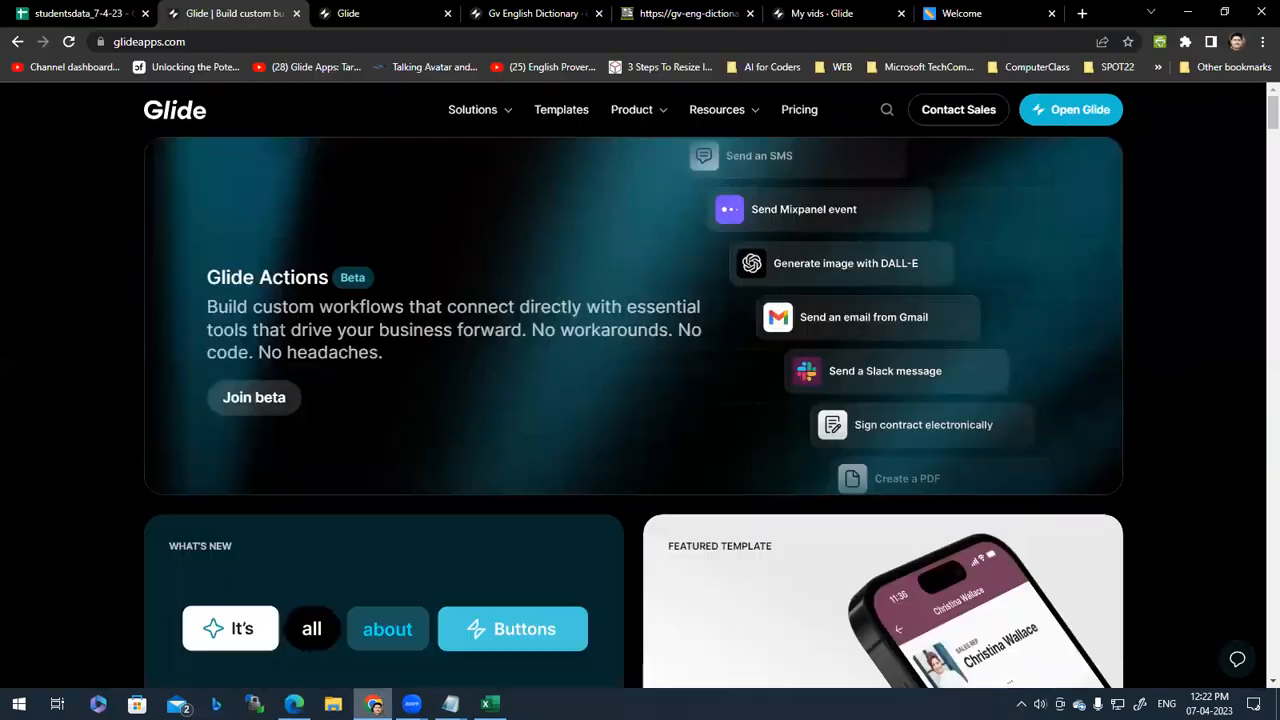
{"action": "left_click", "coordinate": [80, 12]}
{"action": "left_click", "coordinate": [240, 12]}
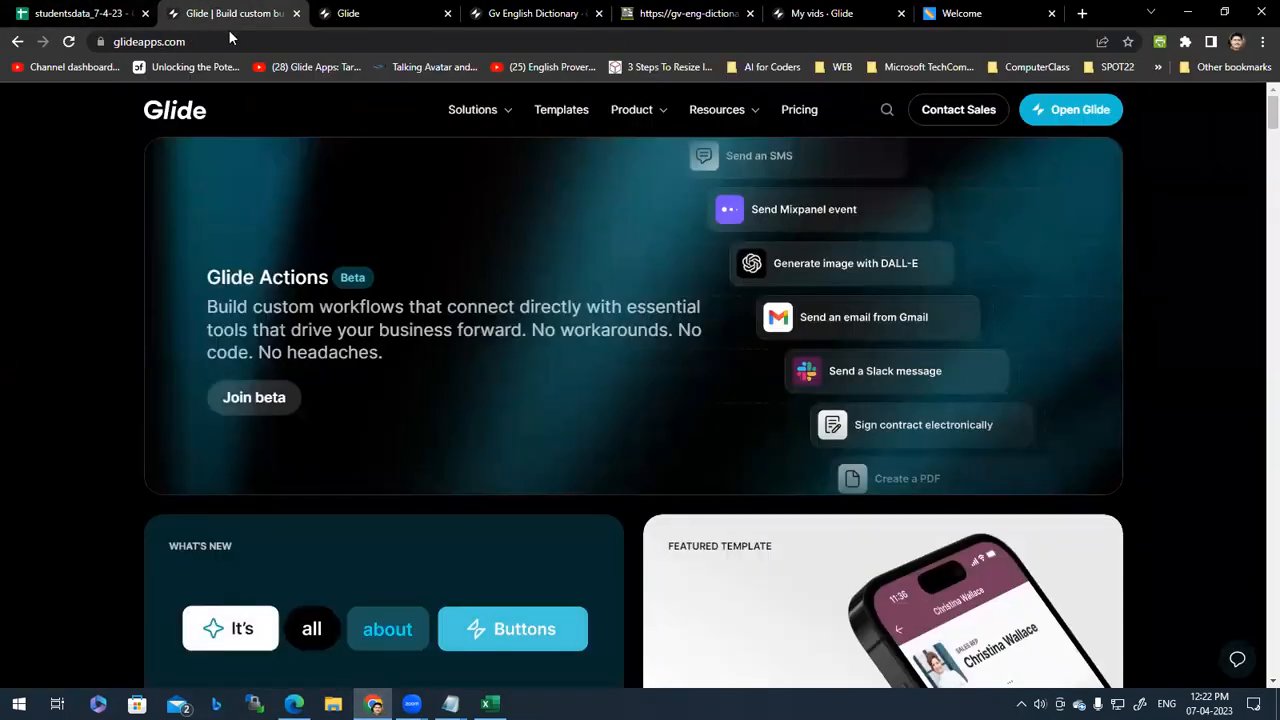
{"action": "left_click", "coordinate": [267, 41]}
{"action": "left_click", "coordinate": [267, 41]}
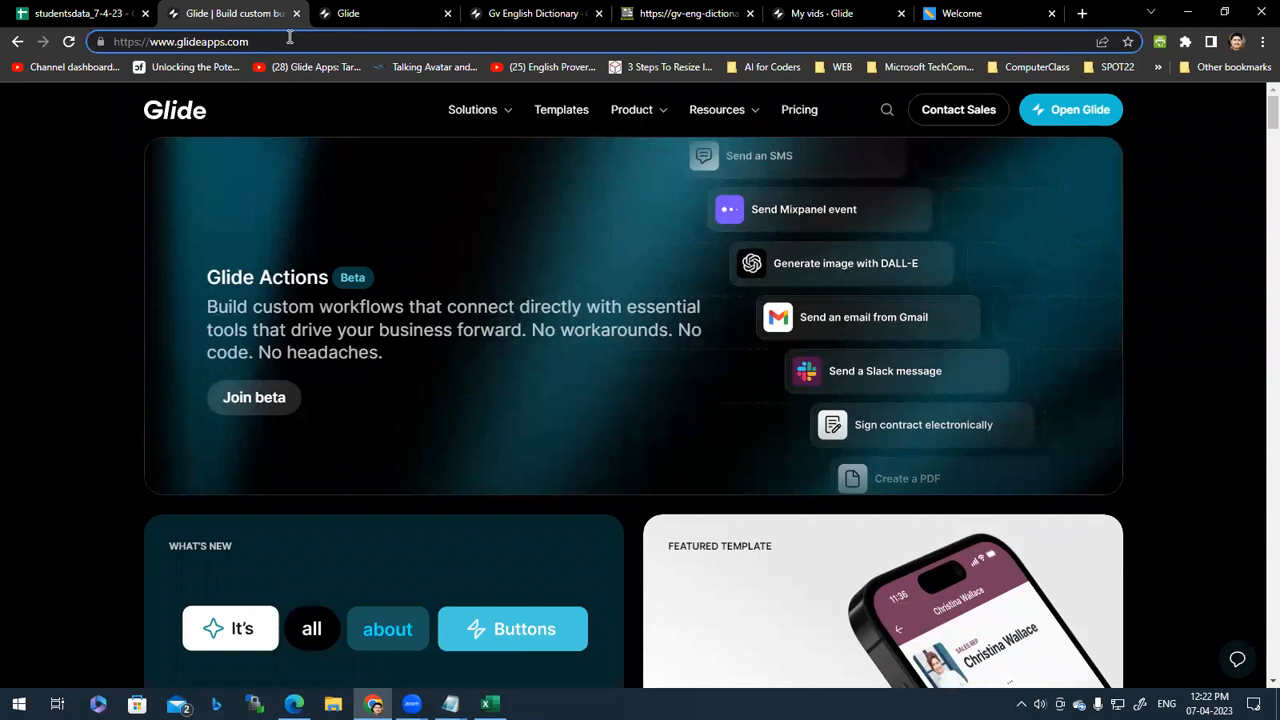
{"action": "left_click_drag", "start_coordinate": [262, 42], "coordinate": [150, 45]}
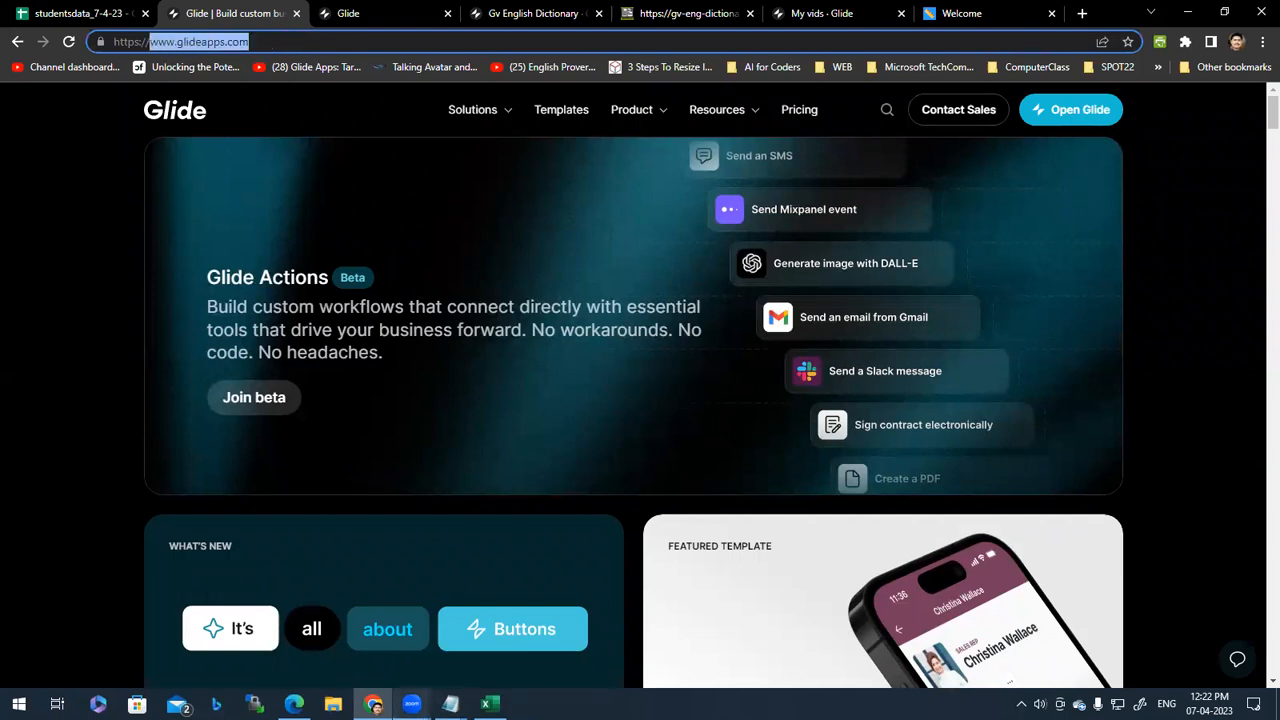
{"action": "left_click", "coordinate": [412, 704]}
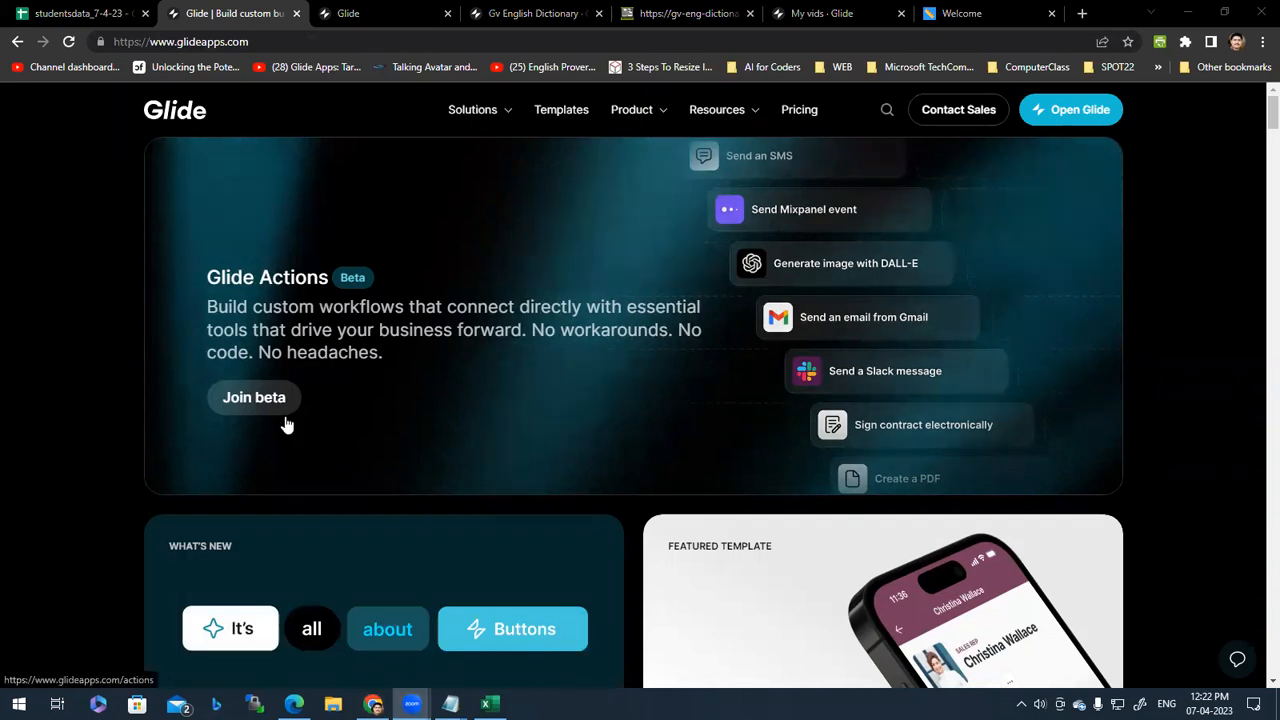
{"action": "left_click", "coordinate": [37, 323]}
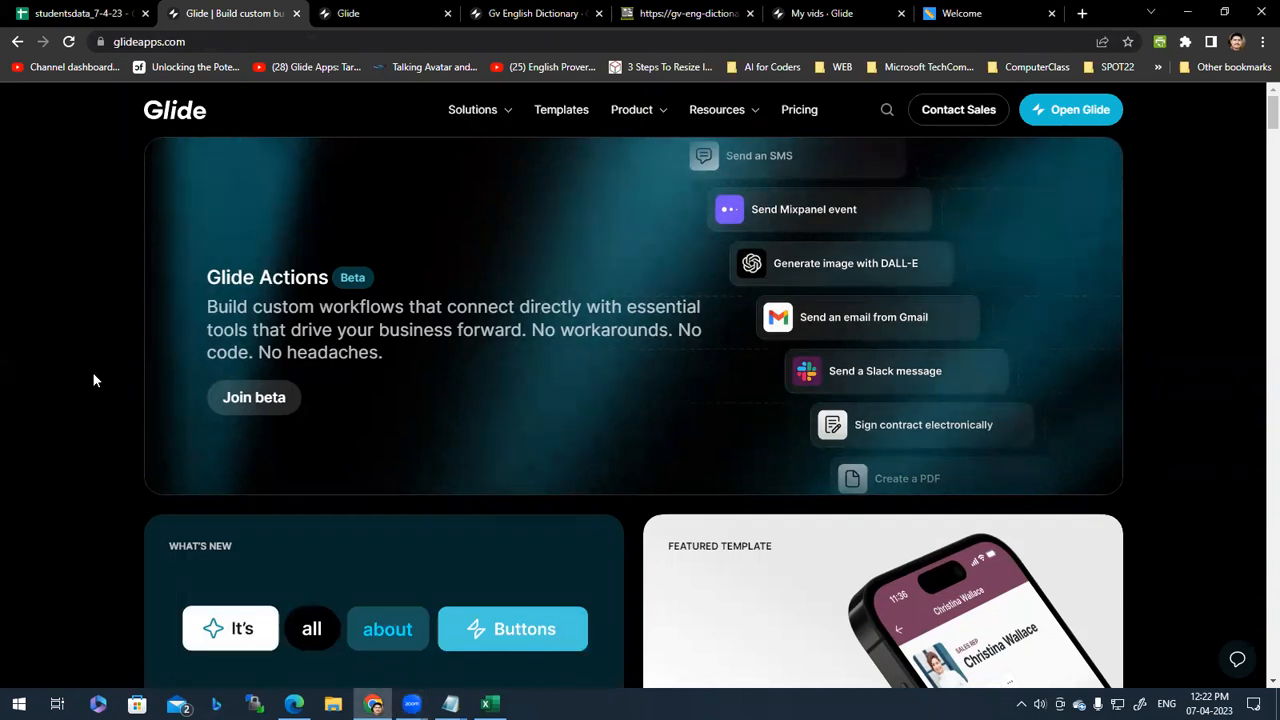
{"action": "key", "text": "alt+Tab"}
{"action": "left_click", "coordinate": [1016, 84]}
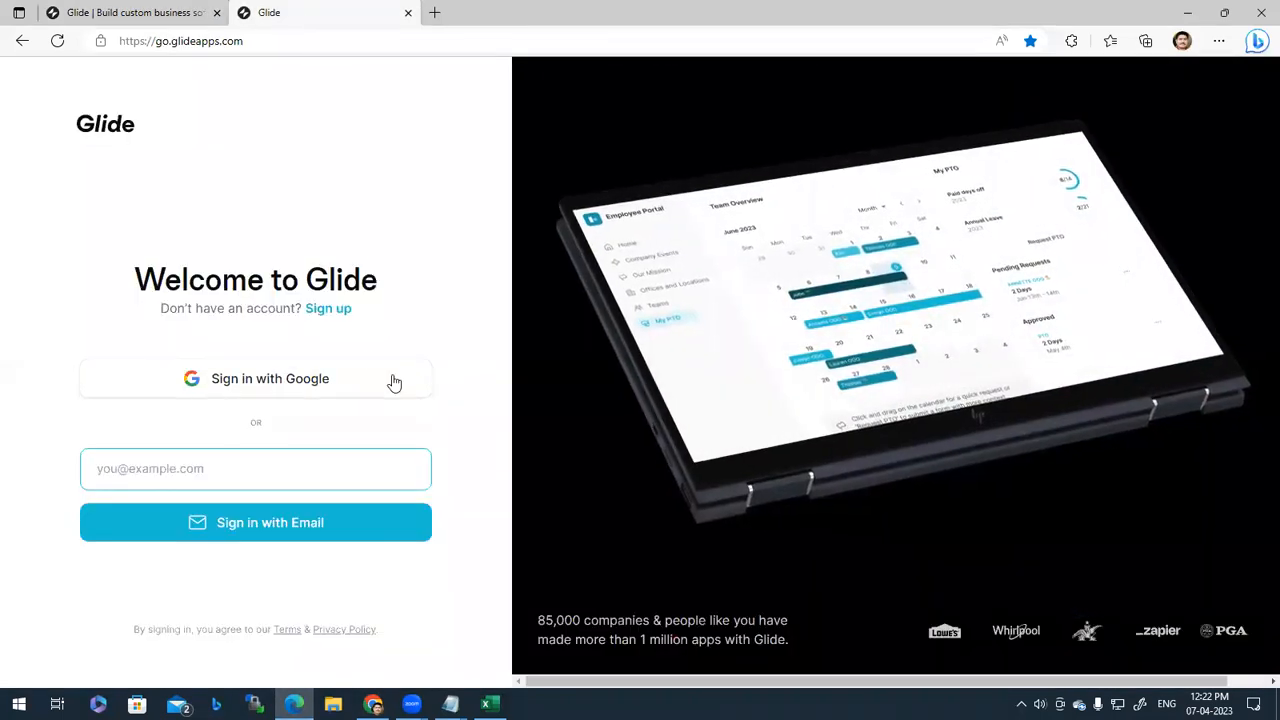
{"action": "left_click", "coordinate": [388, 381]}
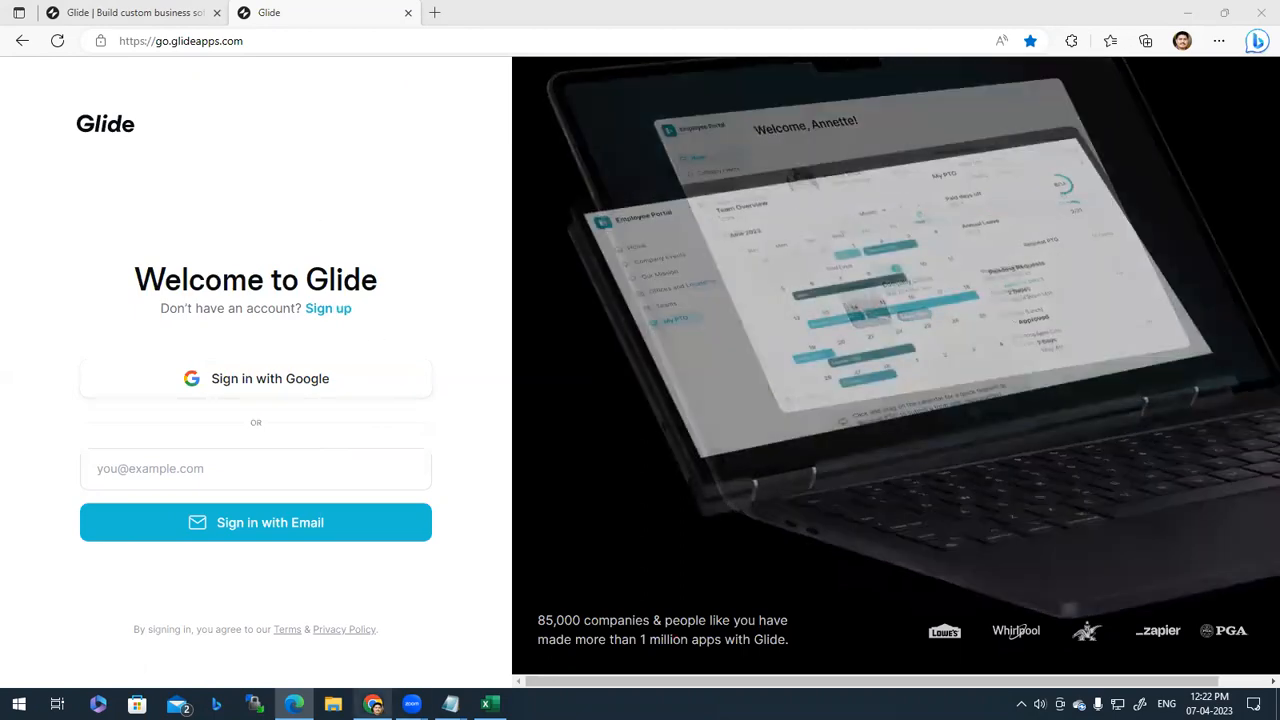
{"action": "key", "text": "alt+Tab"}
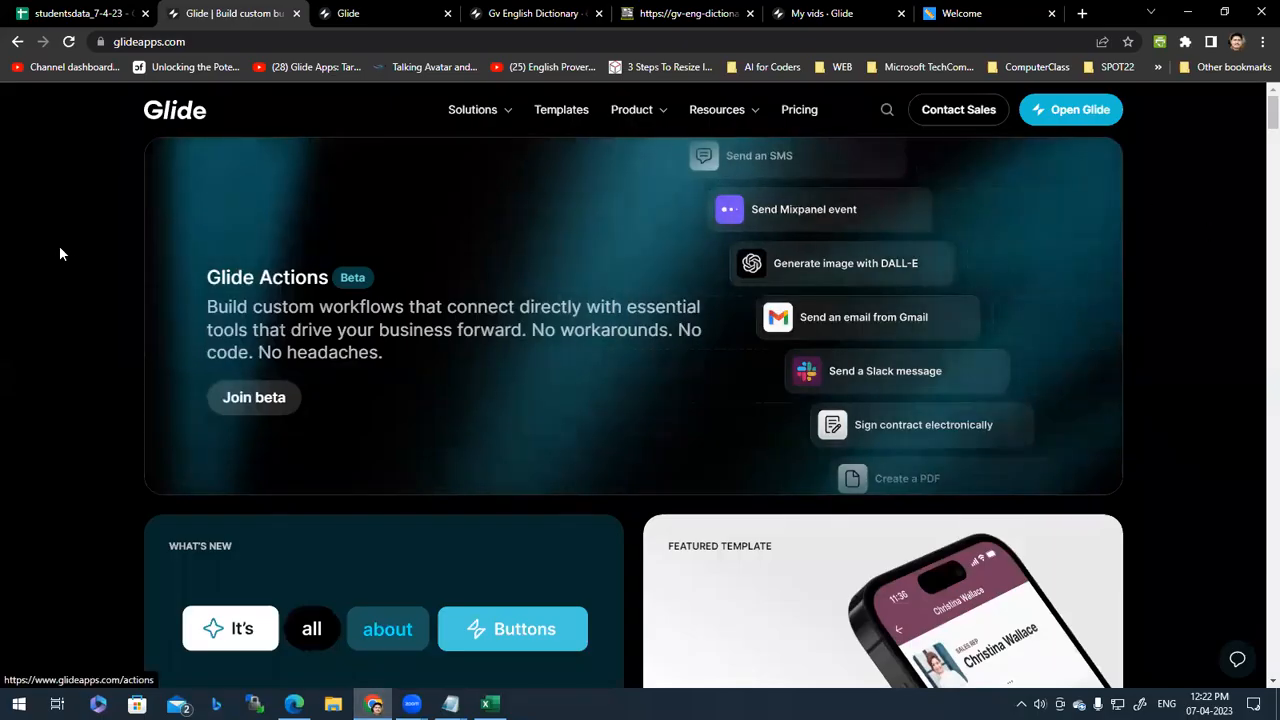
Step: Open the Glide projects dashboard from the Glide homepage
{"action": "left_click", "coordinate": [375, 10]}
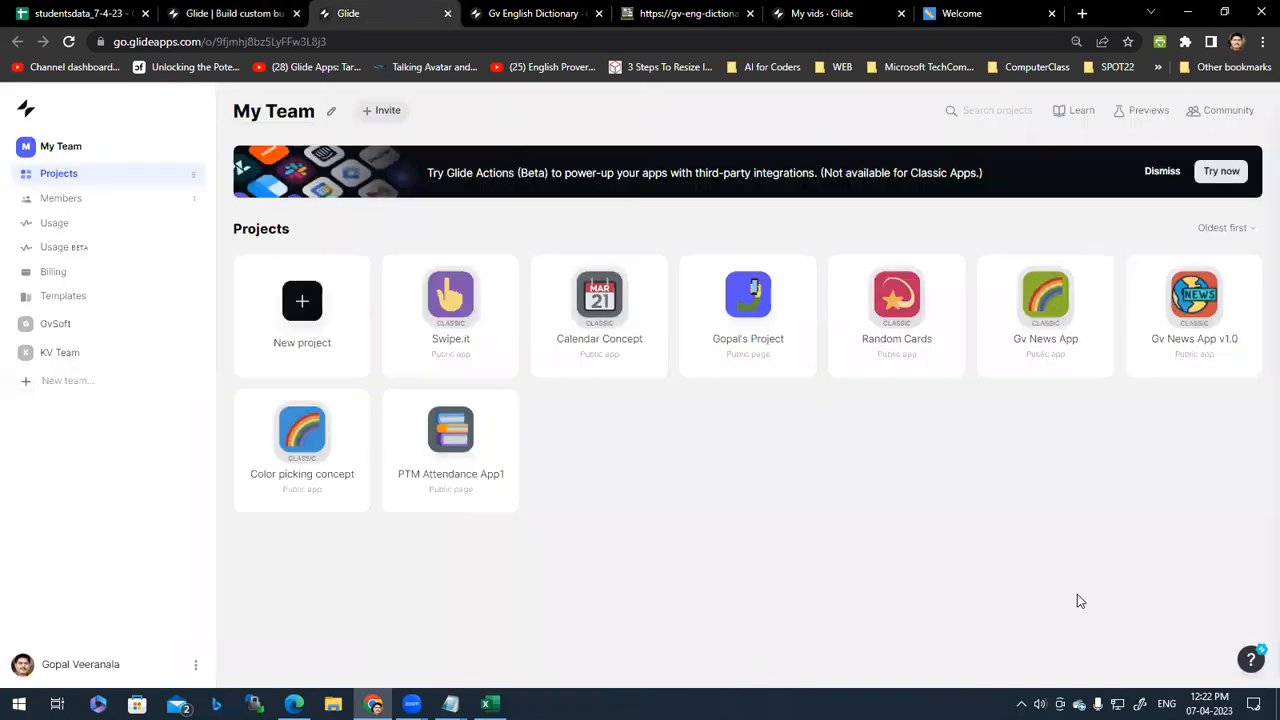
{"action": "left_click", "coordinate": [230, 13]}
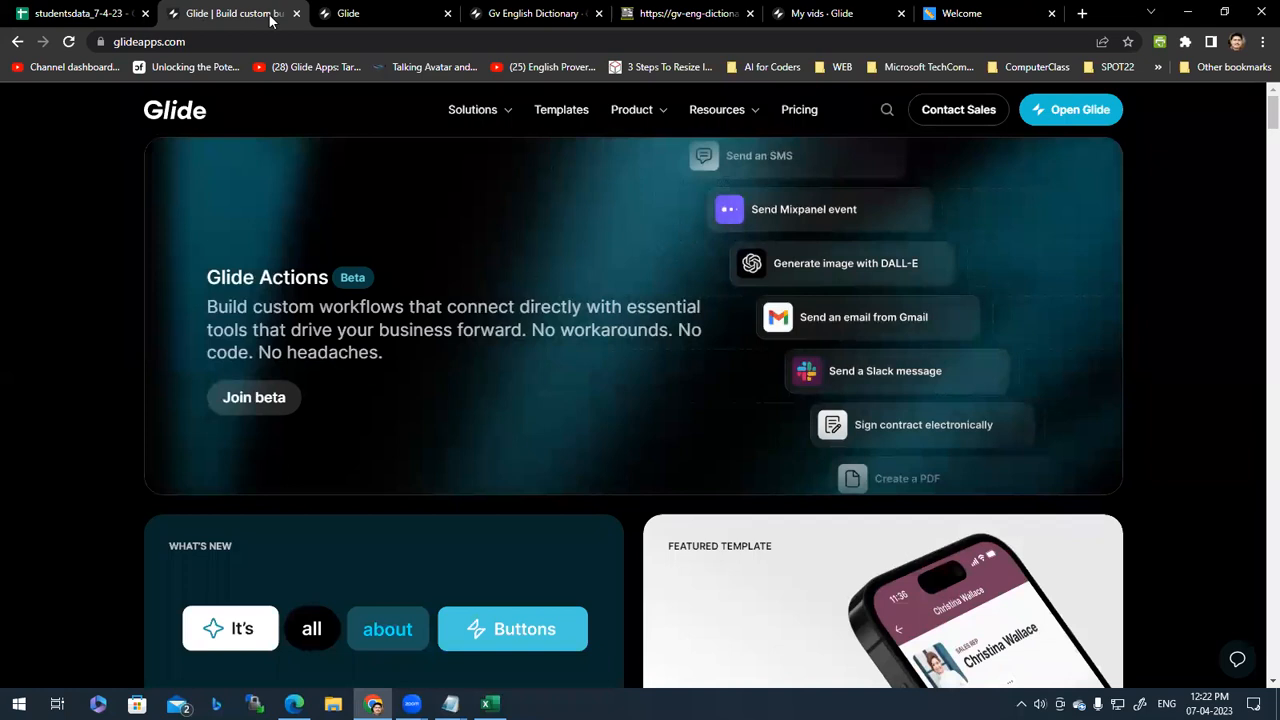
{"action": "left_click", "coordinate": [1078, 120]}
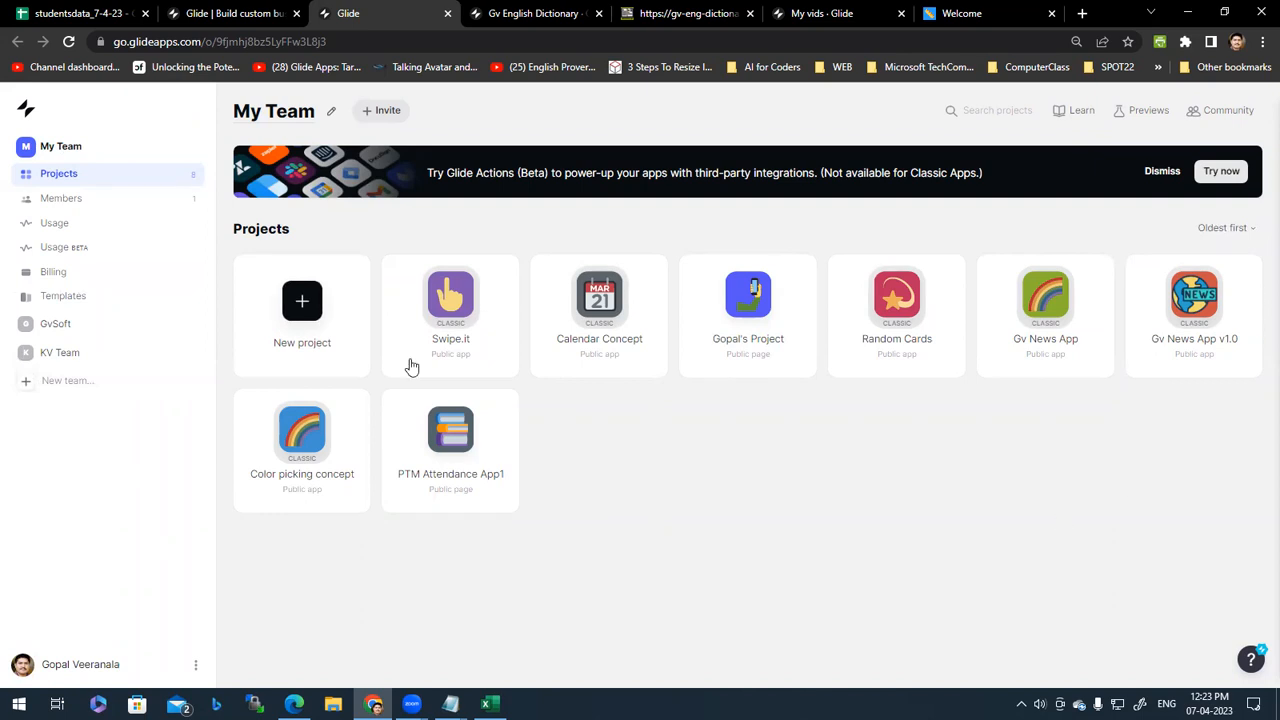
Step: Compare the GvSoft and KV Team project lists, then show My Team's projects
{"action": "left_click", "coordinate": [60, 323]}
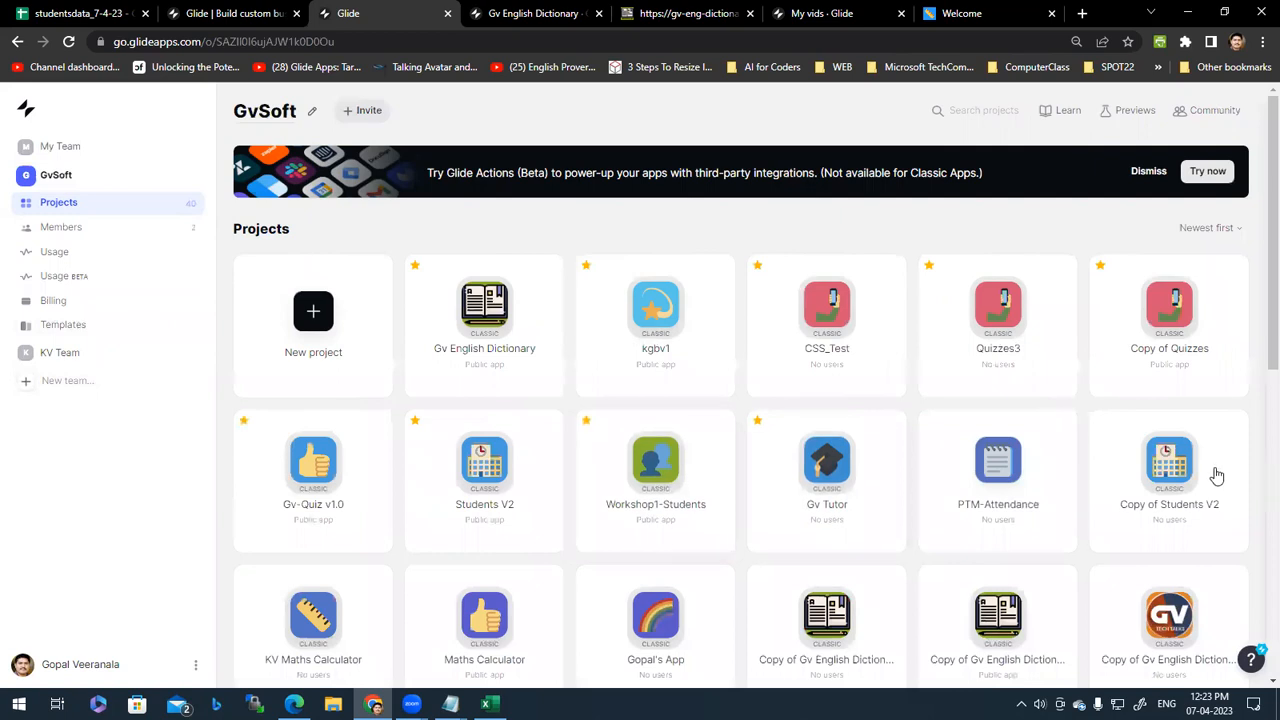
{"action": "scroll", "coordinate": [1212, 482], "scroll_direction": "down", "scroll_amount": 7}
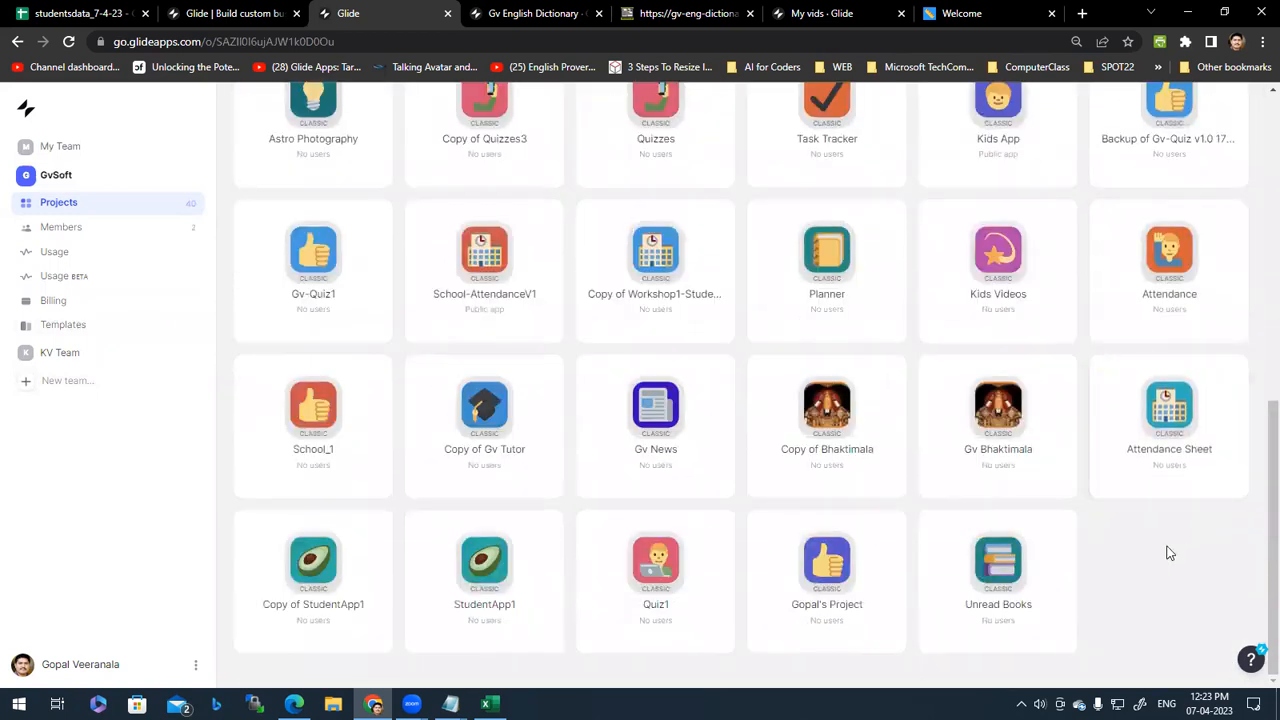
{"action": "scroll", "coordinate": [1157, 533], "scroll_direction": "up", "scroll_amount": 8}
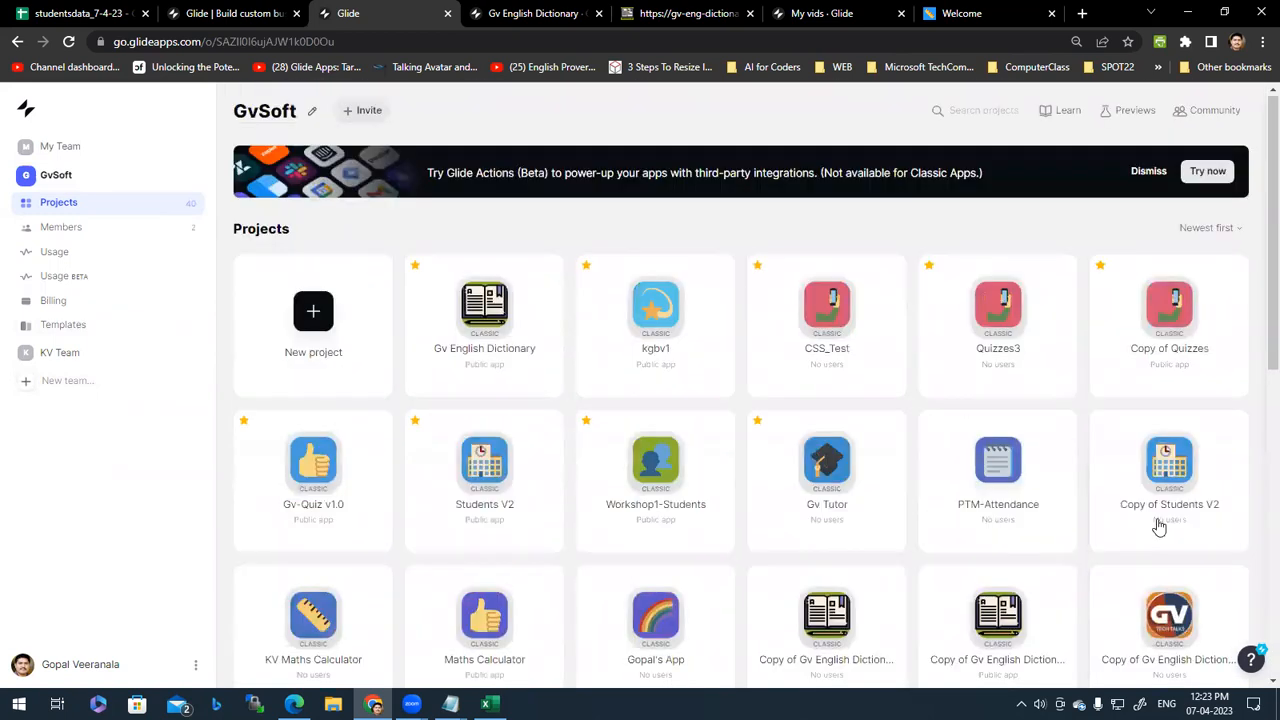
{"action": "left_click", "coordinate": [72, 354]}
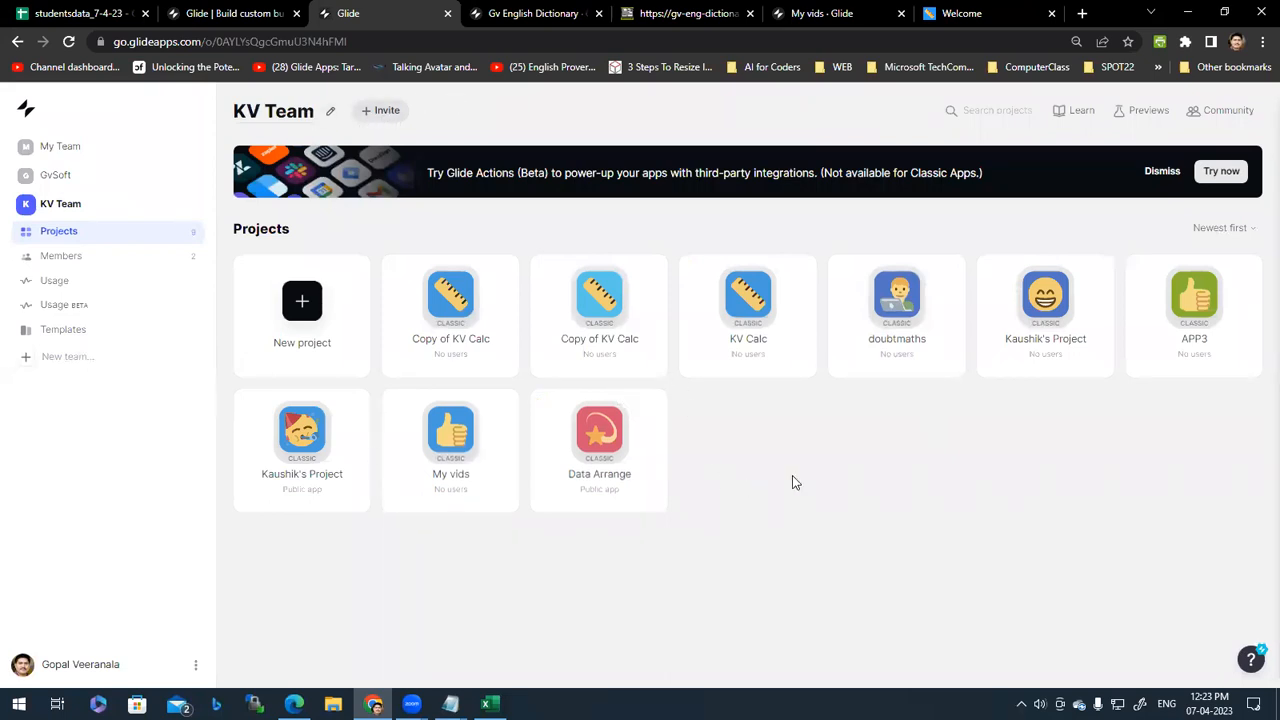
{"action": "left_click", "coordinate": [106, 175]}
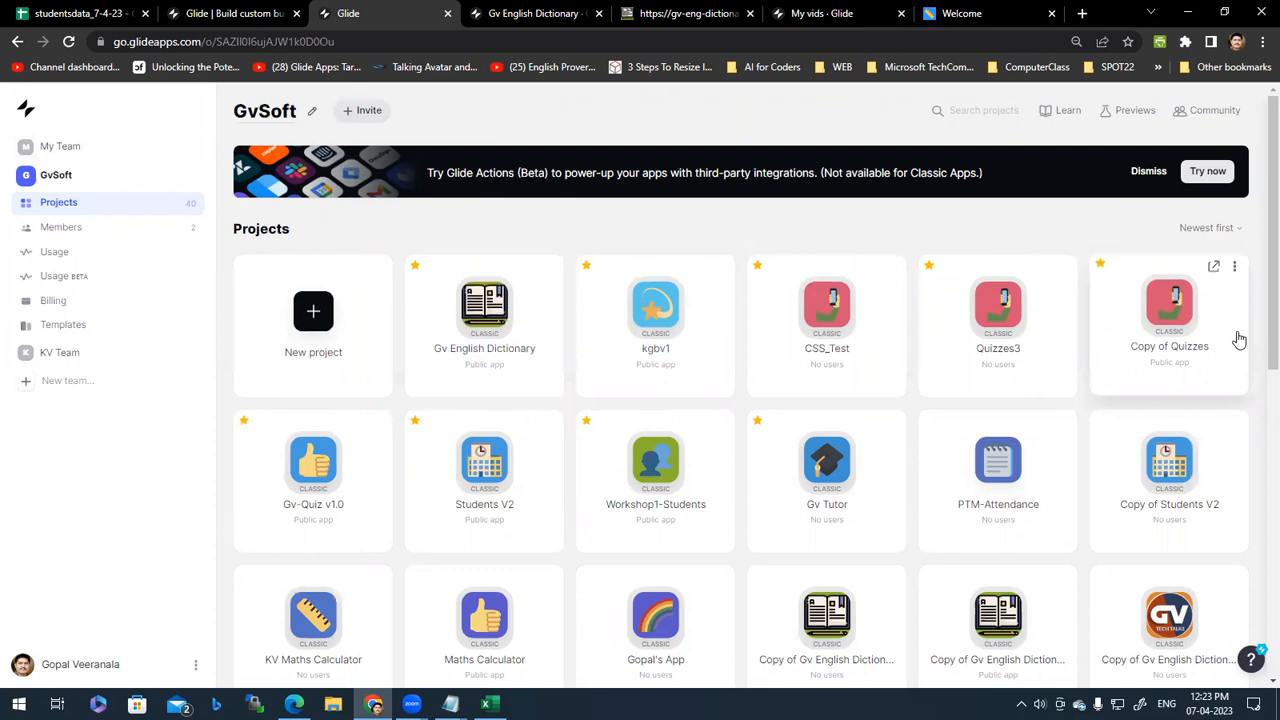
{"action": "scroll", "coordinate": [1257, 297], "scroll_direction": "down", "scroll_amount": 5}
{"action": "scroll", "coordinate": [1249, 540], "scroll_direction": "up", "scroll_amount": 5}
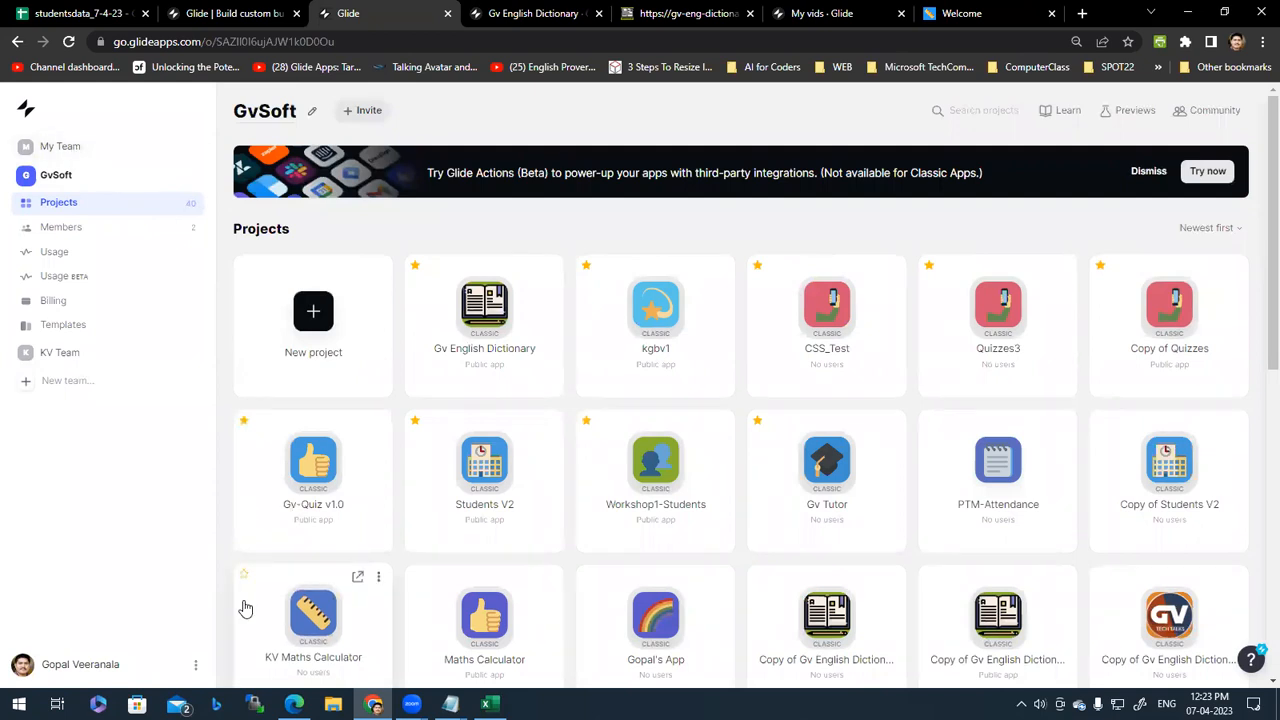
{"action": "left_click", "coordinate": [89, 152]}
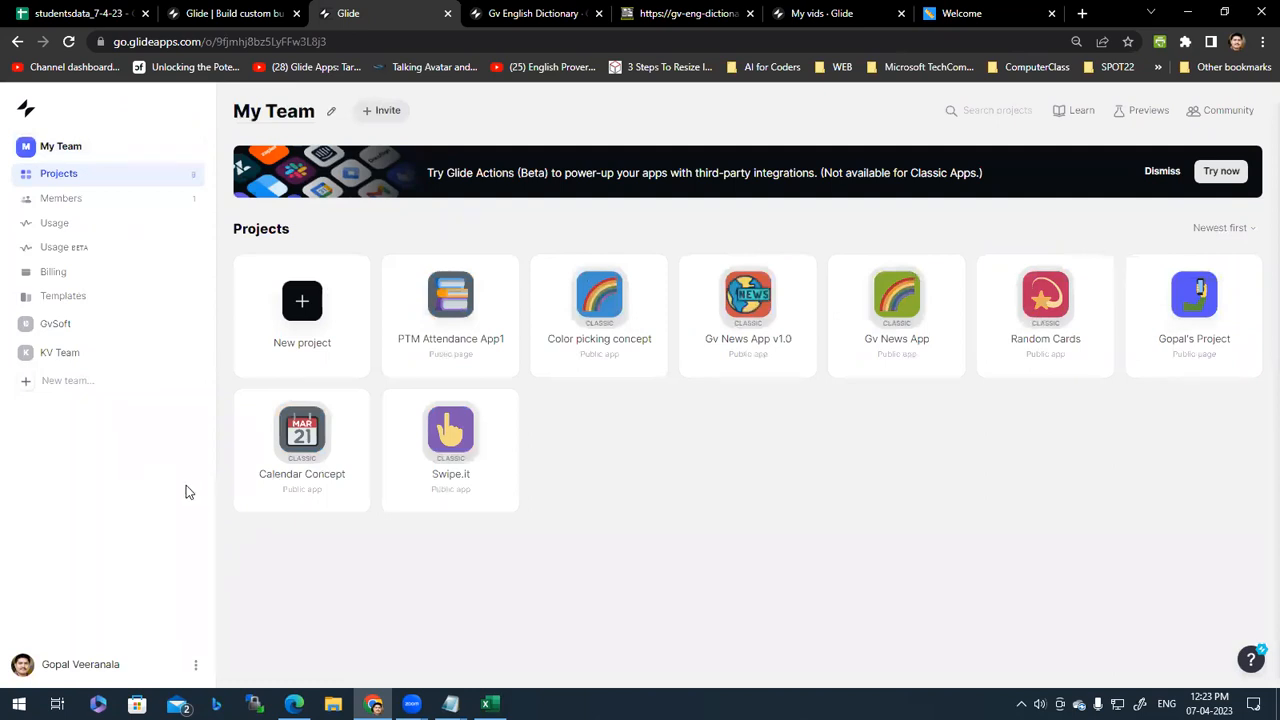
Step: Bring the browser with the My Team project list back into focus
{"action": "mouse_move", "coordinate": [411, 704]}
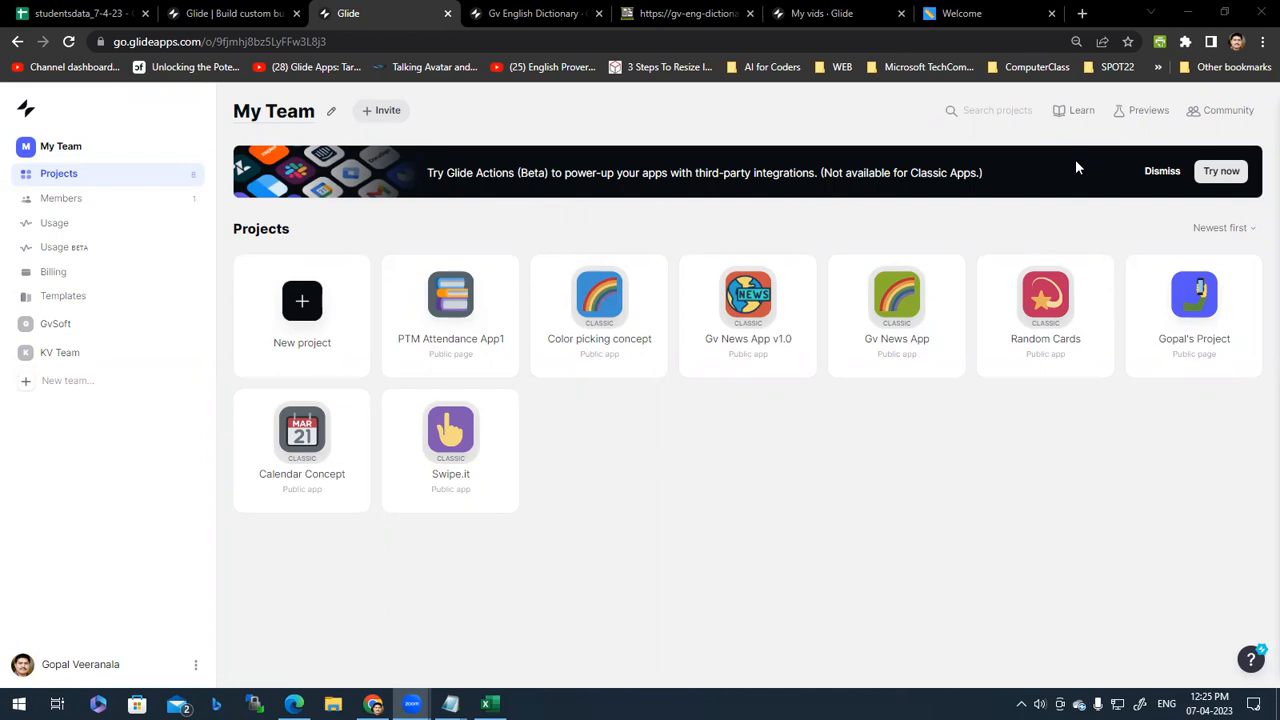
{"action": "left_click", "coordinate": [743, 412]}
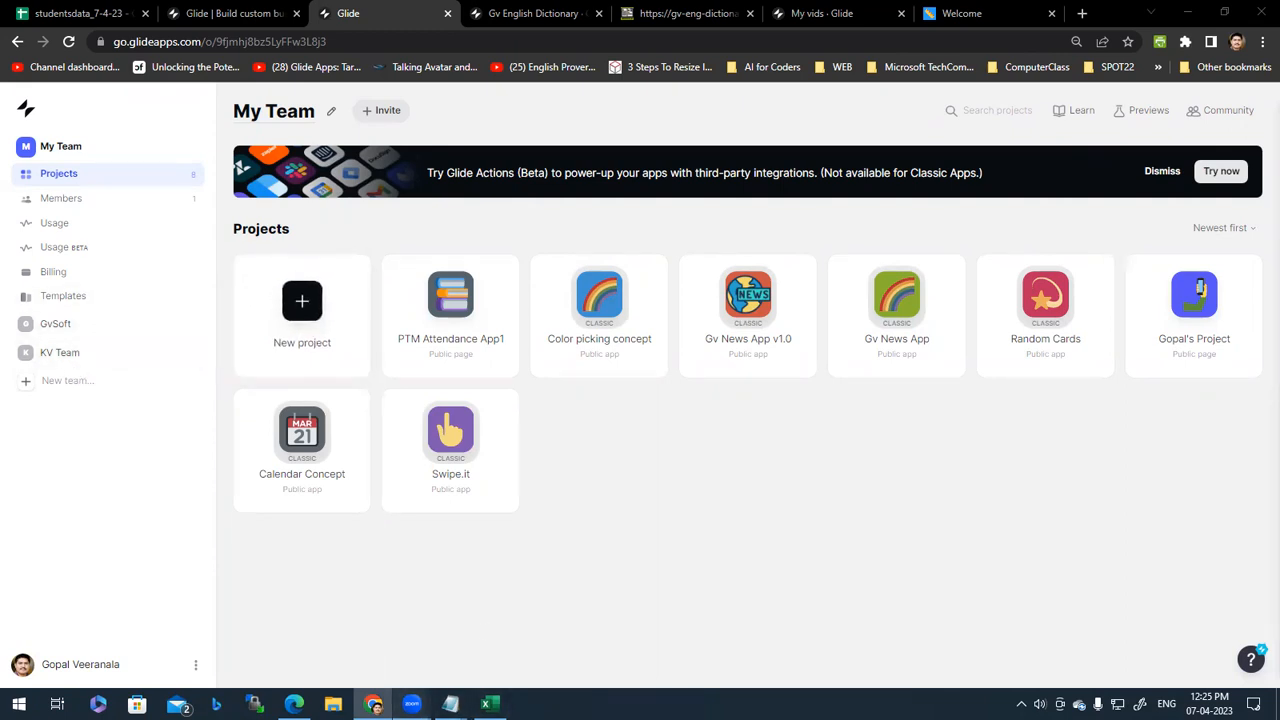
{"action": "mouse_move", "coordinate": [411, 704]}
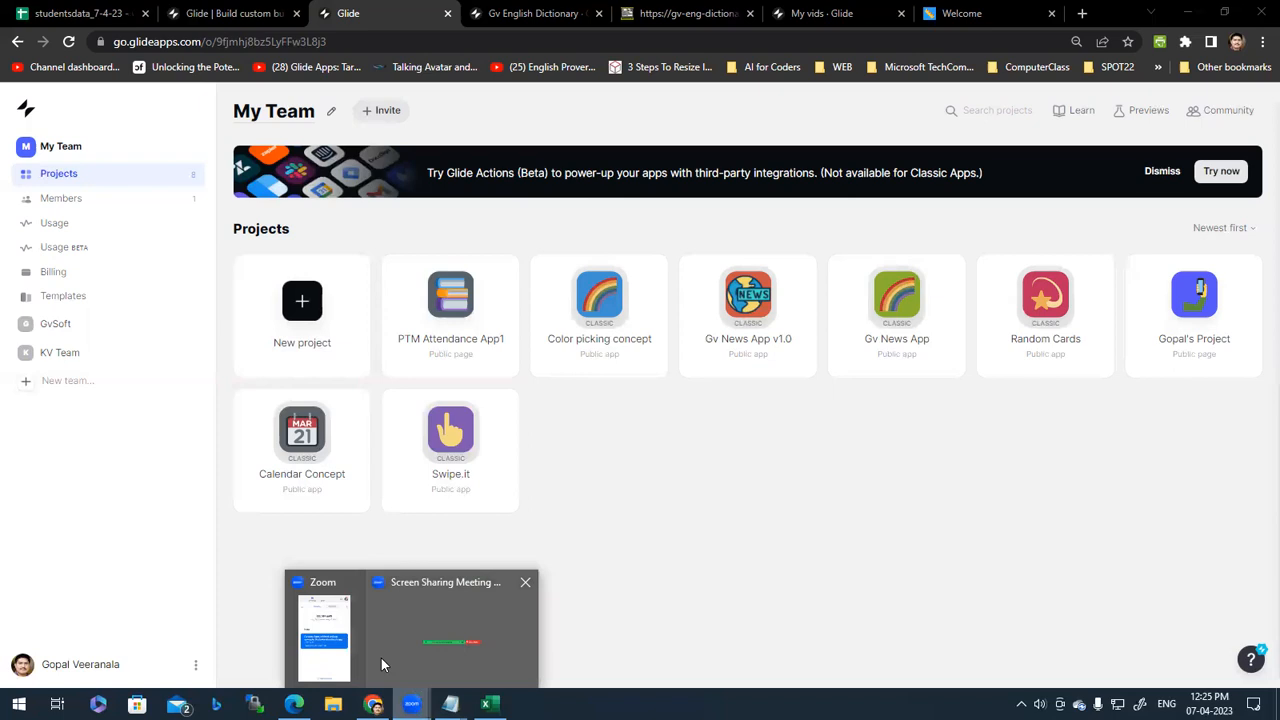
{"action": "left_click", "coordinate": [326, 660]}
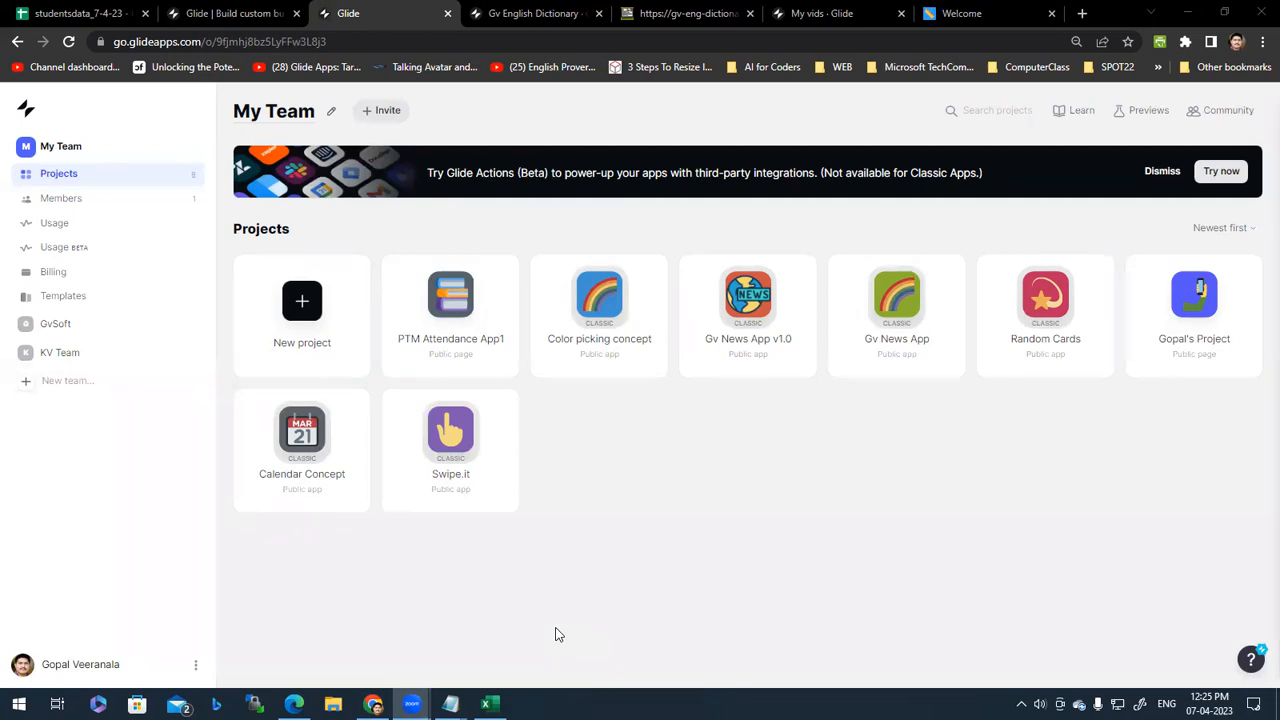
{"action": "left_click", "coordinate": [749, 477]}
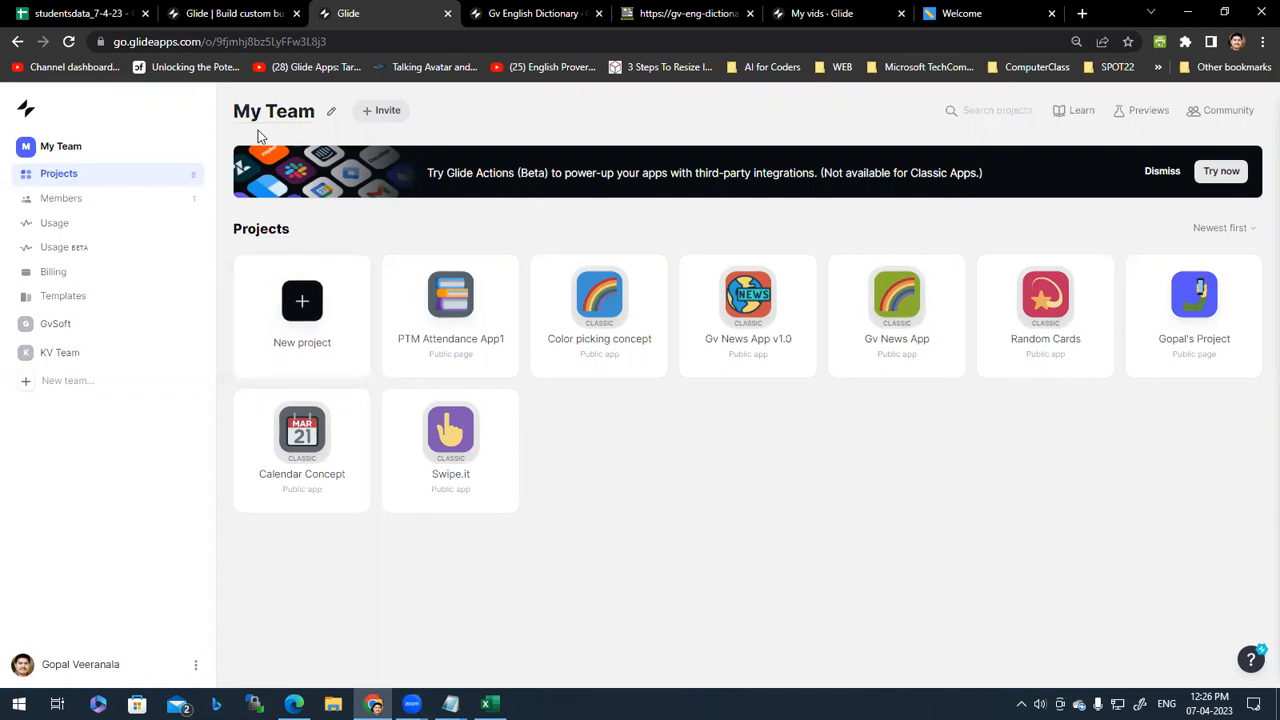
Step: Start a new project named STUDENT_ATT_APP using the Mobile layout
{"action": "left_click", "coordinate": [314, 310]}
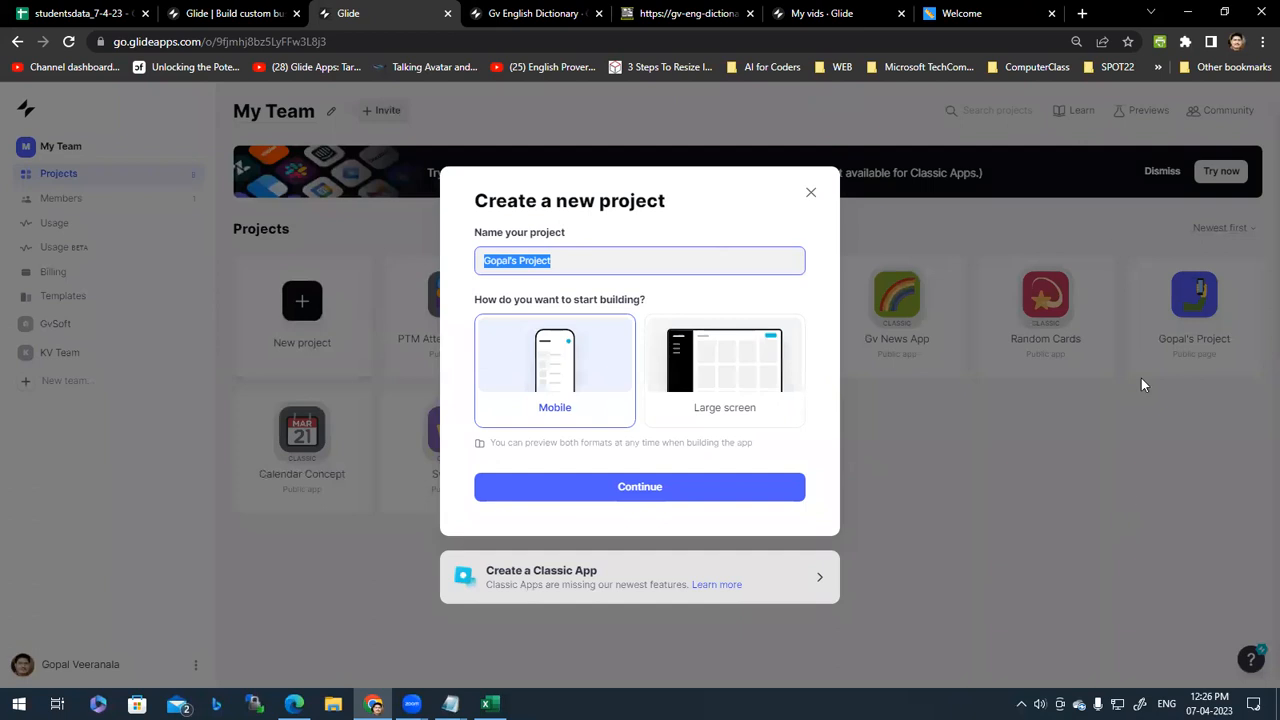
{"action": "left_click", "coordinate": [575, 378]}
{"action": "left_click", "coordinate": [717, 380]}
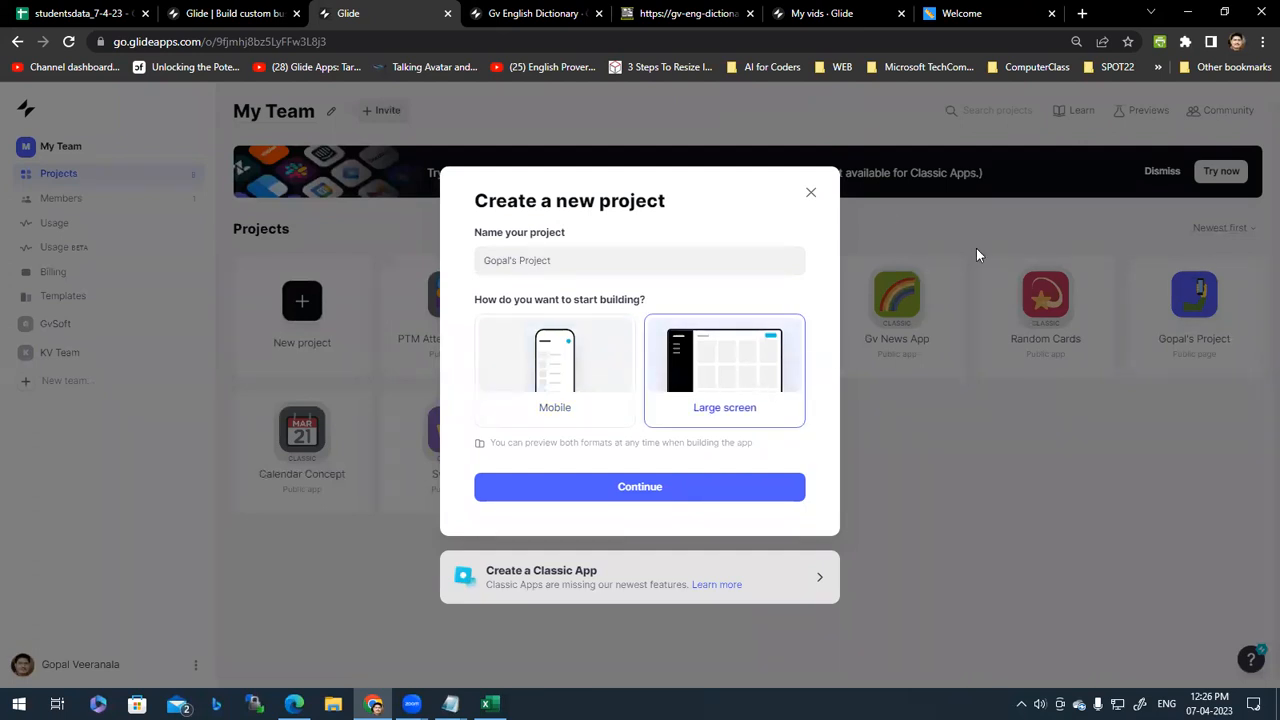
{"action": "left_click", "coordinate": [556, 386]}
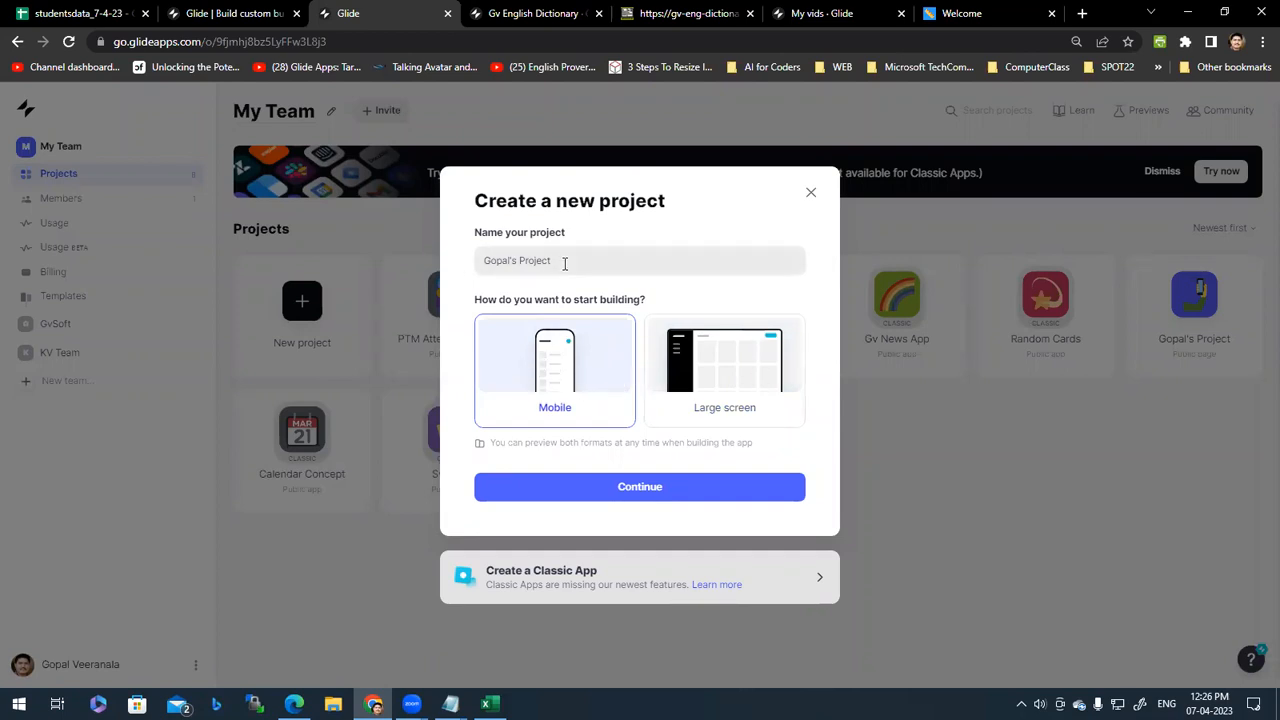
{"action": "left_click_drag", "start_coordinate": [603, 263], "coordinate": [470, 270]}
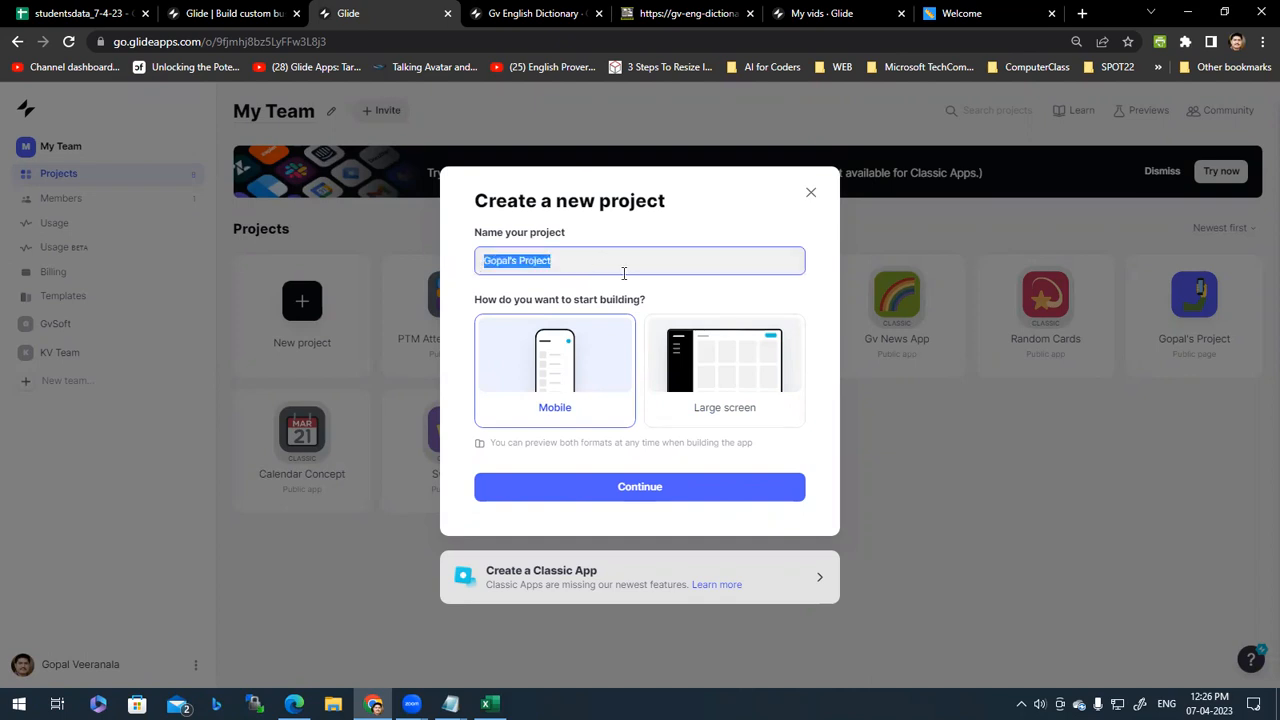
{"action": "type", "text": "STU"}
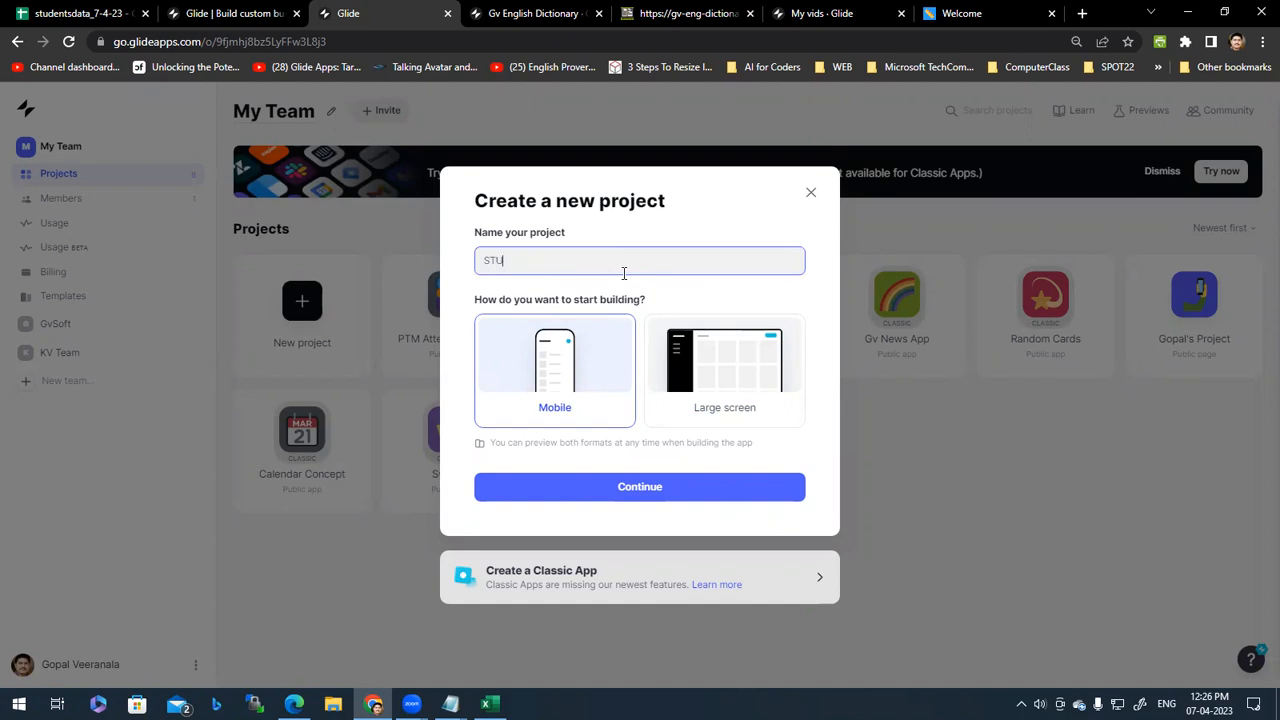
{"action": "type", "text": "DENT_ATT_APP"}
{"action": "left_click", "coordinate": [544, 363]}
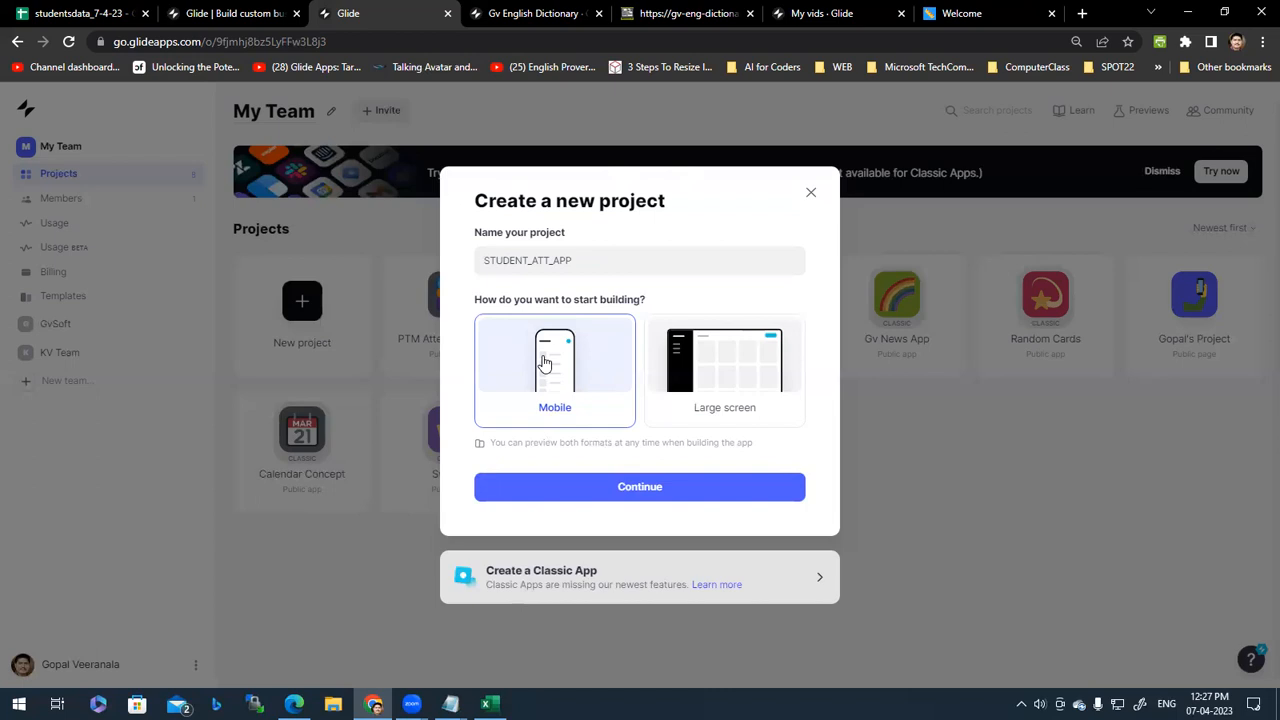
{"action": "left_click", "coordinate": [603, 262]}
{"action": "double_click", "coordinate": [603, 262]}
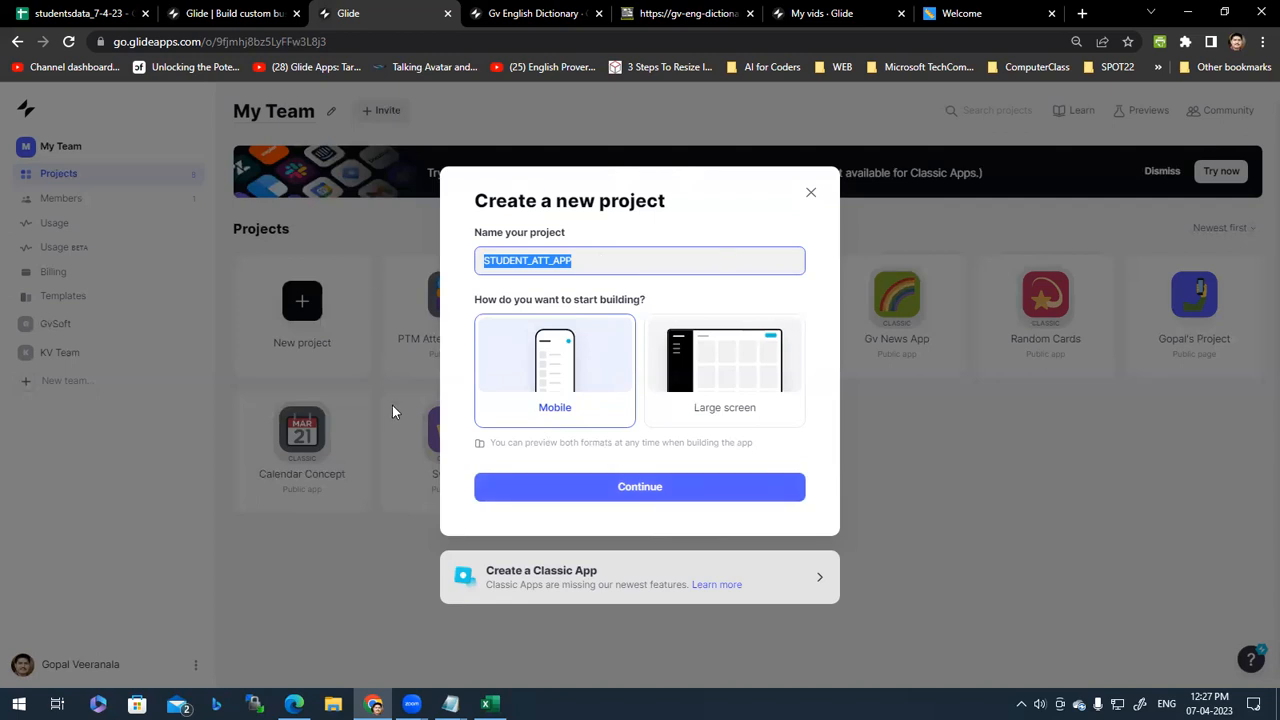
{"action": "left_click", "coordinate": [556, 398]}
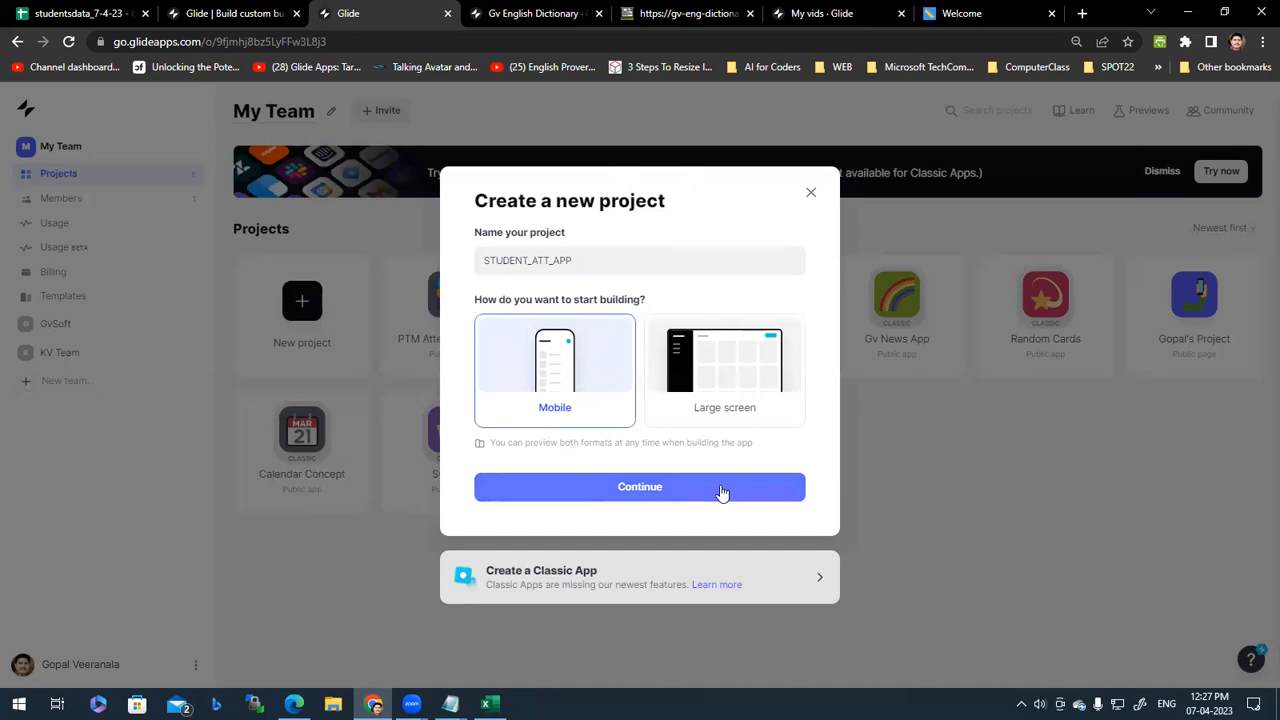
Step: Choose Google Sheets as the data source and continue to the file picker
{"action": "left_click", "coordinate": [766, 492]}
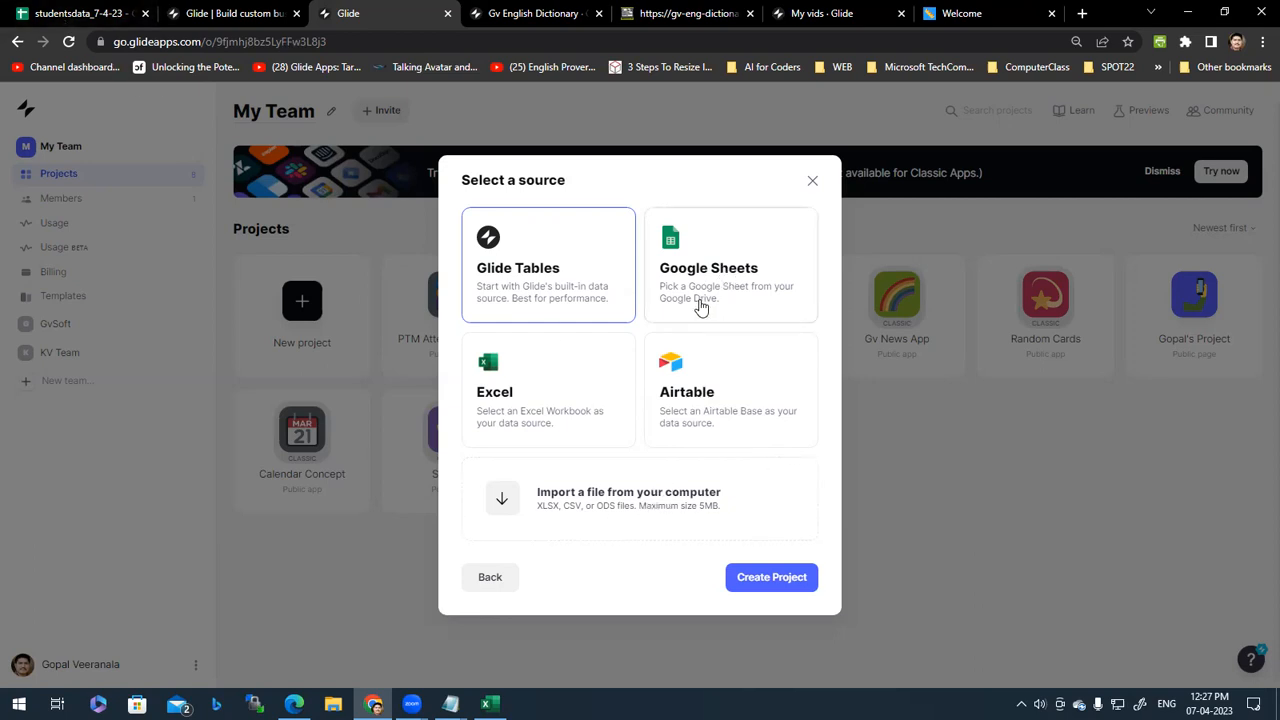
{"action": "left_click", "coordinate": [747, 278]}
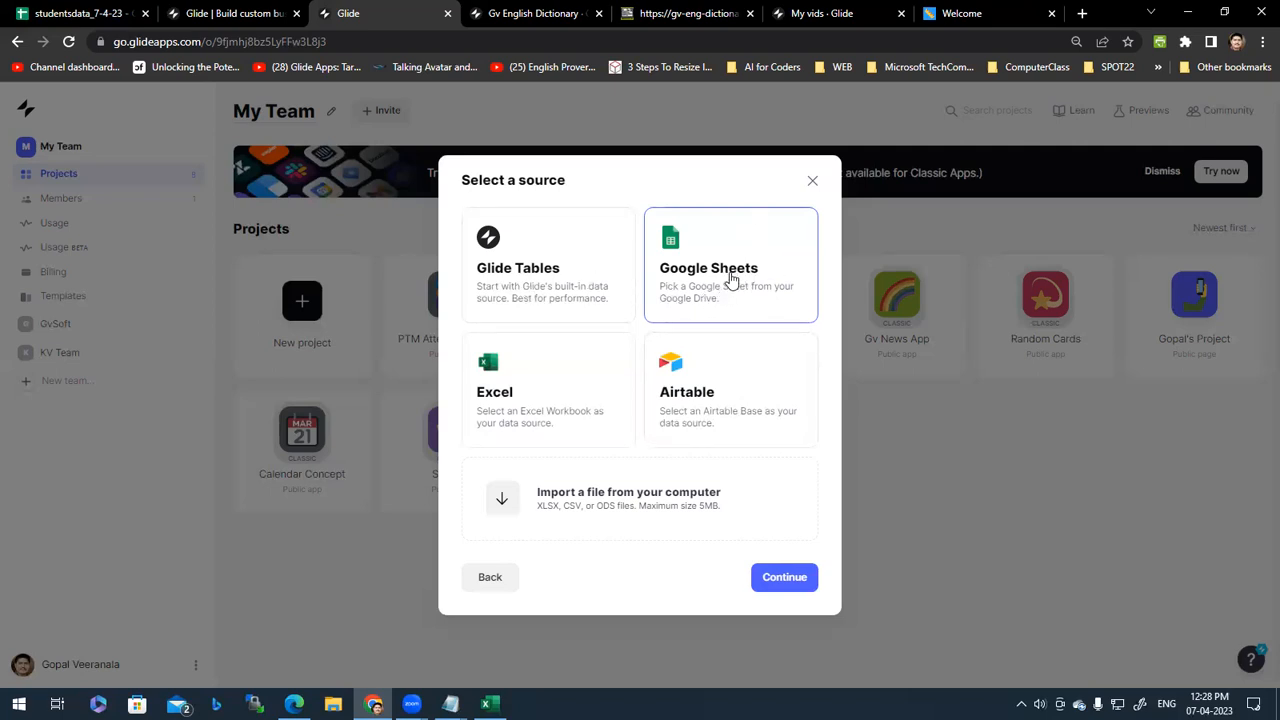
{"action": "left_click", "coordinate": [781, 578]}
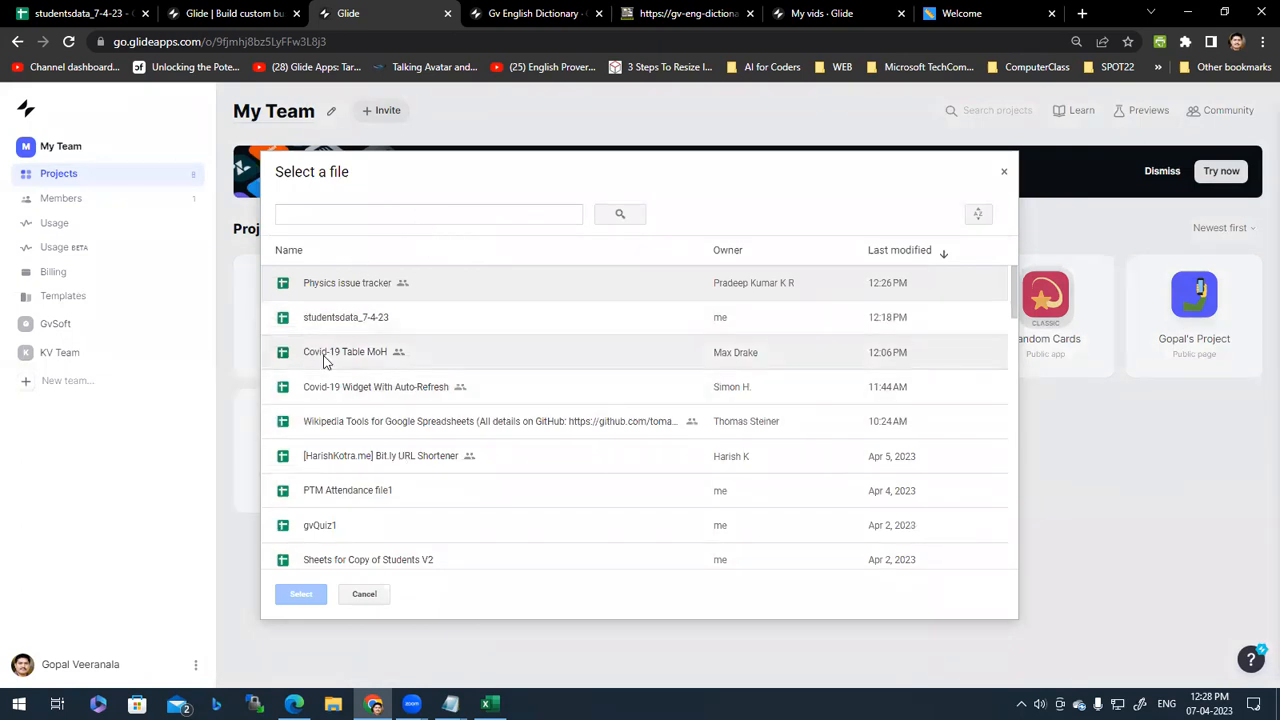
Step: Pick the studentsdata_7-4-23 spreadsheet in the file picker
{"action": "left_click", "coordinate": [343, 328]}
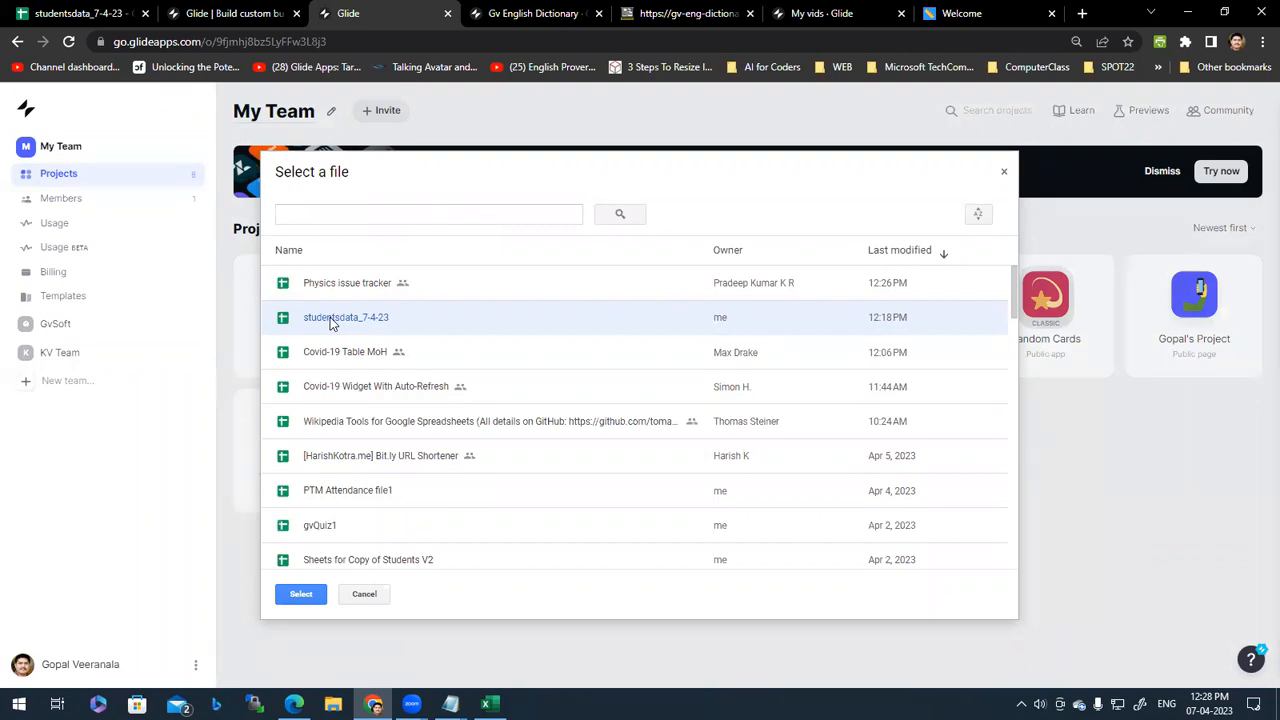
{"action": "left_click", "coordinate": [42, 13]}
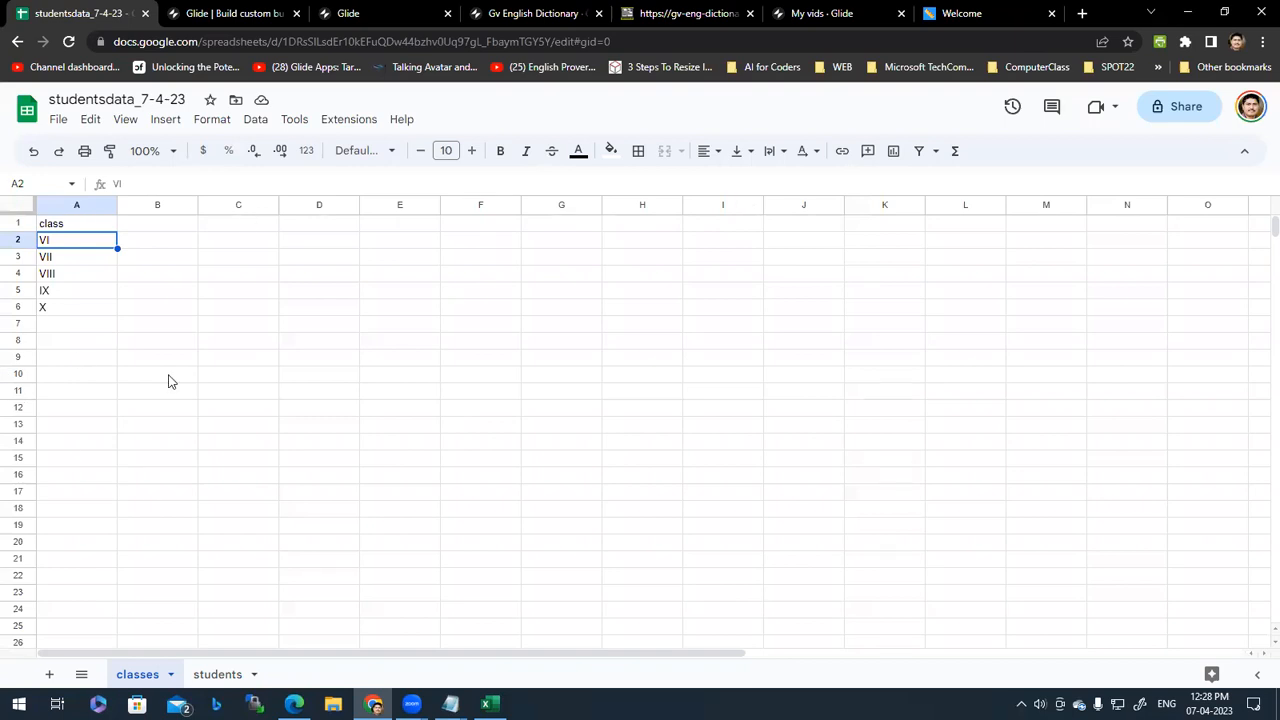
{"action": "left_click", "coordinate": [268, 13]}
{"action": "left_click", "coordinate": [370, 13]}
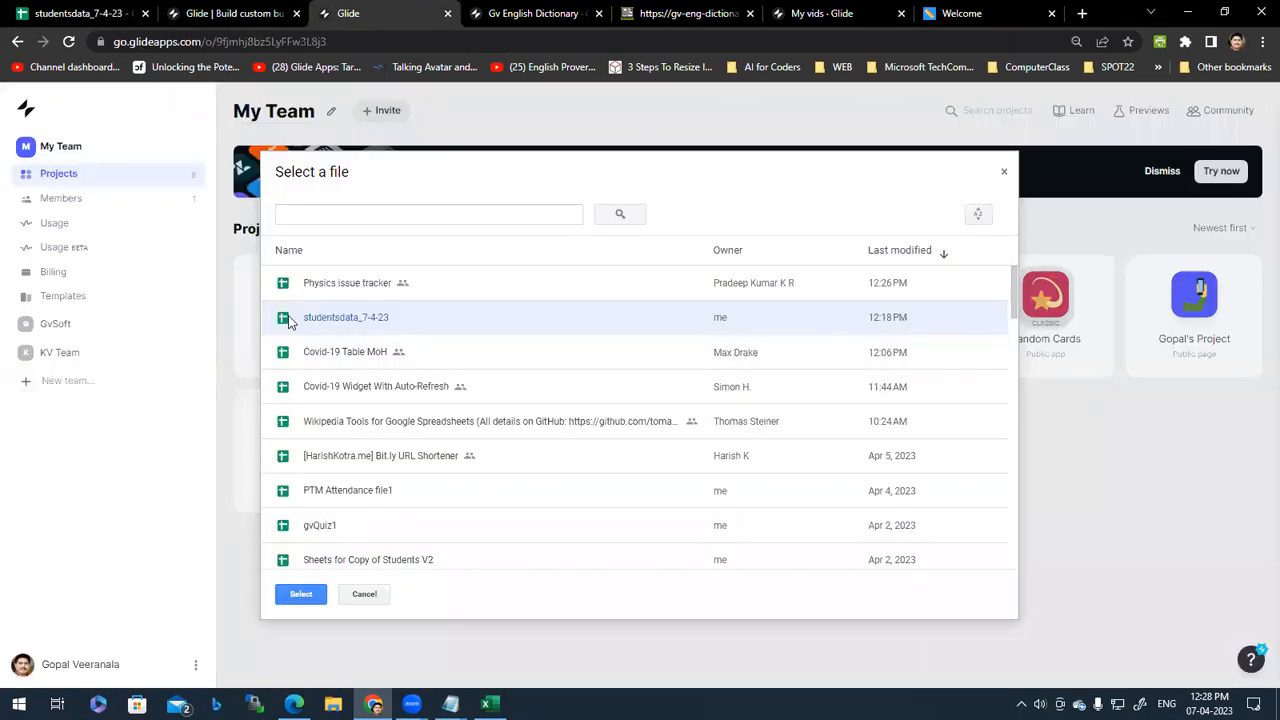
Step: Confirm studentsdata_7-4-23 to generate the STUDENT_ATT_APP with classes VI to X
{"action": "left_click", "coordinate": [301, 594]}
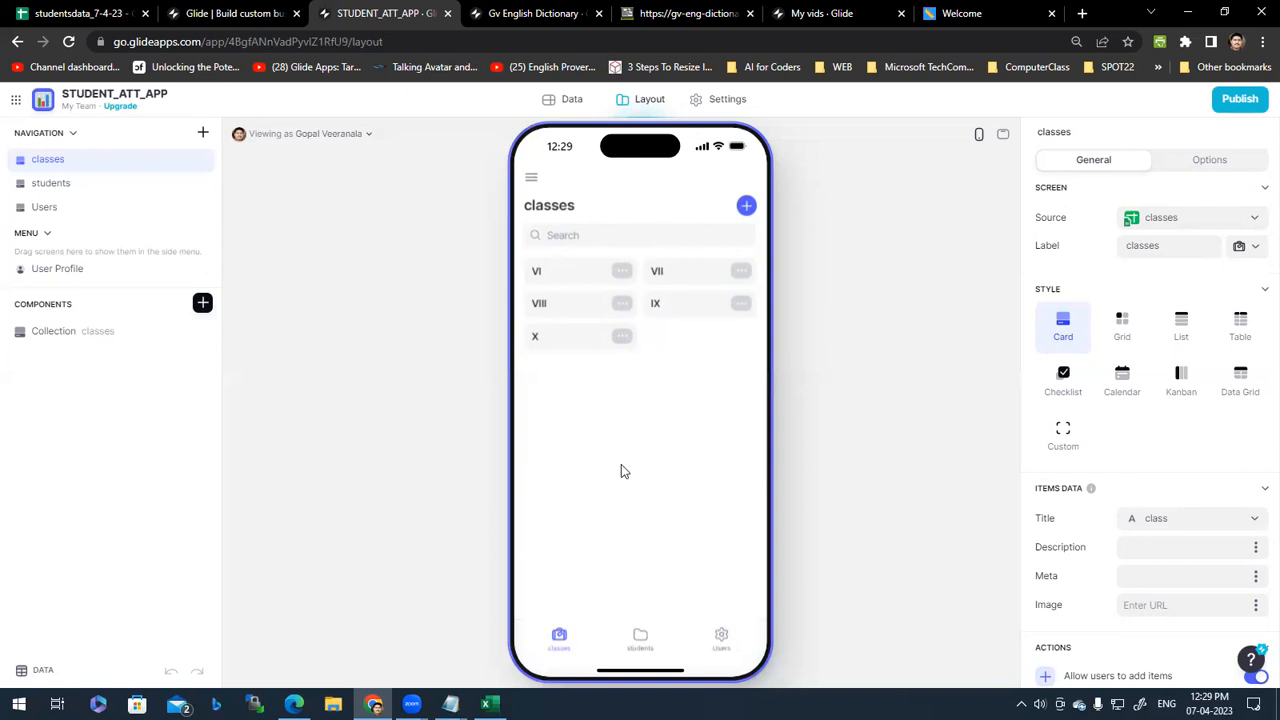
Step: Flip between the classes and students sheets, checking the class value in cell E4
{"action": "left_click", "coordinate": [128, 12]}
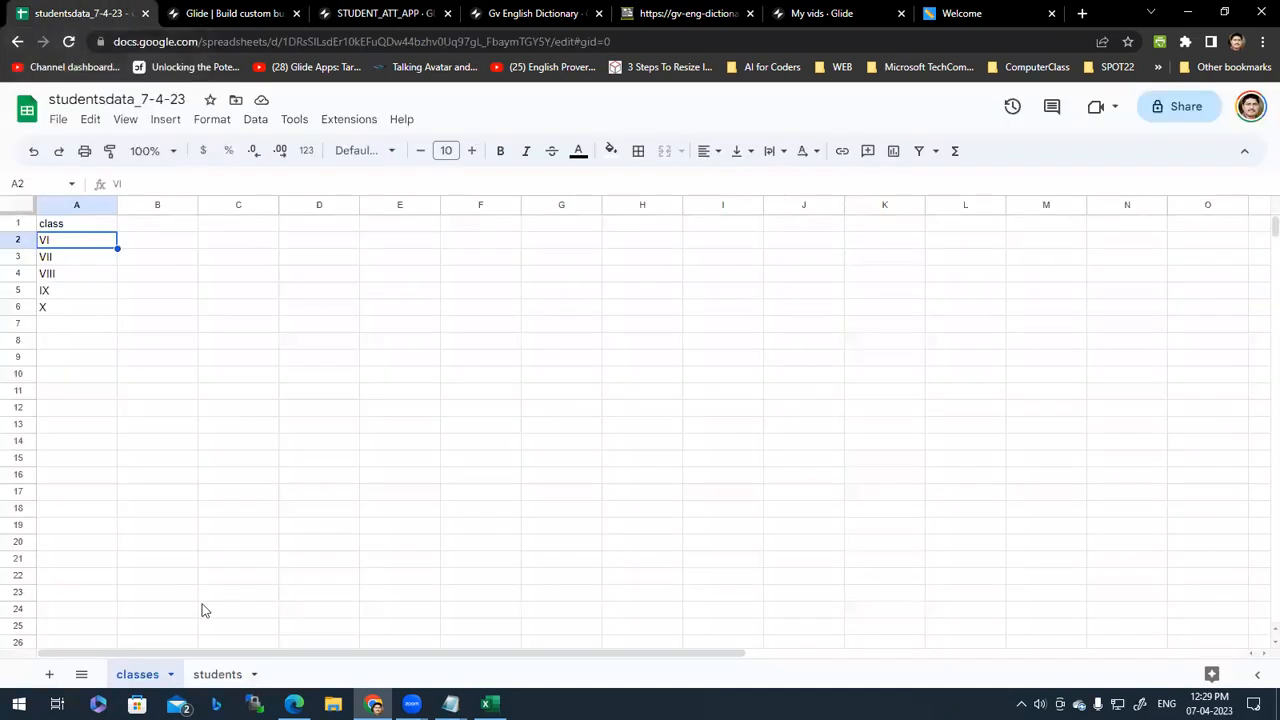
{"action": "left_click", "coordinate": [217, 678]}
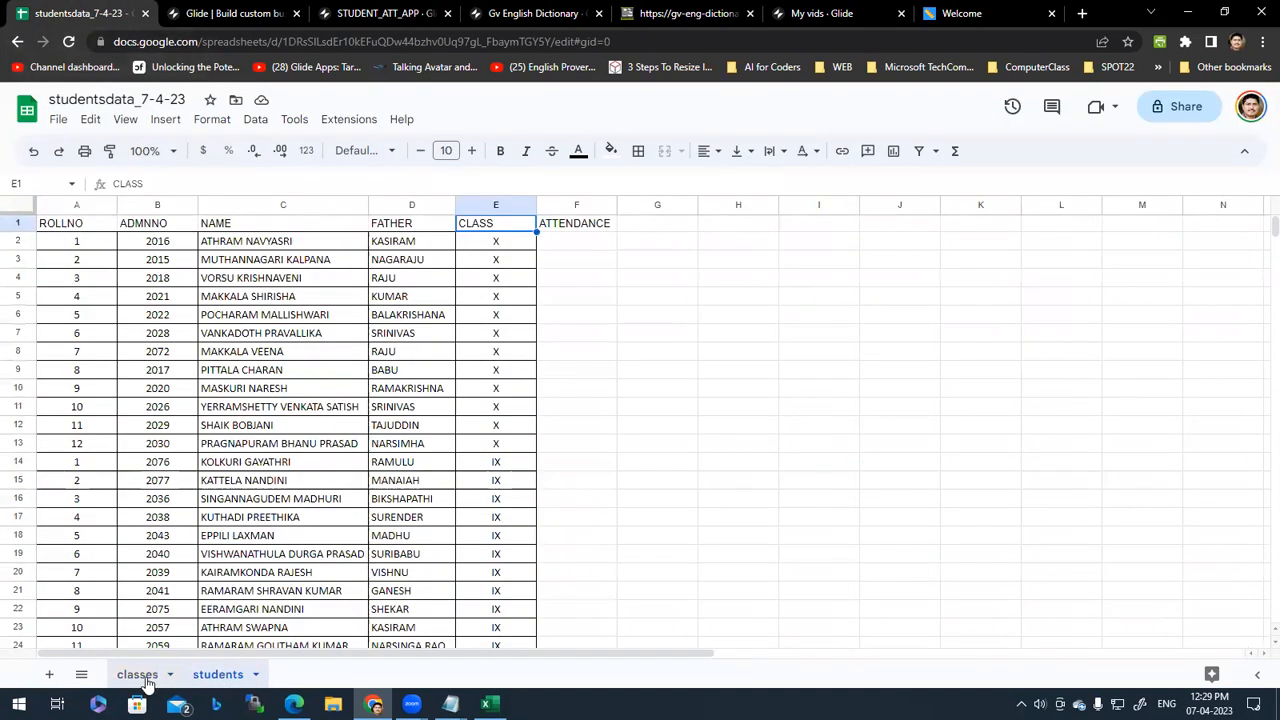
{"action": "left_click", "coordinate": [140, 678]}
{"action": "left_click", "coordinate": [208, 678]}
{"action": "left_click", "coordinate": [137, 675]}
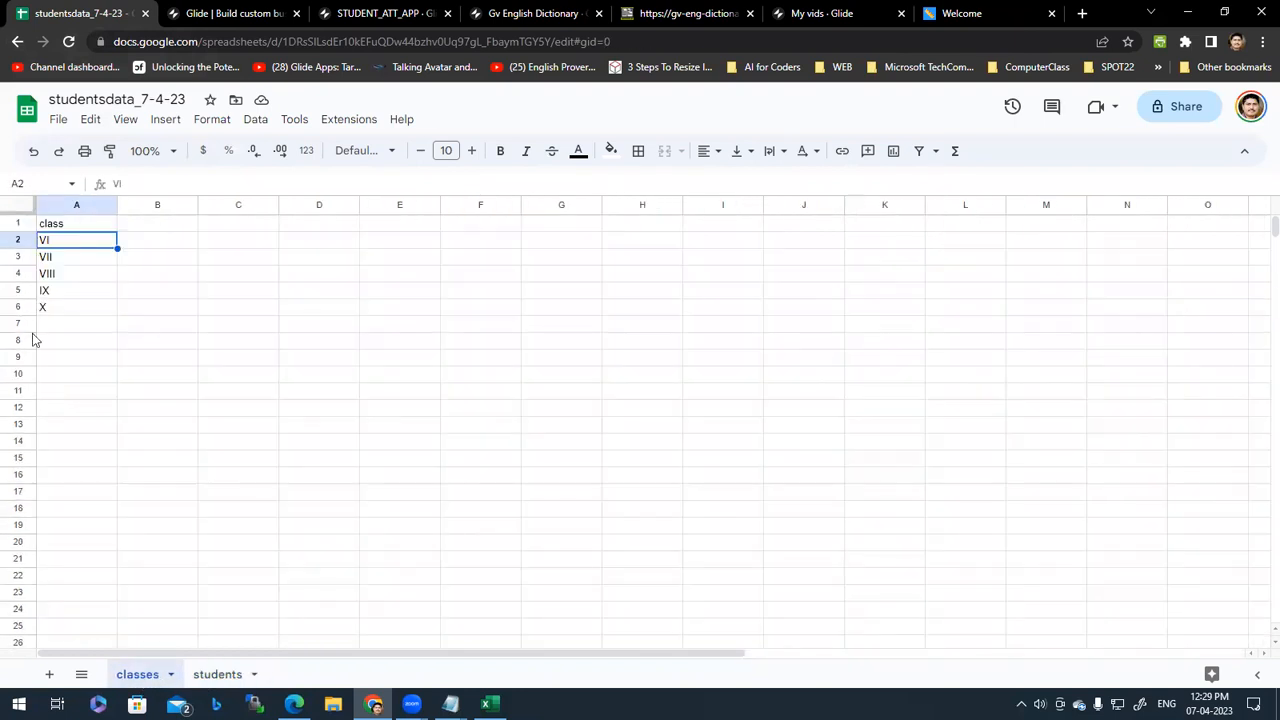
{"action": "left_click", "coordinate": [214, 676]}
{"action": "left_click", "coordinate": [502, 284]}
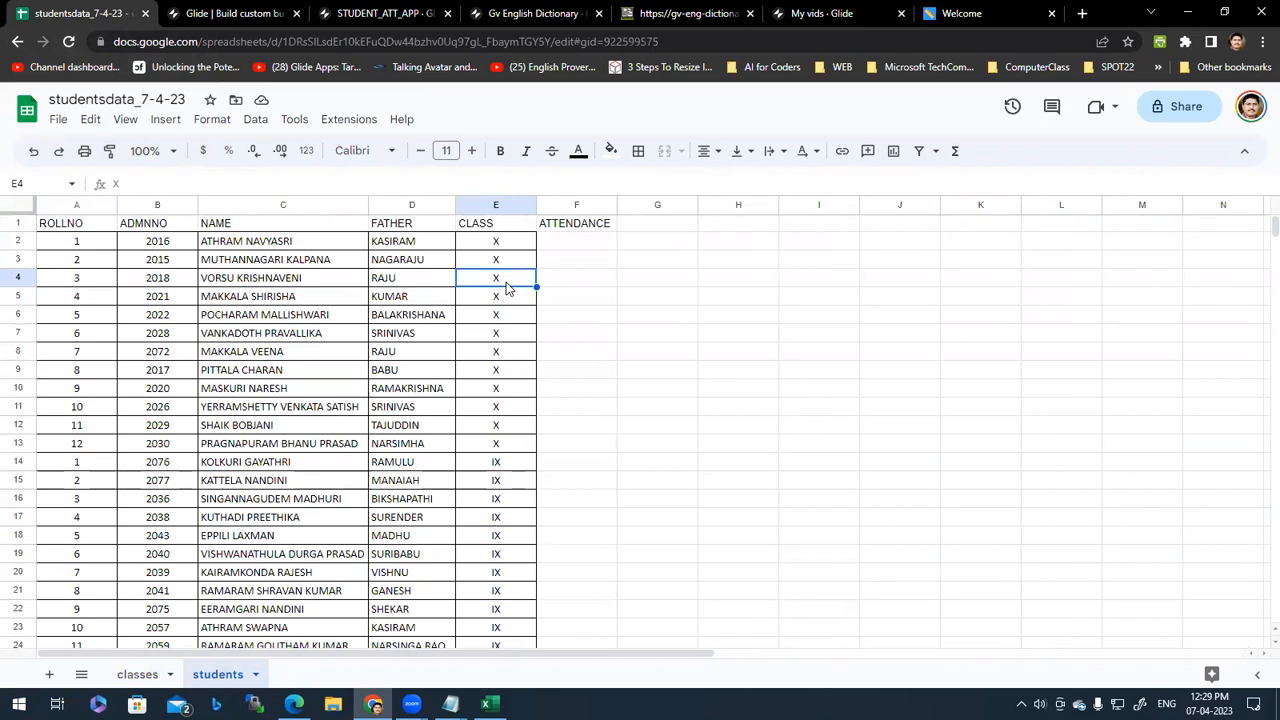
{"action": "left_click", "coordinate": [137, 675]}
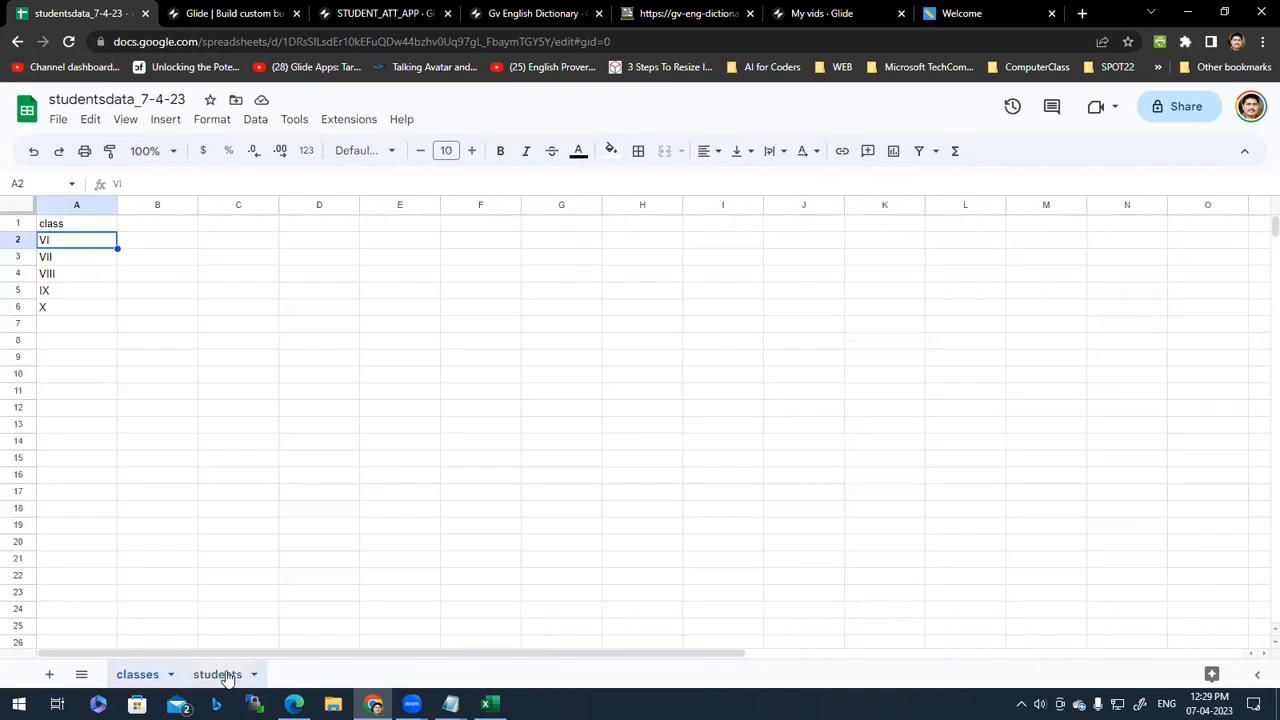
{"action": "left_click", "coordinate": [217, 675]}
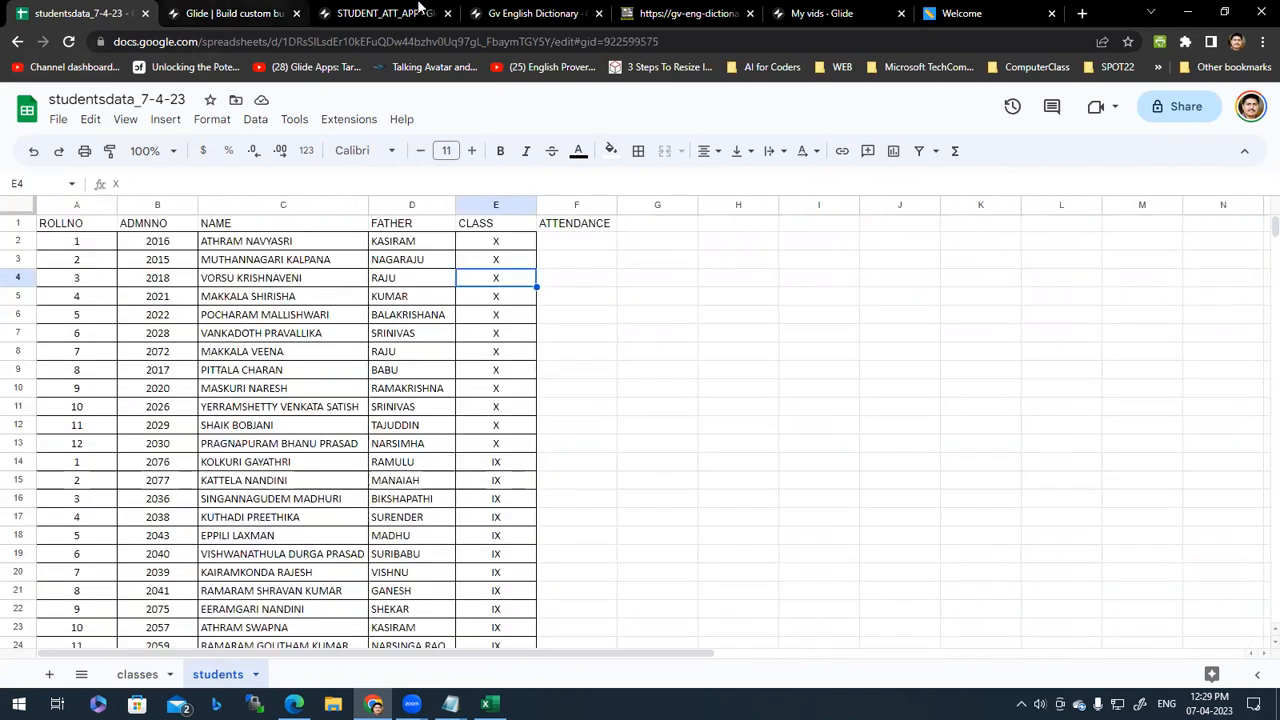
Step: Select student rows A9:E11 and cell A15, then switch to the Glide website
{"action": "left_click", "coordinate": [398, 10]}
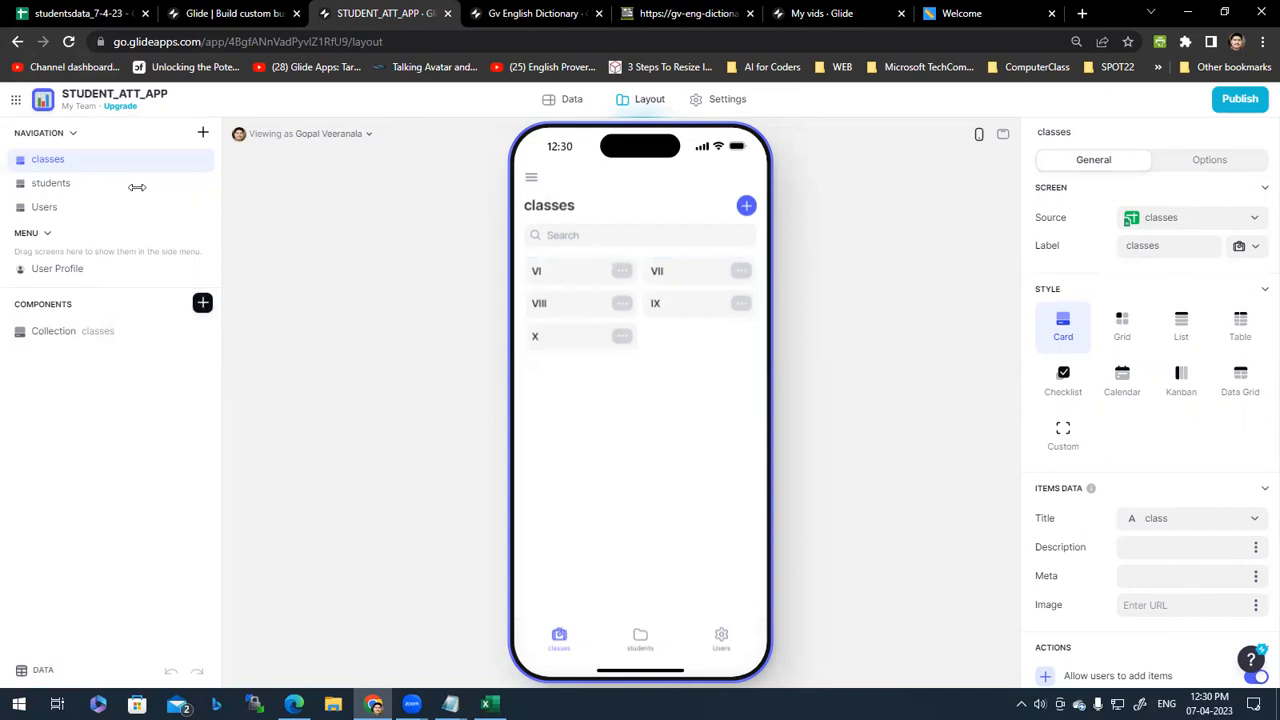
{"action": "left_click", "coordinate": [42, 8]}
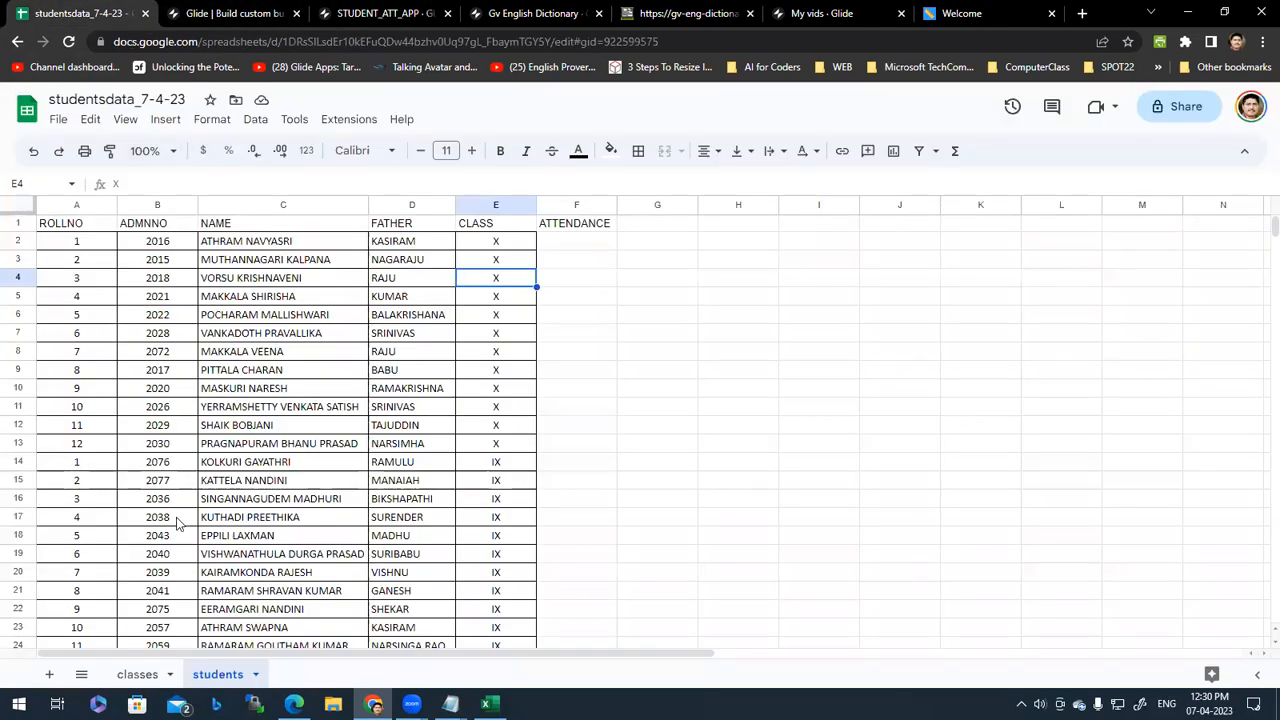
{"action": "left_click_drag", "start_coordinate": [496, 372], "coordinate": [50, 406]}
{"action": "left_click", "coordinate": [95, 488]}
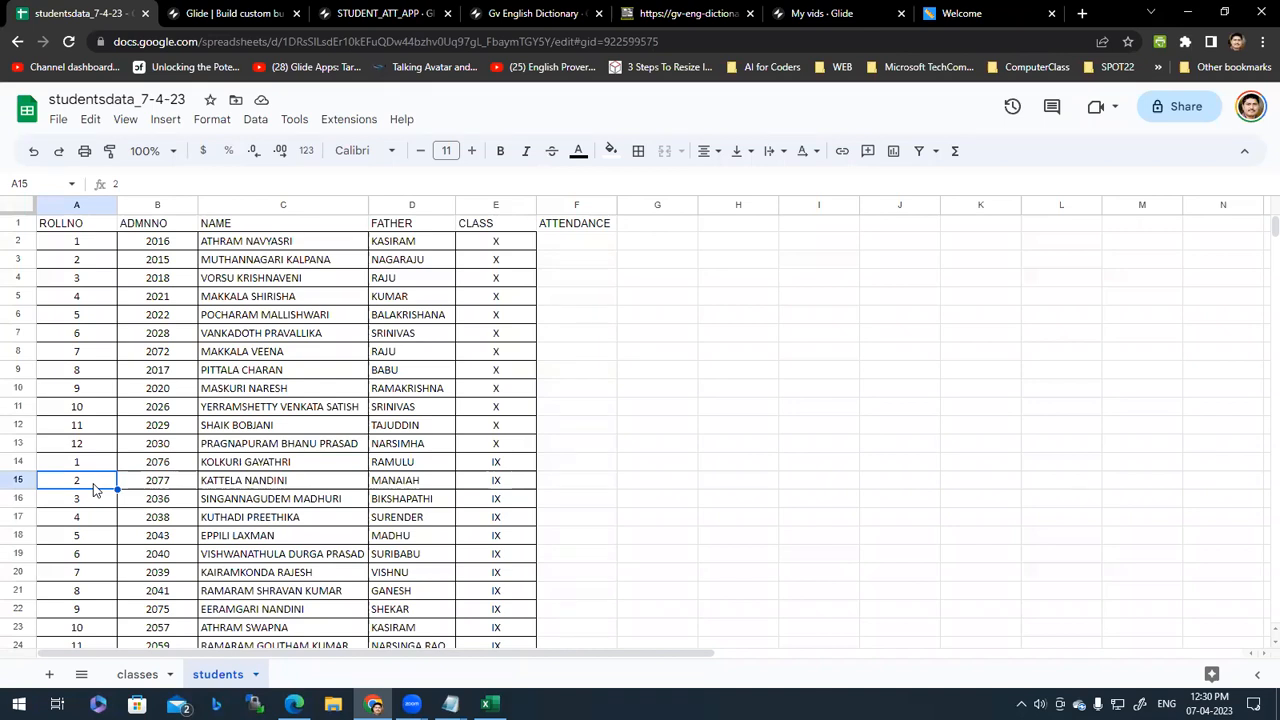
{"action": "left_click", "coordinate": [138, 682]}
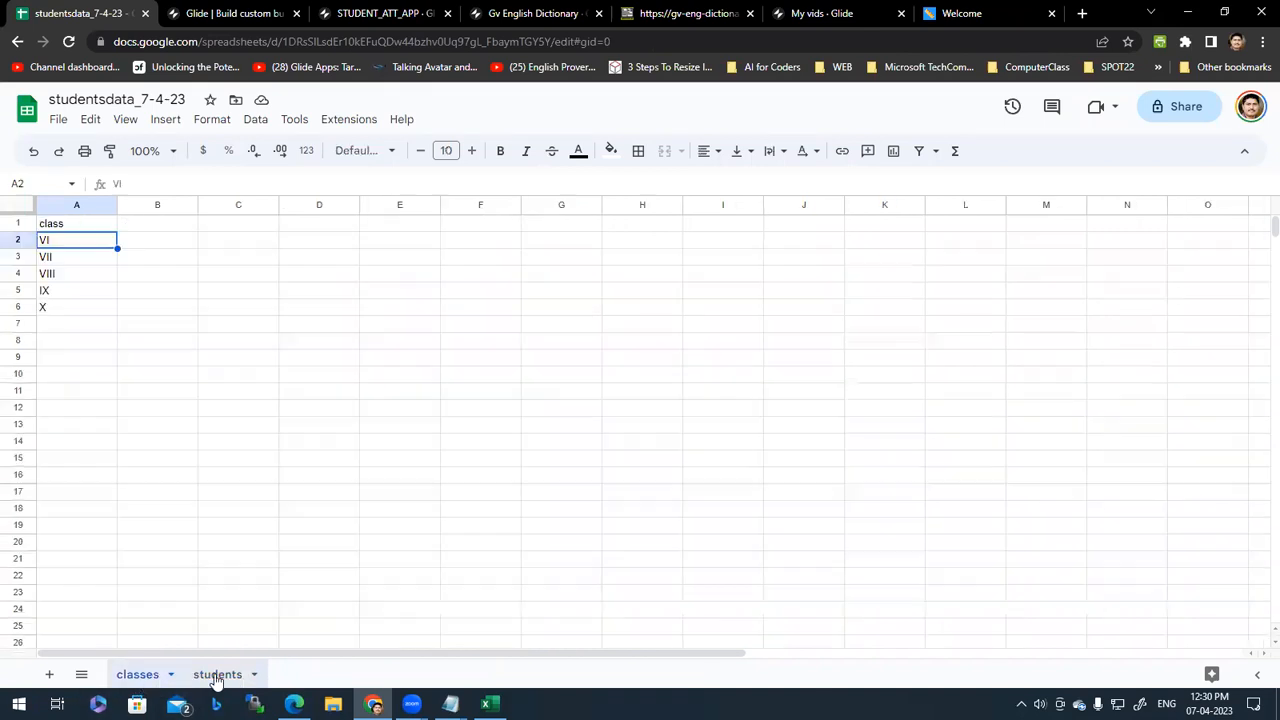
{"action": "left_click", "coordinate": [214, 680]}
{"action": "left_click", "coordinate": [245, 12]}
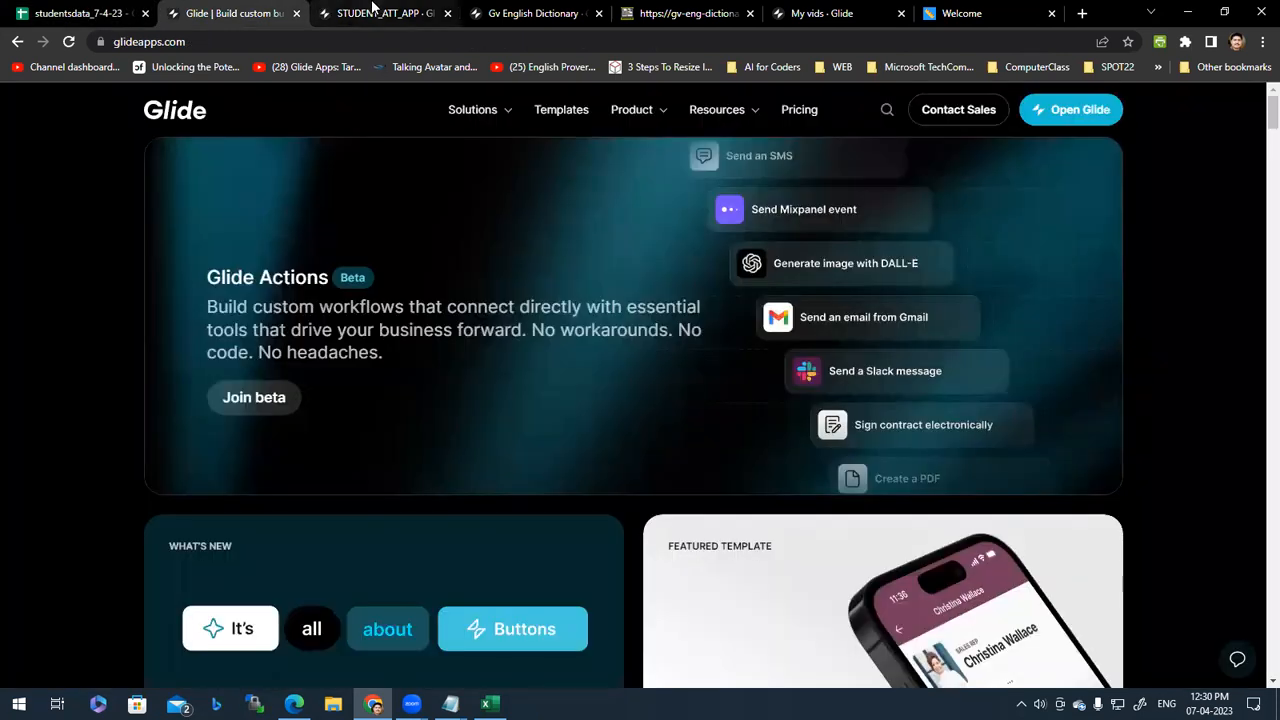
Step: Return to the STUDENT_ATT_APP editor tab, with classes VI to X shown as cards
{"action": "left_click", "coordinate": [372, 10]}
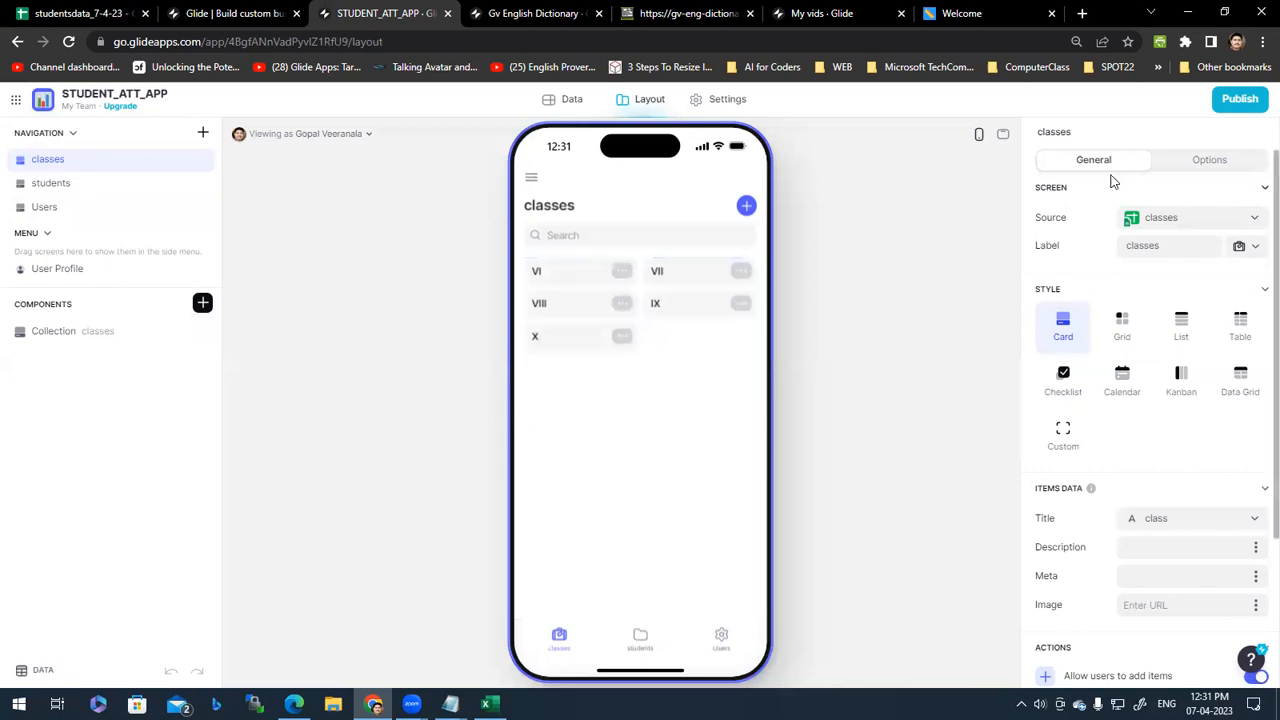
Step: Select the classes collection, then open the Data editor with the classes, students and Users tables
{"action": "left_click", "coordinate": [71, 339]}
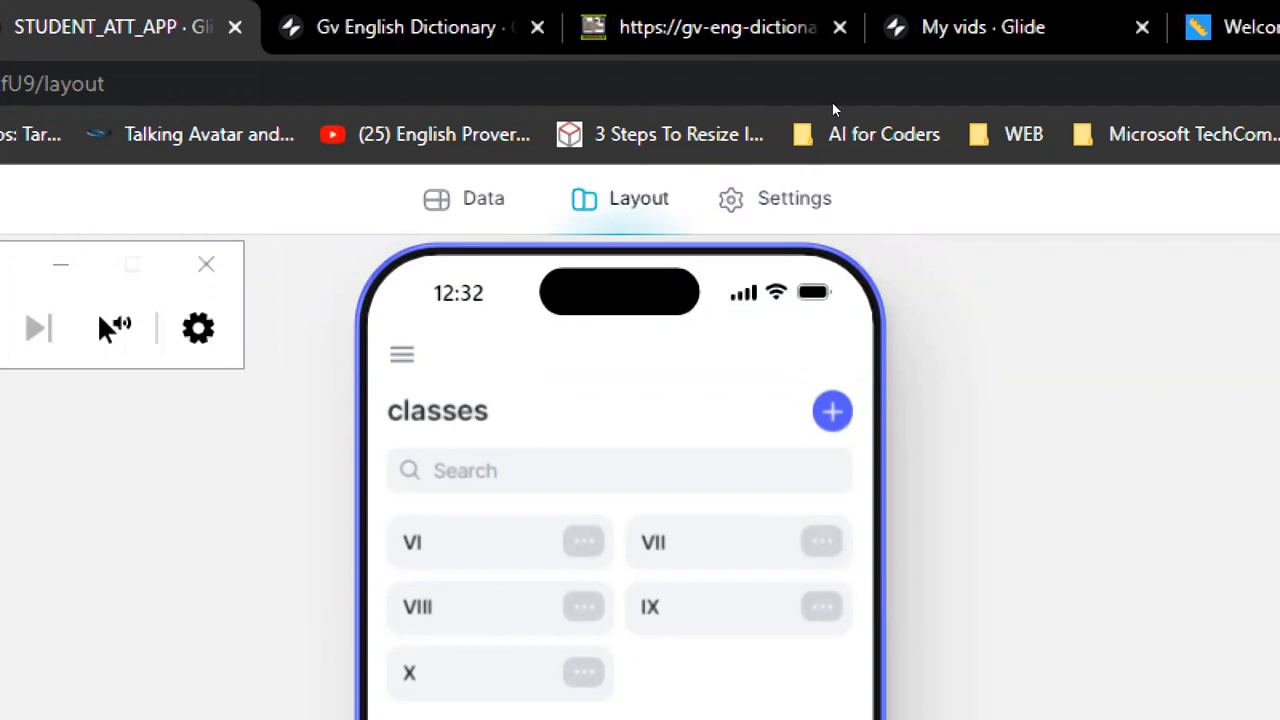
{"action": "key", "text": "ctrl+shift+b"}
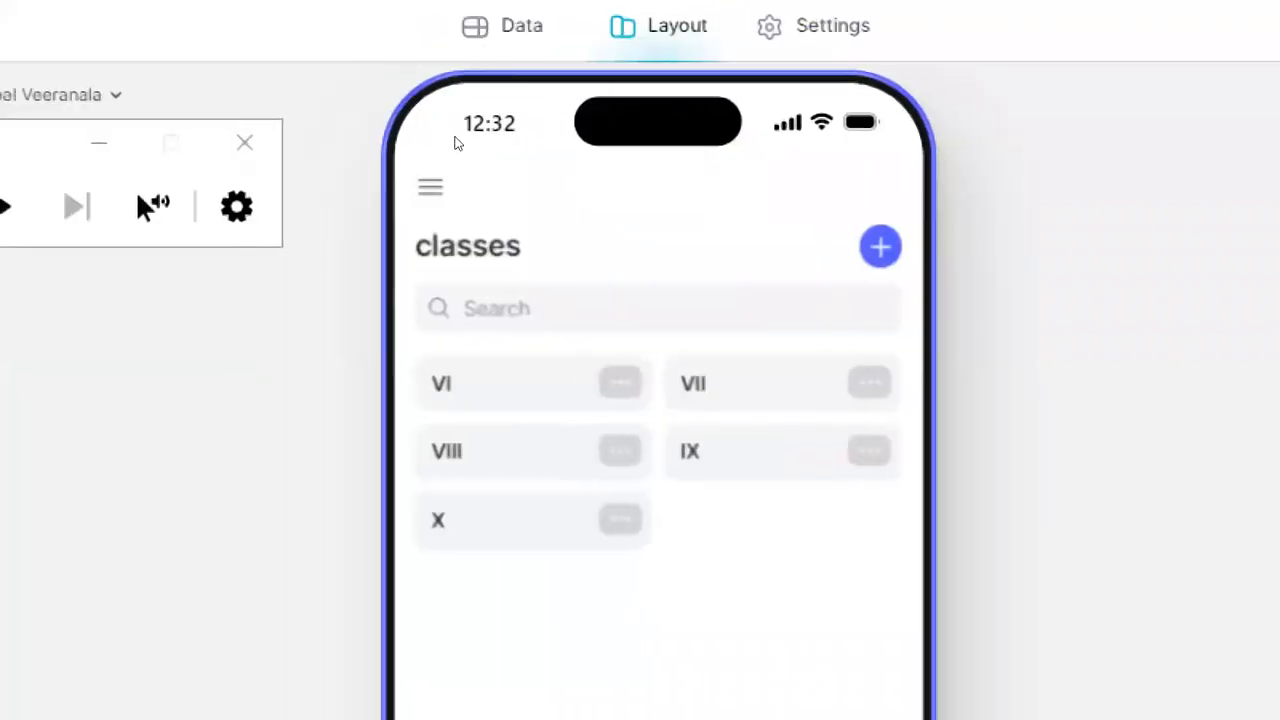
{"action": "left_click", "coordinate": [61, 143]}
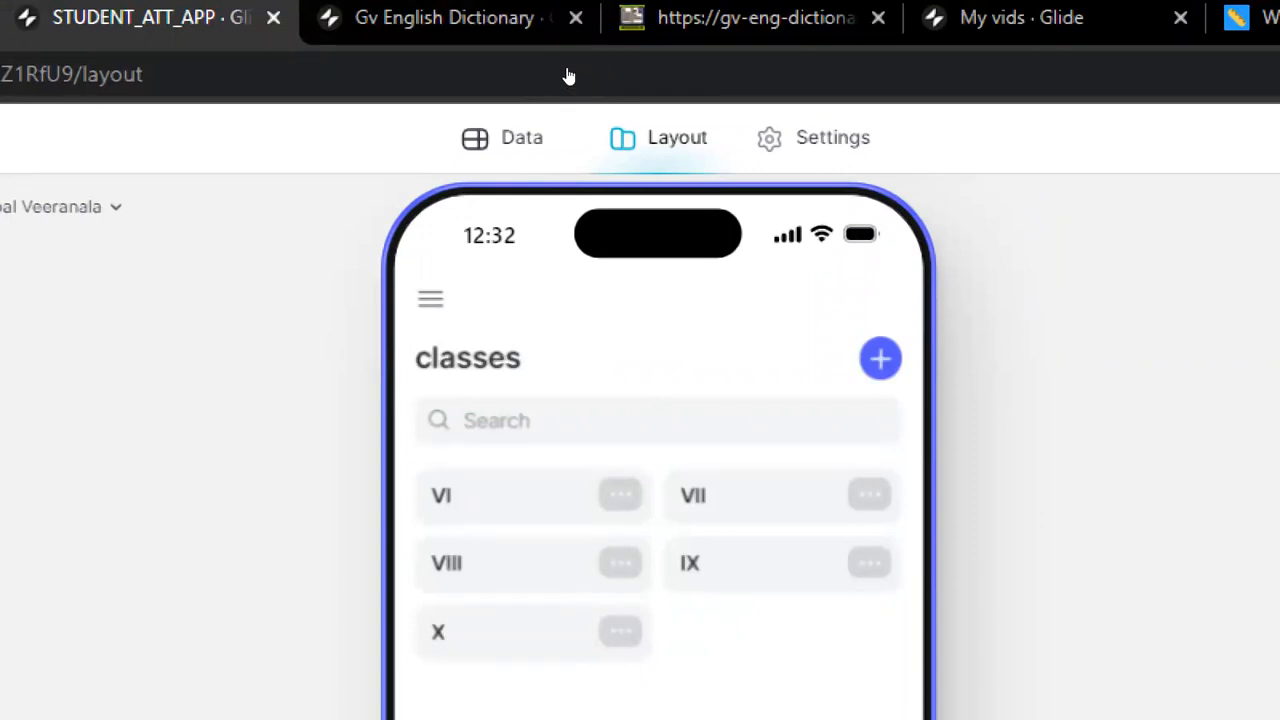
{"action": "left_click", "coordinate": [520, 138]}
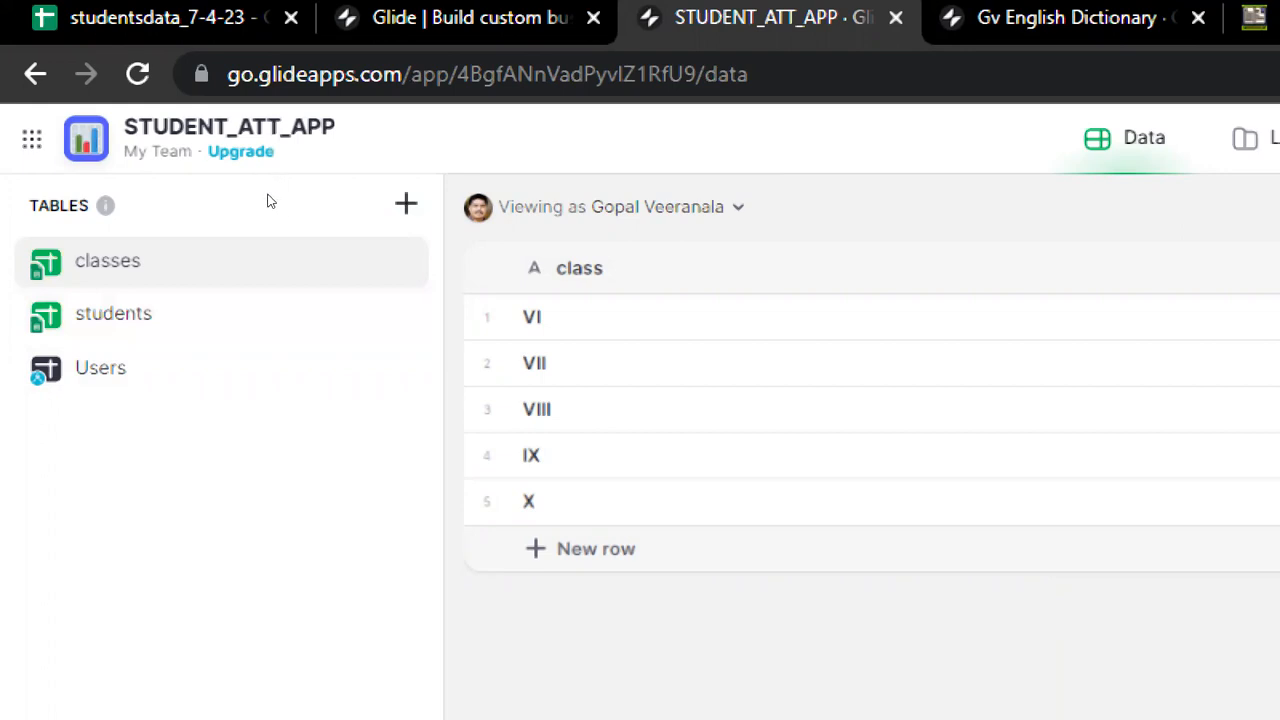
Step: View the students table, then open the app's Settings at Name & Icon
{"action": "left_click", "coordinate": [150, 315]}
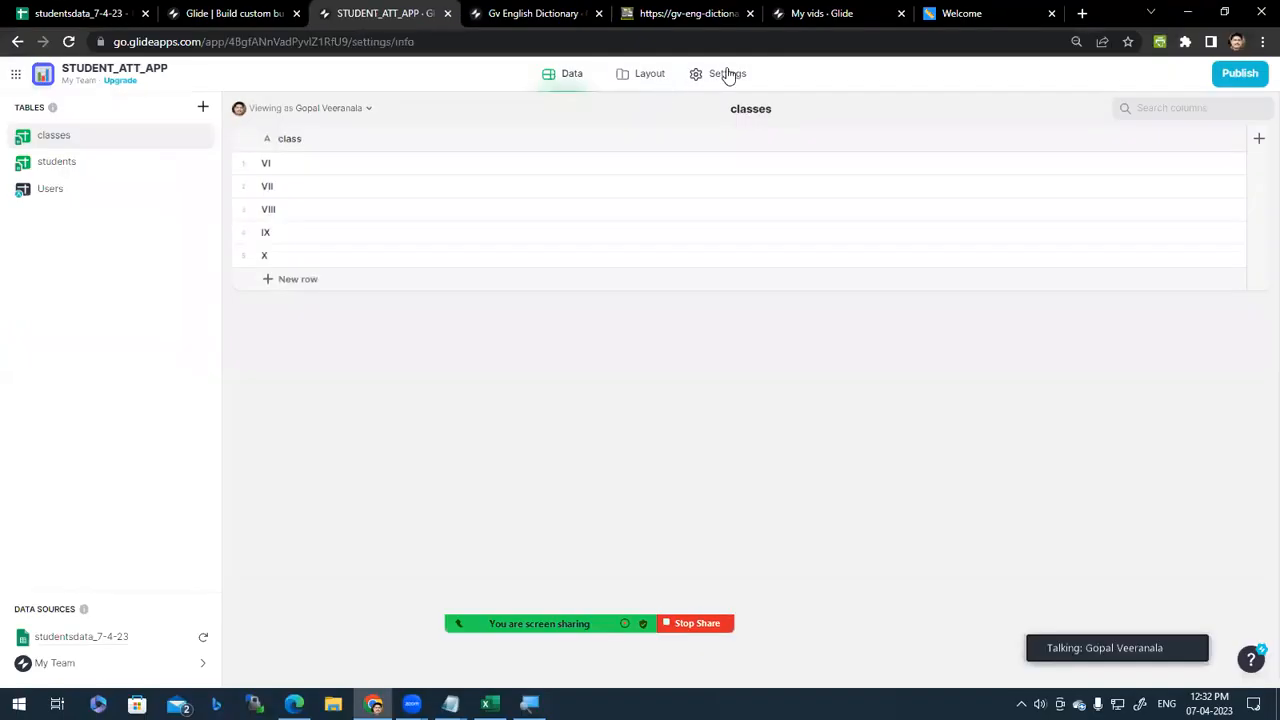
{"action": "left_click", "coordinate": [902, 141]}
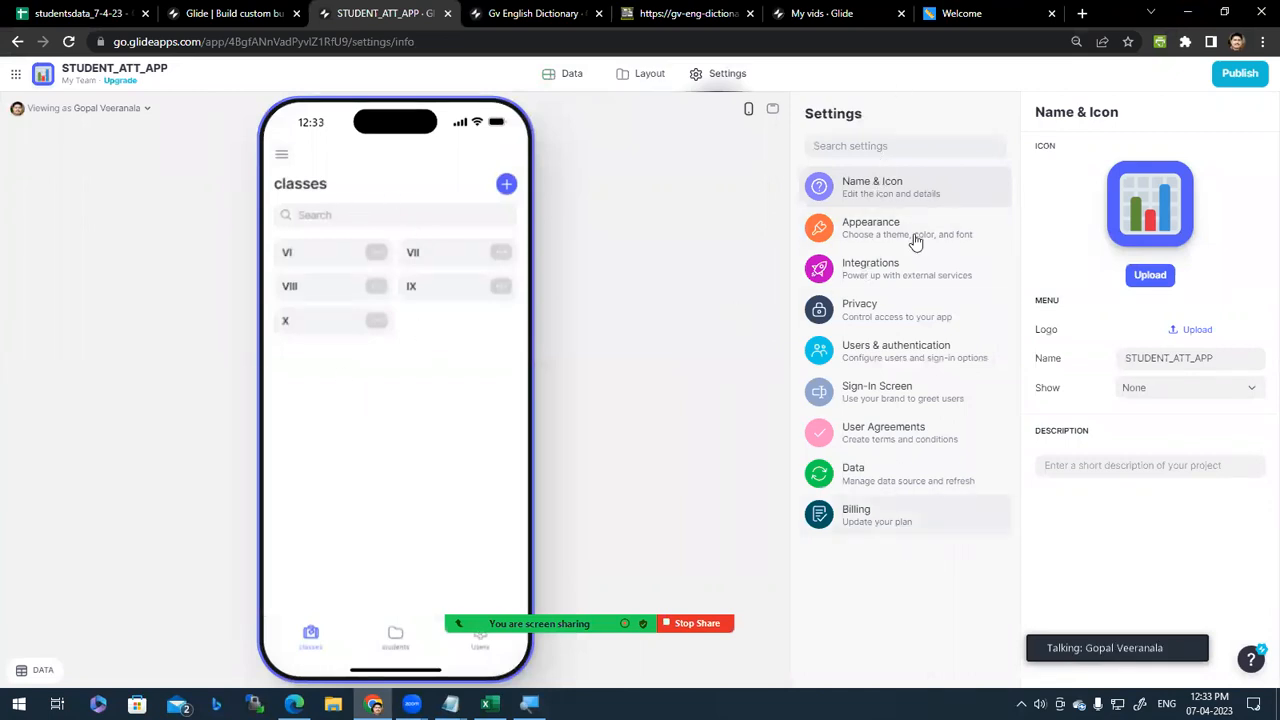
Step: Browse the Appearance, Integrations and Privacy settings, then go back to the Layout editor
{"action": "double_click", "coordinate": [1173, 357]}
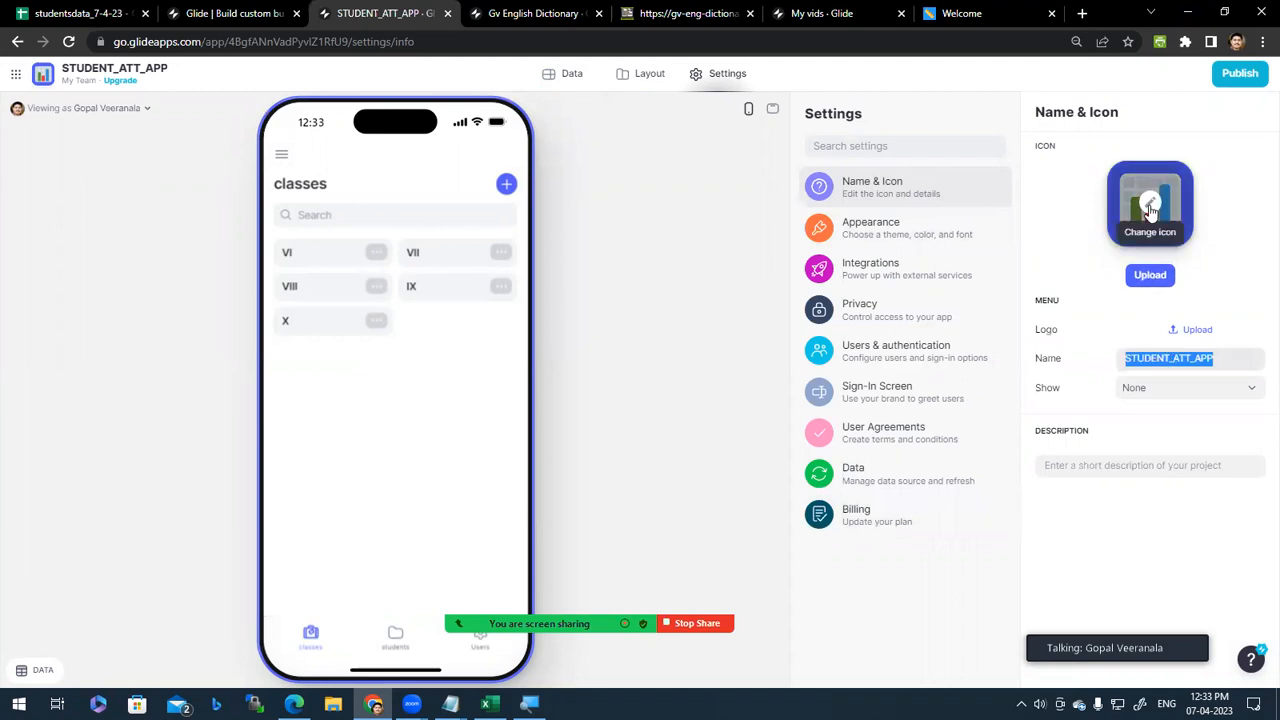
{"action": "left_click", "coordinate": [908, 246]}
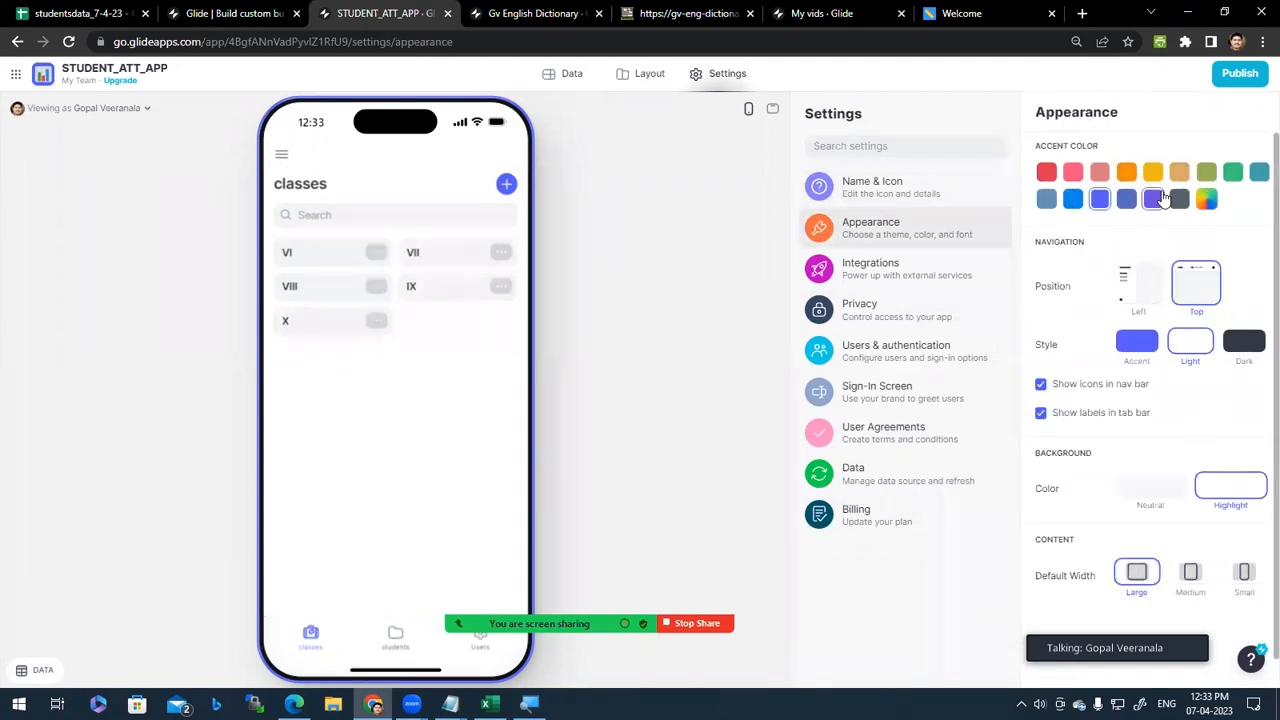
{"action": "left_click", "coordinate": [930, 279]}
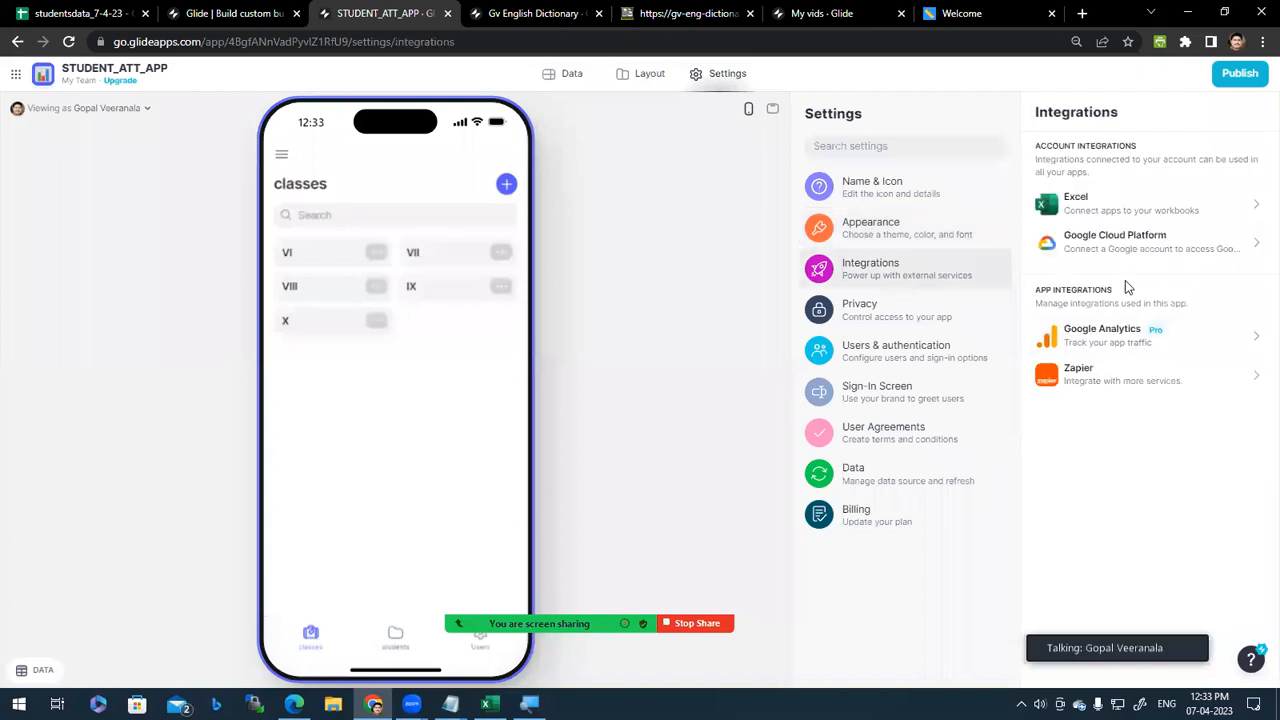
{"action": "left_click", "coordinate": [888, 323]}
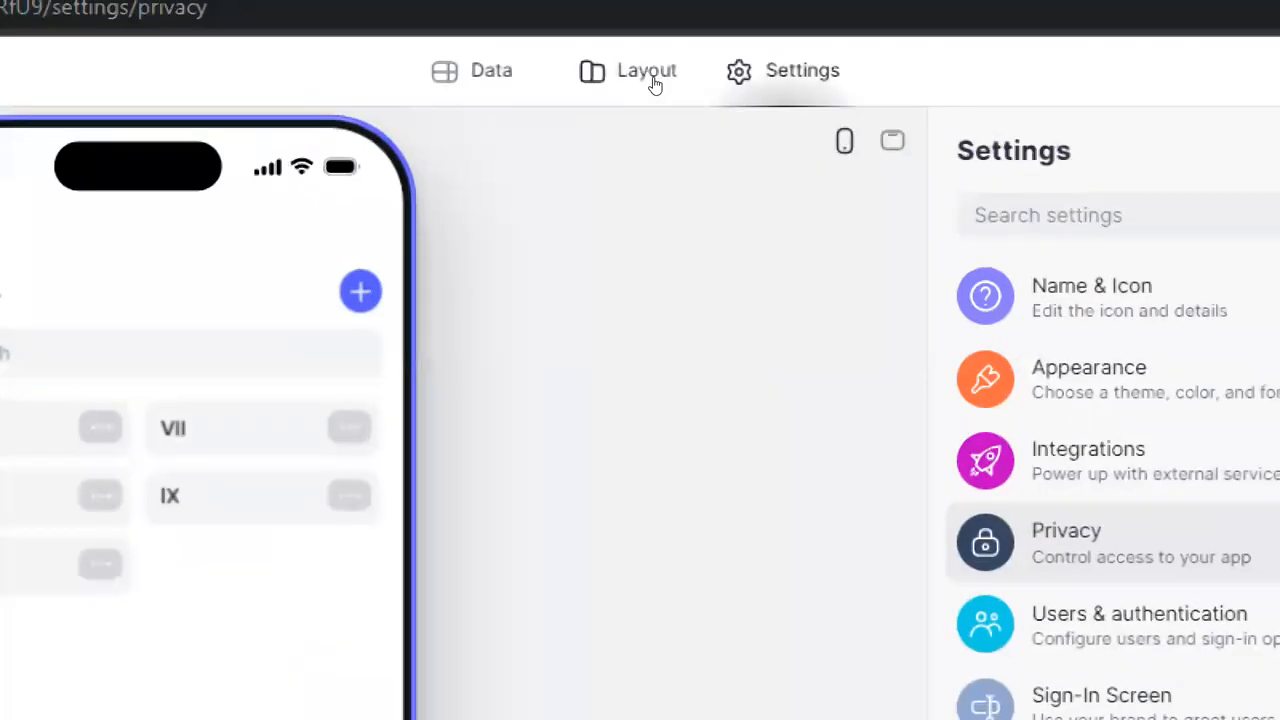
{"action": "left_click", "coordinate": [652, 80]}
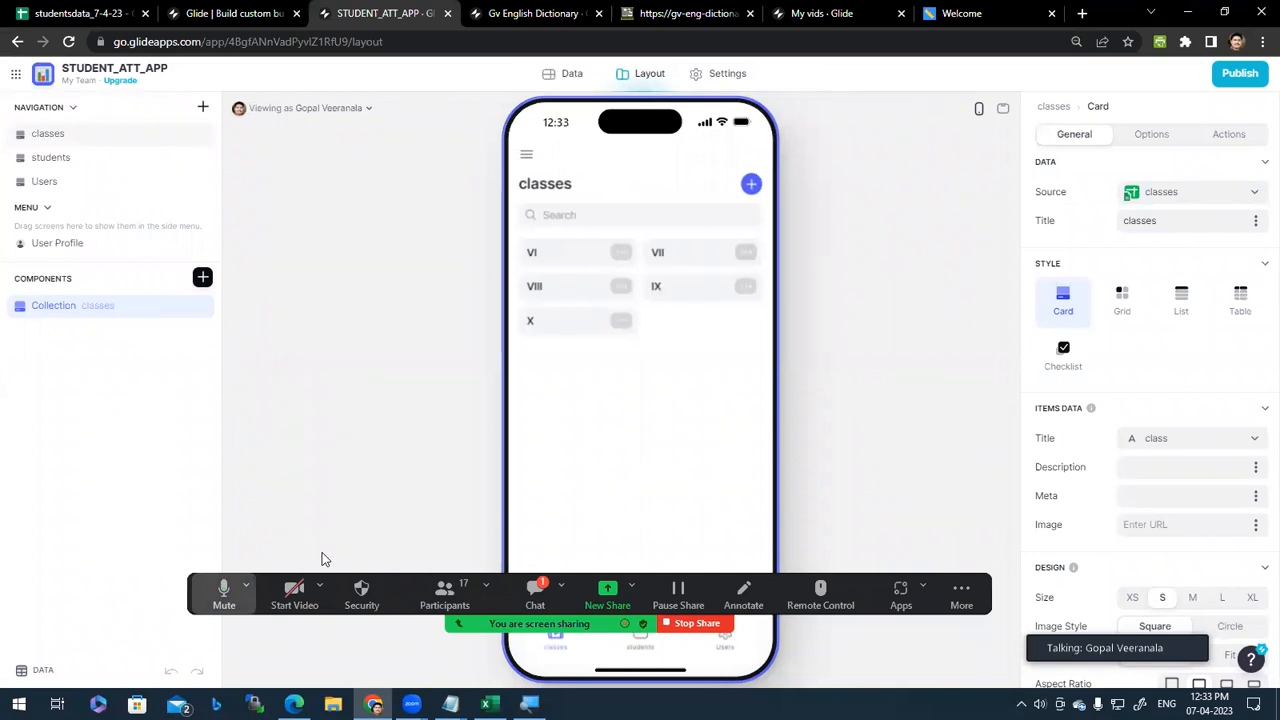
Step: Preview the VI and X class detail screens, then list the collection's Source tables
{"action": "left_click", "coordinate": [571, 260]}
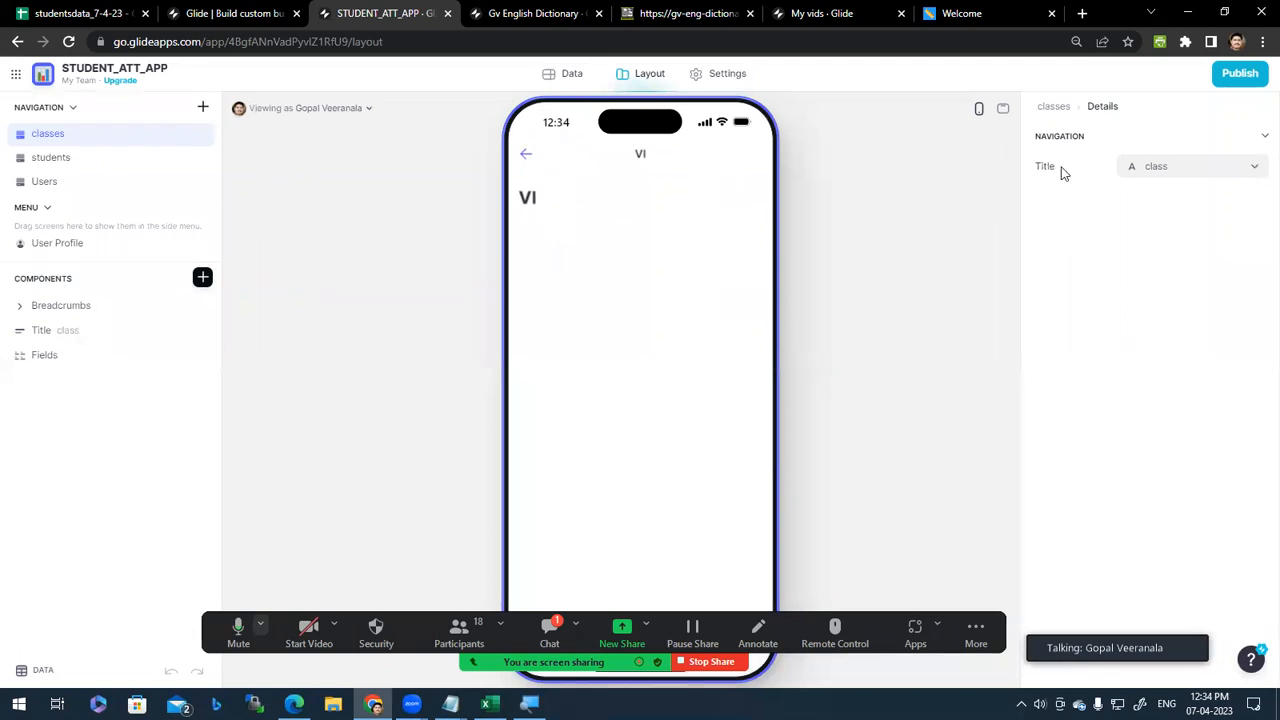
{"action": "left_click", "coordinate": [525, 159]}
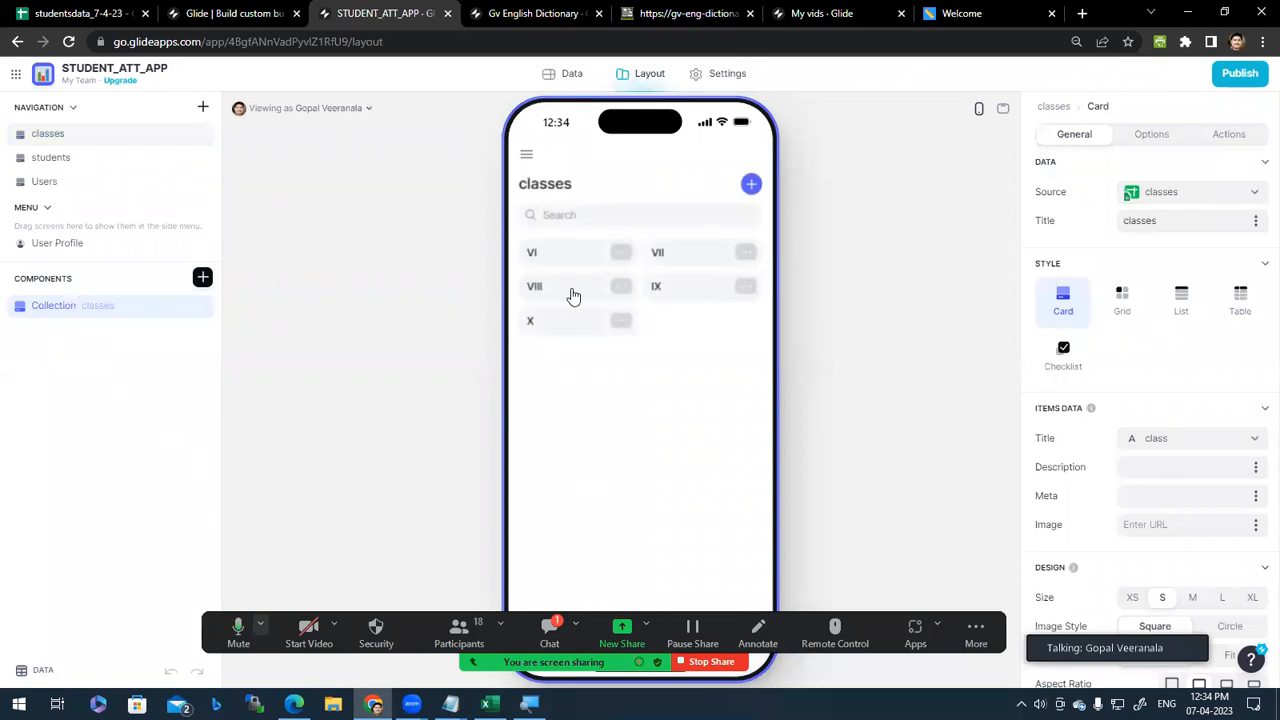
{"action": "left_click", "coordinate": [578, 327]}
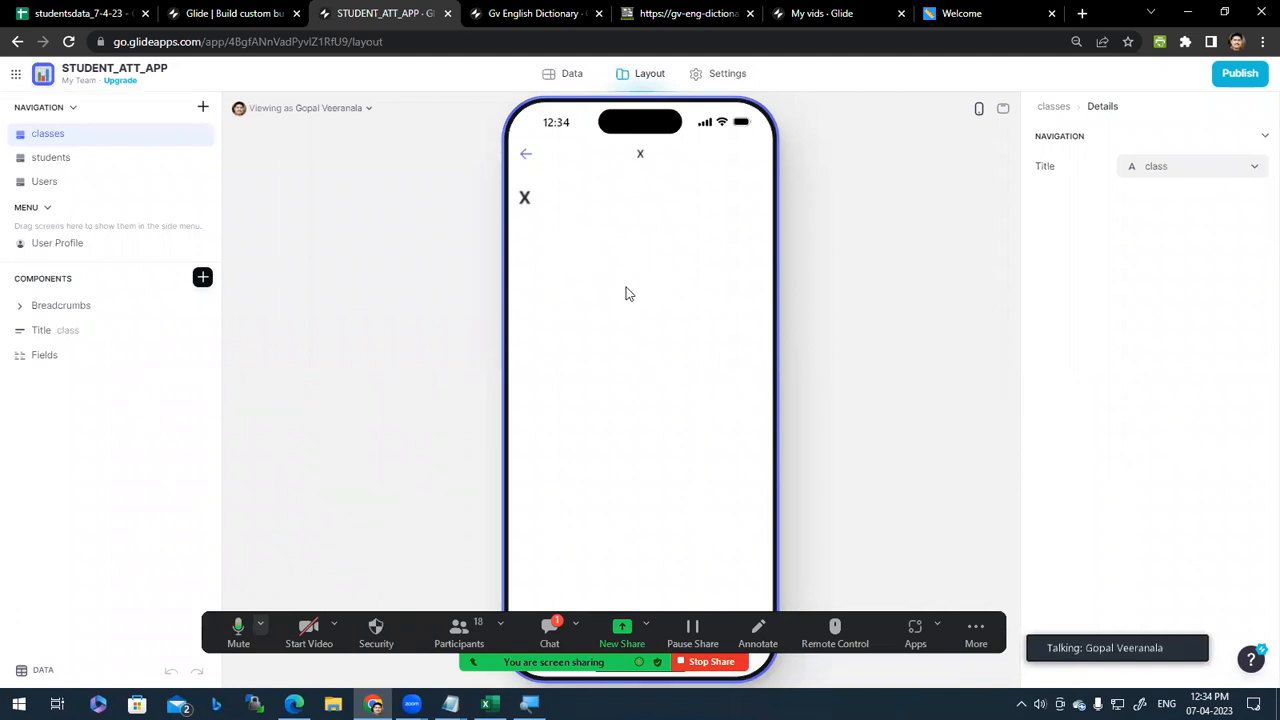
{"action": "left_click", "coordinate": [526, 155]}
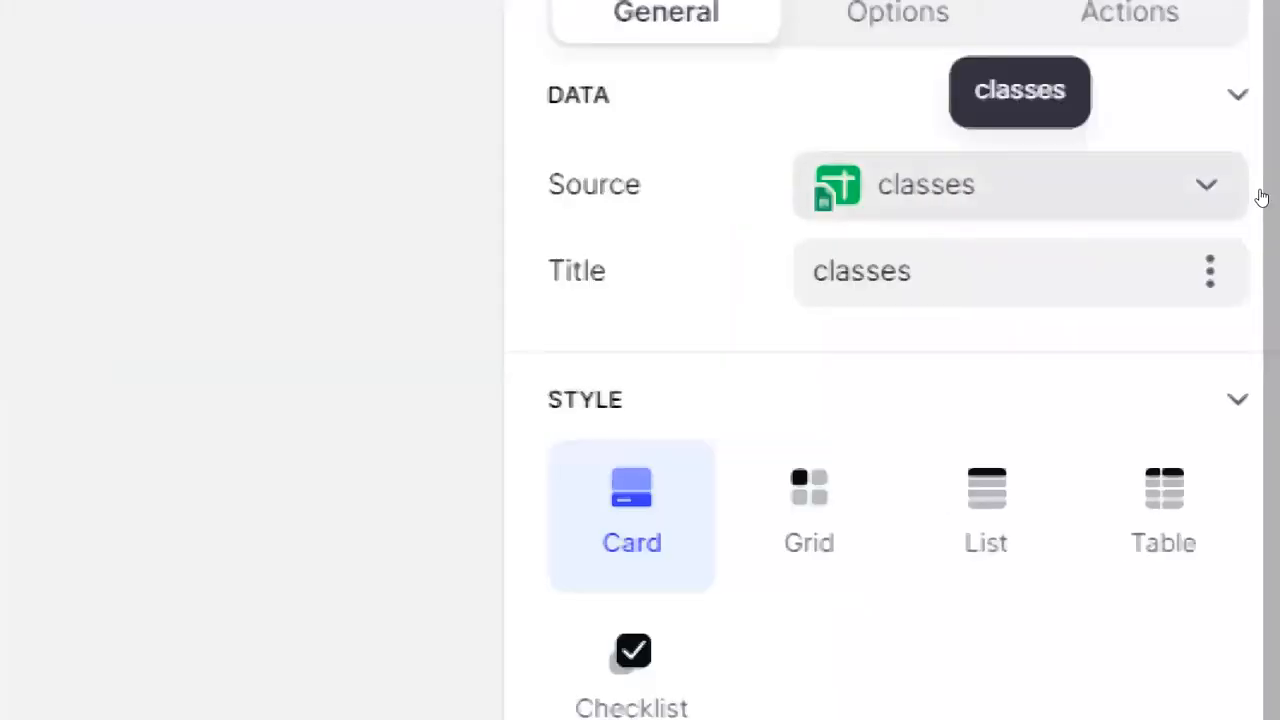
{"action": "left_click", "coordinate": [1256, 197]}
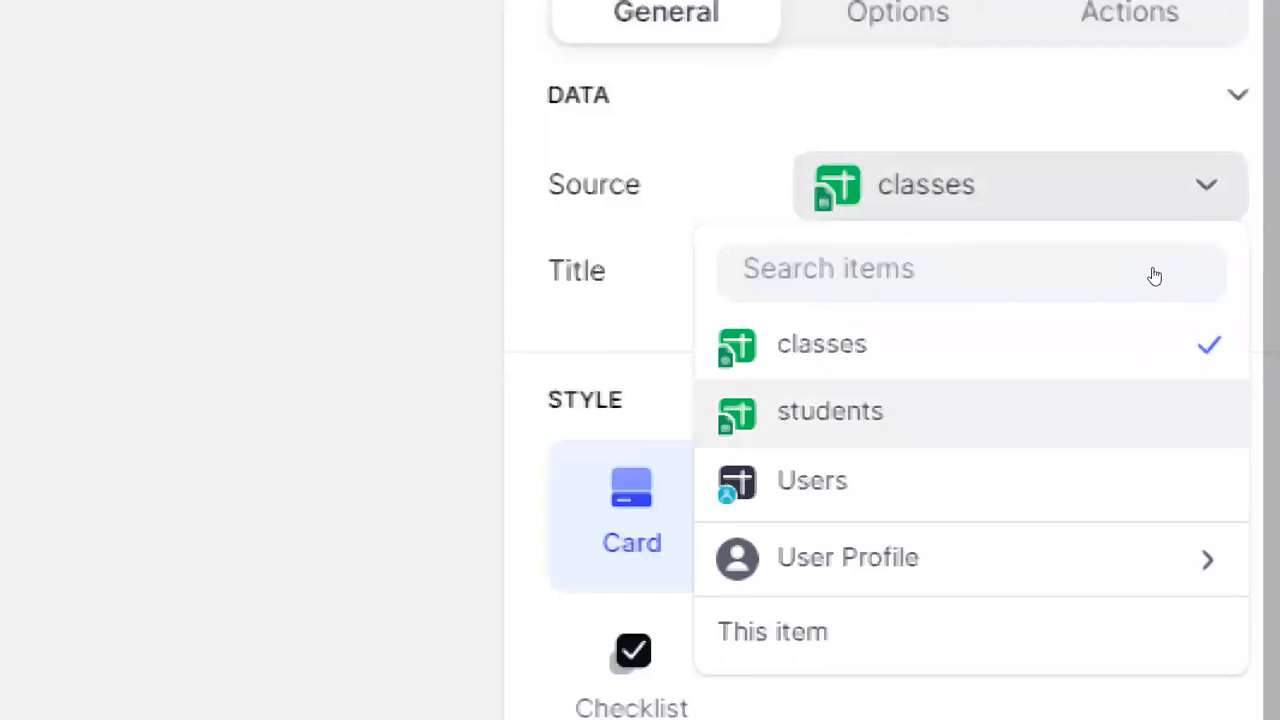
Step: Switch the collection source to the students table and scroll through the student cards
{"action": "key", "text": "Return"}
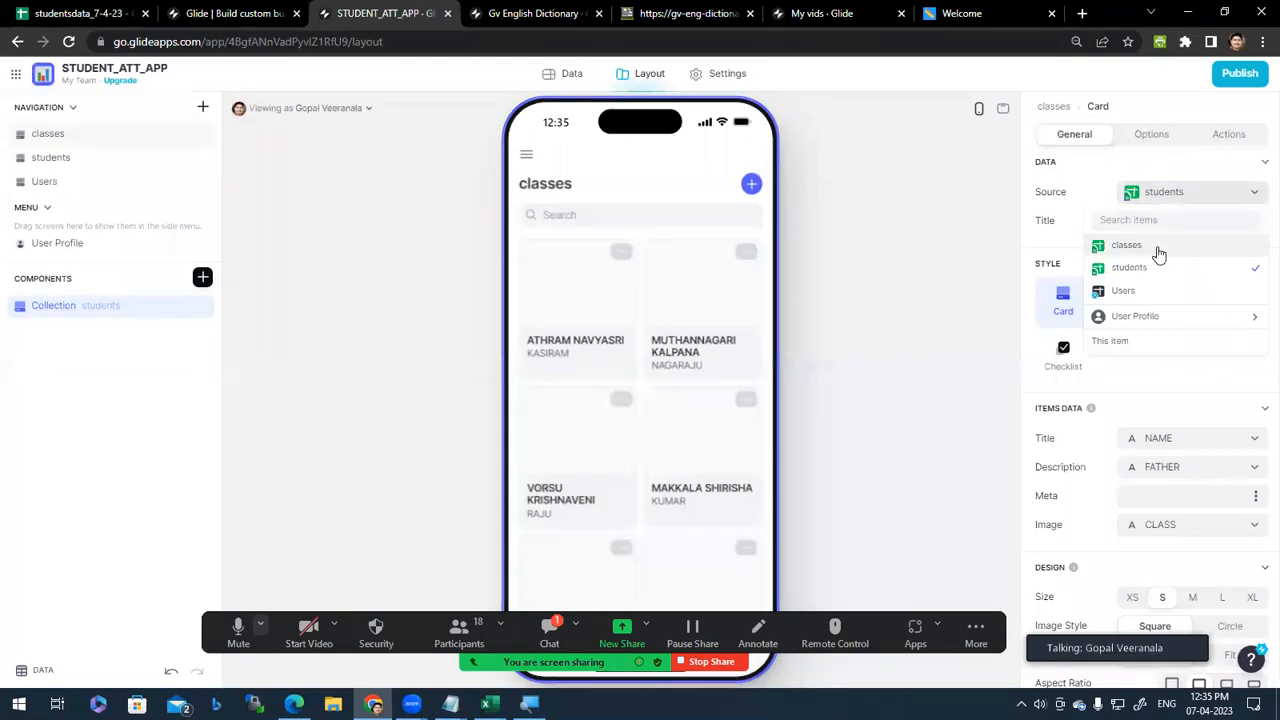
{"action": "left_click", "coordinate": [1157, 250]}
{"action": "left_click", "coordinate": [1178, 205]}
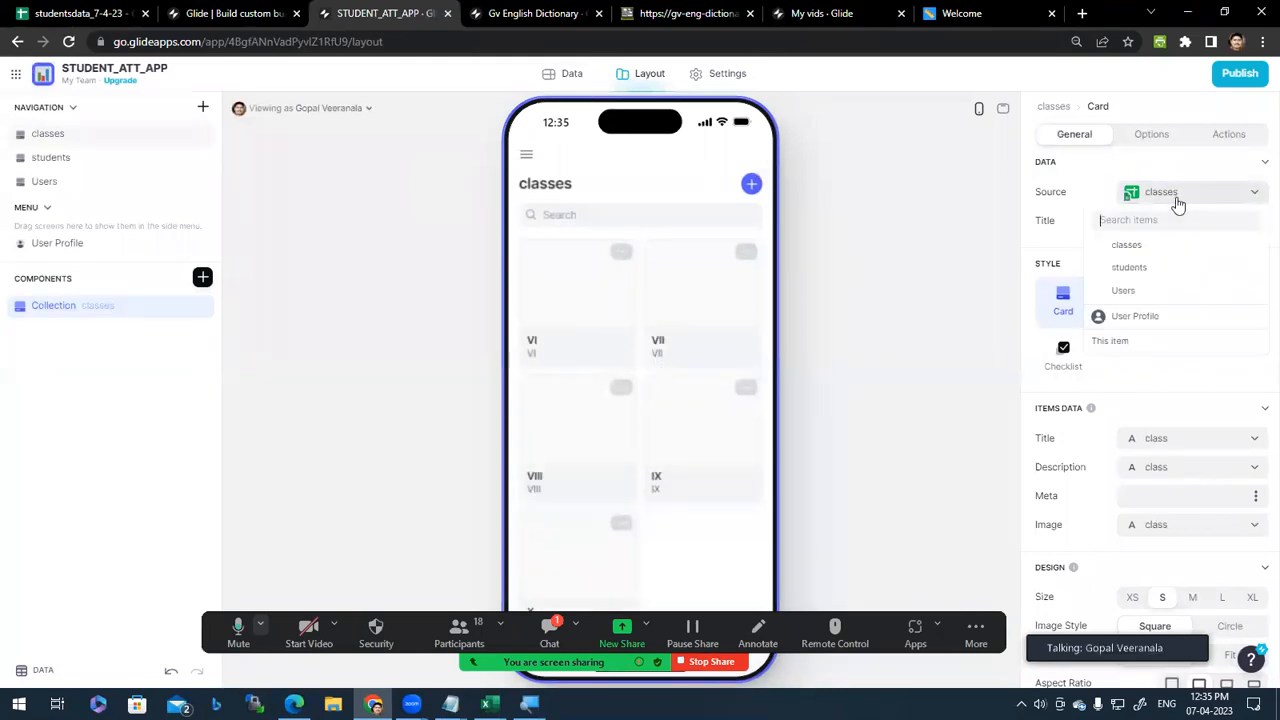
{"action": "left_click", "coordinate": [1160, 272]}
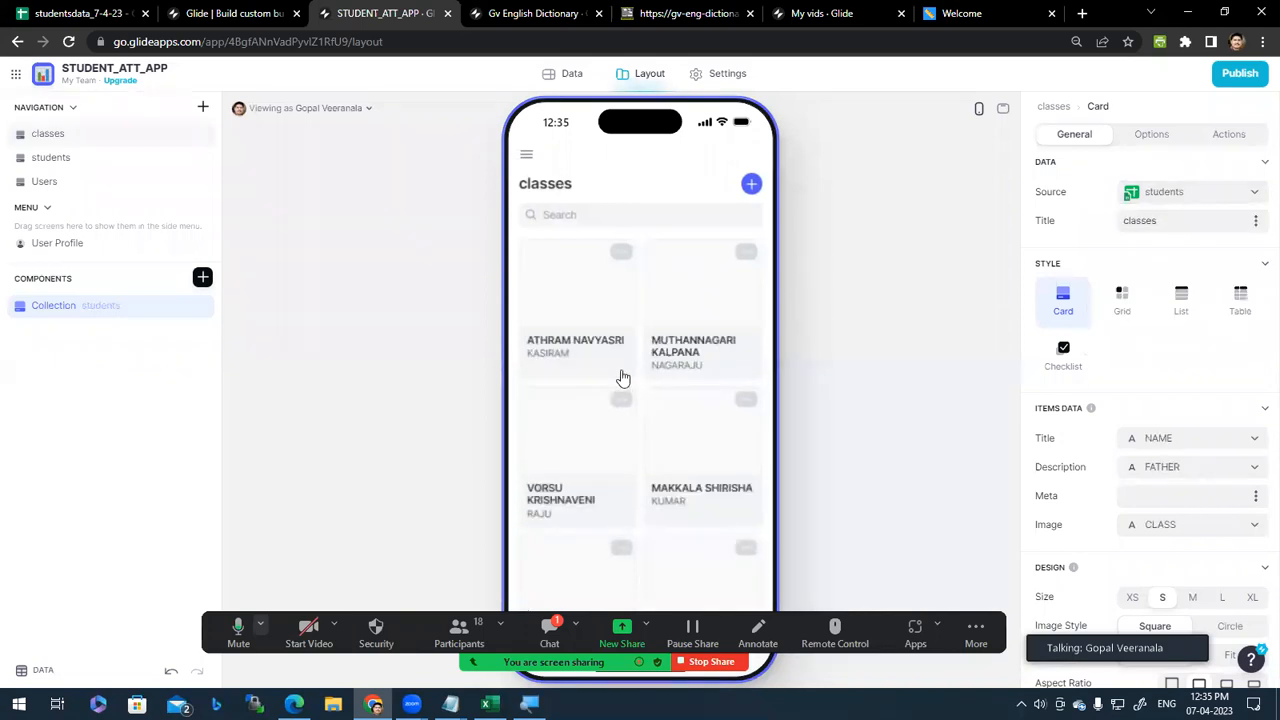
{"action": "scroll", "coordinate": [683, 480], "scroll_direction": "down", "scroll_amount": 10}
{"action": "scroll", "coordinate": [660, 502], "scroll_direction": "down", "scroll_amount": 3}
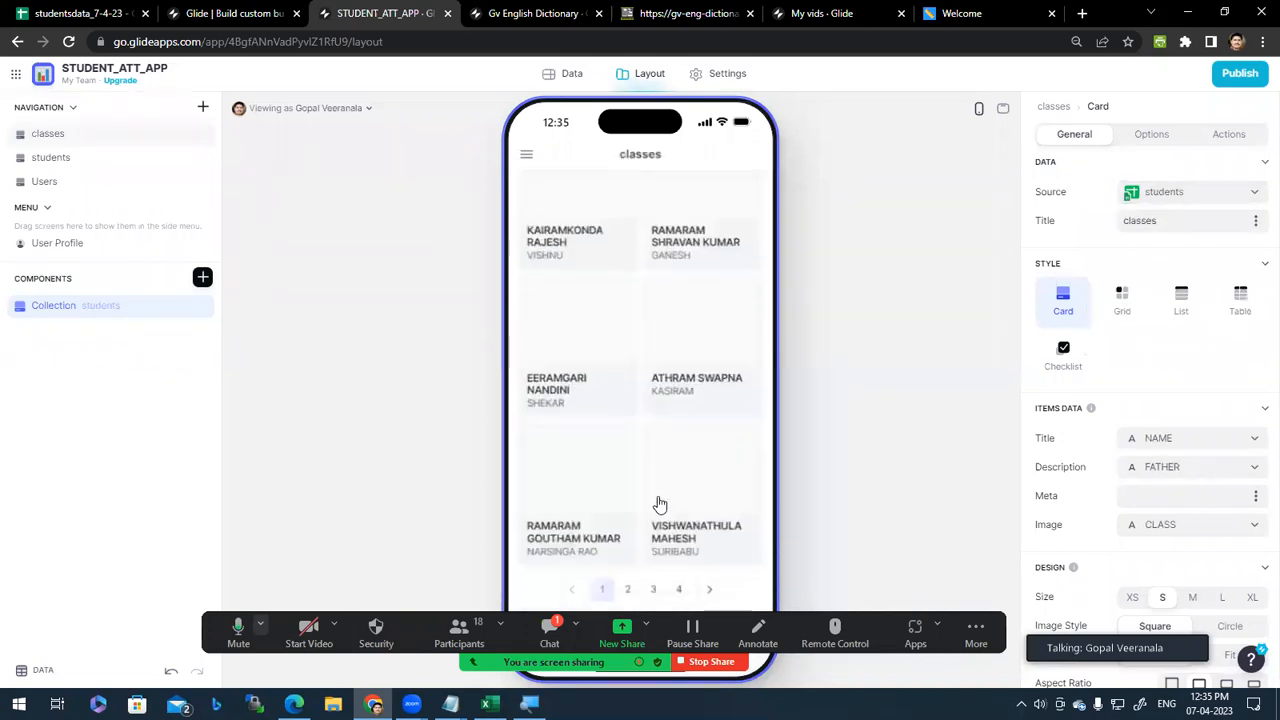
{"action": "scroll", "coordinate": [660, 502], "scroll_direction": "up", "scroll_amount": 10}
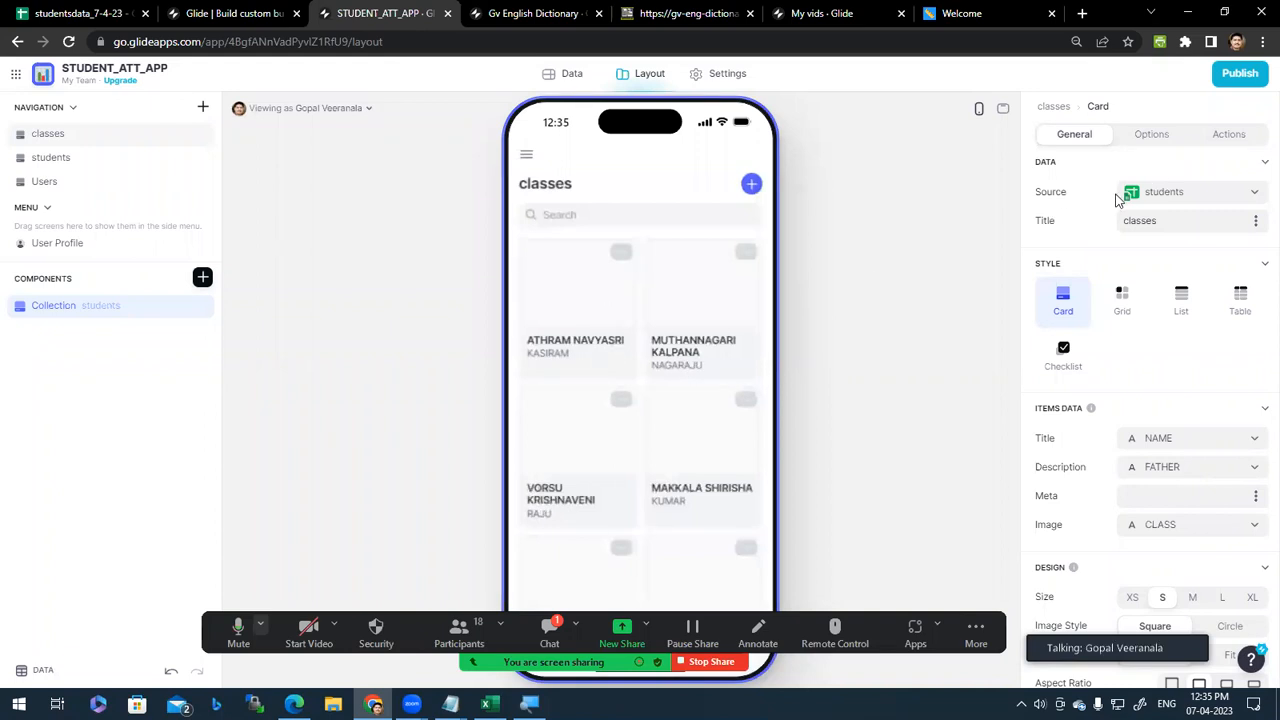
Step: Set the collection source back to the classes table
{"action": "left_click", "coordinate": [1184, 199]}
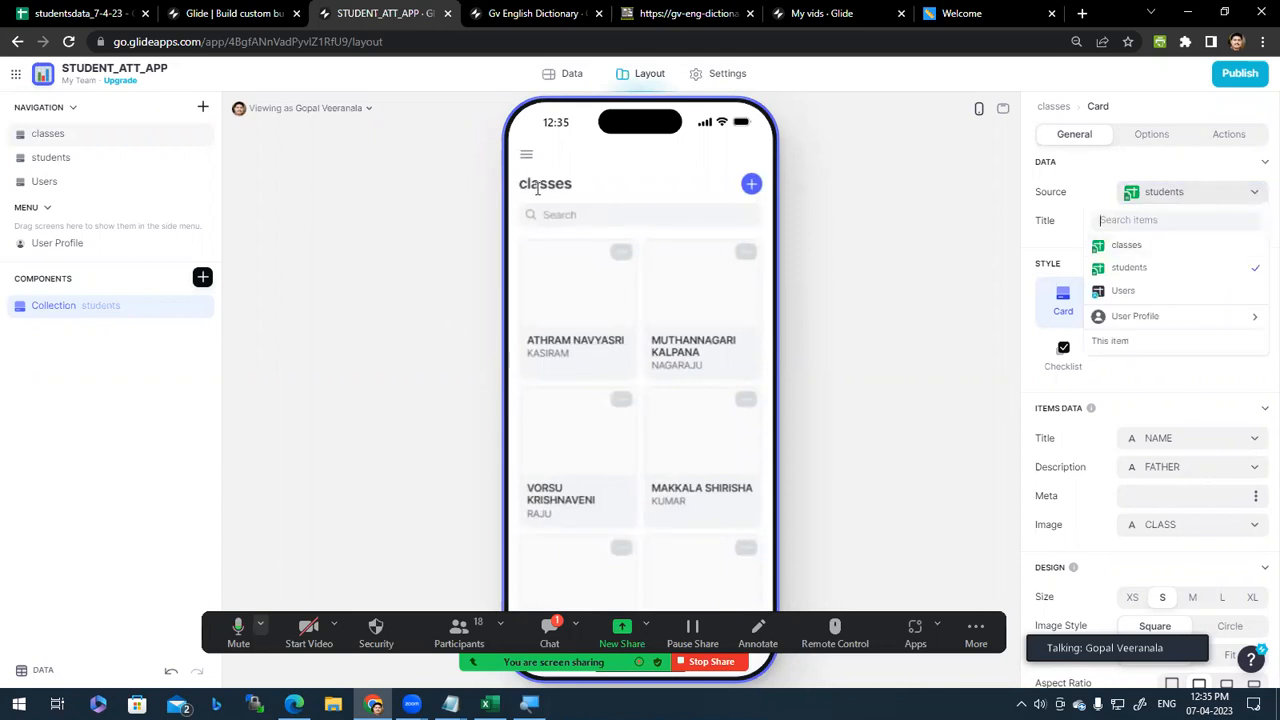
{"action": "left_click", "coordinate": [1145, 248]}
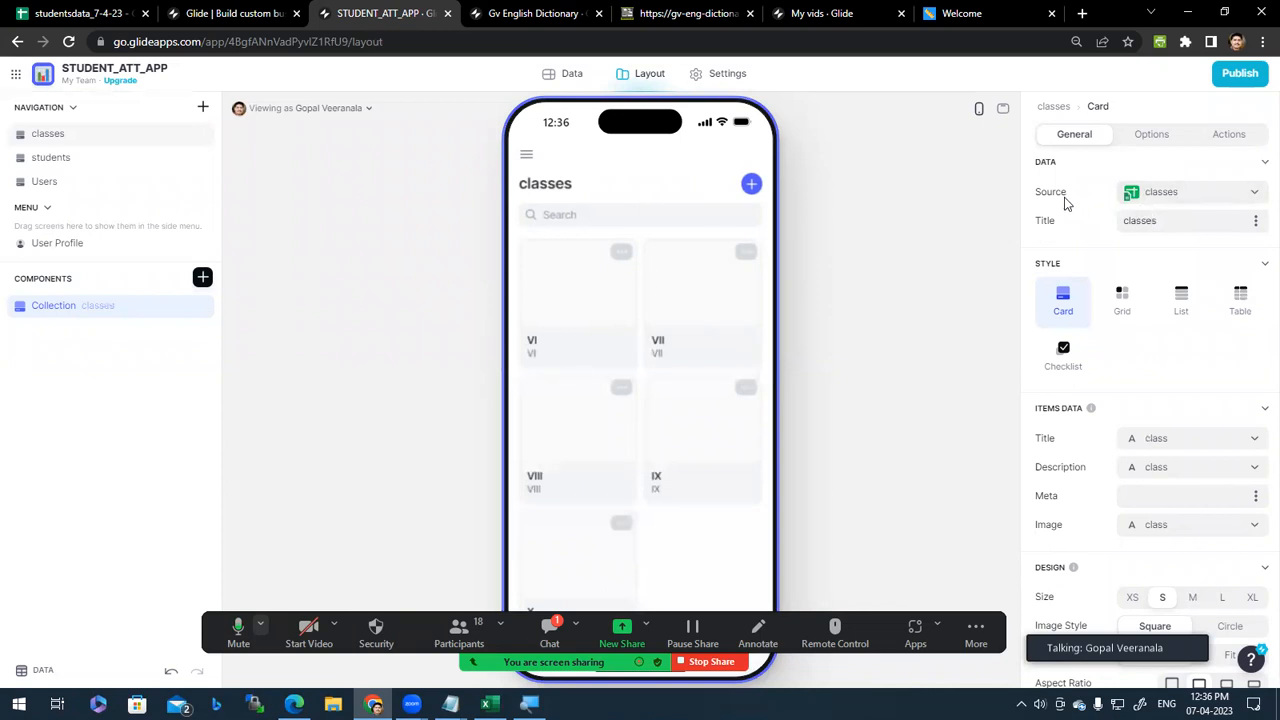
{"action": "left_click", "coordinate": [1200, 203]}
{"action": "left_click", "coordinate": [1130, 207]}
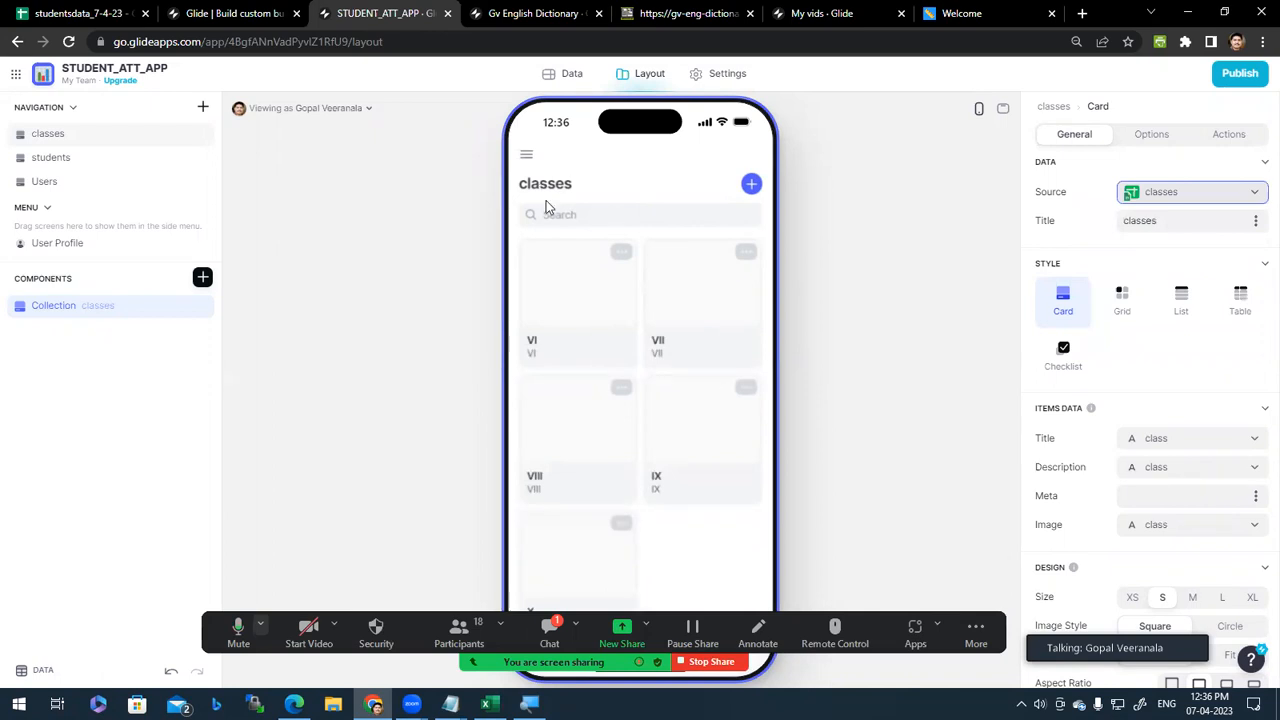
Step: Preview the IX, VI and VIII class detail screens, returning to the classes list each time
{"action": "scroll", "coordinate": [658, 355], "scroll_direction": "down", "scroll_amount": 1}
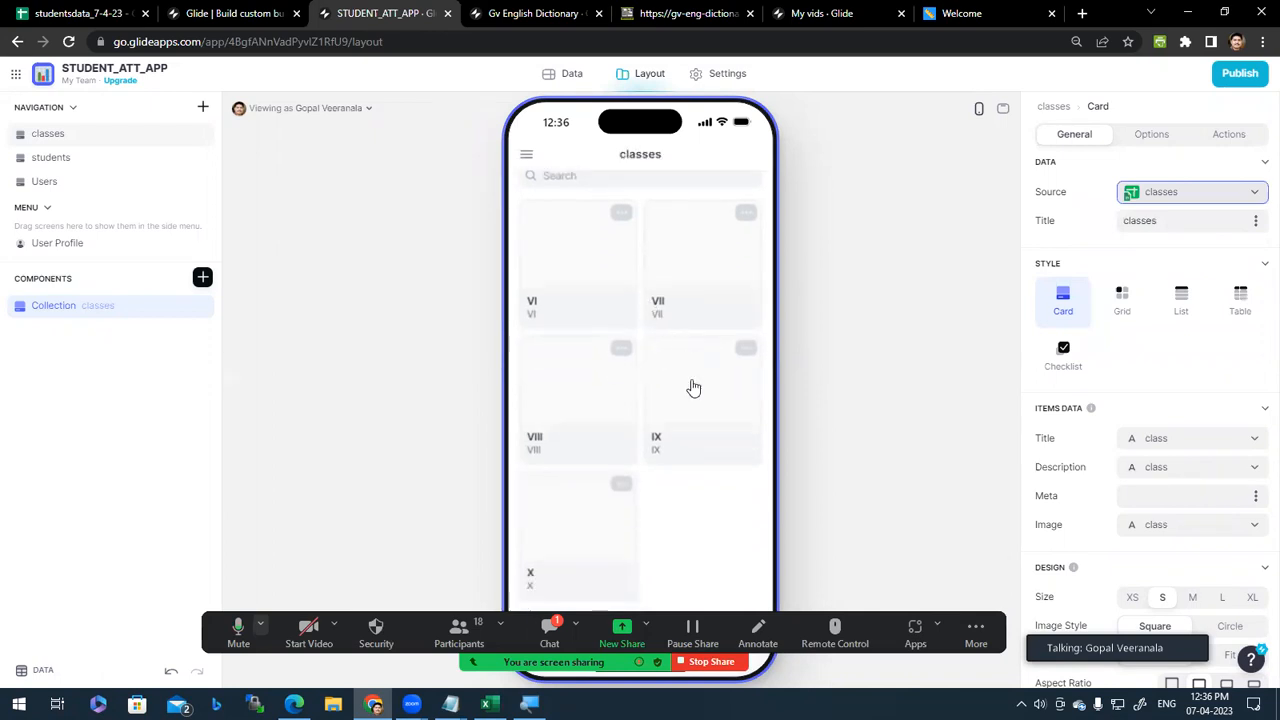
{"action": "scroll", "coordinate": [691, 386], "scroll_direction": "up", "scroll_amount": 1}
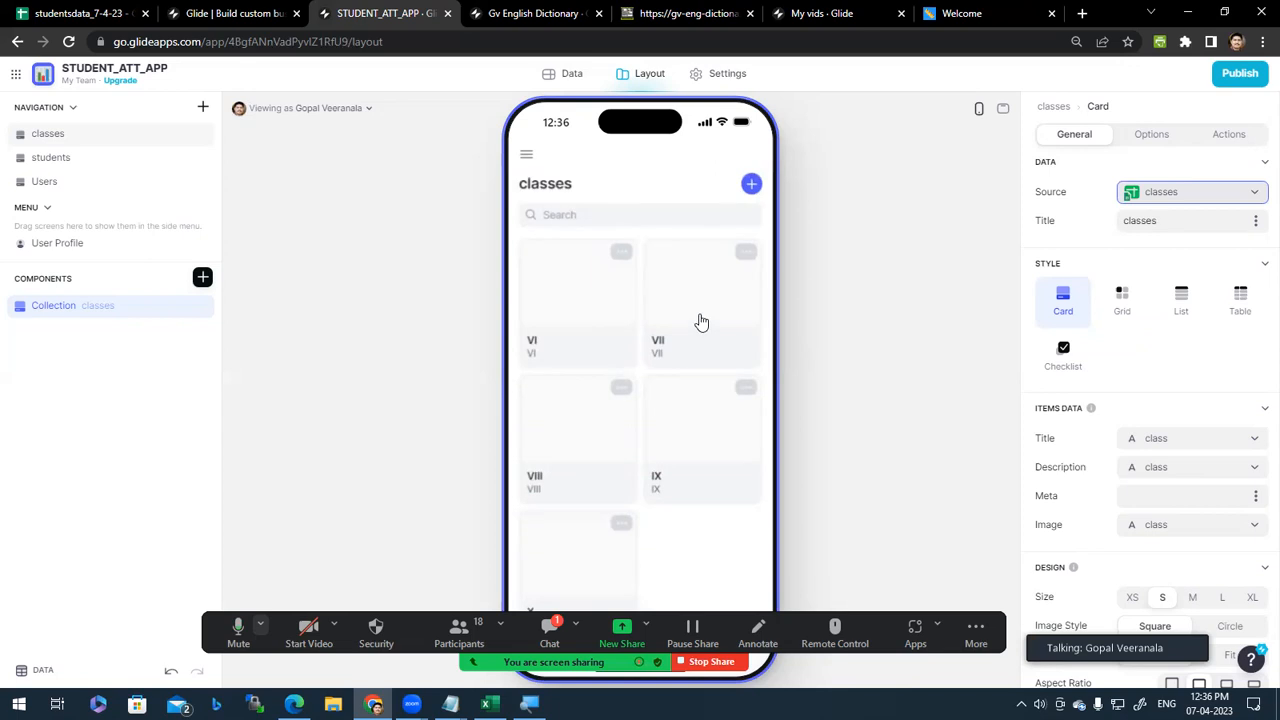
{"action": "scroll", "coordinate": [663, 488], "scroll_direction": "down", "scroll_amount": 1}
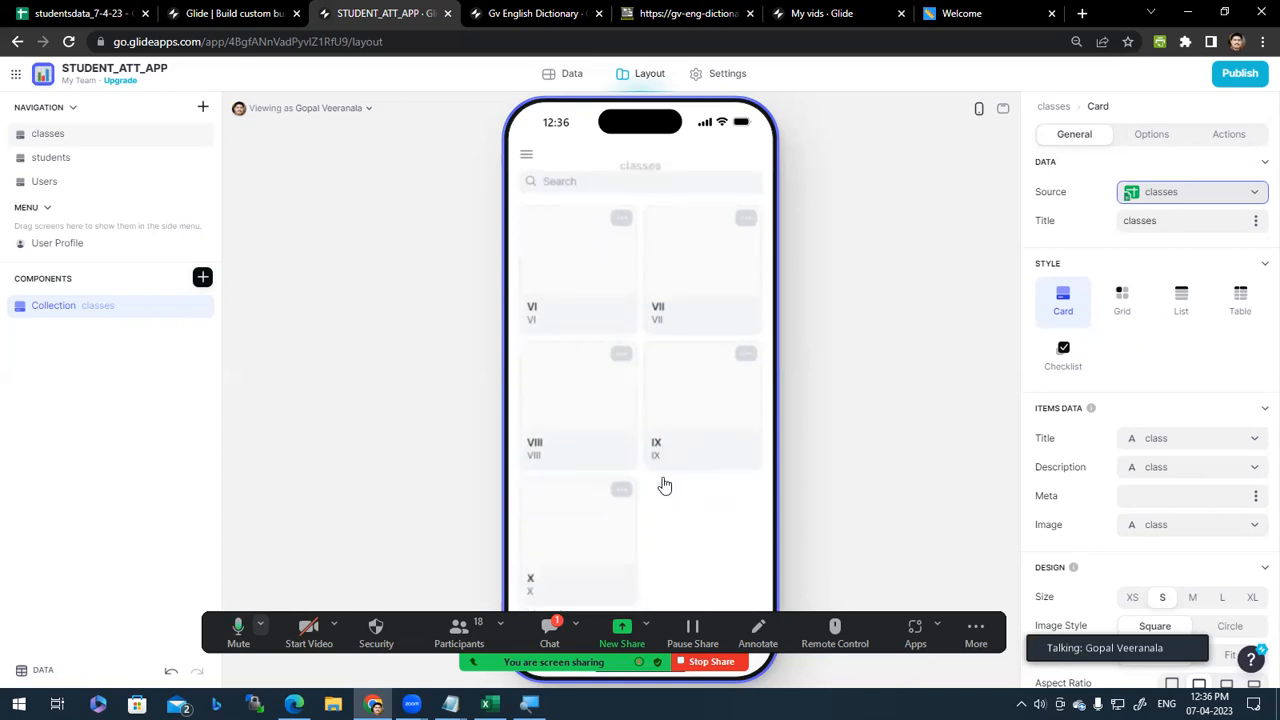
{"action": "left_click", "coordinate": [700, 400]}
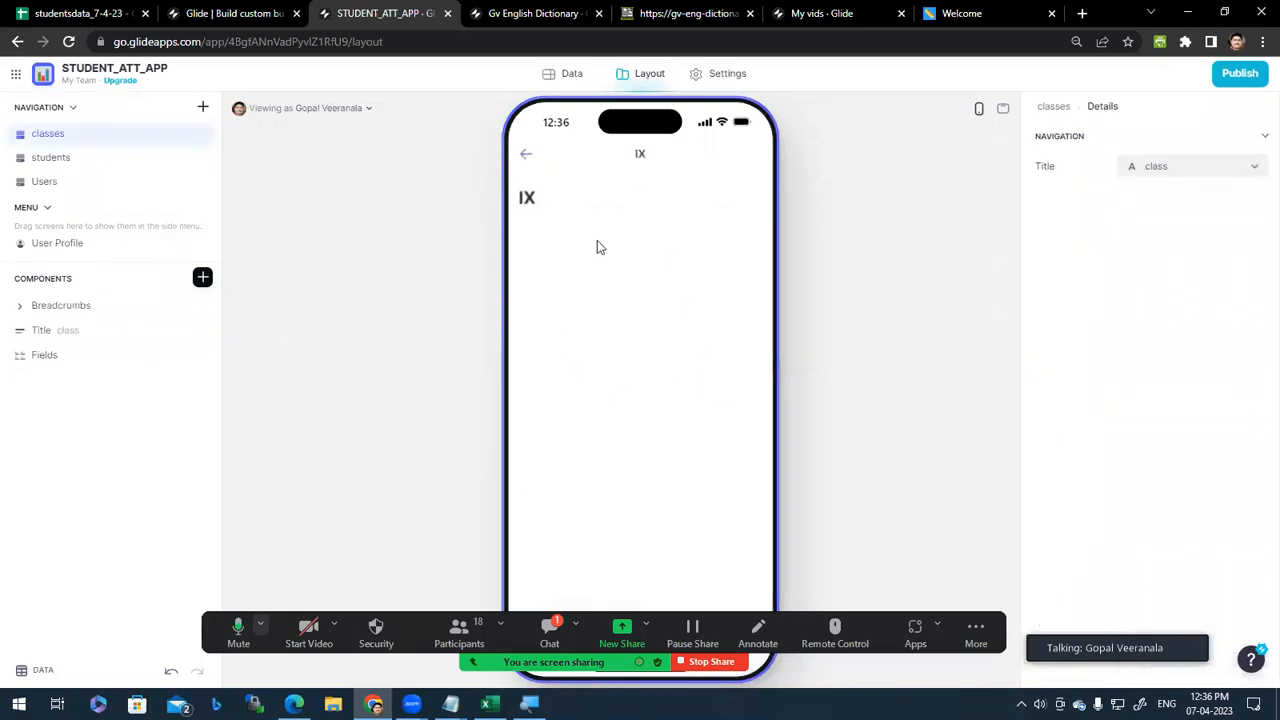
{"action": "left_click", "coordinate": [526, 160]}
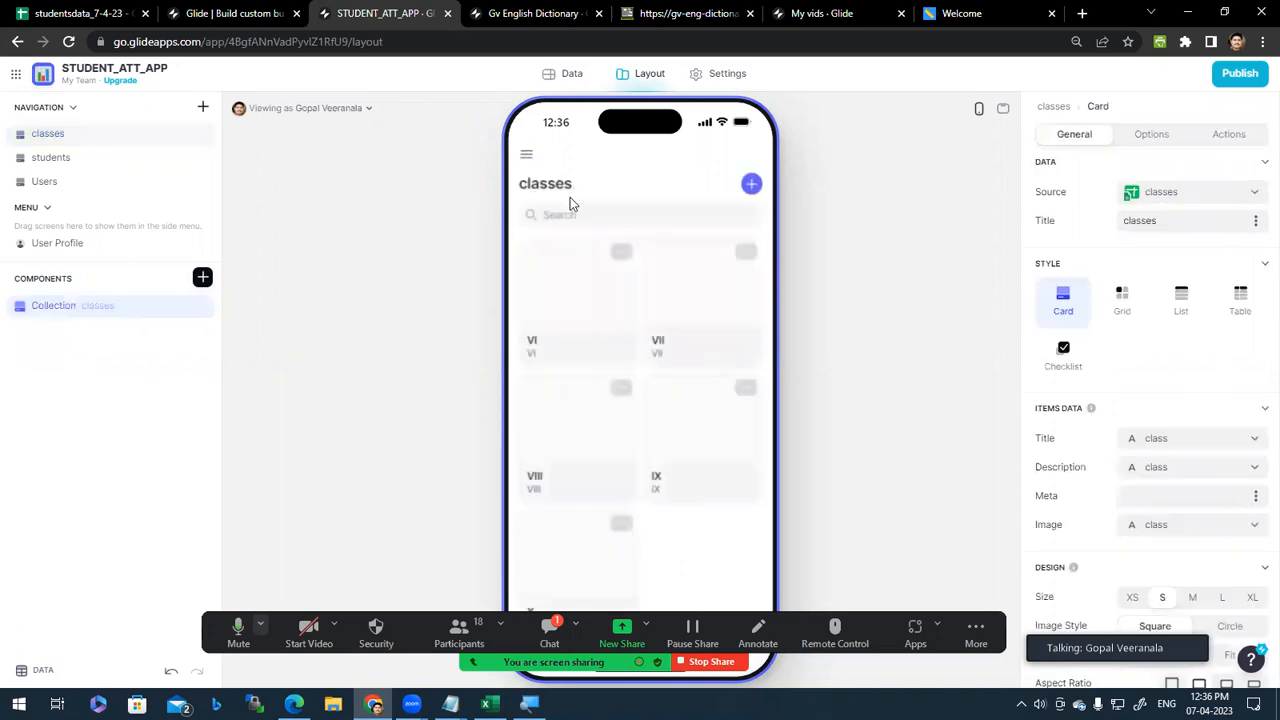
{"action": "left_click", "coordinate": [593, 311]}
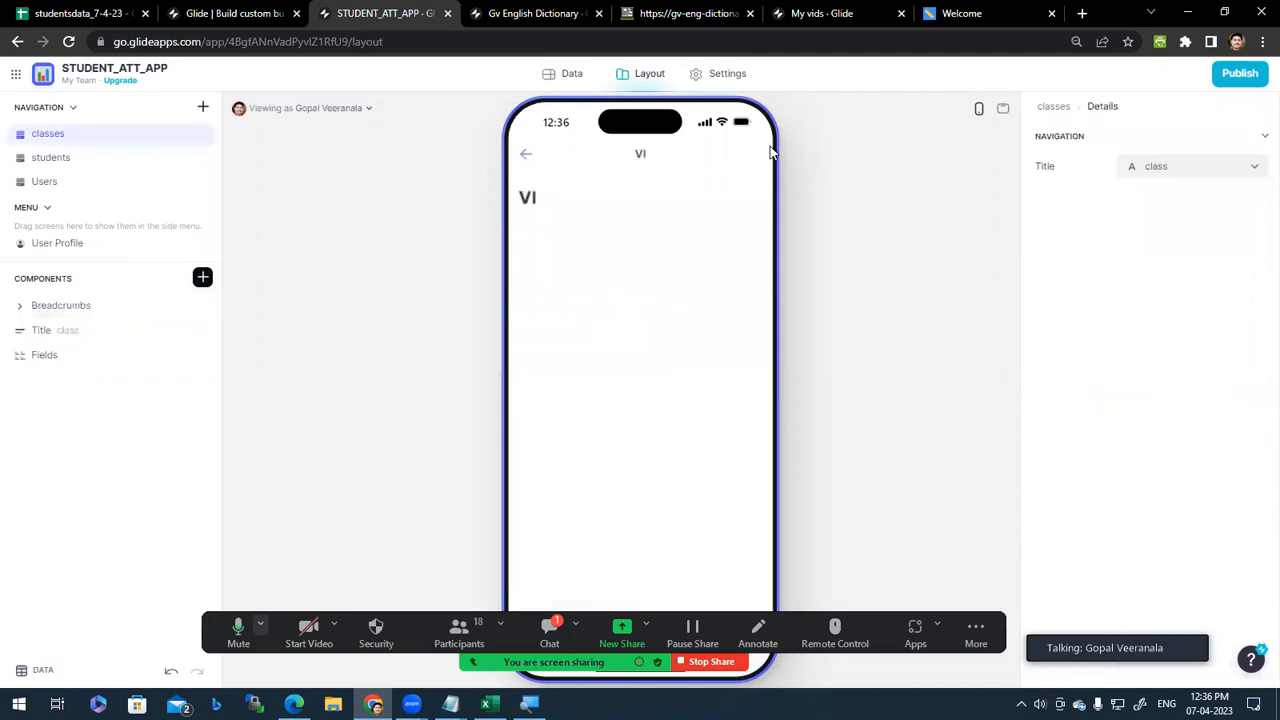
{"action": "left_click", "coordinate": [527, 157]}
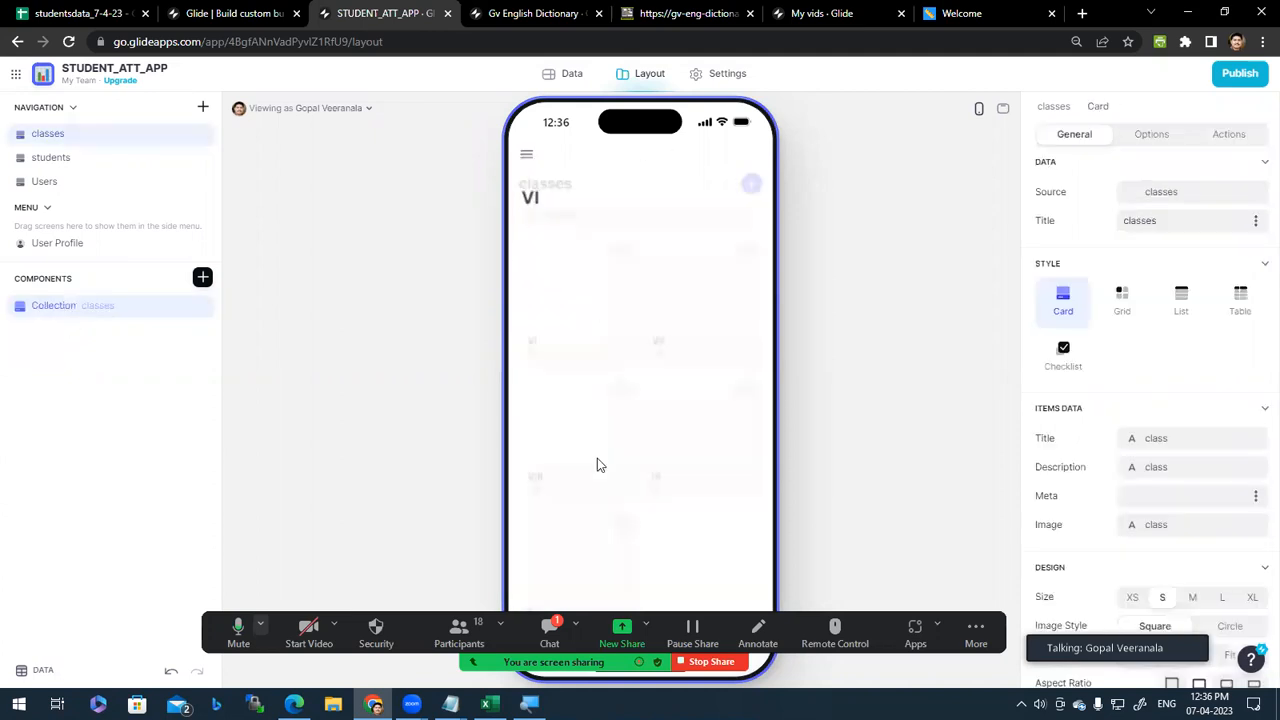
{"action": "left_click", "coordinate": [576, 455]}
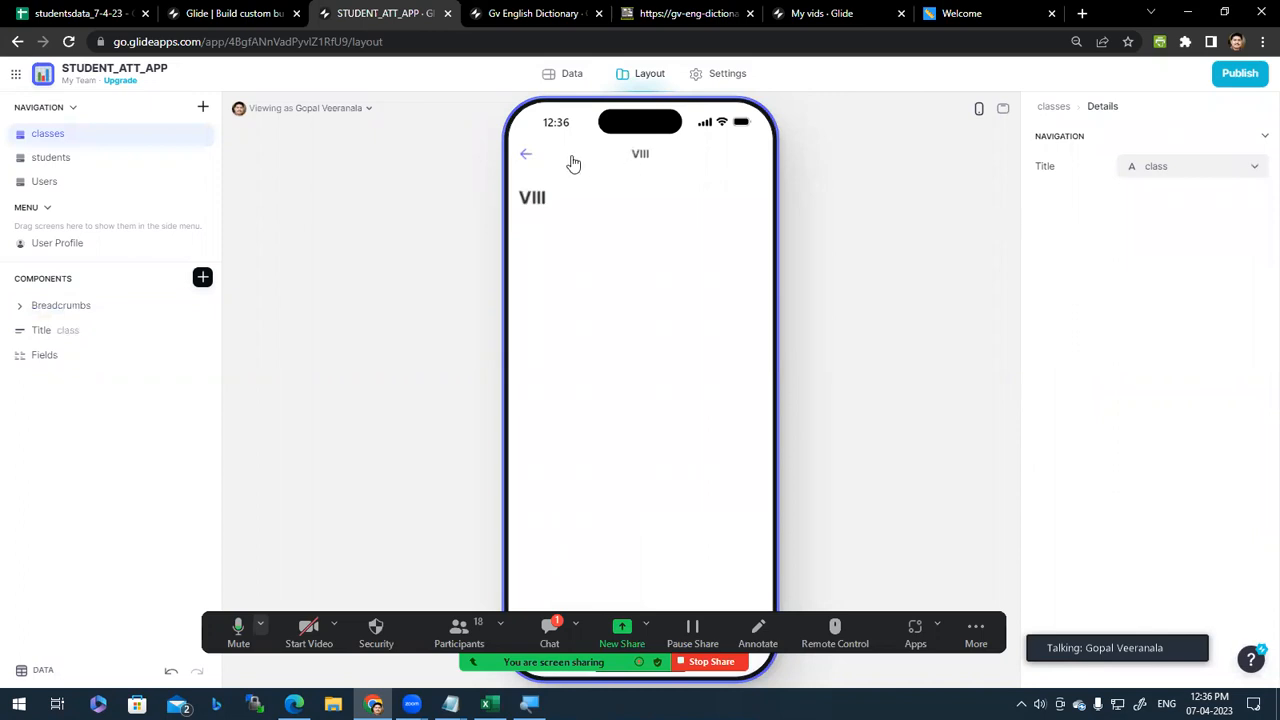
{"action": "left_click", "coordinate": [529, 162]}
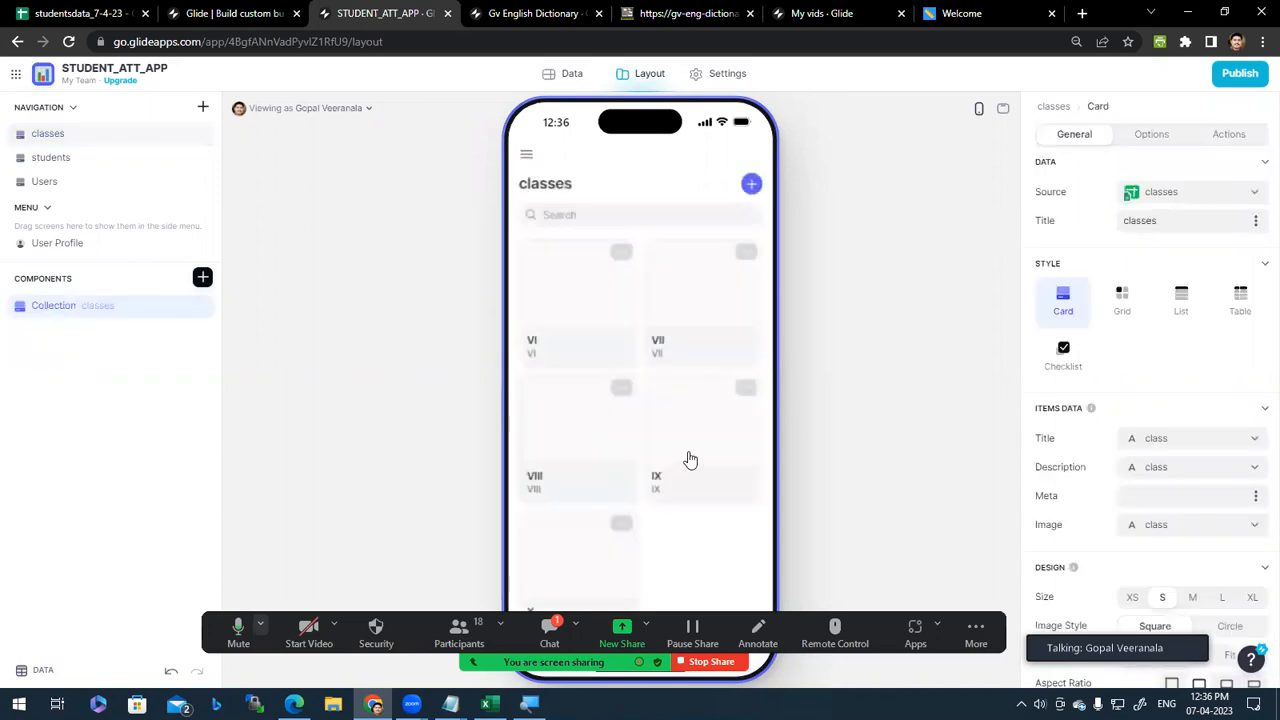
{"action": "scroll", "coordinate": [690, 459], "scroll_direction": "down", "scroll_amount": 1}
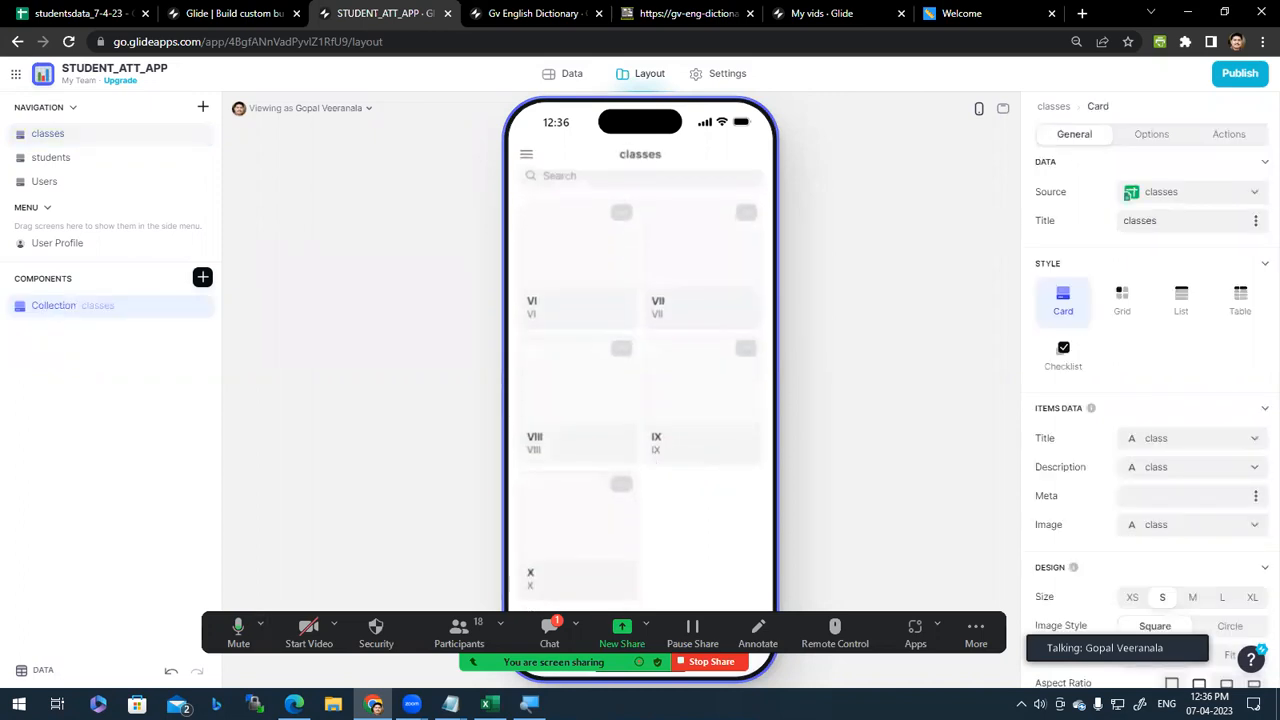
{"action": "left_click", "coordinate": [590, 407]}
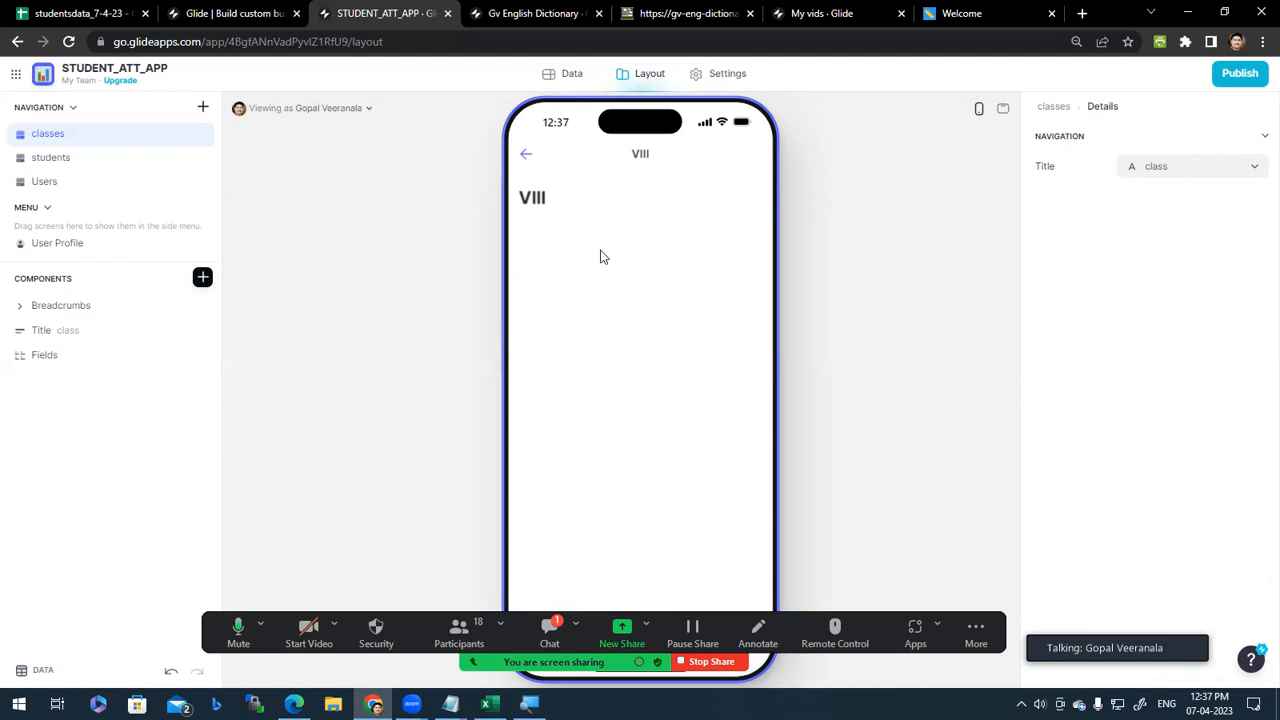
{"action": "left_click", "coordinate": [524, 156]}
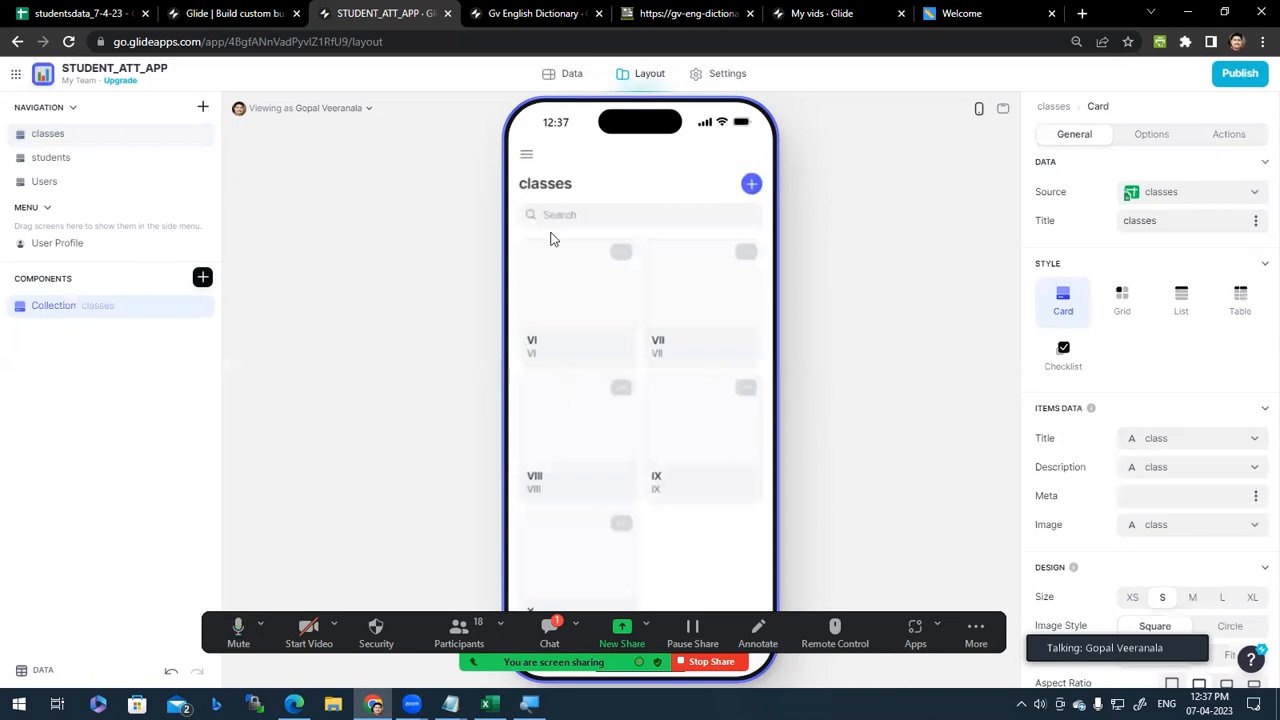
Step: Open class VI's details screen with its Breadcrumbs, Title and Fields components
{"action": "scroll", "coordinate": [608, 400], "scroll_direction": "down", "scroll_amount": 1}
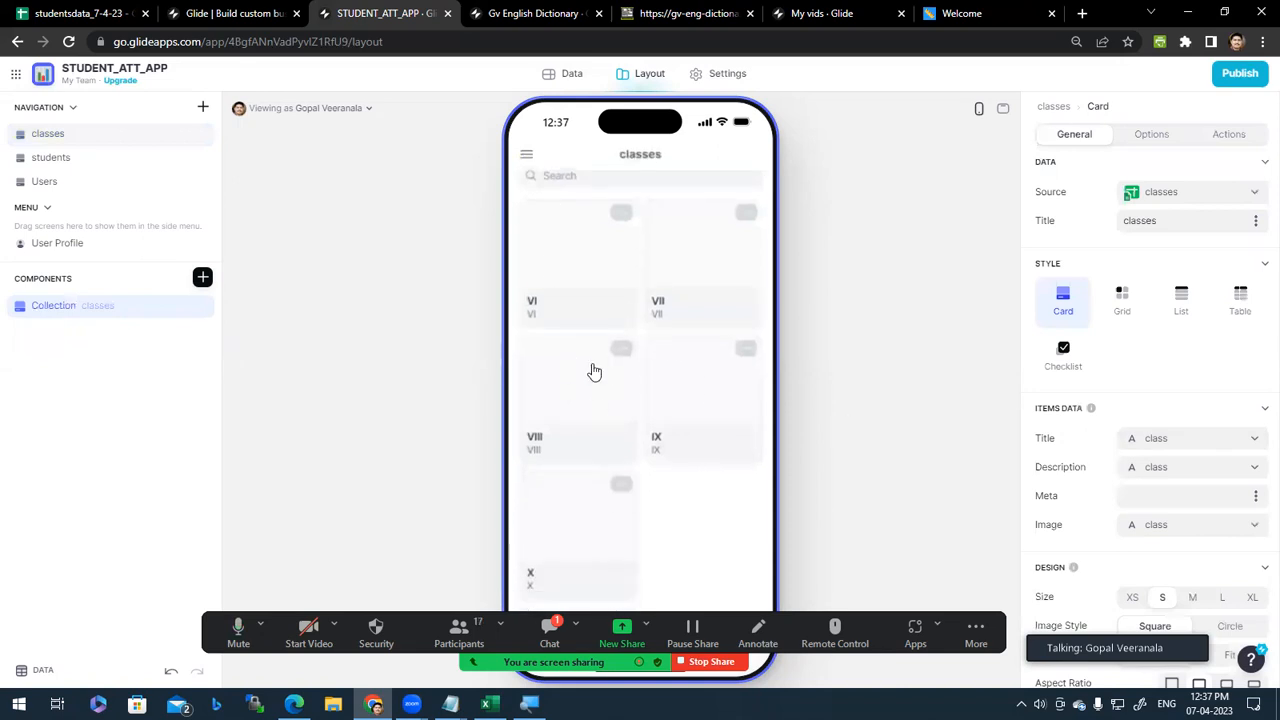
{"action": "scroll", "coordinate": [690, 468], "scroll_direction": "up", "scroll_amount": 1}
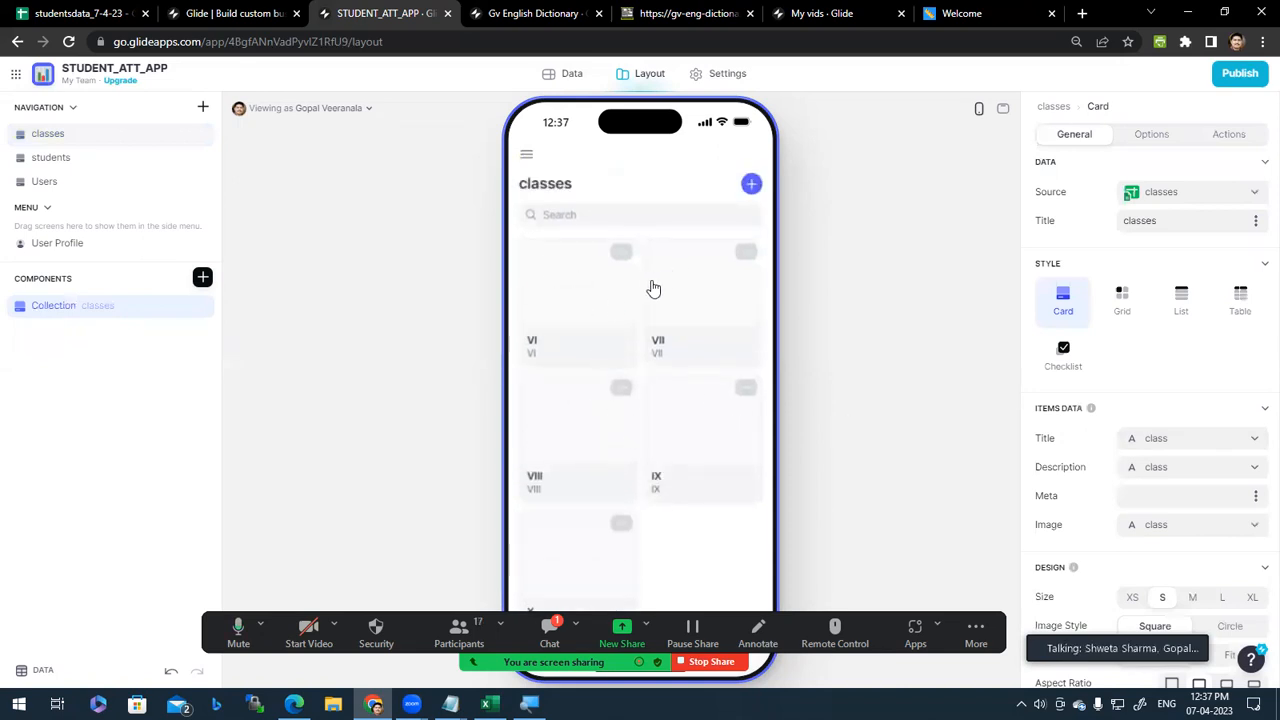
{"action": "left_click", "coordinate": [565, 308]}
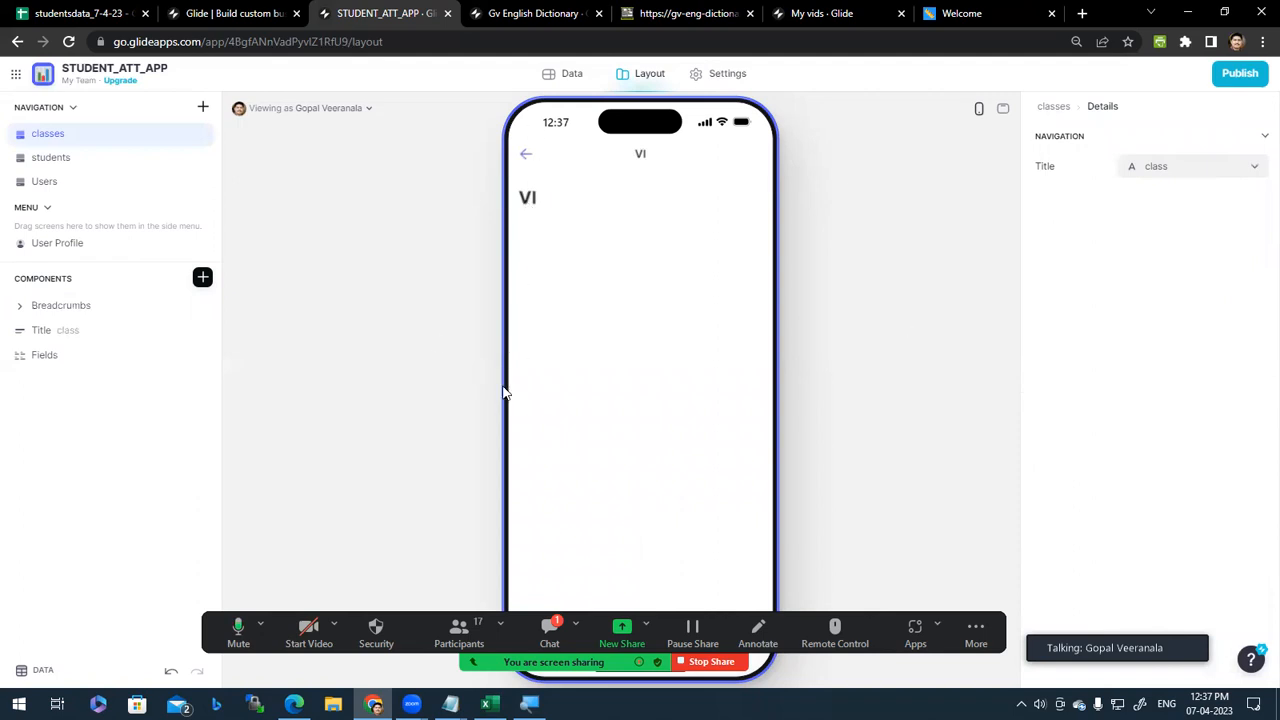
{"action": "left_click", "coordinate": [527, 157]}
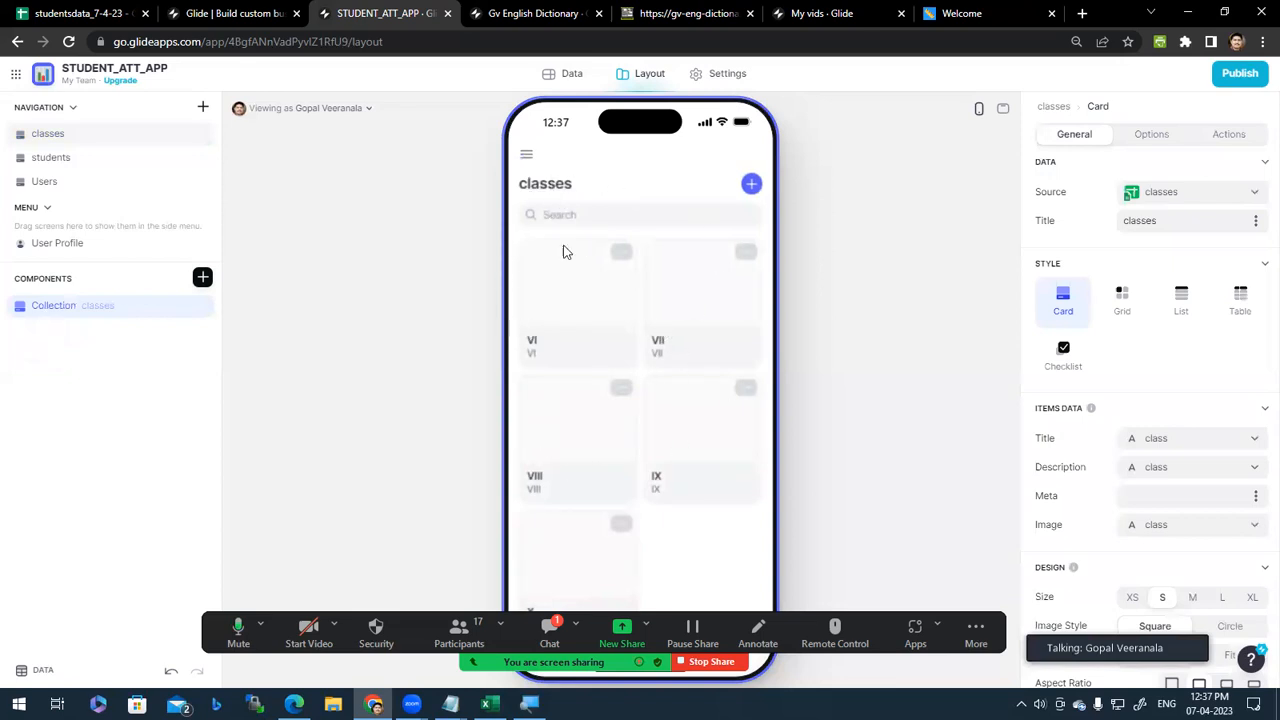
{"action": "left_click", "coordinate": [585, 334]}
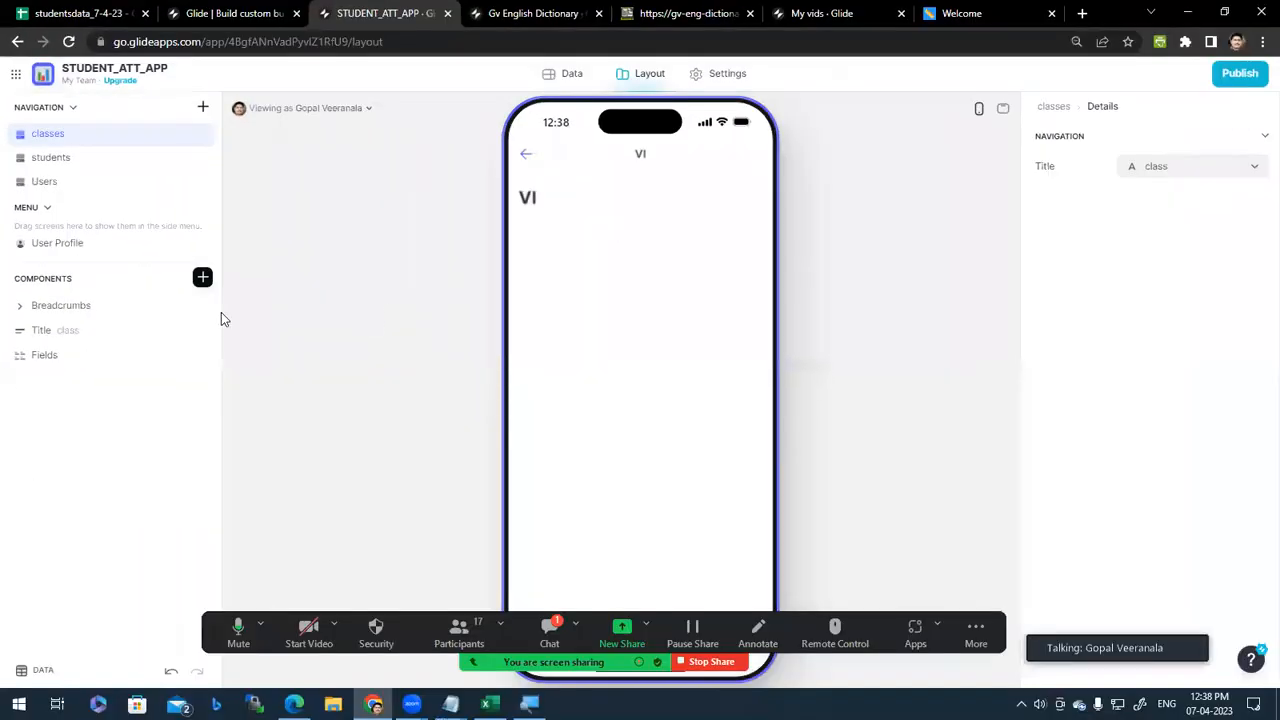
Step: Delete the Title component from the VI class details screen
{"action": "left_click", "coordinate": [202, 332]}
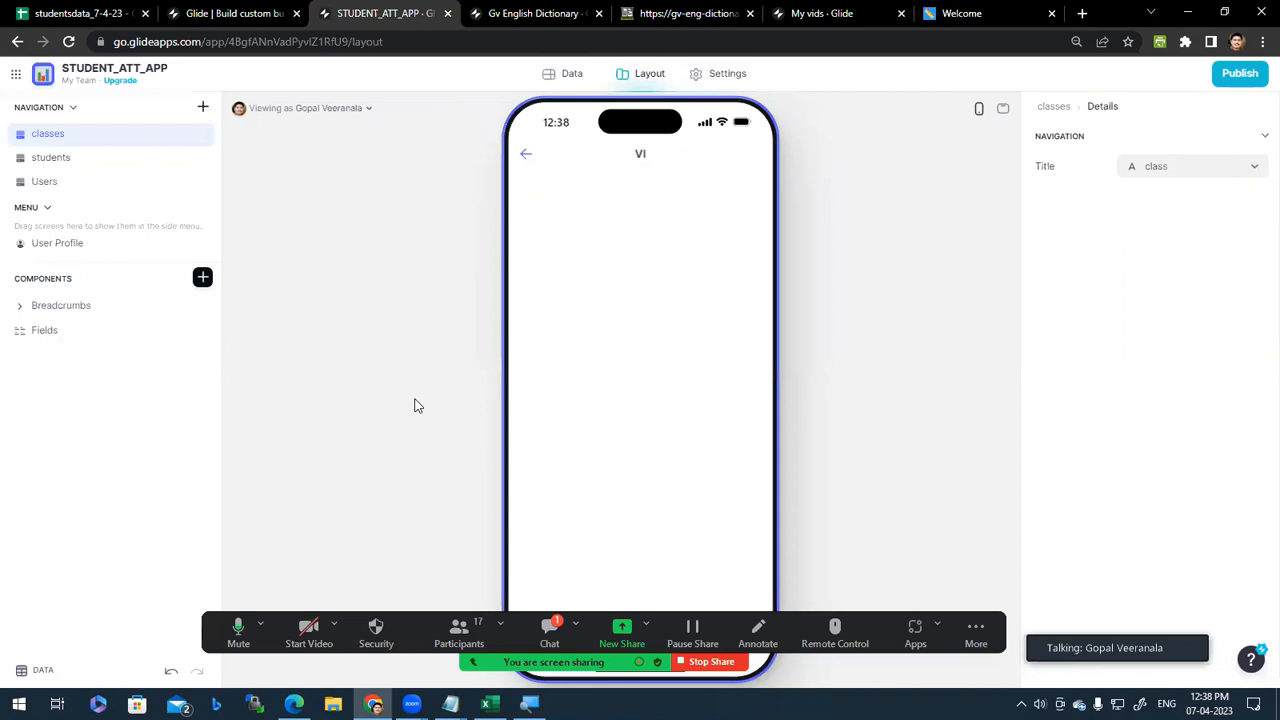
Step: Browse the Insert Component catalogue's title, collection, layout, text and content sections
{"action": "left_click", "coordinate": [202, 279]}
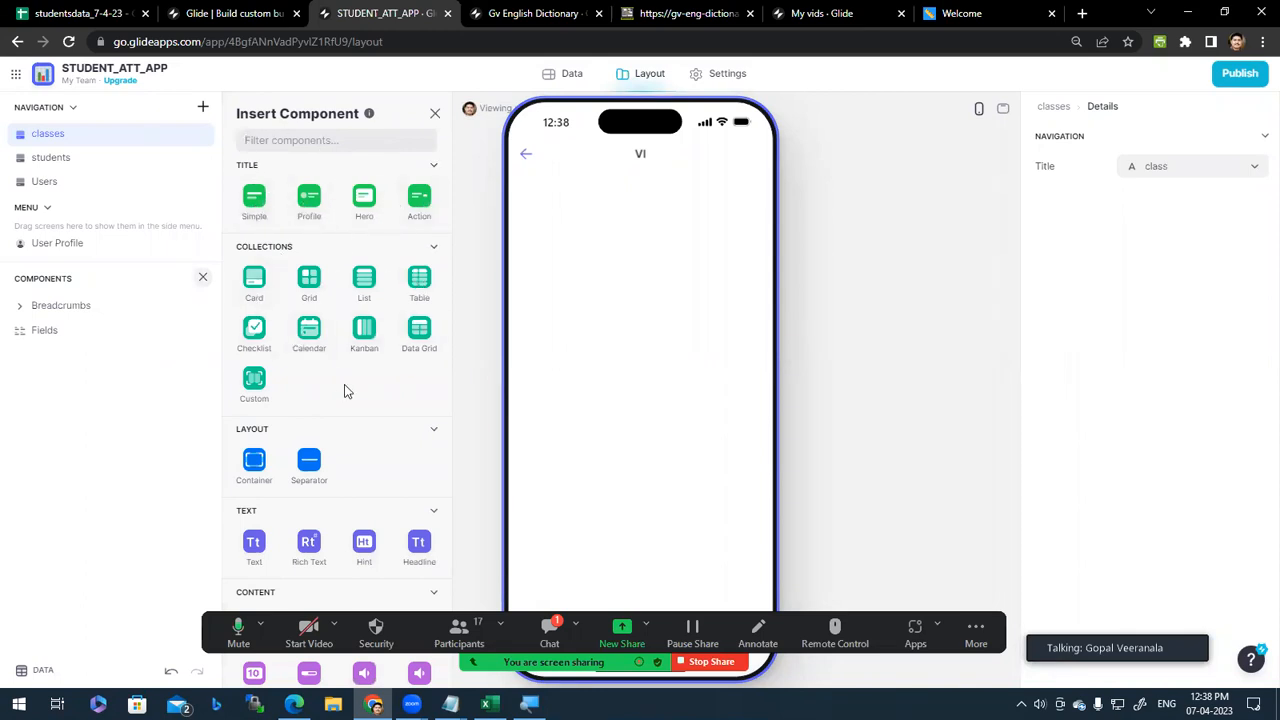
{"action": "scroll", "coordinate": [338, 410], "scroll_direction": "down", "scroll_amount": 2}
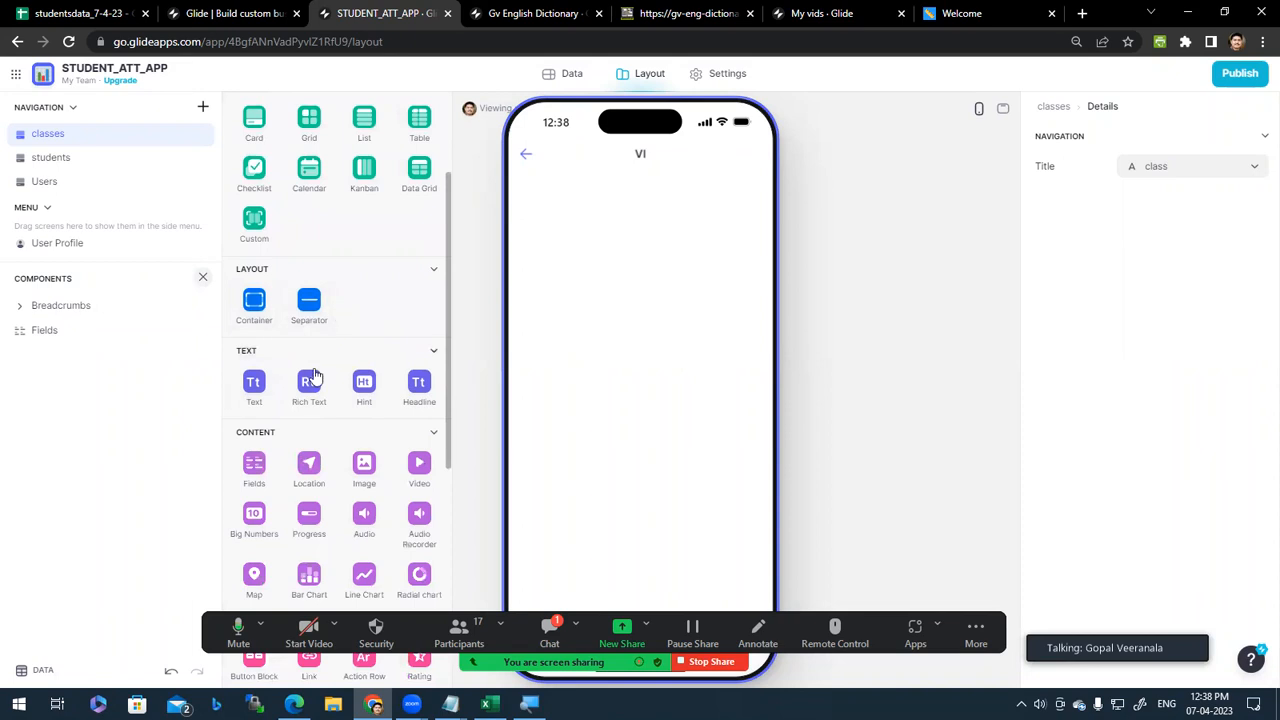
{"action": "scroll", "coordinate": [380, 320], "scroll_direction": "down", "scroll_amount": 2}
{"action": "scroll", "coordinate": [352, 358], "scroll_direction": "down", "scroll_amount": 2}
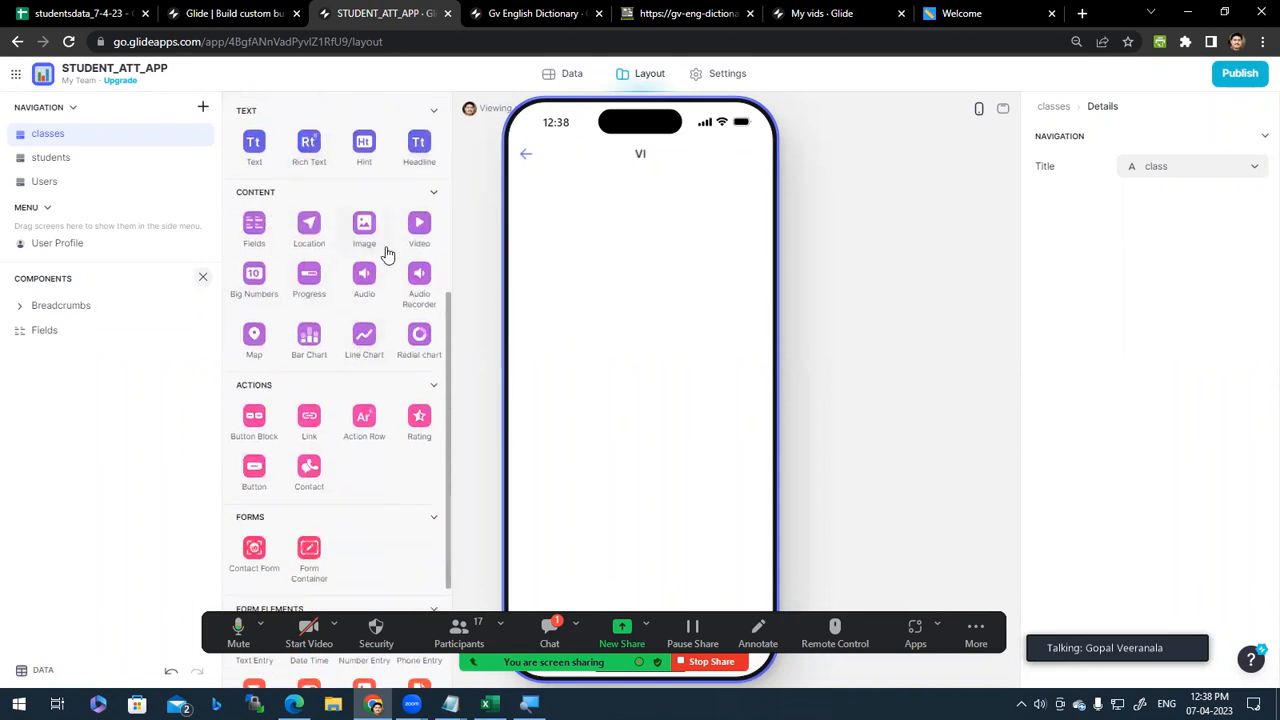
{"action": "scroll", "coordinate": [300, 300], "scroll_direction": "down", "scroll_amount": 3}
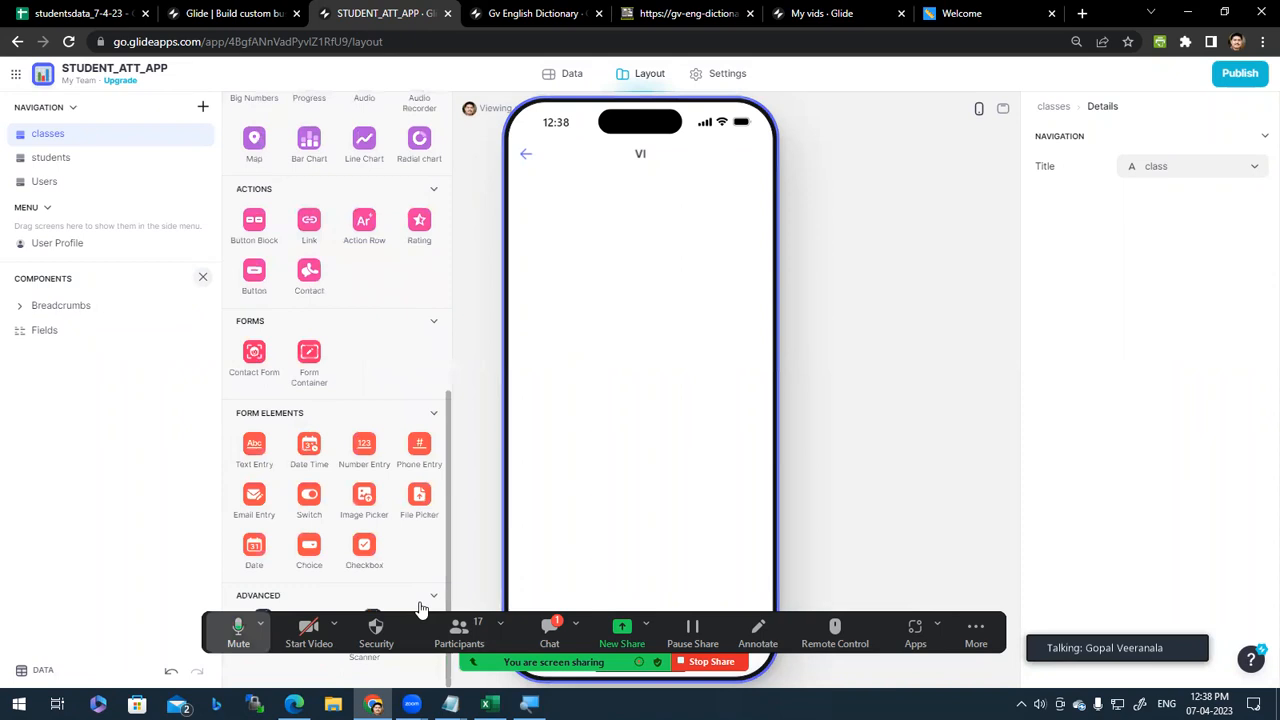
{"action": "left_click_drag", "start_coordinate": [421, 617], "coordinate": [413, 652]}
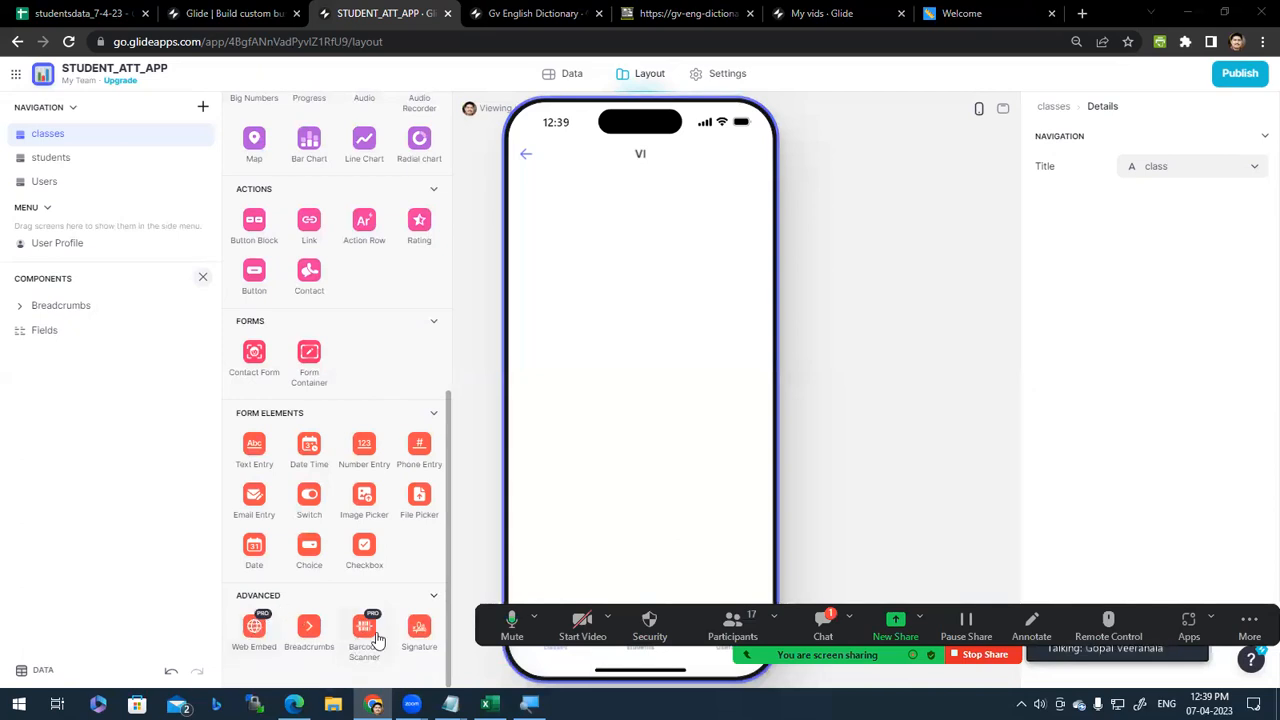
{"action": "scroll", "coordinate": [366, 419], "scroll_direction": "up", "scroll_amount": 10}
{"action": "scroll", "coordinate": [355, 417], "scroll_direction": "down", "scroll_amount": 10}
{"action": "scroll", "coordinate": [326, 528], "scroll_direction": "up", "scroll_amount": 10}
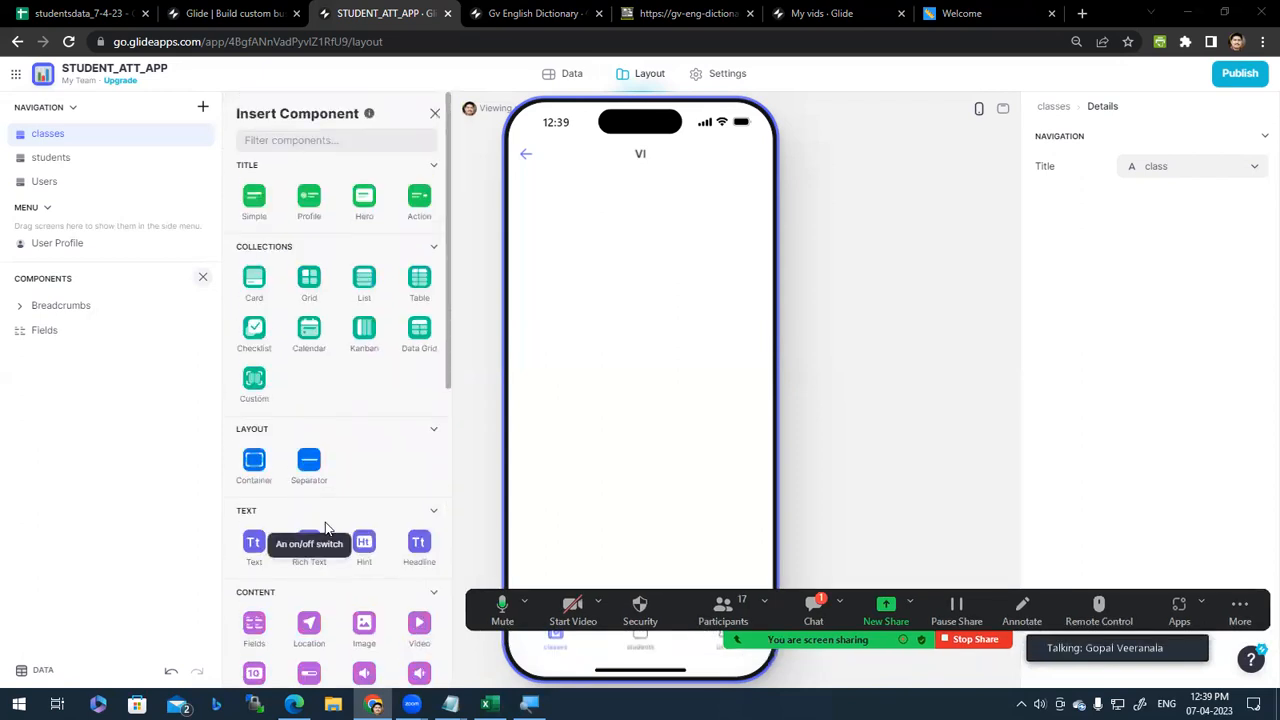
{"action": "scroll", "coordinate": [372, 405], "scroll_direction": "down", "scroll_amount": 5}
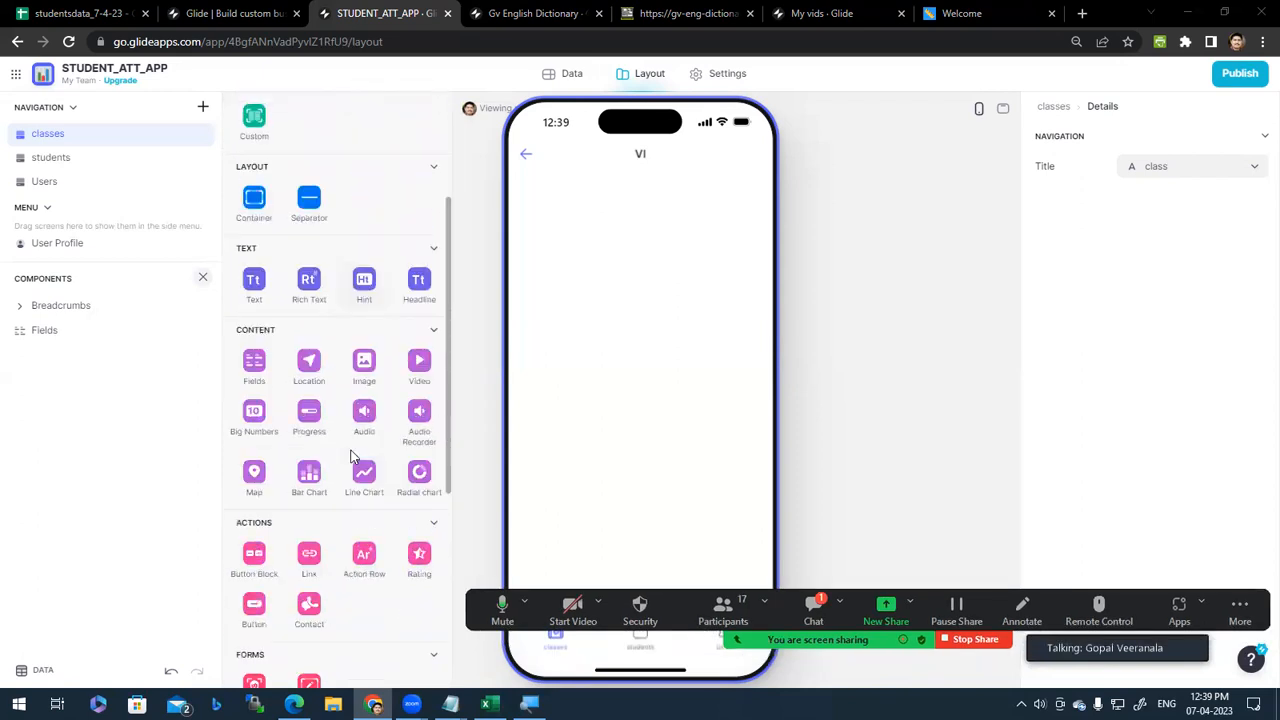
{"action": "scroll", "coordinate": [350, 457], "scroll_direction": "down", "scroll_amount": 2}
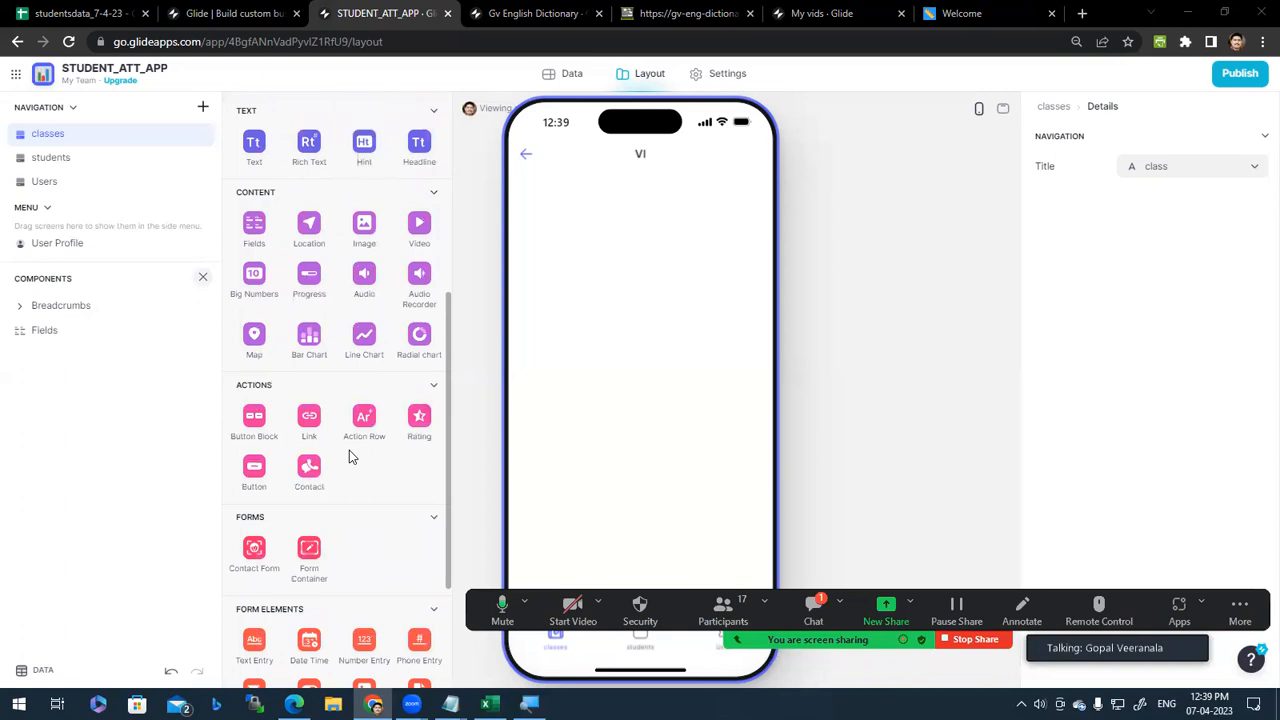
{"action": "scroll", "coordinate": [349, 457], "scroll_direction": "up", "scroll_amount": 6}
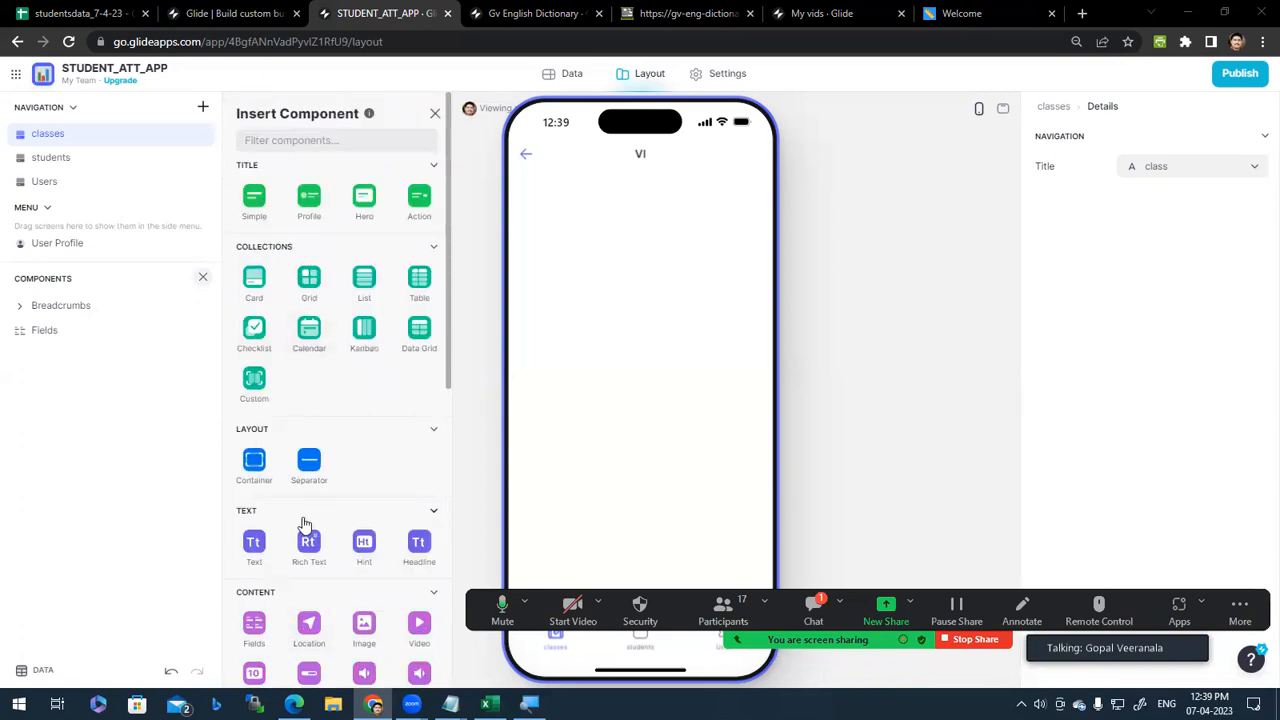
{"action": "scroll", "coordinate": [309, 543], "scroll_direction": "down", "scroll_amount": 7}
{"action": "scroll", "coordinate": [362, 500], "scroll_direction": "up", "scroll_amount": 7}
{"action": "left_click", "coordinate": [432, 247]}
{"action": "left_click", "coordinate": [432, 247]}
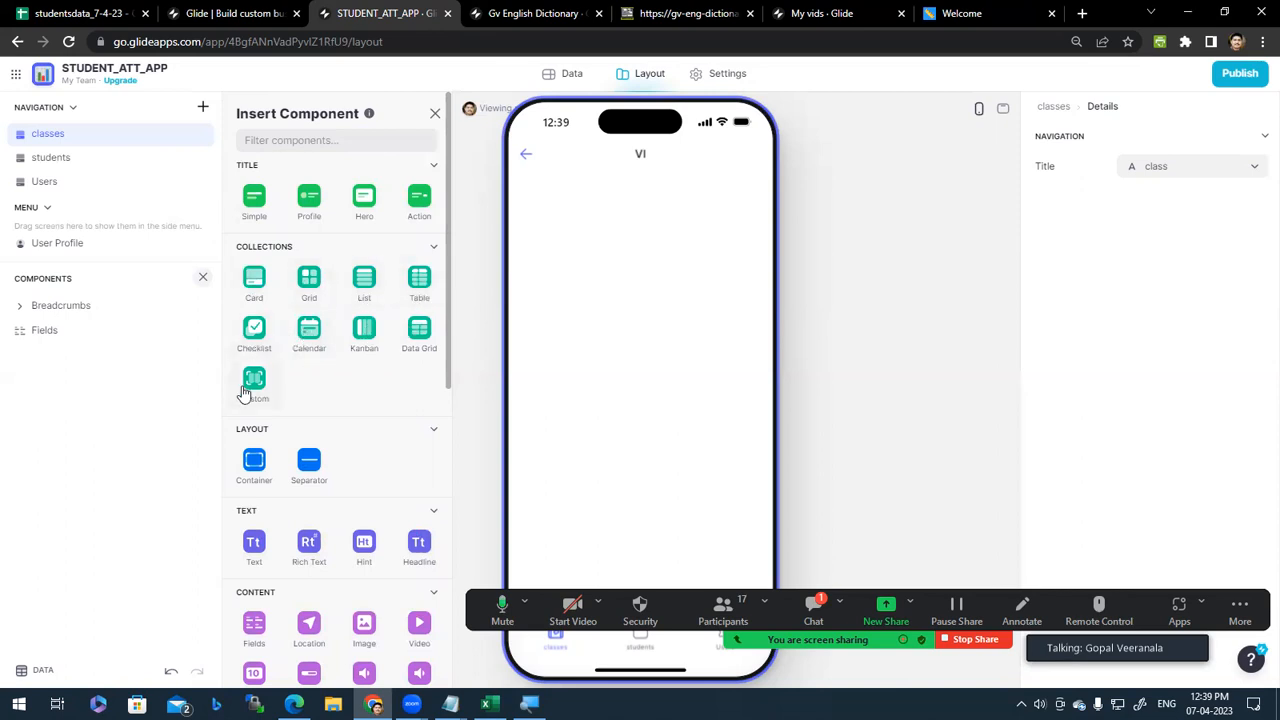
Step: Insert a List collection on the VI details screen and select it, showing classes VI to X
{"action": "left_click", "coordinate": [365, 285]}
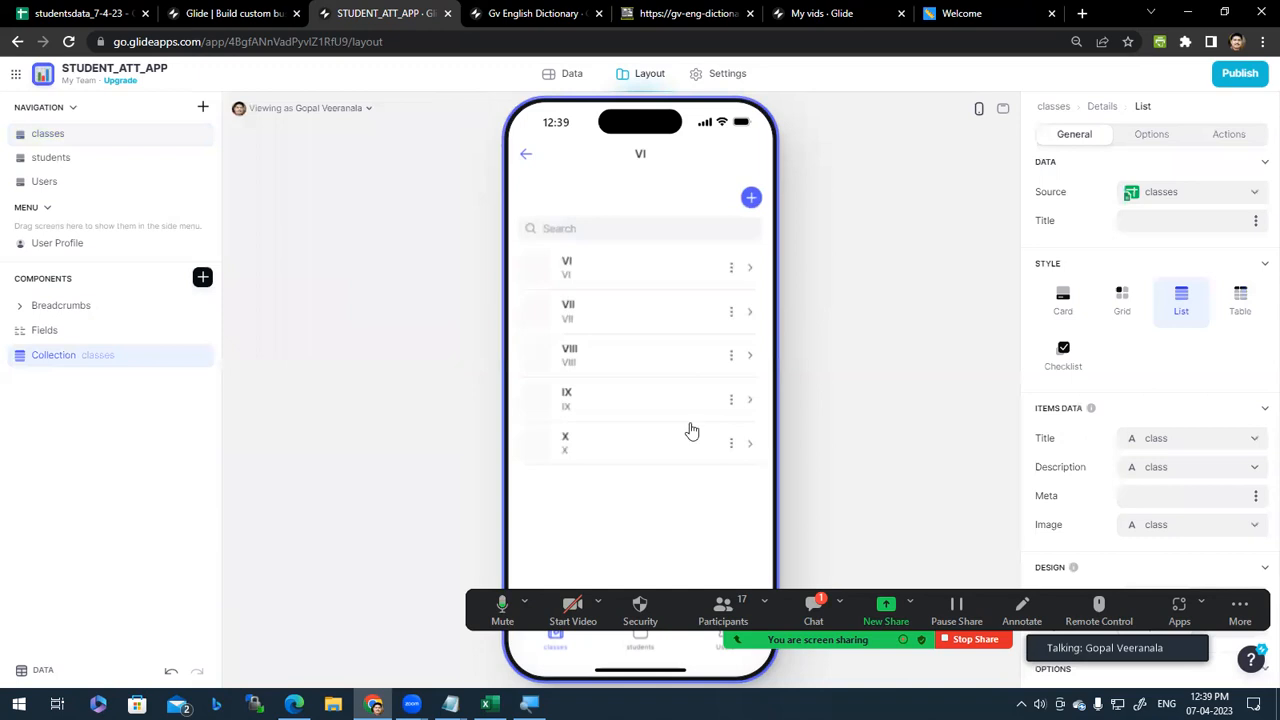
{"action": "left_click", "coordinate": [203, 278]}
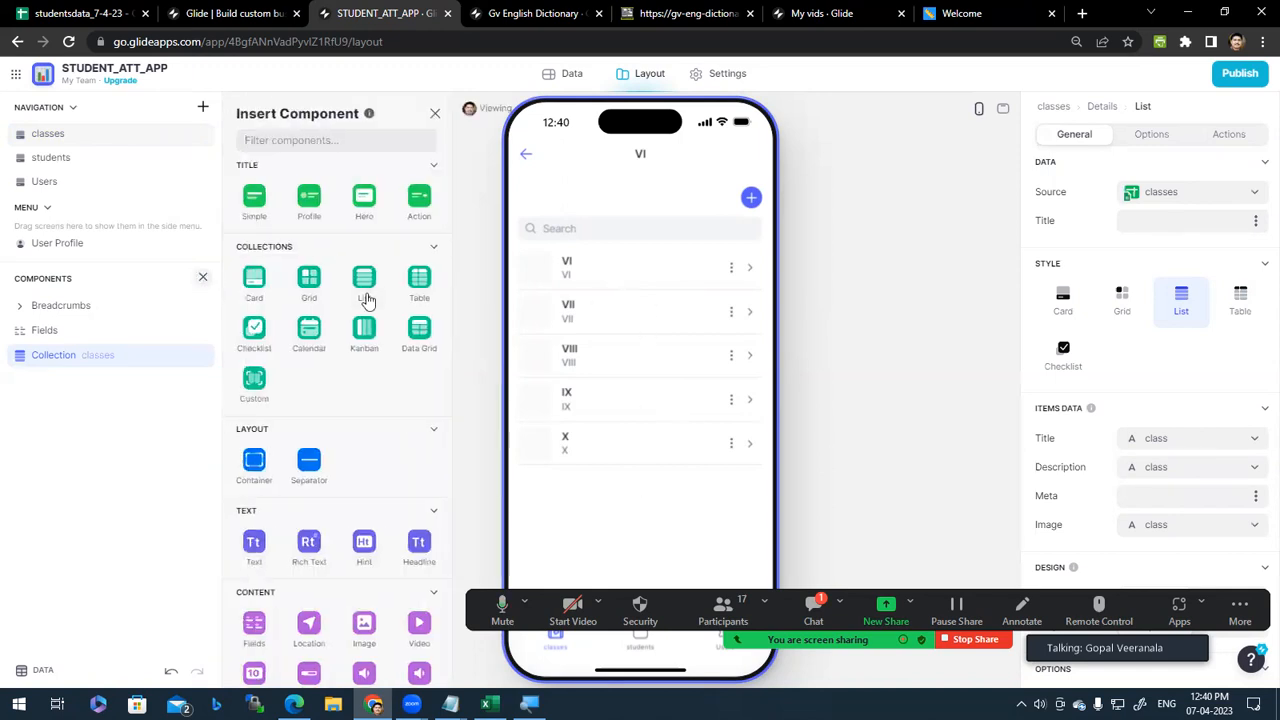
{"action": "left_click", "coordinate": [57, 389]}
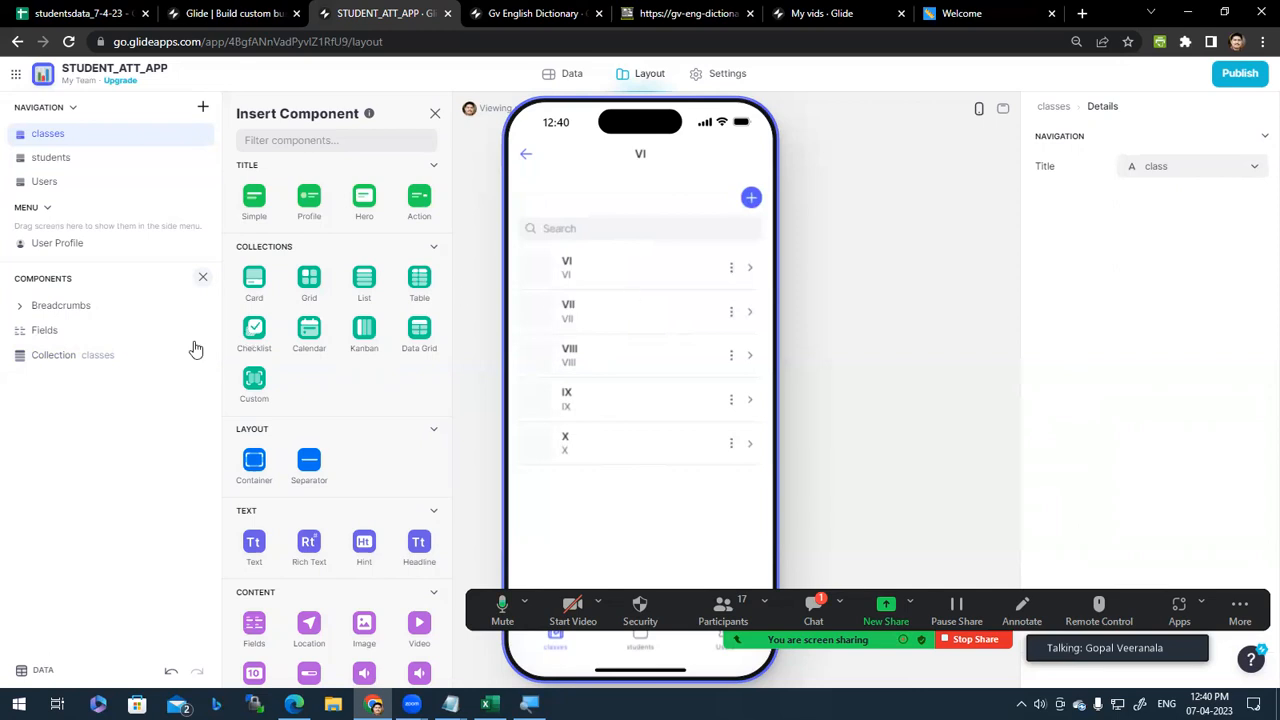
{"action": "left_click", "coordinate": [100, 356]}
{"action": "left_click", "coordinate": [434, 113]}
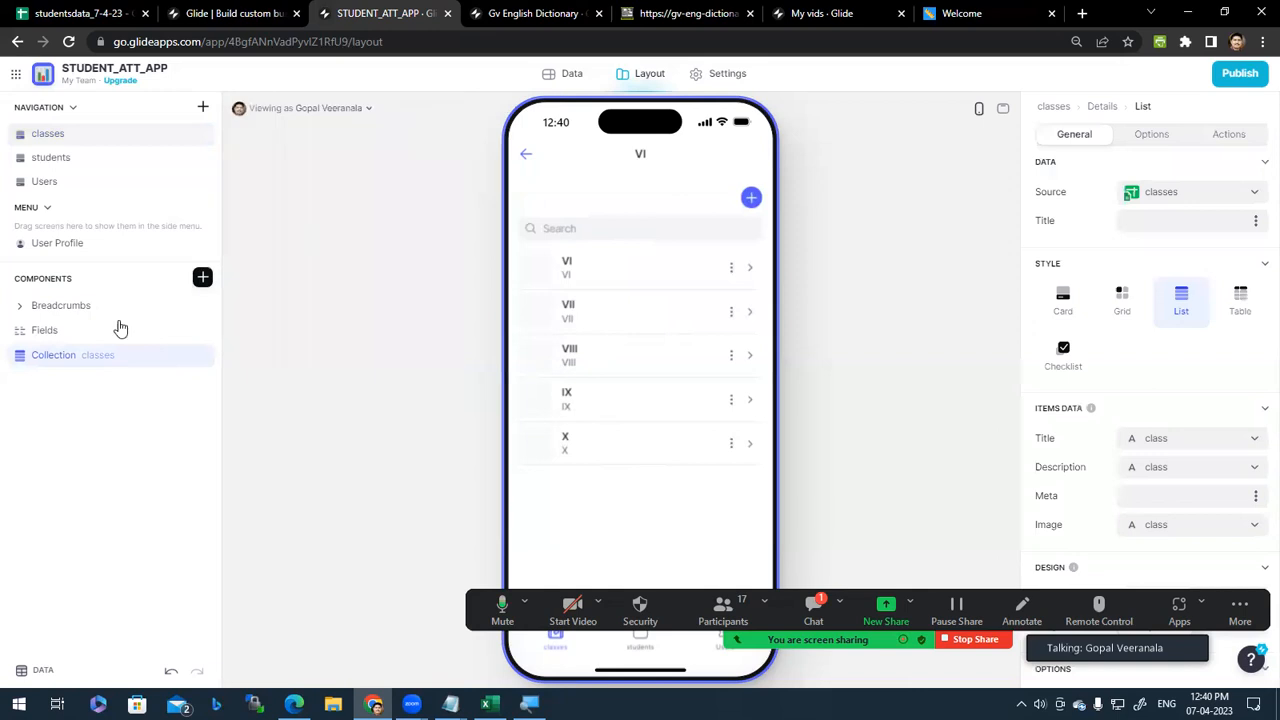
{"action": "double_click", "coordinate": [61, 360]}
{"action": "left_click", "coordinate": [86, 357]}
{"action": "left_click", "coordinate": [116, 357]}
Step: Use the students table as the data source for the VI class list
{"action": "left_click", "coordinate": [1232, 198]}
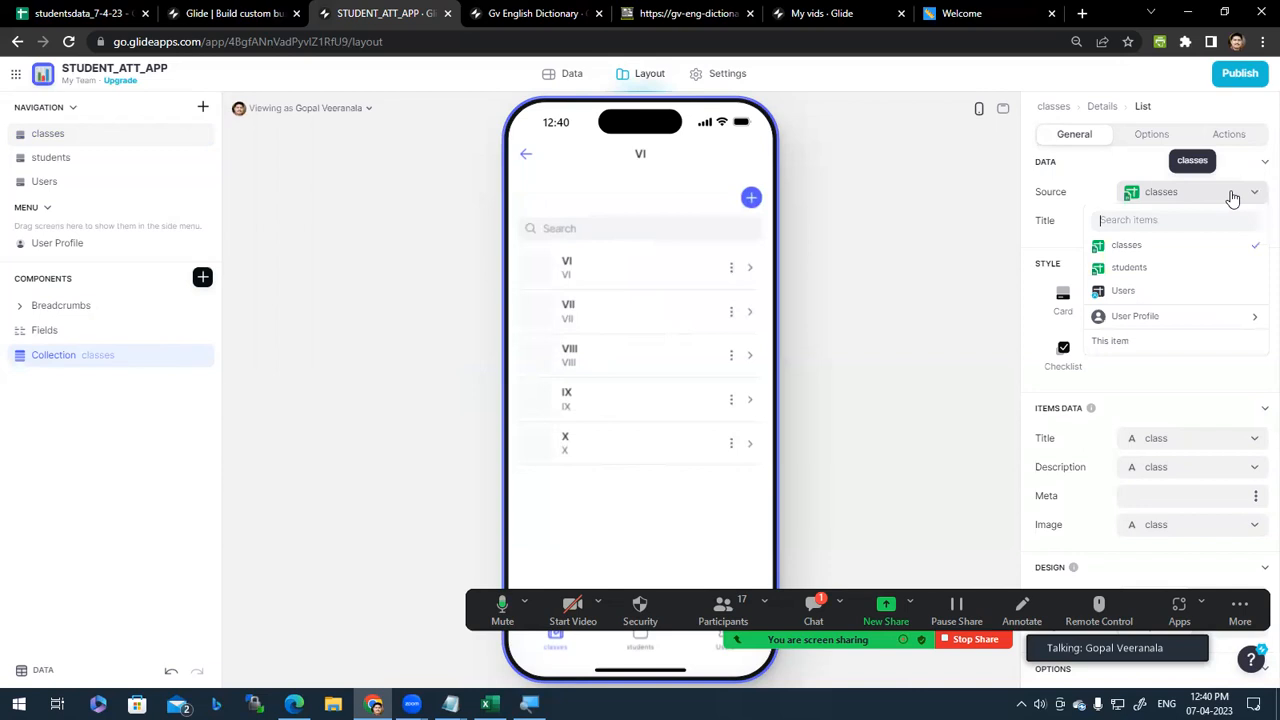
{"action": "left_click", "coordinate": [1170, 266]}
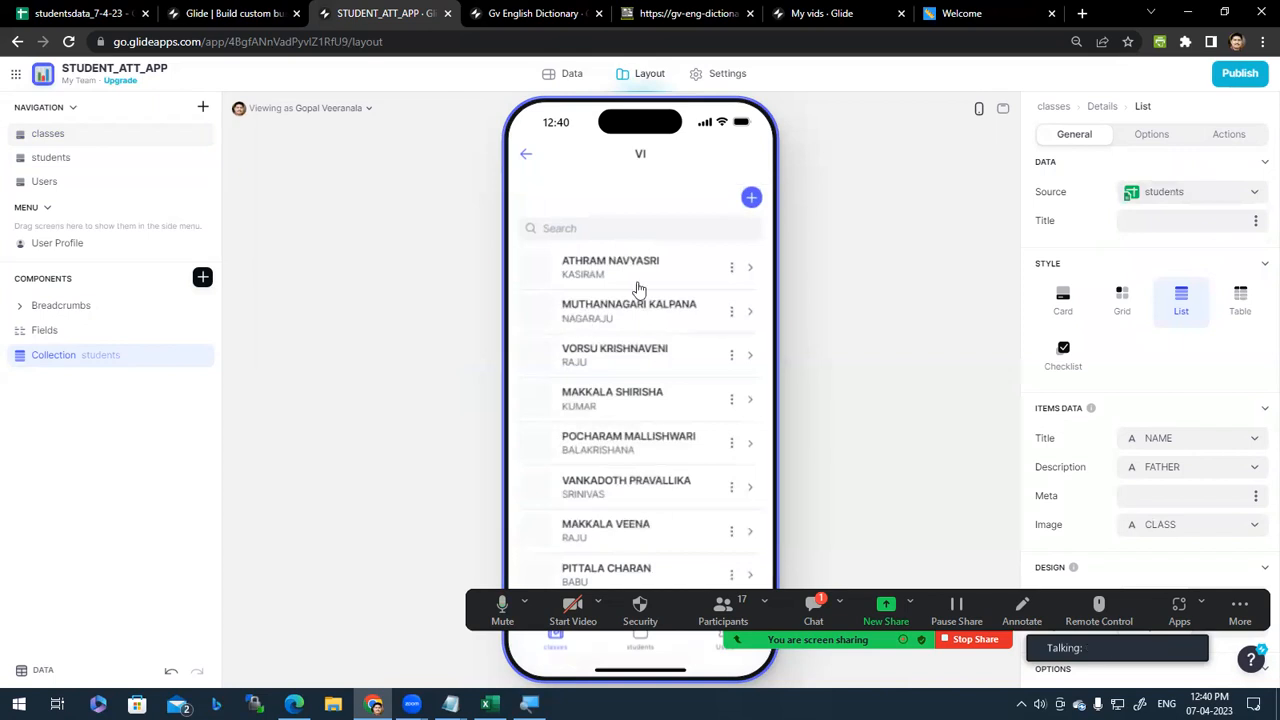
{"action": "scroll", "coordinate": [640, 276], "scroll_direction": "down", "scroll_amount": 5}
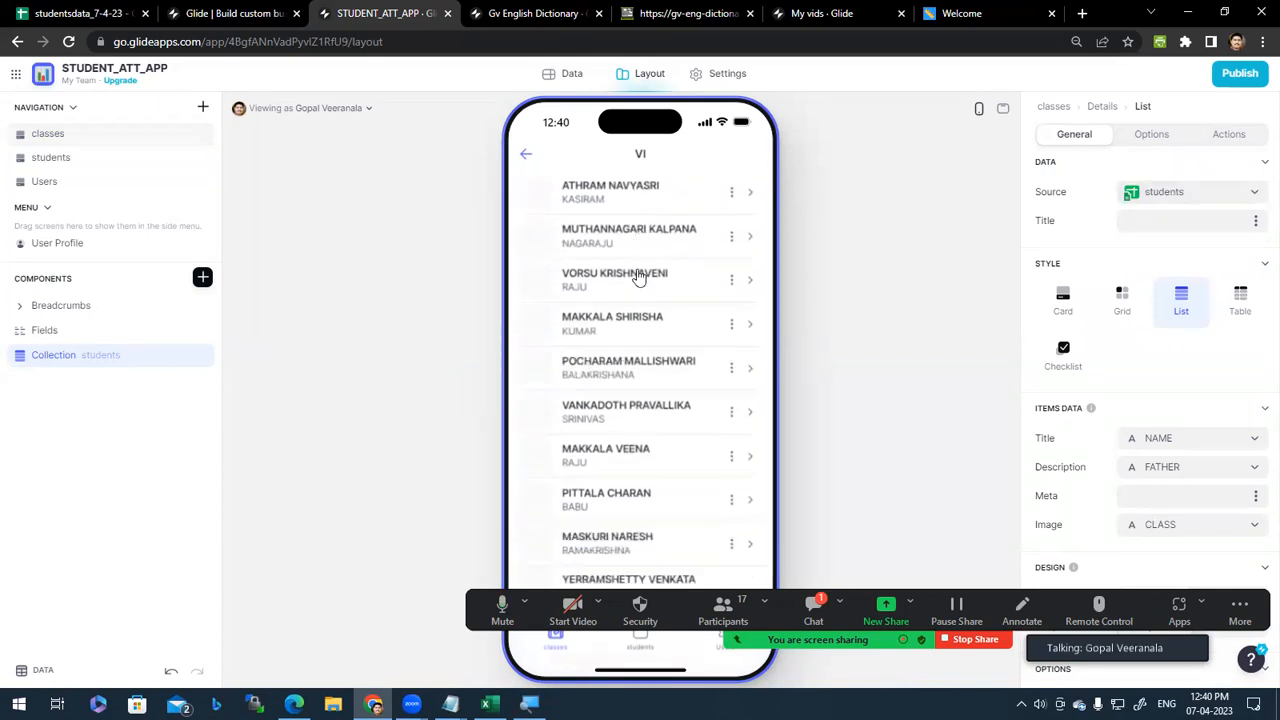
{"action": "scroll", "coordinate": [651, 353], "scroll_direction": "up", "scroll_amount": 5}
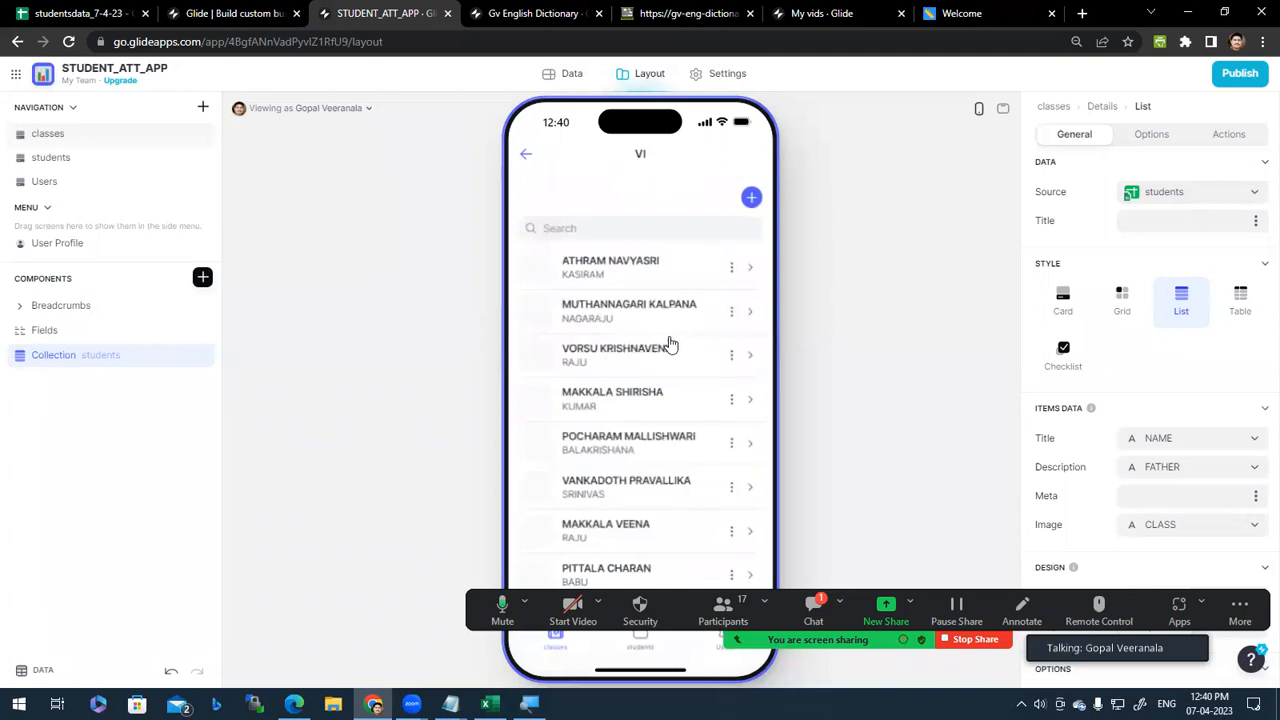
{"action": "scroll", "coordinate": [666, 354], "scroll_direction": "down", "scroll_amount": 8}
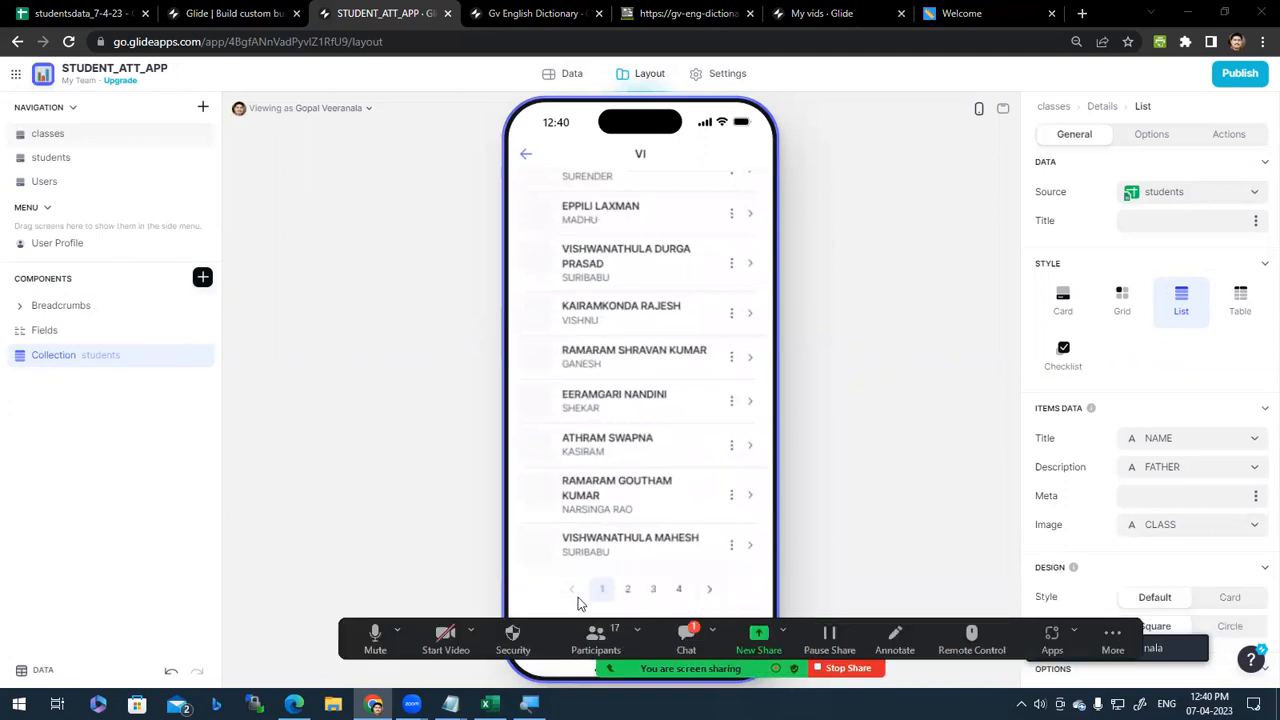
Step: Flip through pages 2, 3, 4 and the last page of students, stepping back a page each time
{"action": "left_click", "coordinate": [628, 590]}
{"action": "left_click", "coordinate": [653, 590]}
{"action": "left_click", "coordinate": [679, 590]}
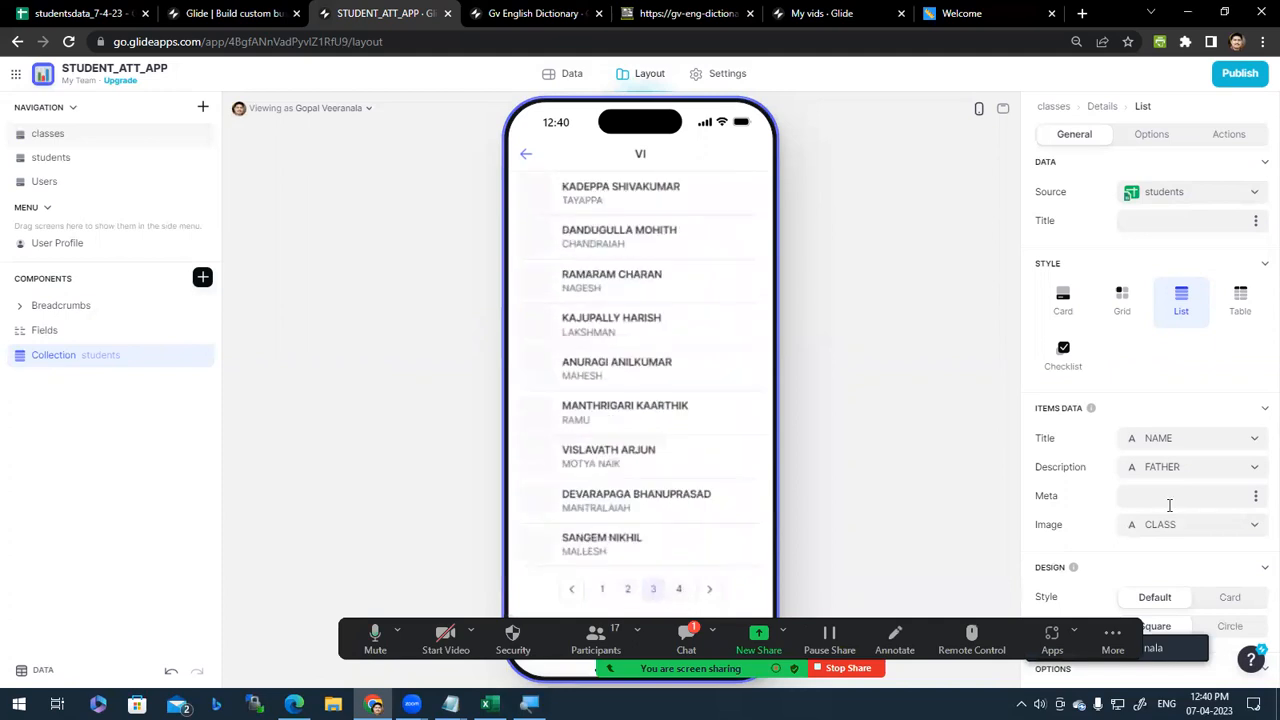
{"action": "scroll", "coordinate": [1181, 363], "scroll_direction": "down", "scroll_amount": 2}
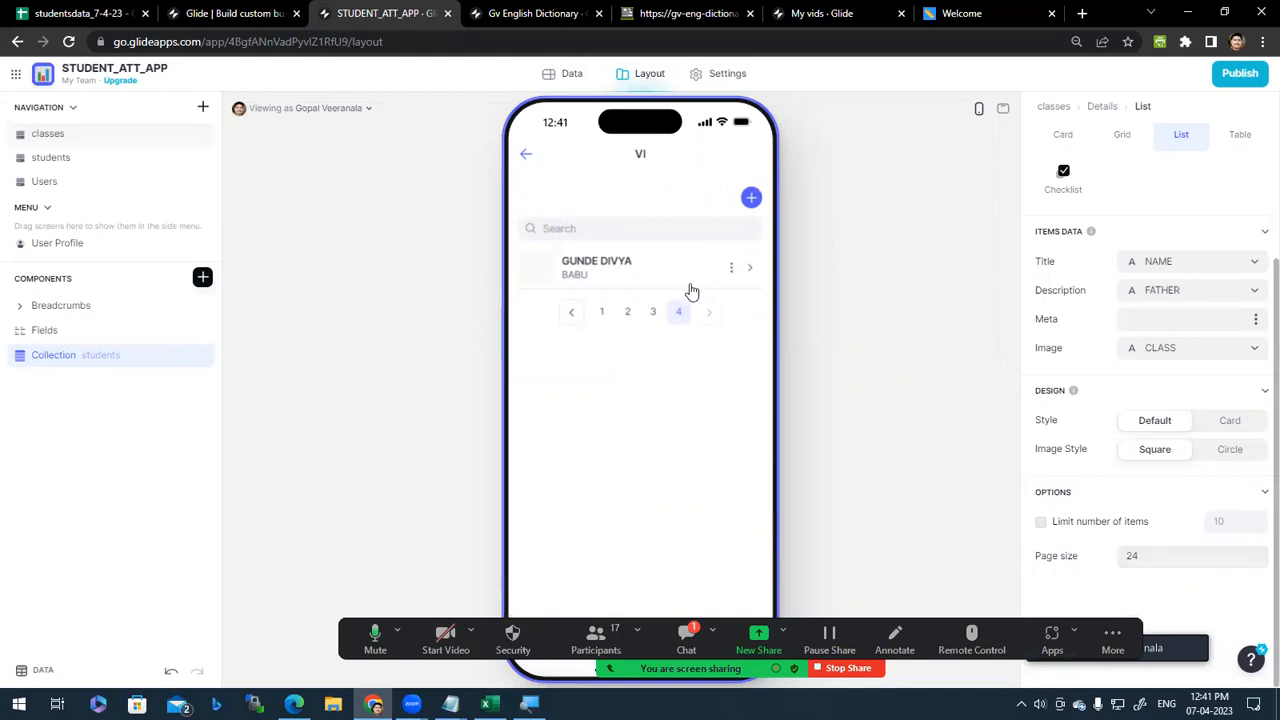
{"action": "left_click", "coordinate": [575, 313]}
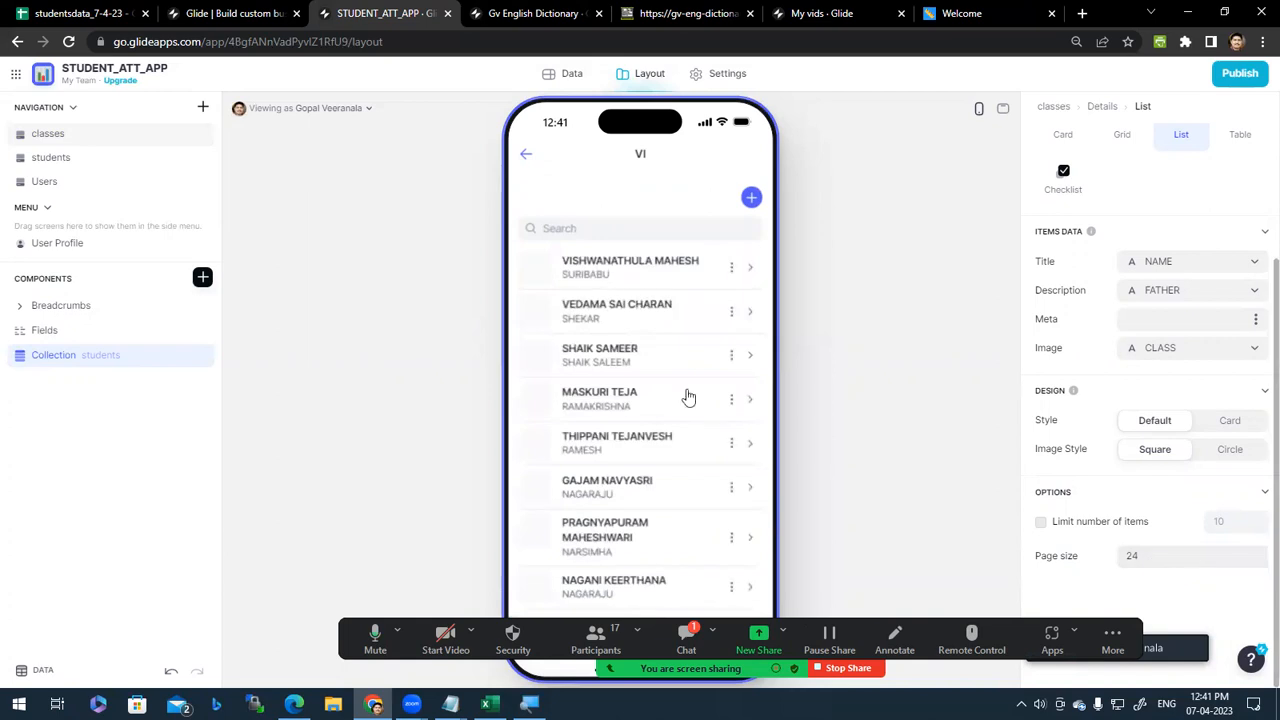
{"action": "scroll", "coordinate": [655, 520], "scroll_direction": "down", "scroll_amount": 10}
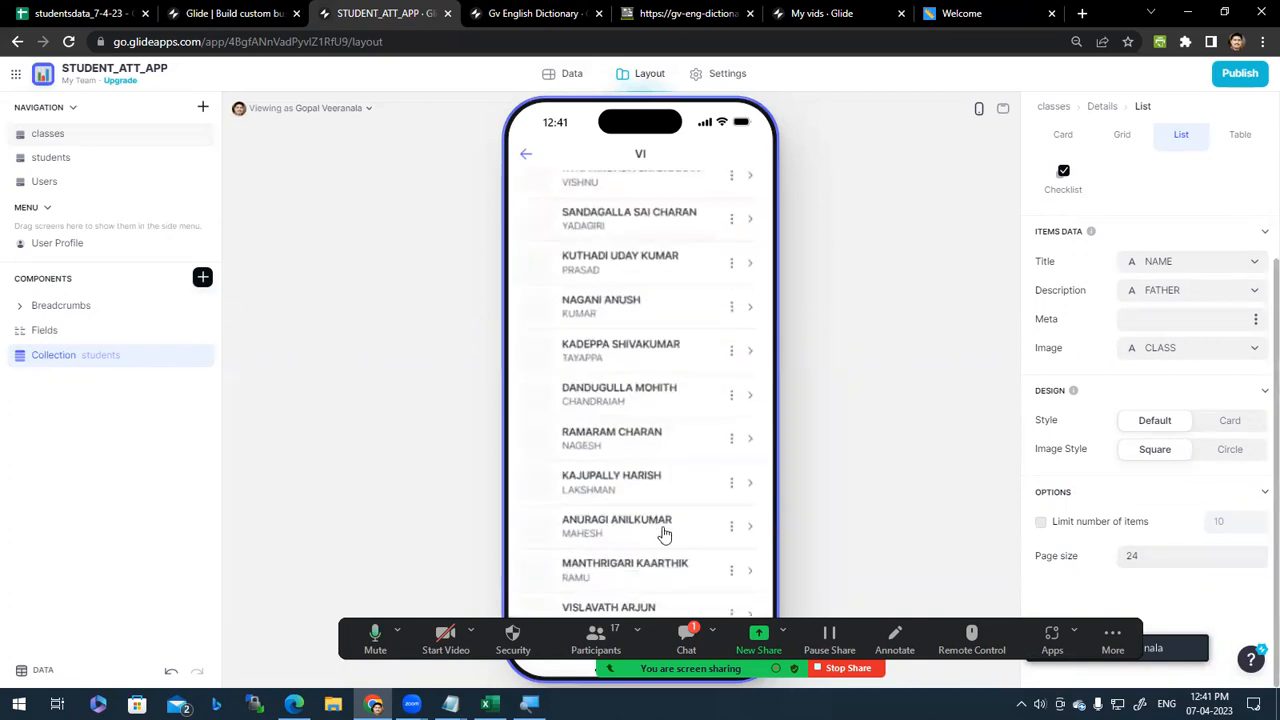
{"action": "left_click", "coordinate": [680, 592]}
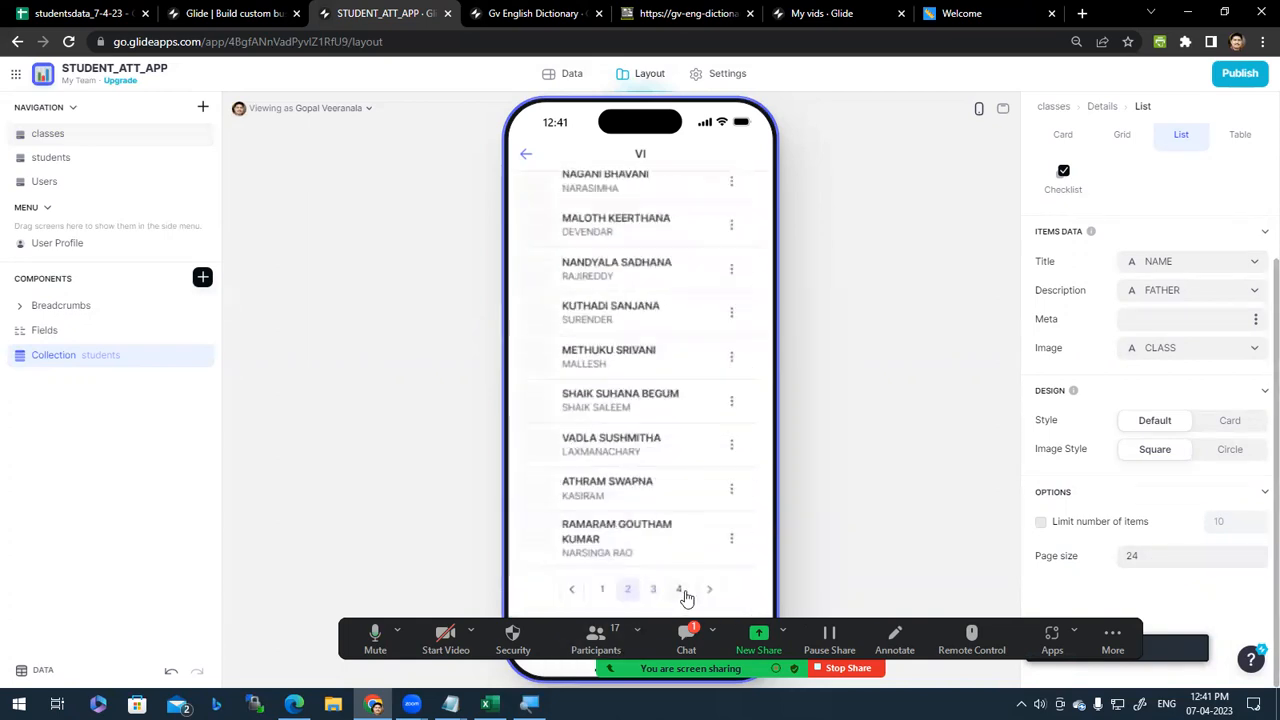
{"action": "left_click", "coordinate": [680, 590]}
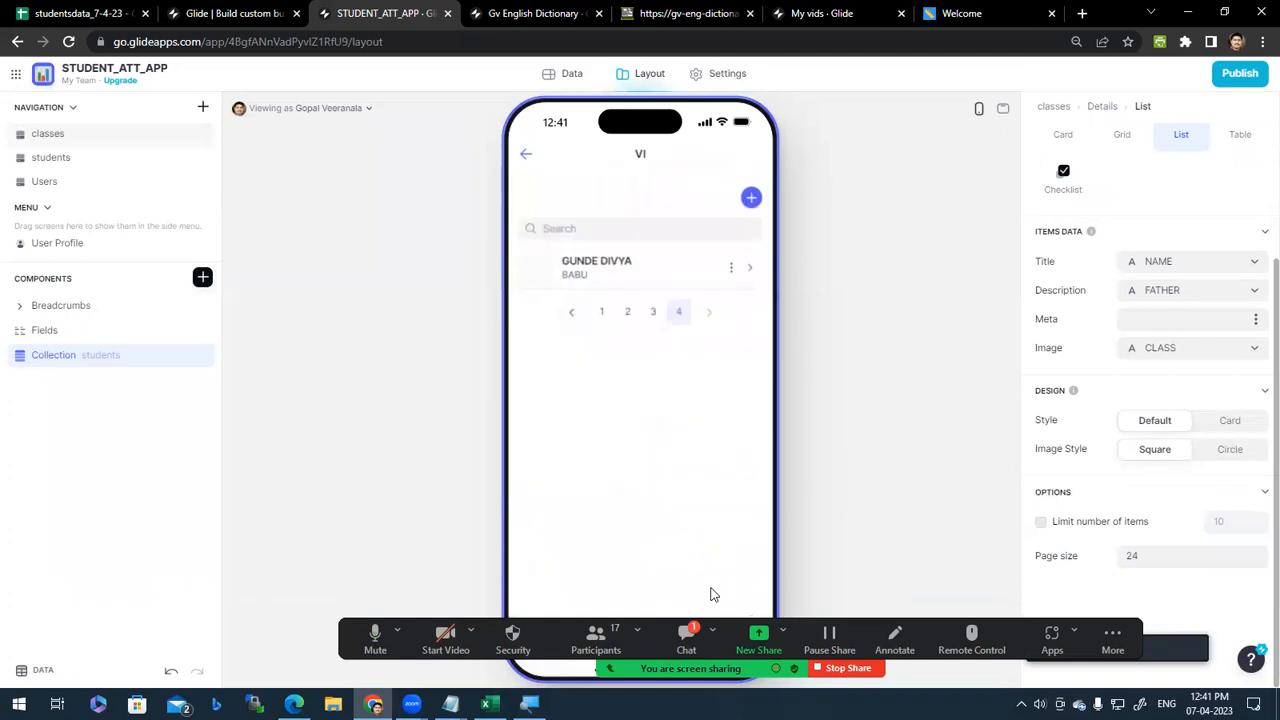
{"action": "left_click", "coordinate": [574, 316]}
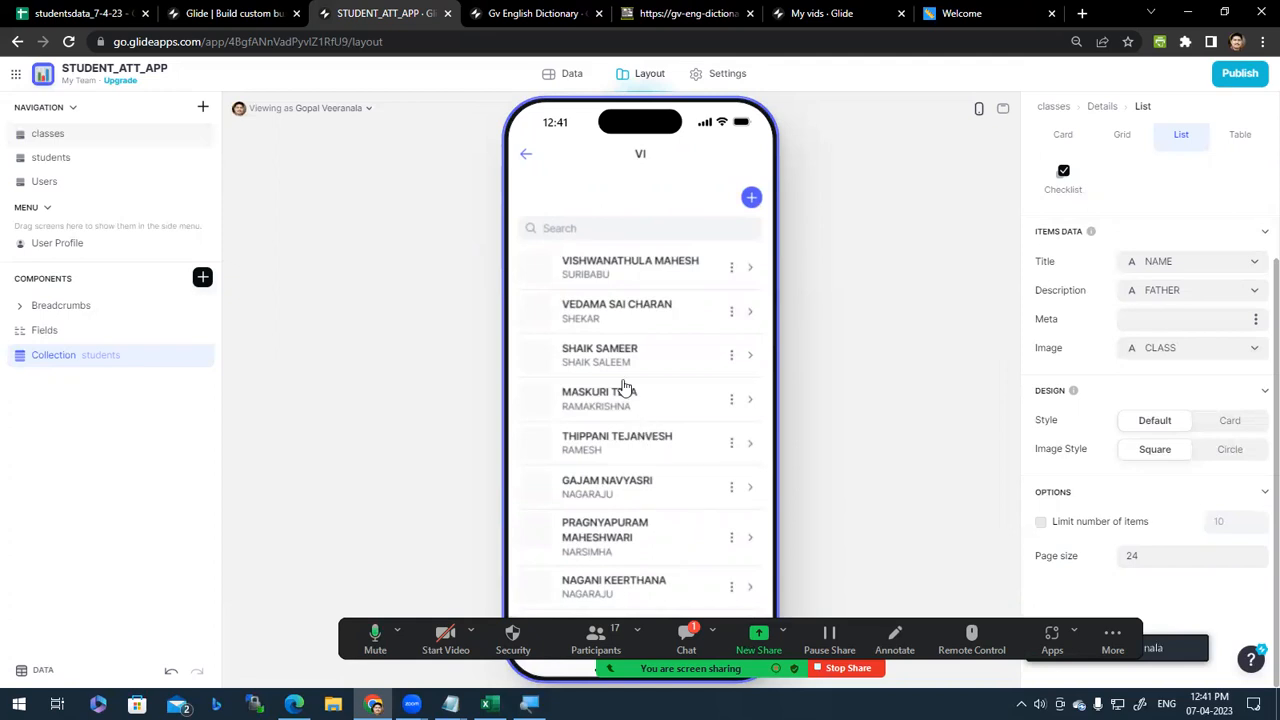
{"action": "scroll", "coordinate": [626, 397], "scroll_direction": "down", "scroll_amount": 8}
{"action": "scroll", "coordinate": [666, 391], "scroll_direction": "up", "scroll_amount": 8}
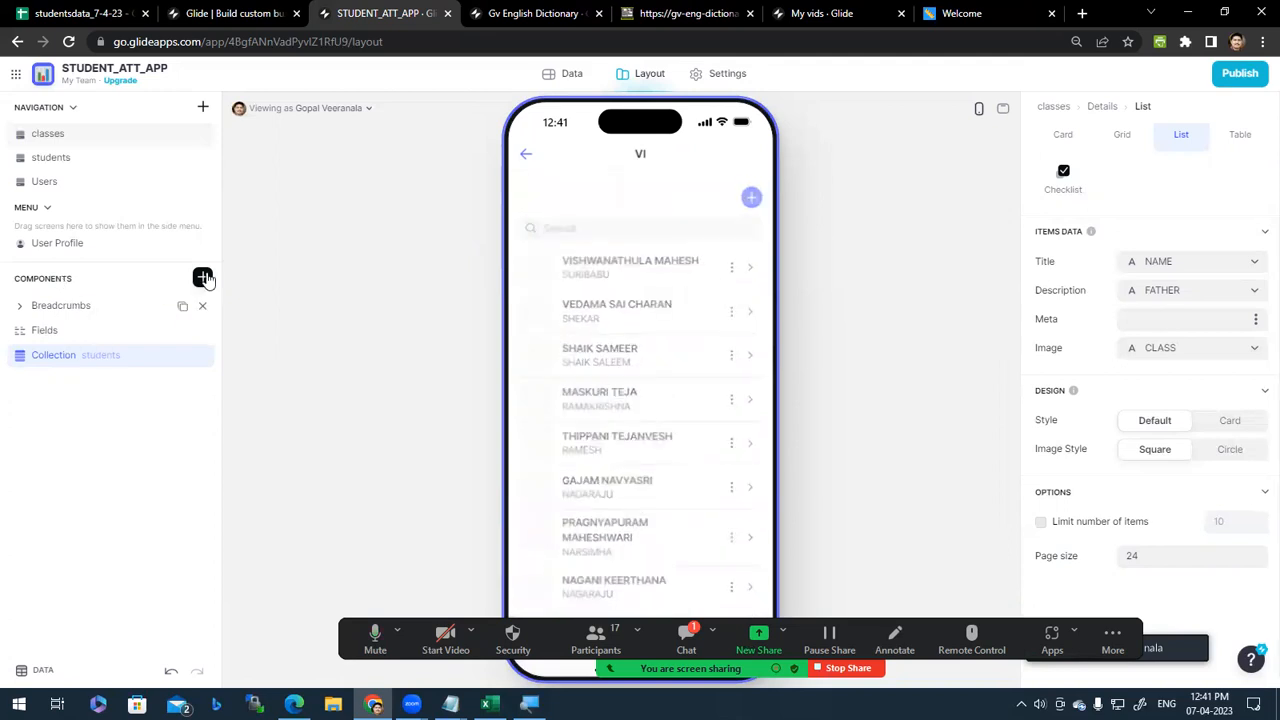
{"action": "left_click", "coordinate": [202, 279]}
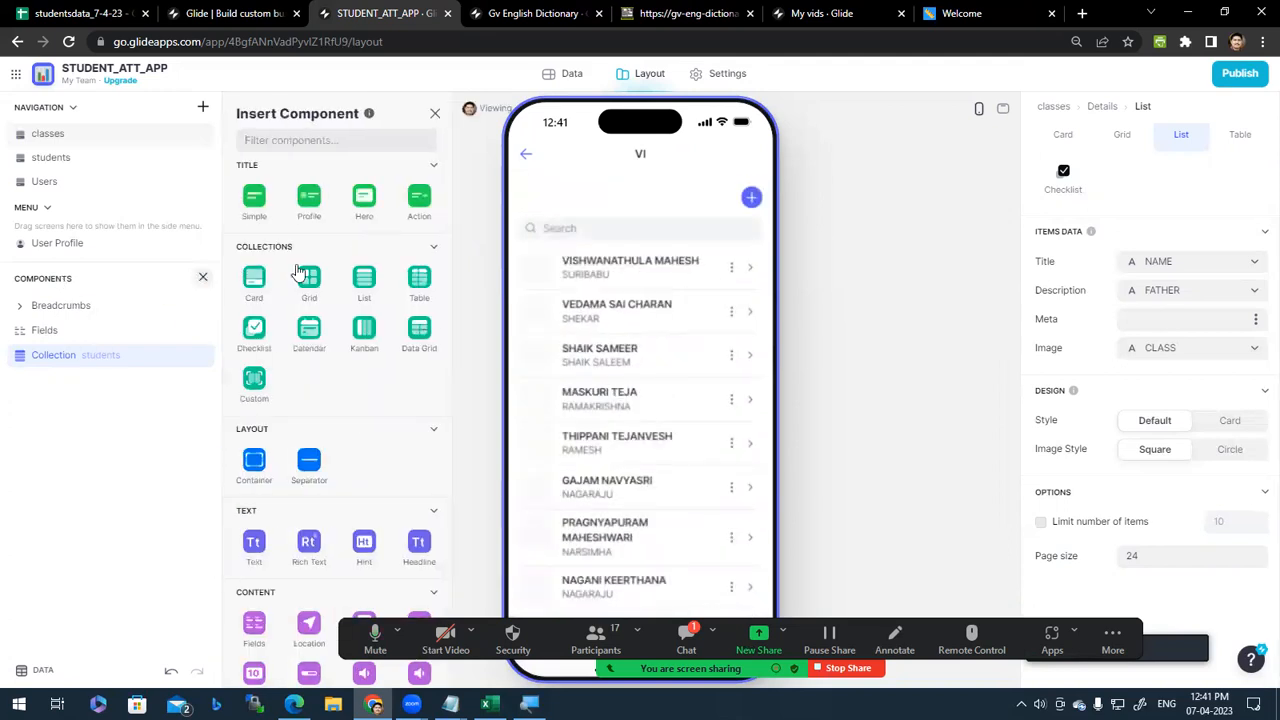
{"action": "left_click", "coordinate": [435, 113]}
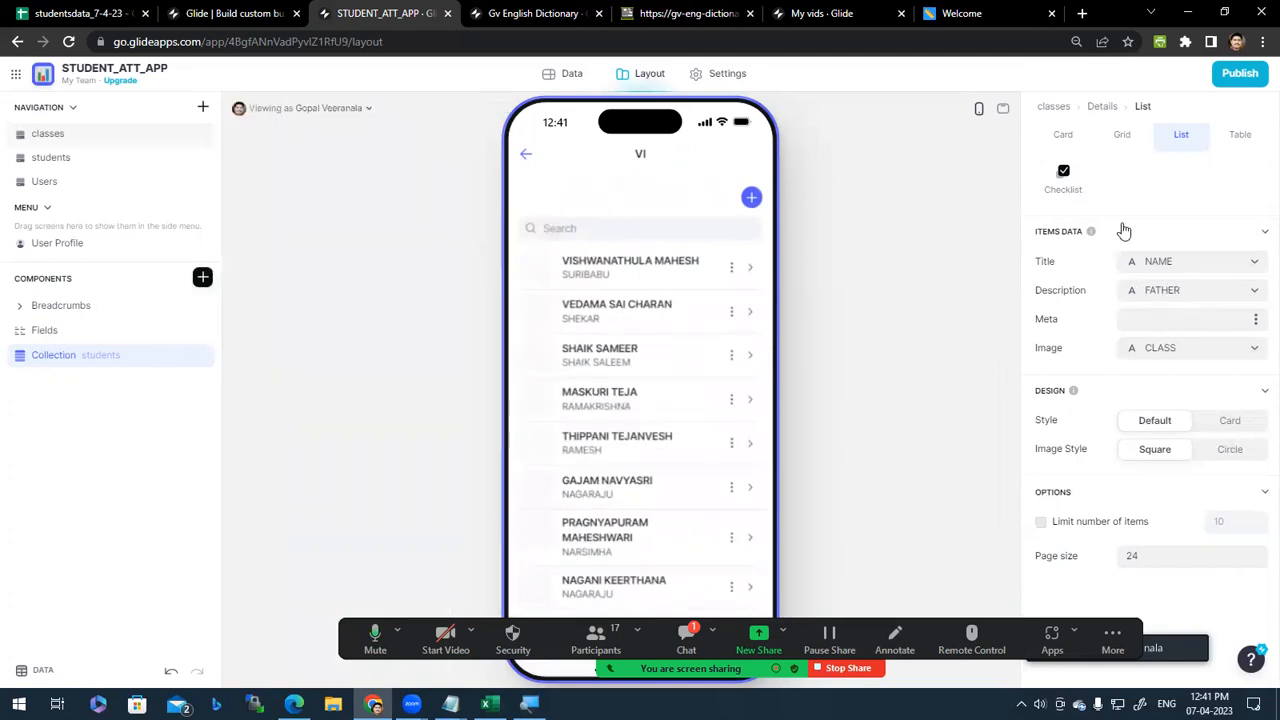
{"action": "left_click", "coordinate": [1200, 192]}
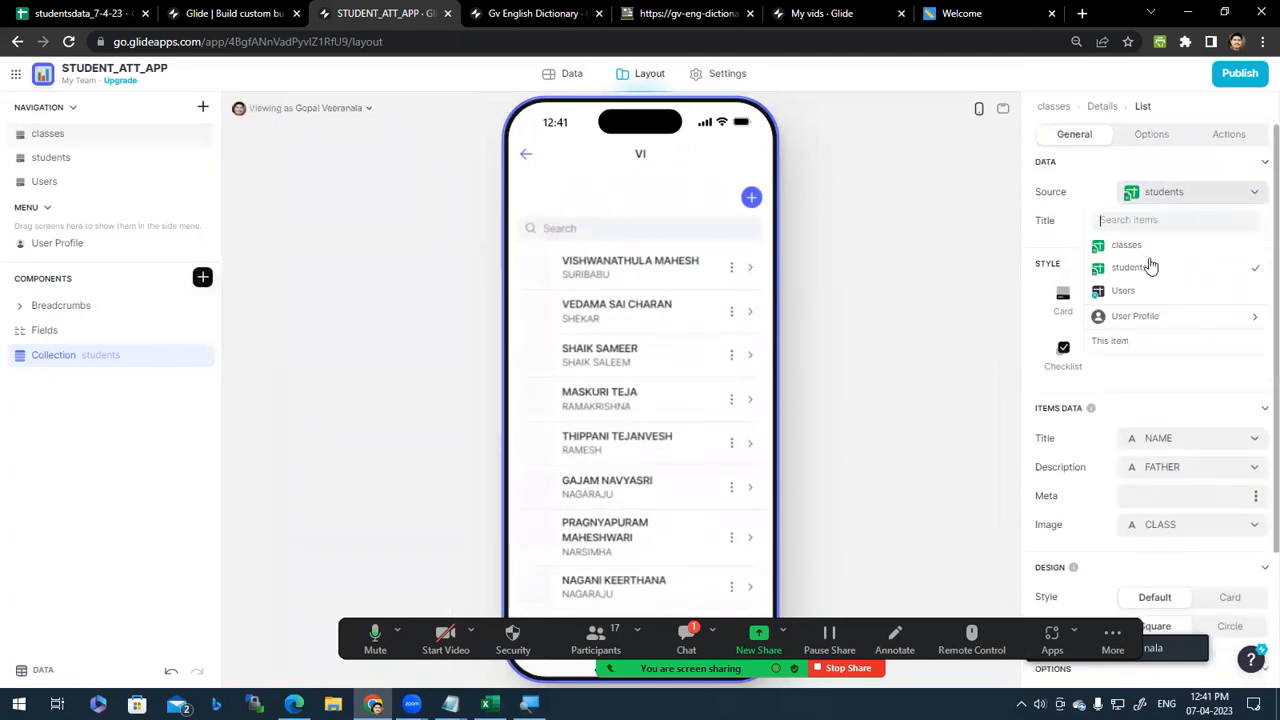
{"action": "left_click", "coordinate": [1172, 197]}
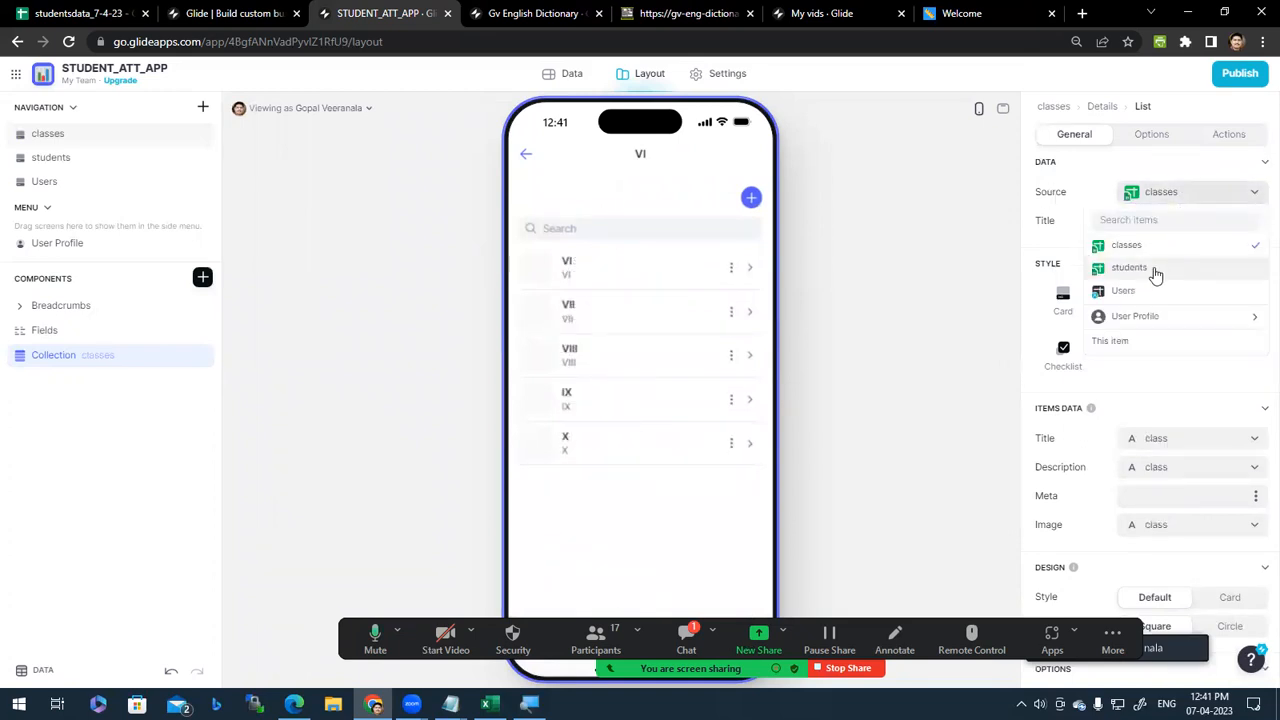
{"action": "left_click", "coordinate": [1150, 268]}
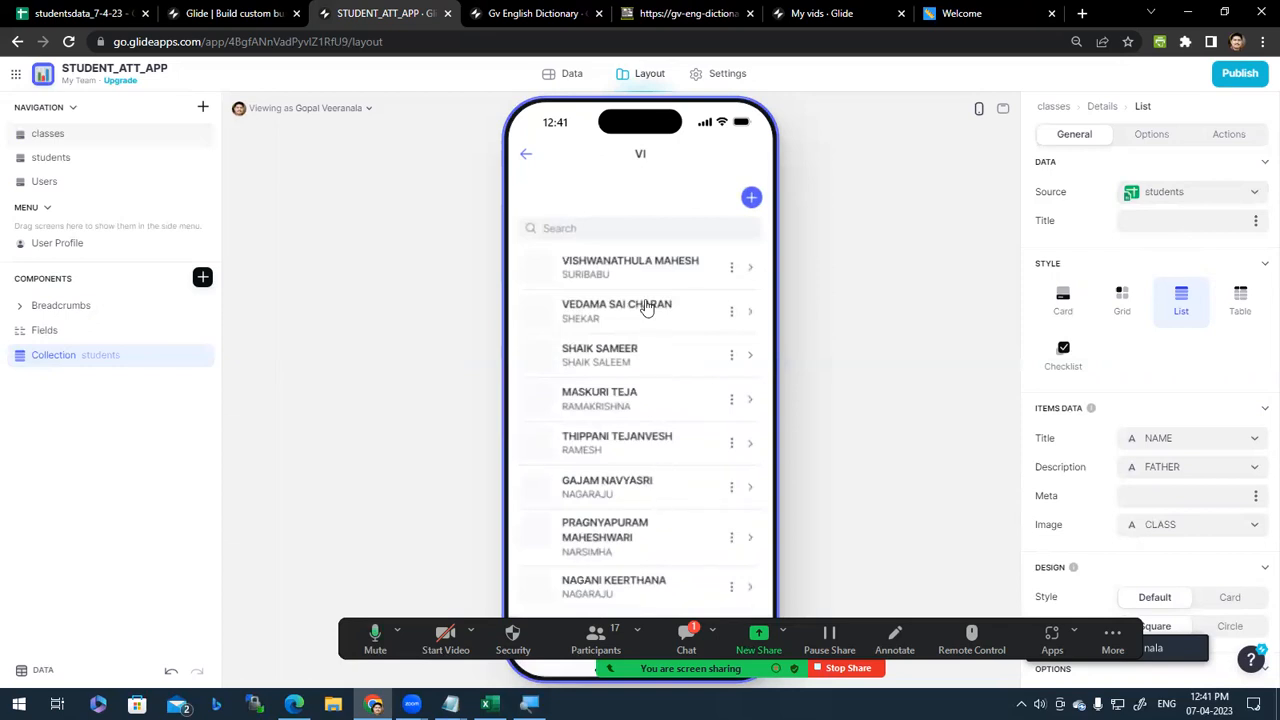
{"action": "scroll", "coordinate": [657, 459], "scroll_direction": "down", "scroll_amount": 4}
{"action": "scroll", "coordinate": [656, 490], "scroll_direction": "down", "scroll_amount": 4}
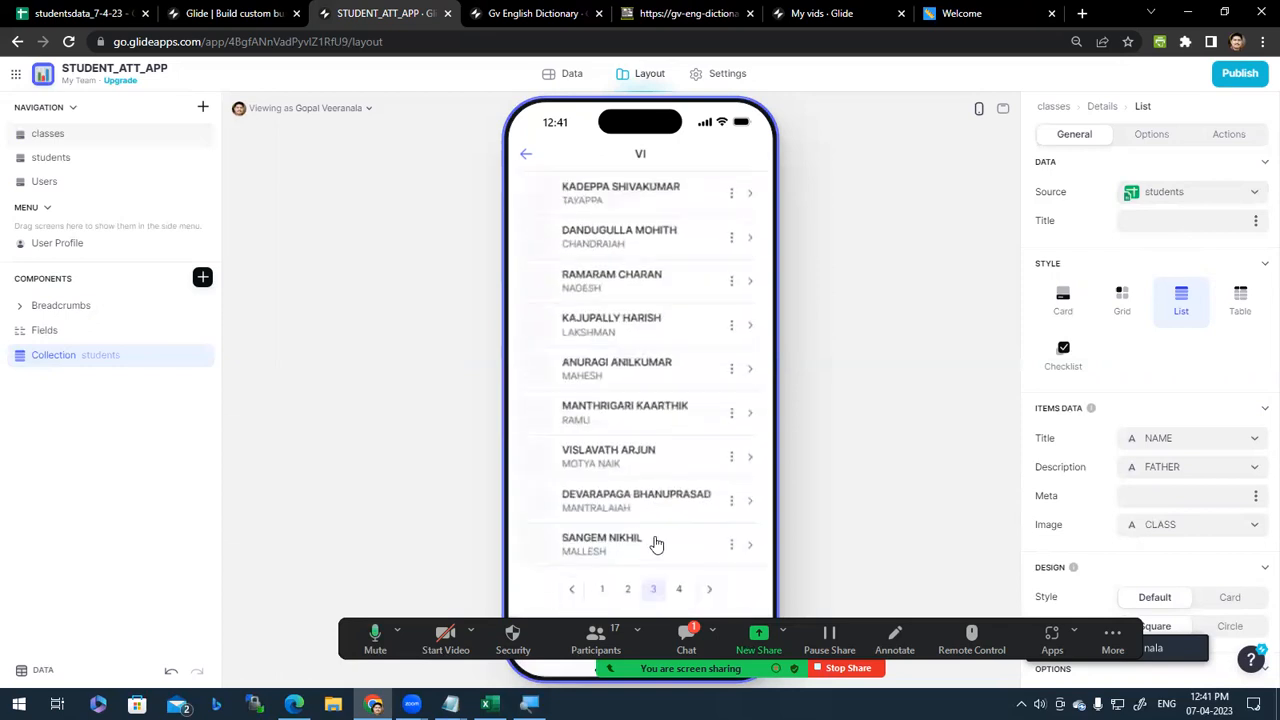
{"action": "scroll", "coordinate": [668, 303], "scroll_direction": "up", "scroll_amount": 5}
{"action": "scroll", "coordinate": [668, 303], "scroll_direction": "up", "scroll_amount": 2}
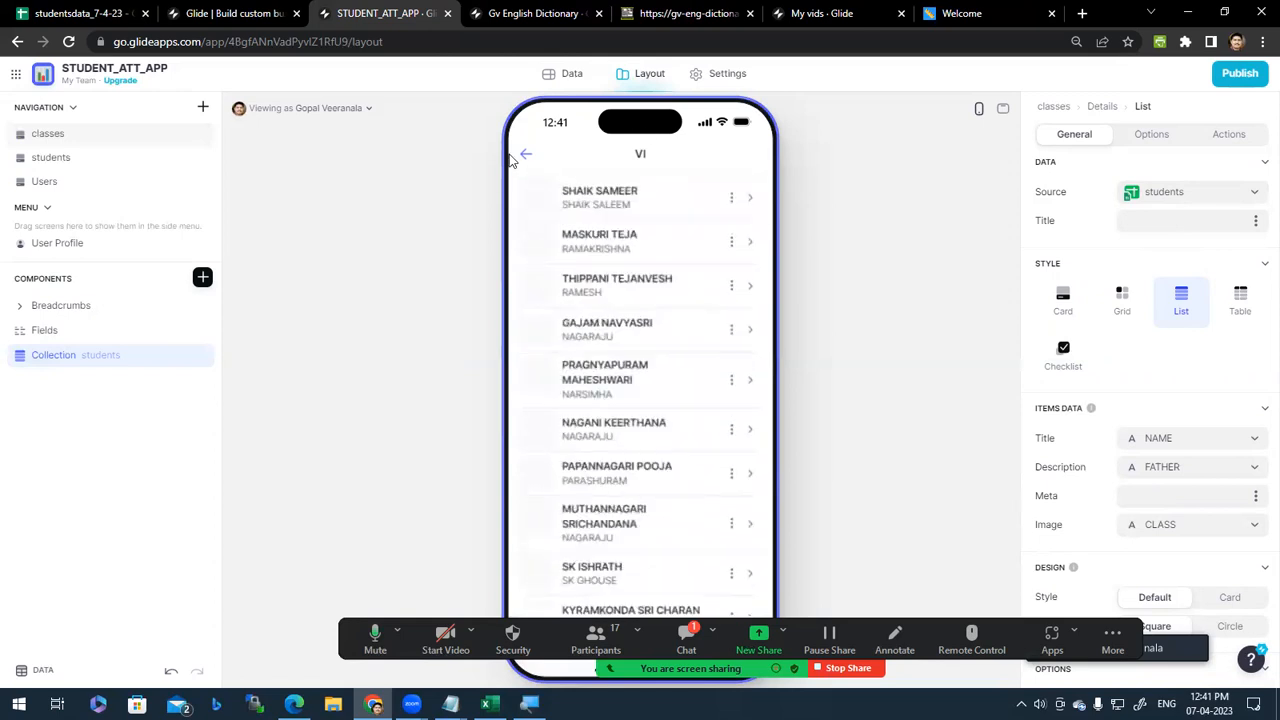
{"action": "scroll", "coordinate": [592, 300], "scroll_direction": "up", "scroll_amount": 2}
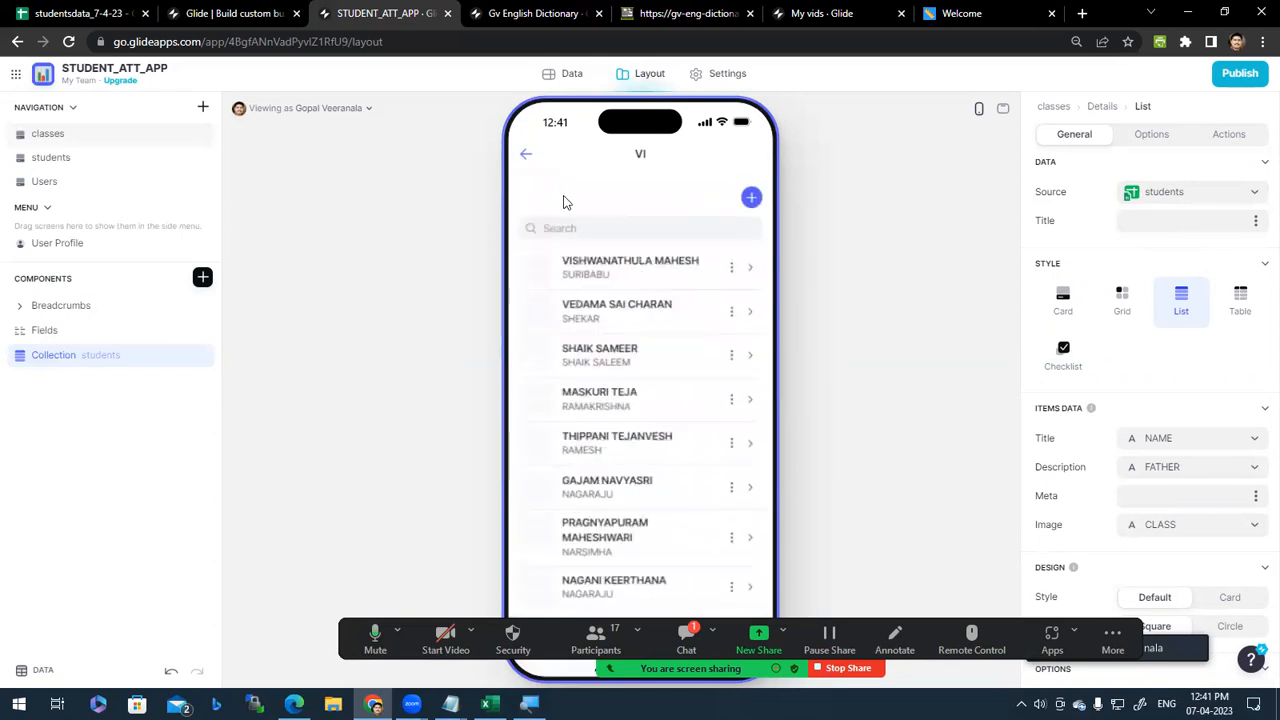
{"action": "left_click", "coordinate": [527, 158]}
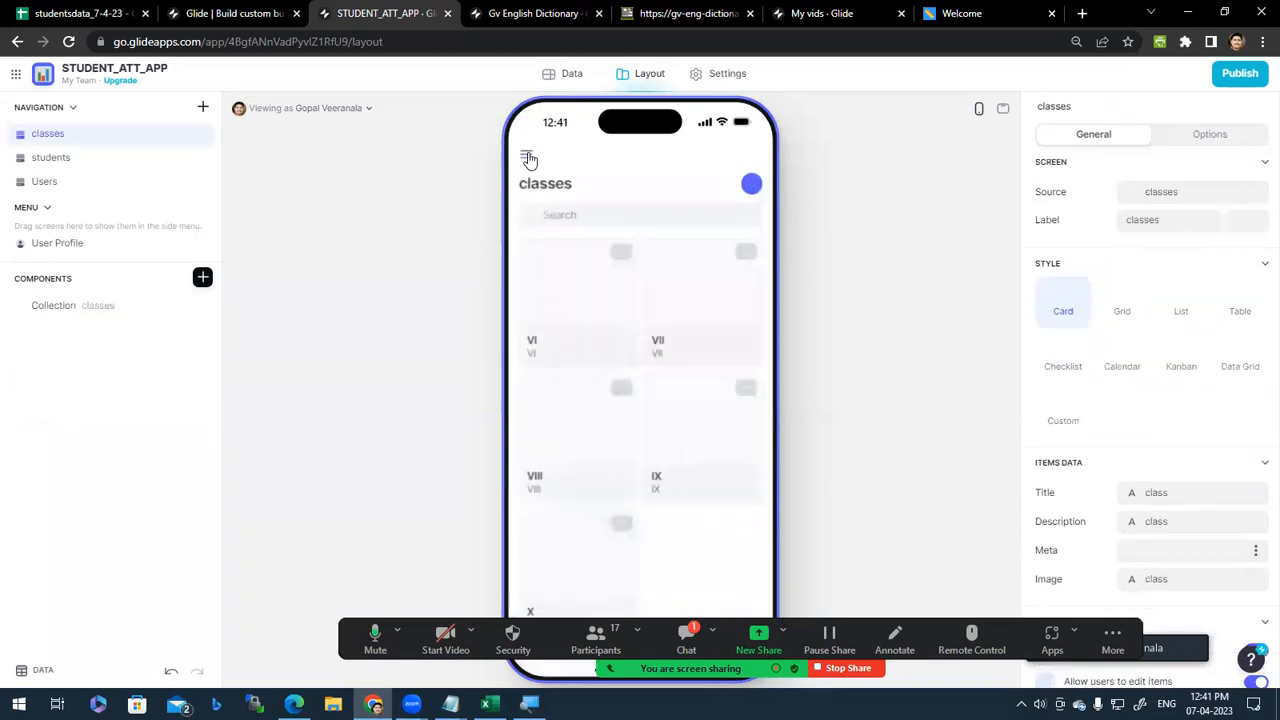
{"action": "left_click", "coordinate": [693, 432]}
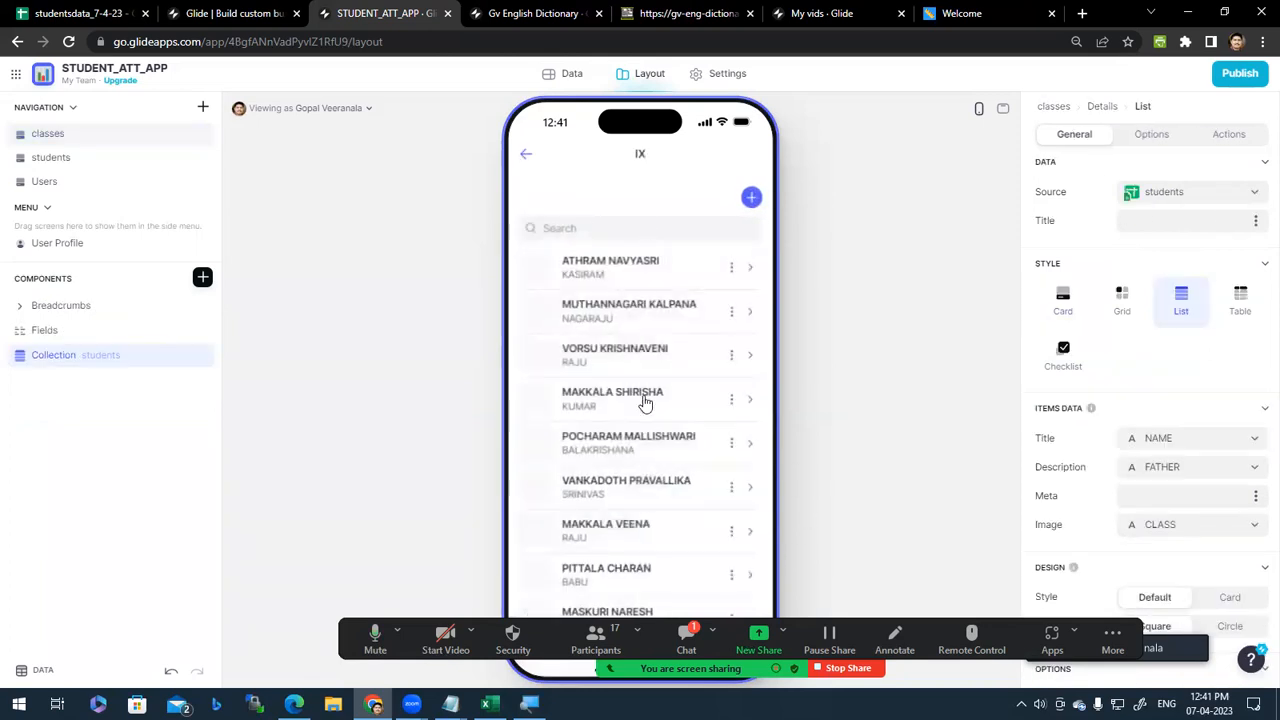
{"action": "scroll", "coordinate": [650, 470], "scroll_direction": "down", "scroll_amount": 1}
{"action": "scroll", "coordinate": [650, 480], "scroll_direction": "down", "scroll_amount": 5}
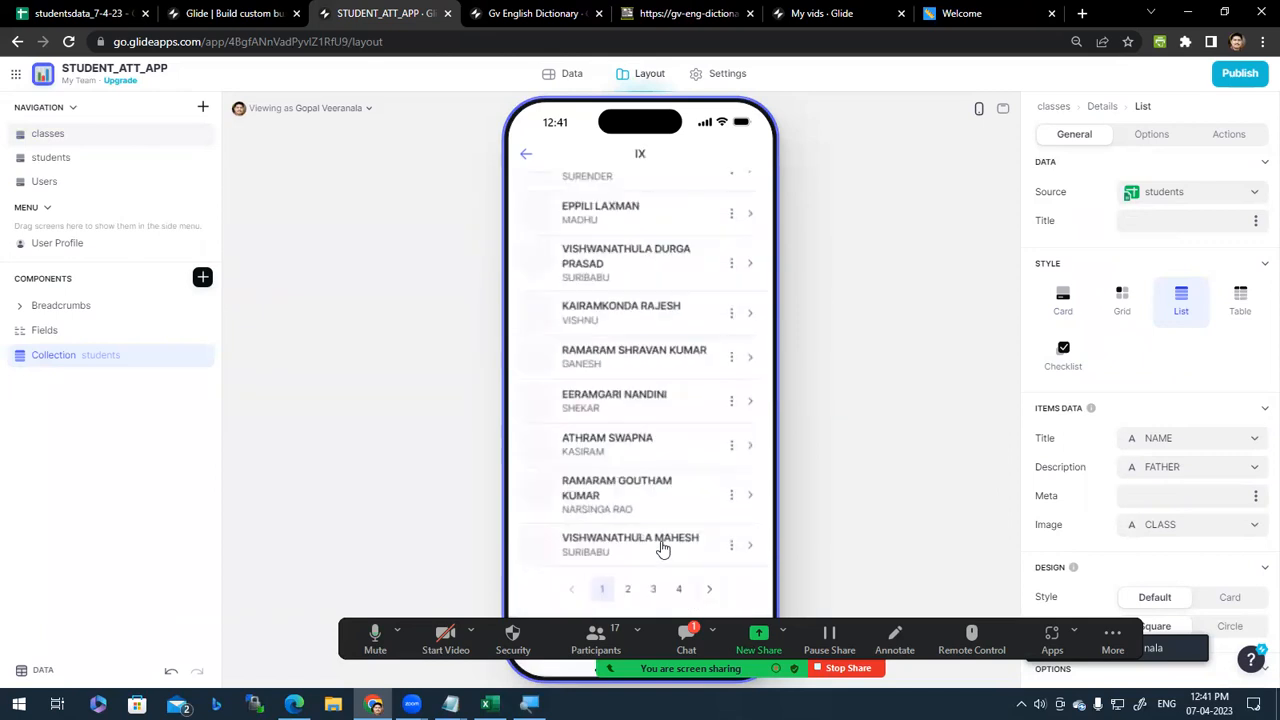
{"action": "scroll", "coordinate": [655, 546], "scroll_direction": "up", "scroll_amount": 6}
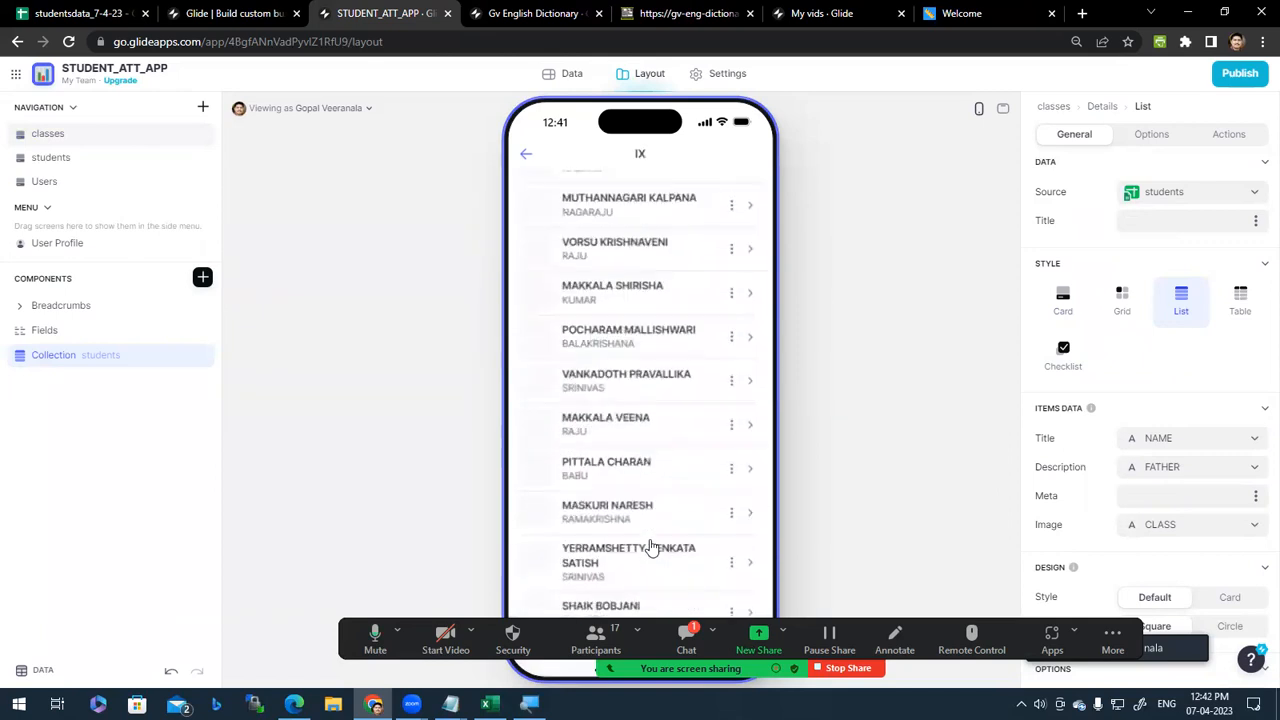
{"action": "left_click", "coordinate": [525, 158]}
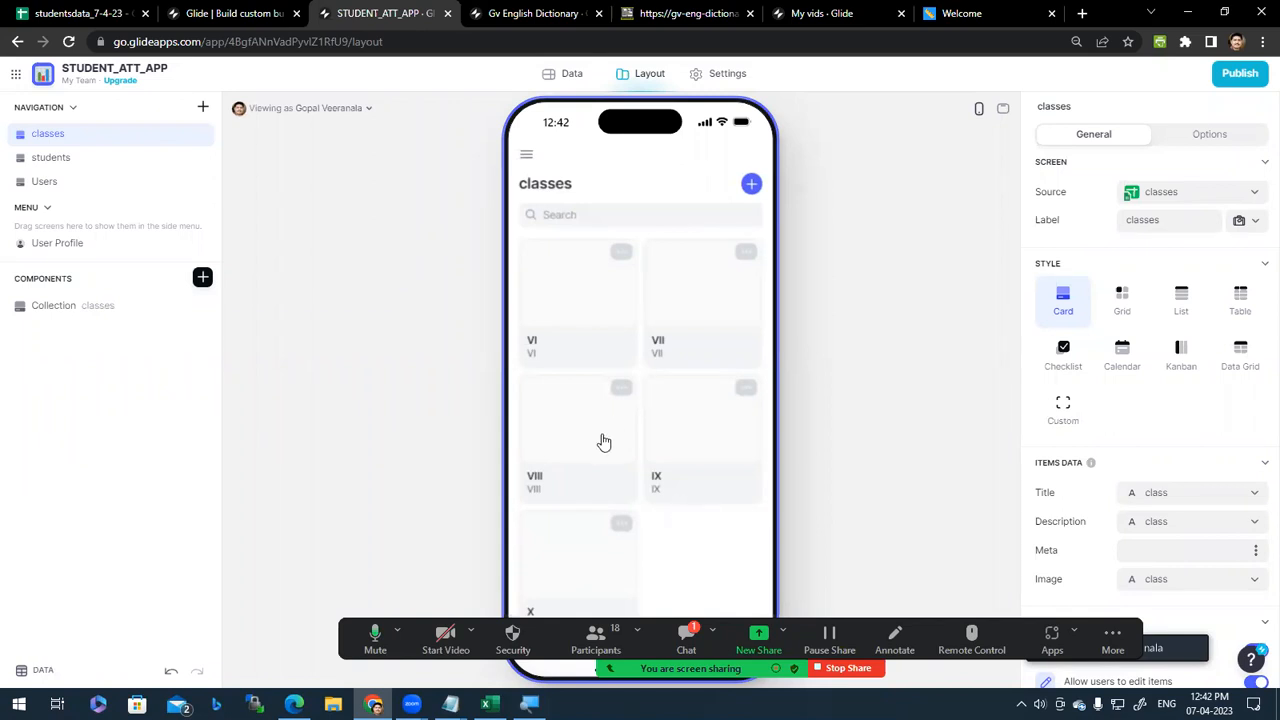
{"action": "left_click", "coordinate": [588, 295]}
{"action": "scroll", "coordinate": [655, 450], "scroll_direction": "down", "scroll_amount": 10}
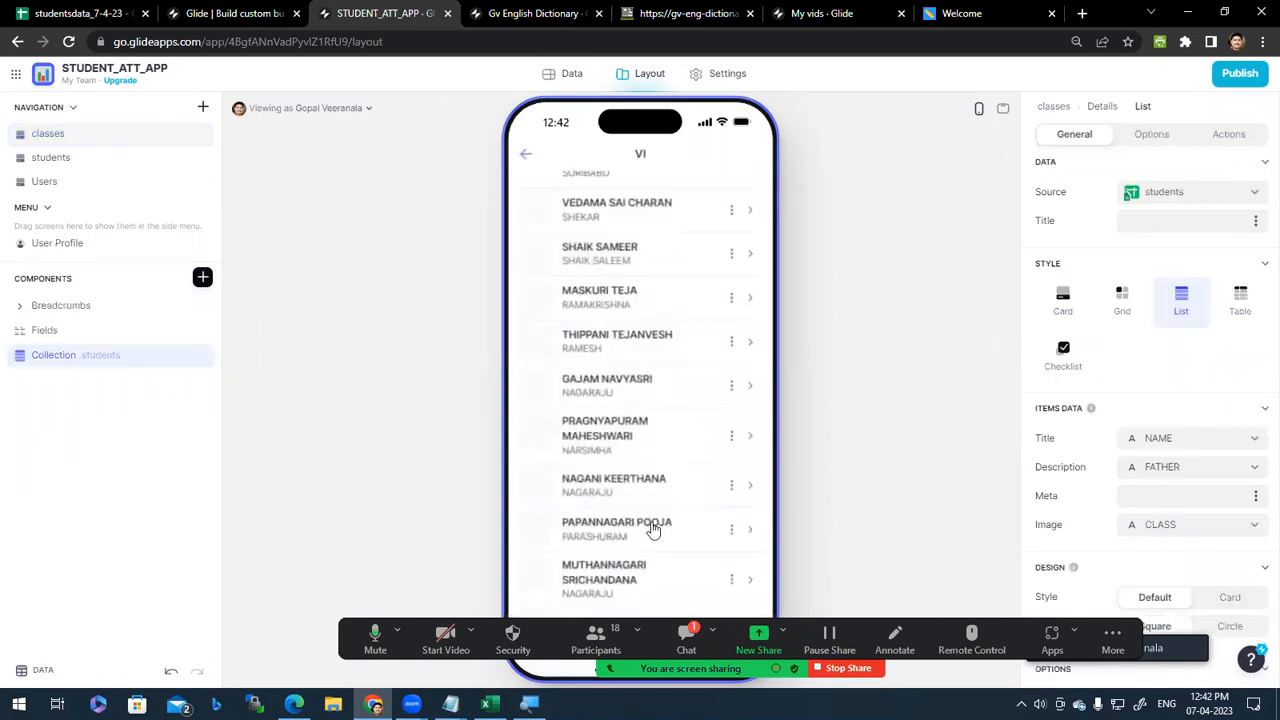
{"action": "scroll", "coordinate": [650, 543], "scroll_direction": "up", "scroll_amount": 10}
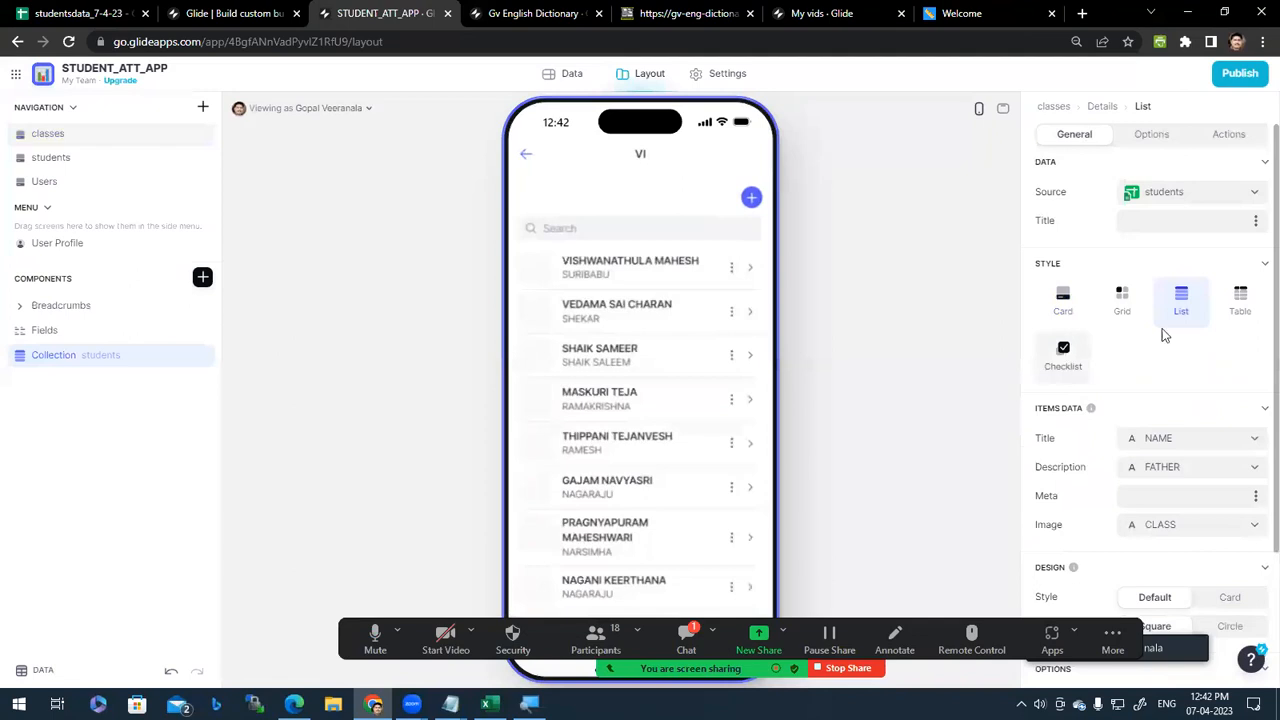
Step: Try the Card, Grid and Table styles, then keep Checklist with the title column unchanged
{"action": "left_click", "coordinate": [1066, 303]}
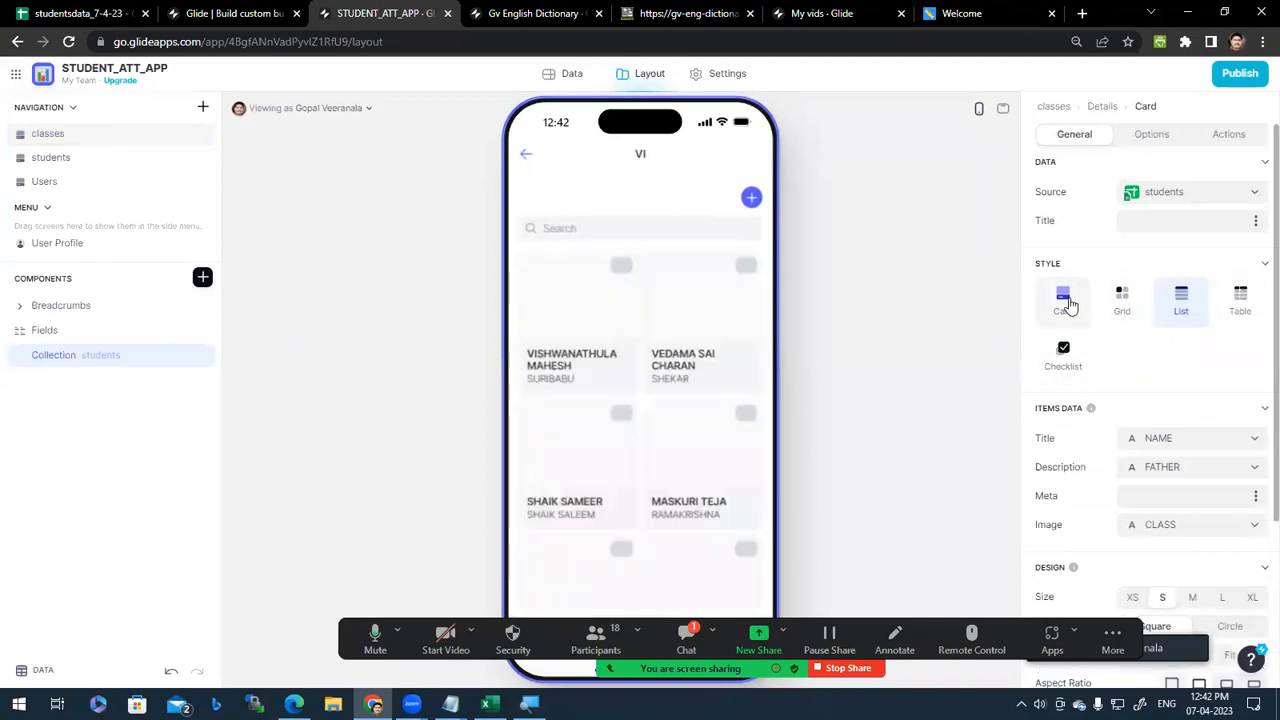
{"action": "left_click", "coordinate": [1125, 318]}
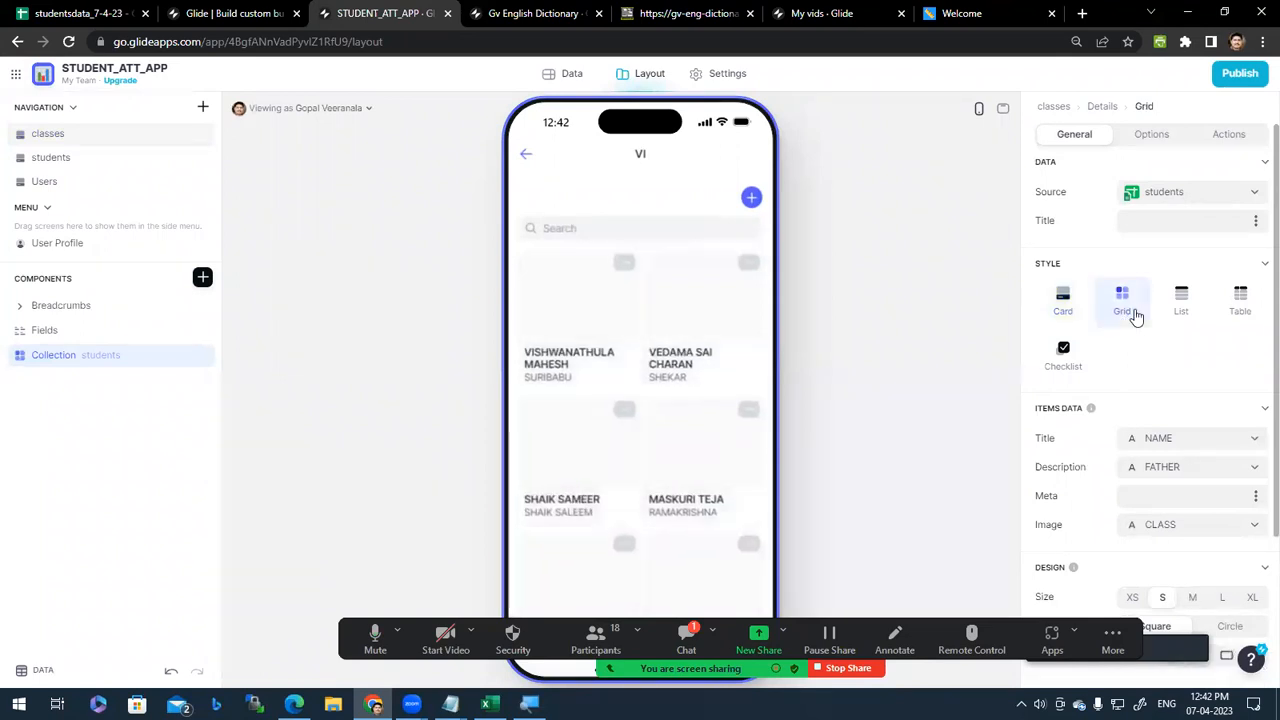
{"action": "left_click", "coordinate": [1238, 304]}
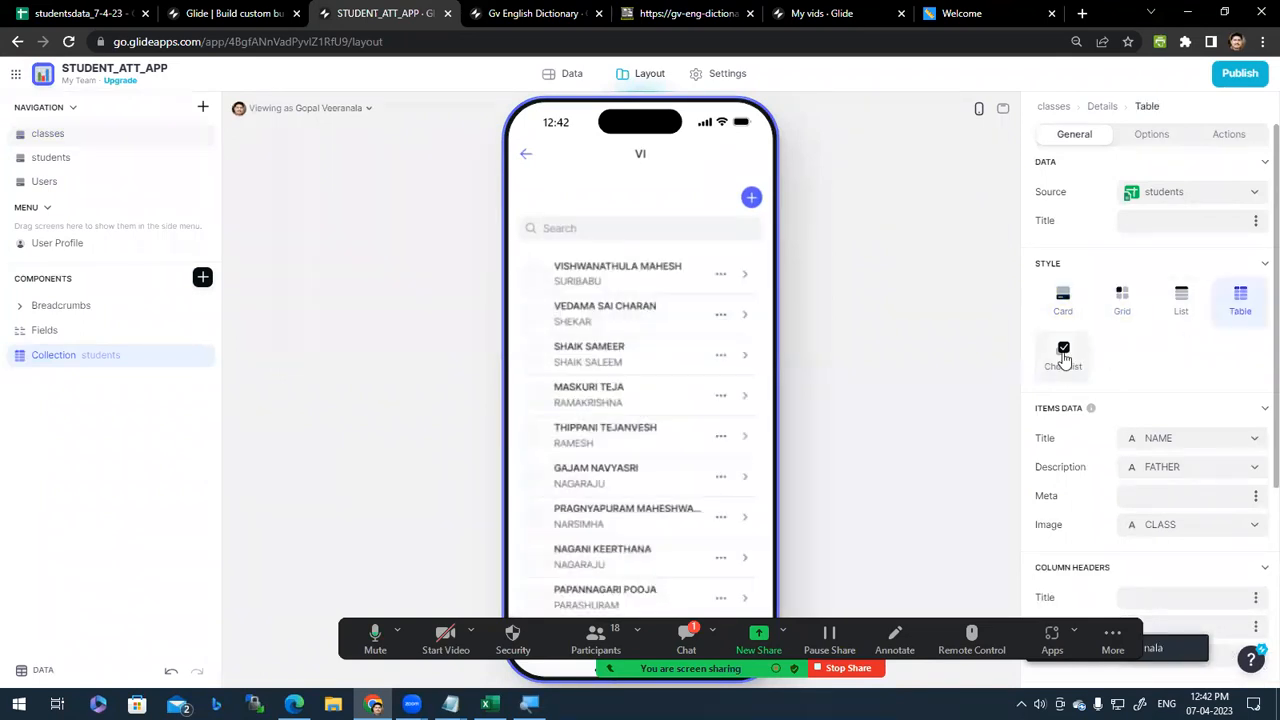
{"action": "left_click", "coordinate": [1064, 355]}
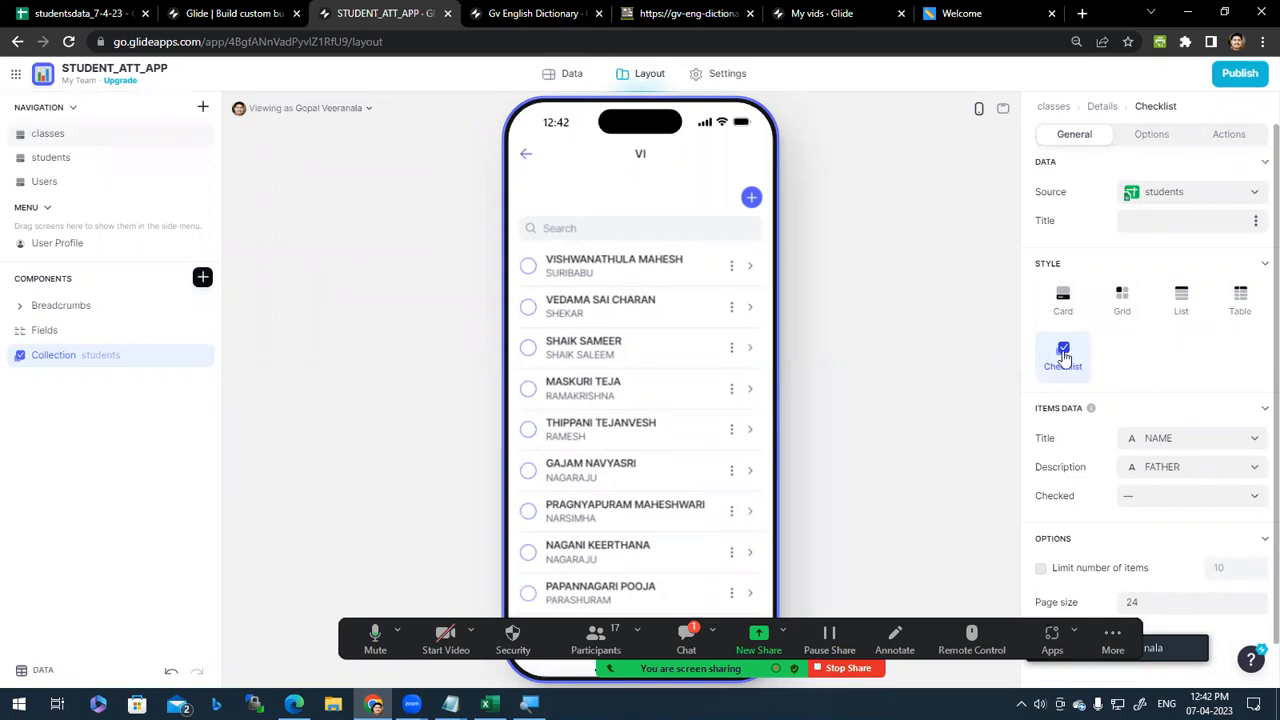
{"action": "scroll", "coordinate": [1150, 446], "scroll_direction": "down", "scroll_amount": 1}
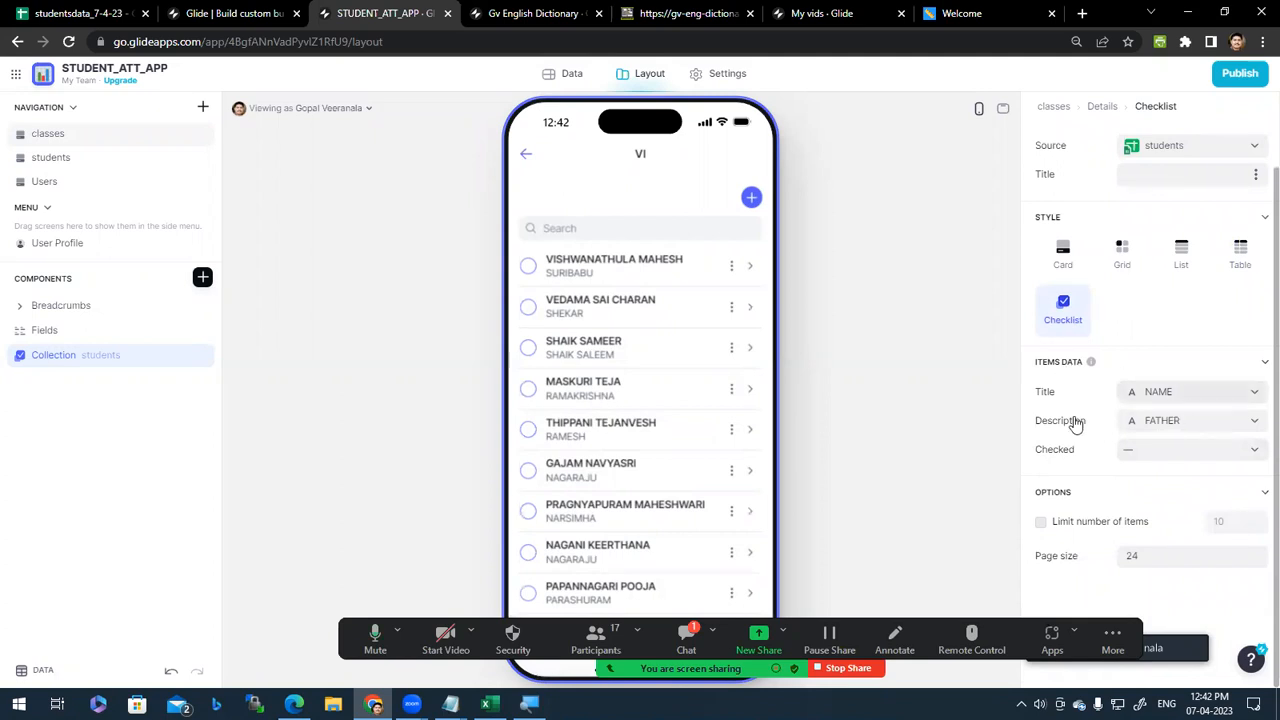
{"action": "left_click", "coordinate": [1181, 395]}
{"action": "left_click", "coordinate": [1181, 395]}
Step: Try admission number and then CLASS as the checklist's item description
{"action": "left_click", "coordinate": [1168, 424]}
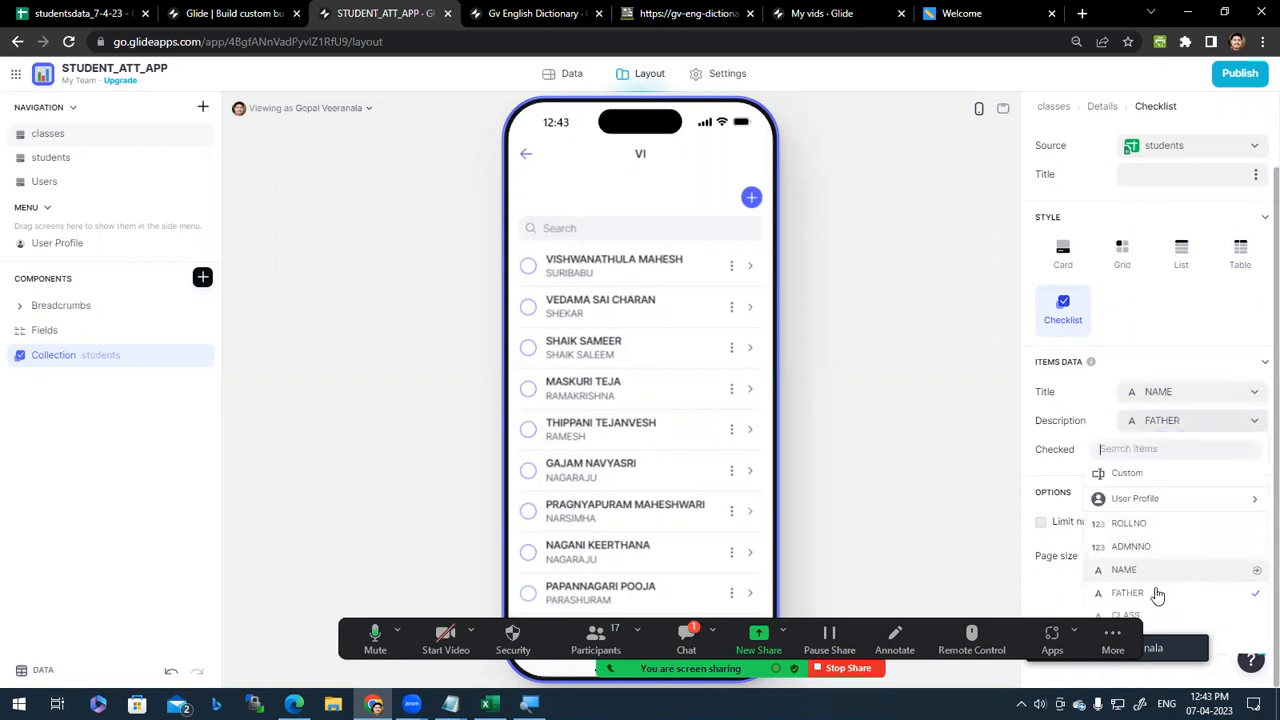
{"action": "left_click", "coordinate": [1023, 477]}
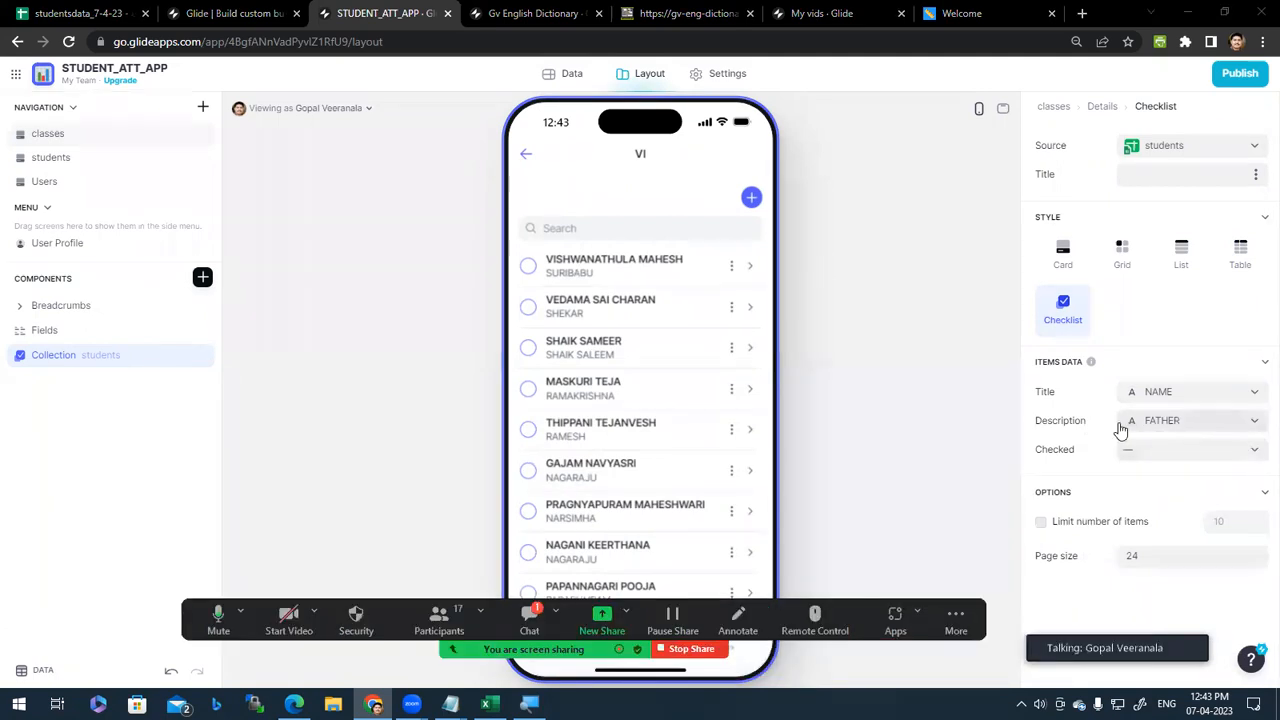
{"action": "left_click", "coordinate": [1206, 424]}
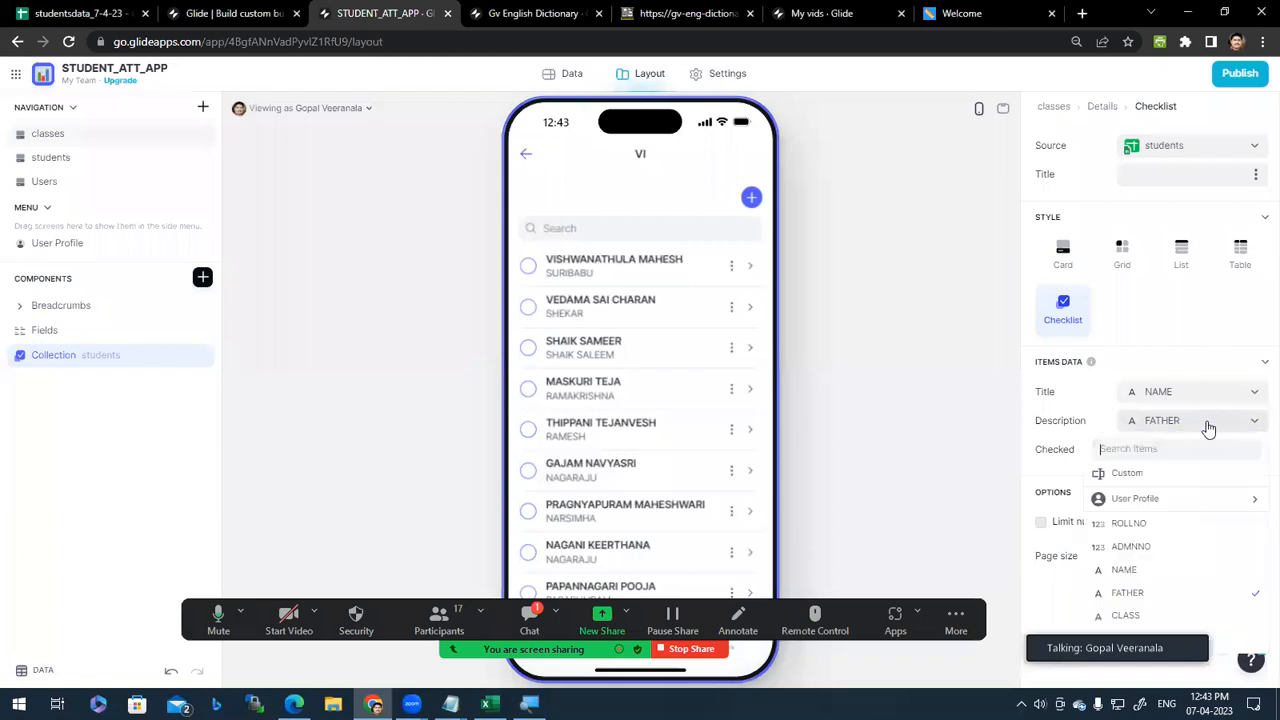
{"action": "left_click", "coordinate": [1140, 550]}
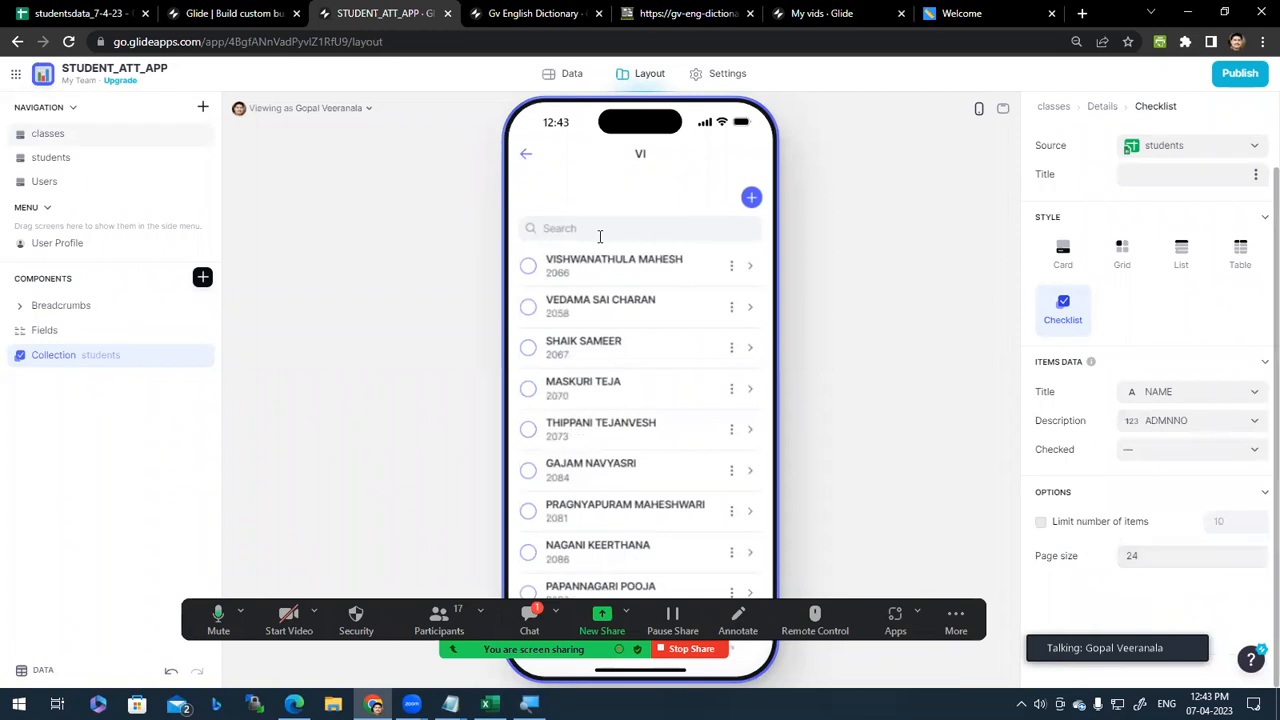
{"action": "left_click", "coordinate": [1205, 424]}
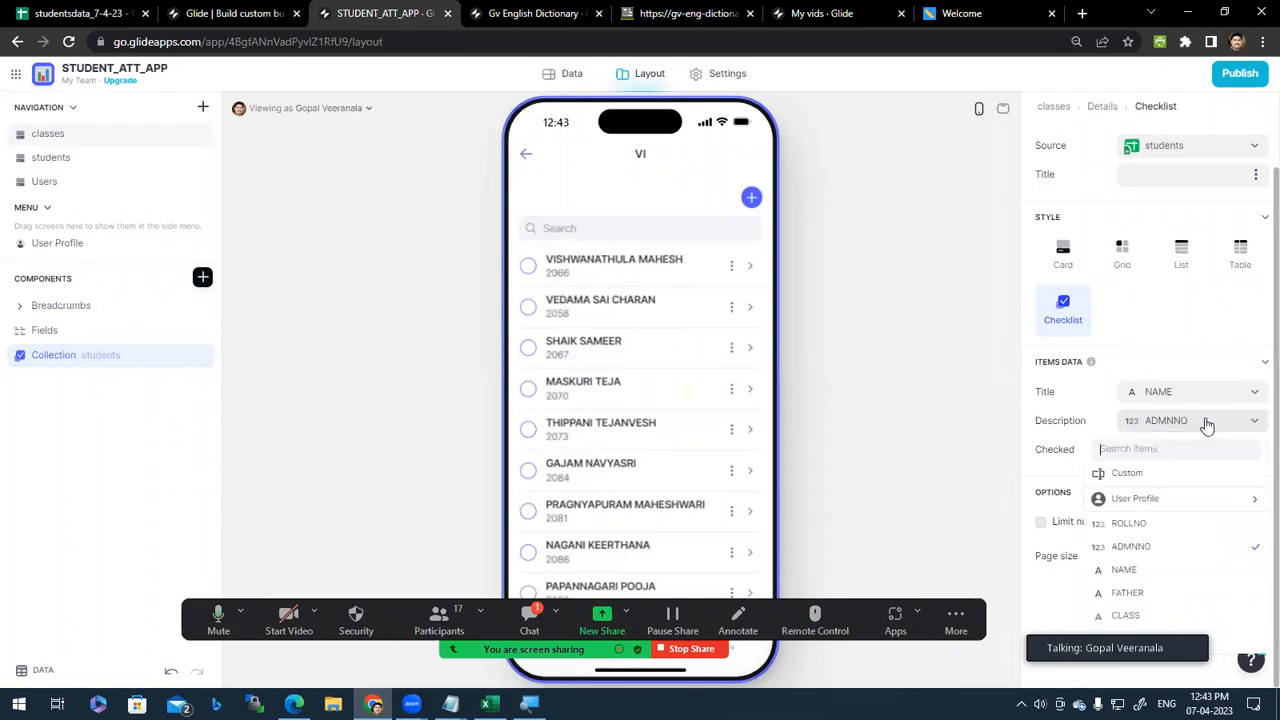
{"action": "left_click", "coordinate": [1128, 615]}
{"action": "scroll", "coordinate": [631, 443], "scroll_direction": "down", "scroll_amount": 5}
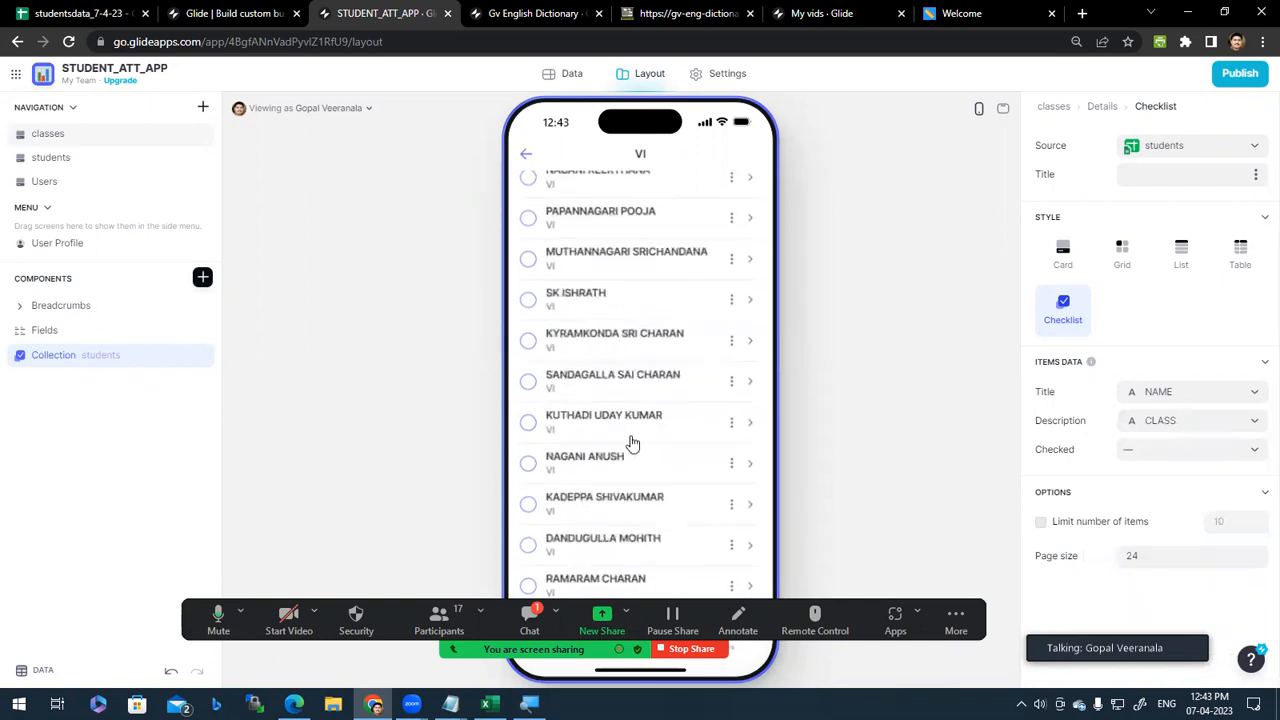
{"action": "scroll", "coordinate": [617, 443], "scroll_direction": "up", "scroll_amount": 5}
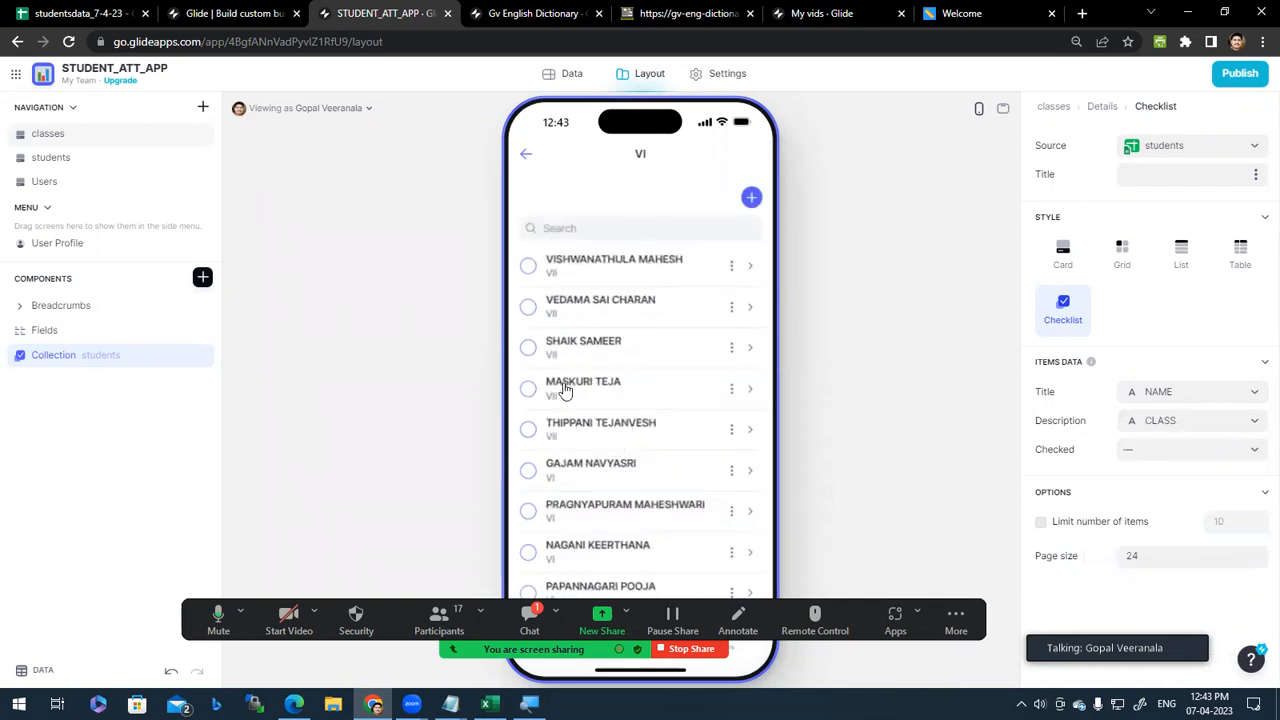
{"action": "scroll", "coordinate": [569, 450], "scroll_direction": "down", "scroll_amount": 5}
{"action": "scroll", "coordinate": [584, 462], "scroll_direction": "up", "scroll_amount": 4}
{"action": "scroll", "coordinate": [584, 462], "scroll_direction": "up", "scroll_amount": 2}
Step: Switch the description to ROLLNO, then FATHER, leaving the item limit off
{"action": "left_click", "coordinate": [1155, 421]}
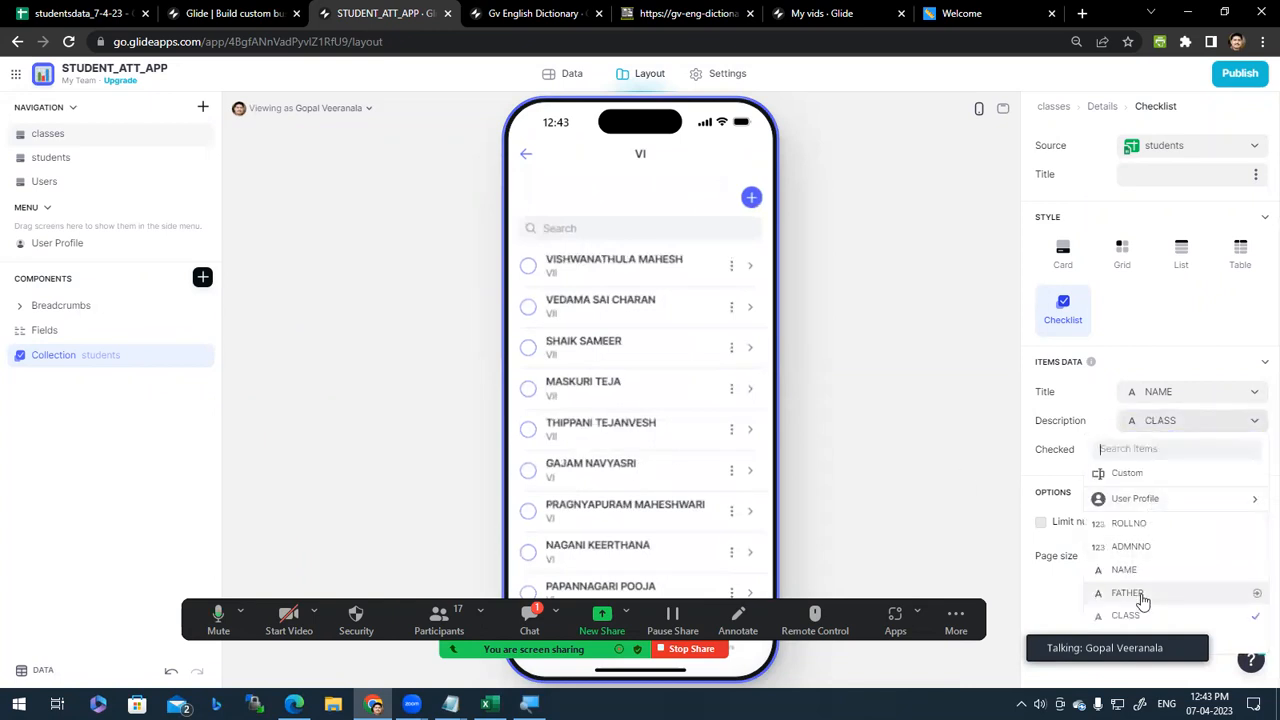
{"action": "left_click", "coordinate": [1141, 537]}
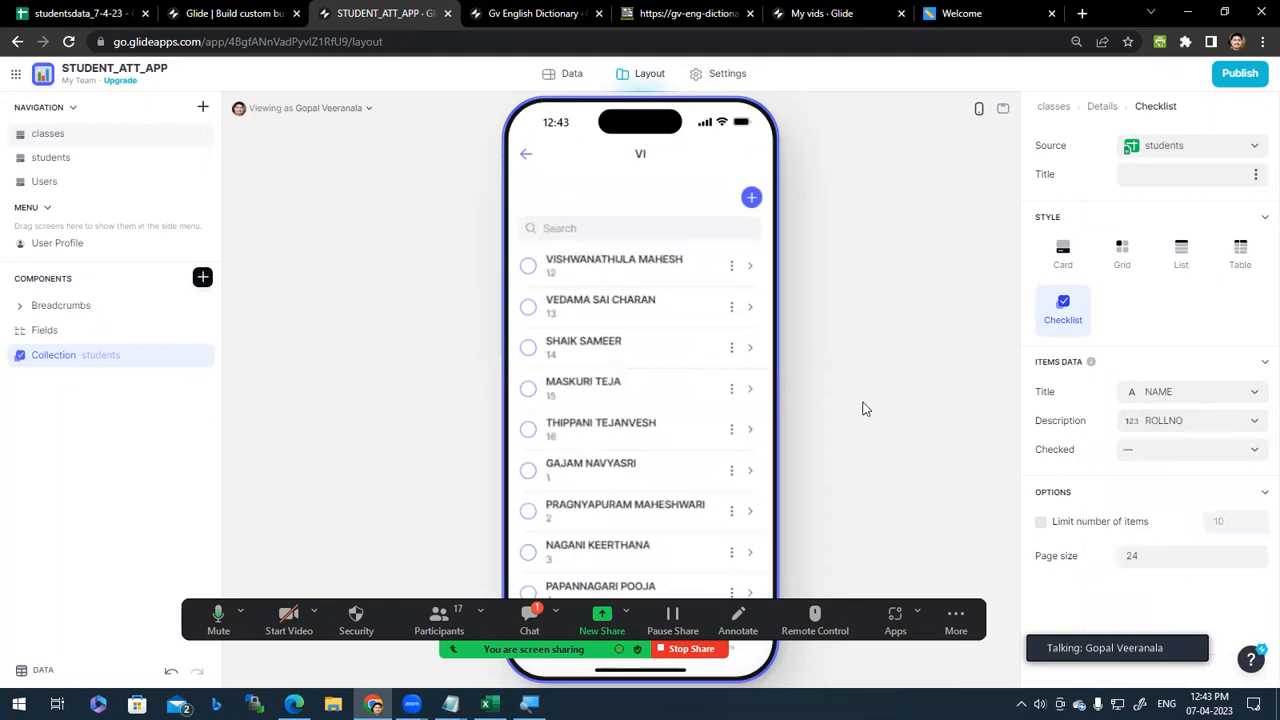
{"action": "left_click", "coordinate": [1160, 430]}
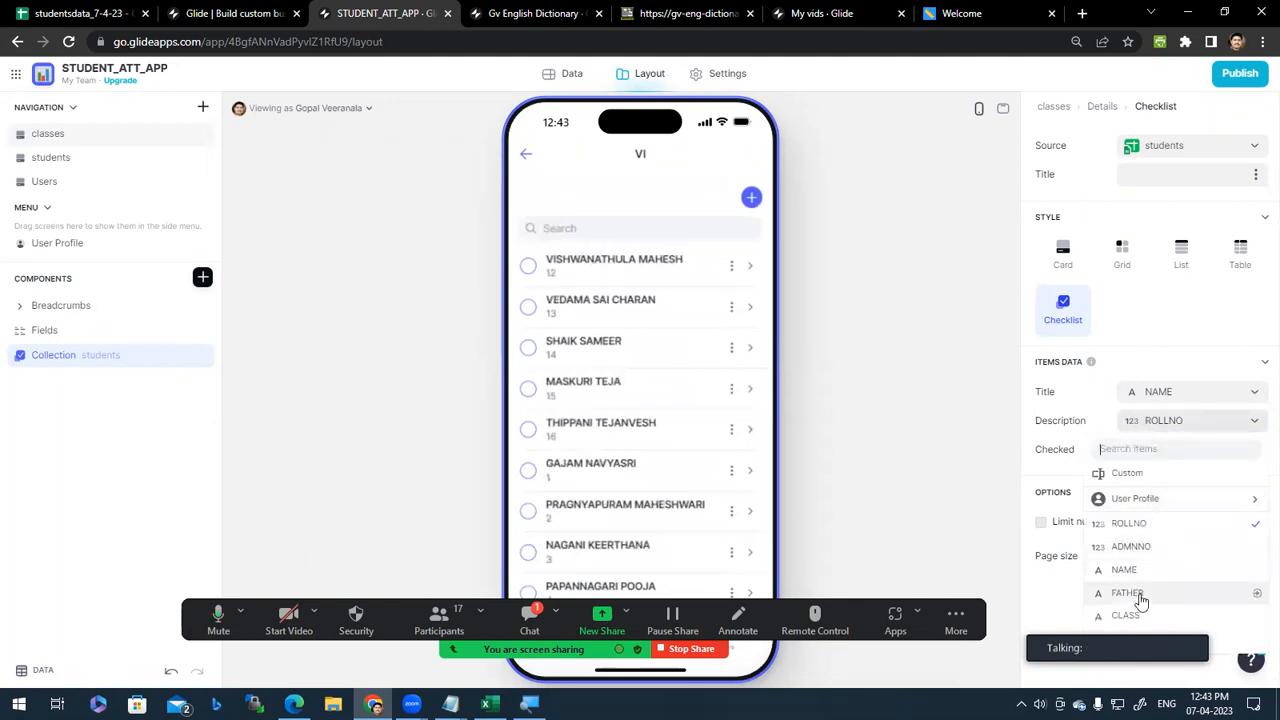
{"action": "left_click", "coordinate": [1150, 595]}
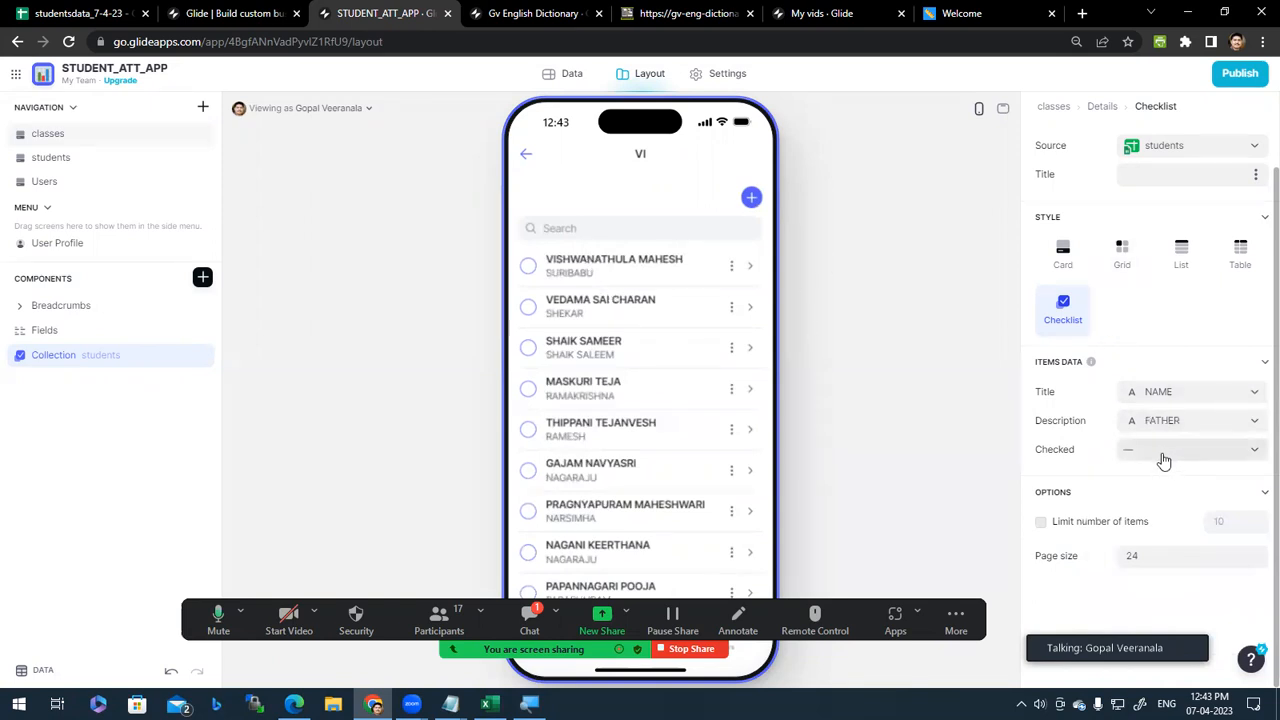
{"action": "left_click", "coordinate": [1042, 528]}
{"action": "left_click", "coordinate": [1041, 524]}
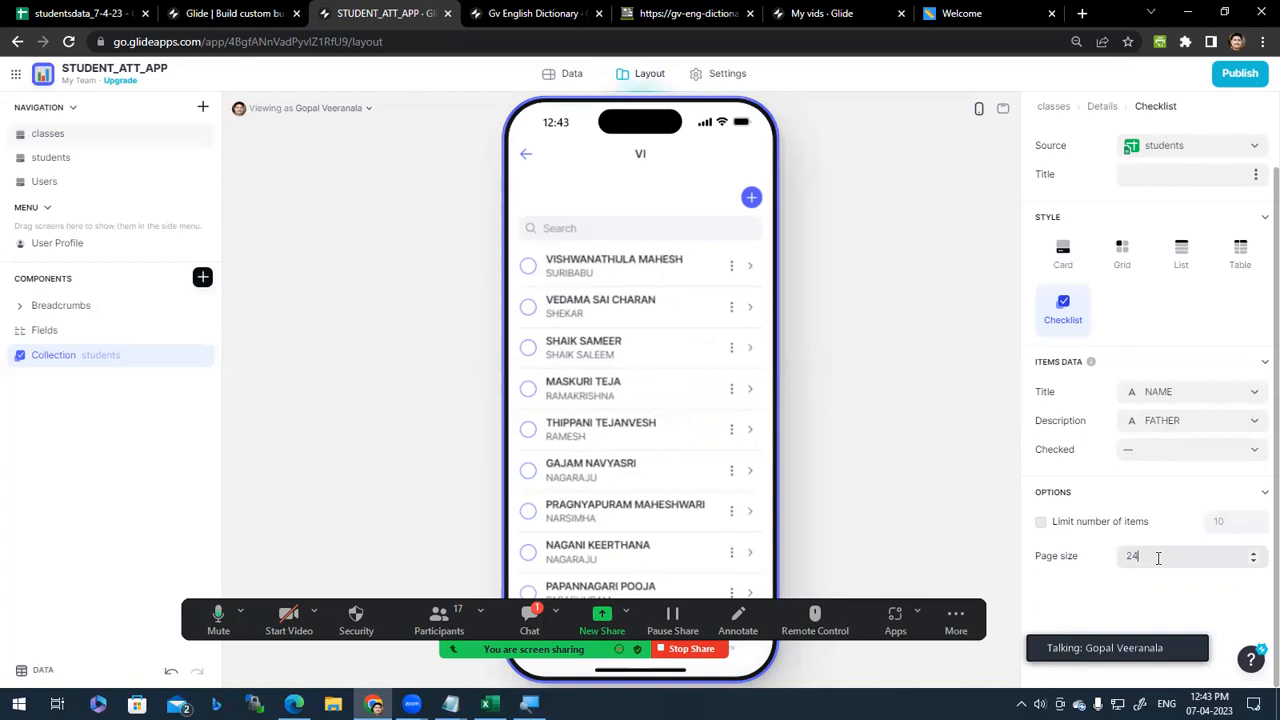
Step: Return the checklist preview to page 1 of its four pages, with page size 24
{"action": "scroll", "coordinate": [651, 291], "scroll_direction": "down", "scroll_amount": 7}
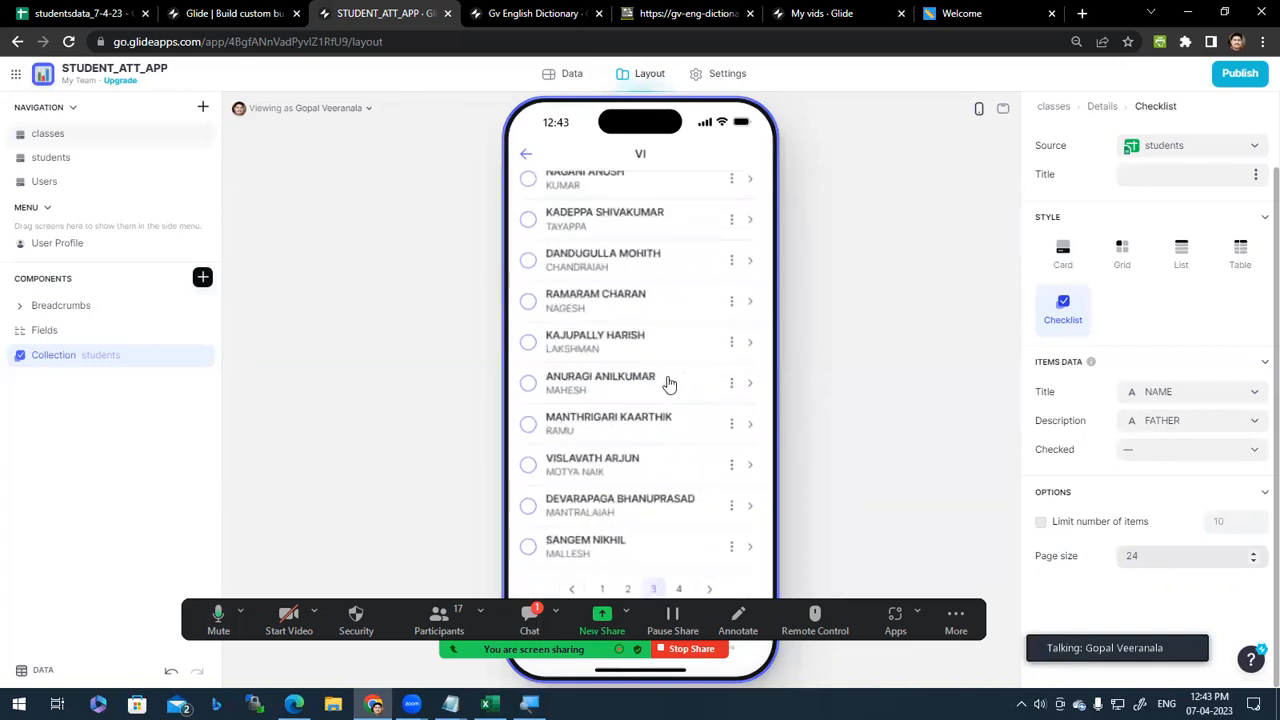
{"action": "left_click", "coordinate": [608, 591]}
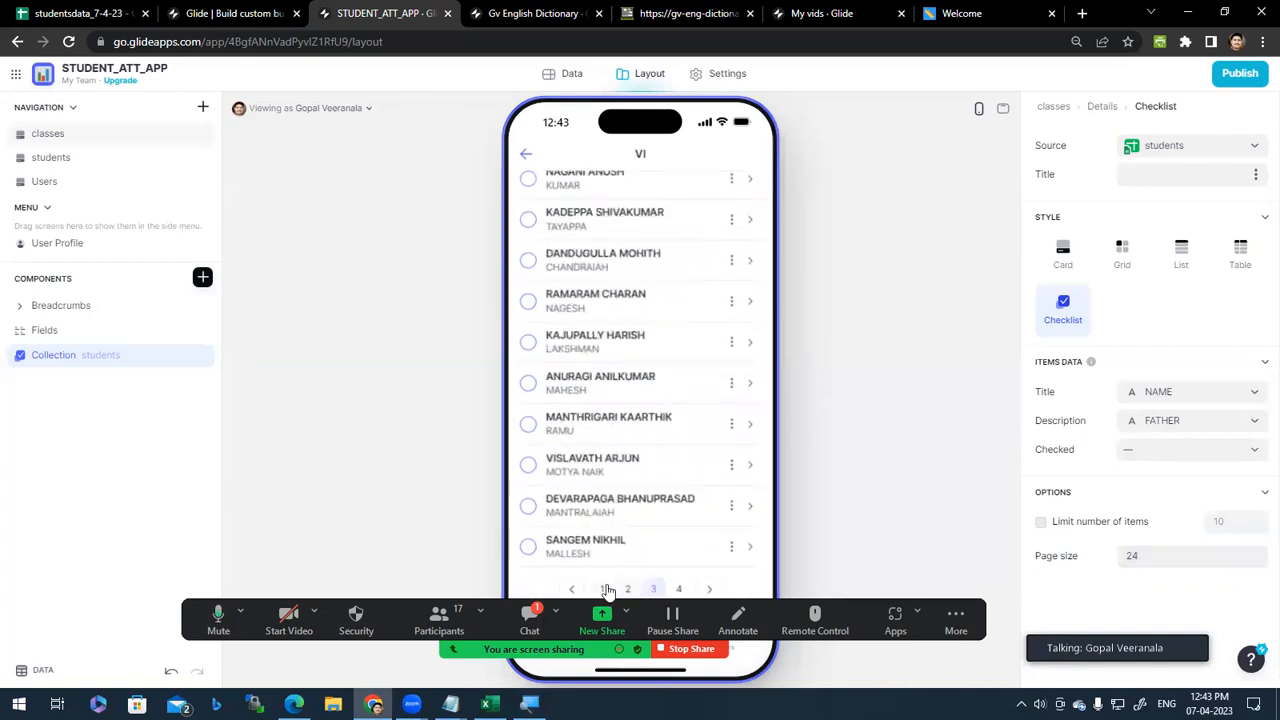
{"action": "scroll", "coordinate": [672, 455], "scroll_direction": "up", "scroll_amount": 5}
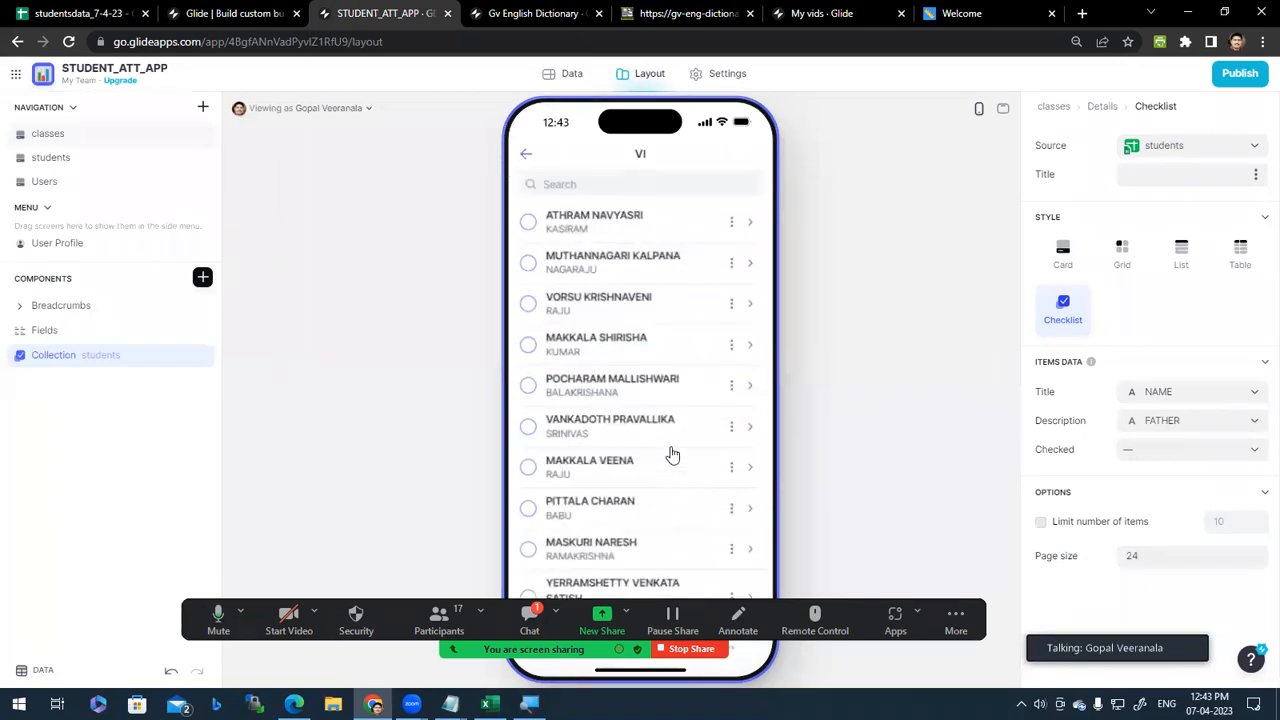
{"action": "scroll", "coordinate": [672, 455], "scroll_direction": "up", "scroll_amount": 1}
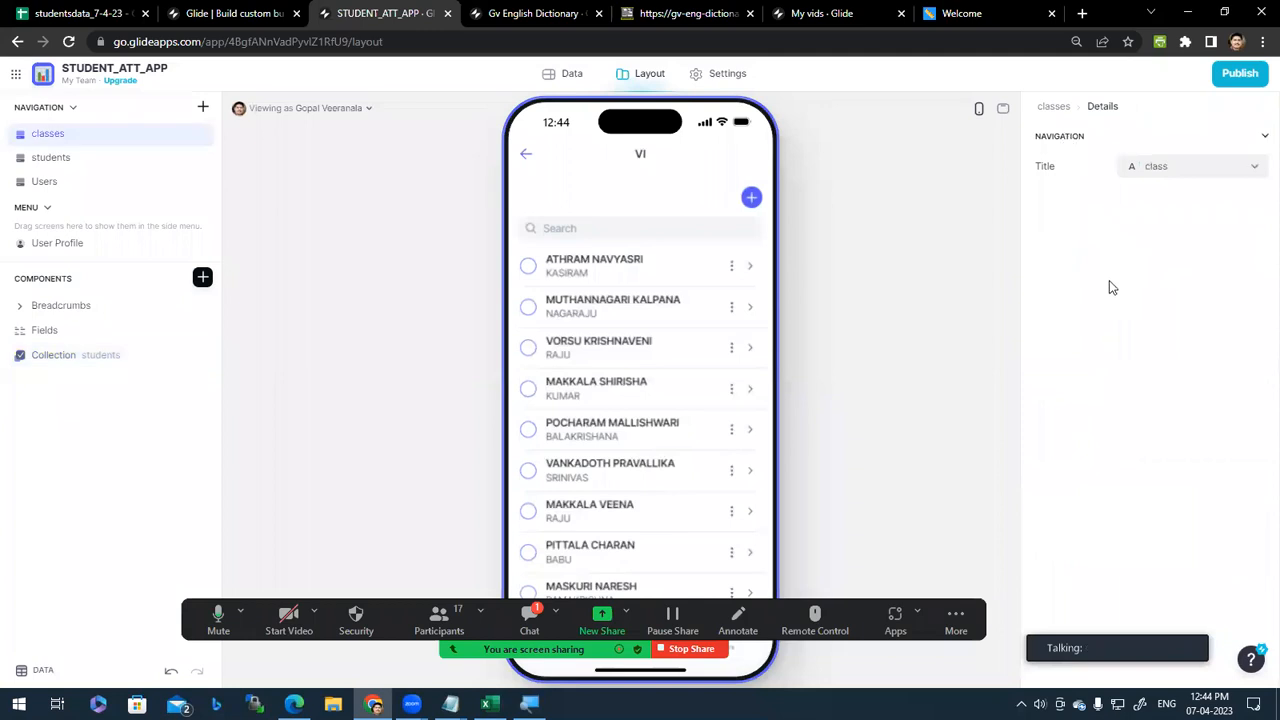
Step: Select the Collection component and show its visibility, filter and search options
{"action": "left_click", "coordinate": [94, 357]}
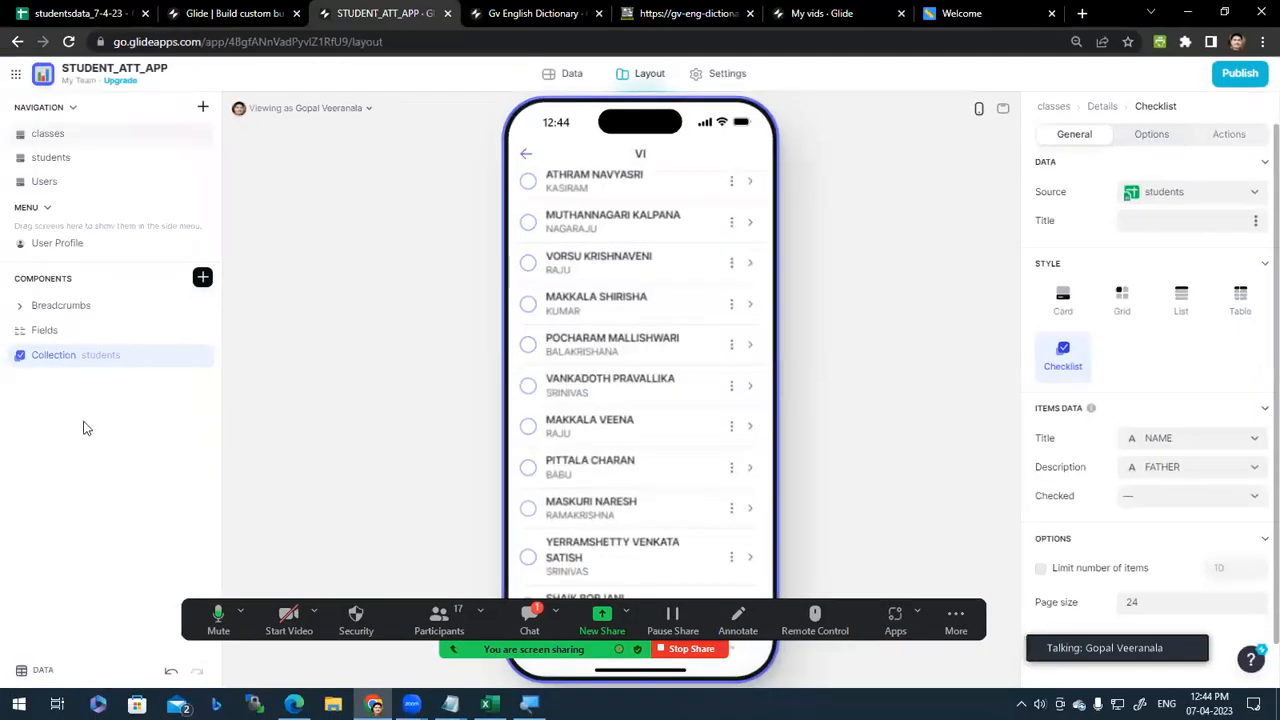
{"action": "left_click", "coordinate": [51, 356]}
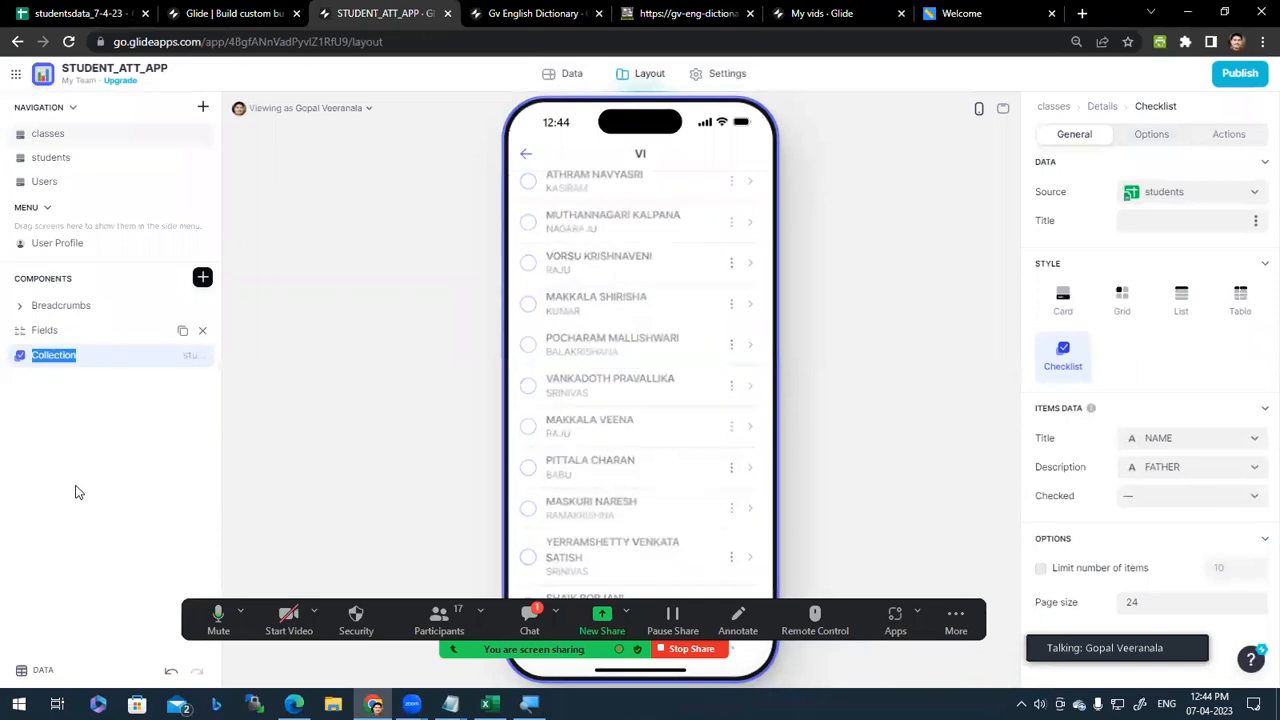
{"action": "left_click", "coordinate": [20, 358]}
{"action": "left_click", "coordinate": [44, 358]}
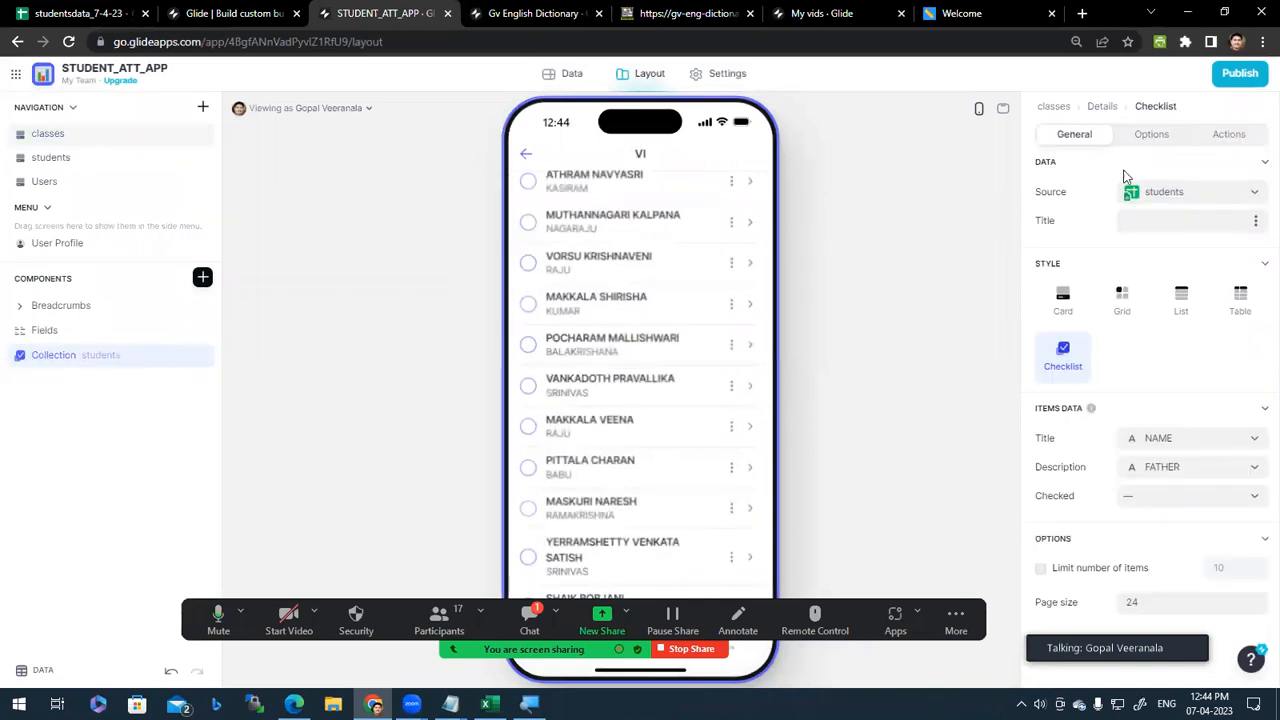
{"action": "left_click", "coordinate": [1151, 134]}
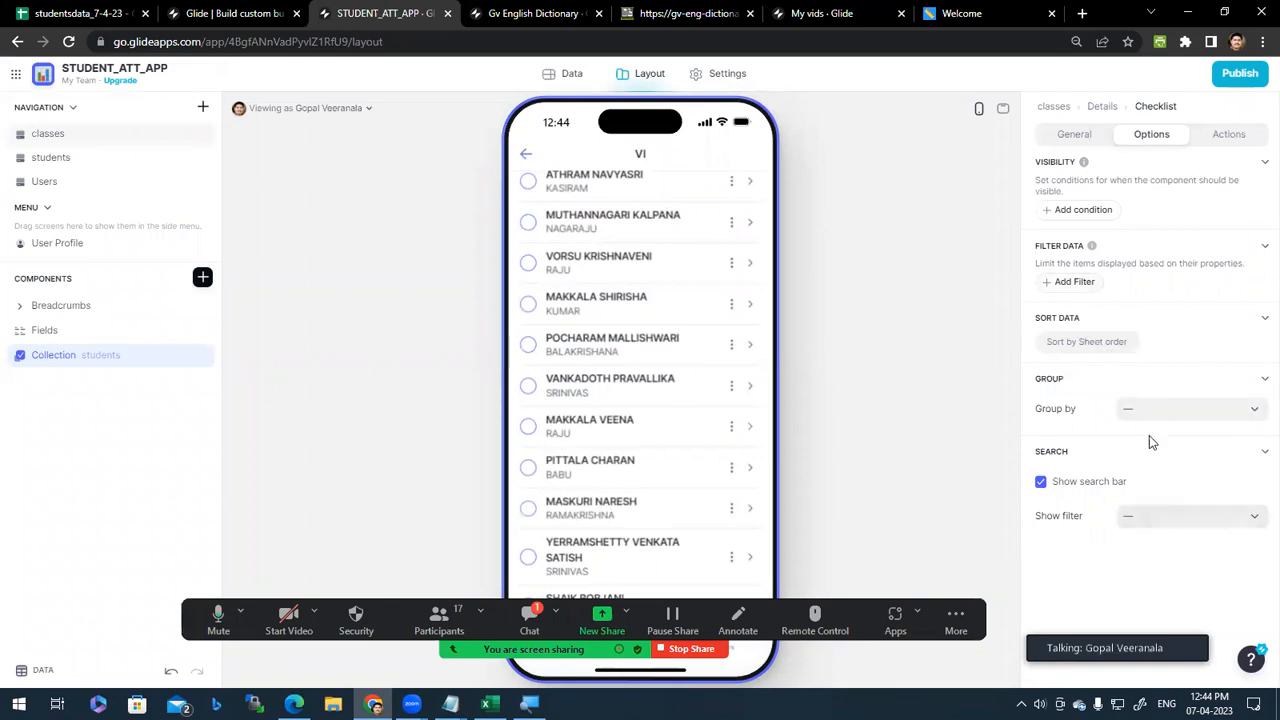
Step: Switch Show search bar off and on twice, leaving it enabled
{"action": "scroll", "coordinate": [663, 400], "scroll_direction": "up", "scroll_amount": 2}
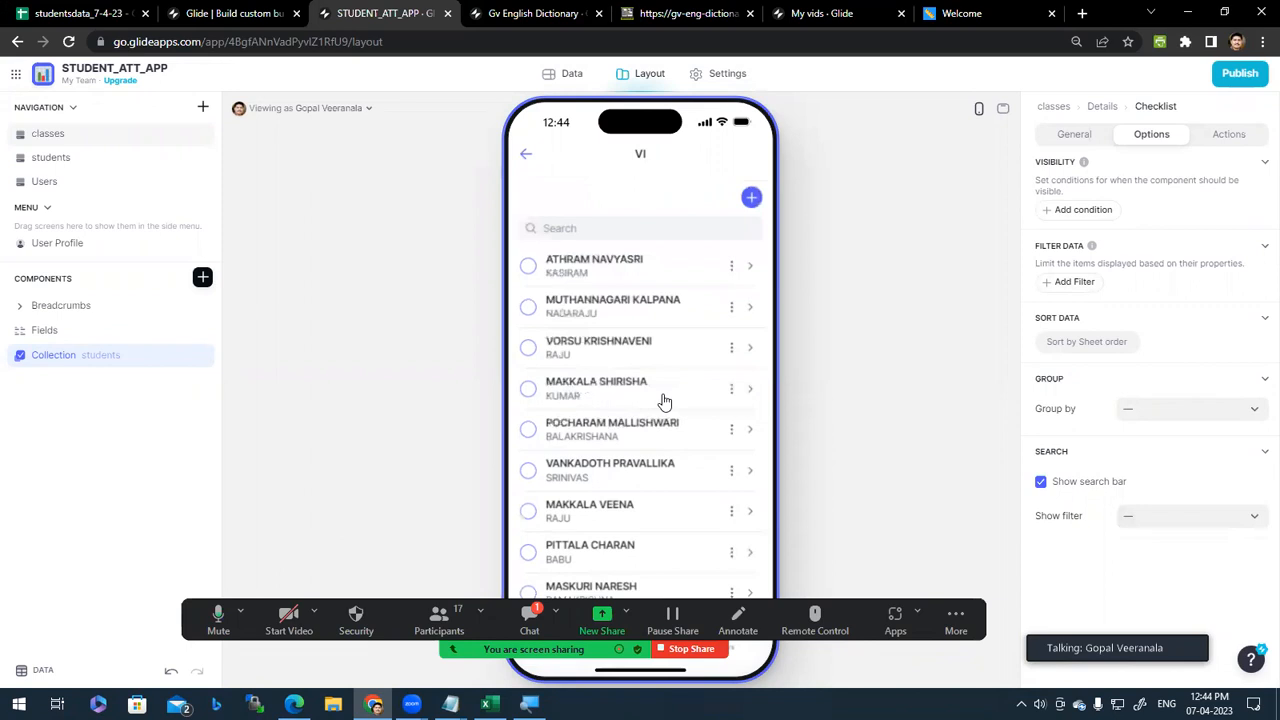
{"action": "left_click", "coordinate": [1041, 483]}
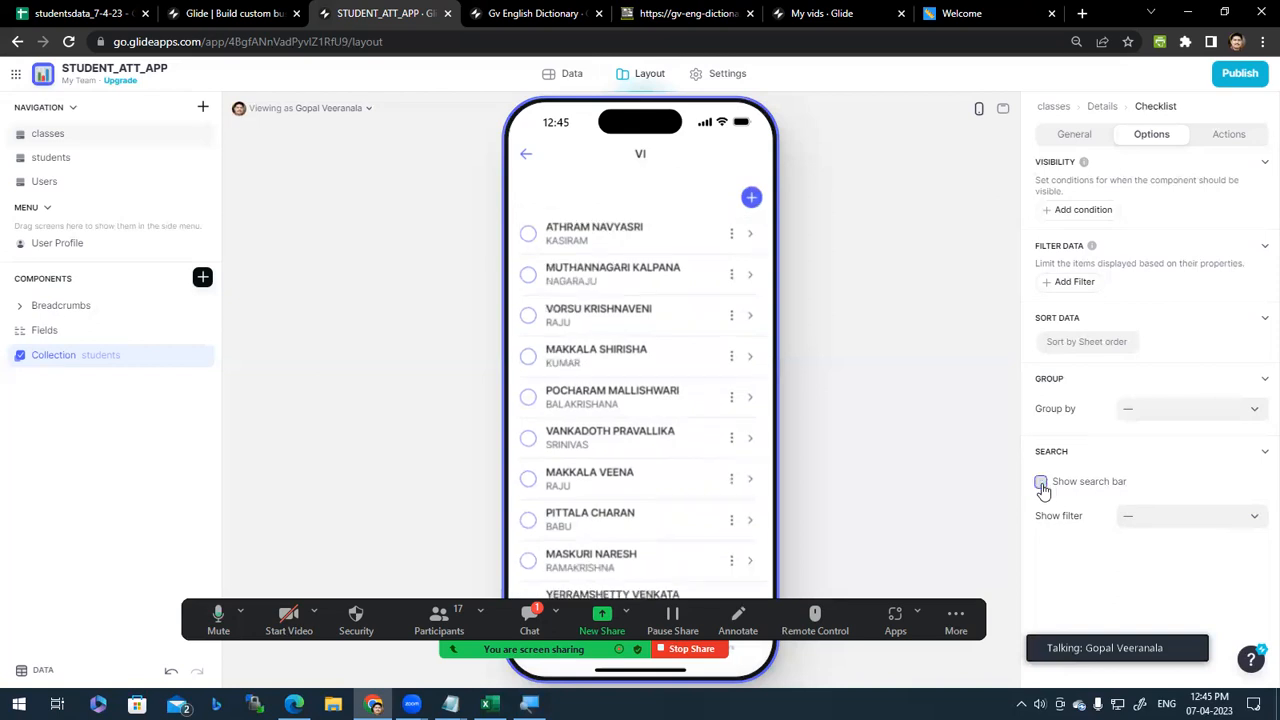
{"action": "left_click", "coordinate": [1041, 484]}
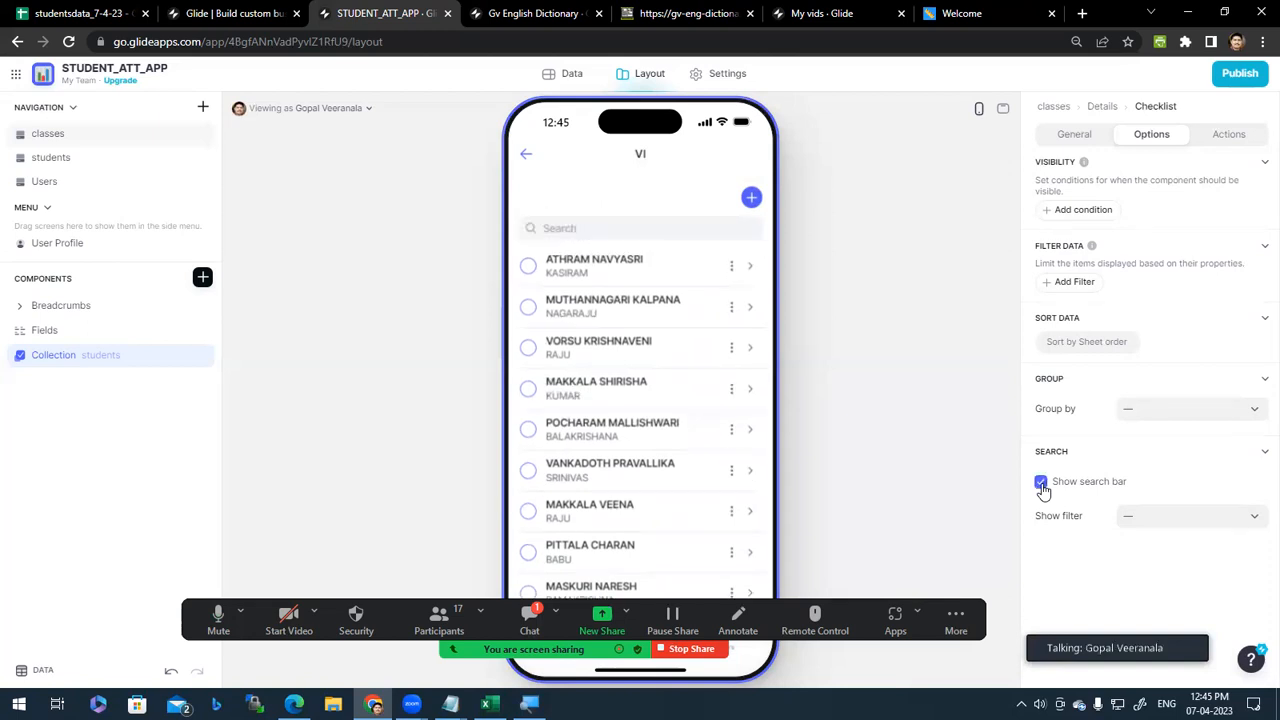
{"action": "left_click", "coordinate": [1041, 484]}
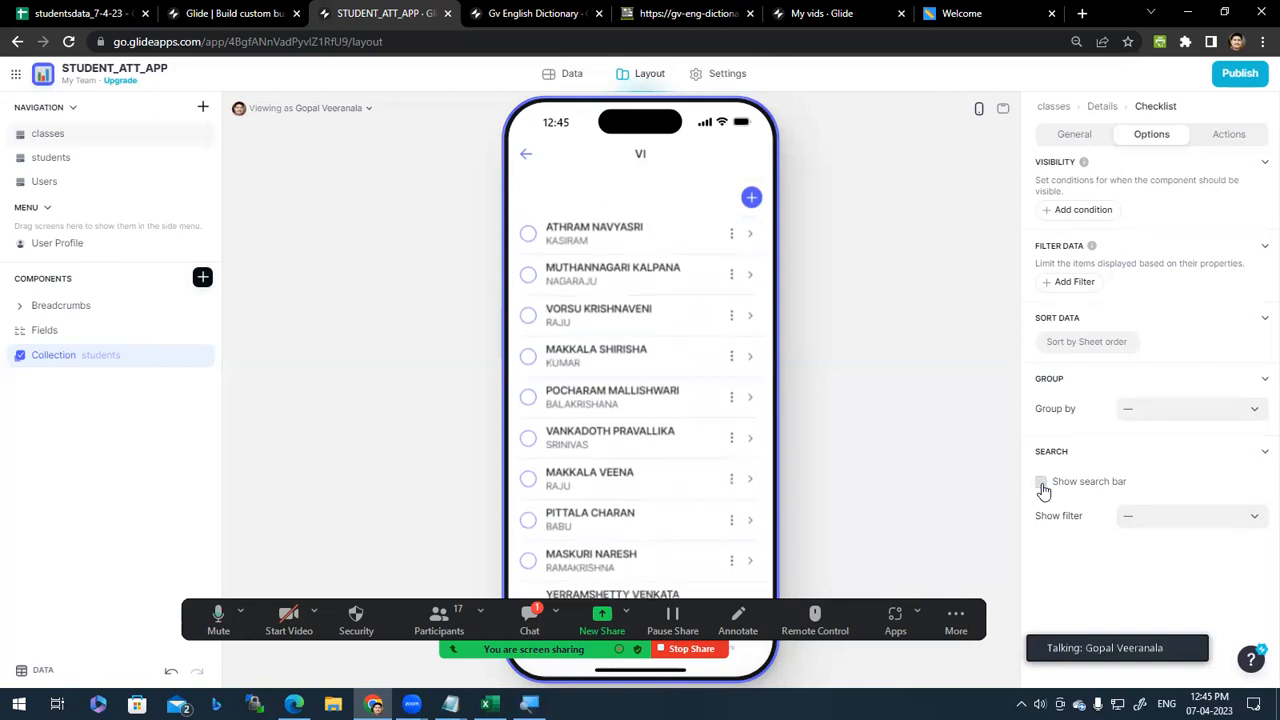
{"action": "left_click", "coordinate": [1041, 484]}
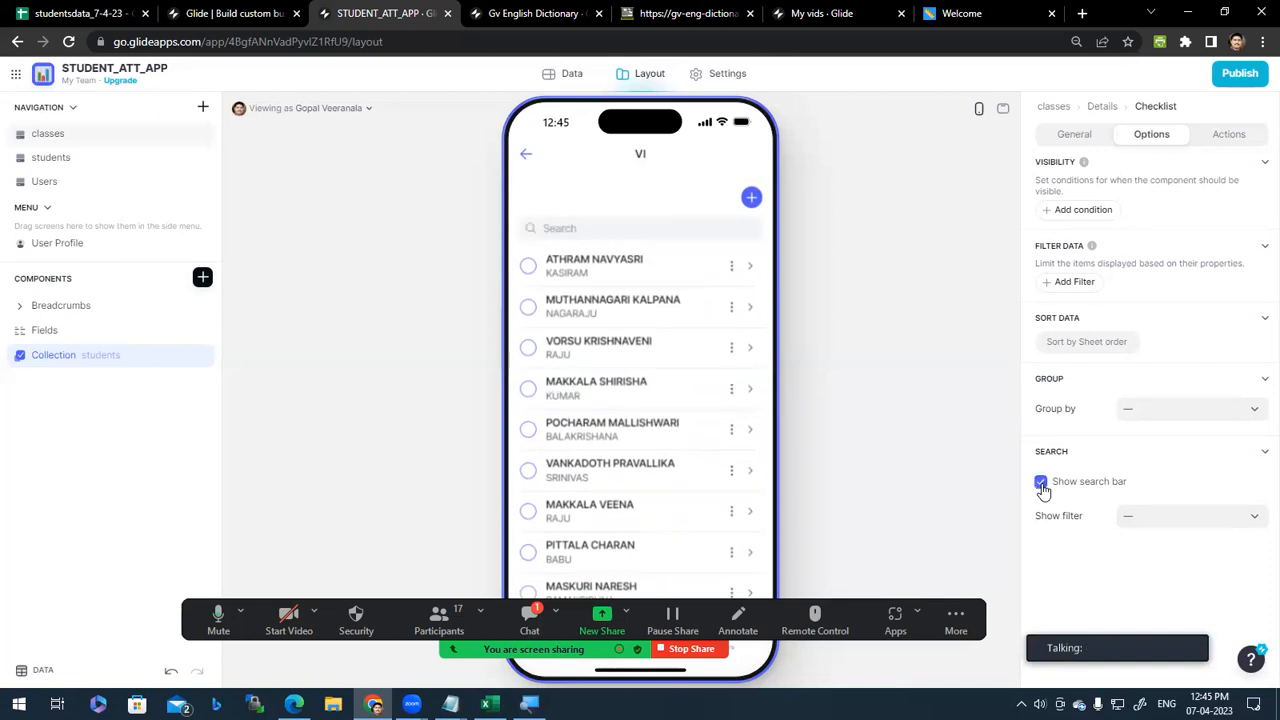
Step: Search the preview for 'DIV' and 'VI', clear it, and keep the search bar on
{"action": "left_click", "coordinate": [641, 226]}
{"action": "type", "text": "DIV"}
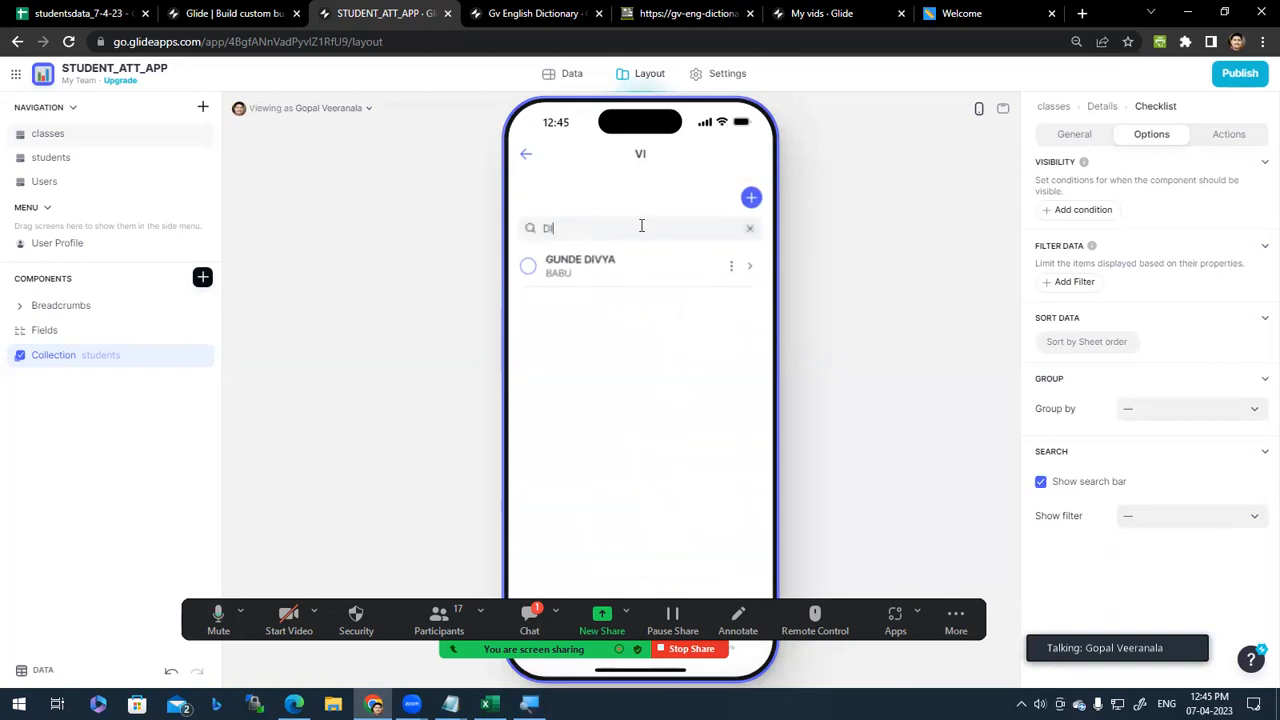
{"action": "key", "text": "BackSpace"}
{"action": "key", "text": "BackSpace"}
{"action": "type", "text": "VI"}
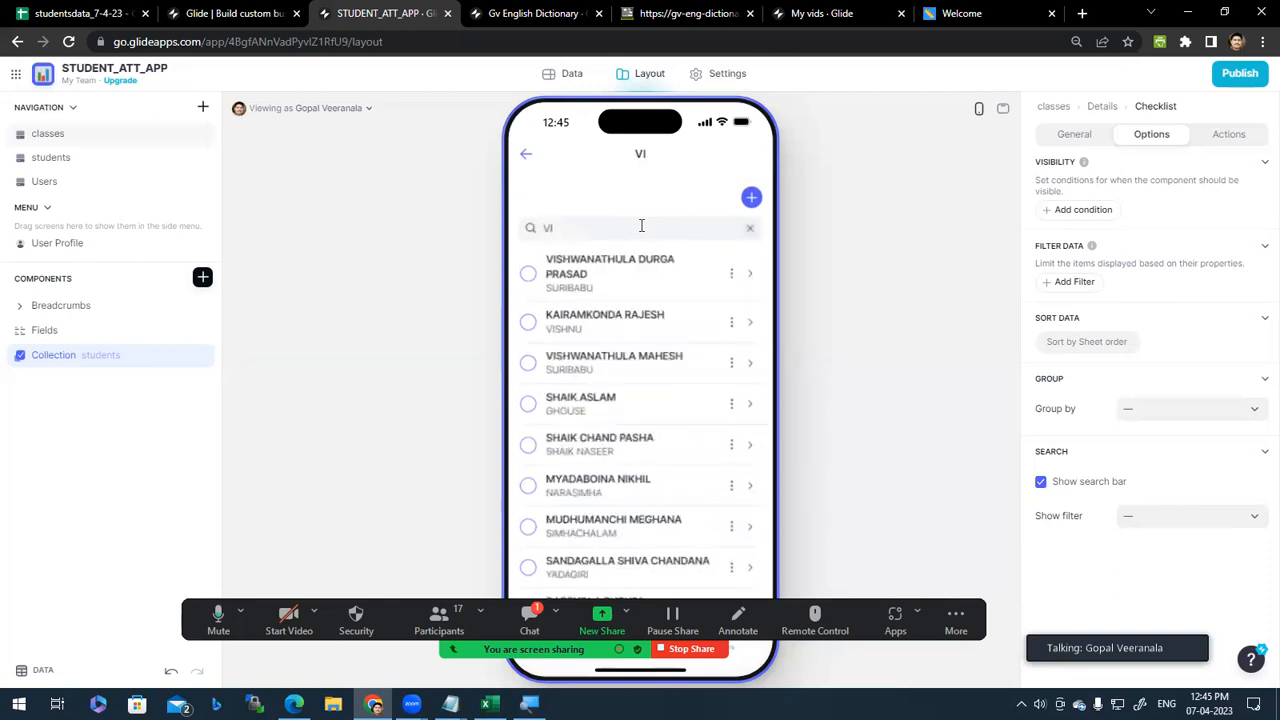
{"action": "key", "text": "BackSpace"}
{"action": "key", "text": "BackSpace"}
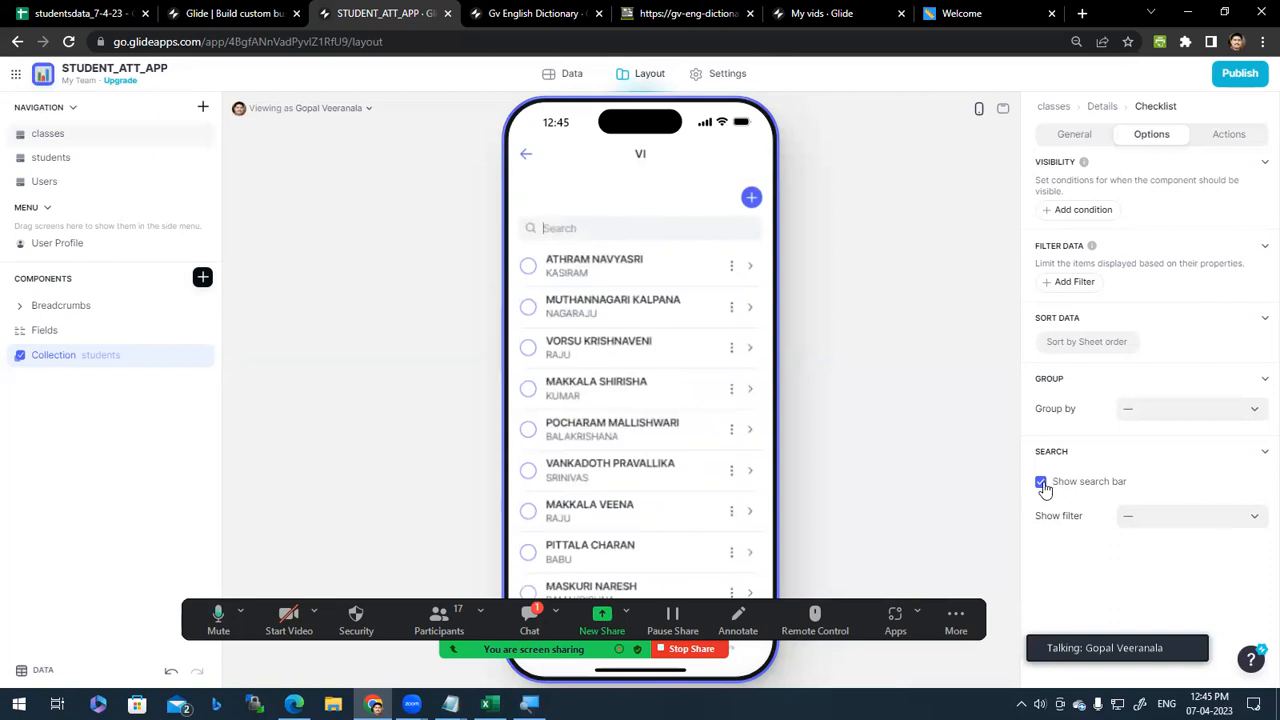
{"action": "left_click", "coordinate": [1041, 483]}
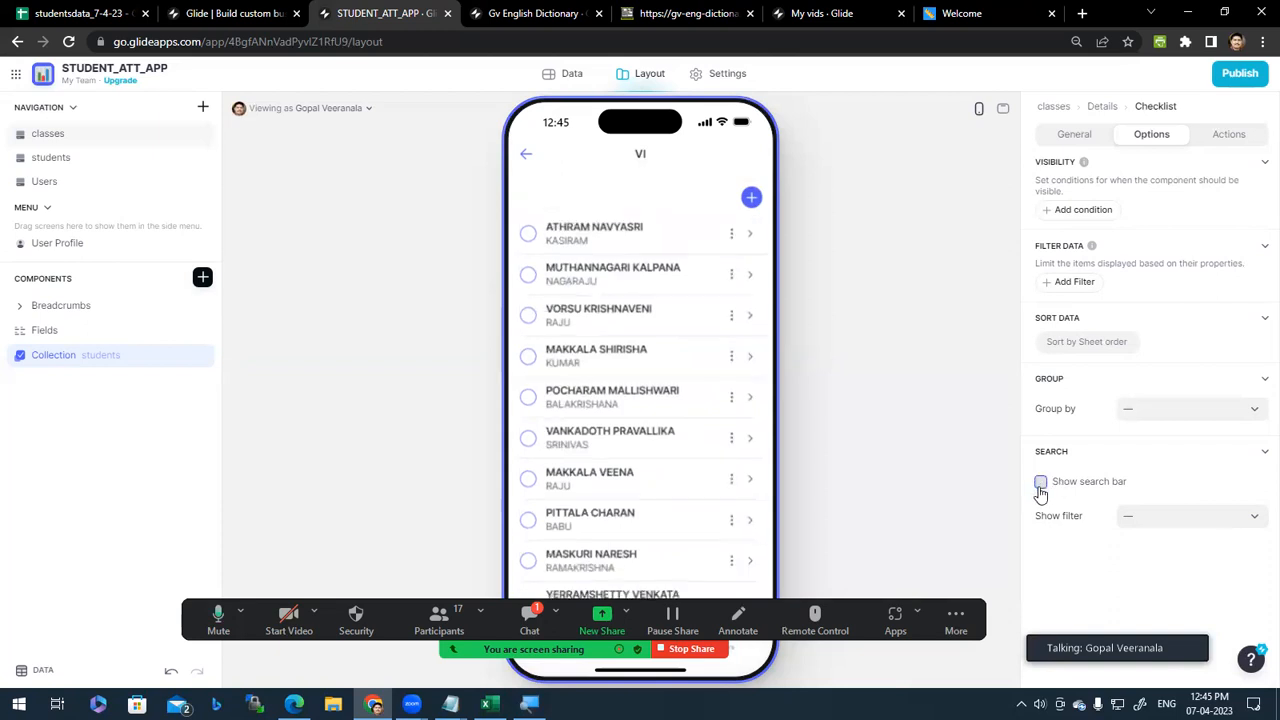
{"action": "left_click", "coordinate": [1041, 484]}
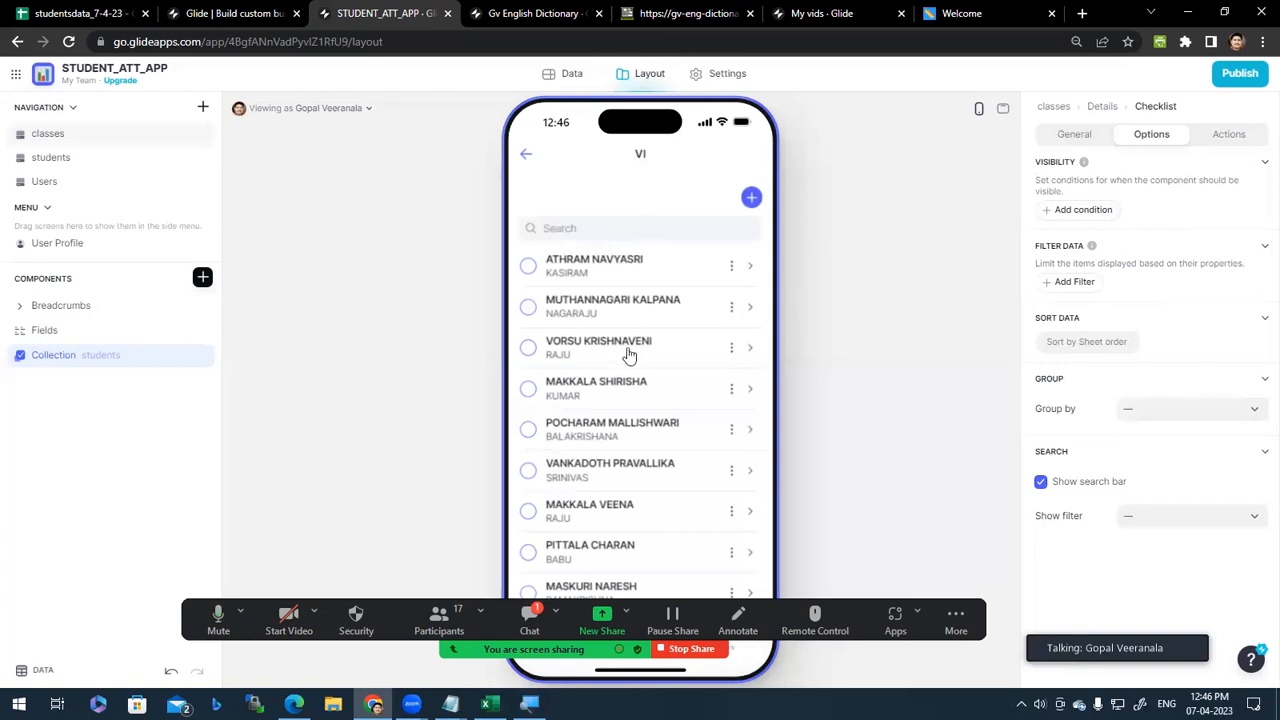
Step: Keep NAME as the checklist item title and change the item description from FATHER to CLASS
{"action": "scroll", "coordinate": [628, 335], "scroll_direction": "down", "scroll_amount": 4}
{"action": "scroll", "coordinate": [652, 388], "scroll_direction": "down", "scroll_amount": 3}
{"action": "scroll", "coordinate": [640, 388], "scroll_direction": "up", "scroll_amount": 10}
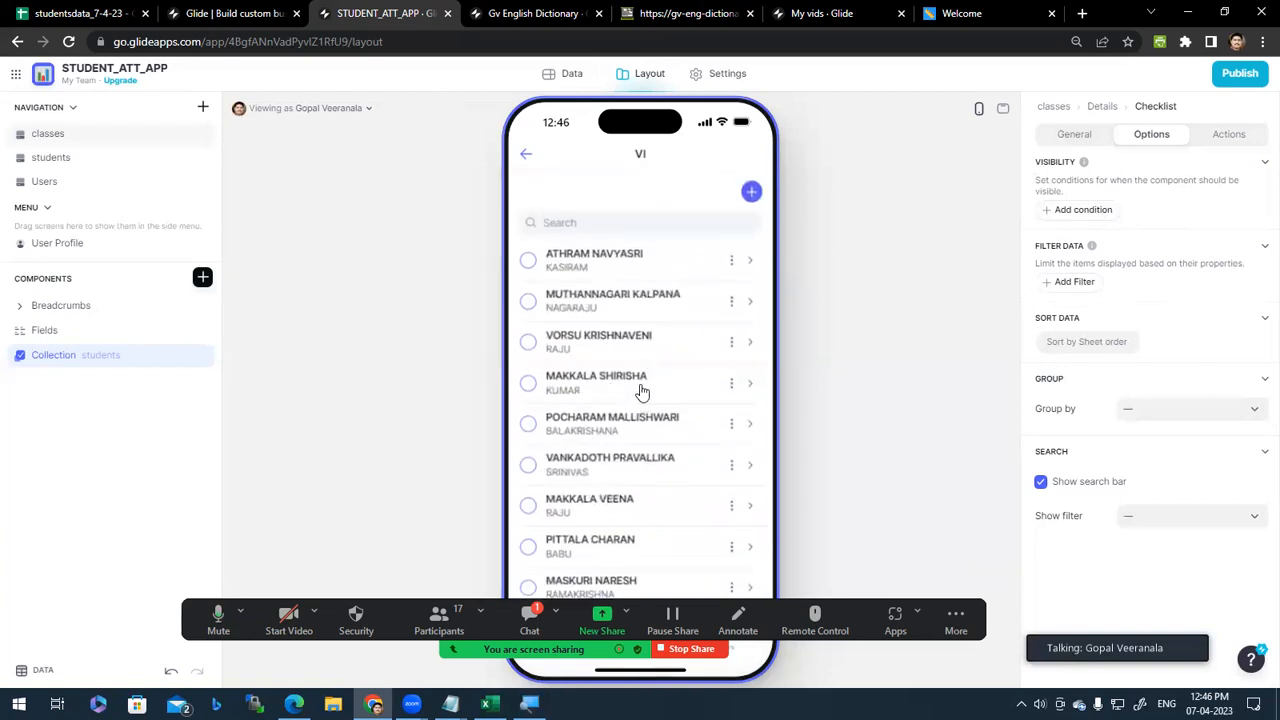
{"action": "left_click", "coordinate": [1088, 137]}
{"action": "left_click", "coordinate": [1175, 477]}
{"action": "left_click", "coordinate": [1172, 466]}
{"action": "left_click", "coordinate": [1173, 441]}
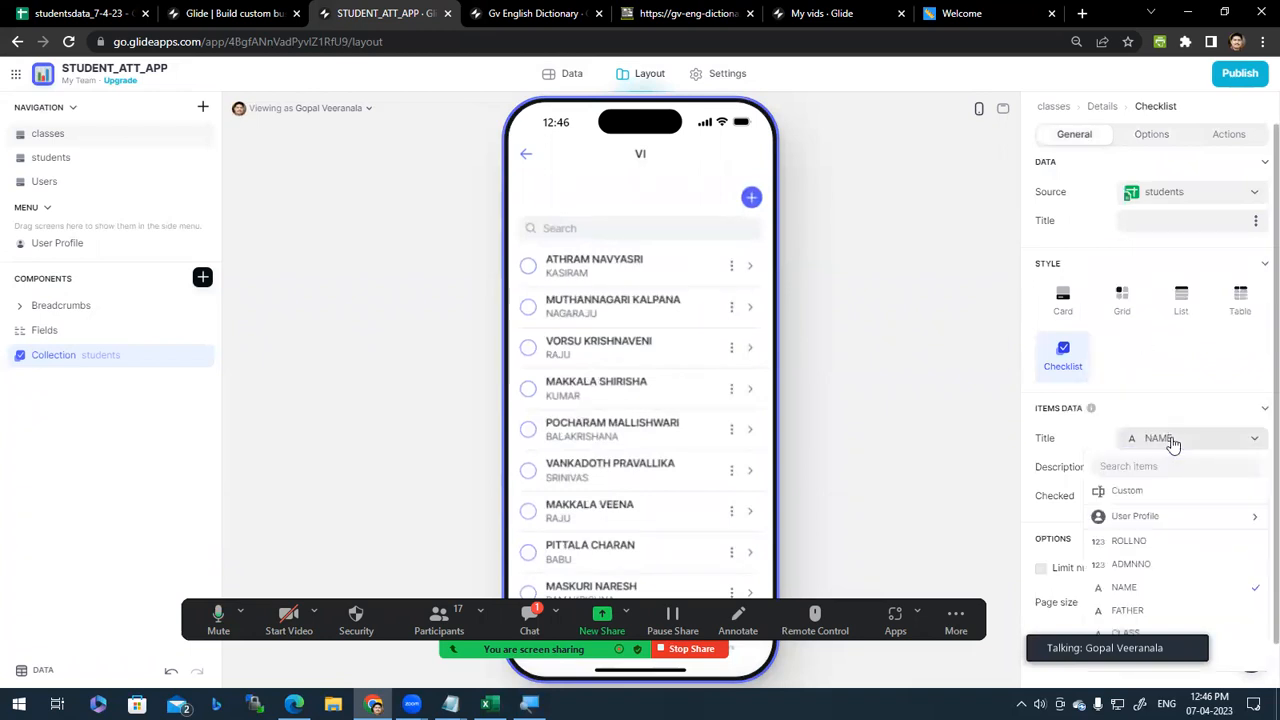
{"action": "left_click", "coordinate": [1173, 443]}
{"action": "left_click", "coordinate": [1165, 472]}
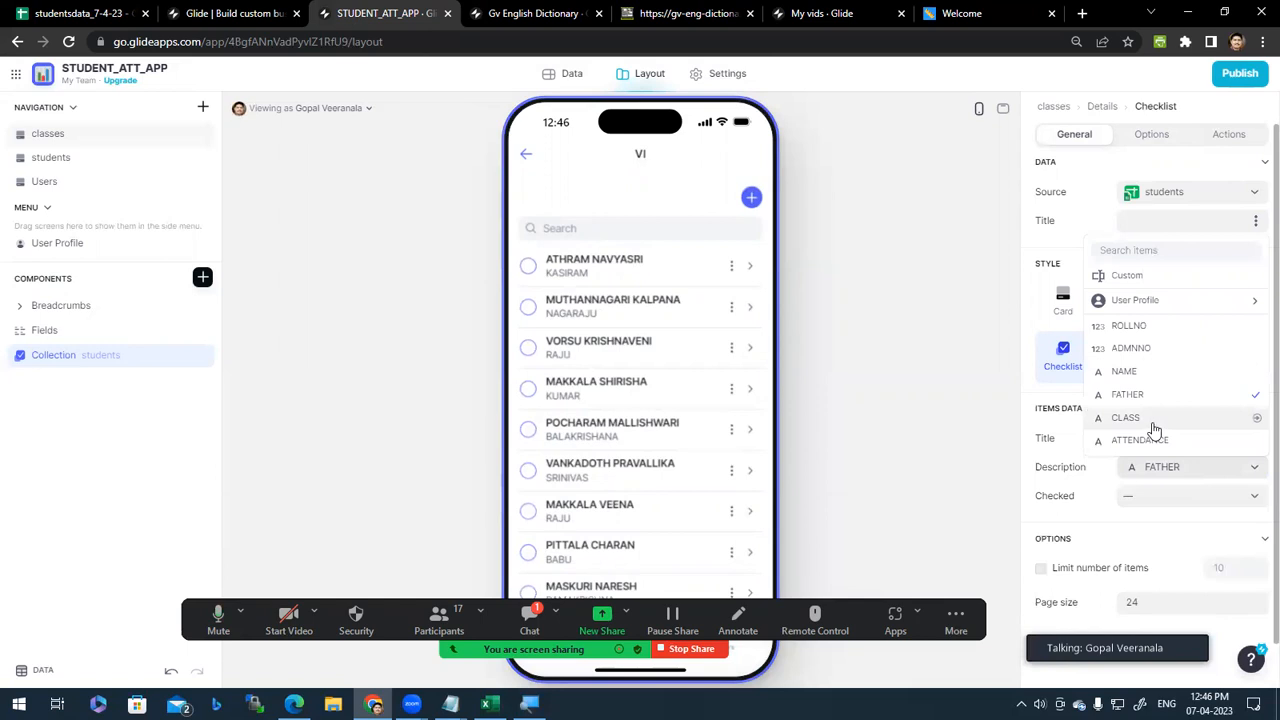
{"action": "left_click", "coordinate": [1155, 428]}
Step: Bring up the checklist's filter and sort options
{"action": "scroll", "coordinate": [590, 360], "scroll_direction": "down", "scroll_amount": 4}
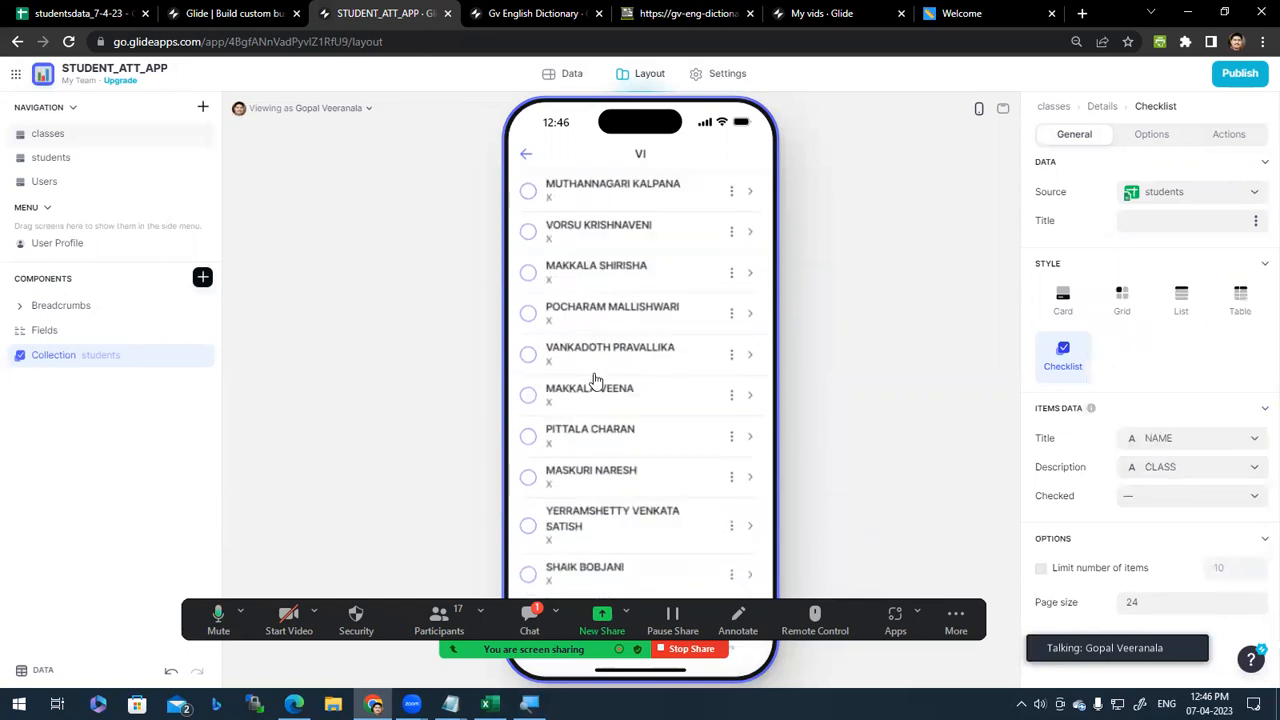
{"action": "scroll", "coordinate": [557, 325], "scroll_direction": "down", "scroll_amount": 3}
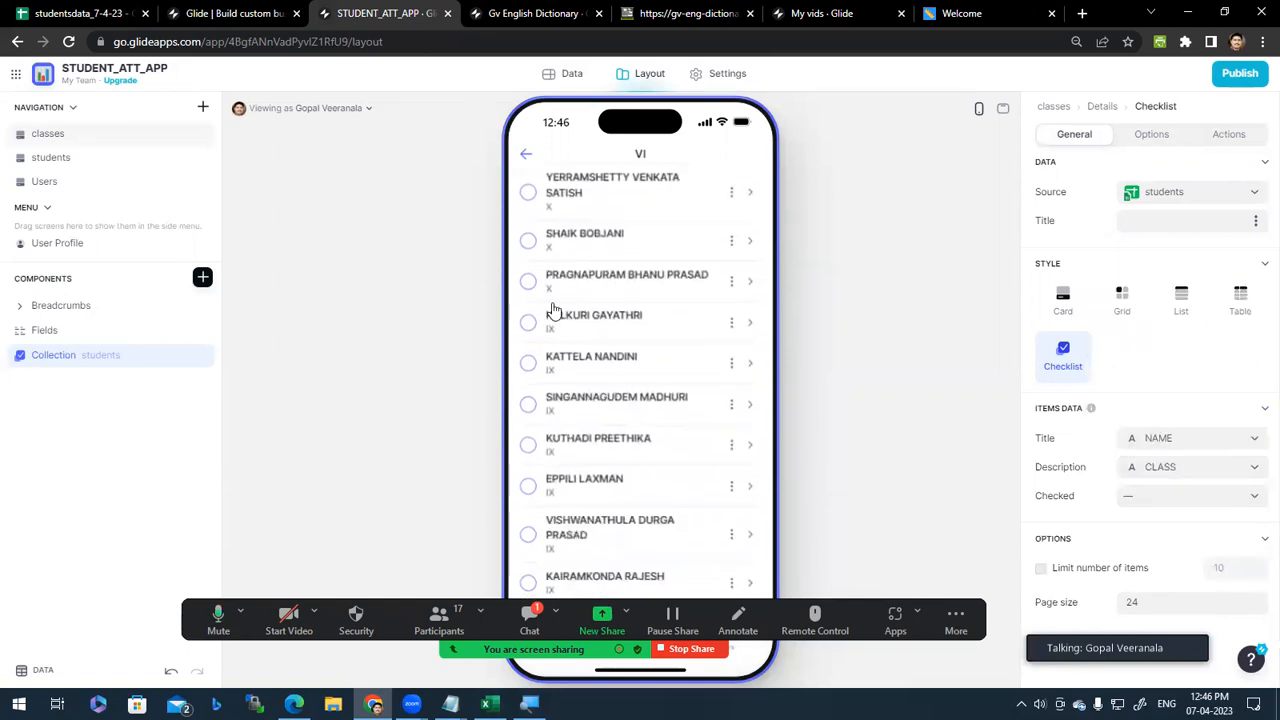
{"action": "scroll", "coordinate": [570, 360], "scroll_direction": "down", "scroll_amount": 4}
{"action": "scroll", "coordinate": [594, 520], "scroll_direction": "up", "scroll_amount": 15}
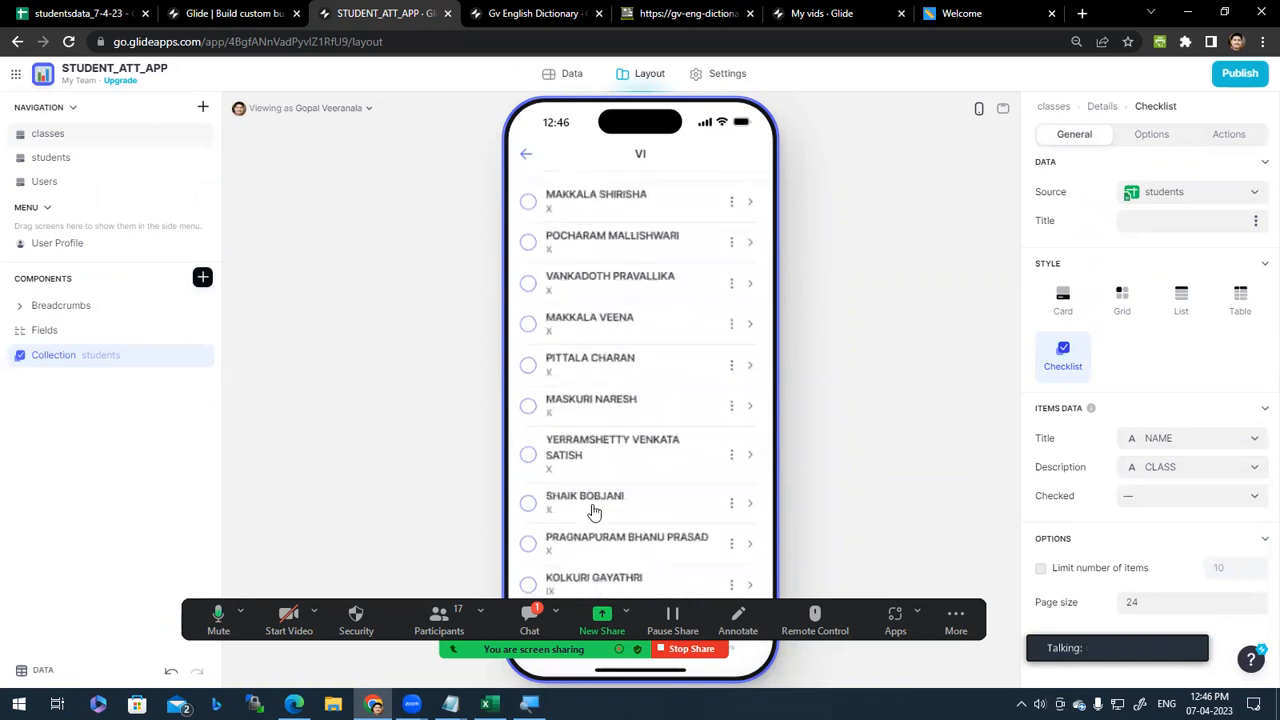
{"action": "left_click", "coordinate": [1152, 135]}
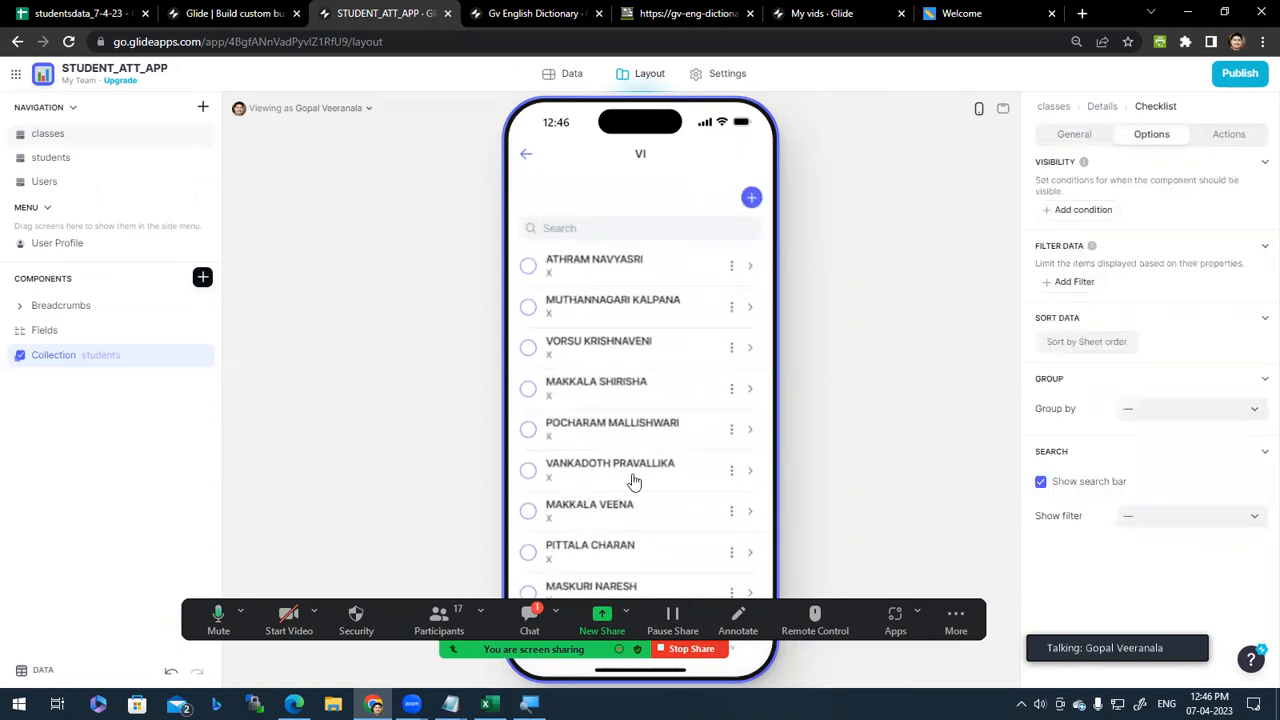
Step: Add a filter on the CLASS column, accepting the warning, and list the 'is' conditions
{"action": "left_click", "coordinate": [1094, 283]}
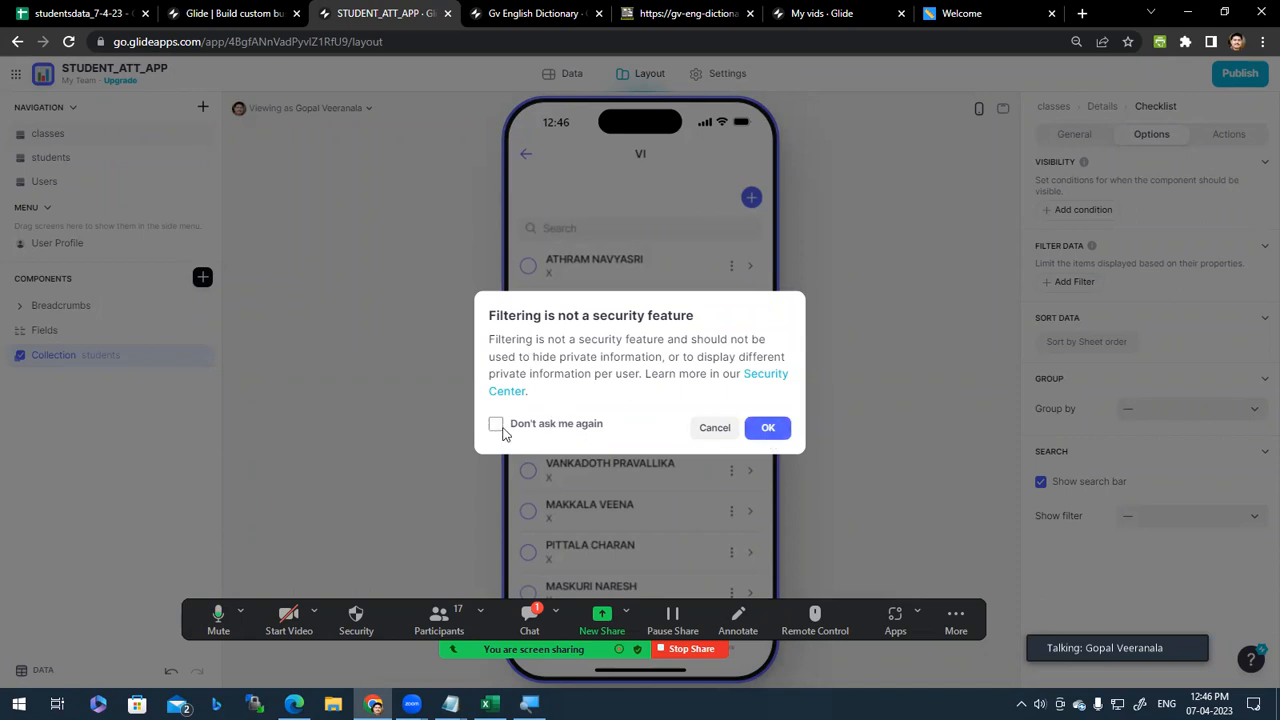
{"action": "left_click", "coordinate": [780, 433]}
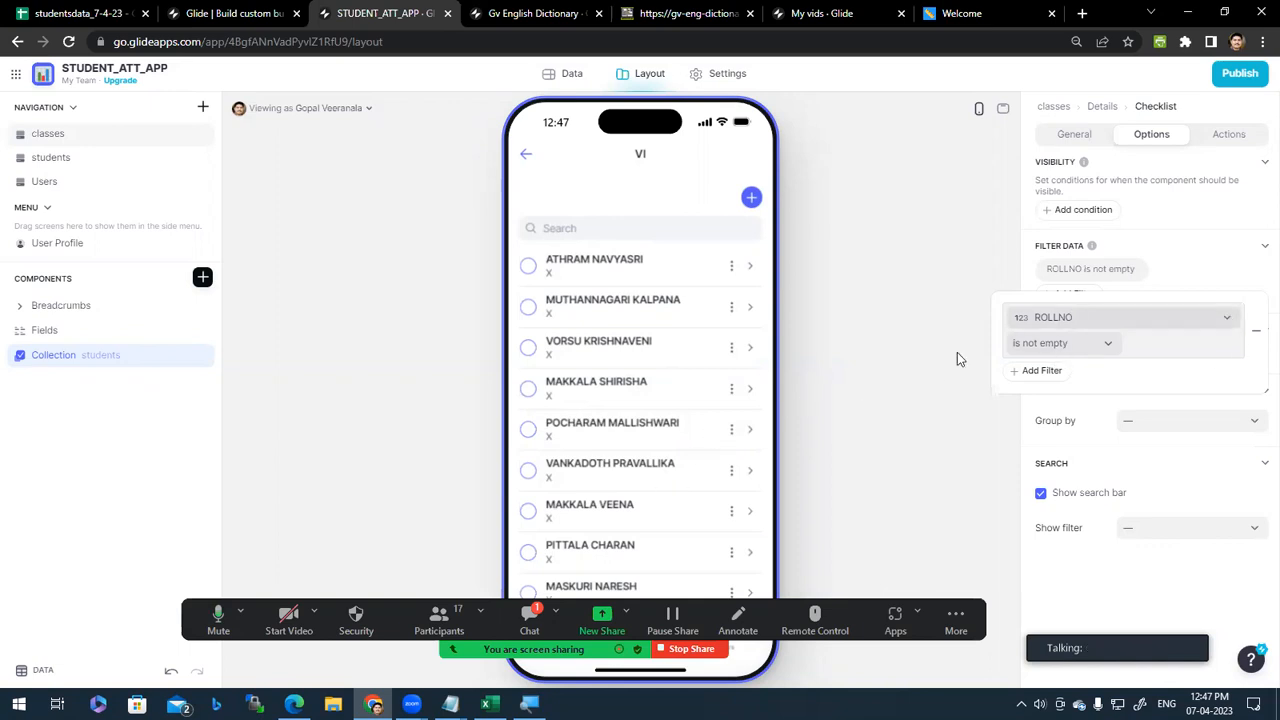
{"action": "left_click", "coordinate": [1229, 323]}
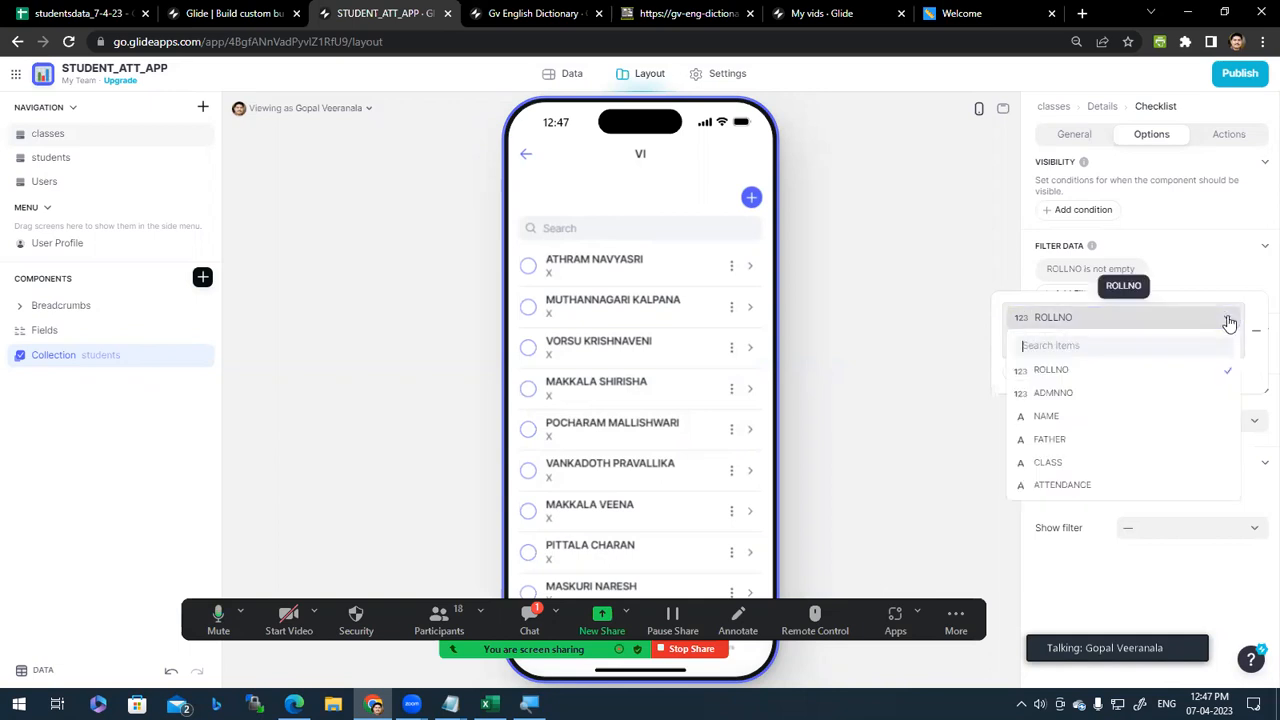
{"action": "left_click", "coordinate": [1096, 467]}
{"action": "left_click", "coordinate": [1110, 345]}
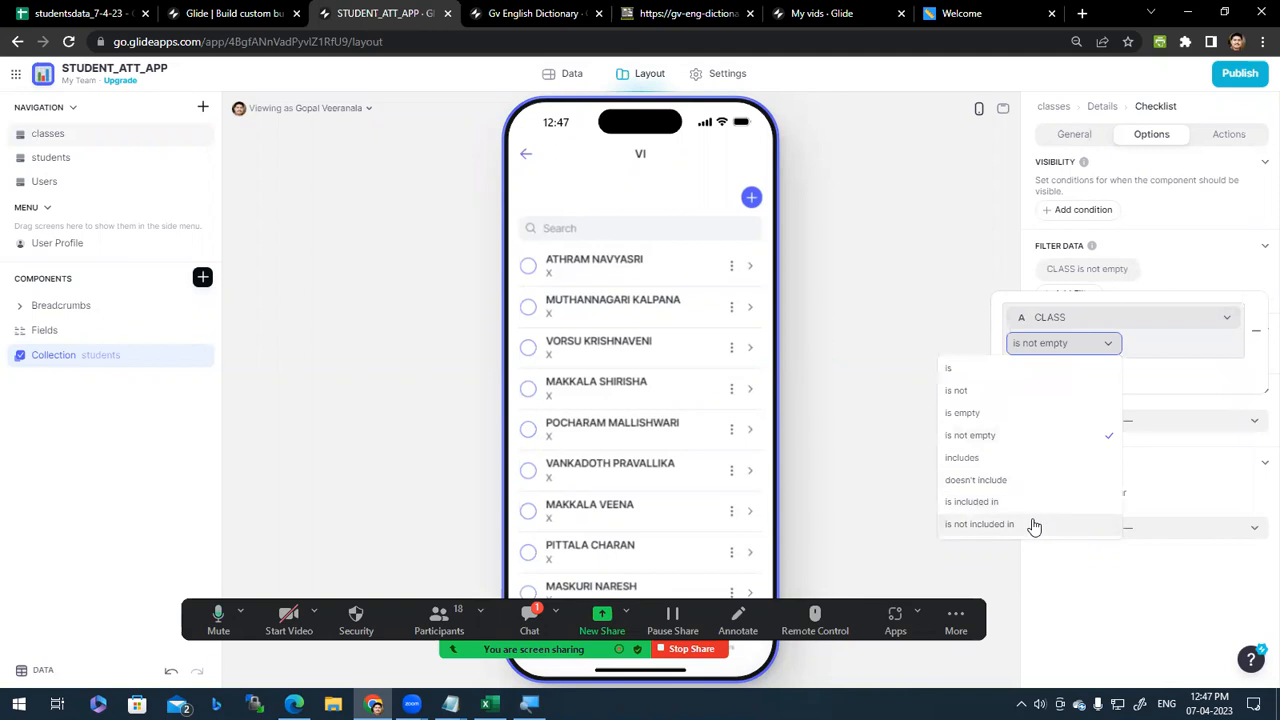
{"action": "left_click", "coordinate": [1055, 370]}
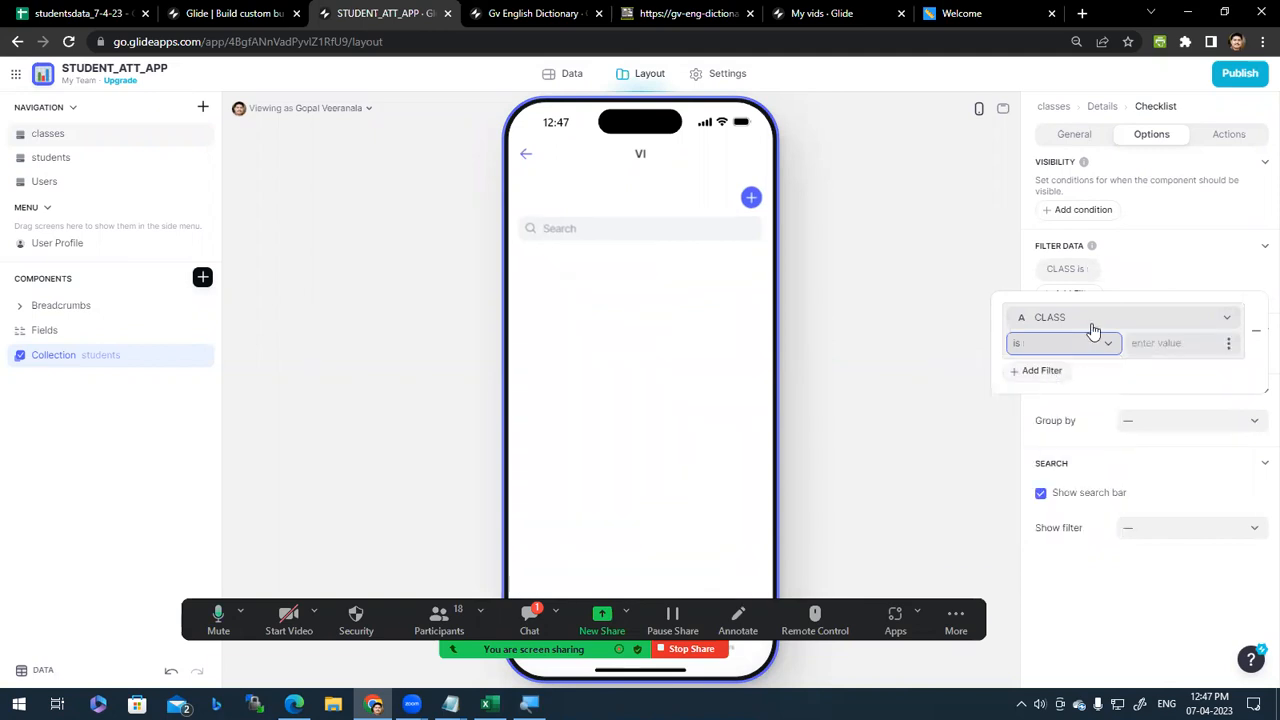
{"action": "left_click", "coordinate": [1166, 342]}
{"action": "type", "text": "VI"}
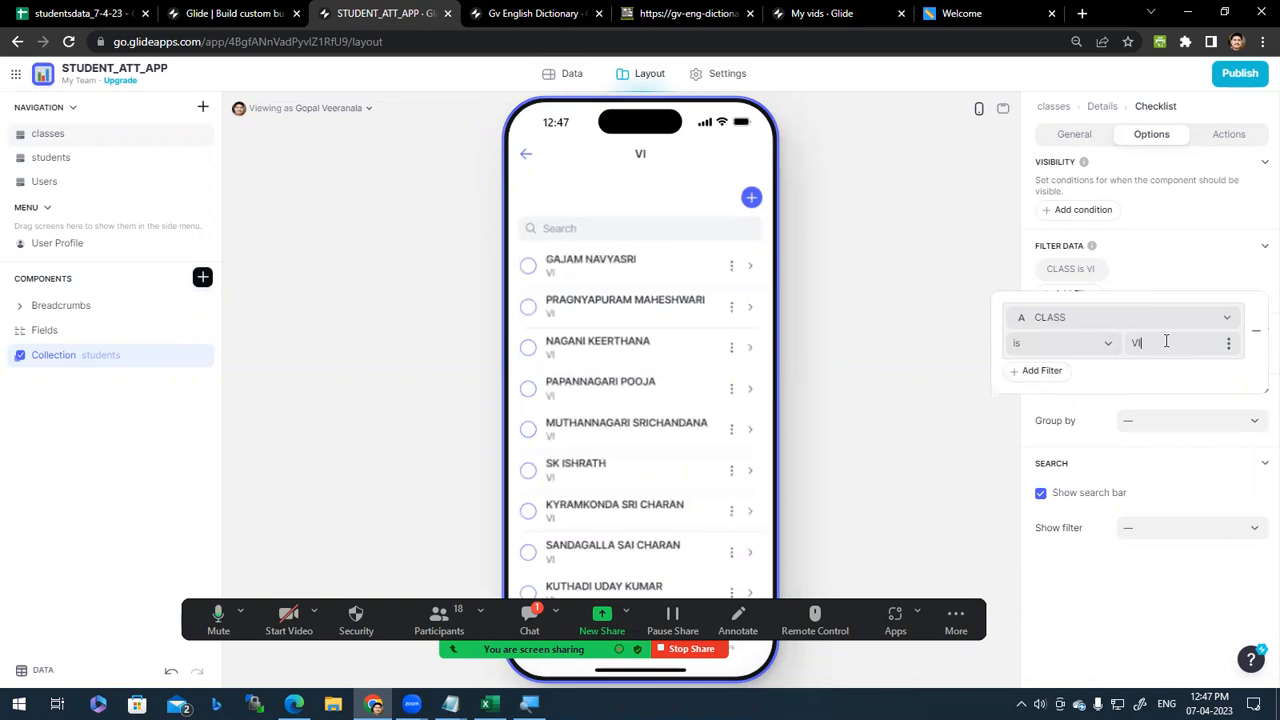
{"action": "double_click", "coordinate": [1164, 343]}
{"action": "type", "text": "IX"}
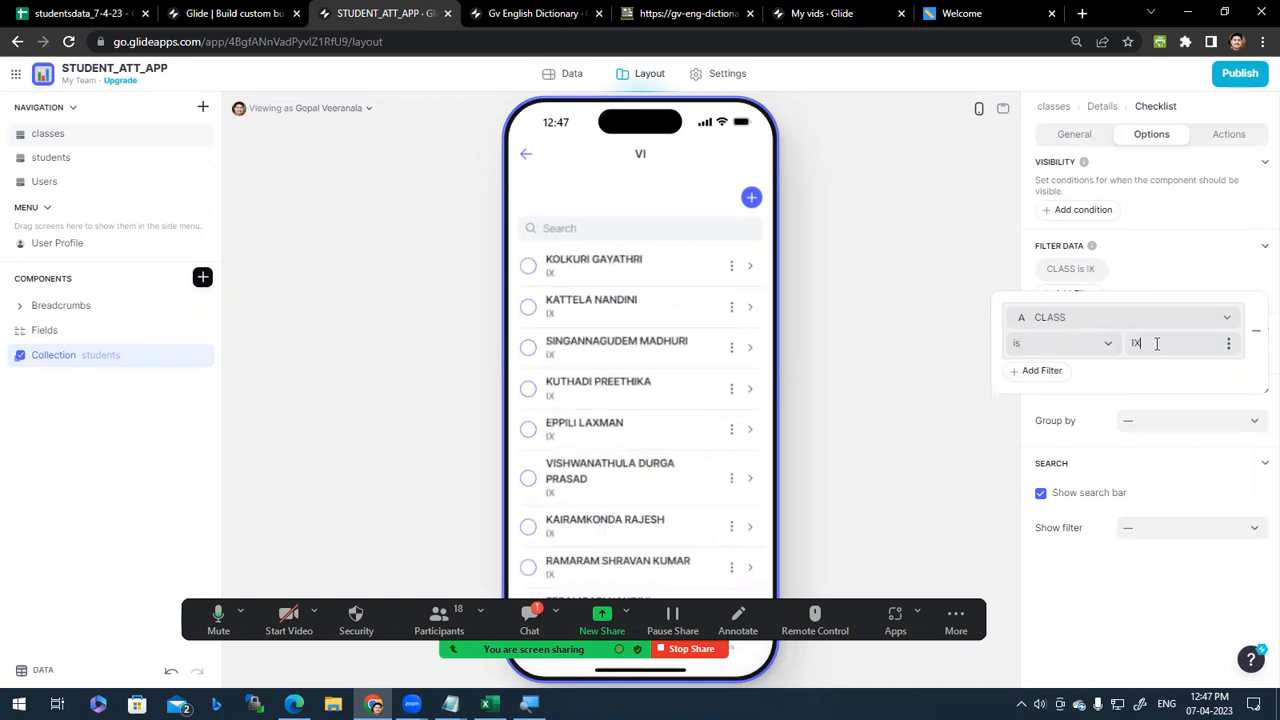
{"action": "key", "text": "BackSpace"}
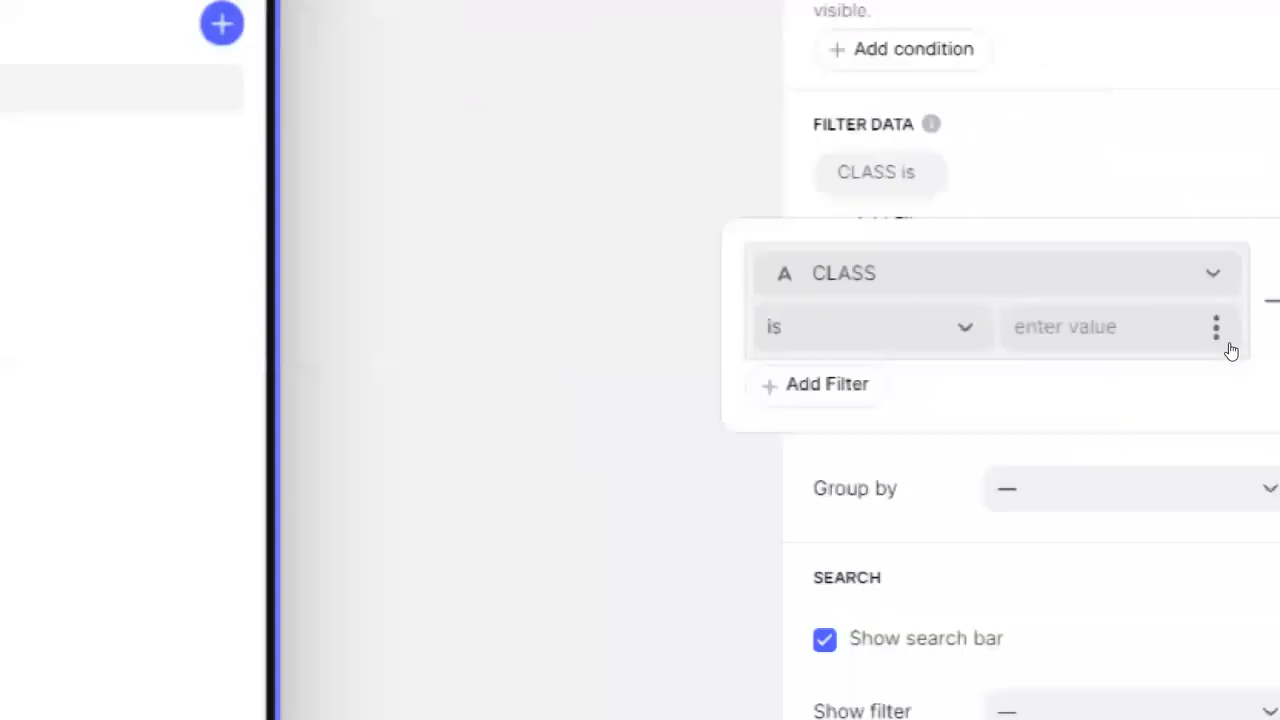
Step: Set the filter value to the screen's 'class' so it reads CLASS is class
{"action": "left_click", "coordinate": [1227, 348]}
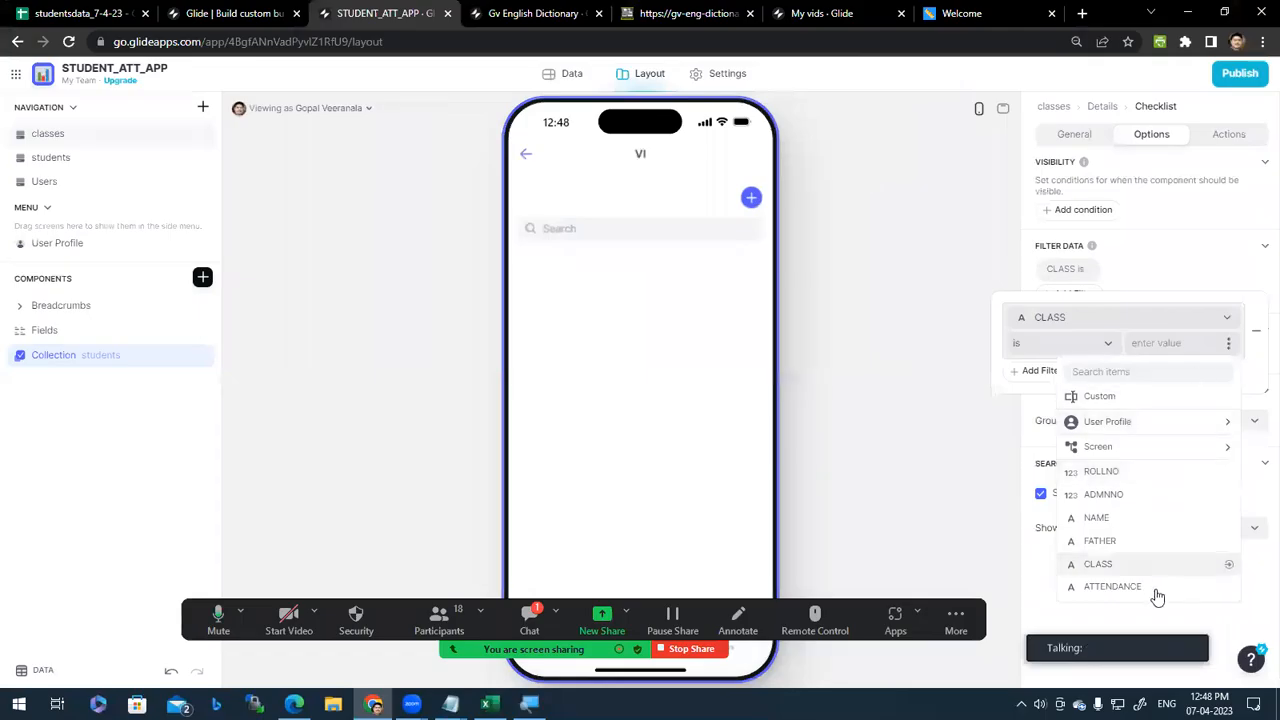
{"action": "mouse_move", "coordinate": [1224, 457]}
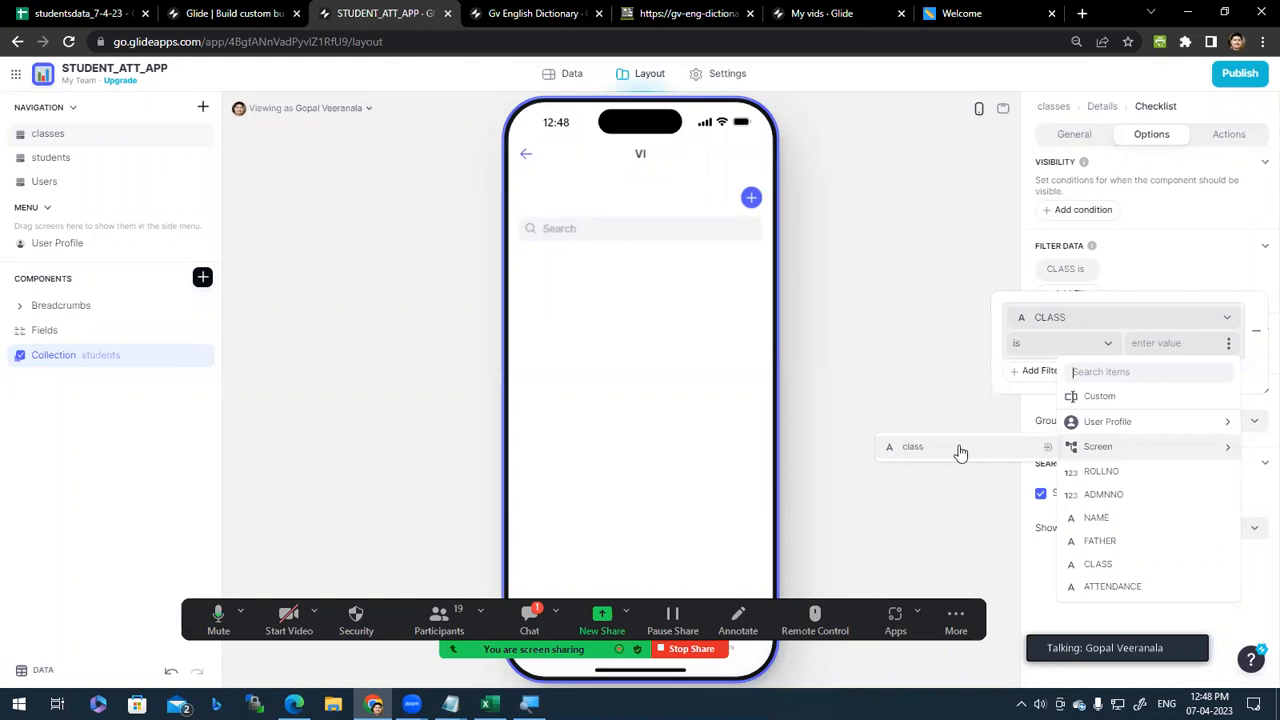
{"action": "left_click", "coordinate": [975, 452]}
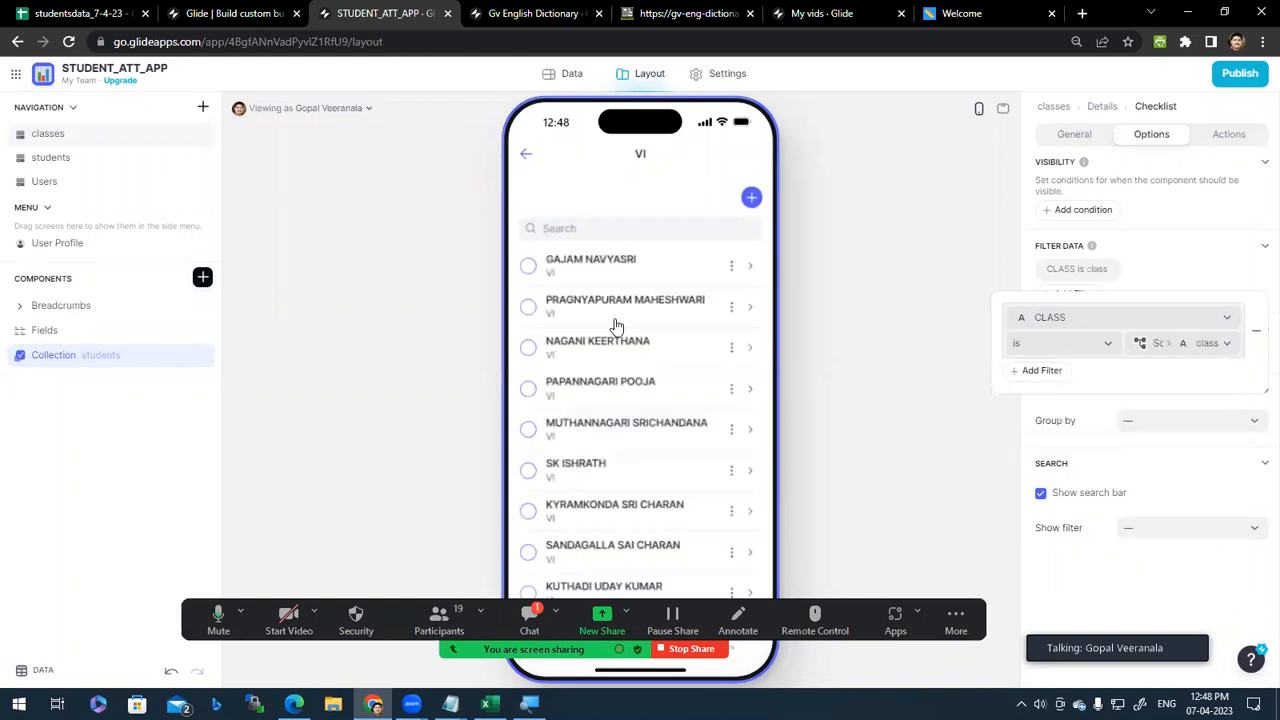
{"action": "scroll", "coordinate": [585, 495], "scroll_direction": "down", "scroll_amount": 5}
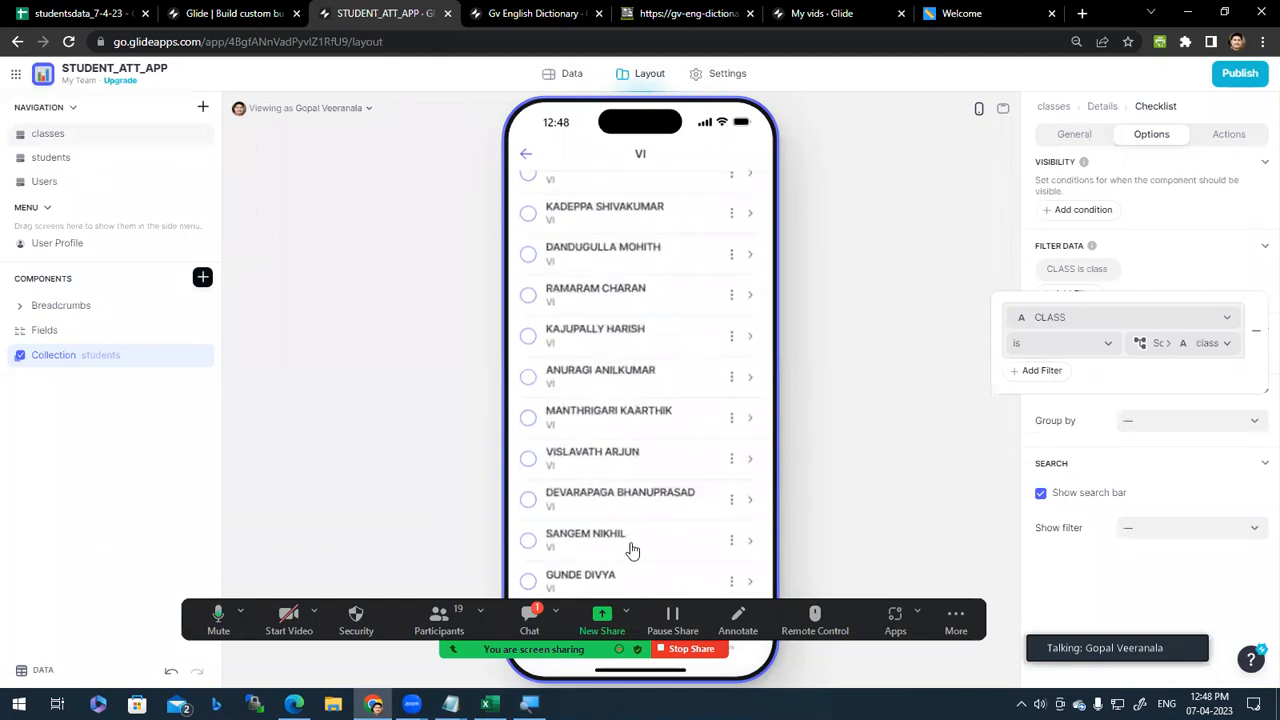
{"action": "scroll", "coordinate": [632, 545], "scroll_direction": "up", "scroll_amount": 5}
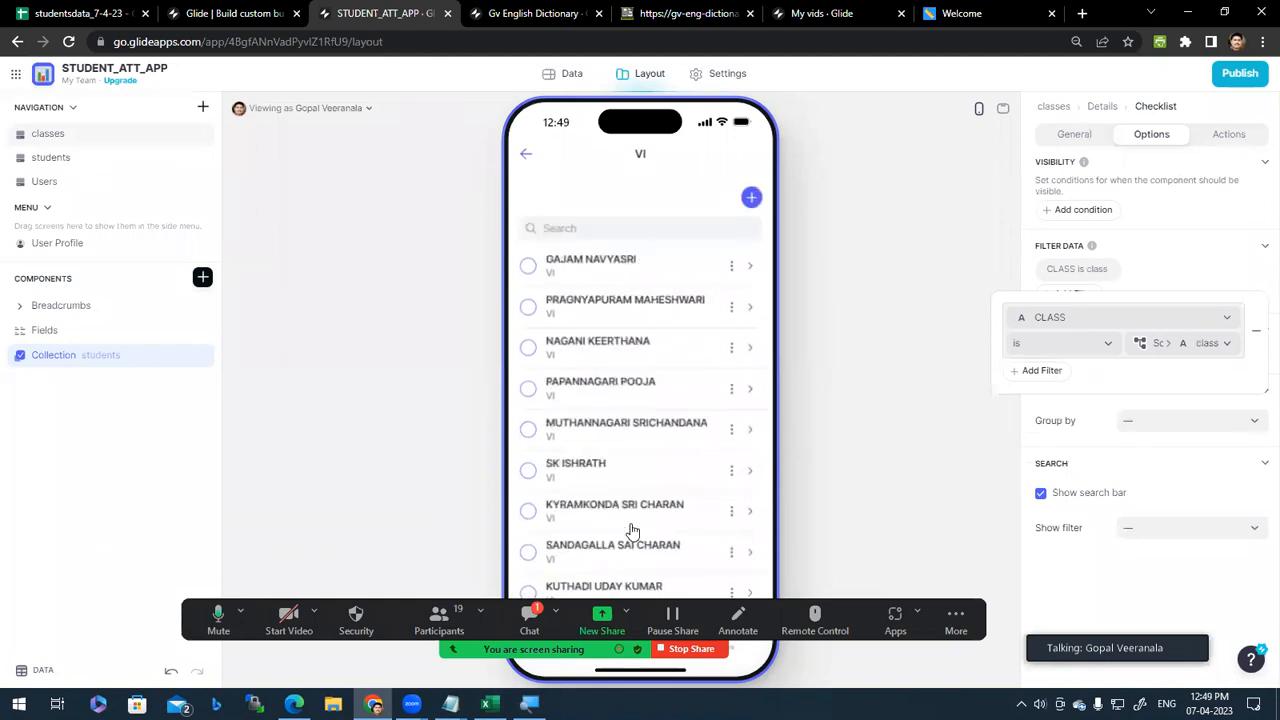
Step: Check the VIII and VII class lists in the preview, ending on VII with its filter options shown
{"action": "left_click", "coordinate": [526, 163]}
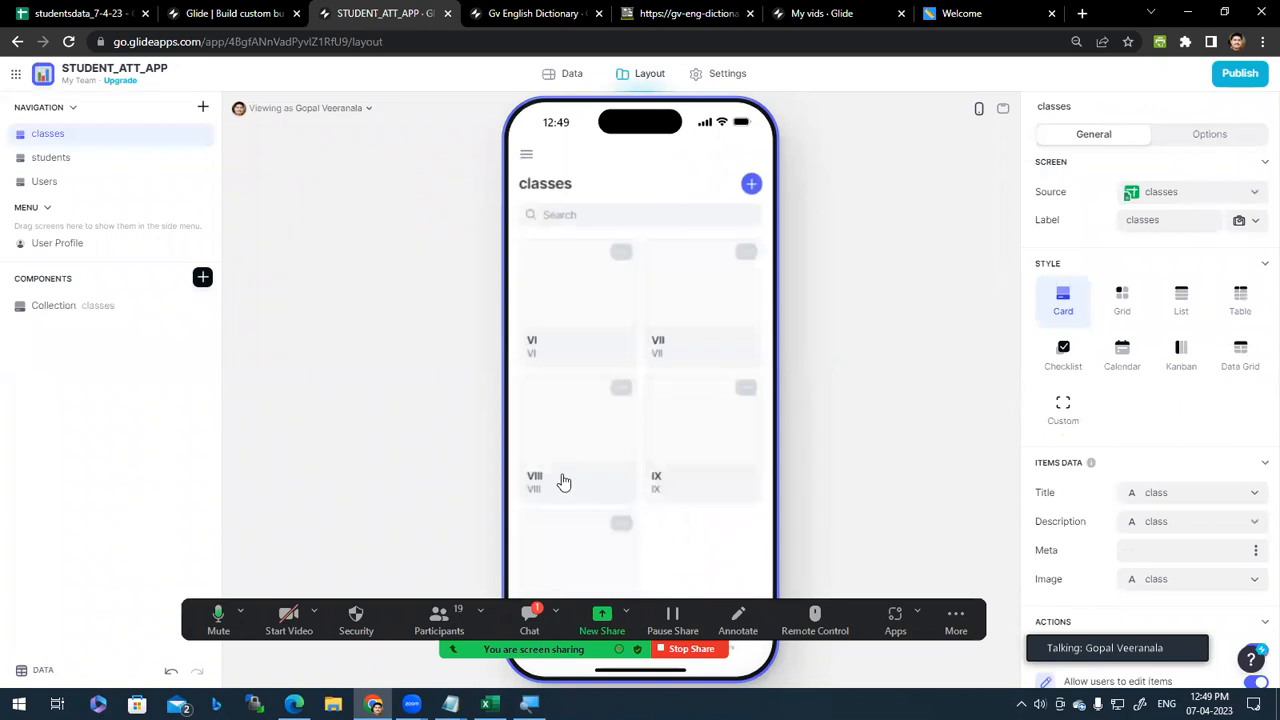
{"action": "left_click", "coordinate": [565, 465]}
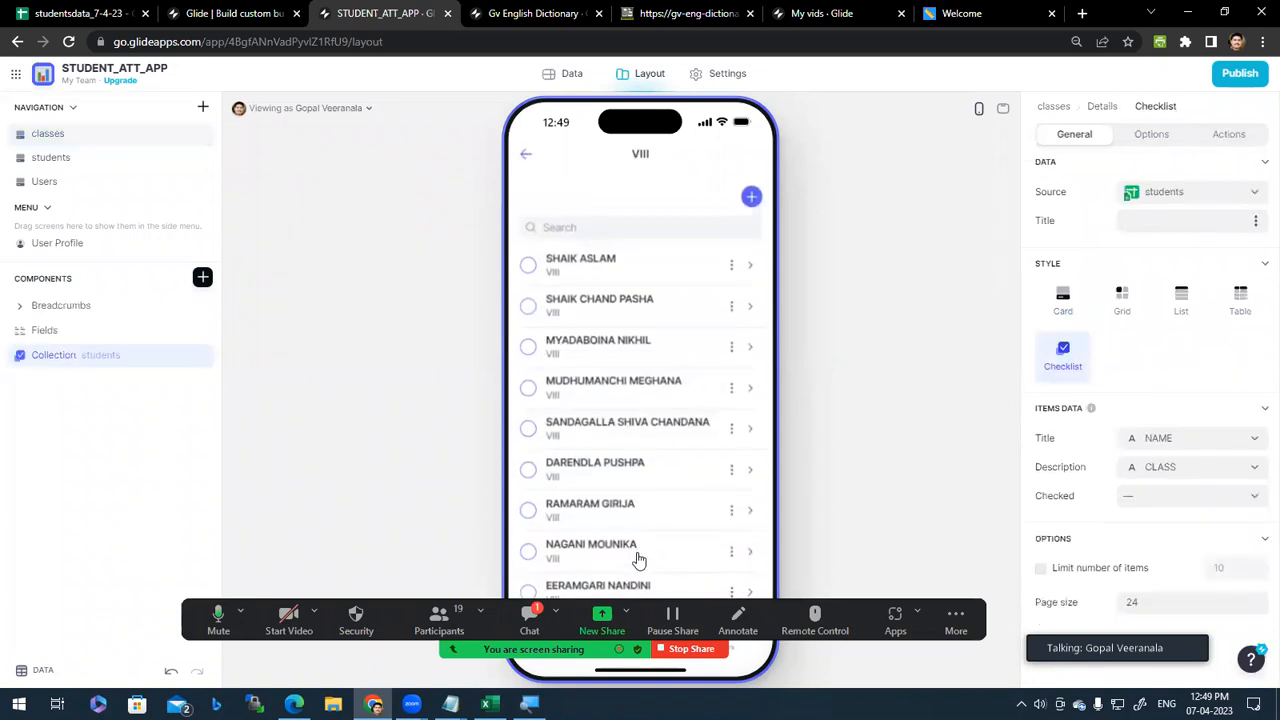
{"action": "left_click", "coordinate": [527, 151]}
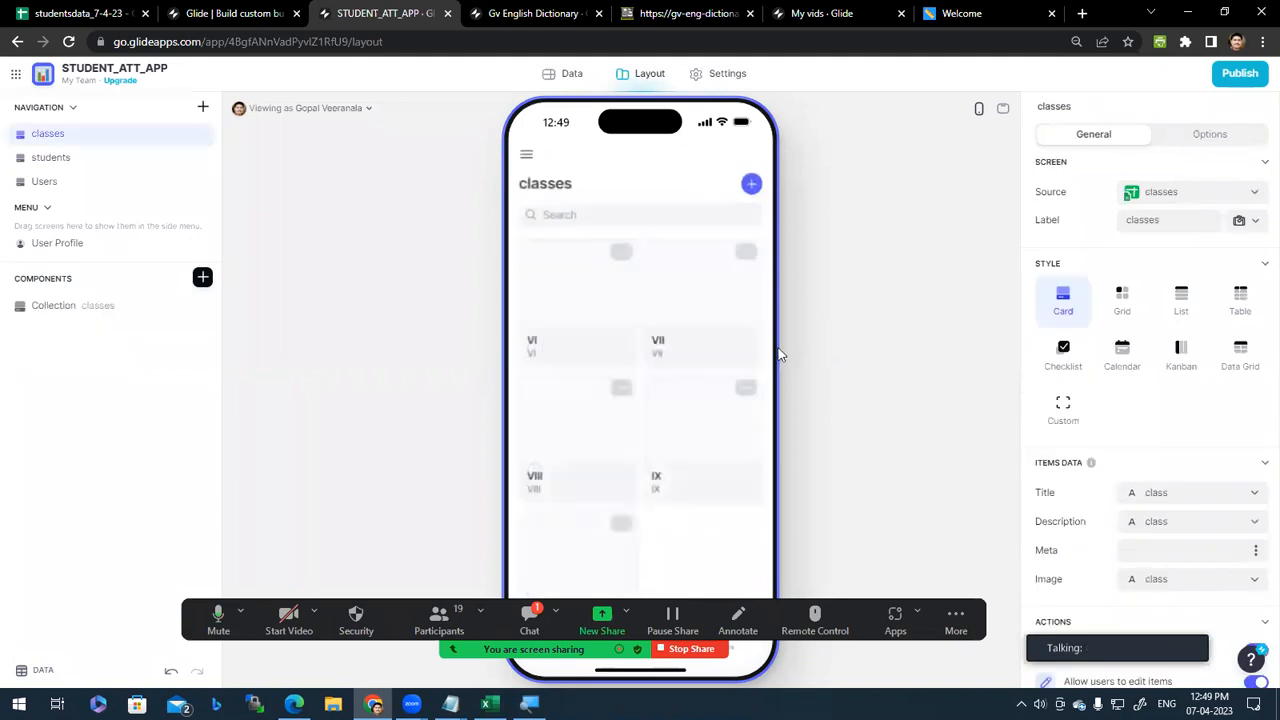
{"action": "left_click", "coordinate": [710, 299]}
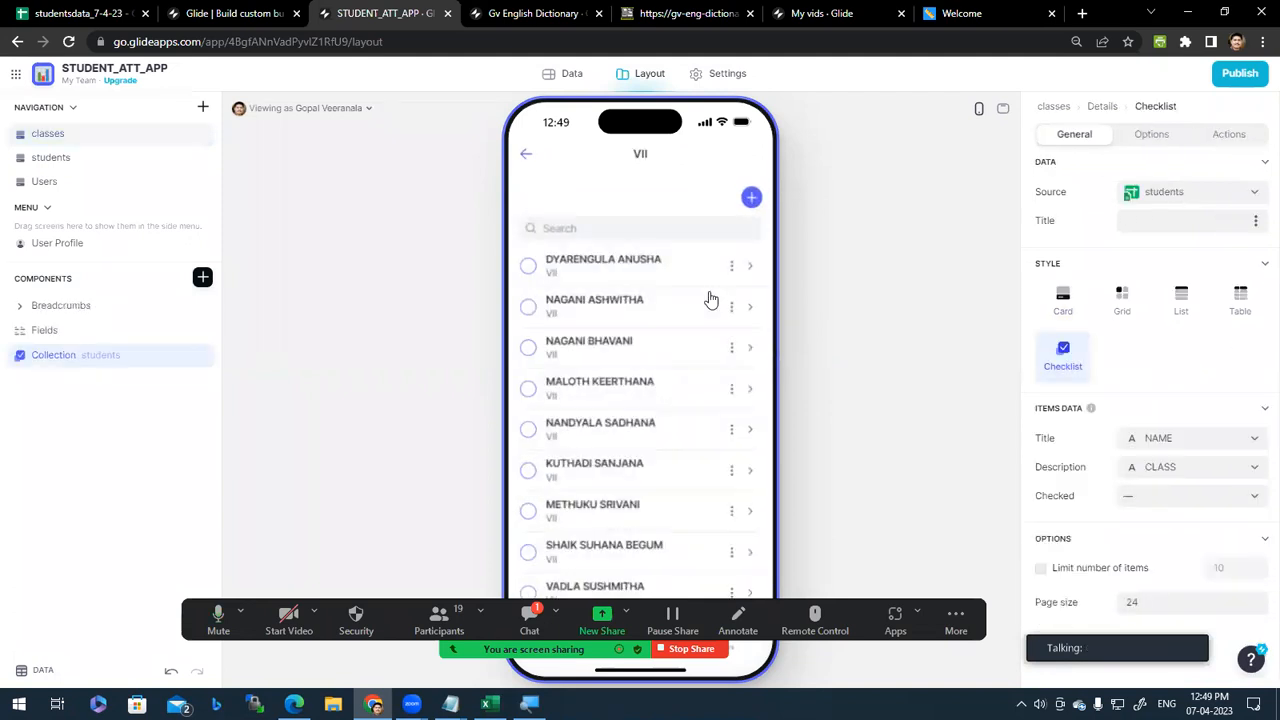
{"action": "left_click", "coordinate": [526, 157]}
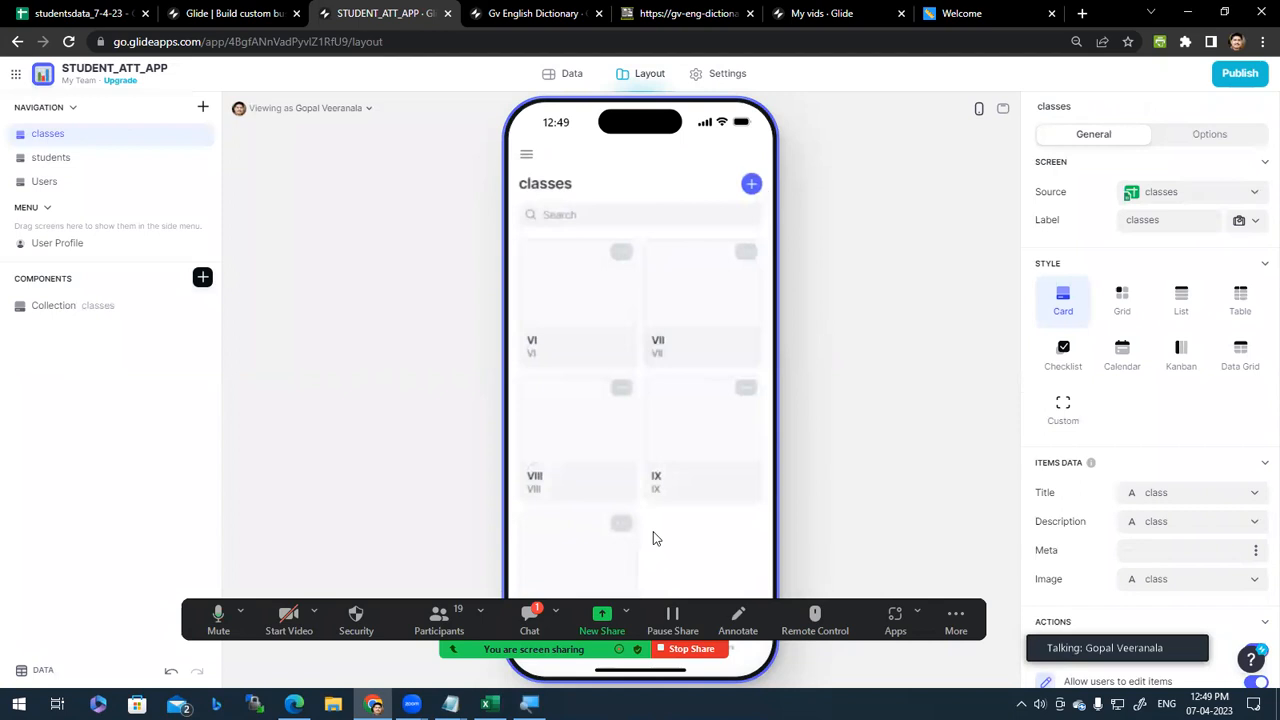
{"action": "scroll", "coordinate": [640, 430], "scroll_direction": "up", "scroll_amount": 1}
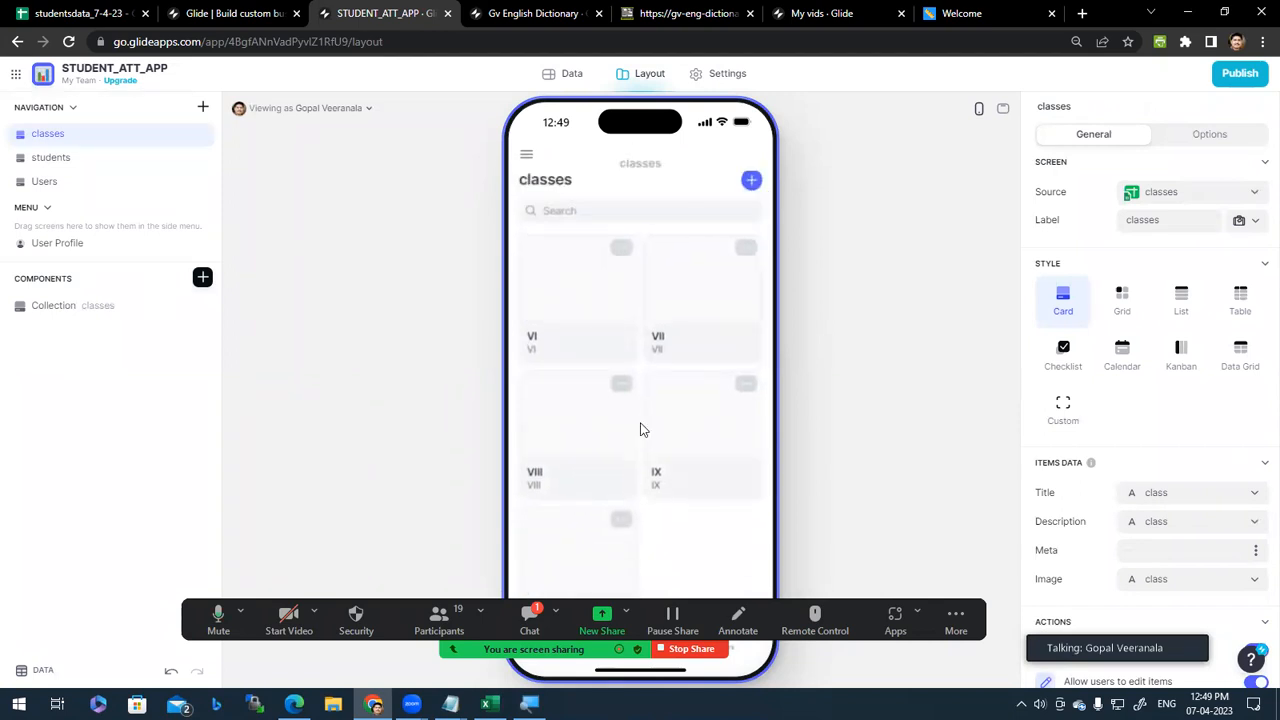
{"action": "left_click", "coordinate": [687, 302]}
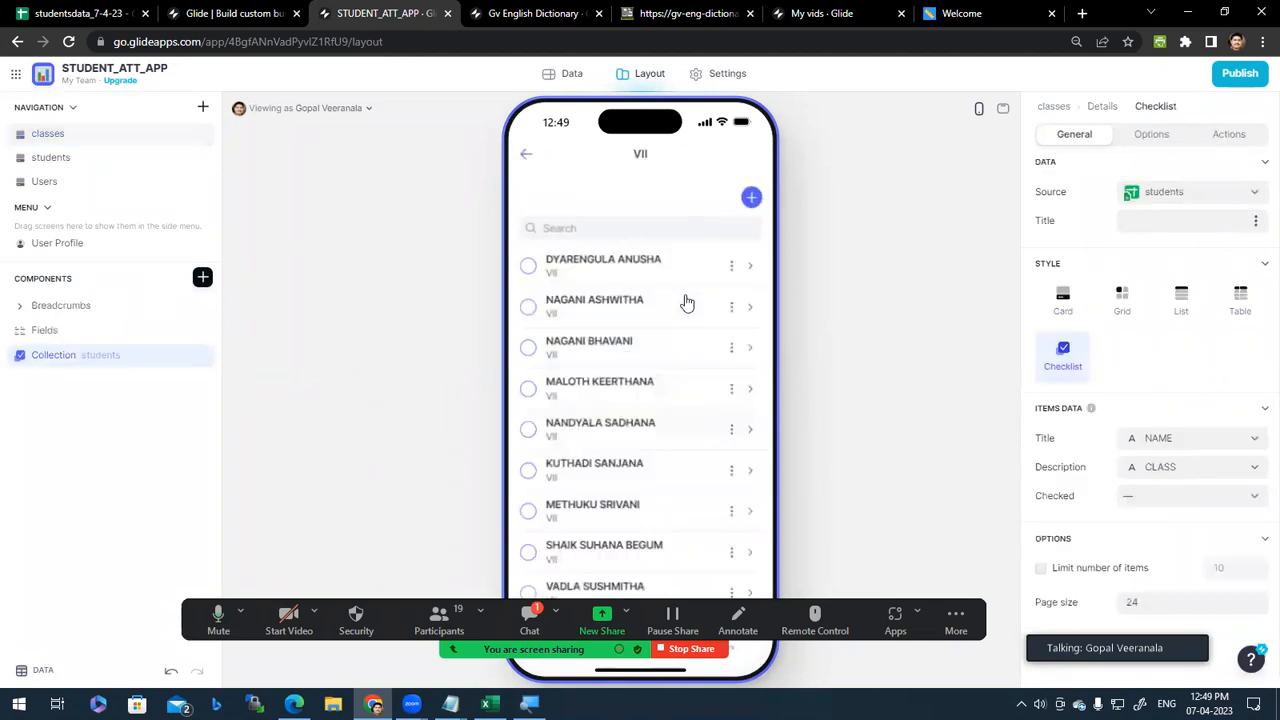
{"action": "left_click", "coordinate": [1152, 136]}
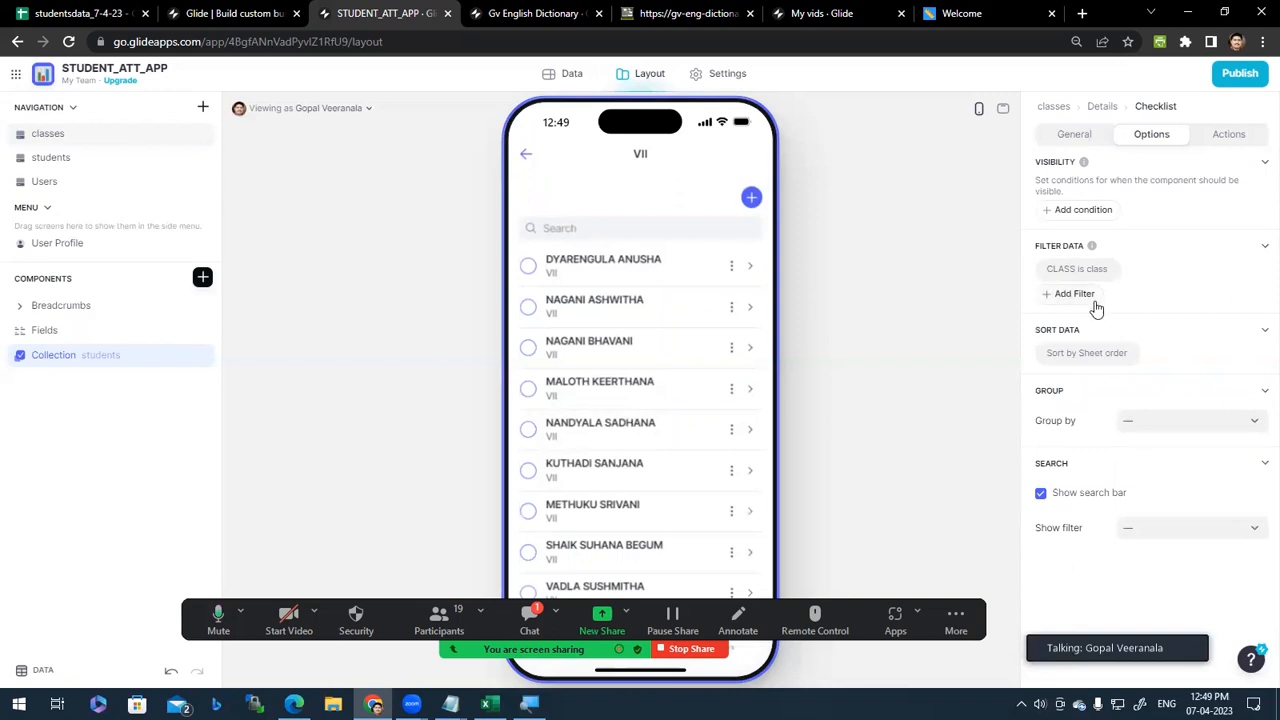
Step: Review the CLASS filter's value sources, then reselect the student collection's filter options
{"action": "left_click", "coordinate": [1053, 267]}
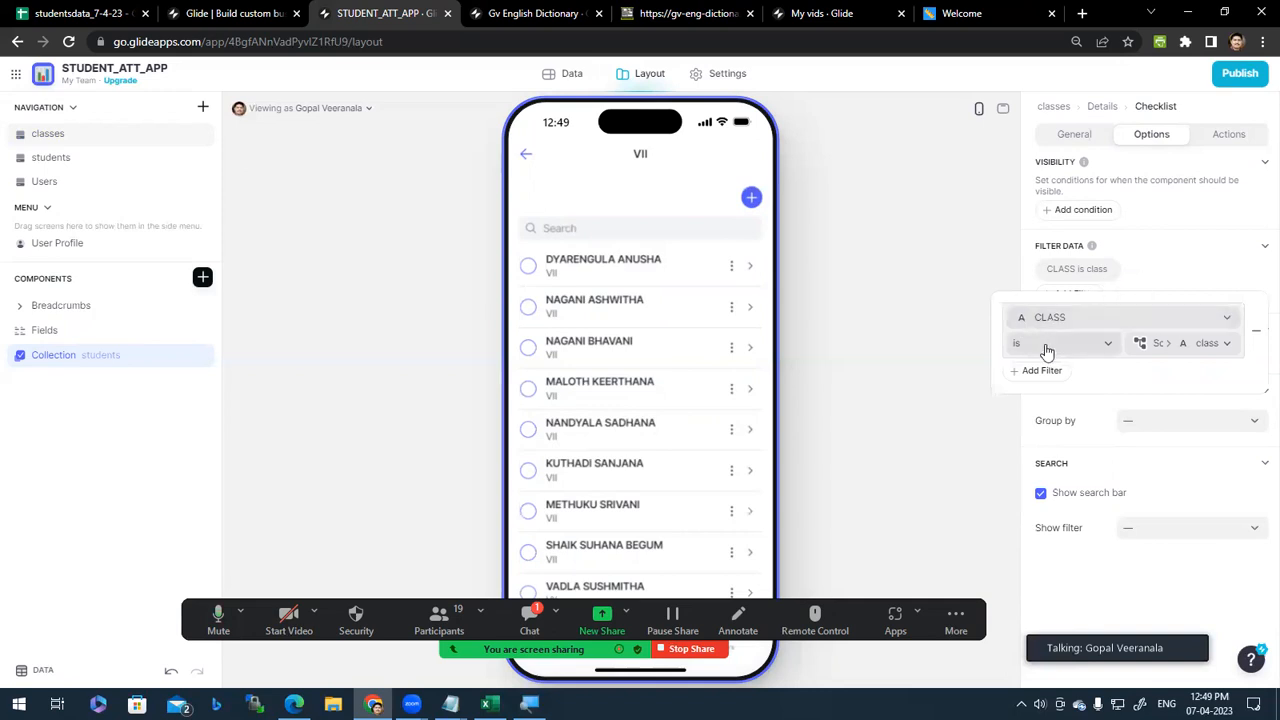
{"action": "left_click", "coordinate": [1228, 345]}
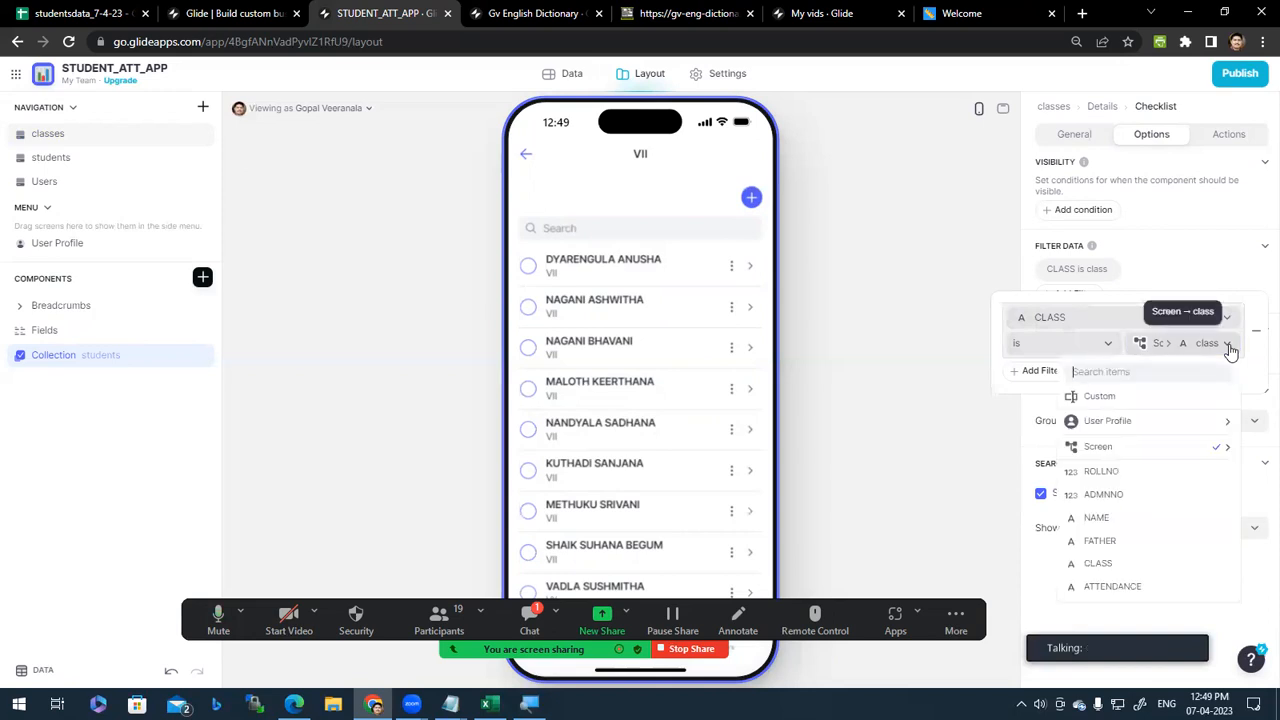
{"action": "mouse_move", "coordinate": [1166, 457]}
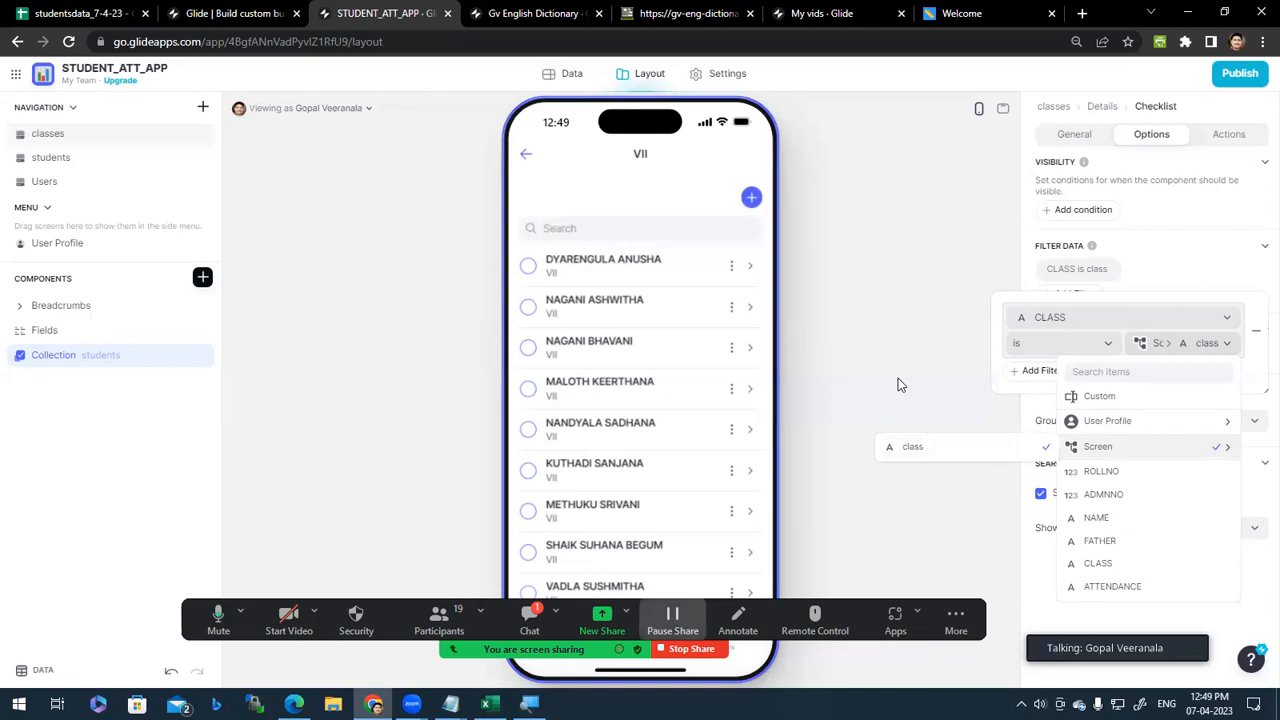
{"action": "key", "text": "alt+u"}
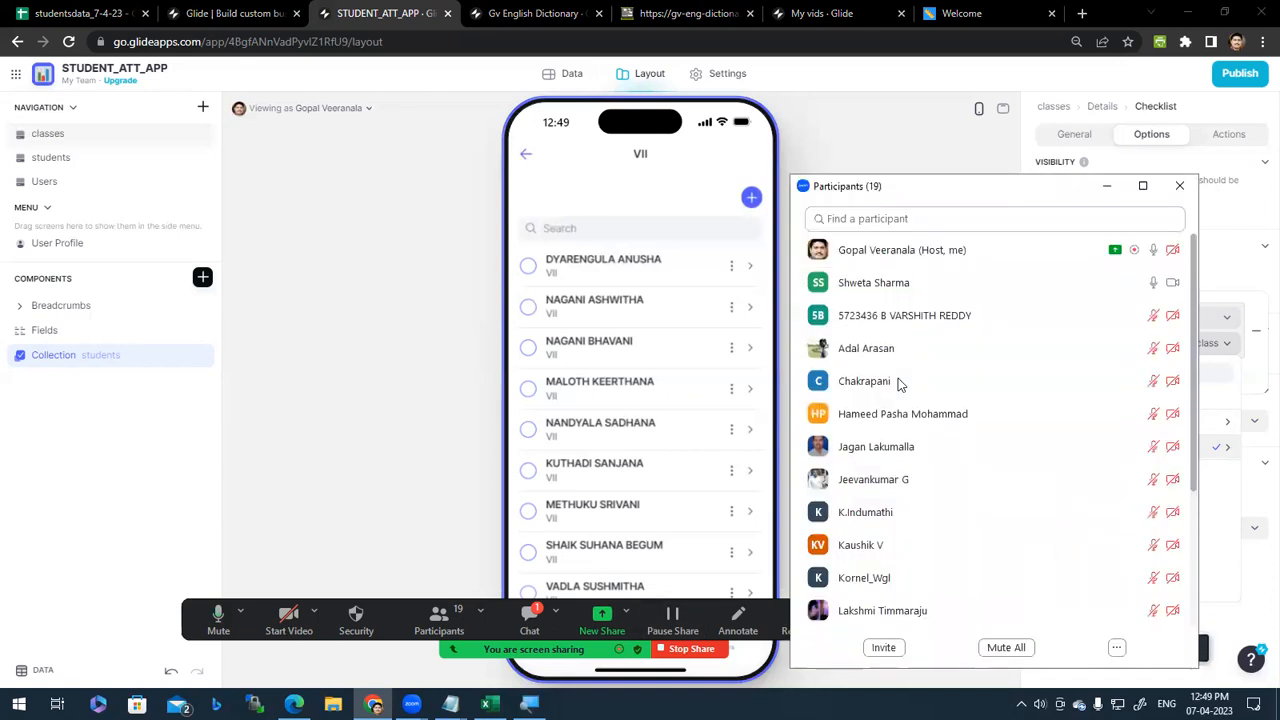
{"action": "key", "text": "alt+u"}
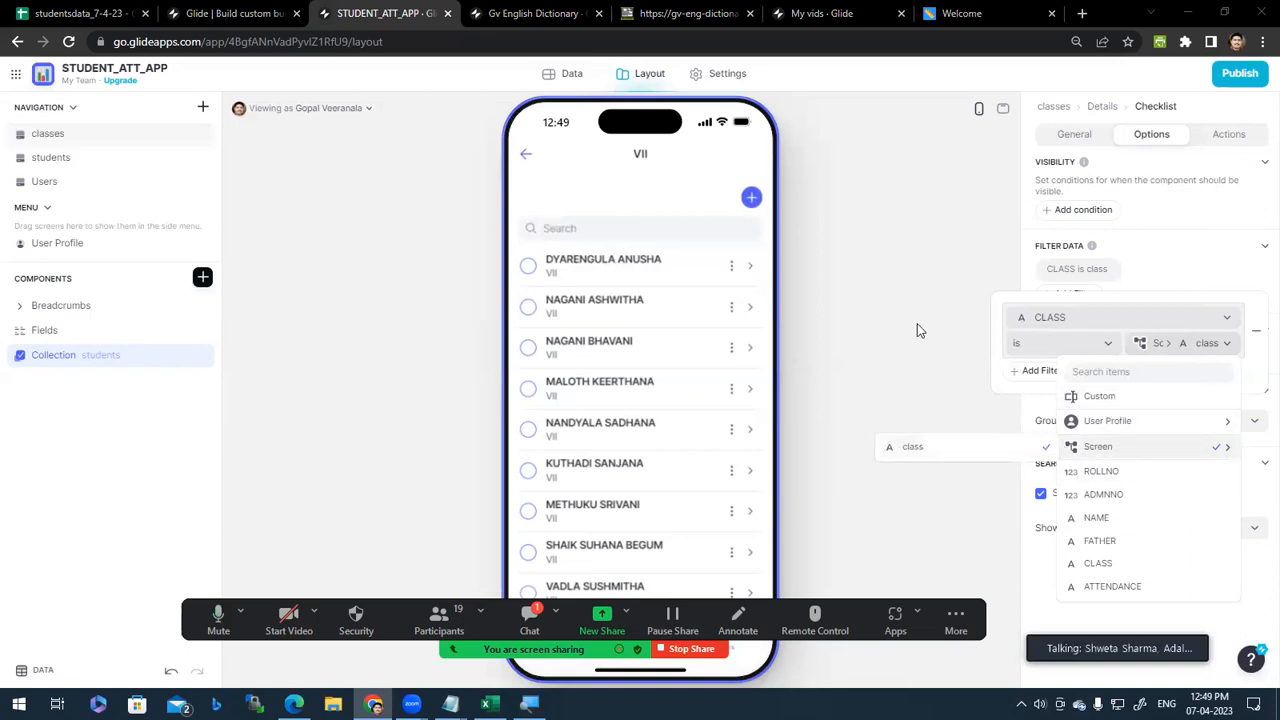
{"action": "left_click", "coordinate": [922, 349]}
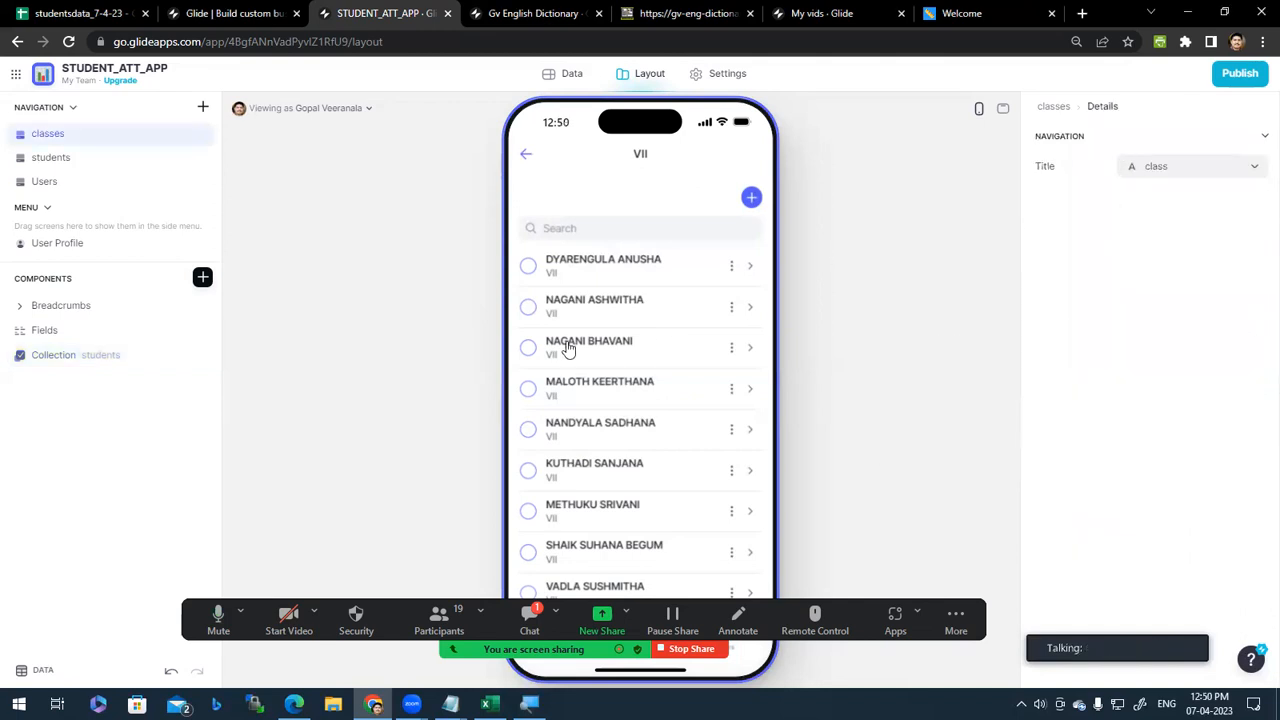
{"action": "left_click", "coordinate": [68, 357]}
{"action": "left_click", "coordinate": [1155, 134]}
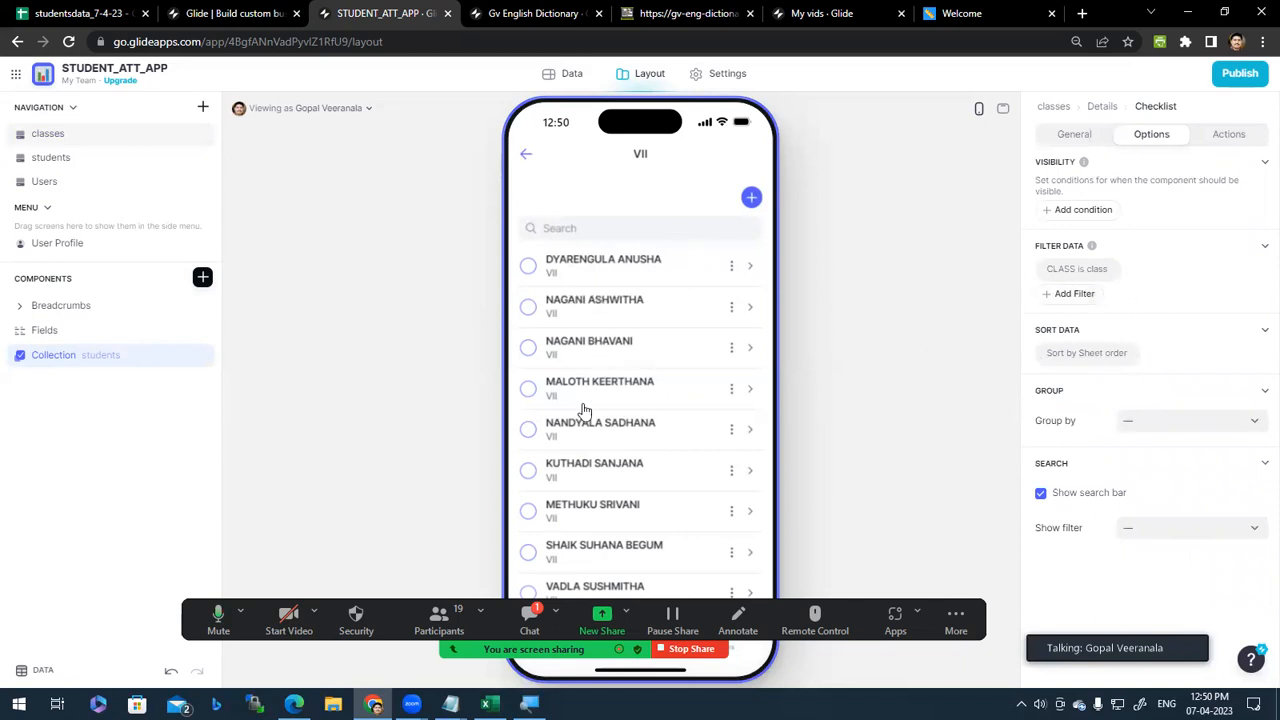
Step: View class IX's student list in the preview, then return and open class VI
{"action": "left_click", "coordinate": [525, 157]}
{"action": "left_click", "coordinate": [526, 157]}
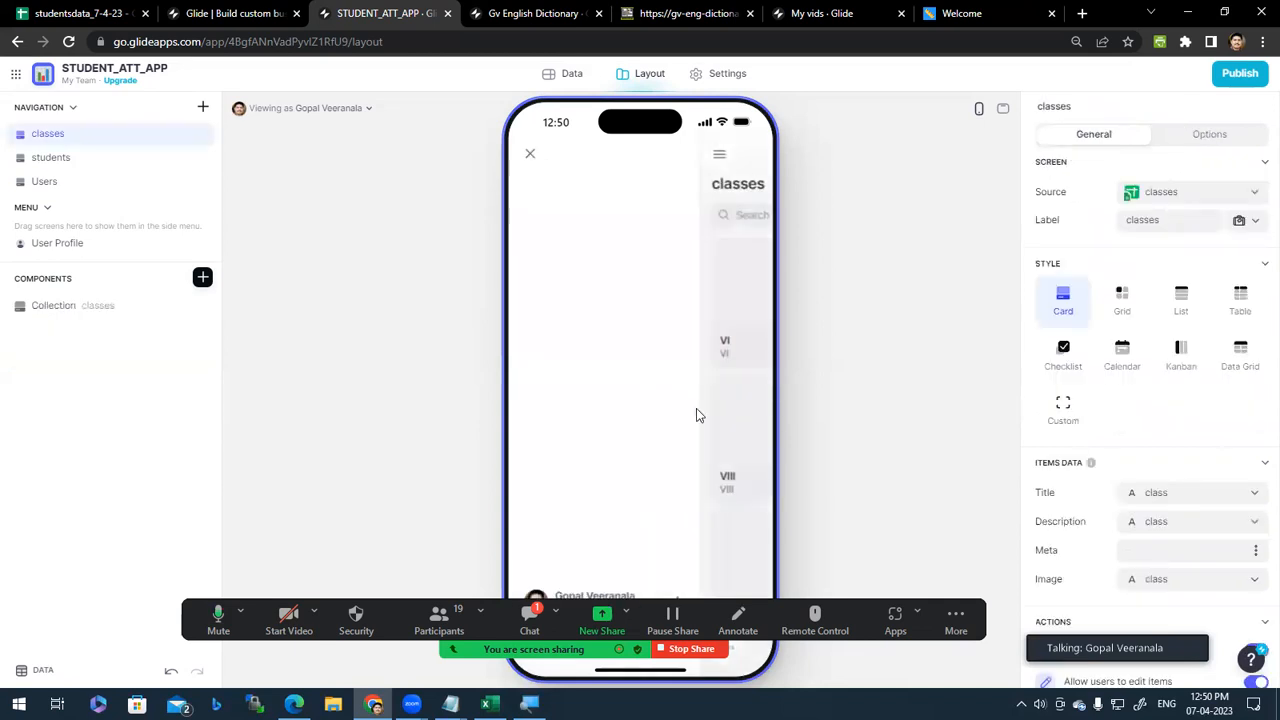
{"action": "left_click", "coordinate": [527, 156]}
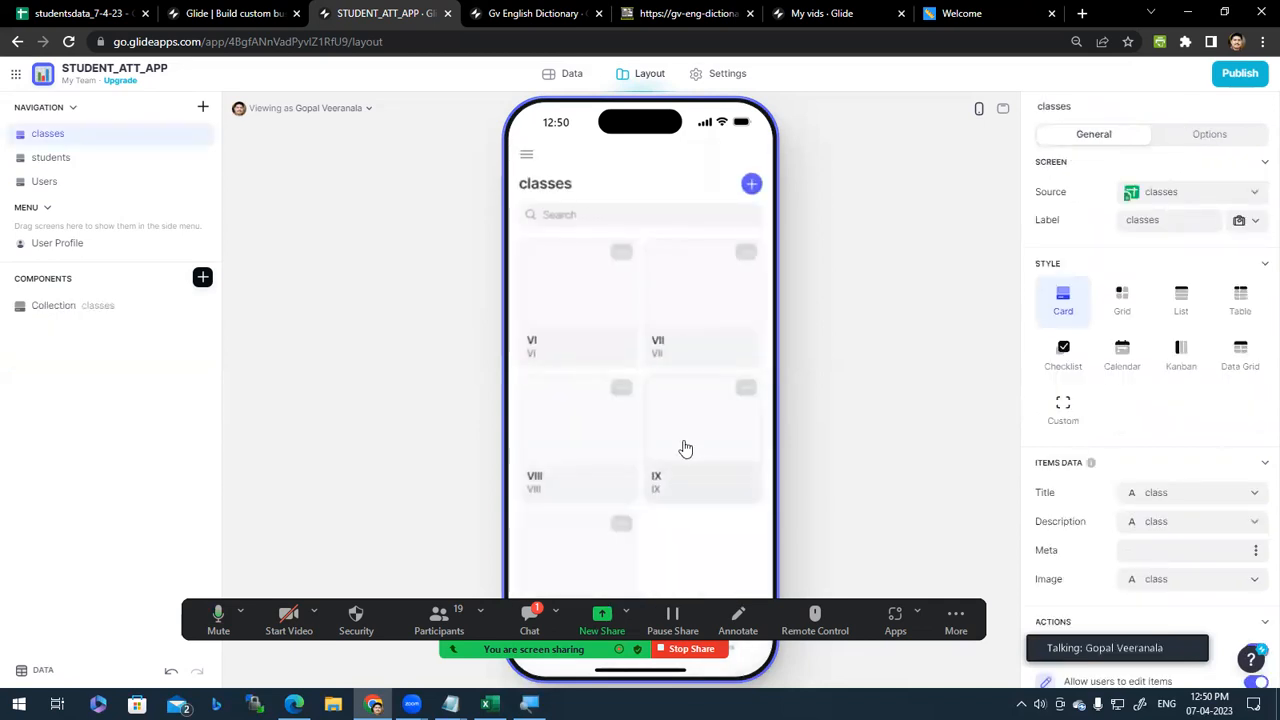
{"action": "left_click", "coordinate": [685, 447]}
{"action": "scroll", "coordinate": [655, 480], "scroll_direction": "down", "scroll_amount": 5}
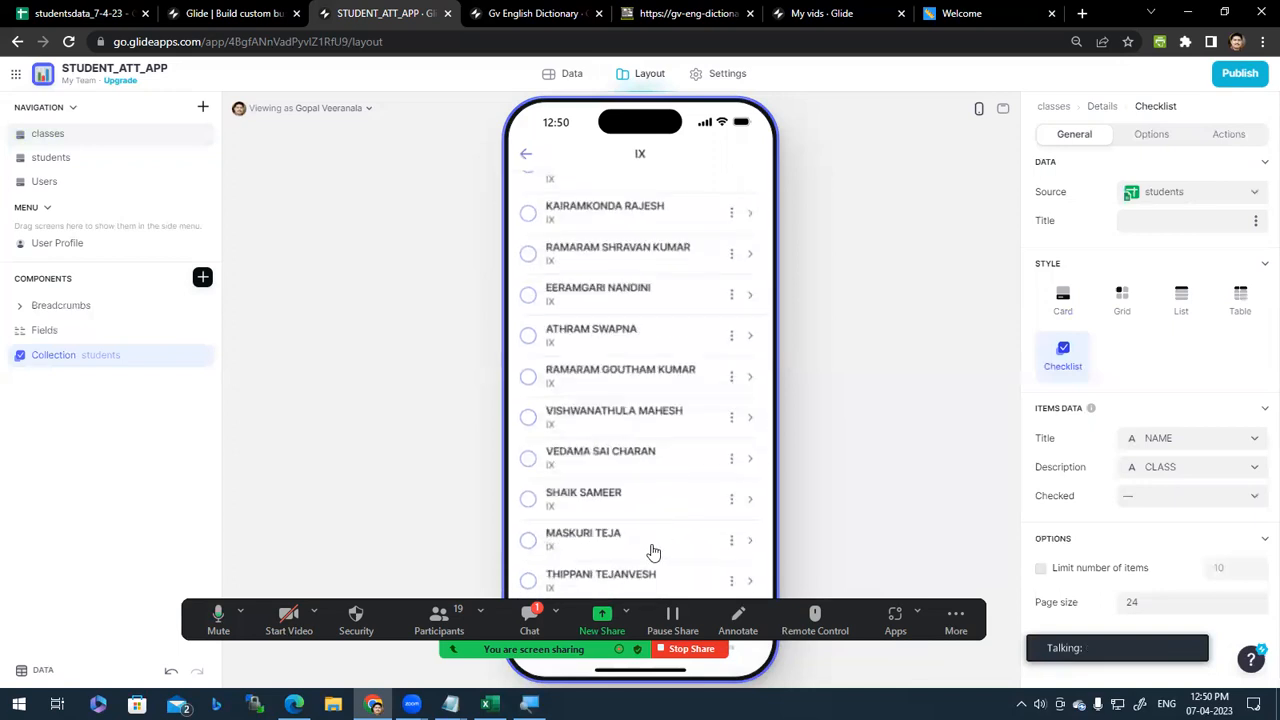
{"action": "scroll", "coordinate": [651, 545], "scroll_direction": "up", "scroll_amount": 5}
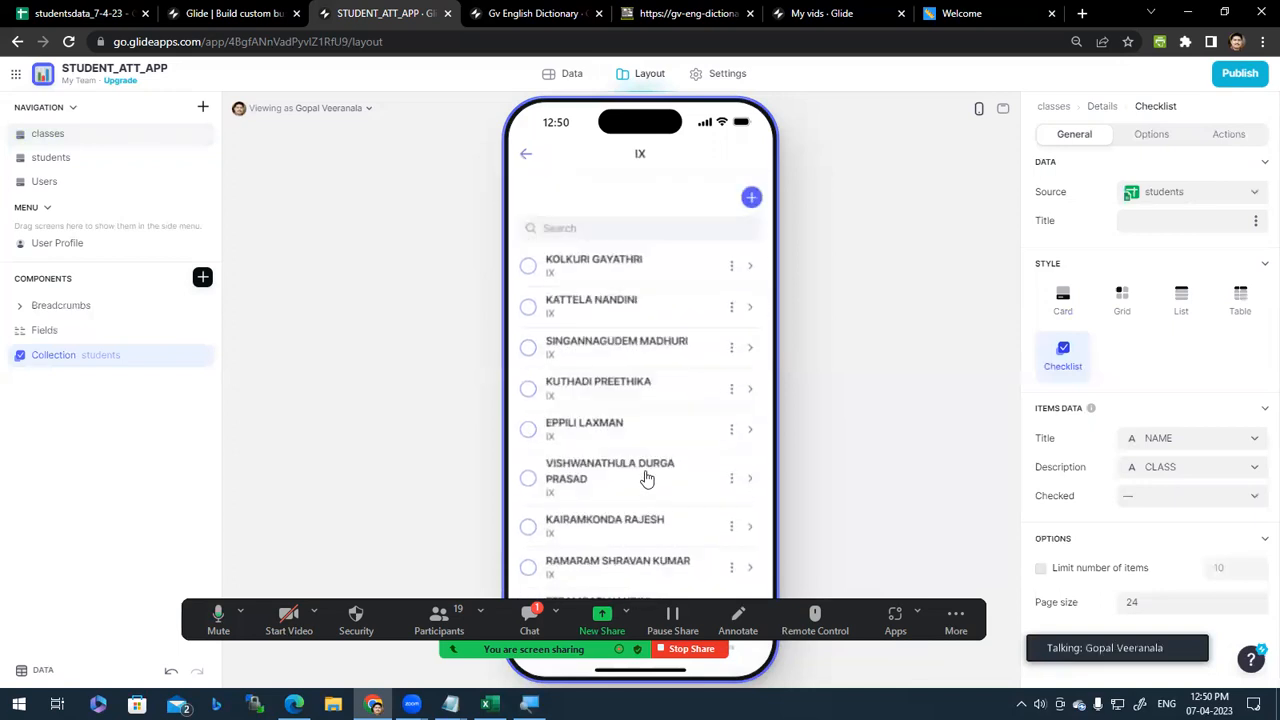
{"action": "left_click", "coordinate": [526, 158]}
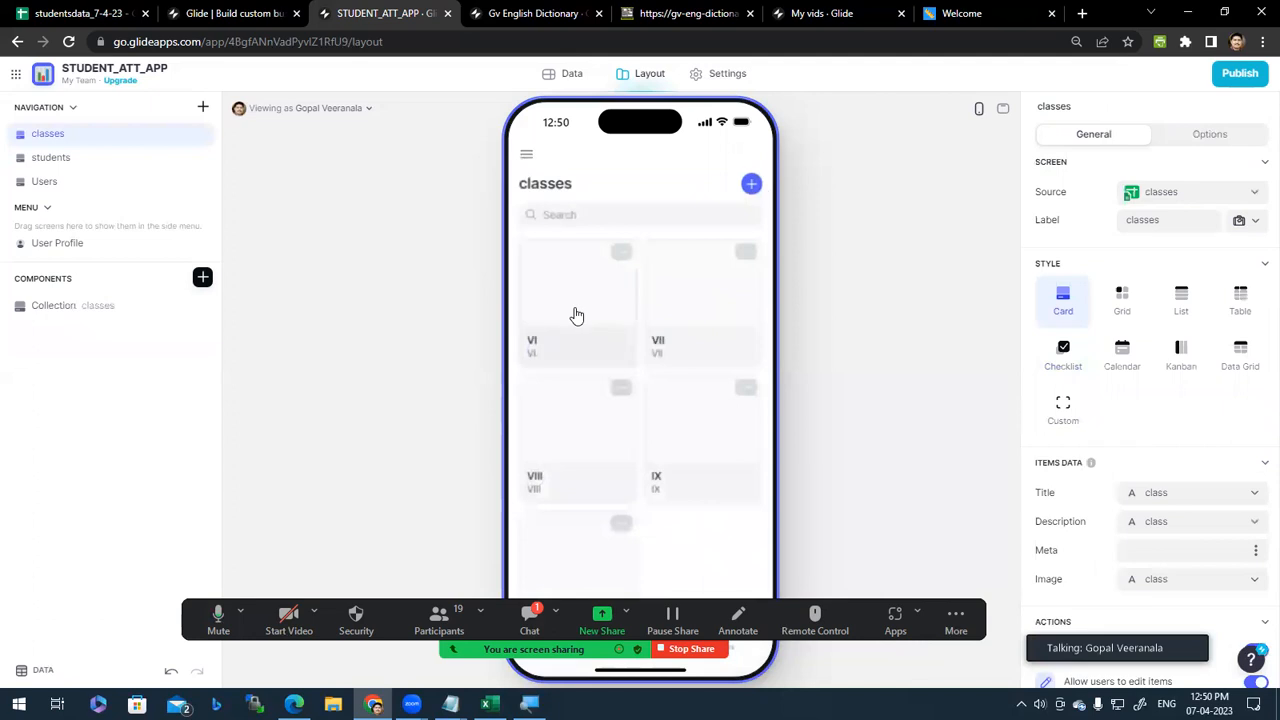
{"action": "left_click", "coordinate": [576, 316]}
{"action": "scroll", "coordinate": [1225, 440], "scroll_direction": "down", "scroll_amount": 1}
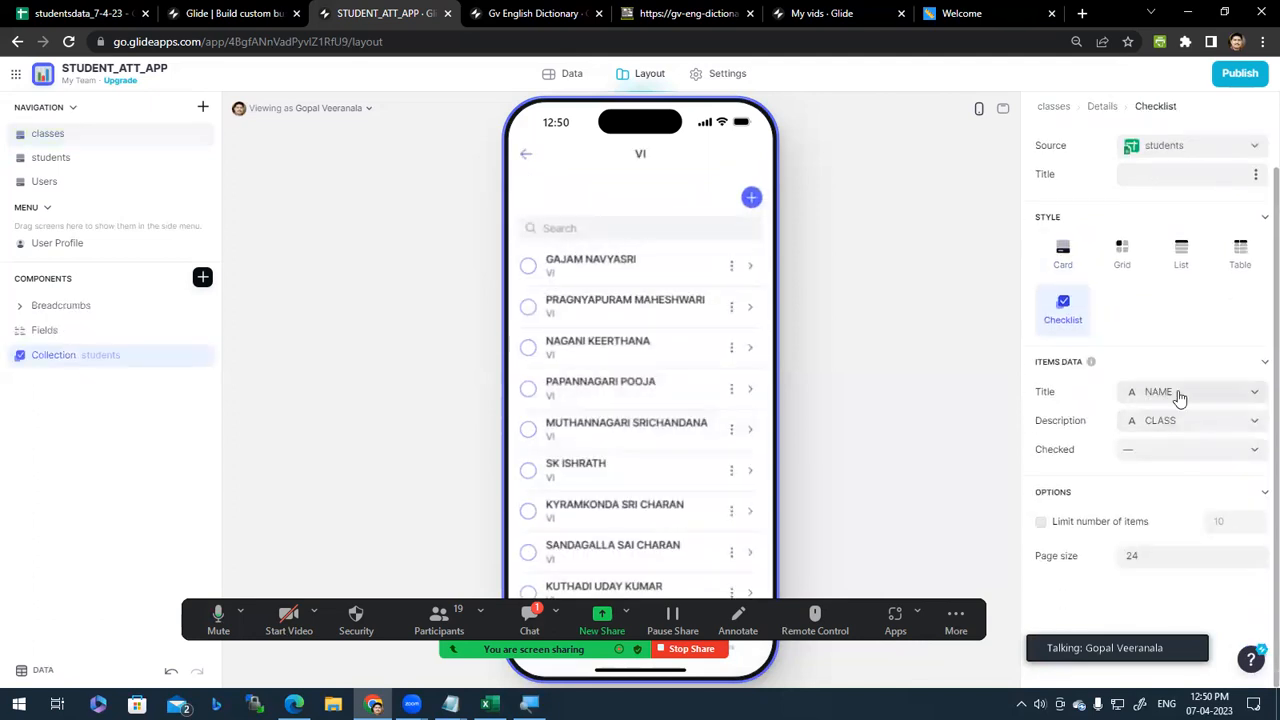
Step: Set the item description to FATHER and the Checked column to ATTENDANCE
{"action": "left_click", "coordinate": [1190, 449]}
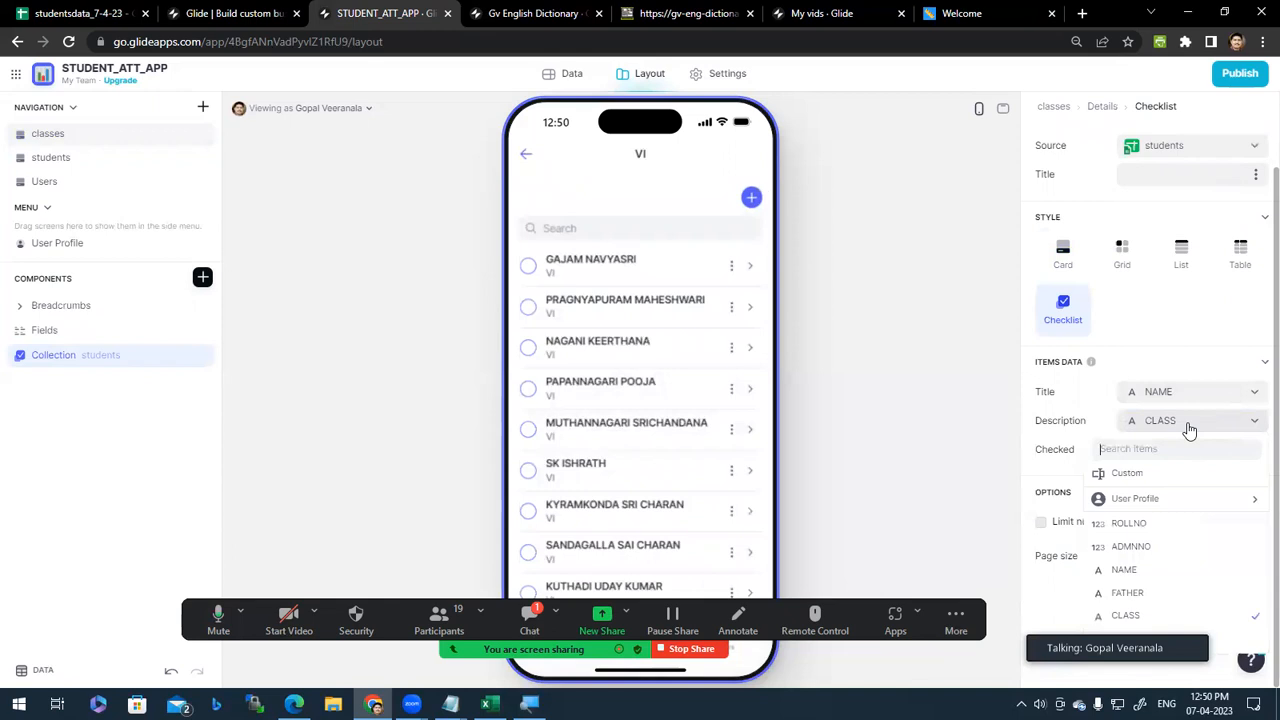
{"action": "left_click", "coordinate": [1153, 595]}
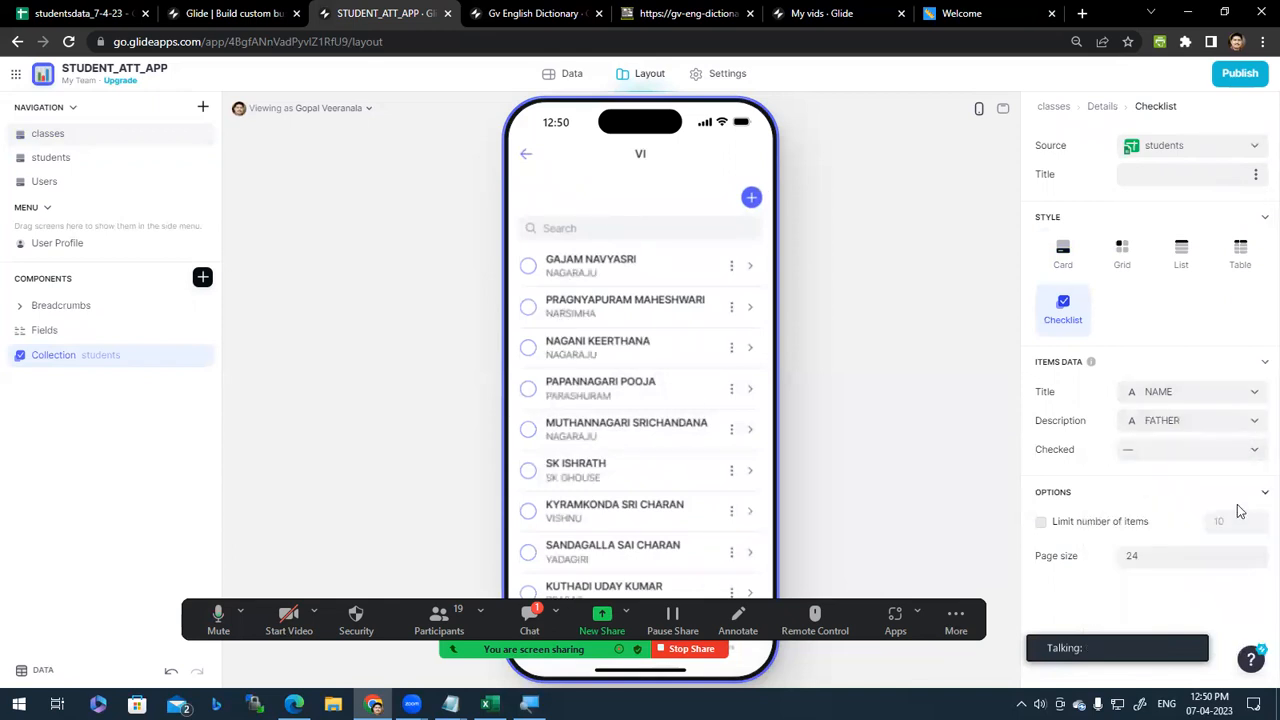
{"action": "left_click", "coordinate": [1187, 456]}
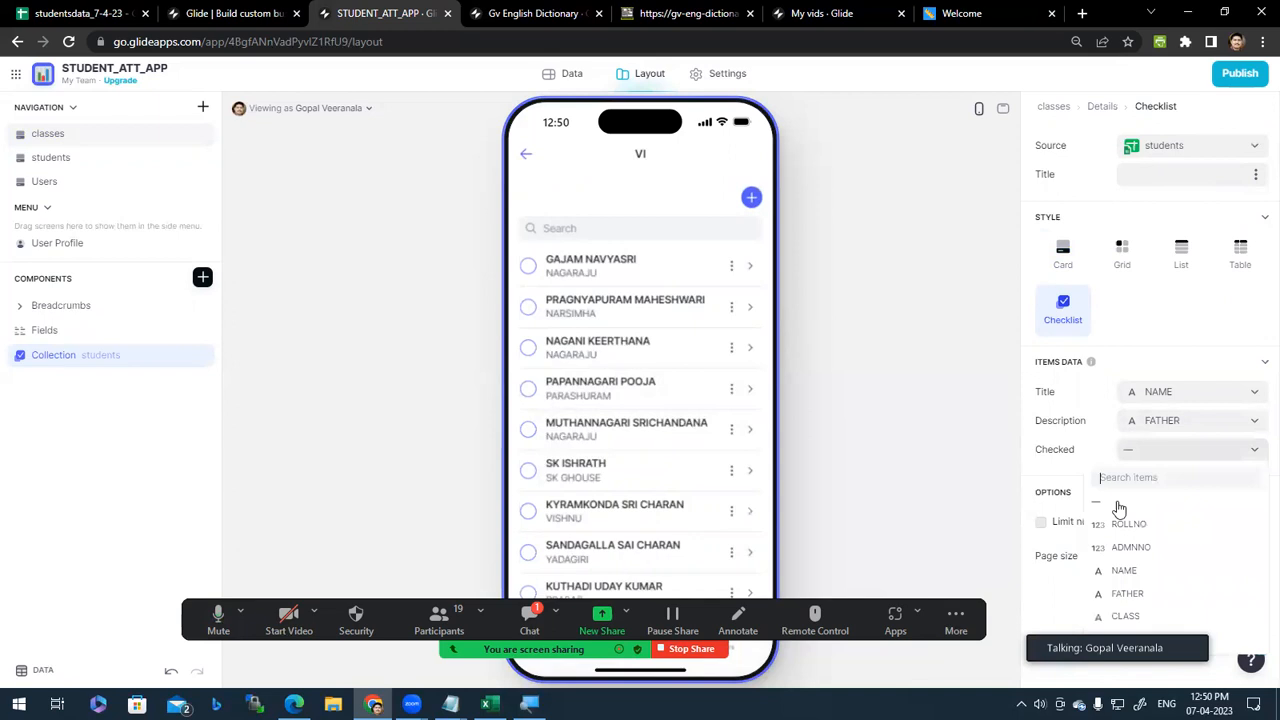
{"action": "left_click", "coordinate": [1091, 453]}
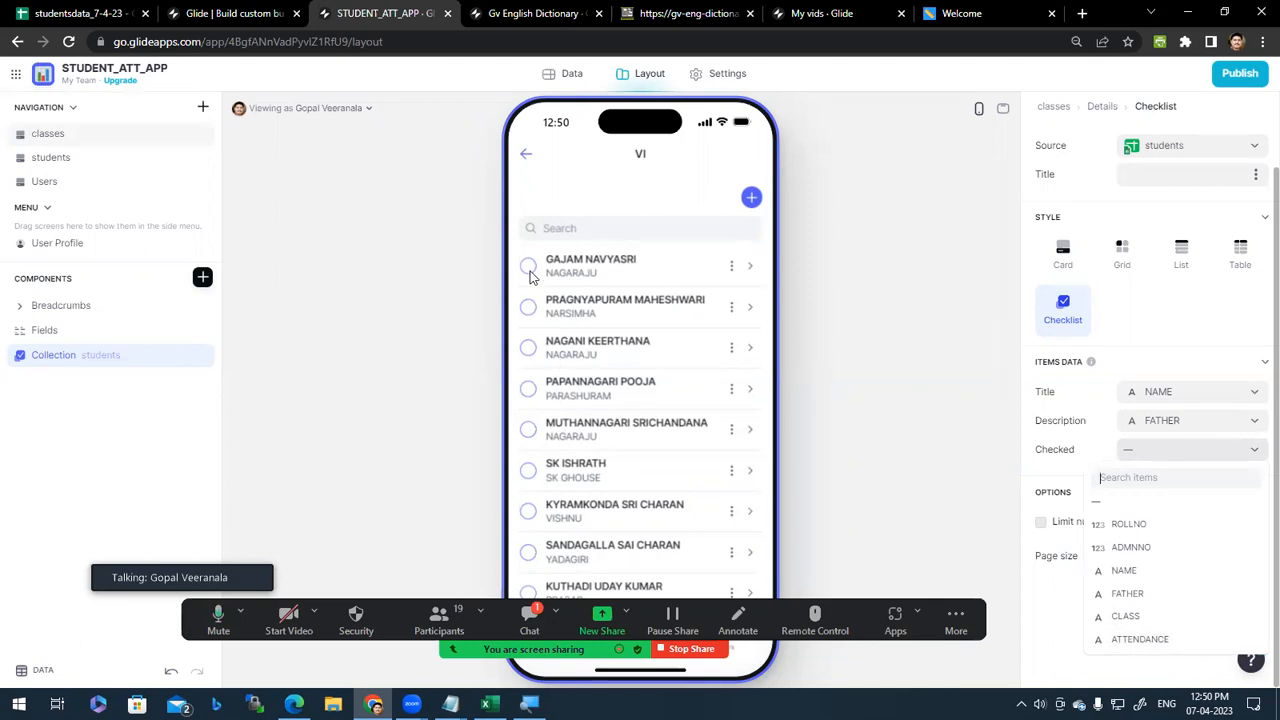
{"action": "left_click", "coordinate": [1153, 640]}
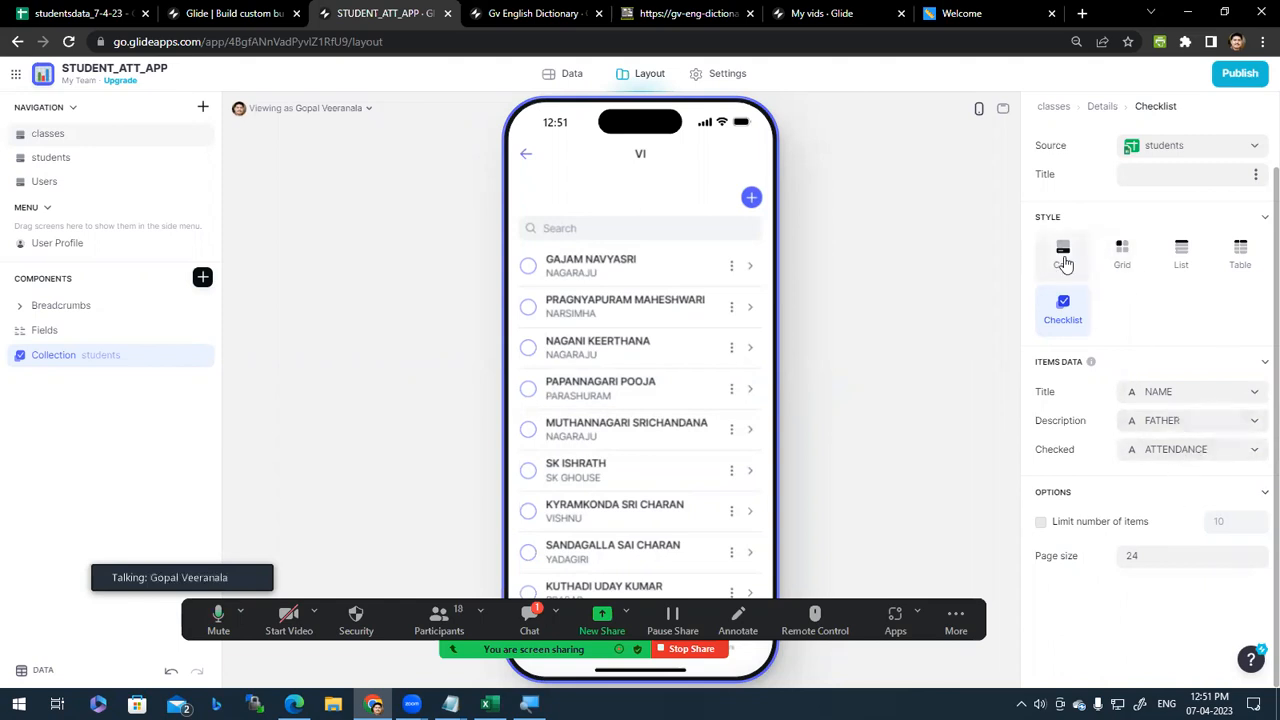
Step: Try Card and Table styles, return to Checklist with ATTENDANCE checked, and open a student's details
{"action": "left_click", "coordinate": [1125, 258]}
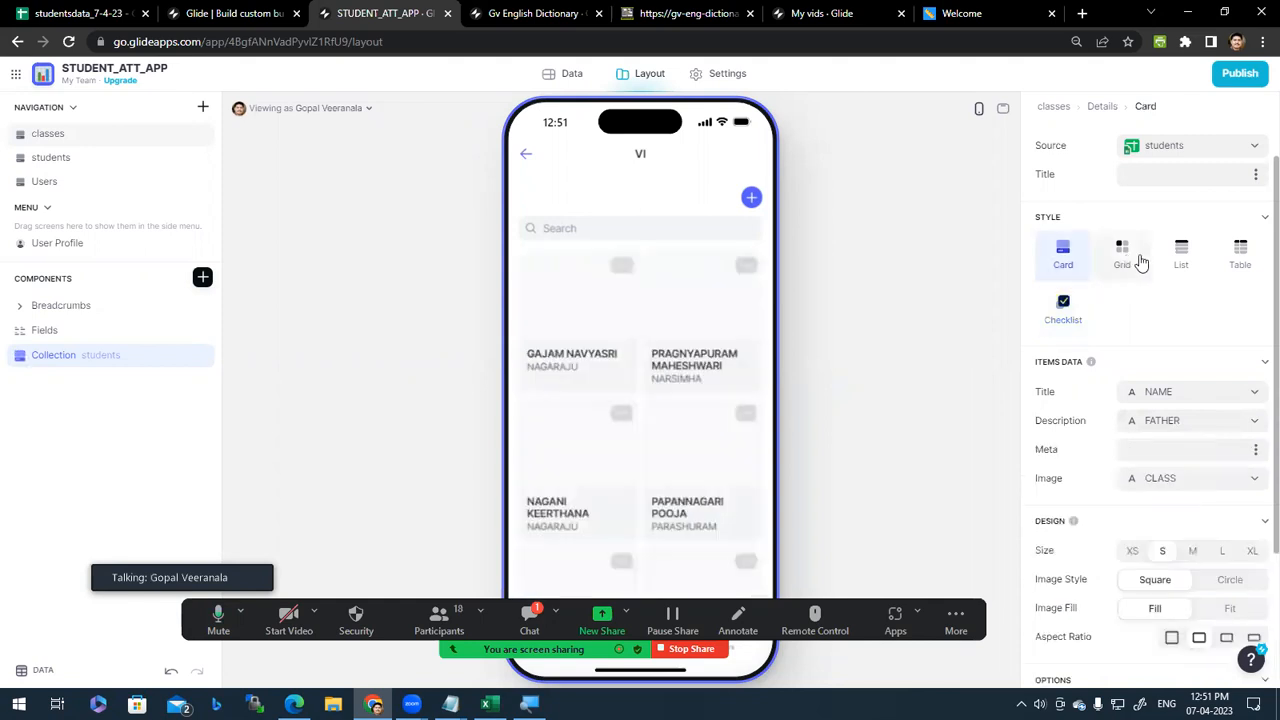
{"action": "left_click", "coordinate": [1241, 258]}
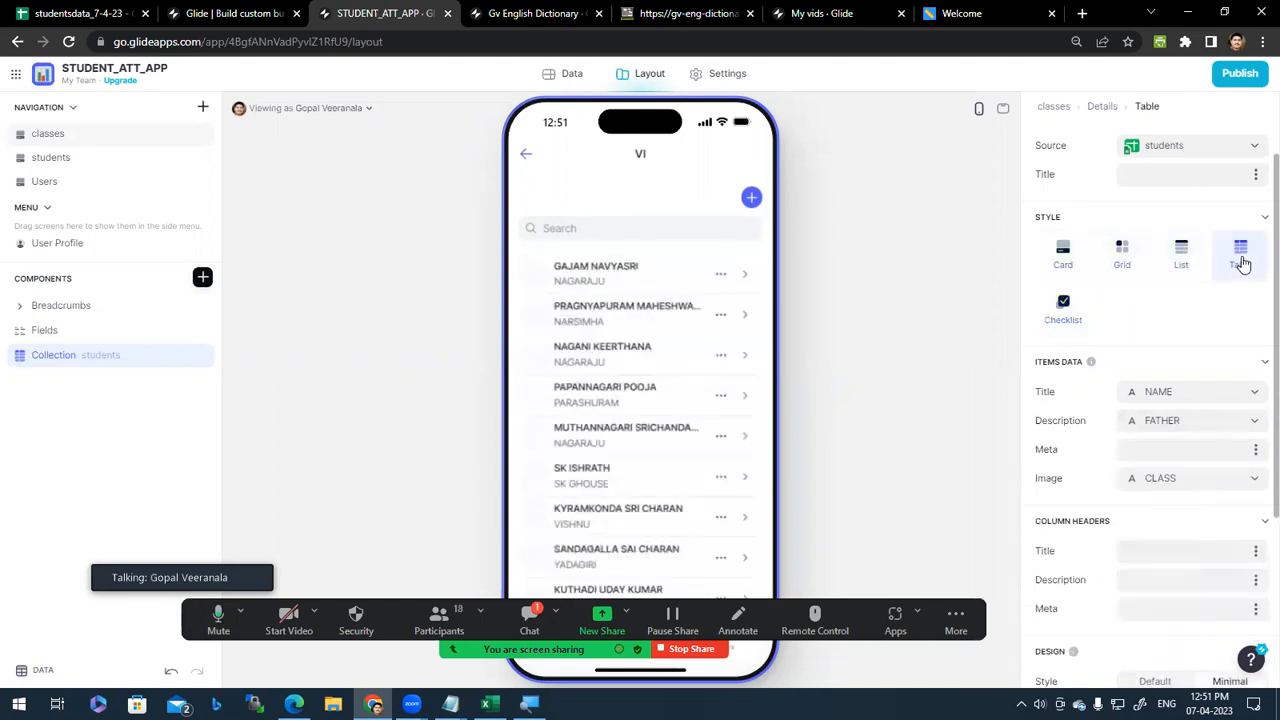
{"action": "left_click", "coordinate": [1066, 307]}
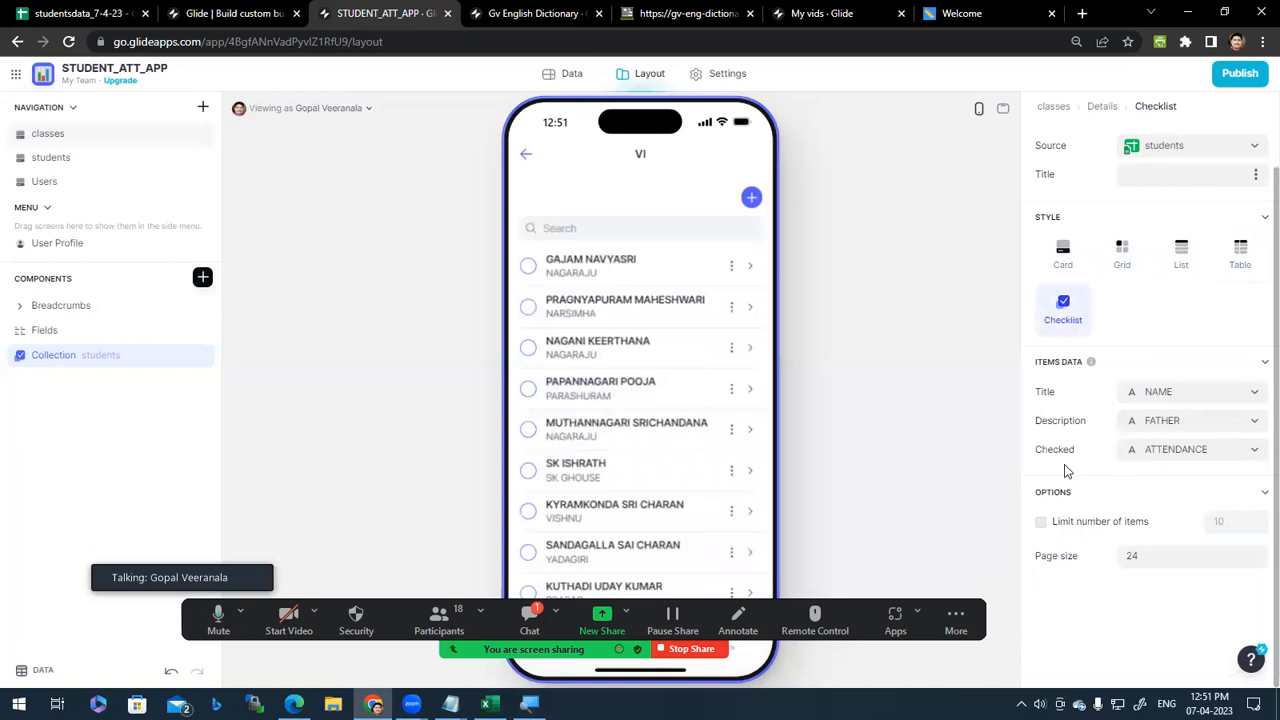
{"action": "left_click", "coordinate": [1172, 450]}
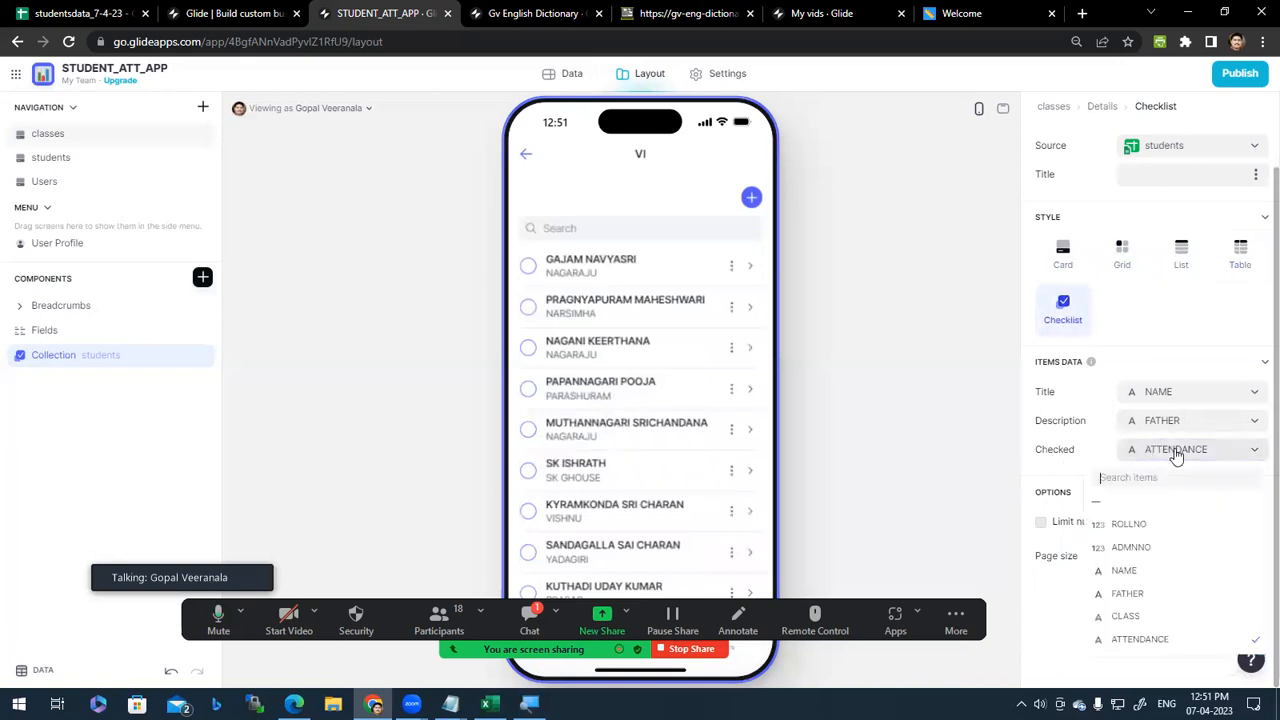
{"action": "left_click", "coordinate": [1146, 643]}
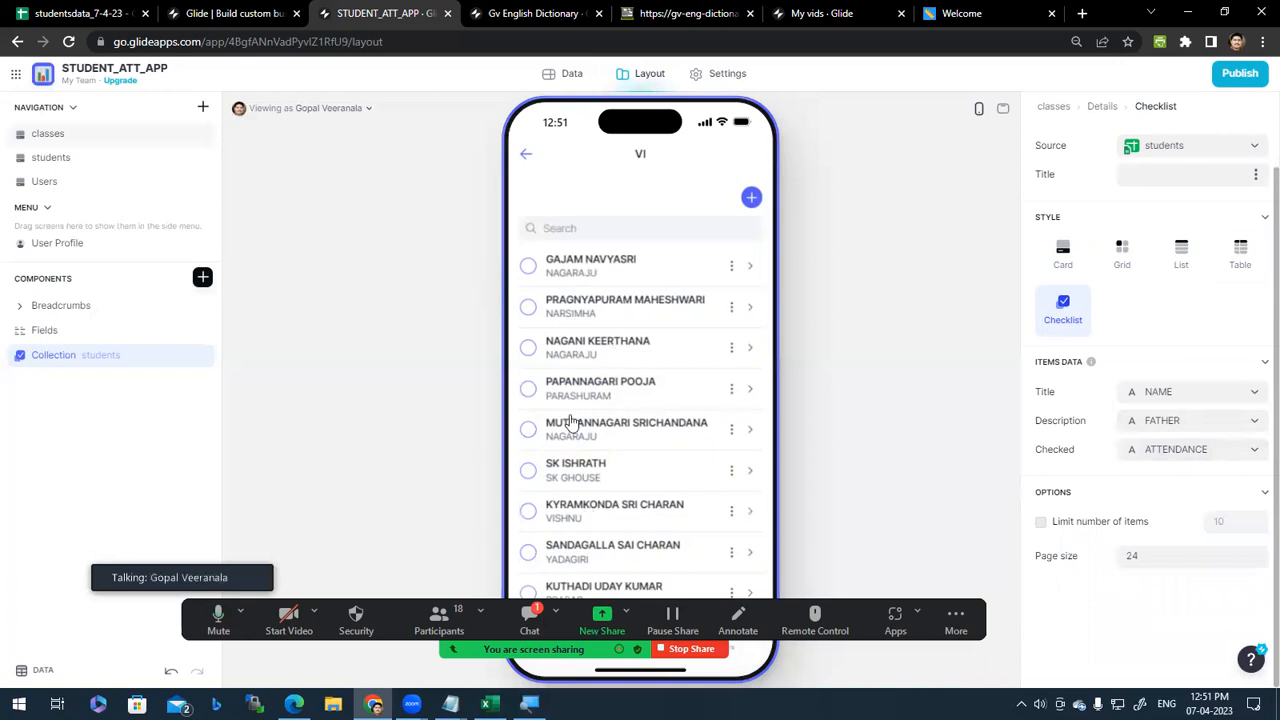
{"action": "left_click", "coordinate": [587, 270]}
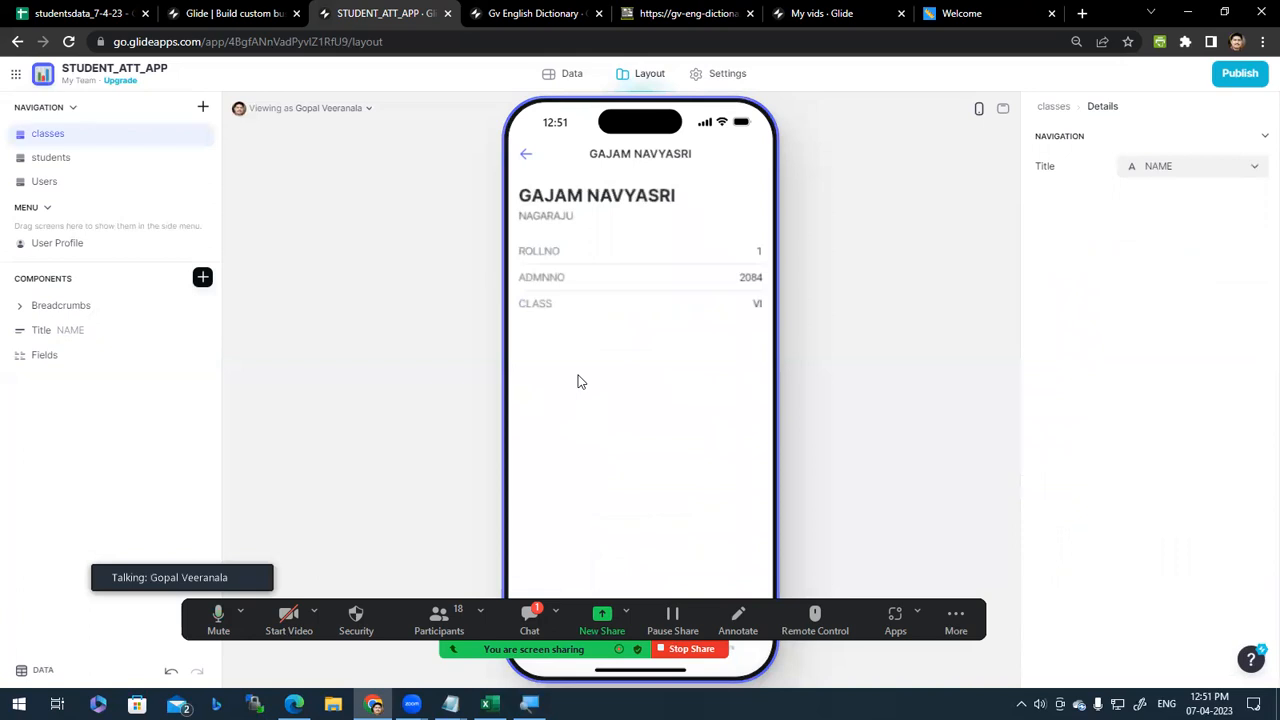
Step: View another VI student's details, then return to the VI checklist
{"action": "left_click", "coordinate": [529, 156]}
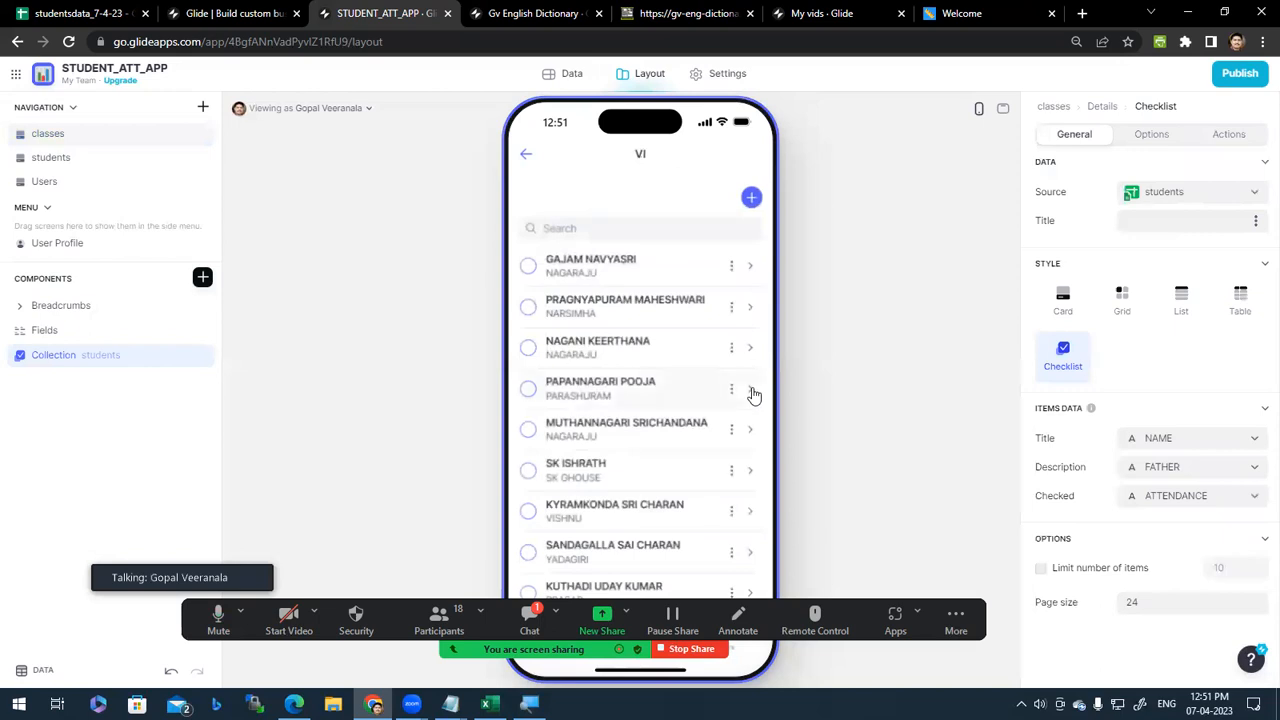
{"action": "left_click", "coordinate": [754, 395]}
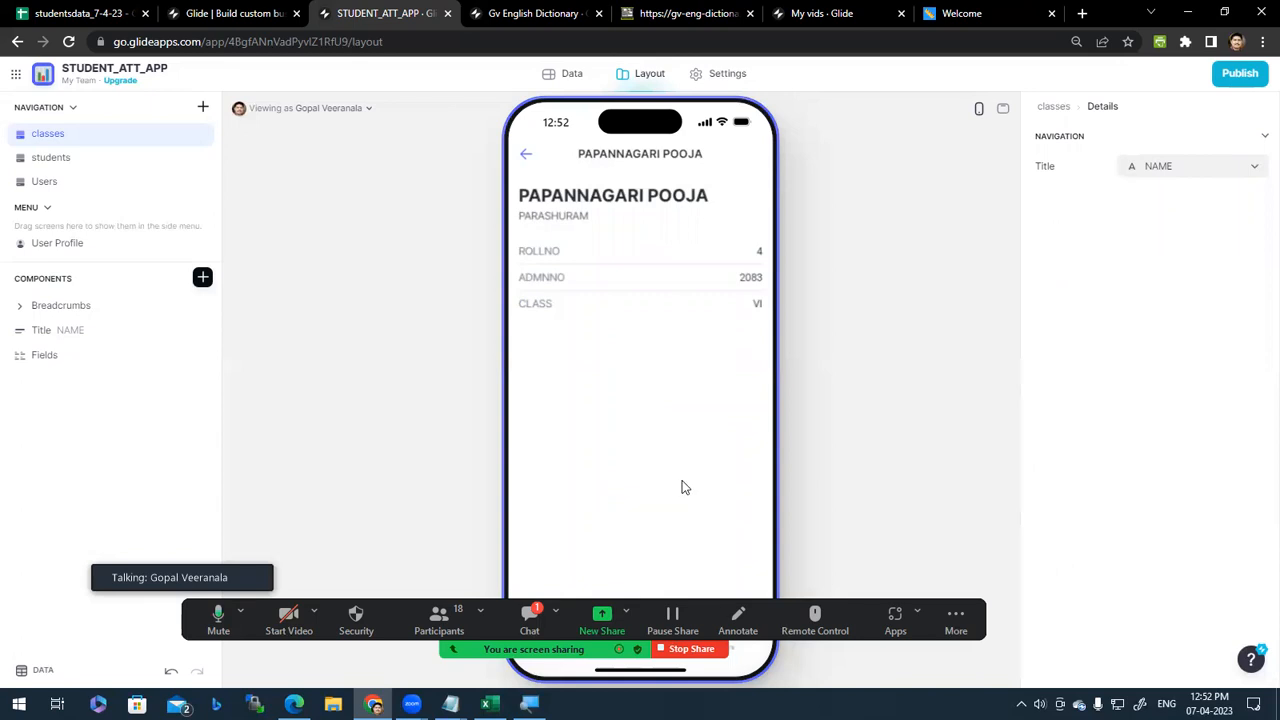
{"action": "left_click", "coordinate": [529, 158]}
{"action": "scroll", "coordinate": [653, 333], "scroll_direction": "down", "scroll_amount": 3}
{"action": "scroll", "coordinate": [653, 333], "scroll_direction": "up", "scroll_amount": 3}
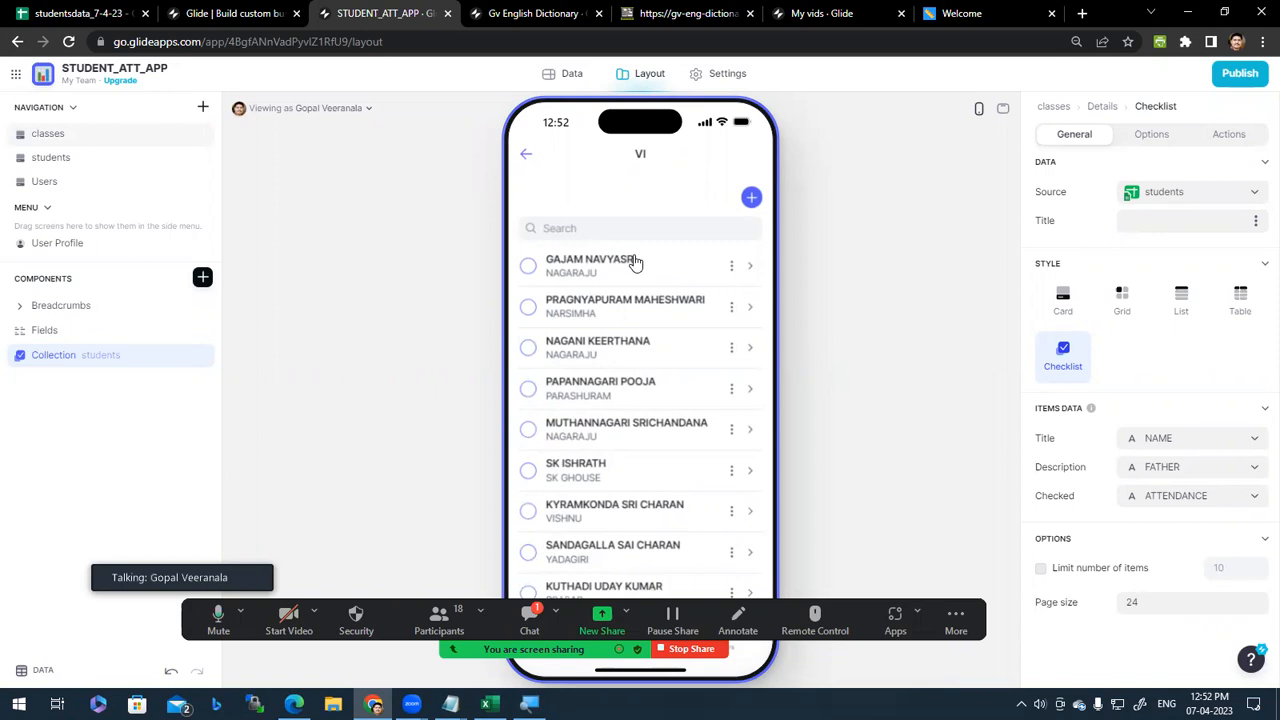
{"action": "scroll", "coordinate": [1189, 520], "scroll_direction": "down", "scroll_amount": 1}
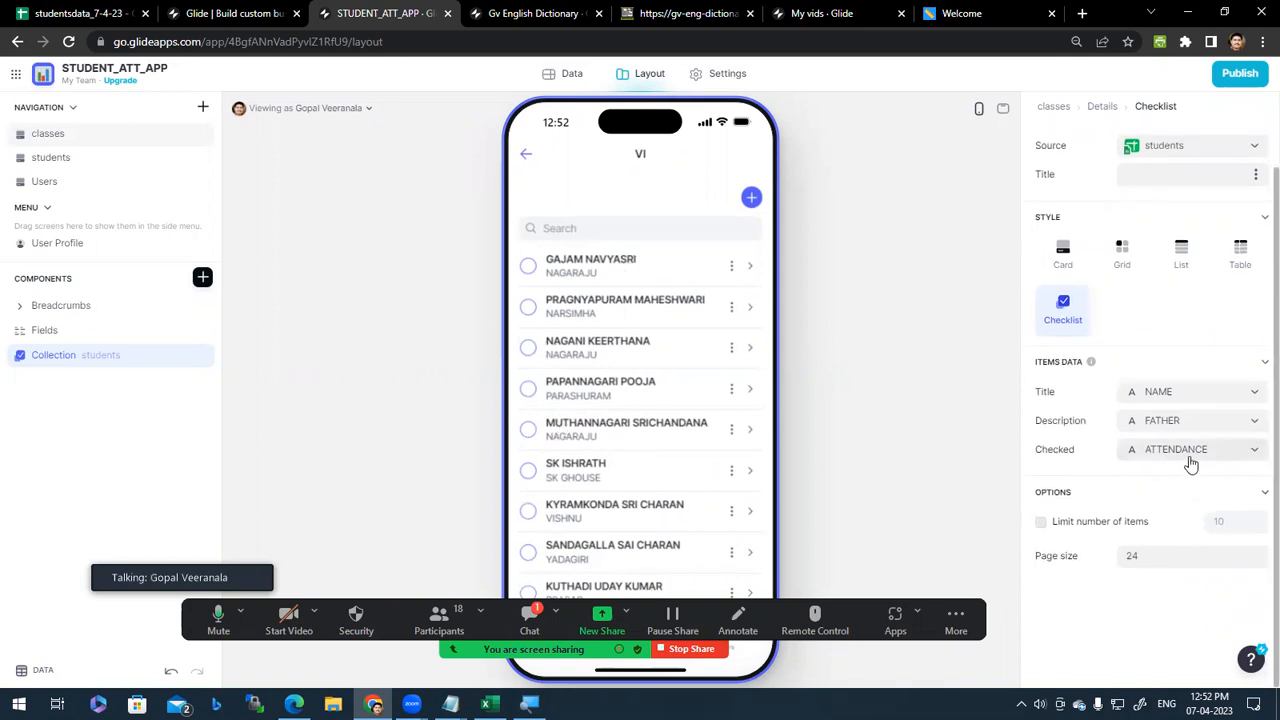
Step: In the studentsdata spreadsheet, inspect the empty ATTENDANCE cells F2 to F9
{"action": "left_click", "coordinate": [100, 13]}
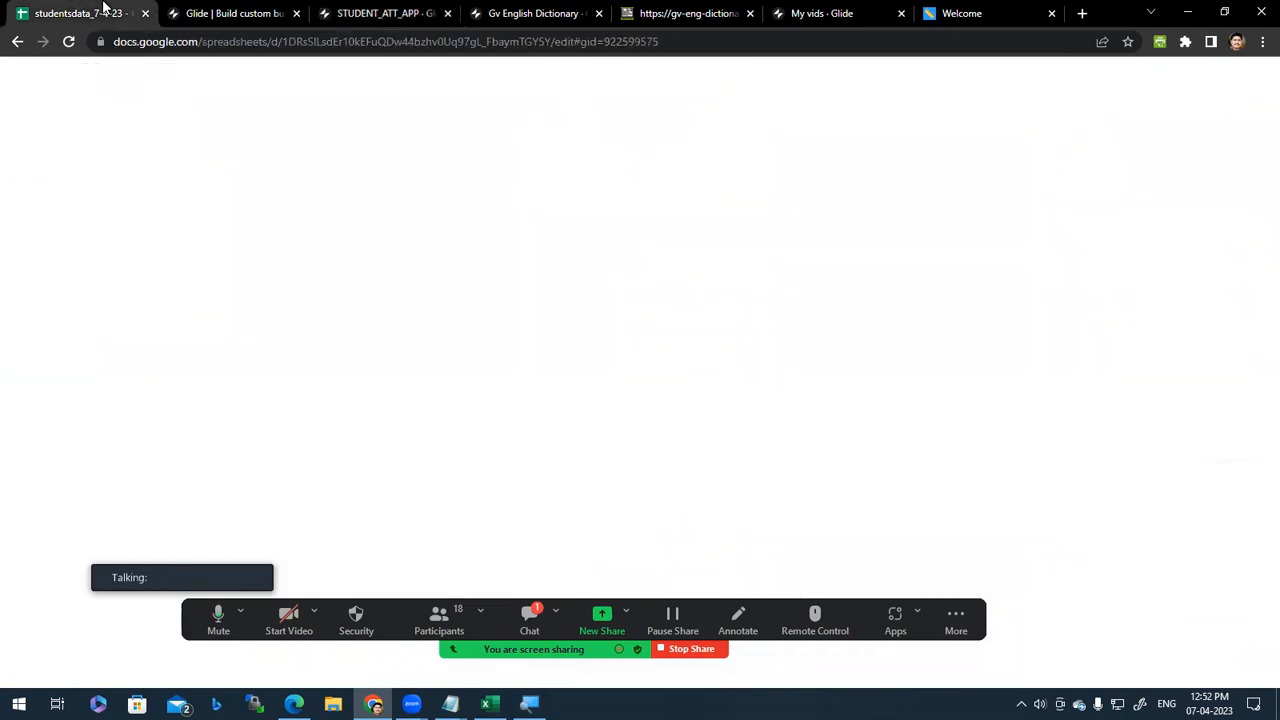
{"action": "left_click", "coordinate": [598, 215]}
{"action": "key", "text": "Down"}
{"action": "key", "text": "Down"}
{"action": "key", "text": "Down"}
{"action": "key", "text": "Down"}
{"action": "left_click_drag", "start_coordinate": [583, 220], "coordinate": [591, 352]}
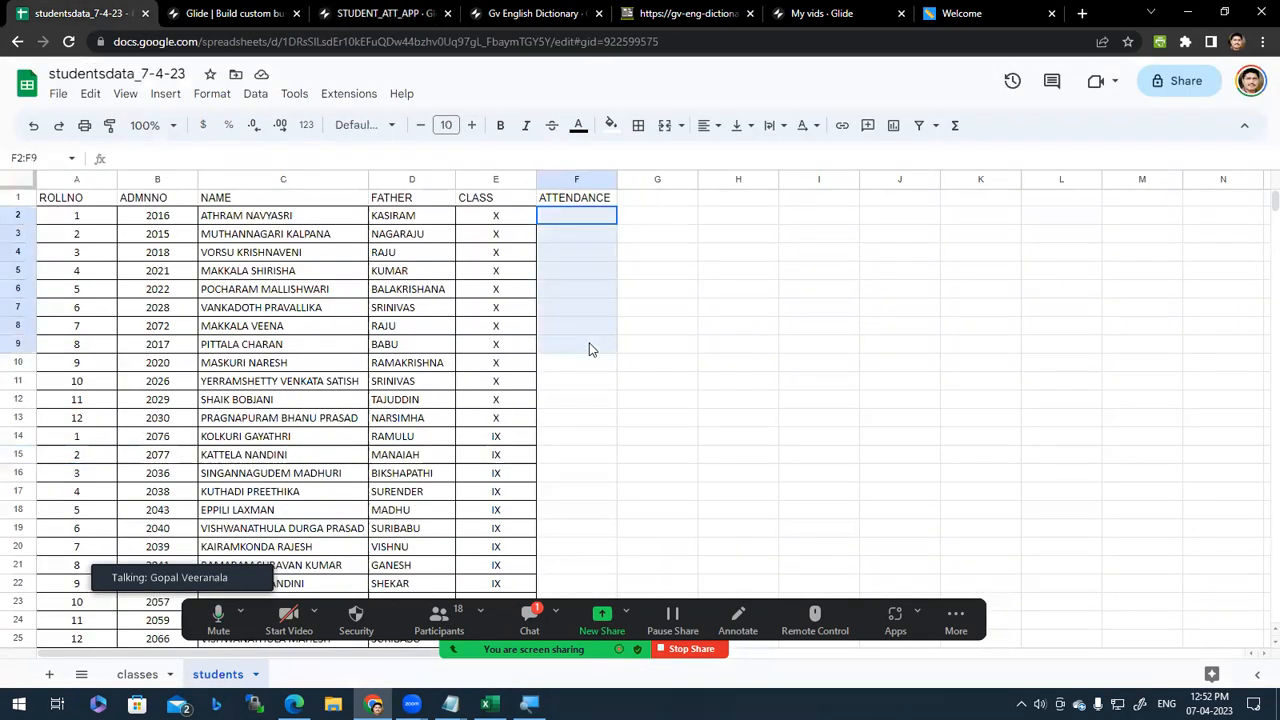
{"action": "left_click", "coordinate": [562, 218]}
{"action": "left_click", "coordinate": [571, 241]}
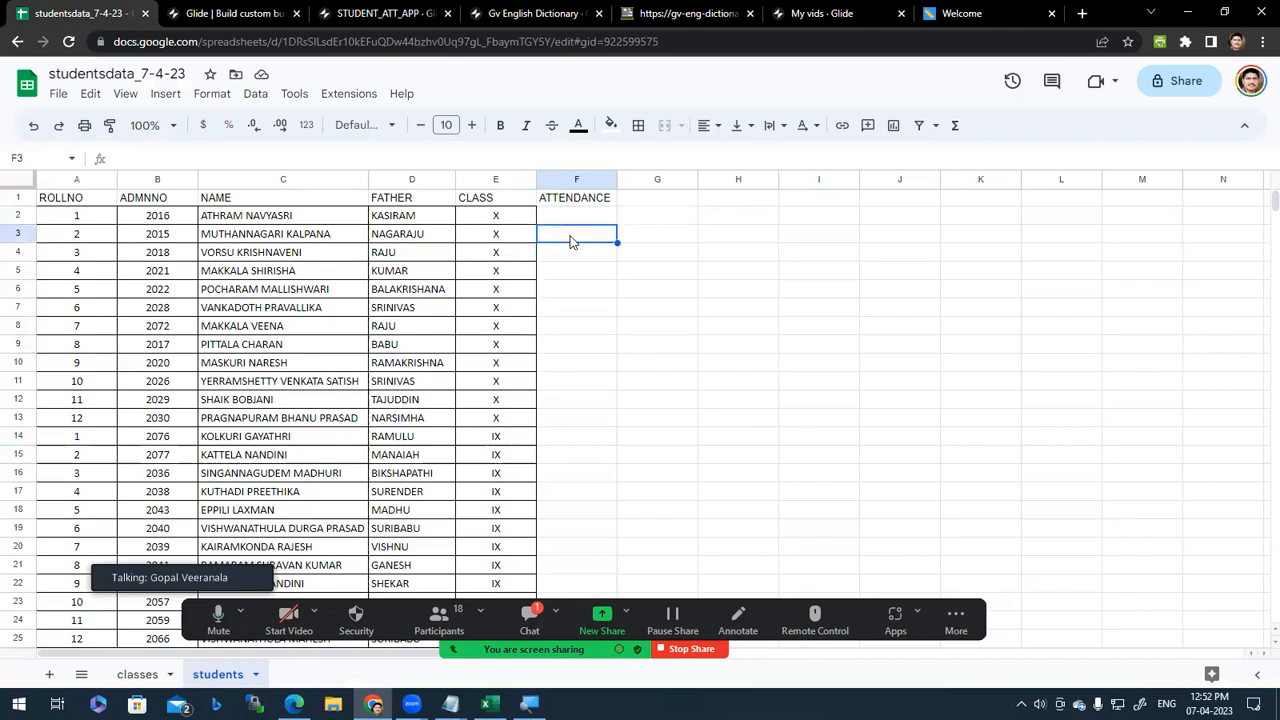
{"action": "left_click", "coordinate": [566, 222]}
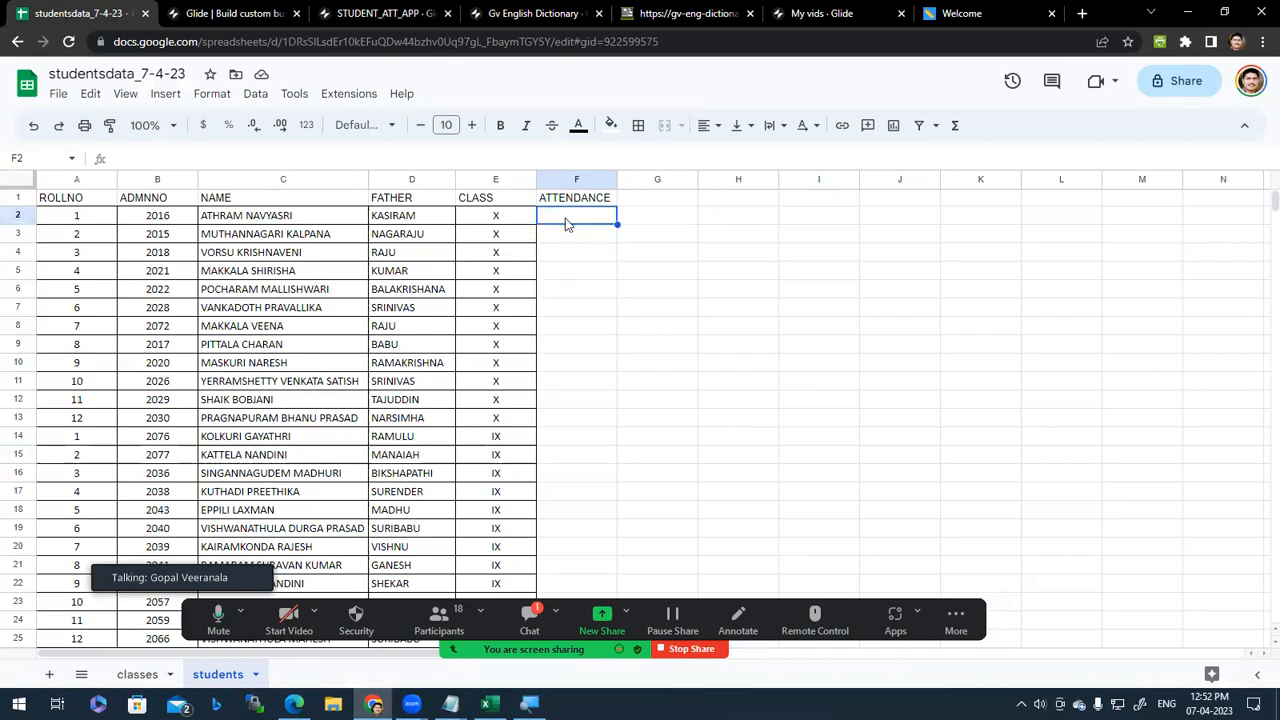
{"action": "left_click", "coordinate": [575, 237]}
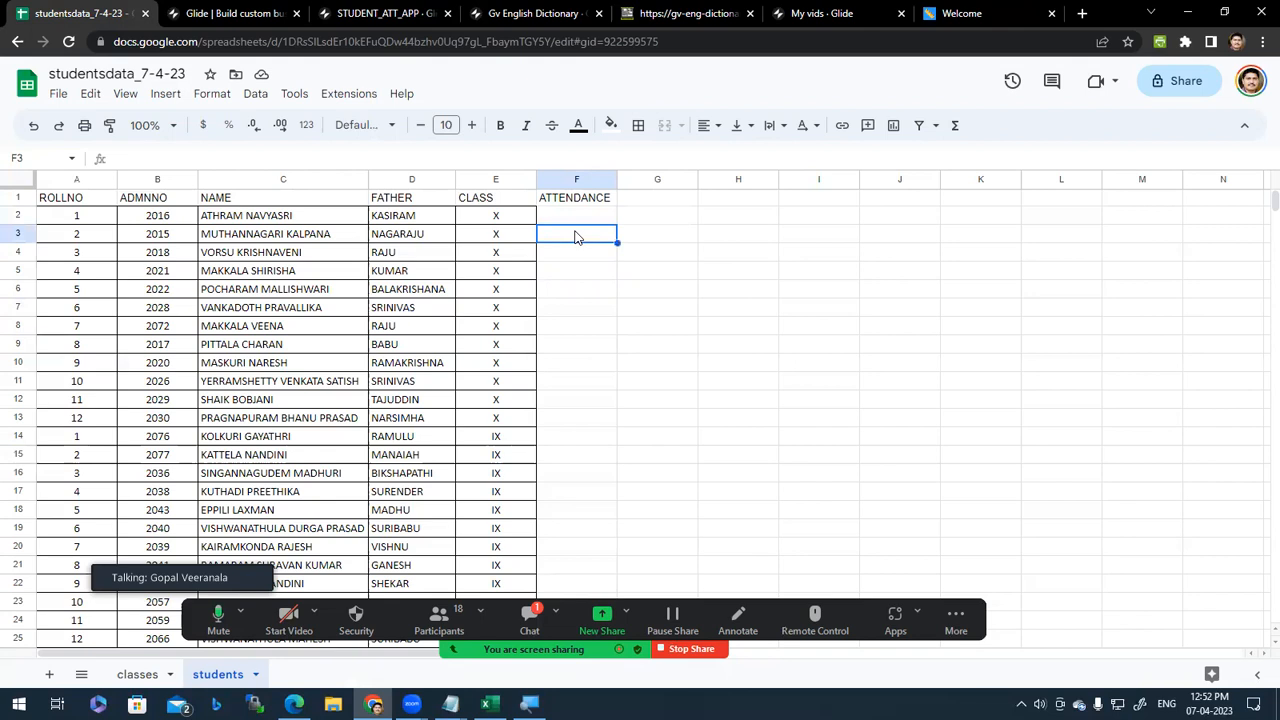
{"action": "left_click", "coordinate": [576, 216]}
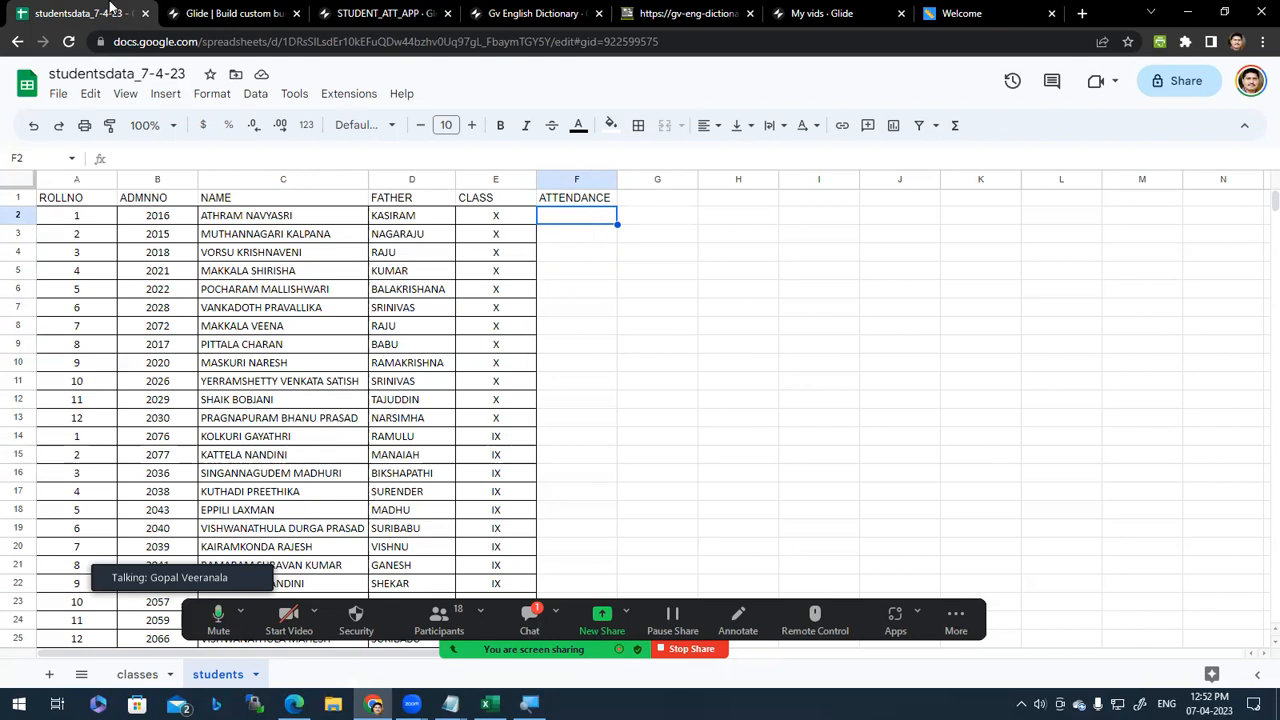
{"action": "key", "text": "Down"}
{"action": "key", "text": "Down"}
{"action": "key", "text": "Down"}
{"action": "key", "text": "Down"}
{"action": "key", "text": "Down"}
{"action": "key", "text": "Down"}
Step: Return from the spreadsheet to the STUDENT_ATT_APP Glide editor
{"action": "left_click", "coordinate": [365, 14]}
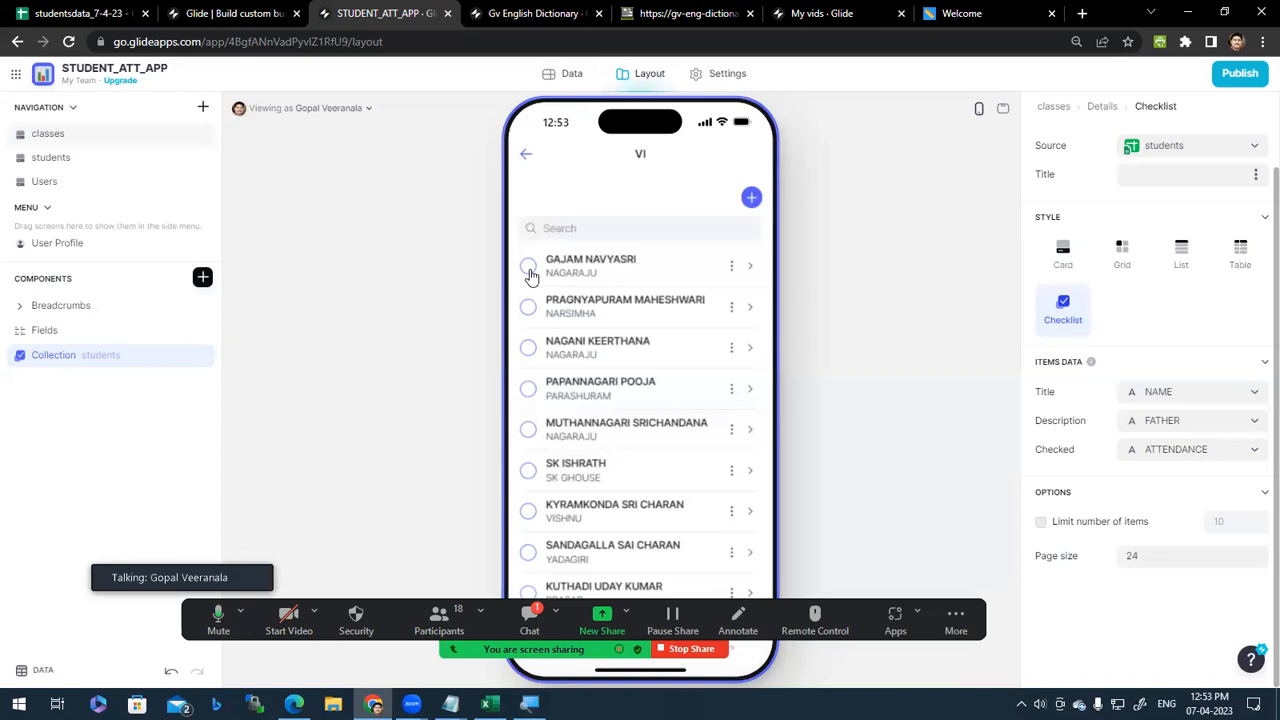
{"action": "left_click", "coordinate": [80, 13]}
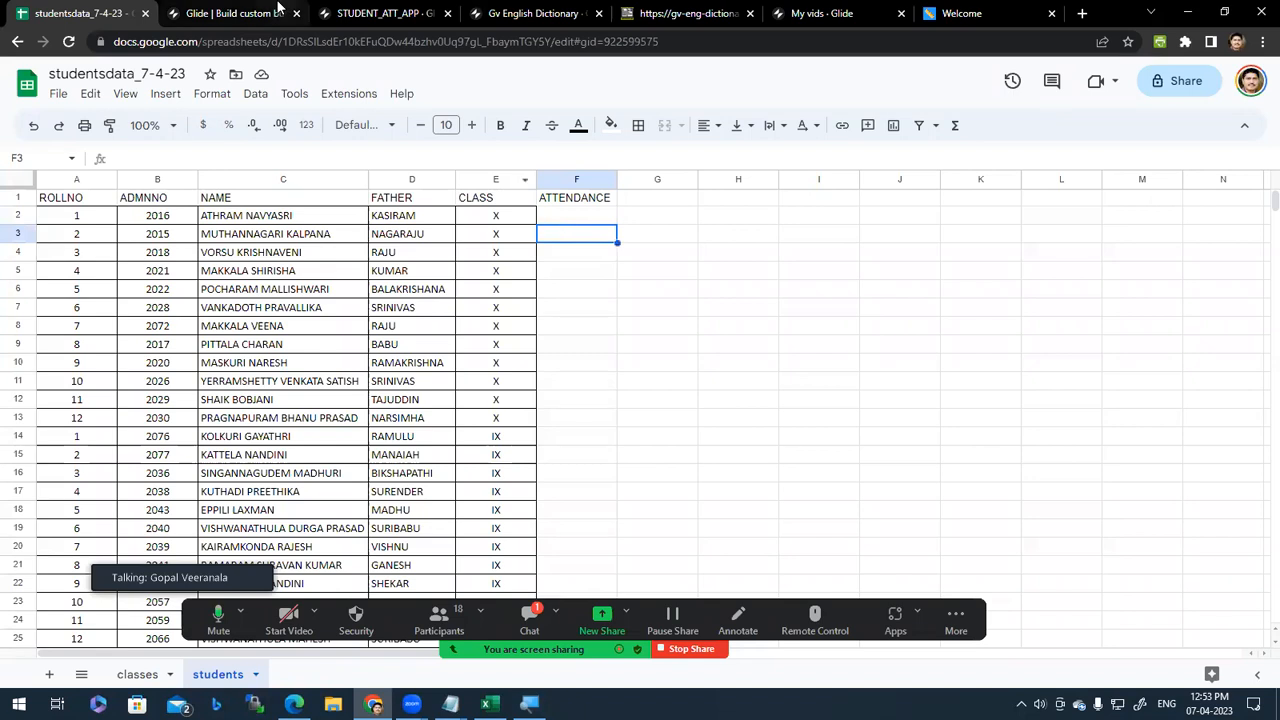
{"action": "left_click", "coordinate": [238, 13]}
{"action": "left_click", "coordinate": [367, 10]}
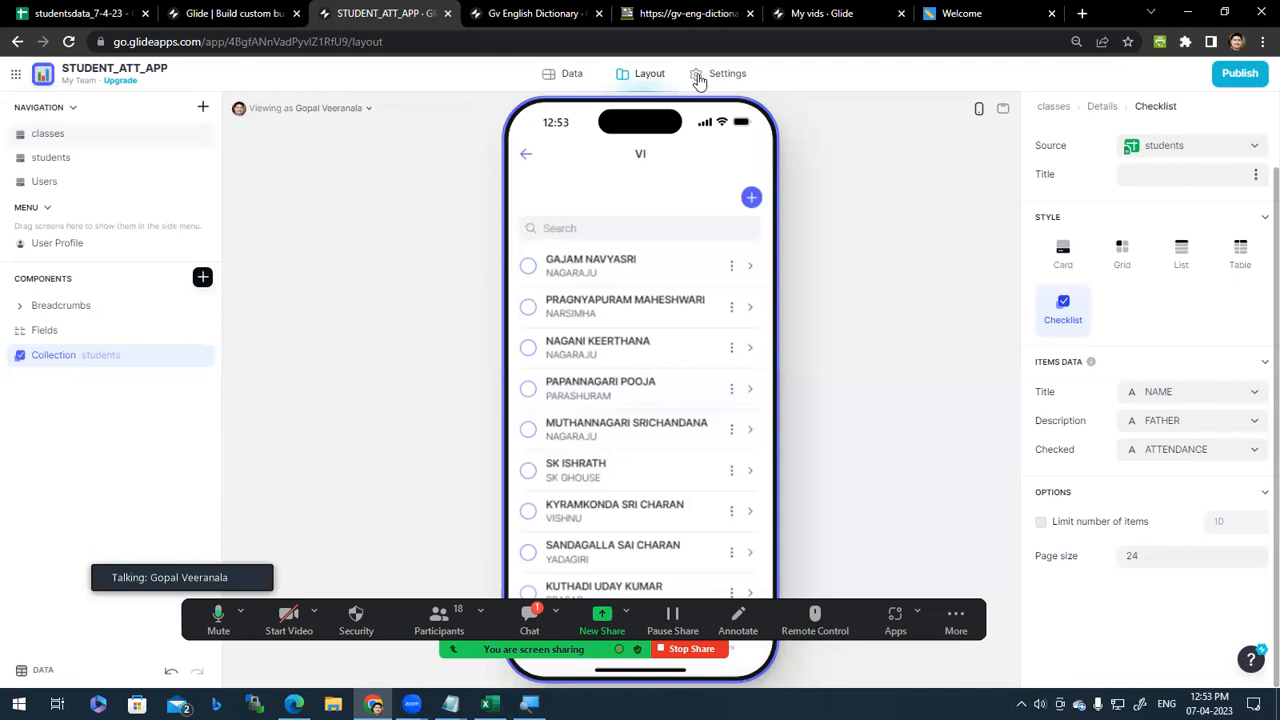
Step: Open the students table in Glide's Data editor
{"action": "left_click", "coordinate": [567, 76]}
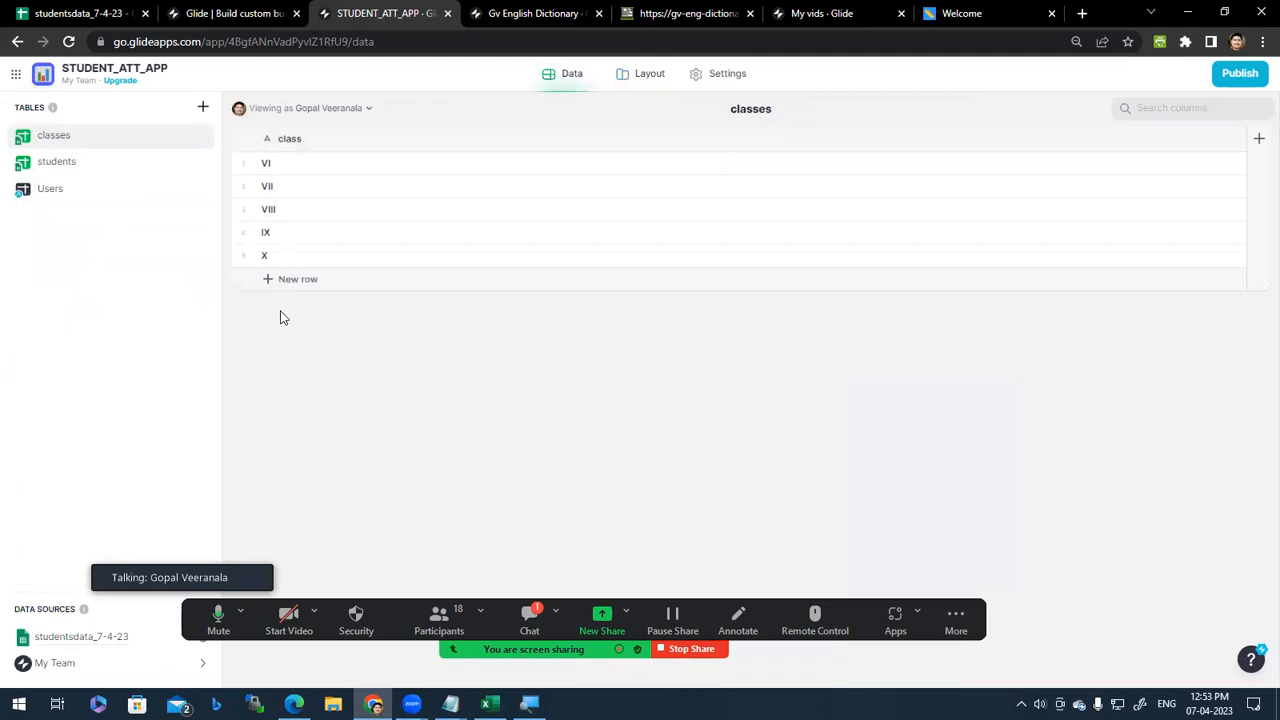
{"action": "left_click", "coordinate": [59, 170]}
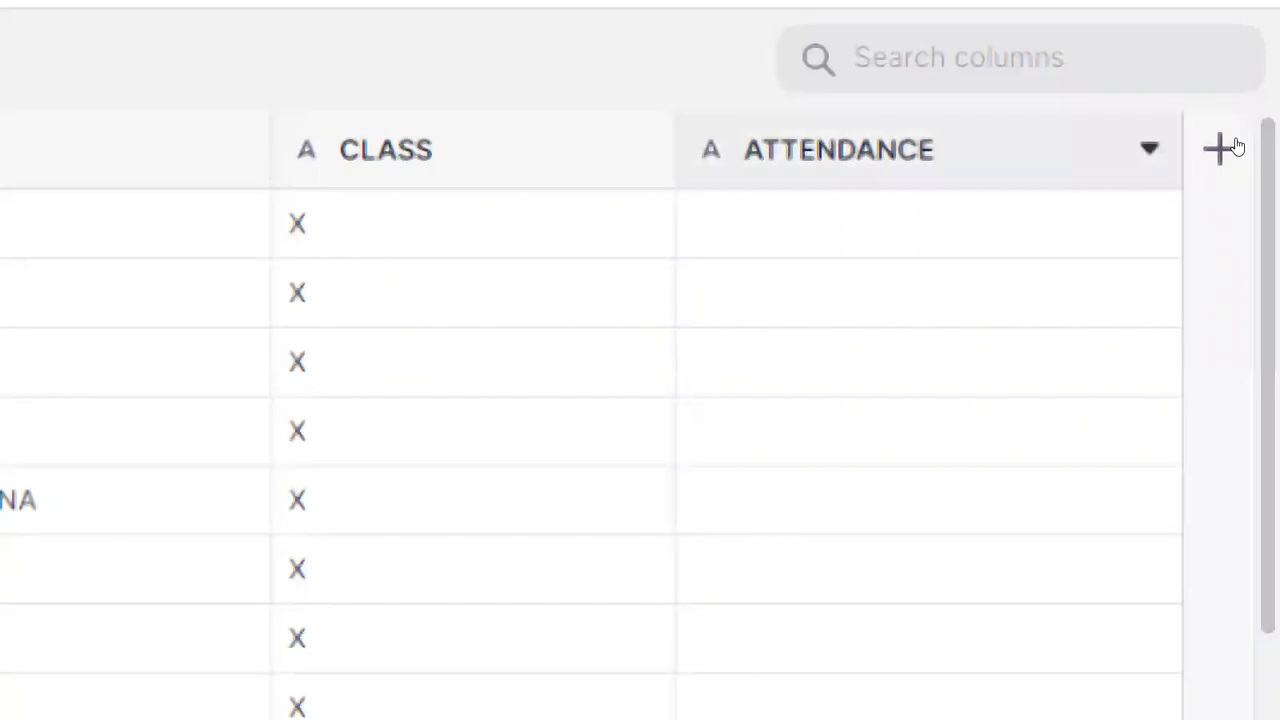
Step: Change the students table's ATTENDANCE column type from Text to Boolean
{"action": "left_click", "coordinate": [1150, 148]}
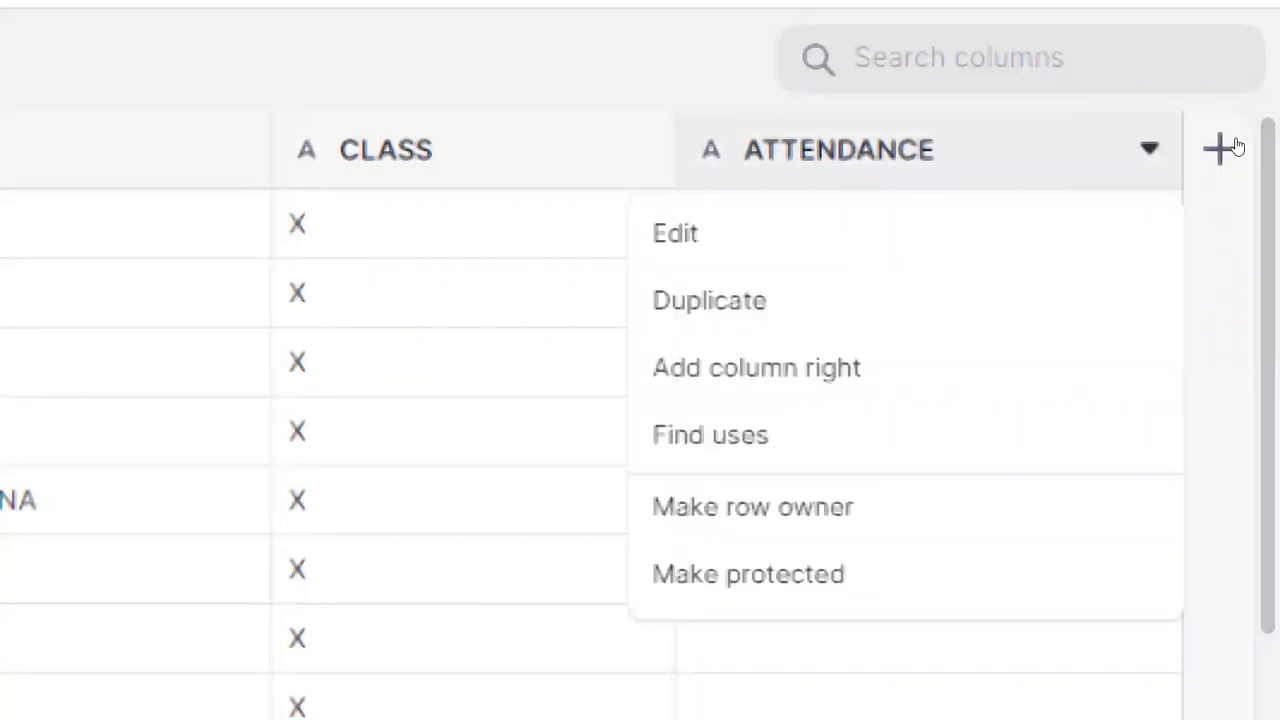
{"action": "left_click", "coordinate": [1109, 178]}
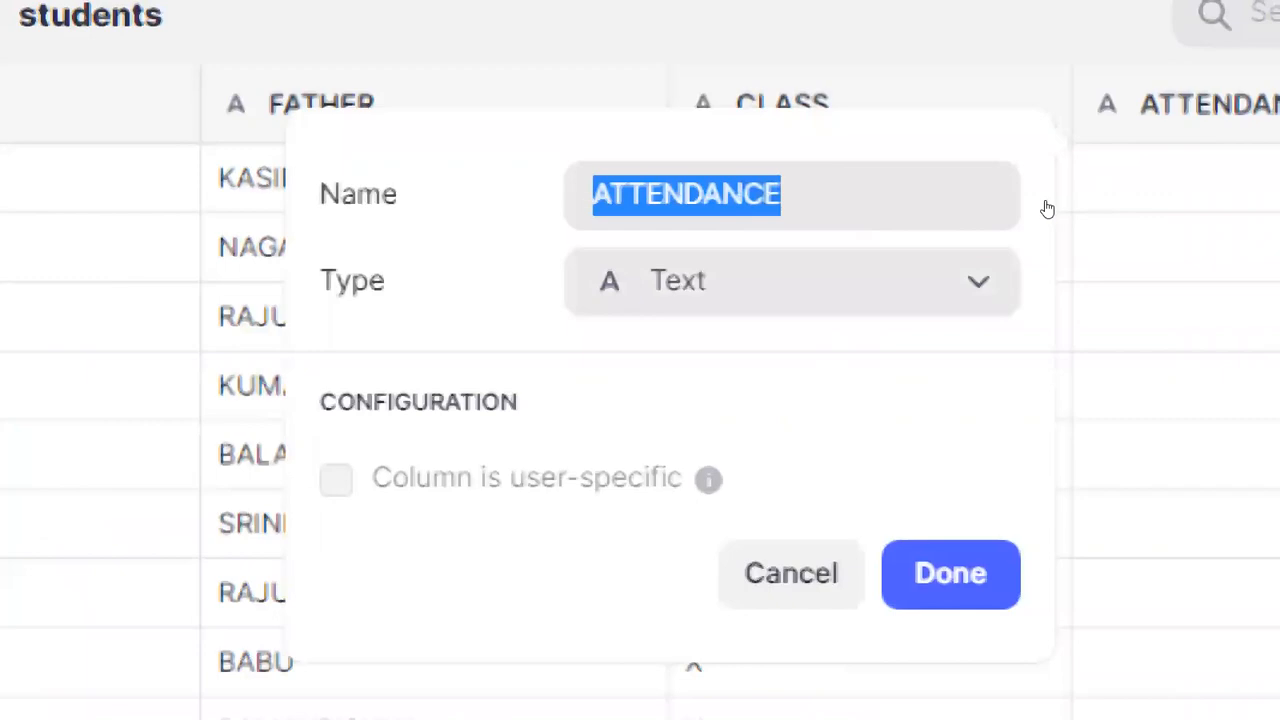
{"action": "key", "text": "Tab"}
{"action": "key", "text": "Return"}
{"action": "key", "text": "Down"}
{"action": "key", "text": "Down"}
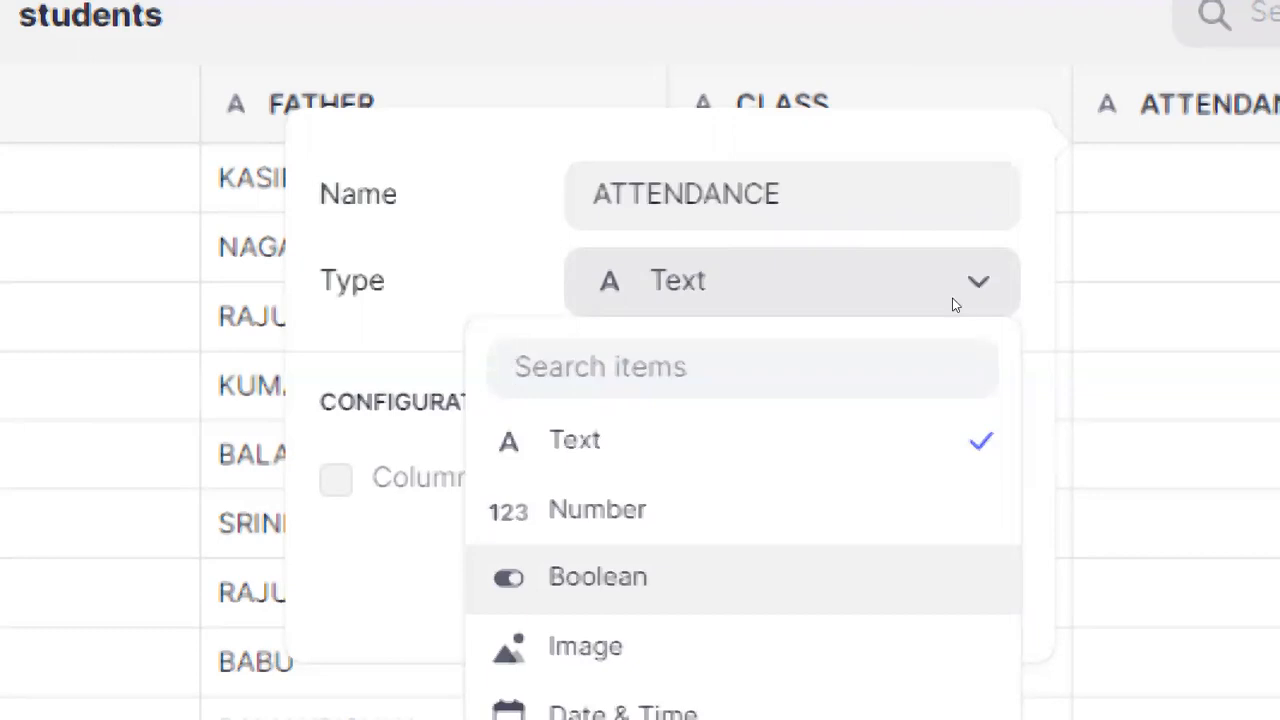
{"action": "key", "text": "Return"}
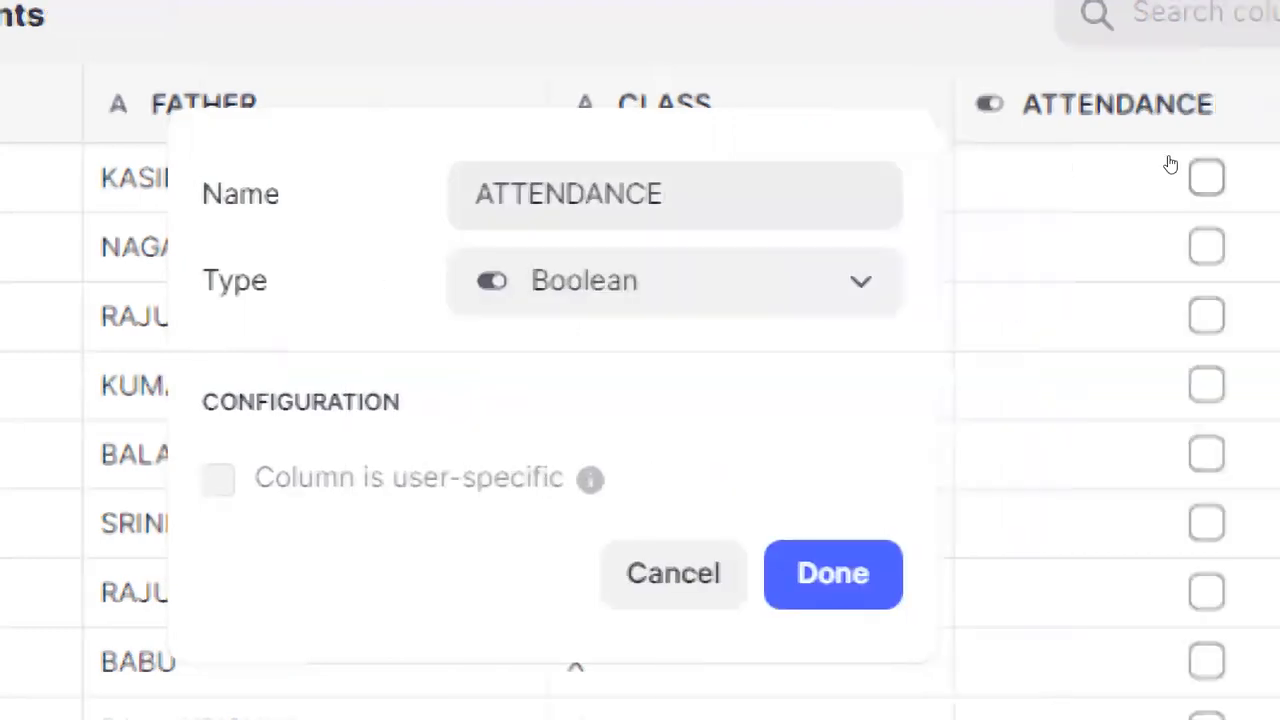
{"action": "left_click", "coordinate": [1034, 305]}
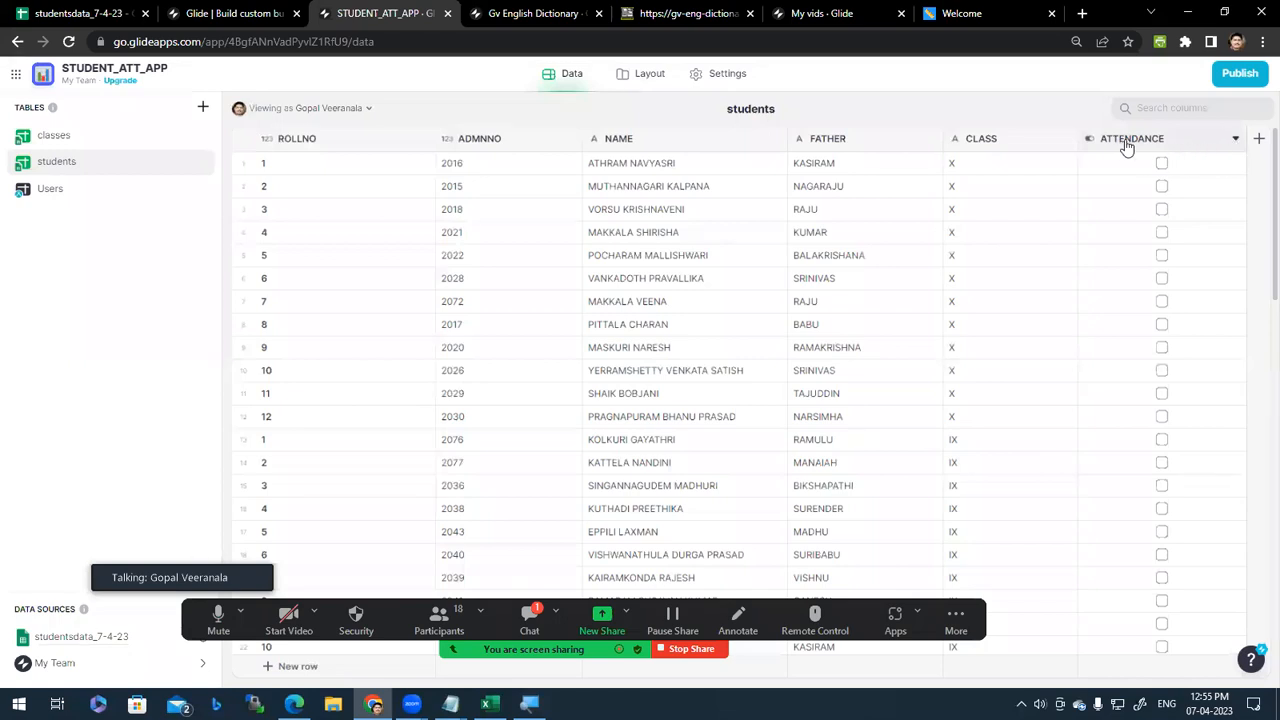
{"action": "left_click", "coordinate": [1237, 142]}
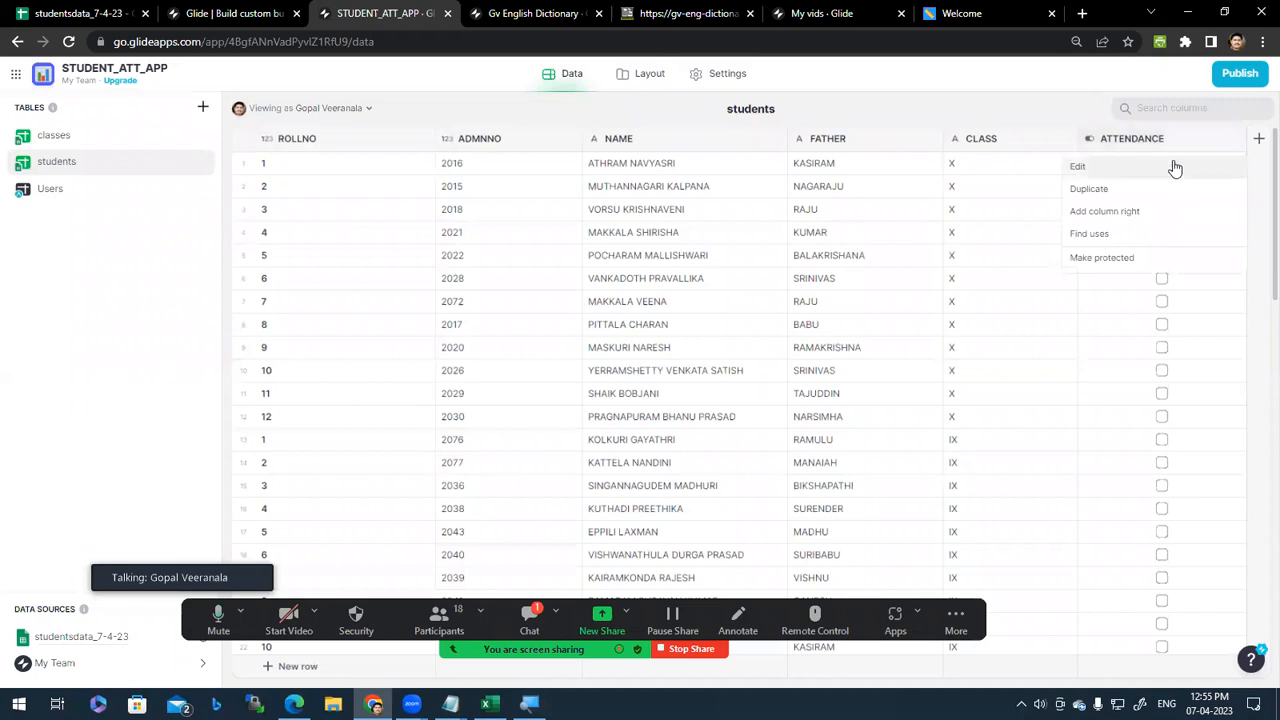
{"action": "left_click", "coordinate": [1178, 168]}
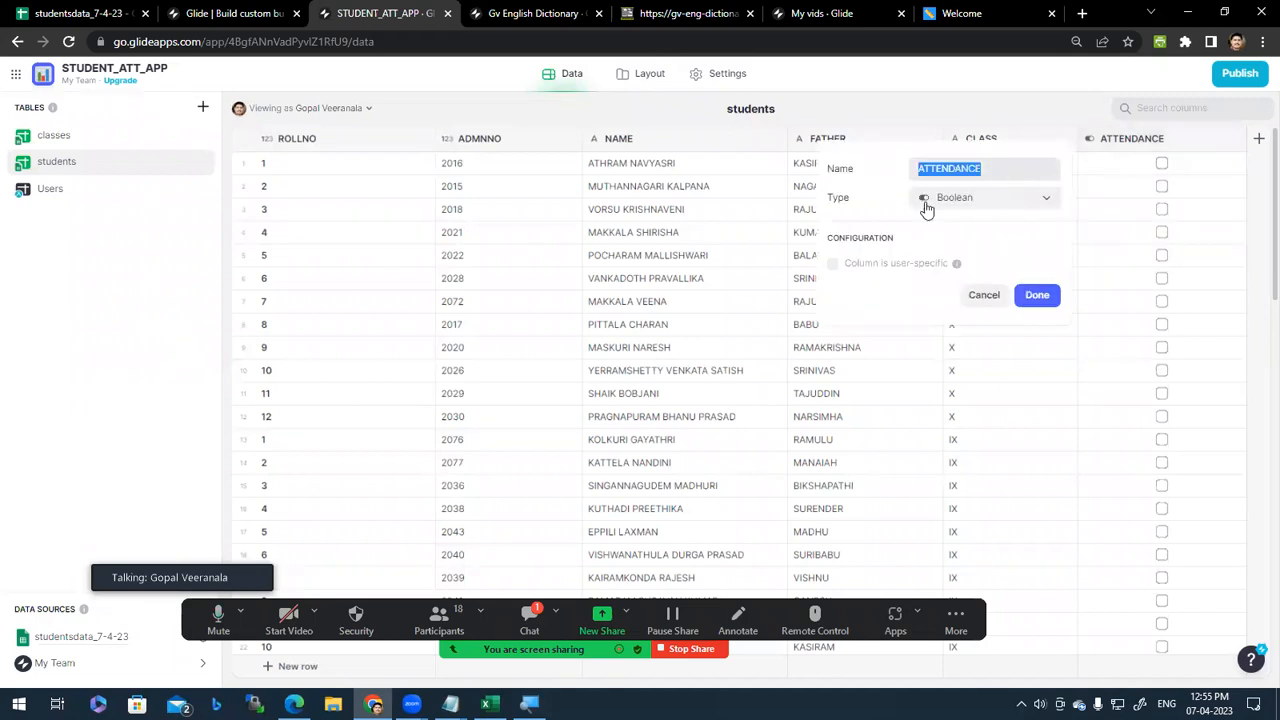
{"action": "left_click", "coordinate": [1020, 202]}
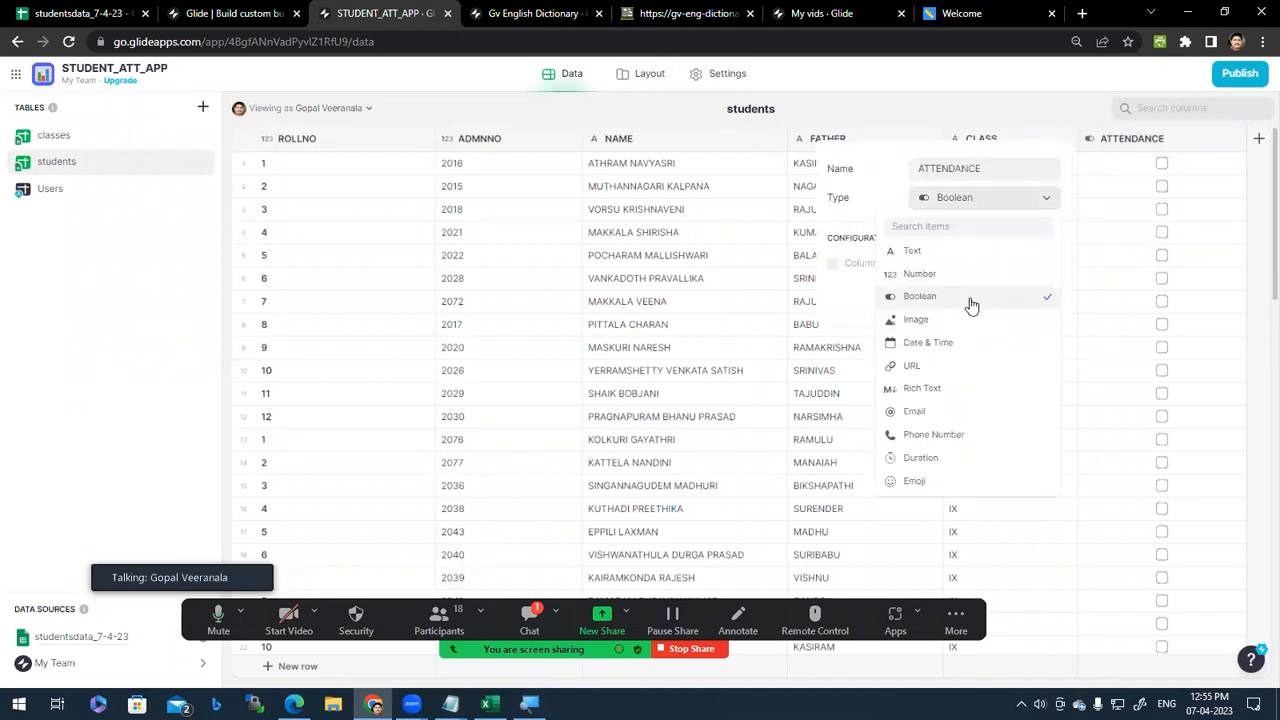
{"action": "left_click", "coordinate": [968, 298]}
{"action": "left_click", "coordinate": [1050, 205]}
{"action": "left_click", "coordinate": [940, 297]}
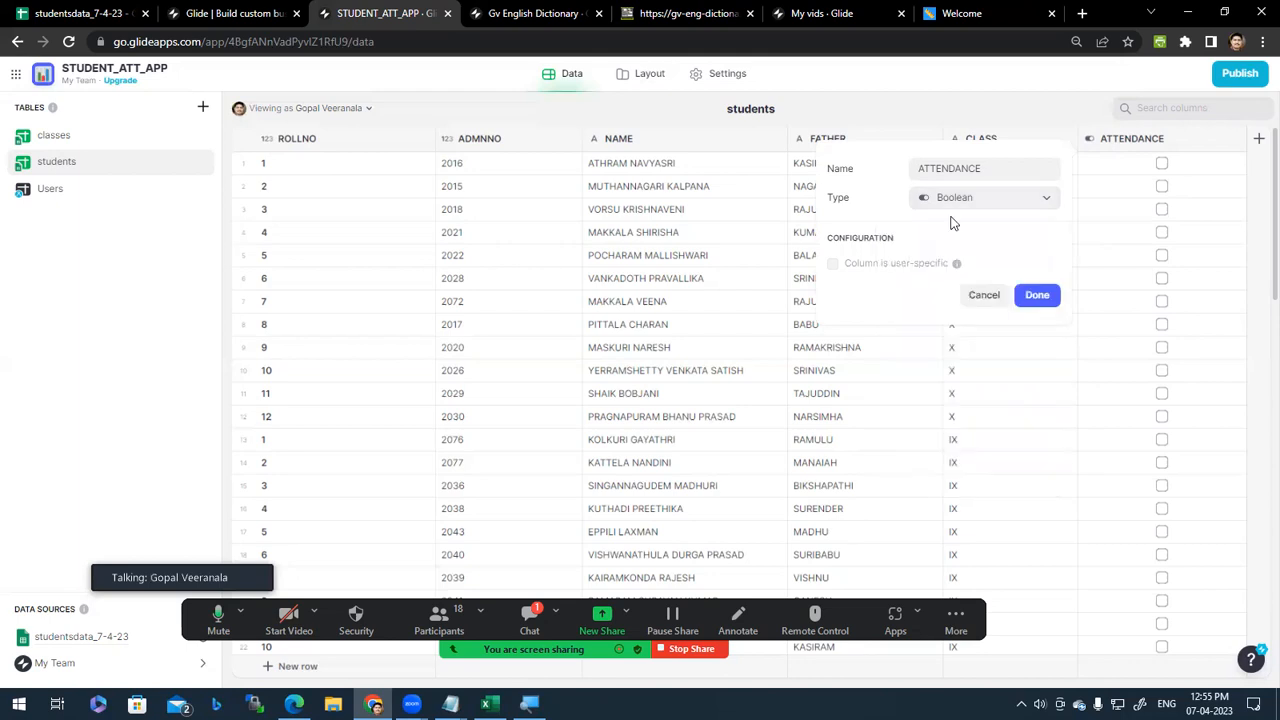
{"action": "left_click", "coordinate": [1038, 296]}
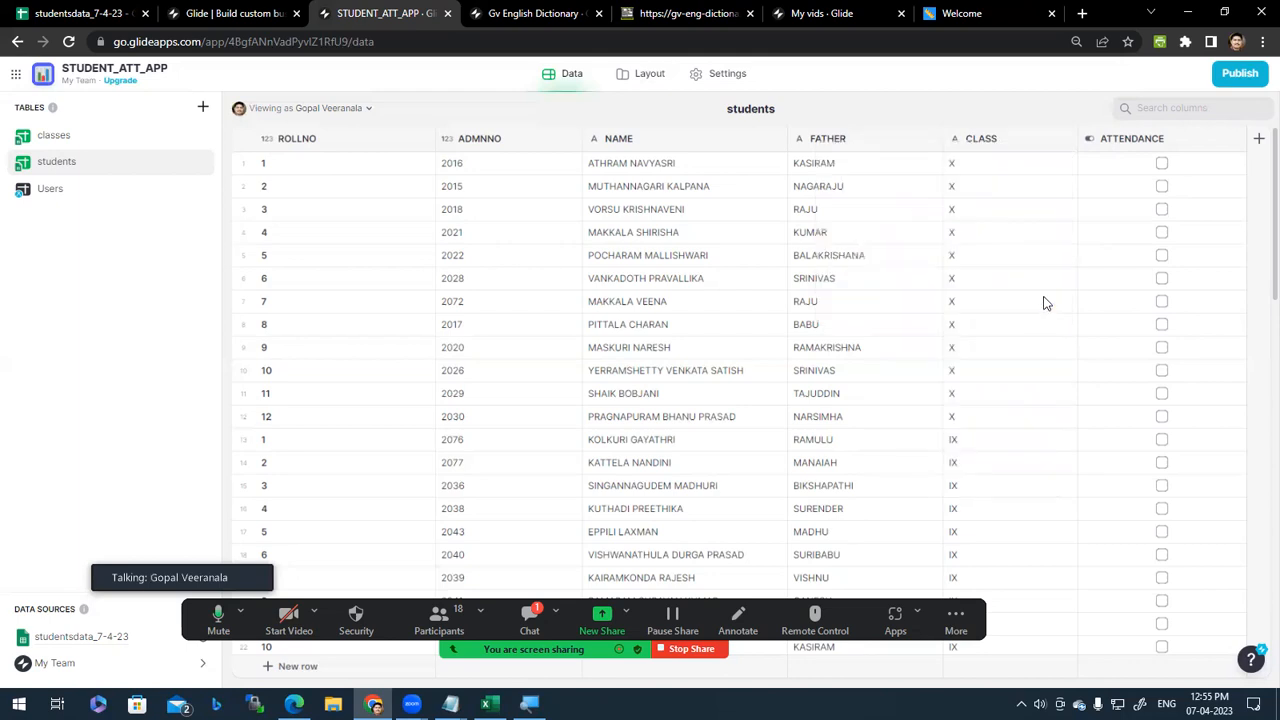
{"action": "left_click", "coordinate": [1162, 164]}
{"action": "left_click", "coordinate": [1162, 187]}
{"action": "left_click", "coordinate": [1162, 209]}
{"action": "left_click", "coordinate": [1163, 184]}
{"action": "left_click", "coordinate": [1162, 163]}
{"action": "left_click", "coordinate": [1162, 209]}
{"action": "left_click", "coordinate": [1162, 232]}
{"action": "left_click", "coordinate": [1162, 257]}
{"action": "left_click", "coordinate": [1162, 277]}
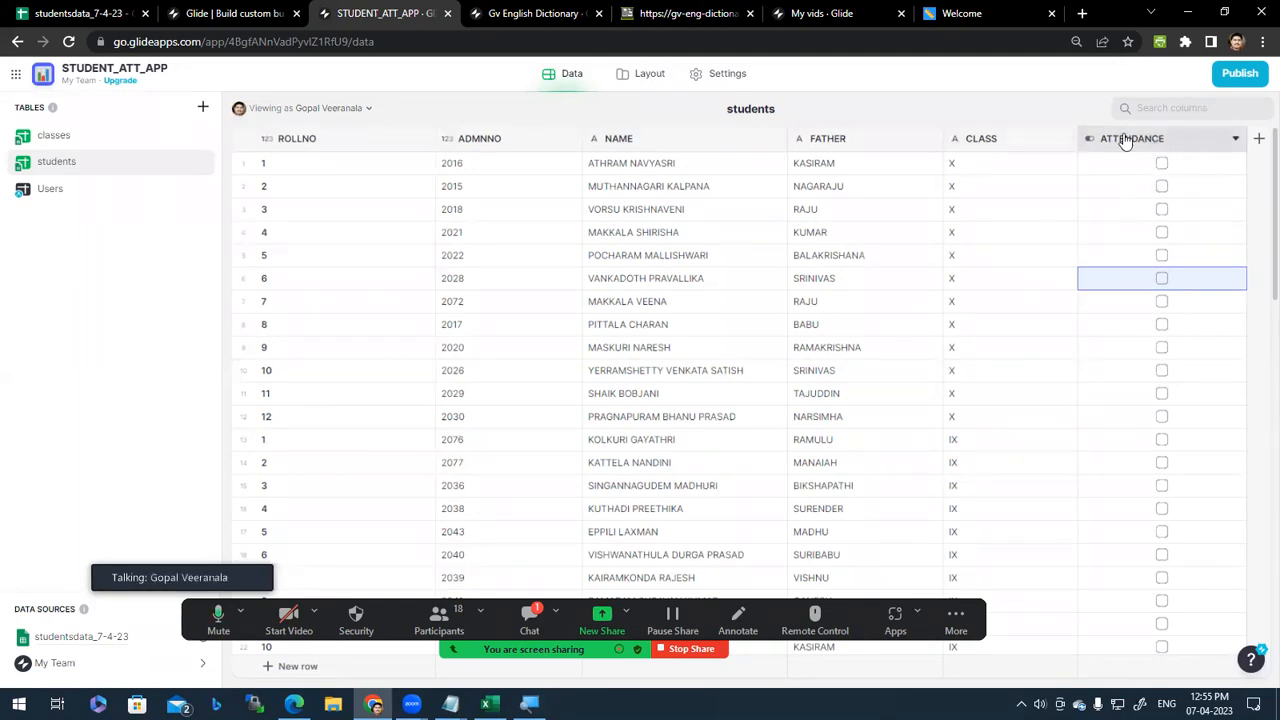
{"action": "left_click", "coordinate": [1235, 138]}
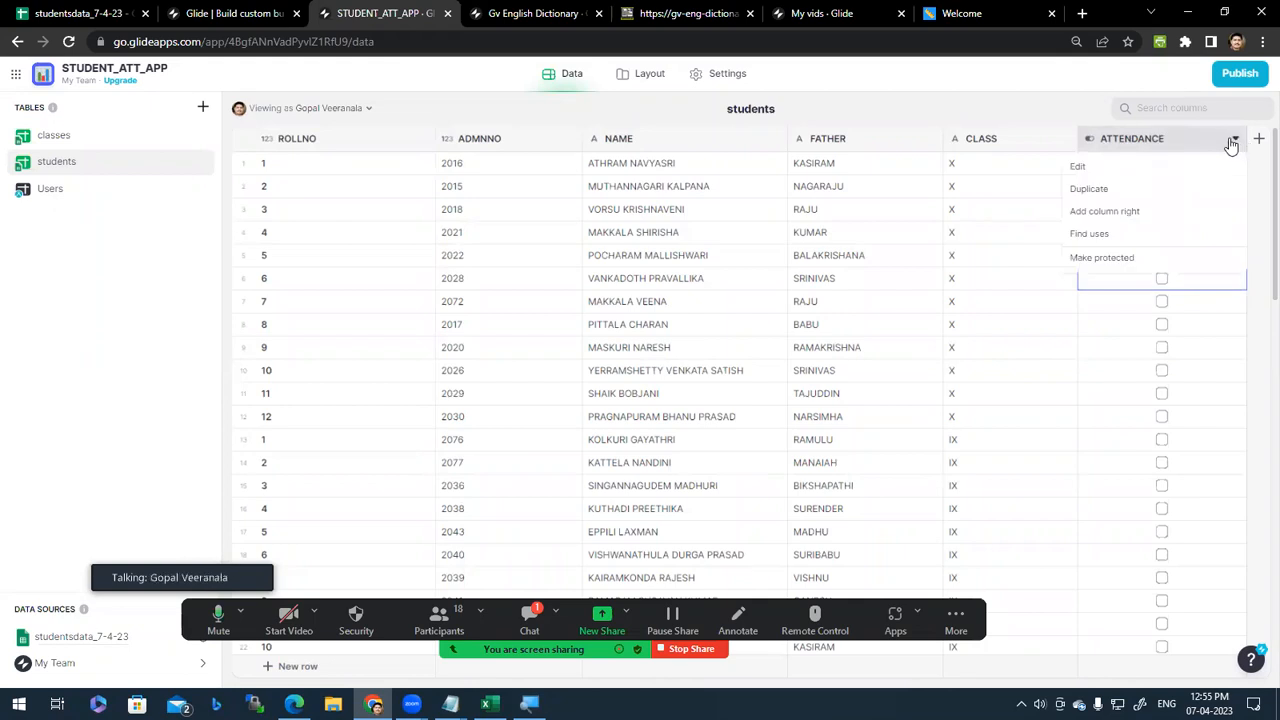
{"action": "left_click", "coordinate": [1100, 167]}
{"action": "left_click", "coordinate": [990, 298]}
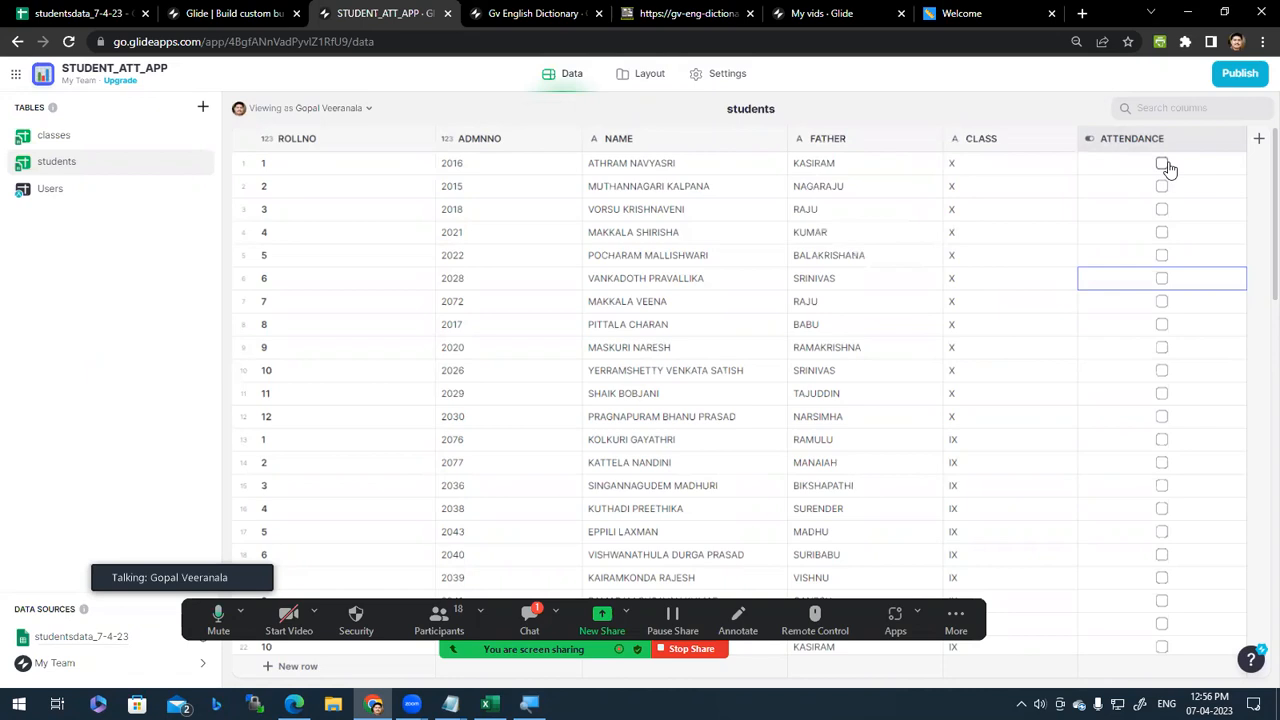
{"action": "scroll", "coordinate": [1158, 395], "scroll_direction": "down", "scroll_amount": 5}
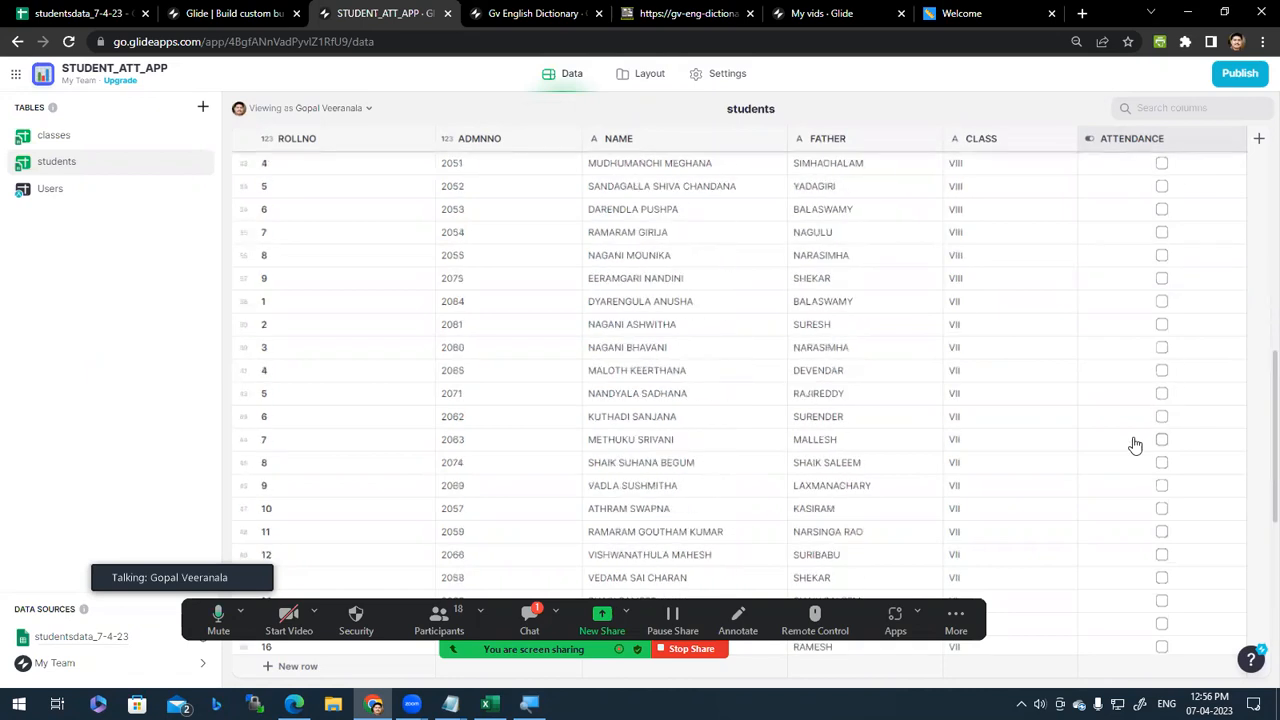
{"action": "scroll", "coordinate": [1135, 445], "scroll_direction": "up", "scroll_amount": 5}
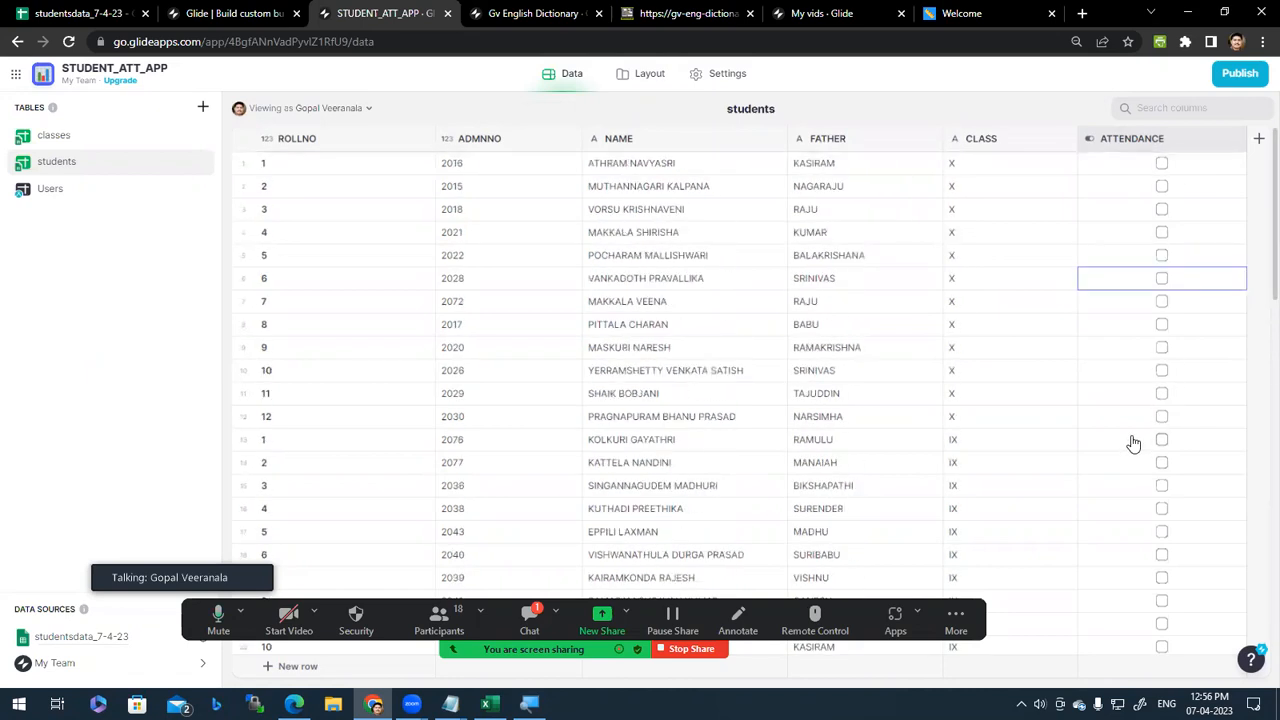
{"action": "left_click", "coordinate": [650, 74]}
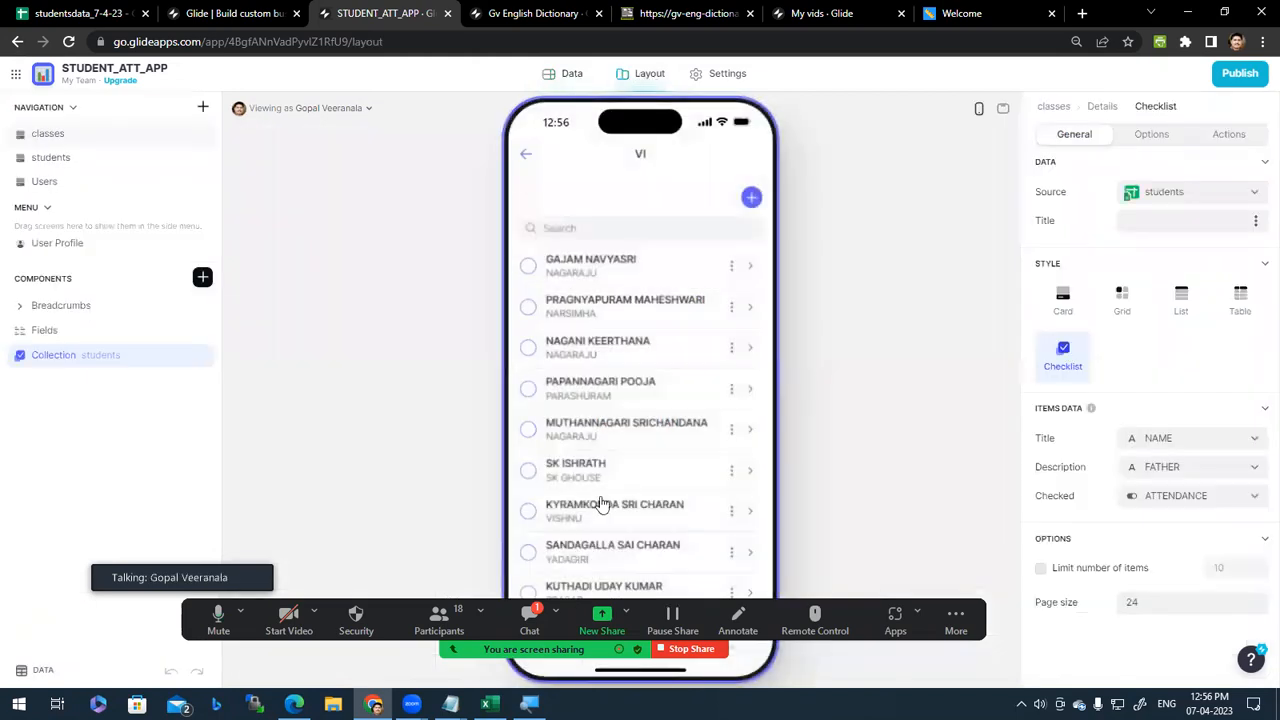
{"action": "left_click", "coordinate": [527, 268]}
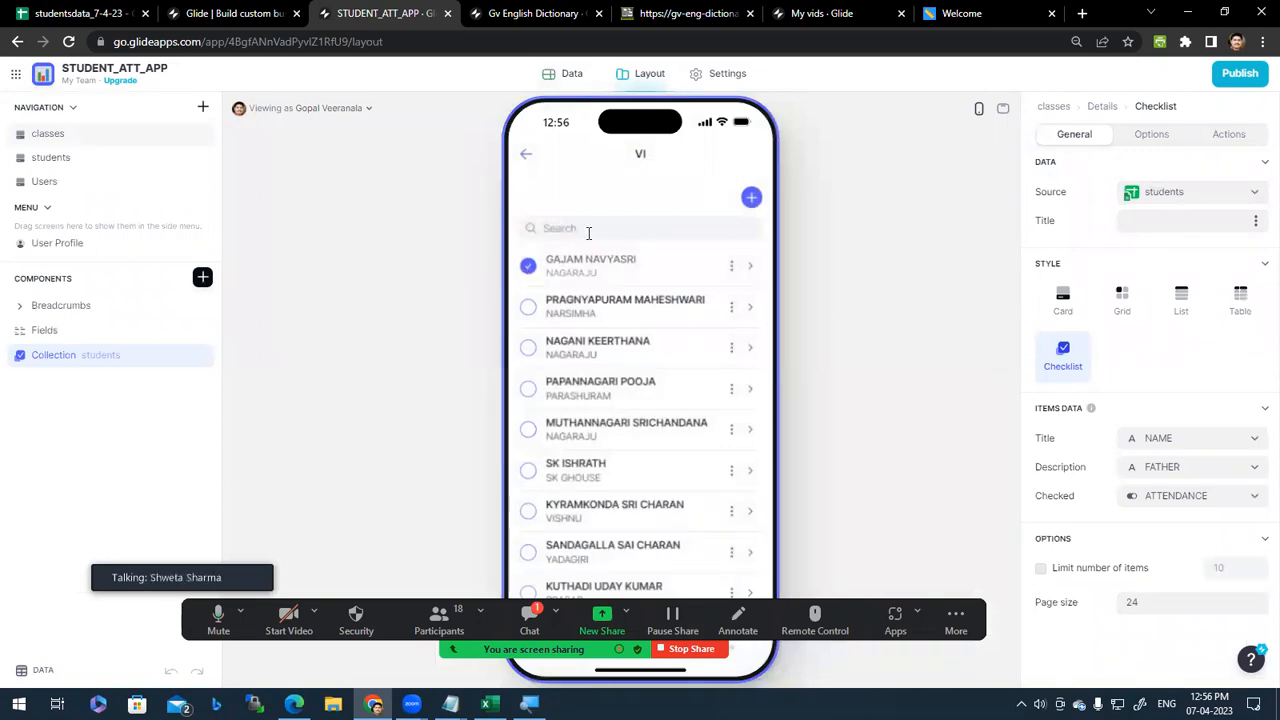
{"action": "left_click", "coordinate": [528, 349]}
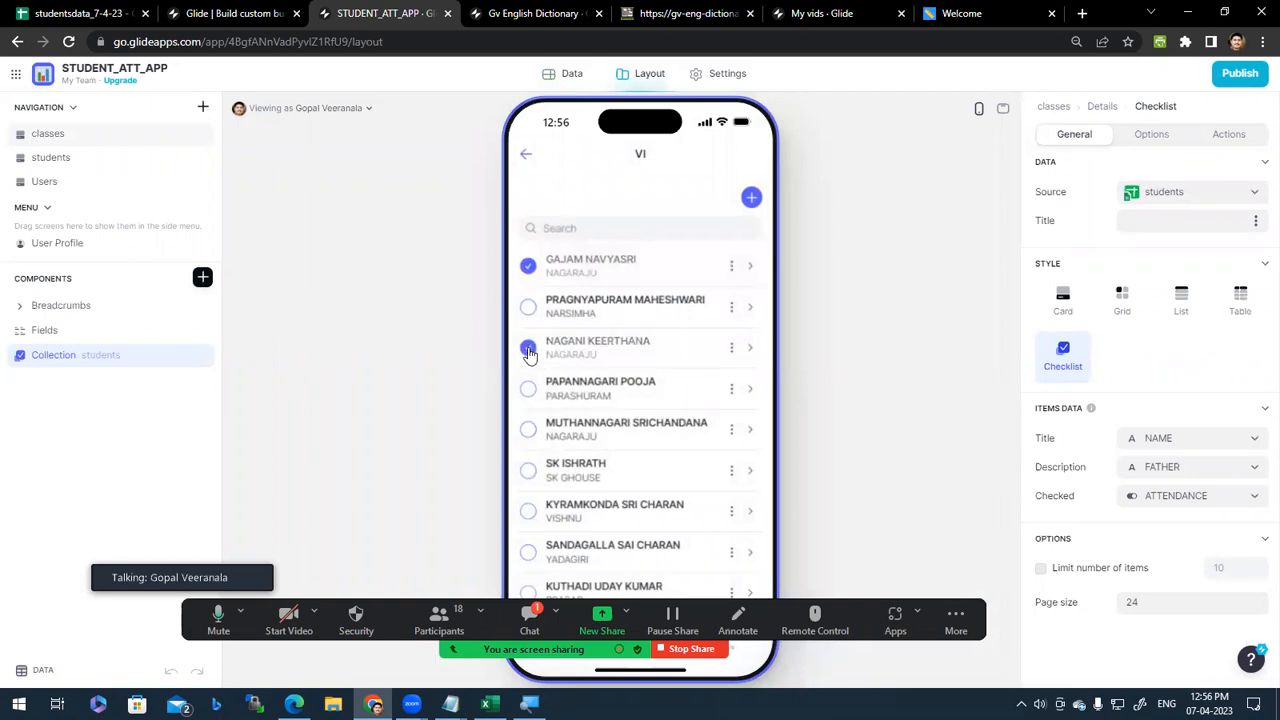
{"action": "left_click", "coordinate": [565, 80]}
Step: Scroll the students table to the class VI rows to confirm both ATTENDANCE ticks, then return to Layout
{"action": "left_click", "coordinate": [89, 168]}
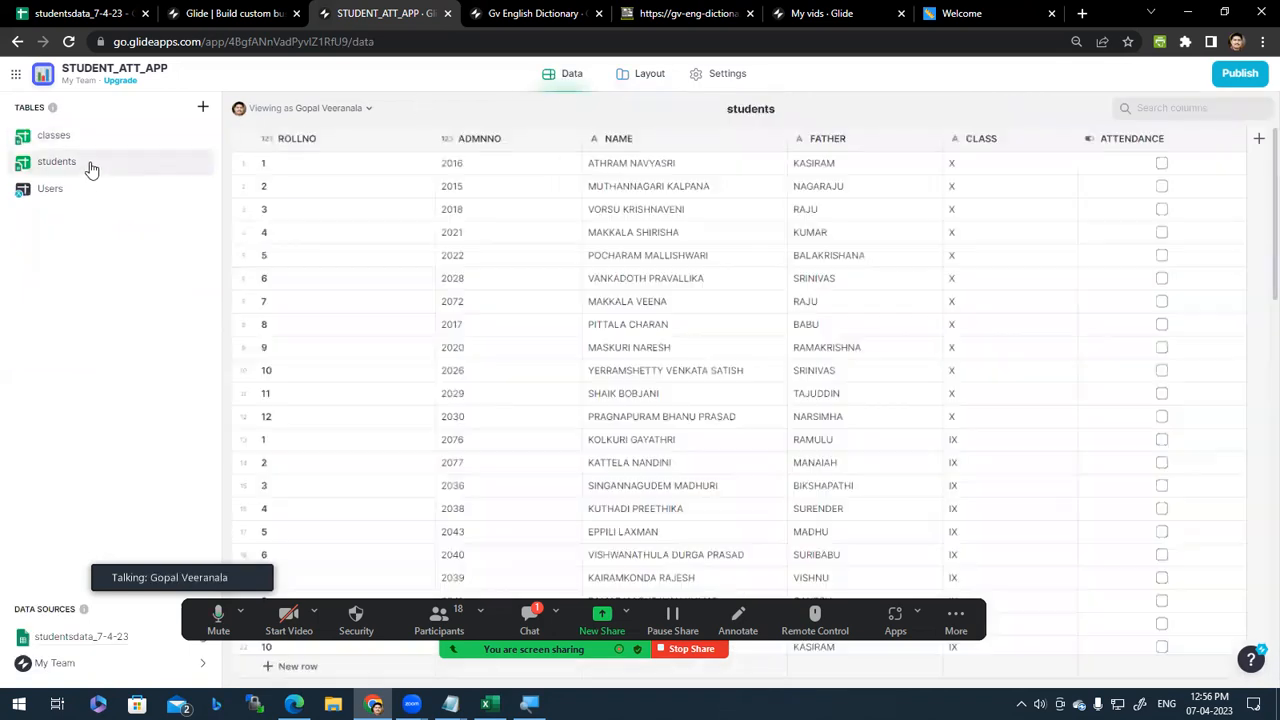
{"action": "scroll", "coordinate": [1040, 465], "scroll_direction": "down", "scroll_amount": 15}
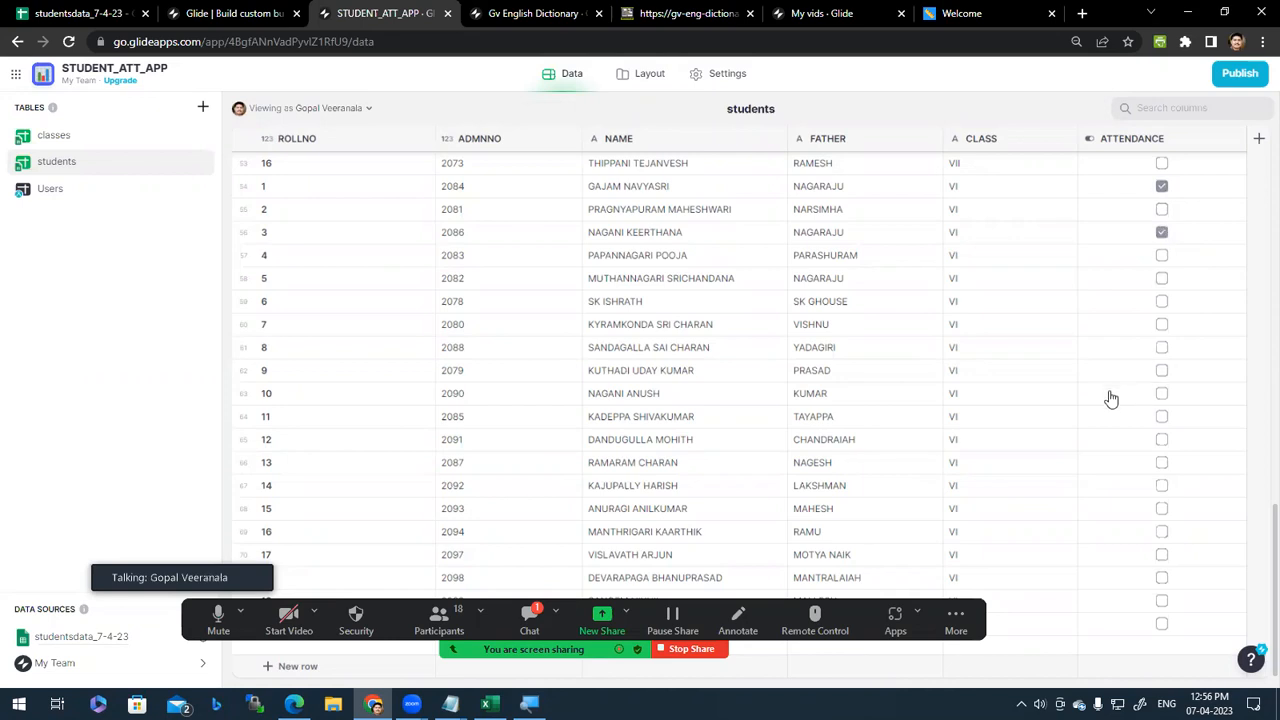
{"action": "scroll", "coordinate": [1105, 400], "scroll_direction": "up", "scroll_amount": 3}
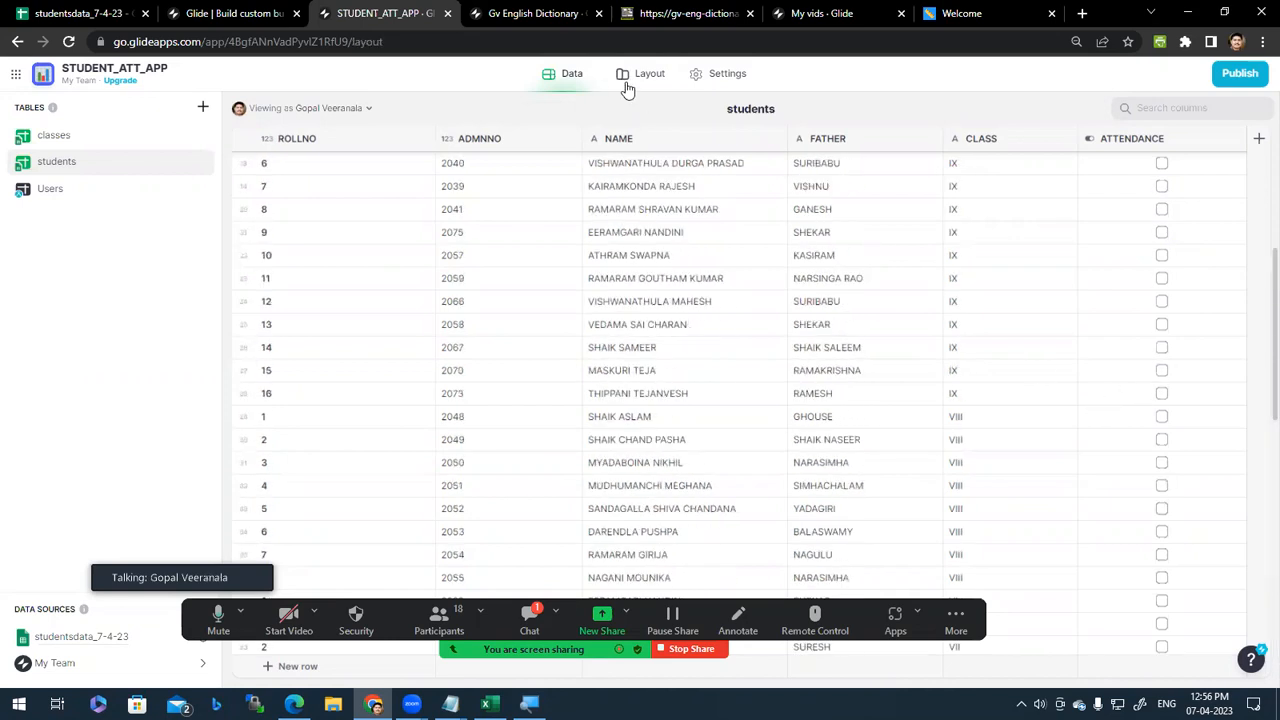
{"action": "left_click", "coordinate": [624, 74]}
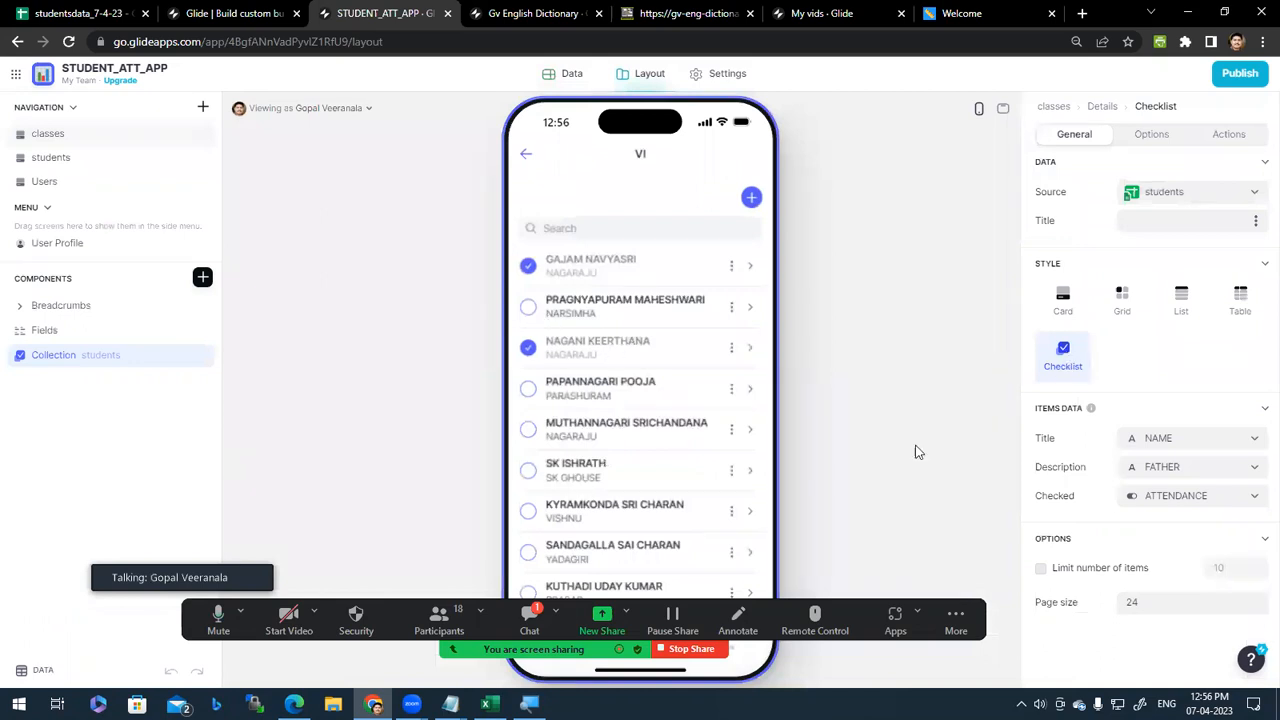
{"action": "scroll", "coordinate": [1251, 510], "scroll_direction": "down", "scroll_amount": 1}
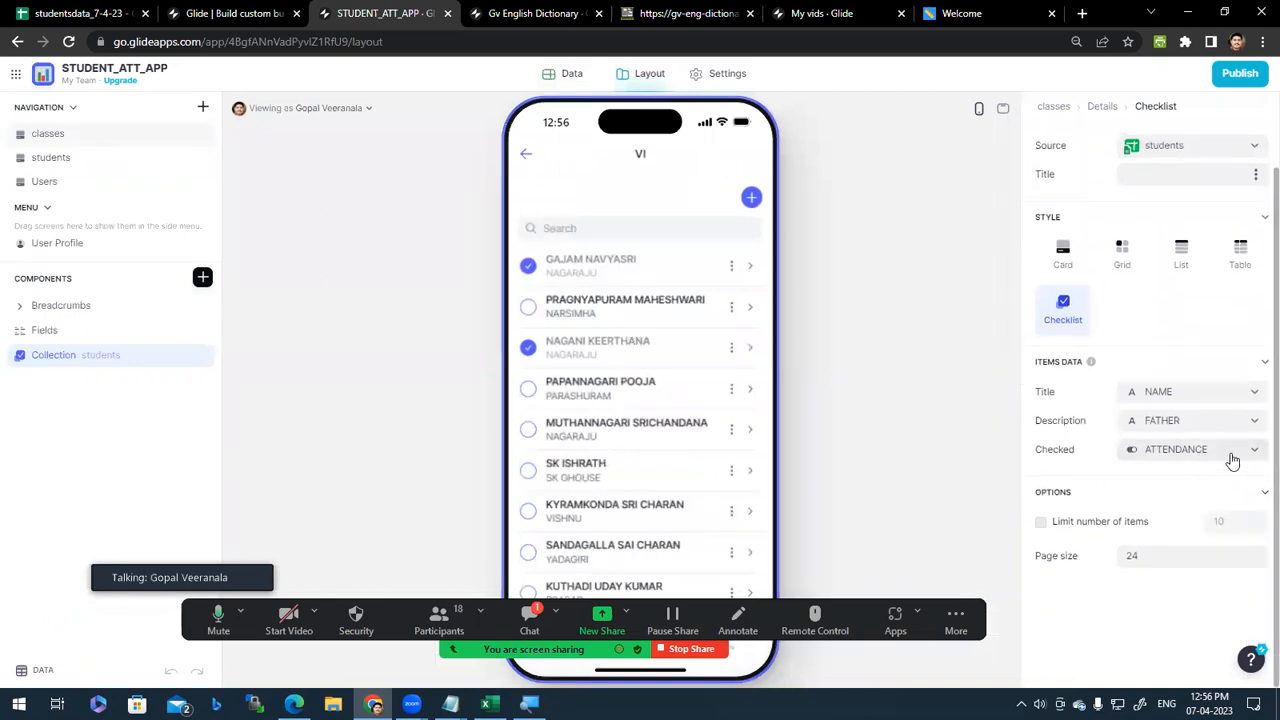
{"action": "left_click", "coordinate": [1158, 457]}
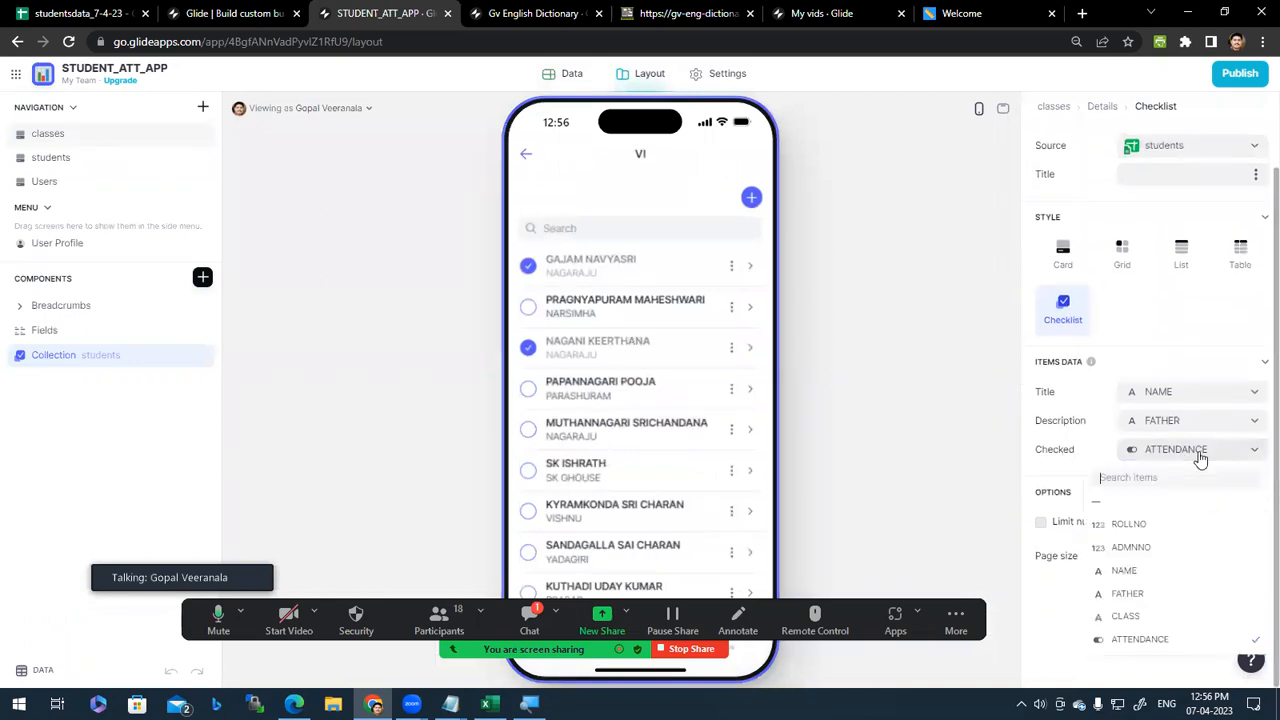
{"action": "left_click", "coordinate": [1131, 640]}
{"action": "scroll", "coordinate": [550, 462], "scroll_direction": "down", "scroll_amount": 5}
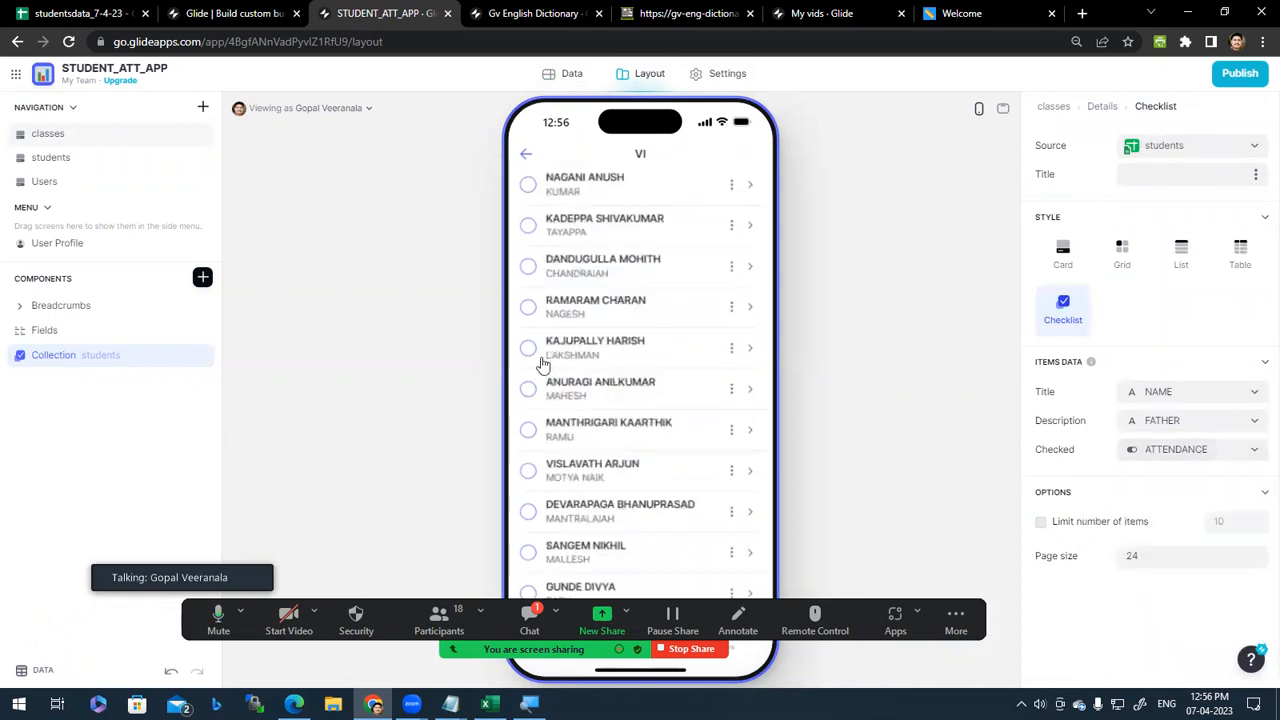
{"action": "left_click", "coordinate": [528, 350]}
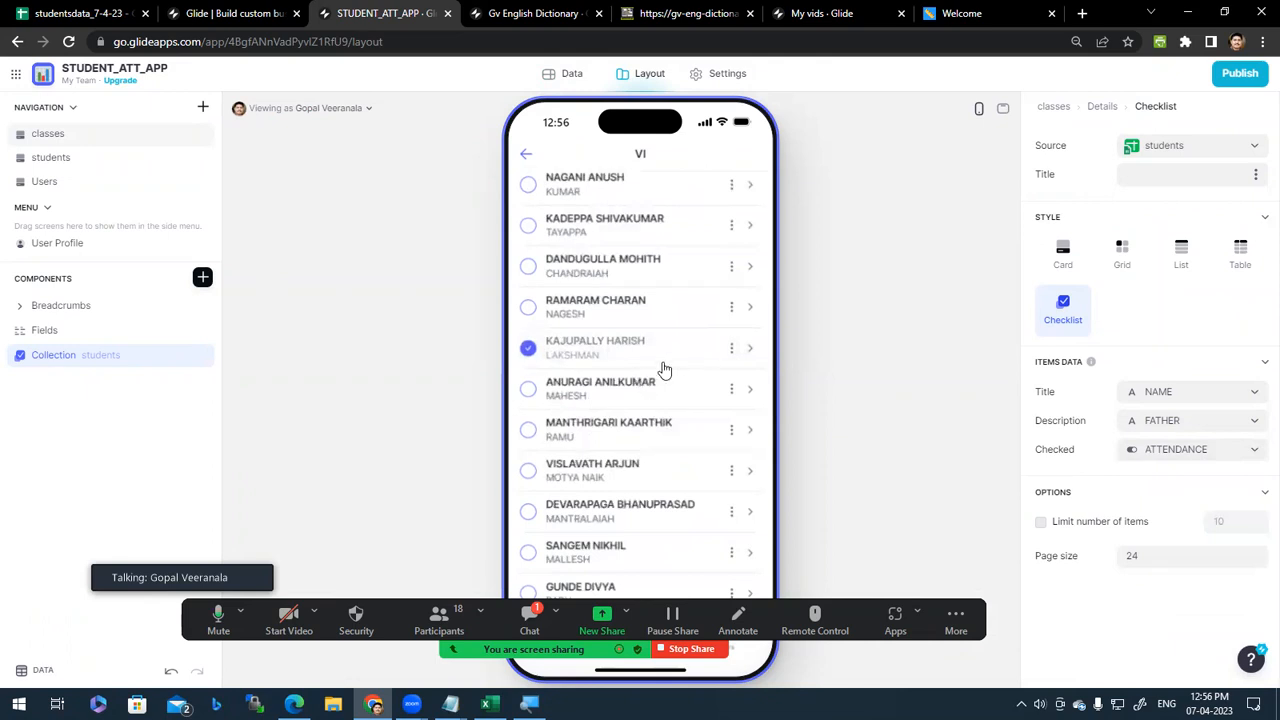
{"action": "scroll", "coordinate": [655, 360], "scroll_direction": "up", "scroll_amount": 5}
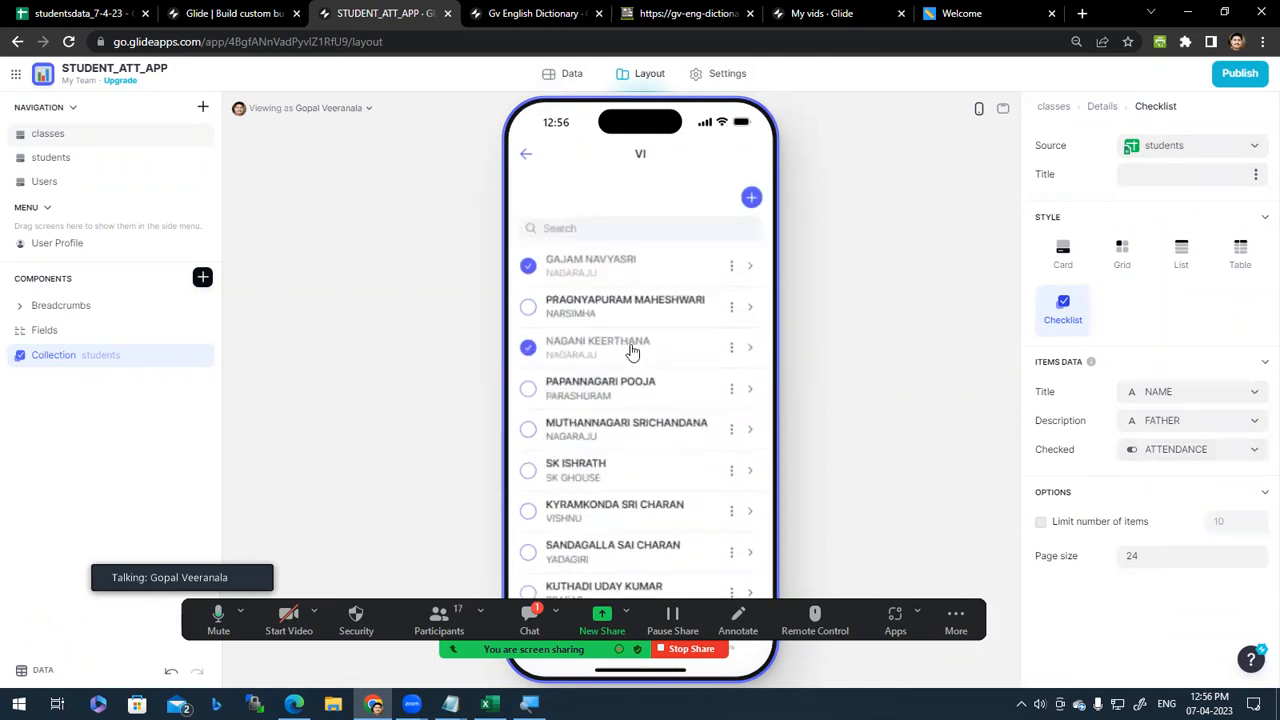
{"action": "left_click", "coordinate": [524, 162]}
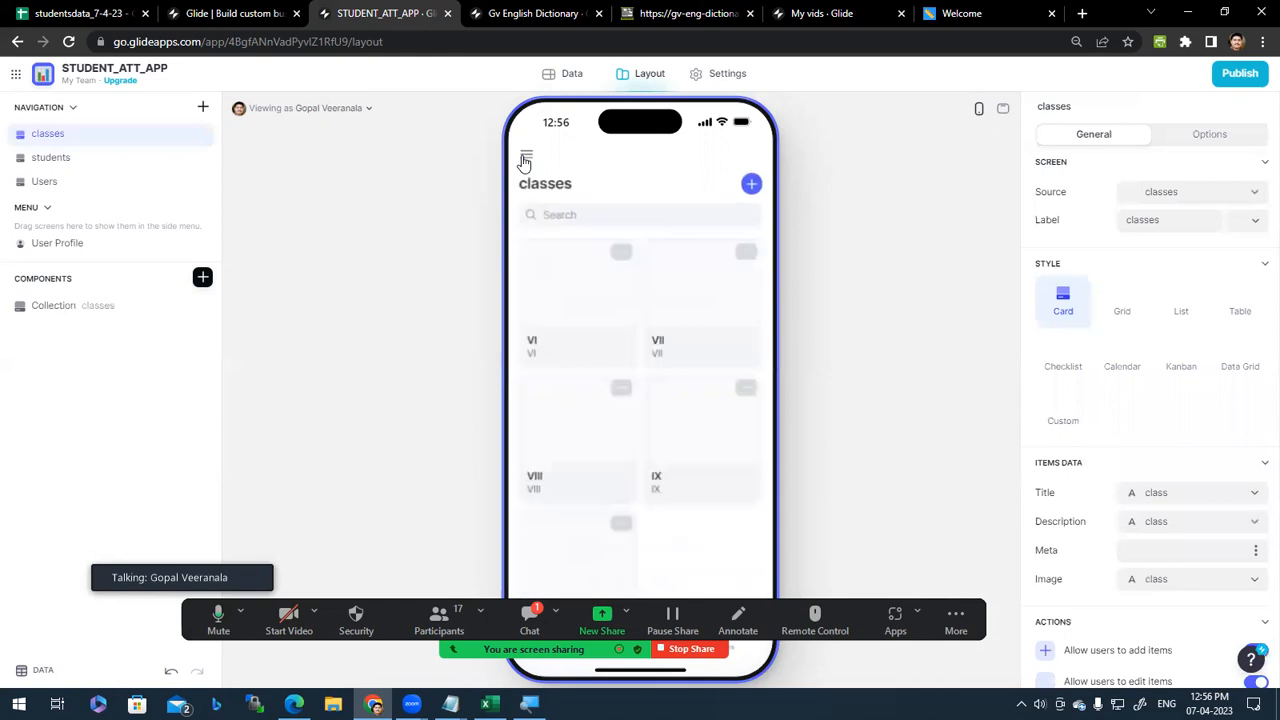
{"action": "scroll", "coordinate": [592, 530], "scroll_direction": "down", "scroll_amount": 1}
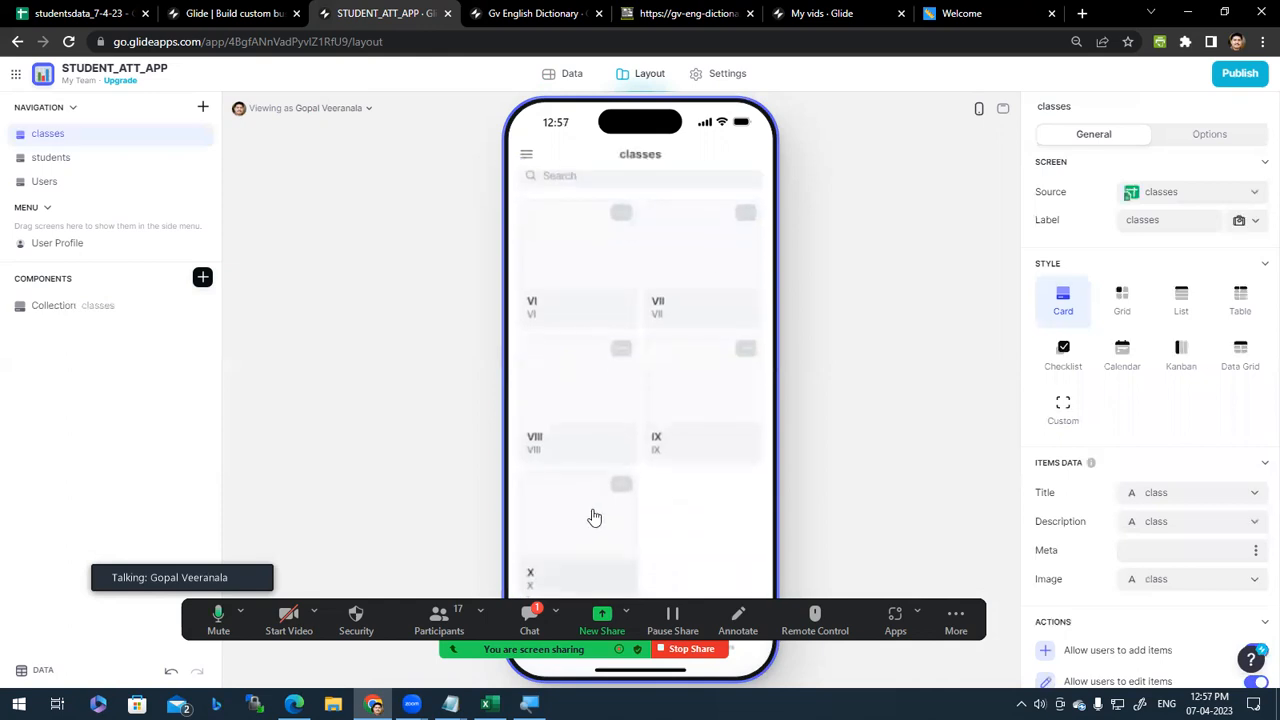
{"action": "left_click", "coordinate": [594, 517]}
{"action": "left_click", "coordinate": [528, 265]}
{"action": "left_click", "coordinate": [528, 306]}
{"action": "left_click", "coordinate": [532, 348]}
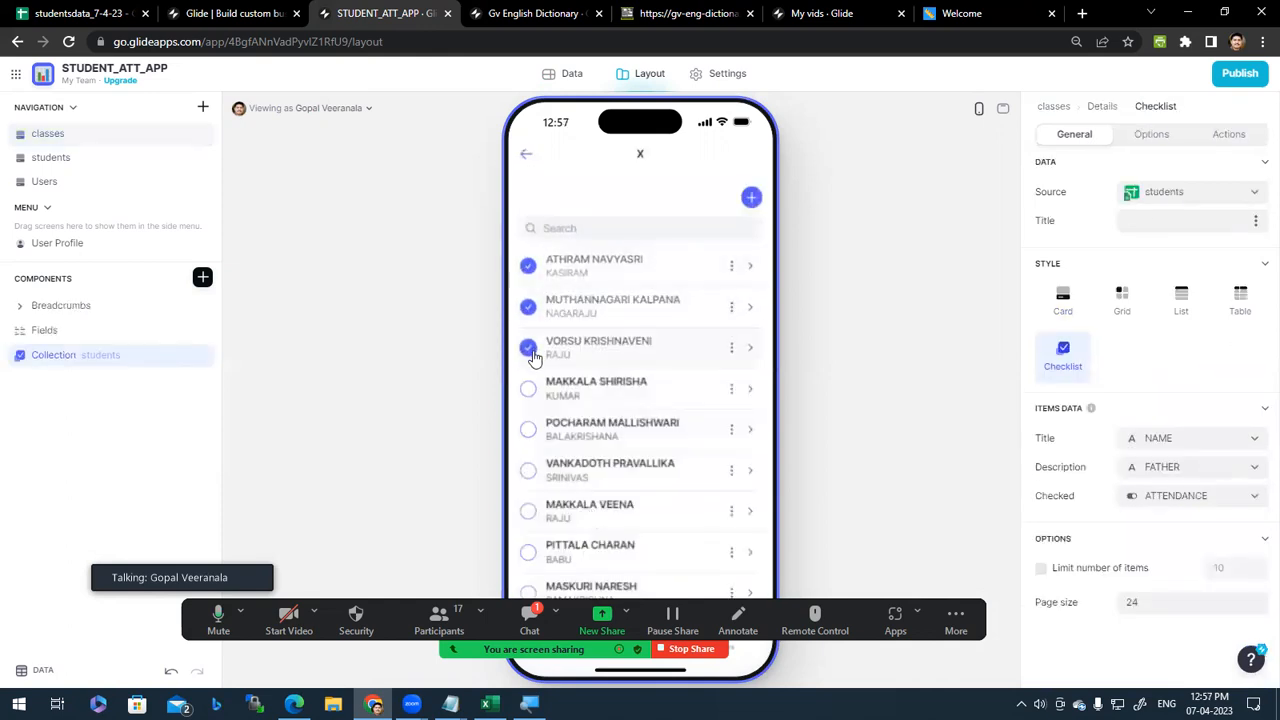
{"action": "left_click", "coordinate": [528, 429]}
{"action": "left_click", "coordinate": [528, 470]}
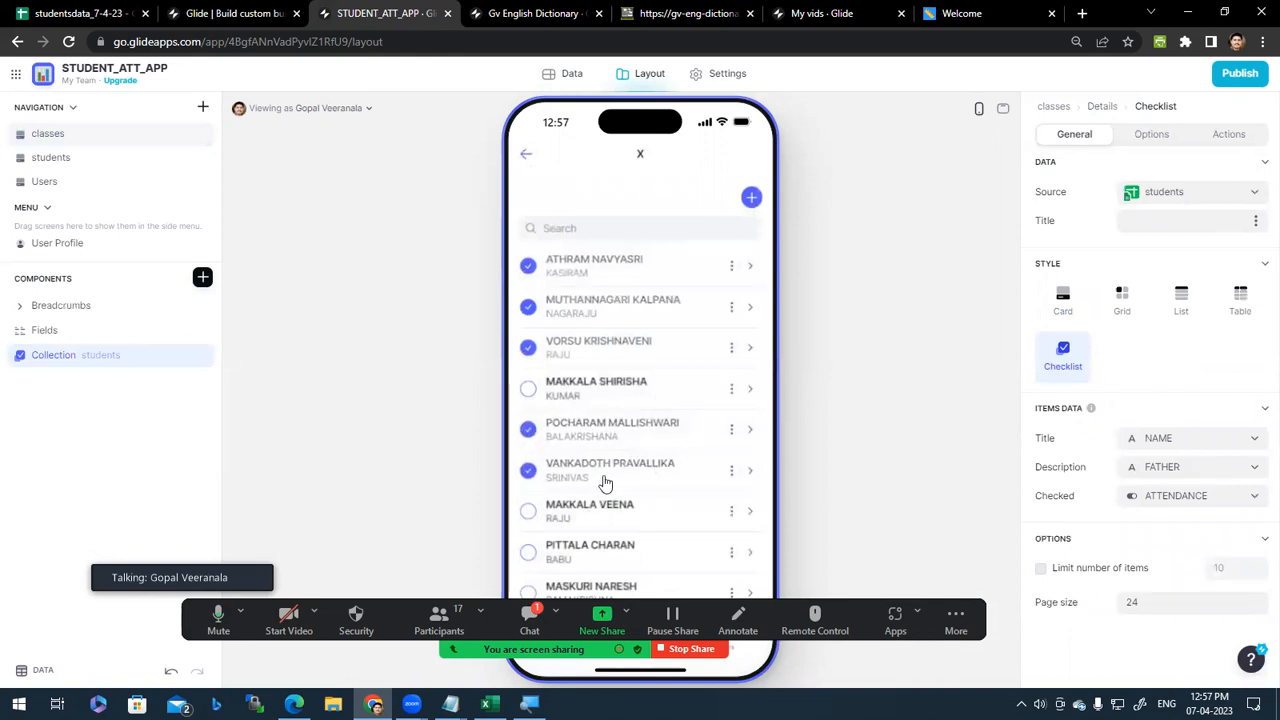
Step: View the students table's attendance ticks, then switch to the studentsdata_7-4-23 spreadsheet
{"action": "left_click", "coordinate": [570, 80]}
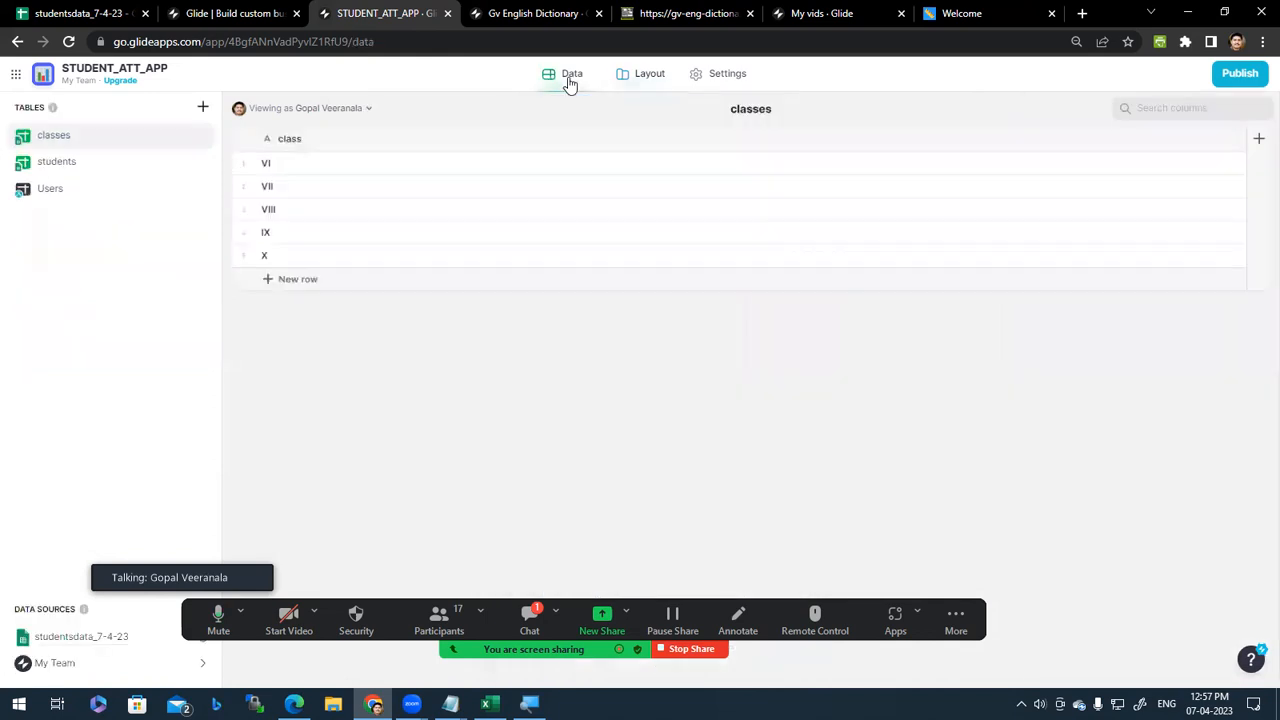
{"action": "left_click", "coordinate": [130, 165]}
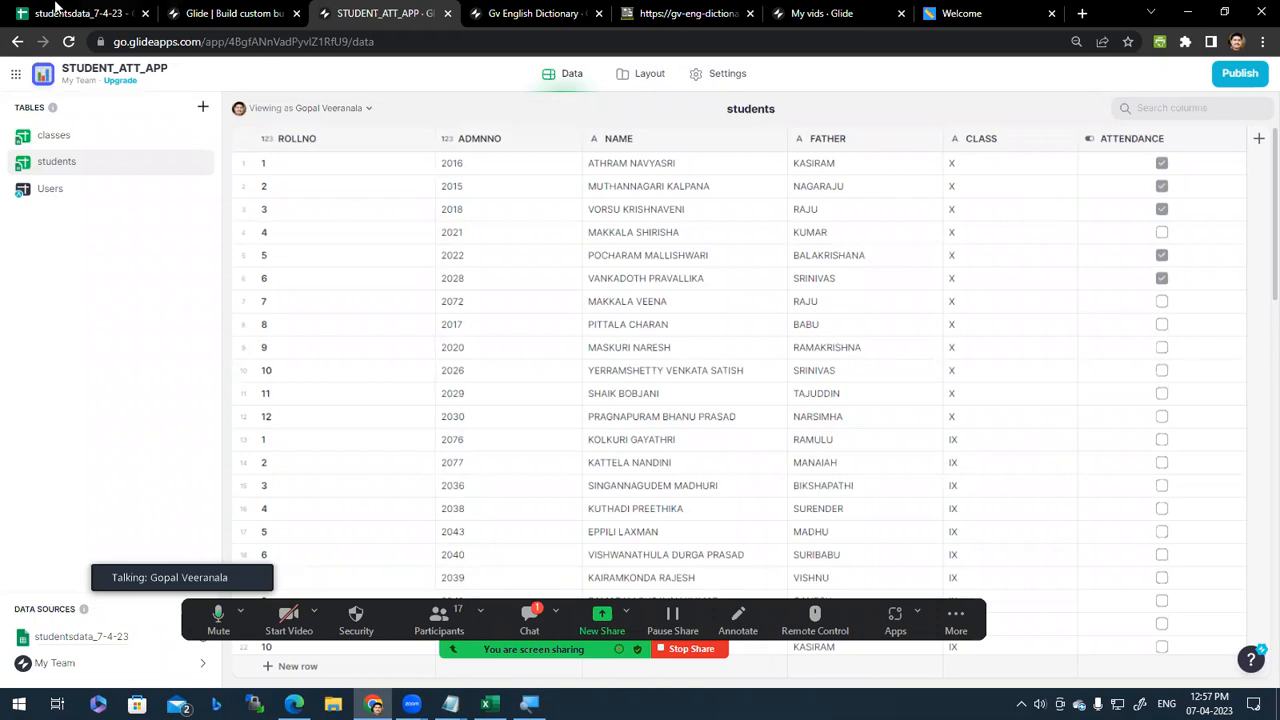
{"action": "left_click", "coordinate": [60, 12]}
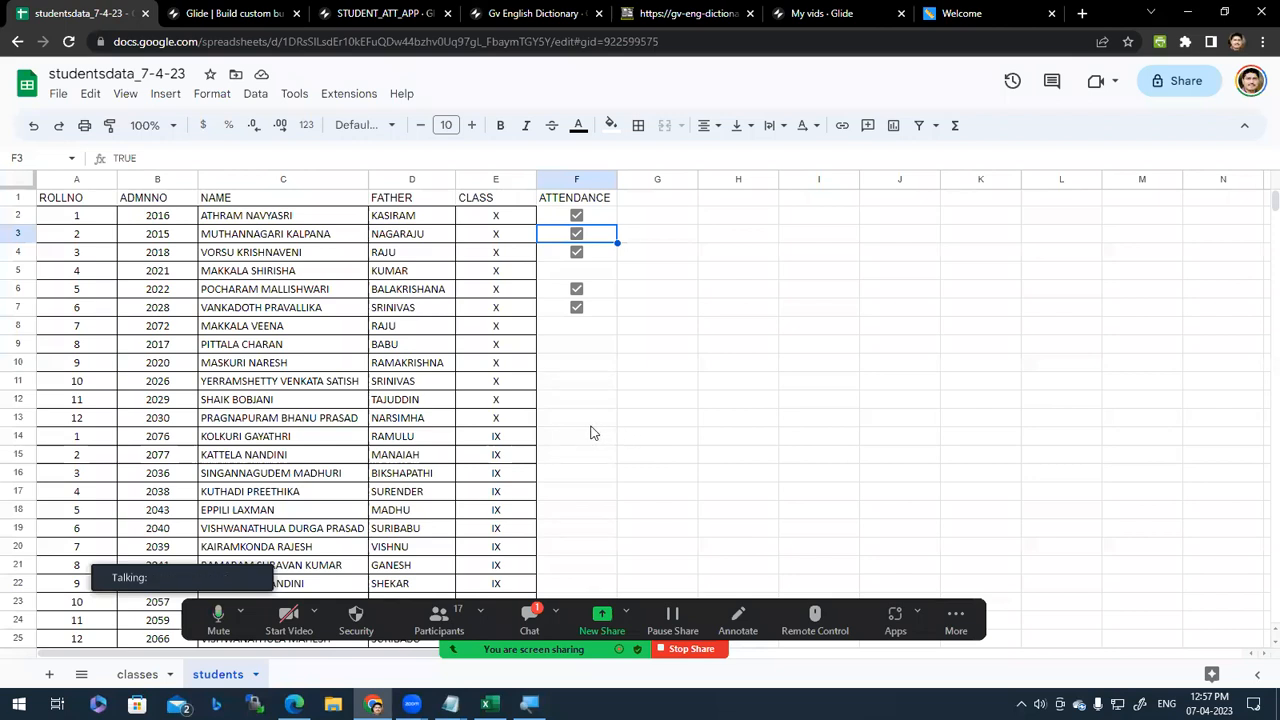
{"action": "left_click", "coordinate": [482, 272]}
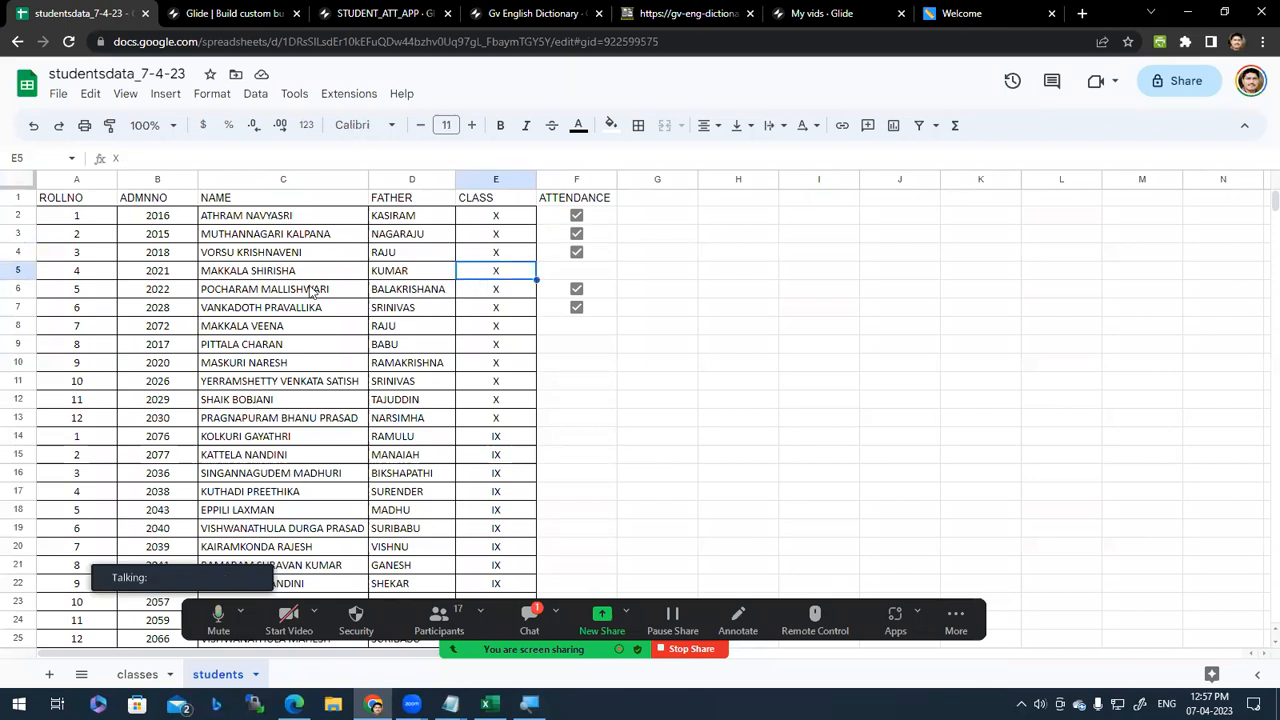
{"action": "left_click", "coordinate": [582, 276]}
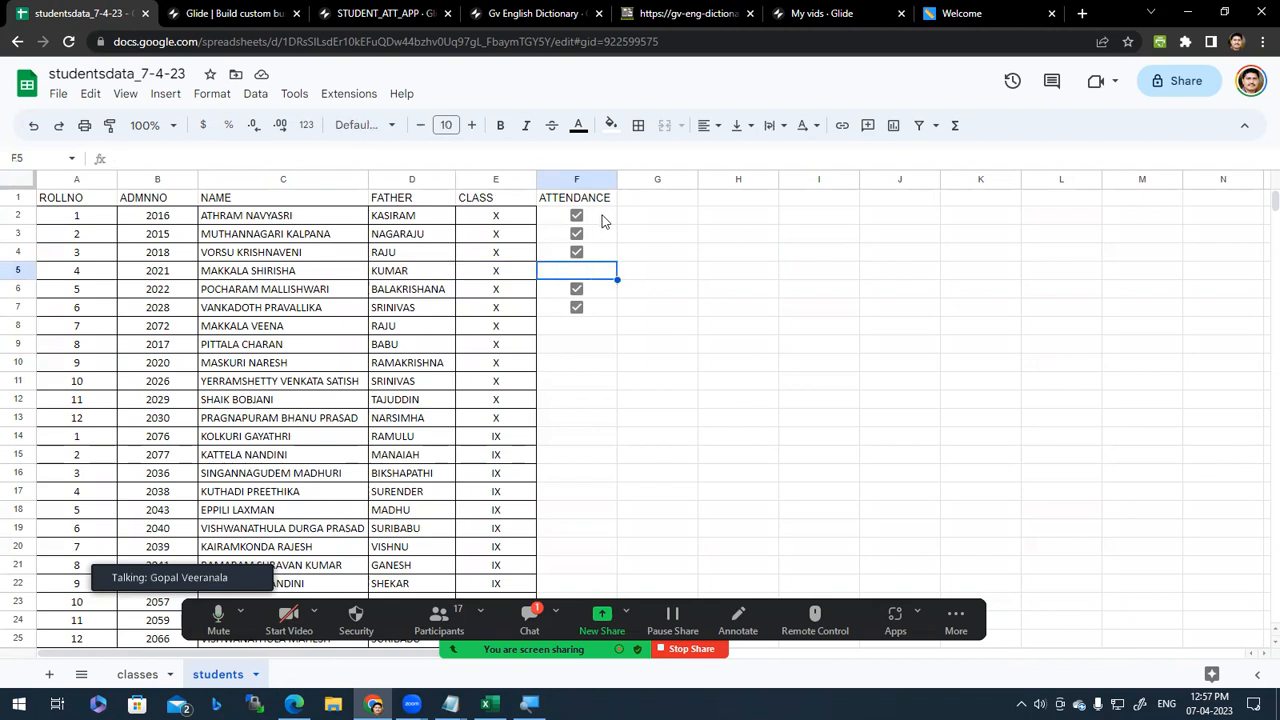
{"action": "left_click", "coordinate": [82, 218]}
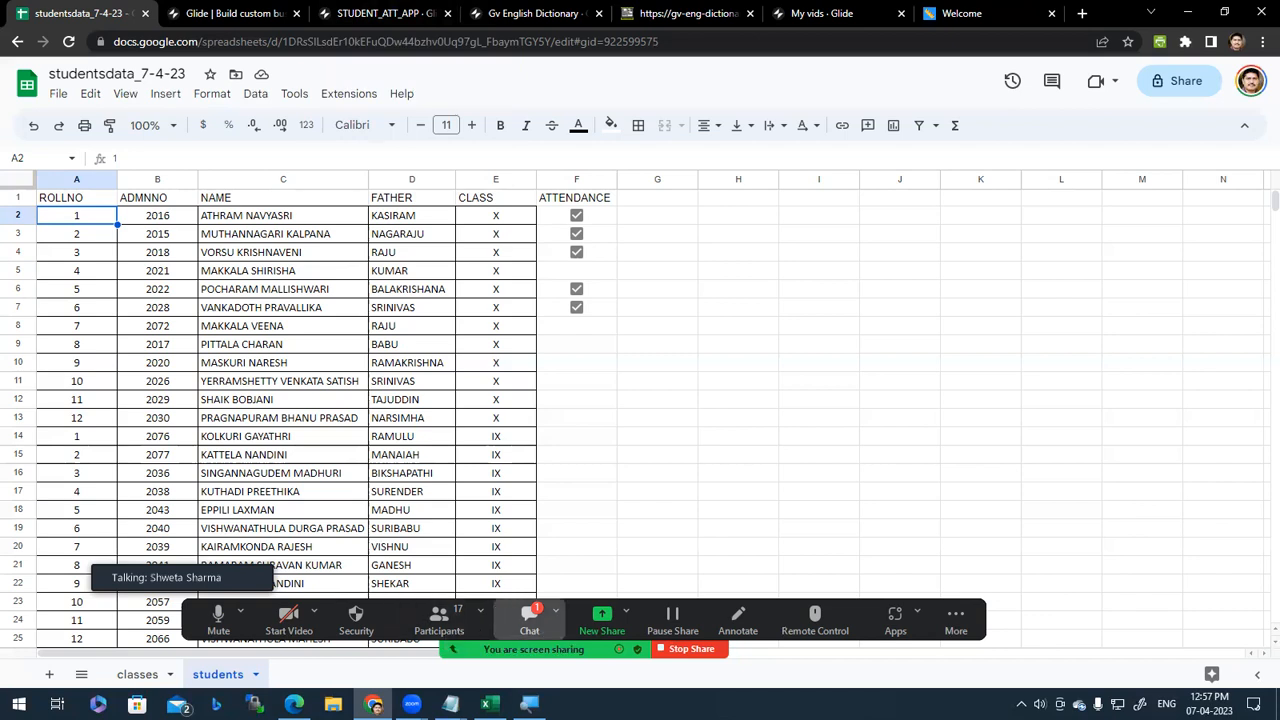
{"action": "left_click", "coordinate": [529, 618]}
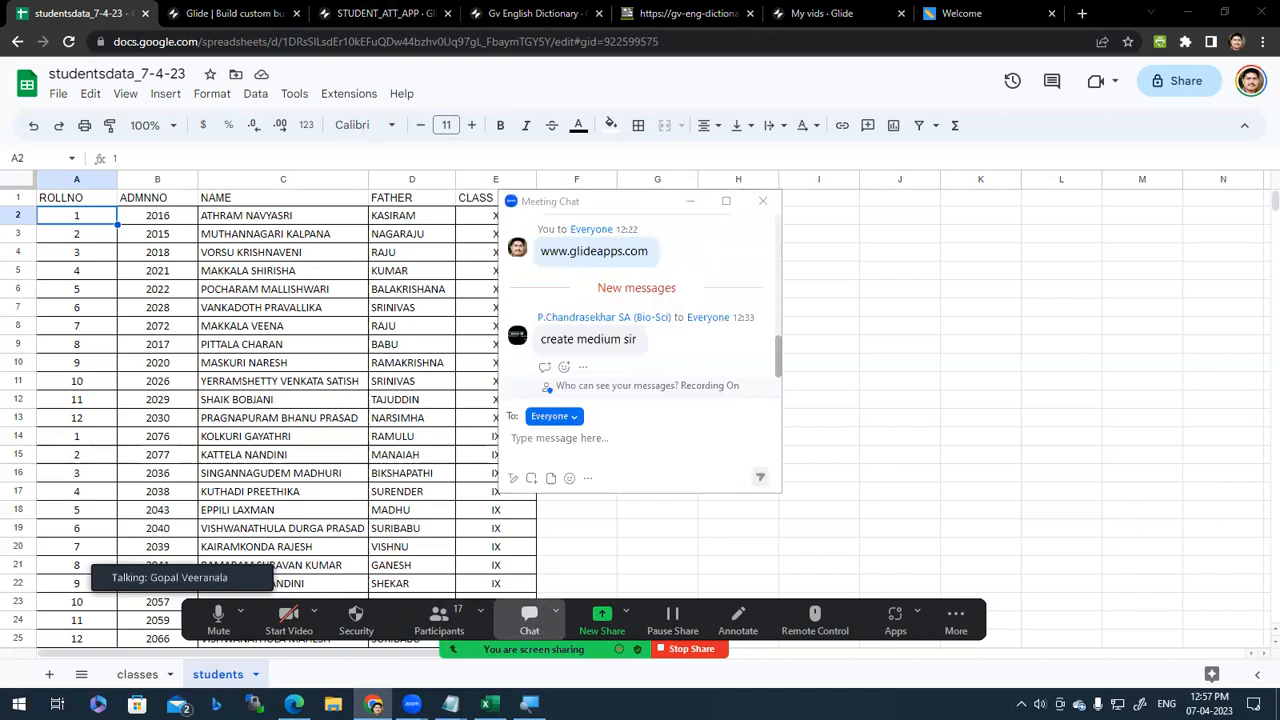
{"action": "left_click", "coordinate": [763, 201]}
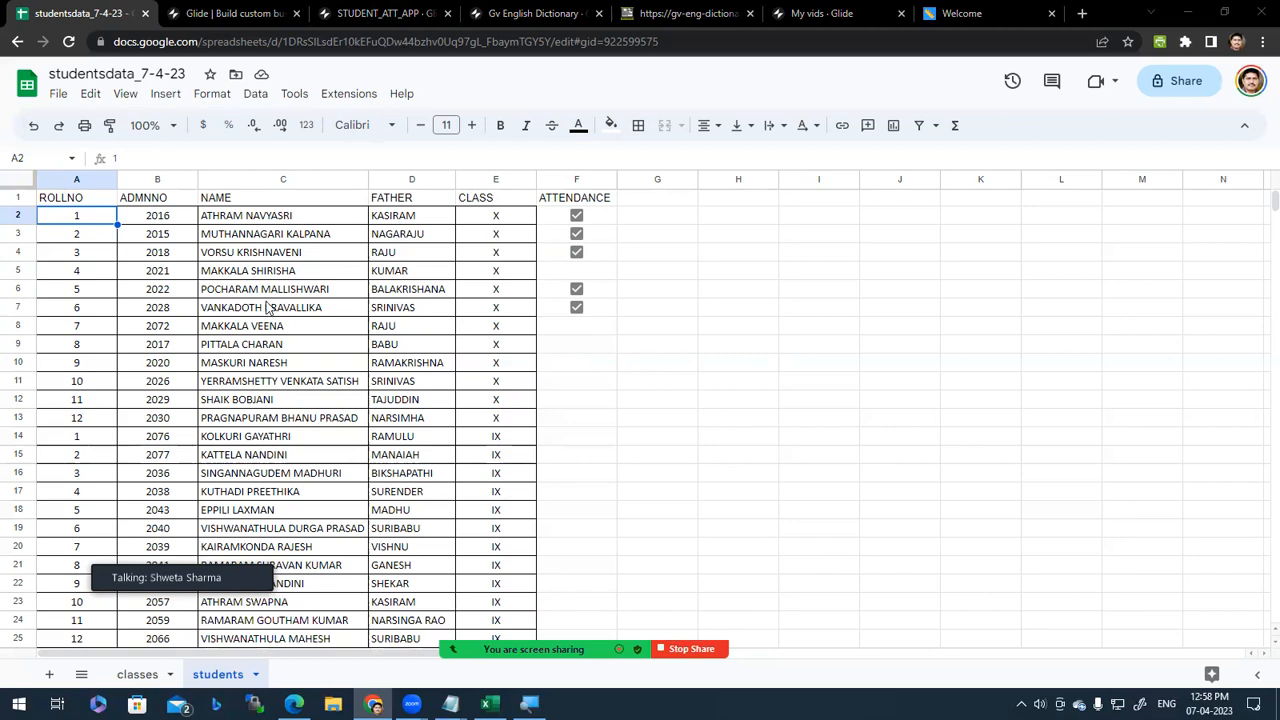
Step: Toggle an ATTENDANCE box in Glide's students table, compare with studentsdata_7-4-23, then return to Layout
{"action": "left_click", "coordinate": [360, 8]}
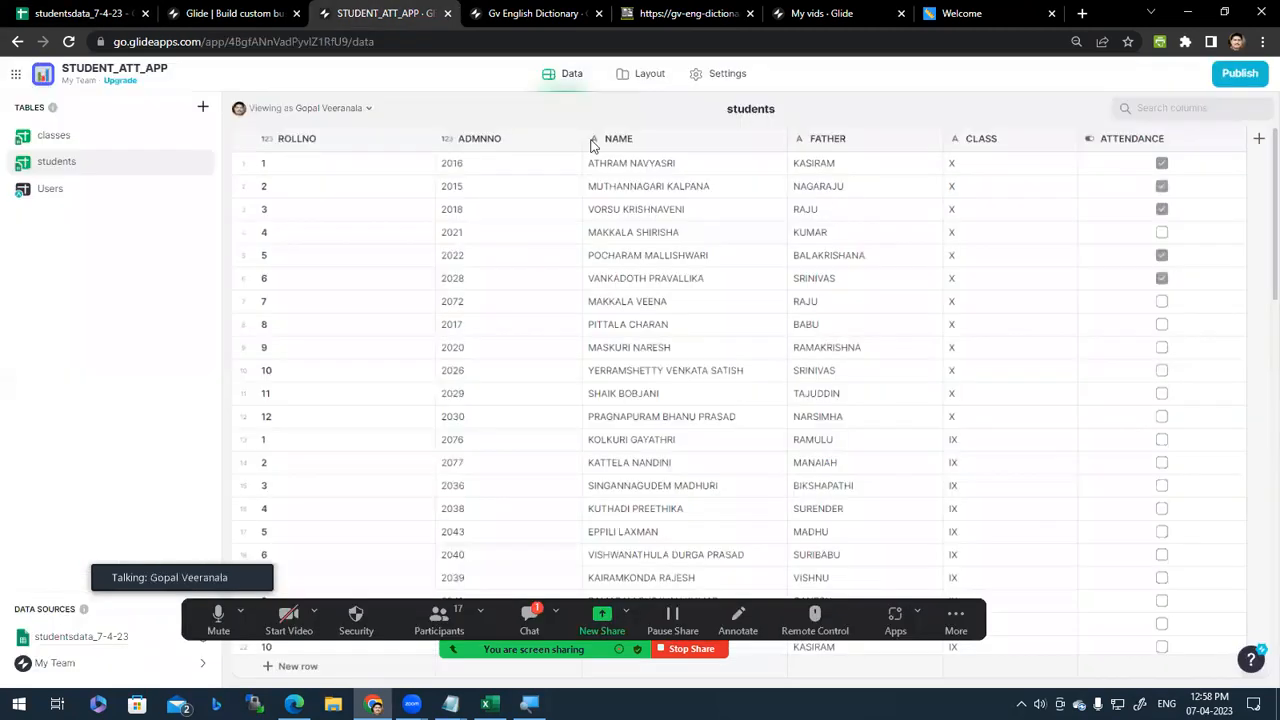
{"action": "left_click", "coordinate": [1162, 184]}
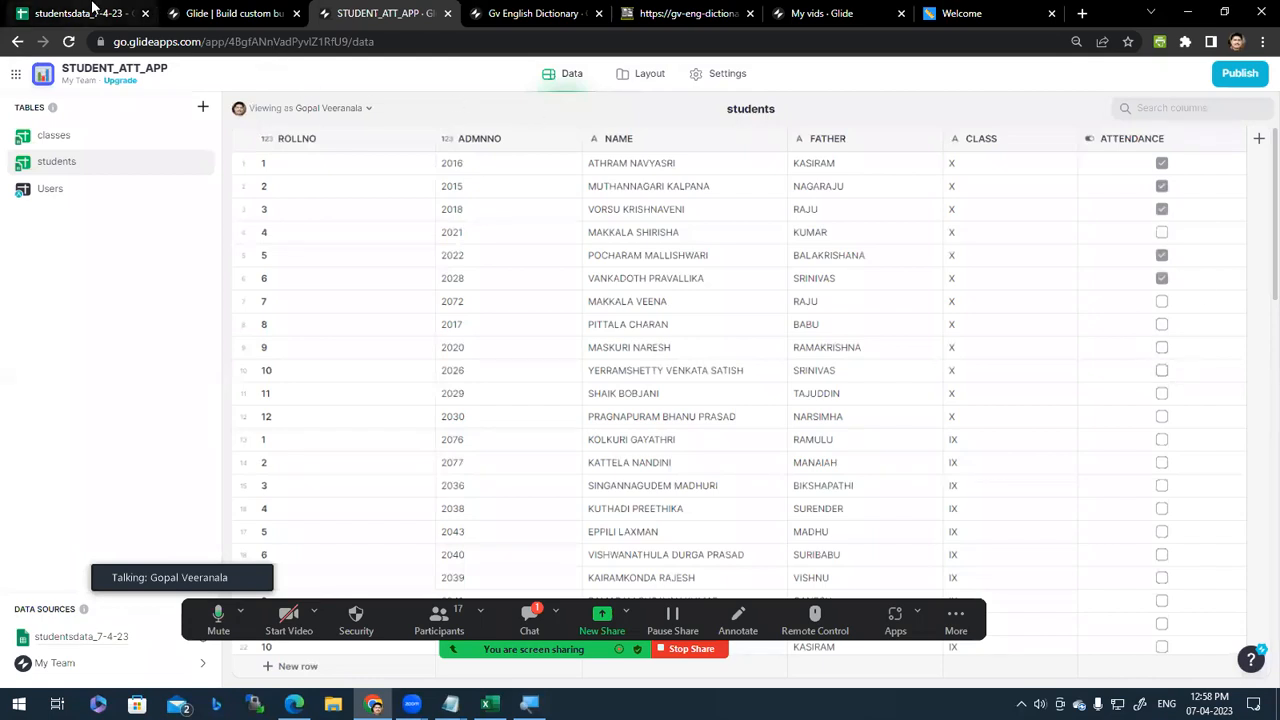
{"action": "left_click", "coordinate": [92, 8]}
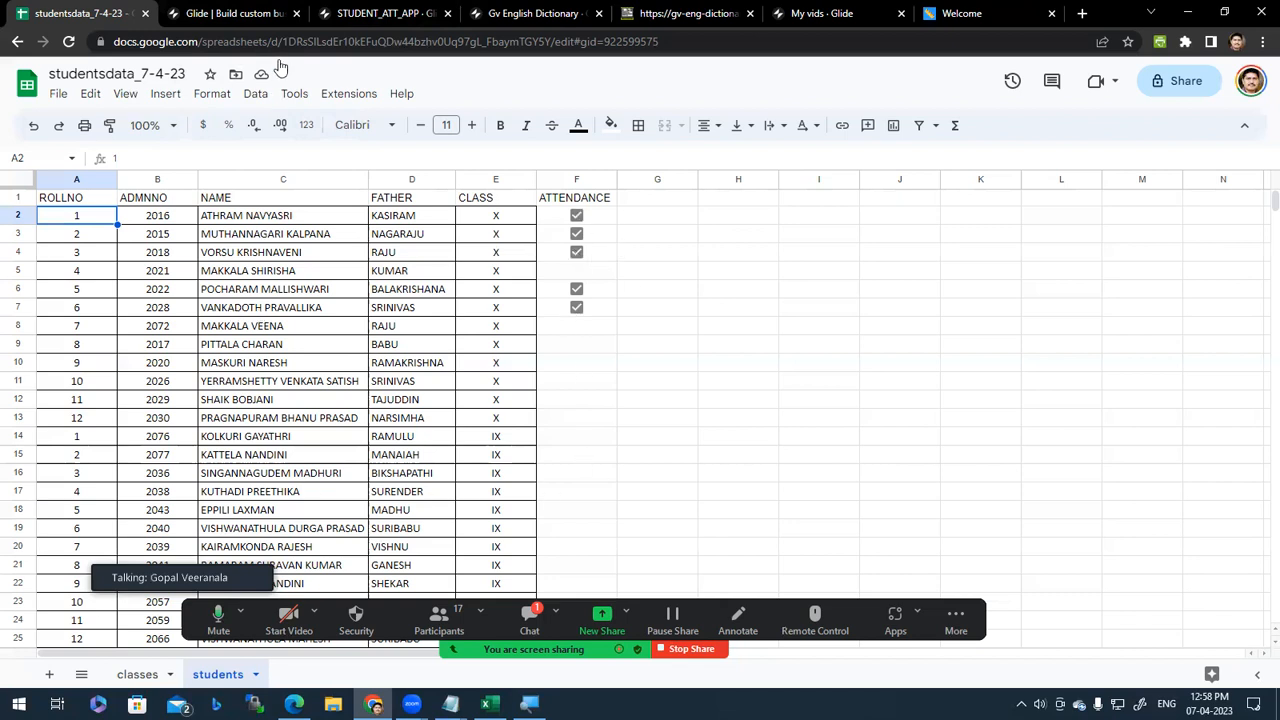
{"action": "left_click", "coordinate": [385, 13]}
{"action": "left_click", "coordinate": [649, 74]}
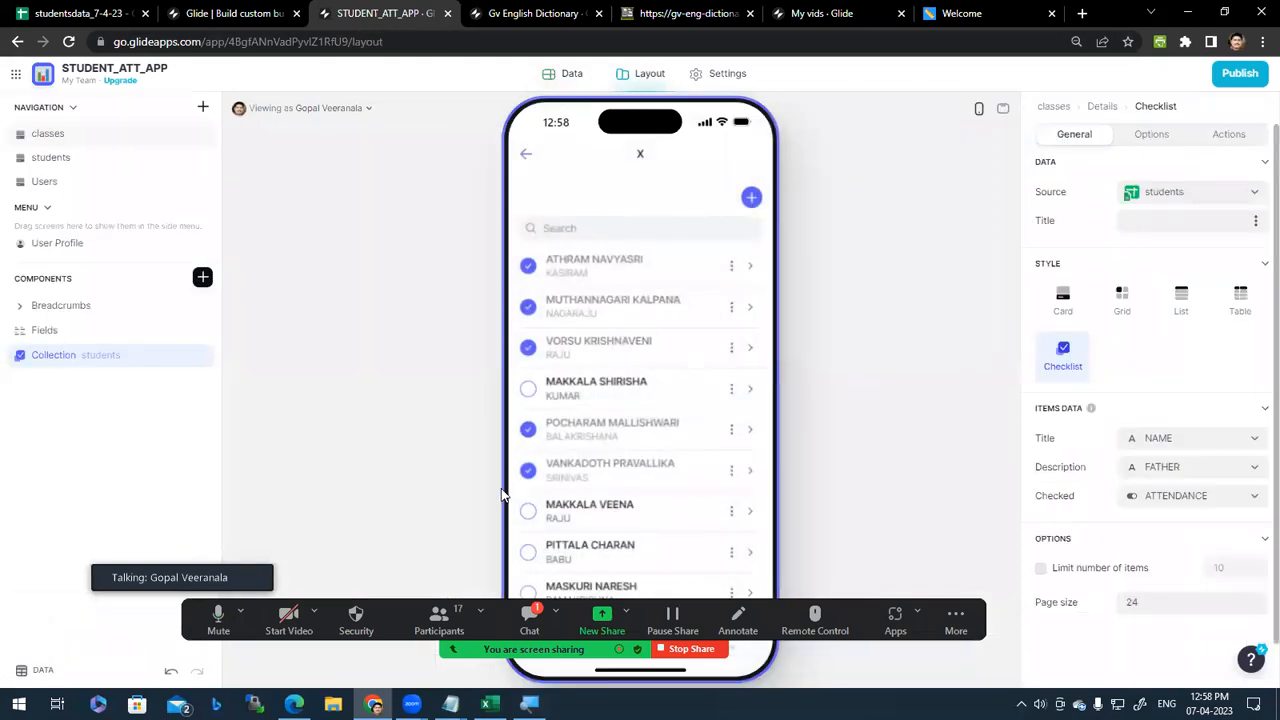
Step: Go back to the classes list, open the class VI checklist, and glance at the third student's details
{"action": "scroll", "coordinate": [685, 448], "scroll_direction": "down", "scroll_amount": 2}
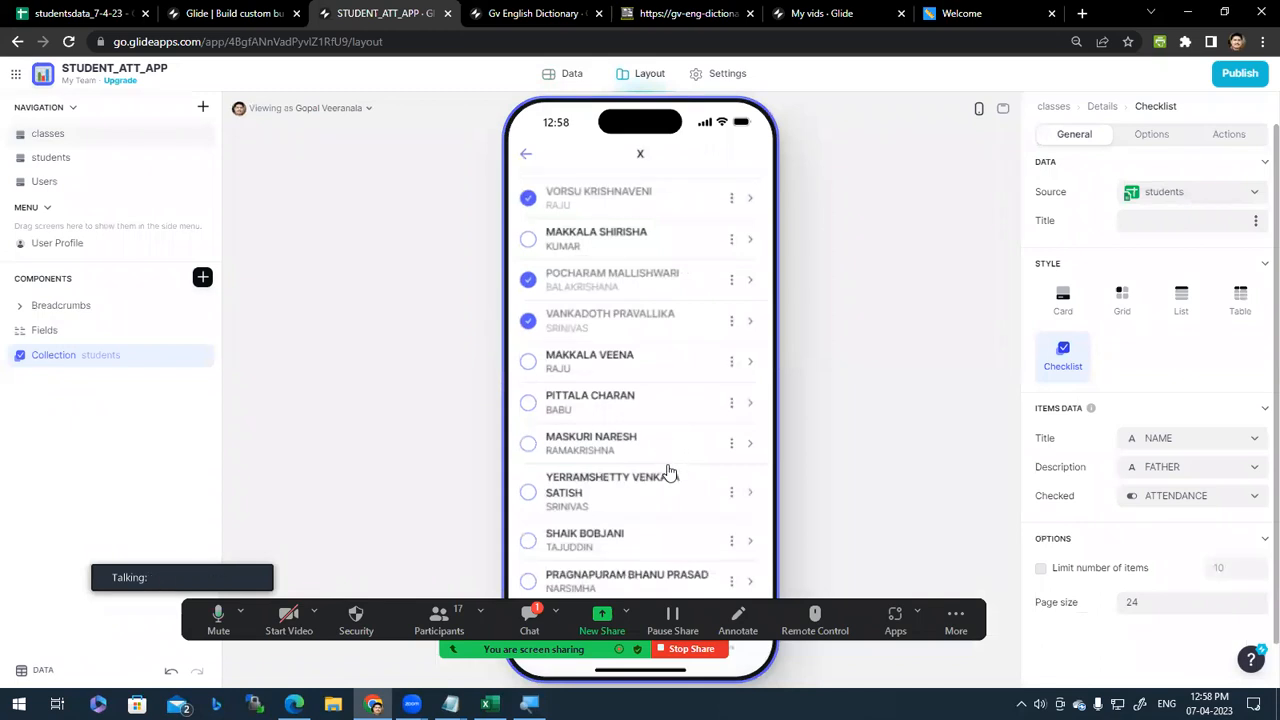
{"action": "scroll", "coordinate": [666, 466], "scroll_direction": "up", "scroll_amount": 2}
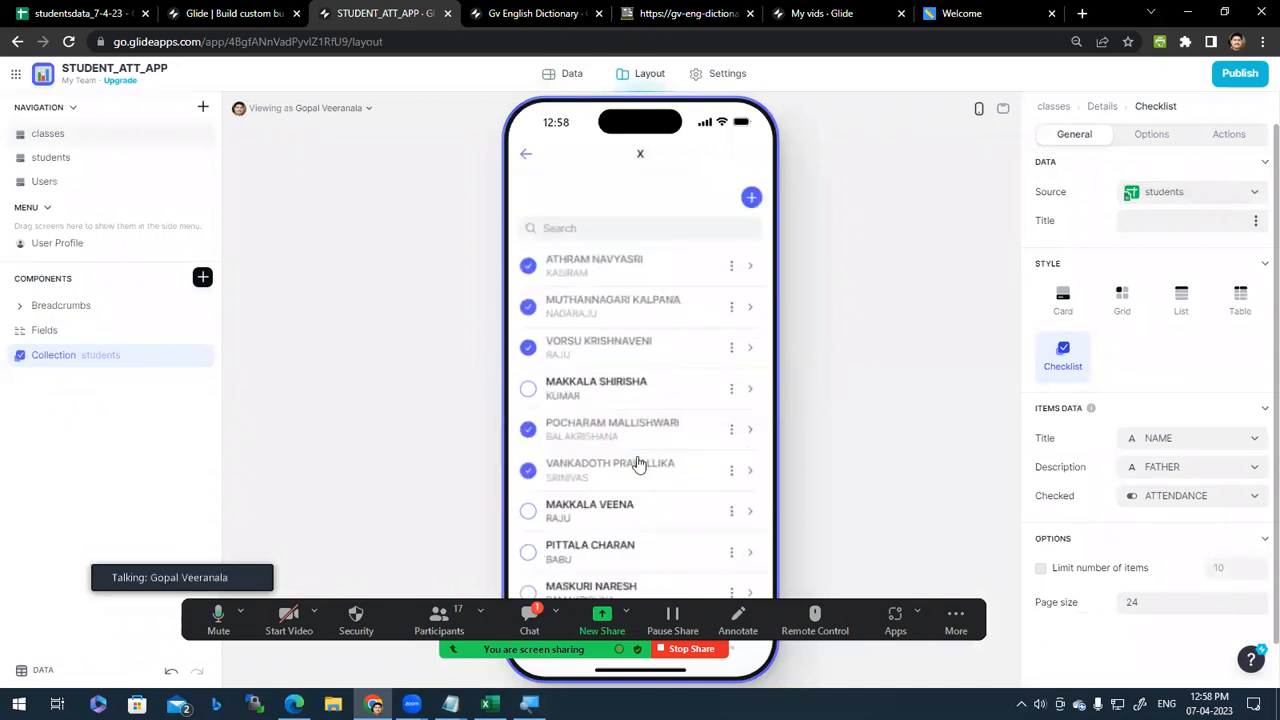
{"action": "left_click", "coordinate": [521, 156]}
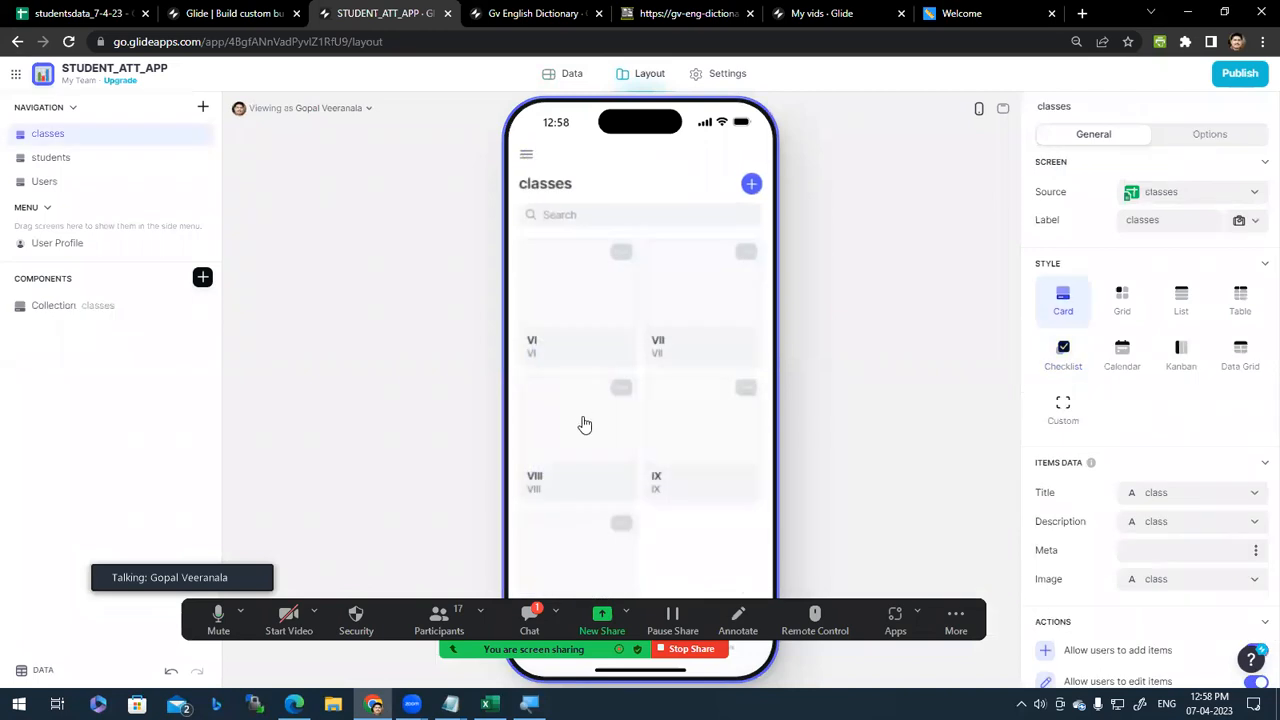
{"action": "scroll", "coordinate": [672, 520], "scroll_direction": "down", "scroll_amount": 1}
{"action": "scroll", "coordinate": [663, 546], "scroll_direction": "up", "scroll_amount": 1}
{"action": "left_click", "coordinate": [580, 317]}
{"action": "left_click", "coordinate": [606, 350]}
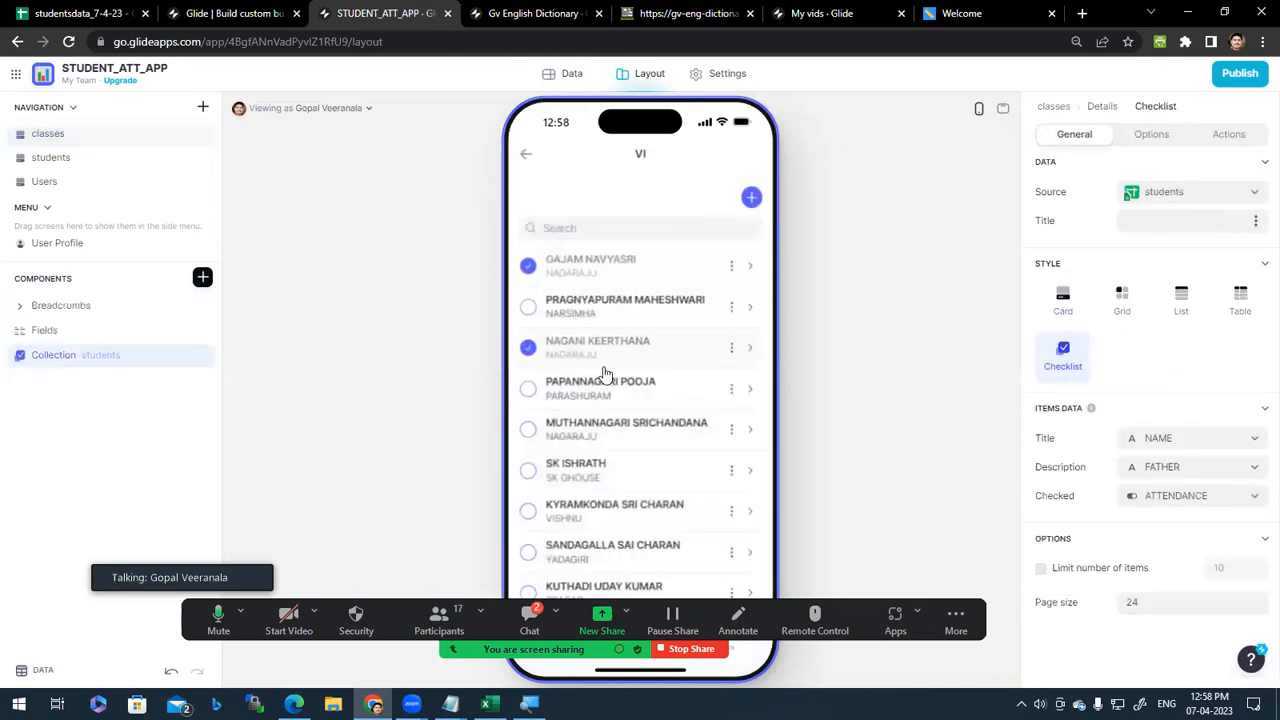
{"action": "left_click", "coordinate": [525, 157]}
Step: Tick the second, fourth, fifth and eleventh class VI students, untick the third, then open the fourth student
{"action": "left_click", "coordinate": [526, 310]}
{"action": "left_click", "coordinate": [530, 392]}
{"action": "left_click", "coordinate": [531, 313]}
{"action": "left_click", "coordinate": [529, 349]}
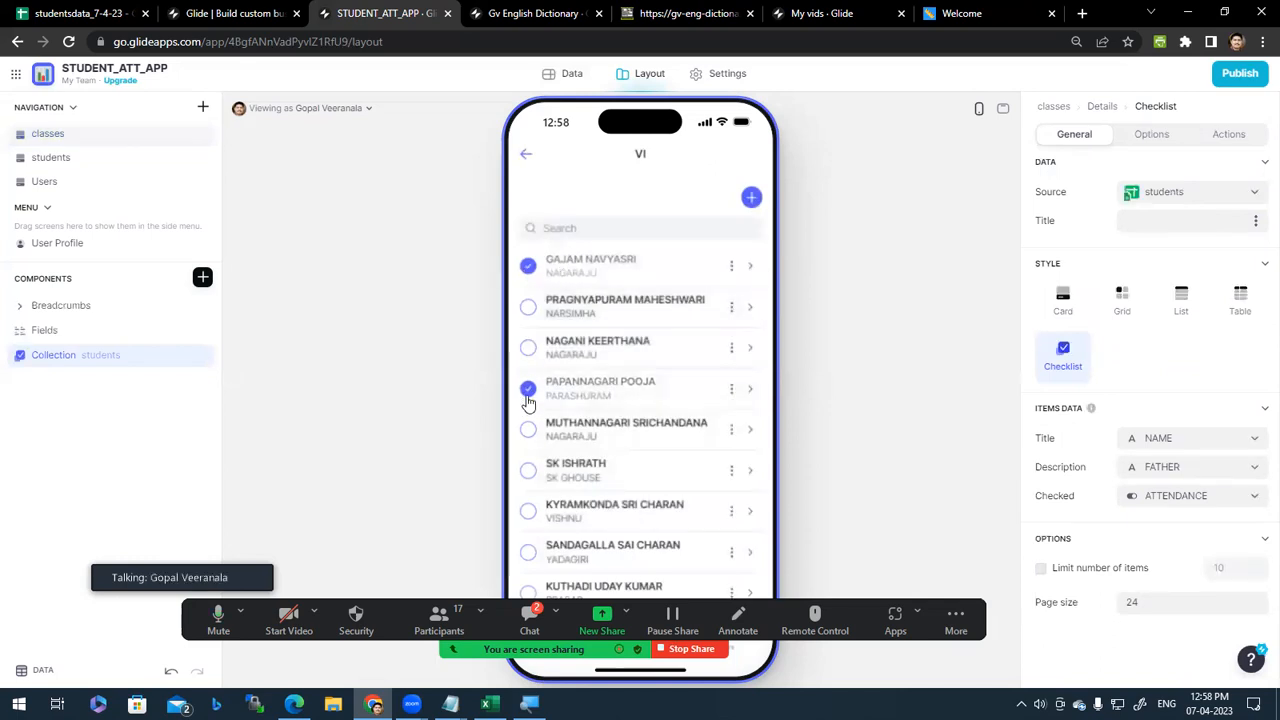
{"action": "left_click", "coordinate": [528, 308]}
{"action": "left_click", "coordinate": [528, 429]}
{"action": "scroll", "coordinate": [531, 470], "scroll_direction": "down", "scroll_amount": 4}
{"action": "left_click", "coordinate": [528, 300]}
{"action": "scroll", "coordinate": [640, 360], "scroll_direction": "up", "scroll_amount": 5}
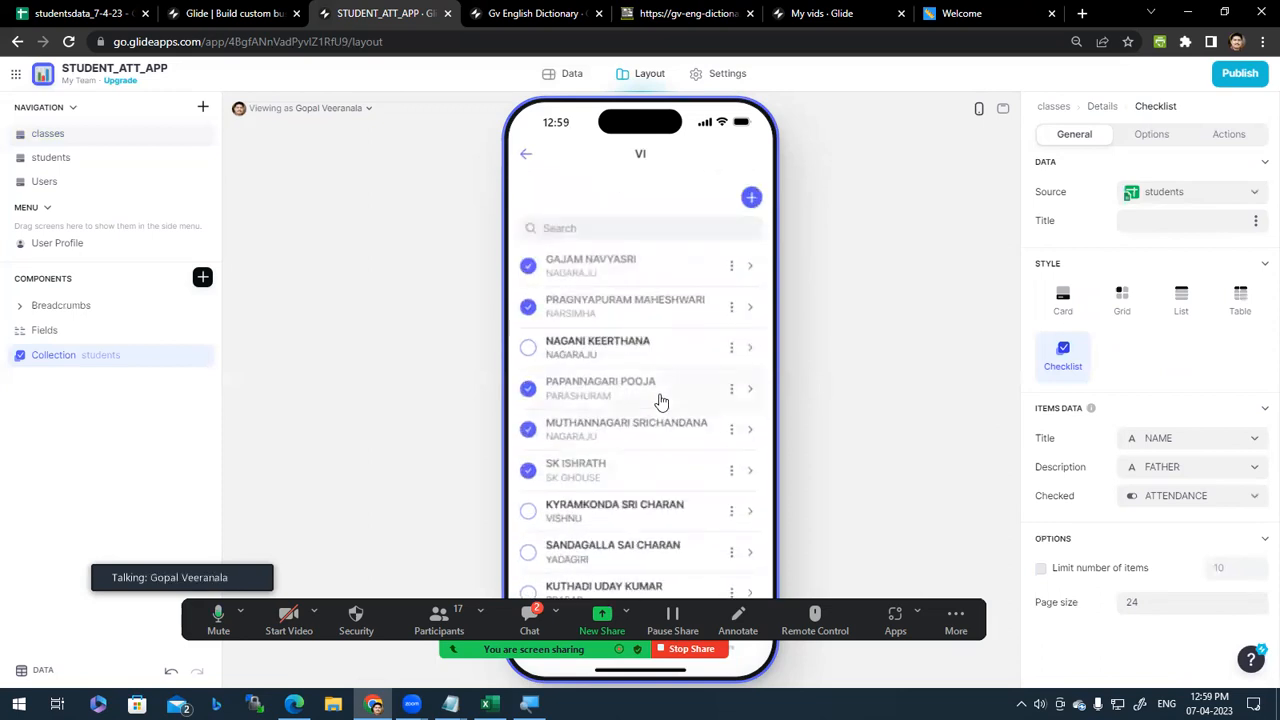
{"action": "left_click", "coordinate": [662, 400]}
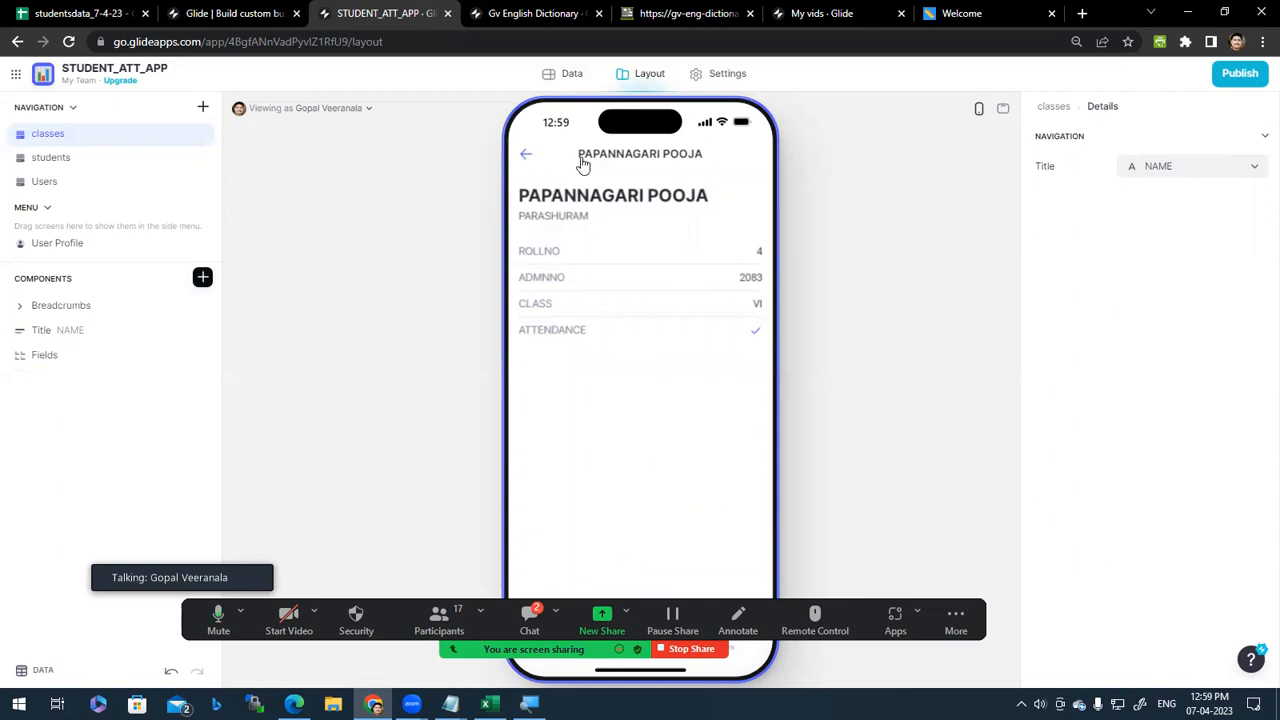
Step: Leave the first class VI student unticked and mark the third, seventh, eighth and ninth students present
{"action": "left_click", "coordinate": [526, 157]}
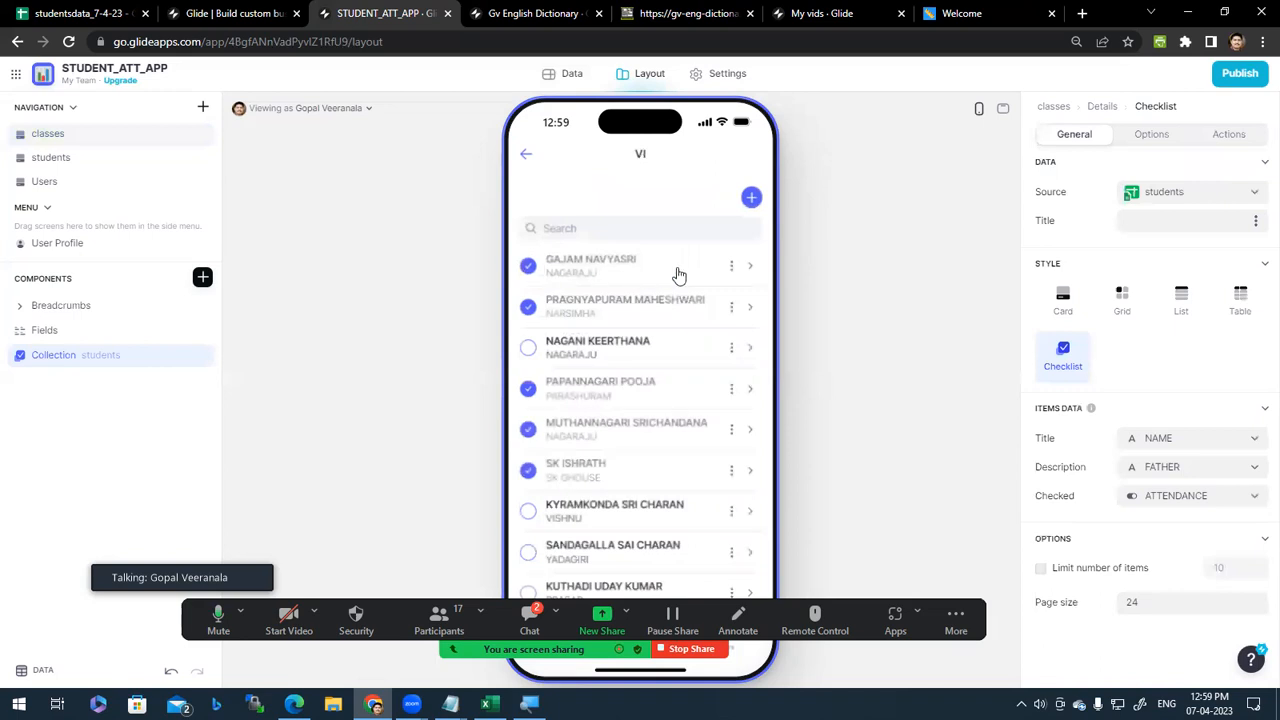
{"action": "left_click", "coordinate": [528, 267]}
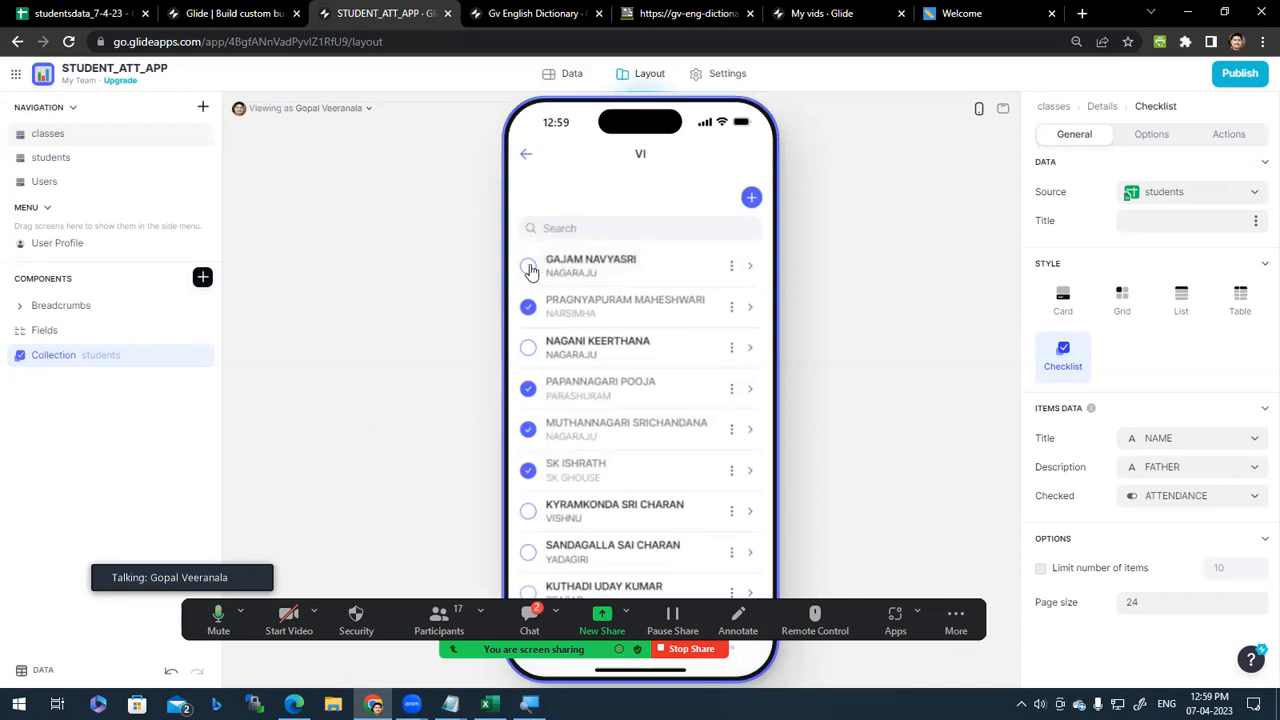
{"action": "left_click", "coordinate": [530, 270]}
{"action": "left_click", "coordinate": [530, 268]}
{"action": "left_click", "coordinate": [533, 352]}
{"action": "scroll", "coordinate": [535, 358], "scroll_direction": "down", "scroll_amount": 2}
{"action": "left_click", "coordinate": [529, 362]}
{"action": "left_click", "coordinate": [528, 405]}
{"action": "left_click", "coordinate": [528, 446]}
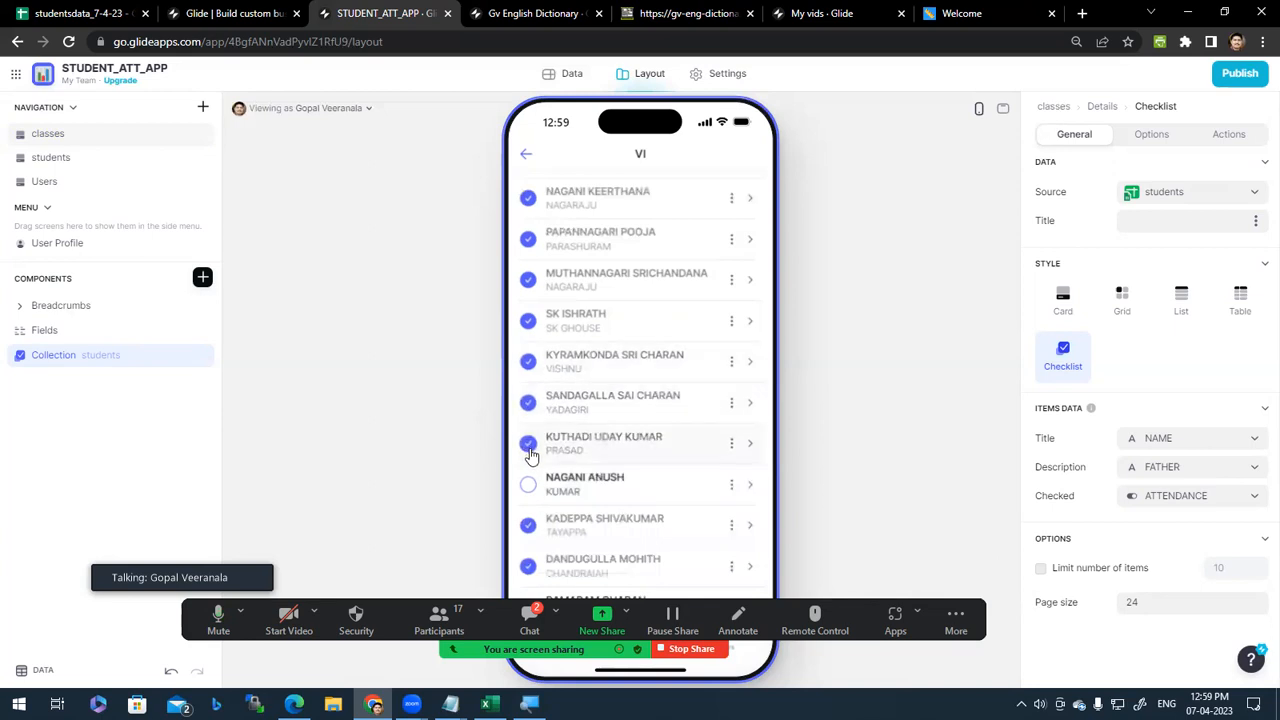
{"action": "left_click", "coordinate": [672, 282]}
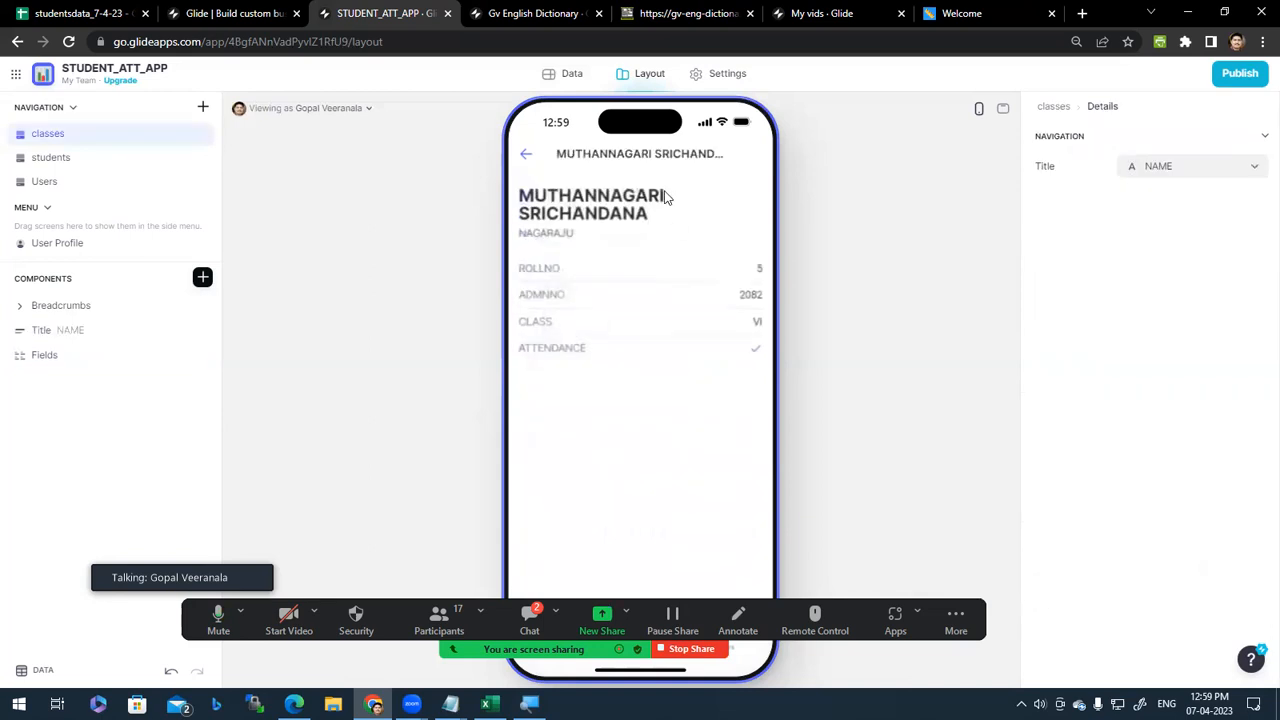
{"action": "left_click", "coordinate": [527, 158]}
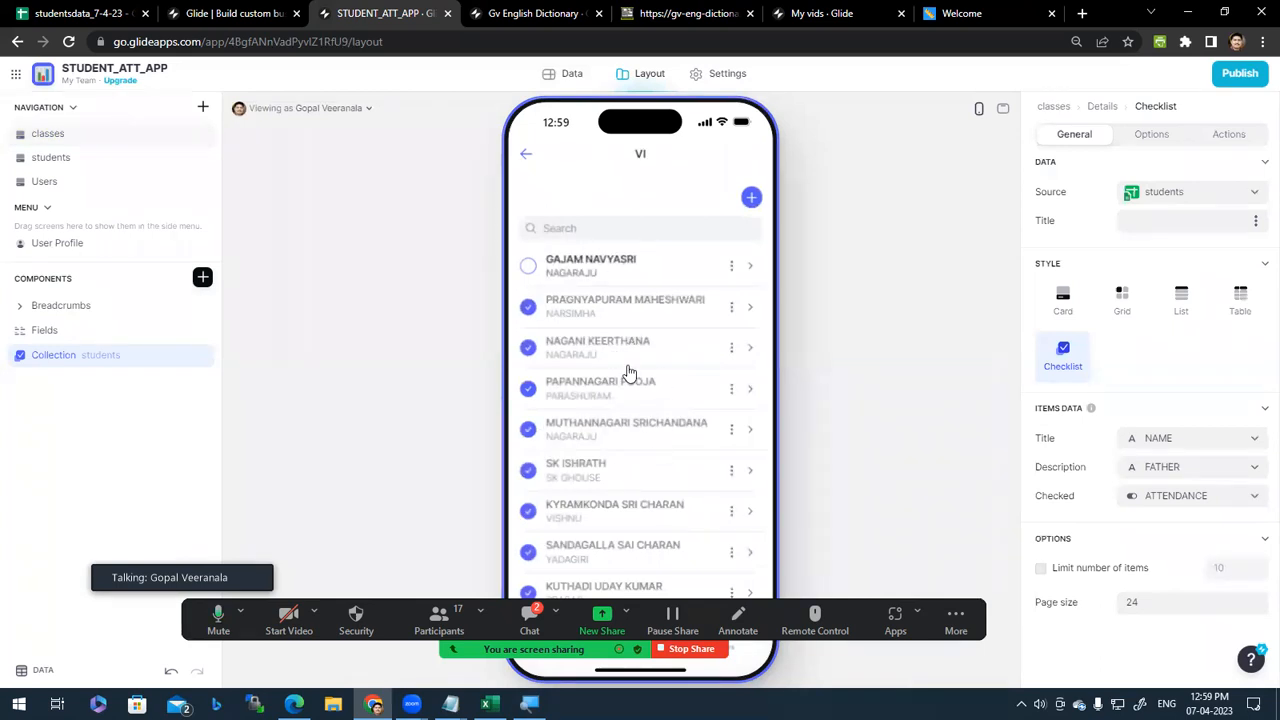
Step: Switch to the studentsdata_7-4-23 spreadsheet and select the class X rows A2:F7
{"action": "left_click", "coordinate": [571, 82]}
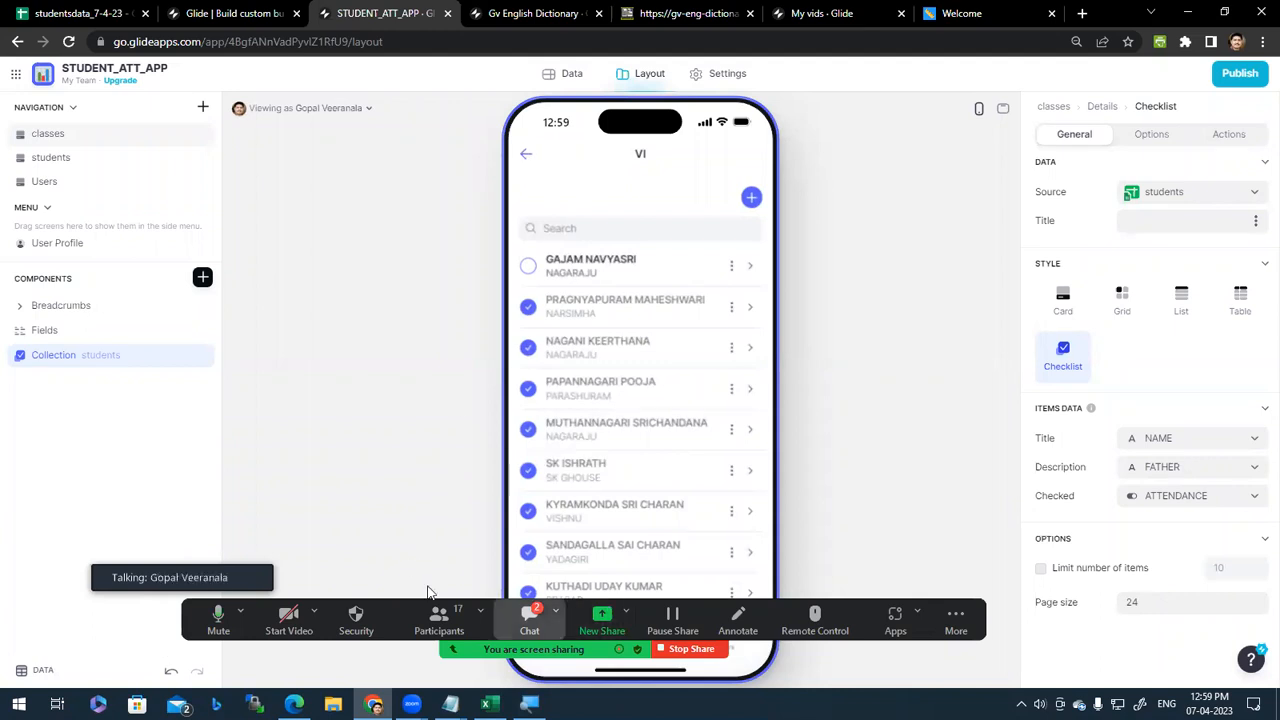
{"action": "key", "text": "alt+u"}
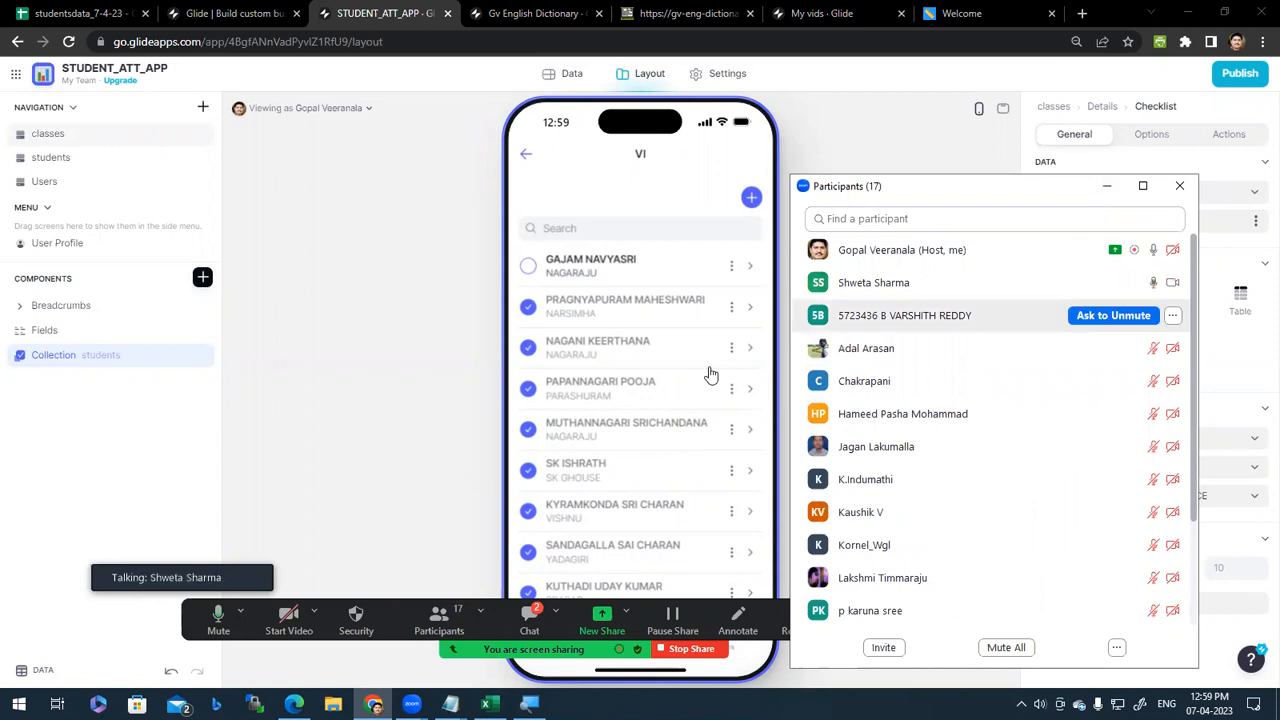
{"action": "left_click", "coordinate": [1107, 186]}
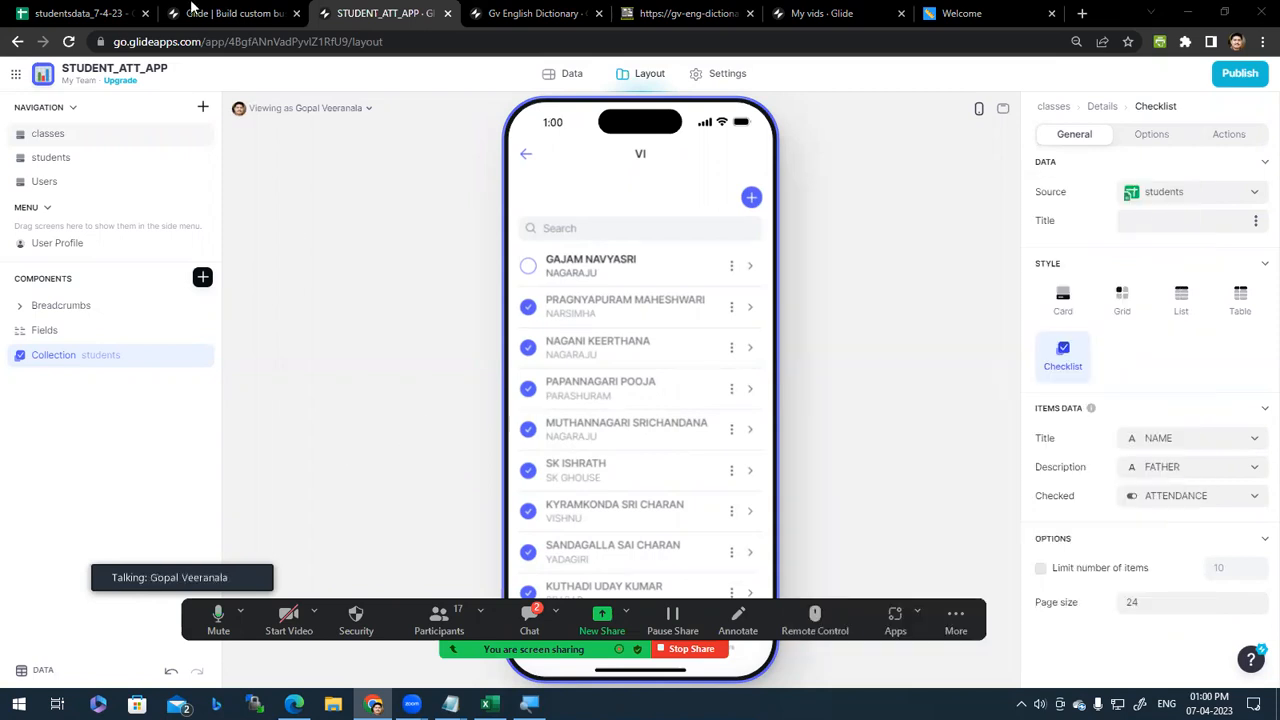
{"action": "left_click", "coordinate": [80, 13]}
{"action": "left_click_drag", "start_coordinate": [605, 218], "coordinate": [43, 318]}
Step: Select class X rows A3:F7 to review their ticks, then return to the STUDENT_ATT_APP tab
{"action": "left_click", "coordinate": [411, 362]}
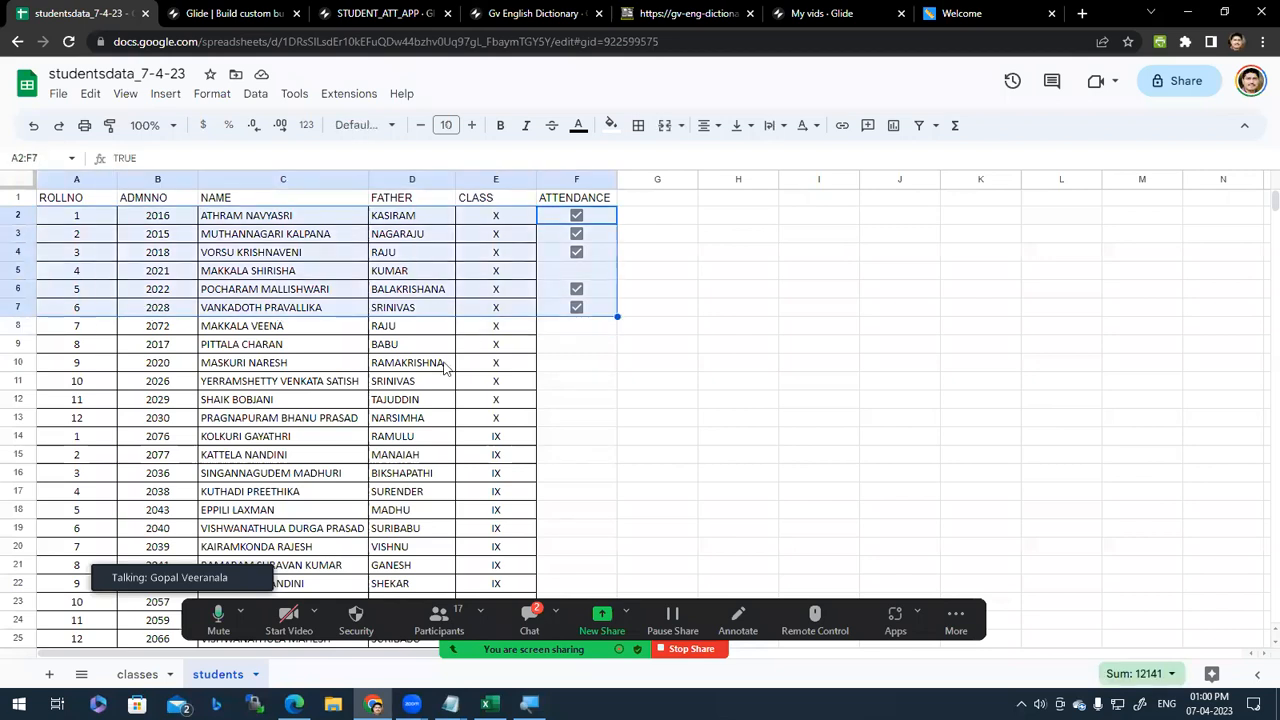
{"action": "left_click_drag", "start_coordinate": [602, 309], "coordinate": [79, 216]}
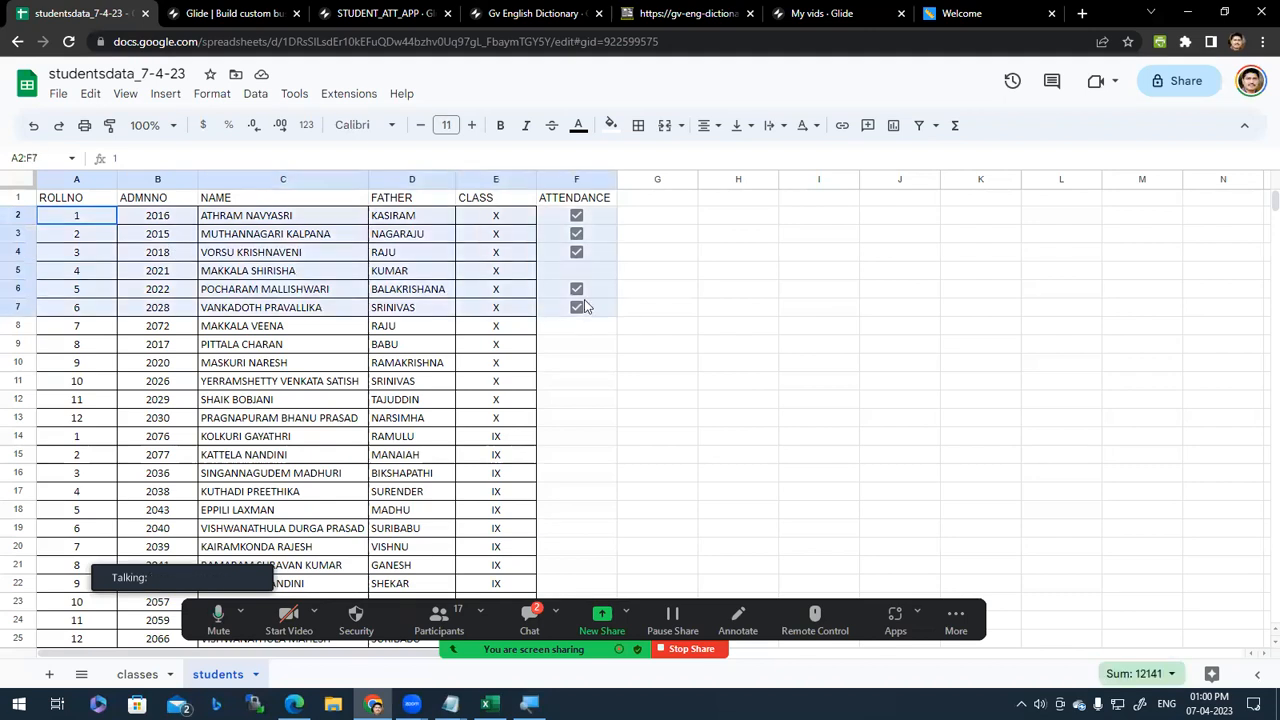
{"action": "left_click", "coordinate": [411, 289]}
{"action": "left_click", "coordinate": [368, 12]}
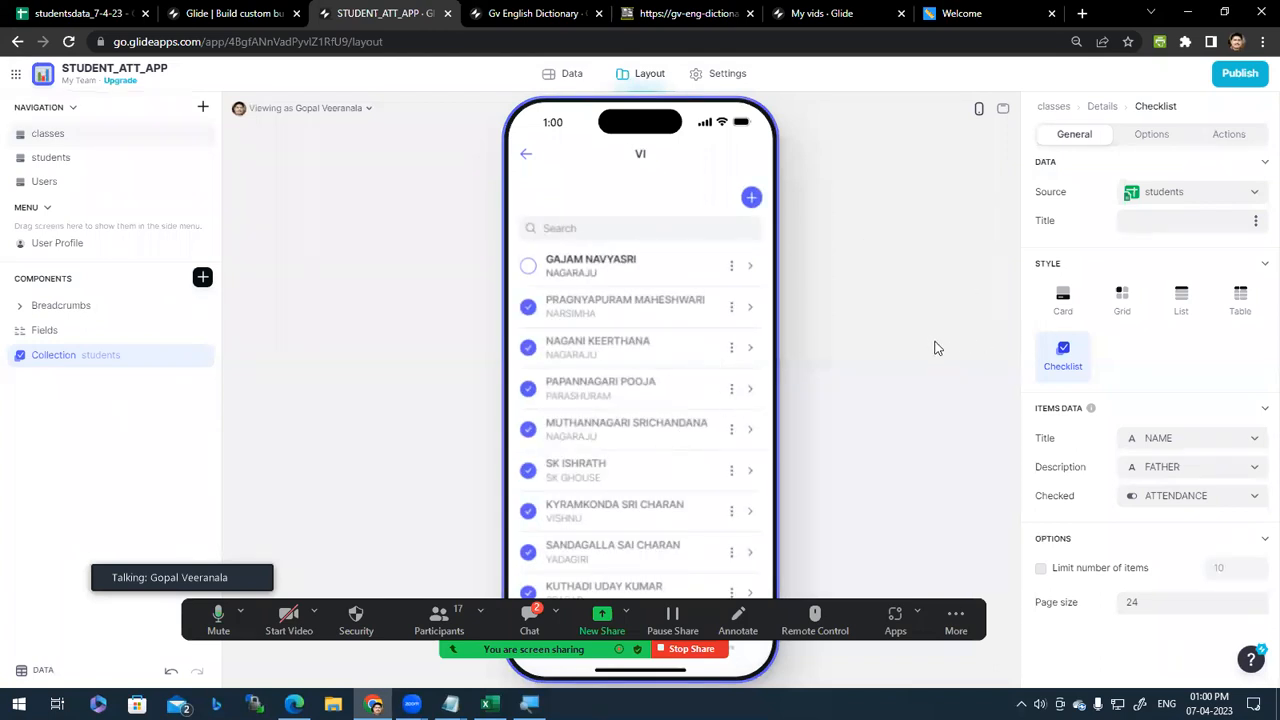
Step: Check that the students table's ATTENDANCE column type is Boolean, cancel, and go back to Layout
{"action": "left_click", "coordinate": [572, 76]}
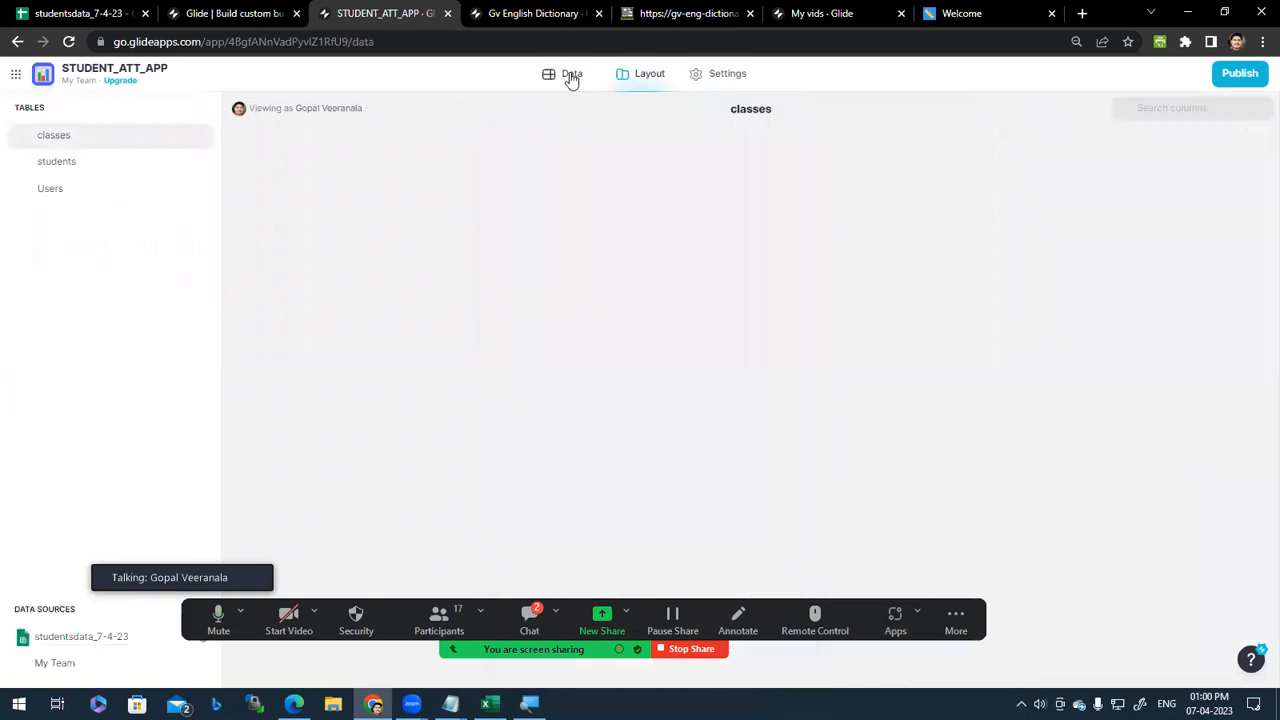
{"action": "left_click", "coordinate": [92, 162]}
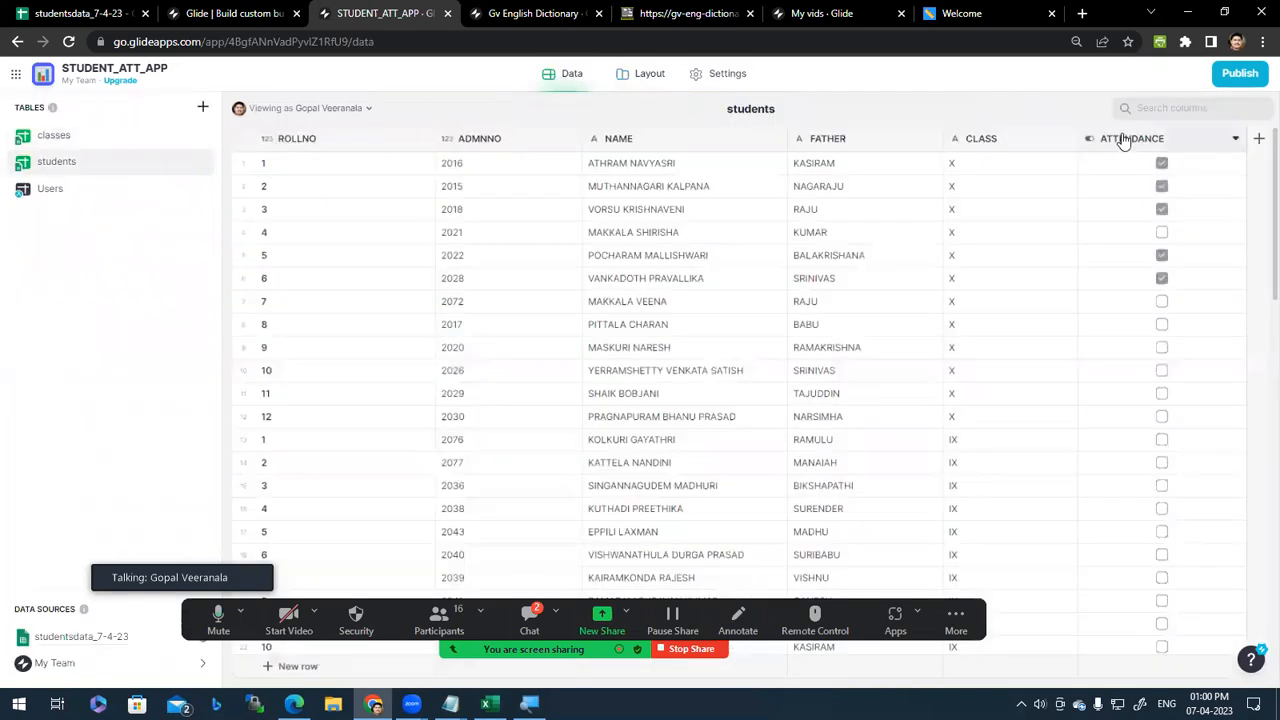
{"action": "left_click", "coordinate": [1240, 138]}
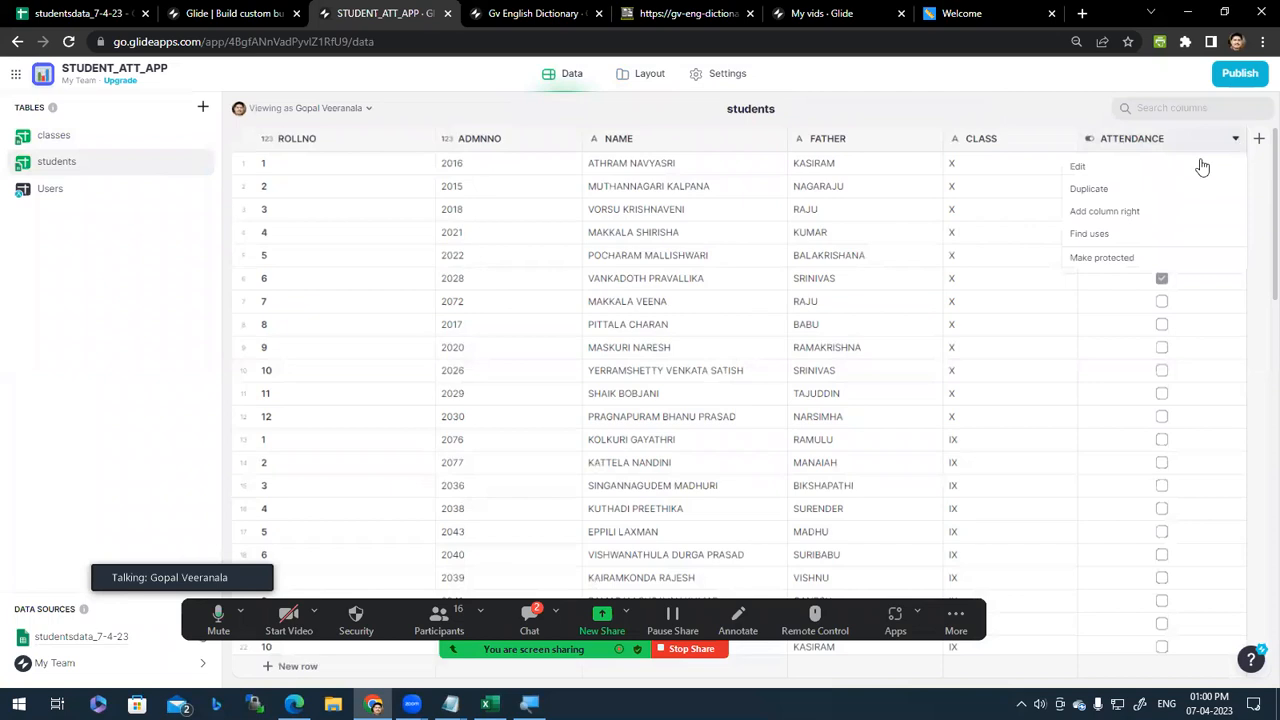
{"action": "left_click", "coordinate": [1143, 172]}
{"action": "left_click", "coordinate": [982, 297]}
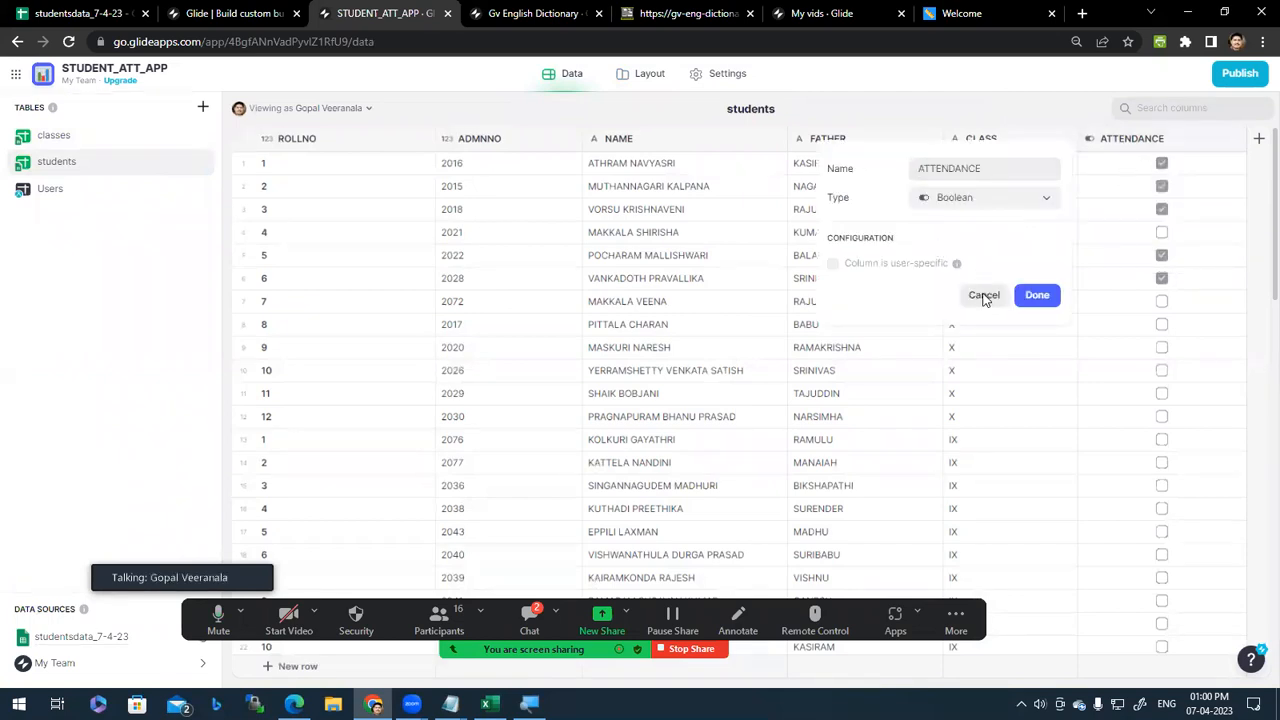
{"action": "left_click", "coordinate": [655, 80]}
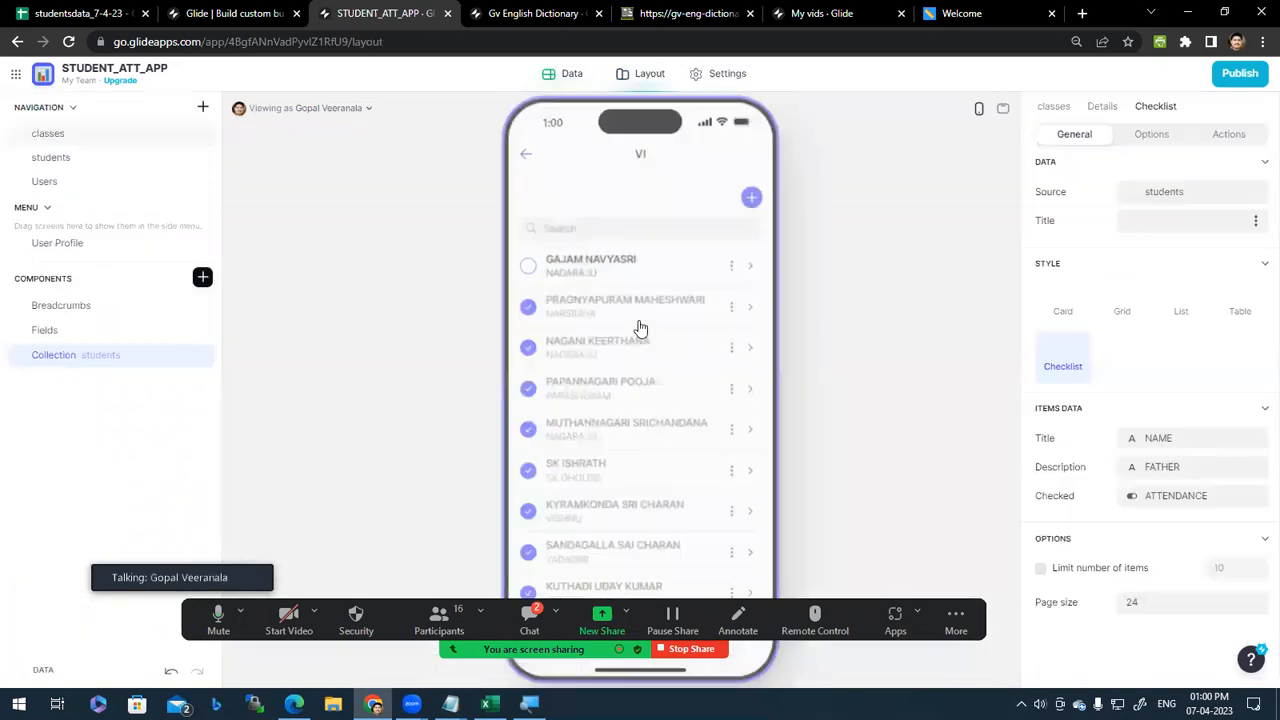
{"action": "left_click", "coordinate": [528, 268]}
{"action": "left_click", "coordinate": [528, 268]}
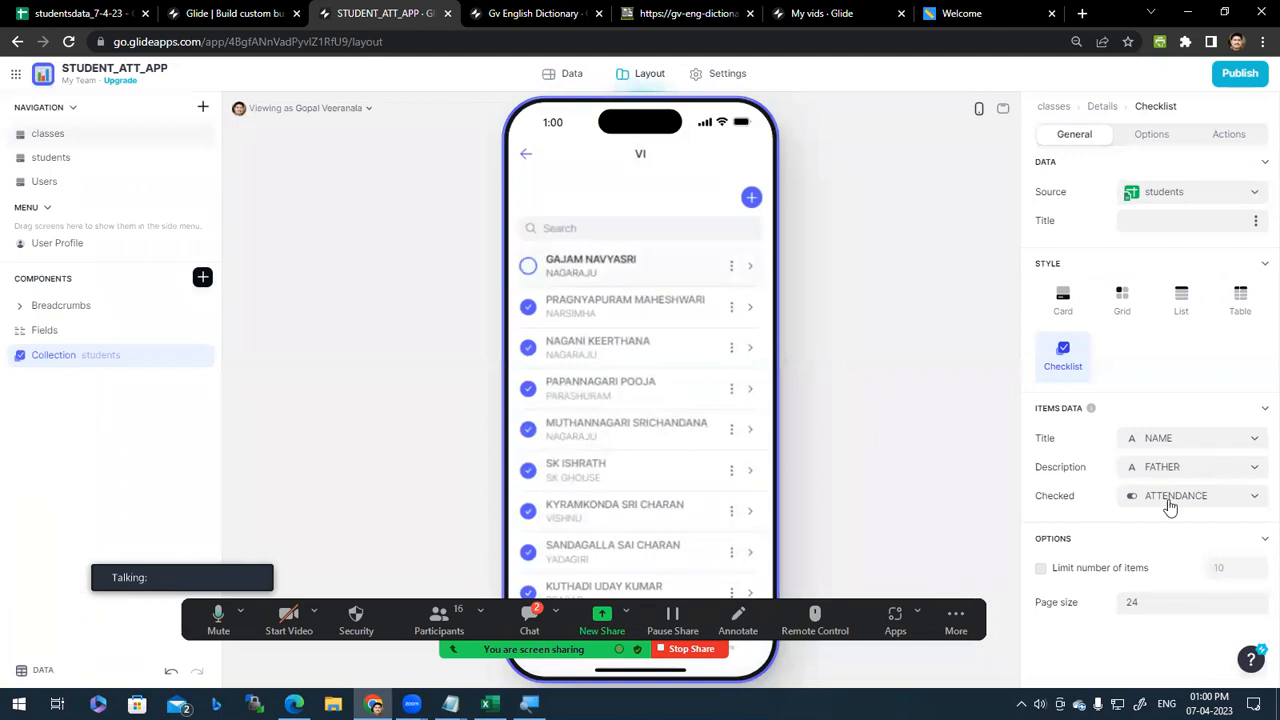
{"action": "left_click", "coordinate": [1225, 498]}
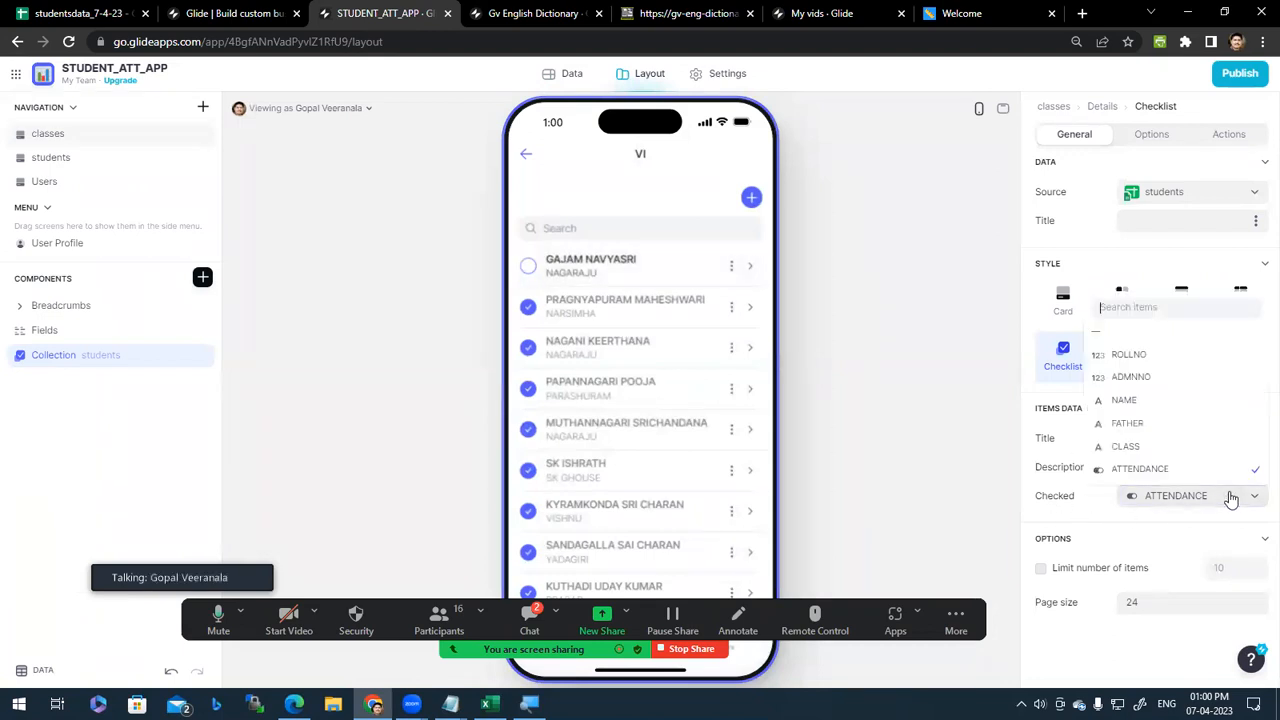
{"action": "left_click", "coordinate": [889, 498]}
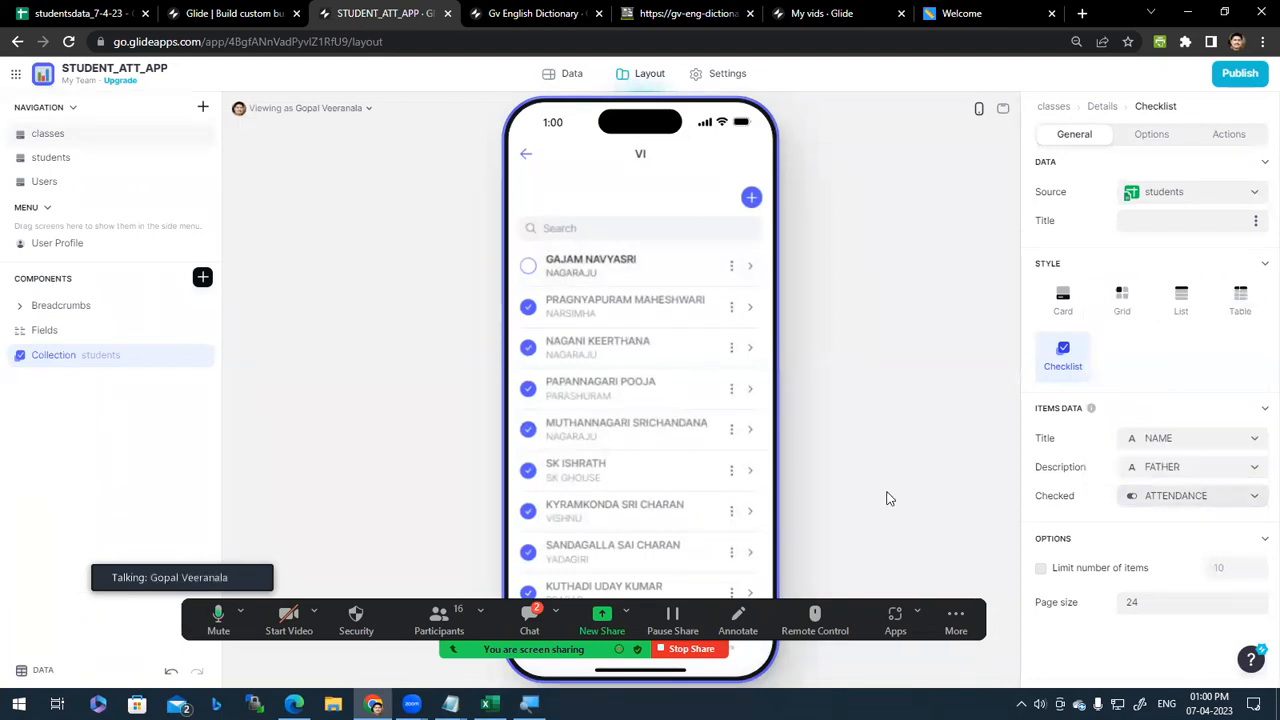
{"action": "left_click", "coordinate": [530, 349]}
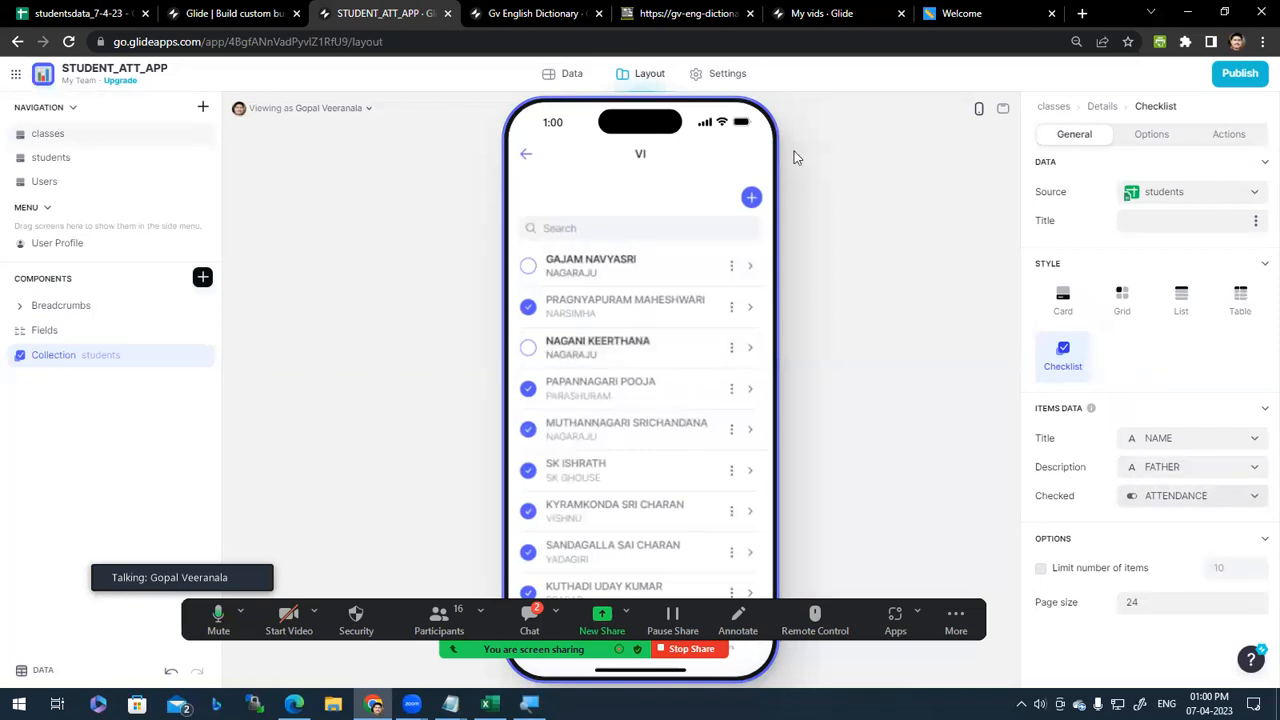
Step: Verify the attendance change in the students data table, then return the preview to the classes screen
{"action": "left_click", "coordinate": [572, 78]}
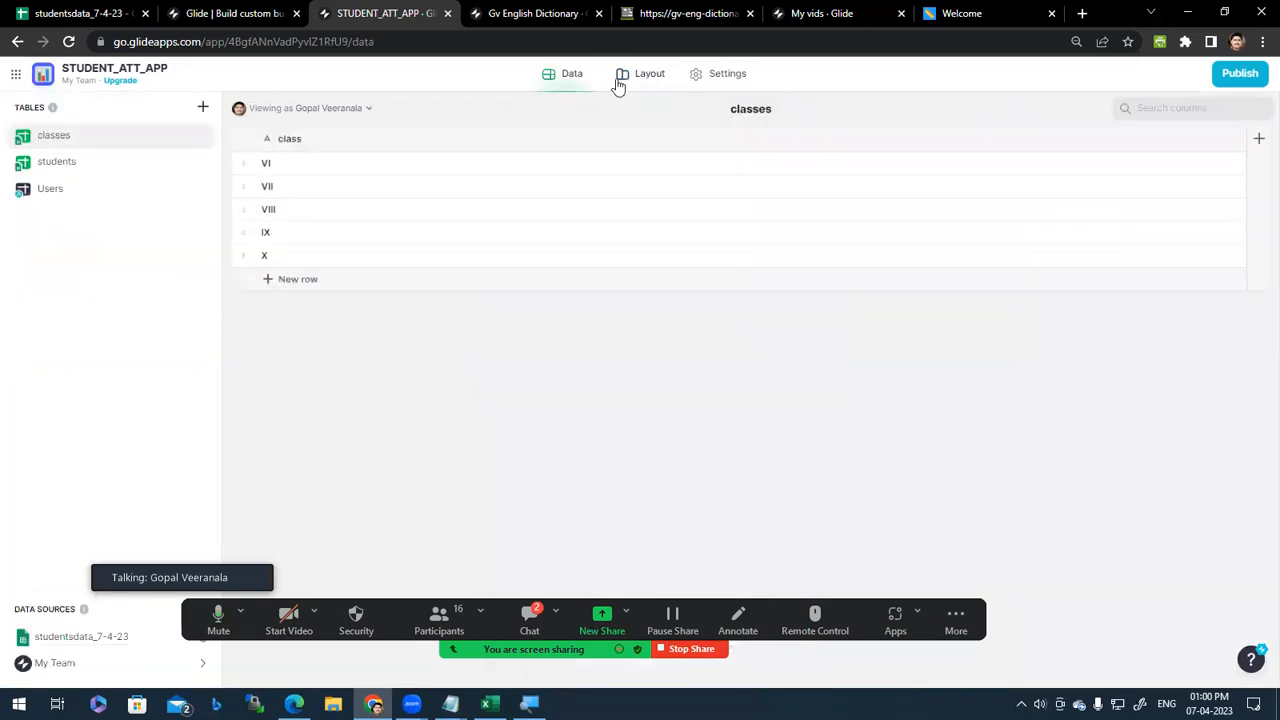
{"action": "left_click", "coordinate": [100, 163]}
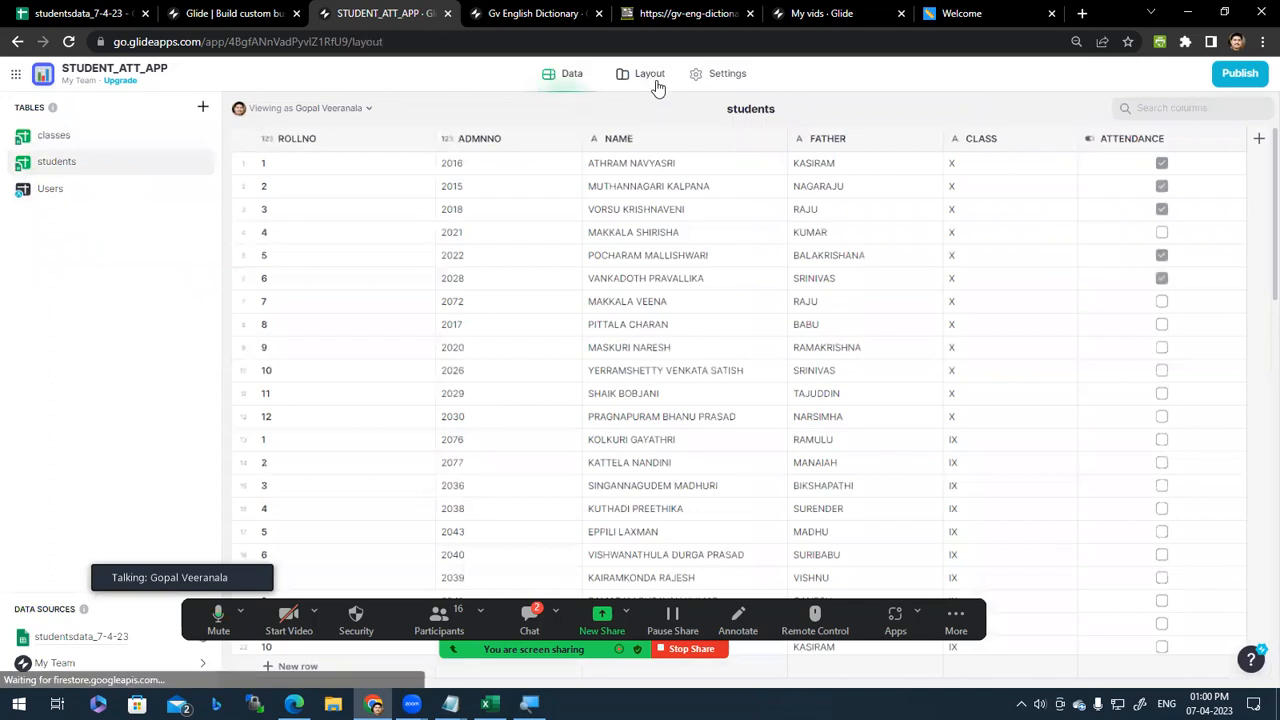
{"action": "left_click", "coordinate": [649, 76]}
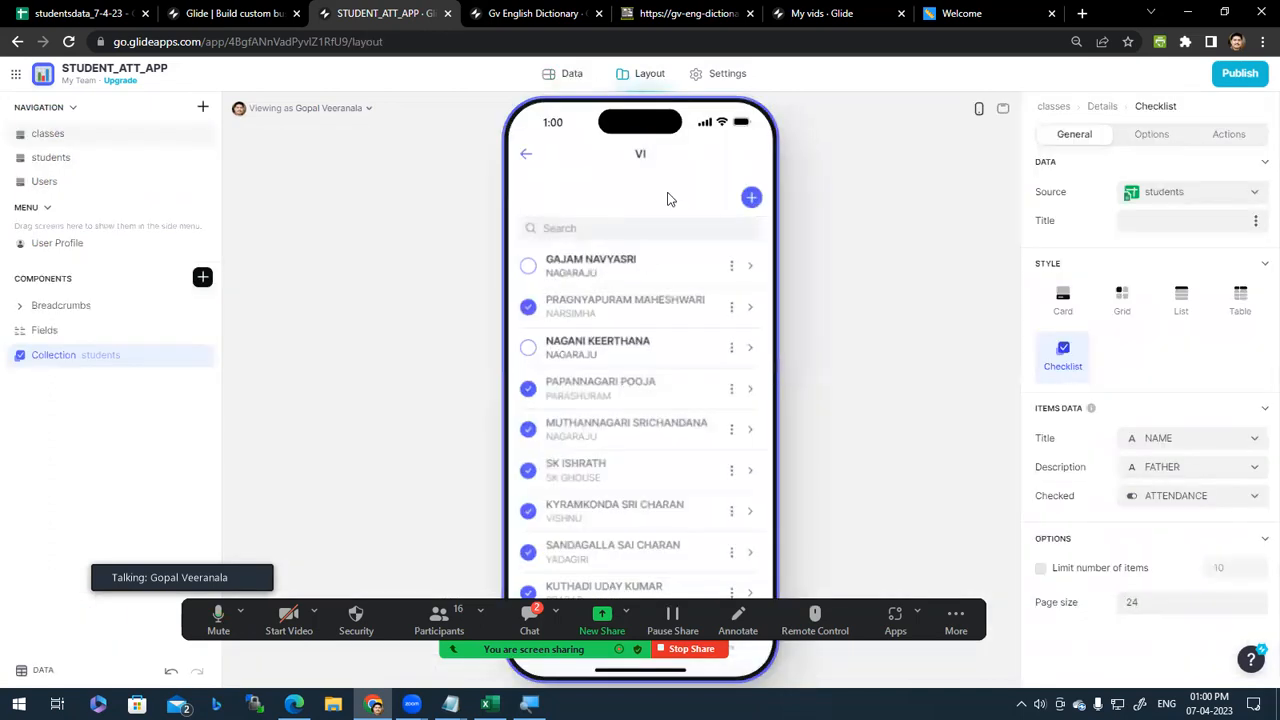
{"action": "left_click", "coordinate": [525, 158]}
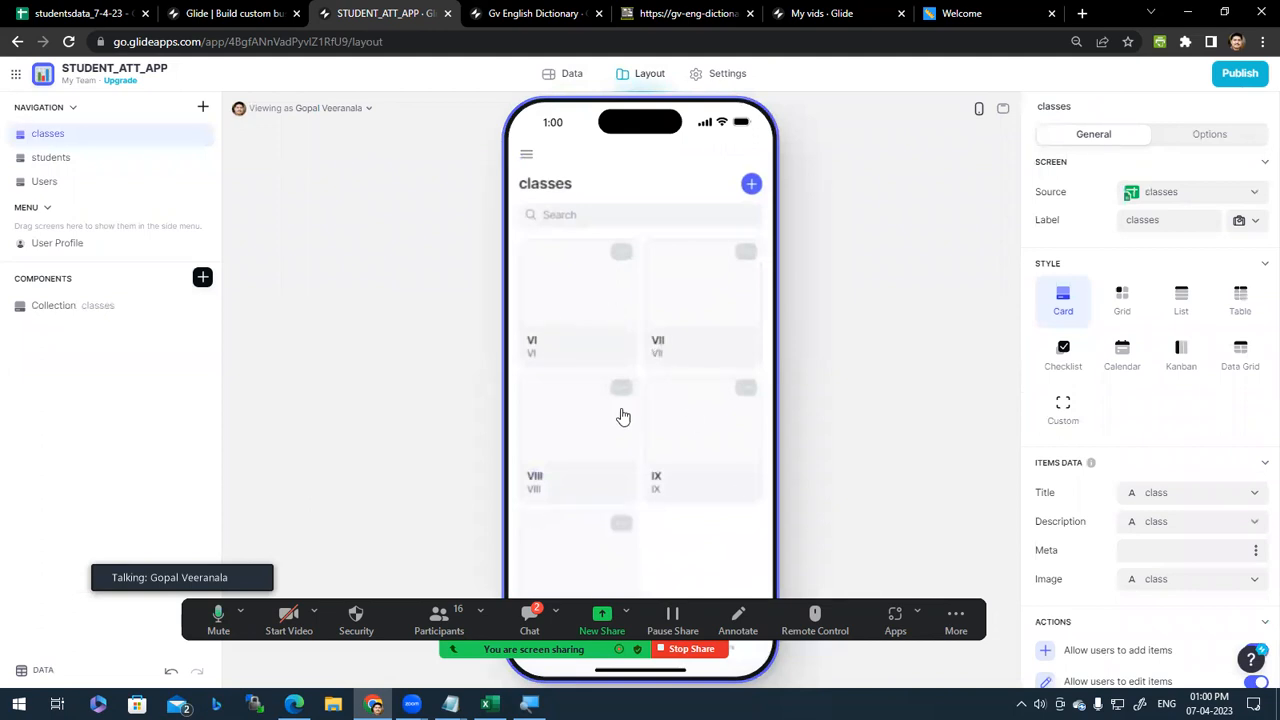
{"action": "scroll", "coordinate": [590, 486], "scroll_direction": "down", "scroll_amount": 1}
{"action": "scroll", "coordinate": [592, 487], "scroll_direction": "up", "scroll_amount": 1}
{"action": "left_click", "coordinate": [1210, 140]}
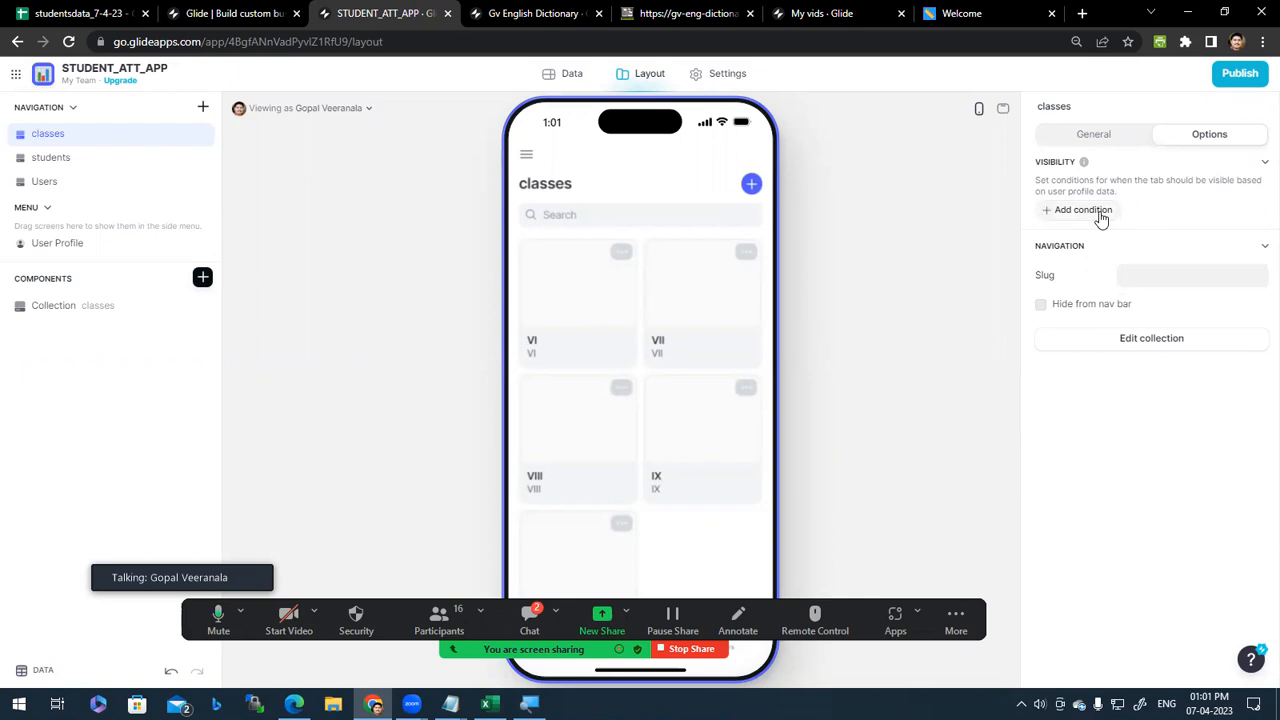
{"action": "left_click", "coordinate": [1094, 138]}
{"action": "left_click", "coordinate": [1227, 137]}
{"action": "left_click", "coordinate": [1094, 140]}
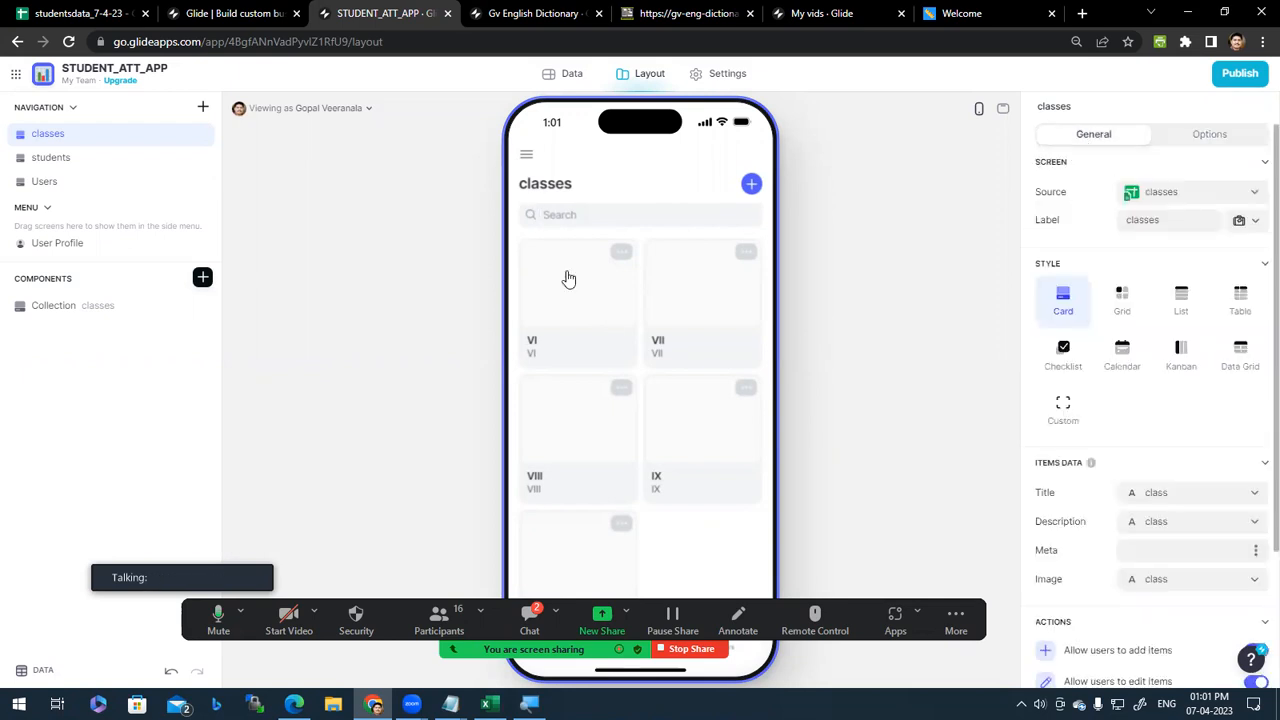
{"action": "scroll", "coordinate": [642, 460], "scroll_direction": "down", "scroll_amount": 1}
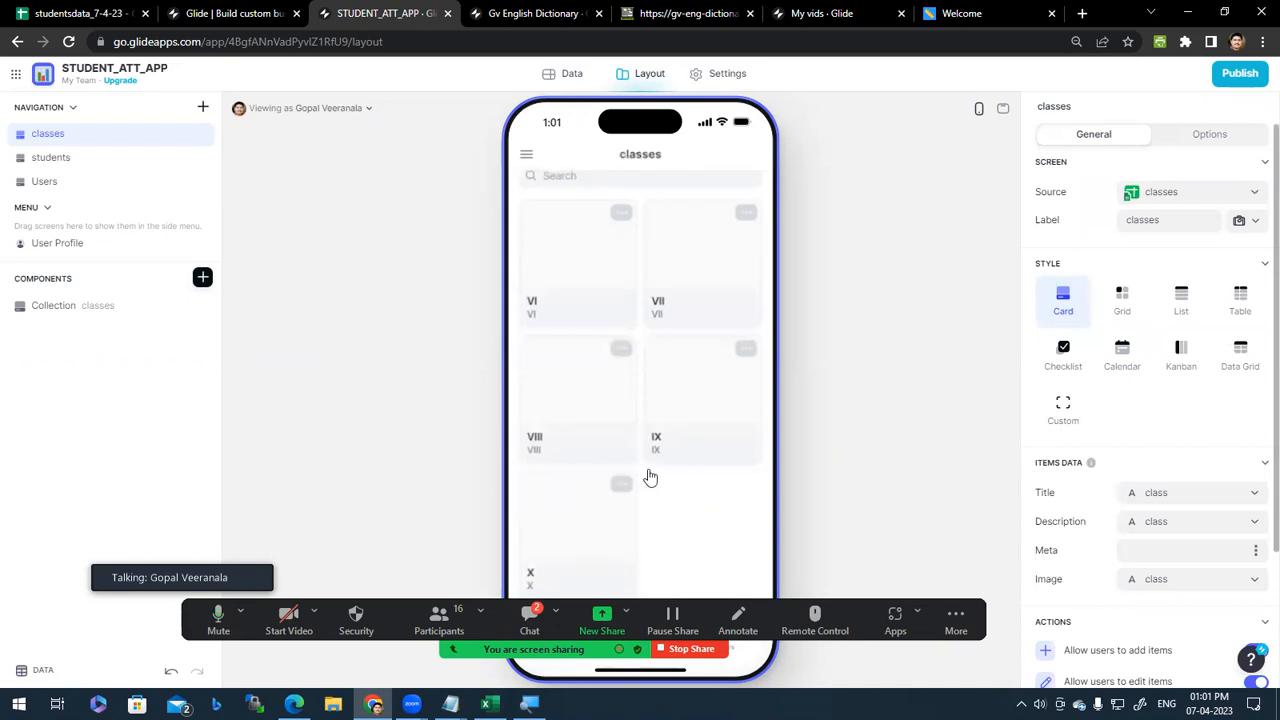
{"action": "scroll", "coordinate": [654, 480], "scroll_direction": "up", "scroll_amount": 1}
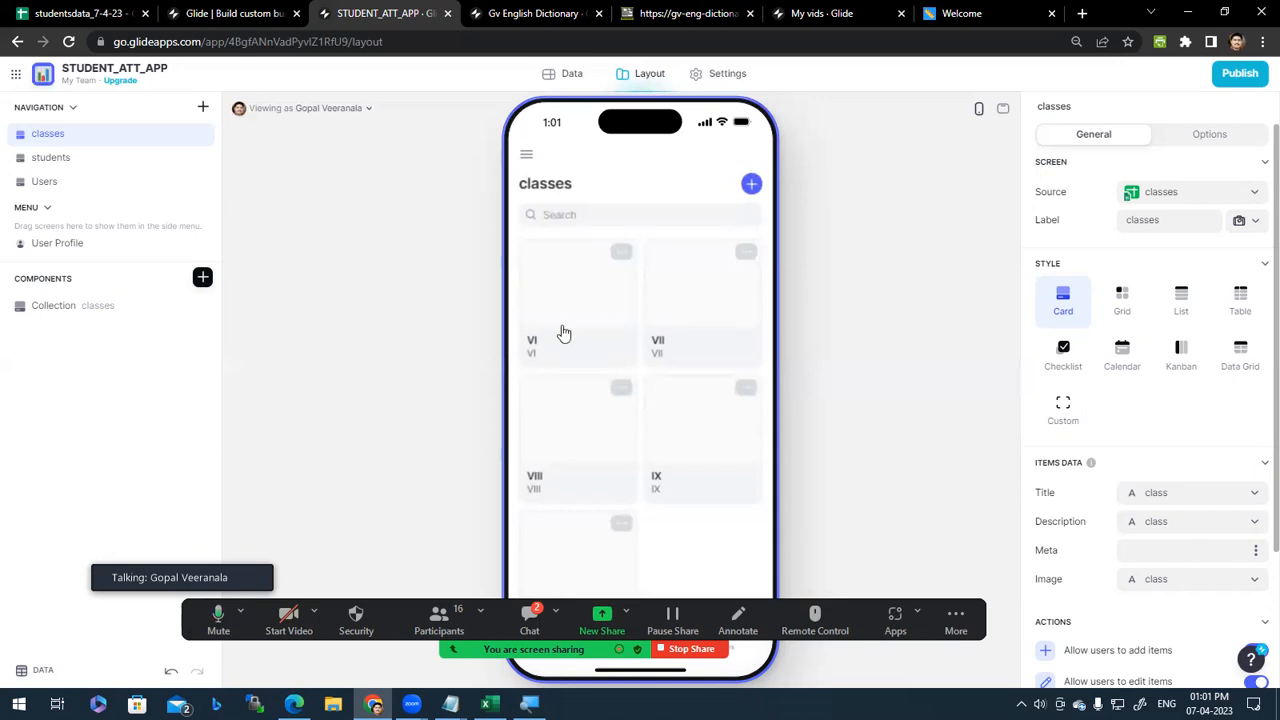
Step: Keep the class cards collection sorted in Sheet Order and open class VI's student list
{"action": "left_click", "coordinate": [71, 313]}
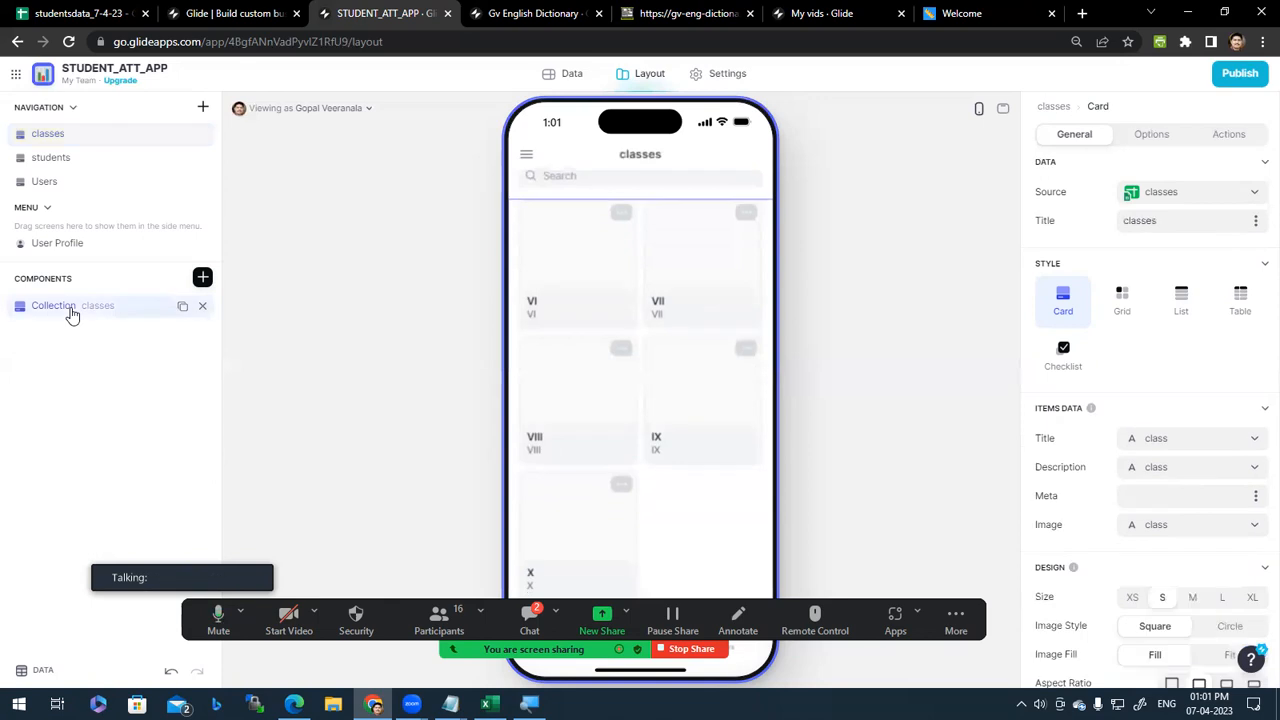
{"action": "left_click", "coordinate": [1159, 140]}
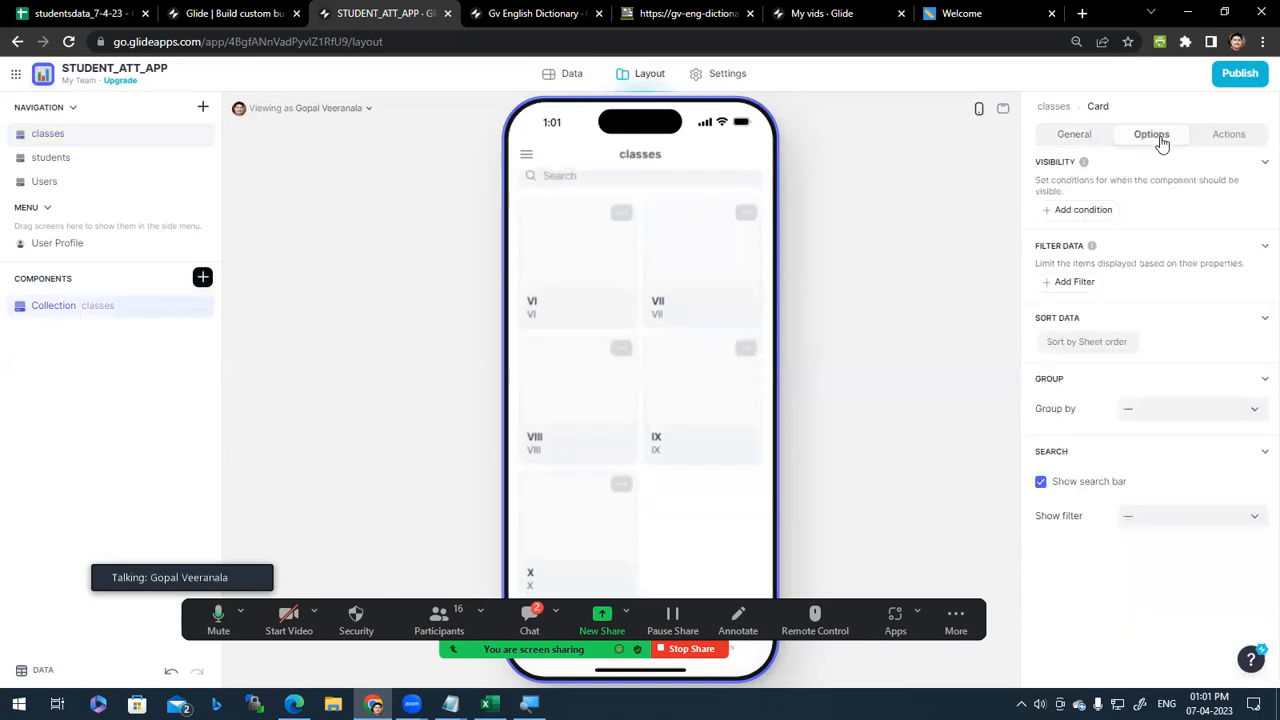
{"action": "left_click", "coordinate": [1104, 342]}
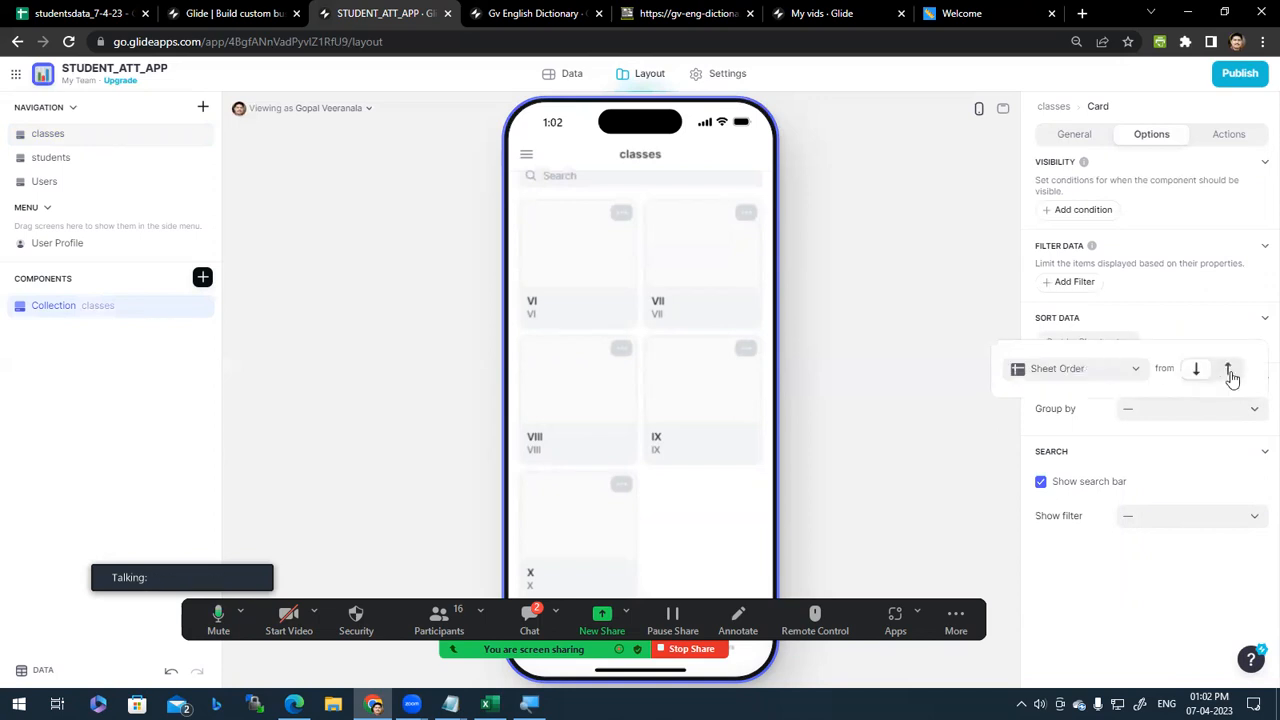
{"action": "left_click", "coordinate": [1134, 370]}
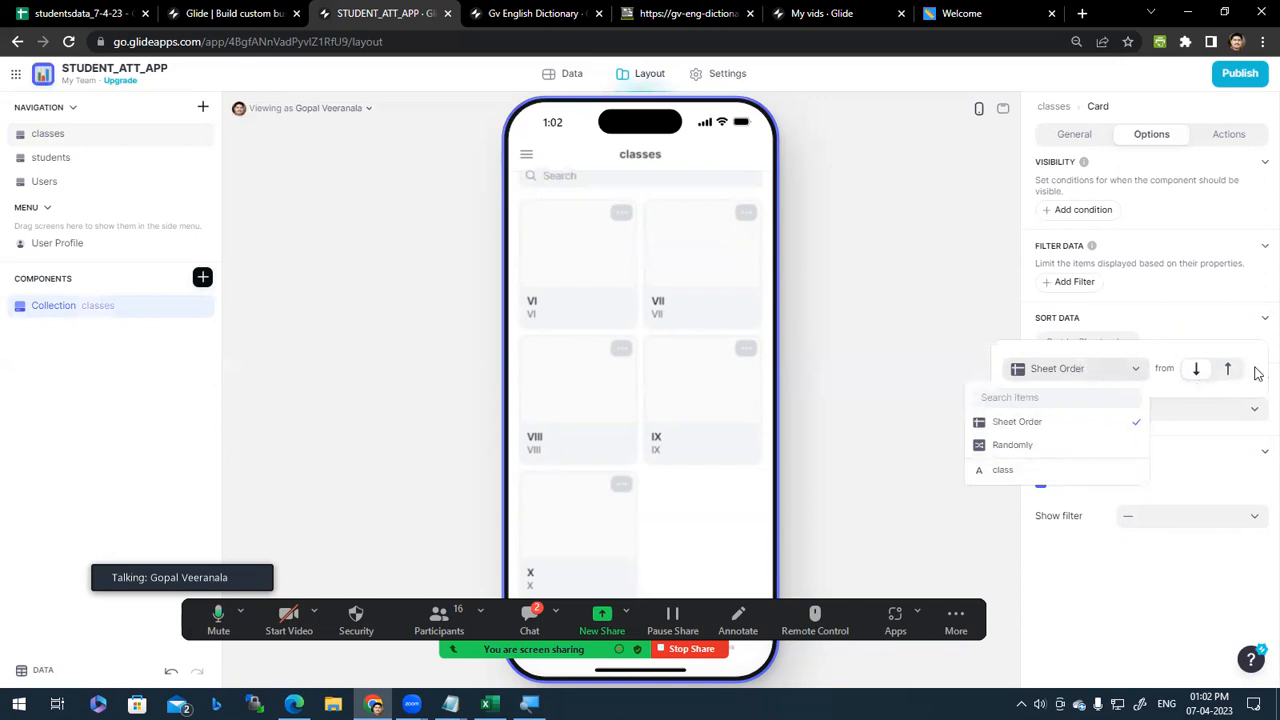
{"action": "left_click", "coordinate": [1184, 320]}
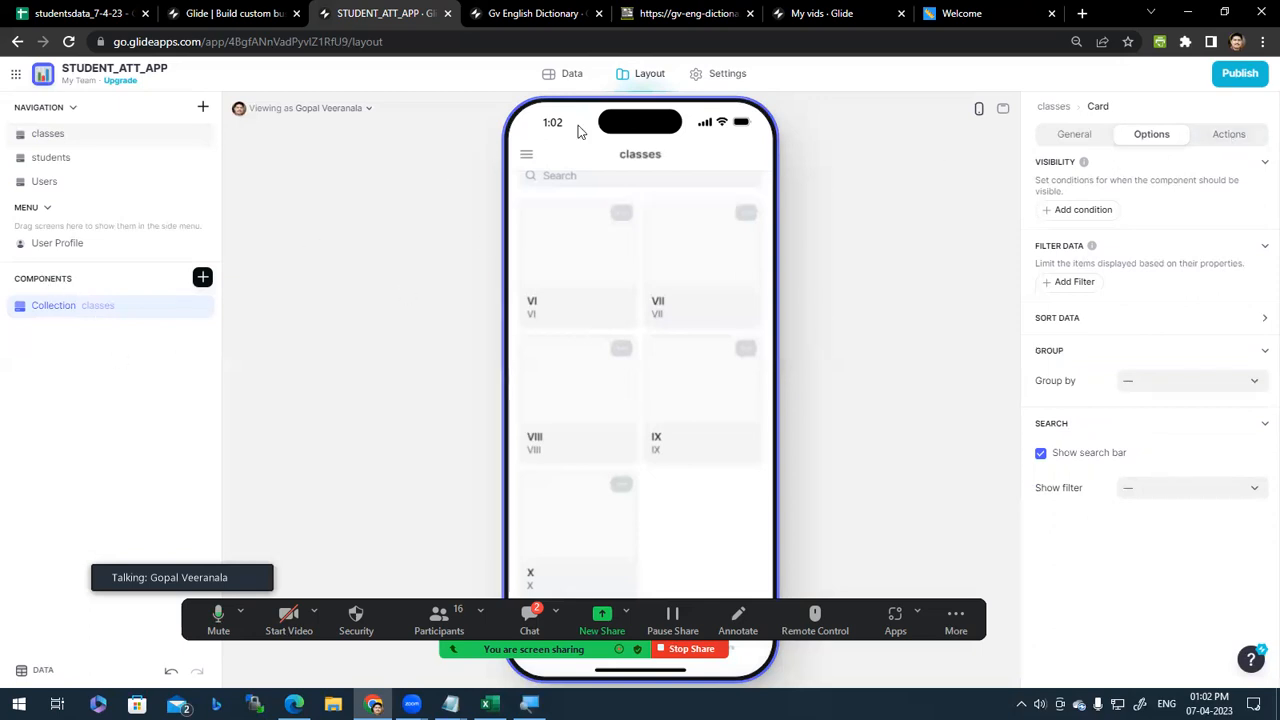
{"action": "left_click", "coordinate": [559, 264]}
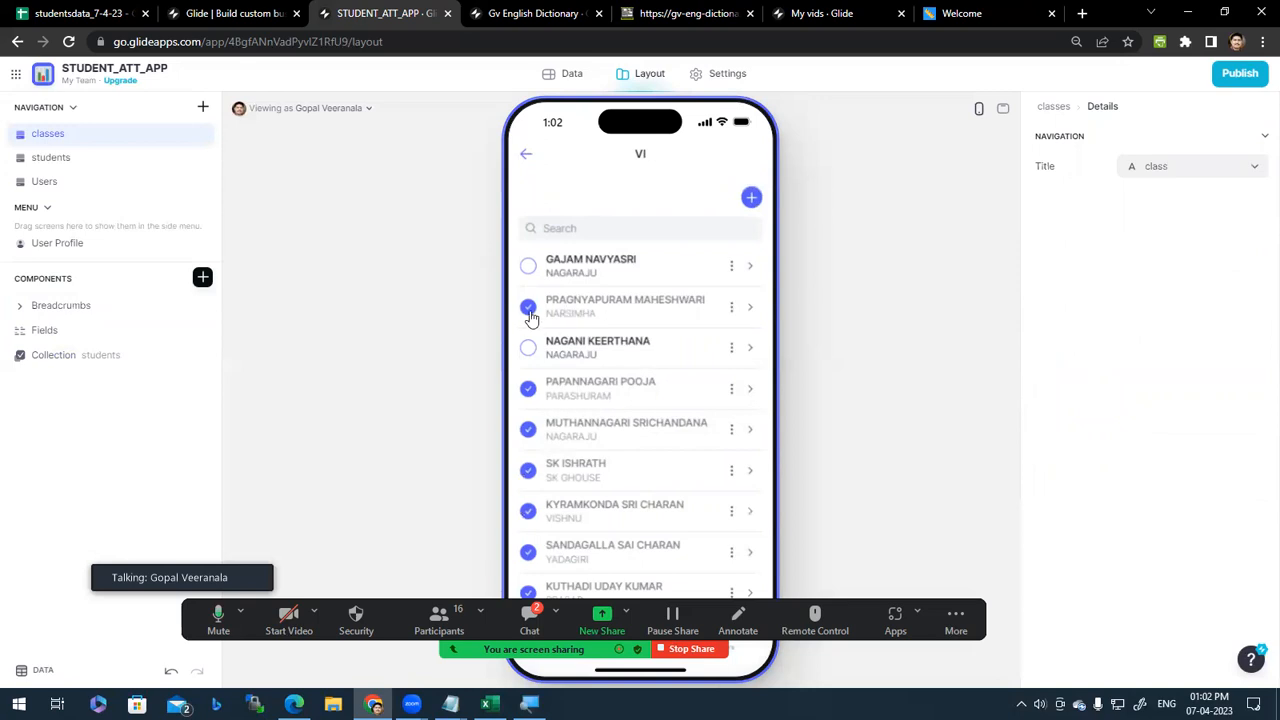
{"action": "left_click", "coordinate": [680, 310]}
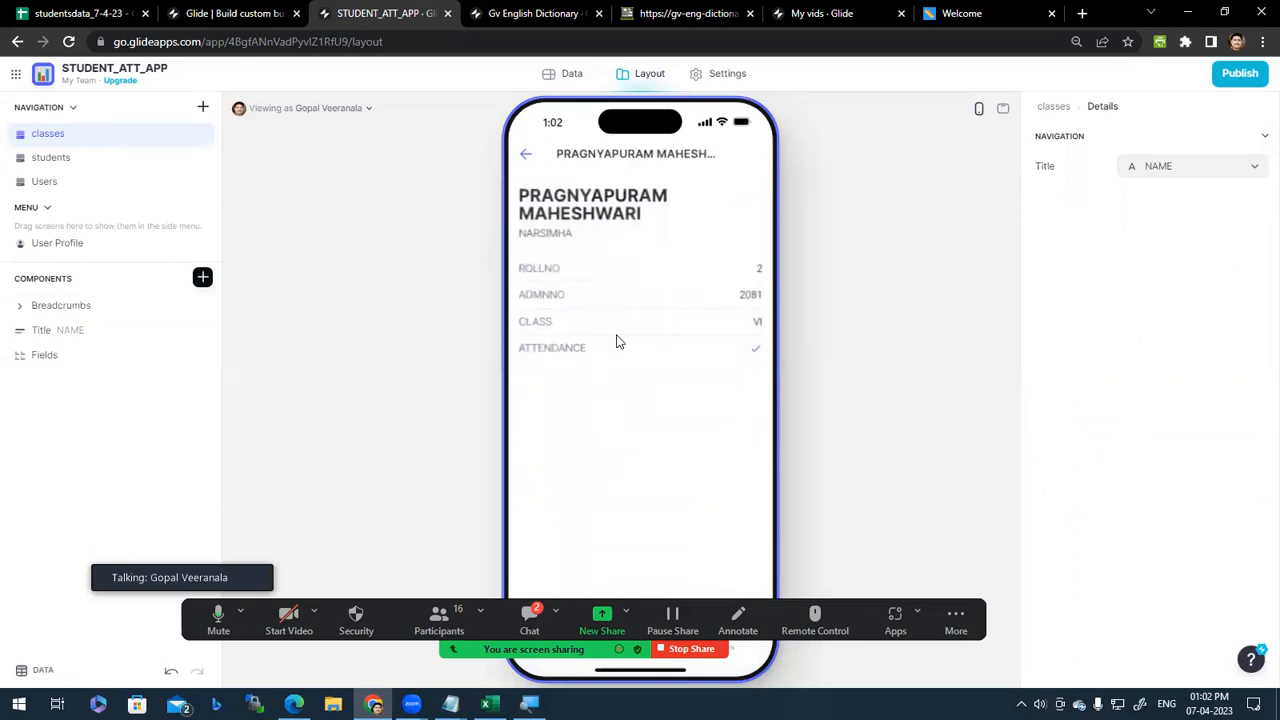
{"action": "left_click", "coordinate": [526, 158]}
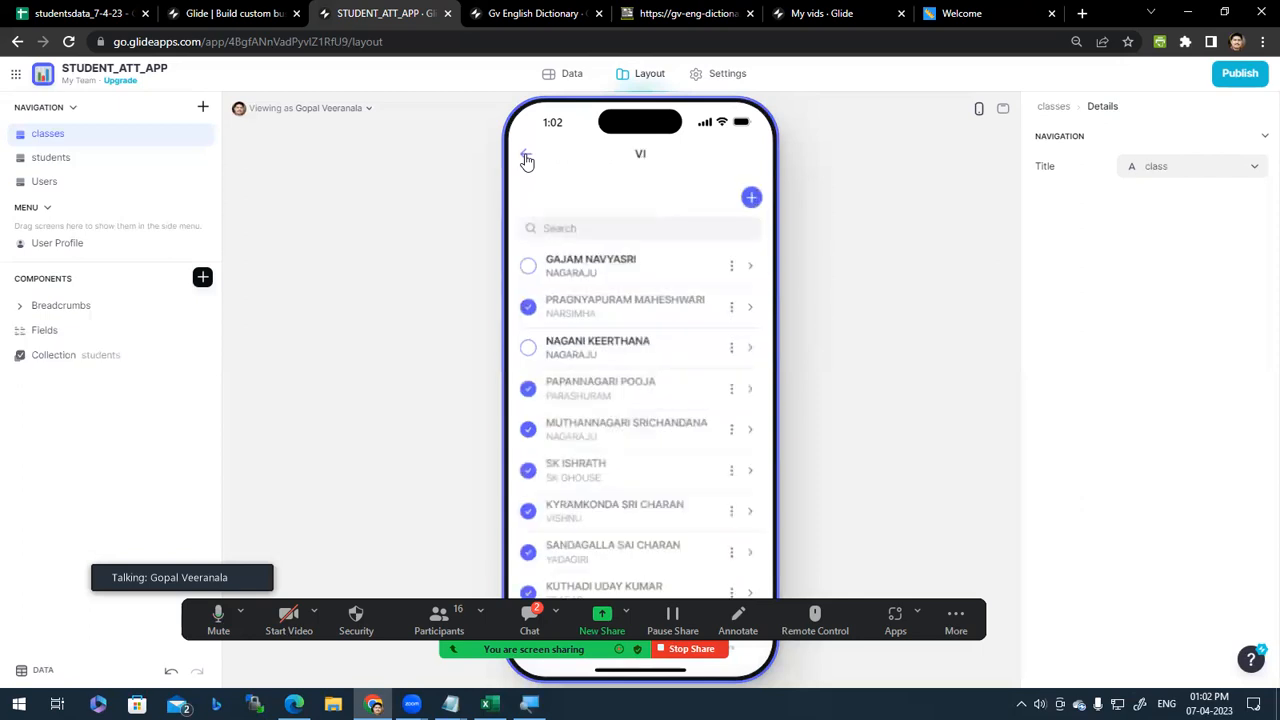
{"action": "left_click", "coordinate": [653, 466]}
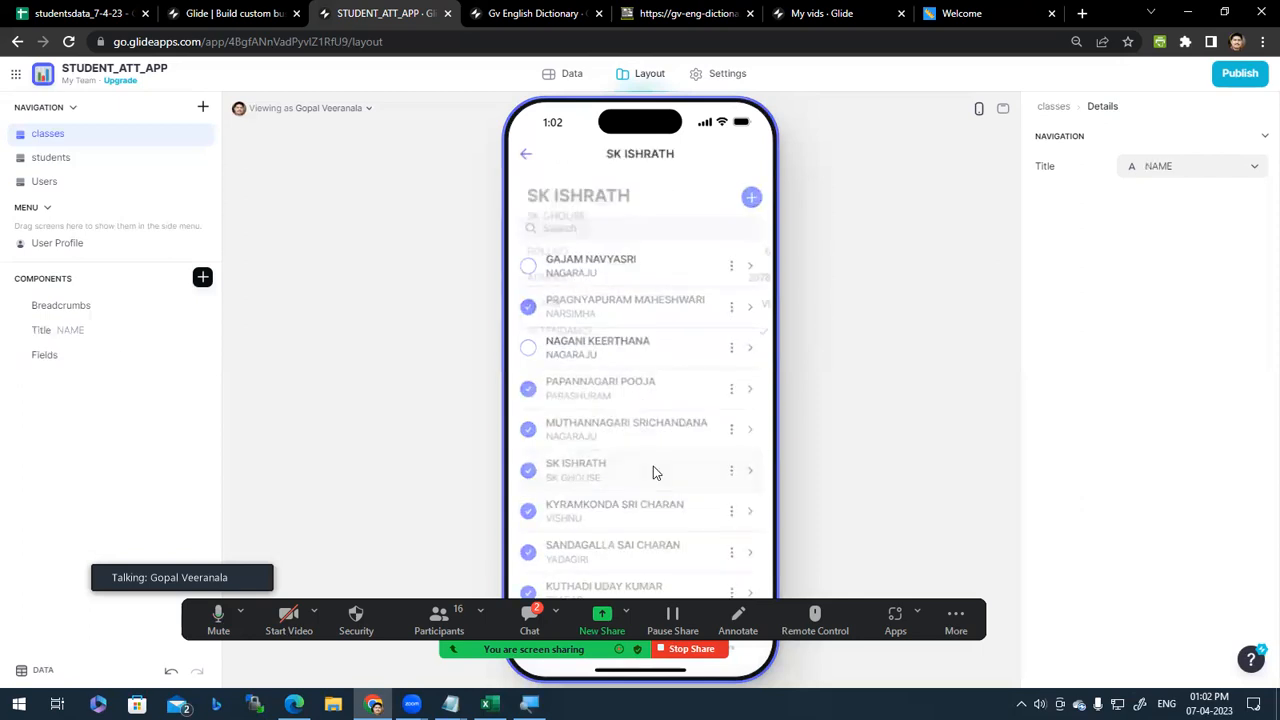
{"action": "left_click", "coordinate": [528, 158]}
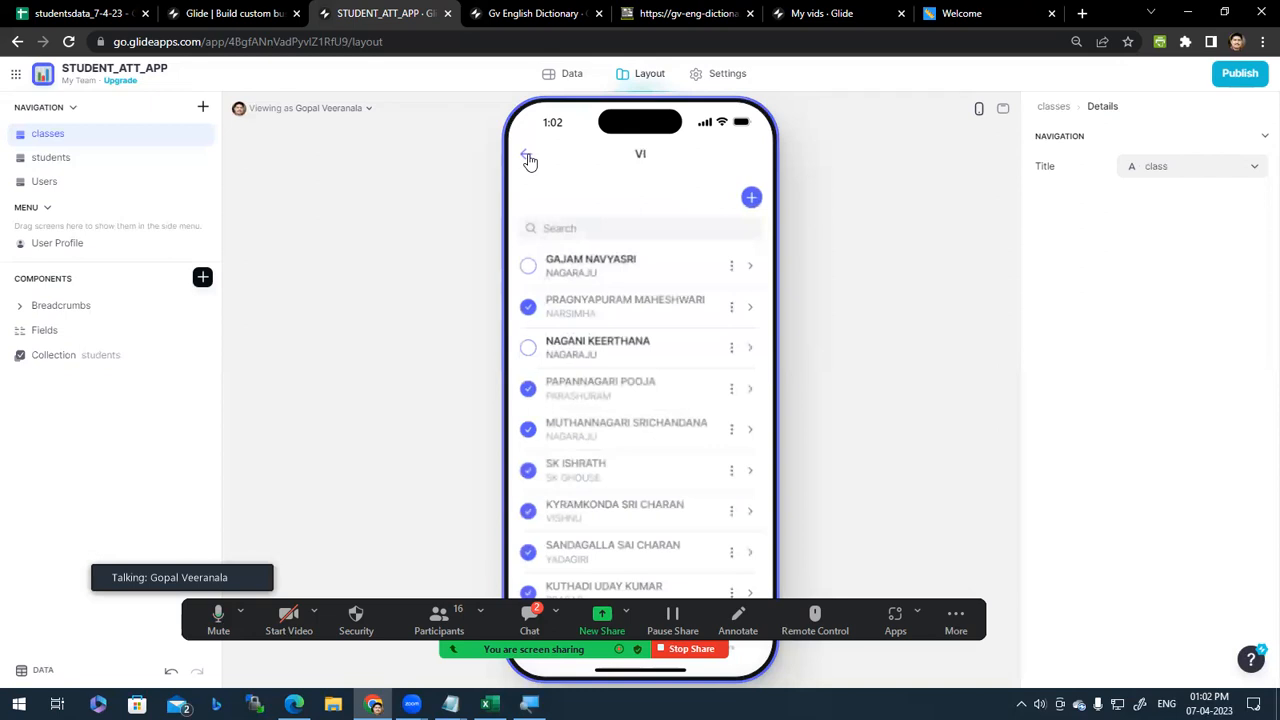
Step: Select the student checklist Collection to show its settings
{"action": "scroll", "coordinate": [640, 440], "scroll_direction": "down", "scroll_amount": 1}
{"action": "scroll", "coordinate": [634, 445], "scroll_direction": "up", "scroll_amount": 1}
{"action": "left_click", "coordinate": [96, 360]}
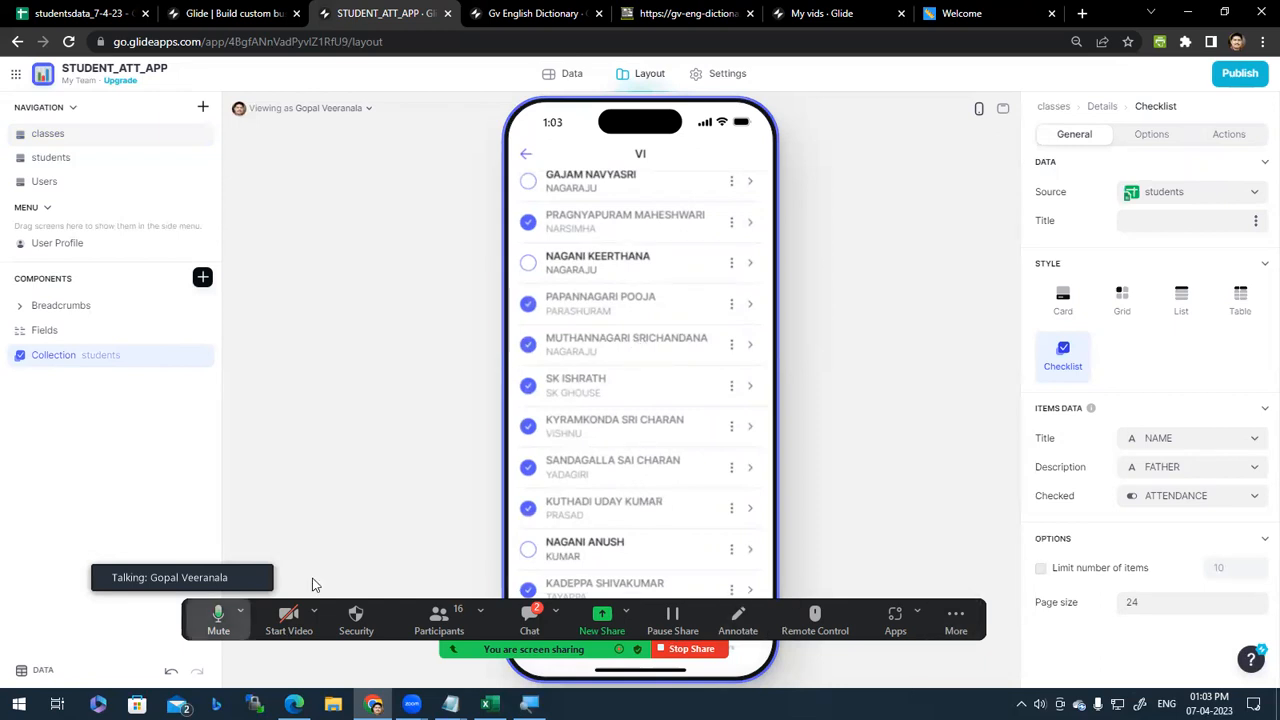
{"action": "scroll", "coordinate": [628, 363], "scroll_direction": "up", "scroll_amount": 2}
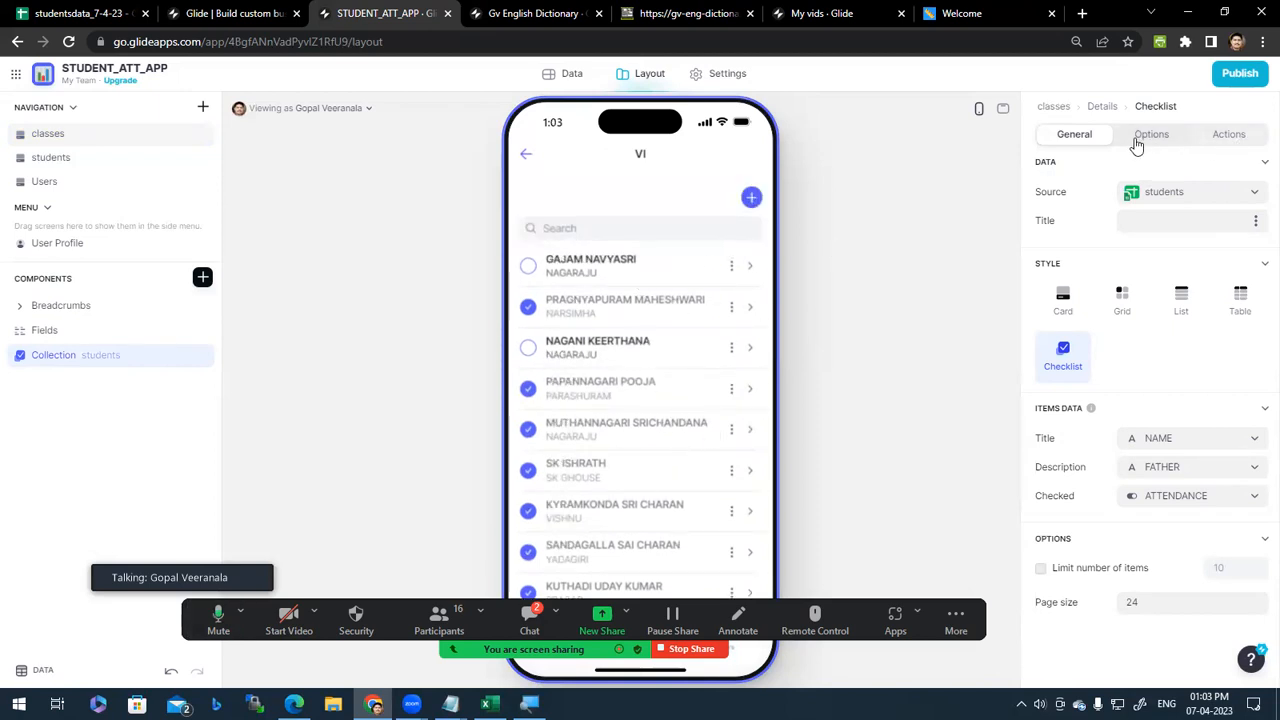
Step: Review the checklist's item actions, then return the preview to the classes screen after checking class VI
{"action": "left_click", "coordinate": [1236, 140]}
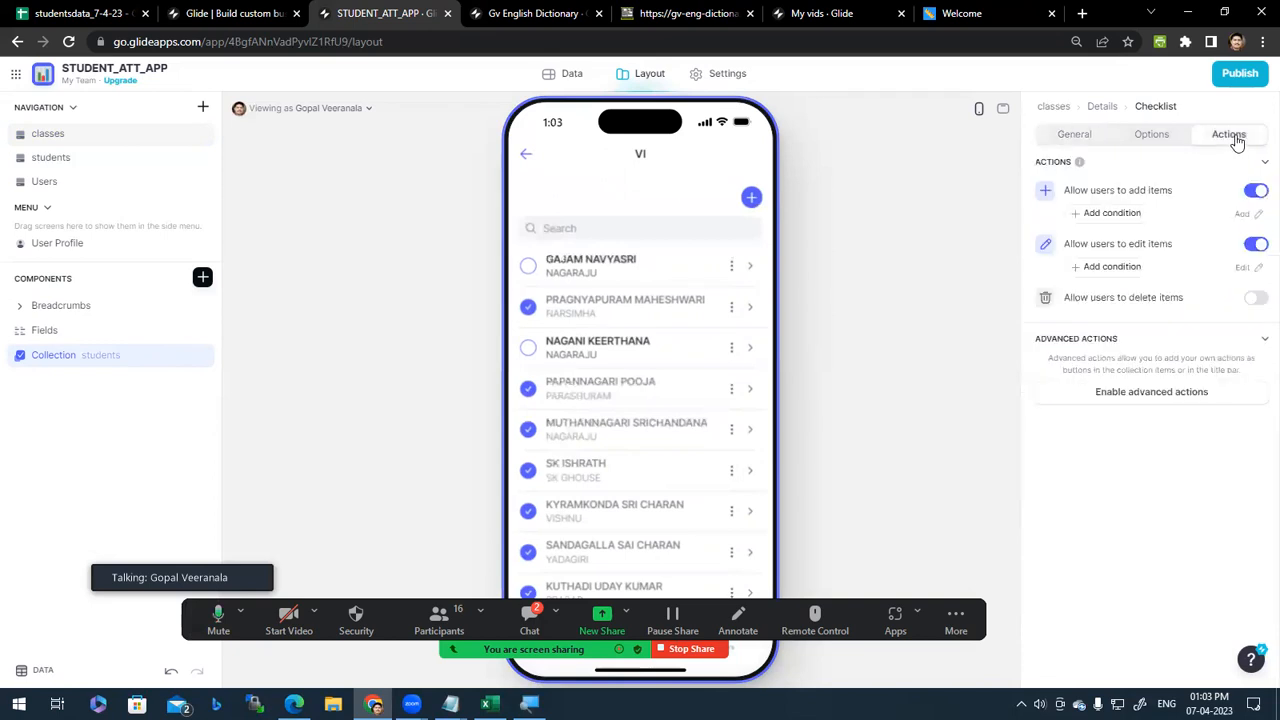
{"action": "left_click", "coordinate": [527, 157]}
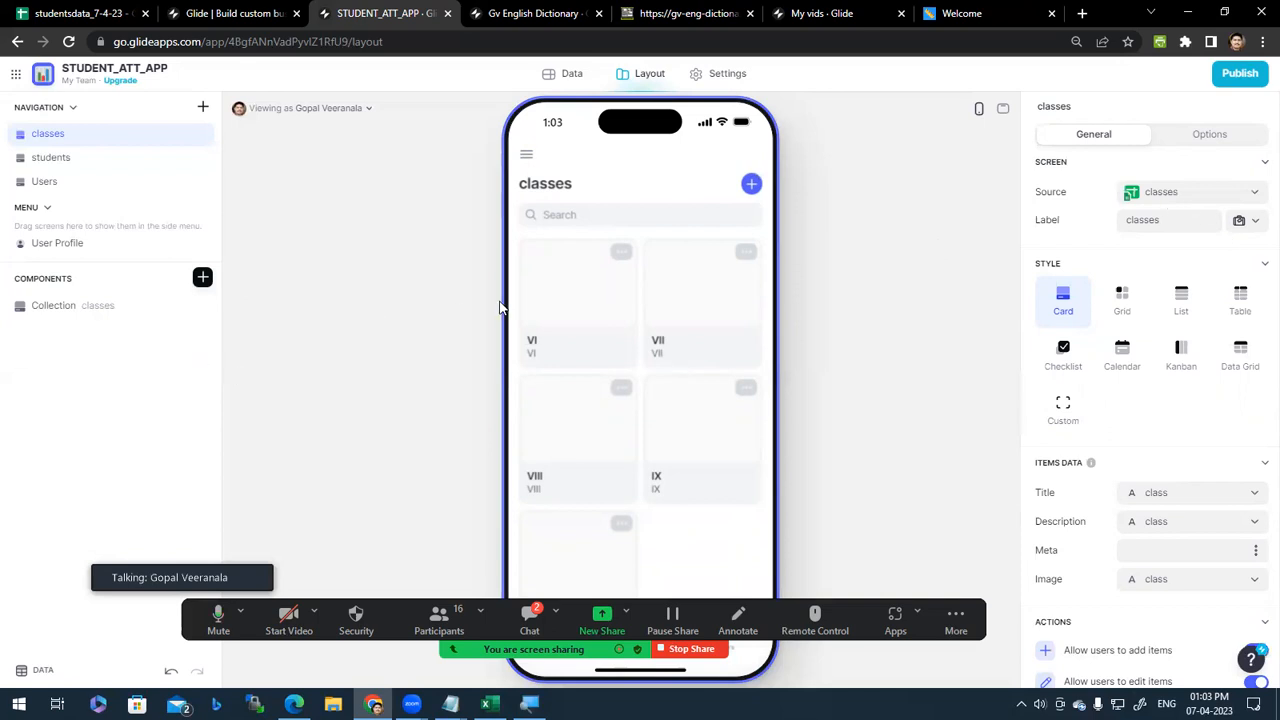
{"action": "left_click", "coordinate": [580, 300]}
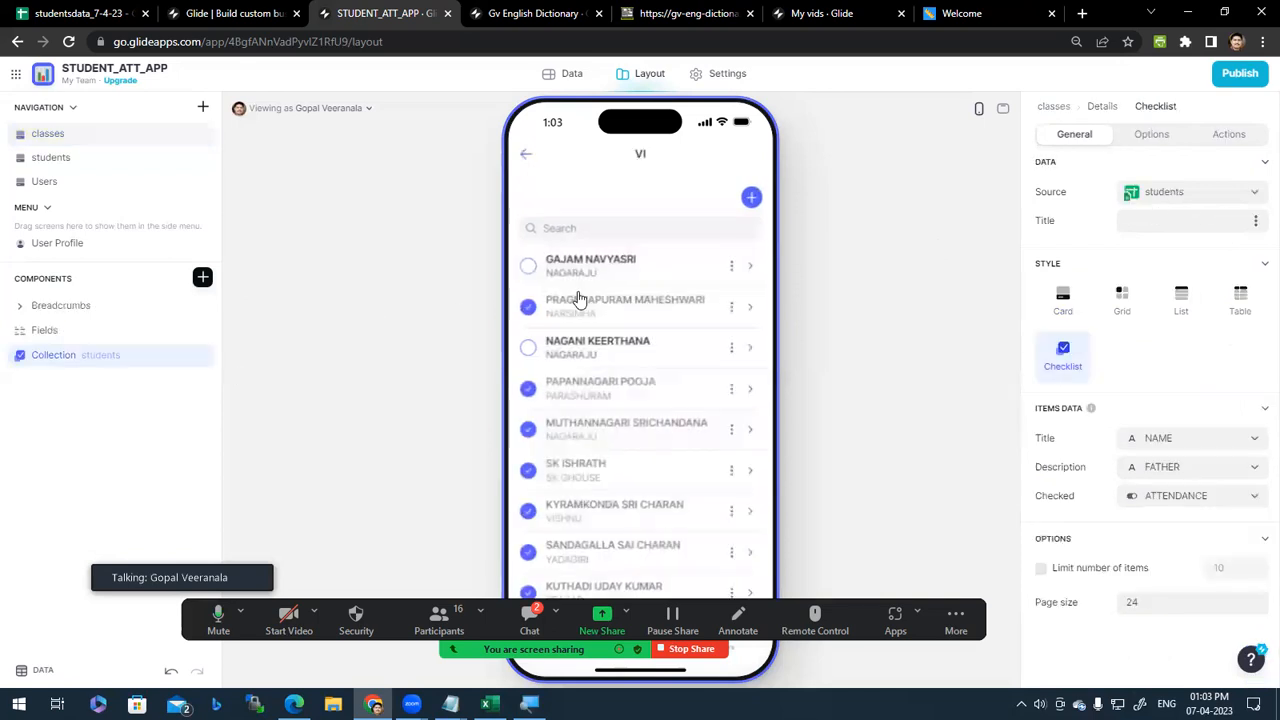
{"action": "left_click", "coordinate": [526, 160]}
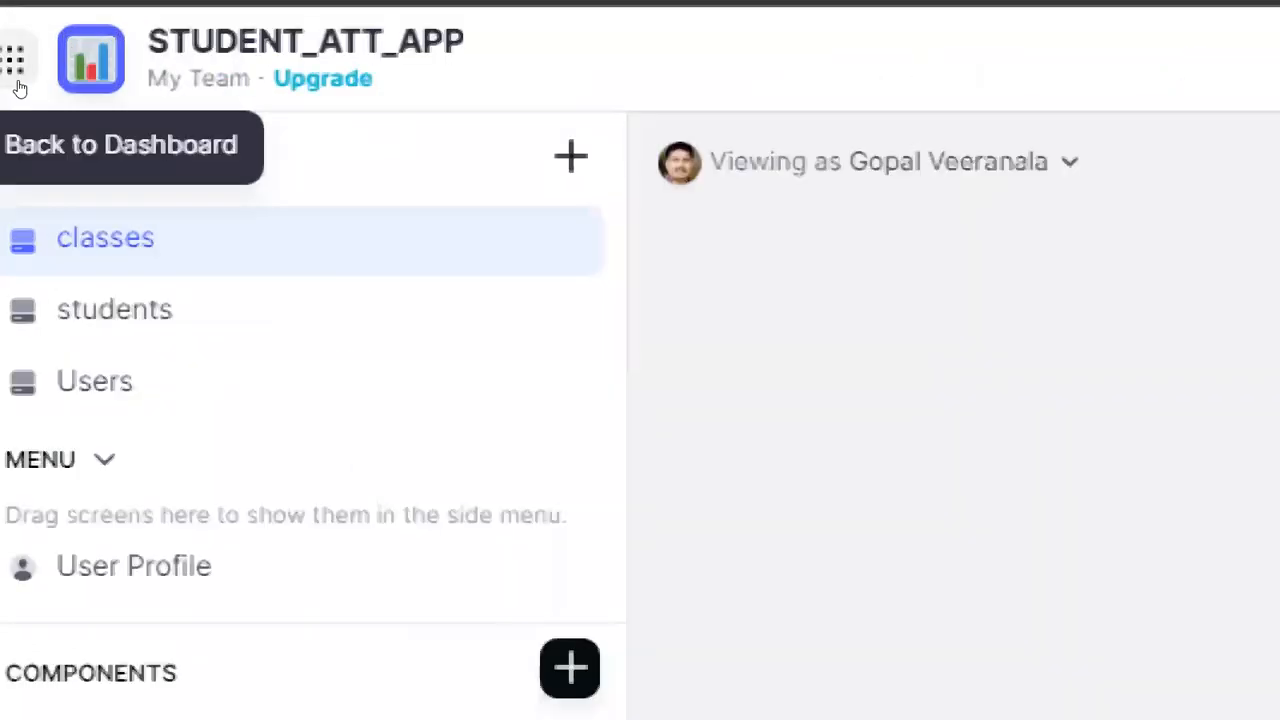
Step: Duplicate STUDENT_ATT_APP from the dashboard, keeping the same sheet, to create Copy of STUDENT_ATT_APP
{"action": "left_click", "coordinate": [15, 84]}
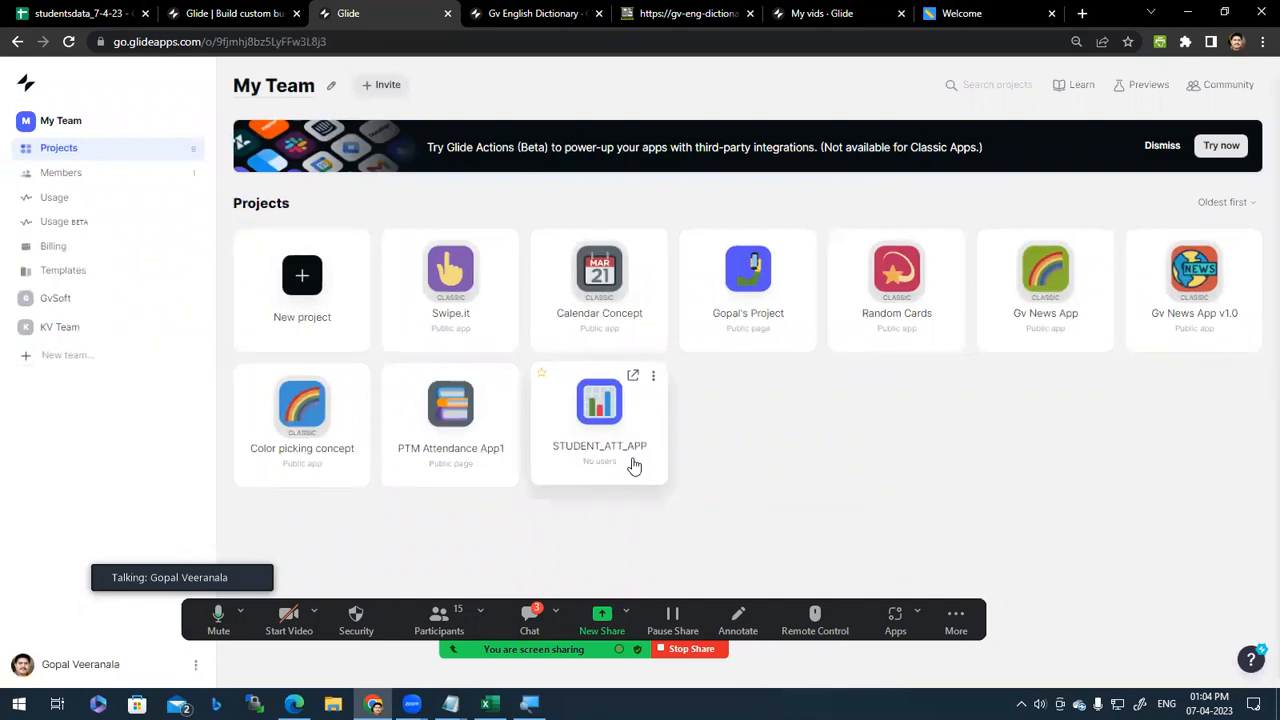
{"action": "left_click", "coordinate": [654, 380]}
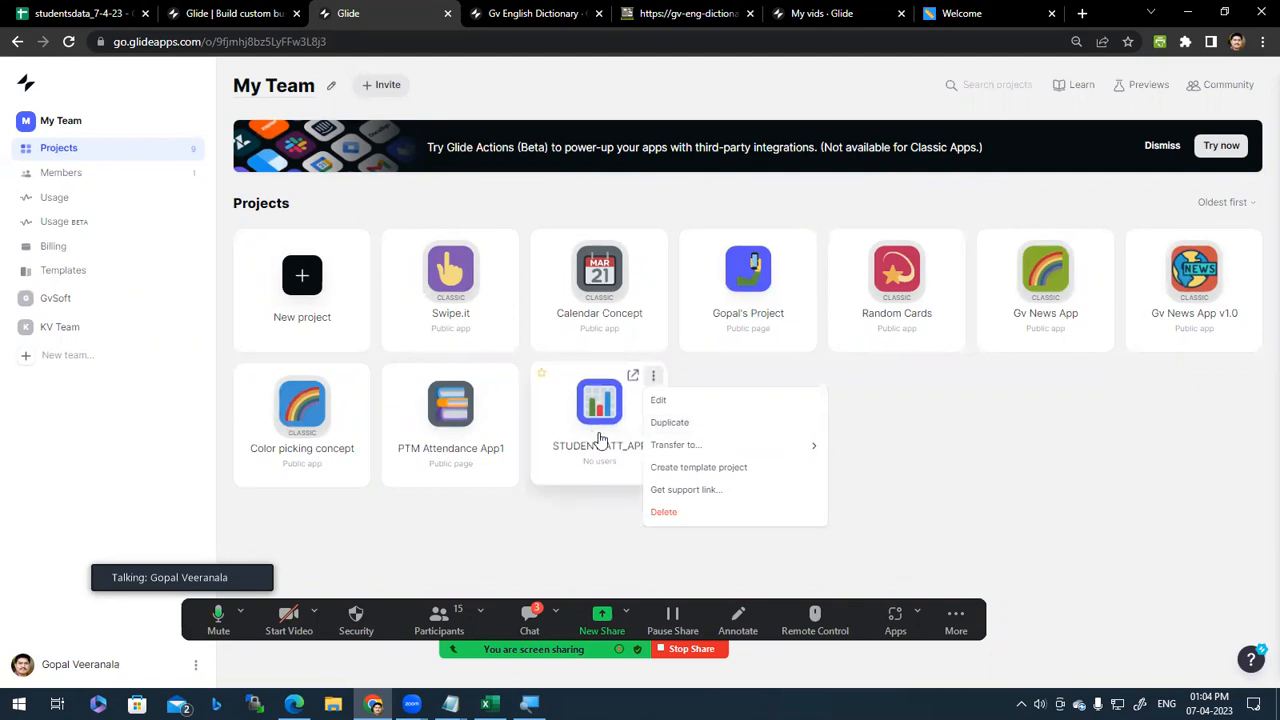
{"action": "left_click", "coordinate": [737, 428]}
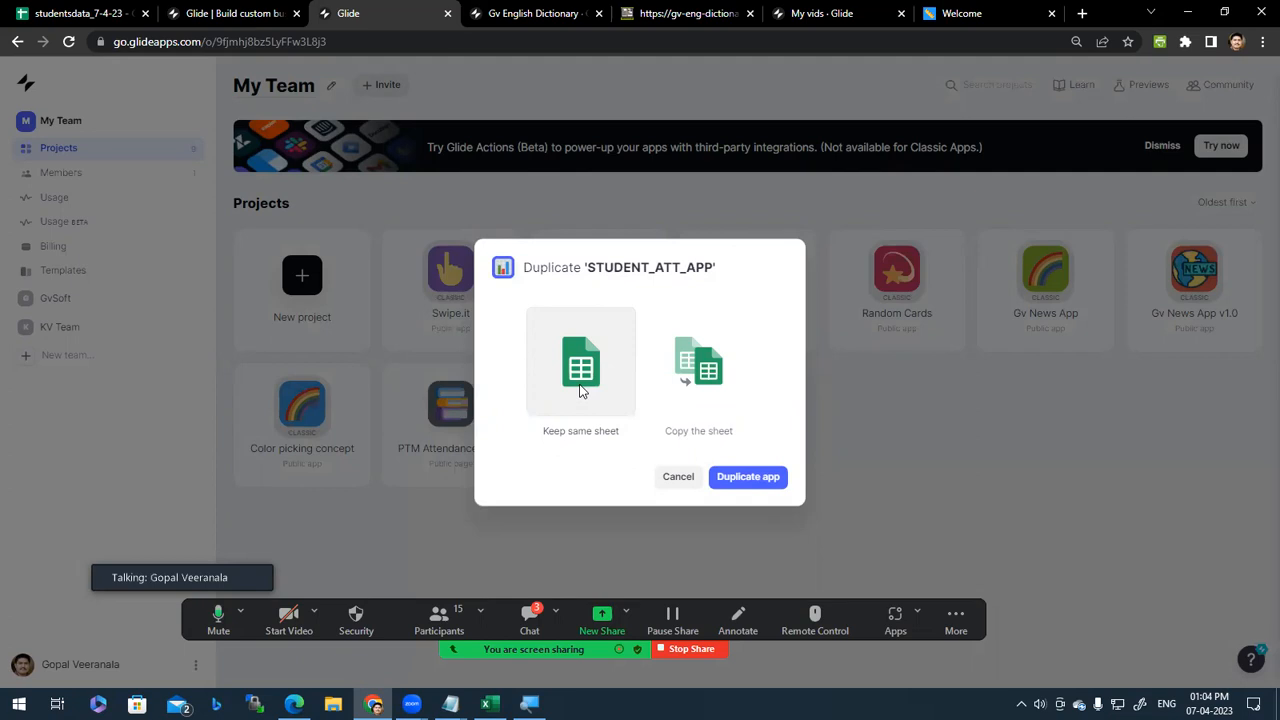
{"action": "left_click", "coordinate": [733, 380]}
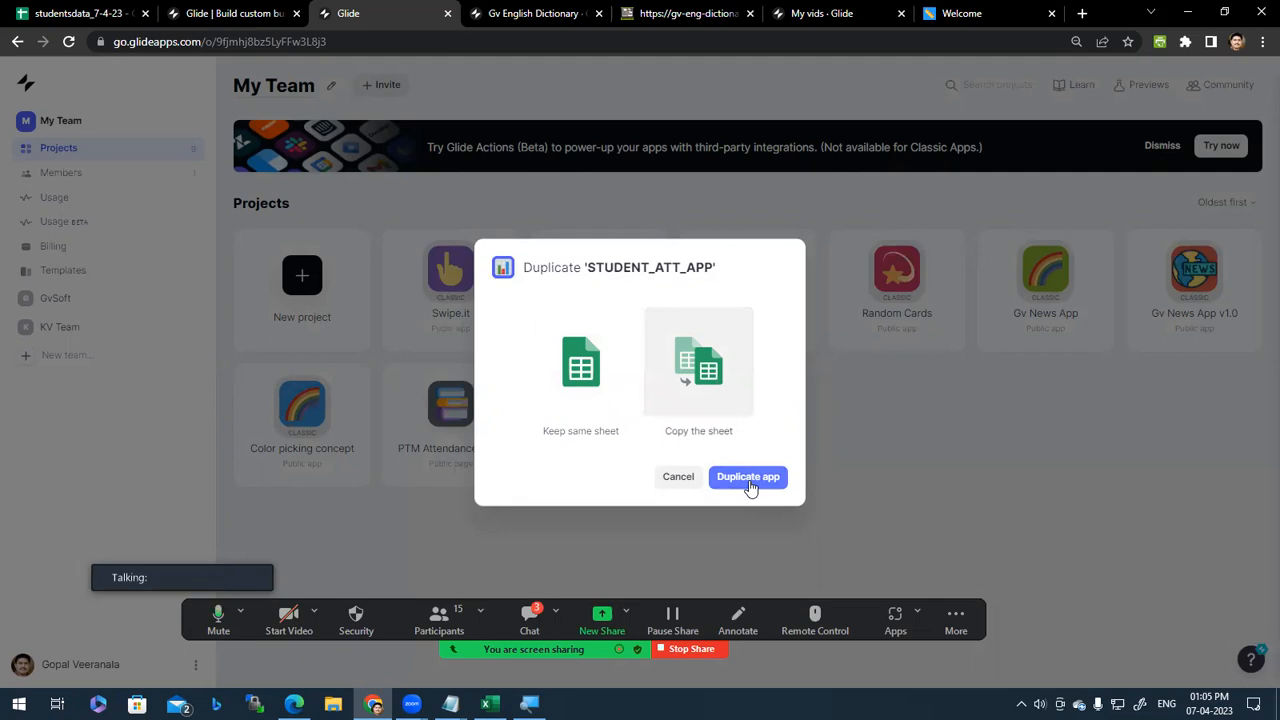
{"action": "left_click", "coordinate": [580, 330]}
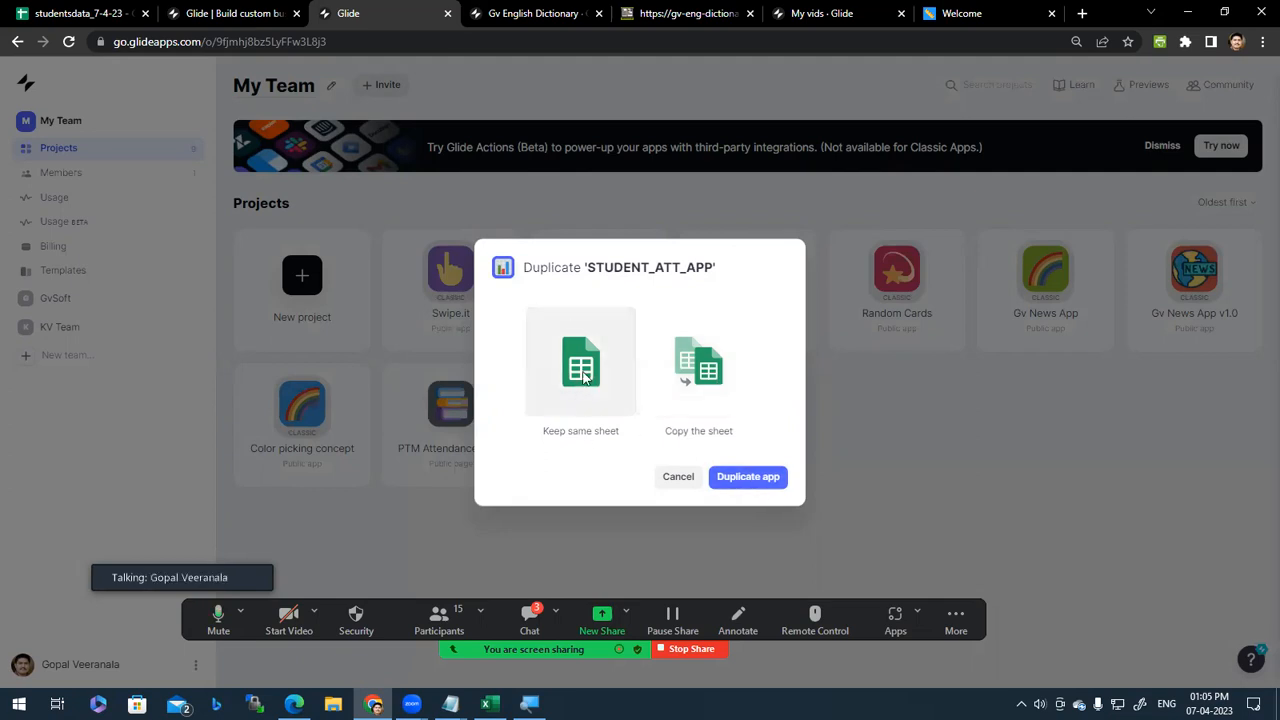
{"action": "left_click", "coordinate": [764, 484]}
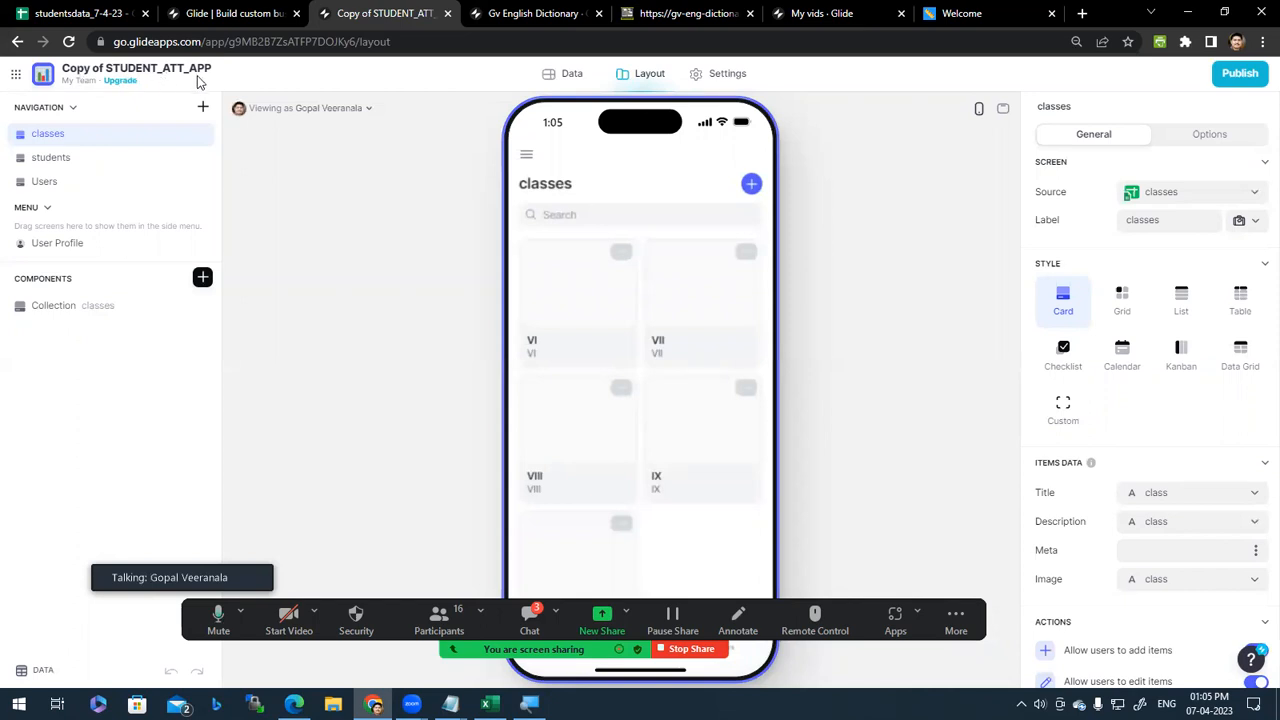
Step: Rename the copied app to STUDENT_ATT_APP_V2 in the Name & Icon settings
{"action": "left_click", "coordinate": [727, 75]}
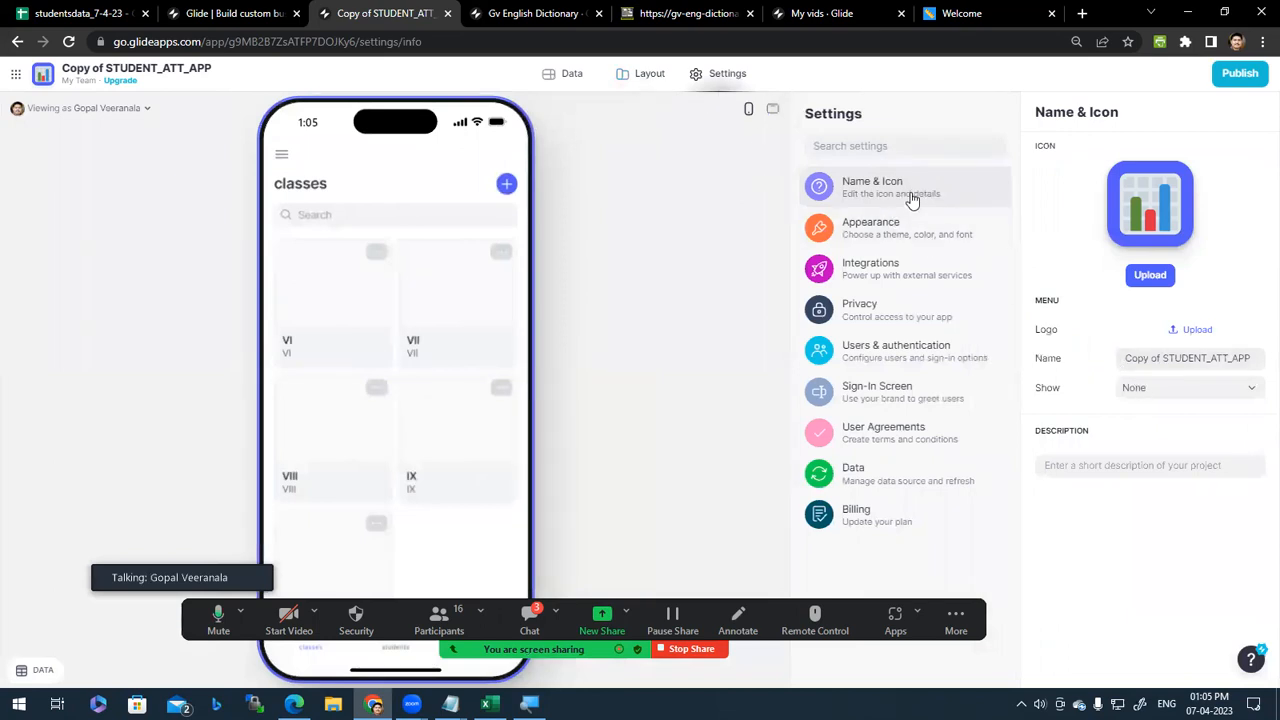
{"action": "left_click_drag", "start_coordinate": [1162, 358], "coordinate": [1124, 357]}
{"action": "key", "text": "BackSpace"}
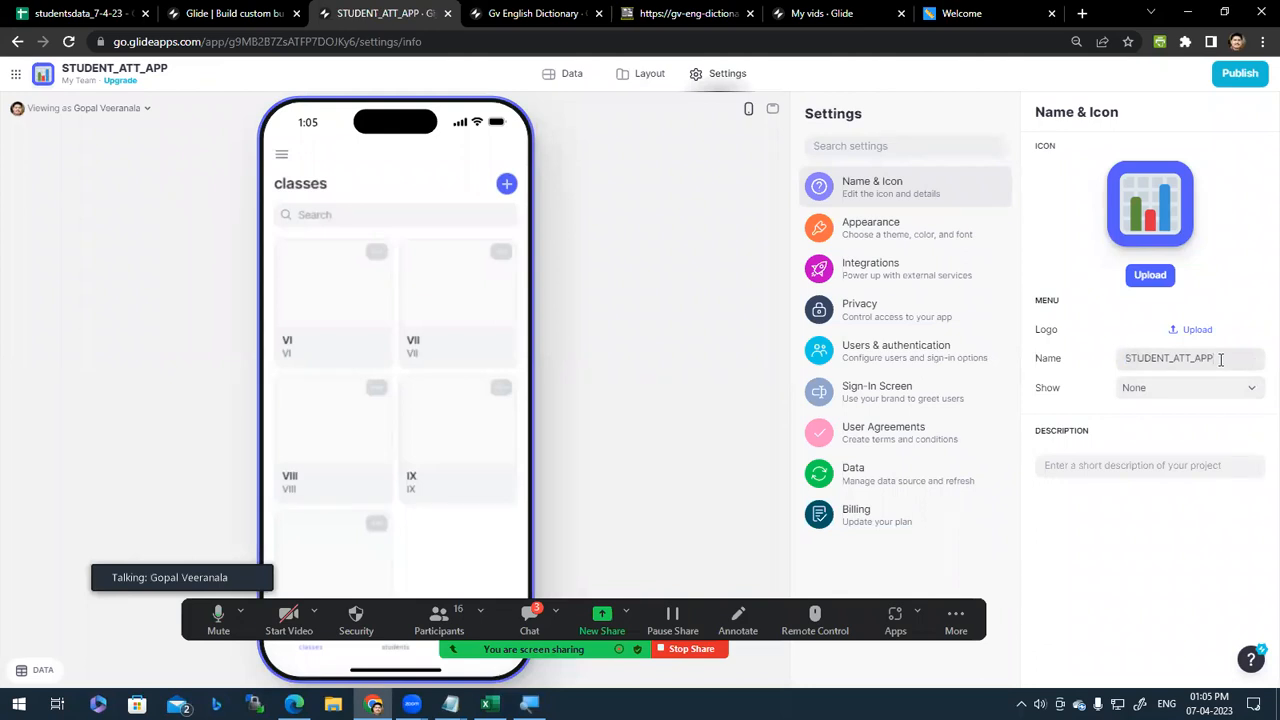
{"action": "type", "text": "12"}
{"action": "double_click", "coordinate": [1147, 362]}
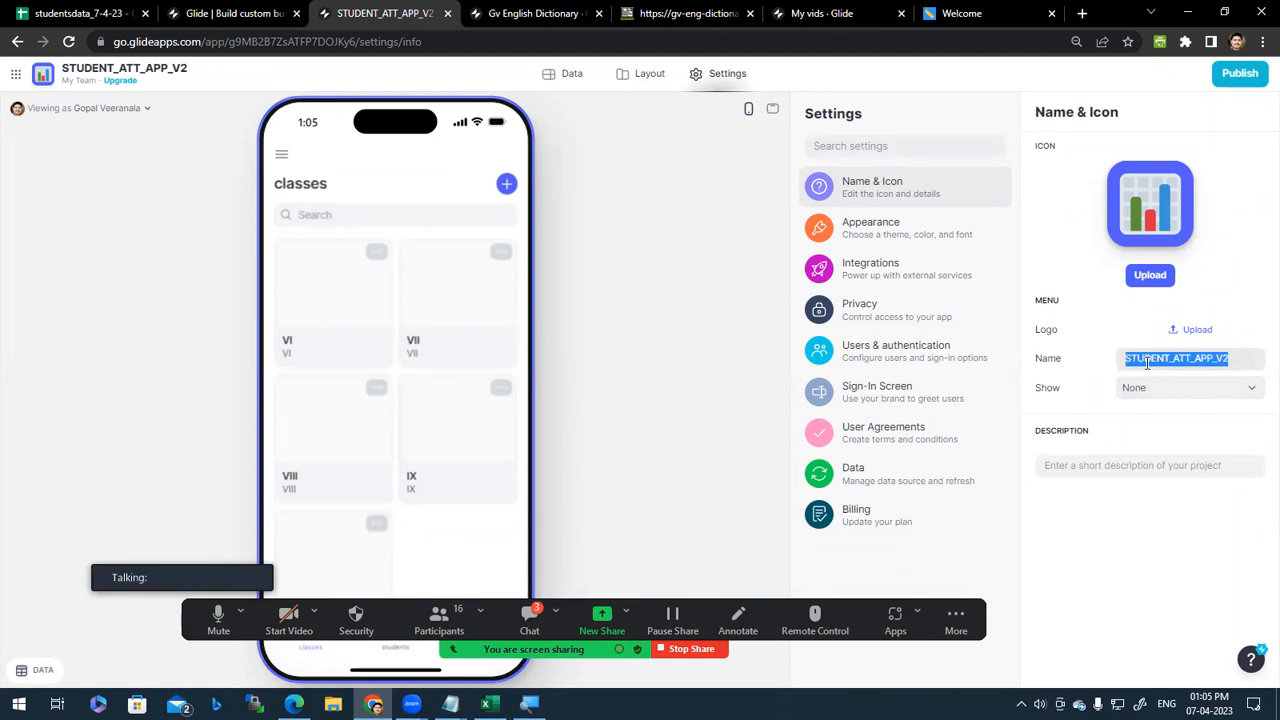
{"action": "left_click", "coordinate": [1185, 362]}
Step: Set the app icon to the Mens Symbol from the Symbols category and return to Layout
{"action": "left_click", "coordinate": [1153, 203]}
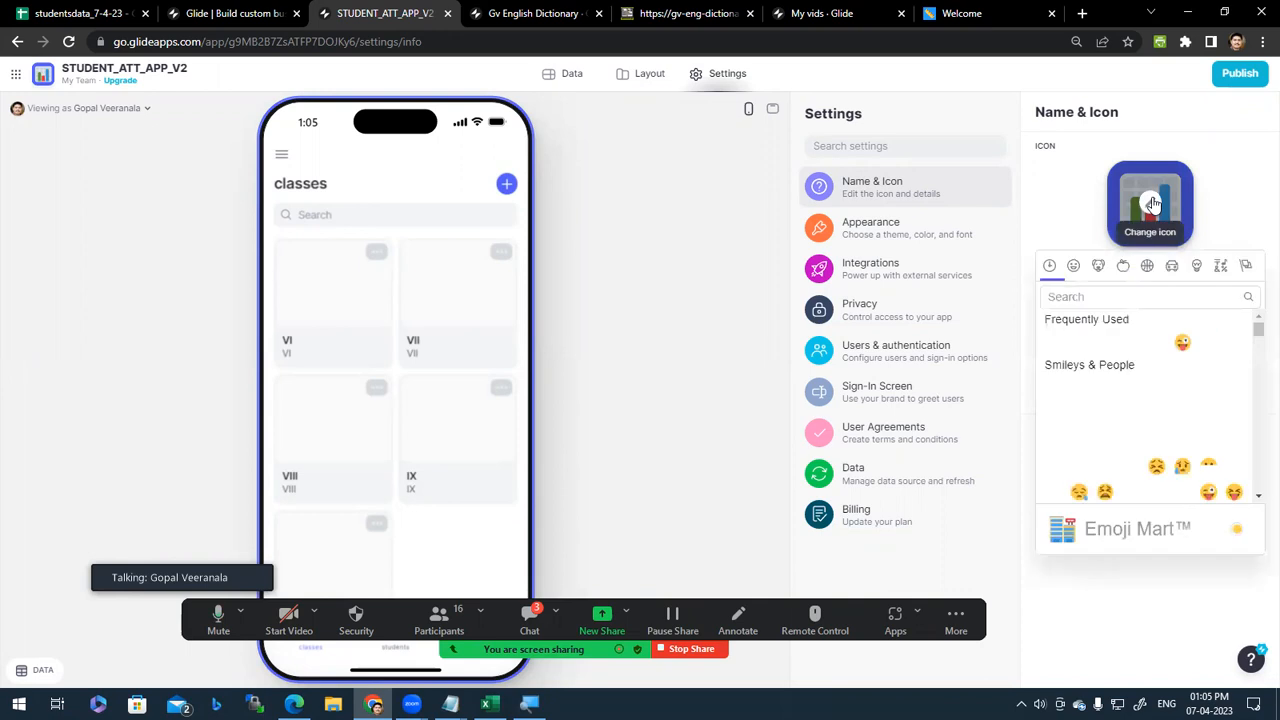
{"action": "scroll", "coordinate": [1150, 420], "scroll_direction": "down", "scroll_amount": 5}
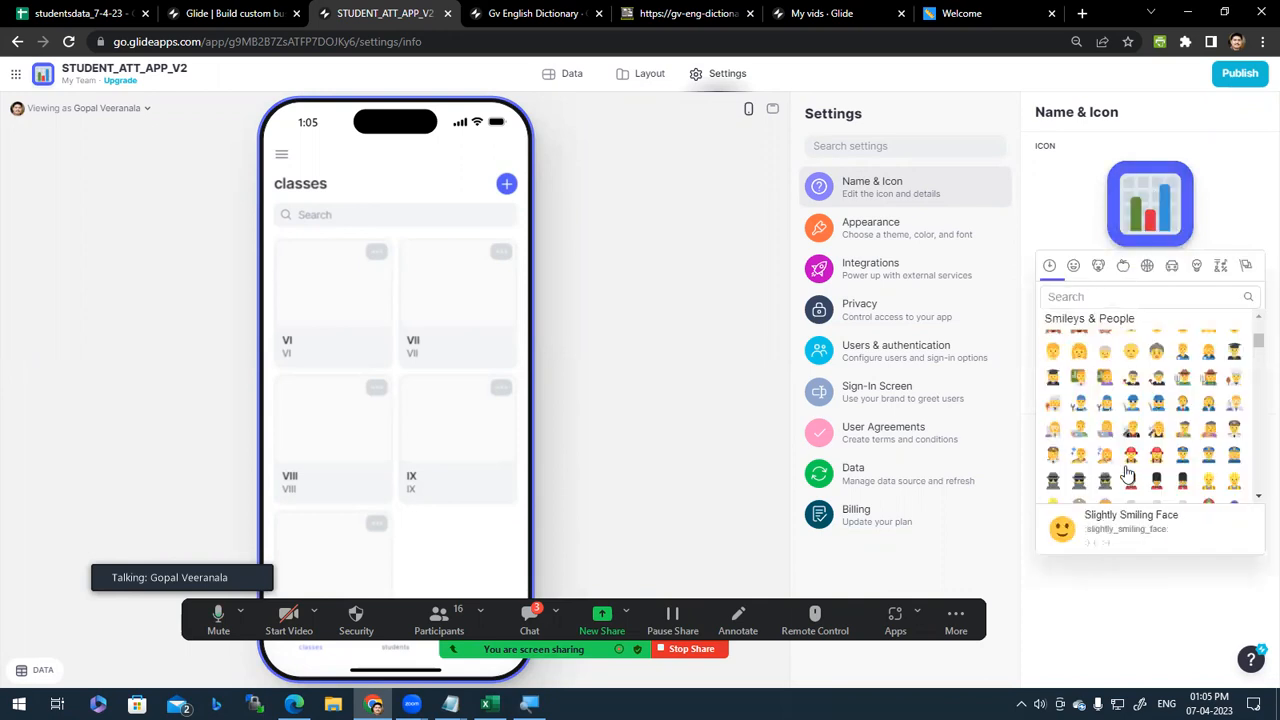
{"action": "left_click", "coordinate": [1222, 268]}
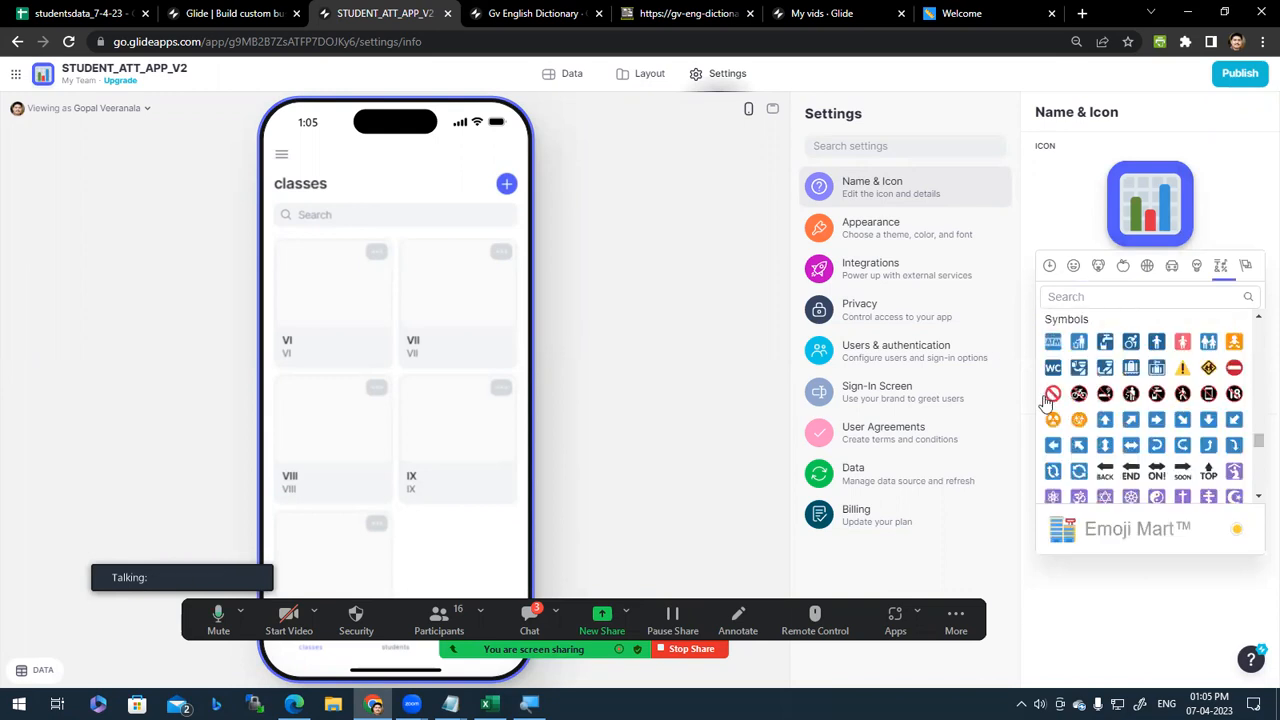
{"action": "left_click", "coordinate": [1158, 345]}
{"action": "left_click", "coordinate": [1226, 247]}
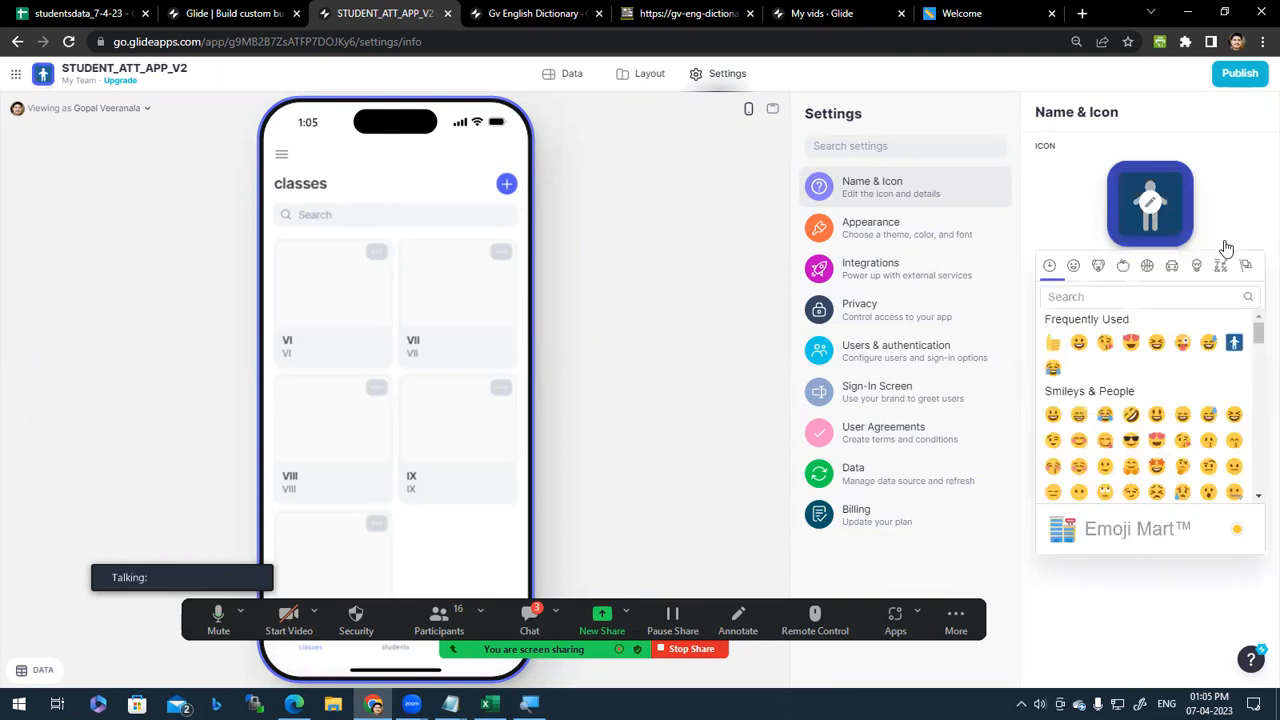
{"action": "scroll", "coordinate": [1152, 425], "scroll_direction": "down", "scroll_amount": 10}
{"action": "scroll", "coordinate": [1153, 423], "scroll_direction": "up", "scroll_amount": 10}
{"action": "left_click", "coordinate": [1238, 195]}
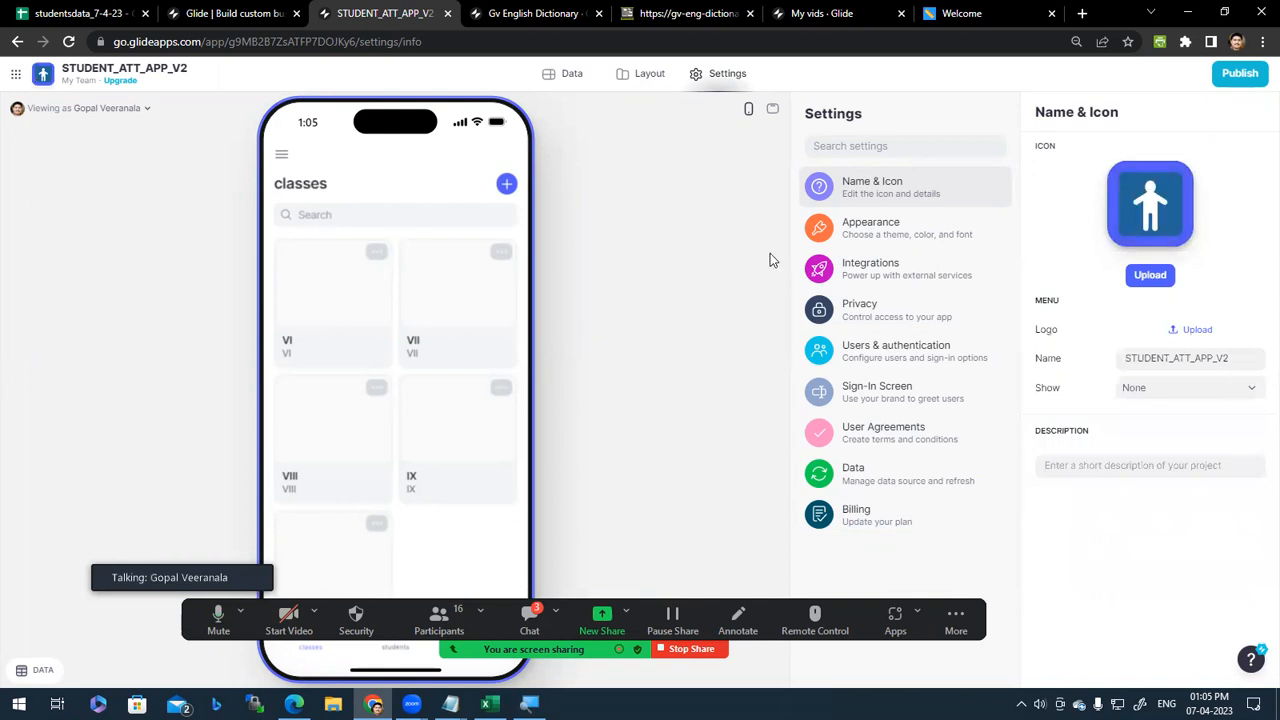
{"action": "left_click", "coordinate": [645, 78]}
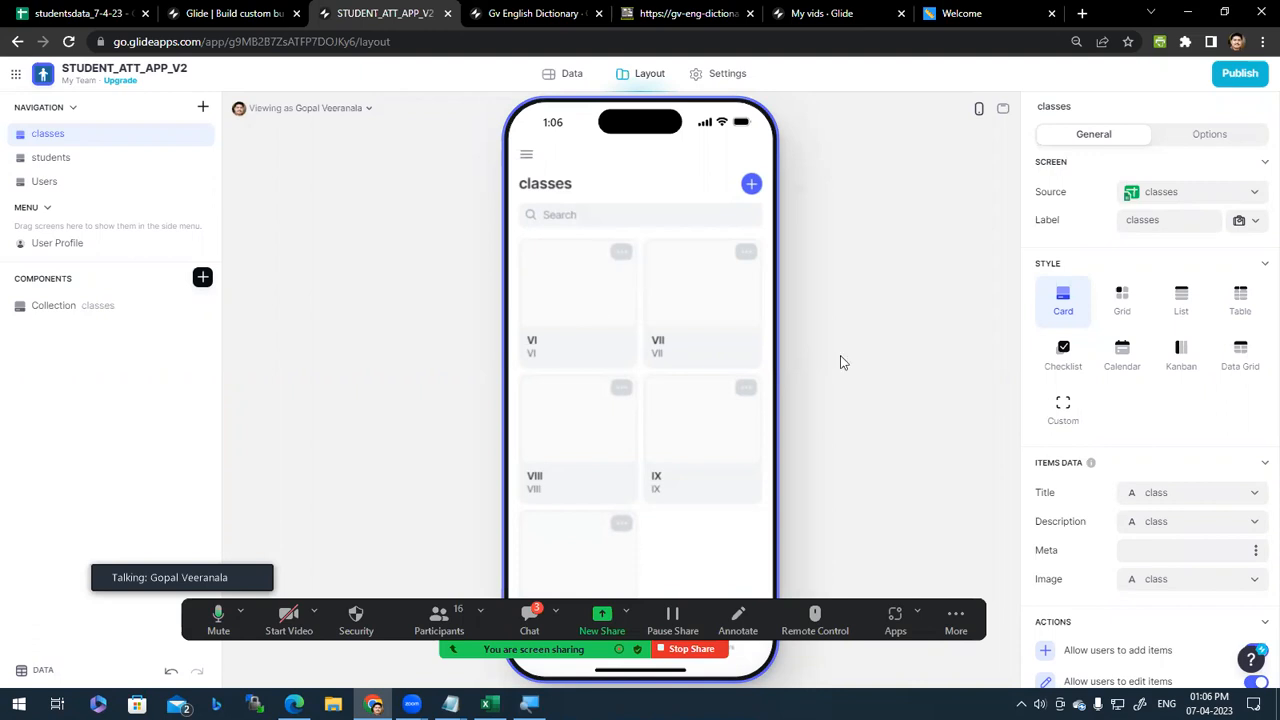
Step: Tap the VI card on STUDENT_ATT_APP_V2's classes screen to show its student checklist
{"action": "left_click", "coordinate": [572, 290]}
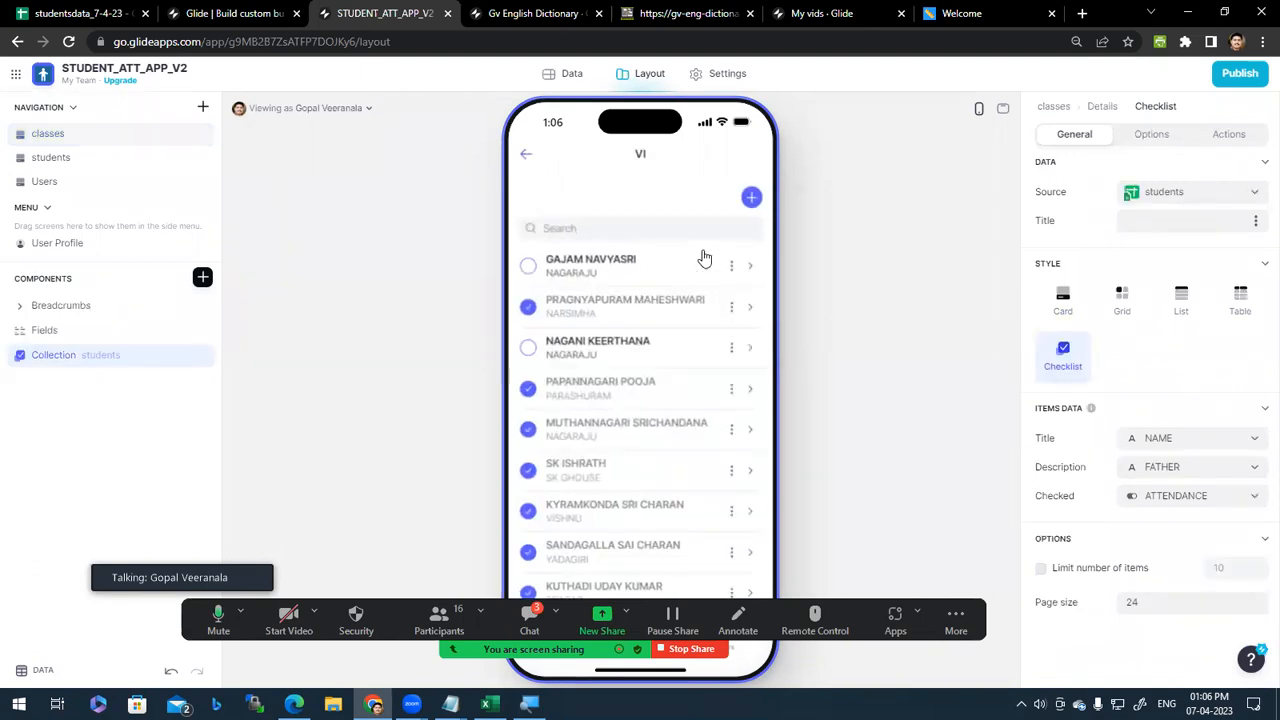
{"action": "left_click", "coordinate": [645, 275]}
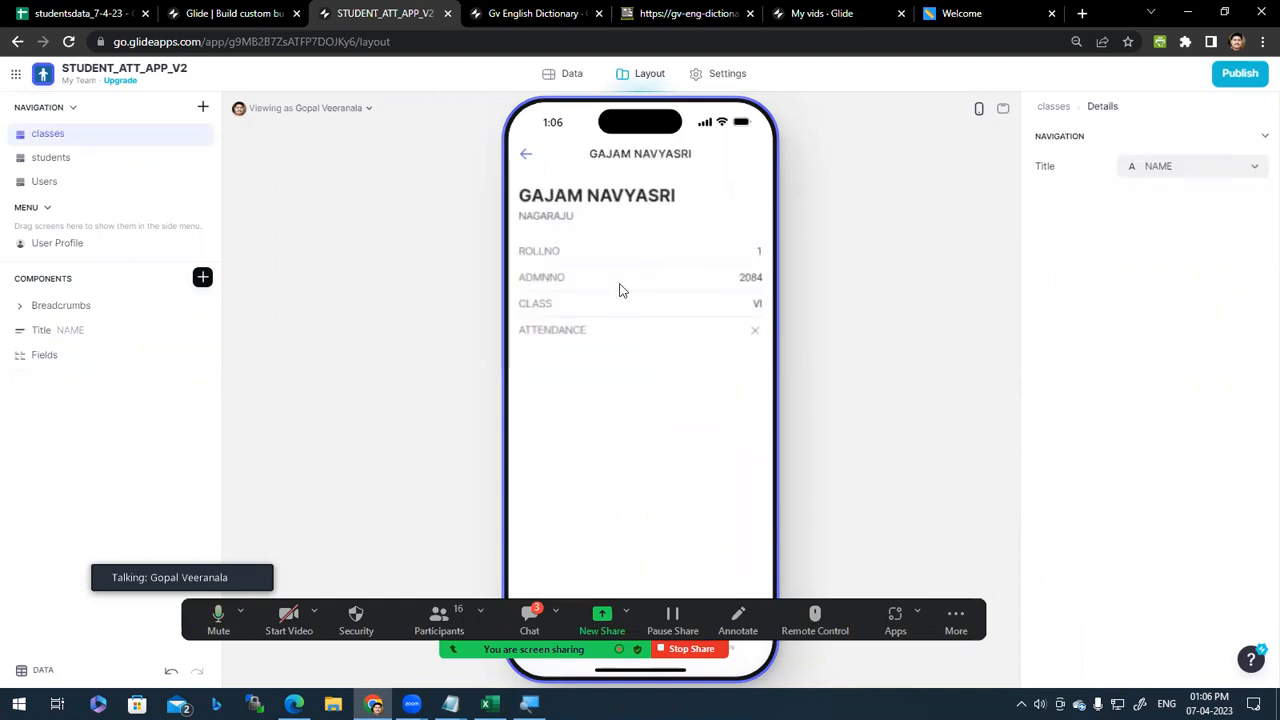
{"action": "left_click", "coordinate": [527, 158]}
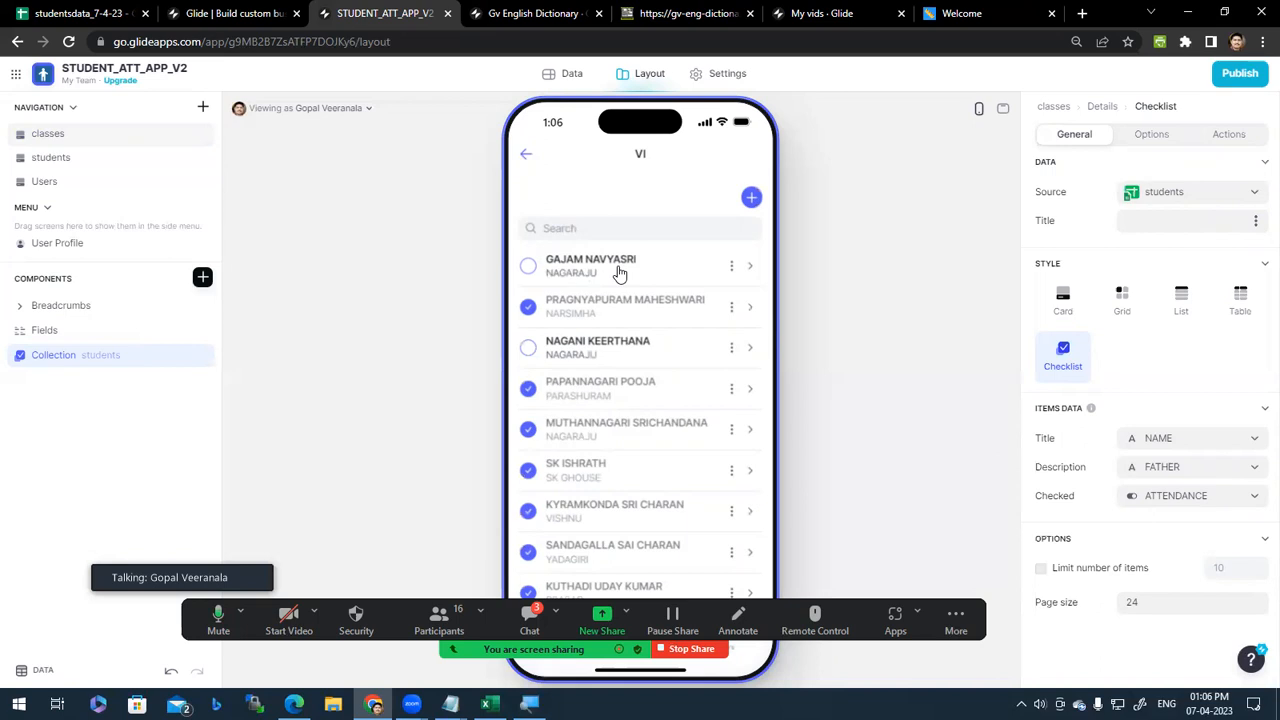
Step: Switch off adding, editing and deleting students in the checklist's Actions settings
{"action": "left_click", "coordinate": [1233, 138]}
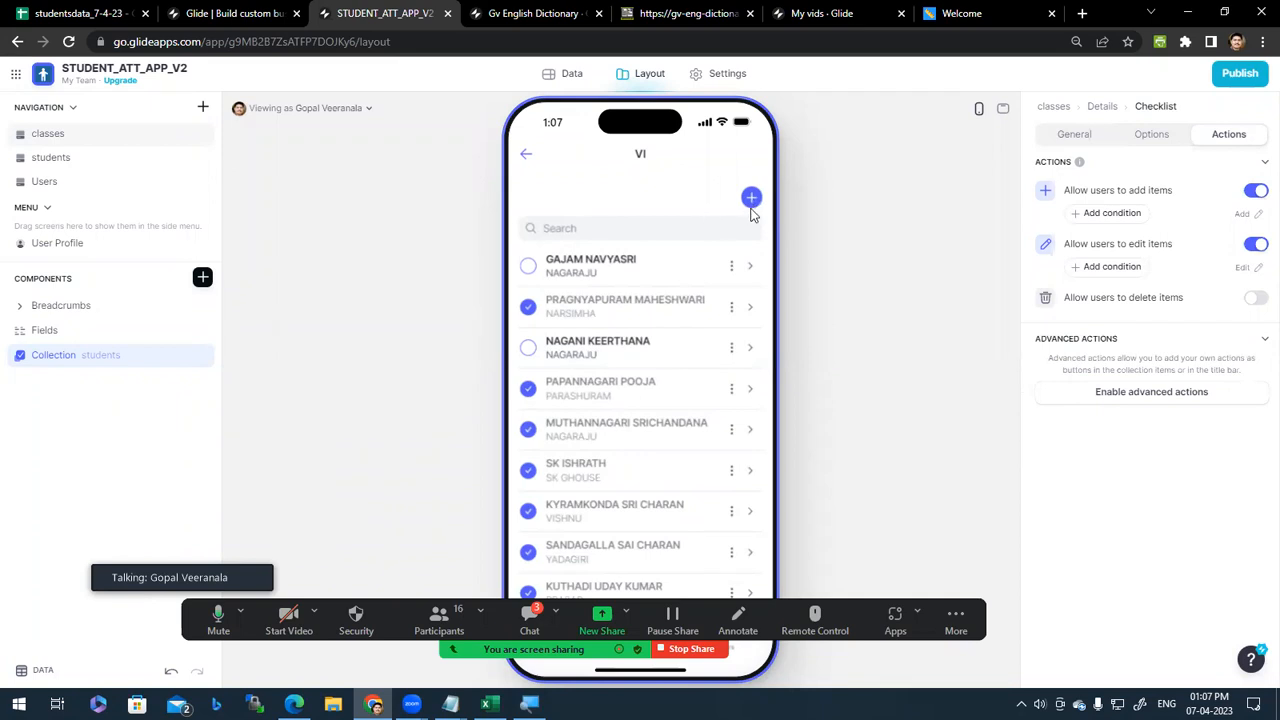
{"action": "left_click", "coordinate": [1256, 191]}
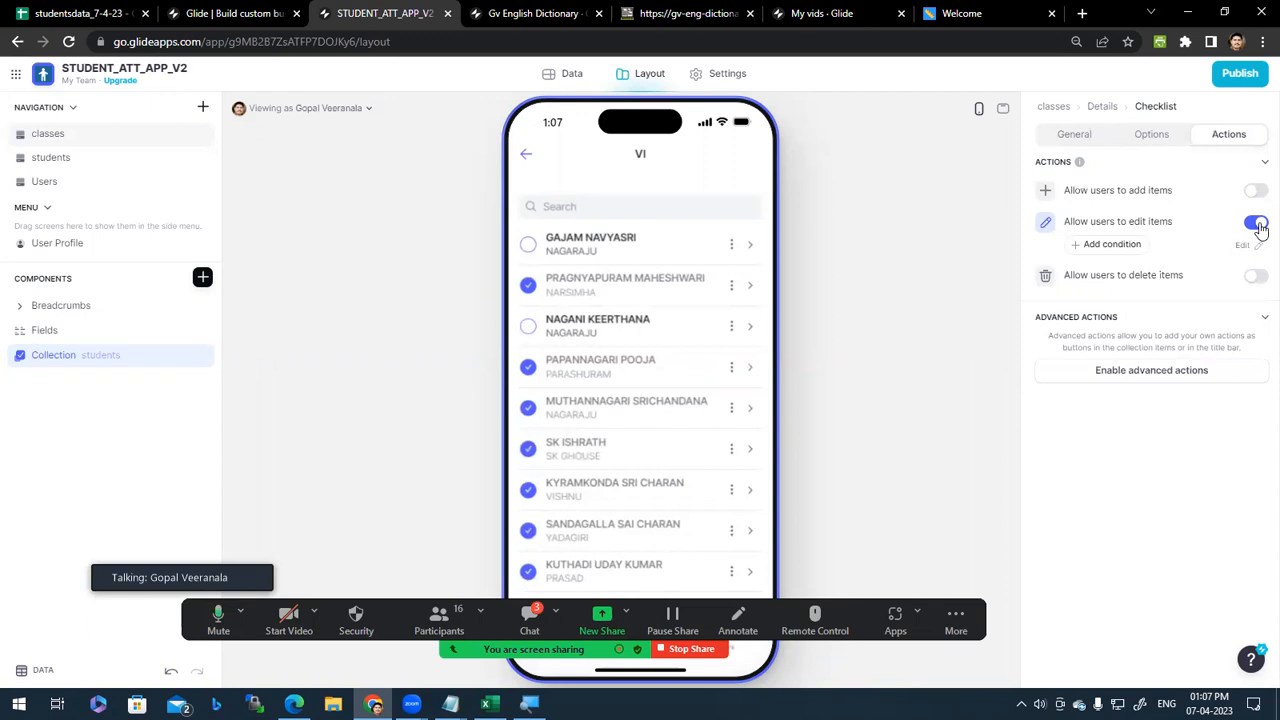
{"action": "left_click", "coordinate": [1258, 224]}
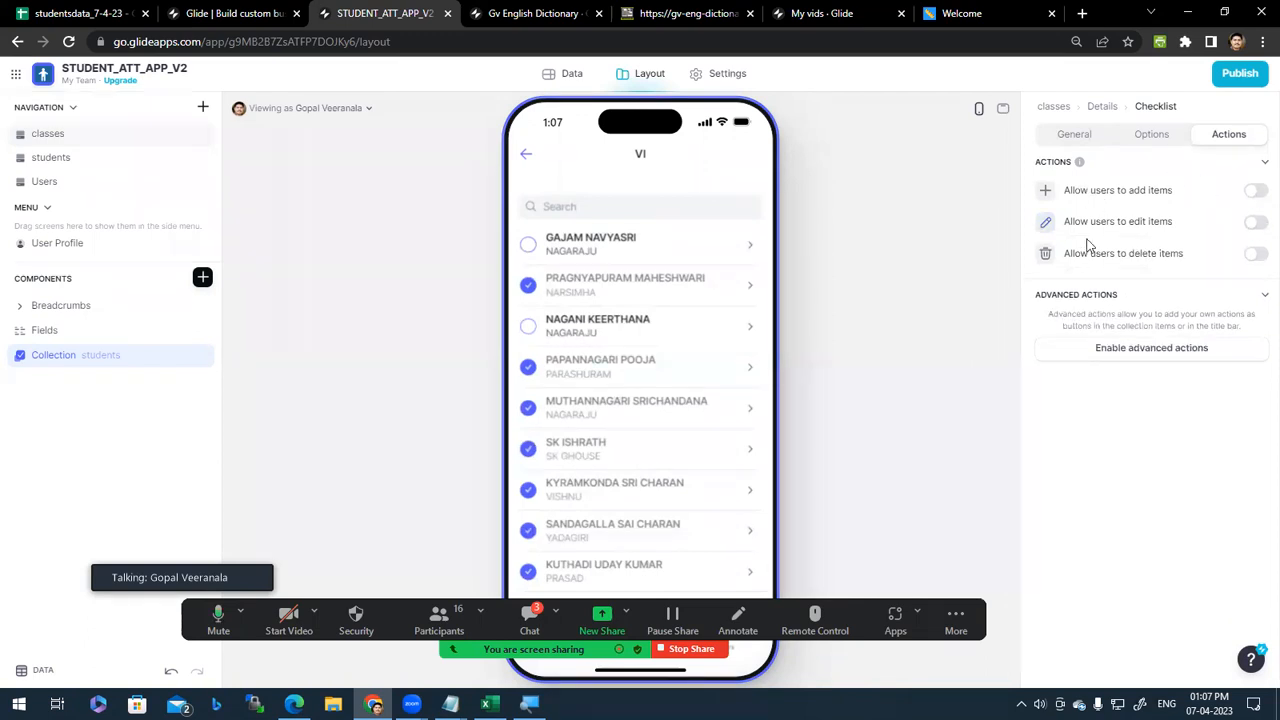
{"action": "left_click", "coordinate": [1253, 258]}
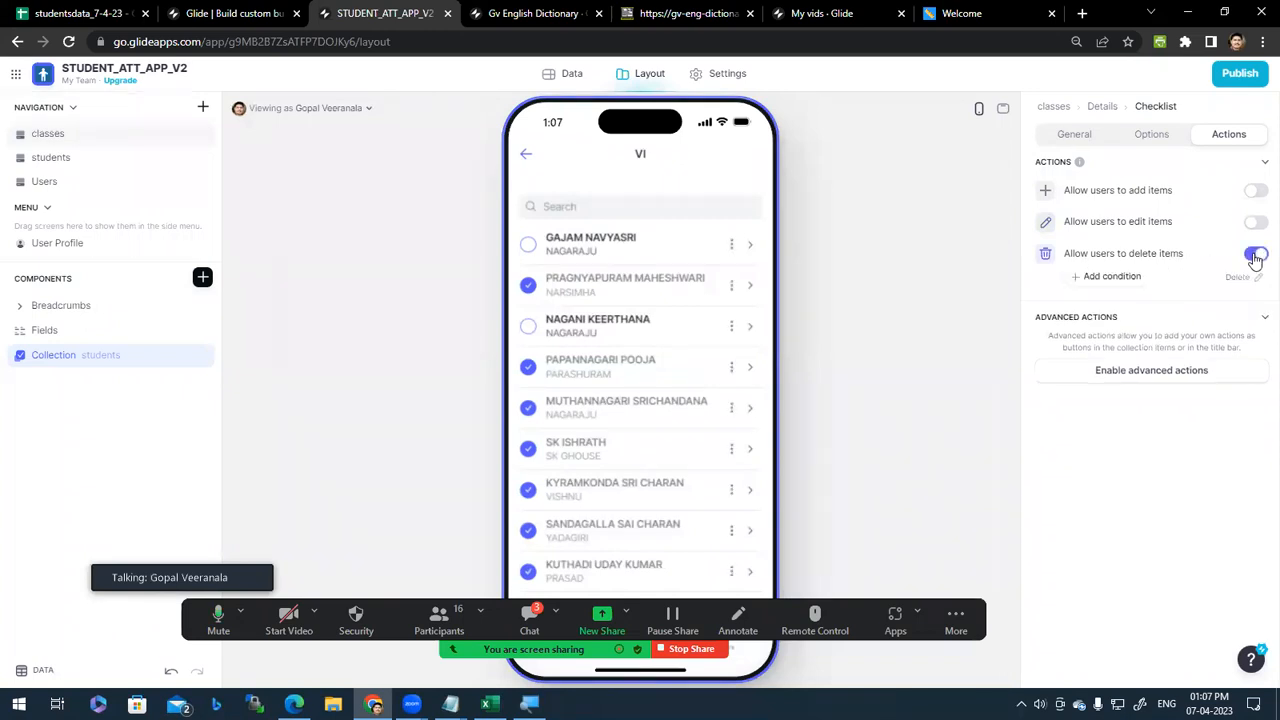
{"action": "left_click", "coordinate": [731, 247]}
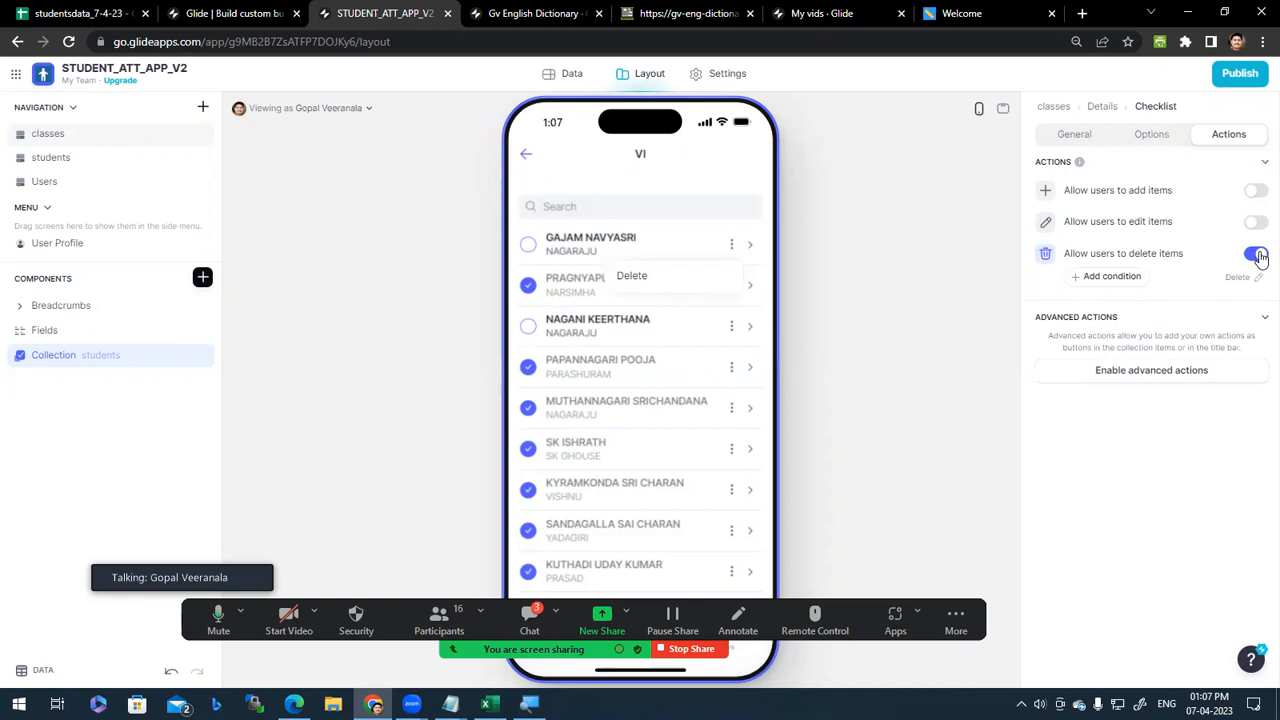
{"action": "left_click", "coordinate": [1257, 255]}
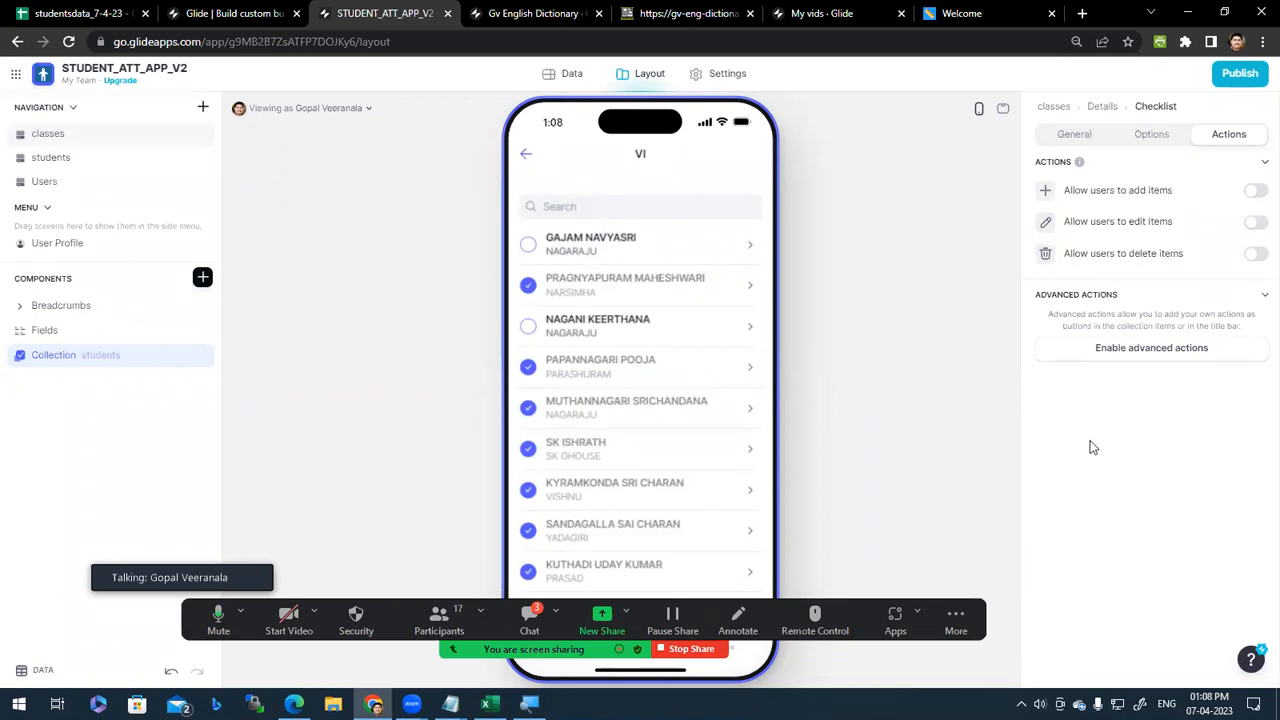
{"action": "left_click", "coordinate": [628, 250]}
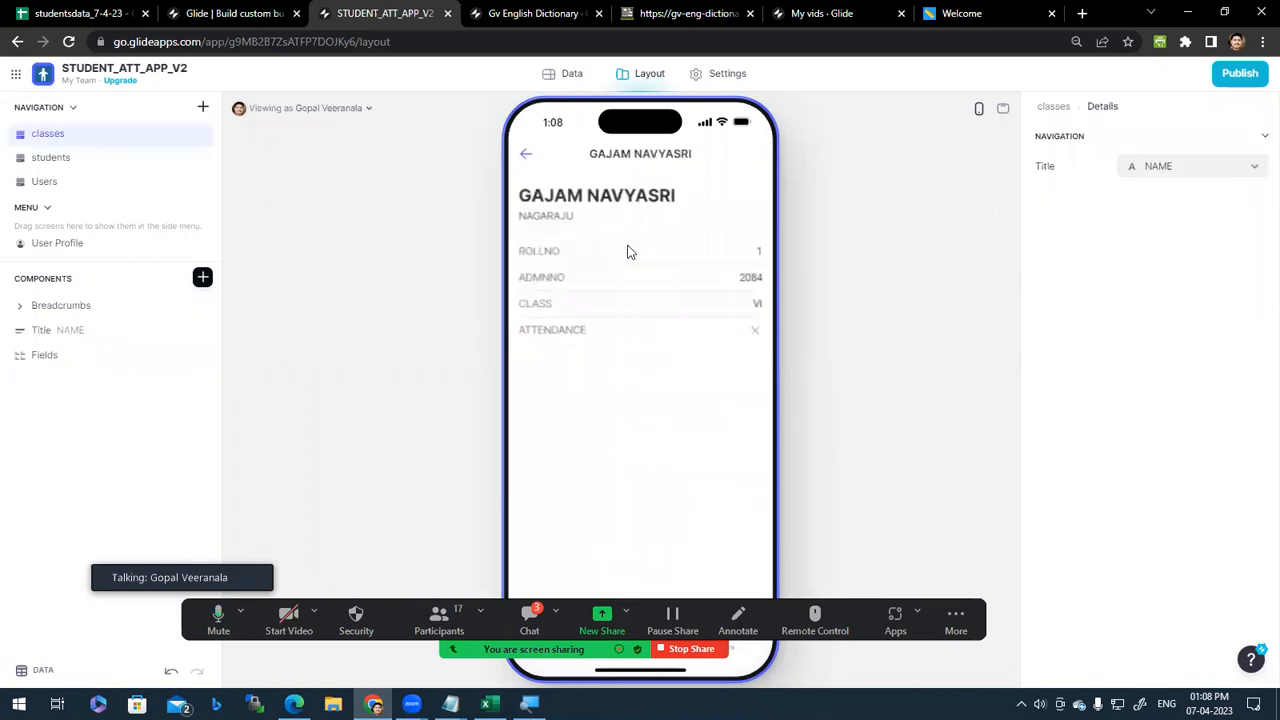
{"action": "left_click", "coordinate": [531, 155]}
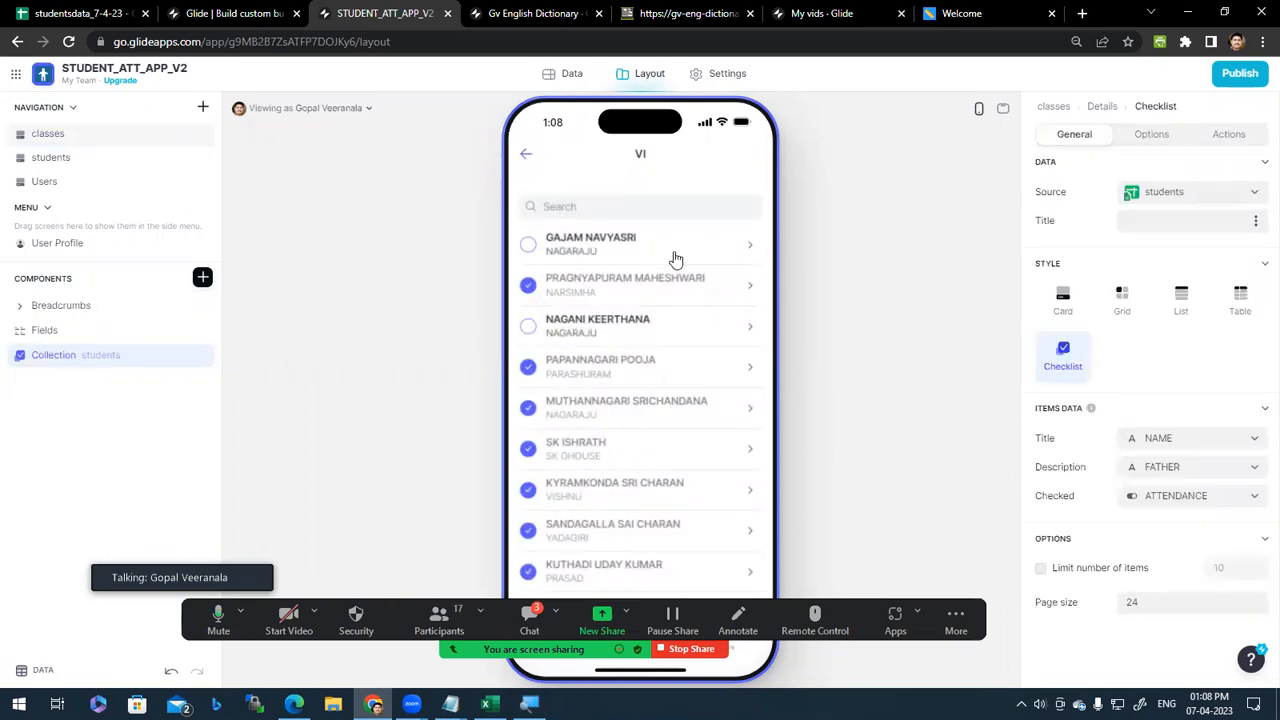
{"action": "left_click", "coordinate": [1232, 134]}
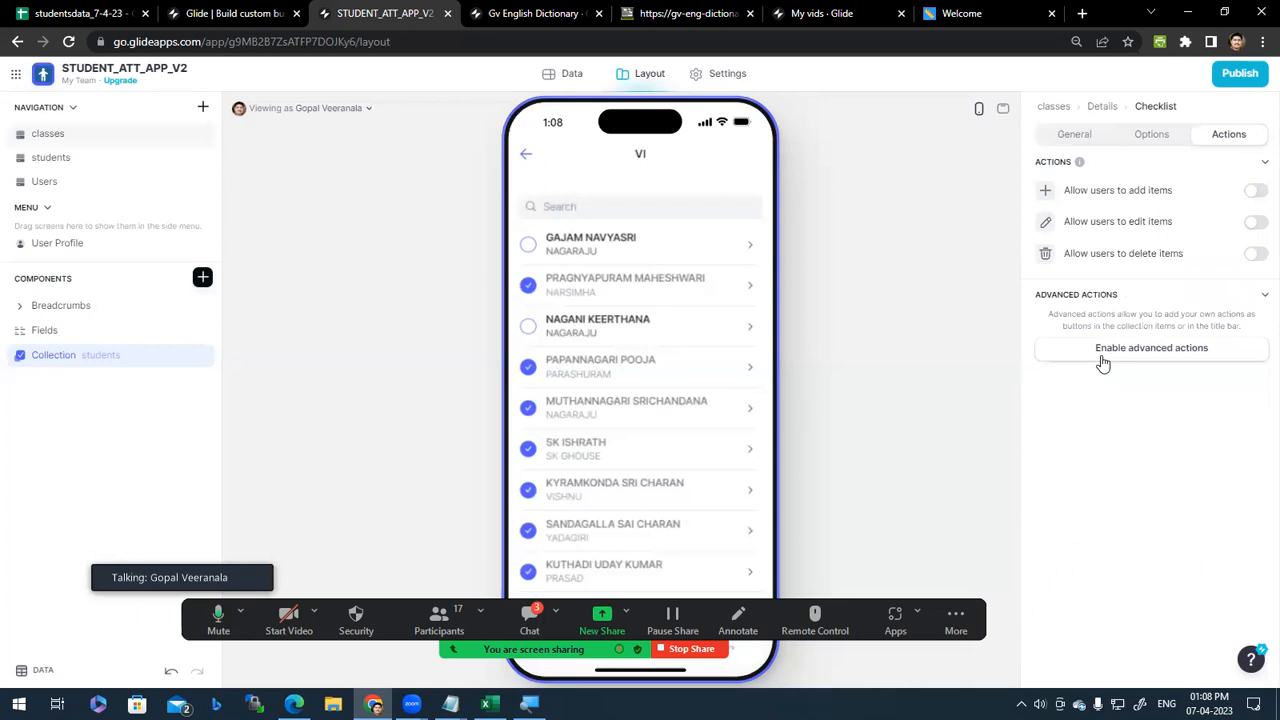
{"action": "left_click", "coordinate": [1244, 356]}
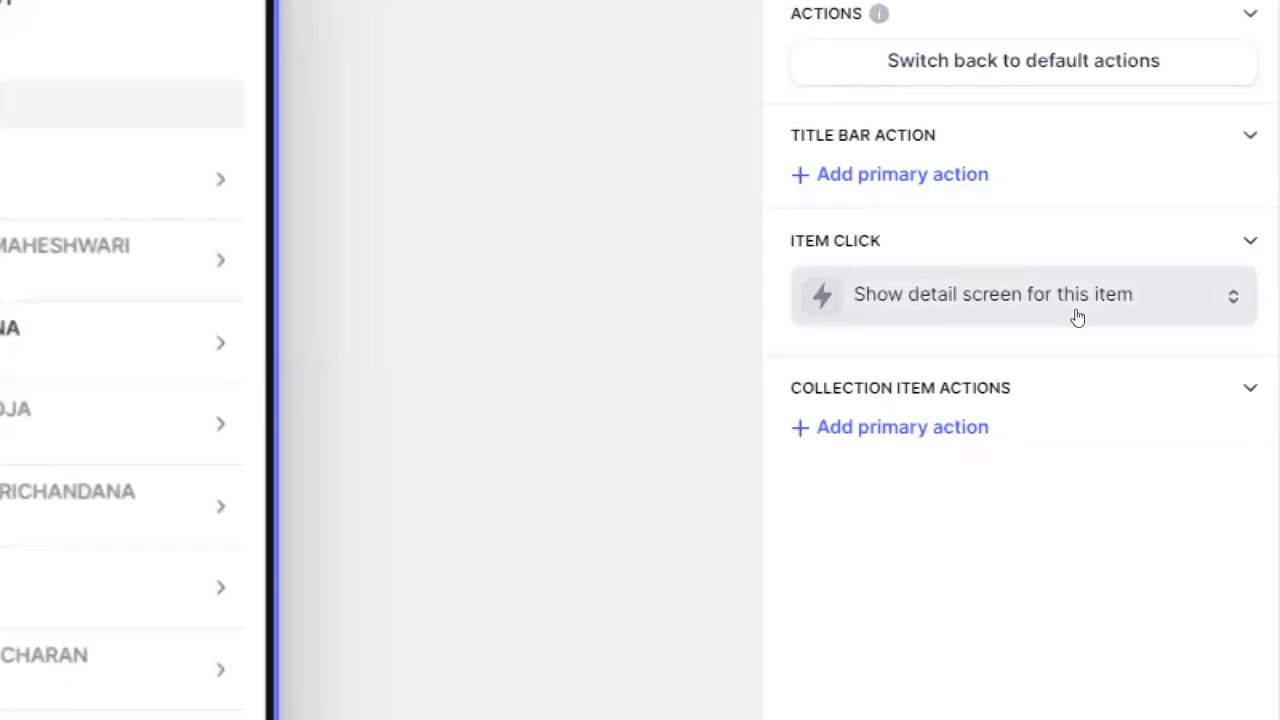
{"action": "left_click", "coordinate": [1260, 311]}
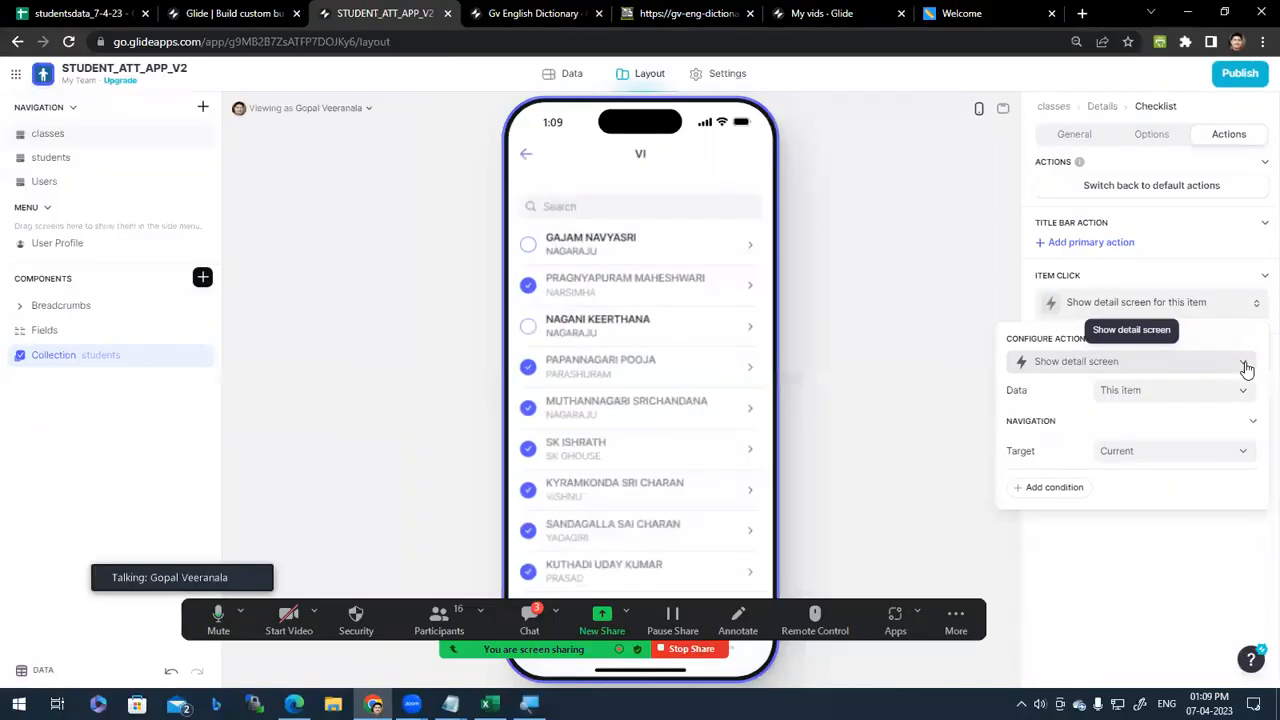
{"action": "left_click", "coordinate": [1244, 366]}
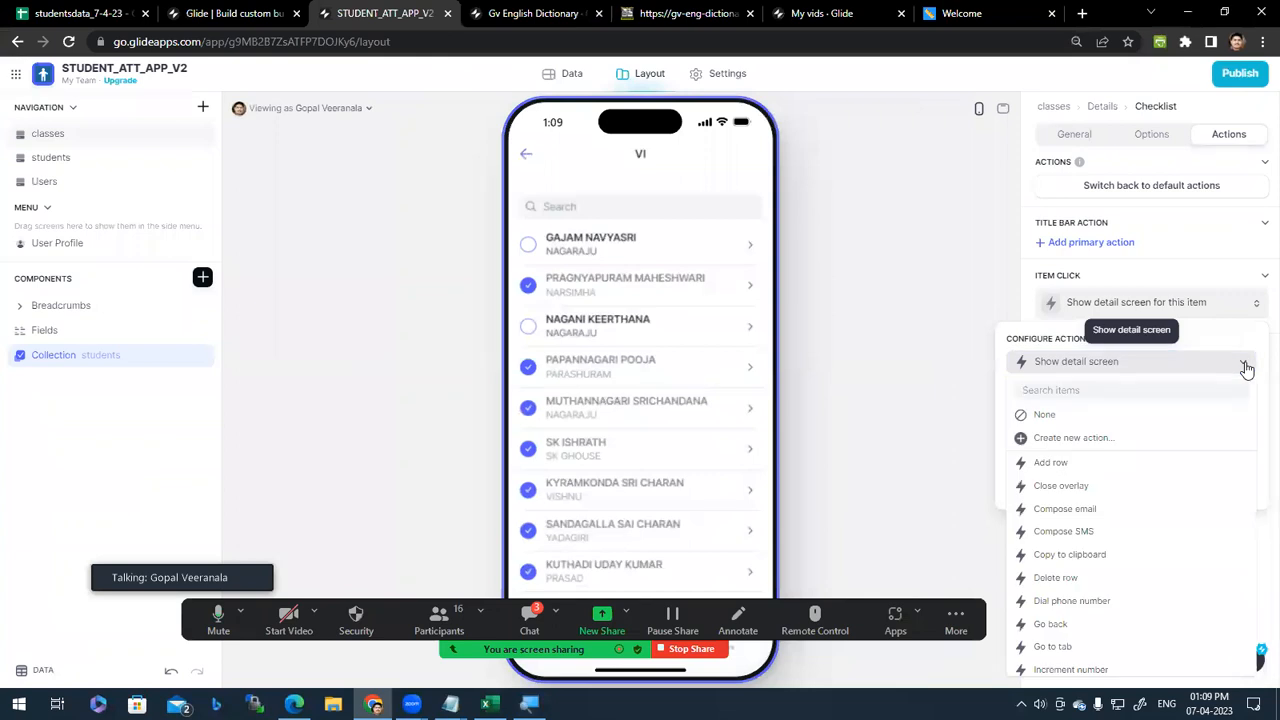
{"action": "scroll", "coordinate": [1166, 546], "scroll_direction": "down", "scroll_amount": 5}
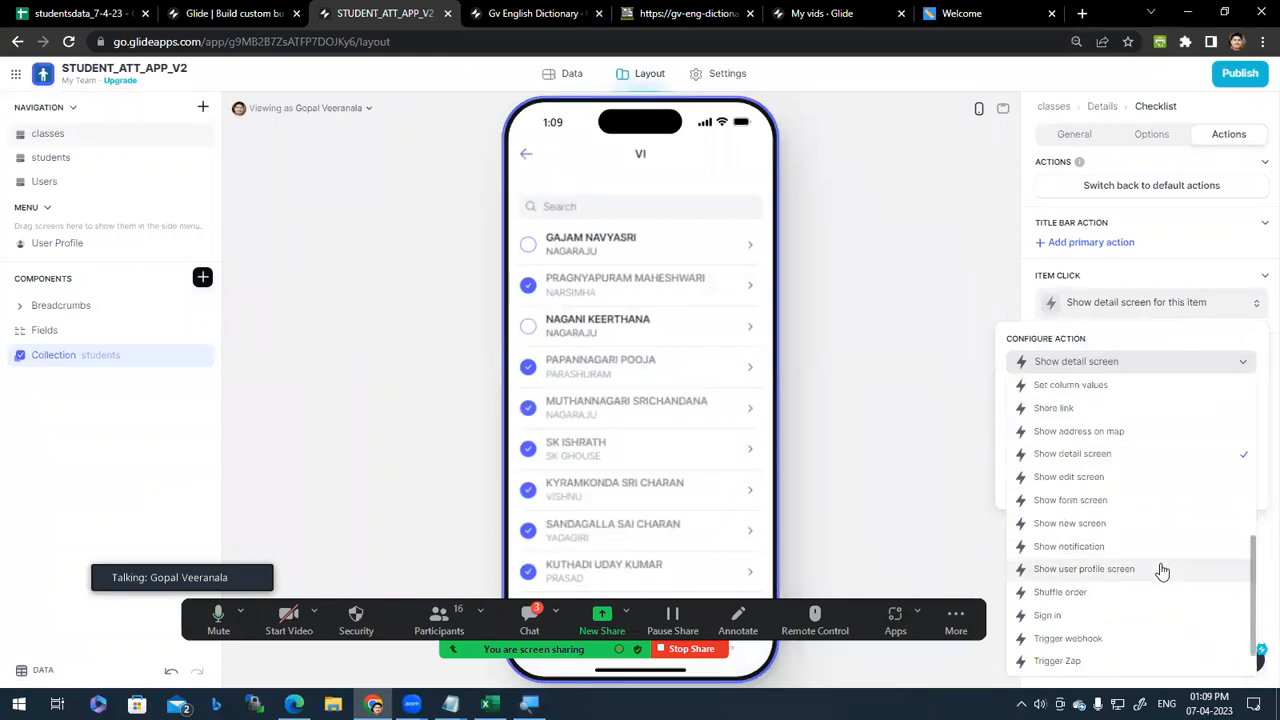
{"action": "scroll", "coordinate": [1166, 594], "scroll_direction": "up", "scroll_amount": 5}
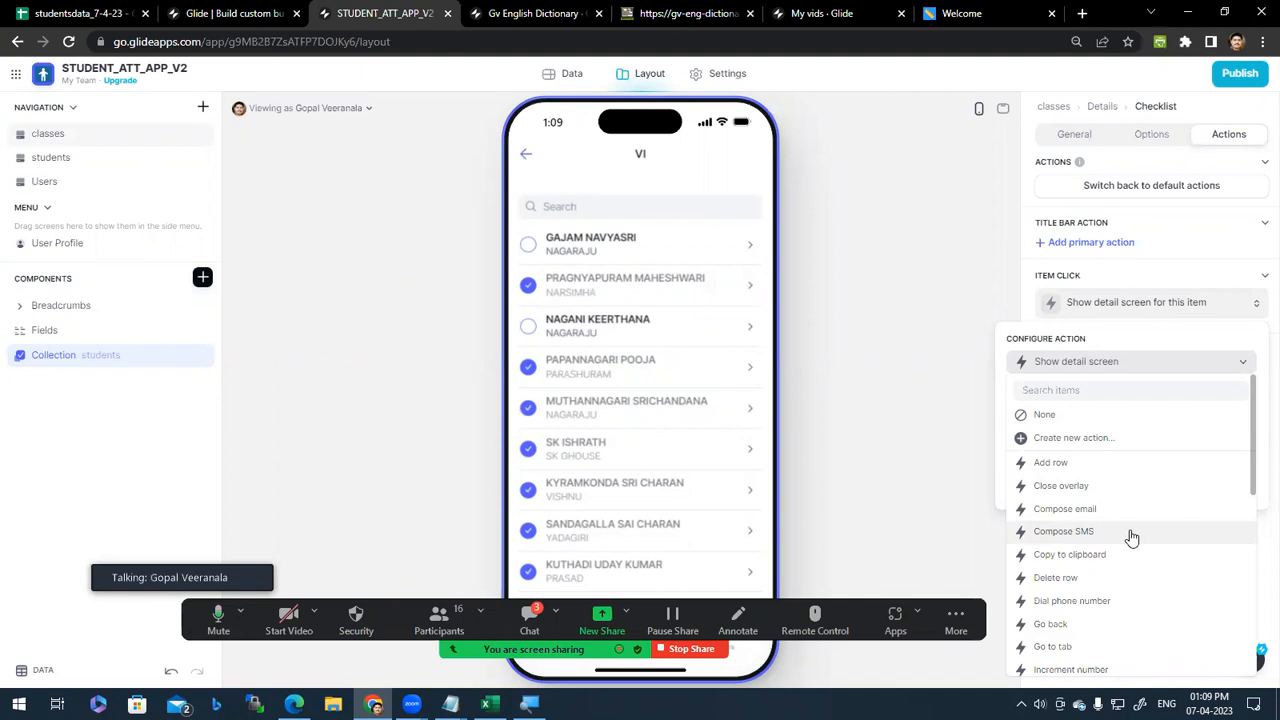
{"action": "scroll", "coordinate": [1131, 538], "scroll_direction": "down", "scroll_amount": 3}
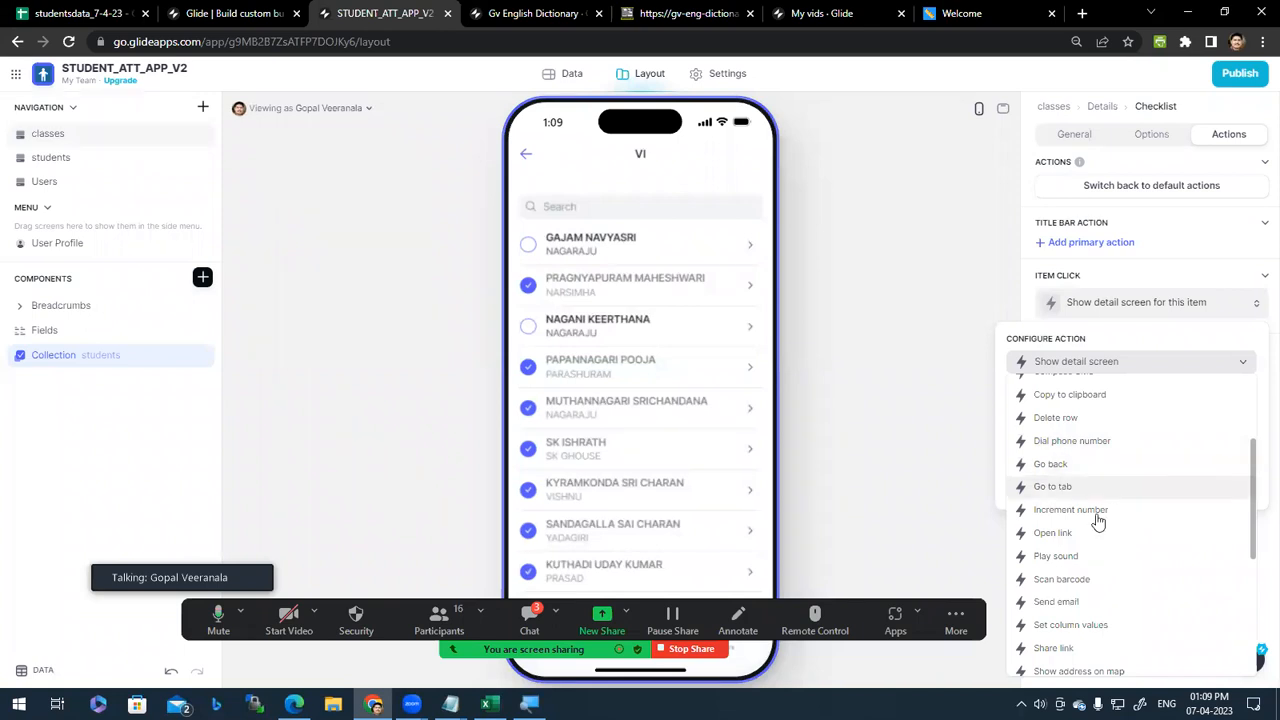
{"action": "scroll", "coordinate": [1105, 620], "scroll_direction": "down", "scroll_amount": 3}
{"action": "scroll", "coordinate": [1105, 615], "scroll_direction": "up", "scroll_amount": 5}
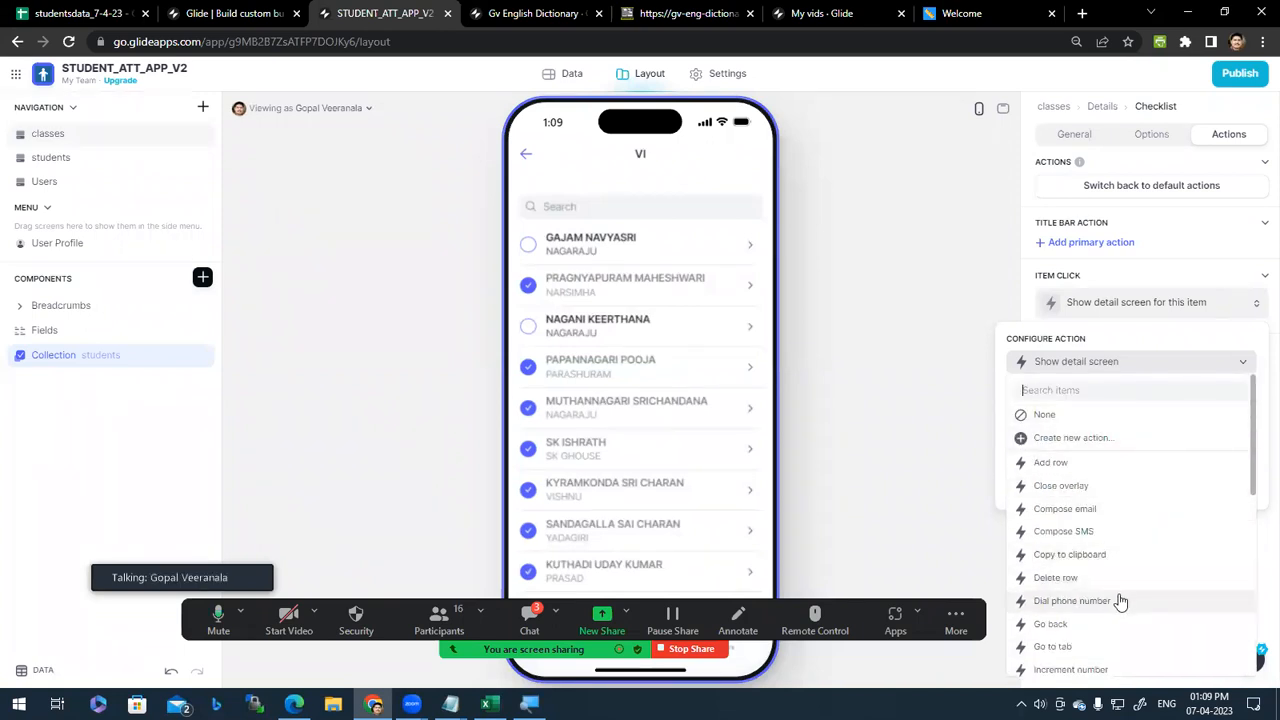
{"action": "scroll", "coordinate": [1117, 541], "scroll_direction": "down", "scroll_amount": 2}
{"action": "scroll", "coordinate": [1115, 540], "scroll_direction": "down", "scroll_amount": 3}
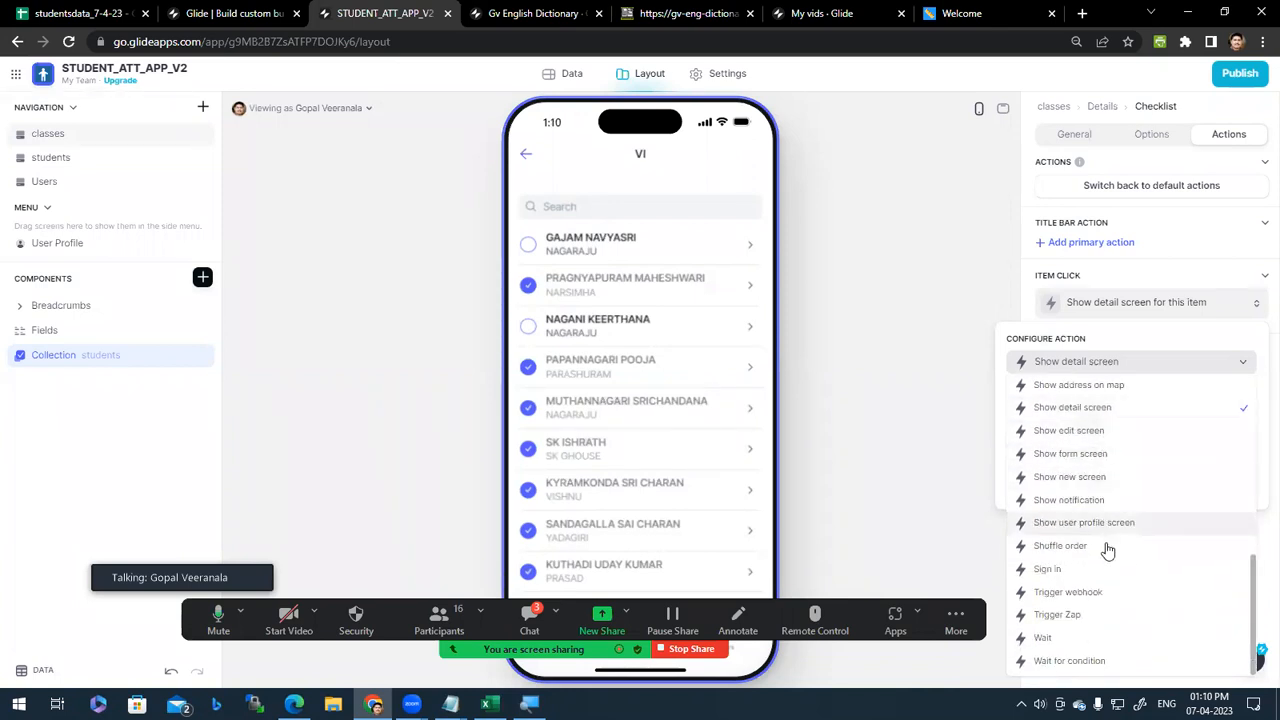
{"action": "scroll", "coordinate": [1110, 430], "scroll_direction": "up", "scroll_amount": 1}
{"action": "scroll", "coordinate": [1108, 580], "scroll_direction": "down", "scroll_amount": 1}
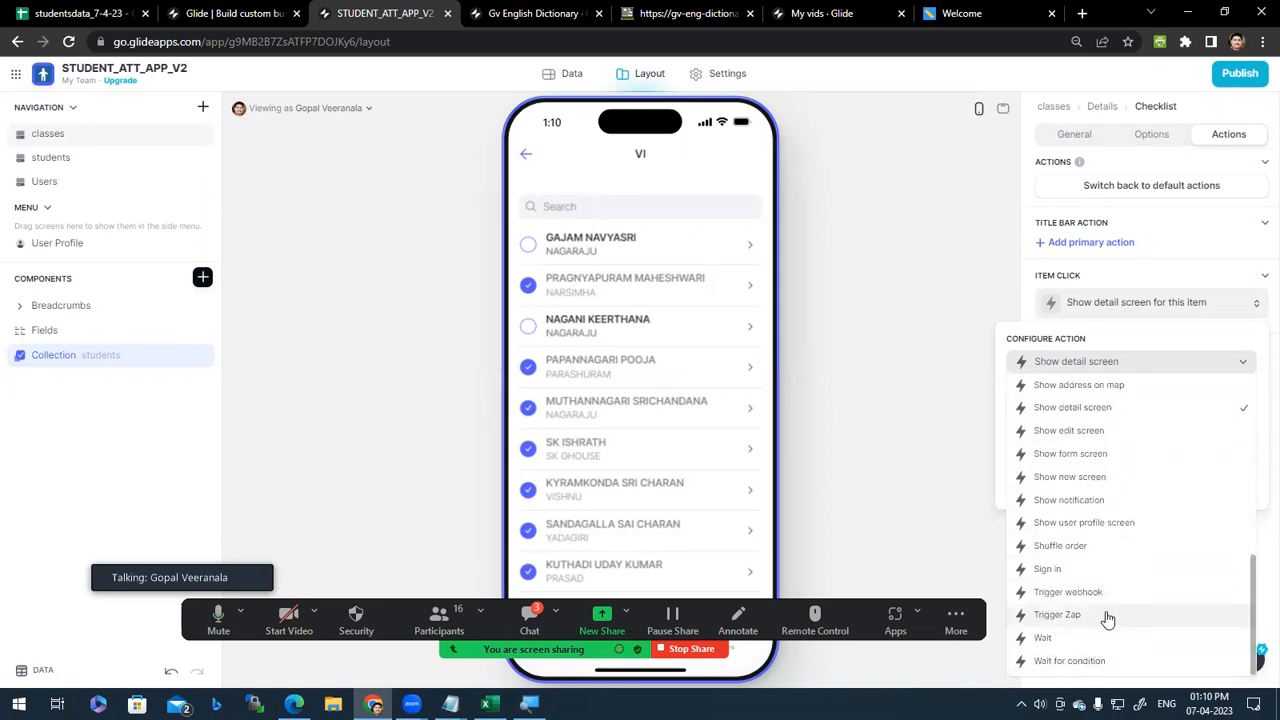
{"action": "scroll", "coordinate": [1108, 620], "scroll_direction": "up", "scroll_amount": 5}
{"action": "scroll", "coordinate": [1108, 620], "scroll_direction": "down", "scroll_amount": 5}
{"action": "scroll", "coordinate": [1118, 622], "scroll_direction": "up", "scroll_amount": 8}
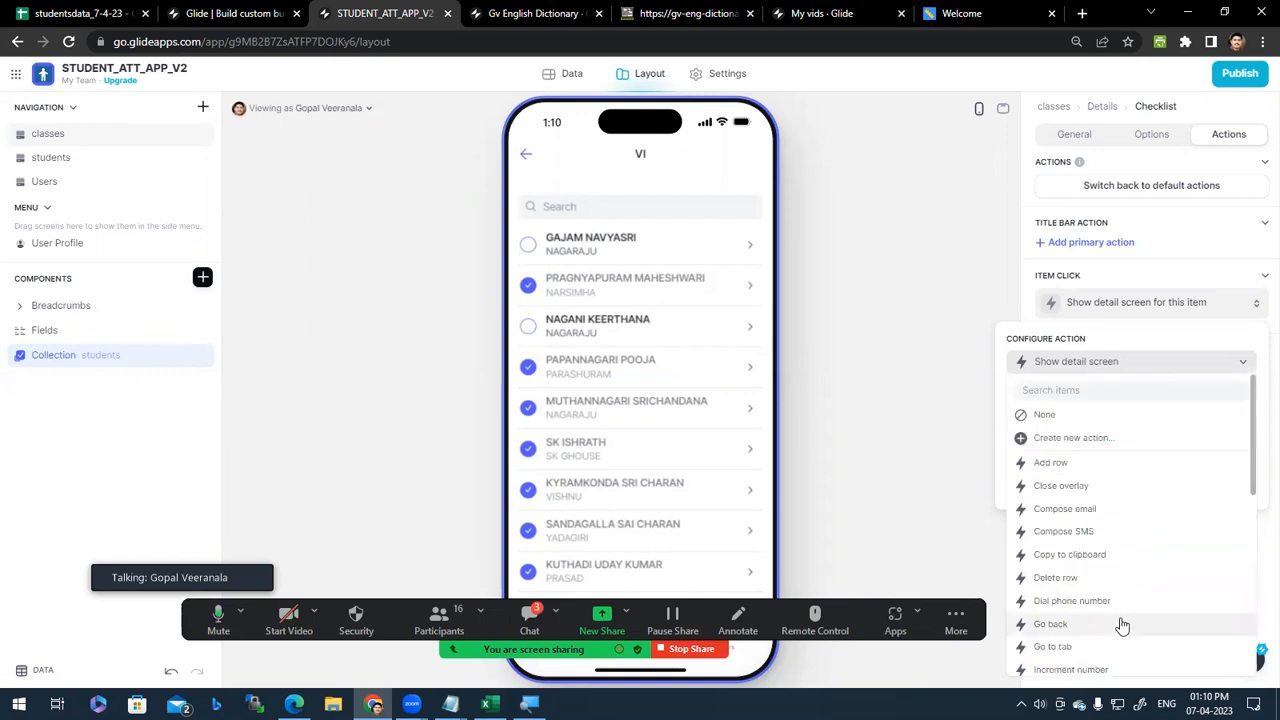
{"action": "scroll", "coordinate": [1118, 604], "scroll_direction": "down", "scroll_amount": 5}
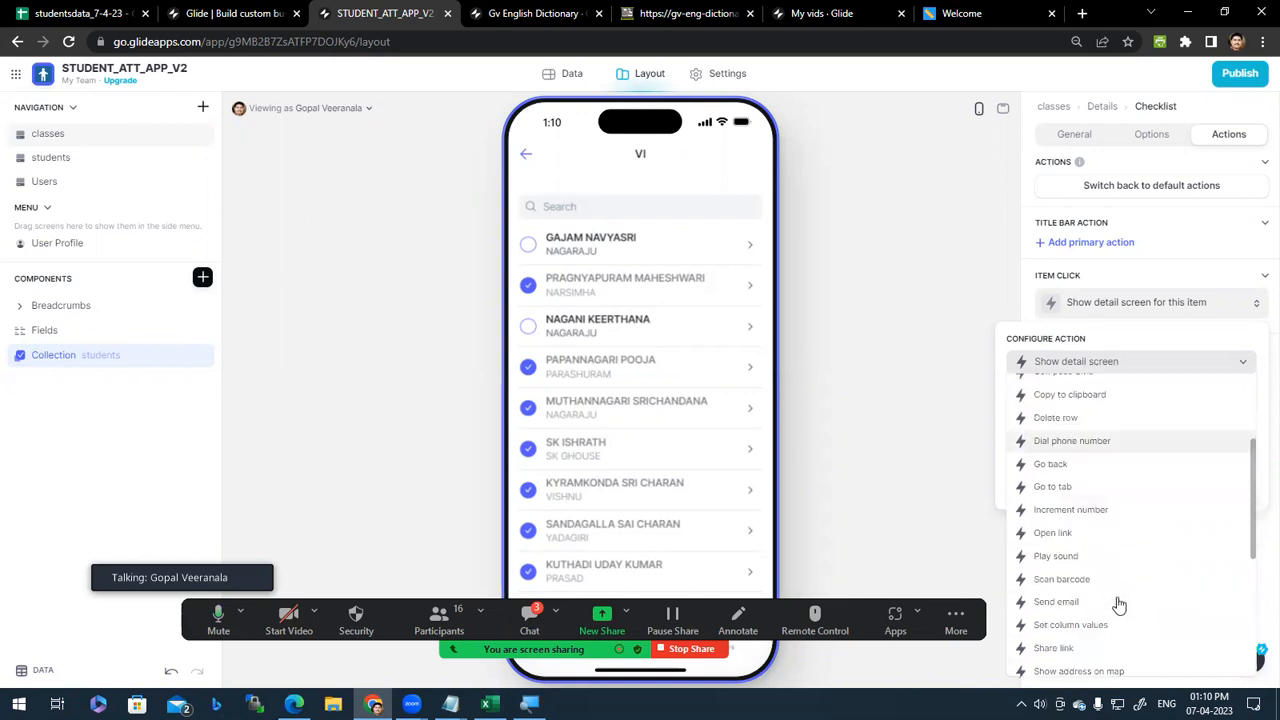
{"action": "scroll", "coordinate": [1110, 607], "scroll_direction": "down", "scroll_amount": 3}
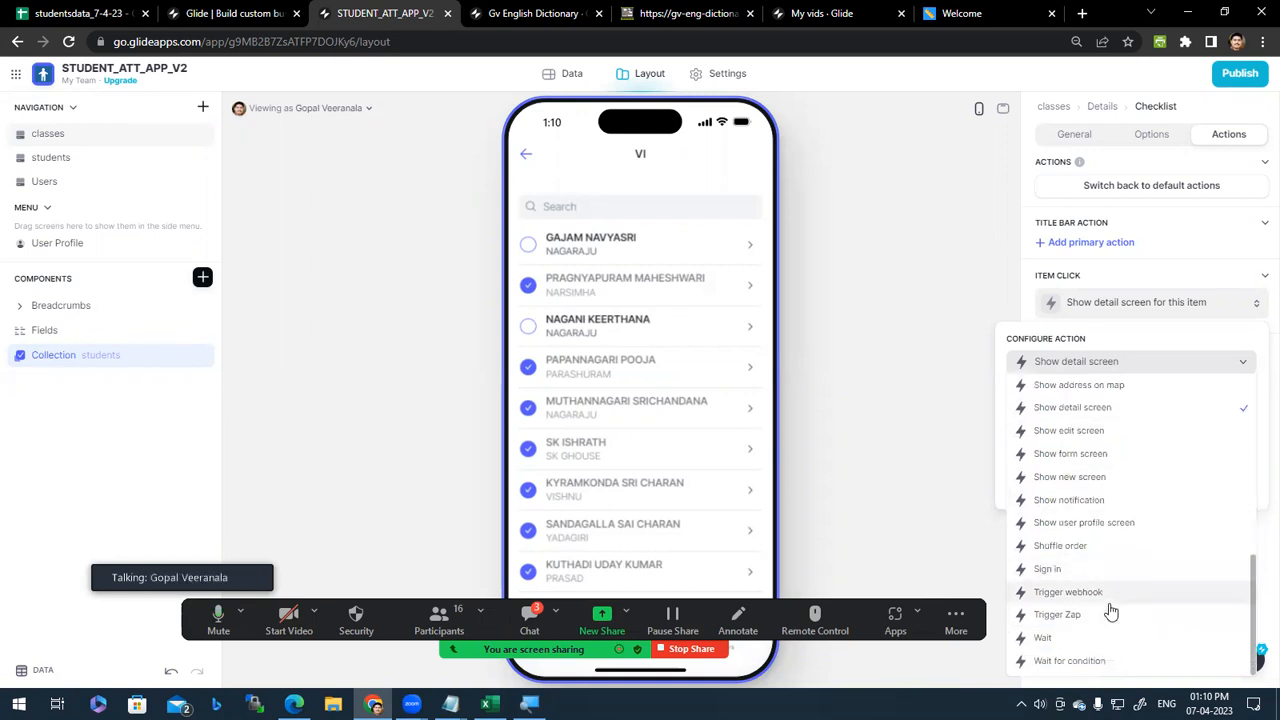
Step: Set the Item Click action to Show notification with the custom message 'You have cliked Student'
{"action": "left_click", "coordinate": [1085, 505]}
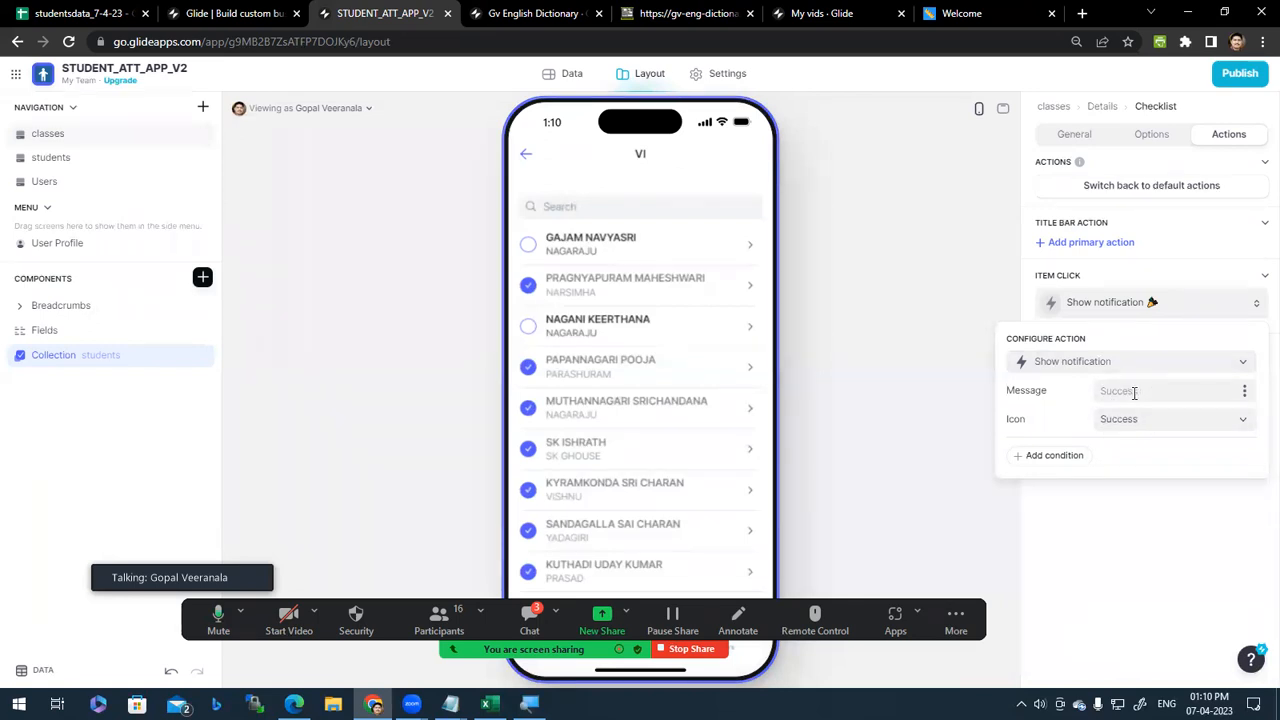
{"action": "type", "text": "ck"}
{"action": "key", "text": "BackSpace"}
{"action": "key", "text": "BackSpace"}
{"action": "type", "text": "y"}
{"action": "key", "text": "BackSpace"}
{"action": "key", "text": "BackSpace"}
{"action": "key", "text": "BackSpace"}
{"action": "left_click", "coordinate": [1244, 392]}
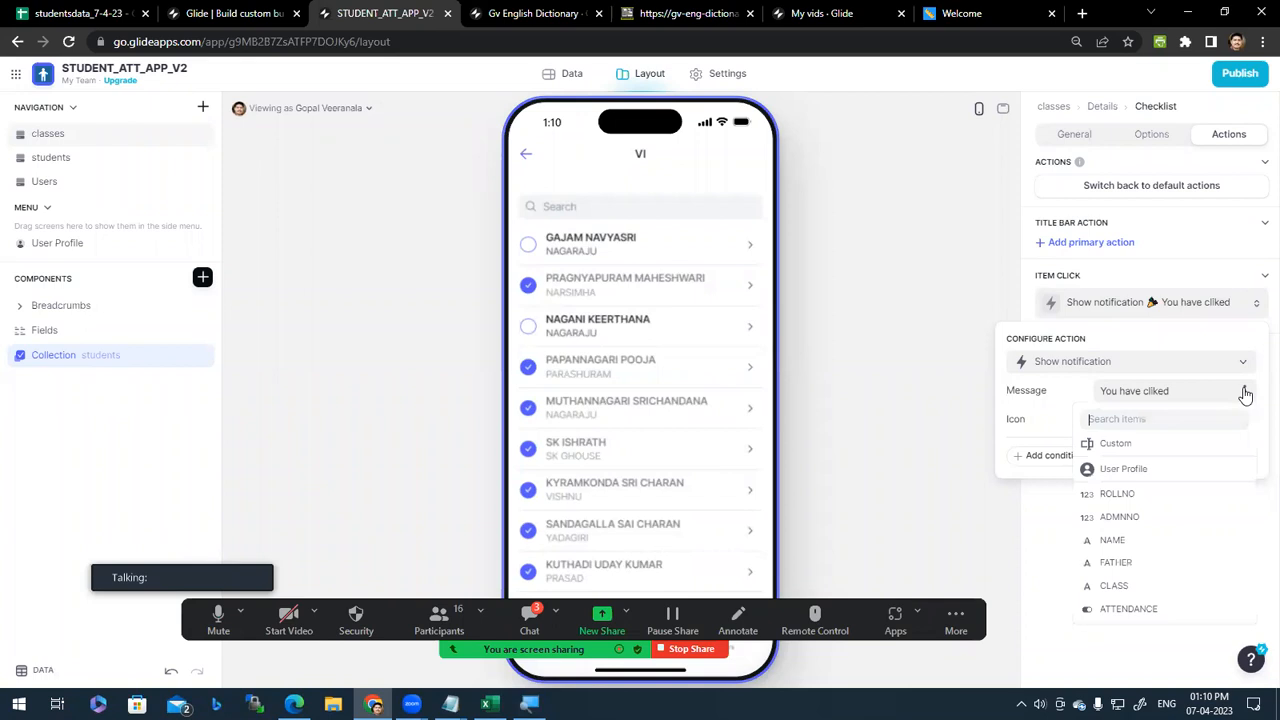
{"action": "triple_click", "coordinate": [1181, 392]}
{"action": "key", "text": "BackSpace"}
{"action": "left_click", "coordinate": [1247, 396]}
{"action": "left_click", "coordinate": [1147, 538]}
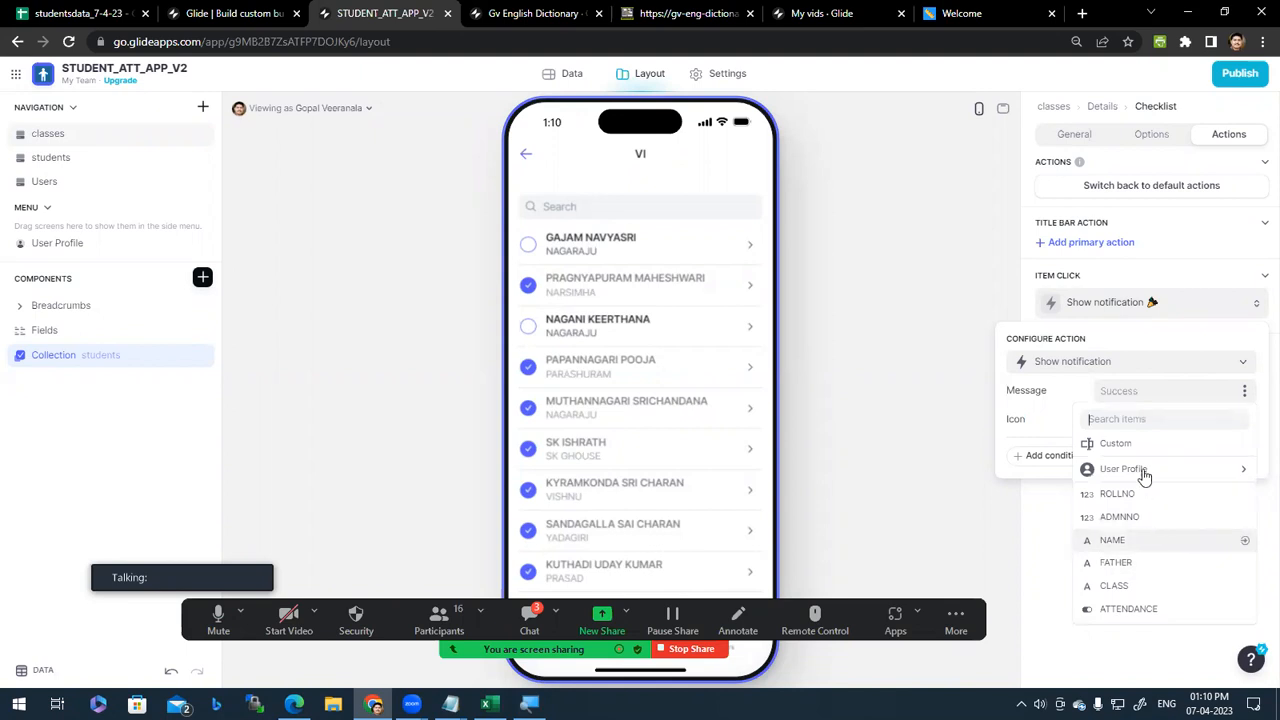
{"action": "left_click", "coordinate": [1256, 399]}
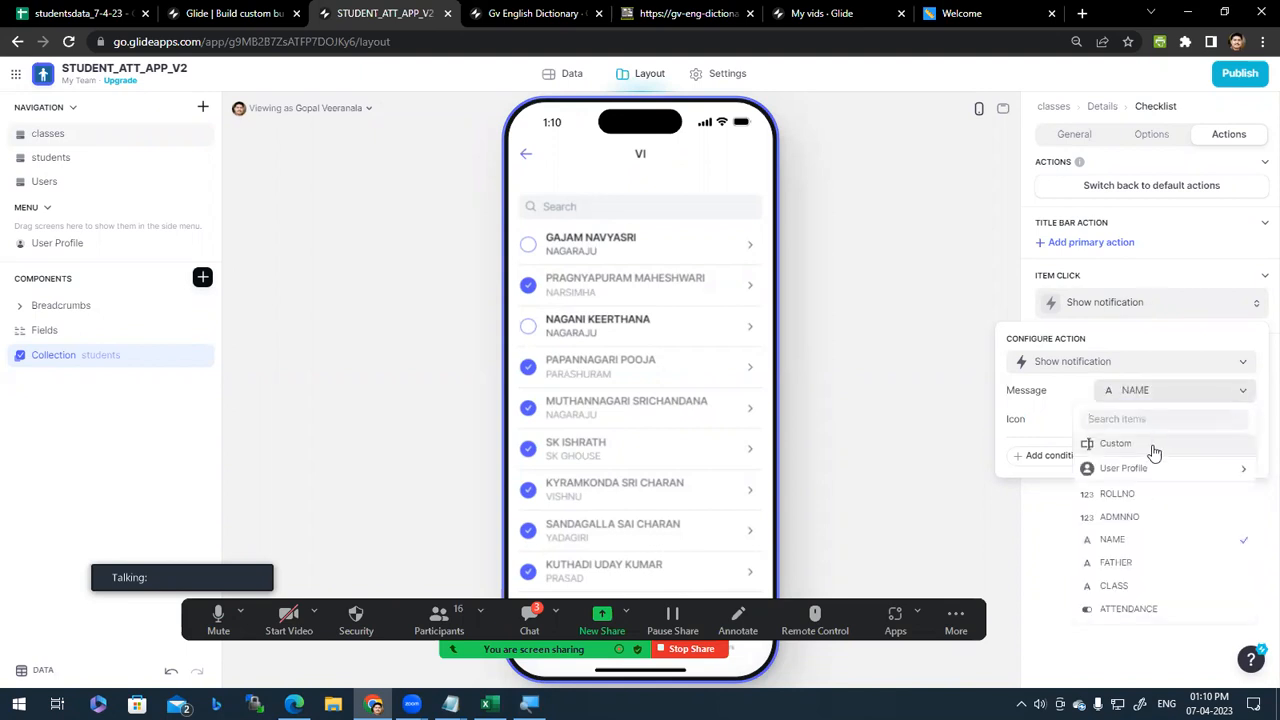
{"action": "left_click", "coordinate": [1151, 446]}
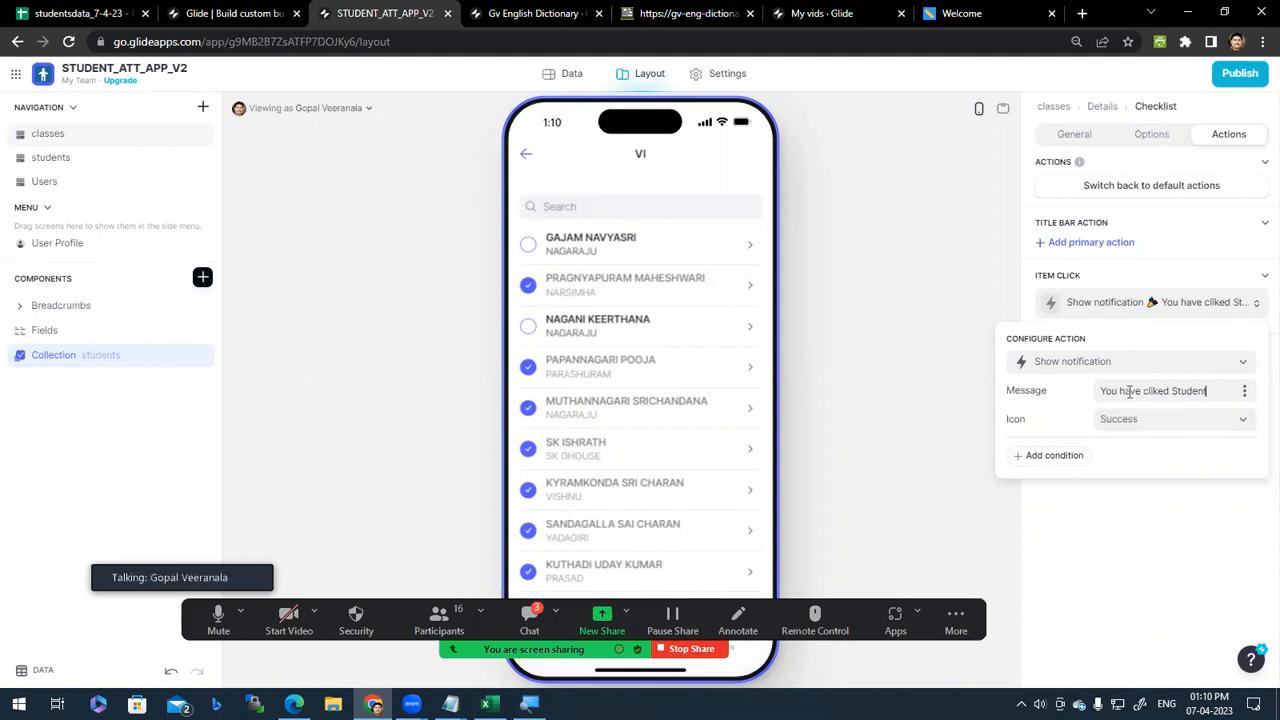
{"action": "triple_click", "coordinate": [1170, 394]}
{"action": "left_click", "coordinate": [584, 252]}
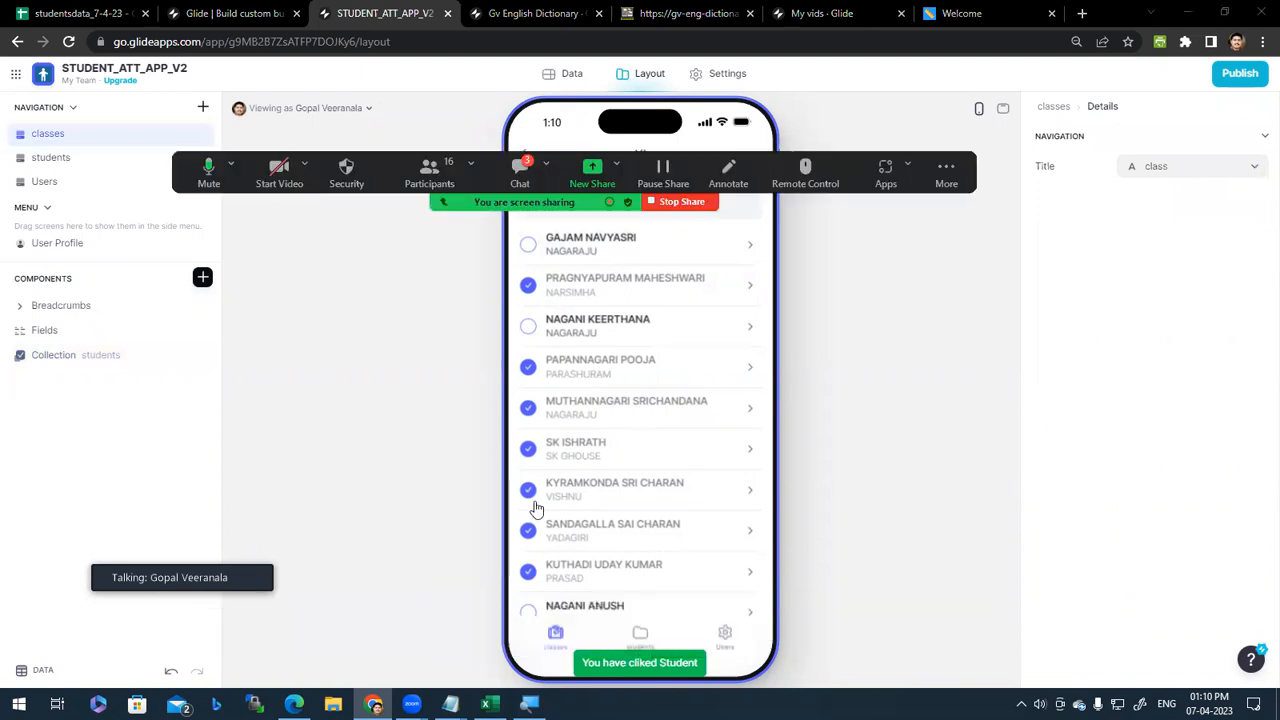
{"action": "left_click", "coordinate": [632, 490]}
{"action": "left_click", "coordinate": [647, 402]}
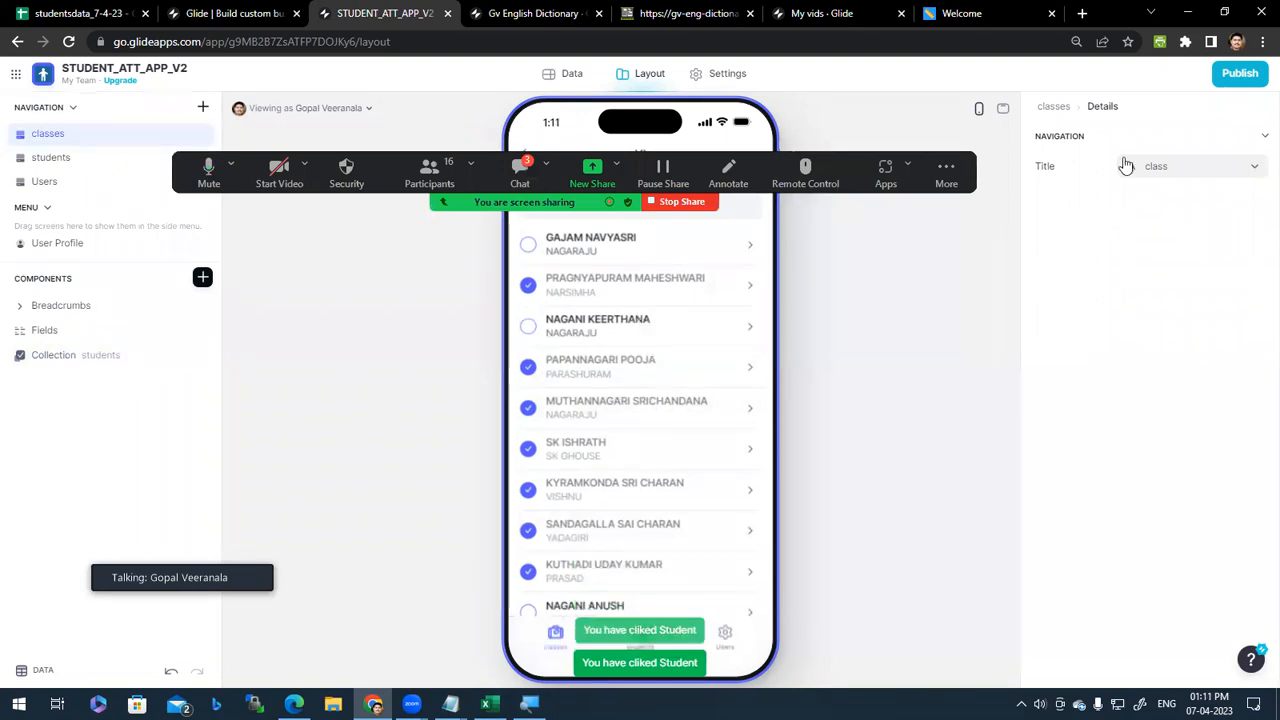
Step: Replace the student checklist's item-click notification message with the ADMNNO column
{"action": "left_click", "coordinate": [74, 362]}
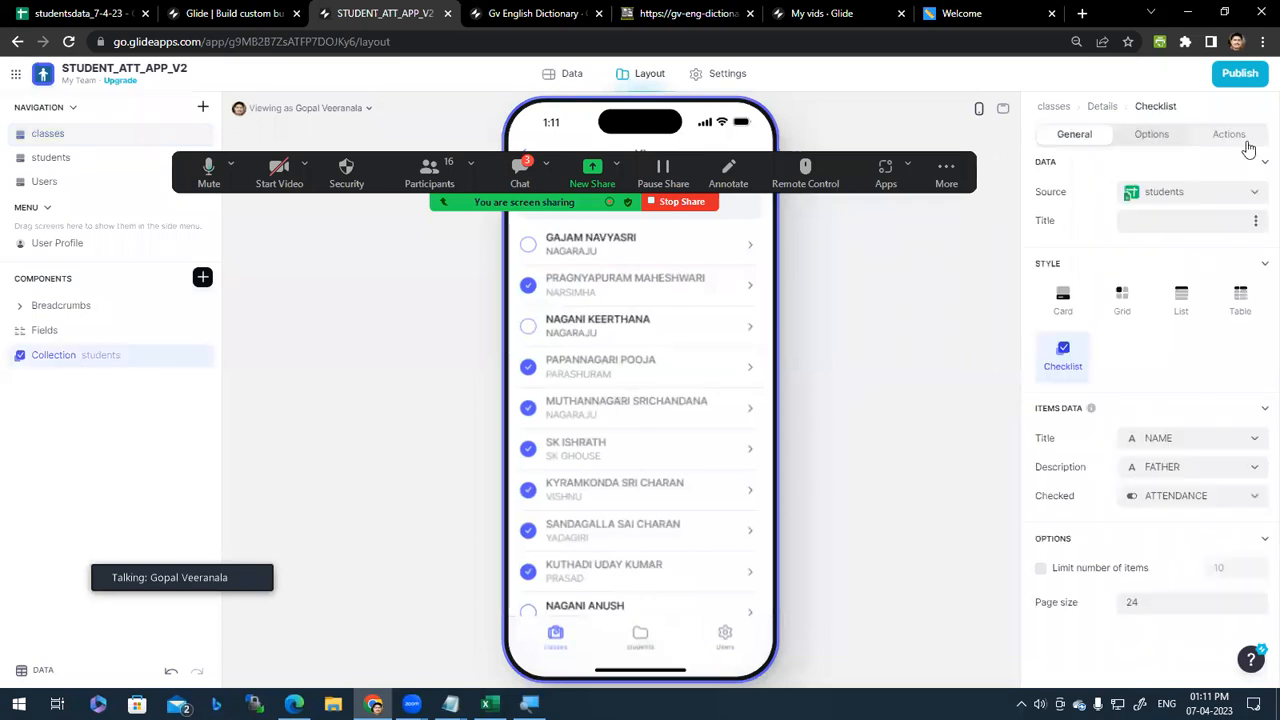
{"action": "left_click", "coordinate": [1250, 137]}
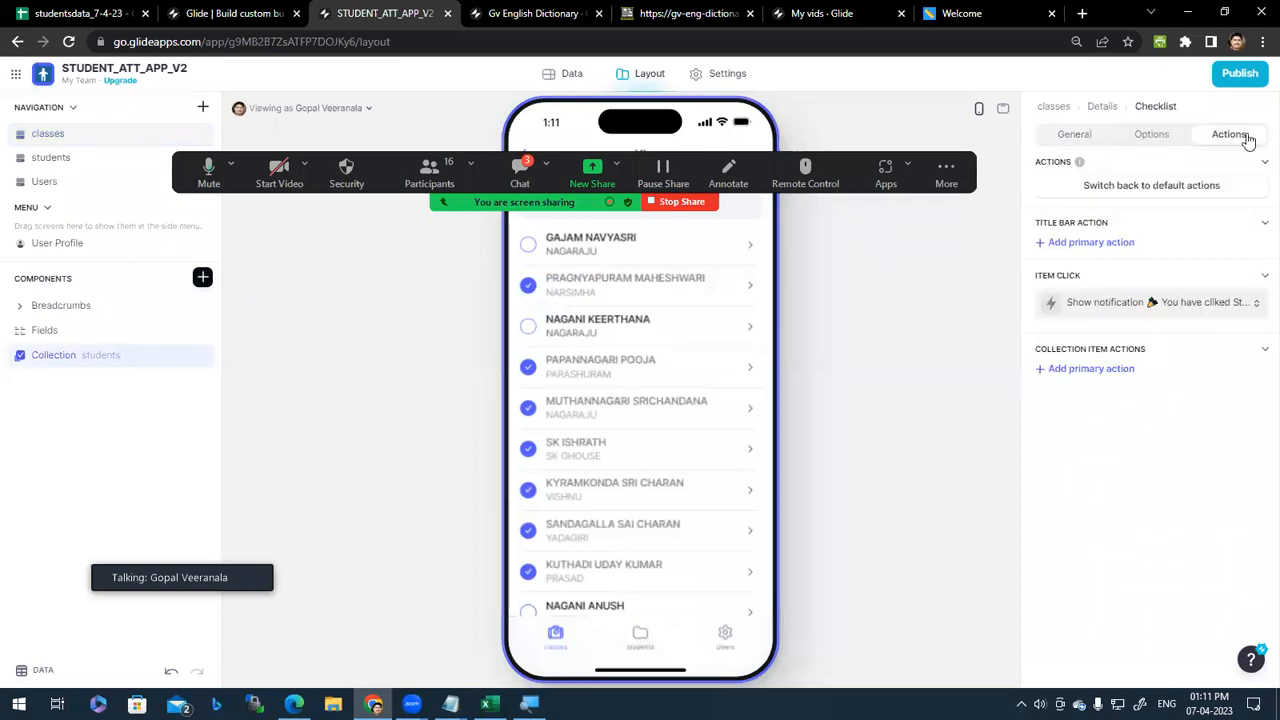
{"action": "left_click", "coordinate": [1250, 304]}
{"action": "left_click", "coordinate": [1243, 362]}
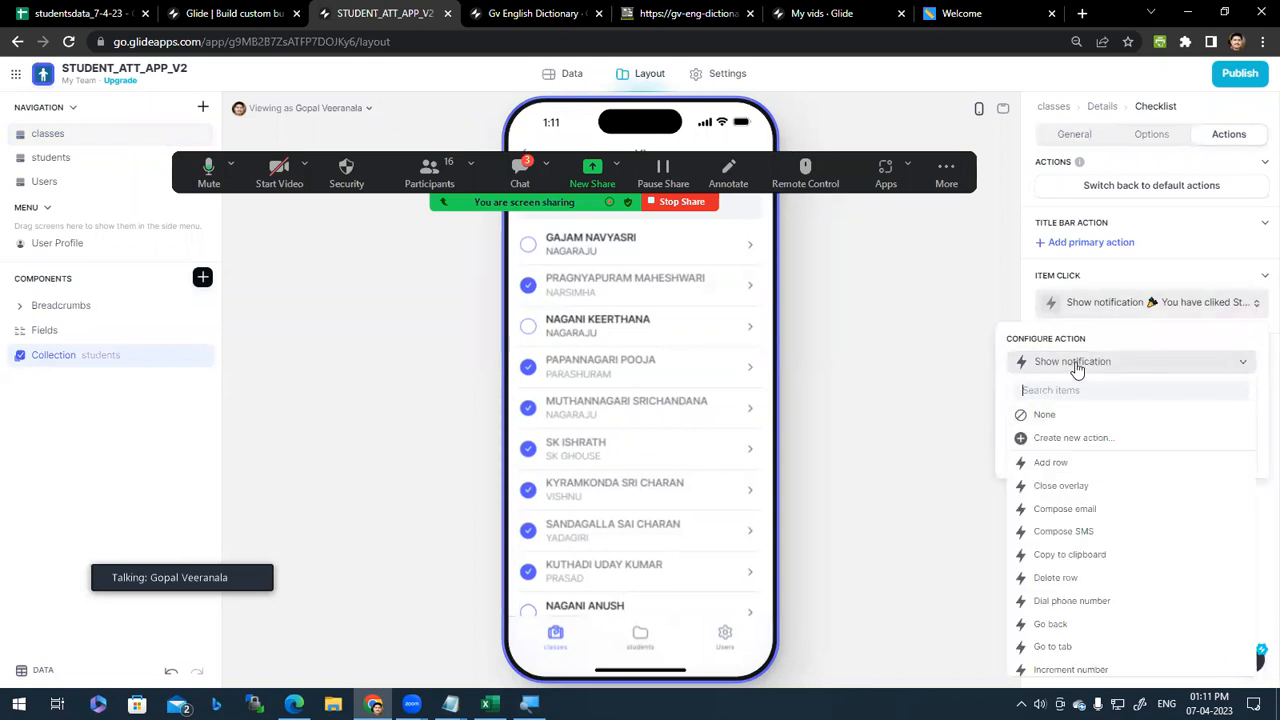
{"action": "left_click", "coordinate": [1104, 364]}
{"action": "double_click", "coordinate": [1155, 392]}
{"action": "left_click", "coordinate": [1222, 396]}
{"action": "double_click", "coordinate": [1220, 396]}
{"action": "left_click", "coordinate": [1246, 394]}
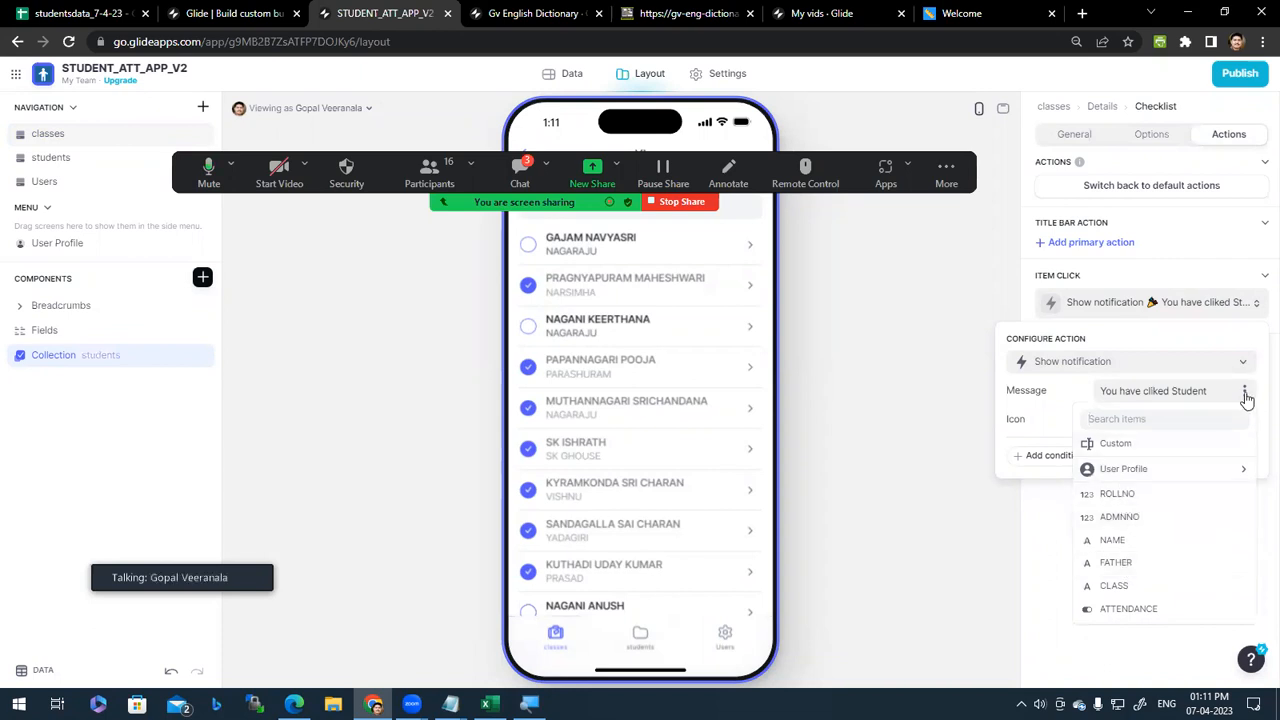
{"action": "left_click", "coordinate": [1135, 518]}
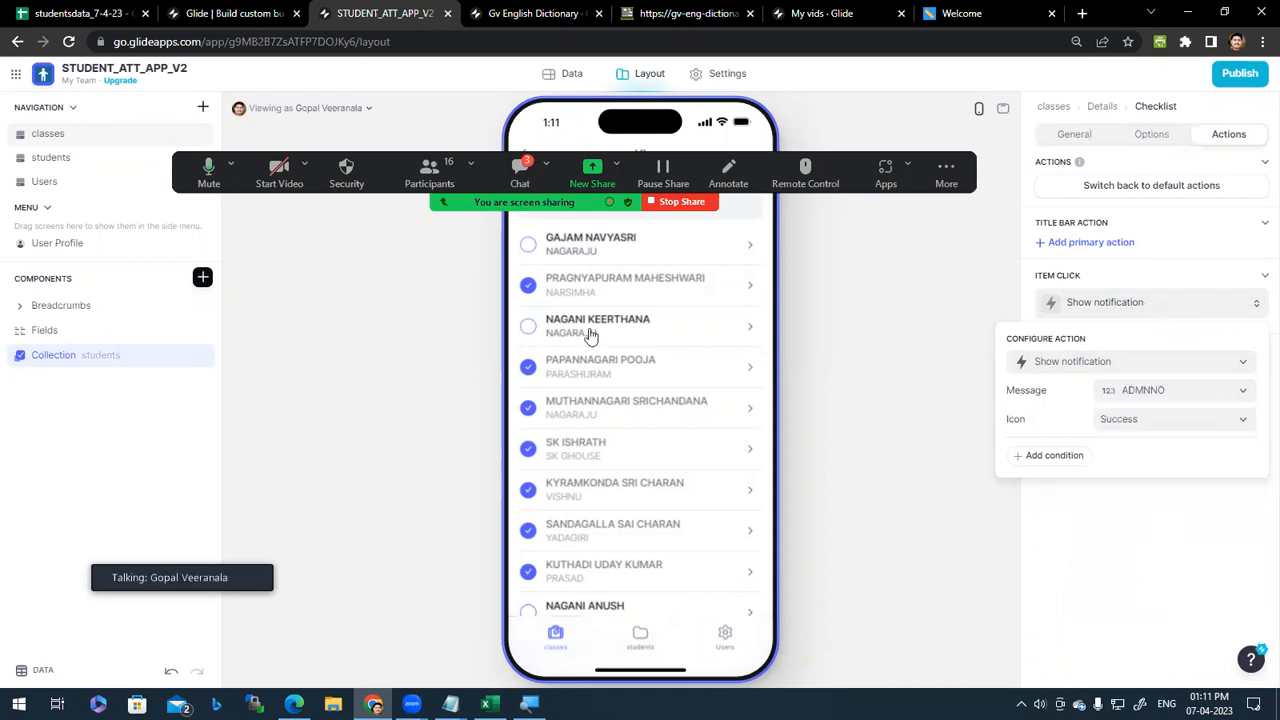
Step: Tap student rows in the preview to confirm admission numbers 2083, 2080 and 2081 appear
{"action": "left_click", "coordinate": [610, 372]}
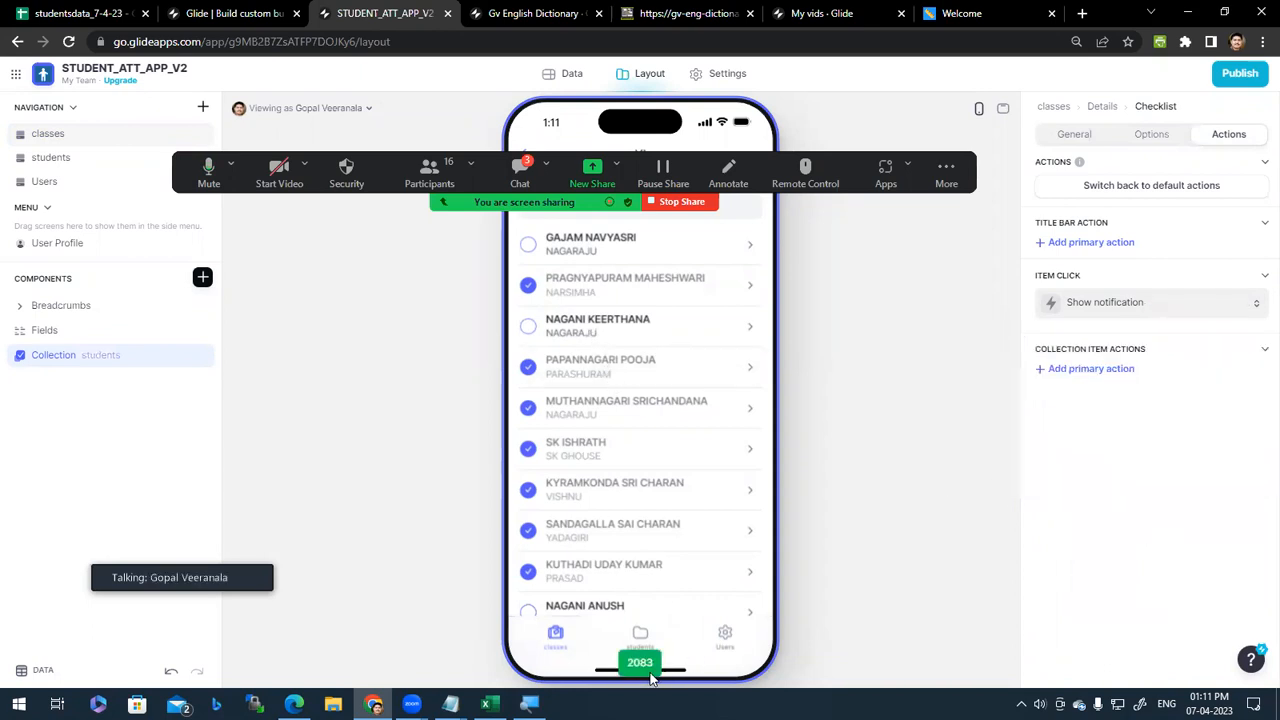
{"action": "left_click", "coordinate": [644, 397]}
{"action": "left_click", "coordinate": [651, 366]}
{"action": "left_click", "coordinate": [646, 301]}
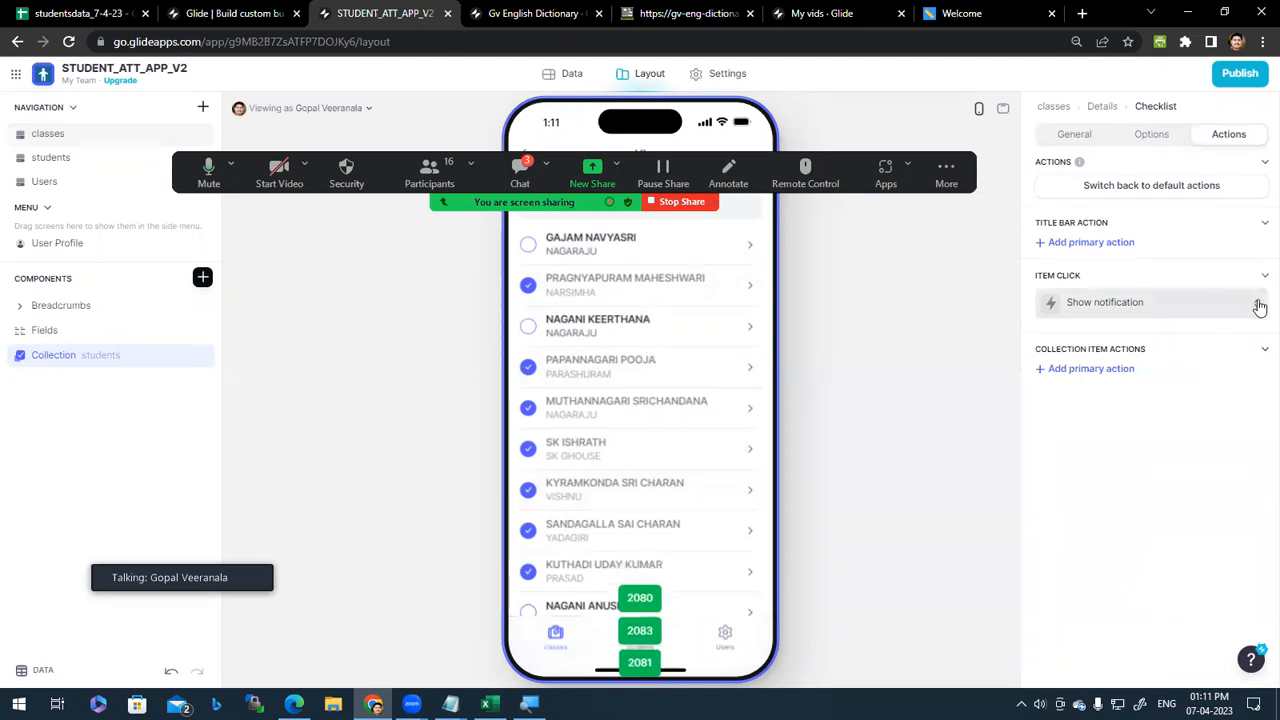
{"action": "left_click", "coordinate": [1220, 312]}
Step: Turn the ADMNNO Show notification item-click action into a new custom action with 'Create new action...'
{"action": "left_click", "coordinate": [1243, 363]}
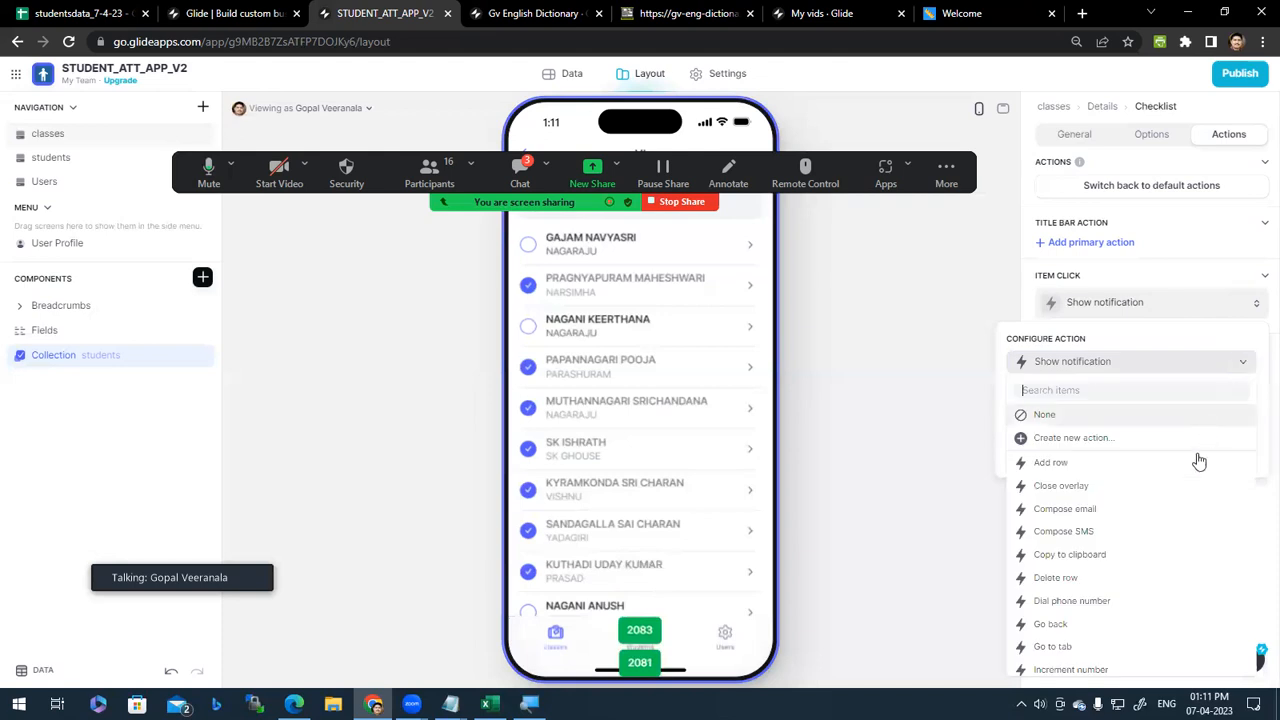
{"action": "scroll", "coordinate": [1166, 651], "scroll_direction": "down", "scroll_amount": 5}
{"action": "scroll", "coordinate": [1160, 660], "scroll_direction": "down", "scroll_amount": 1}
{"action": "scroll", "coordinate": [1158, 662], "scroll_direction": "up", "scroll_amount": 10}
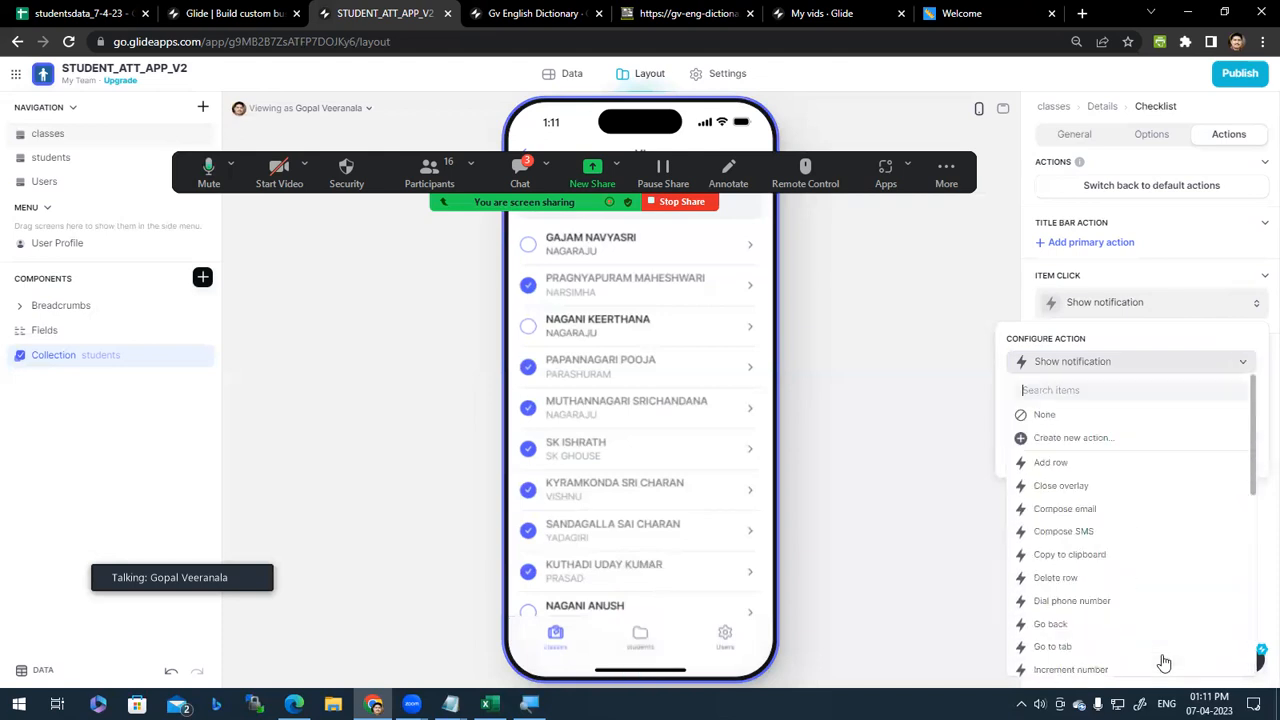
{"action": "scroll", "coordinate": [1133, 480], "scroll_direction": "down", "scroll_amount": 10}
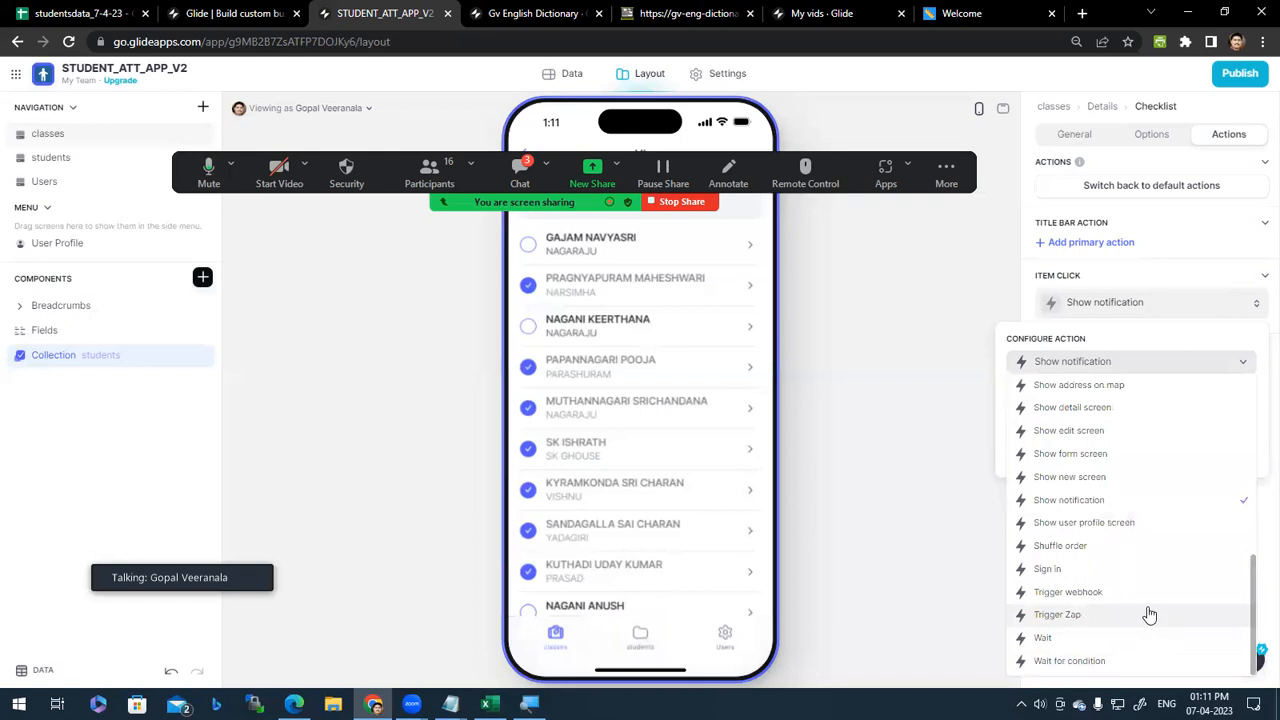
{"action": "scroll", "coordinate": [1148, 614], "scroll_direction": "up", "scroll_amount": 10}
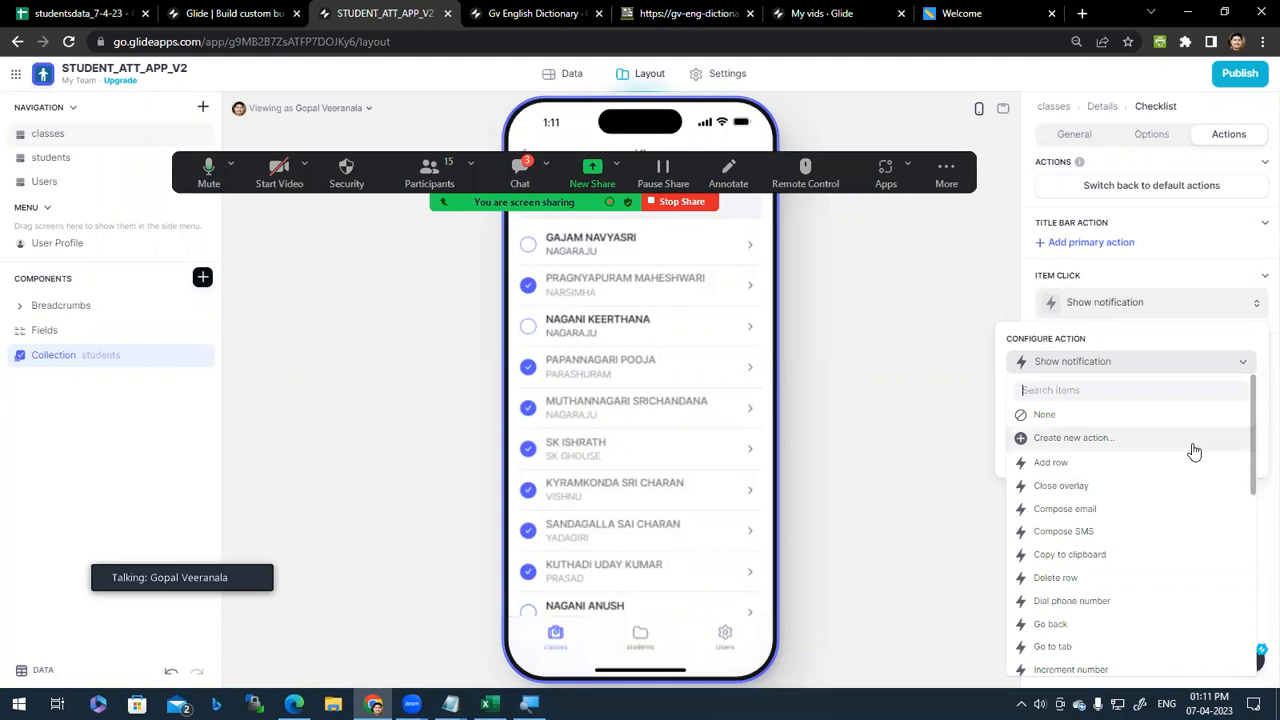
{"action": "left_click", "coordinate": [1196, 364]}
{"action": "left_click", "coordinate": [1244, 366]}
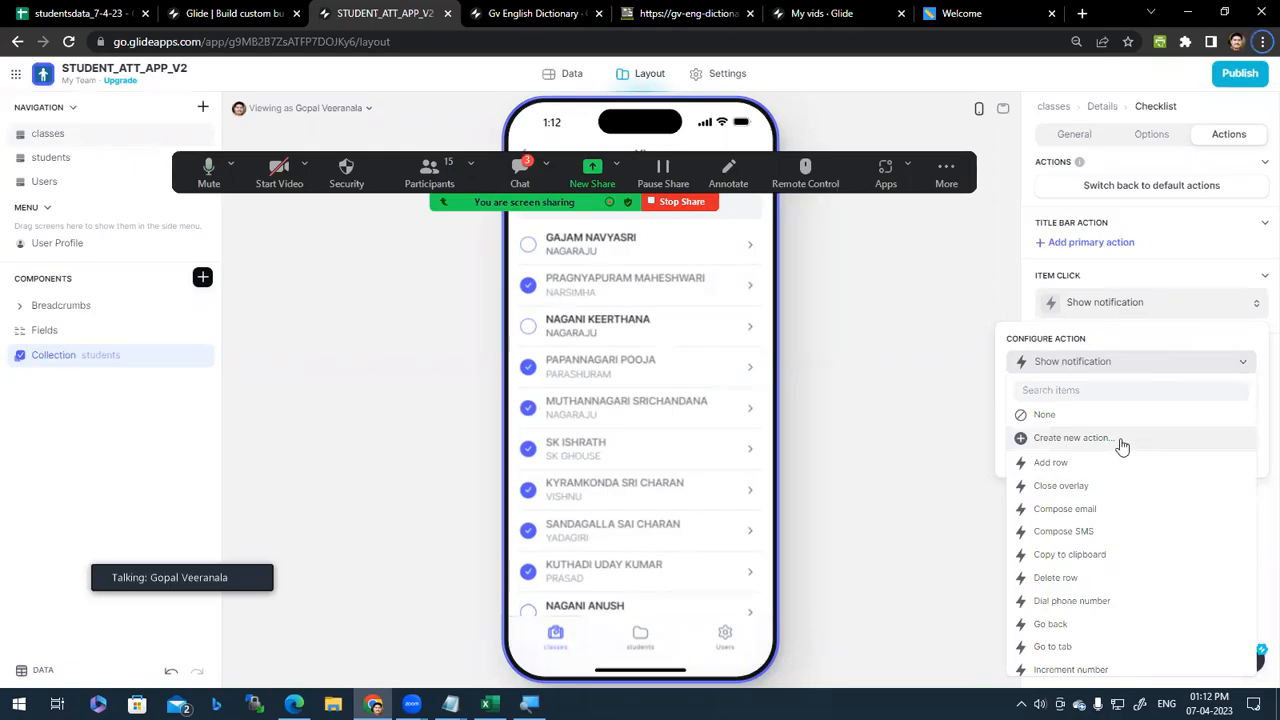
{"action": "left_click", "coordinate": [1118, 441]}
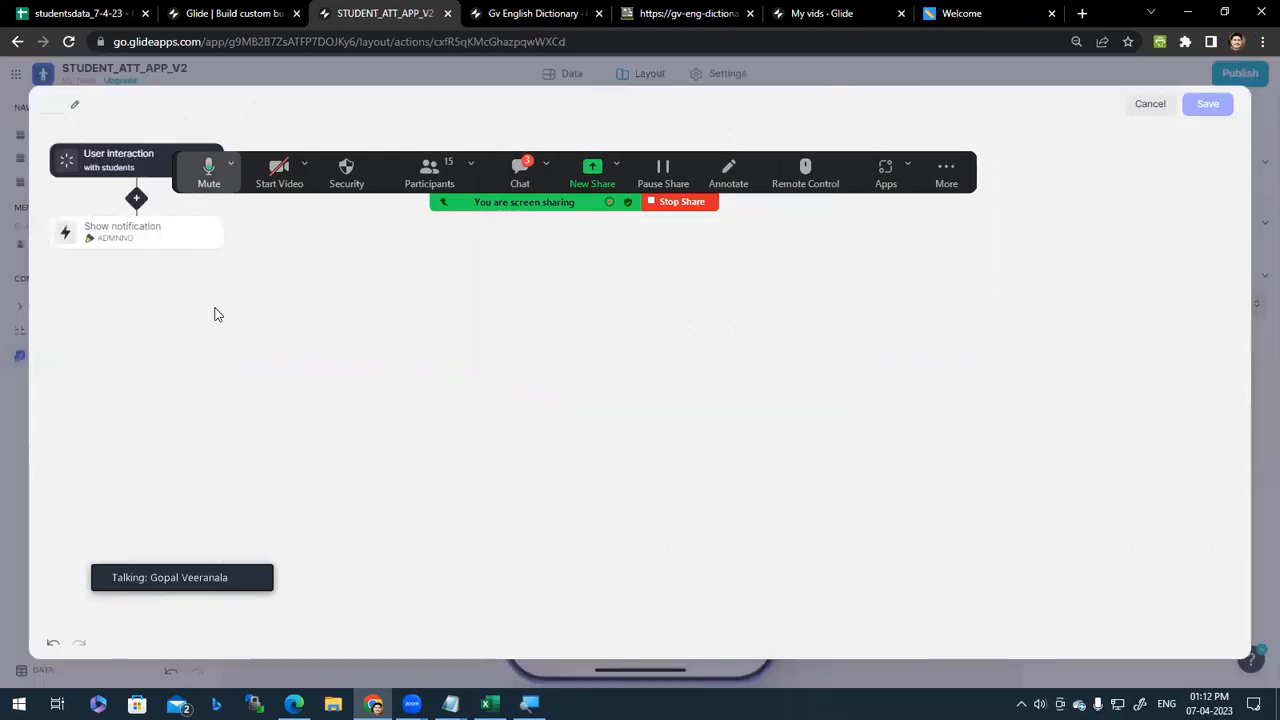
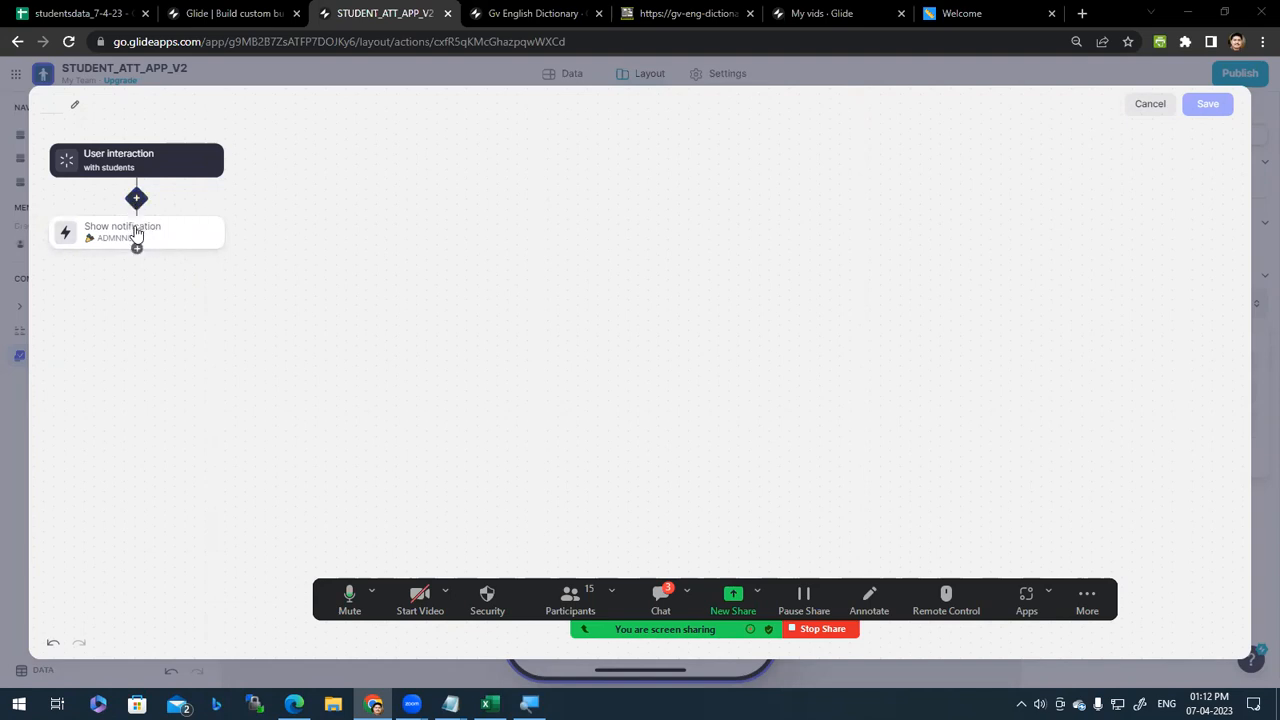
Step: Discard the notification action edits and return to the class VI checklist layout
{"action": "left_click", "coordinate": [1151, 107]}
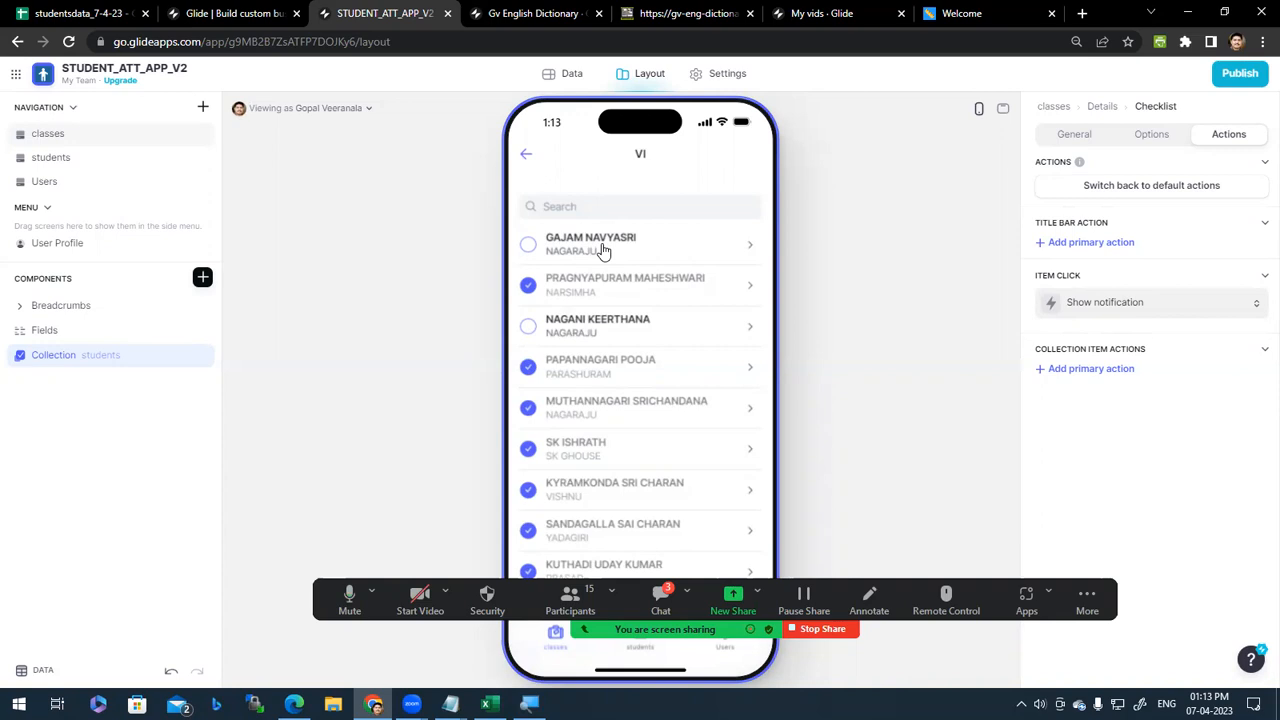
Step: Toggle the first and second students' attendance checkboxes in the preview and back again
{"action": "left_click", "coordinate": [527, 247]}
{"action": "left_click", "coordinate": [526, 248]}
{"action": "left_click", "coordinate": [528, 288]}
{"action": "left_click", "coordinate": [528, 288]}
Step: Start a new custom action for the checklist's item click with 'Create new action'
{"action": "left_click", "coordinate": [1252, 304]}
{"action": "left_click", "coordinate": [1180, 363]}
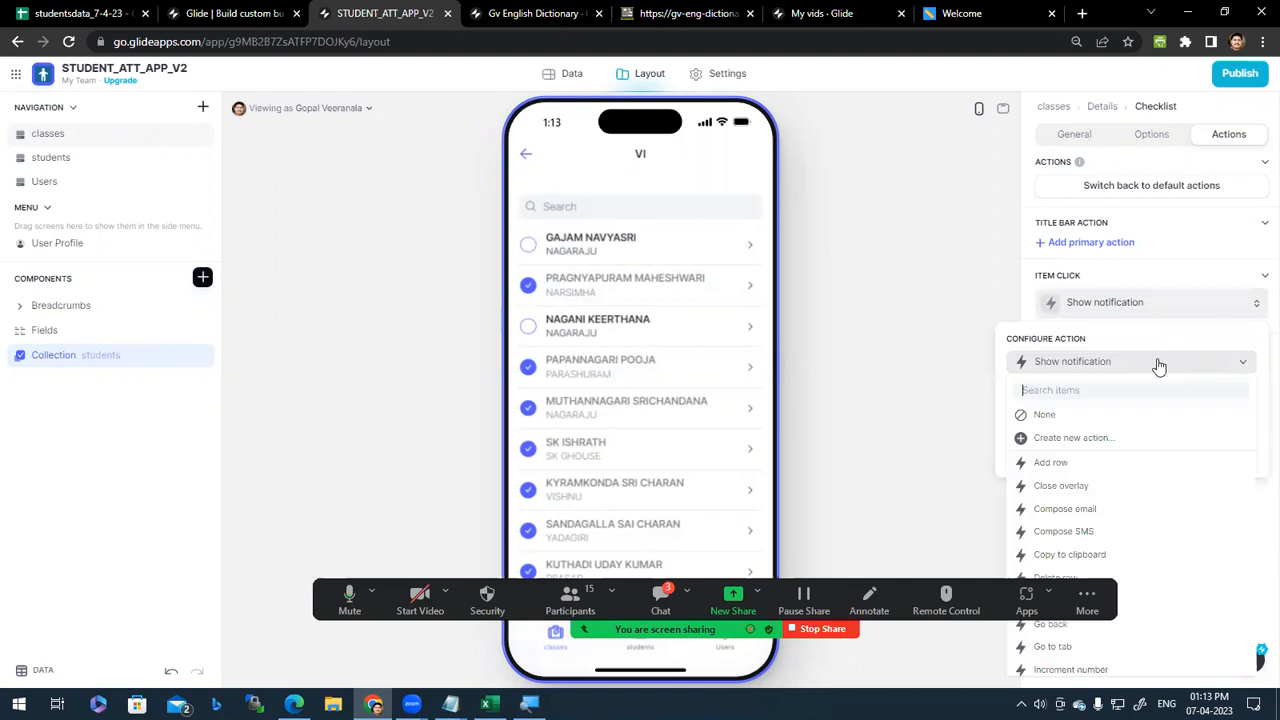
{"action": "left_click", "coordinate": [1100, 440]}
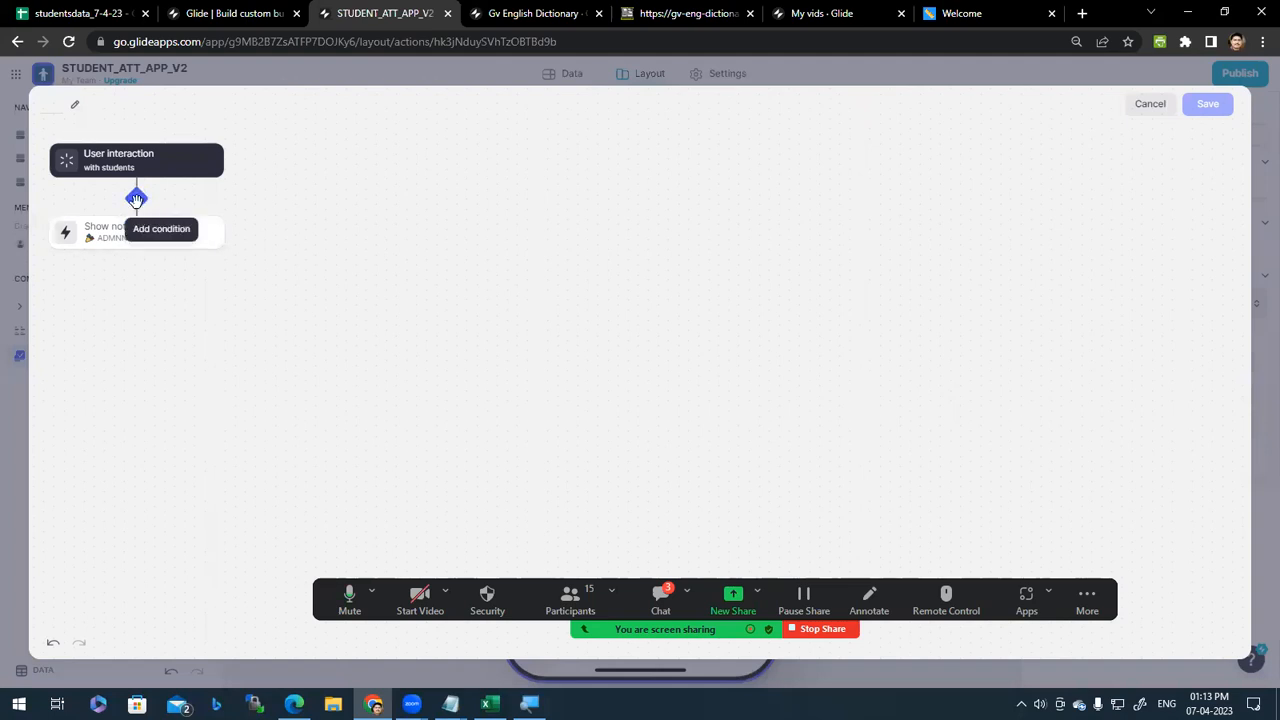
Step: Add a condition requiring ATTENDANCE to be checked before the notification step
{"action": "left_click", "coordinate": [137, 199]}
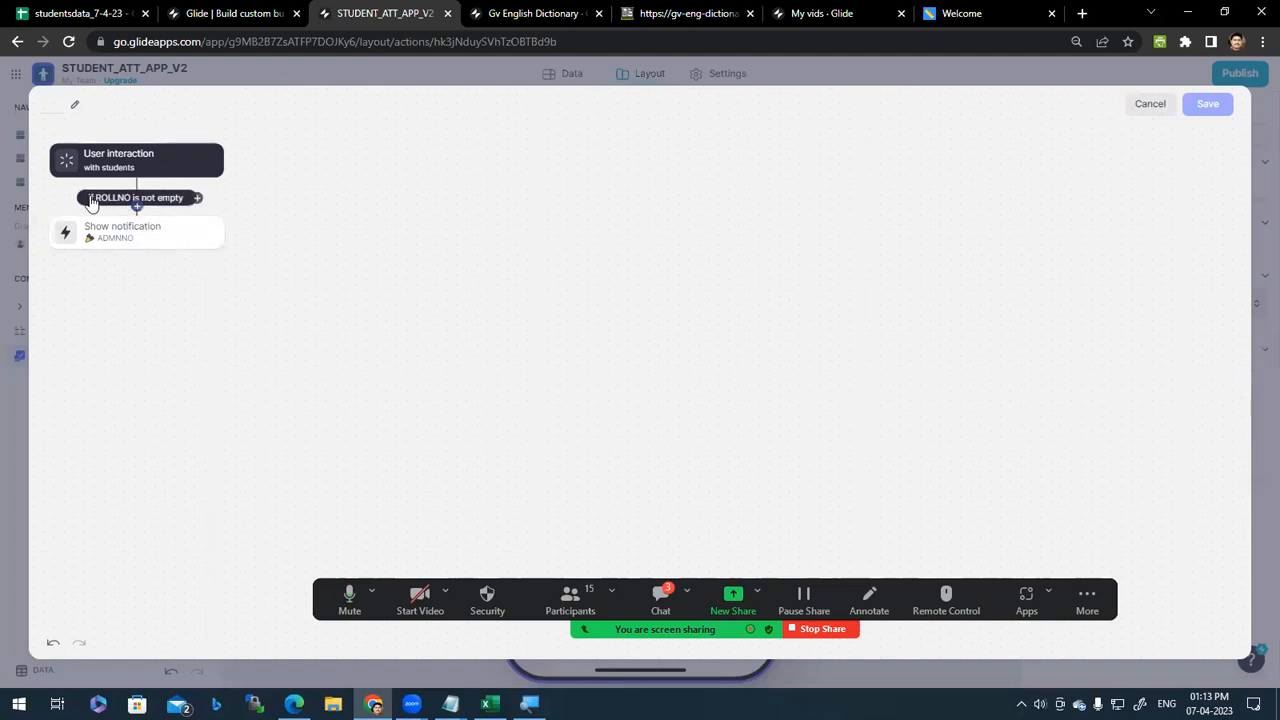
{"action": "left_click", "coordinate": [117, 200]}
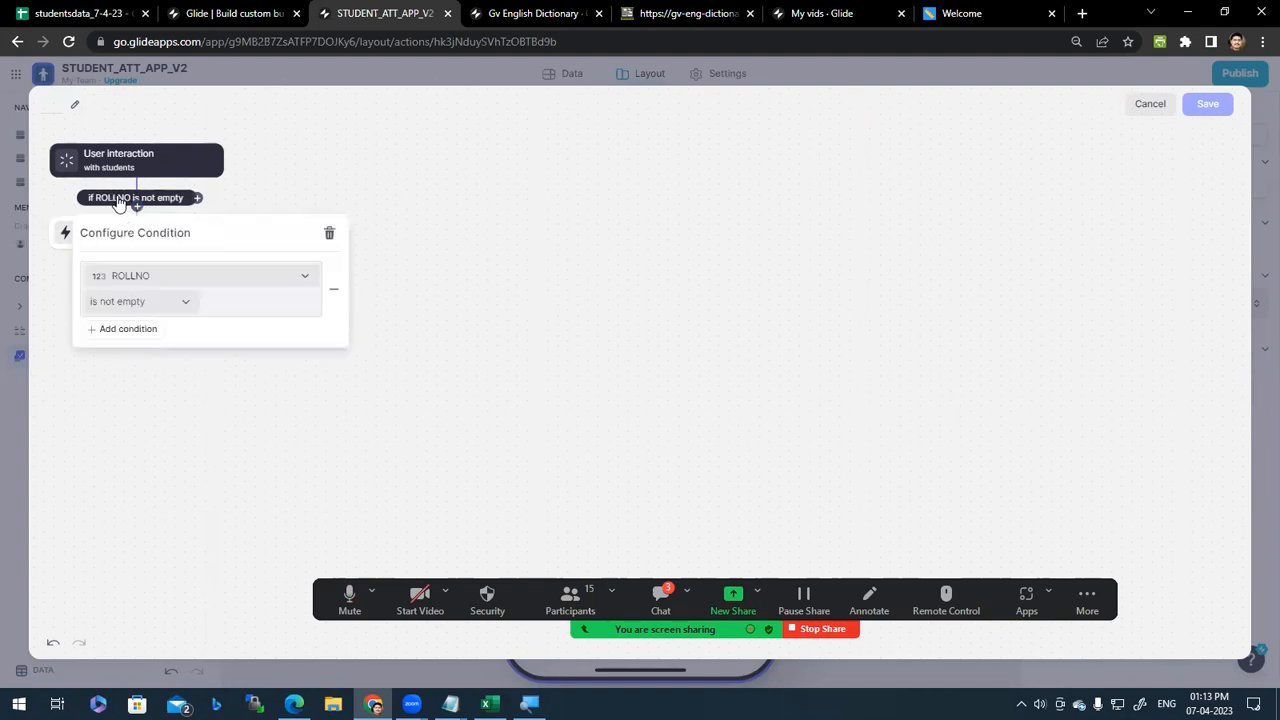
{"action": "left_click", "coordinate": [206, 282]}
{"action": "left_click", "coordinate": [180, 472]}
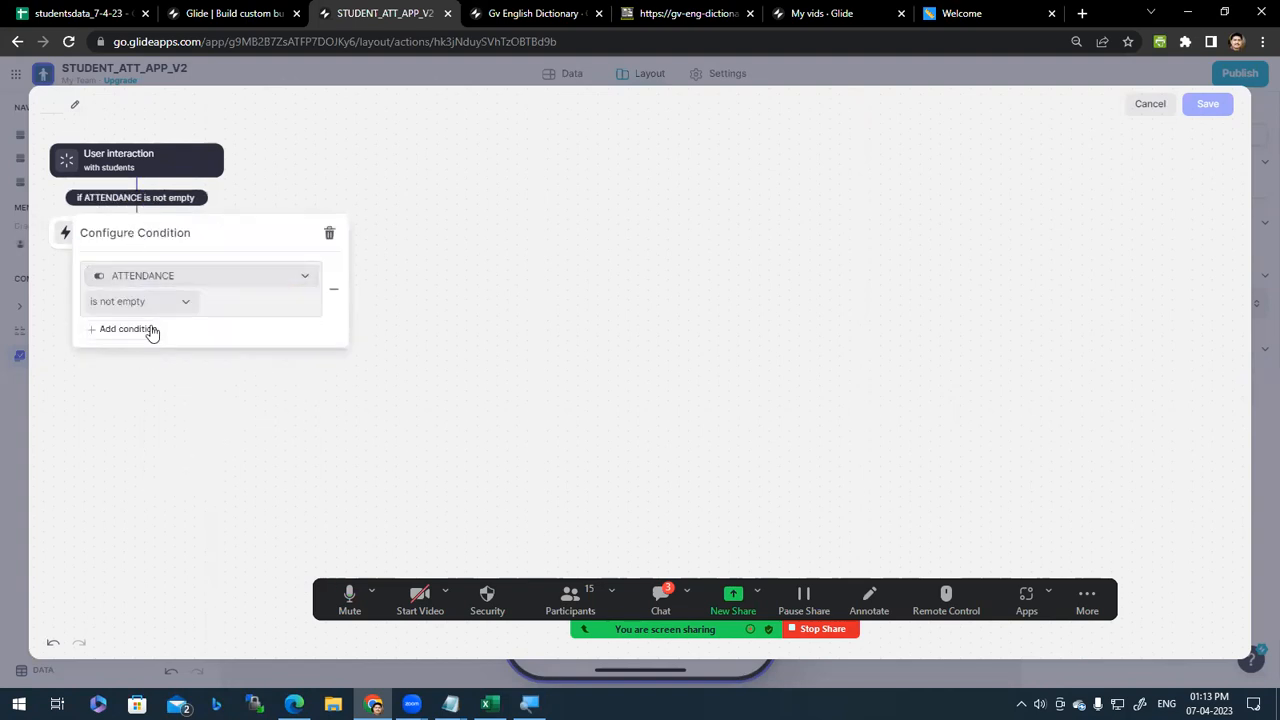
{"action": "left_click", "coordinate": [175, 301]}
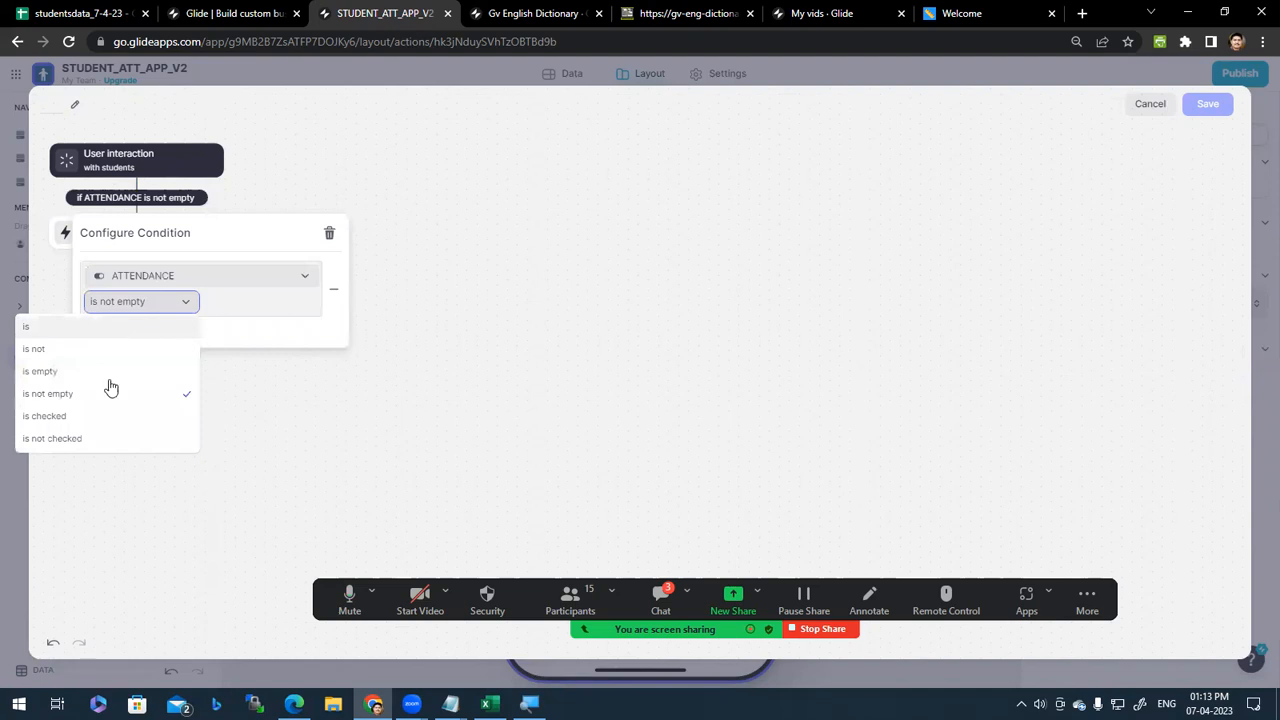
{"action": "left_click", "coordinate": [100, 416]}
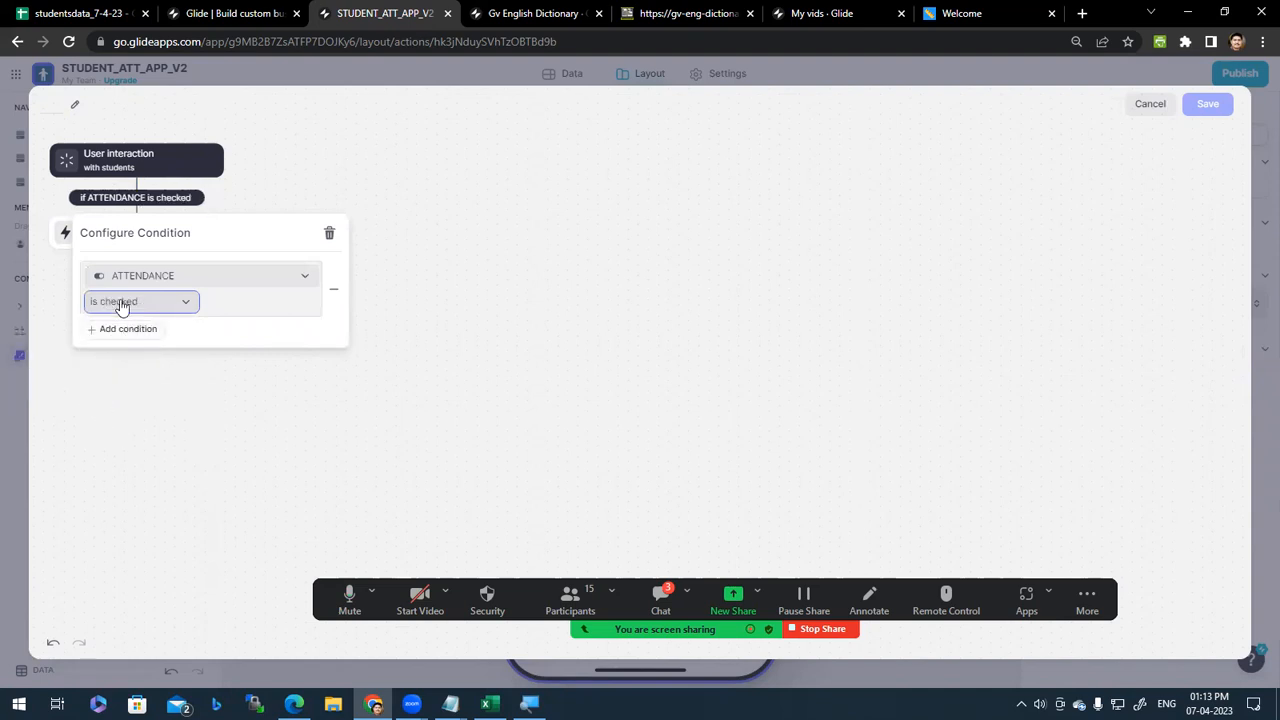
Step: Add a second ATTENDANCE condition, then remove it so only one condition remains
{"action": "left_click", "coordinate": [130, 332]}
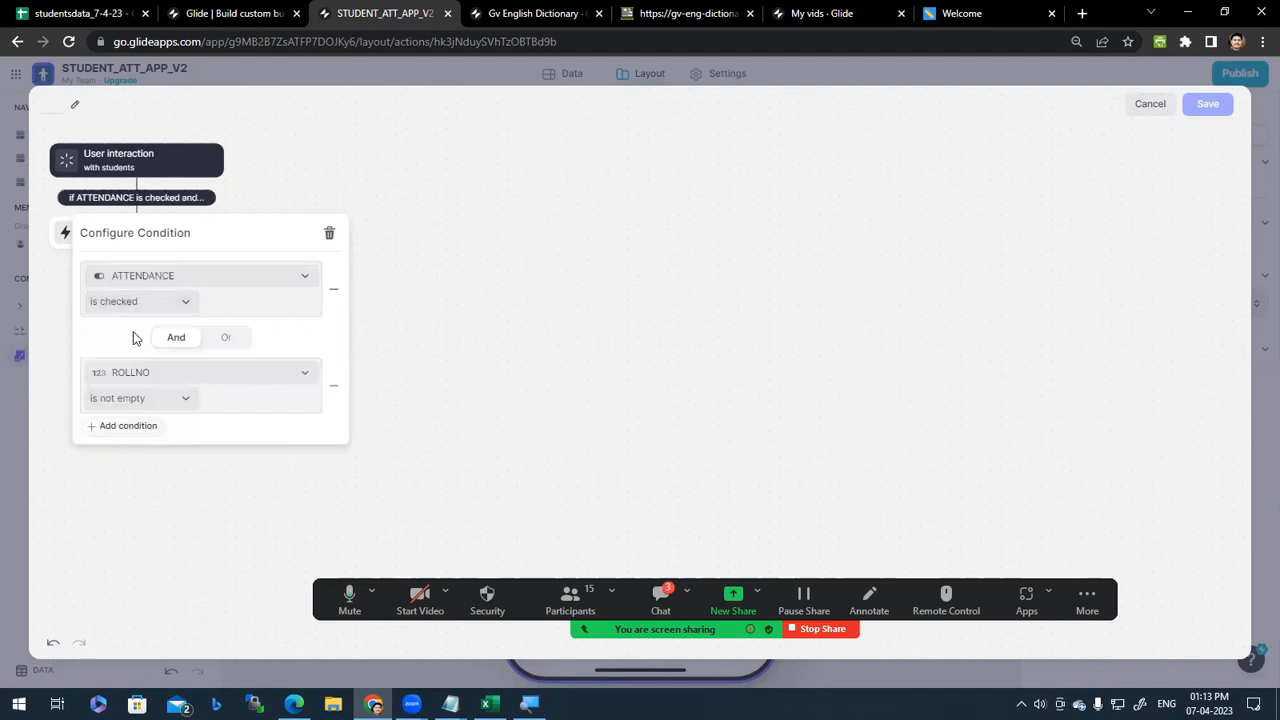
{"action": "left_click", "coordinate": [285, 376]}
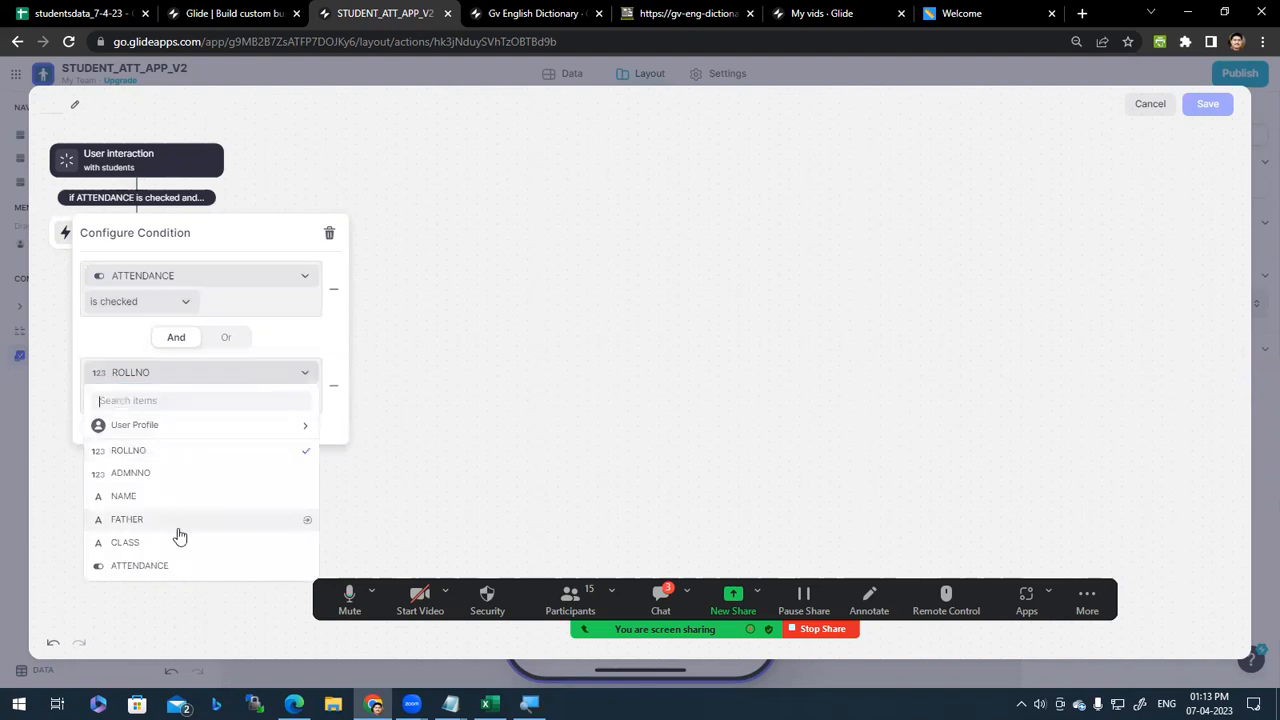
{"action": "left_click", "coordinate": [187, 566]}
{"action": "left_click", "coordinate": [184, 401]}
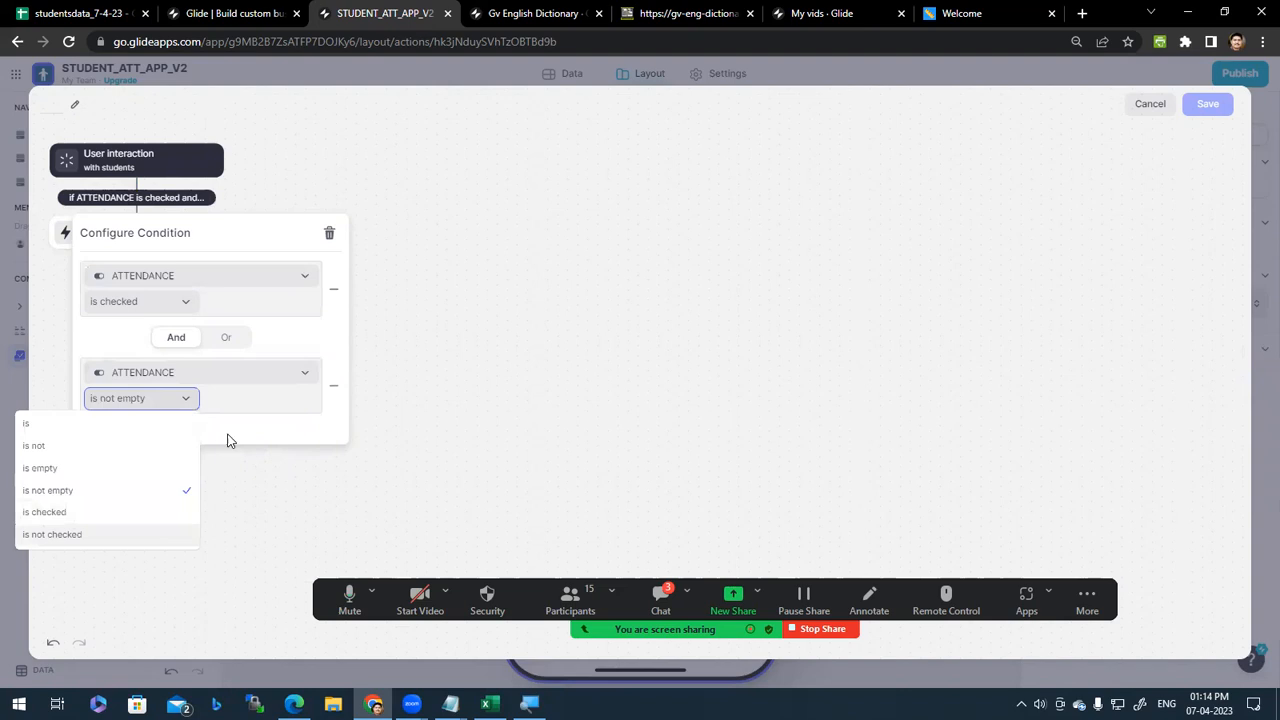
{"action": "left_click", "coordinate": [260, 343]}
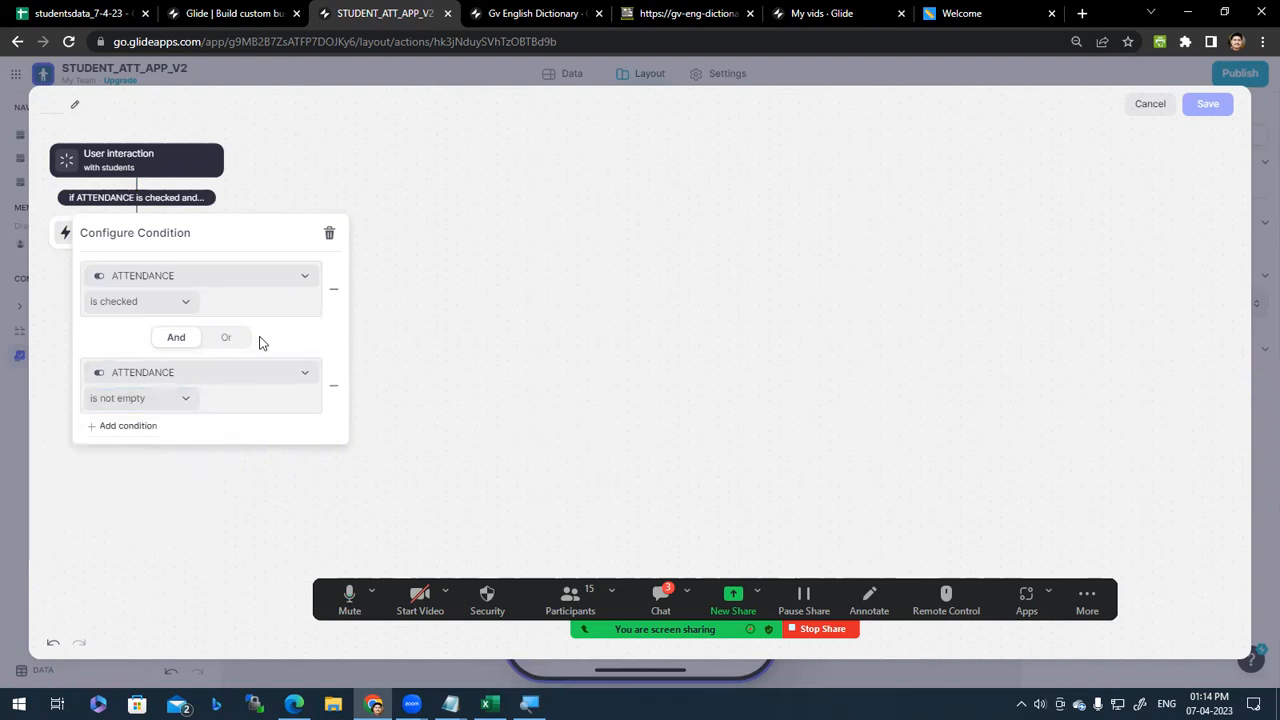
{"action": "left_click", "coordinate": [334, 386]}
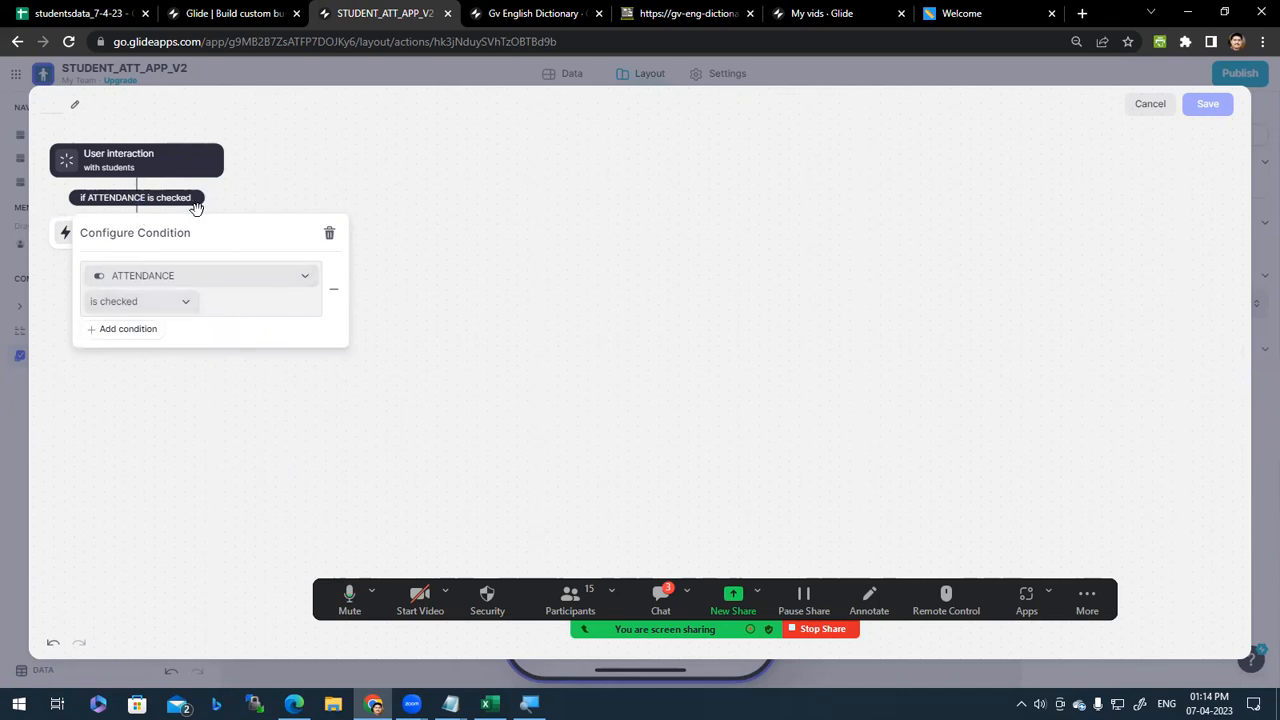
{"action": "left_click", "coordinate": [277, 195]}
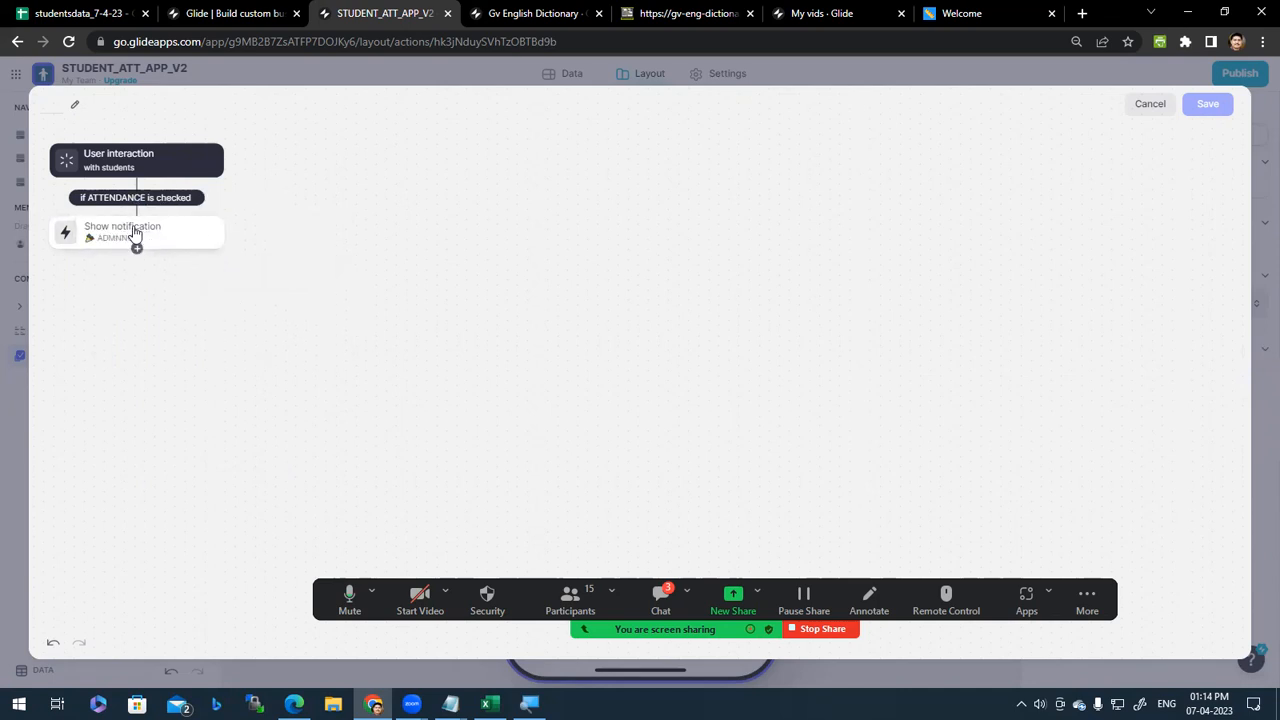
Step: Change the notification step to Set column values with ATTENDANCE set to FALSE
{"action": "left_click", "coordinate": [175, 234]}
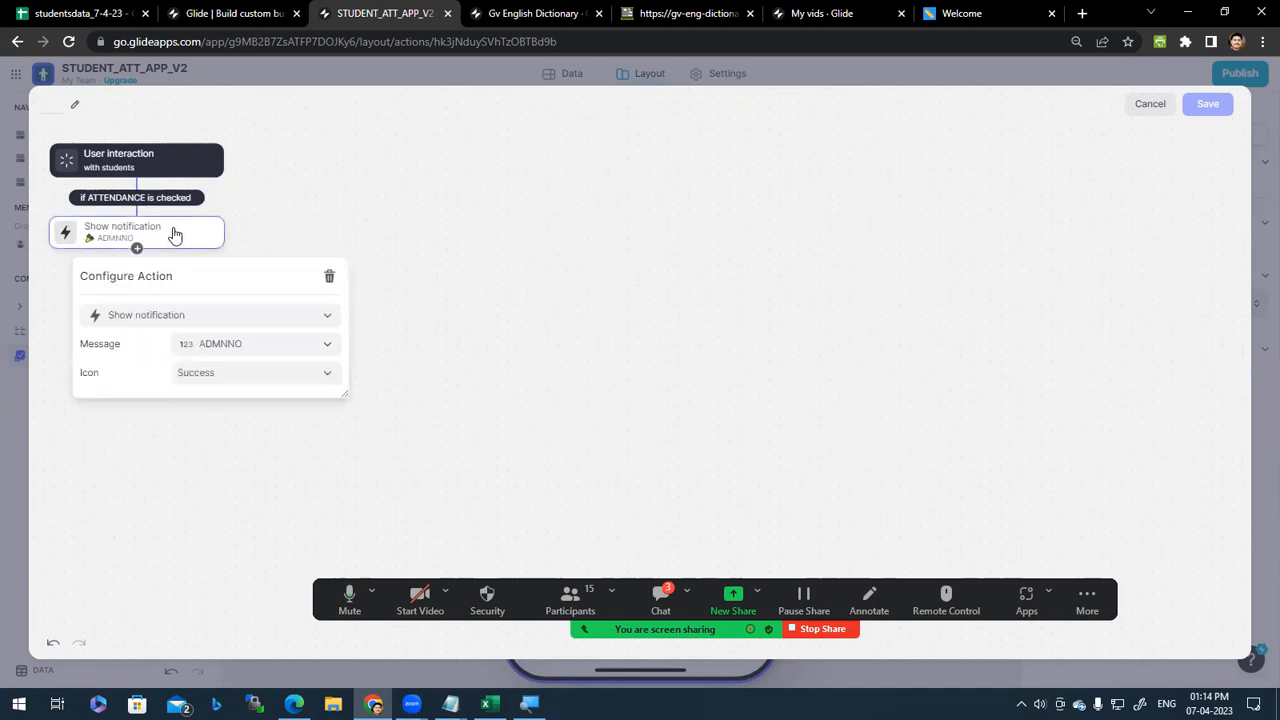
{"action": "left_click", "coordinate": [326, 318]}
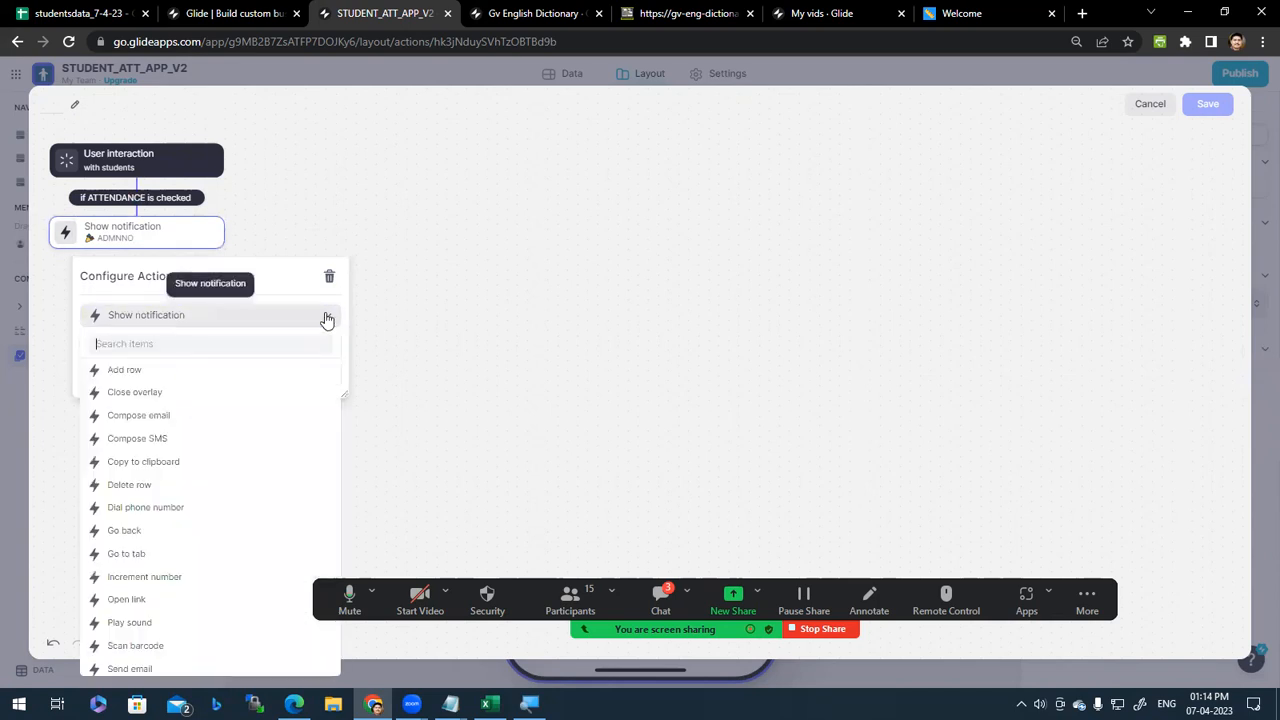
{"action": "scroll", "coordinate": [218, 458], "scroll_direction": "down", "scroll_amount": 3}
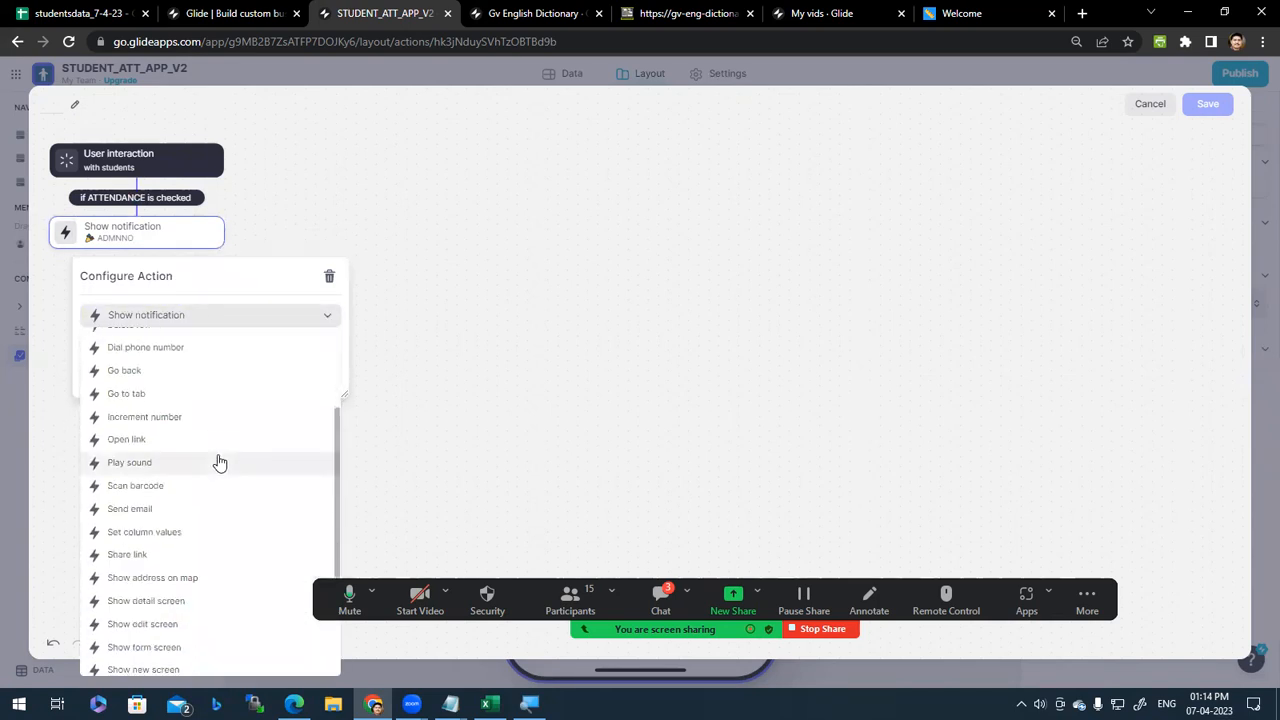
{"action": "scroll", "coordinate": [219, 462], "scroll_direction": "down", "scroll_amount": 2}
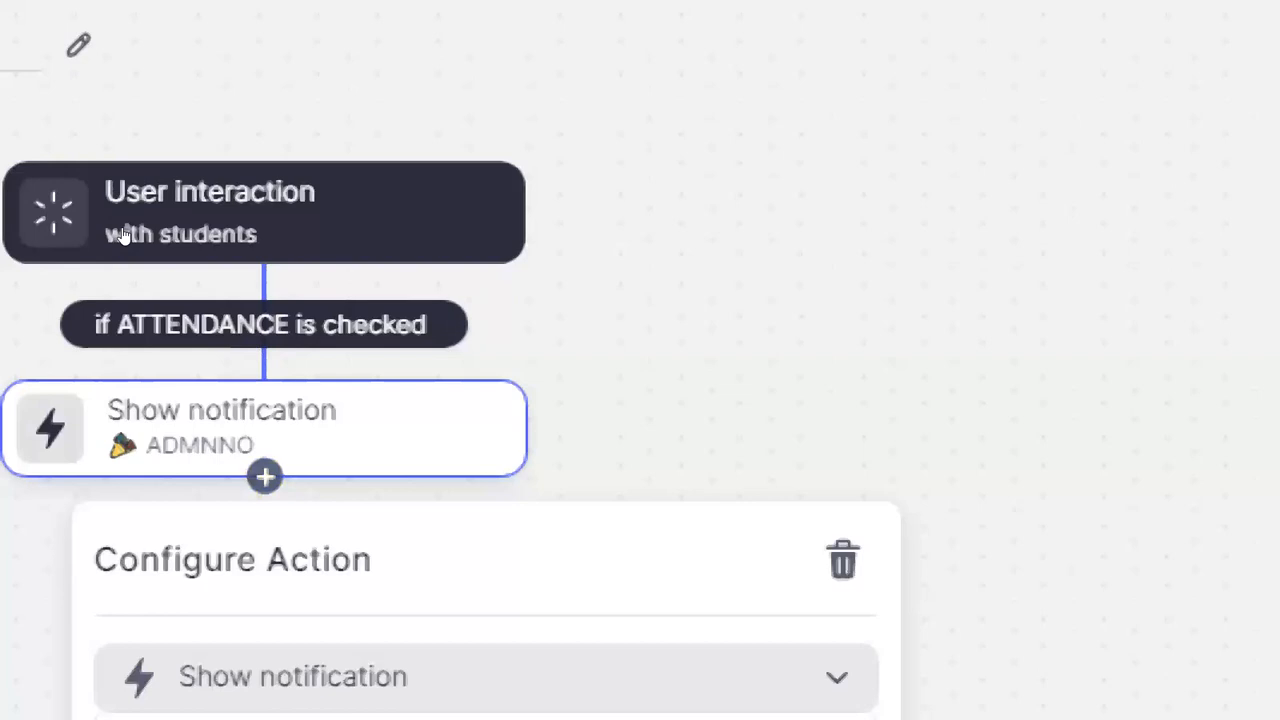
{"action": "left_click", "coordinate": [290, 677]}
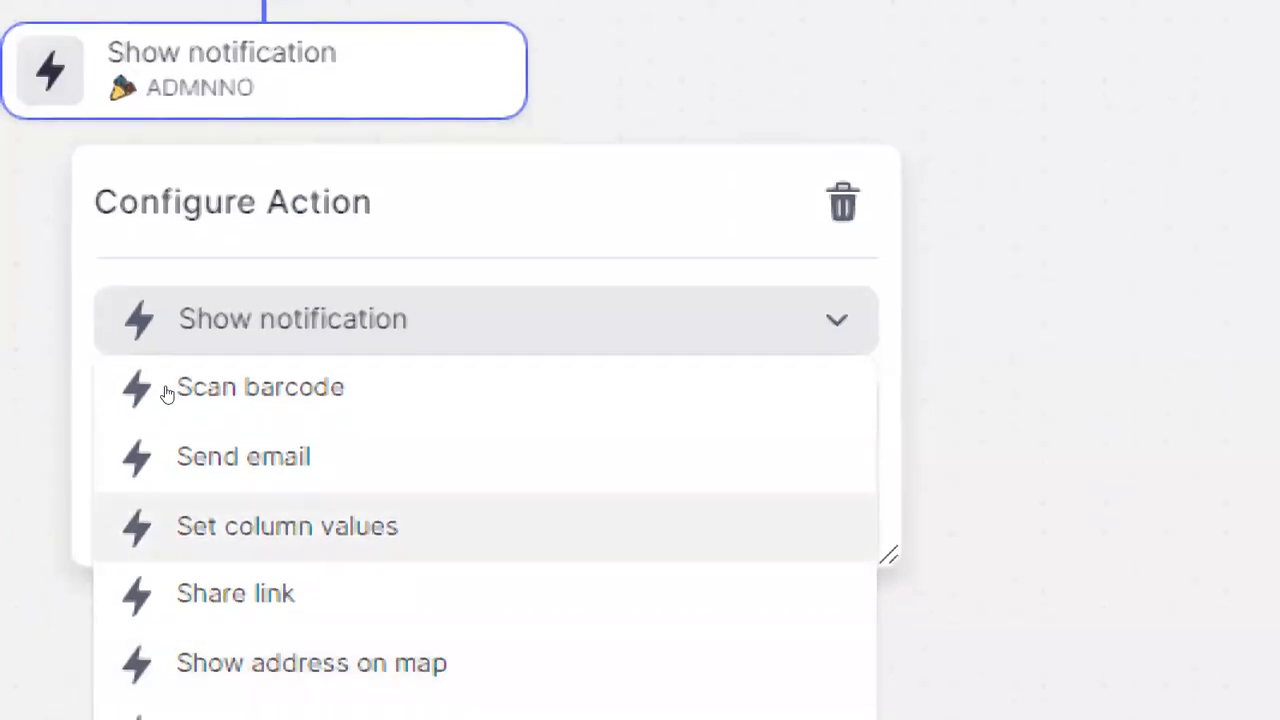
{"action": "left_click", "coordinate": [194, 526]}
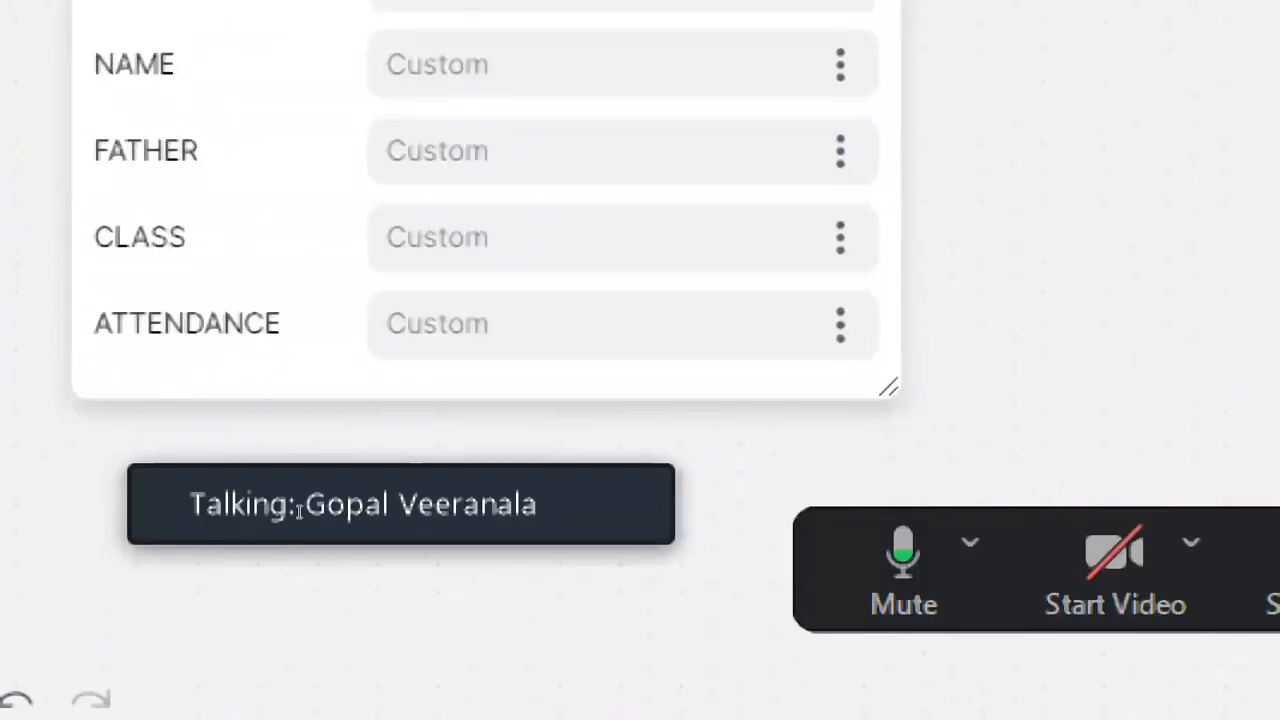
{"action": "type", "text": "fal"}
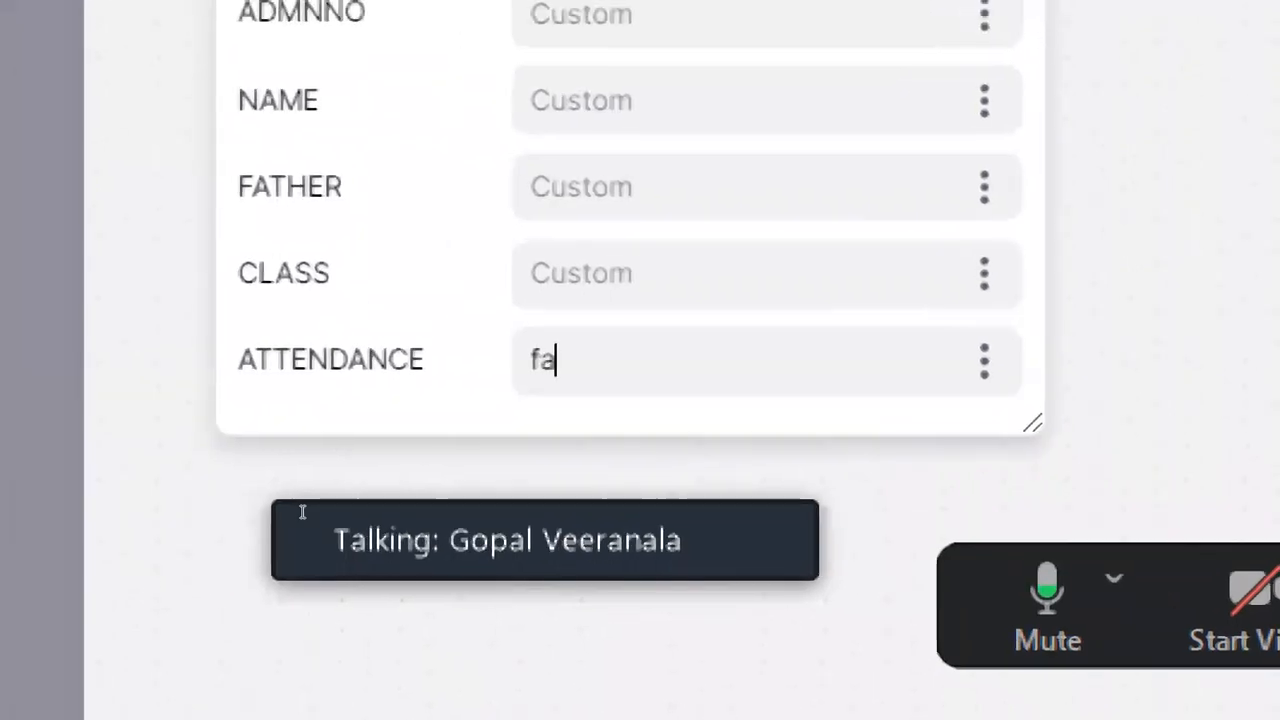
{"action": "key", "text": "BackSpace"}
{"action": "key", "text": "BackSpace"}
{"action": "key", "text": "BackSpace"}
{"action": "type", "text": "F"}
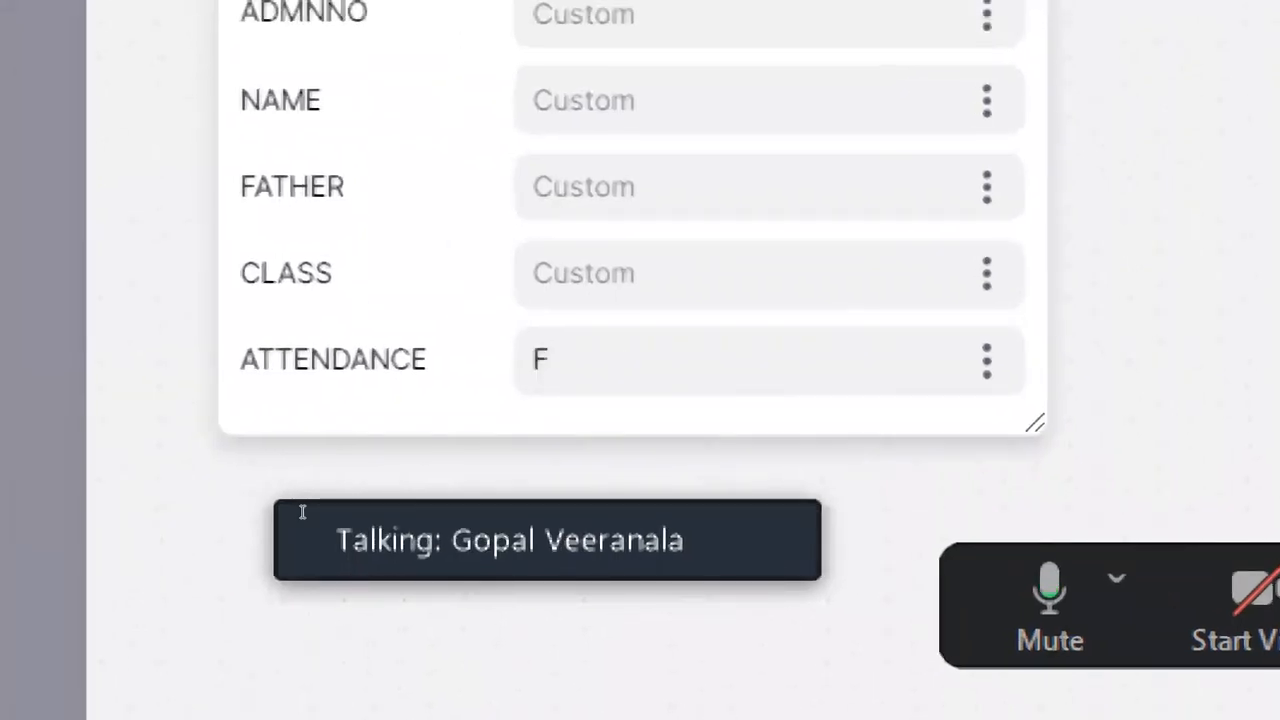
{"action": "type", "text": "ALSE"}
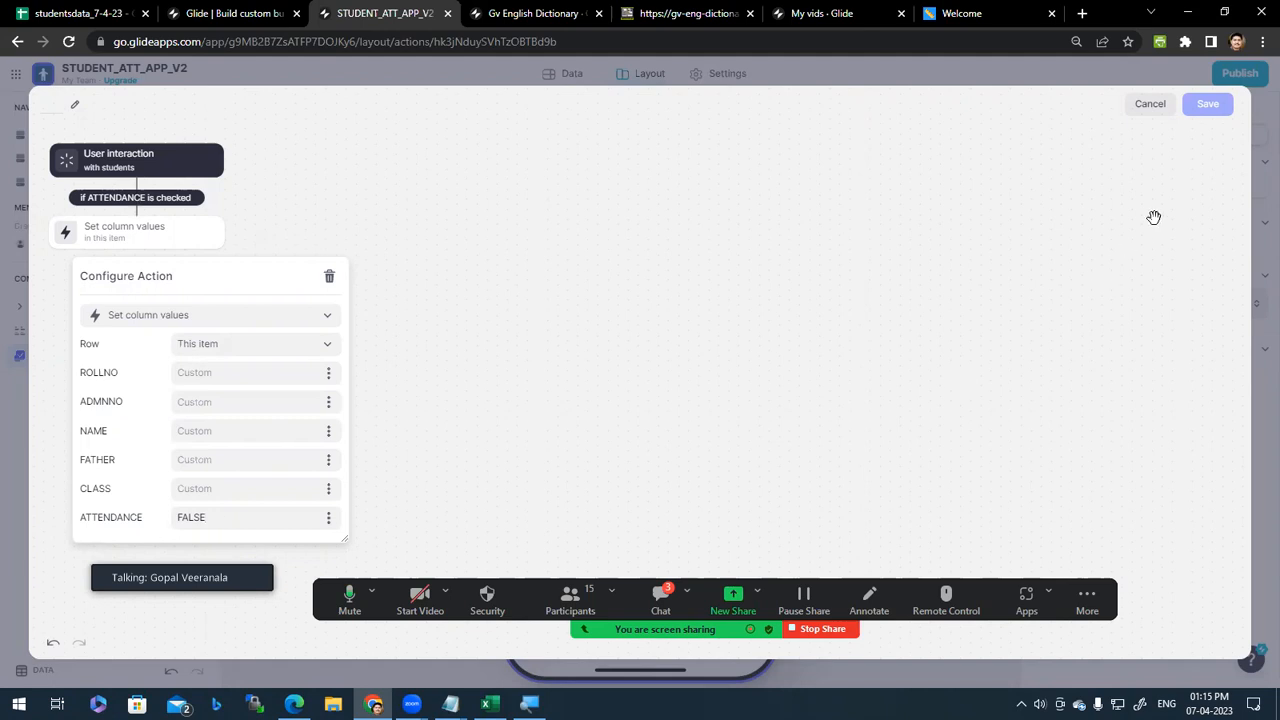
Step: Rename the workflow to ATTENDANCE-SCRIPT and save it as the item-click action
{"action": "left_click", "coordinate": [56, 106]}
{"action": "type", "text": "ATTENDANCE"}
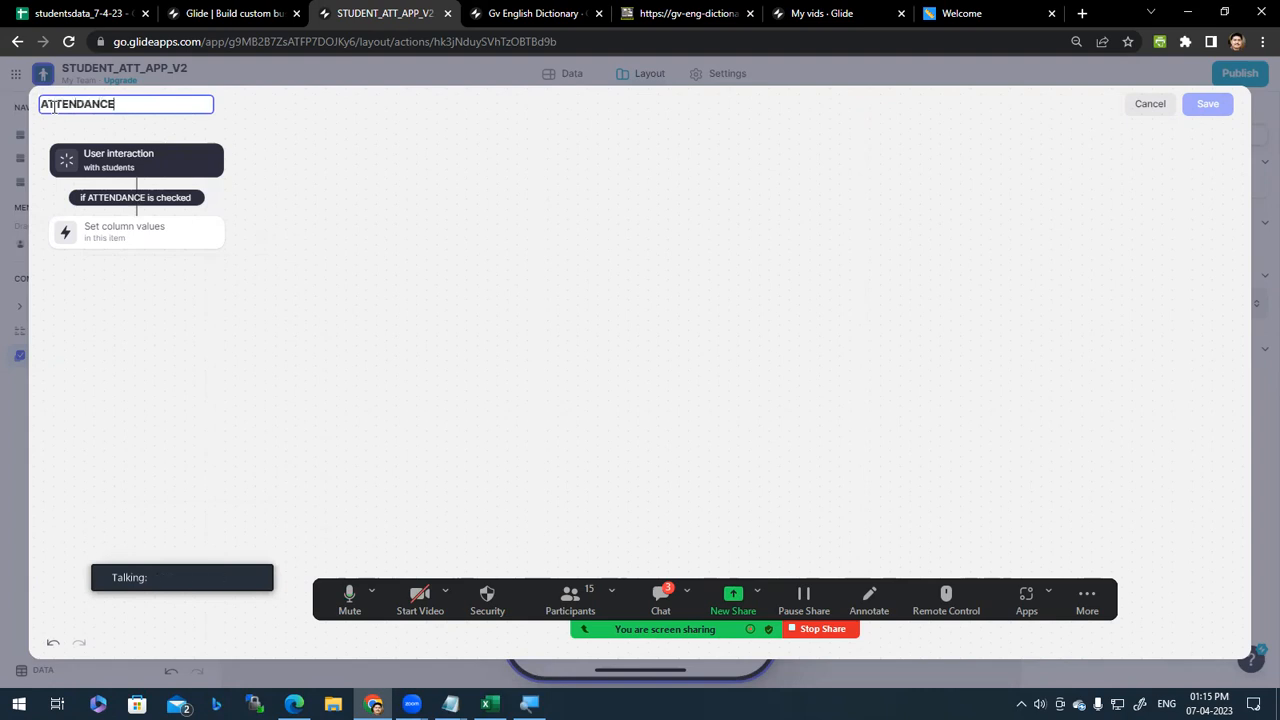
{"action": "type", "text": "-SCSRIPT"}
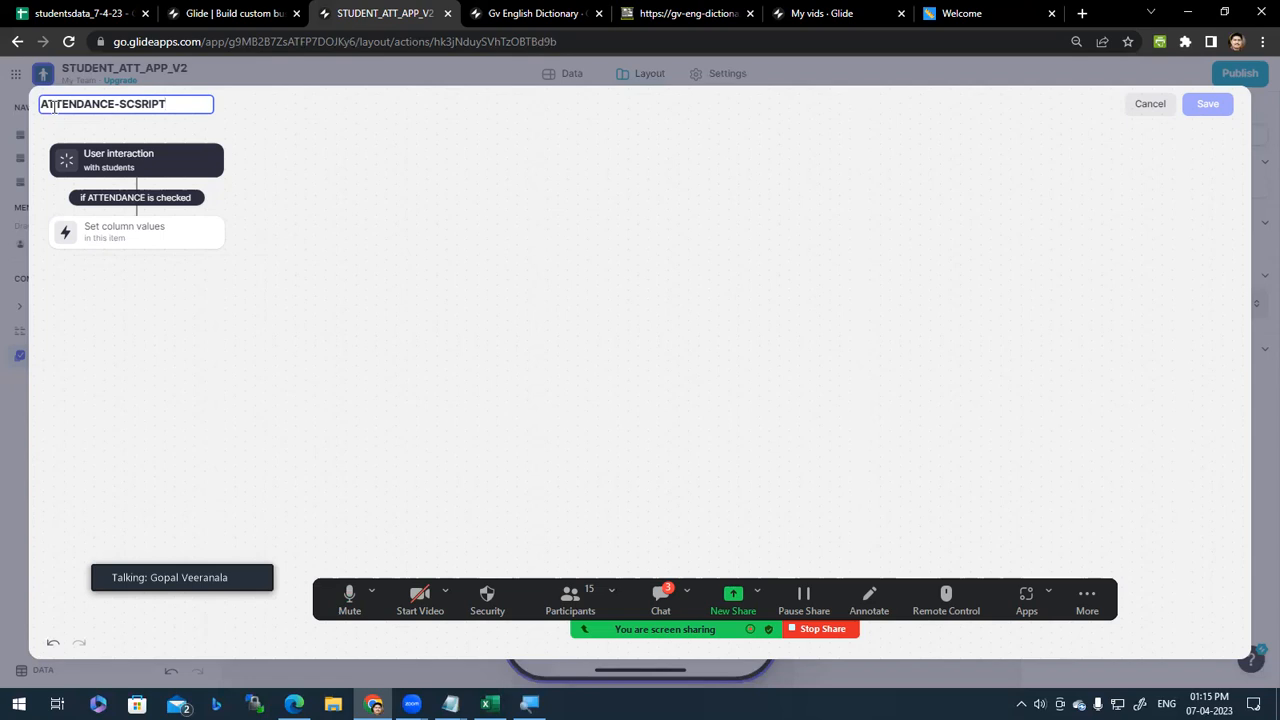
{"action": "key", "text": "BackSpace"}
{"action": "key", "text": "BackSpace"}
{"action": "key", "text": "BackSpace"}
{"action": "key", "text": "BackSpace"}
{"action": "key", "text": "BackSpace"}
{"action": "type", "text": "RIPT"}
{"action": "key", "text": "Return"}
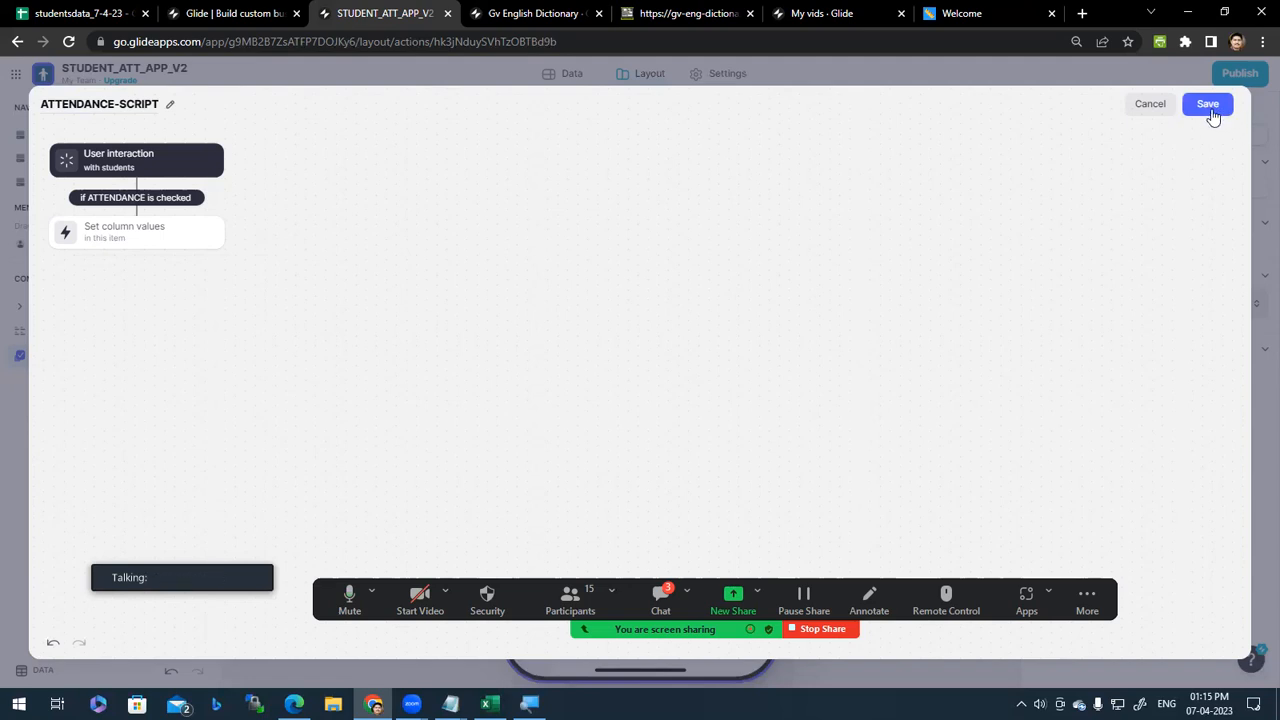
{"action": "left_click", "coordinate": [1208, 106]}
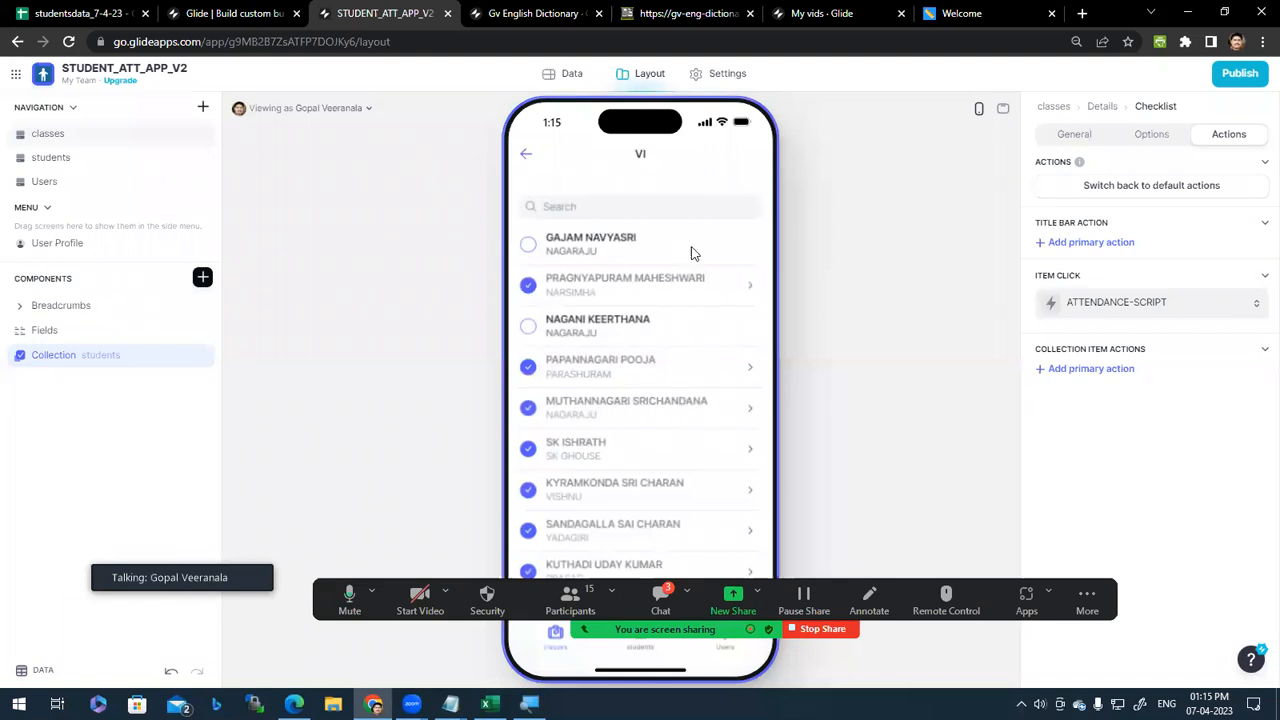
Step: Untick the second, fourth, fifth and sixth students' attendance in the preview
{"action": "left_click", "coordinate": [620, 280]}
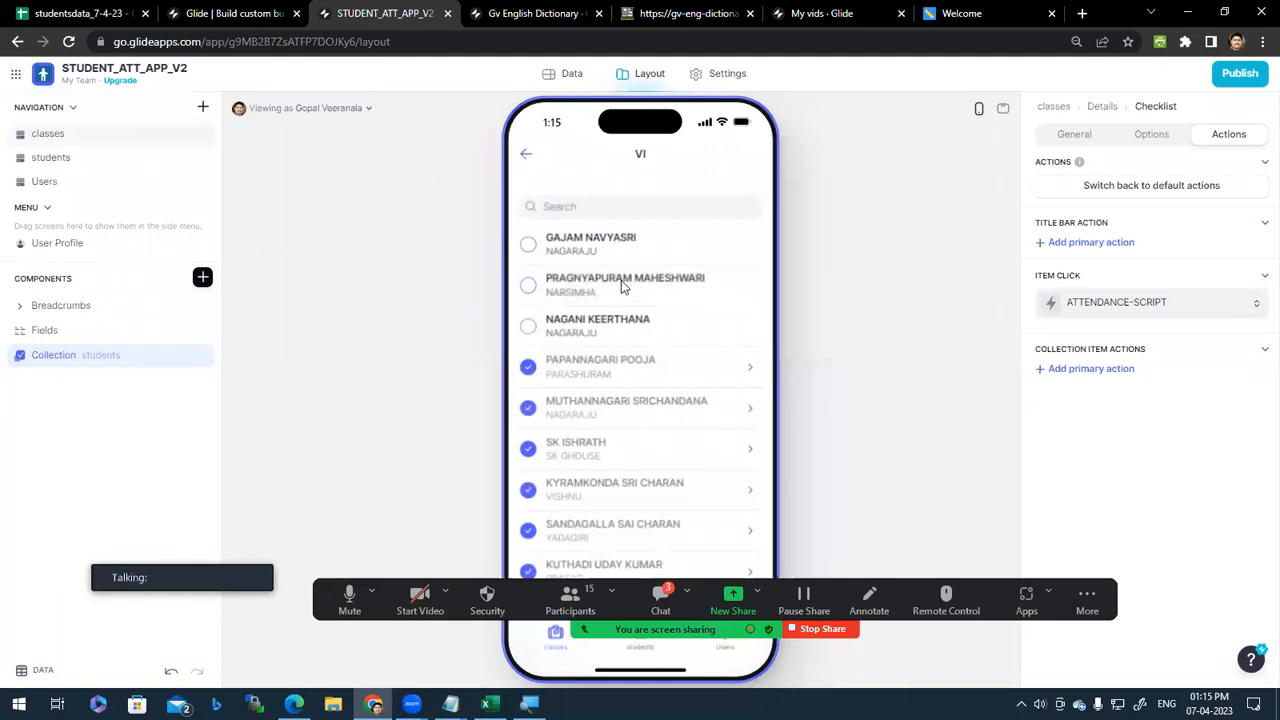
{"action": "left_click", "coordinate": [593, 376]}
{"action": "left_click", "coordinate": [622, 408]}
{"action": "left_click", "coordinate": [615, 452]}
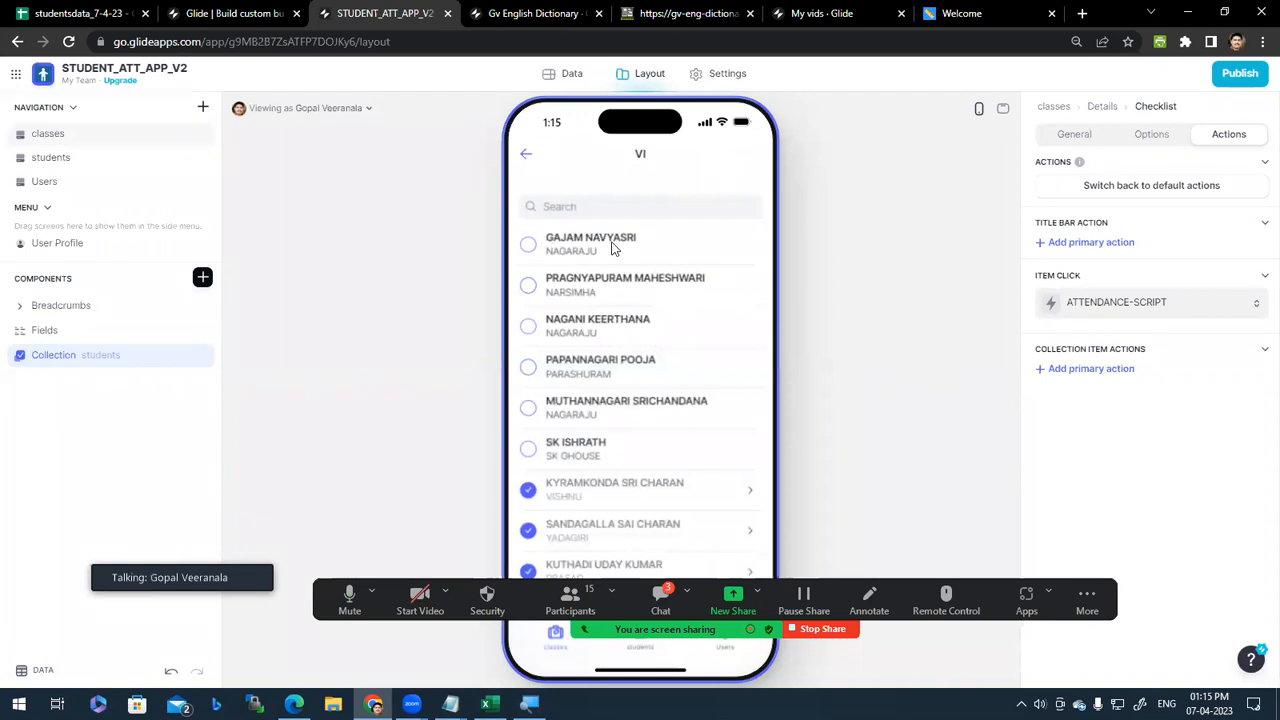
{"action": "scroll", "coordinate": [632, 447], "scroll_direction": "down", "scroll_amount": 3}
{"action": "scroll", "coordinate": [634, 451], "scroll_direction": "up", "scroll_amount": 3}
{"action": "scroll", "coordinate": [634, 455], "scroll_direction": "down", "scroll_amount": 3}
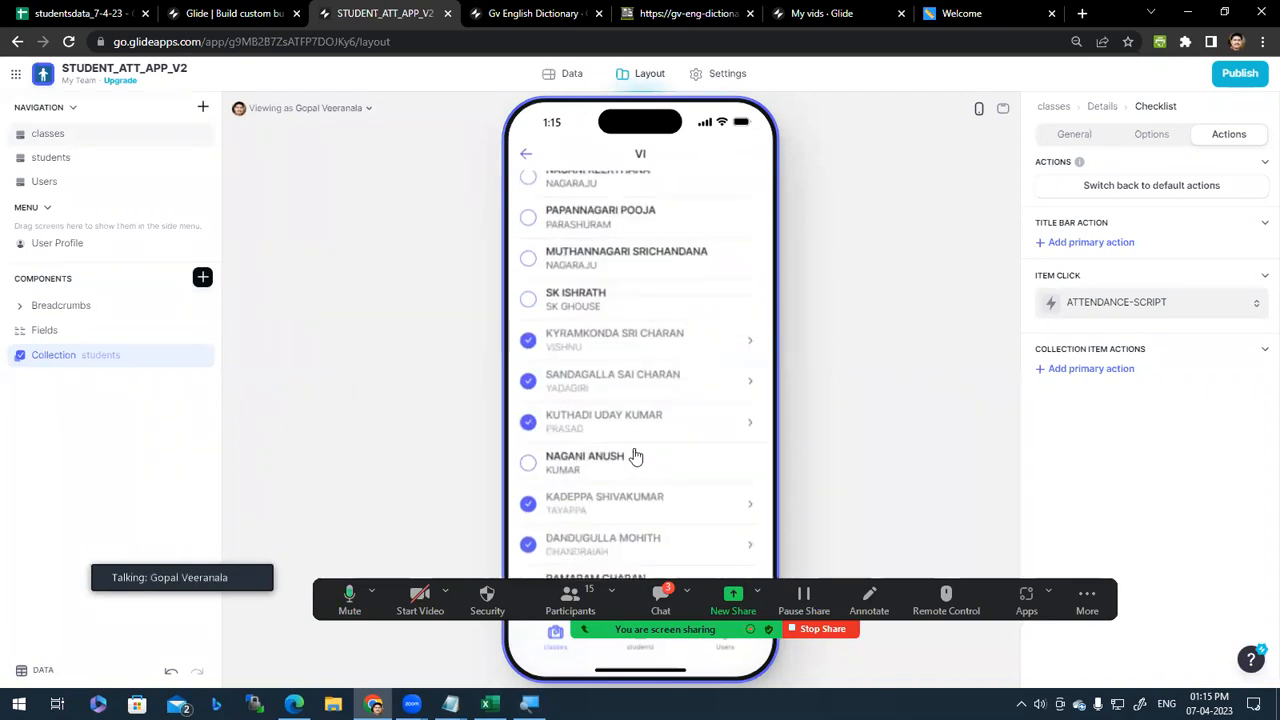
Step: Untick the seventh, eighth and ninth students, then open the item-click action settings
{"action": "left_click", "coordinate": [633, 341]}
{"action": "left_click", "coordinate": [612, 381]}
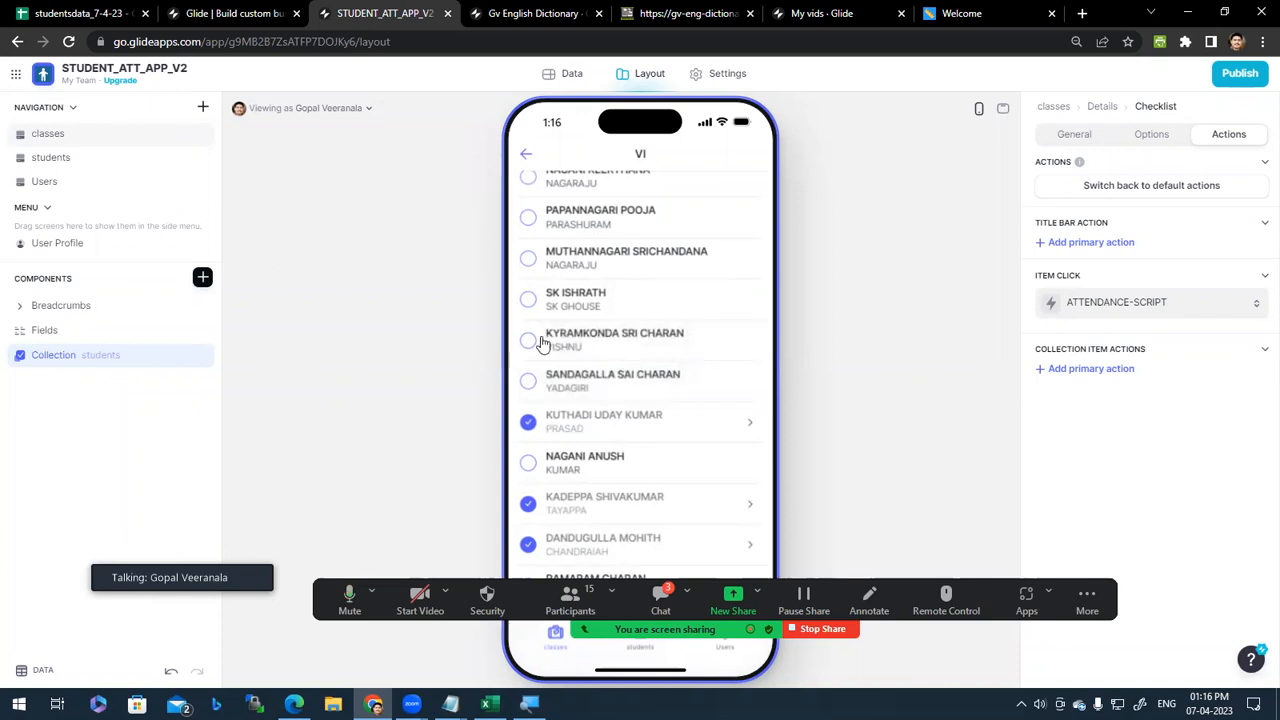
{"action": "left_click", "coordinate": [584, 421]}
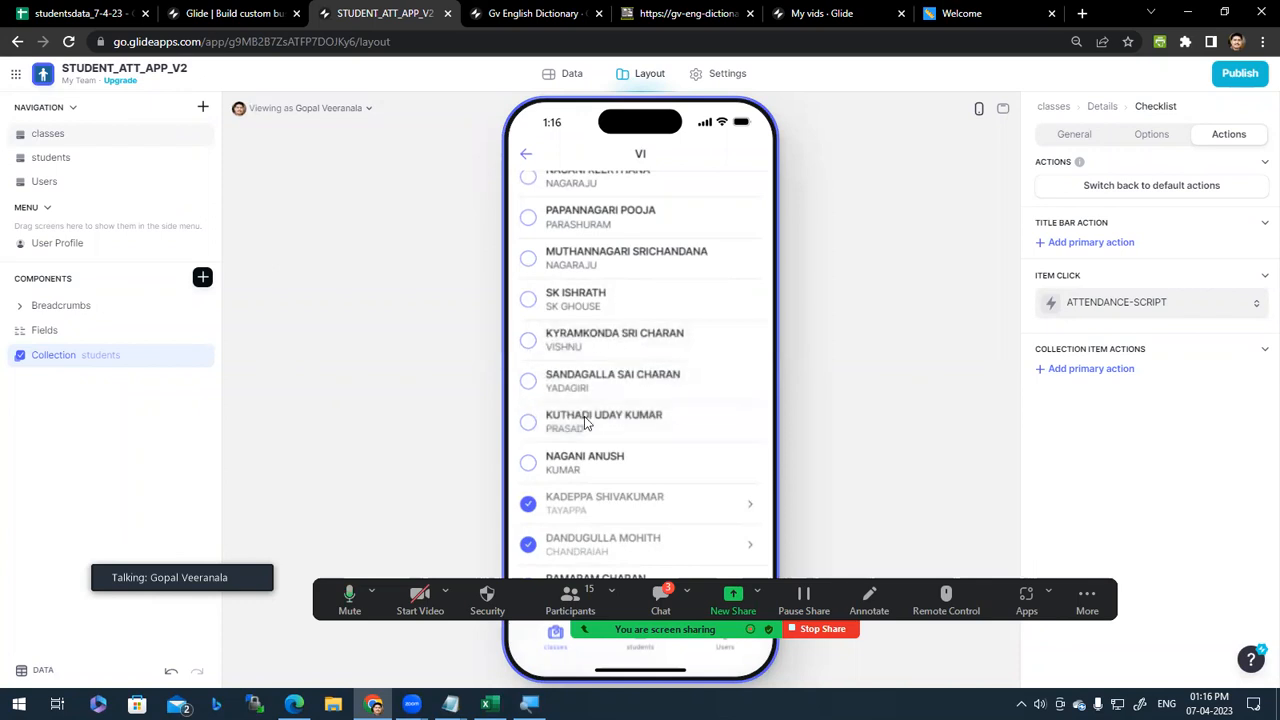
{"action": "scroll", "coordinate": [600, 238], "scroll_direction": "up", "scroll_amount": 3}
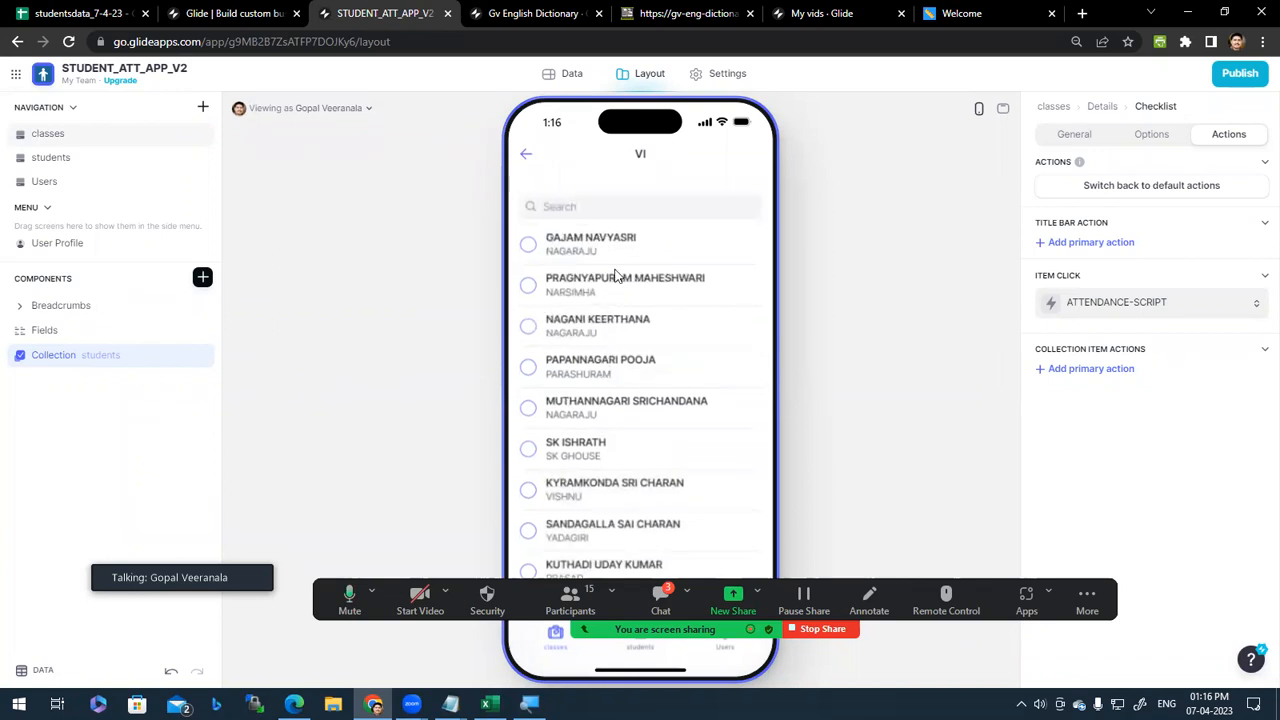
{"action": "left_click", "coordinate": [1234, 304]}
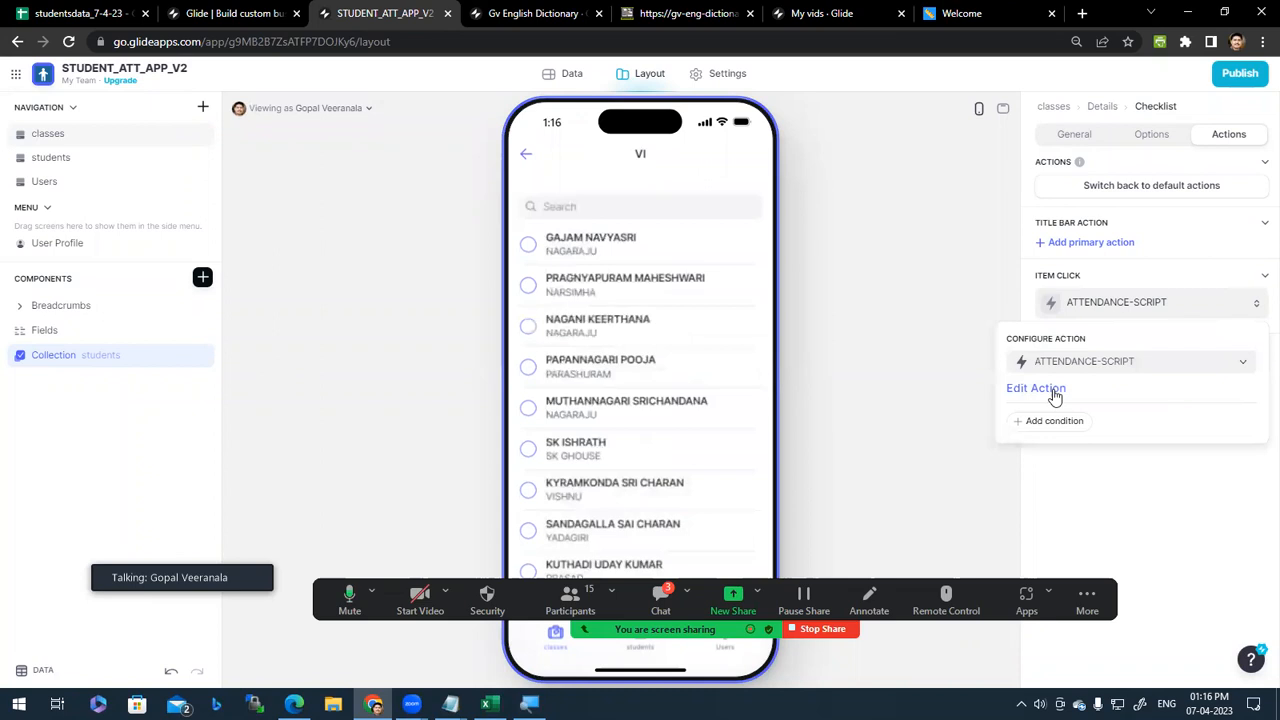
Step: Open ATTENDANCE-SCRIPT for editing and inspect its Set column values step
{"action": "left_click", "coordinate": [1177, 296]}
{"action": "left_click", "coordinate": [1180, 300]}
{"action": "left_click", "coordinate": [1040, 394]}
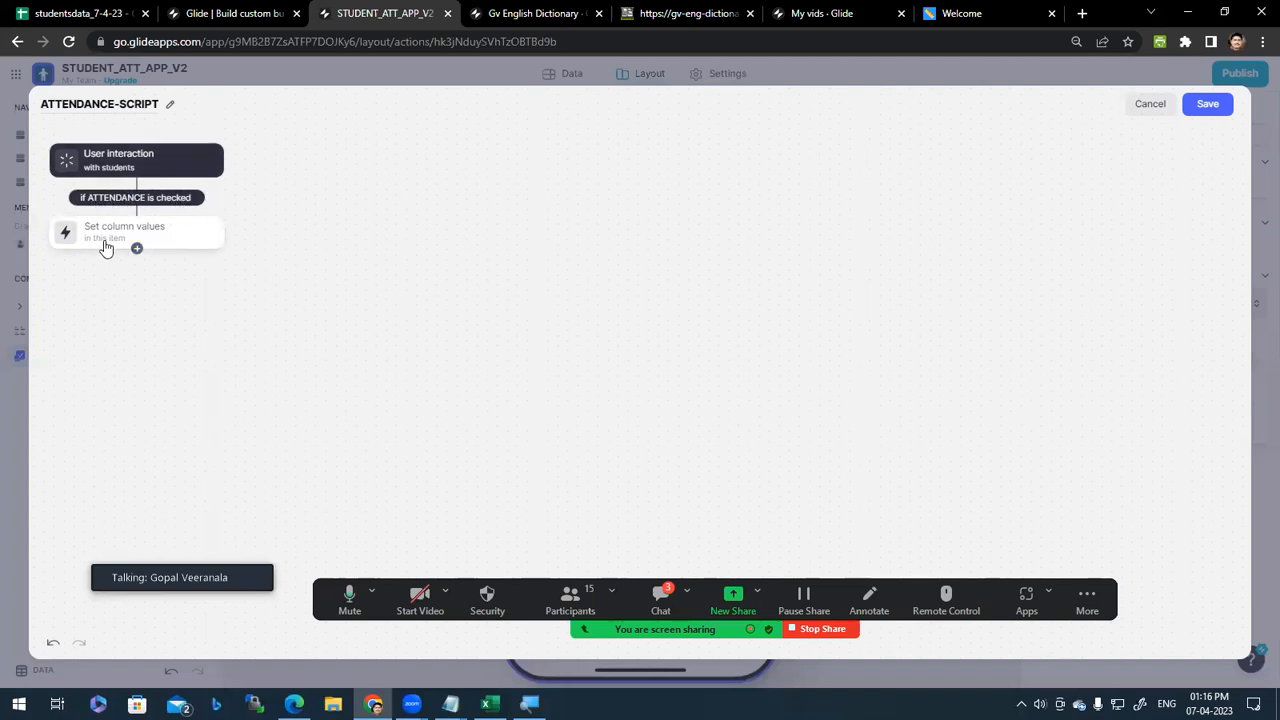
{"action": "left_click", "coordinate": [154, 236]}
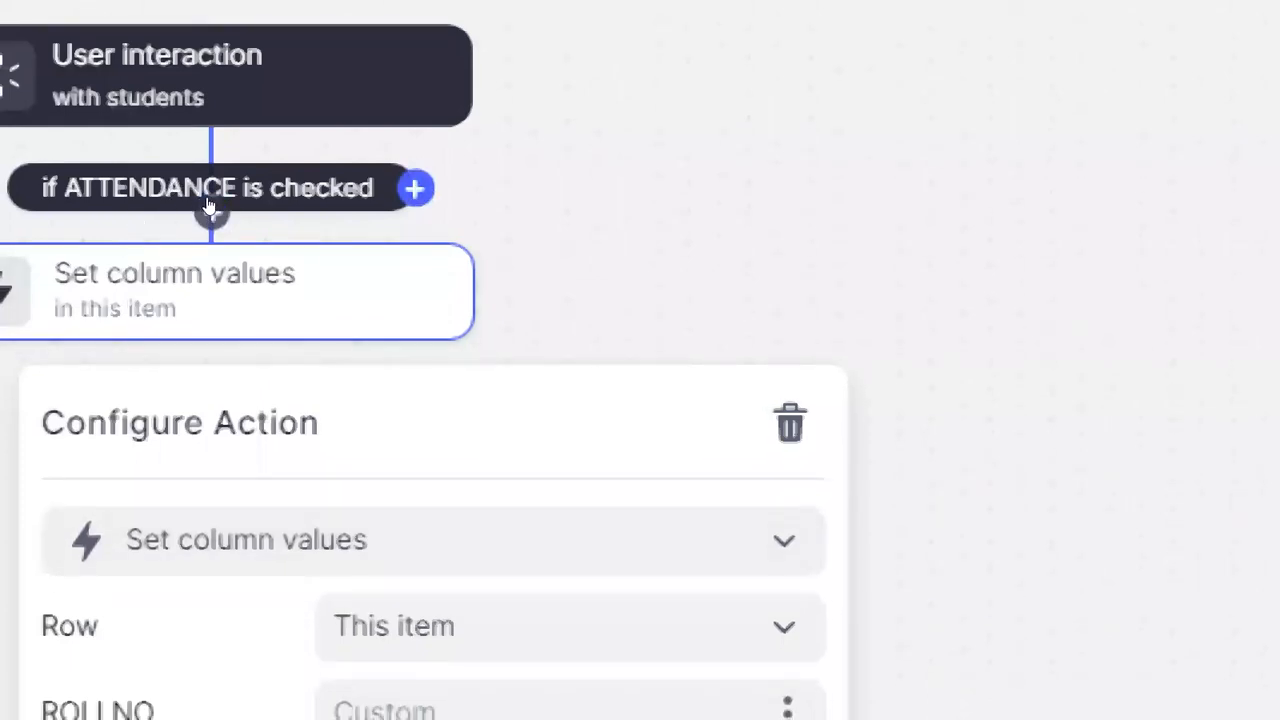
Step: Add an else branch with a Set column values step to the ATTENDANCE condition
{"action": "left_click", "coordinate": [209, 206]}
{"action": "left_click", "coordinate": [415, 188]}
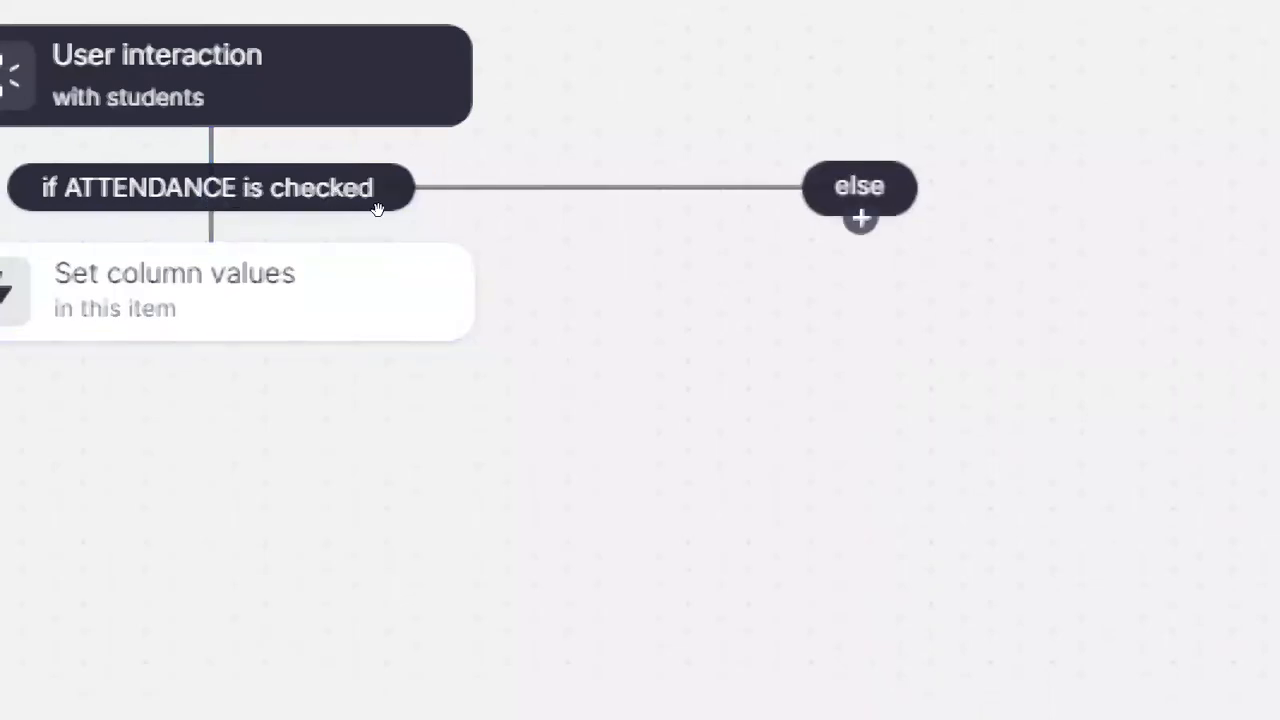
{"action": "left_click", "coordinate": [859, 216]}
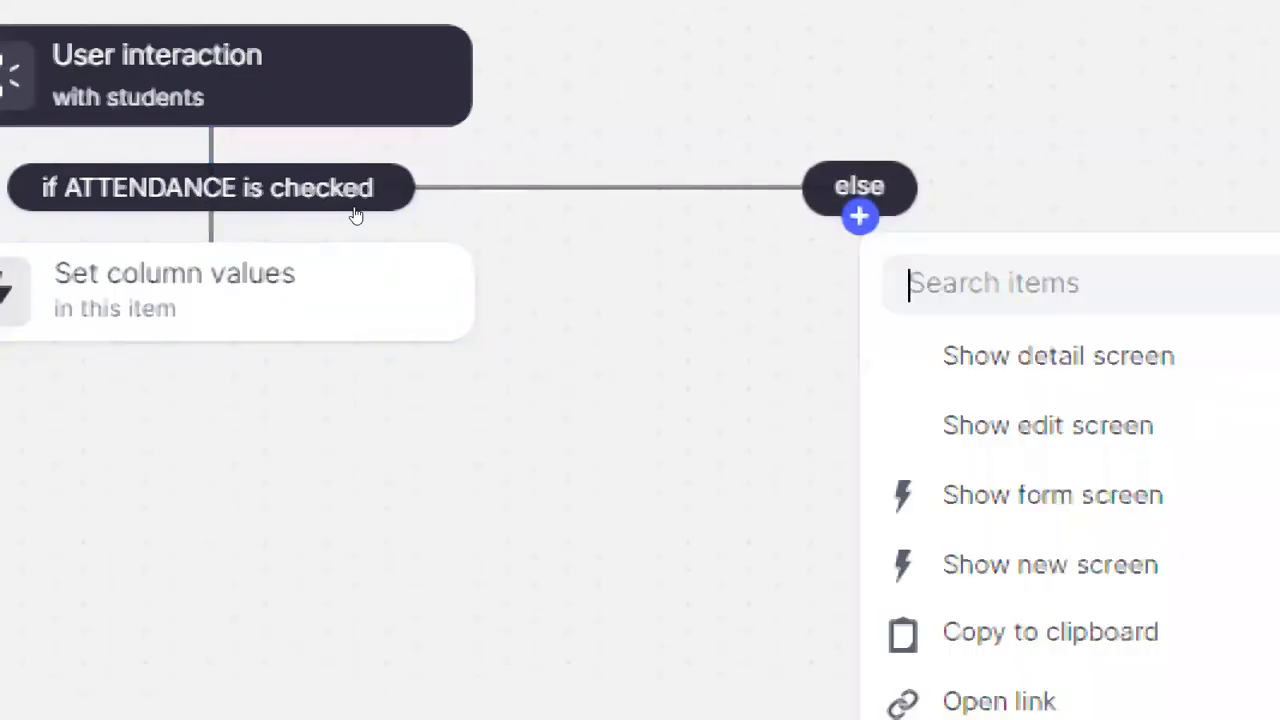
{"action": "key", "text": "Down"}
{"action": "key", "text": "Down"}
{"action": "key", "text": "Down"}
{"action": "key", "text": "Down"}
{"action": "key", "text": "Down"}
{"action": "key", "text": "Down"}
{"action": "key", "text": "Down"}
{"action": "key", "text": "Down"}
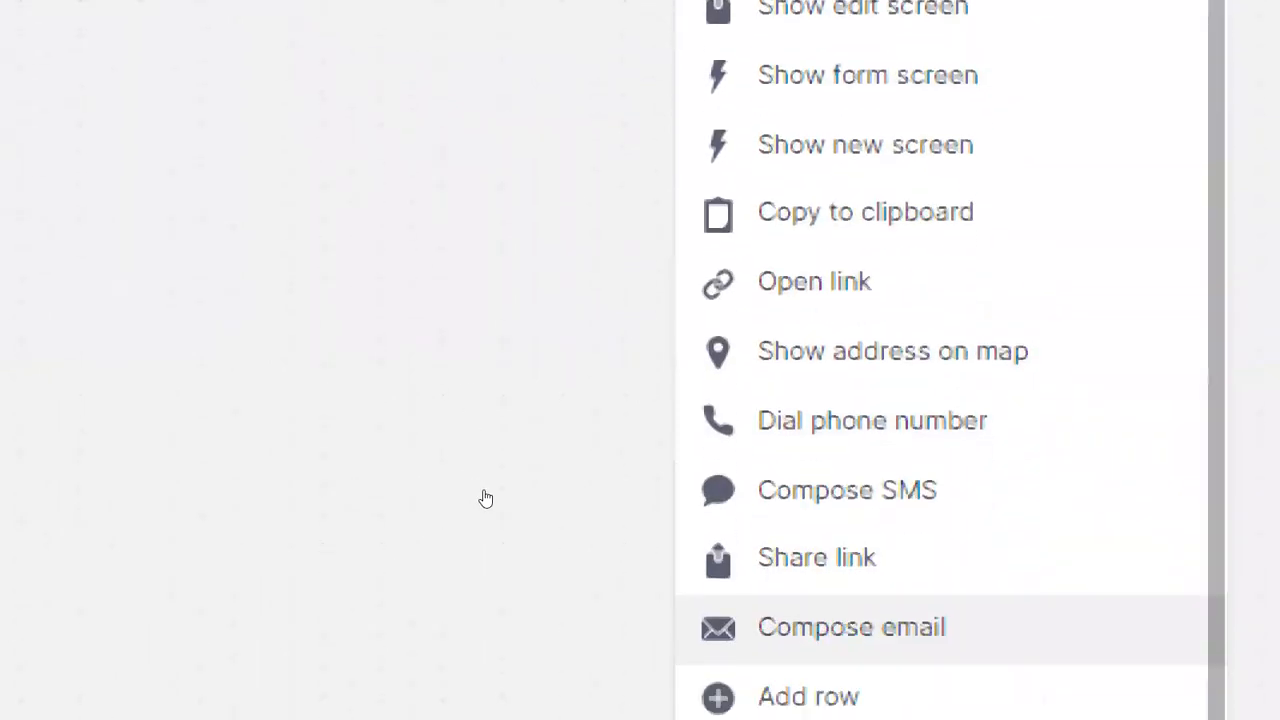
{"action": "key", "text": "Down"}
{"action": "key", "text": "Down"}
{"action": "key", "text": "Down"}
{"action": "key", "text": "Down"}
{"action": "key", "text": "Down"}
{"action": "key", "text": "Down"}
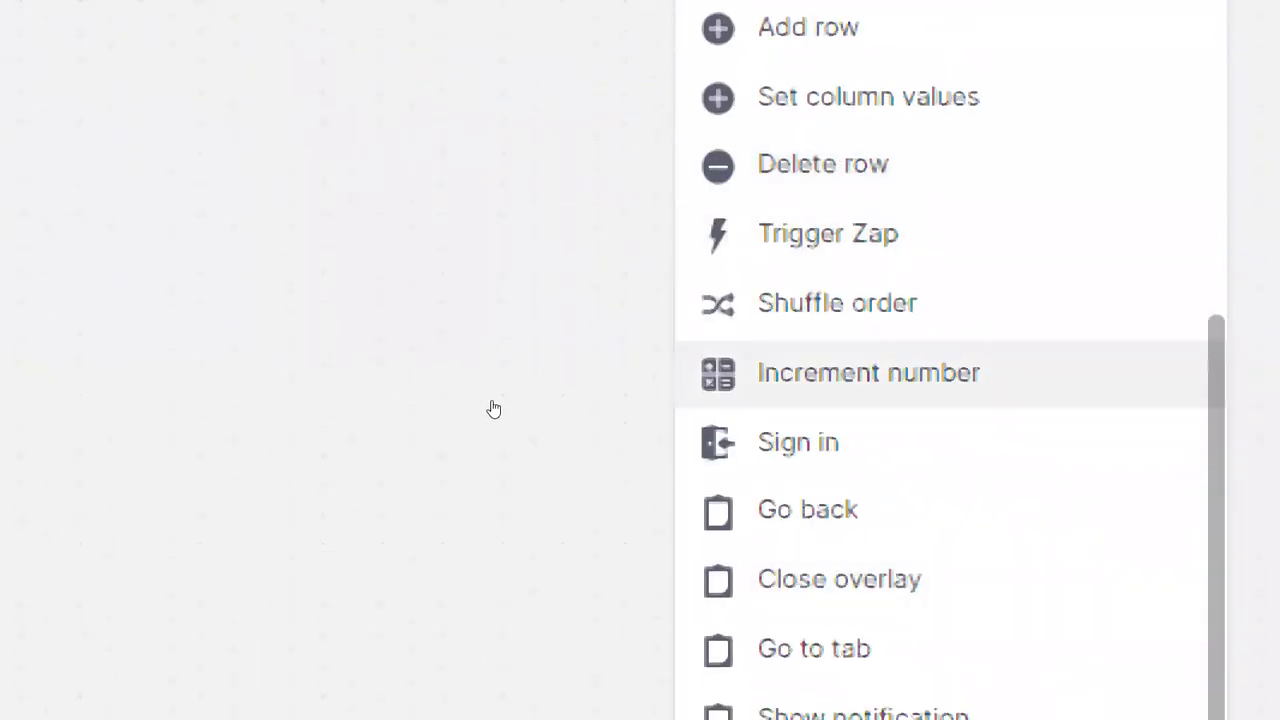
{"action": "key", "text": "Down"}
{"action": "key", "text": "Up"}
{"action": "key", "text": "Up"}
{"action": "key", "text": "Up"}
{"action": "key", "text": "Up"}
{"action": "key", "text": "Up"}
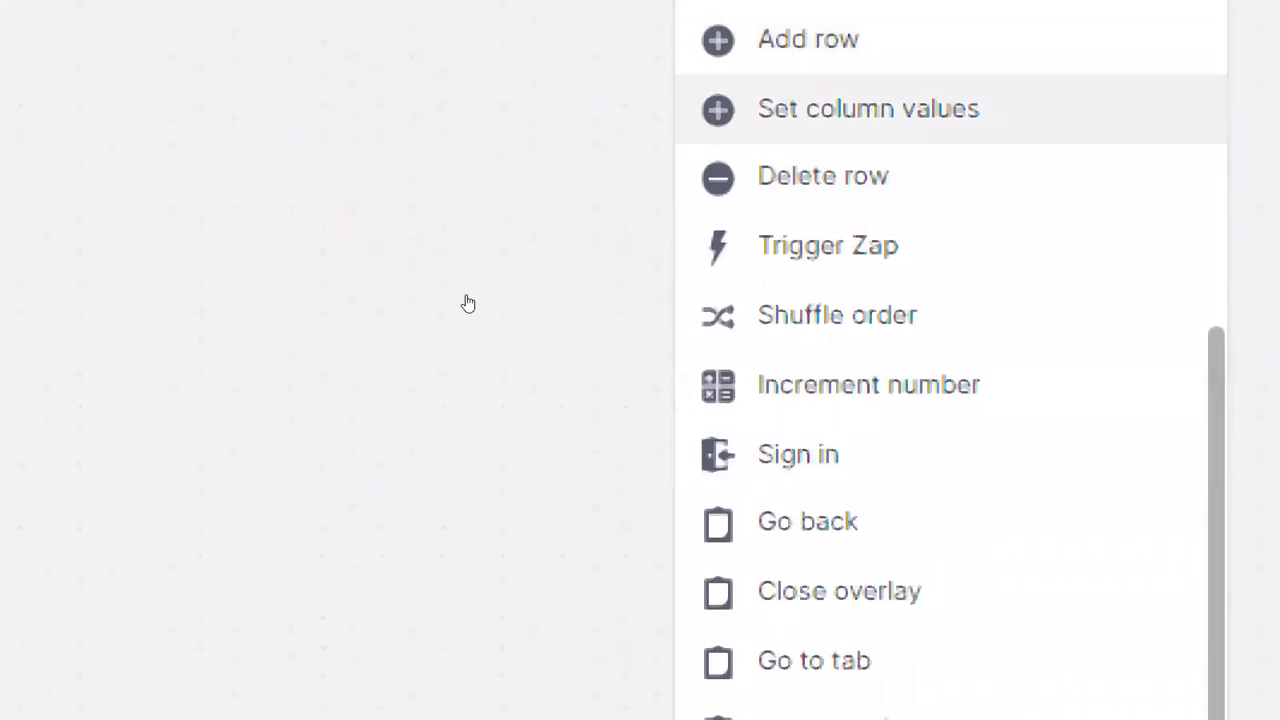
{"action": "key", "text": "Return"}
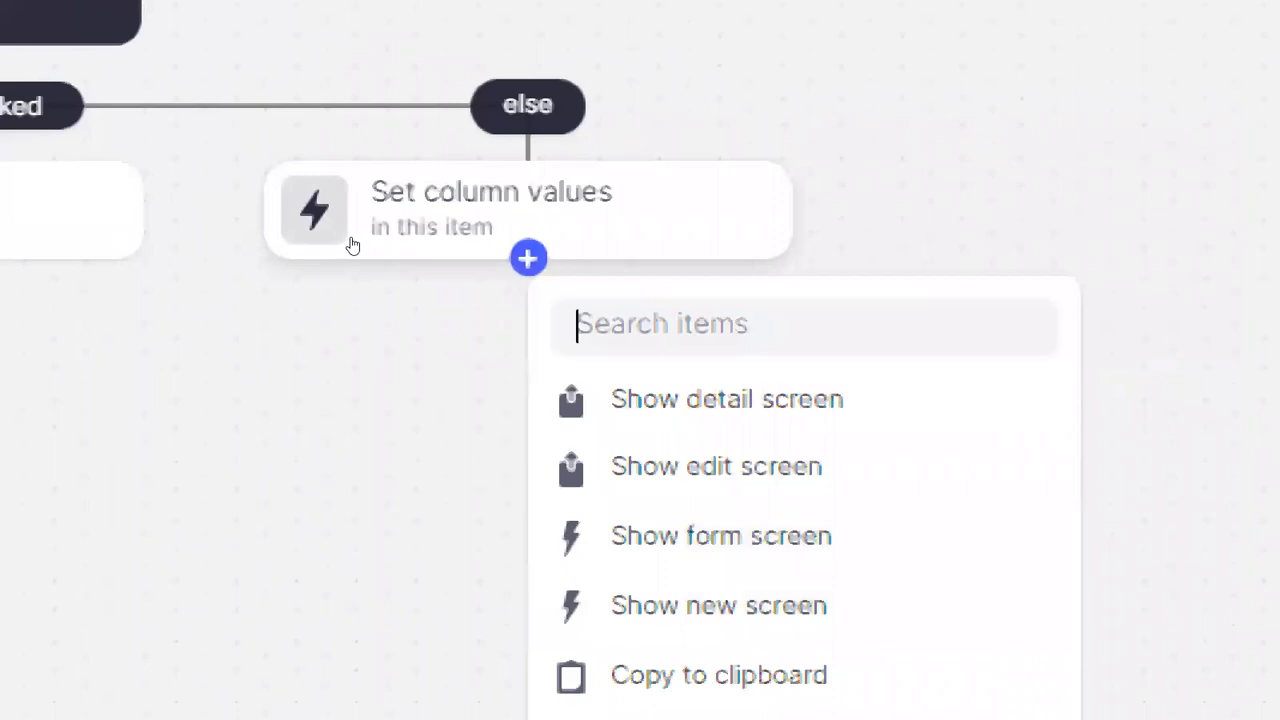
{"action": "key", "text": "Down"}
{"action": "key", "text": "Down"}
{"action": "key", "text": "Down"}
{"action": "key", "text": "Down"}
{"action": "key", "text": "Down"}
{"action": "key", "text": "Down"}
{"action": "key", "text": "Down"}
{"action": "key", "text": "Down"}
{"action": "key", "text": "Down"}
{"action": "key", "text": "Down"}
{"action": "key", "text": "Down"}
{"action": "key", "text": "Down"}
{"action": "key", "text": "Down"}
{"action": "key", "text": "Down"}
{"action": "key", "text": "Down"}
{"action": "key", "text": "Down"}
{"action": "key", "text": "Down"}
{"action": "key", "text": "Down"}
{"action": "key", "text": "Up"}
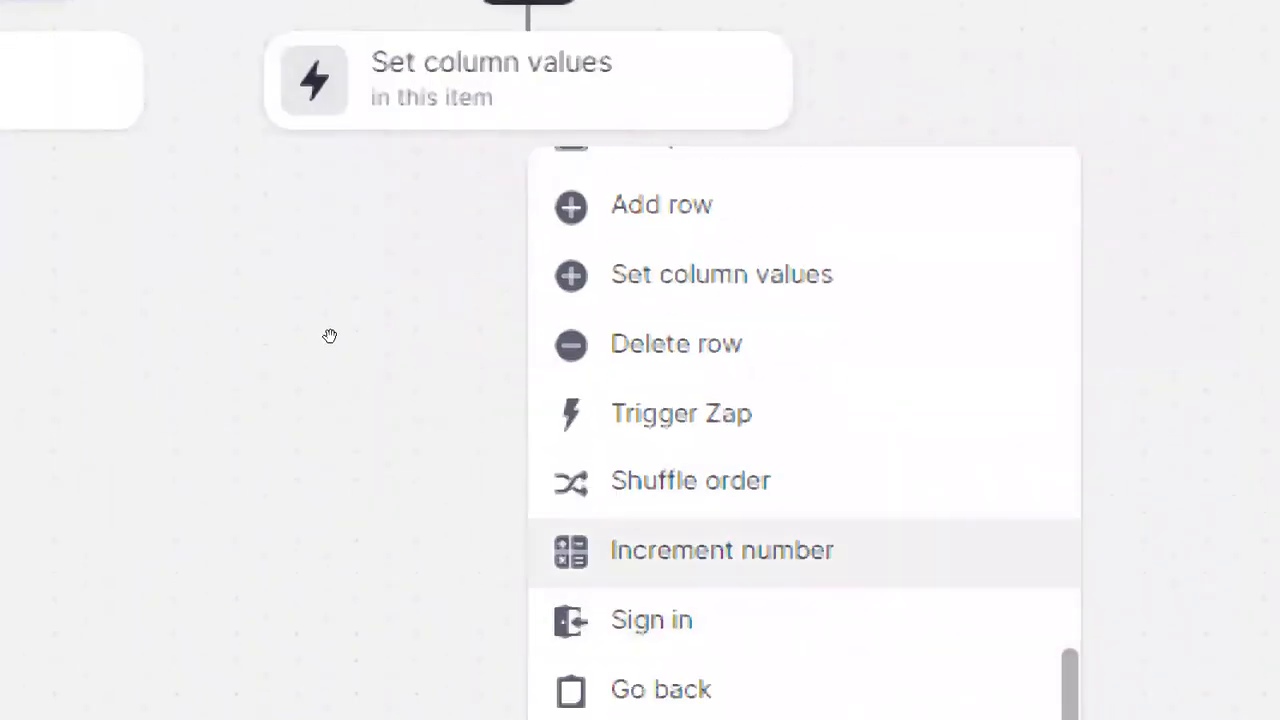
Step: Set ATTENDANCE to TRUE in the else step, verify both branches, and save
{"action": "left_click", "coordinate": [365, 229]}
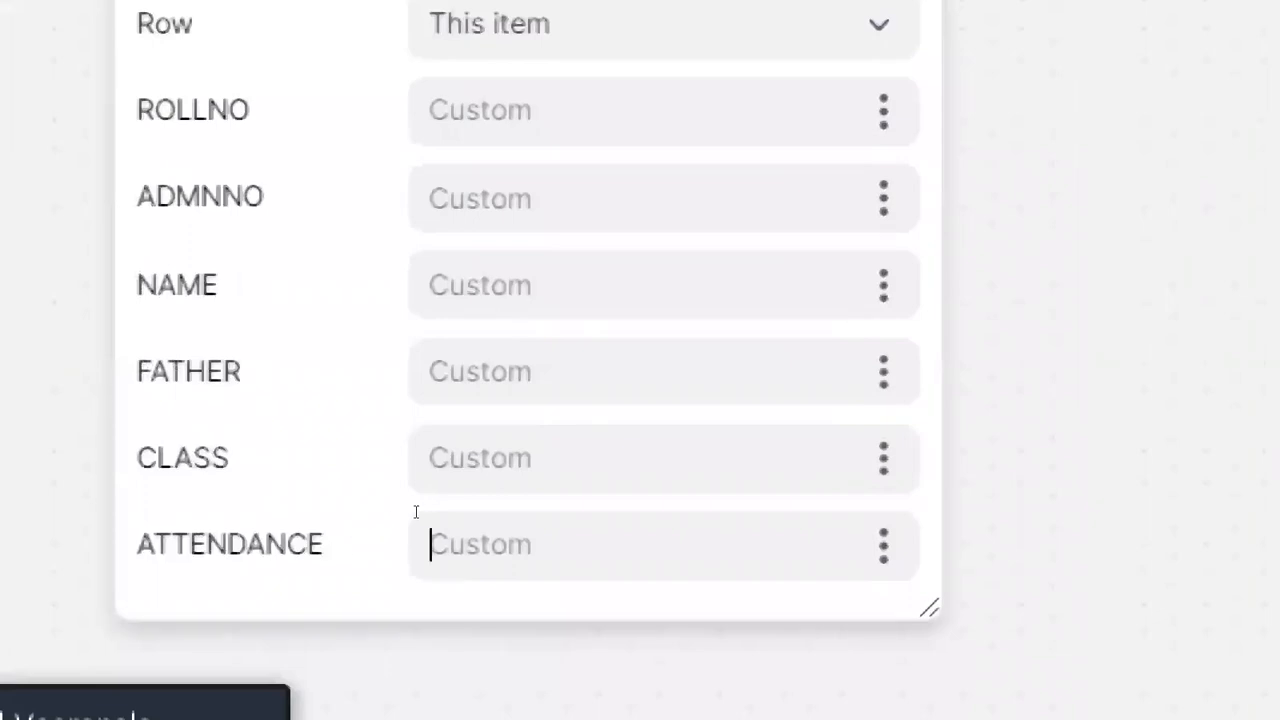
{"action": "left_click", "coordinate": [416, 514]}
{"action": "type", "text": "TRUE"}
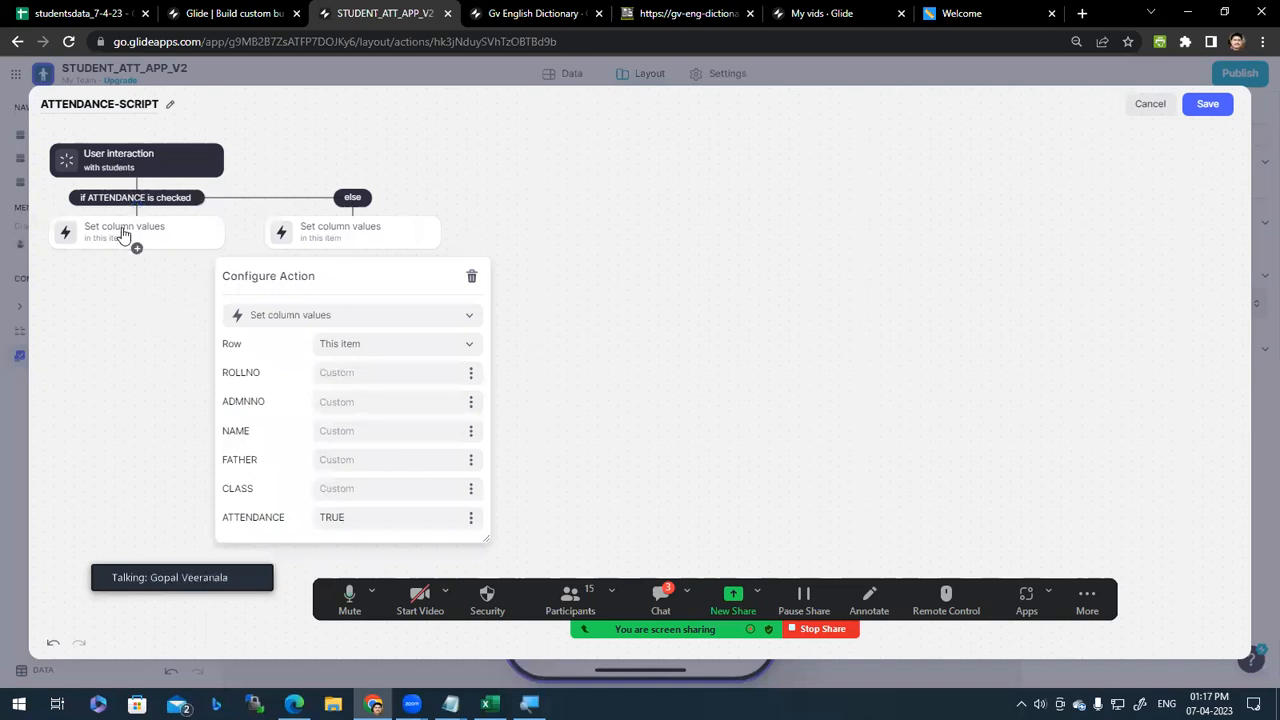
{"action": "left_click", "coordinate": [131, 245]}
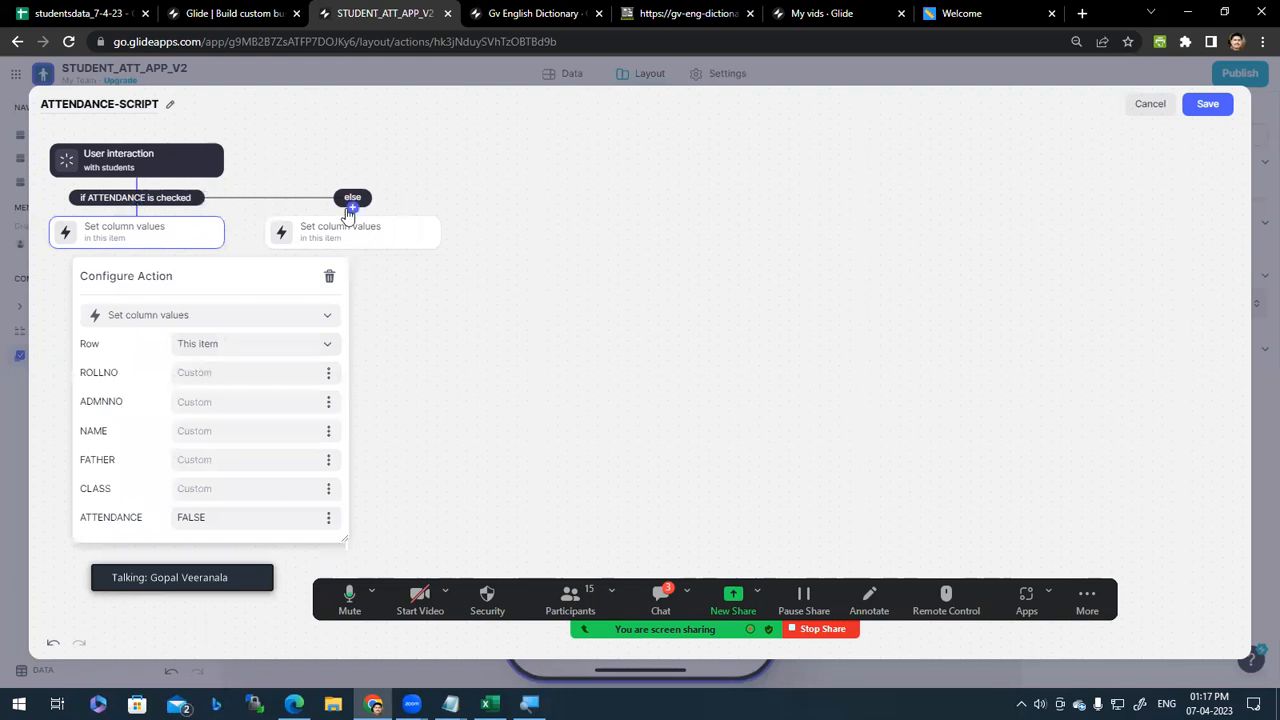
{"action": "left_click", "coordinate": [407, 244]}
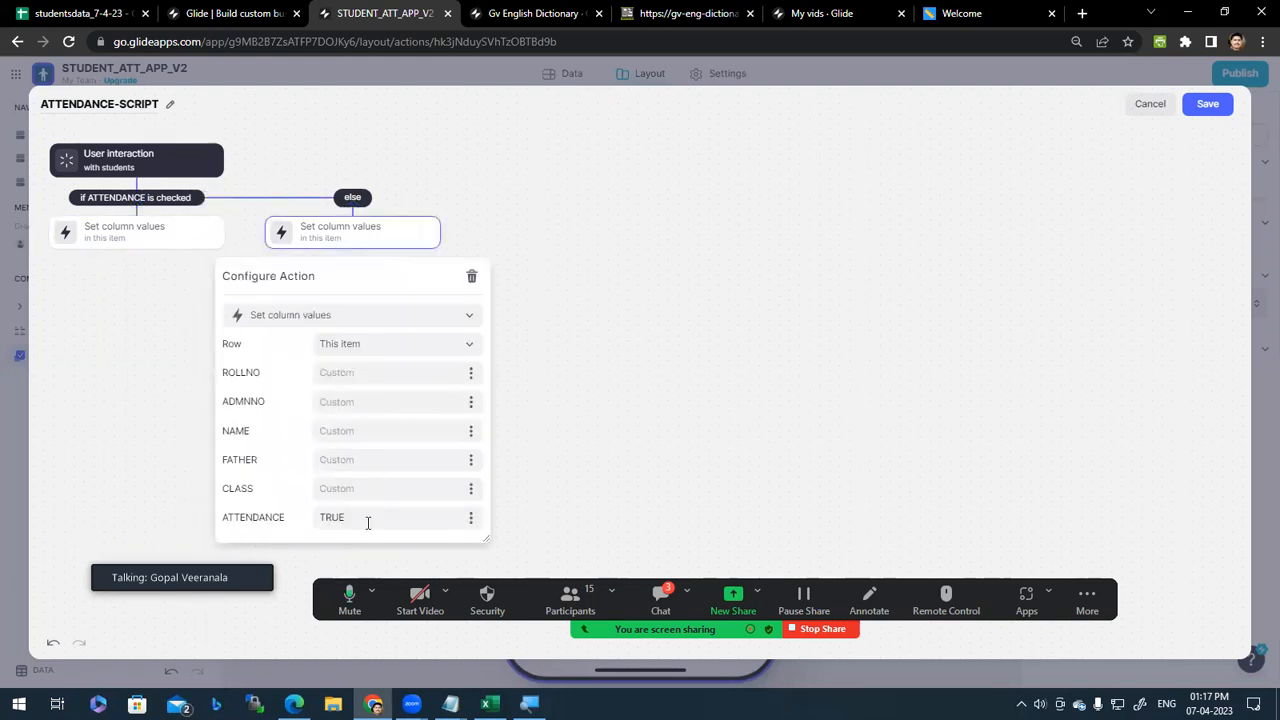
{"action": "left_click", "coordinate": [1207, 106]}
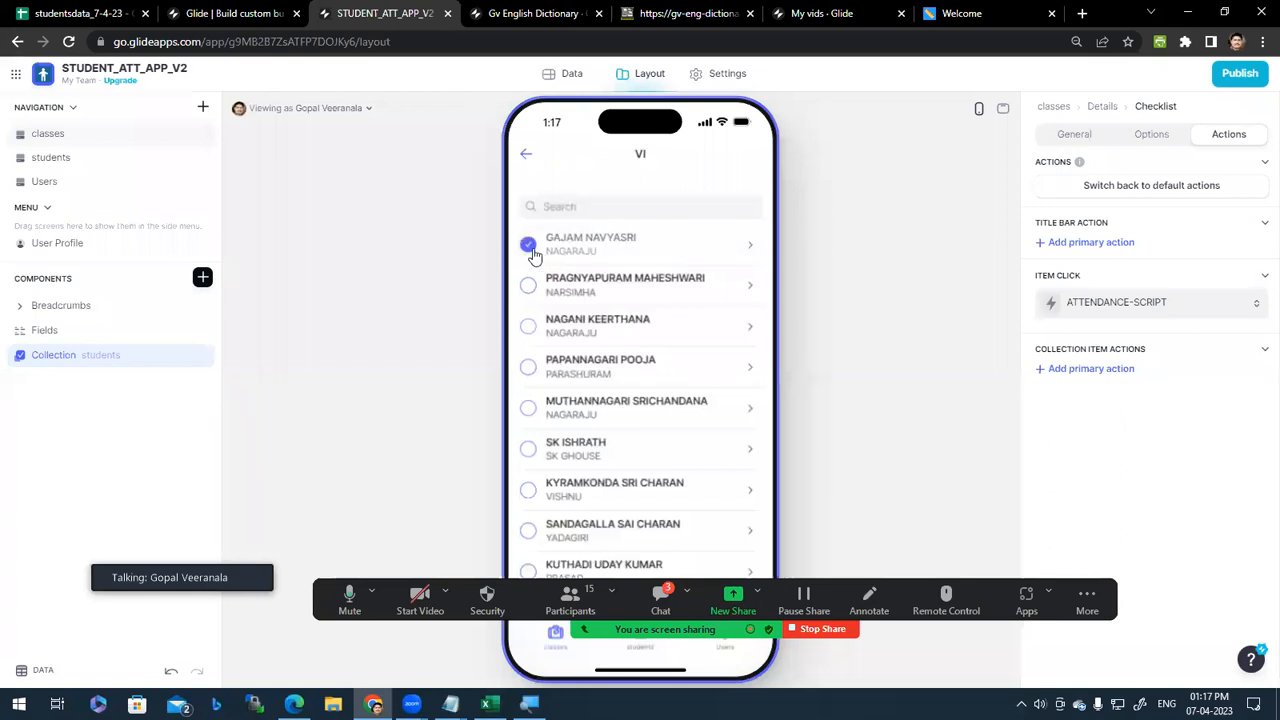
Step: Tap several class VI students to confirm attendance toggles on and off
{"action": "left_click", "coordinate": [656, 292]}
{"action": "left_click", "coordinate": [648, 323]}
{"action": "left_click", "coordinate": [654, 370]}
{"action": "left_click", "coordinate": [648, 421]}
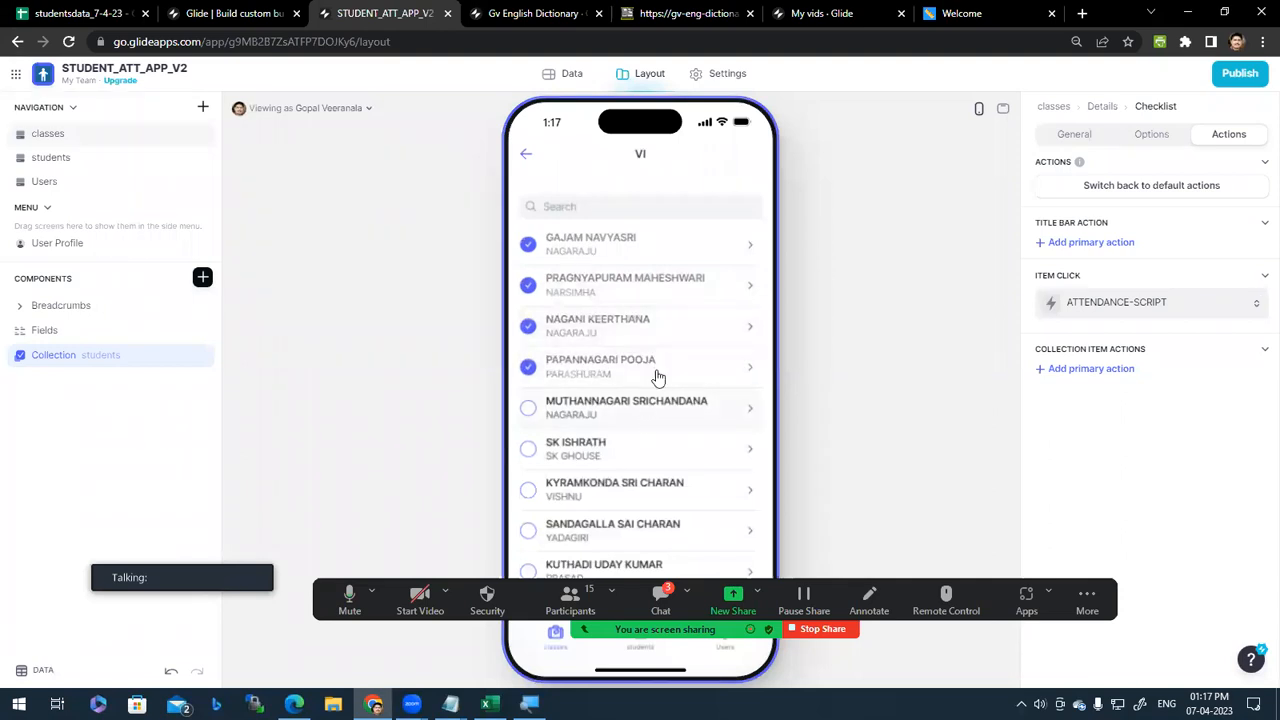
{"action": "left_click", "coordinate": [603, 249]}
{"action": "left_click", "coordinate": [612, 333]}
{"action": "left_click", "coordinate": [622, 455]}
{"action": "left_click", "coordinate": [628, 487]}
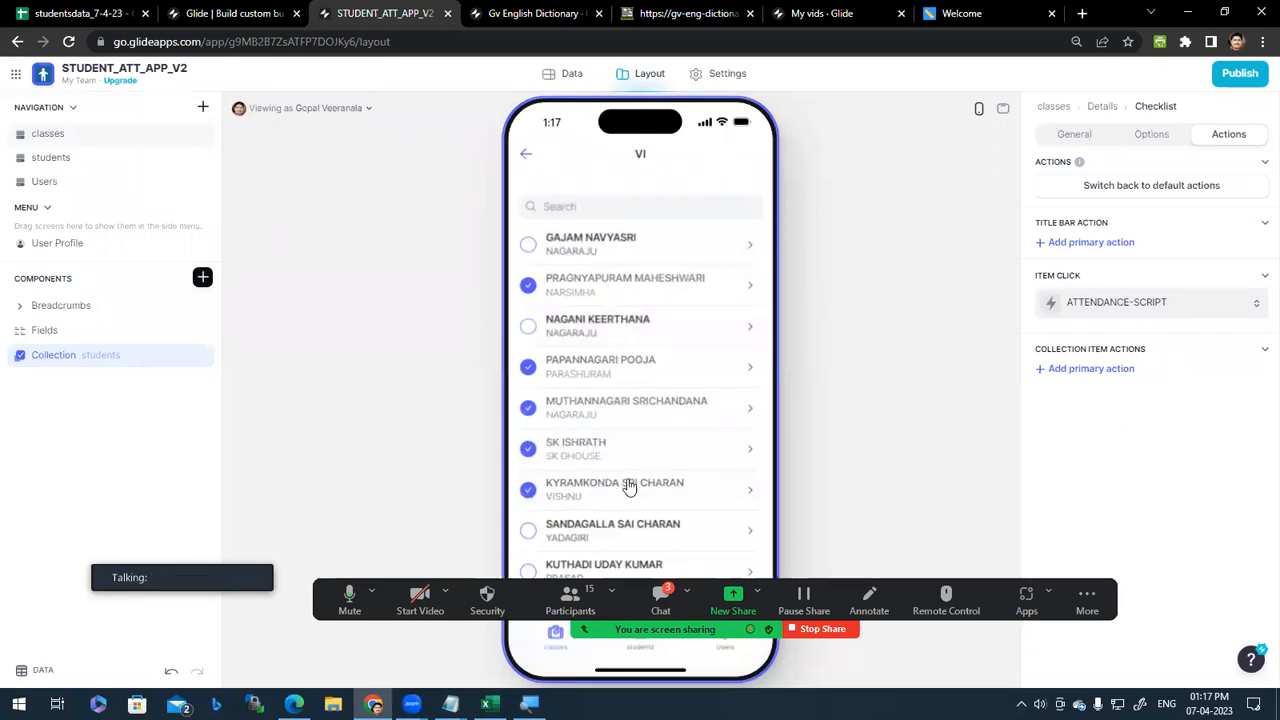
{"action": "left_click", "coordinate": [640, 285]}
{"action": "left_click", "coordinate": [648, 289]}
{"action": "left_click", "coordinate": [640, 331]}
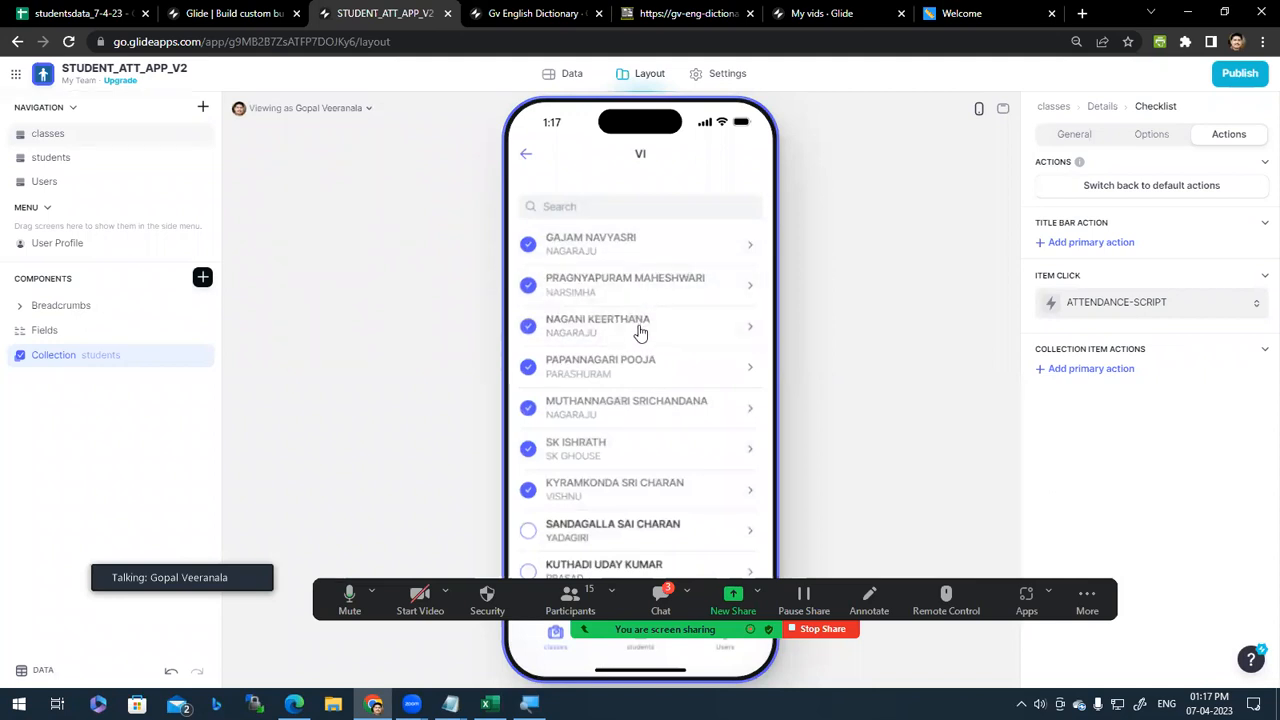
{"action": "scroll", "coordinate": [669, 470], "scroll_direction": "down", "scroll_amount": 2}
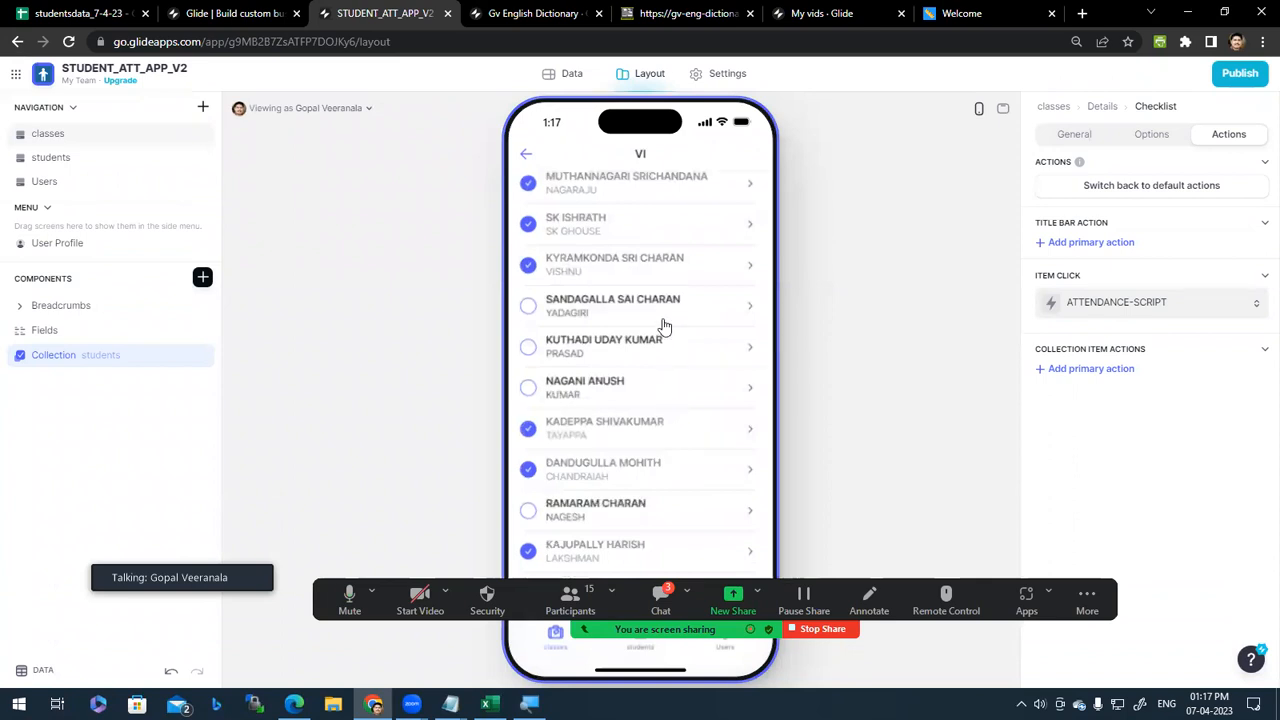
{"action": "left_click", "coordinate": [664, 325]}
{"action": "scroll", "coordinate": [674, 366], "scroll_direction": "up", "scroll_amount": 2}
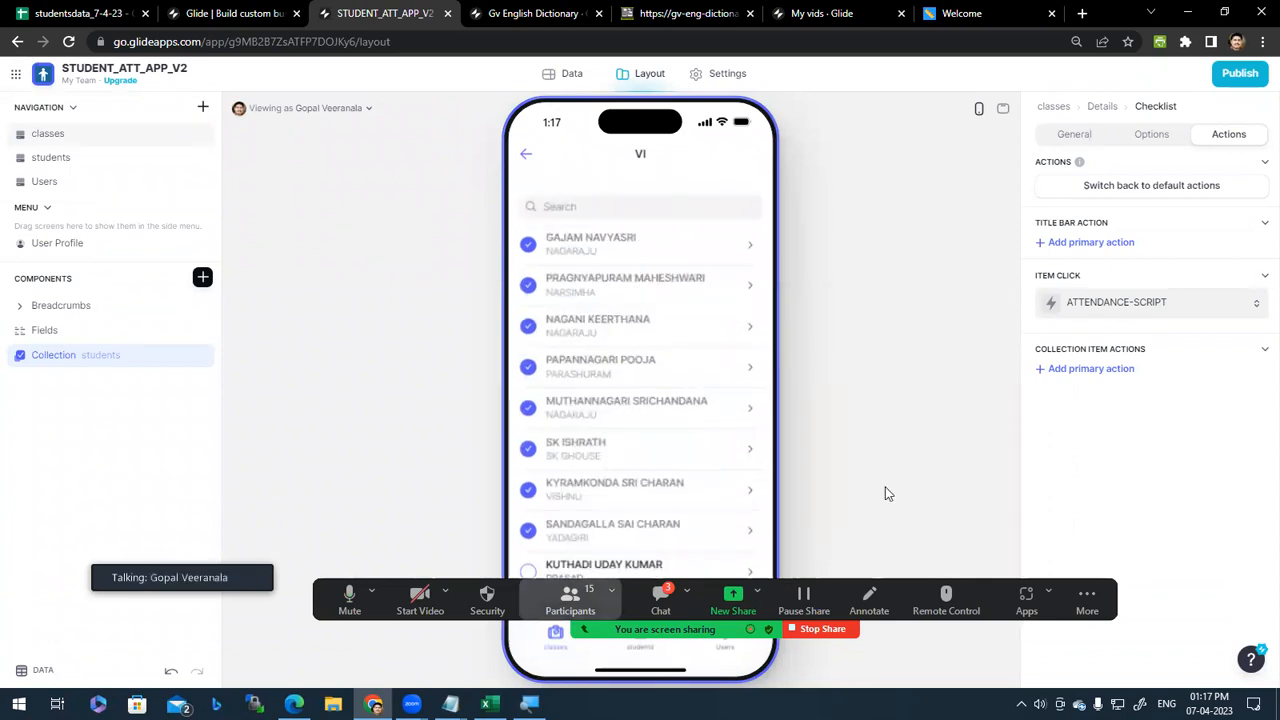
Step: Repeatedly toggle the top students' attendance, then reopen the item-click action settings
{"action": "left_click", "coordinate": [562, 245]}
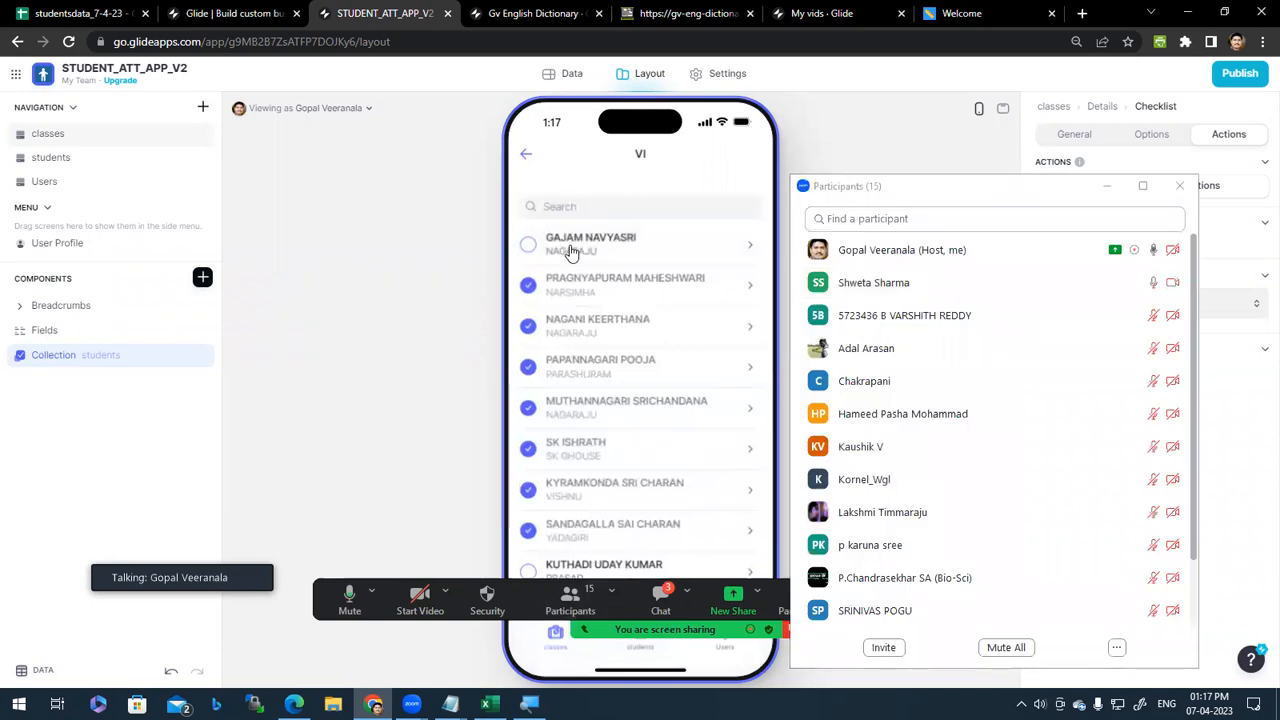
{"action": "left_click", "coordinate": [571, 251]}
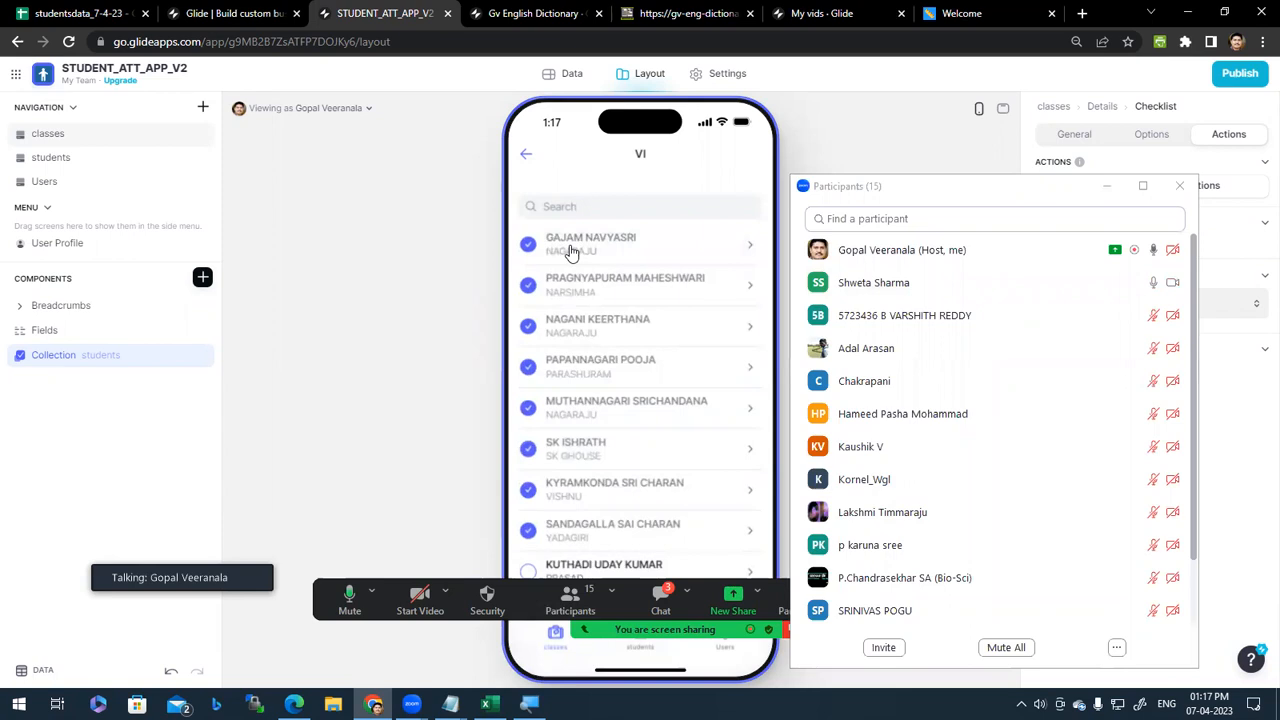
{"action": "left_click", "coordinate": [582, 251]}
{"action": "left_click", "coordinate": [594, 290]}
{"action": "left_click", "coordinate": [578, 278]}
{"action": "left_click", "coordinate": [567, 257]}
{"action": "scroll", "coordinate": [609, 478], "scroll_direction": "down", "scroll_amount": 3}
{"action": "left_click", "coordinate": [578, 304]}
{"action": "left_click", "coordinate": [643, 311]}
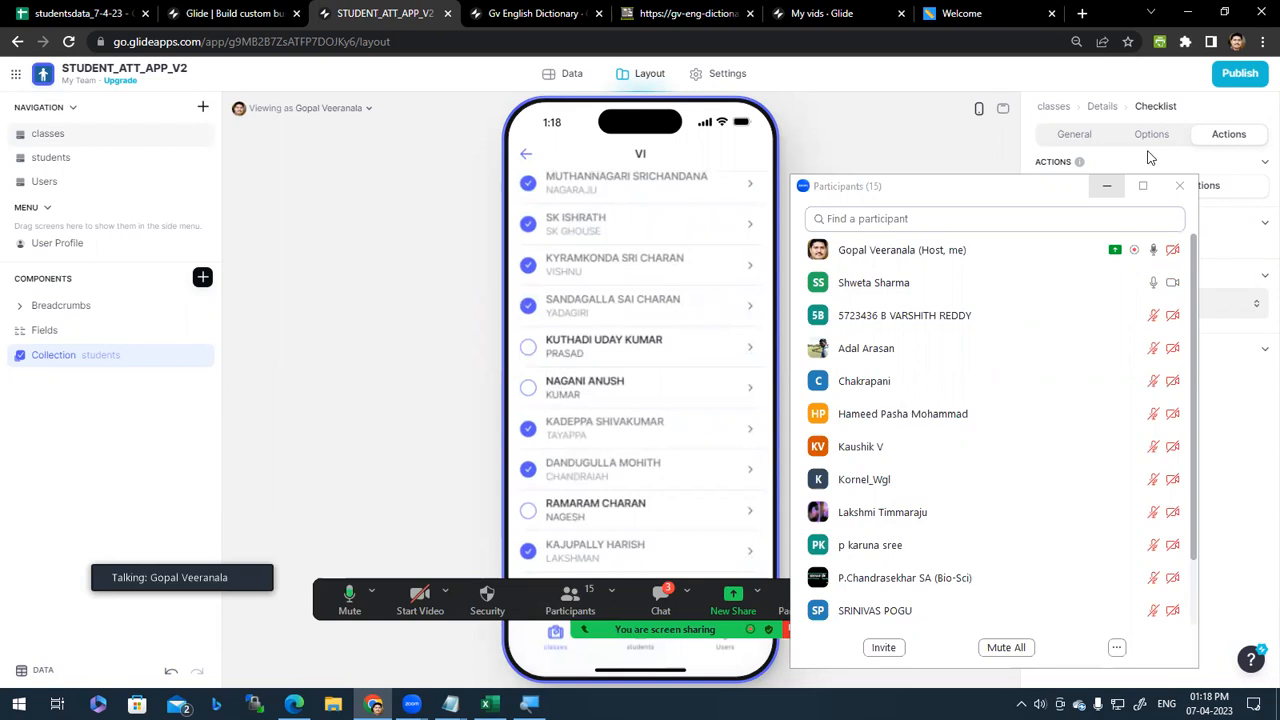
{"action": "left_click", "coordinate": [1107, 186]}
{"action": "left_click", "coordinate": [1146, 302]}
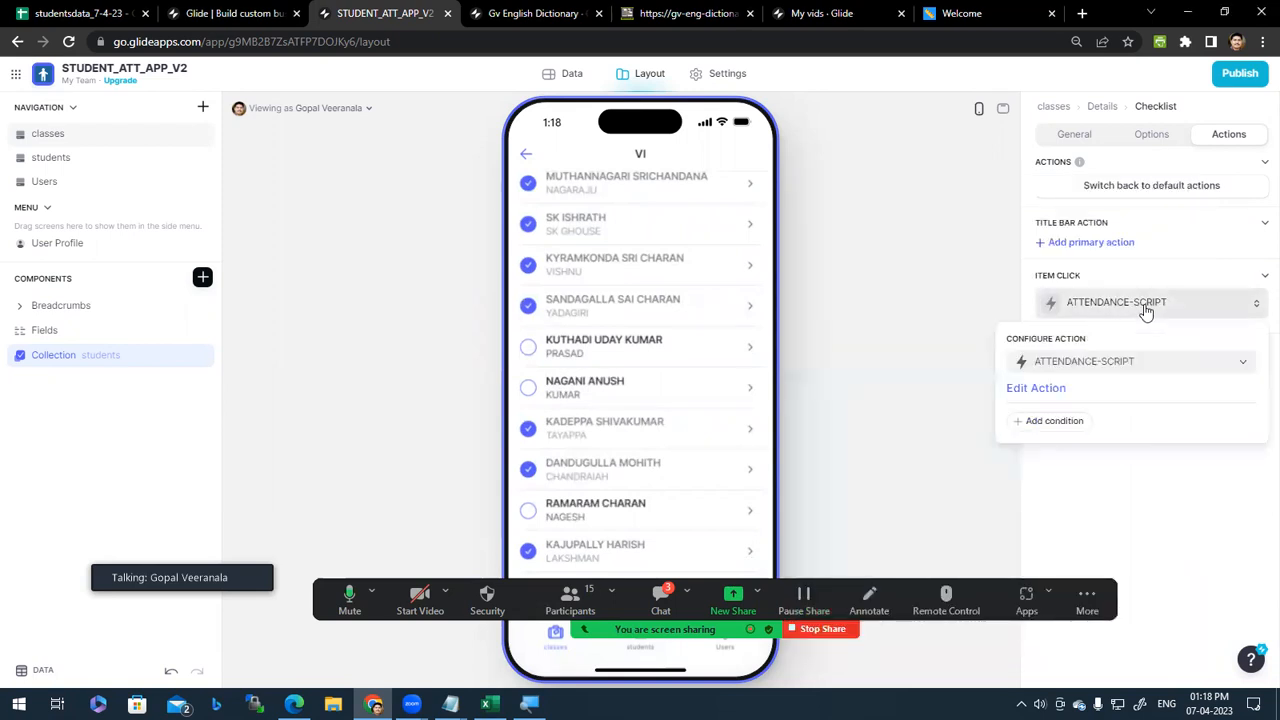
{"action": "left_click", "coordinate": [1050, 396]}
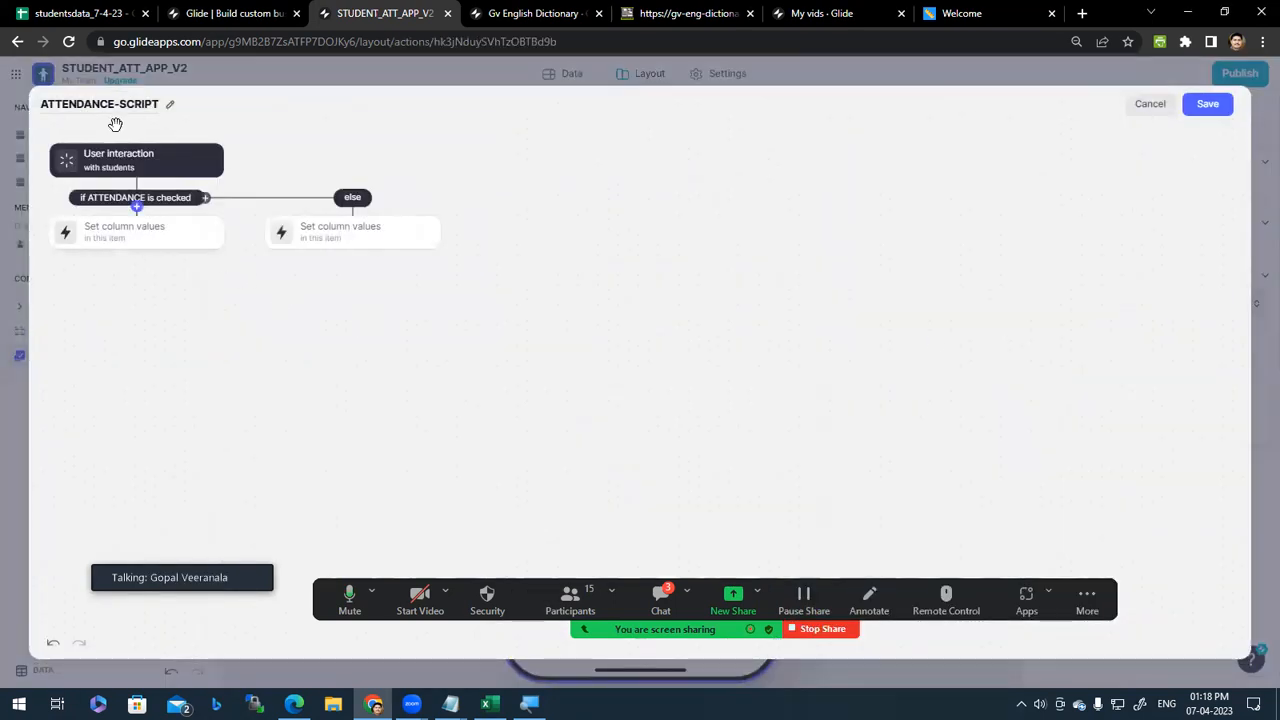
{"action": "triple_click", "coordinate": [141, 103]}
{"action": "left_click", "coordinate": [289, 118]}
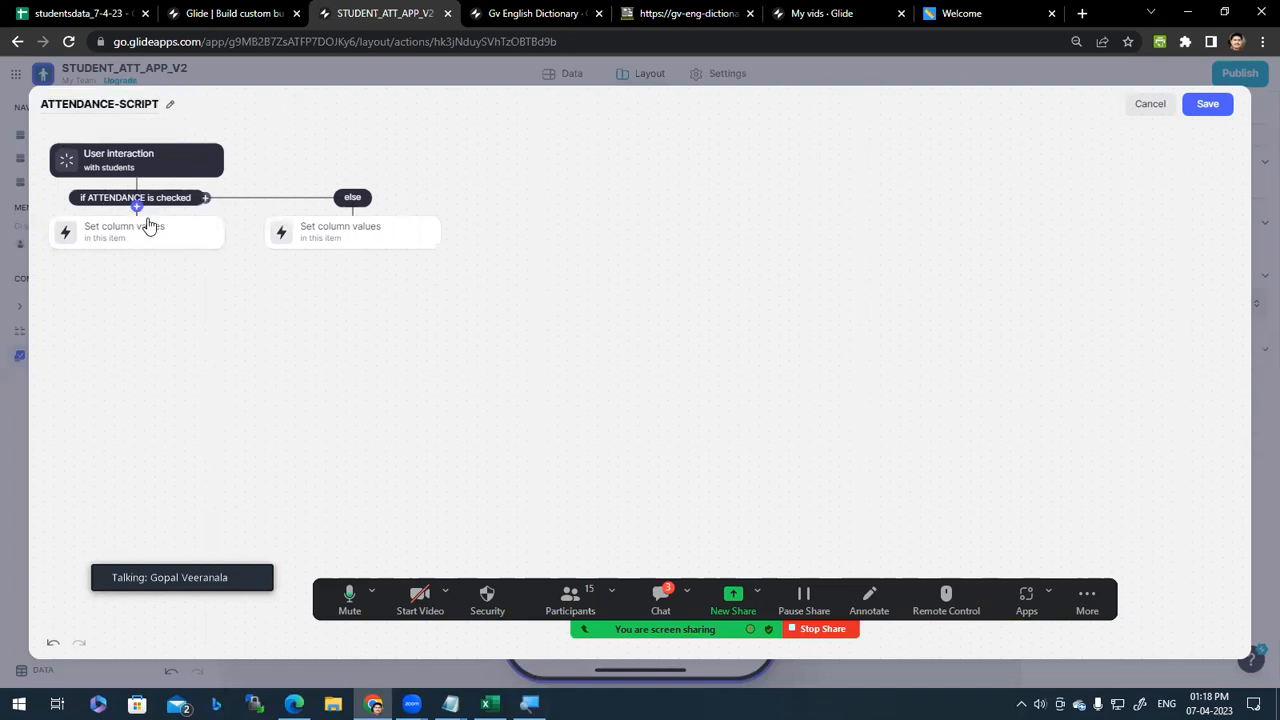
{"action": "left_click", "coordinate": [137, 248]}
{"action": "left_click", "coordinate": [98, 237]}
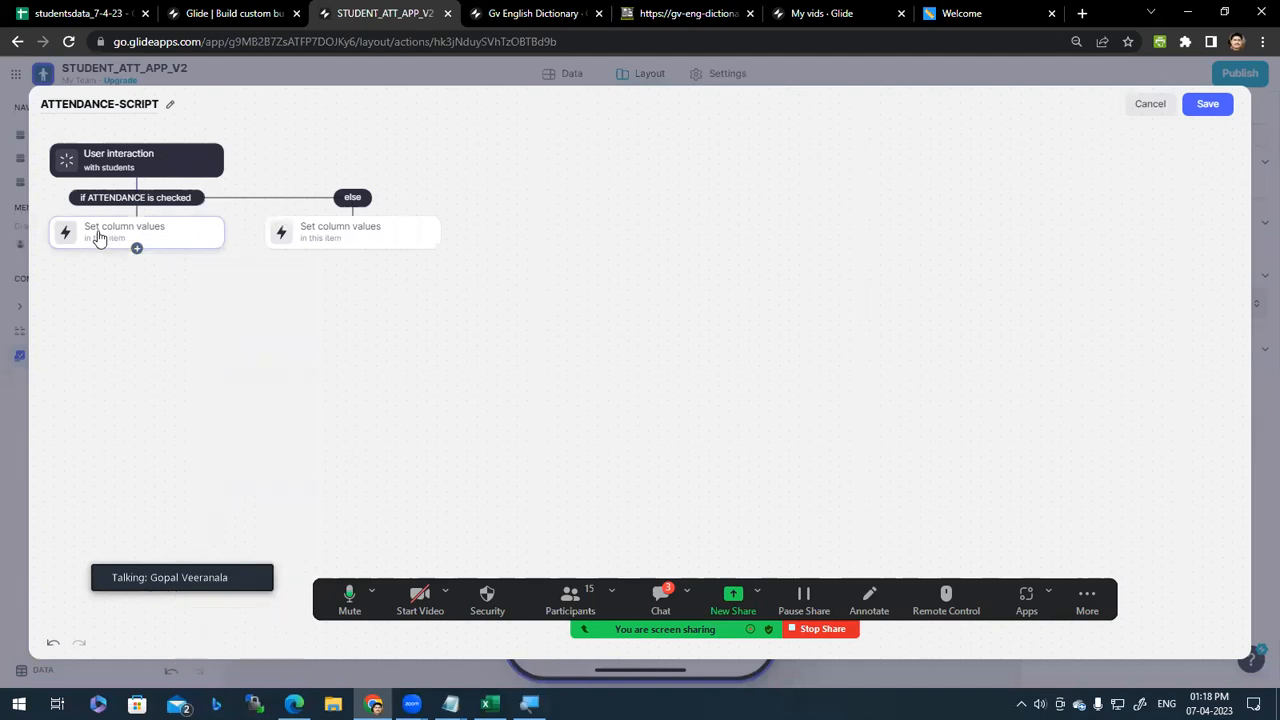
{"action": "left_click", "coordinate": [380, 231]}
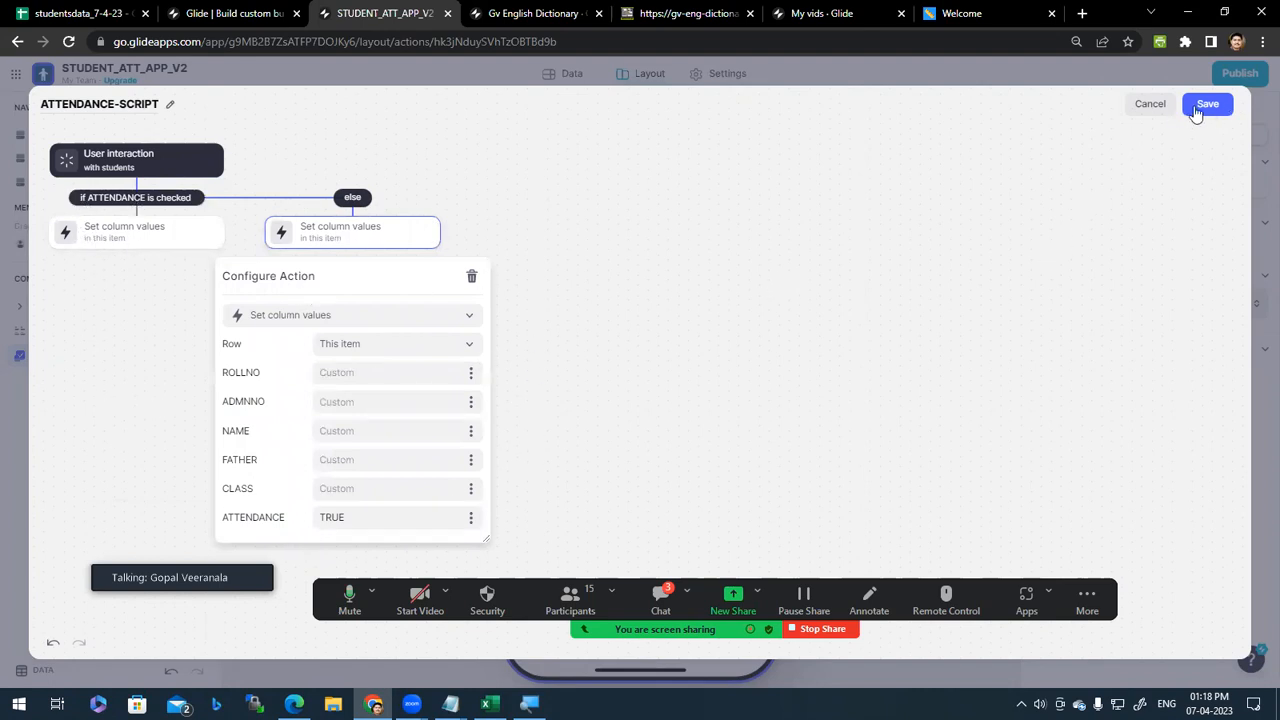
{"action": "left_click", "coordinate": [1150, 106]}
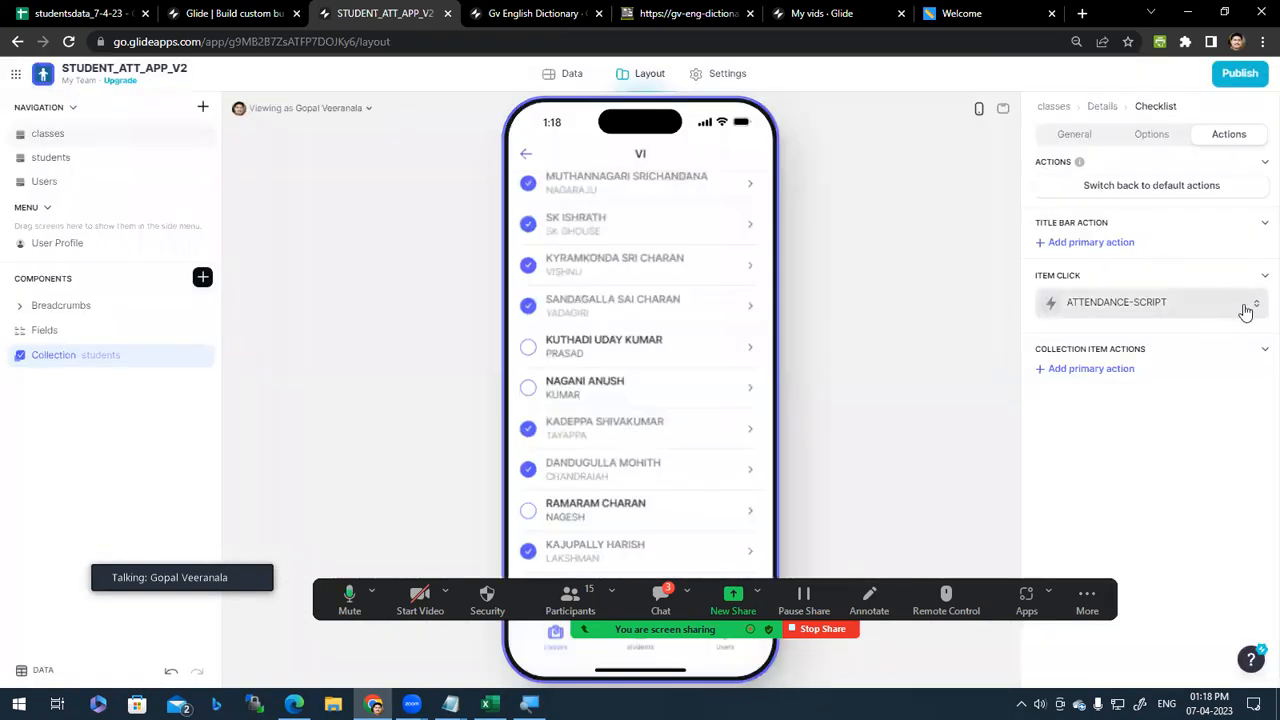
Step: Review the item-click action list and close it without changes
{"action": "left_click", "coordinate": [1246, 312]}
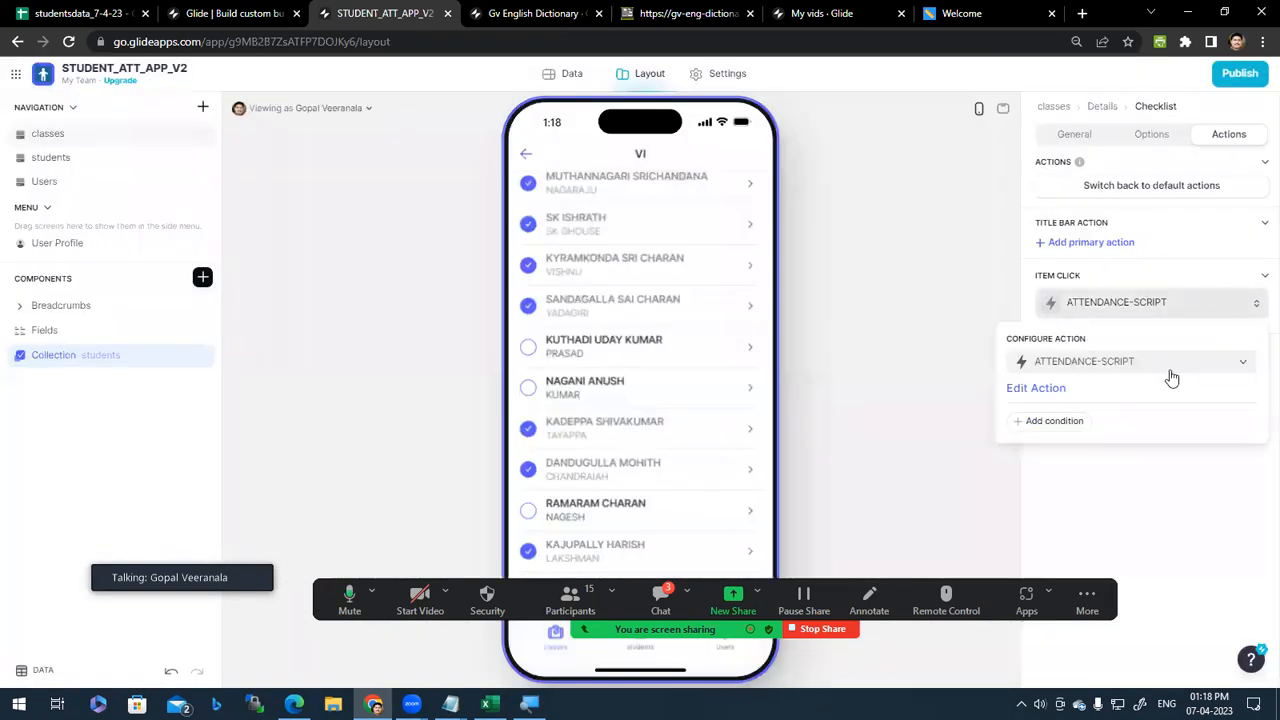
{"action": "left_click", "coordinate": [1206, 363]}
{"action": "scroll", "coordinate": [1138, 632], "scroll_direction": "down", "scroll_amount": 1}
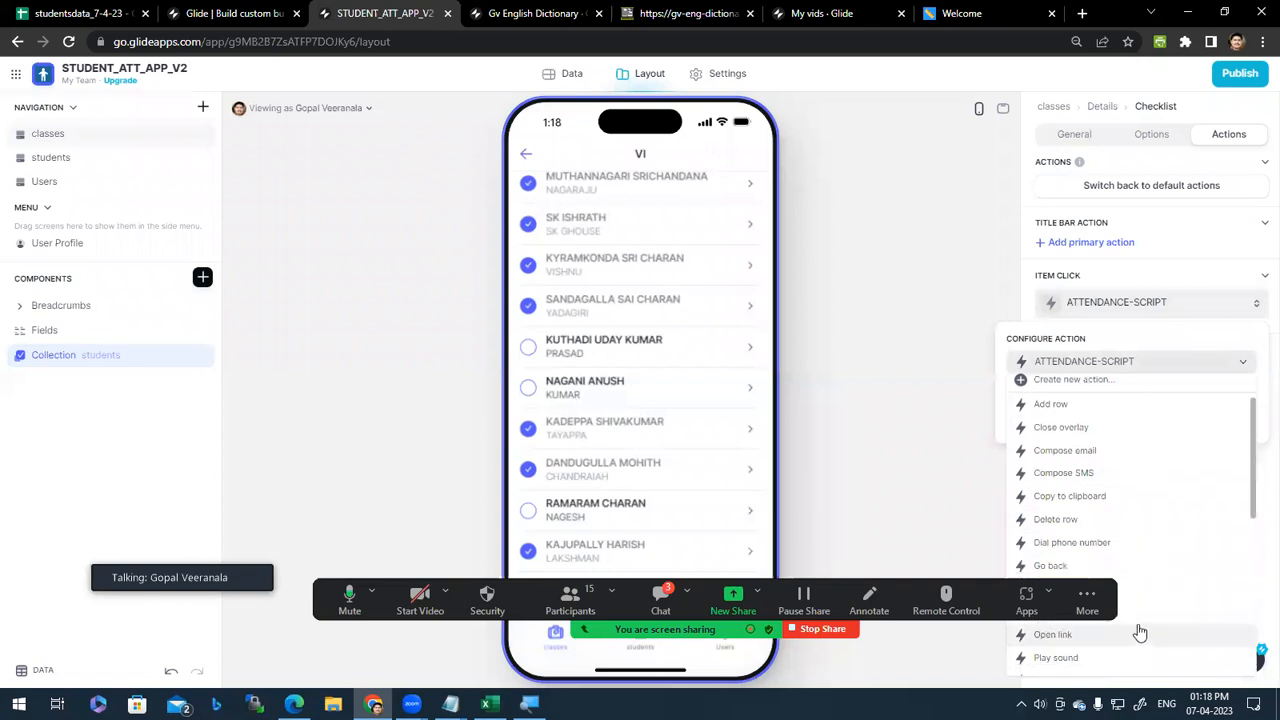
{"action": "scroll", "coordinate": [1148, 434], "scroll_direction": "up", "scroll_amount": 1}
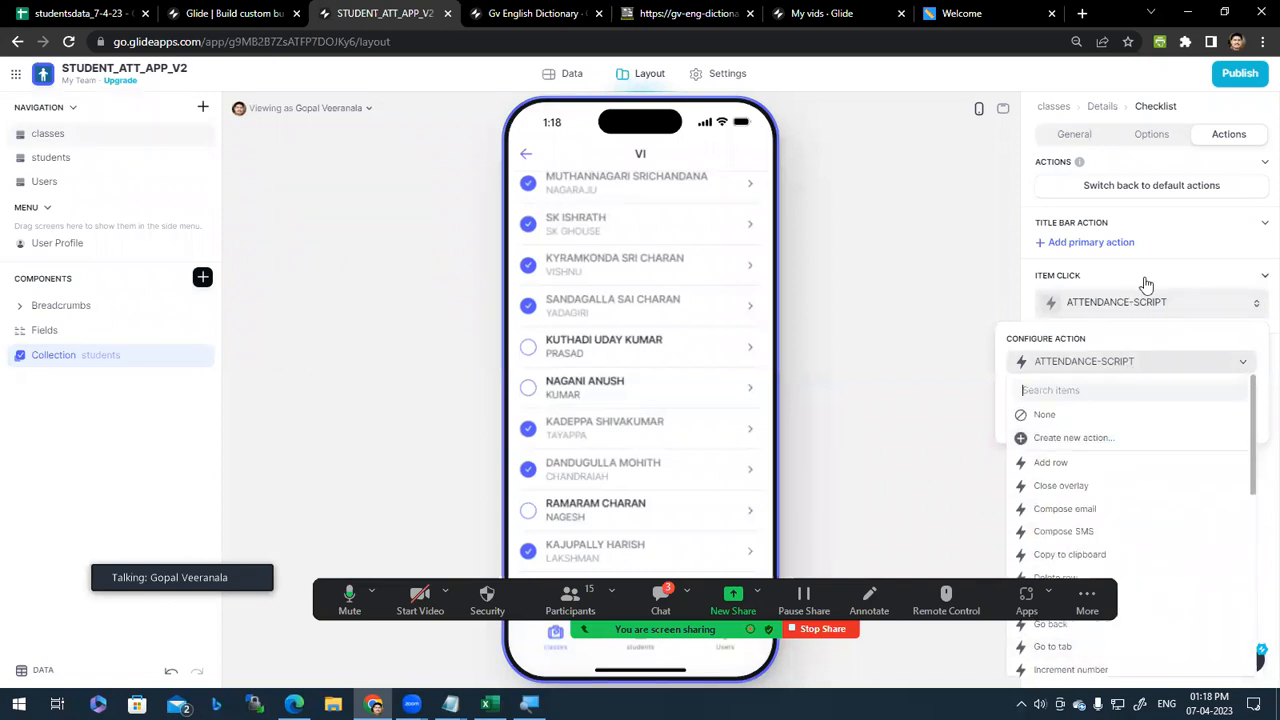
{"action": "left_click", "coordinate": [1020, 271]}
{"action": "scroll", "coordinate": [652, 310], "scroll_direction": "up", "scroll_amount": 3}
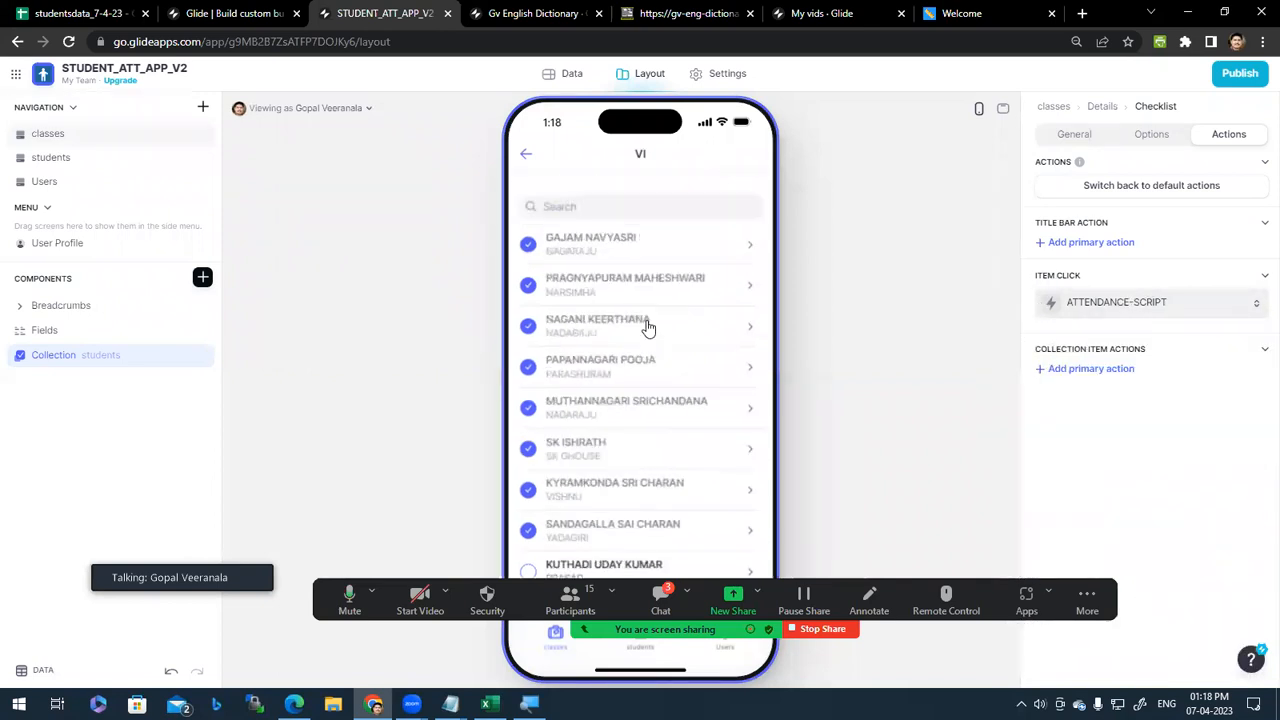
Step: Open class VII's checklist, browse its settings panels, then switch to the Data editor
{"action": "left_click", "coordinate": [528, 161]}
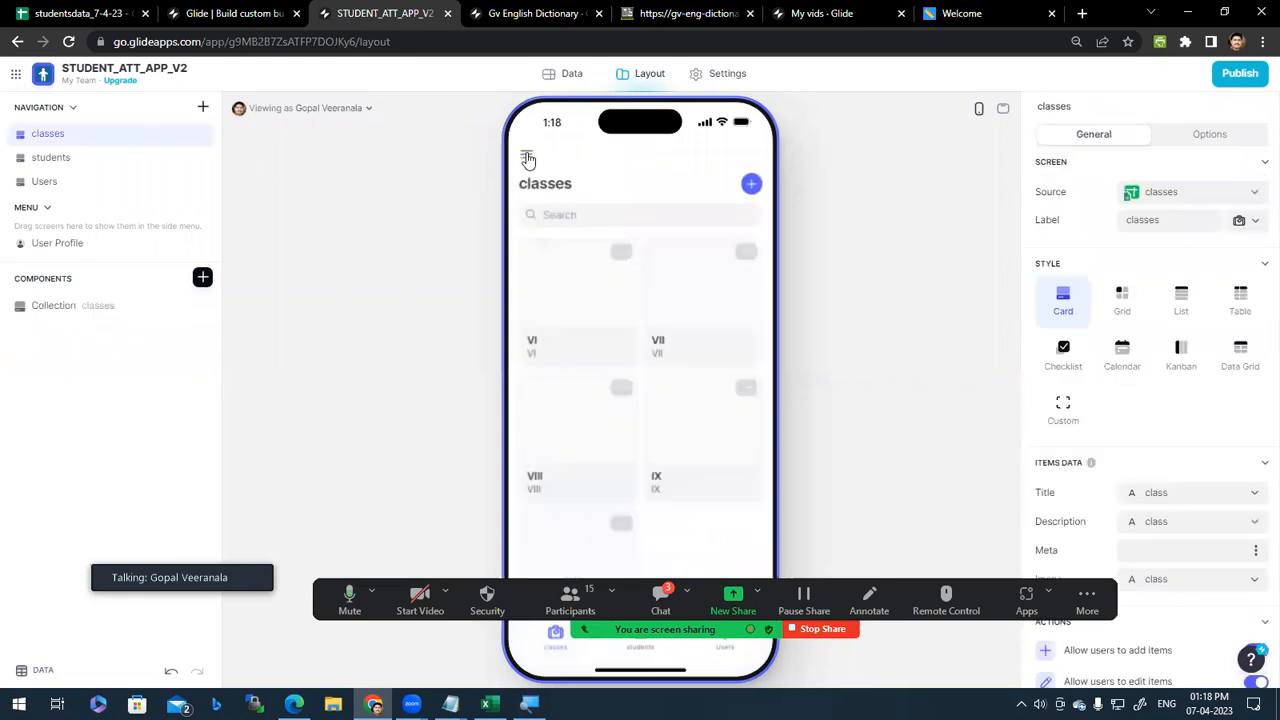
{"action": "left_click", "coordinate": [718, 314]}
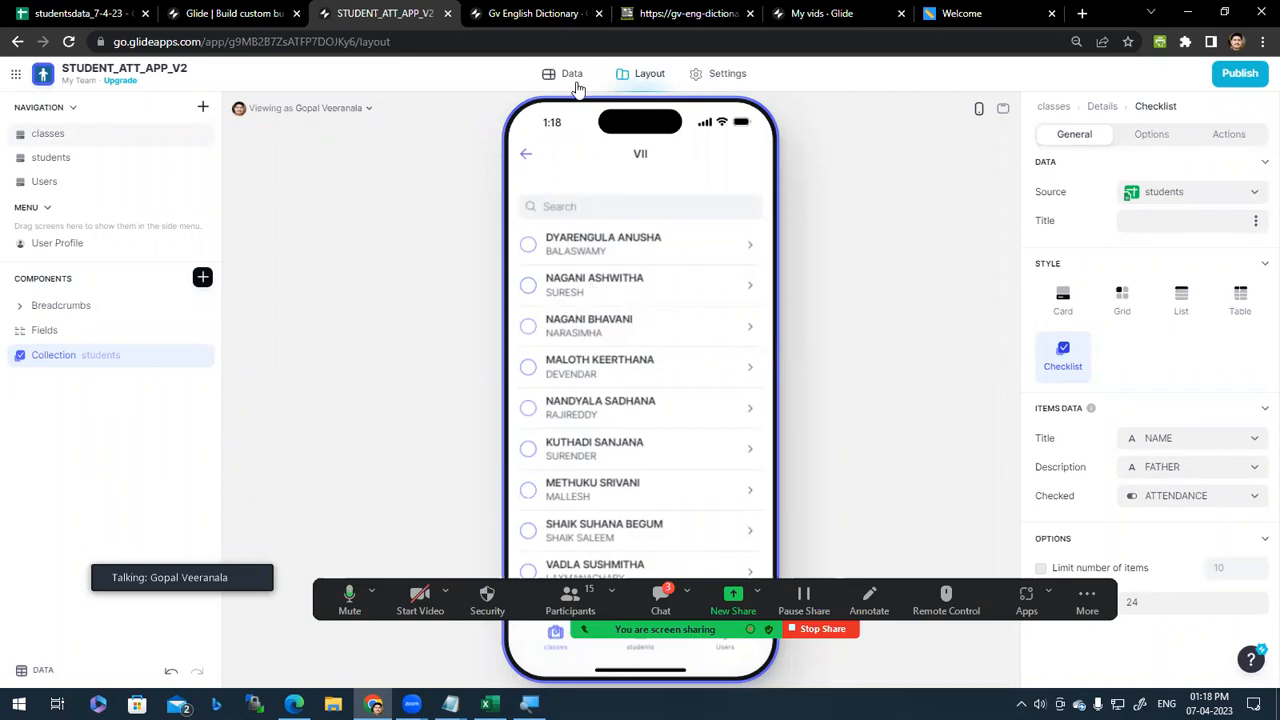
{"action": "scroll", "coordinate": [637, 509], "scroll_direction": "up", "scroll_amount": 5}
{"action": "left_click", "coordinate": [1163, 136]}
{"action": "left_click", "coordinate": [1215, 138]}
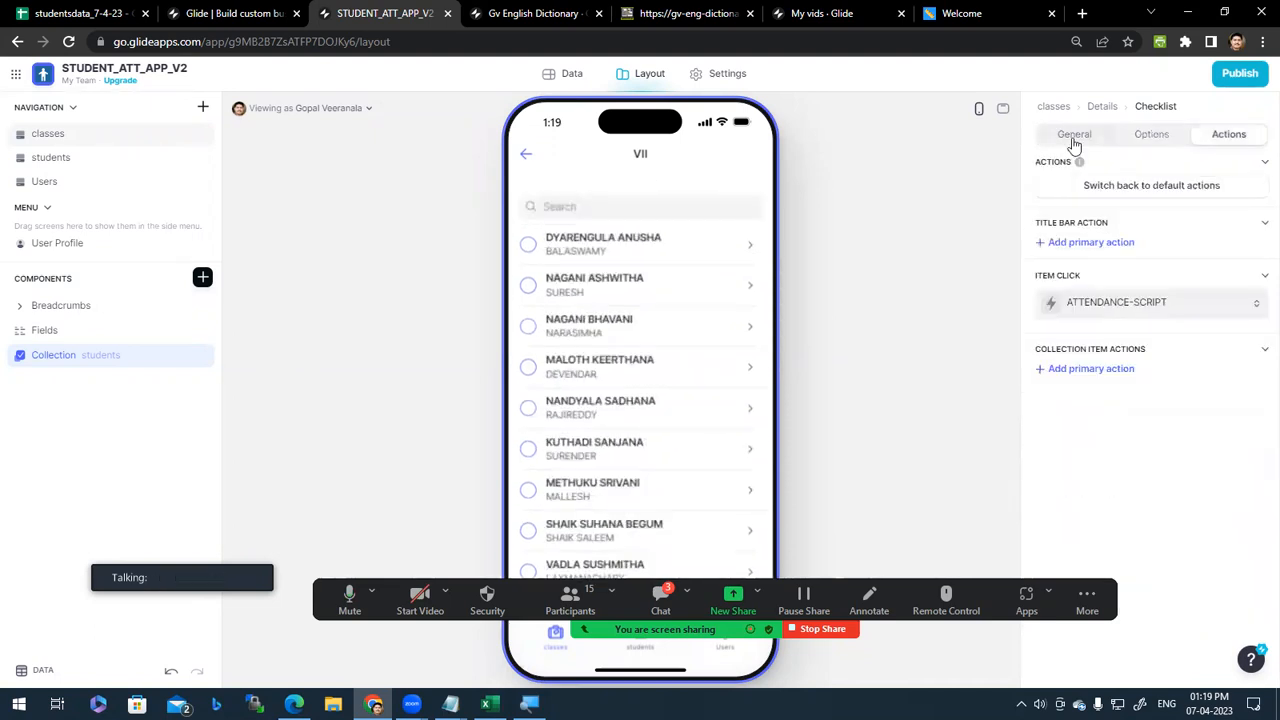
{"action": "left_click", "coordinate": [1074, 144]}
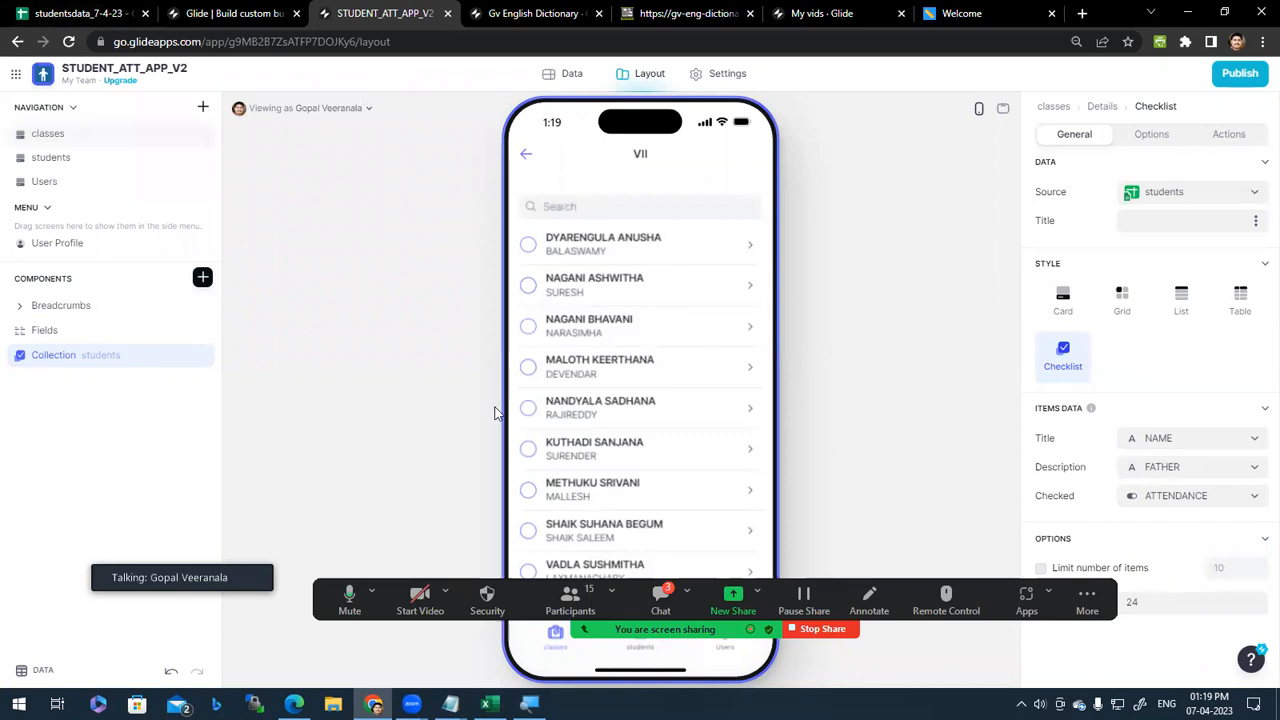
{"action": "left_click", "coordinate": [566, 80]}
Step: Browse the students and classes tables, peek at the add-table options, then return to the Layout view
{"action": "left_click", "coordinate": [56, 163]}
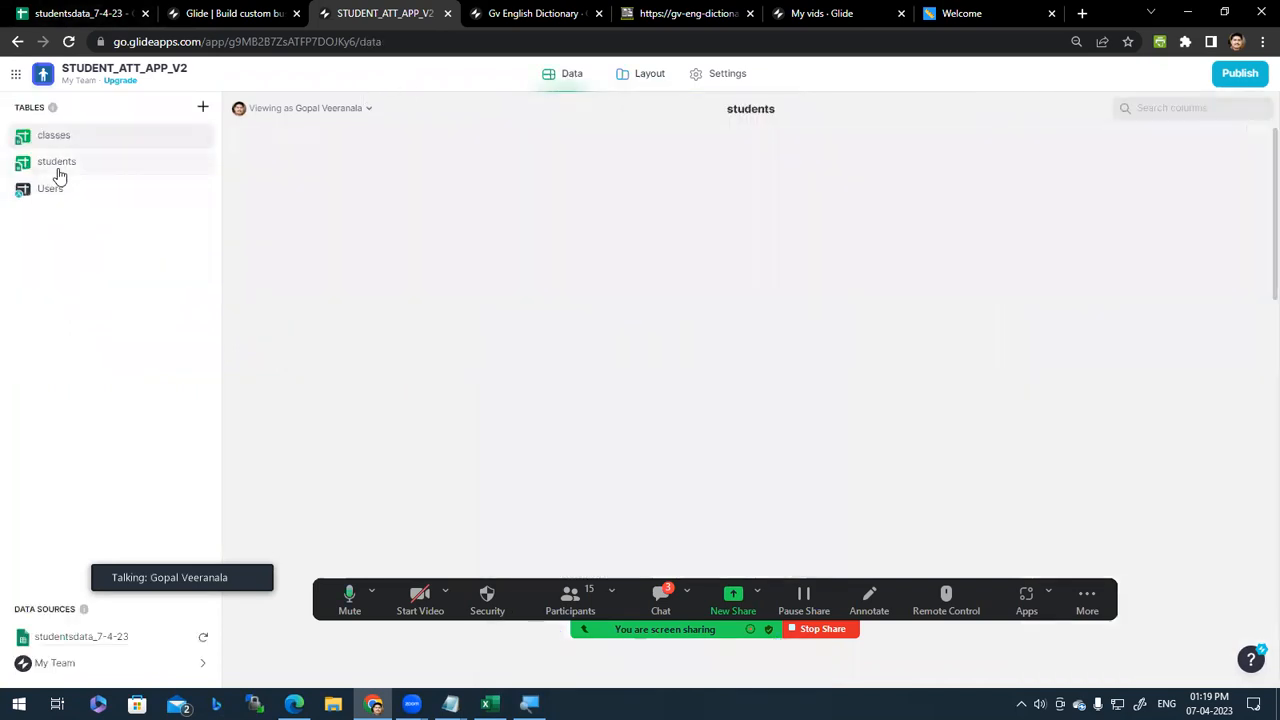
{"action": "left_click", "coordinate": [84, 140]}
{"action": "left_click", "coordinate": [80, 163]}
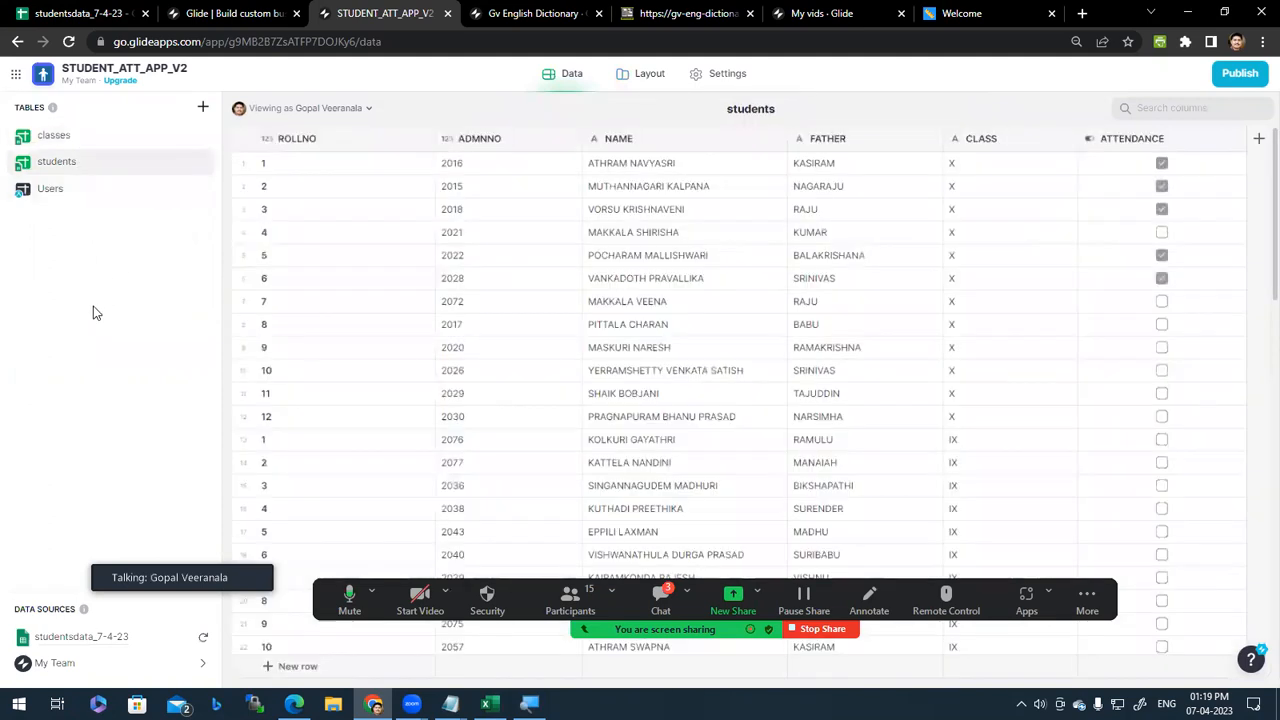
{"action": "left_click", "coordinate": [204, 110]}
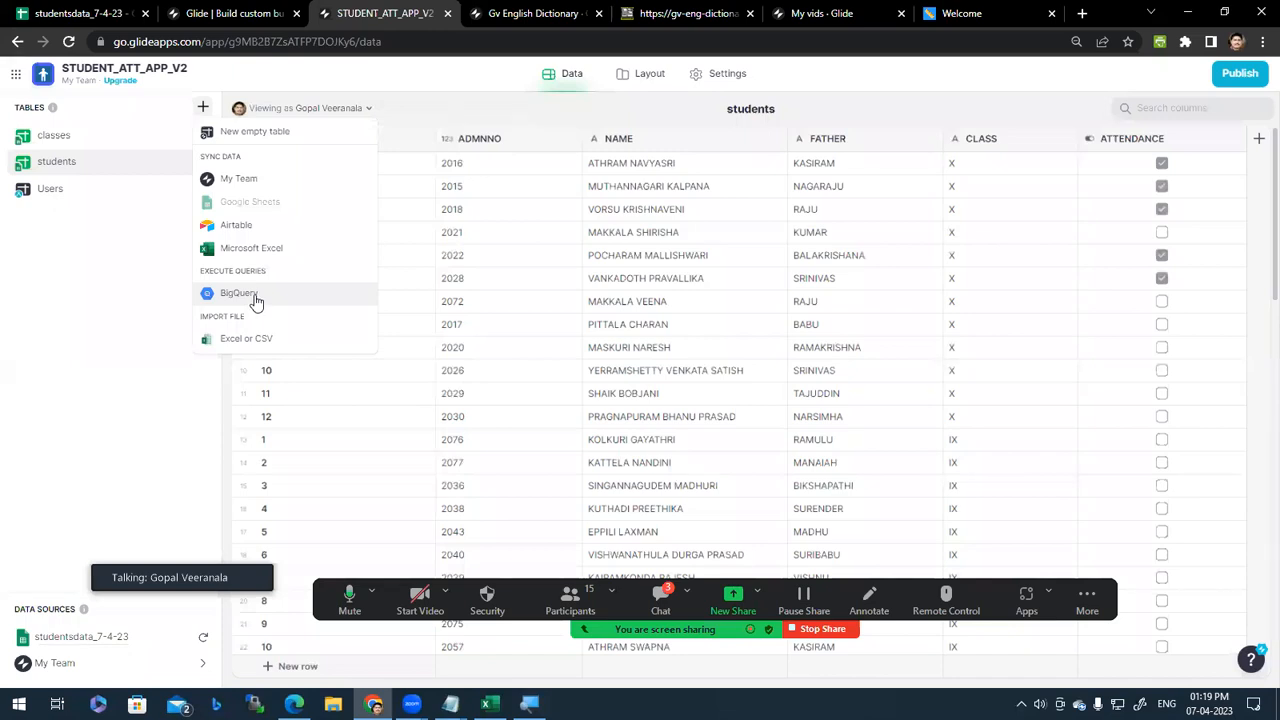
{"action": "left_click", "coordinate": [129, 266]}
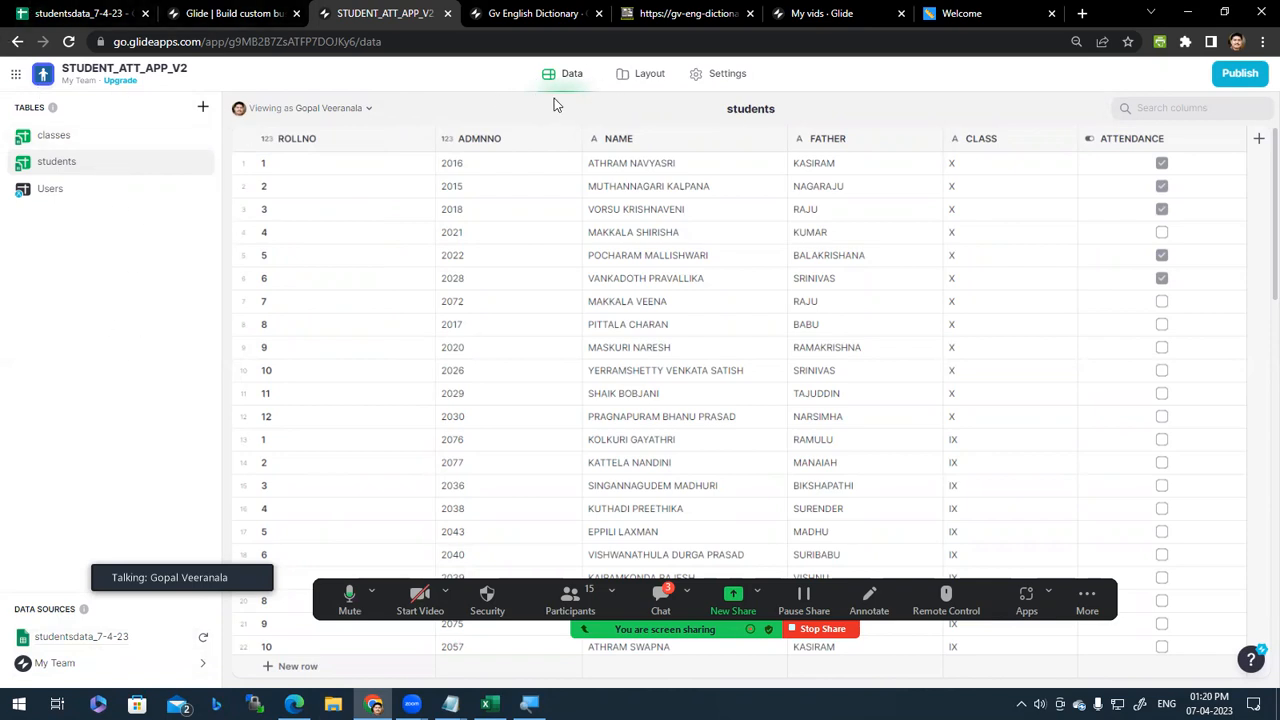
{"action": "left_click", "coordinate": [630, 86]}
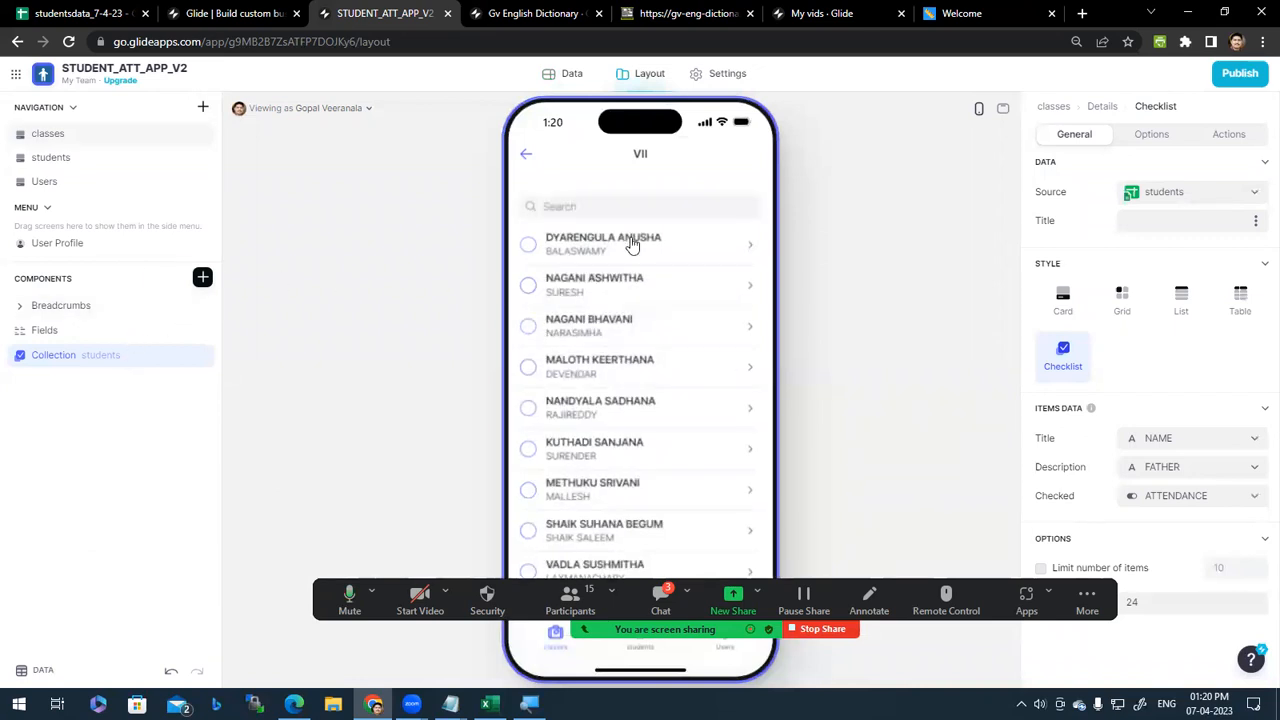
{"action": "scroll", "coordinate": [662, 437], "scroll_direction": "down", "scroll_amount": 3}
{"action": "scroll", "coordinate": [660, 435], "scroll_direction": "up", "scroll_amount": 3}
{"action": "scroll", "coordinate": [649, 390], "scroll_direction": "down", "scroll_amount": 3}
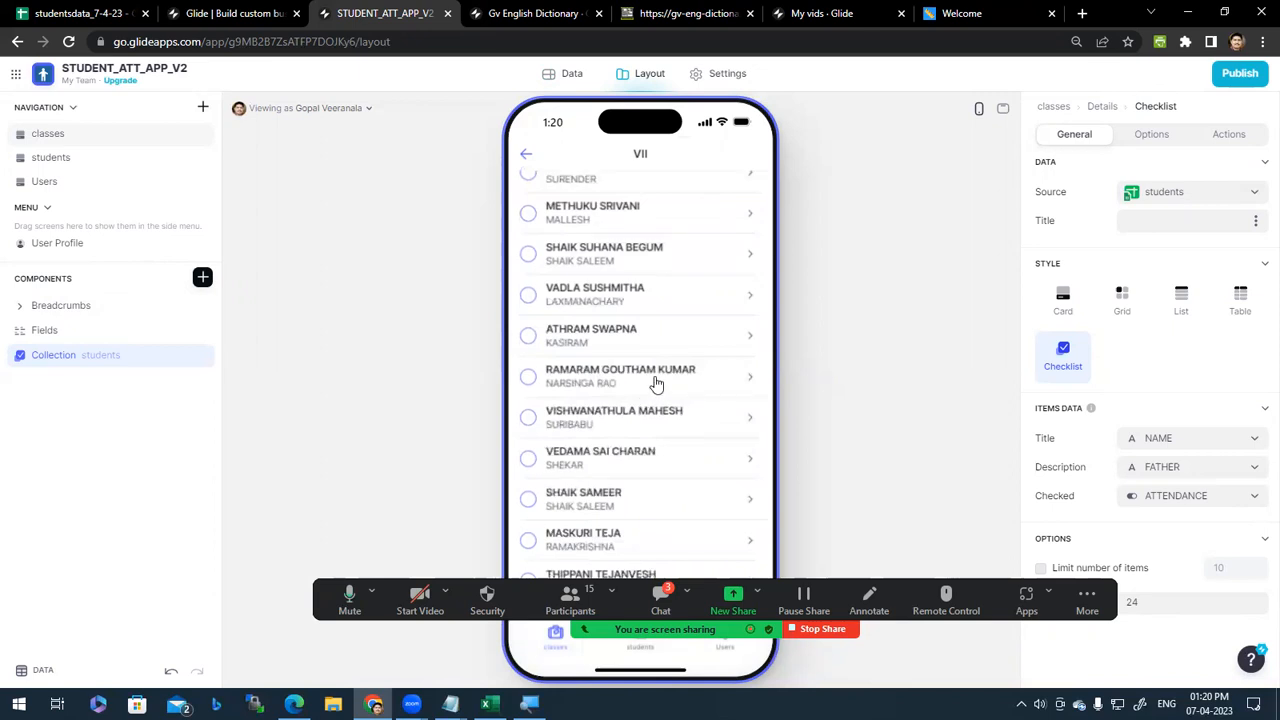
{"action": "scroll", "coordinate": [643, 480], "scroll_direction": "up", "scroll_amount": 3}
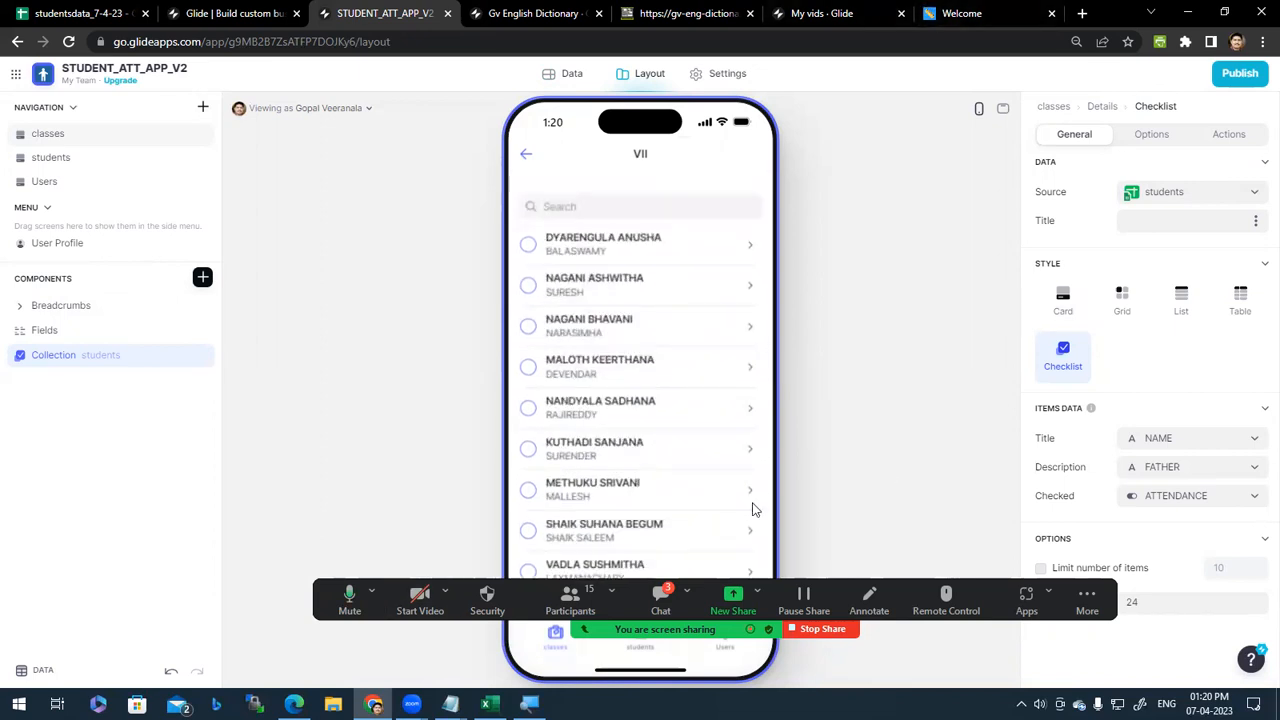
Step: Switch to the Gv English Dictionary app and search GLIDE in place of psychology
{"action": "left_click", "coordinate": [538, 16]}
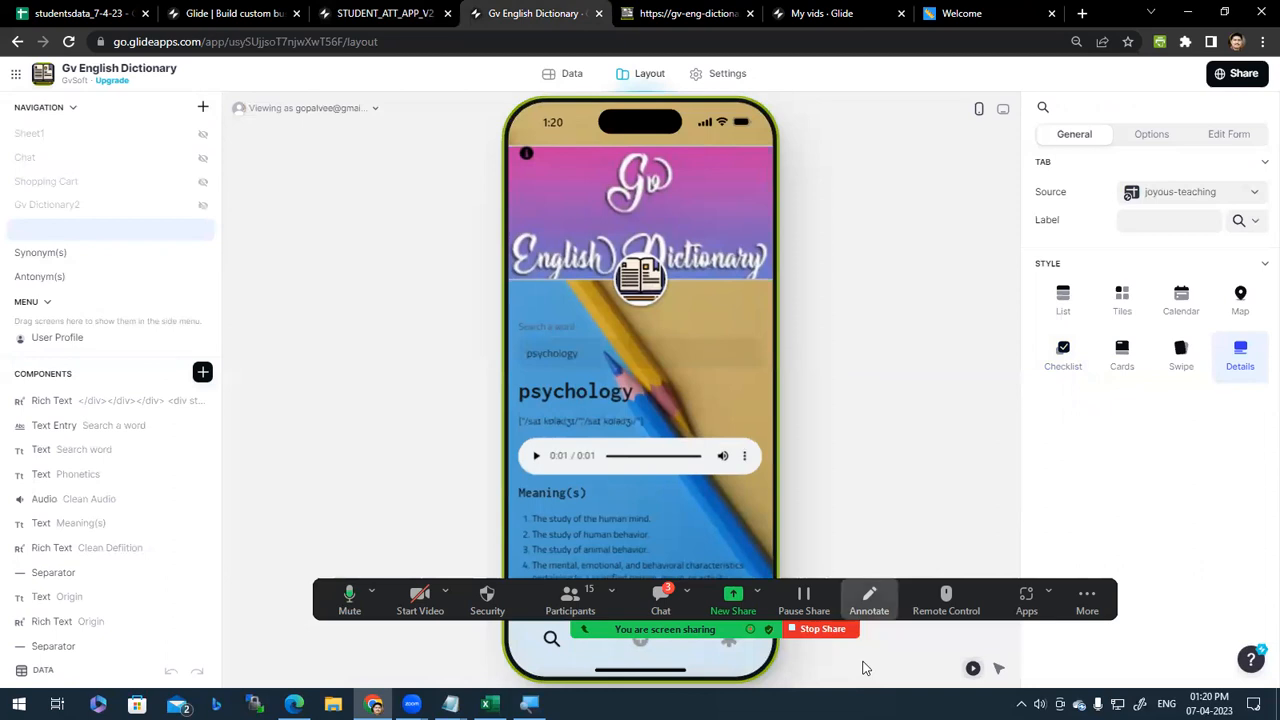
{"action": "double_click", "coordinate": [563, 353]}
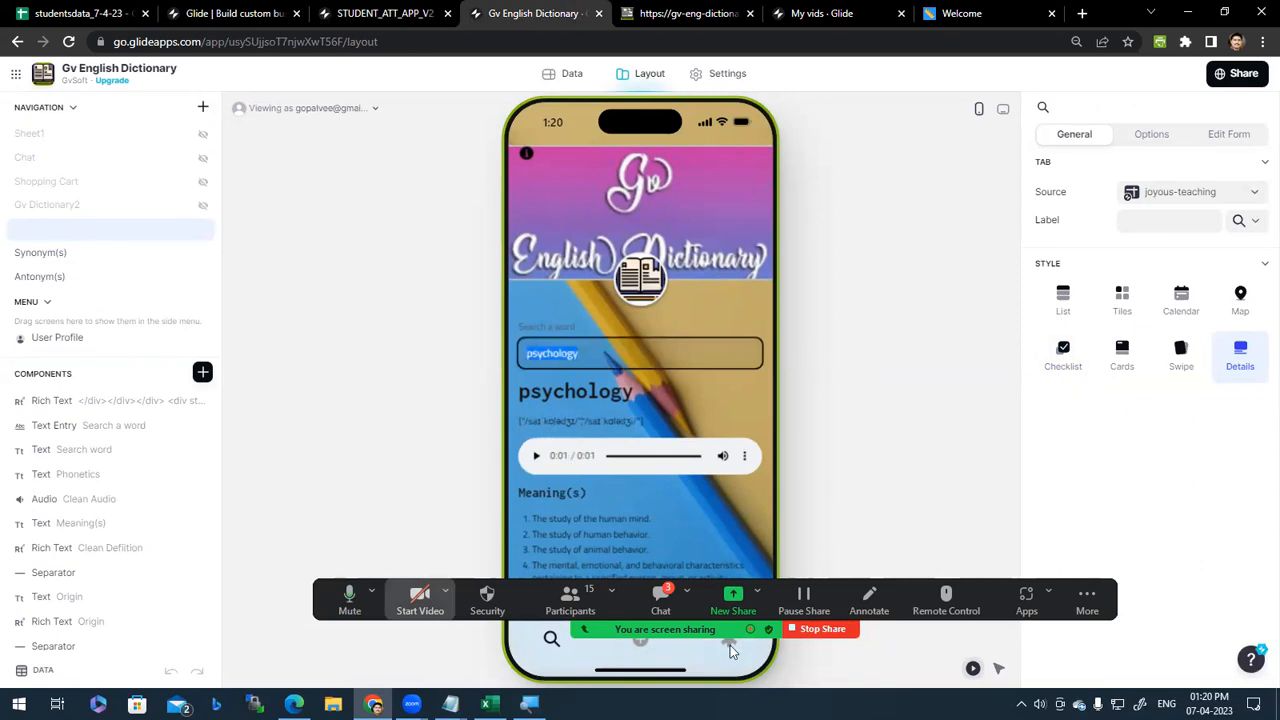
{"action": "left_click_drag", "start_coordinate": [737, 628], "coordinate": [708, 230]}
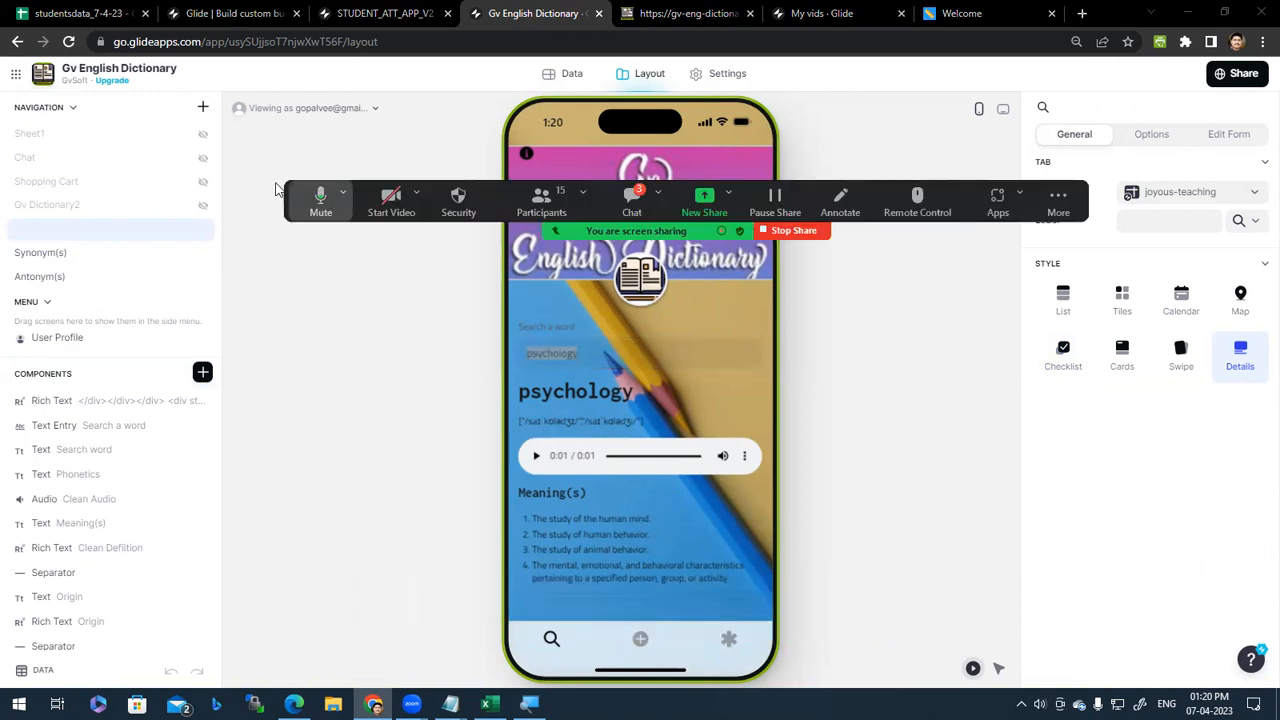
{"action": "left_click_drag", "start_coordinate": [280, 192], "coordinate": [285, 615]}
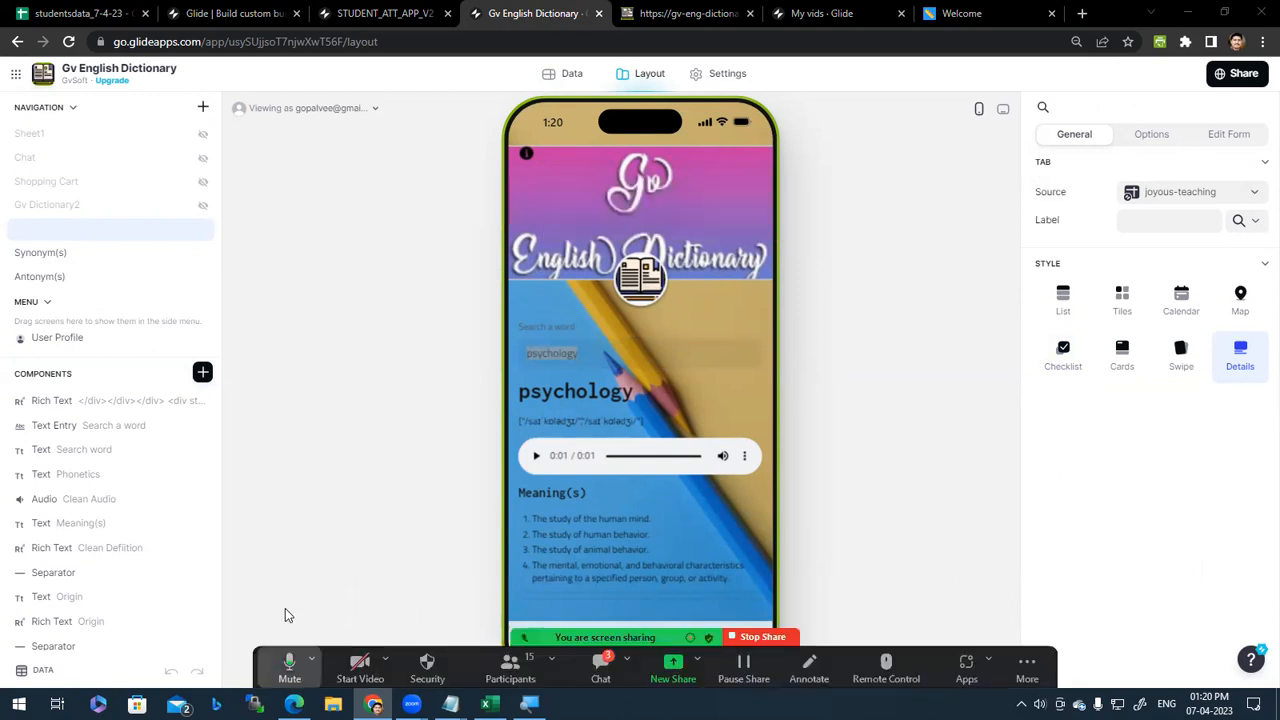
{"action": "double_click", "coordinate": [584, 352]}
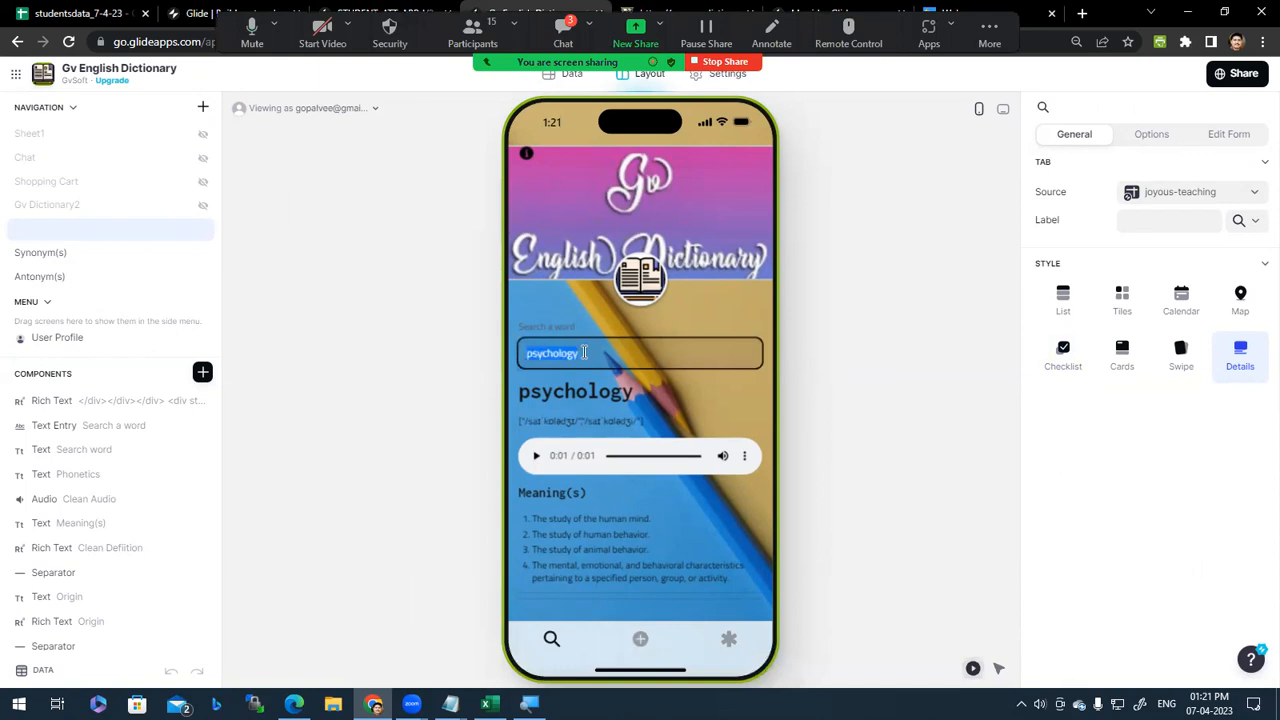
{"action": "type", "text": "GLIDE"}
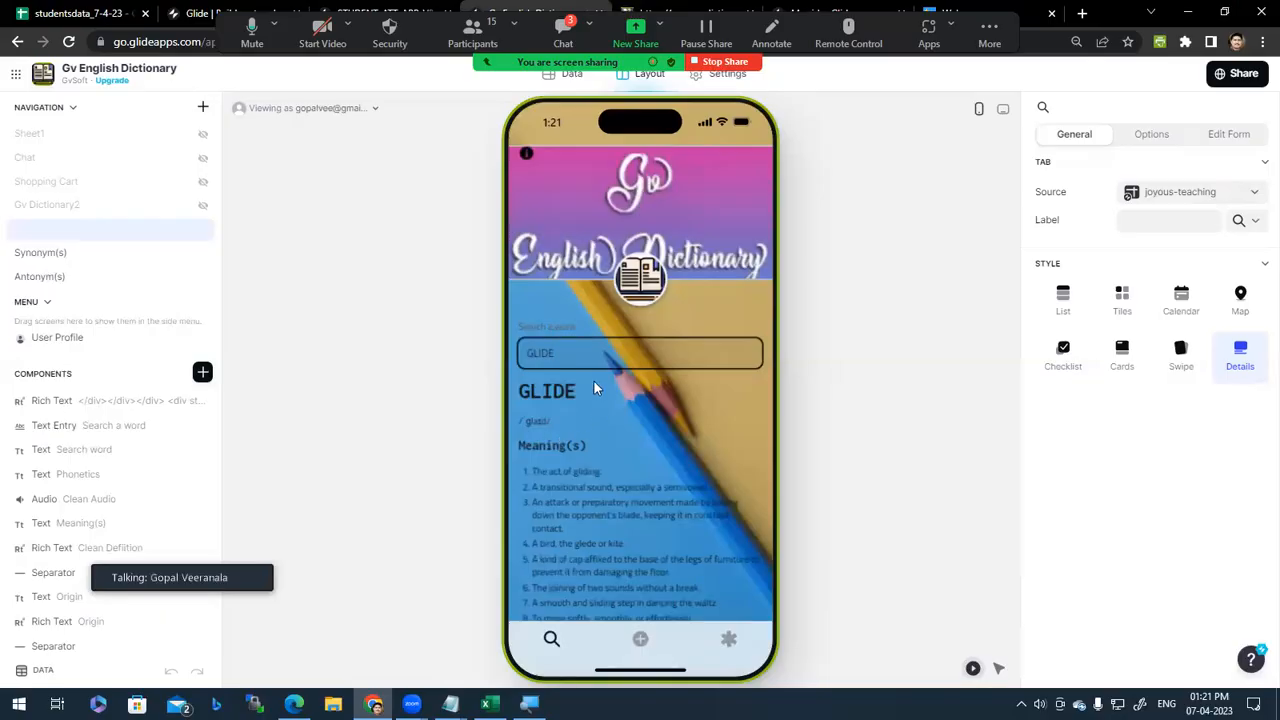
Step: Look up heaven, then difficult, then good, scrolling through the results
{"action": "double_click", "coordinate": [600, 358]}
{"action": "type", "text": "p"}
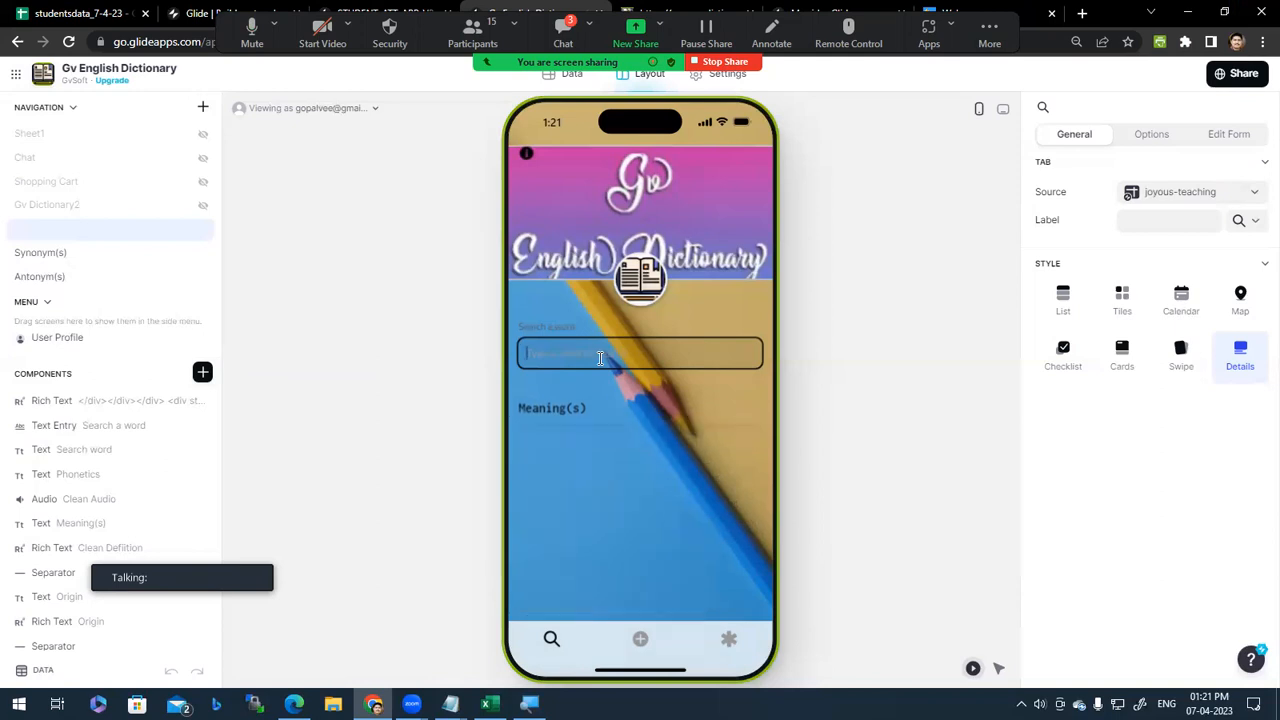
{"action": "type", "text": "heaven"}
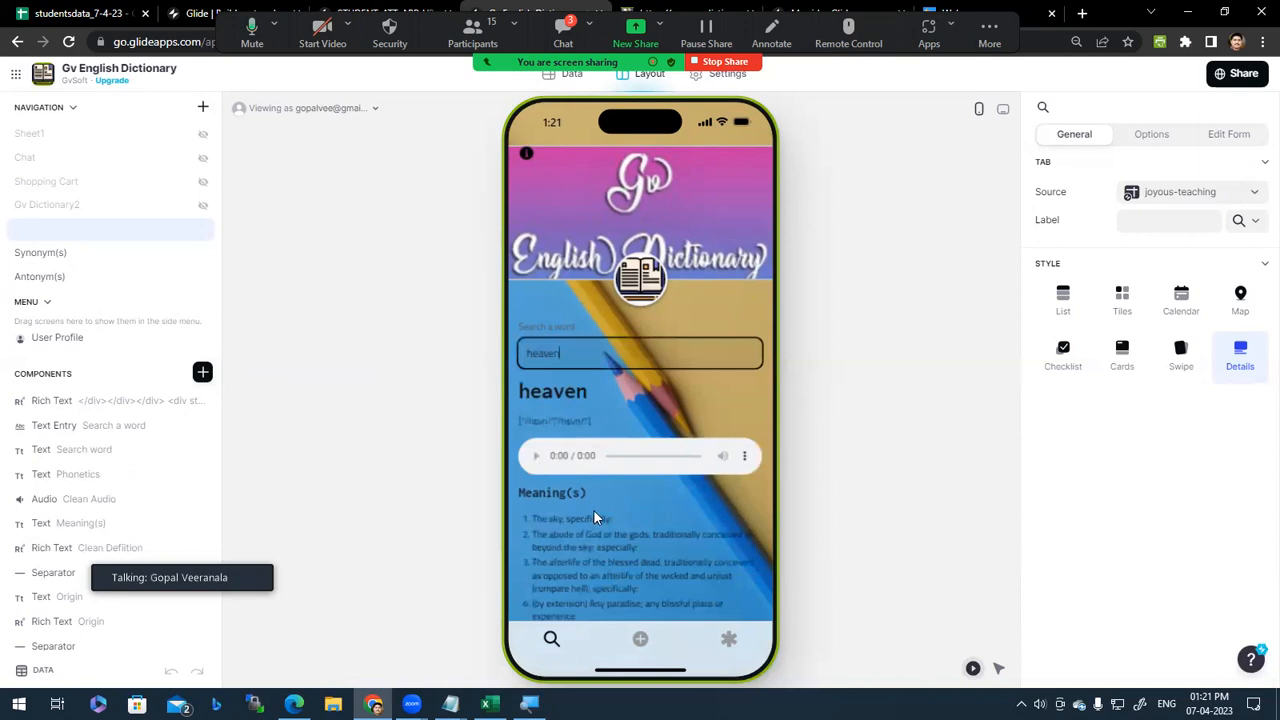
{"action": "scroll", "coordinate": [590, 513], "scroll_direction": "down", "scroll_amount": 2}
{"action": "scroll", "coordinate": [597, 525], "scroll_direction": "up", "scroll_amount": 2}
{"action": "double_click", "coordinate": [576, 348]}
{"action": "type", "text": "difficult"}
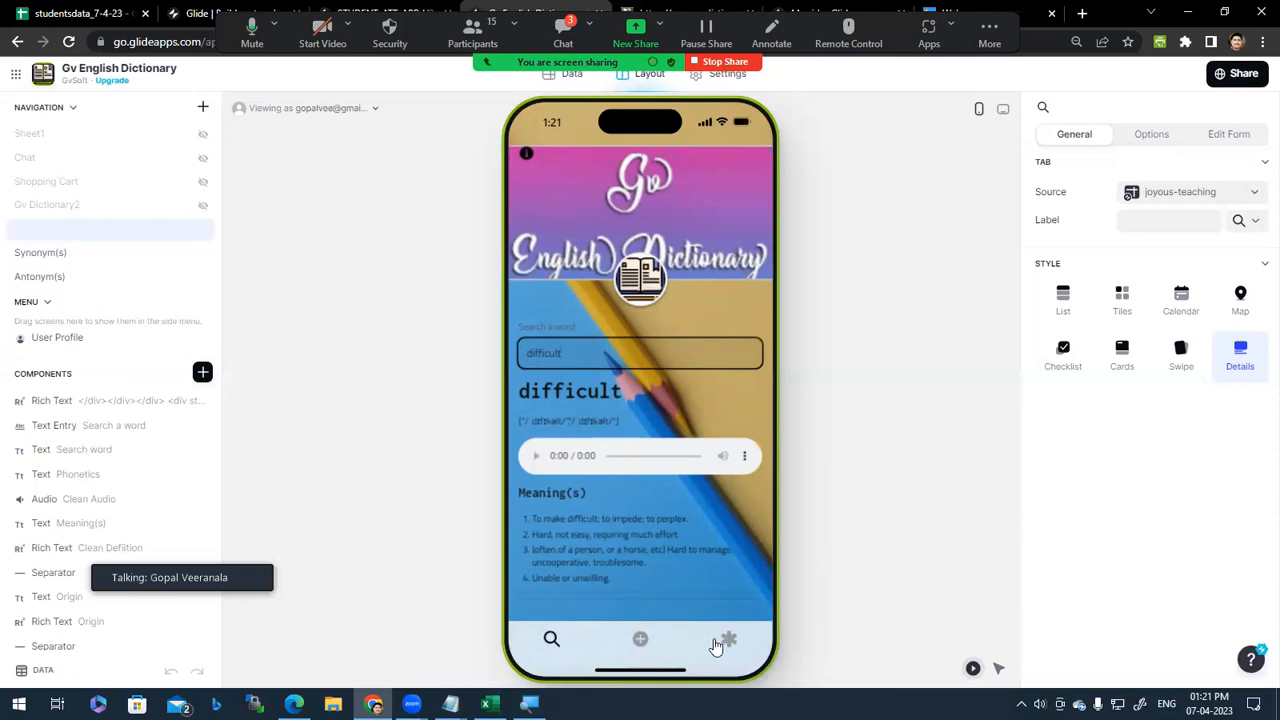
{"action": "triple_click", "coordinate": [587, 358]}
{"action": "type", "text": "good"}
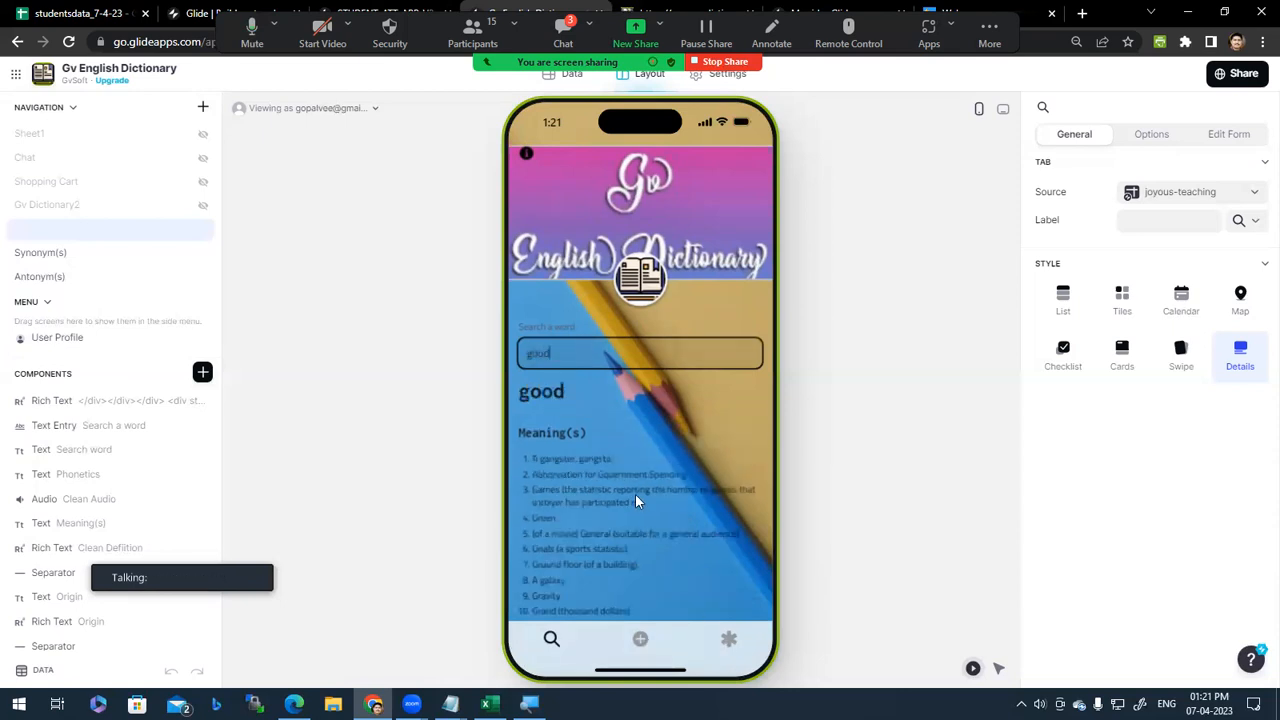
{"action": "scroll", "coordinate": [678, 563], "scroll_direction": "down", "scroll_amount": 5}
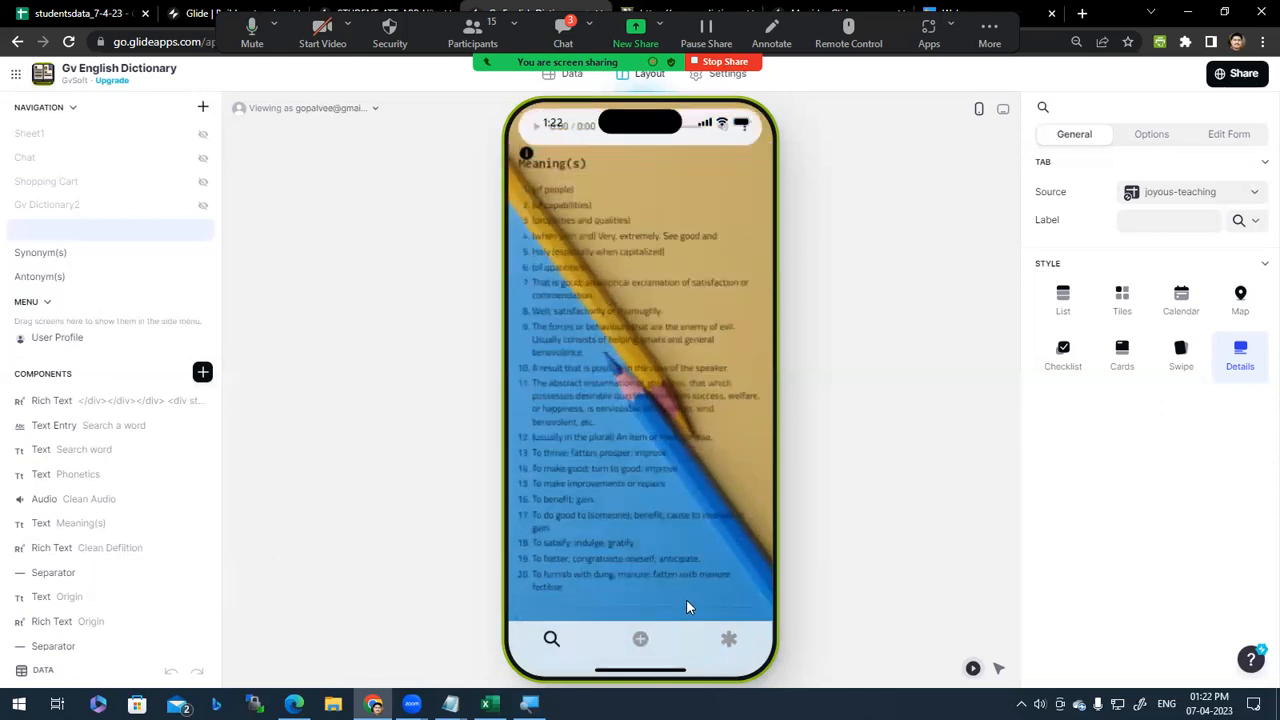
{"action": "scroll", "coordinate": [688, 598], "scroll_direction": "down", "scroll_amount": 1}
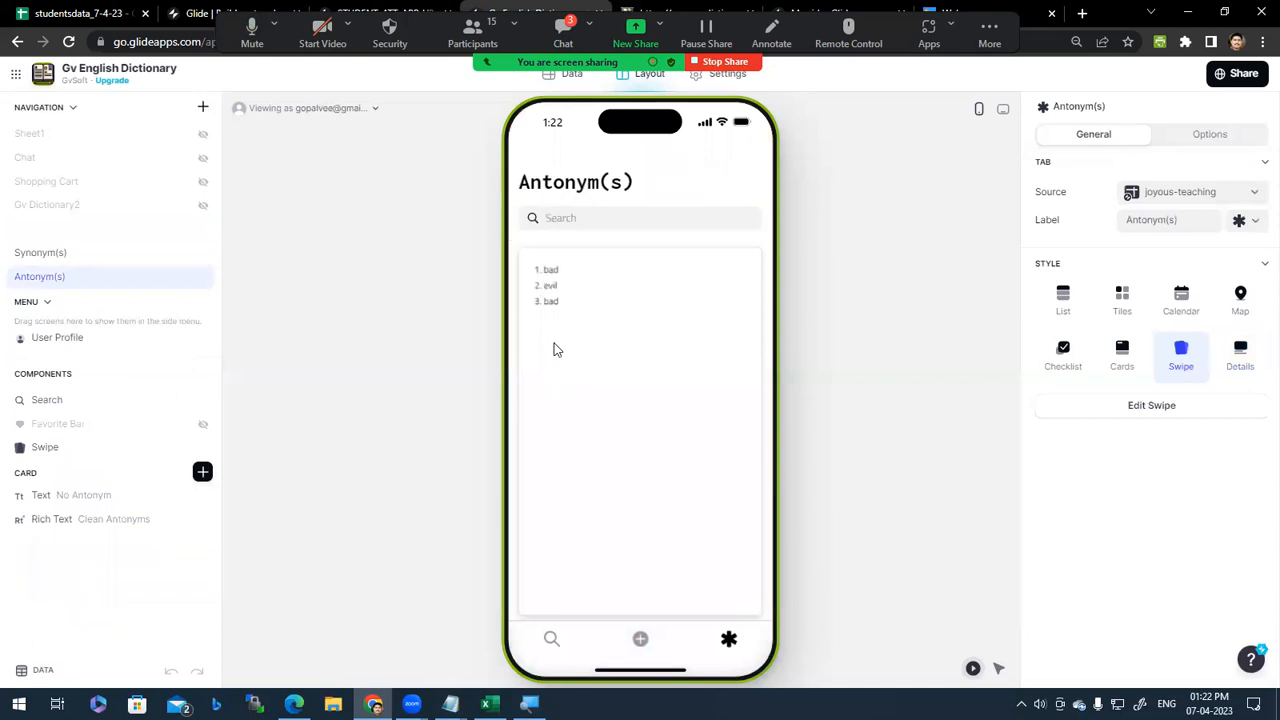
Step: Return to the search screen with good entered and open the dictionary's data table
{"action": "left_click", "coordinate": [551, 641]}
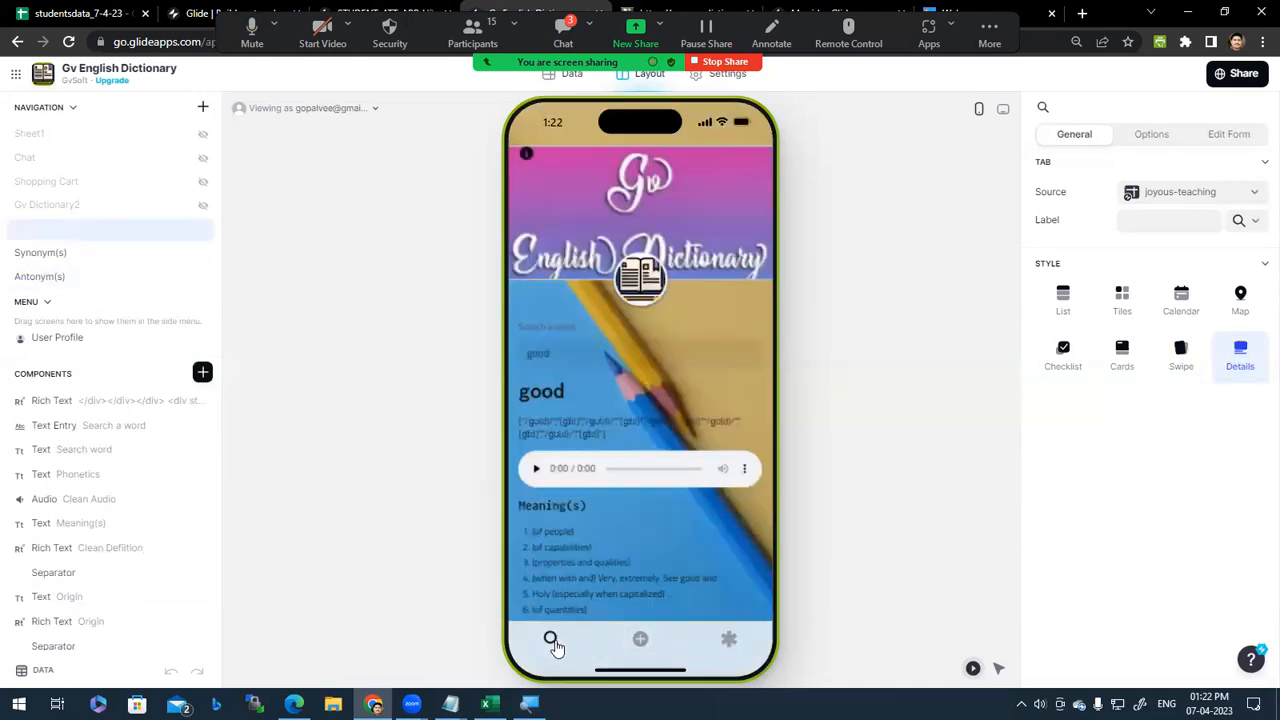
{"action": "left_click", "coordinate": [579, 353]}
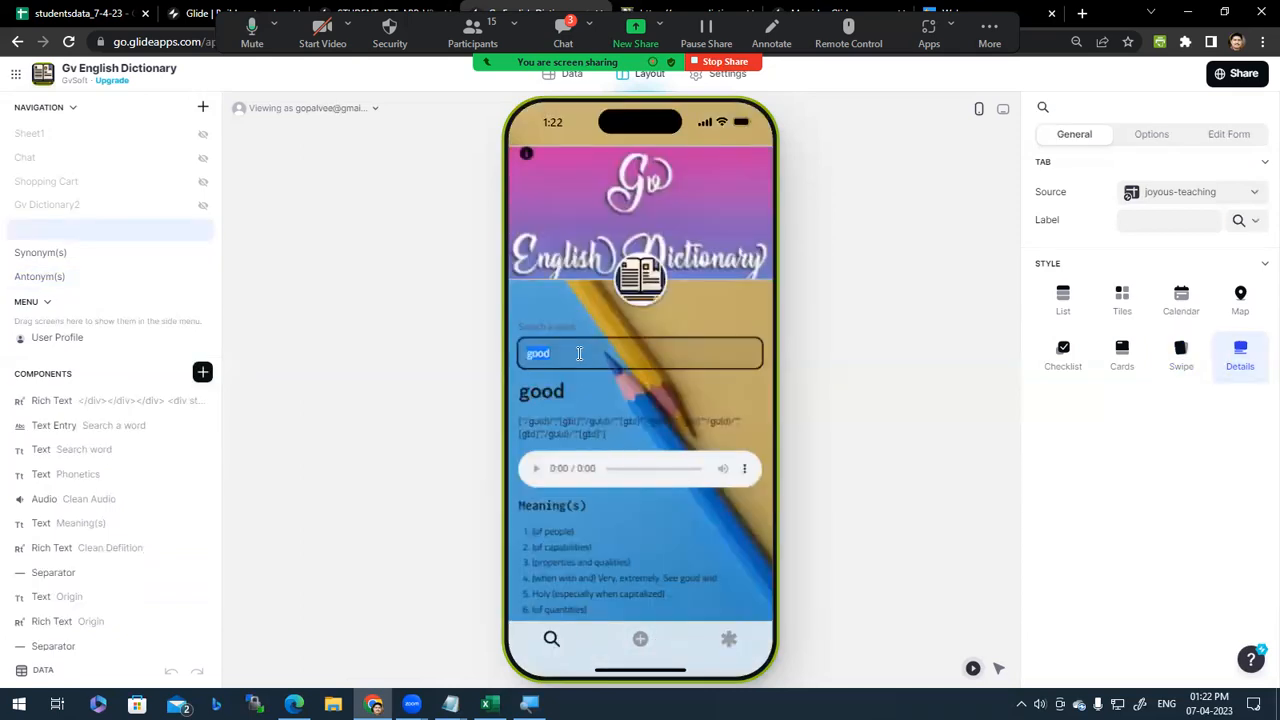
{"action": "left_click", "coordinate": [579, 353]}
{"action": "left_click", "coordinate": [573, 80]}
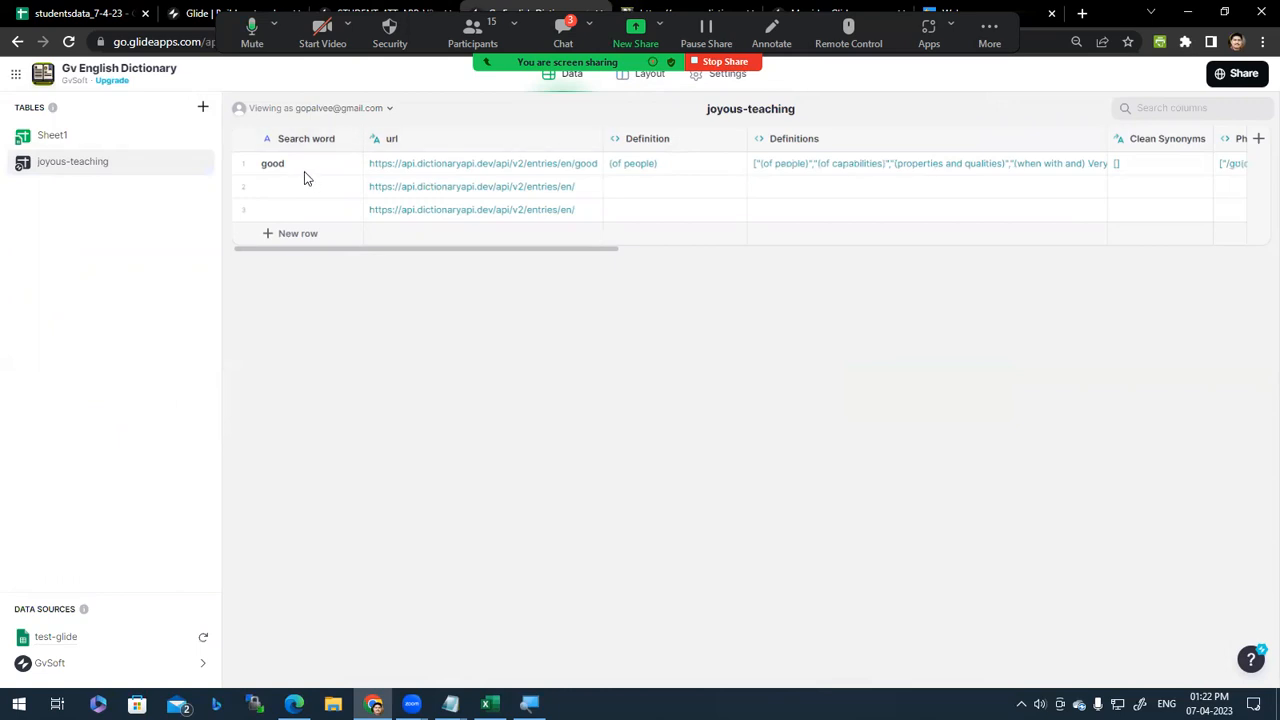
Step: Expand good's Clean Audio cell to read both pronunciation links, close it, and return to Layout
{"action": "left_click_drag", "start_coordinate": [600, 250], "coordinate": [1255, 270]}
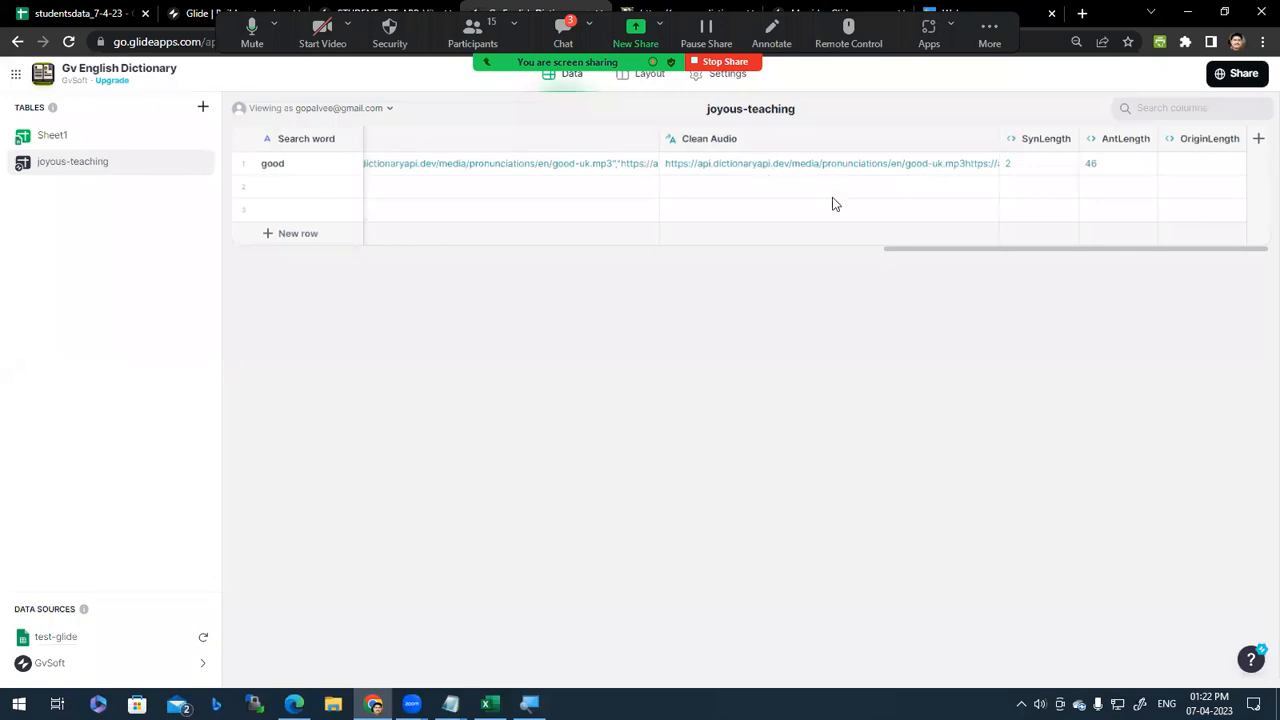
{"action": "left_click", "coordinate": [1061, 242]}
{"action": "left_click", "coordinate": [965, 168]}
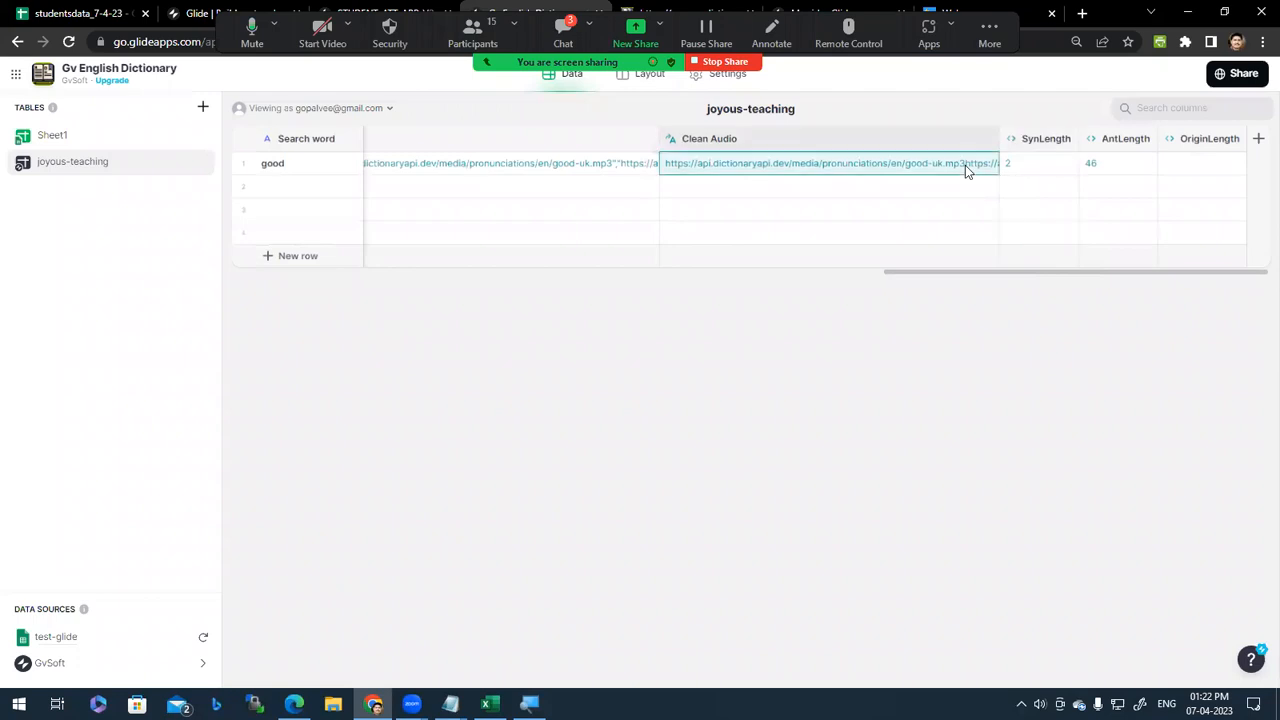
{"action": "left_click", "coordinate": [965, 165]}
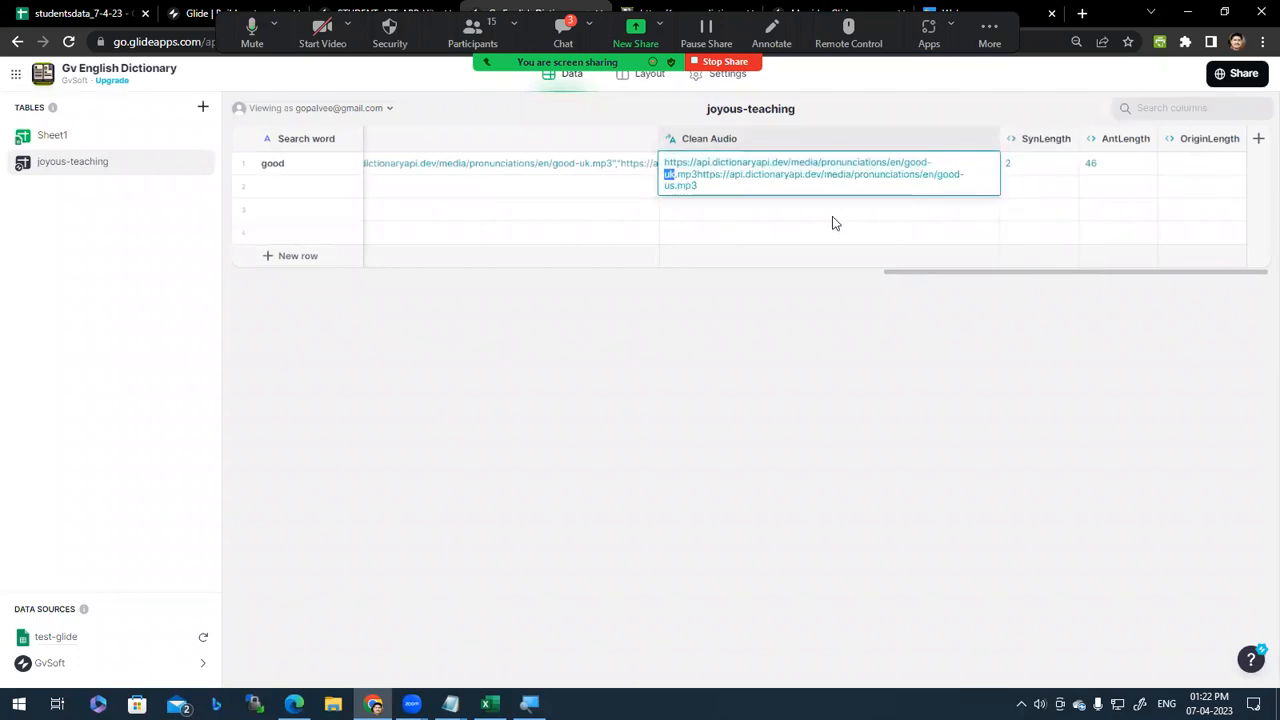
{"action": "left_click", "coordinate": [742, 228]}
{"action": "left_click", "coordinate": [652, 80]}
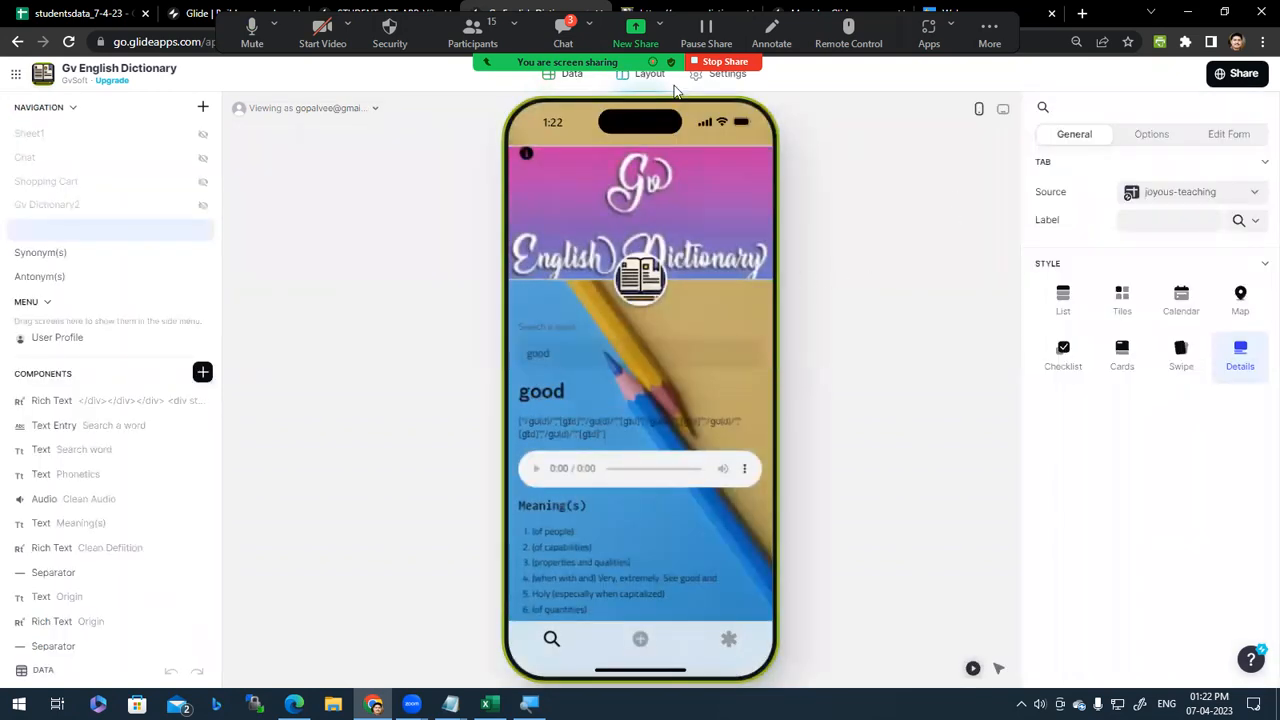
Step: Close the published dictionary page and cycle through the tabs back to the dictionary editor
{"action": "key", "text": "ctrl+Tab"}
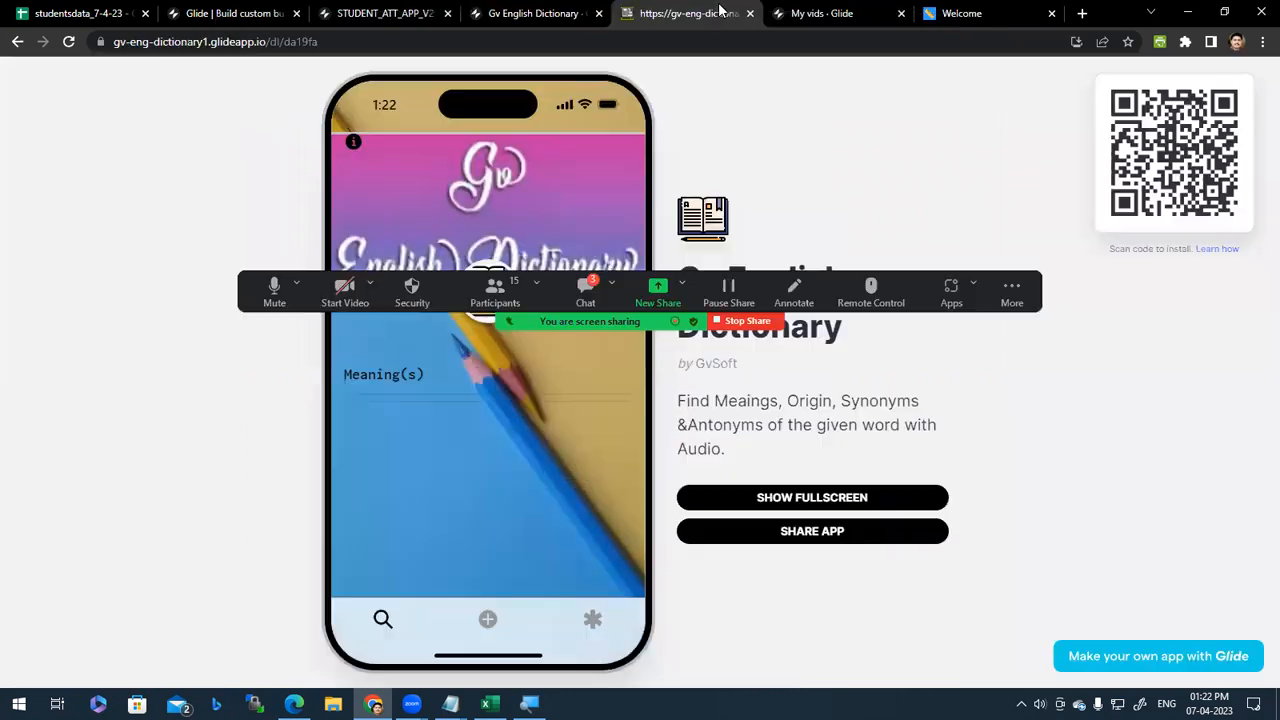
{"action": "left_click", "coordinate": [800, 13]}
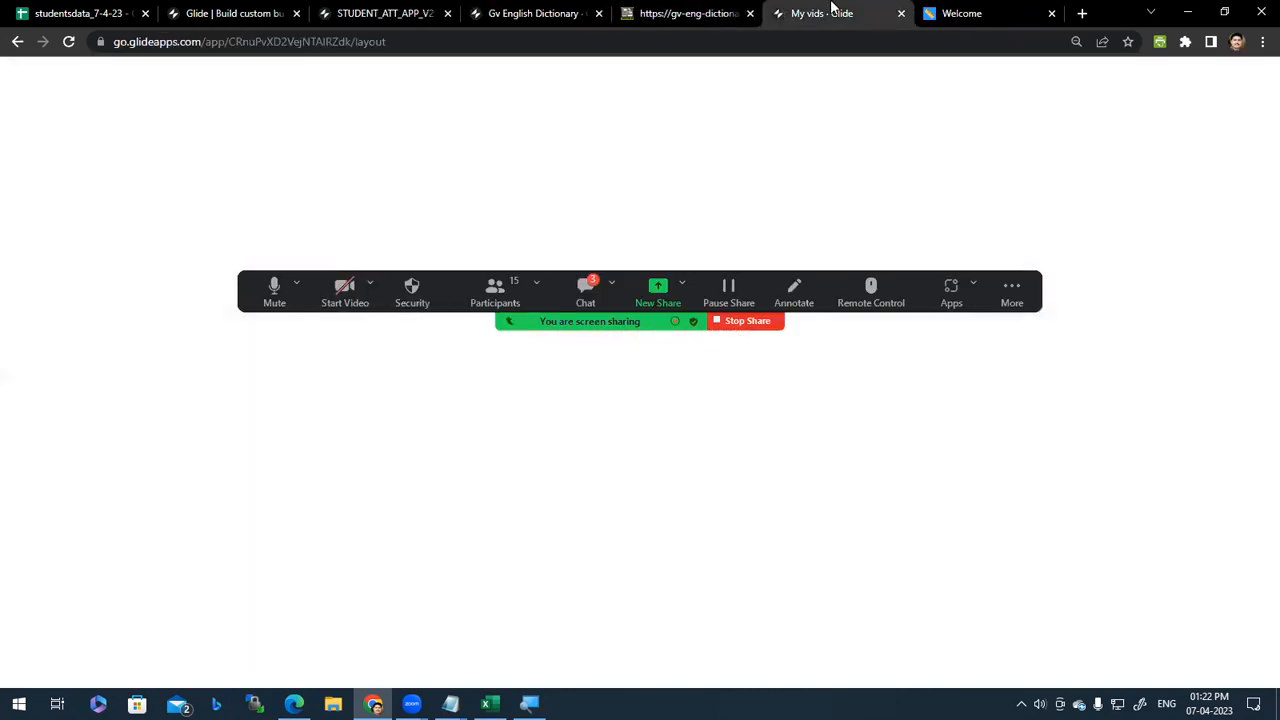
{"action": "middle_click", "coordinate": [651, 13]}
{"action": "left_click", "coordinate": [808, 12]}
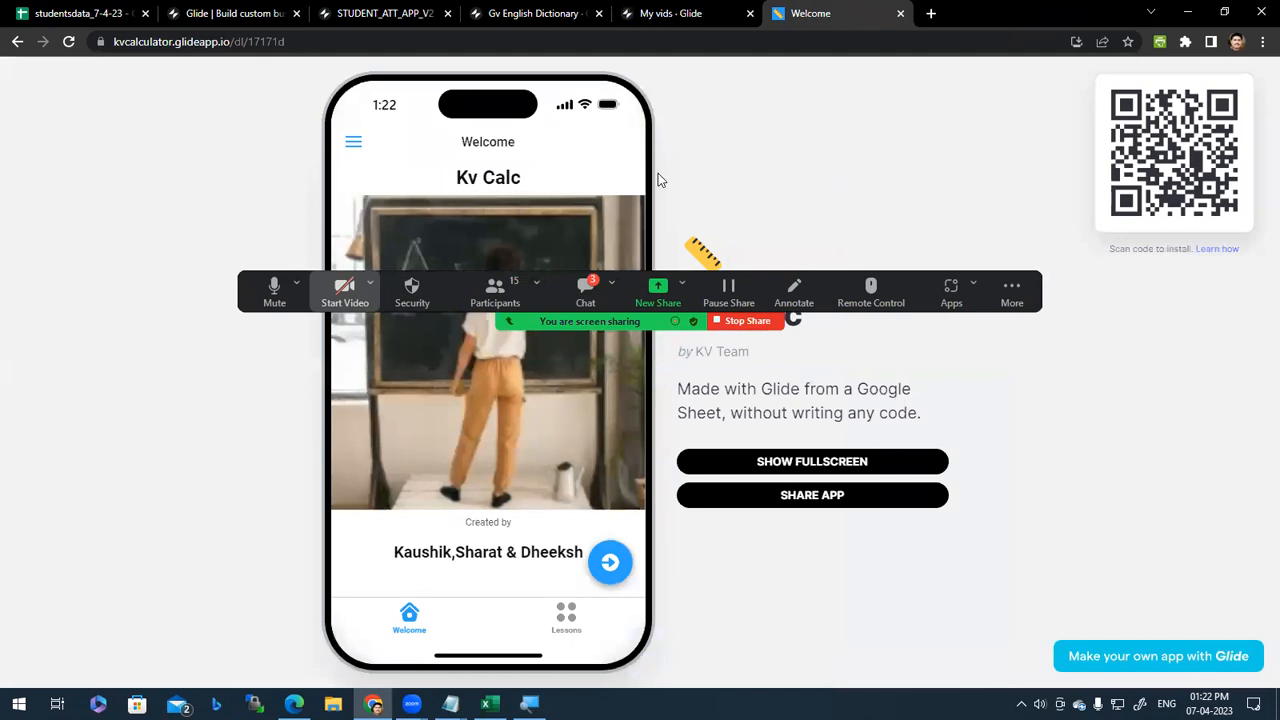
{"action": "left_click", "coordinate": [258, 13]}
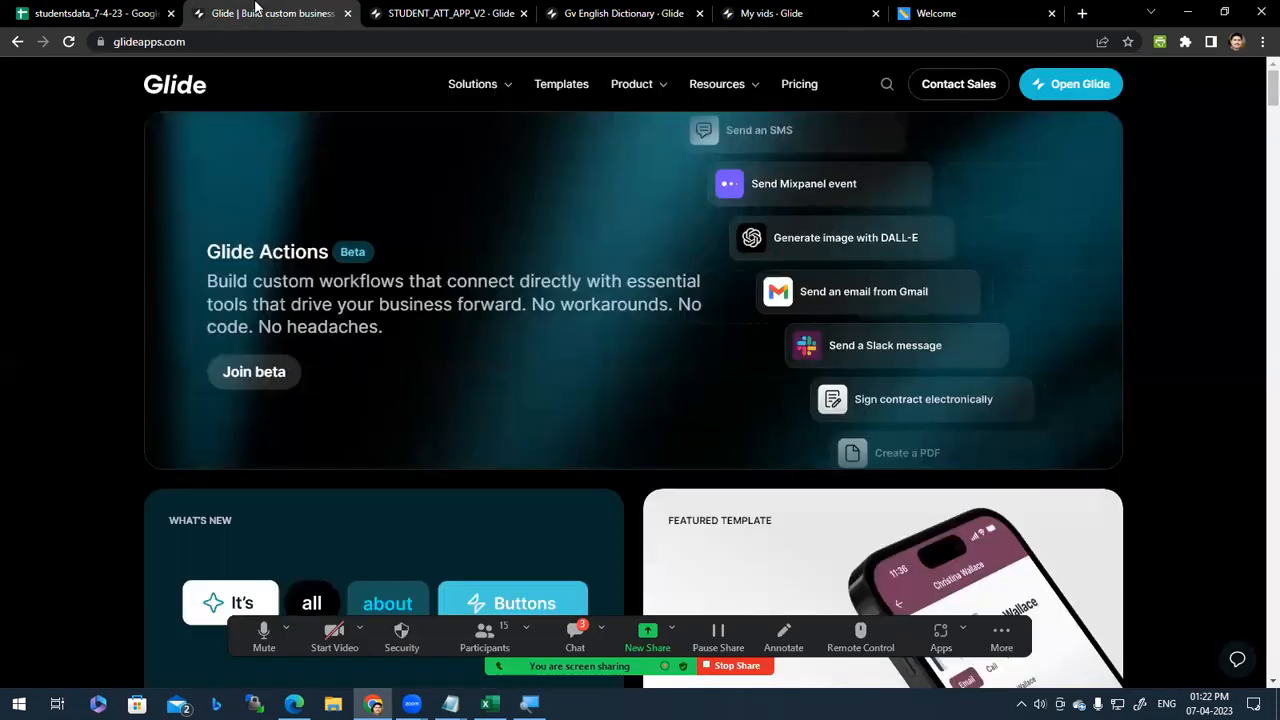
{"action": "left_click", "coordinate": [415, 13]}
{"action": "left_click", "coordinate": [625, 12]}
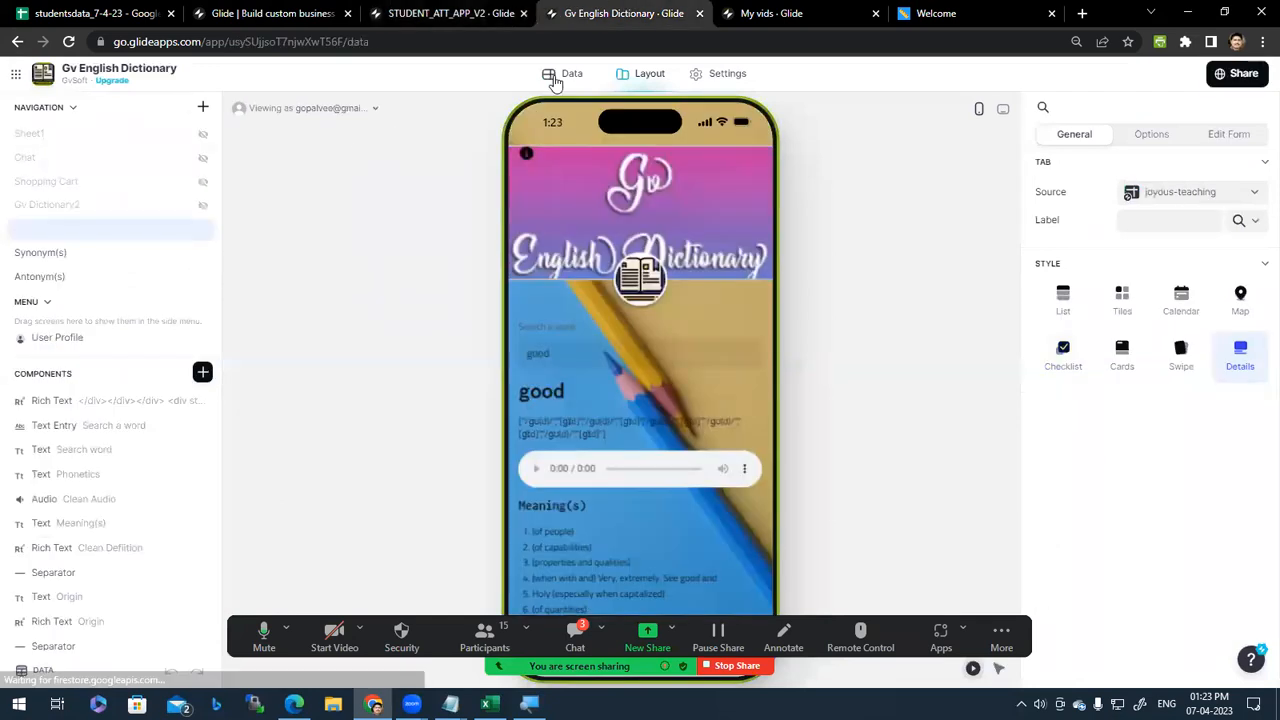
Step: Review the dictionary's Sheet1 and joyous-teaching tables, selecting the search word good
{"action": "left_click", "coordinate": [553, 78]}
{"action": "left_click", "coordinate": [115, 143]}
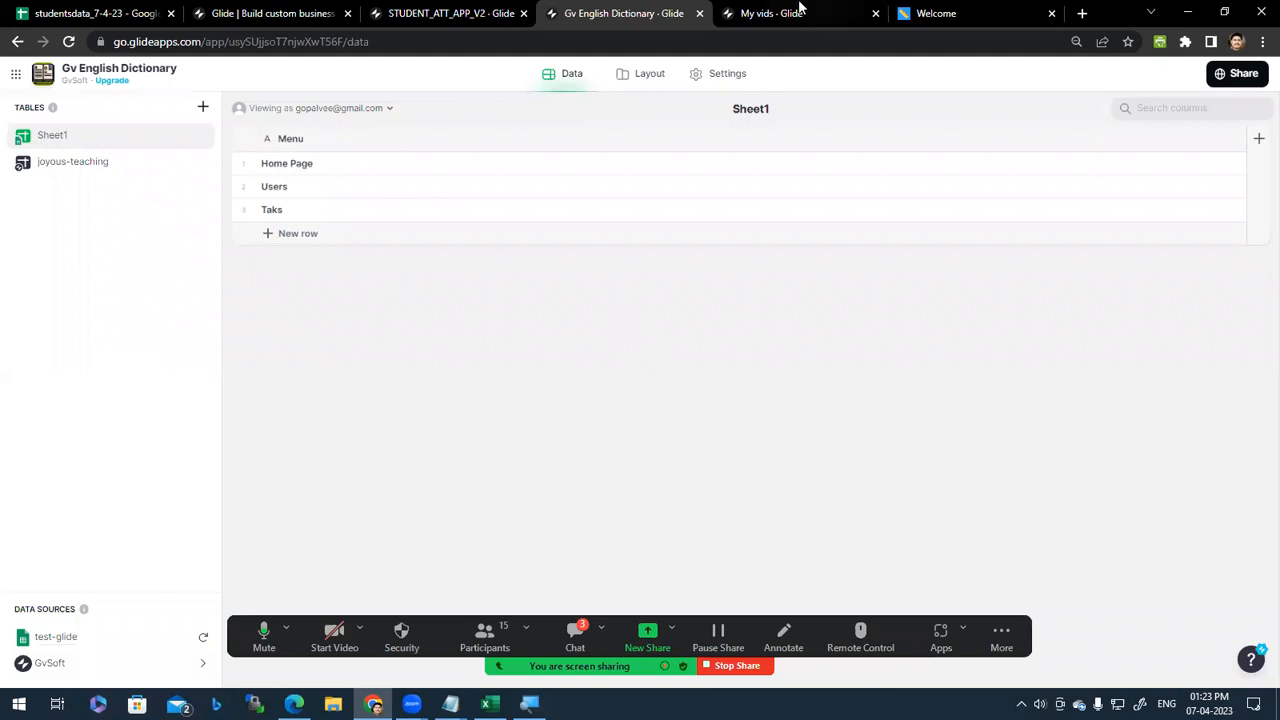
{"action": "left_click", "coordinate": [626, 82]}
{"action": "left_click", "coordinate": [553, 76]}
{"action": "left_click", "coordinate": [90, 145]}
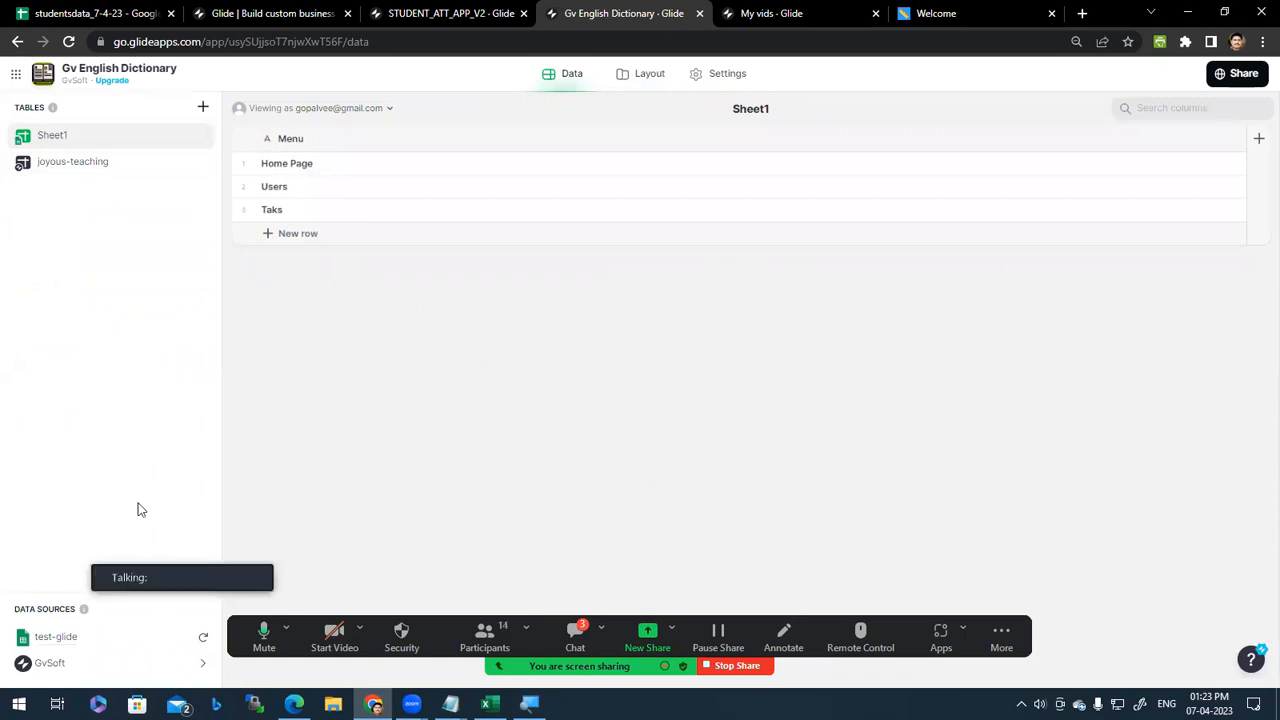
{"action": "left_click", "coordinate": [72, 170]}
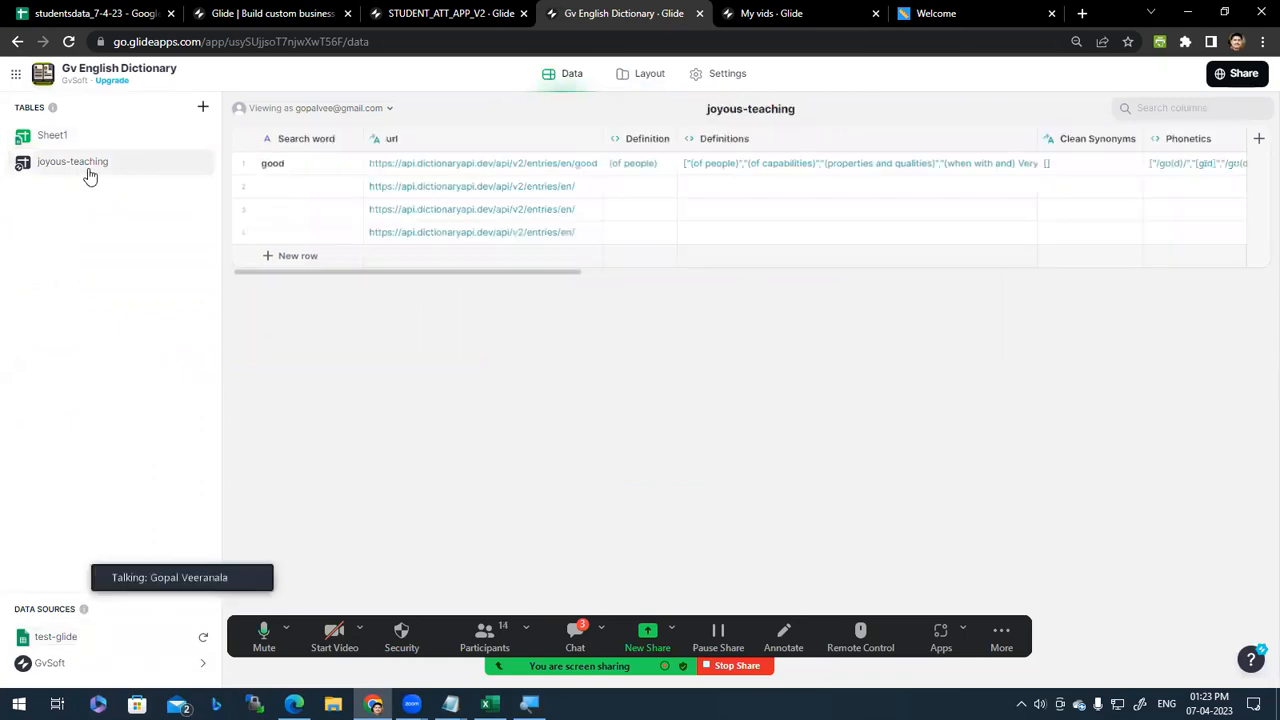
{"action": "left_click", "coordinate": [322, 166]}
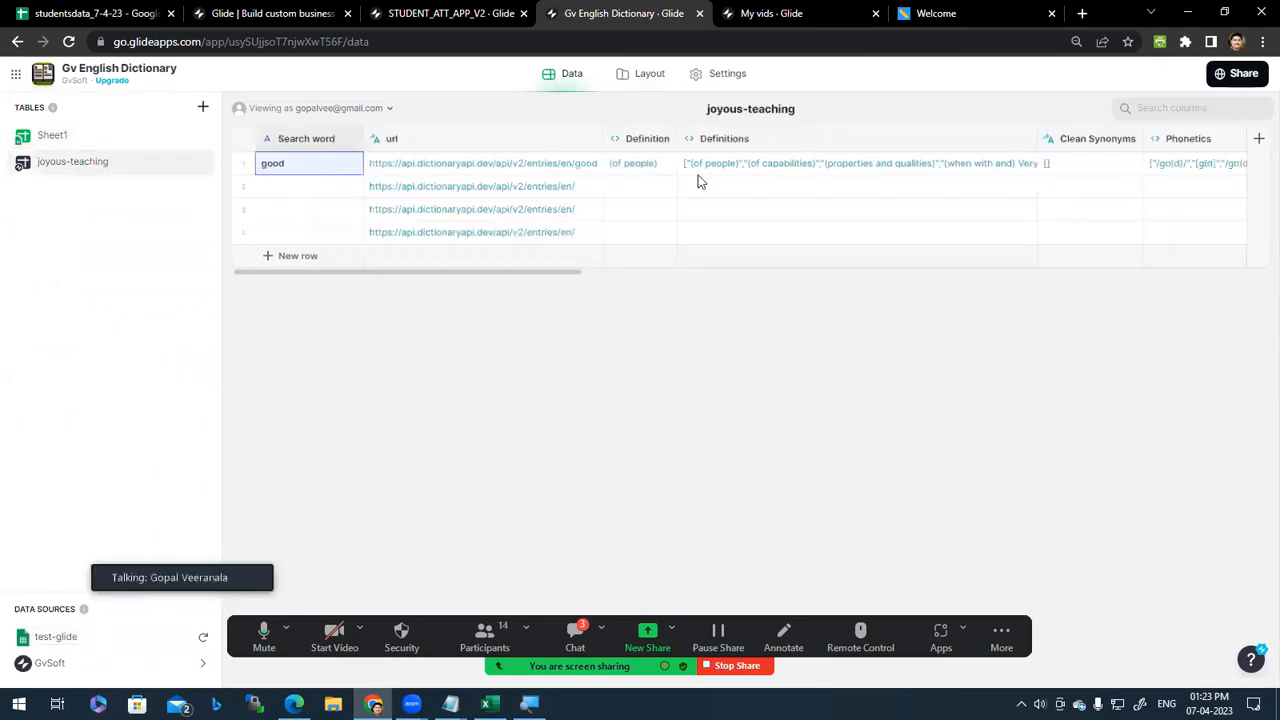
Step: Close the Gv English Dictionary editor tab and switch to the published KV Calc app
{"action": "left_click", "coordinate": [782, 13]}
{"action": "left_click", "coordinate": [595, 10]}
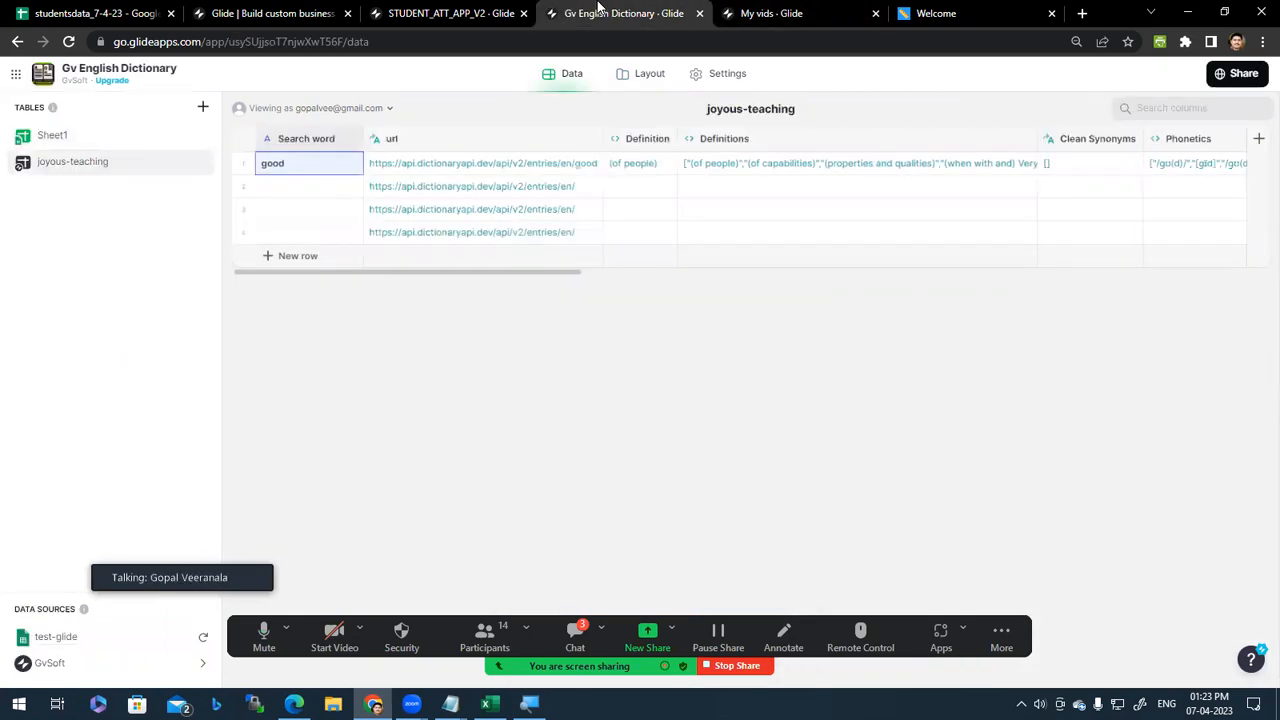
{"action": "middle_click", "coordinate": [597, 7]}
{"action": "left_click", "coordinate": [775, 12]}
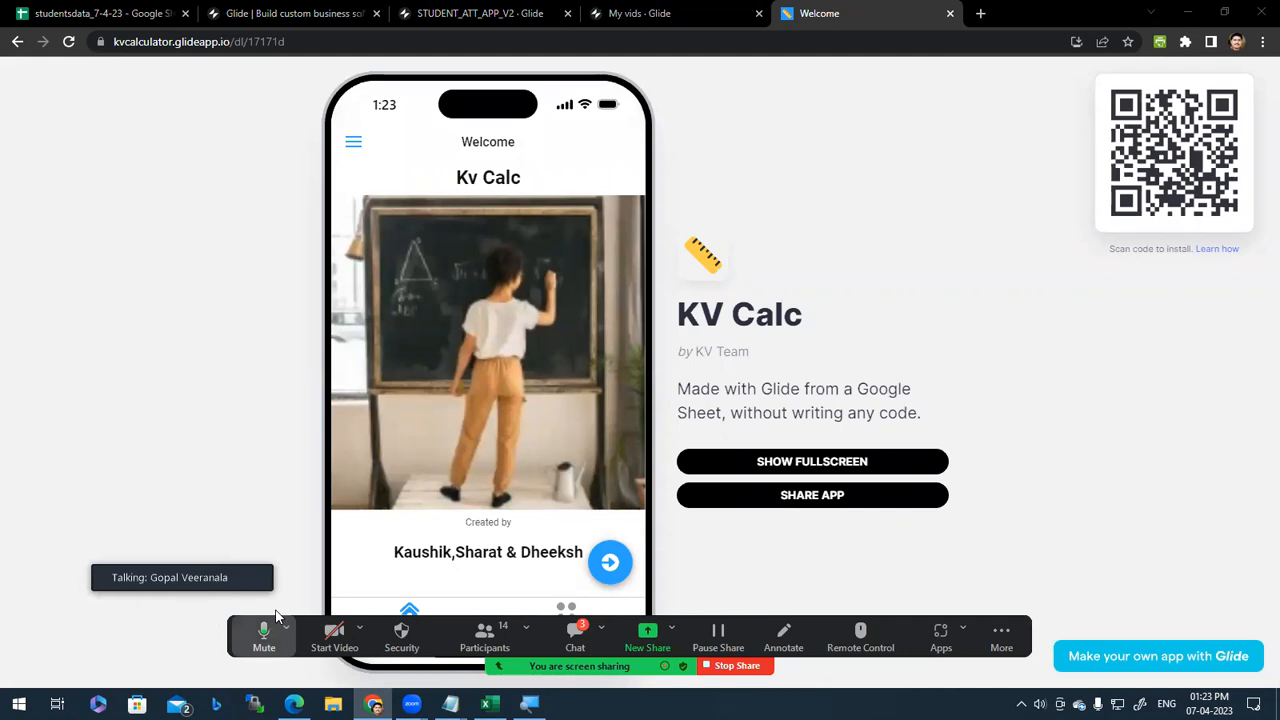
Step: Open the Lateral Surface Area of Cube calculator under Surface Areas in KV Calc
{"action": "left_click_drag", "start_coordinate": [276, 617], "coordinate": [132, 45]}
{"action": "left_click", "coordinate": [610, 562]}
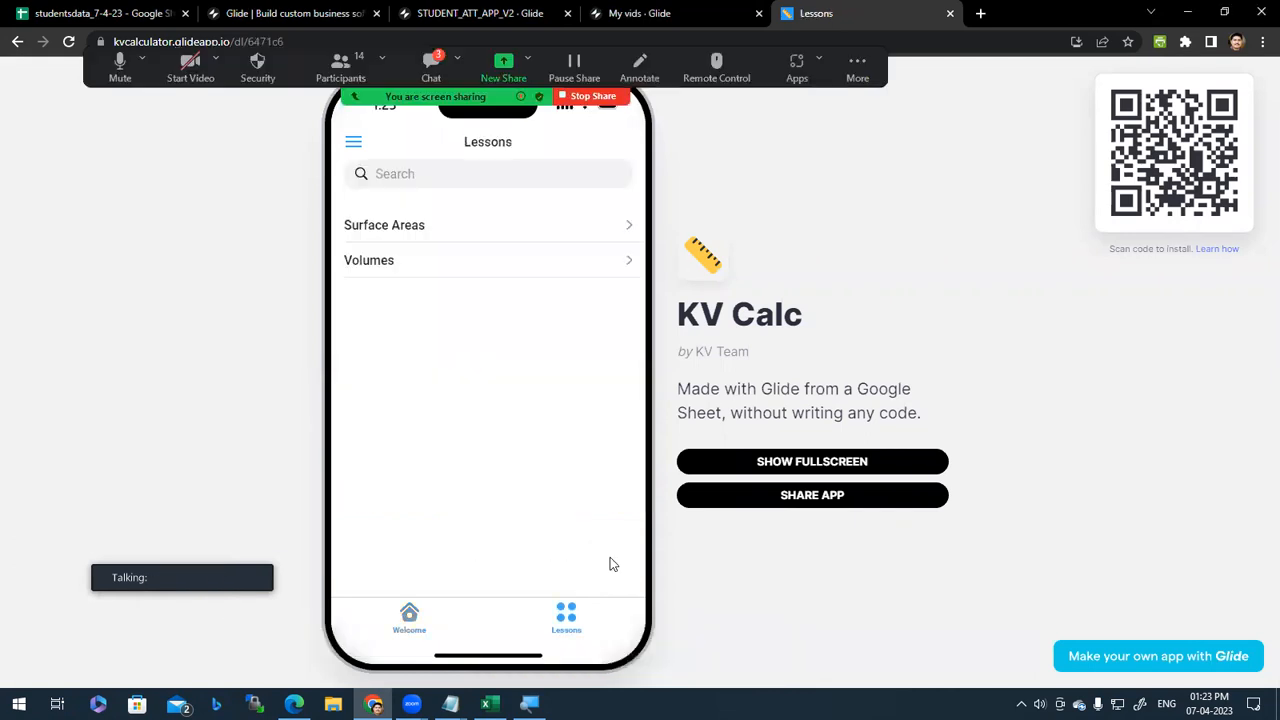
{"action": "left_click", "coordinate": [431, 226]}
{"action": "left_click", "coordinate": [502, 300]}
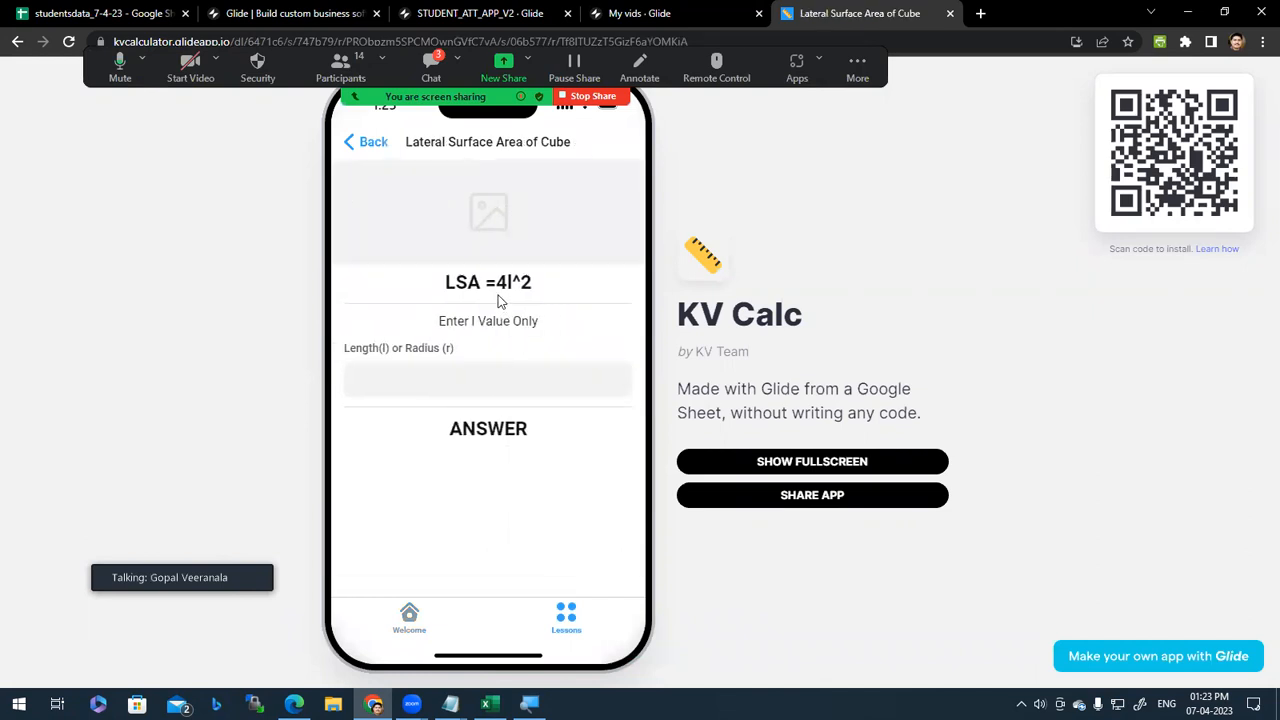
{"action": "left_click", "coordinate": [352, 147]}
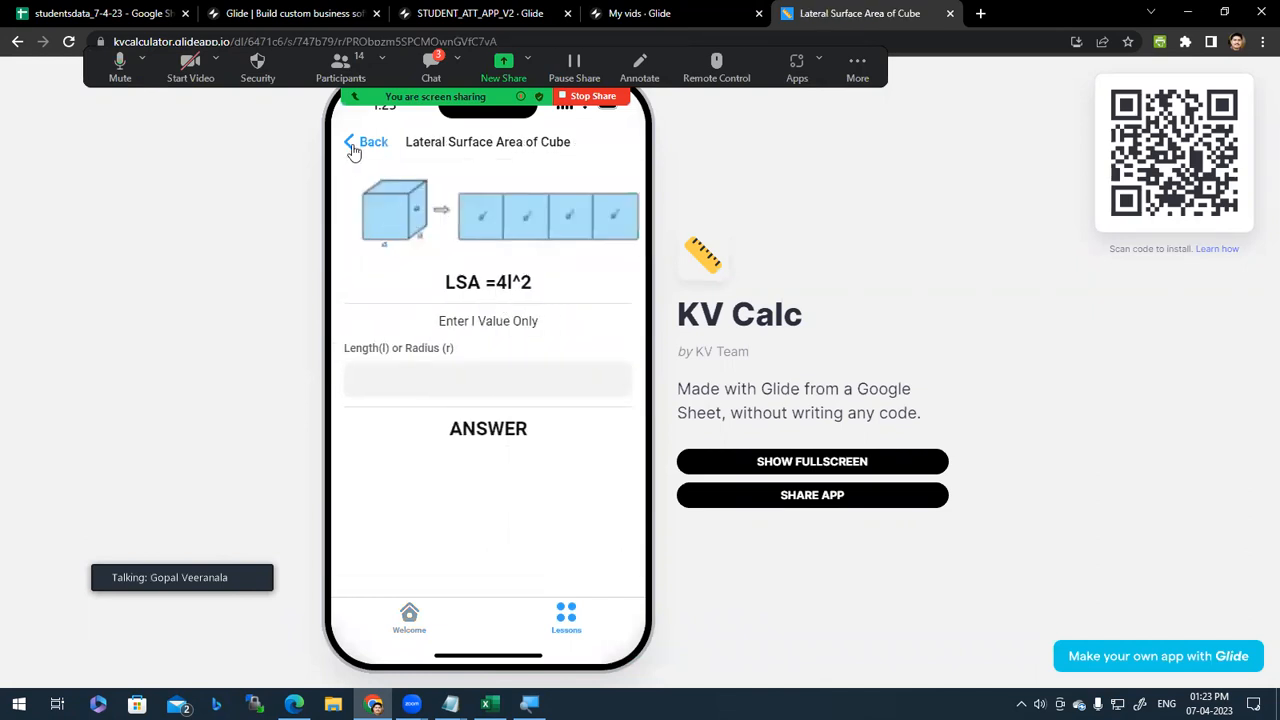
{"action": "left_click", "coordinate": [463, 302]}
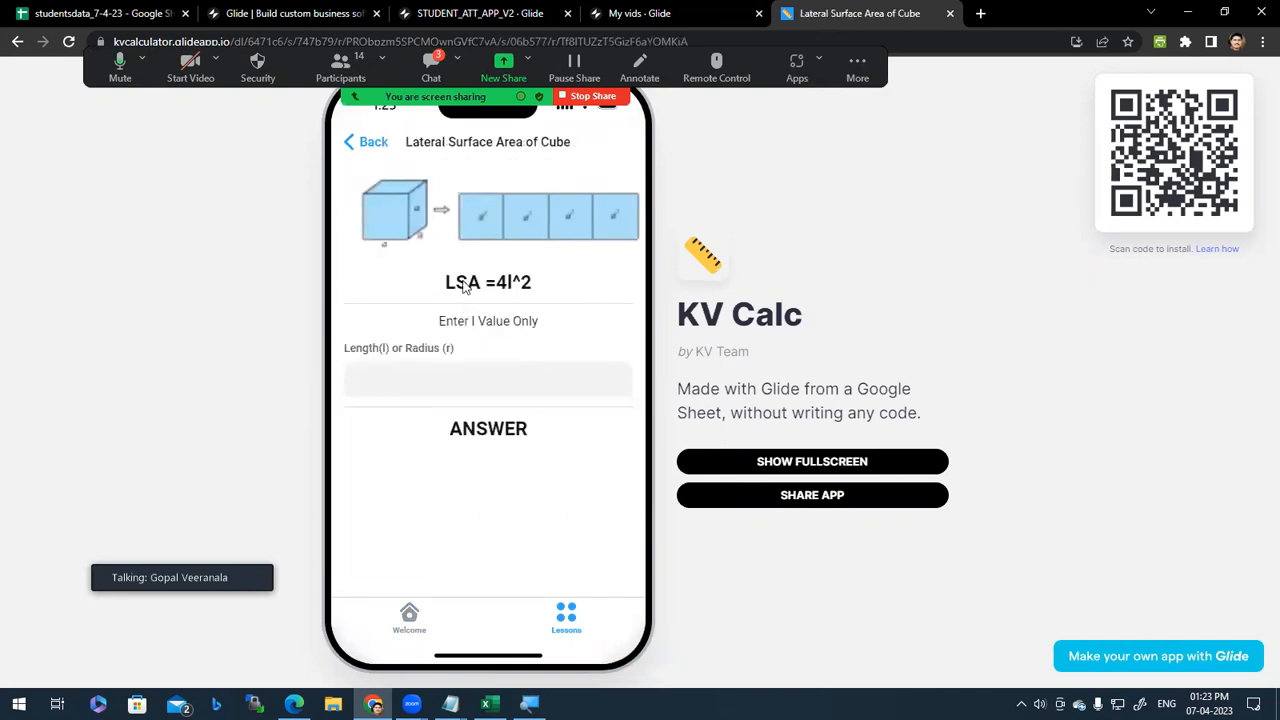
Step: Enter length 5 to get 100.00, go back to Surface Areas, and close KV Calc
{"action": "left_click", "coordinate": [452, 378]}
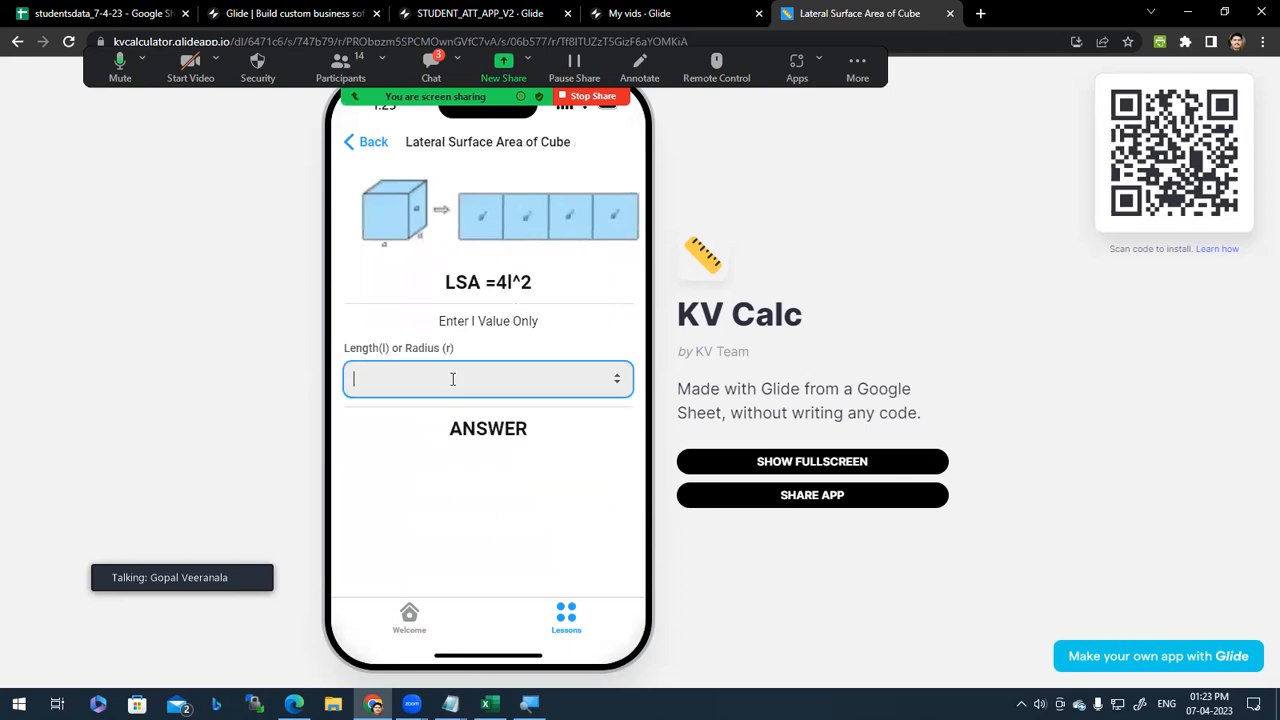
{"action": "type", "text": "5"}
{"action": "left_click", "coordinate": [528, 506]}
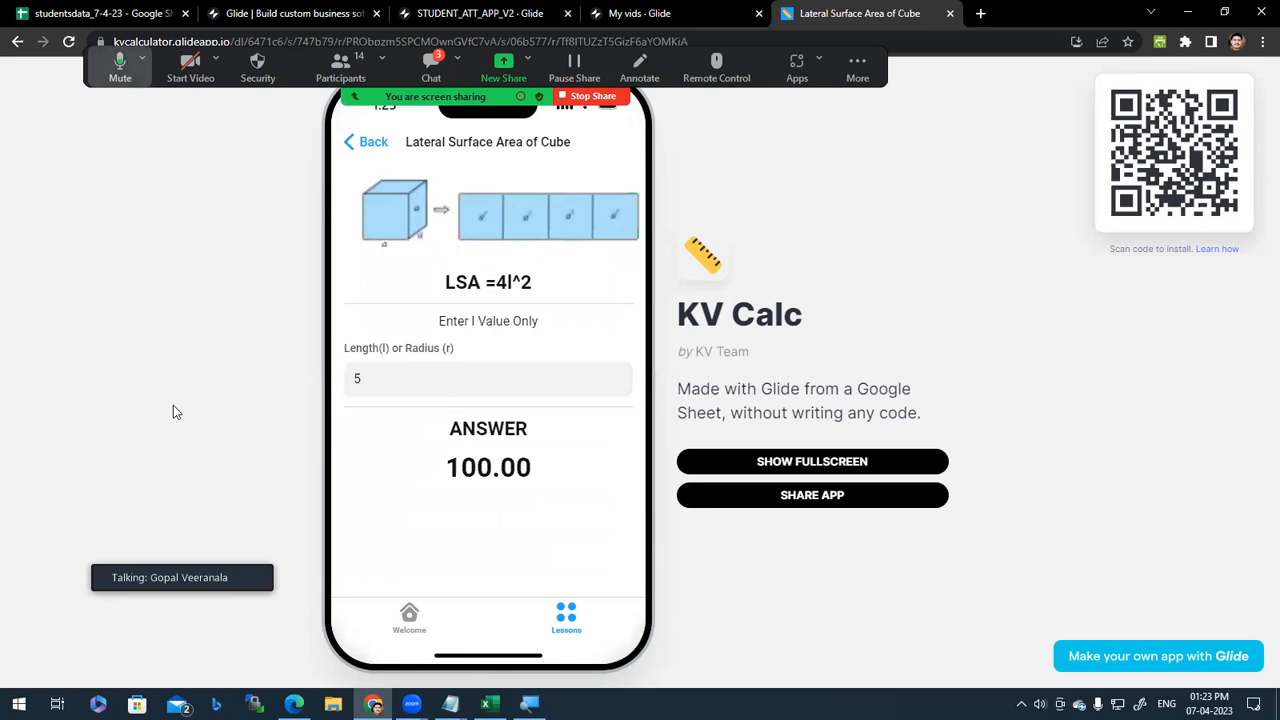
{"action": "left_click_drag", "start_coordinate": [345, 96], "coordinate": [461, 485]}
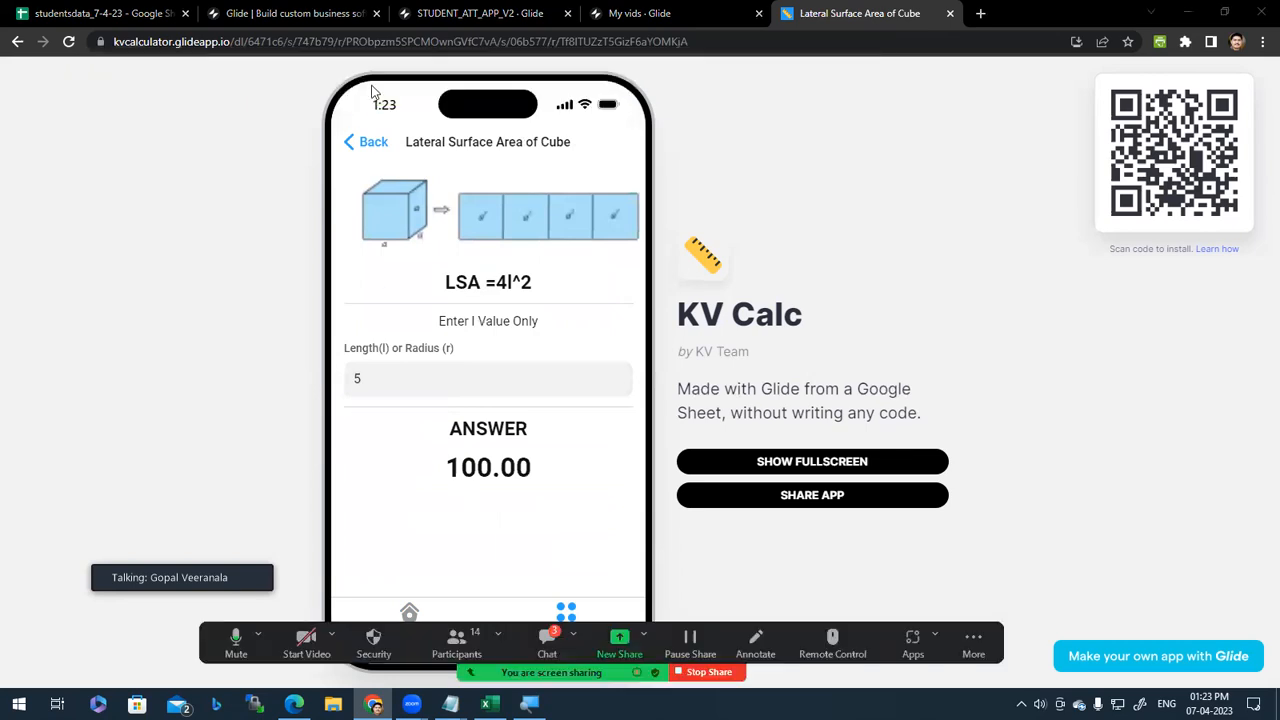
{"action": "left_click", "coordinate": [352, 141]}
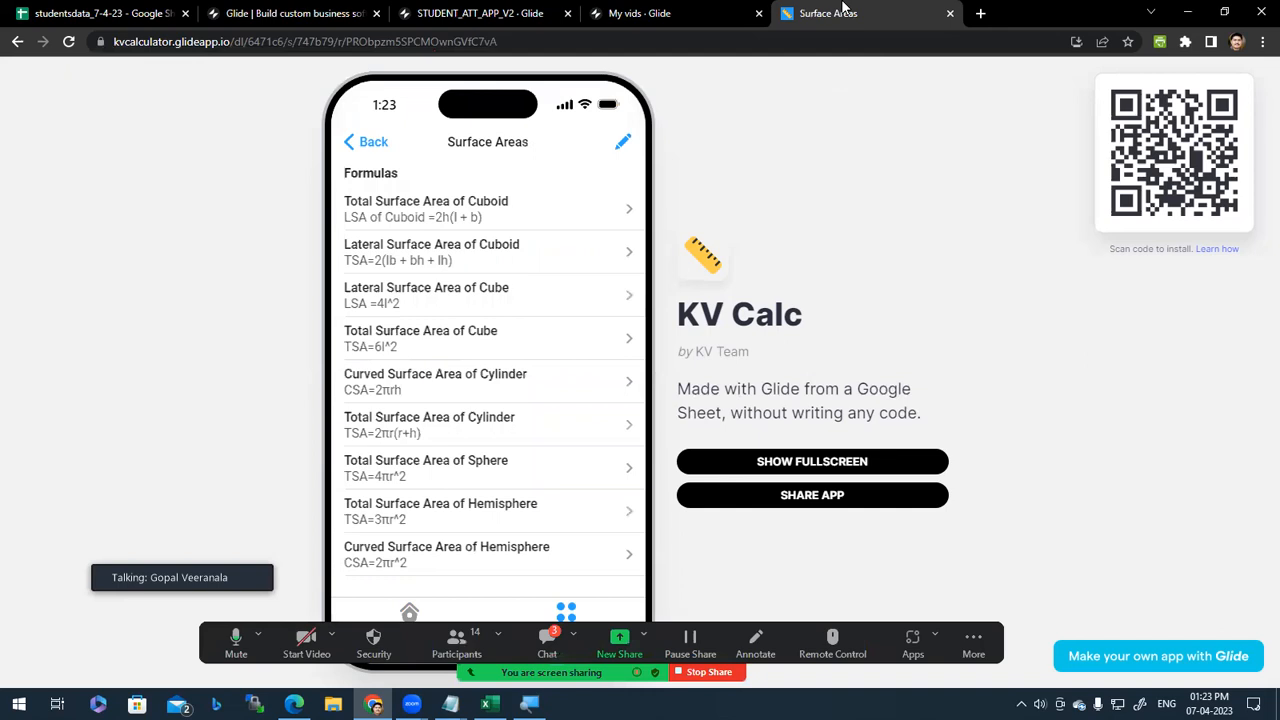
{"action": "middle_click", "coordinate": [843, 10]}
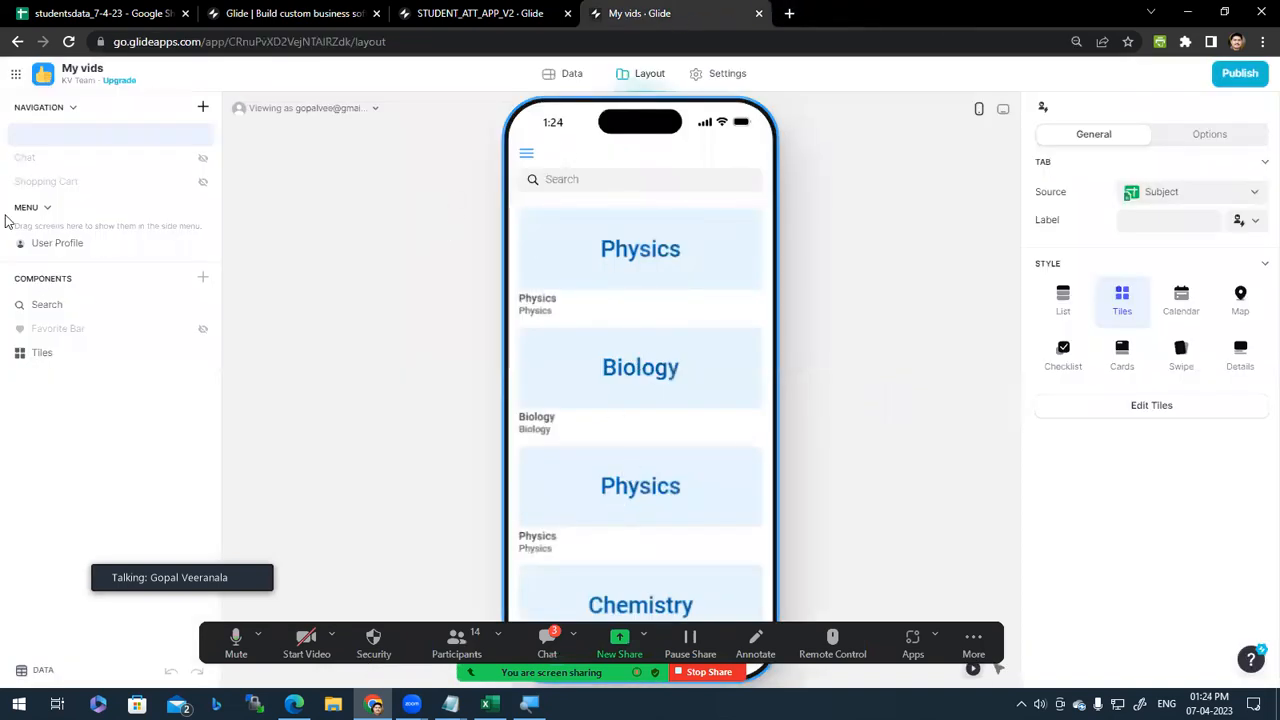
Step: Open the My vids data tables and look at the DATA and Subject tables
{"action": "left_click", "coordinate": [557, 82]}
{"action": "left_click", "coordinate": [70, 134]}
{"action": "left_click", "coordinate": [68, 168]}
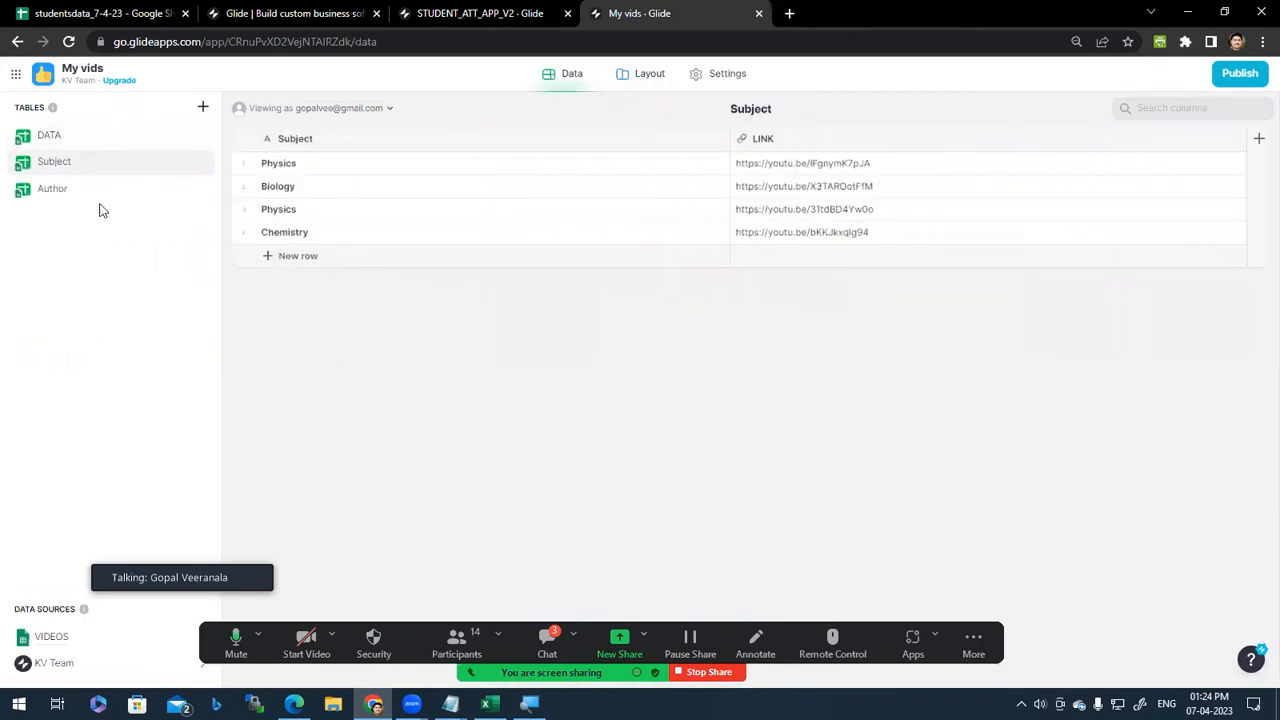
{"action": "left_click", "coordinate": [70, 145]}
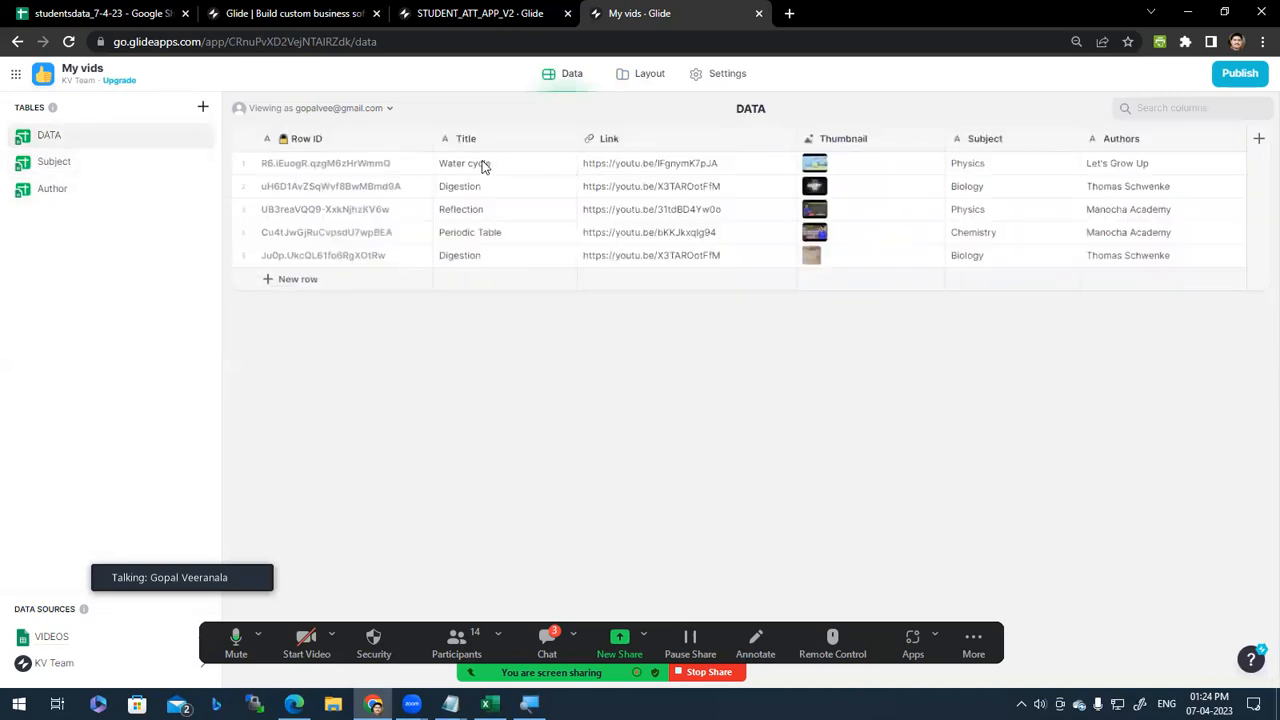
Step: Change the Water cycle video's subject from Physics to Biology
{"action": "double_click", "coordinate": [974, 165]}
{"action": "double_click", "coordinate": [970, 166]}
{"action": "type", "text": "VB"}
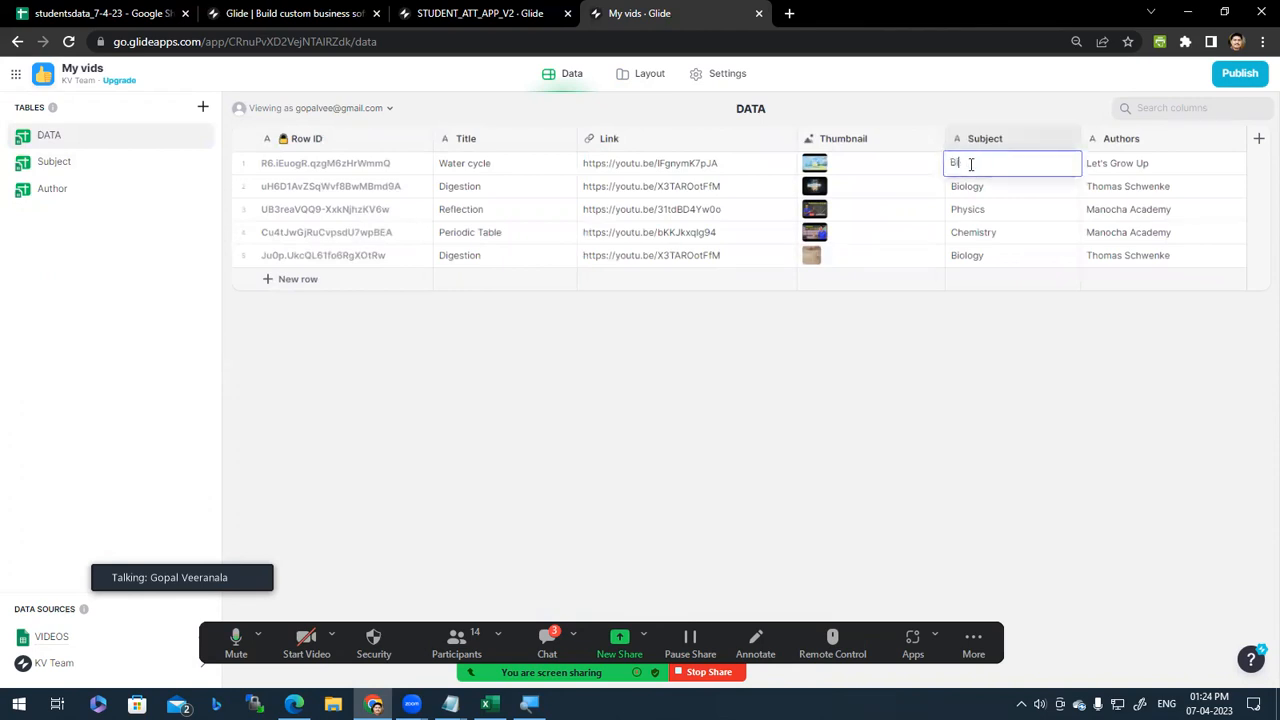
{"action": "key", "text": "Return"}
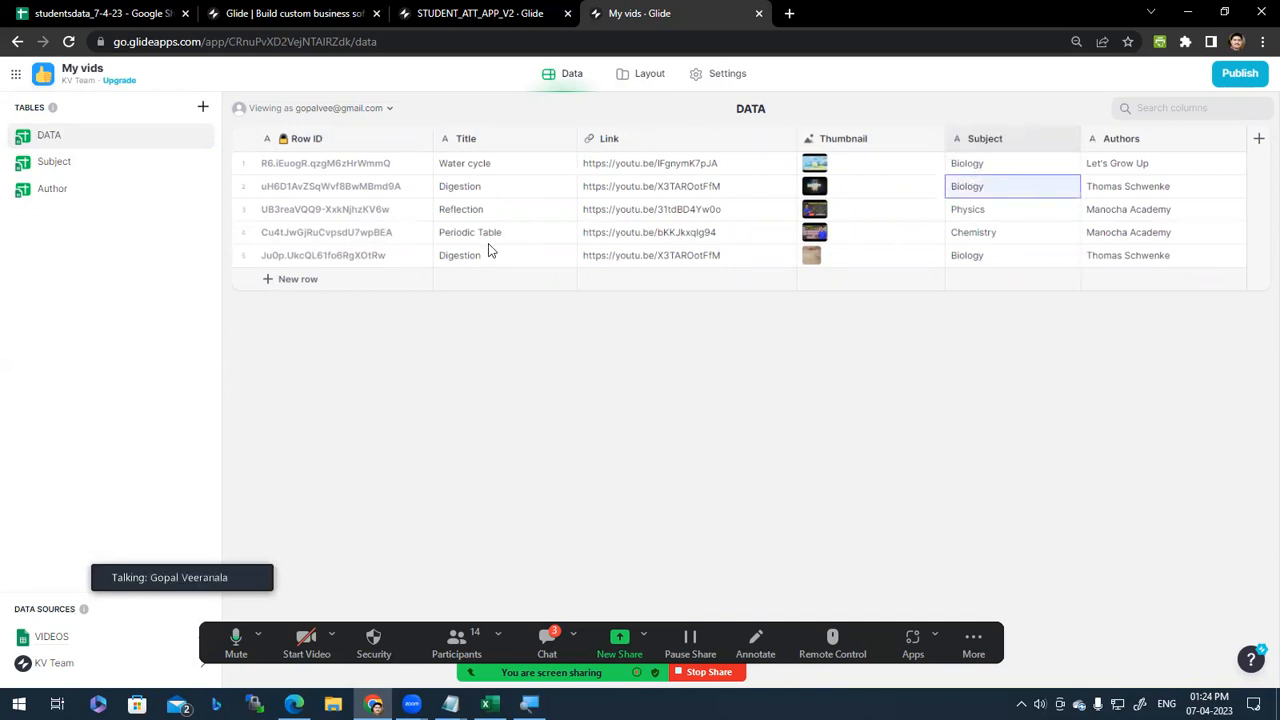
Step: Click through the Water cycle, Digestion, Reflection and Periodic Table video links
{"action": "left_click", "coordinate": [674, 166]}
{"action": "left_click", "coordinate": [682, 192]}
{"action": "left_click", "coordinate": [689, 211]}
{"action": "left_click", "coordinate": [697, 236]}
{"action": "left_click", "coordinate": [690, 263]}
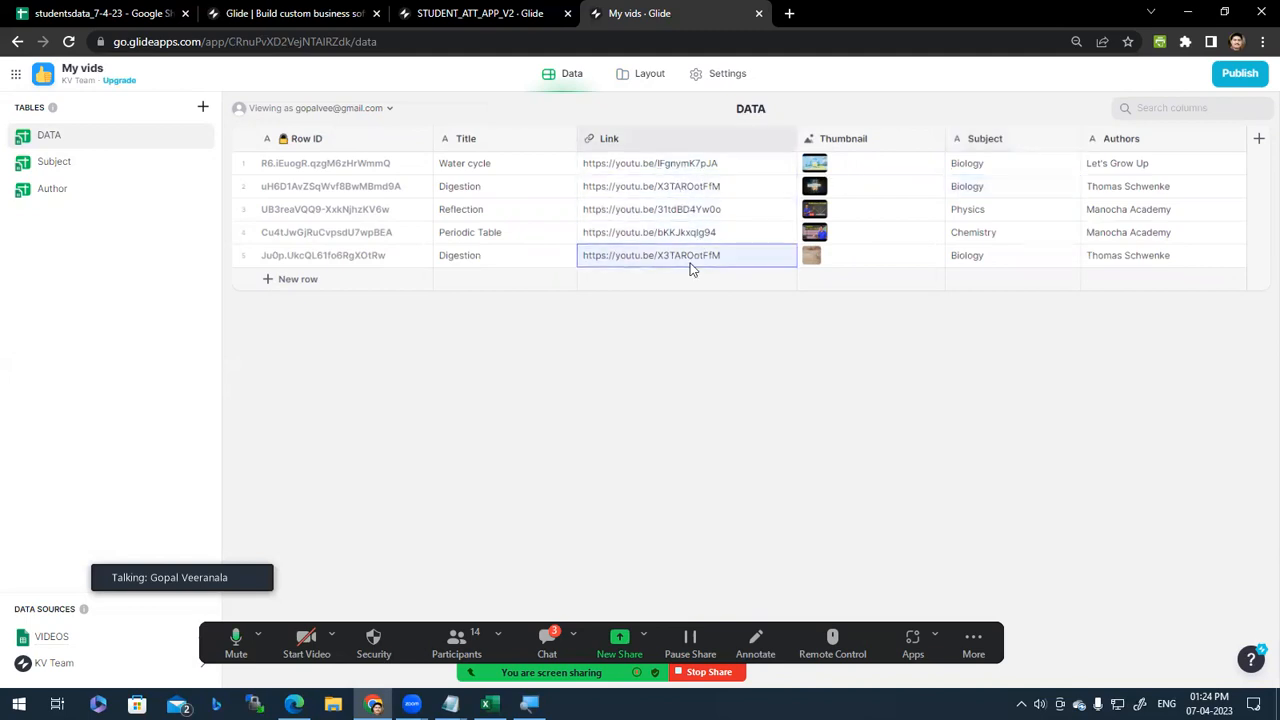
{"action": "left_click", "coordinate": [700, 166]}
{"action": "left_click", "coordinate": [705, 210]}
{"action": "left_click", "coordinate": [710, 255]}
Step: Switch between Subject and DATA tables, inspecting titles, links, thumbnails and subjects of the videos
{"action": "left_click", "coordinate": [84, 165]}
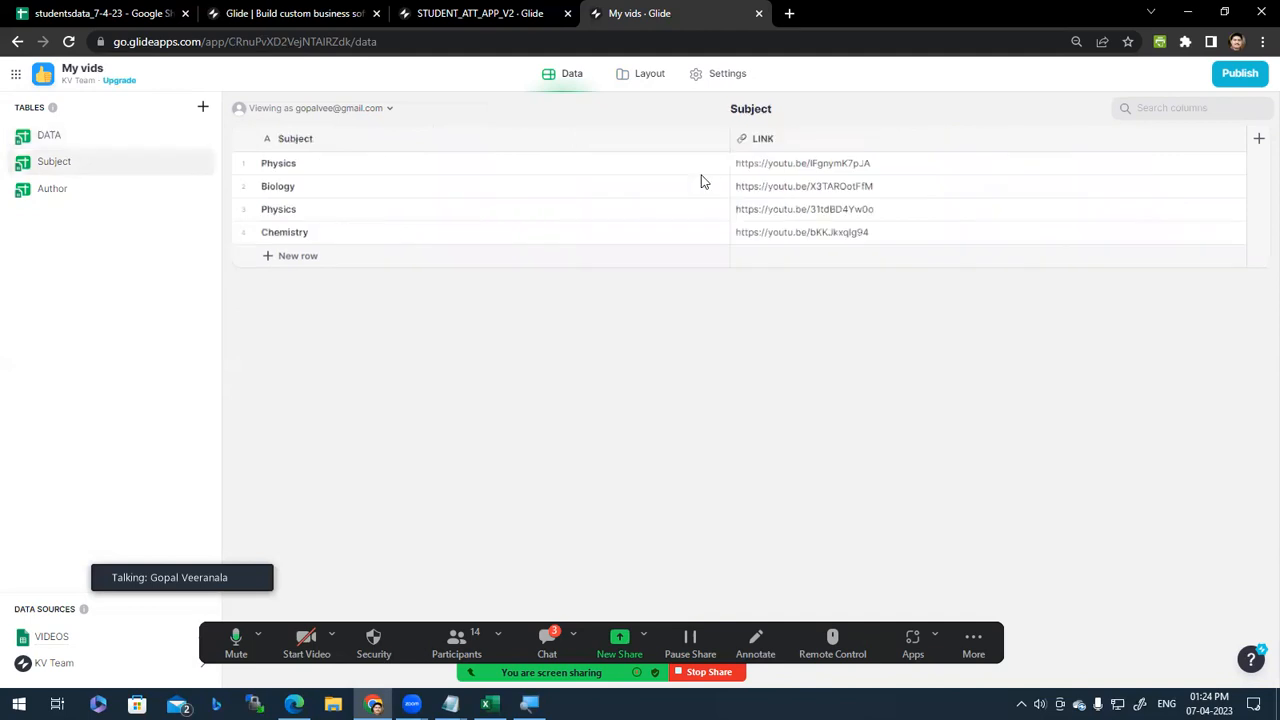
{"action": "left_click", "coordinate": [52, 140]}
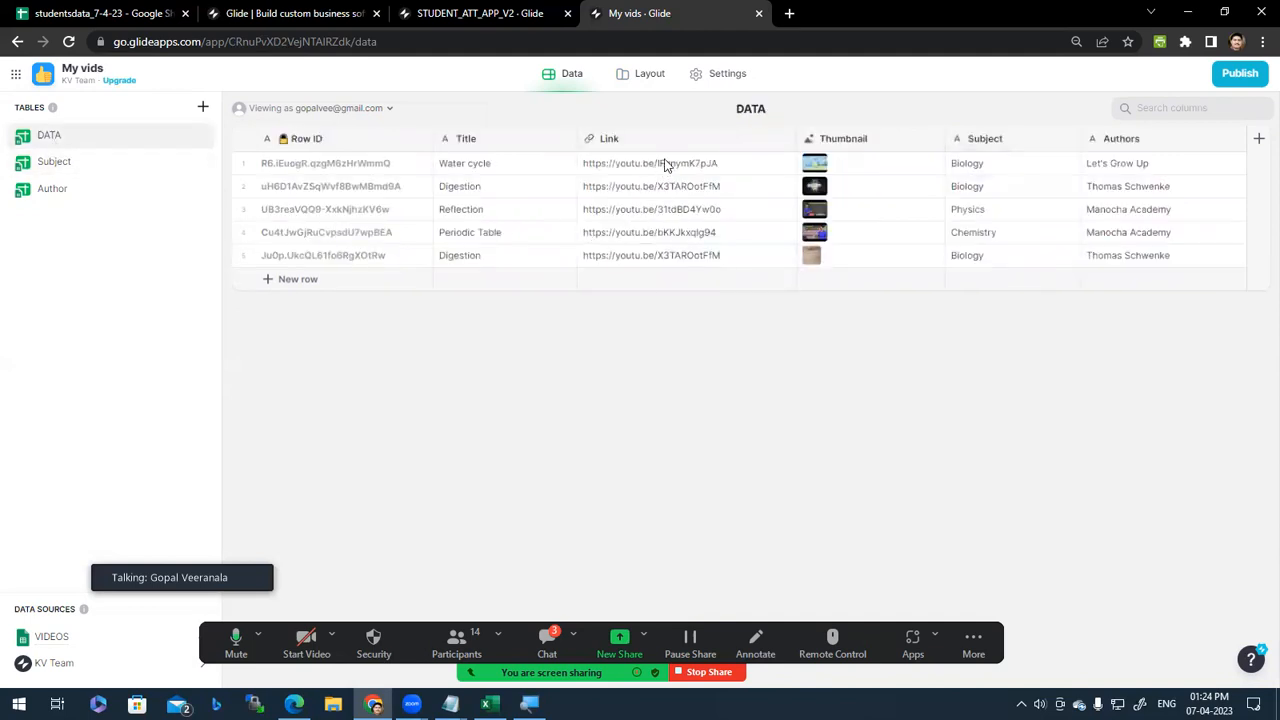
{"action": "left_click", "coordinate": [502, 171]}
{"action": "left_click", "coordinate": [498, 194]}
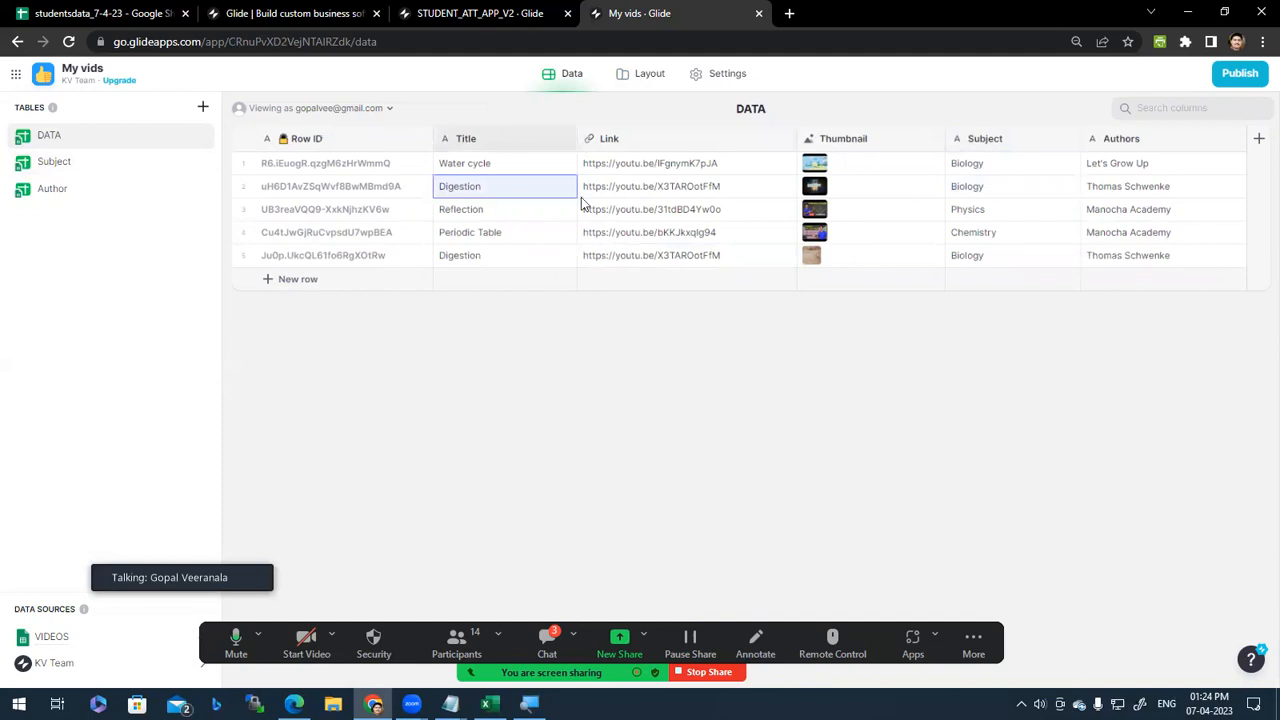
{"action": "left_click", "coordinate": [668, 170]}
{"action": "left_click", "coordinate": [680, 212]}
{"action": "left_click", "coordinate": [893, 163]}
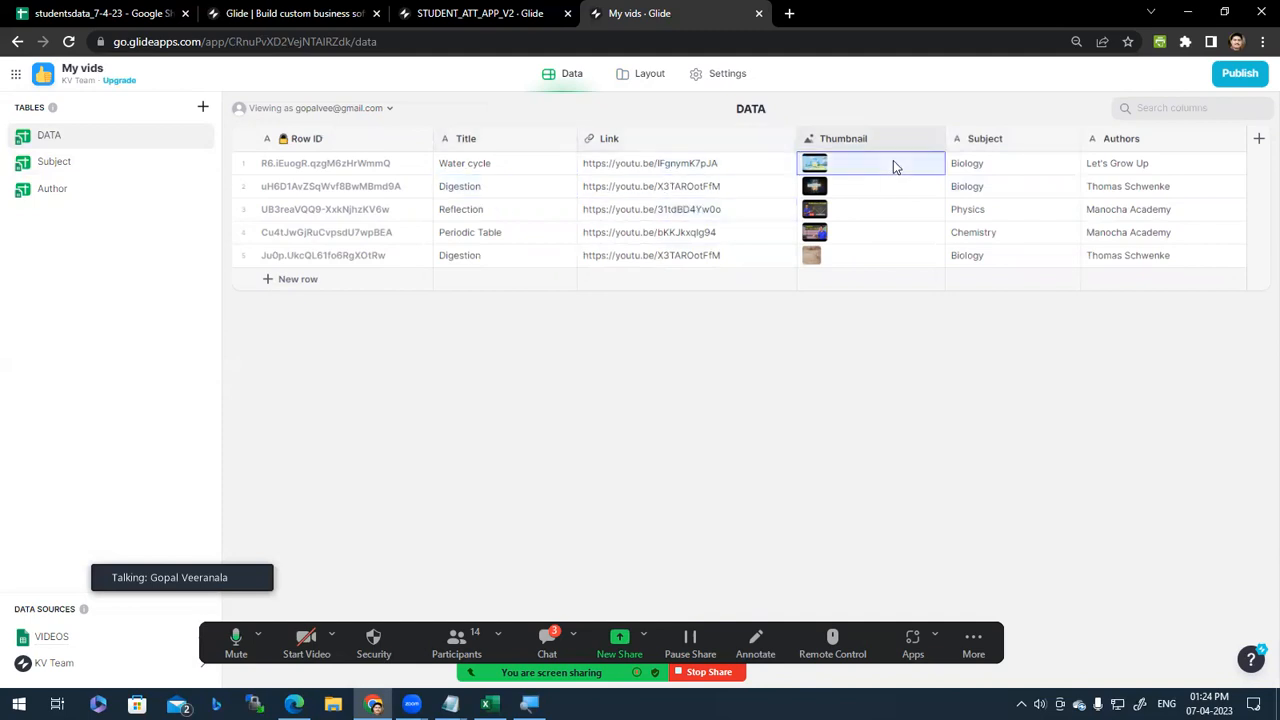
{"action": "left_click", "coordinate": [1003, 170]}
{"action": "left_click", "coordinate": [1012, 212]}
{"action": "left_click", "coordinate": [996, 170]}
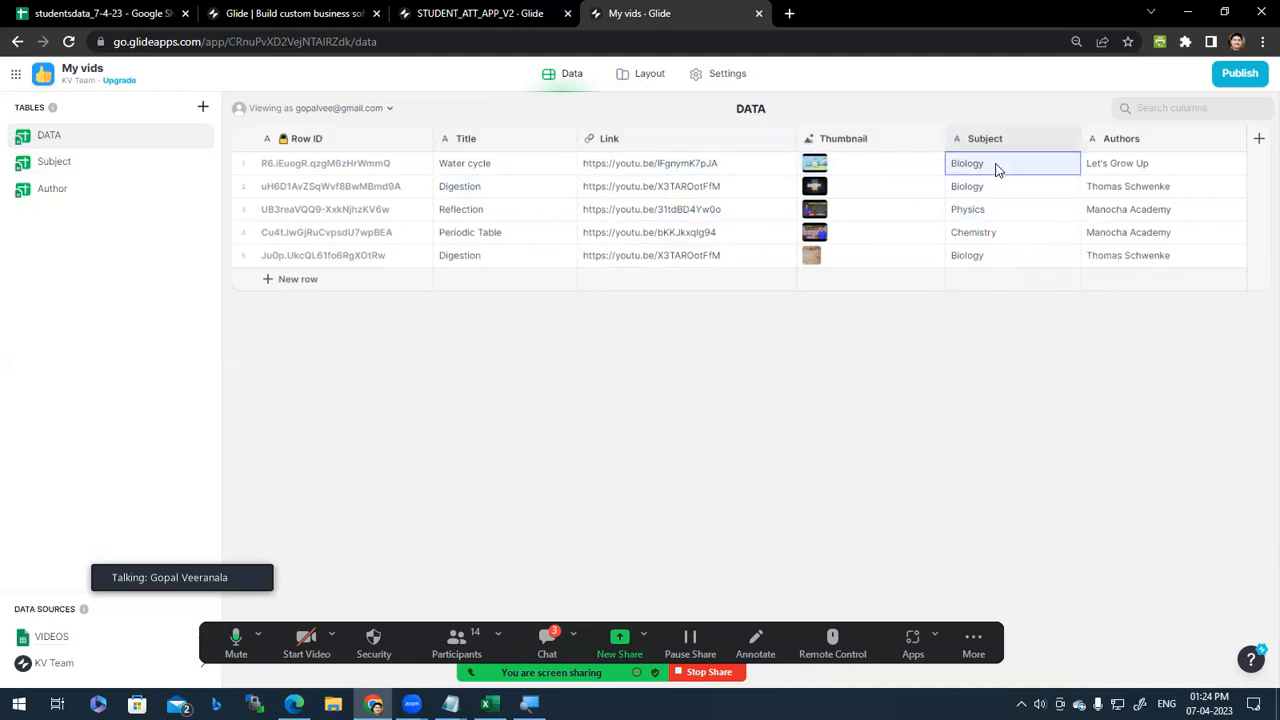
{"action": "left_click", "coordinate": [60, 163]}
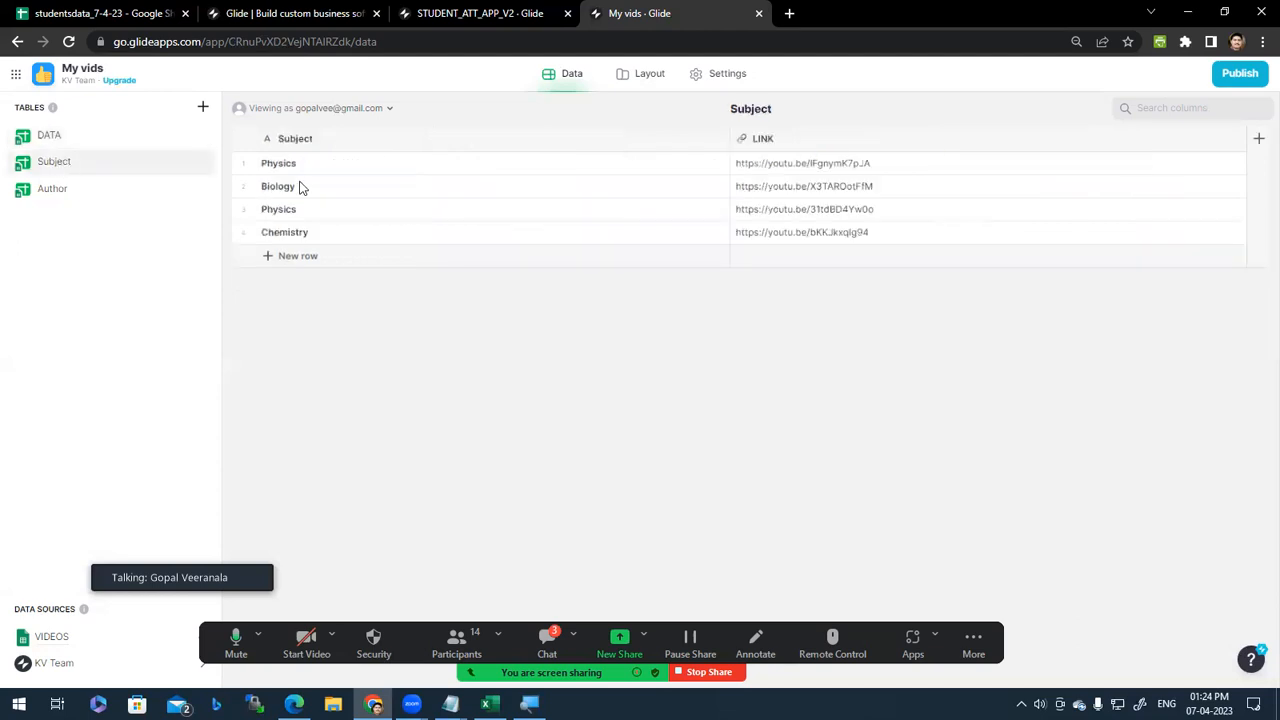
{"action": "left_click", "coordinate": [46, 136]}
Step: In the preview, open Biology's Water cycle and Digestion videos, playing and pausing Digestion
{"action": "left_click", "coordinate": [645, 74]}
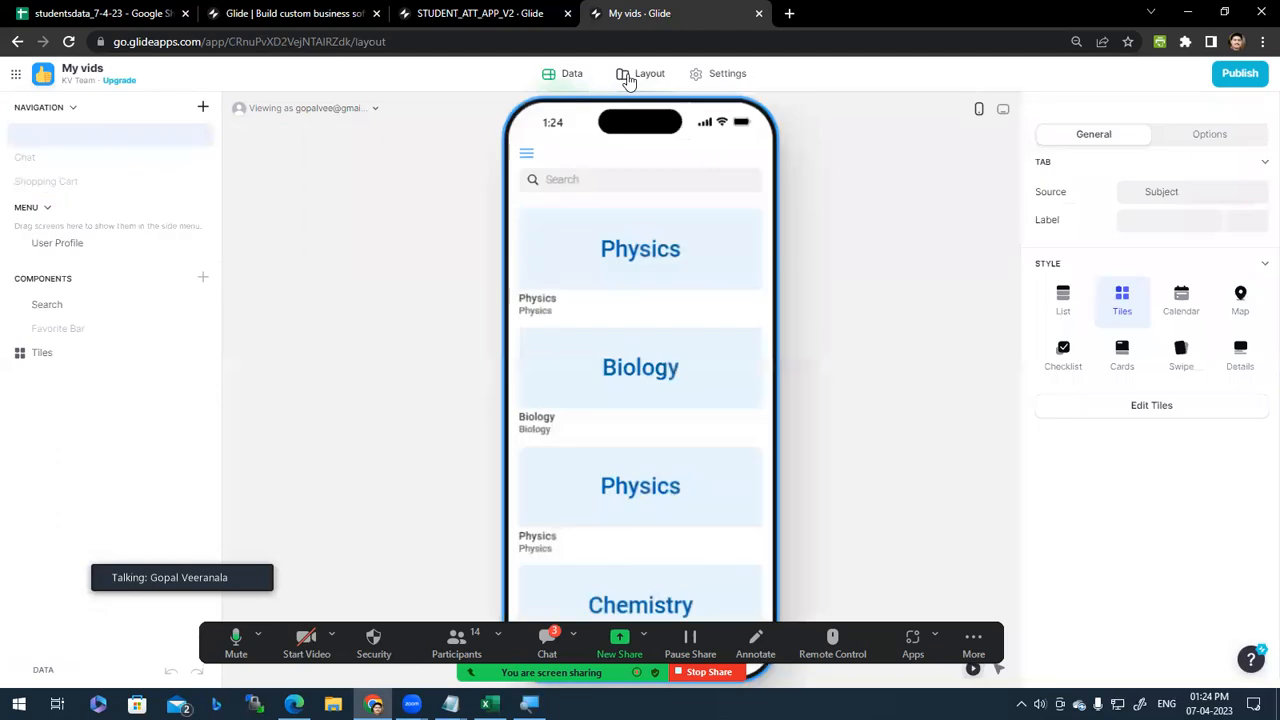
{"action": "left_click", "coordinate": [619, 381]}
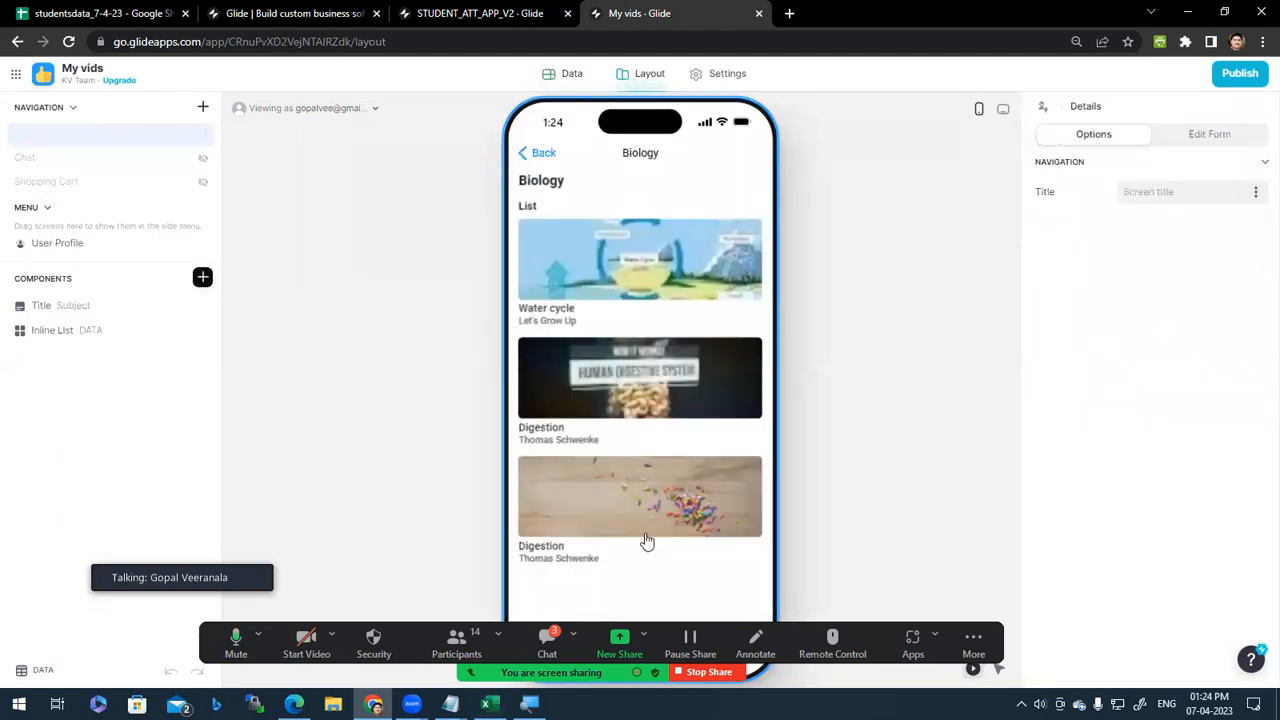
{"action": "left_click", "coordinate": [650, 265]}
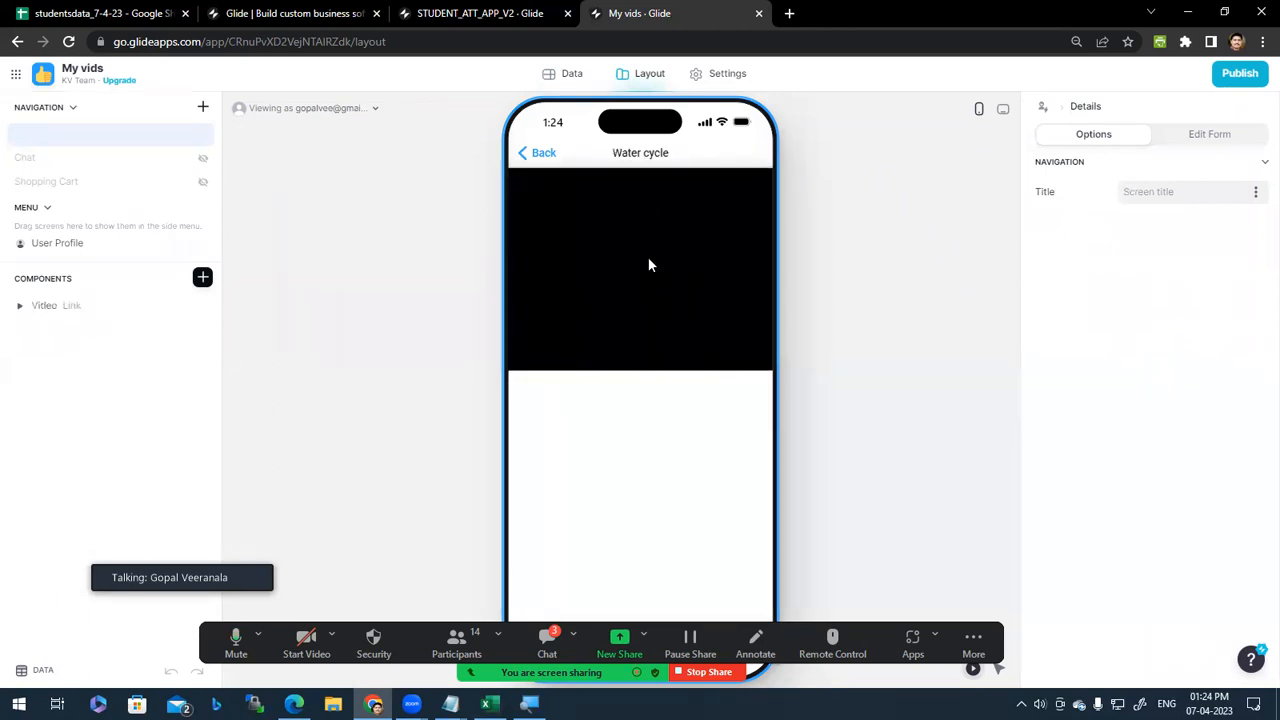
{"action": "left_click", "coordinate": [523, 155]}
{"action": "left_click", "coordinate": [615, 372]}
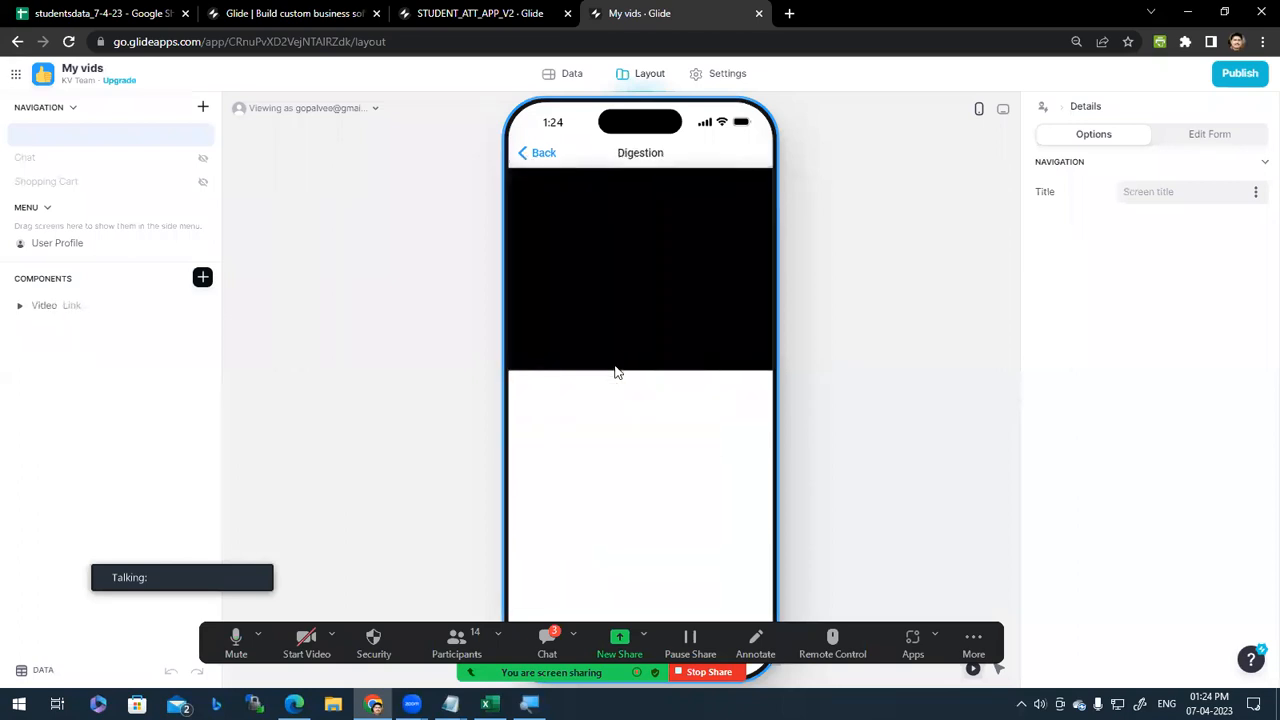
{"action": "left_click", "coordinate": [646, 270]}
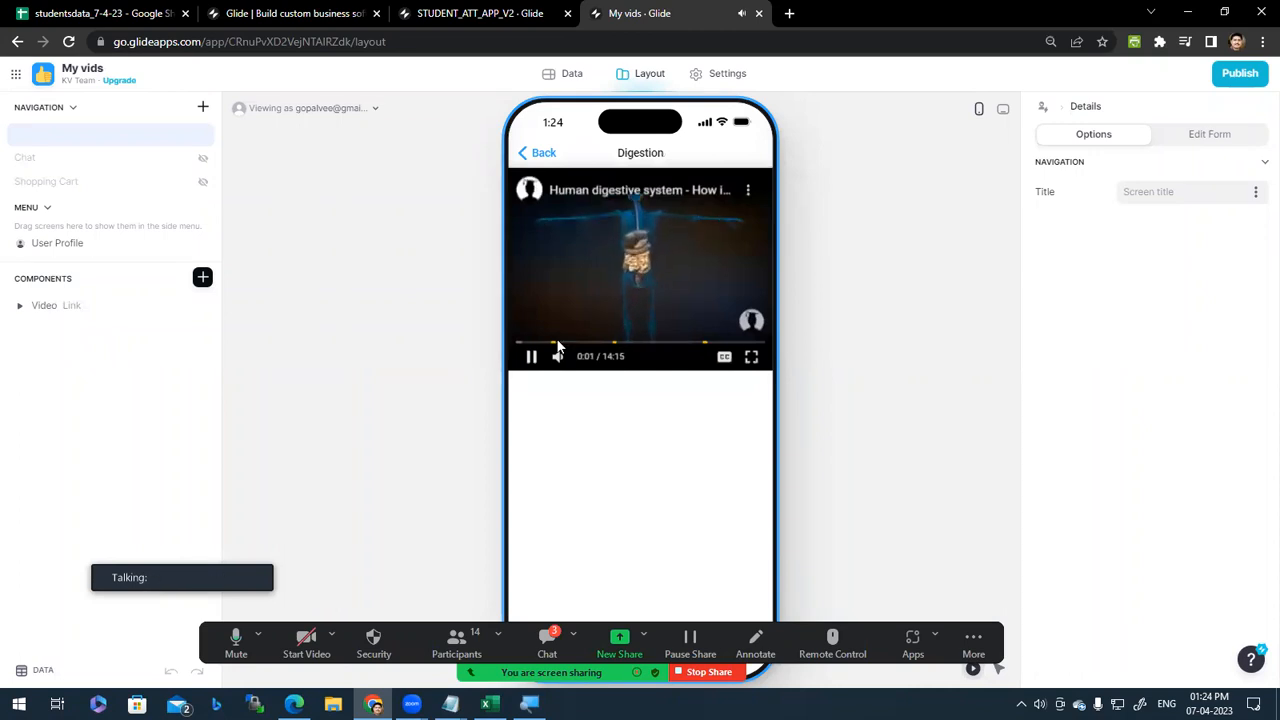
{"action": "left_click", "coordinate": [531, 356]}
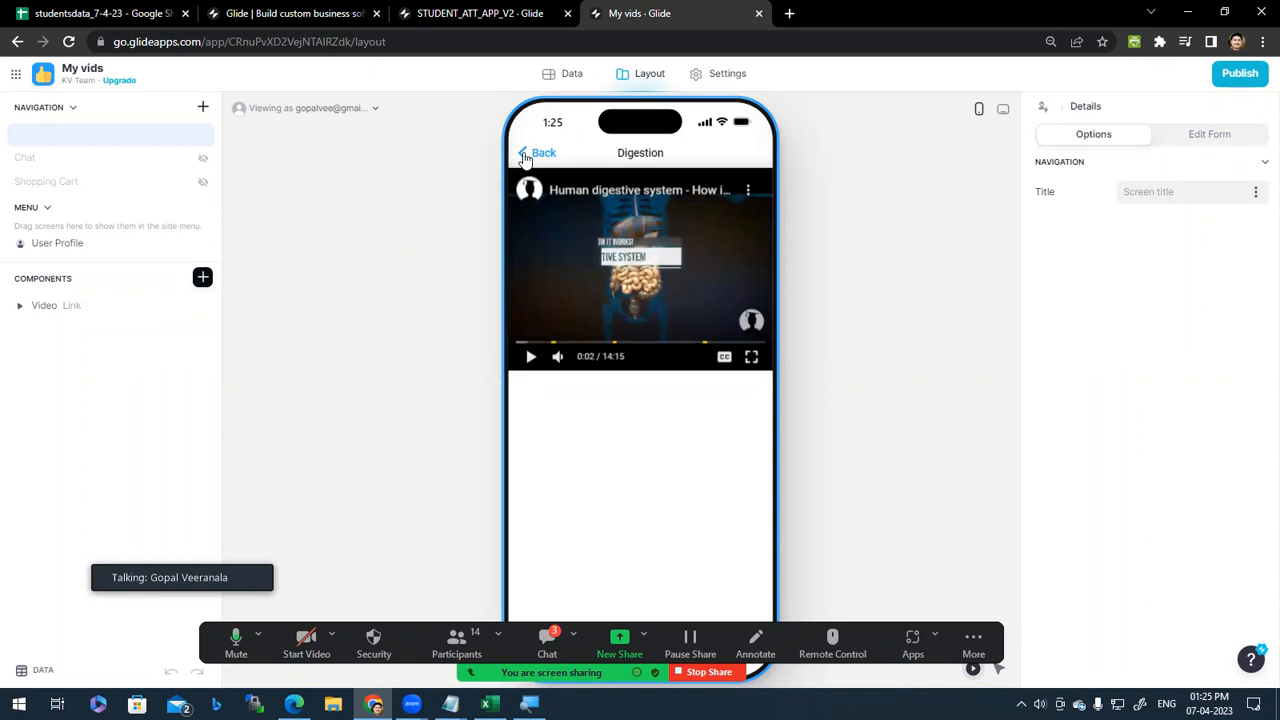
{"action": "left_click", "coordinate": [523, 156]}
{"action": "left_click", "coordinate": [523, 156]}
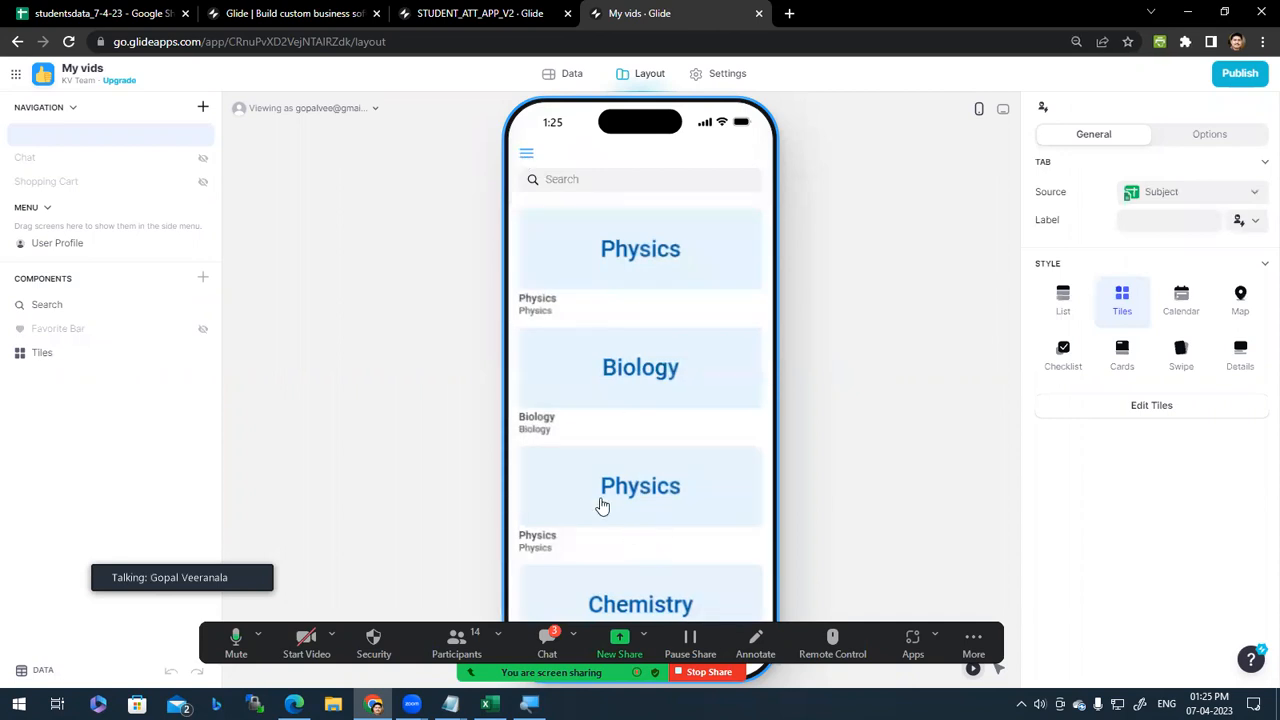
Step: Open both Physics subject tiles in turn, then close the My vids tab
{"action": "left_click", "coordinate": [658, 254]}
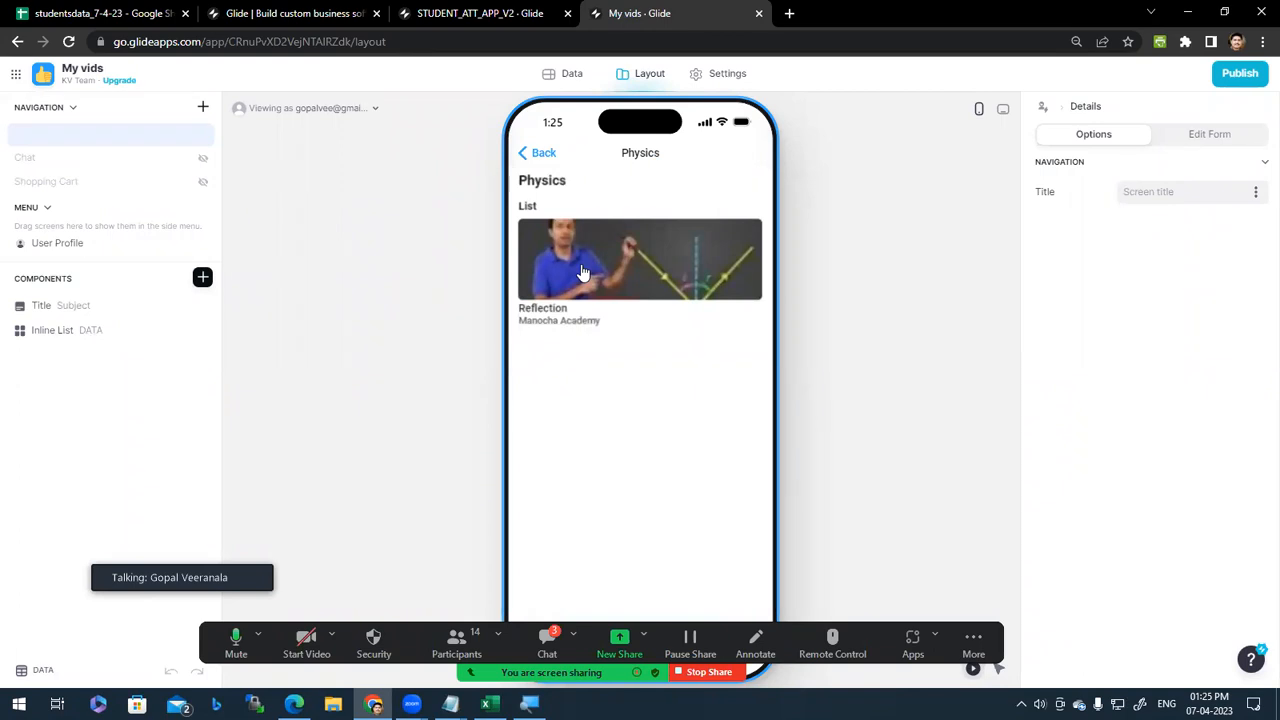
{"action": "left_click", "coordinate": [519, 155]}
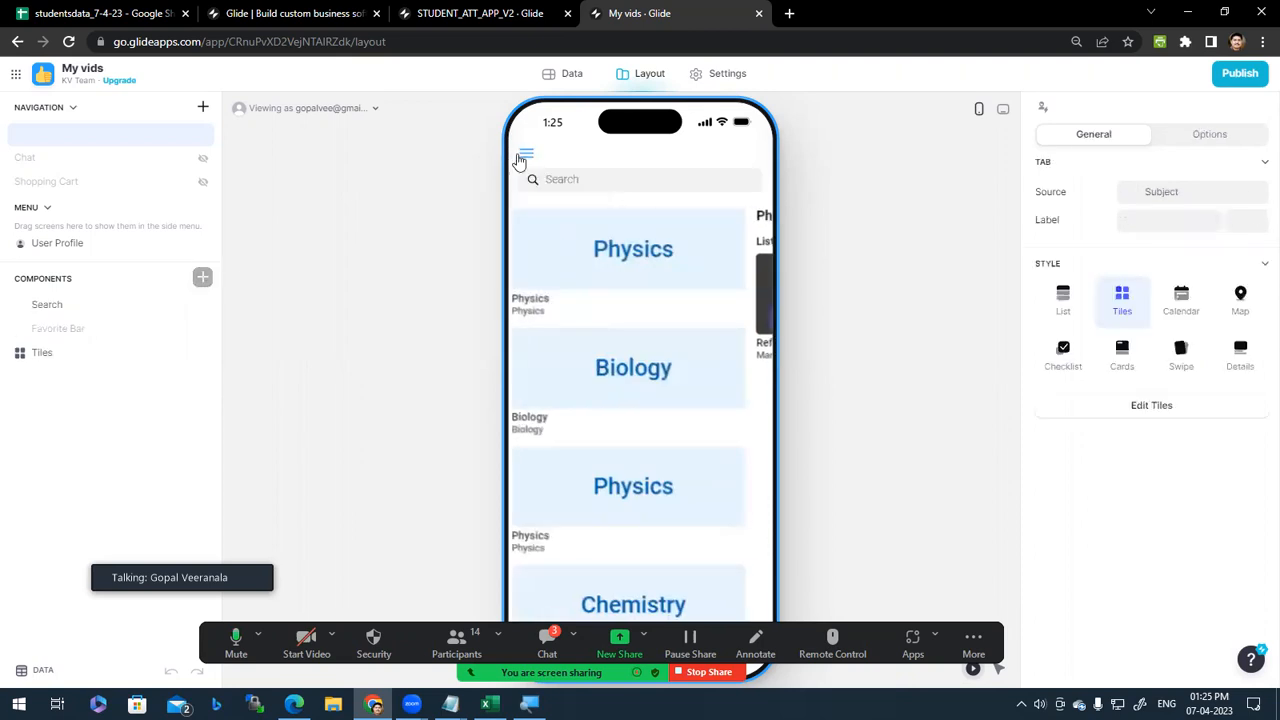
{"action": "scroll", "coordinate": [637, 546], "scroll_direction": "down", "scroll_amount": 2}
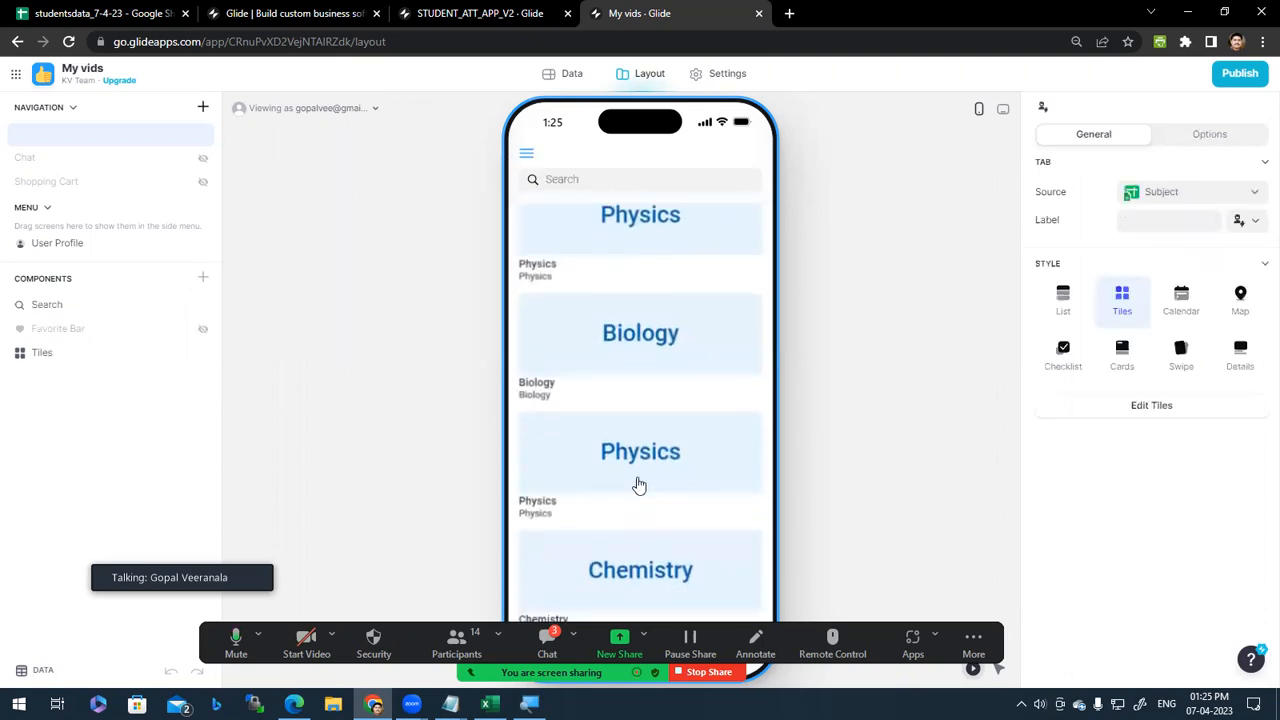
{"action": "left_click", "coordinate": [639, 485]}
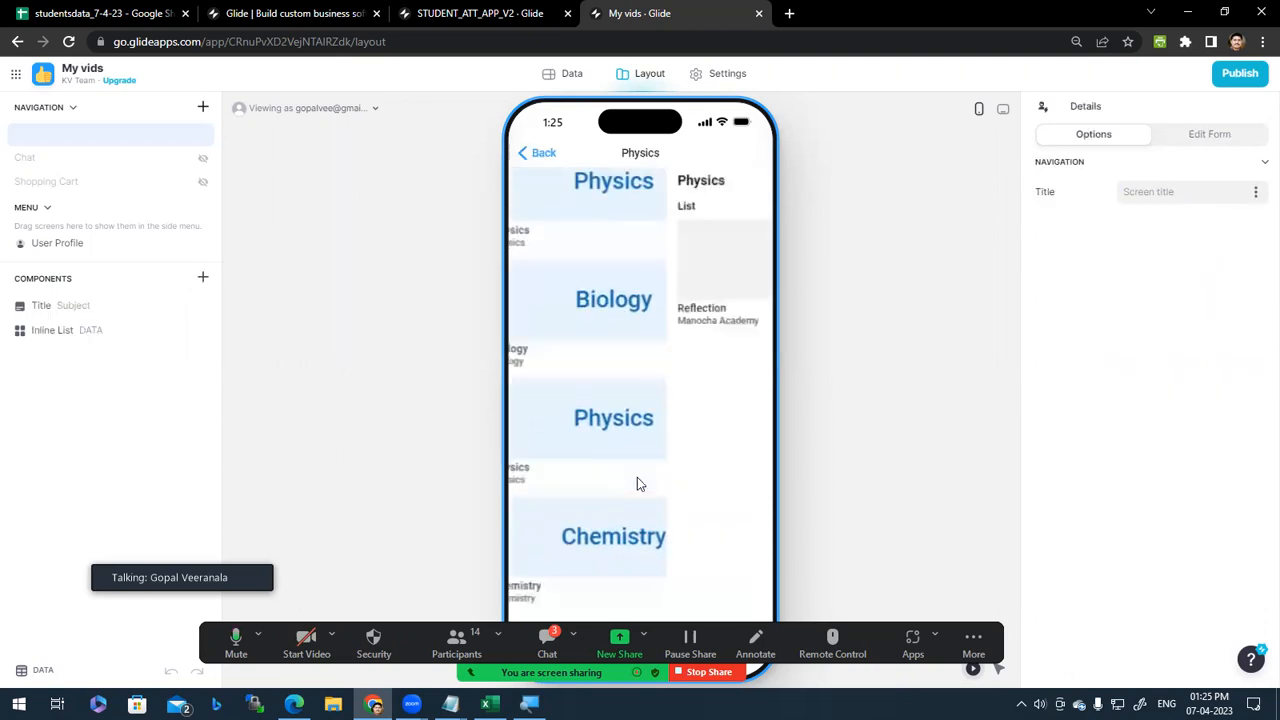
{"action": "left_click", "coordinate": [522, 162]}
{"action": "left_click", "coordinate": [729, 466]}
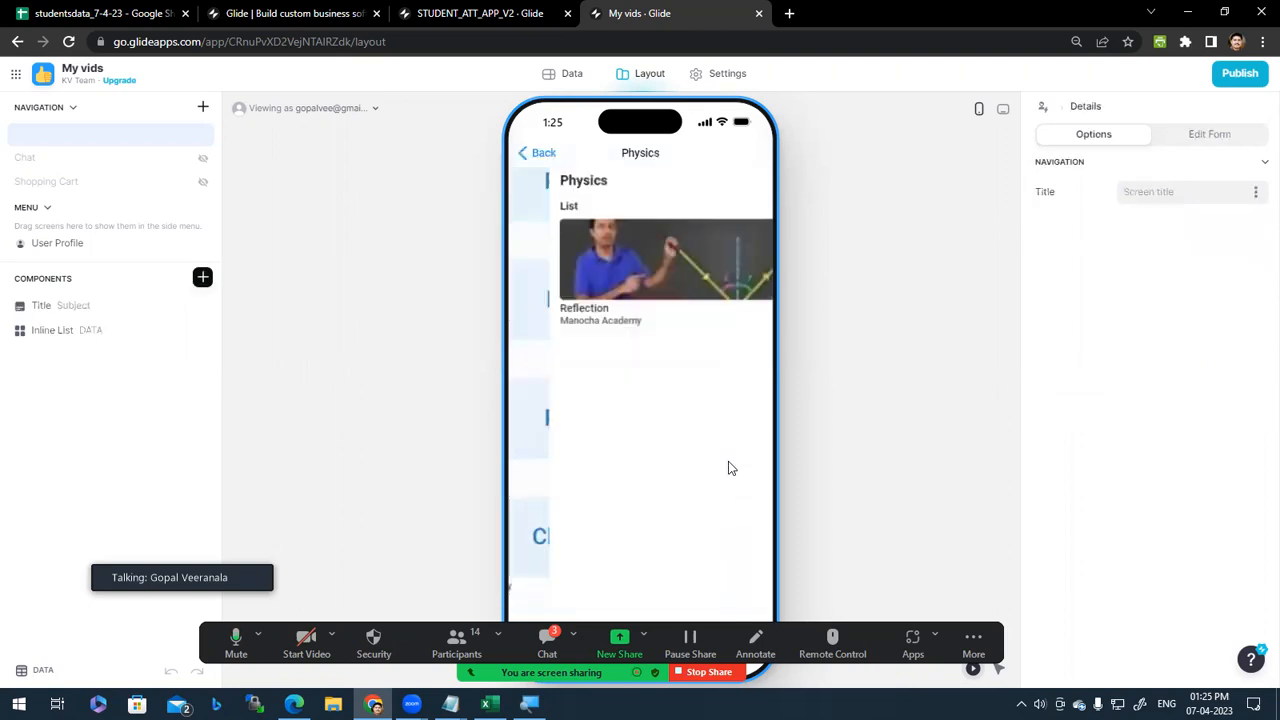
{"action": "left_click", "coordinate": [525, 155]}
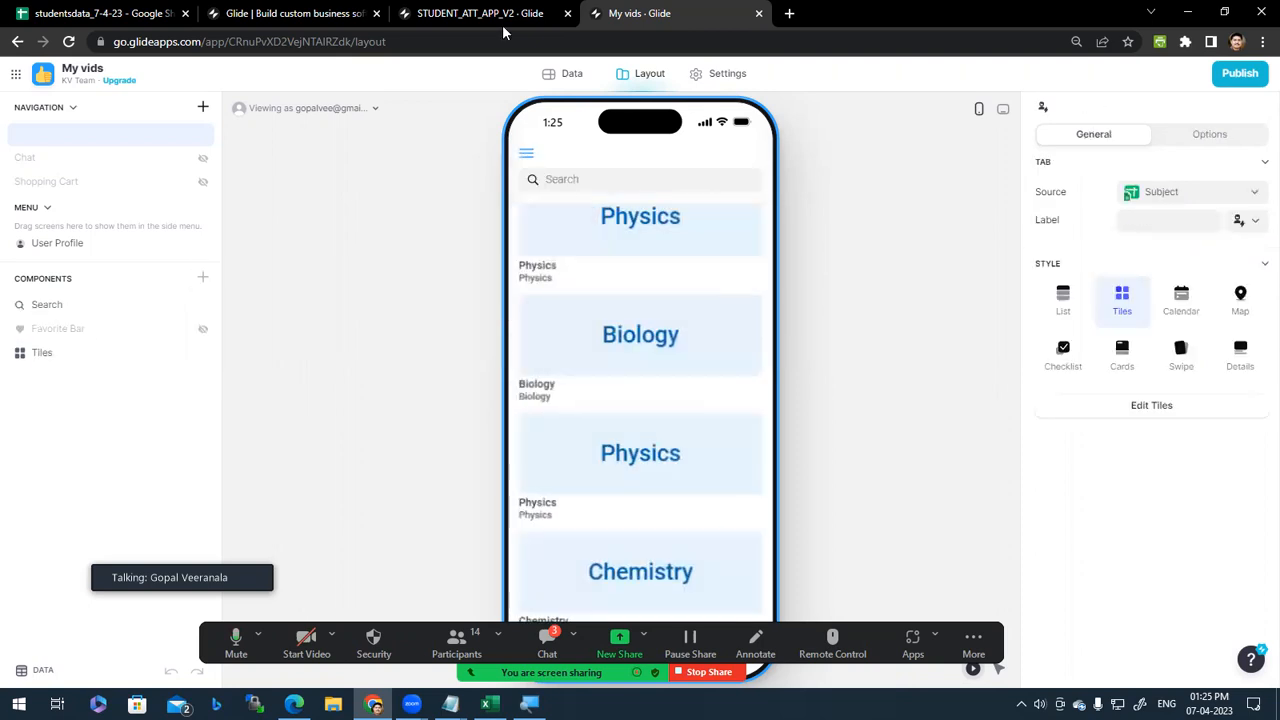
{"action": "key", "text": "ctrl+w"}
Step: Open the Glide projects dashboard from the homepage and switch to the GvSoft team
{"action": "left_click", "coordinate": [238, 14]}
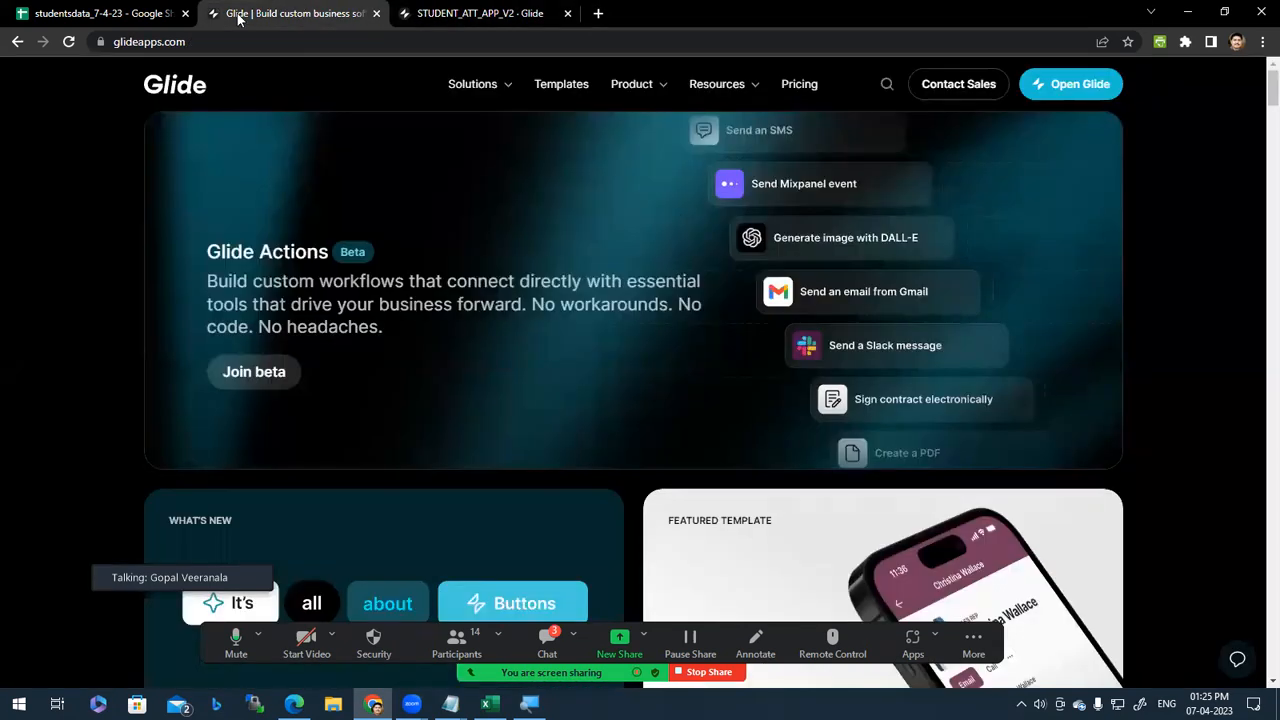
{"action": "left_click", "coordinate": [108, 9]}
{"action": "left_click", "coordinate": [434, 8]}
{"action": "left_click", "coordinate": [276, 8]}
{"action": "left_click", "coordinate": [1076, 92]}
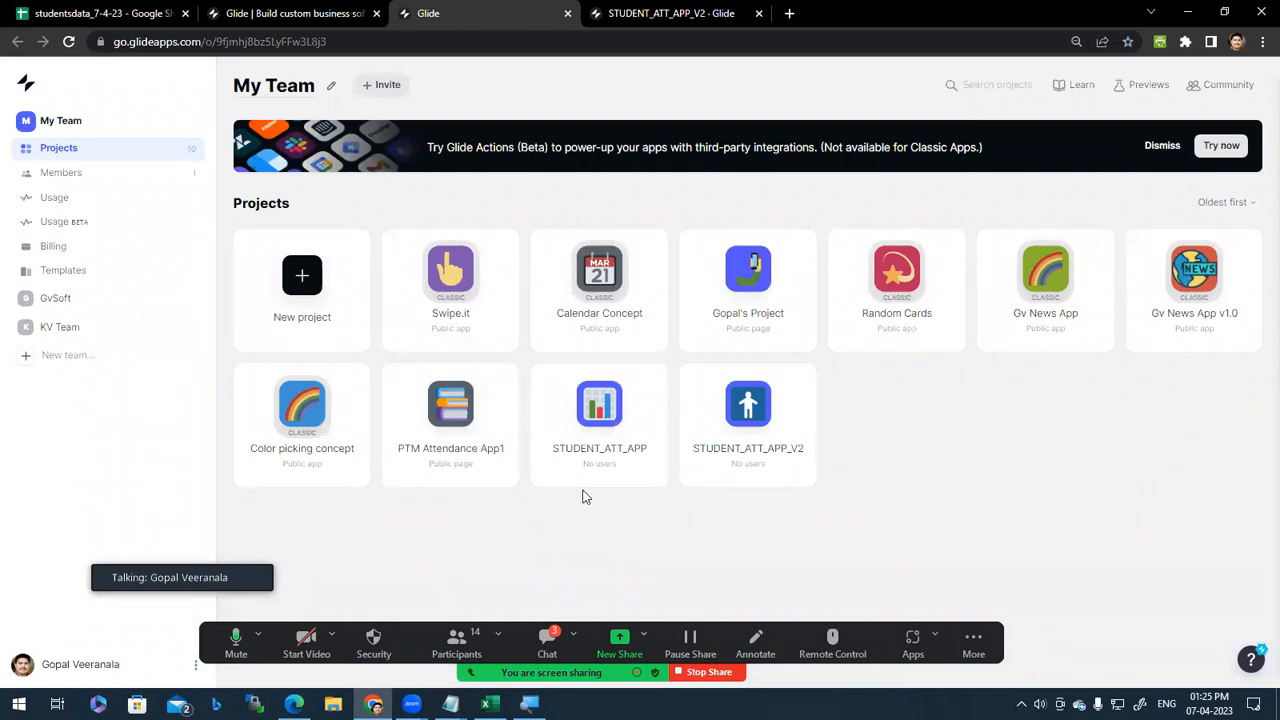
{"action": "left_click", "coordinate": [76, 304]}
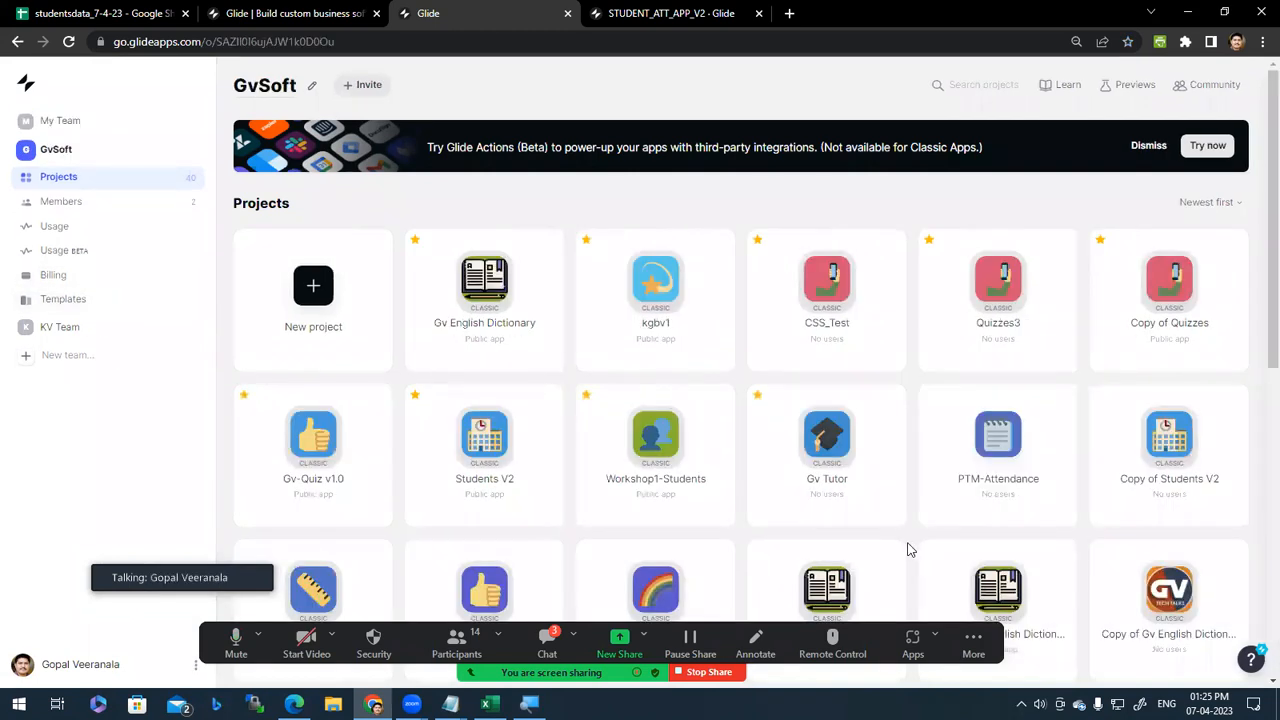
Step: Open Gv-Quiz v1.0 and Copy of Bhaktimala in new tabs, then view the Gv-Quiz page
{"action": "scroll", "coordinate": [908, 549], "scroll_direction": "down", "scroll_amount": 2}
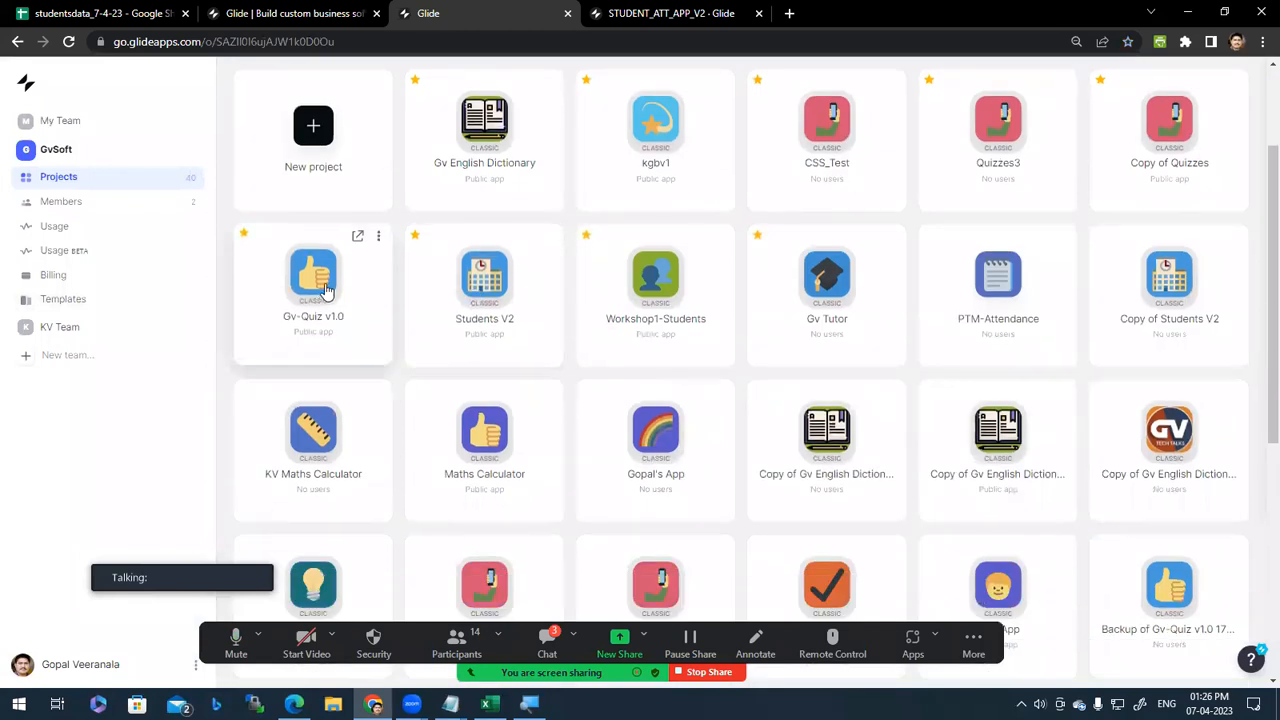
{"action": "left_click", "coordinate": [360, 237]}
{"action": "left_click", "coordinate": [487, 8]}
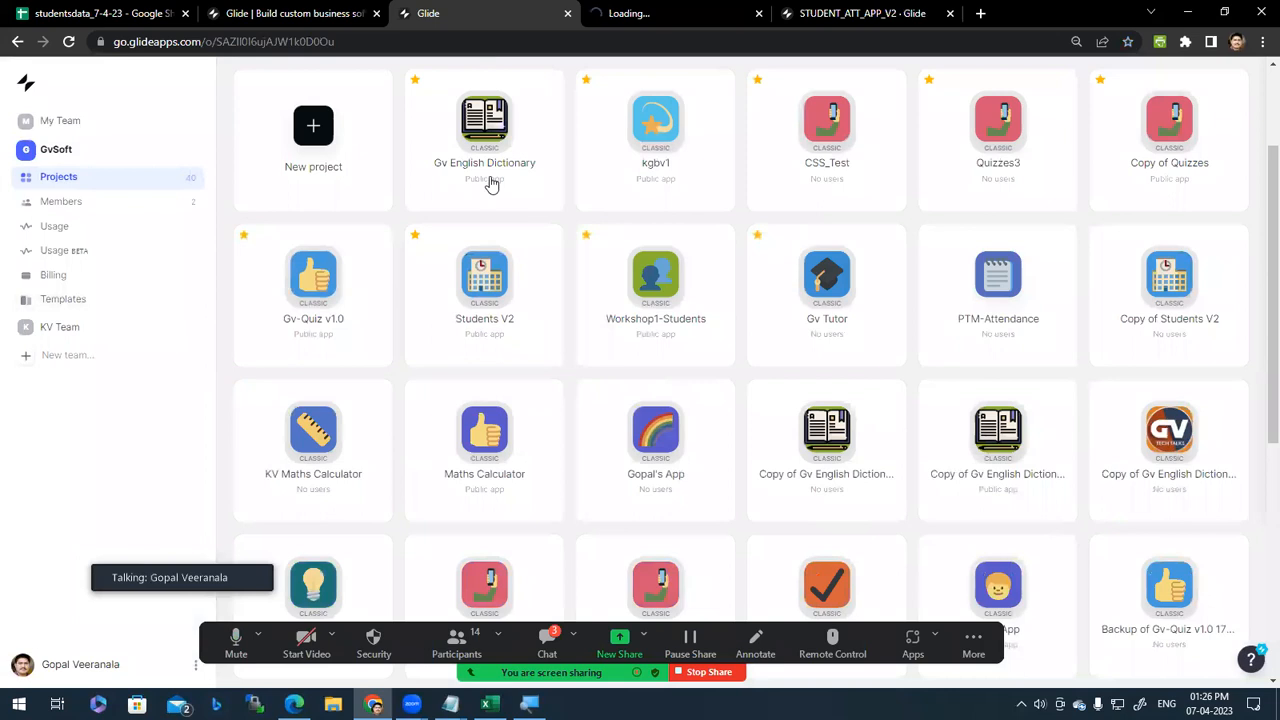
{"action": "scroll", "coordinate": [360, 468], "scroll_direction": "down", "scroll_amount": 3}
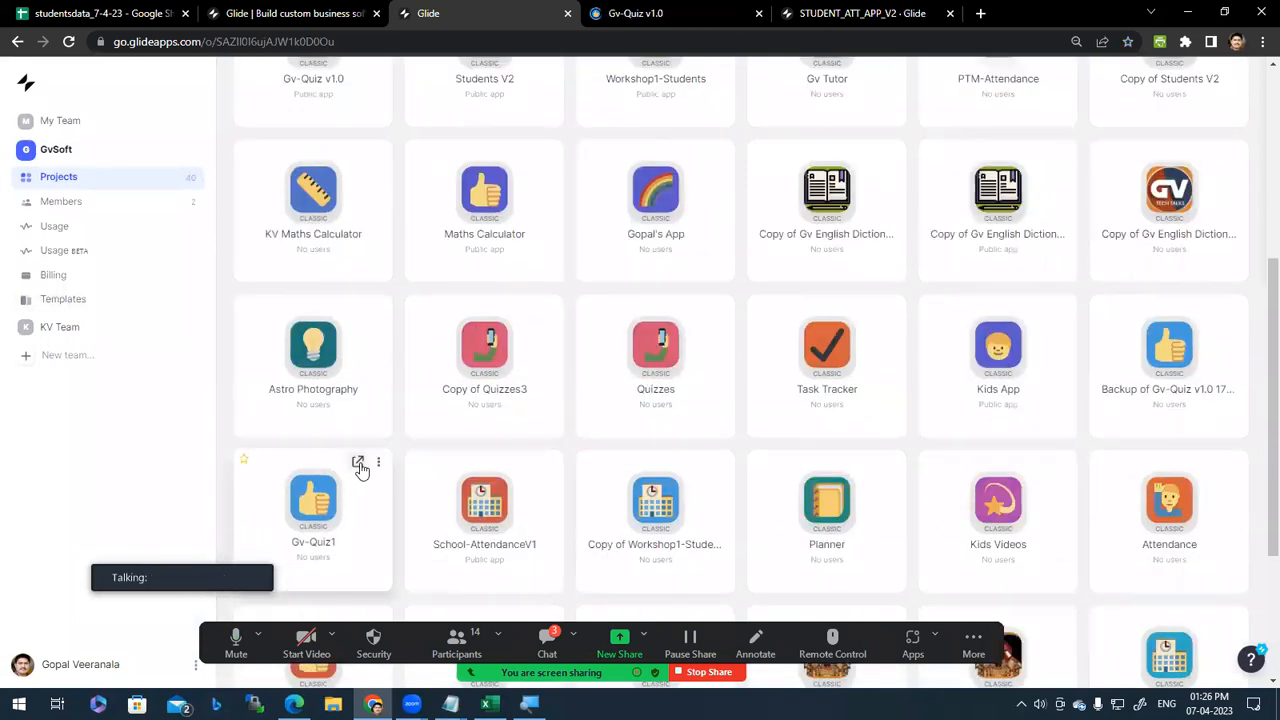
{"action": "scroll", "coordinate": [362, 468], "scroll_direction": "down", "scroll_amount": 3}
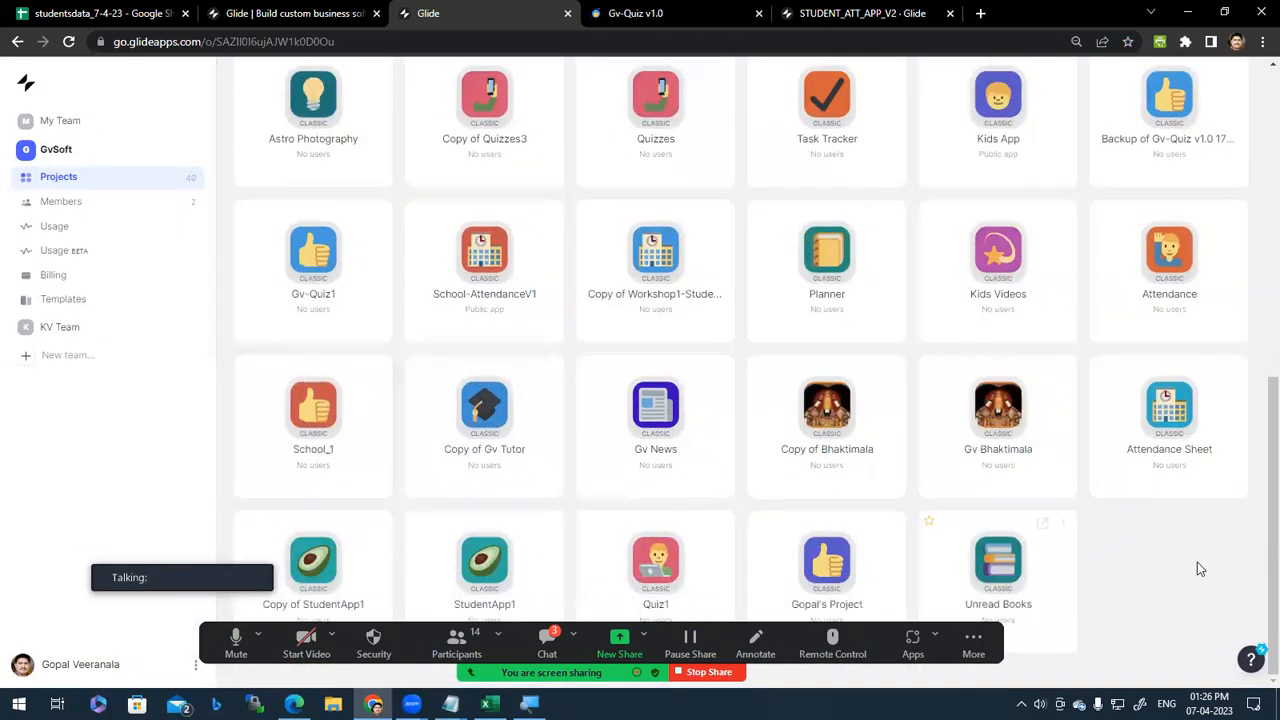
{"action": "mouse_move", "coordinate": [858, 400]}
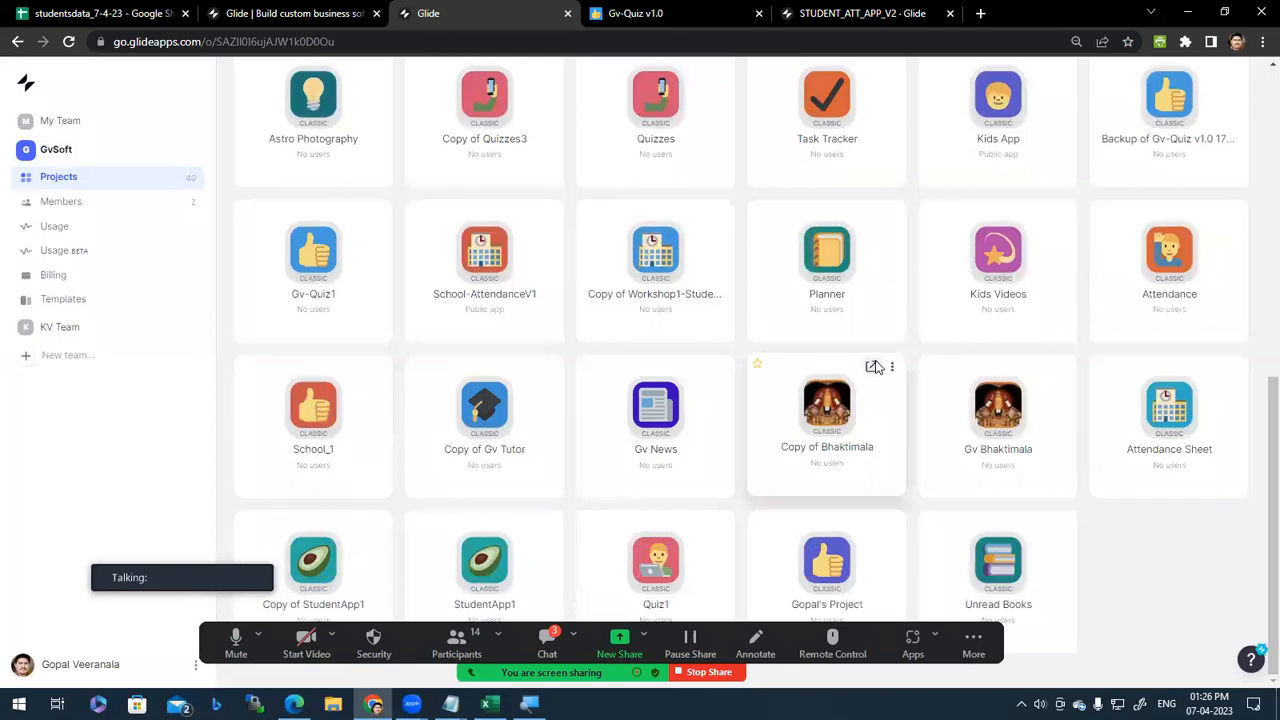
{"action": "left_click", "coordinate": [874, 367]}
{"action": "left_click", "coordinate": [789, 10]}
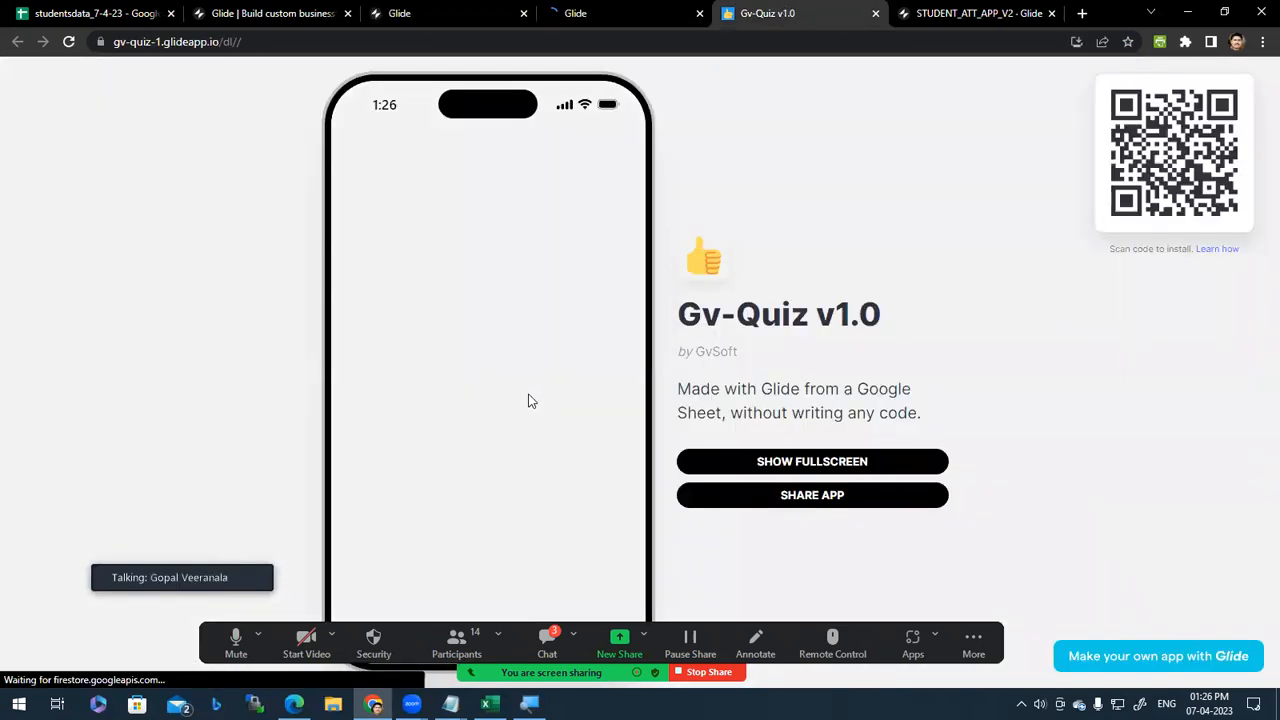
Step: Answer the quiz's third question, trying options B, C and D before settling on B
{"action": "scroll", "coordinate": [515, 449], "scroll_direction": "down", "scroll_amount": 1}
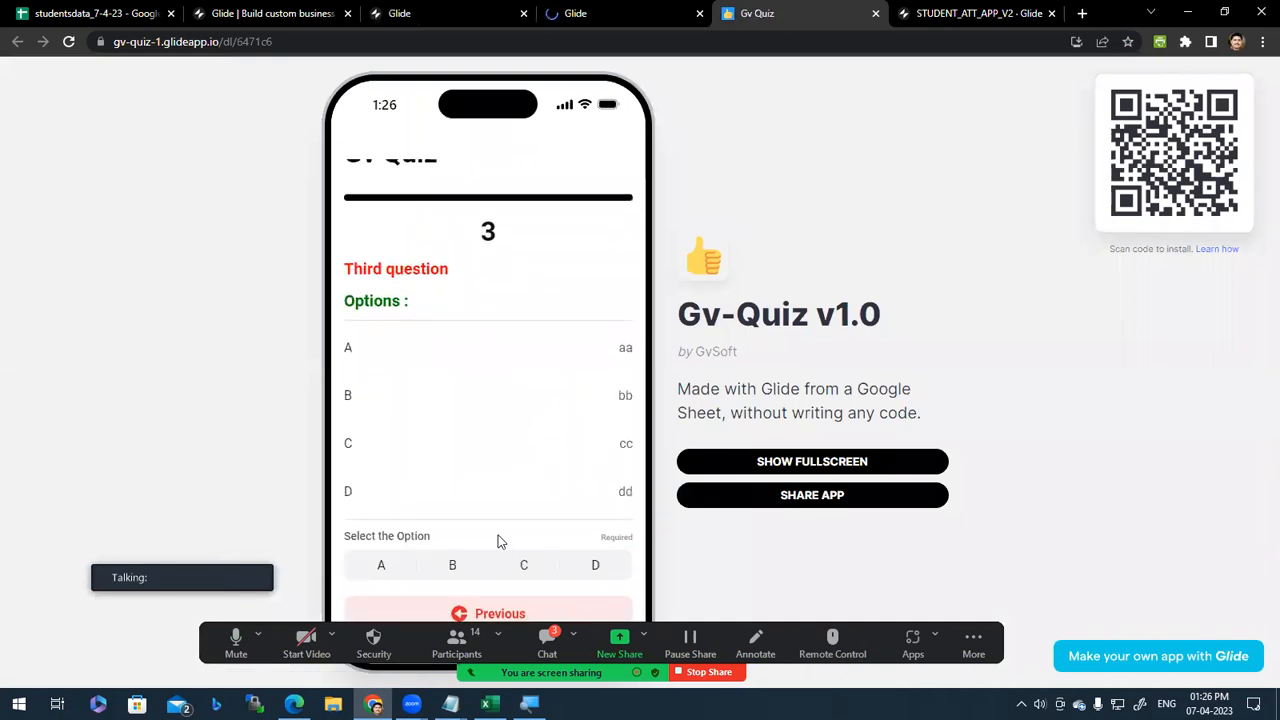
{"action": "scroll", "coordinate": [500, 537], "scroll_direction": "up", "scroll_amount": 1}
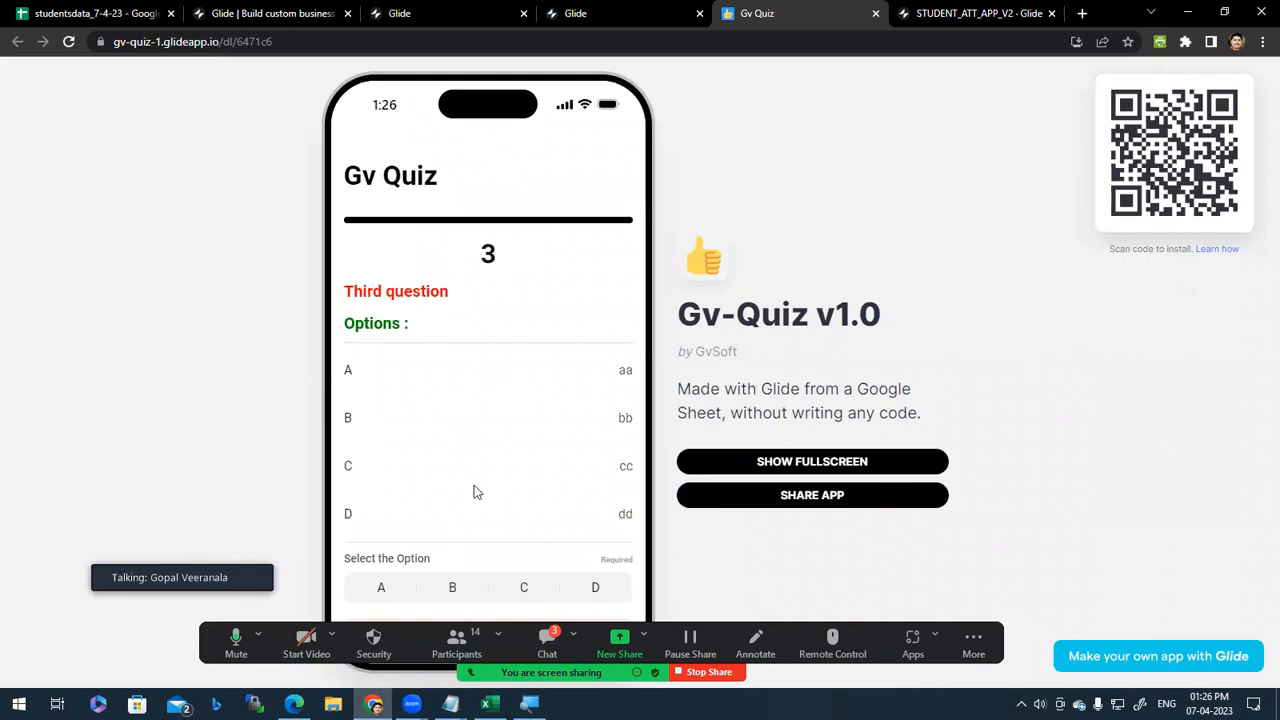
{"action": "left_click", "coordinate": [455, 591]}
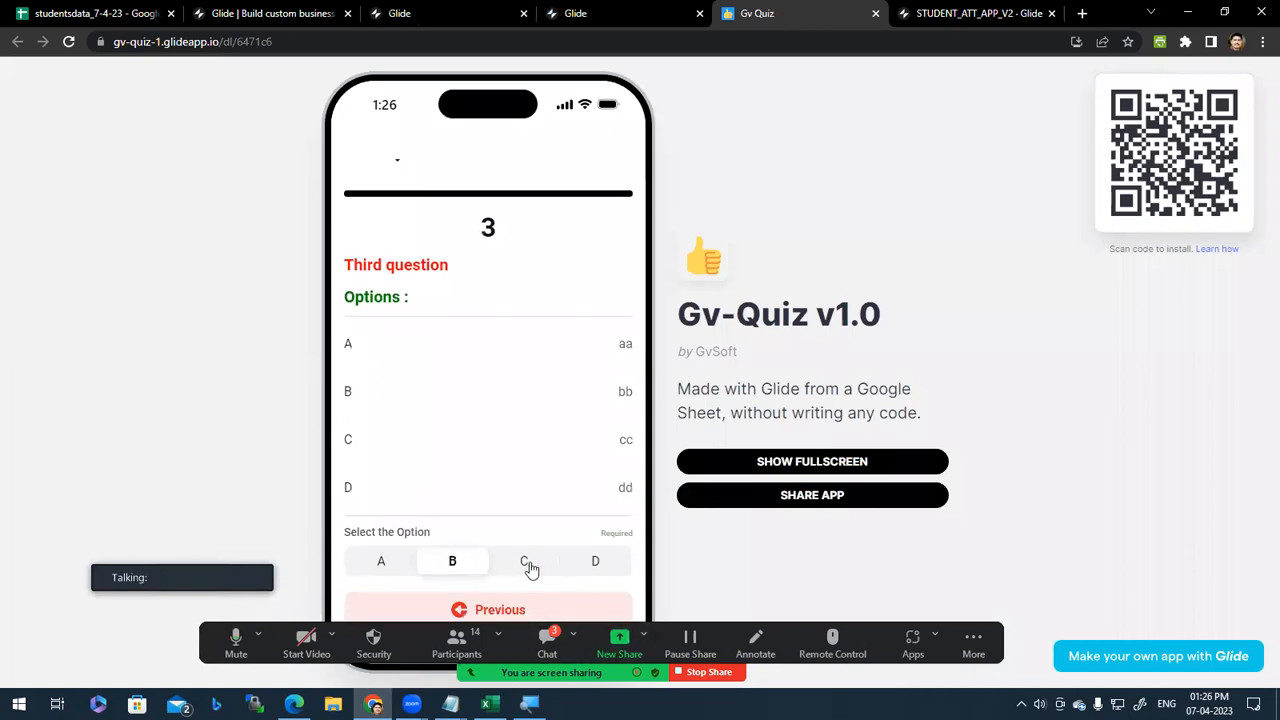
{"action": "left_click", "coordinate": [527, 564]}
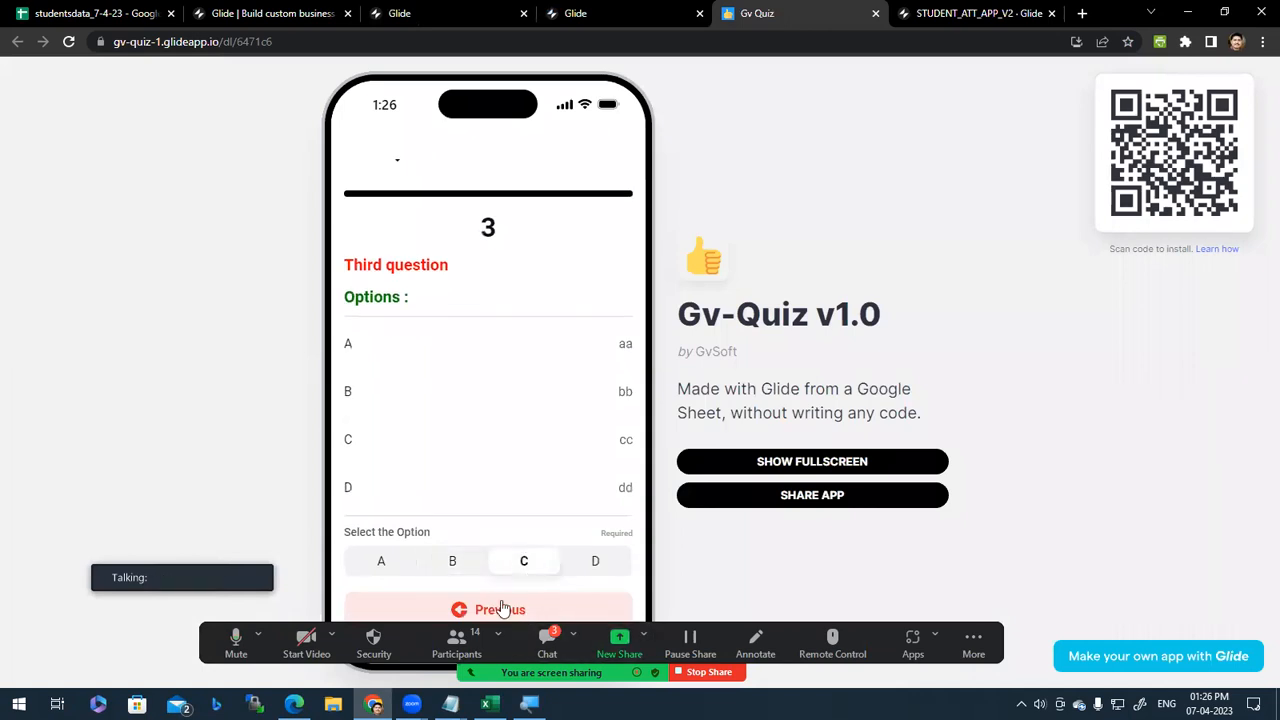
{"action": "left_click", "coordinate": [583, 566]}
{"action": "left_click", "coordinate": [457, 562]}
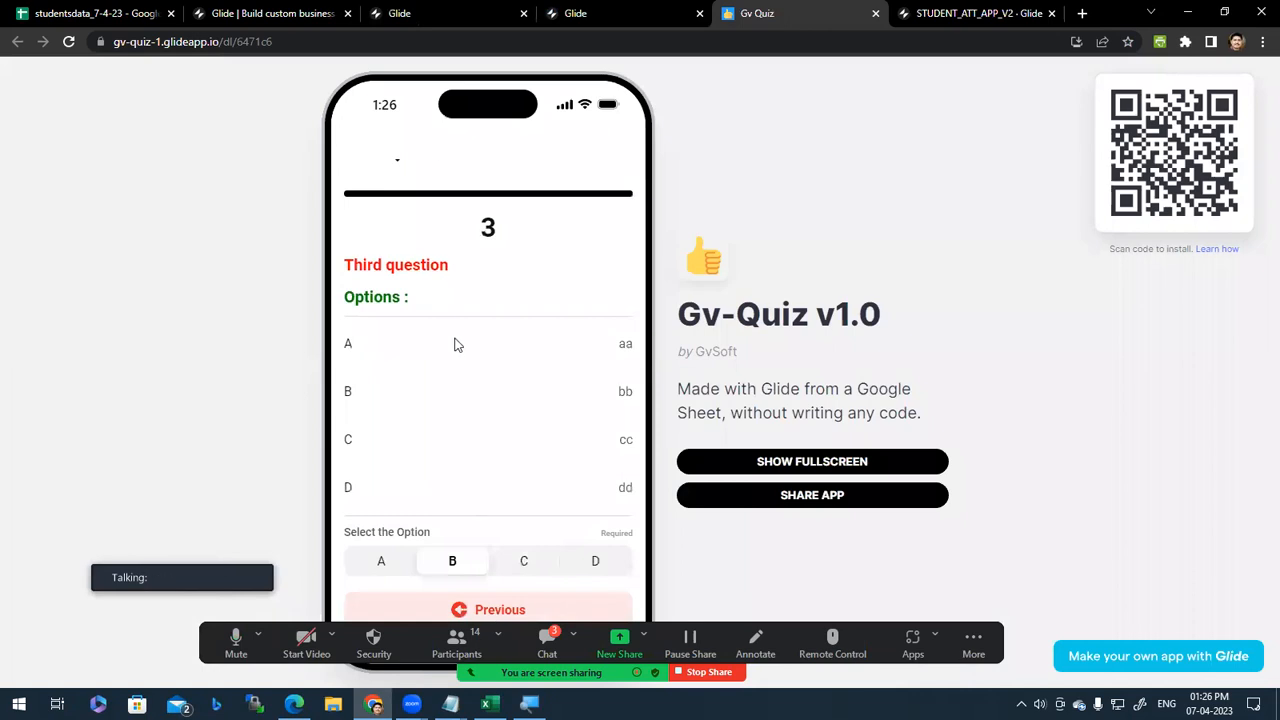
Step: Close the Gv Quiz tab and move to the Copy of Bhaktimala editor tab
{"action": "scroll", "coordinate": [445, 320], "scroll_direction": "up", "scroll_amount": 2}
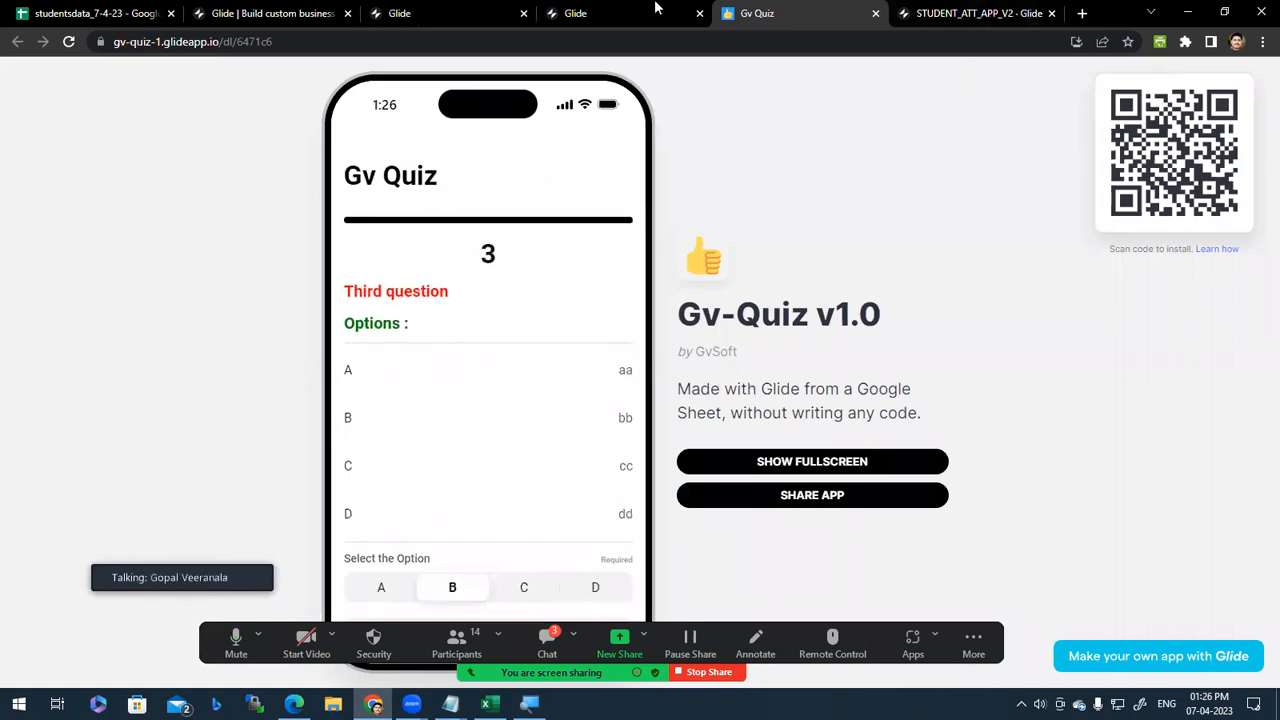
{"action": "left_click", "coordinate": [875, 13]}
{"action": "left_click", "coordinate": [602, 7]}
{"action": "left_click", "coordinate": [467, 7]}
{"action": "left_click", "coordinate": [597, 10]}
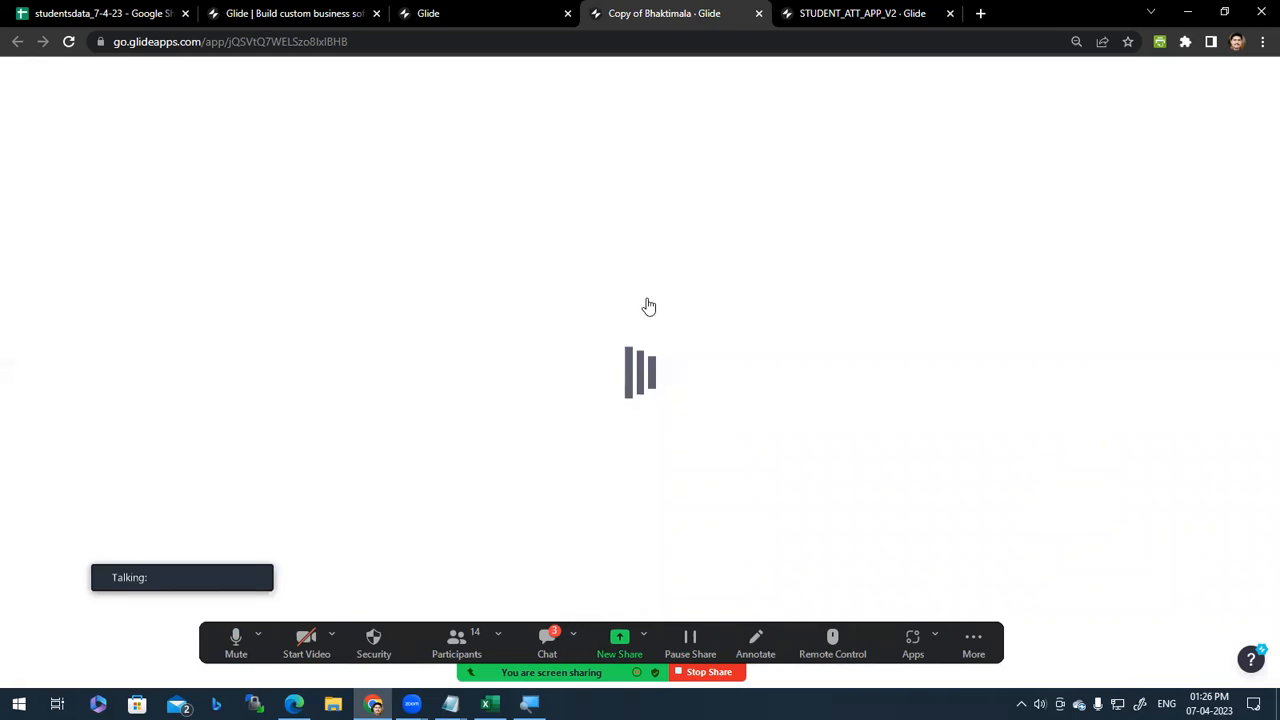
Step: Scroll the Copy of Bhaktimala preview and open the Monday tile's song list
{"action": "scroll", "coordinate": [641, 535], "scroll_direction": "down", "scroll_amount": 3}
{"action": "scroll", "coordinate": [641, 535], "scroll_direction": "up", "scroll_amount": 2}
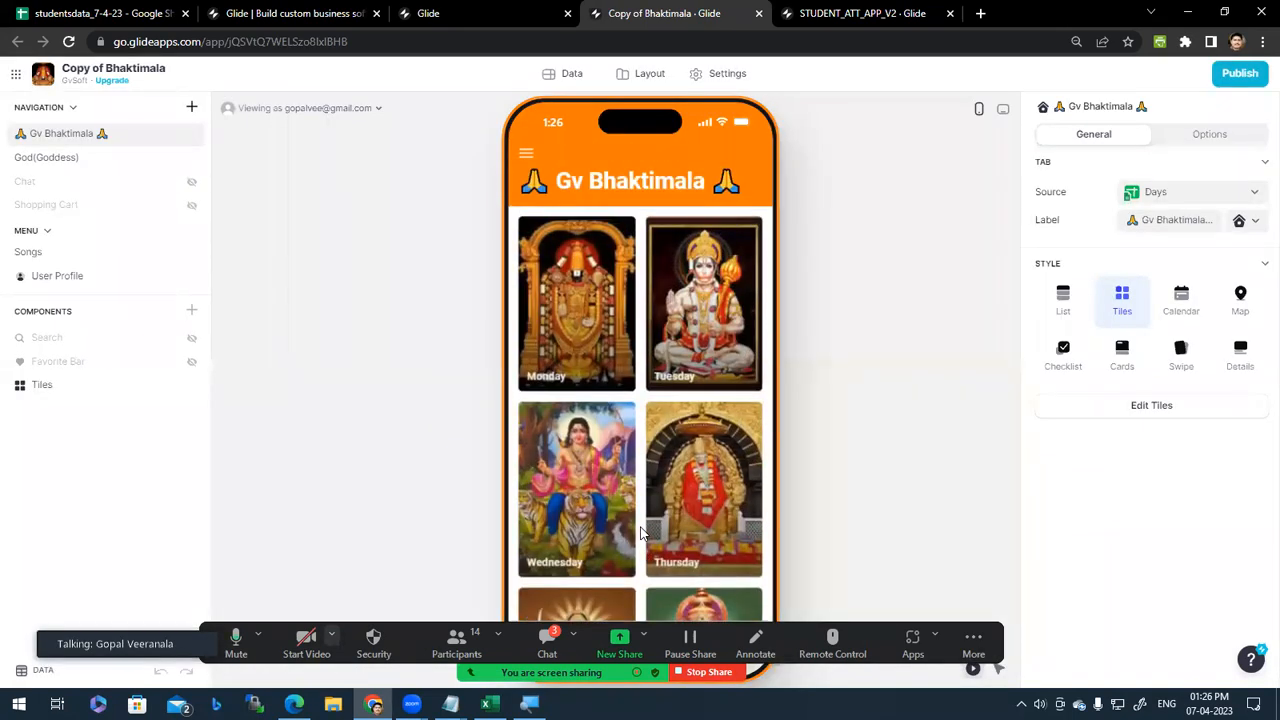
{"action": "scroll", "coordinate": [636, 538], "scroll_direction": "down", "scroll_amount": 2}
{"action": "scroll", "coordinate": [636, 538], "scroll_direction": "up", "scroll_amount": 2}
{"action": "scroll", "coordinate": [608, 420], "scroll_direction": "down", "scroll_amount": 2}
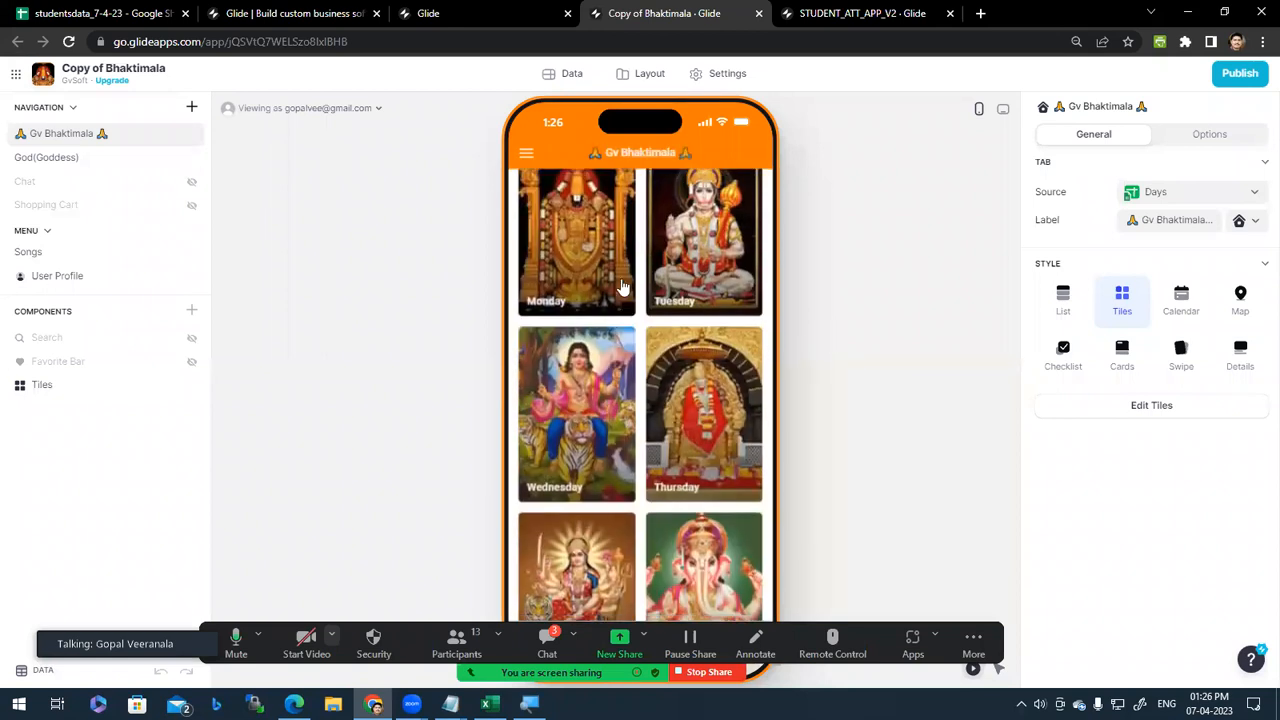
{"action": "left_click", "coordinate": [596, 239]}
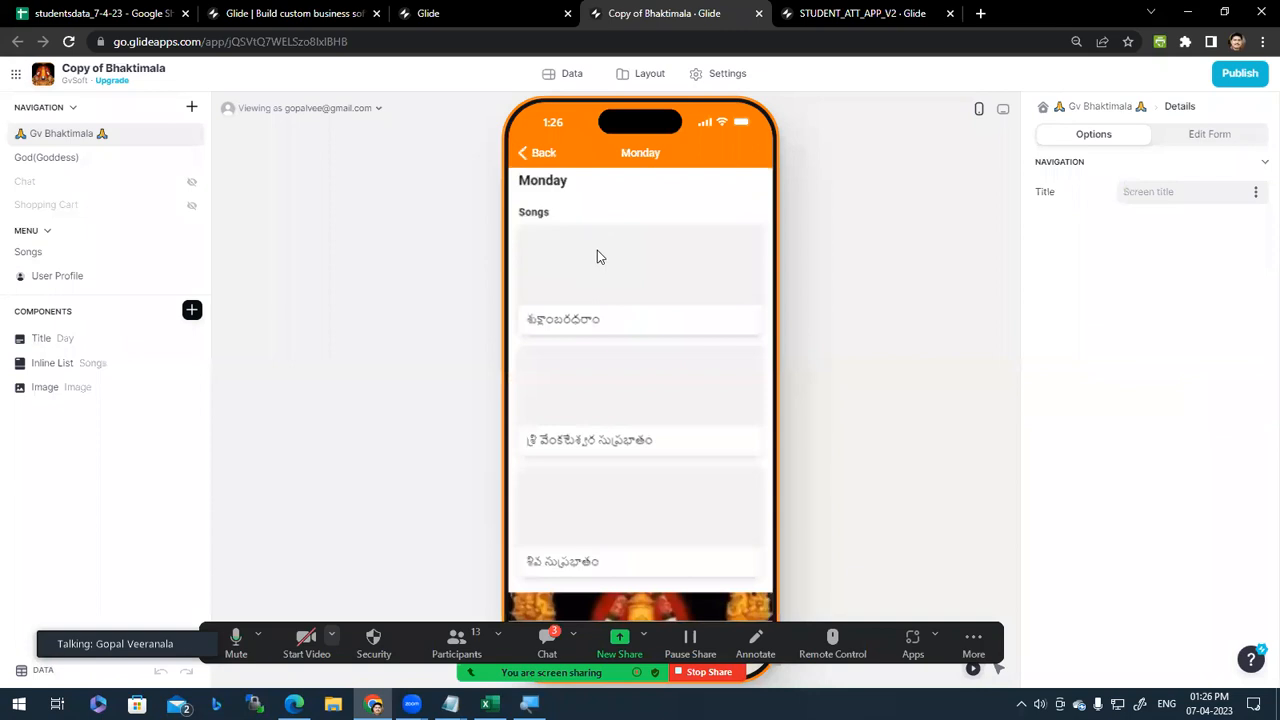
Step: Browse the Monday songs, go back to the app home, and close the Copy of Bhaktimala tab
{"action": "scroll", "coordinate": [646, 491], "scroll_direction": "down", "scroll_amount": 3}
{"action": "scroll", "coordinate": [645, 504], "scroll_direction": "up", "scroll_amount": 3}
{"action": "scroll", "coordinate": [622, 349], "scroll_direction": "down", "scroll_amount": 1}
{"action": "scroll", "coordinate": [624, 340], "scroll_direction": "up", "scroll_amount": 1}
{"action": "left_click", "coordinate": [520, 154]}
{"action": "middle_click", "coordinate": [633, 7]}
Step: From the GvSoft projects dashboard, open the Attendance Sheet app in a new tab
{"action": "left_click", "coordinate": [207, 7]}
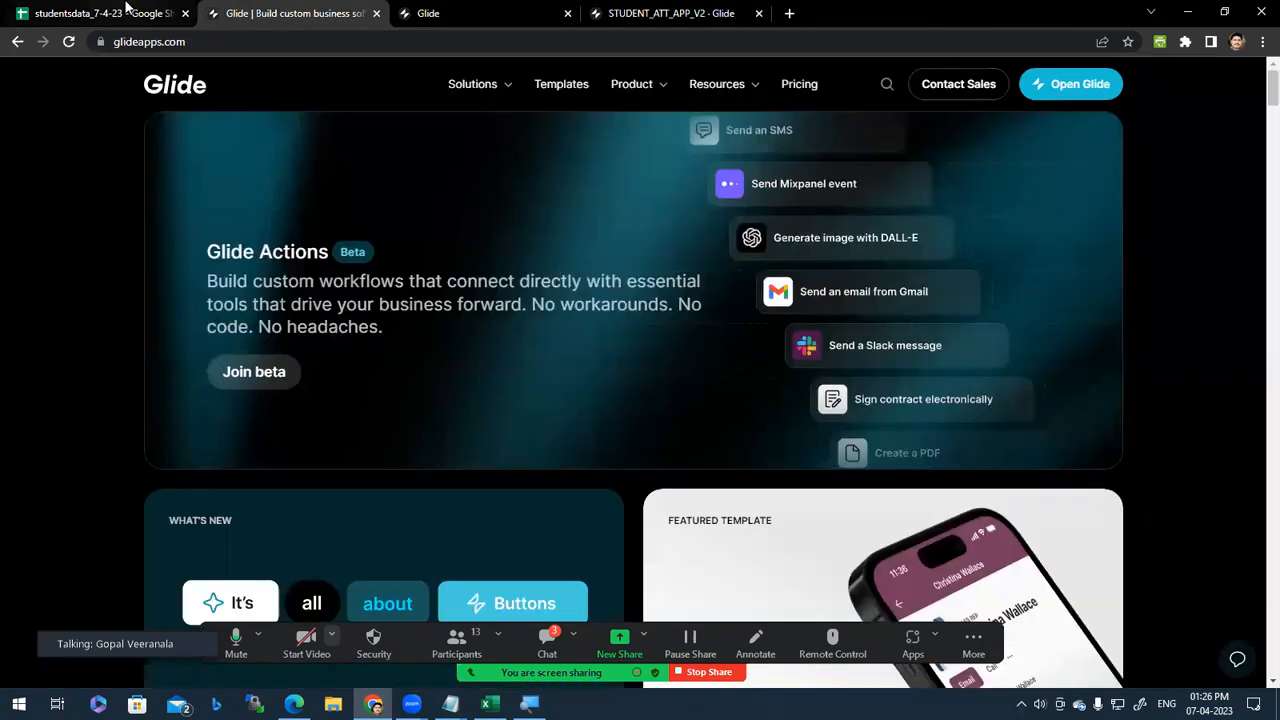
{"action": "left_click", "coordinate": [125, 7]}
{"action": "left_click", "coordinate": [415, 12]}
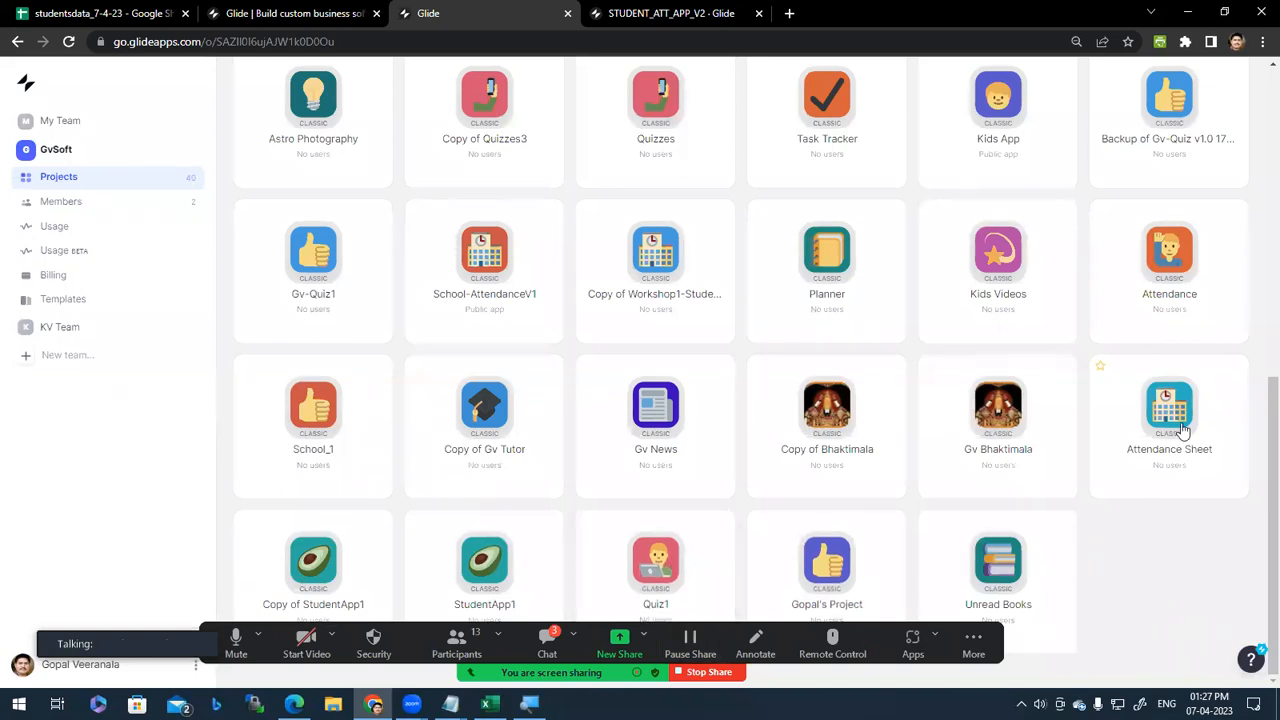
{"action": "left_click", "coordinate": [1214, 367]}
{"action": "left_click", "coordinate": [426, 10]}
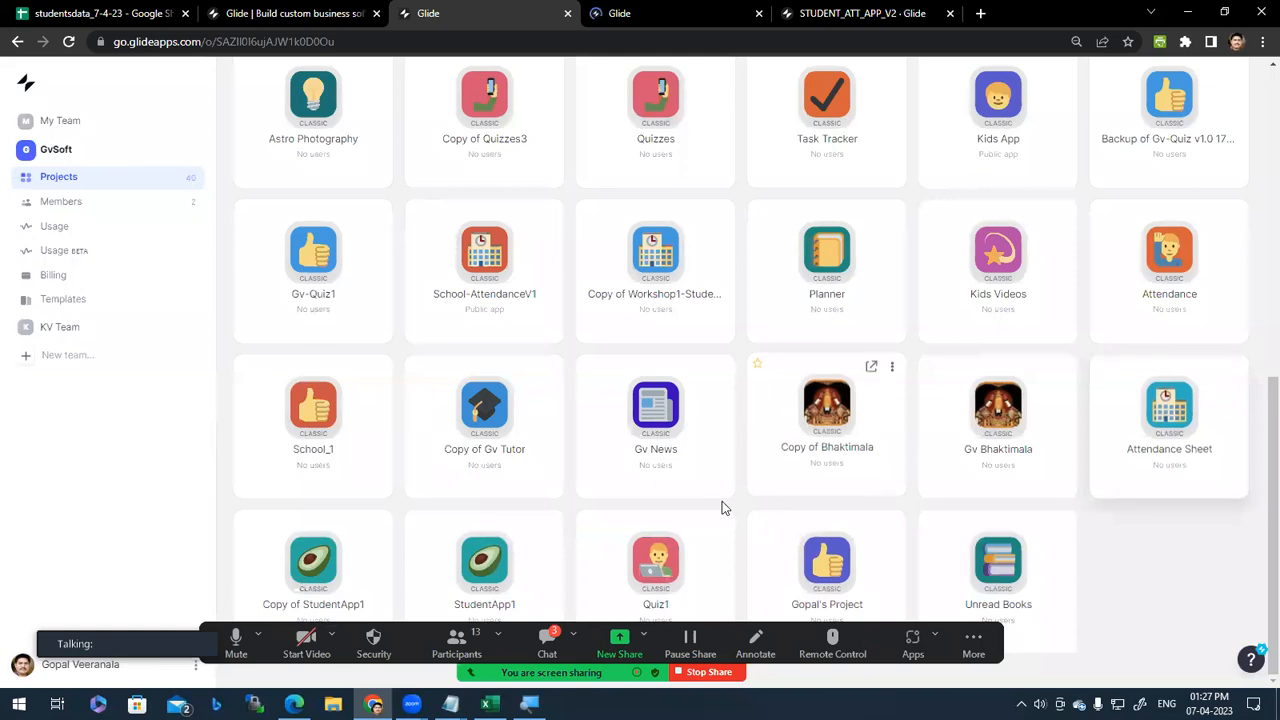
Step: Scroll to the top of the projects and open the published Gv English Dictionary app
{"action": "scroll", "coordinate": [722, 504], "scroll_direction": "up", "scroll_amount": 3}
{"action": "scroll", "coordinate": [720, 512], "scroll_direction": "up", "scroll_amount": 2}
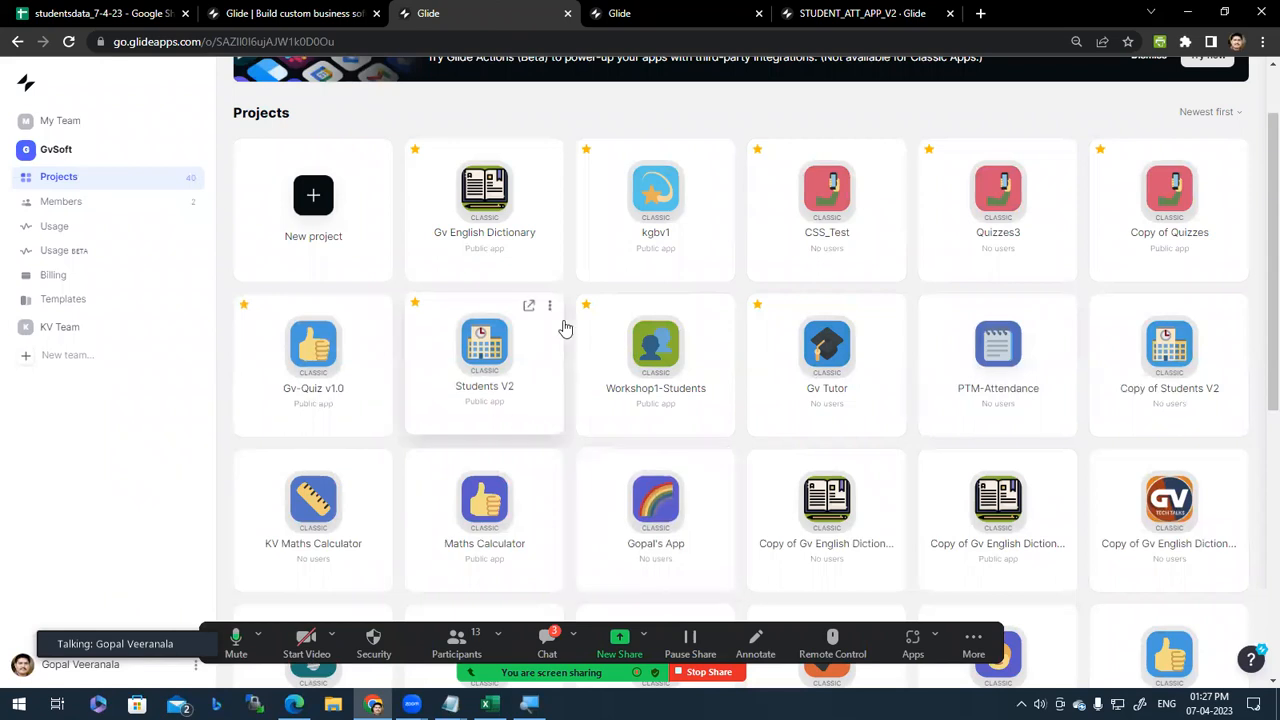
{"action": "scroll", "coordinate": [478, 405], "scroll_direction": "up", "scroll_amount": 2}
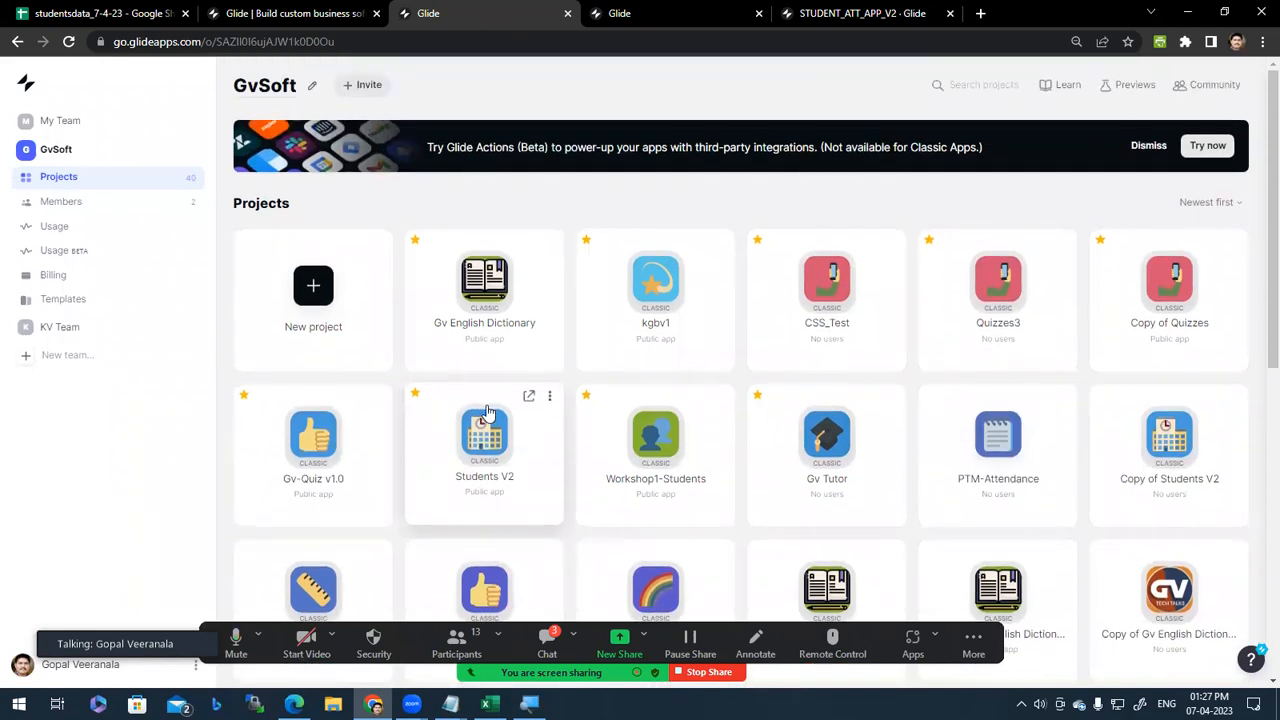
{"action": "left_click", "coordinate": [530, 242]}
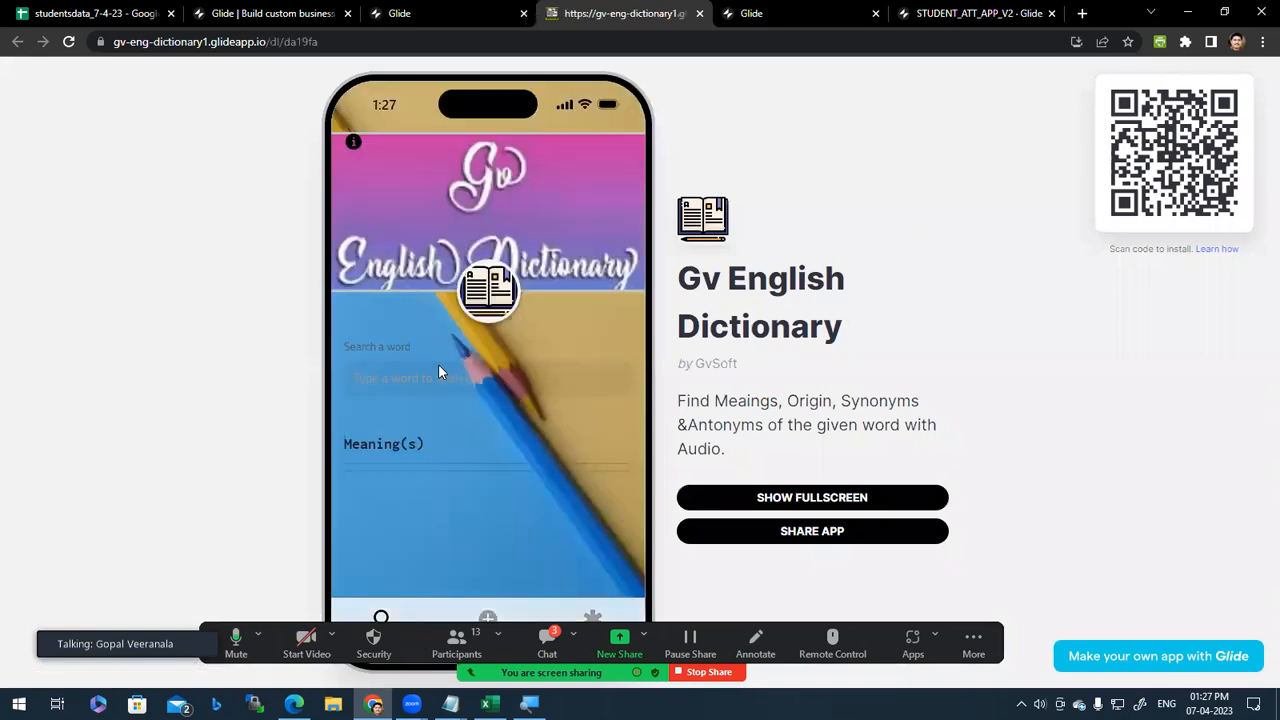
Step: Look up 'psychology' in the dictionary and play its pronunciation audio
{"action": "left_click", "coordinate": [461, 372]}
{"action": "type", "text": "p"}
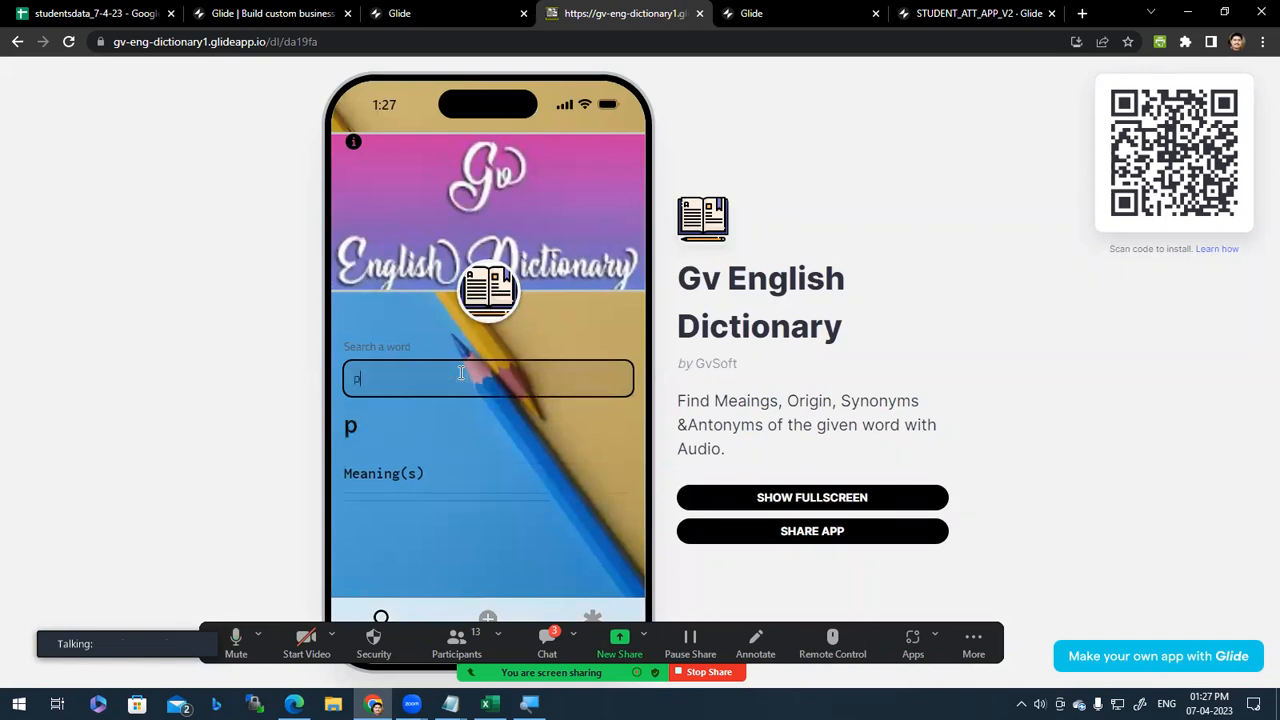
{"action": "type", "text": "sy"}
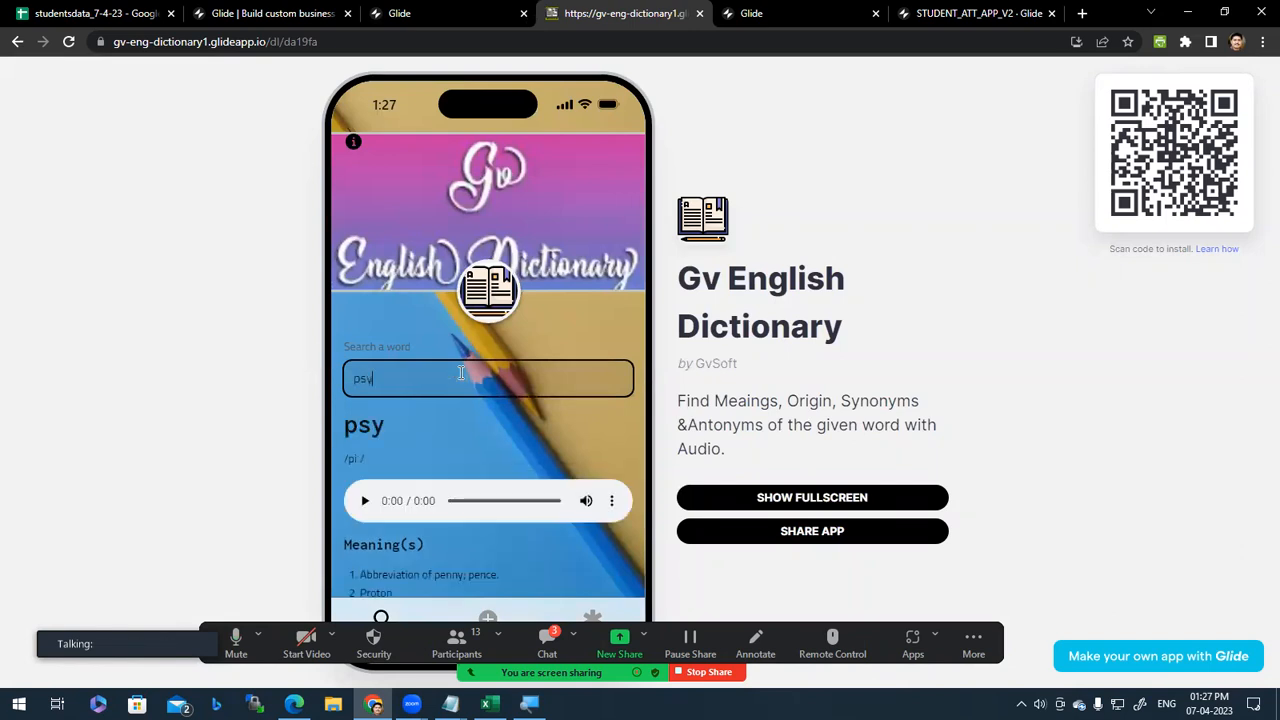
{"action": "type", "text": "chology"}
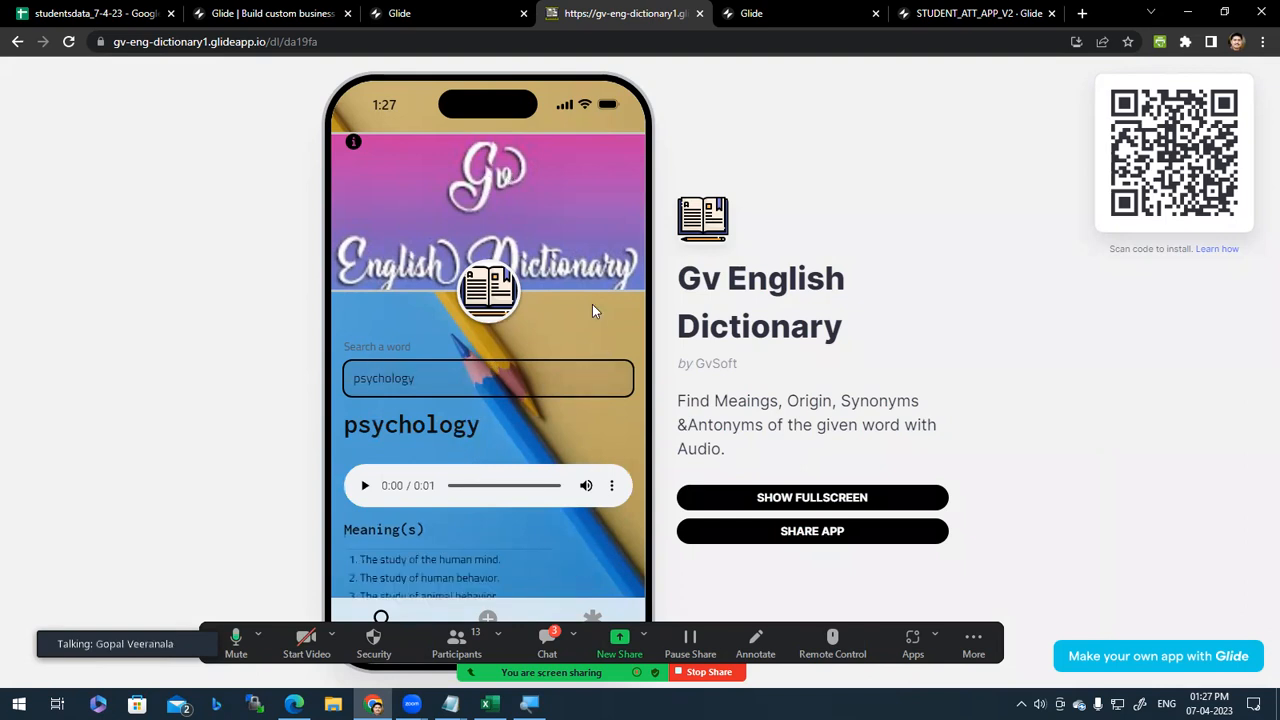
{"action": "left_click", "coordinate": [366, 501]}
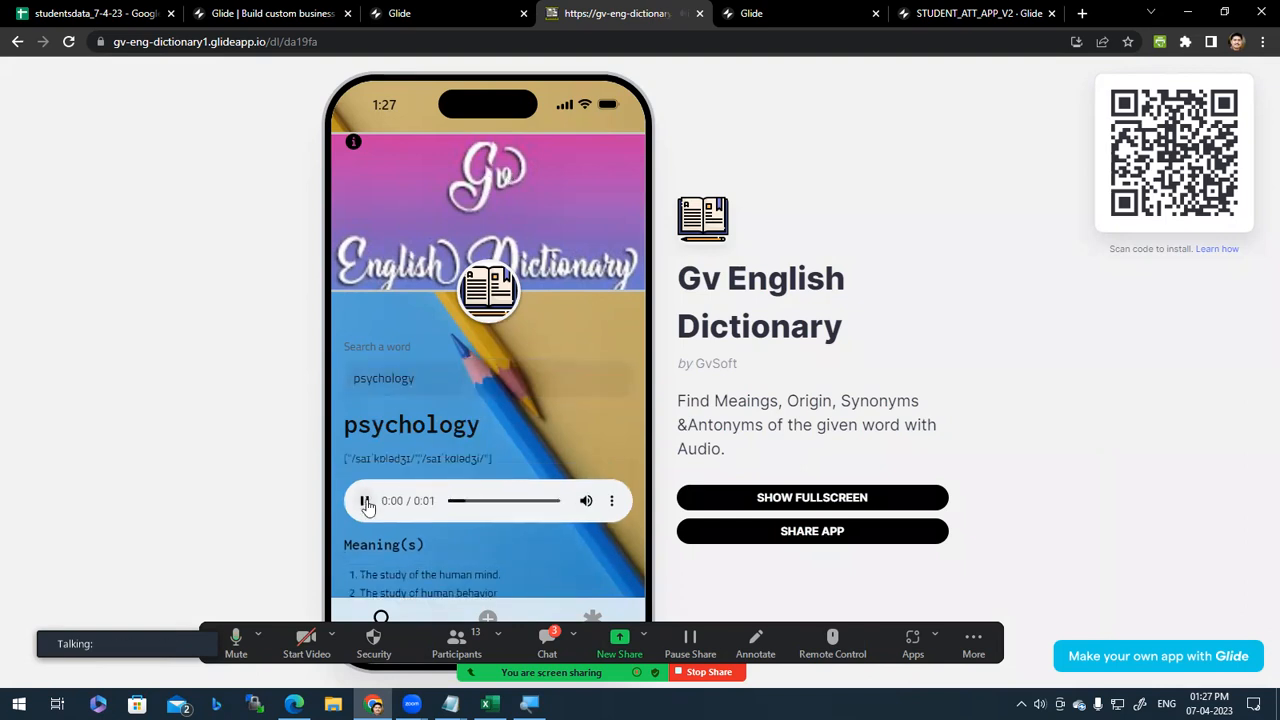
Step: Read through the meanings of psychology, then go to the Attendance Sheet editor
{"action": "scroll", "coordinate": [453, 394], "scroll_direction": "down", "scroll_amount": 2}
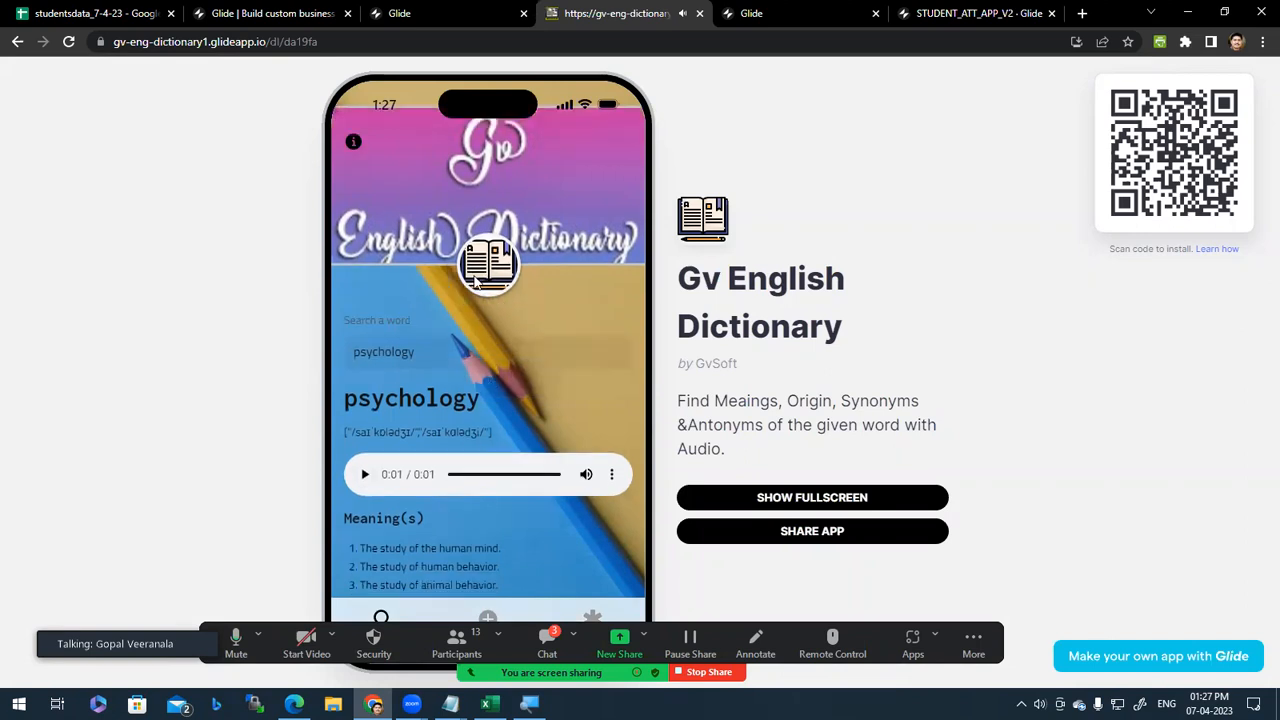
{"action": "scroll", "coordinate": [437, 252], "scroll_direction": "up", "scroll_amount": 2}
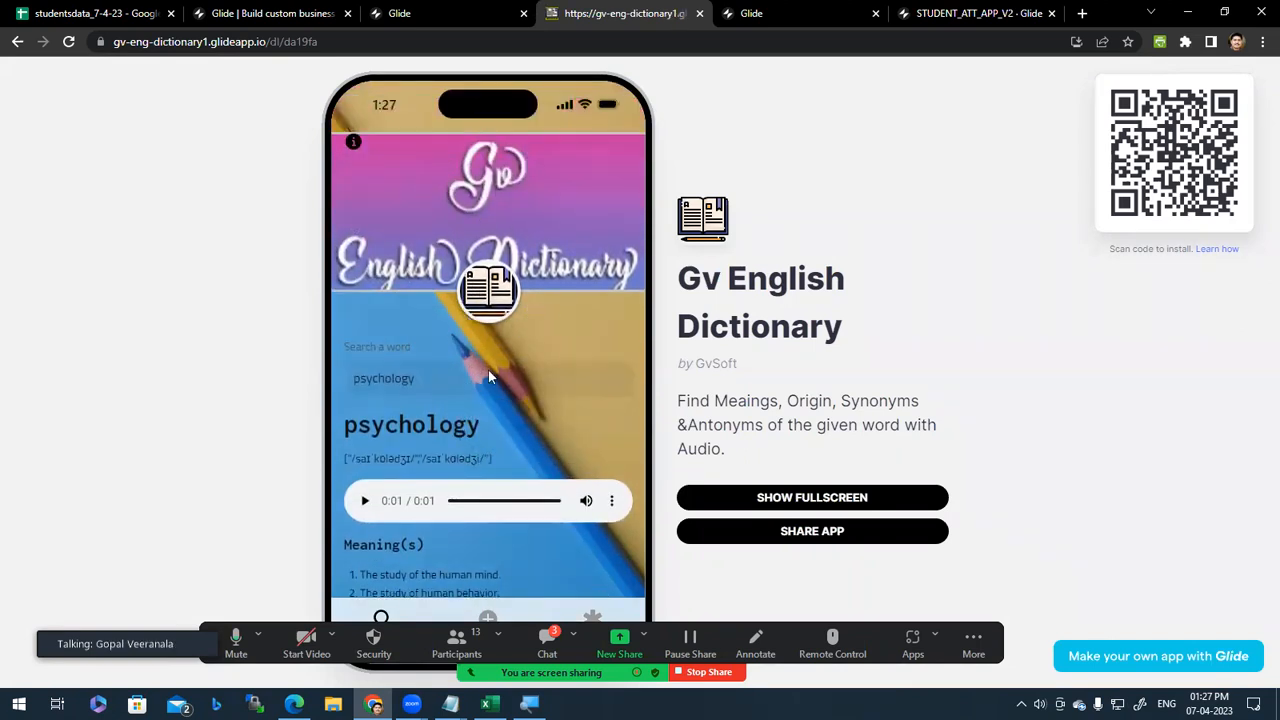
{"action": "scroll", "coordinate": [488, 377], "scroll_direction": "down", "scroll_amount": 2}
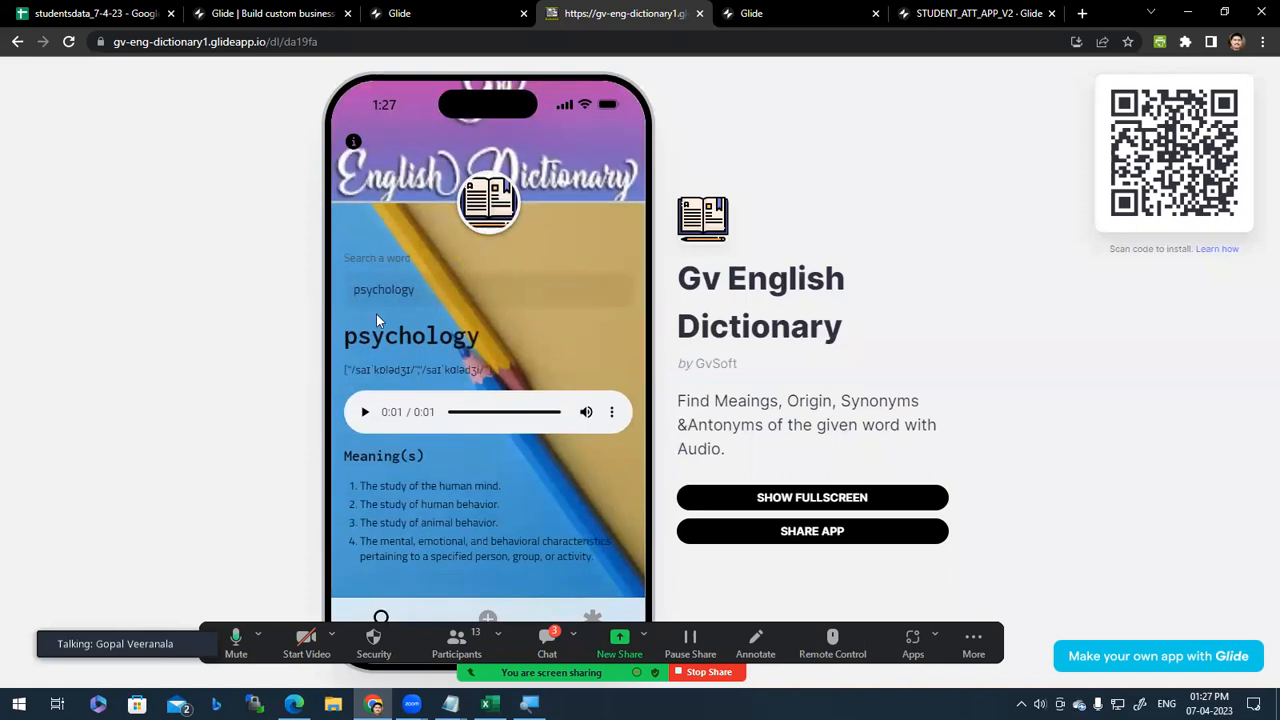
{"action": "scroll", "coordinate": [420, 320], "scroll_direction": "up", "scroll_amount": 2}
{"action": "left_click", "coordinate": [420, 13]}
{"action": "left_click", "coordinate": [765, 10]}
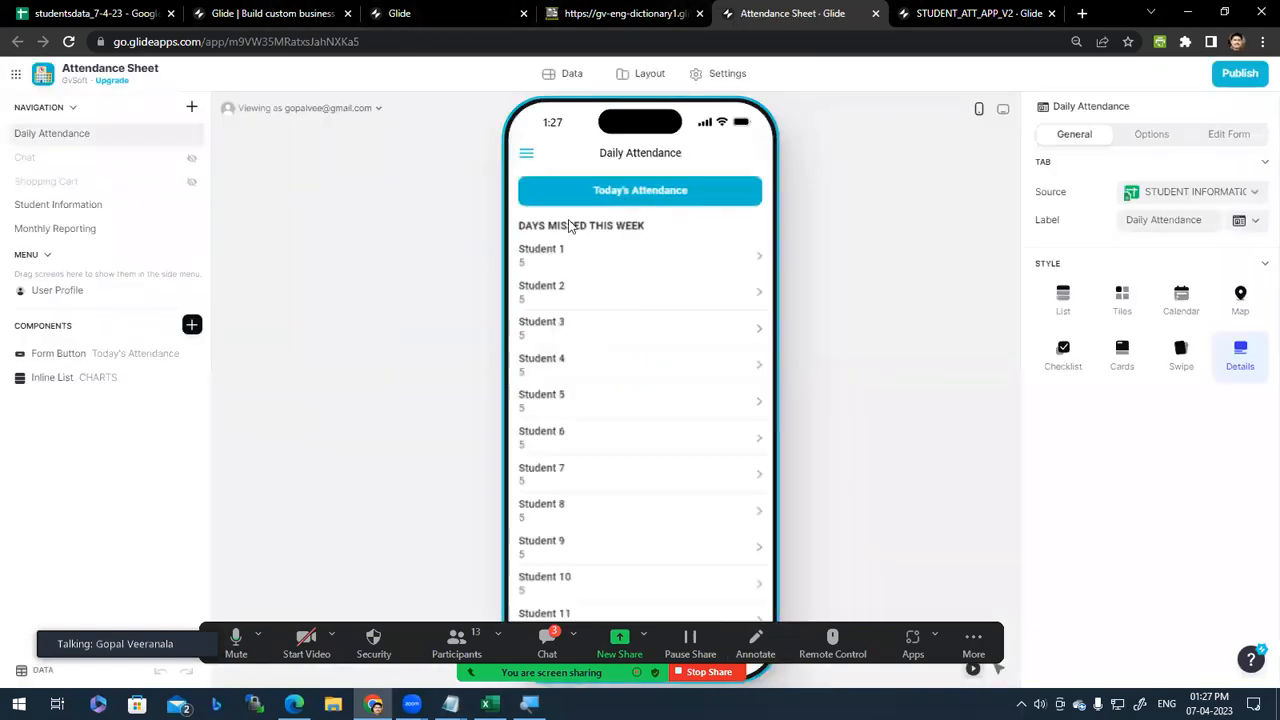
Step: View Student 1's attendance details, then close the Attendance Sheet editor
{"action": "left_click", "coordinate": [653, 256]}
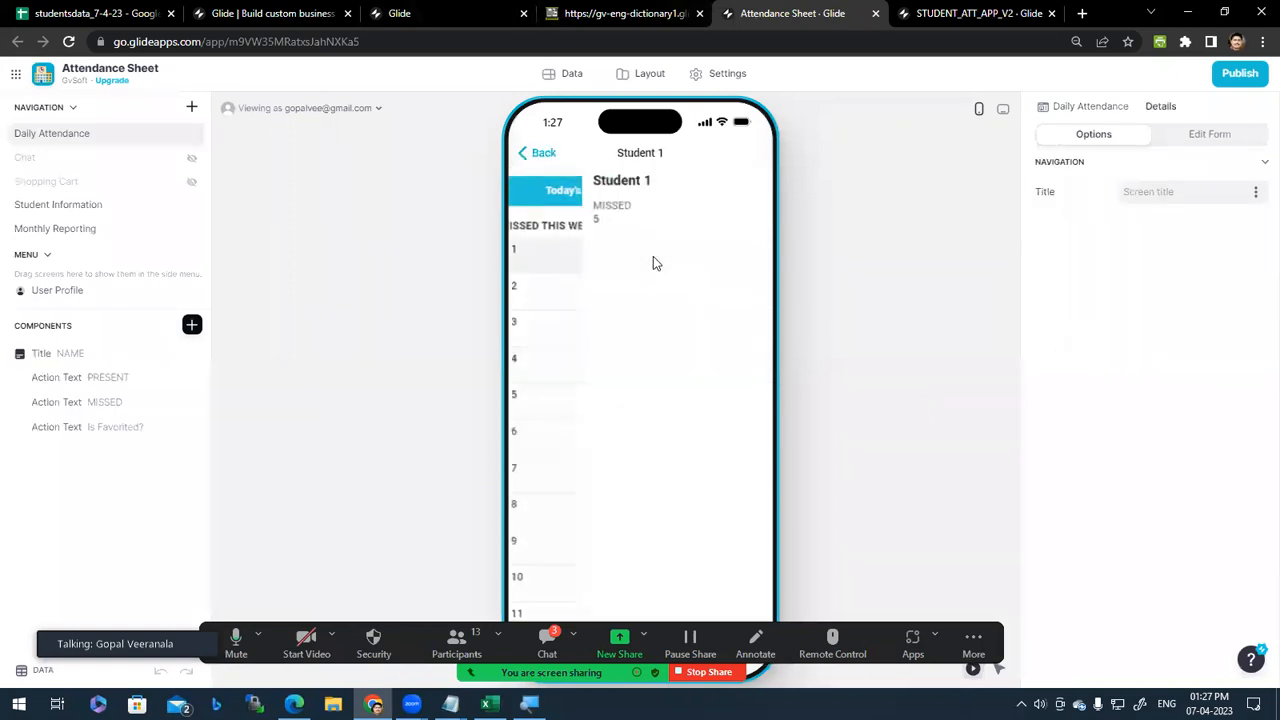
{"action": "left_click", "coordinate": [610, 16]}
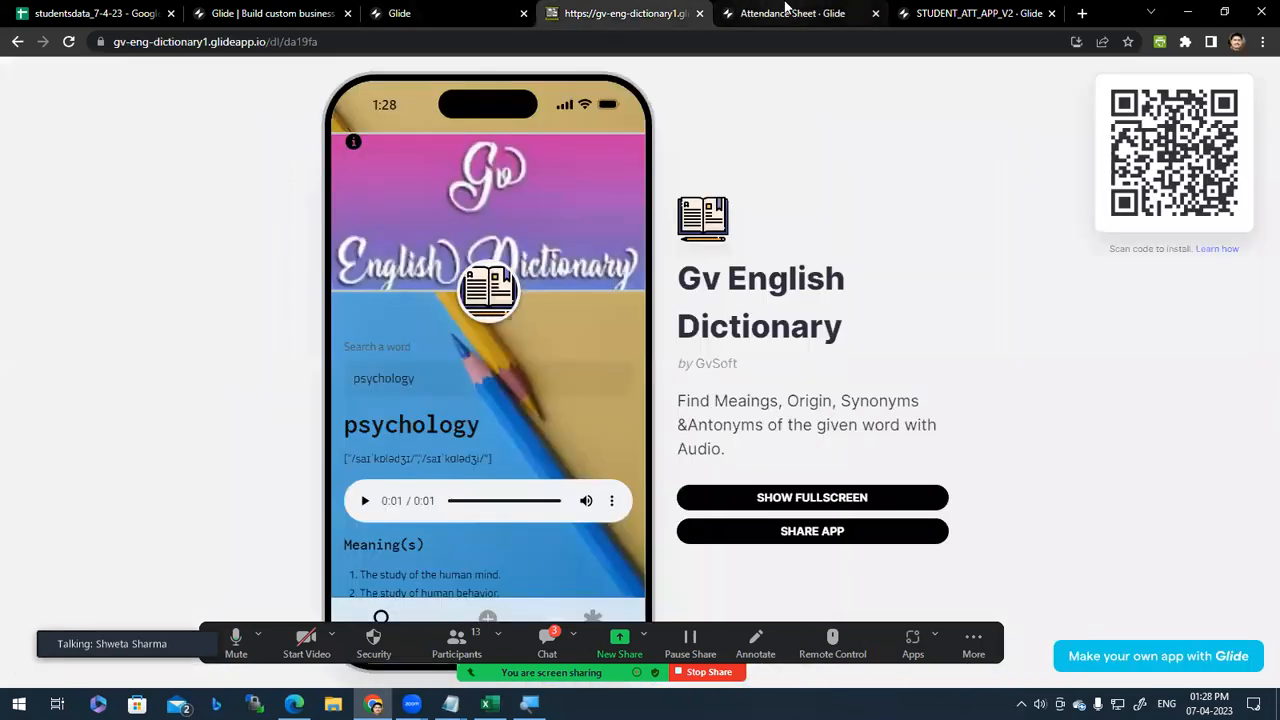
{"action": "left_click", "coordinate": [875, 13]}
{"action": "left_click", "coordinate": [428, 13]}
Step: Scroll the GvSoft projects grid and open the published Students V2 app
{"action": "scroll", "coordinate": [623, 546], "scroll_direction": "down", "scroll_amount": 6}
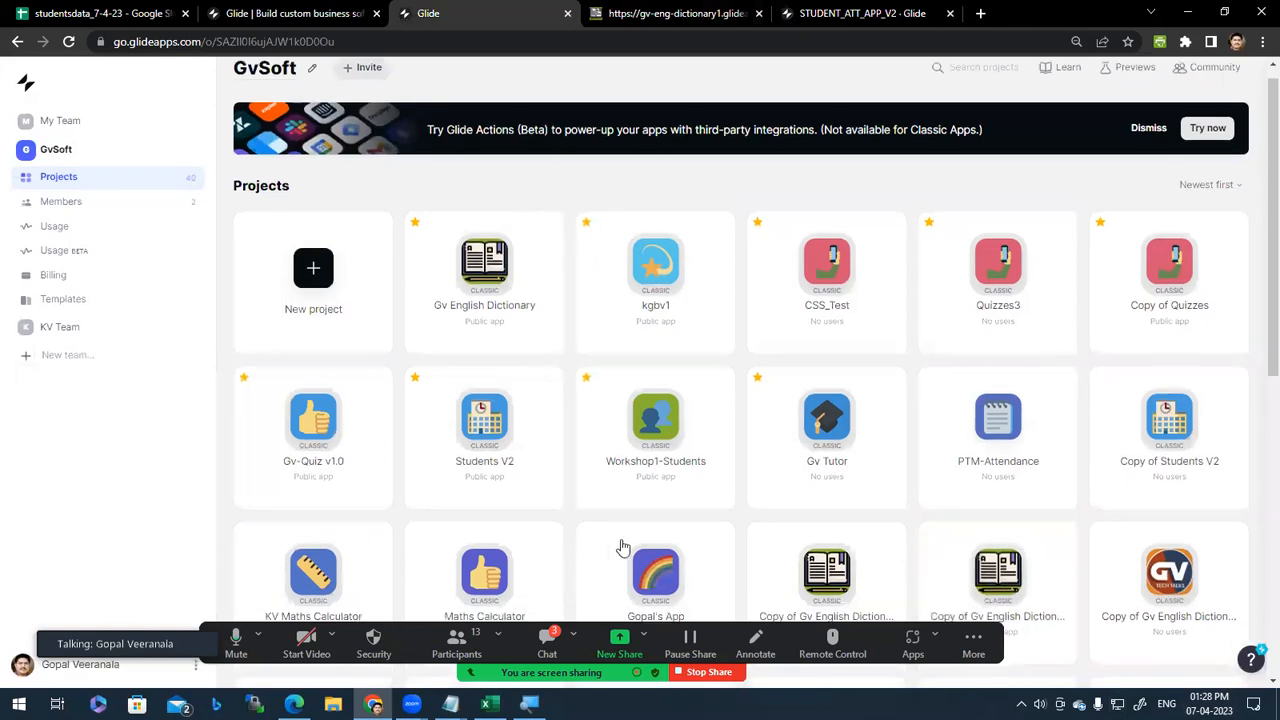
{"action": "scroll", "coordinate": [632, 537], "scroll_direction": "down", "scroll_amount": 1}
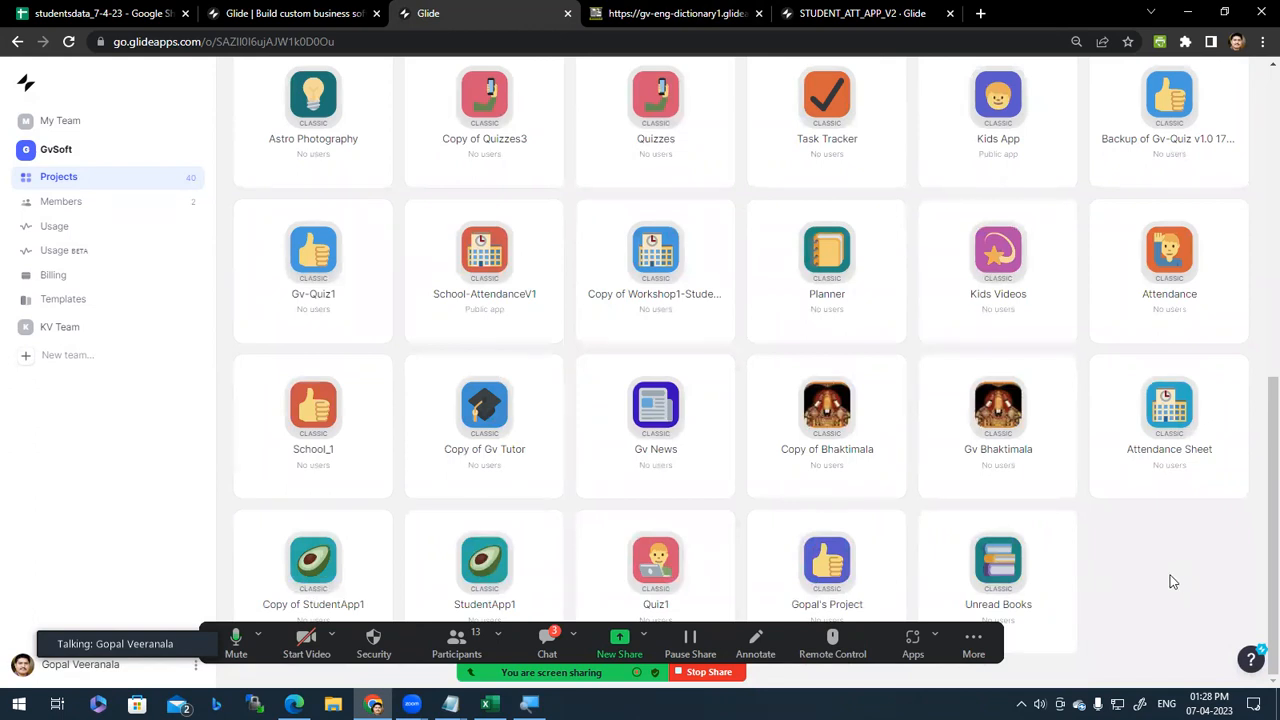
{"action": "scroll", "coordinate": [1169, 580], "scroll_direction": "up", "scroll_amount": 3}
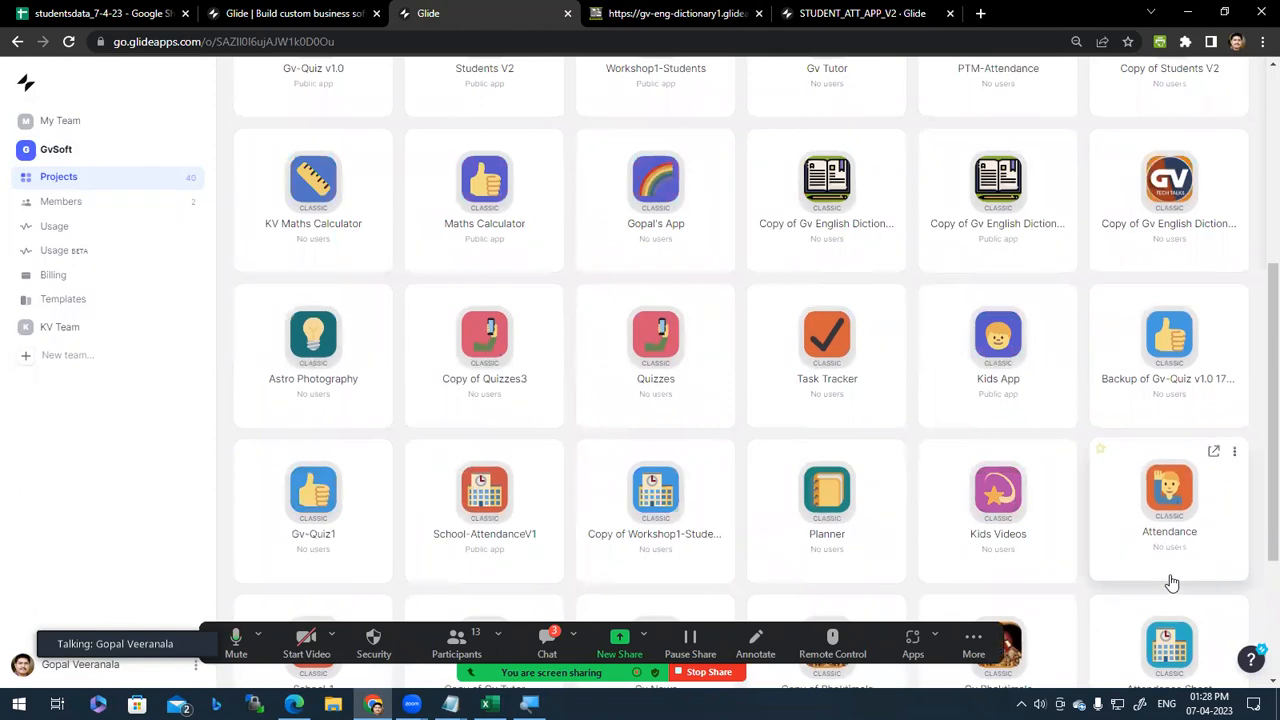
{"action": "scroll", "coordinate": [855, 500], "scroll_direction": "up", "scroll_amount": 2}
{"action": "scroll", "coordinate": [840, 513], "scroll_direction": "up", "scroll_amount": 3}
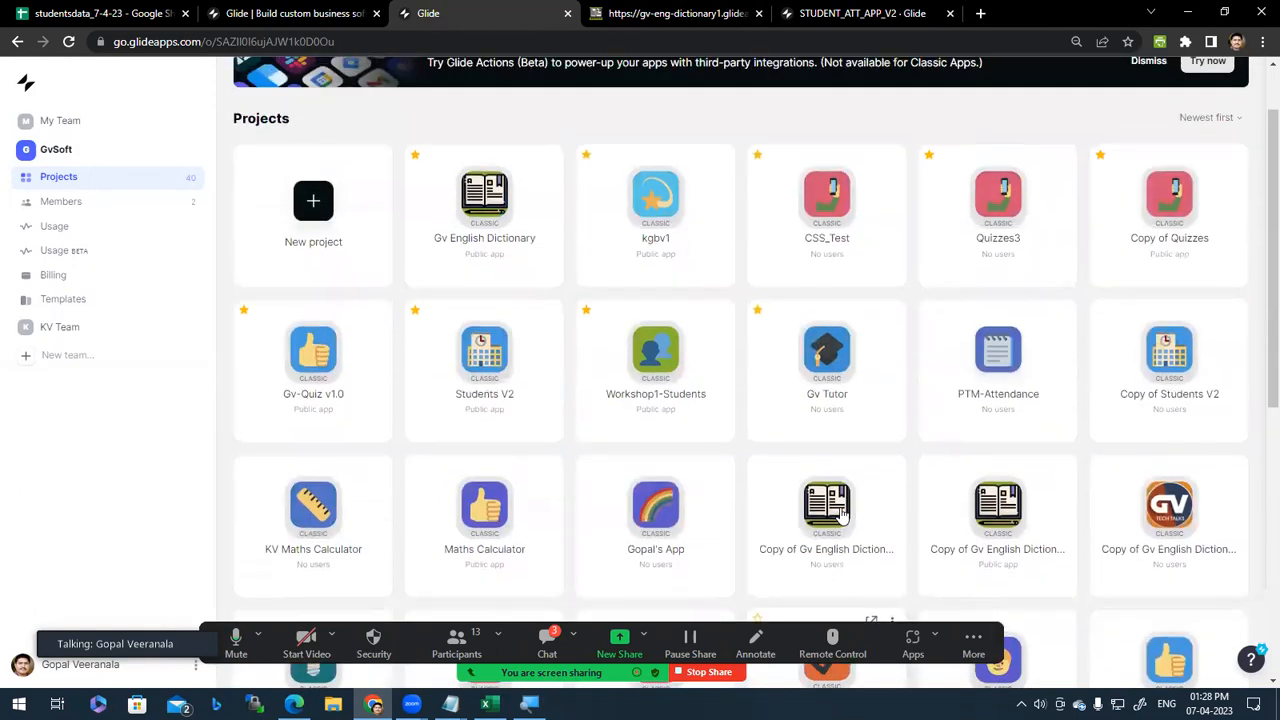
{"action": "scroll", "coordinate": [1240, 528], "scroll_direction": "down", "scroll_amount": 4}
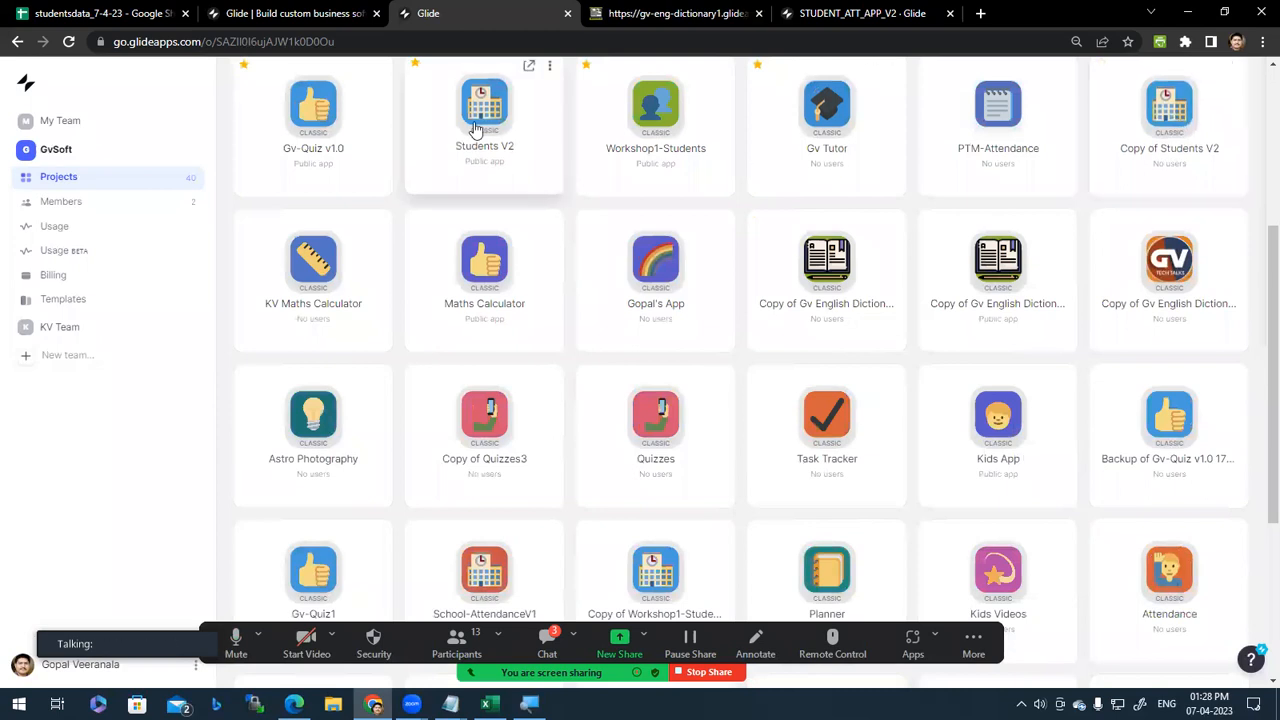
{"action": "left_click", "coordinate": [530, 68]}
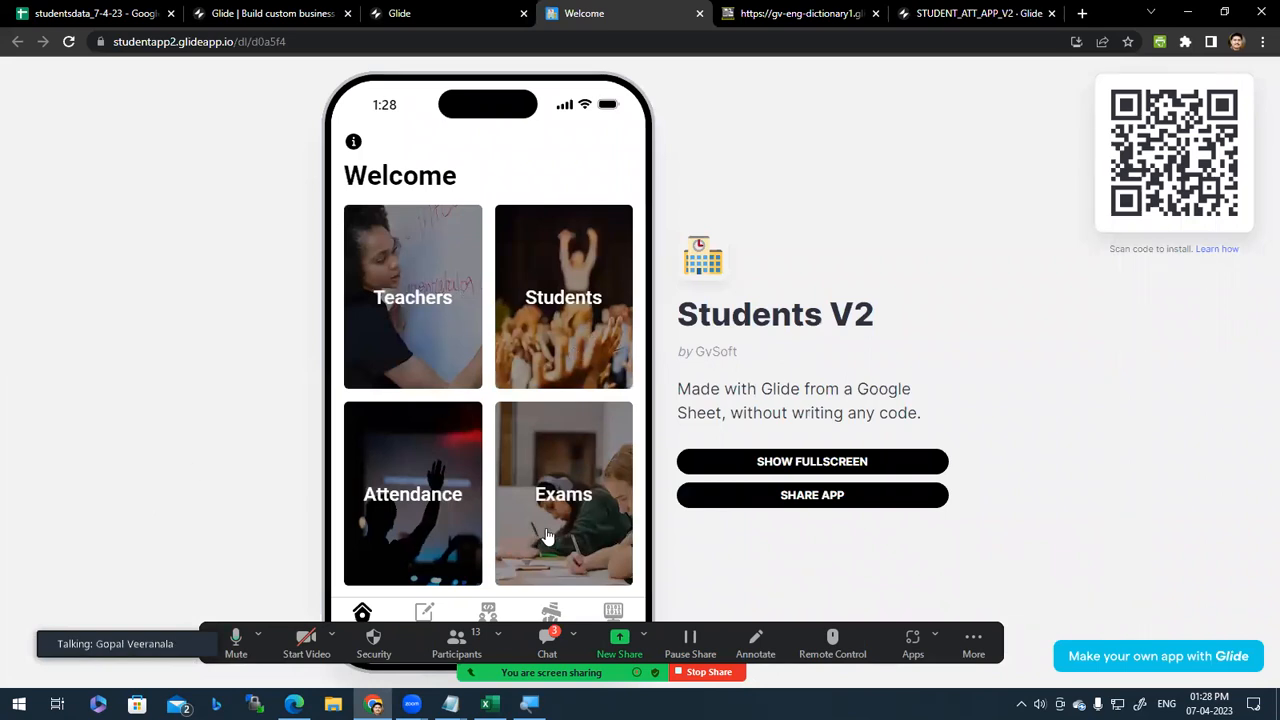
Step: Open Teachers, view the first and third teachers' students, and open the first student's record
{"action": "left_click", "coordinate": [423, 329]}
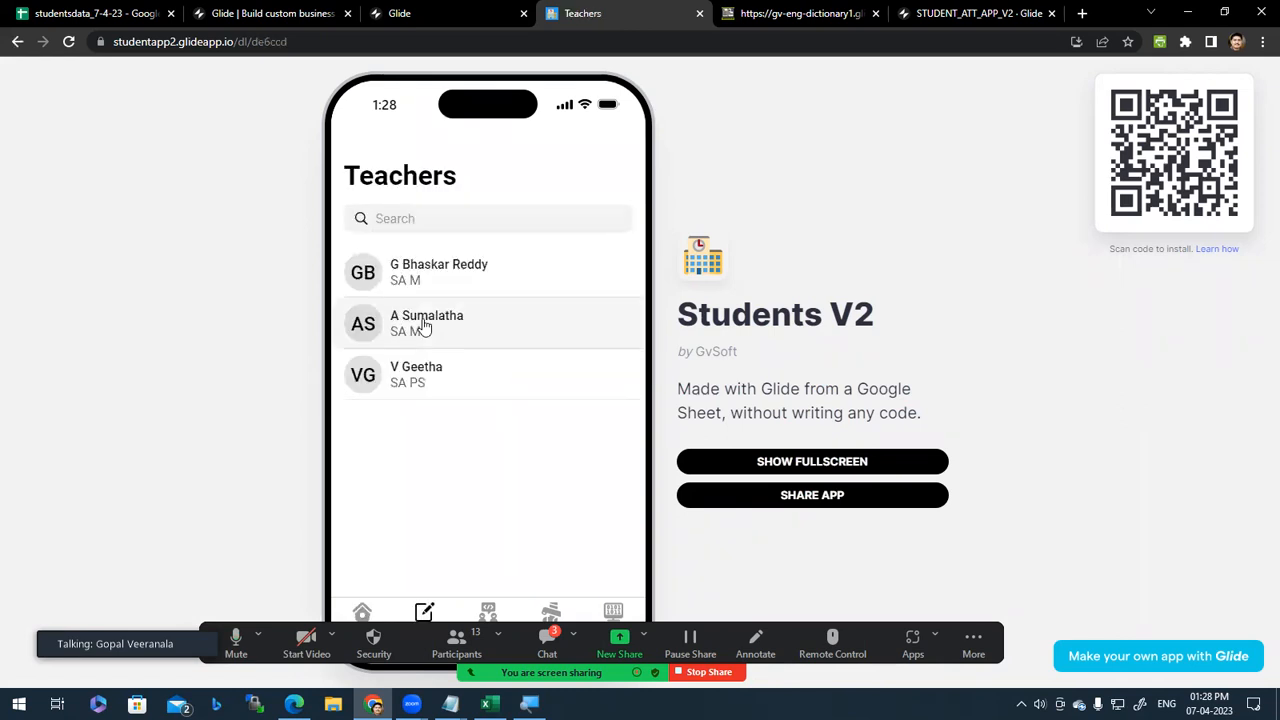
{"action": "left_click", "coordinate": [484, 270]}
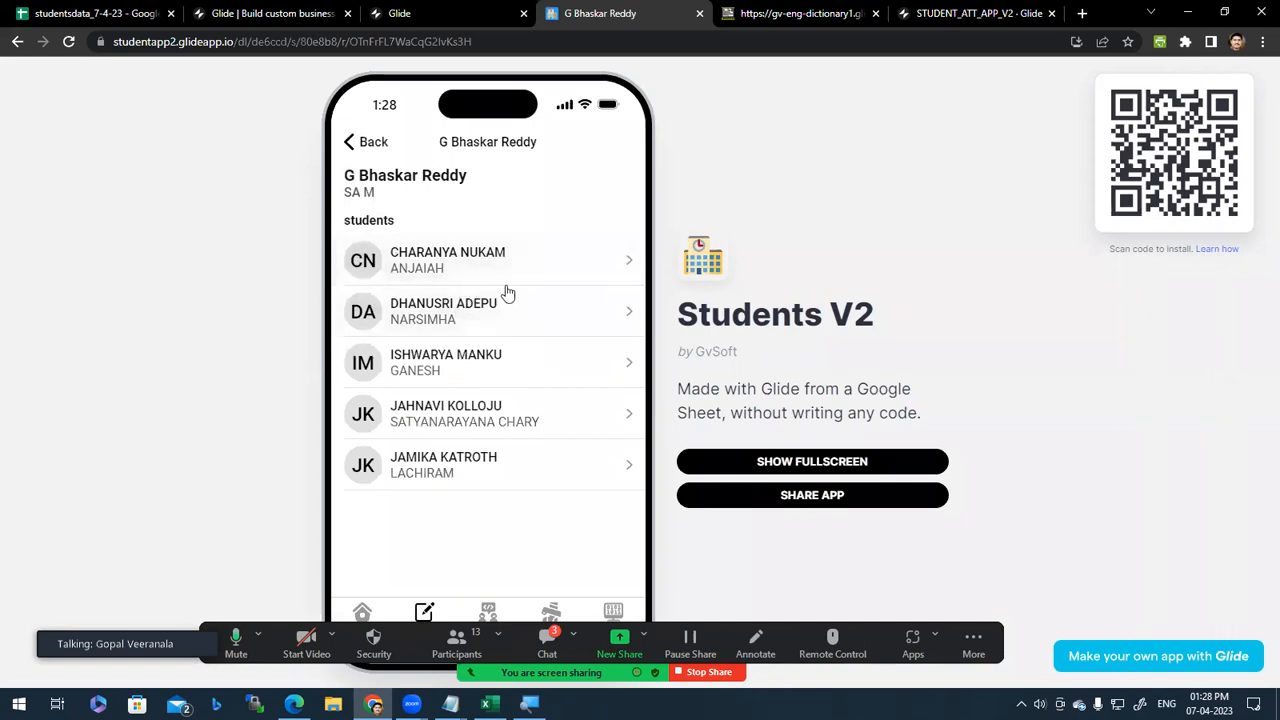
{"action": "left_click", "coordinate": [350, 142]}
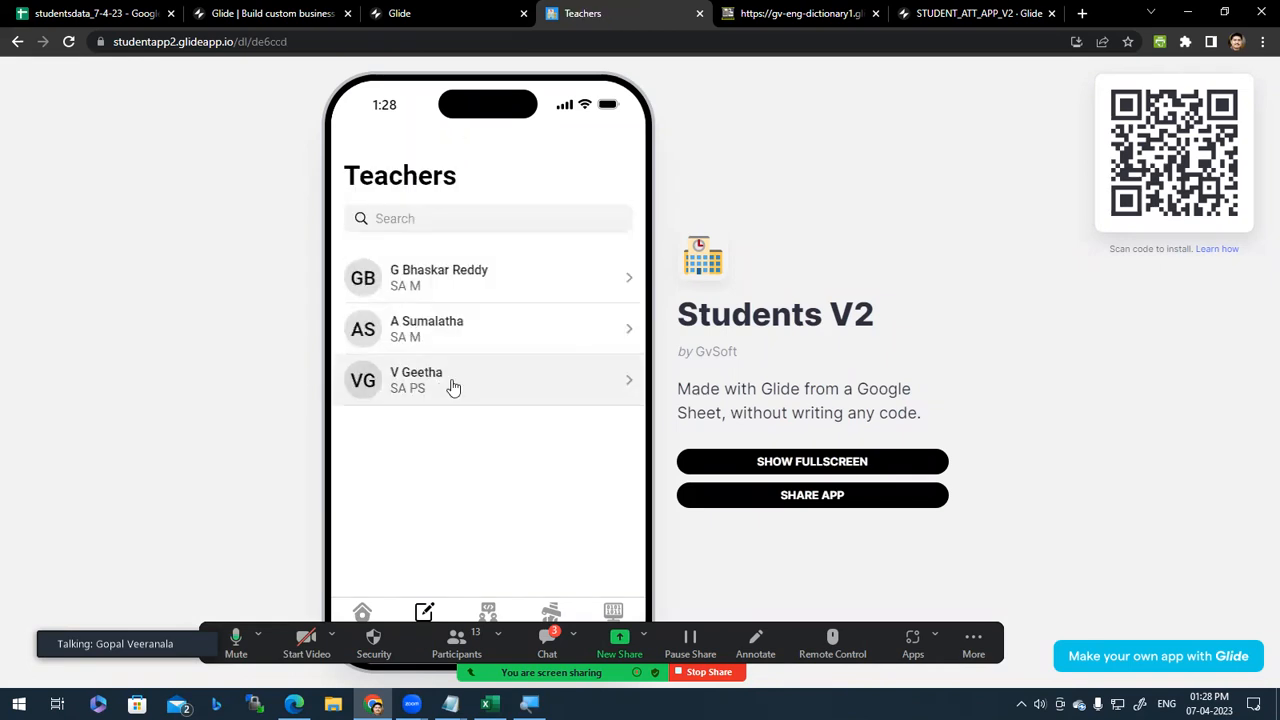
{"action": "left_click", "coordinate": [420, 387]}
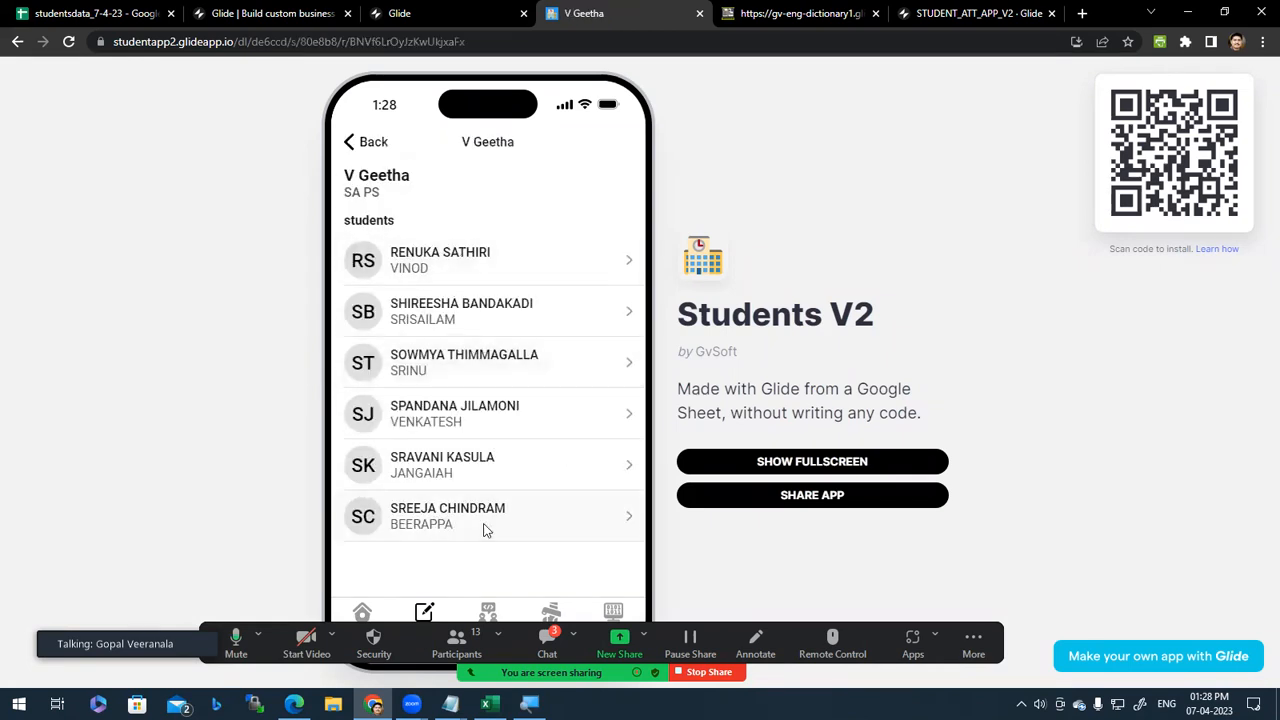
{"action": "left_click", "coordinate": [486, 275]}
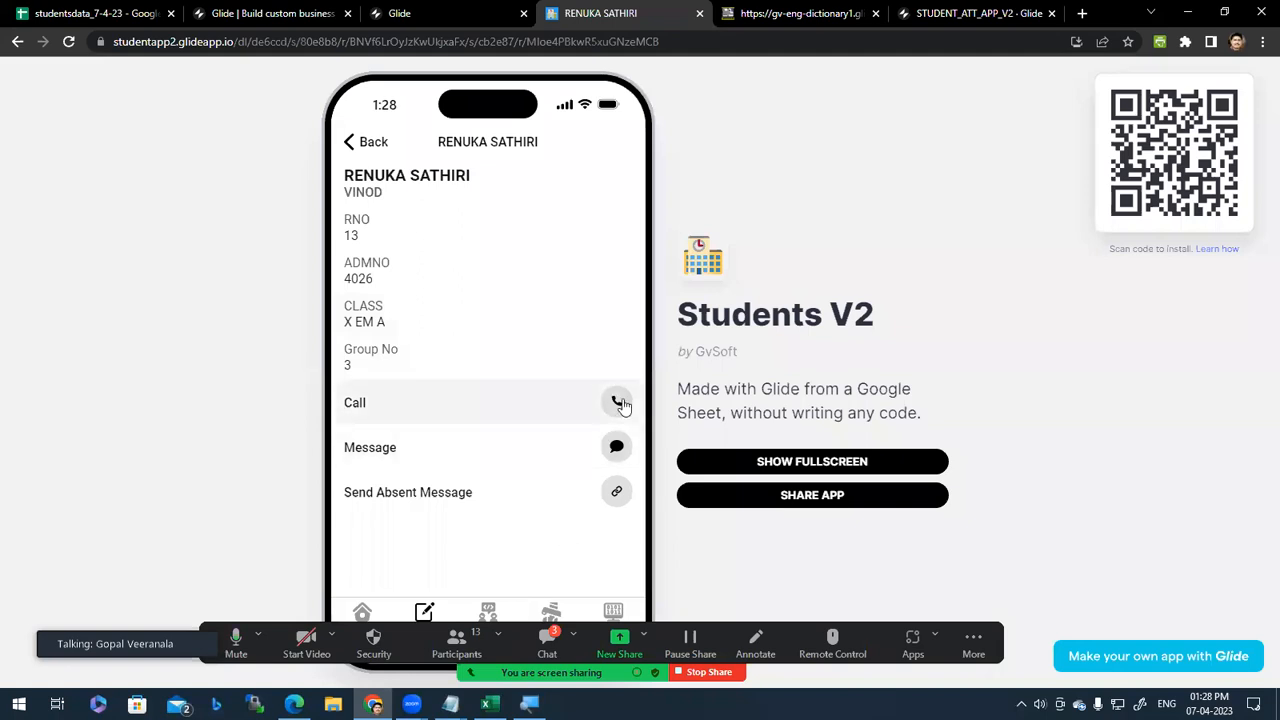
Step: Try the student's Send Absent Message on WhatsApp, SMS, and Call actions
{"action": "left_click", "coordinate": [617, 495]}
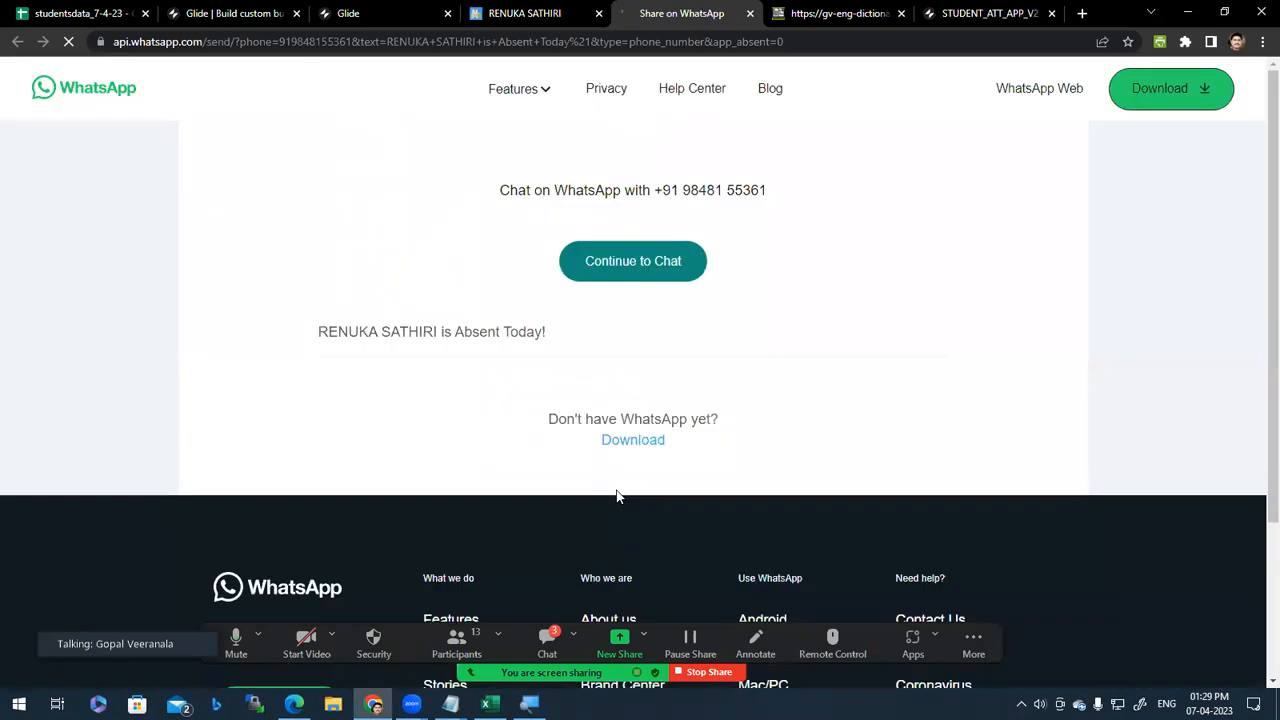
{"action": "left_click", "coordinate": [750, 13]}
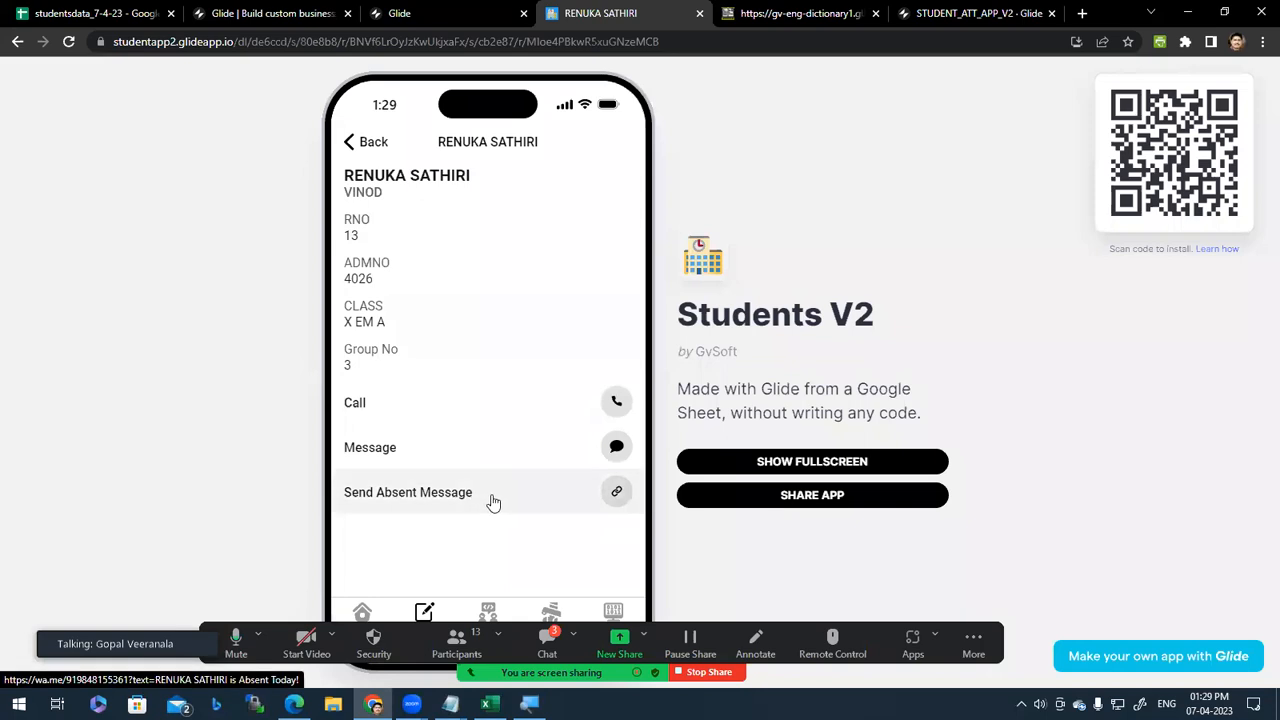
{"action": "left_click", "coordinate": [617, 448]}
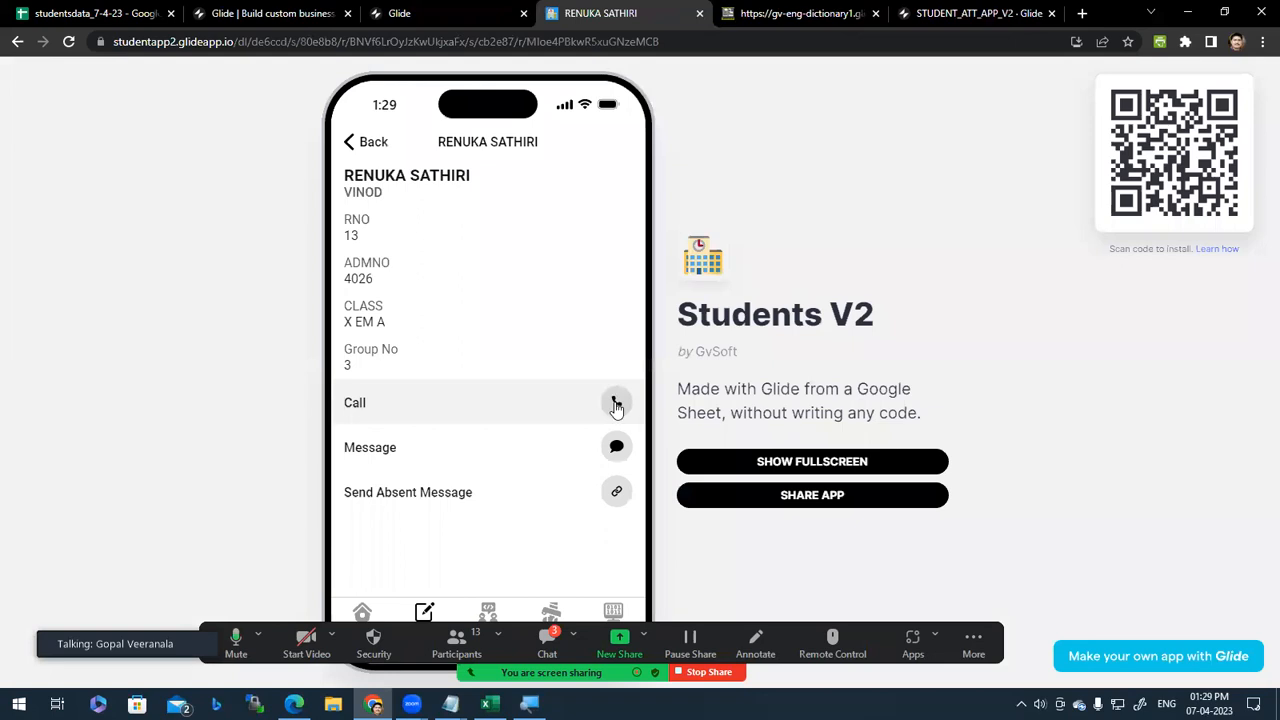
{"action": "left_click", "coordinate": [616, 403]}
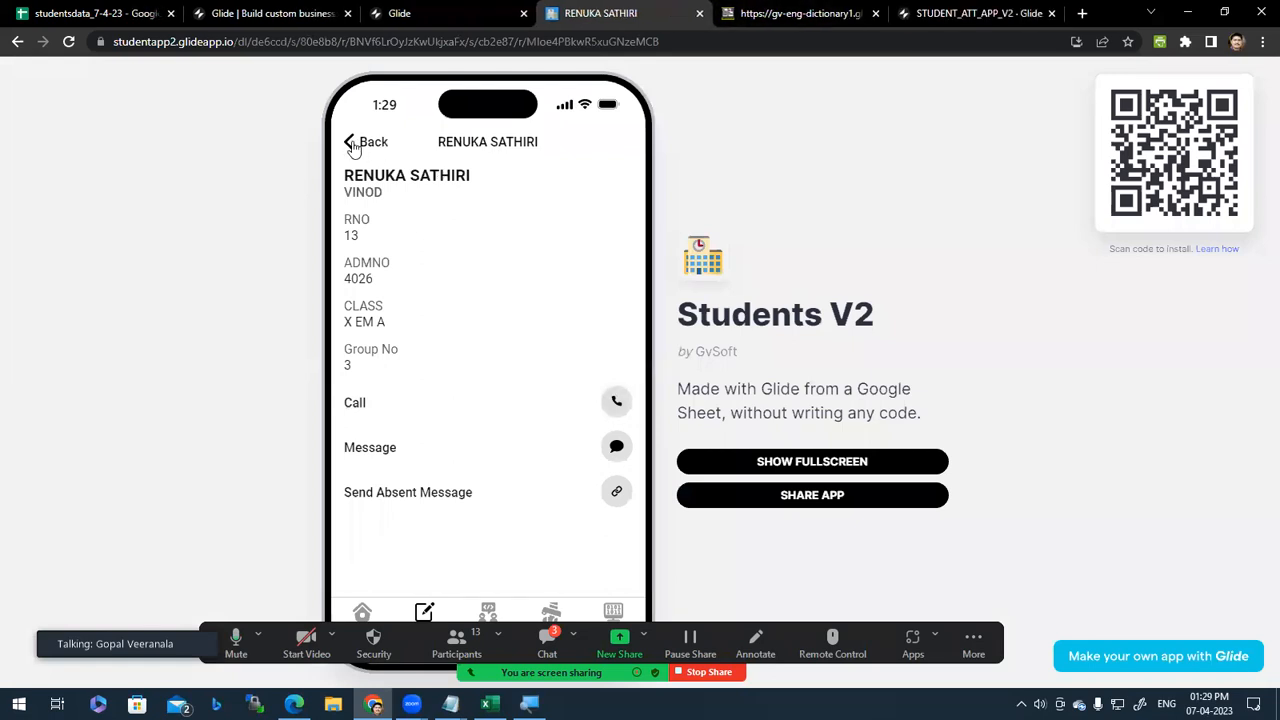
Step: Go back to Teachers, open the first teacher, and view another student's record
{"action": "left_click", "coordinate": [352, 145]}
{"action": "left_click", "coordinate": [352, 145]}
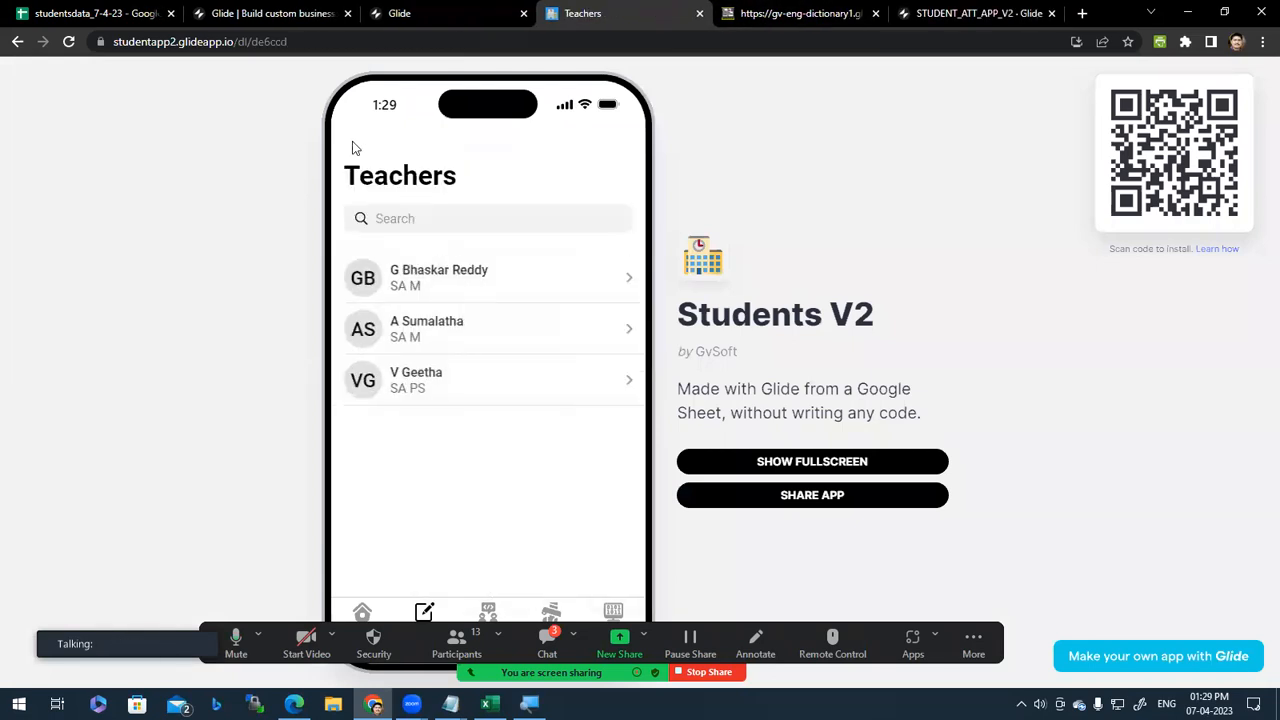
{"action": "left_click", "coordinate": [494, 285]}
{"action": "left_click", "coordinate": [507, 328]}
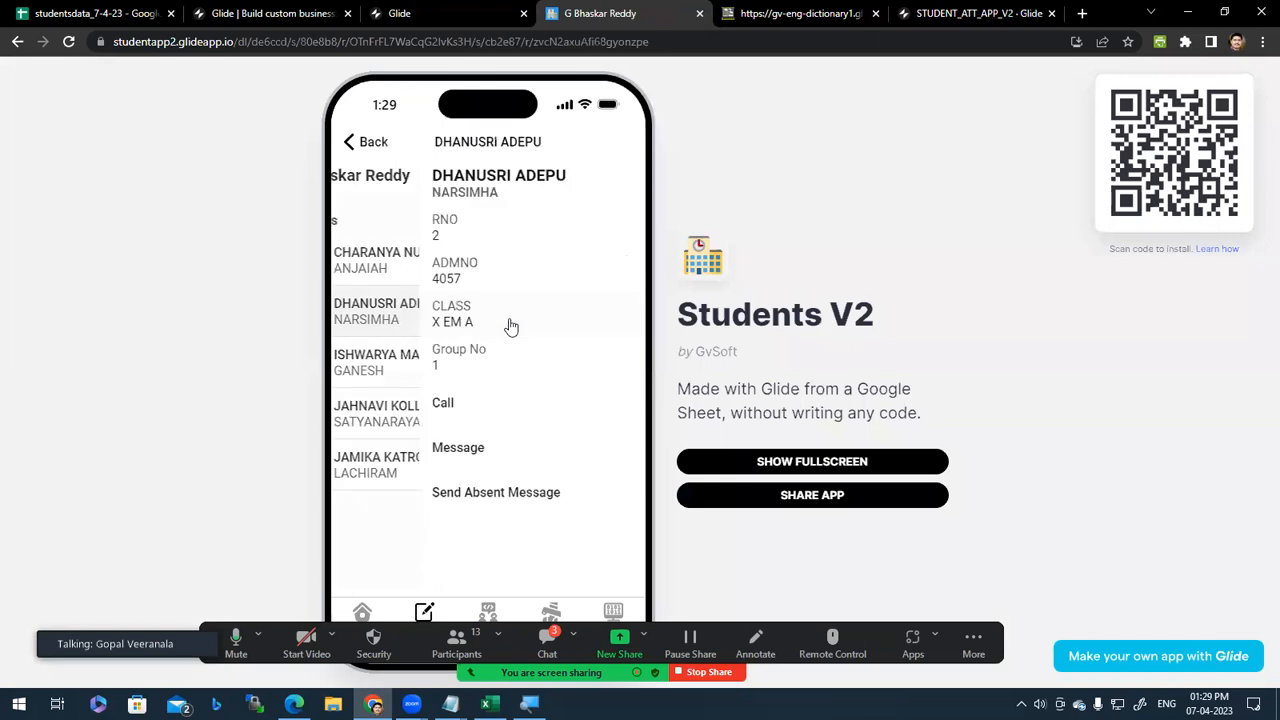
Step: Open the Copy of Students V2 project editor from the Glide dashboard
{"action": "left_click", "coordinate": [476, 12]}
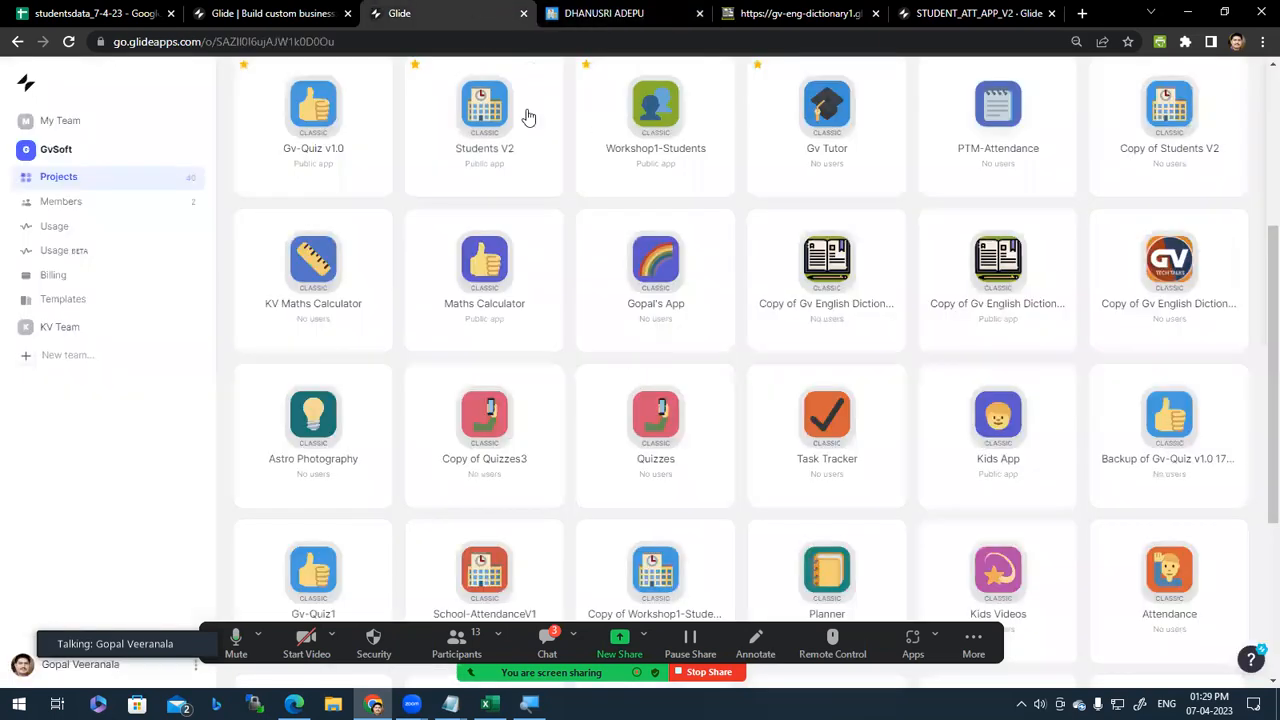
{"action": "scroll", "coordinate": [445, 511], "scroll_direction": "up", "scroll_amount": 2}
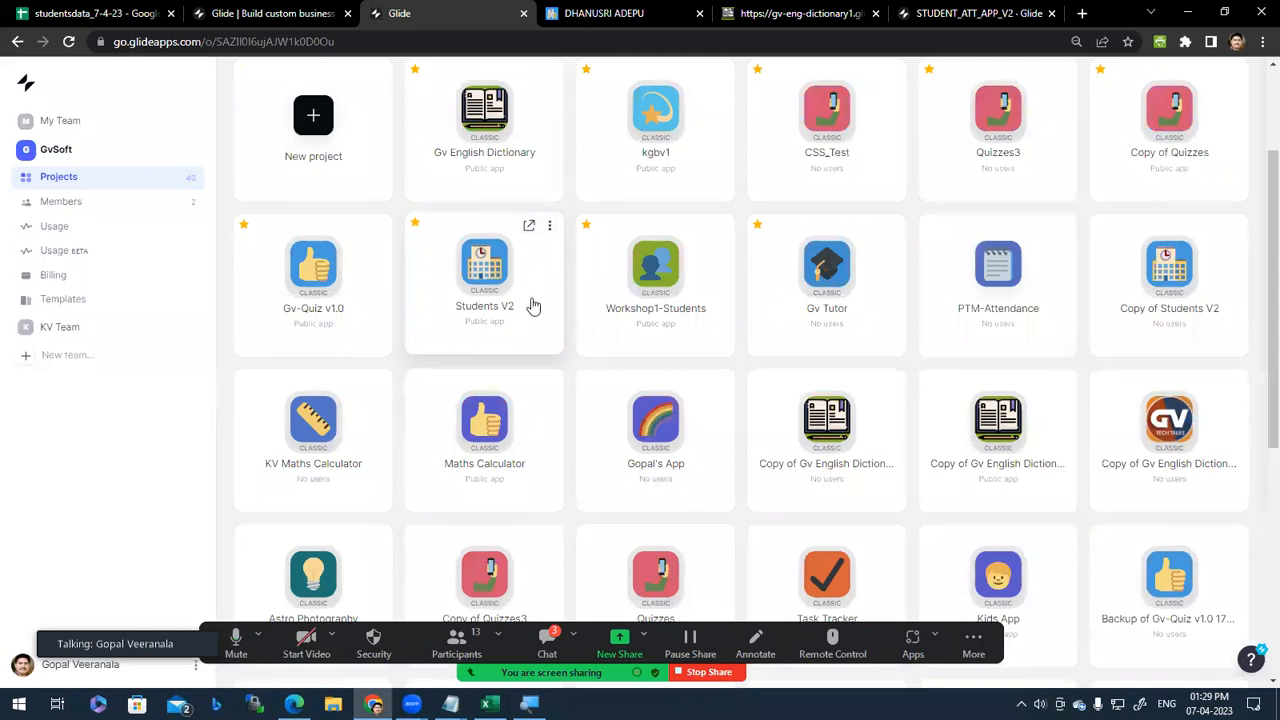
{"action": "left_click", "coordinate": [1189, 262]}
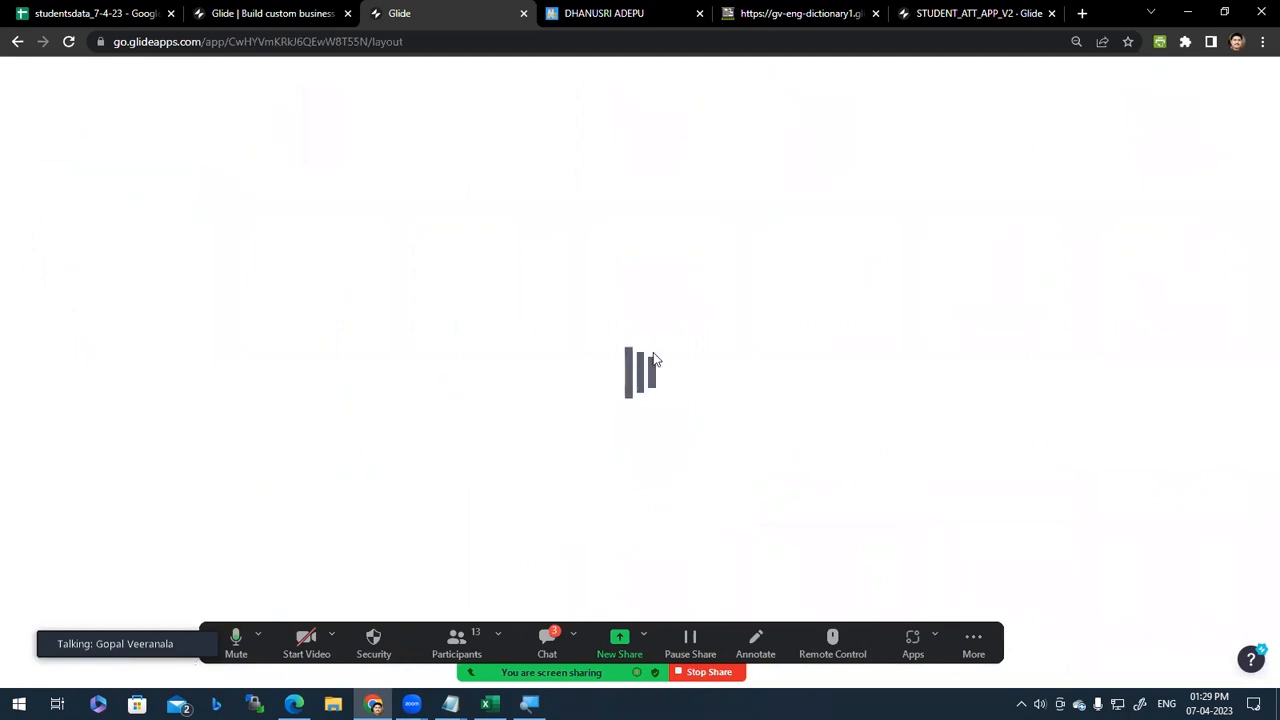
Step: Return the published Students V2 app to its Welcome screen and open the Exams FA 1 list
{"action": "left_click", "coordinate": [632, 12]}
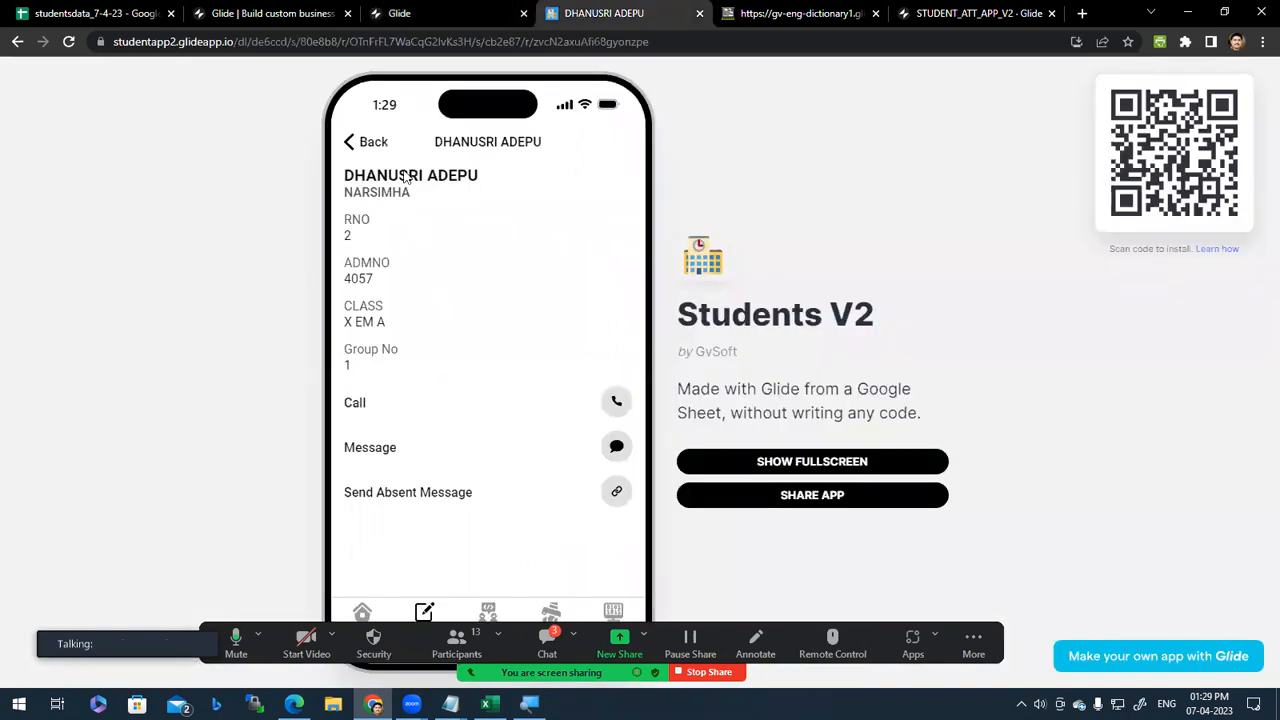
{"action": "left_click", "coordinate": [357, 145]}
{"action": "left_click", "coordinate": [350, 143]}
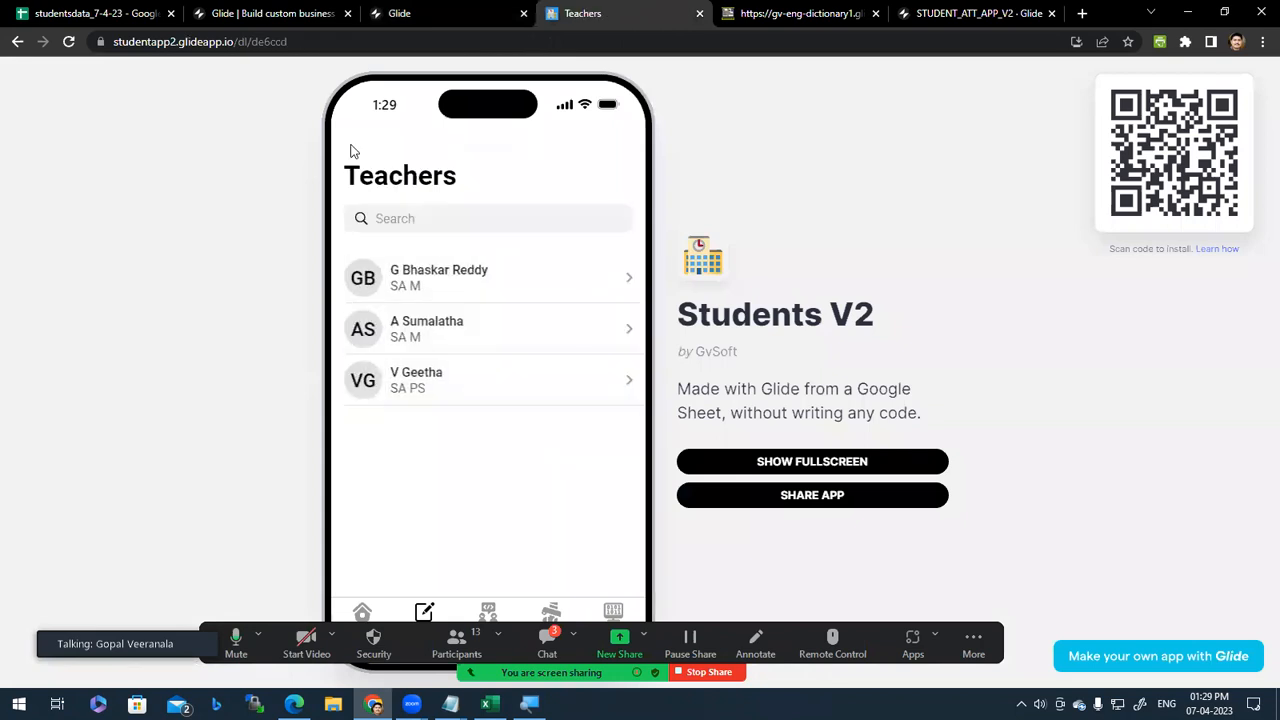
{"action": "left_click", "coordinate": [364, 613]}
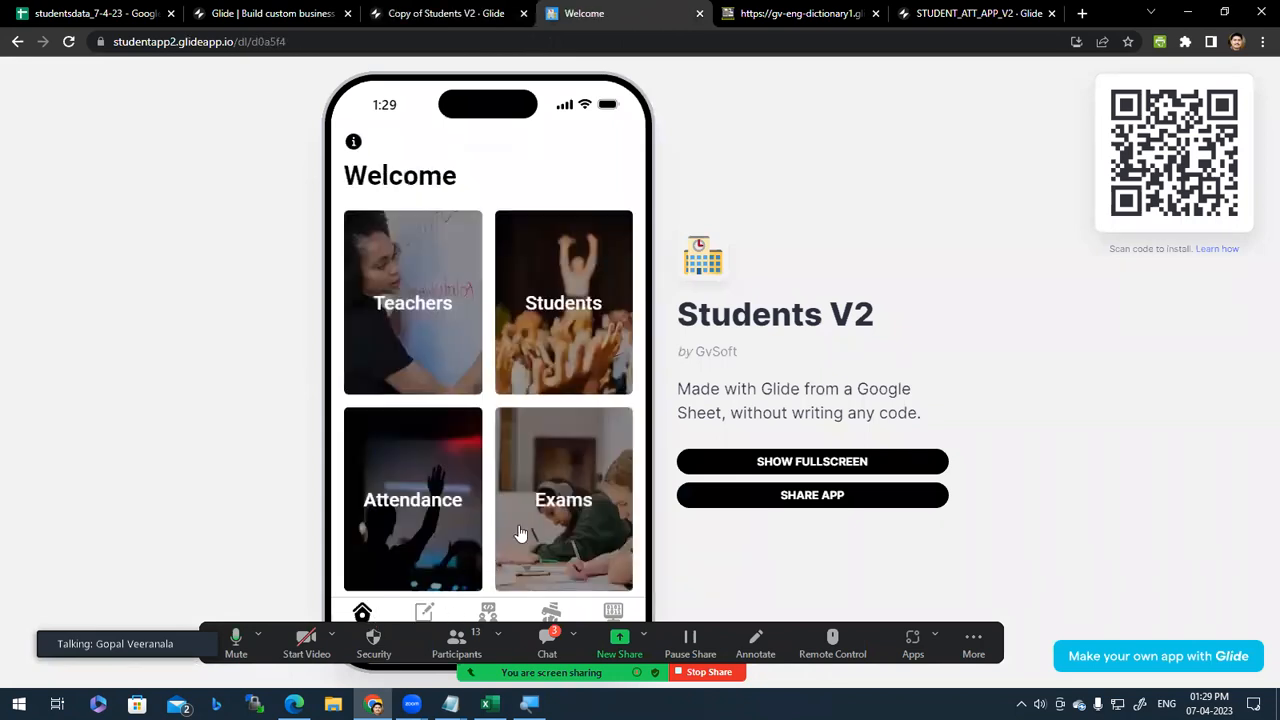
{"action": "left_click", "coordinate": [415, 12]}
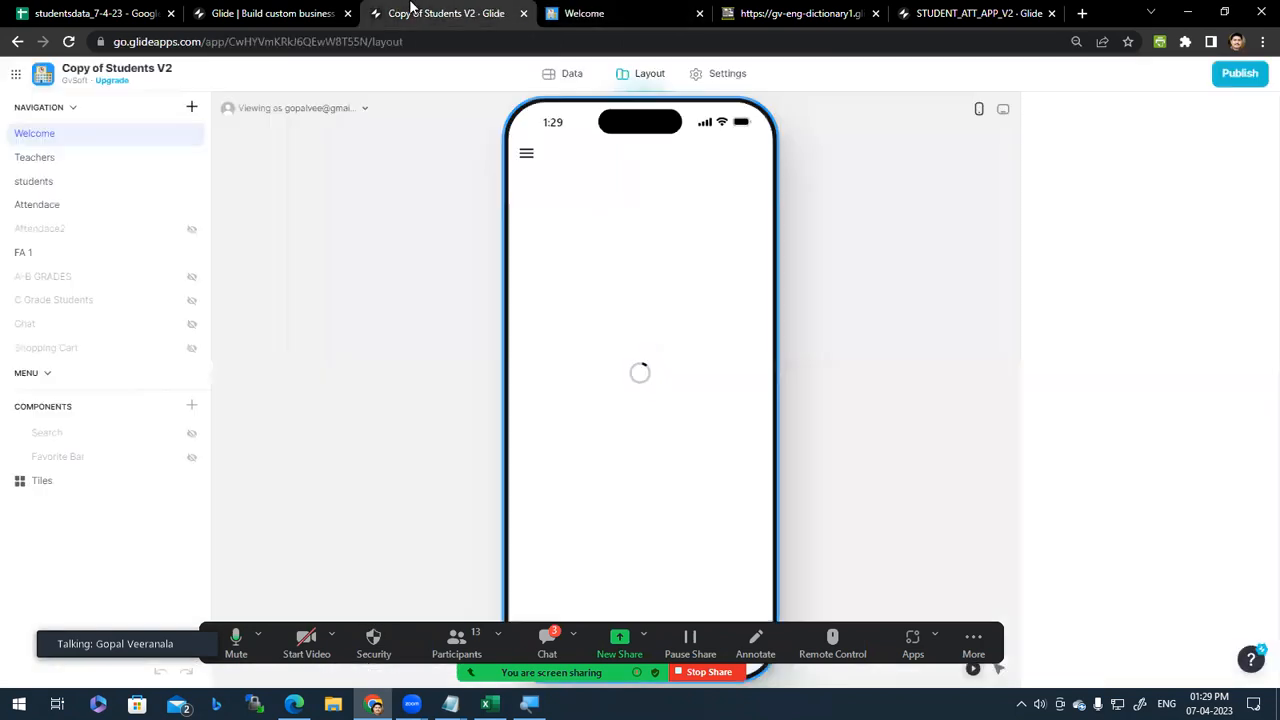
{"action": "left_click", "coordinate": [620, 10]}
{"action": "scroll", "coordinate": [560, 480], "scroll_direction": "down", "scroll_amount": 1}
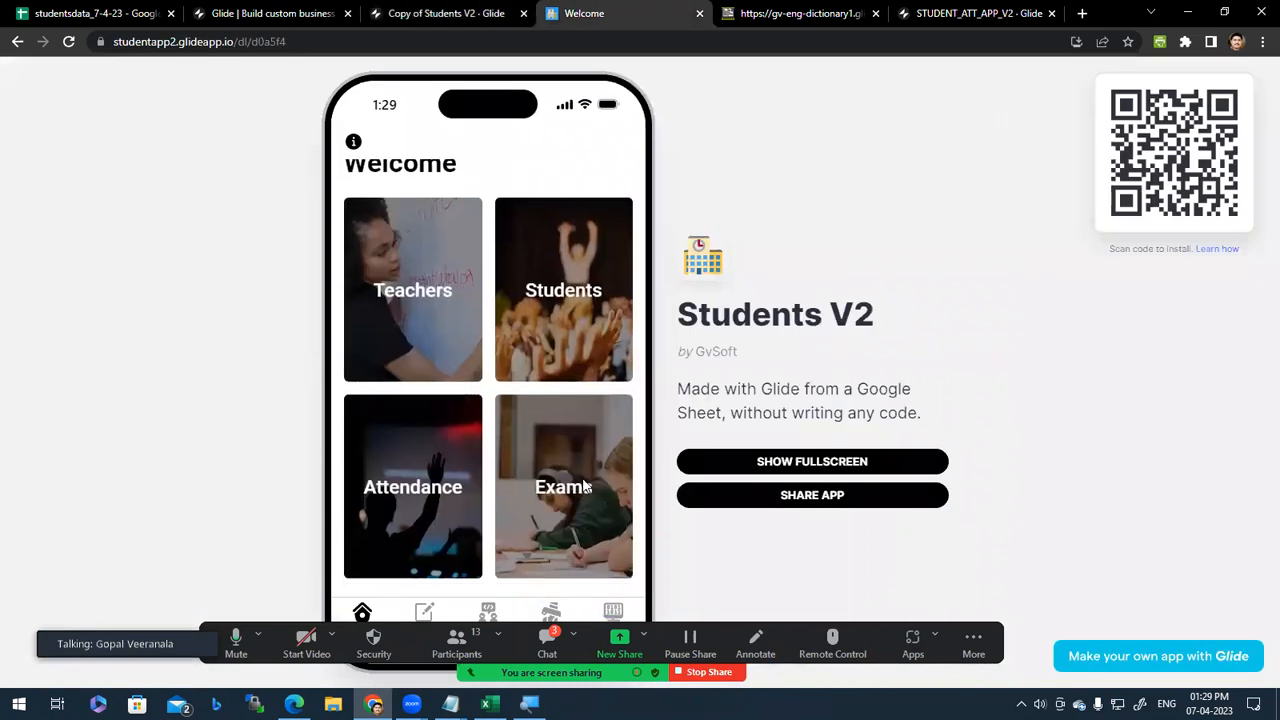
{"action": "left_click", "coordinate": [585, 486]}
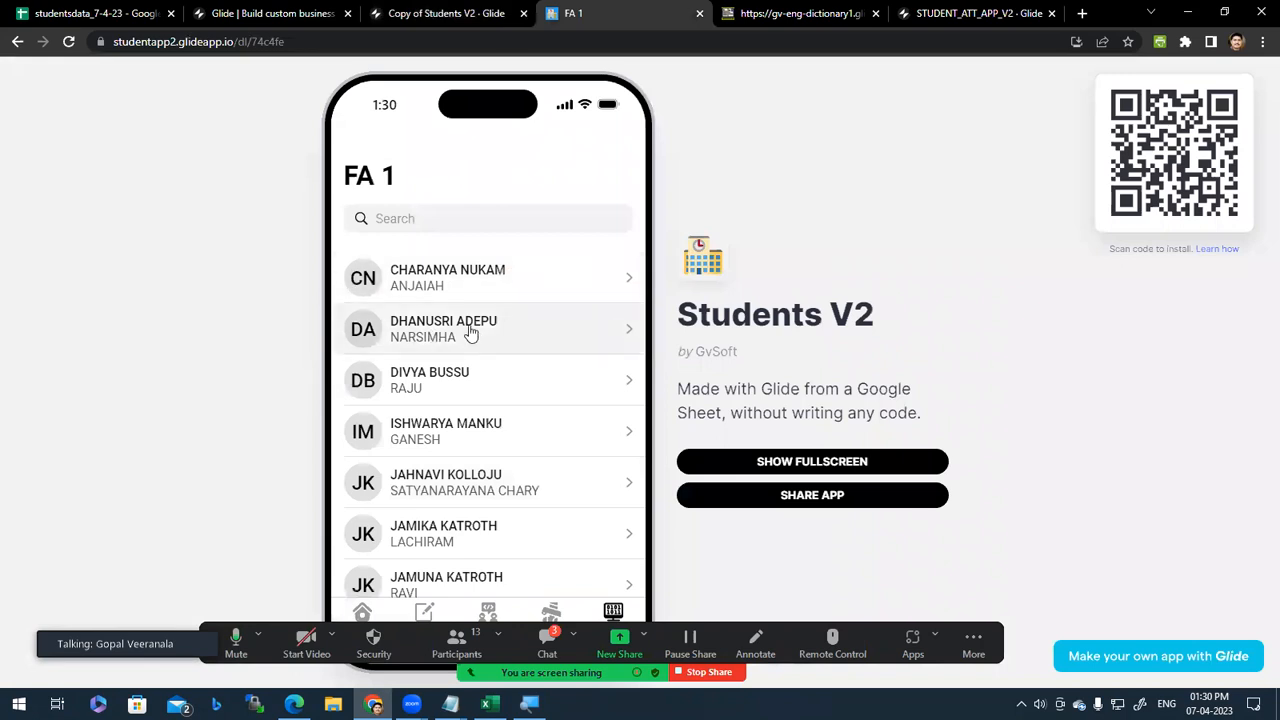
Step: Open the student's FA 1 marks and send them to WhatsApp via Continue to Chat
{"action": "left_click", "coordinate": [470, 333]}
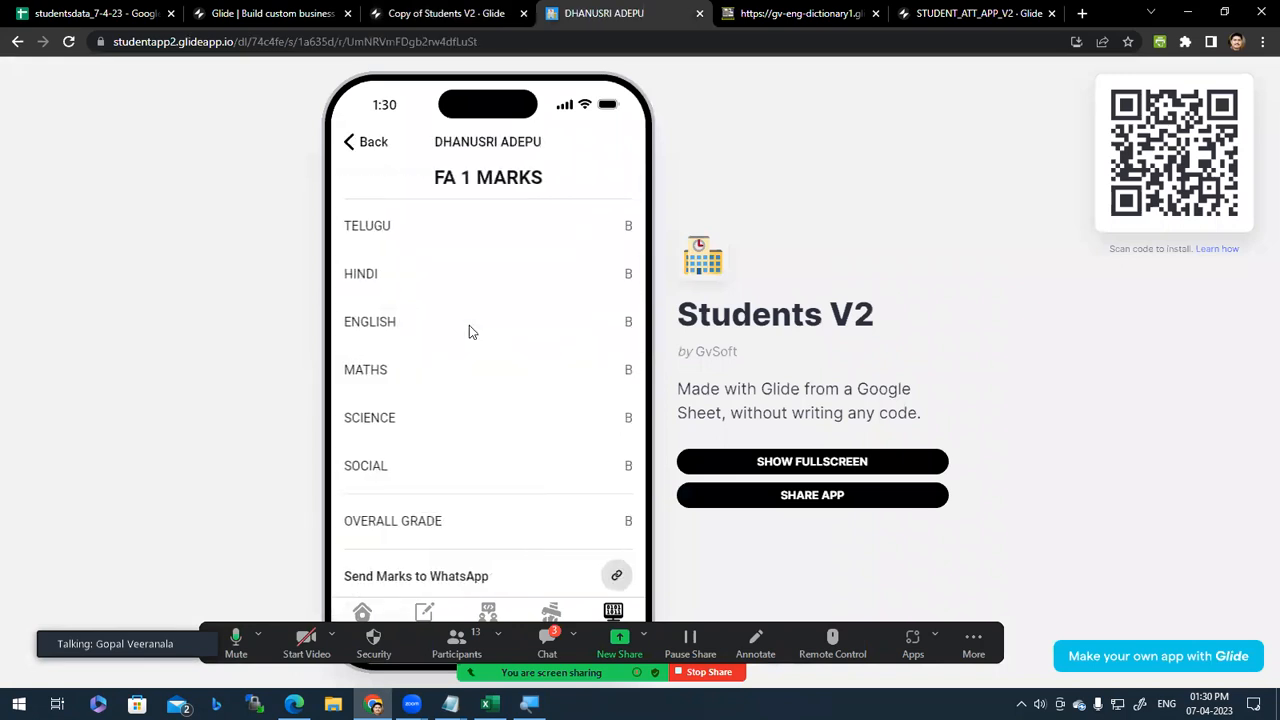
{"action": "left_click", "coordinate": [617, 578]}
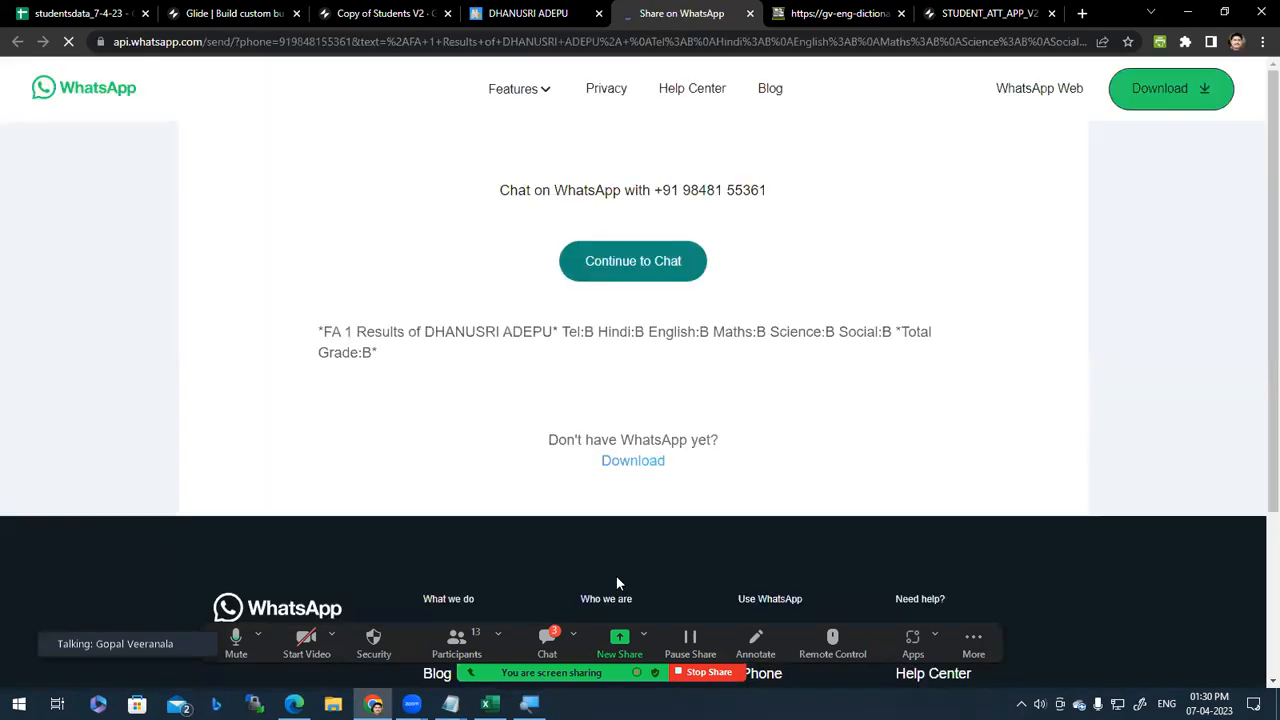
{"action": "left_click", "coordinate": [630, 266]}
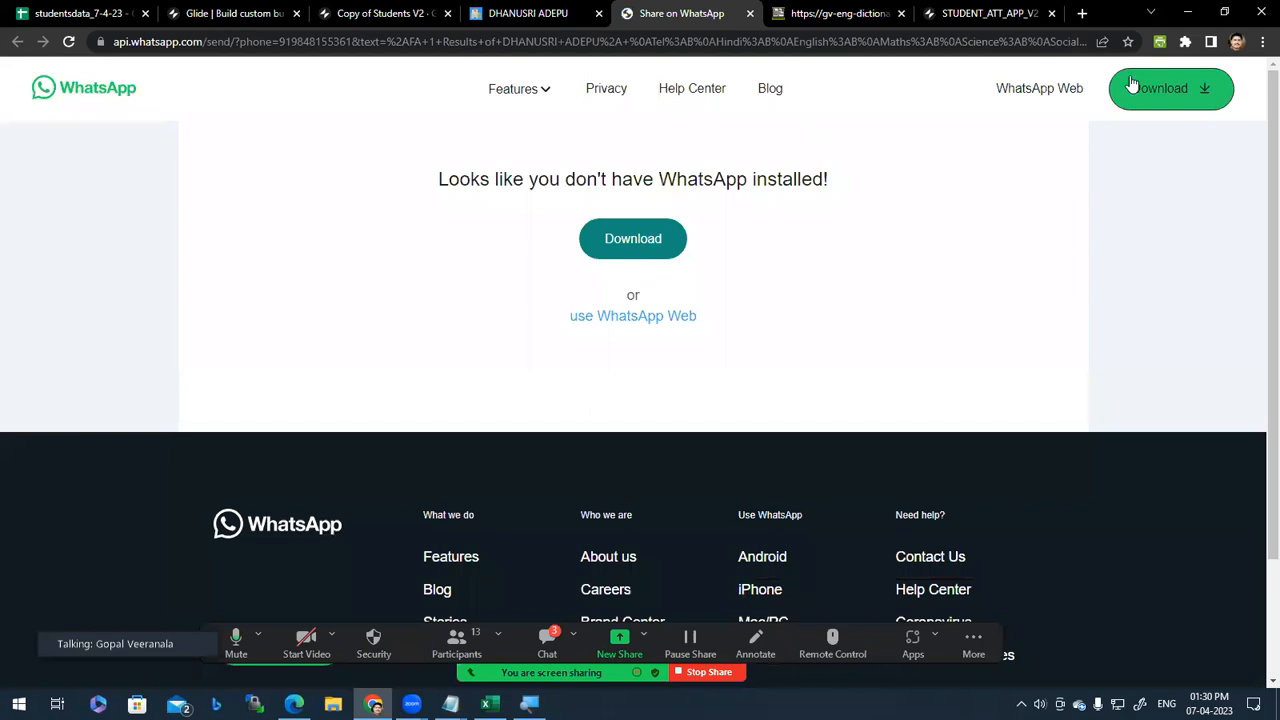
Step: Load web.whatsapp.com in the share tab and check whether it has loaded
{"action": "left_click", "coordinate": [250, 36]}
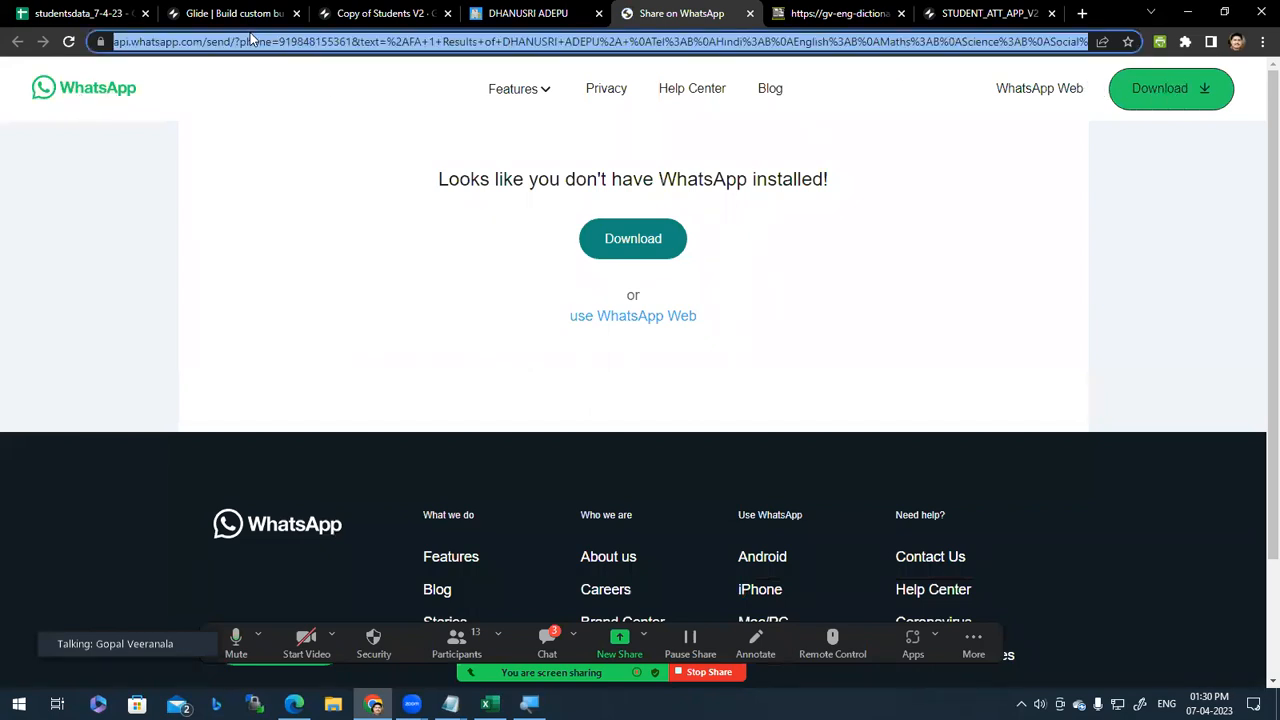
{"action": "type", "text": "we"}
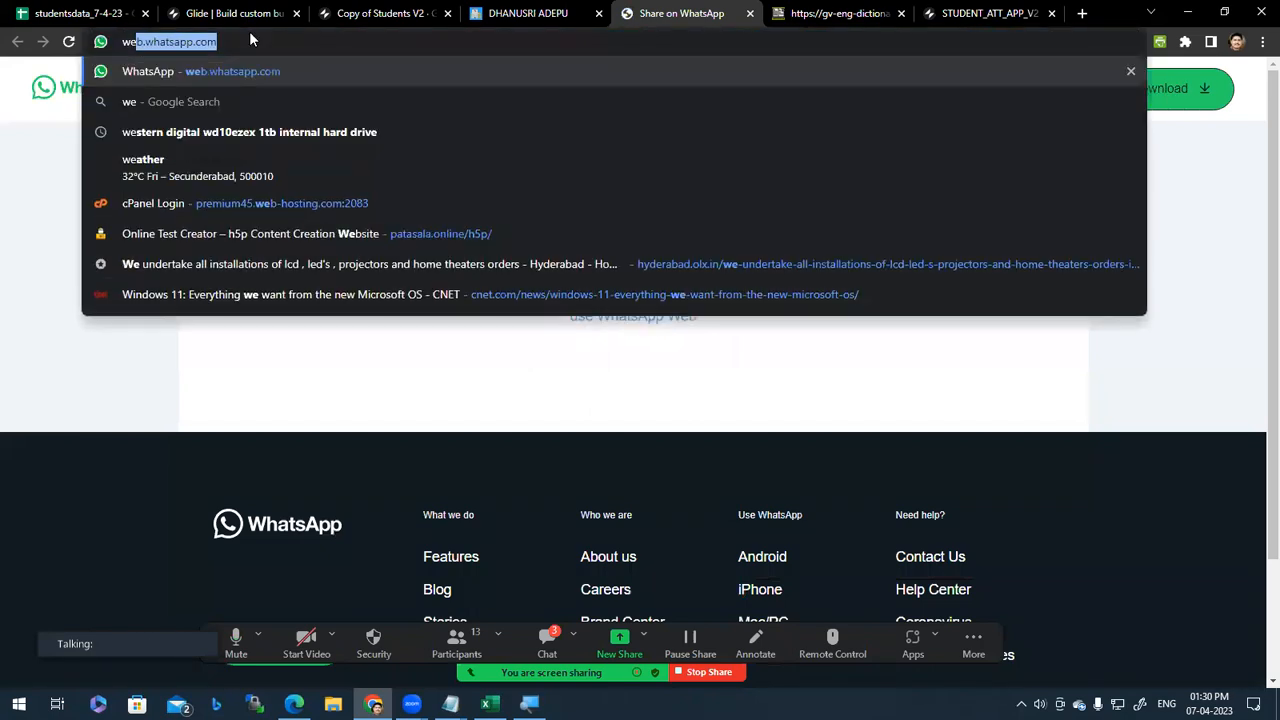
{"action": "key", "text": "Return"}
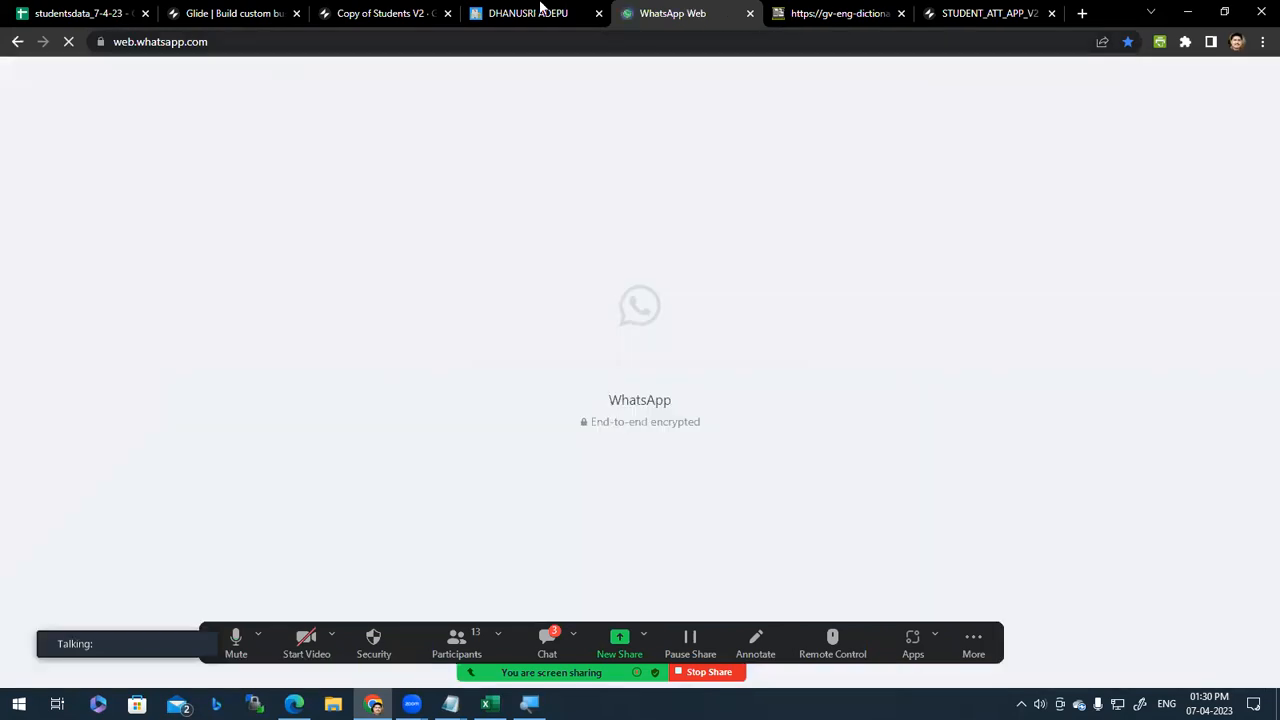
{"action": "left_click", "coordinate": [569, 10]}
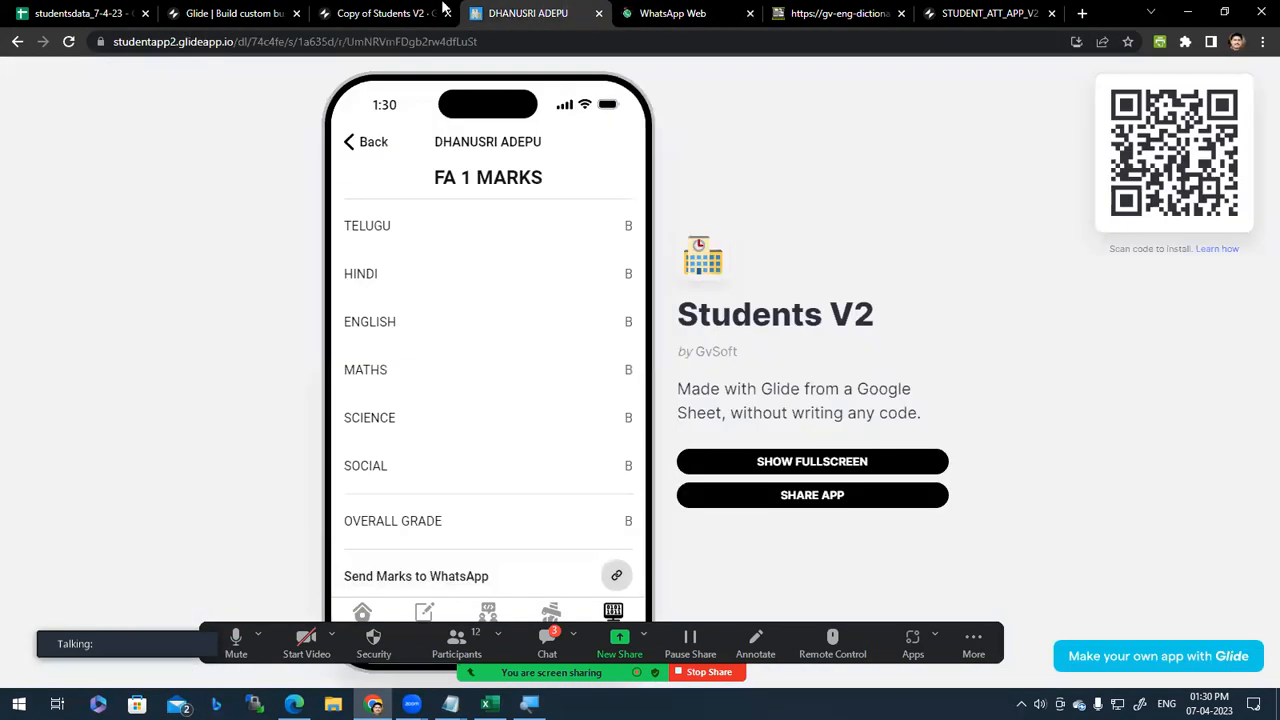
{"action": "left_click", "coordinate": [655, 10]}
{"action": "left_click", "coordinate": [565, 8]}
{"action": "left_click", "coordinate": [380, 12]}
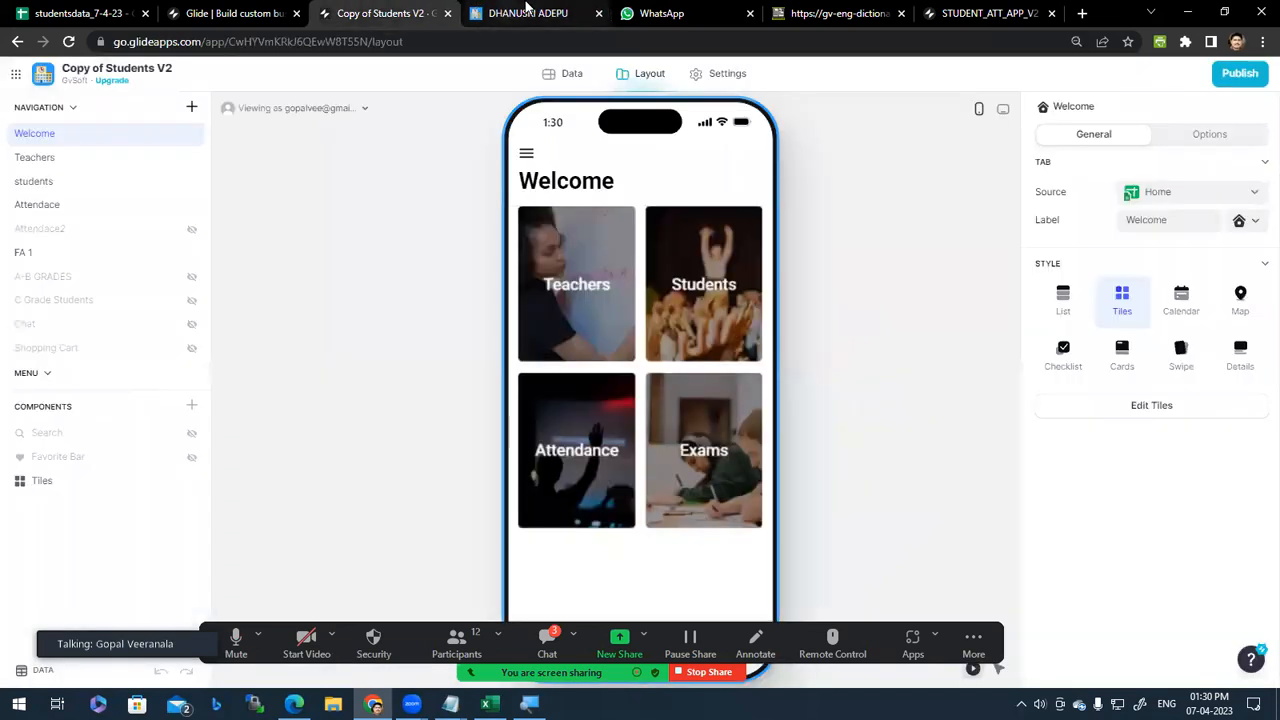
{"action": "left_click", "coordinate": [527, 10]}
{"action": "left_click", "coordinate": [655, 12]}
{"action": "left_click", "coordinate": [535, 10]}
{"action": "left_click", "coordinate": [657, 14]}
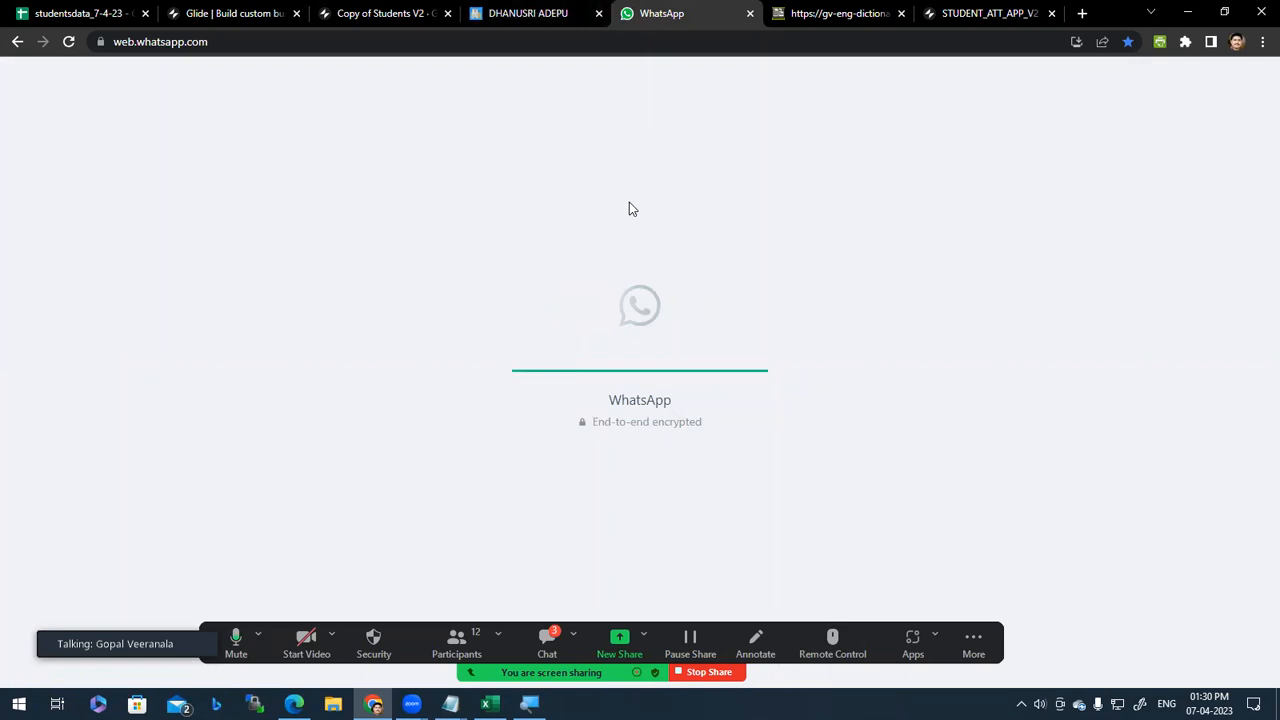
Step: Move among the marks page, Copy of Students V2 editor and Glide homepage while WhatsApp Web loads
{"action": "left_click", "coordinate": [505, 10]}
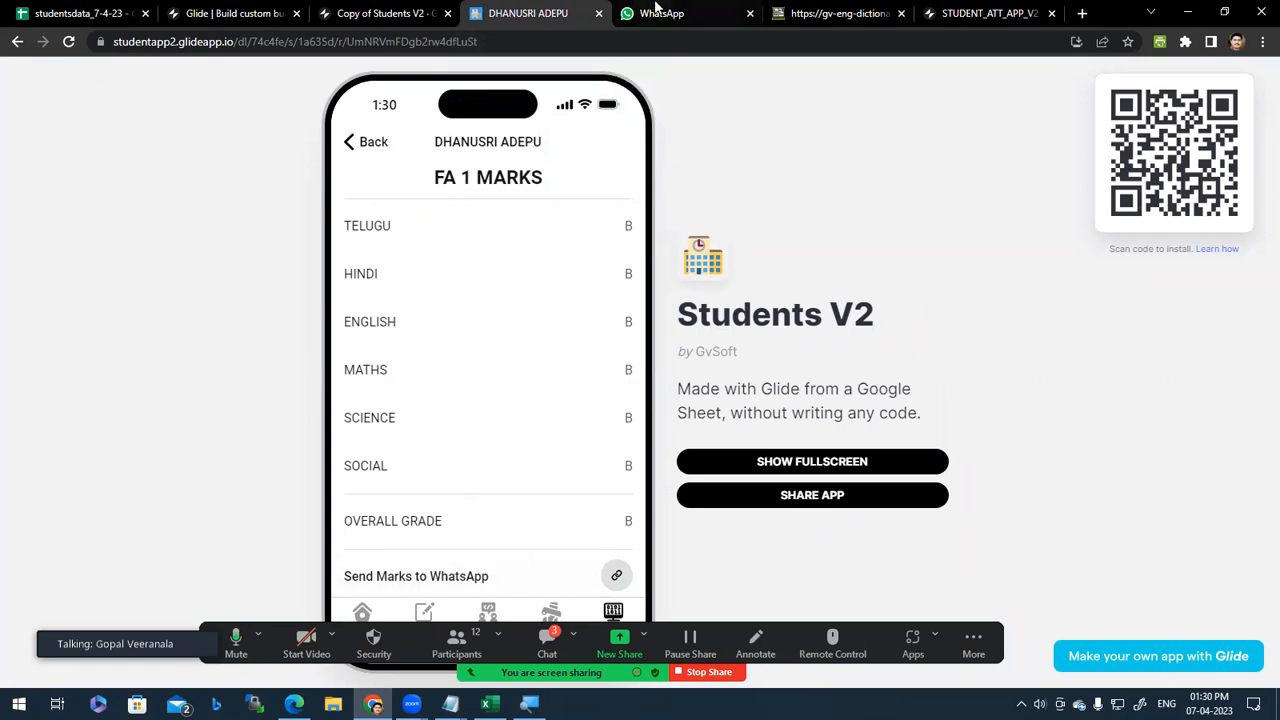
{"action": "left_click", "coordinate": [700, 13]}
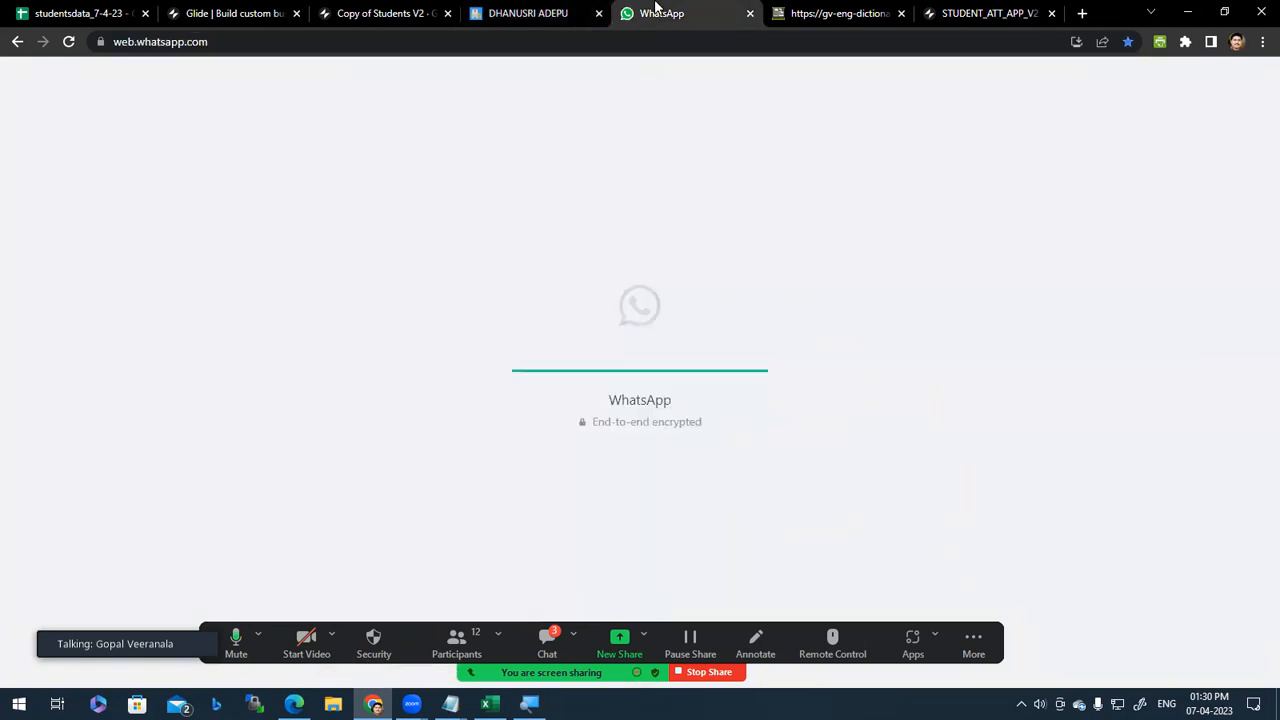
{"action": "left_click", "coordinate": [540, 12]}
{"action": "left_click", "coordinate": [360, 13]}
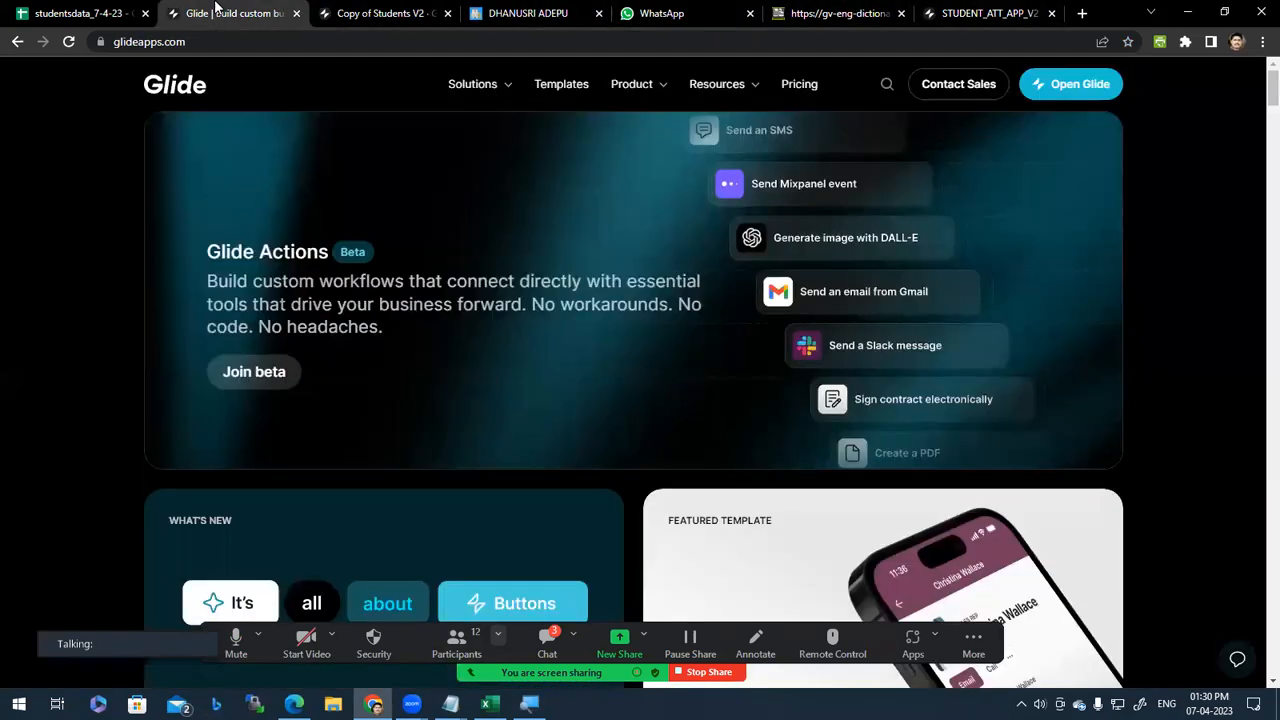
{"action": "left_click", "coordinate": [235, 13]}
{"action": "left_click", "coordinate": [409, 13]}
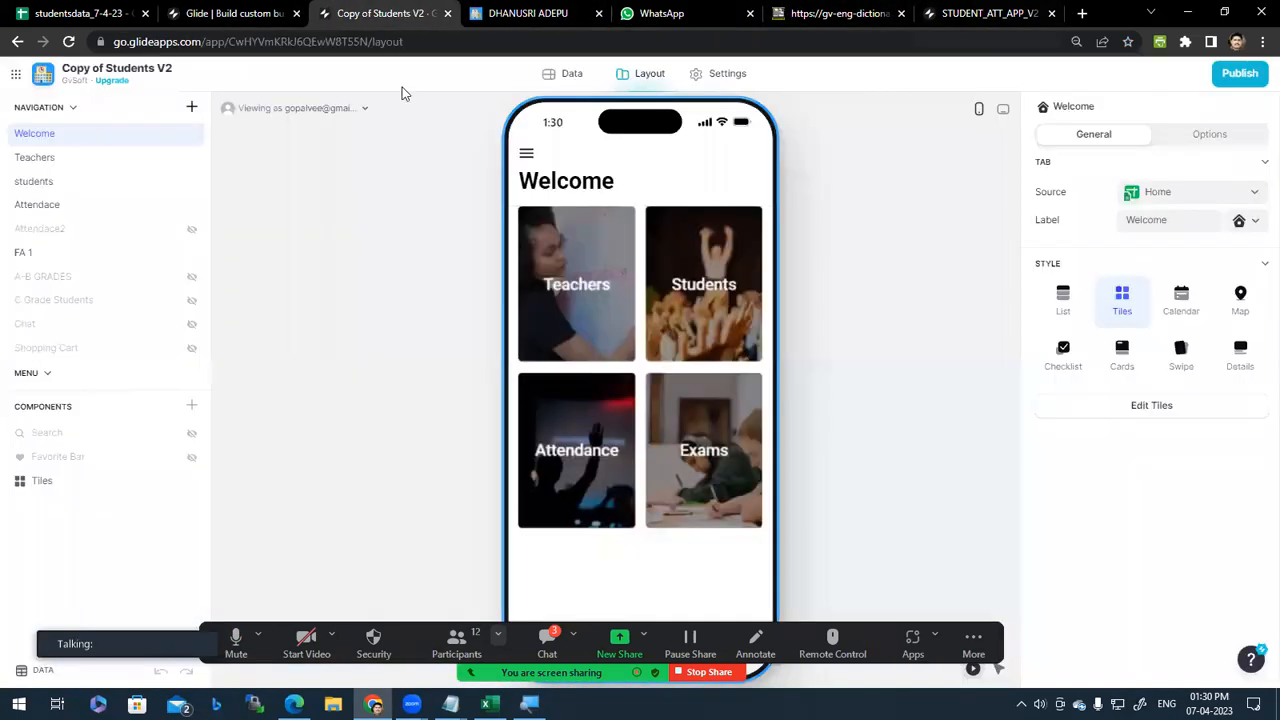
{"action": "left_click", "coordinate": [503, 10]}
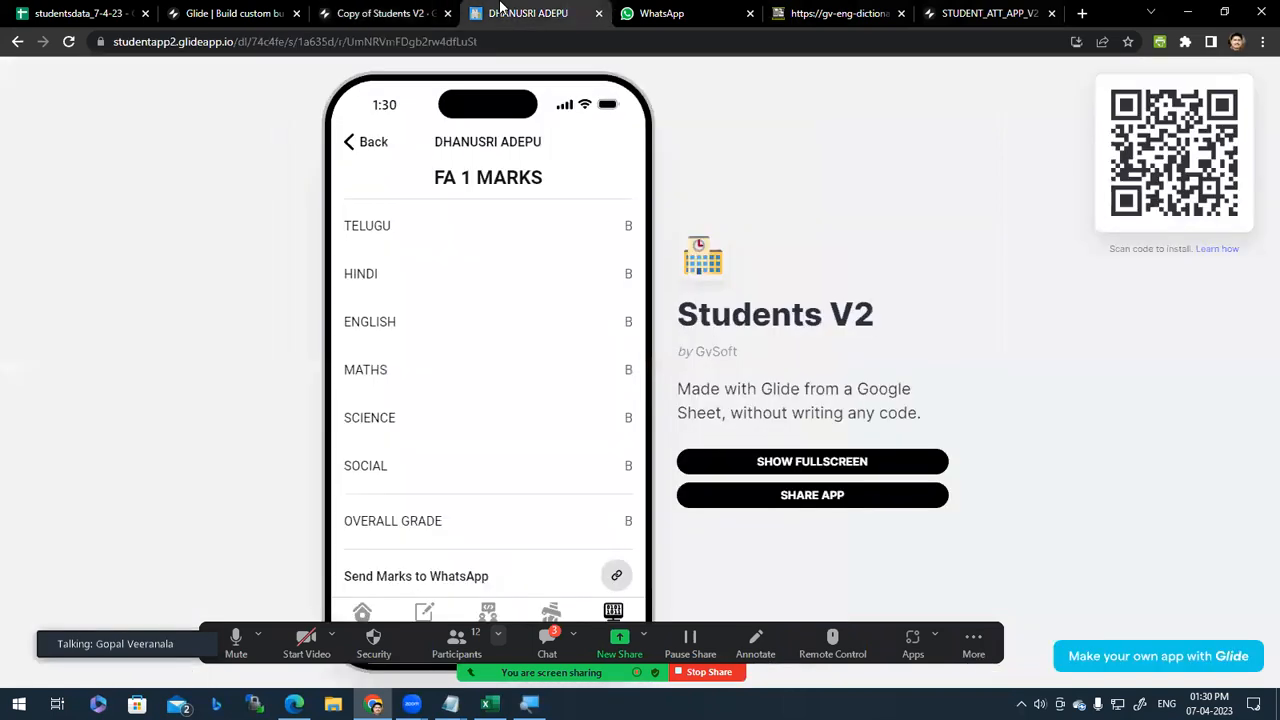
{"action": "left_click", "coordinate": [655, 13]}
{"action": "left_click", "coordinate": [590, 11]}
Step: Send the FA 1 marks to WhatsApp Web, close the duplicate WhatsApp tab, and return to the marks
{"action": "left_click", "coordinate": [618, 577]}
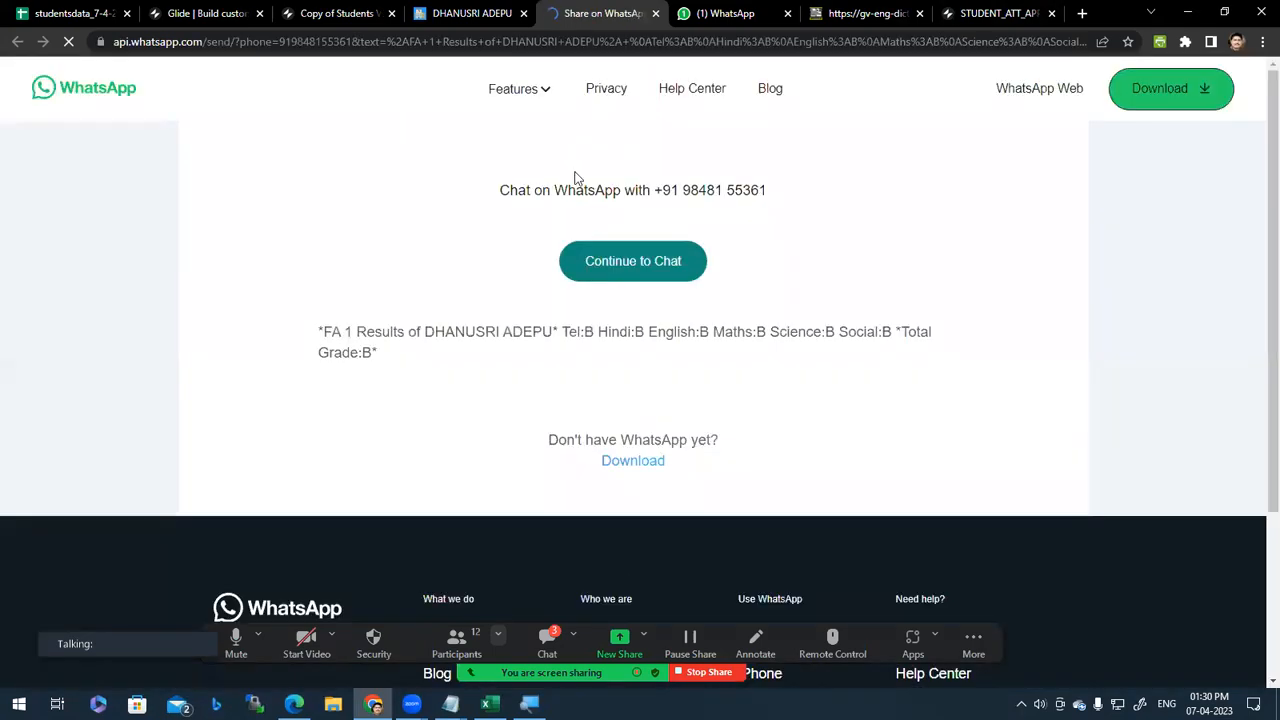
{"action": "left_click", "coordinate": [645, 277]}
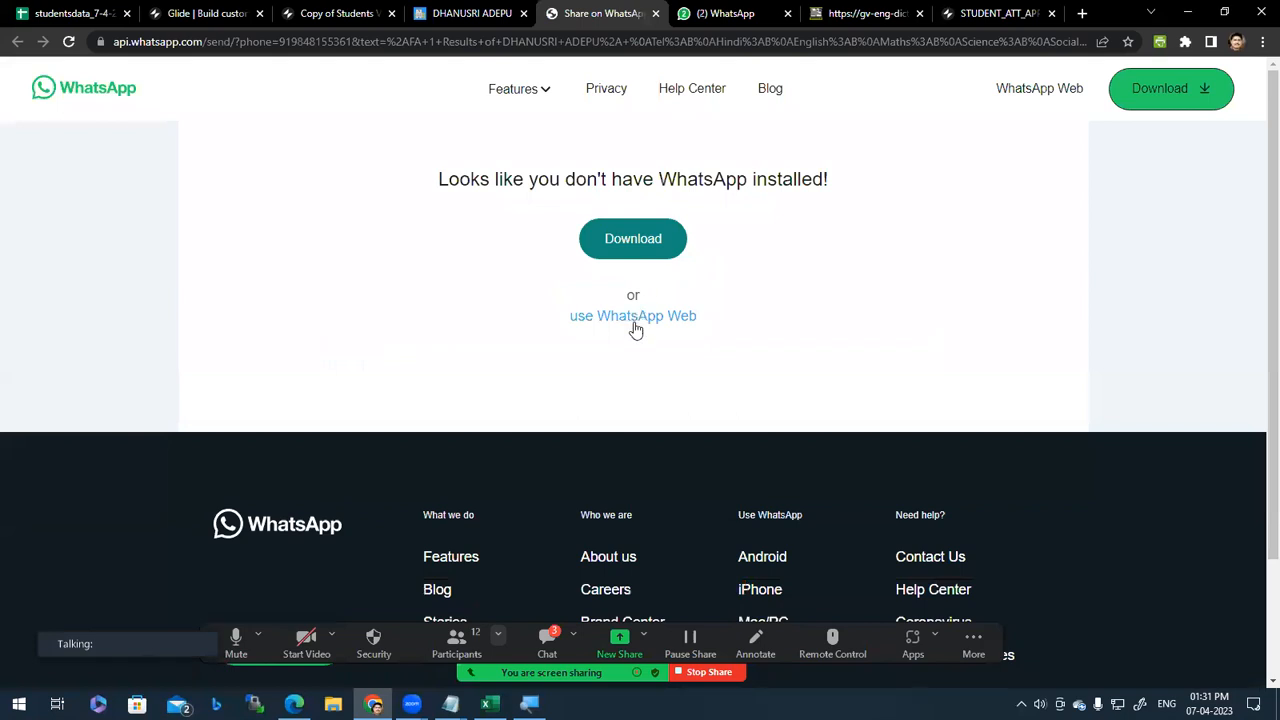
{"action": "left_click", "coordinate": [635, 317]}
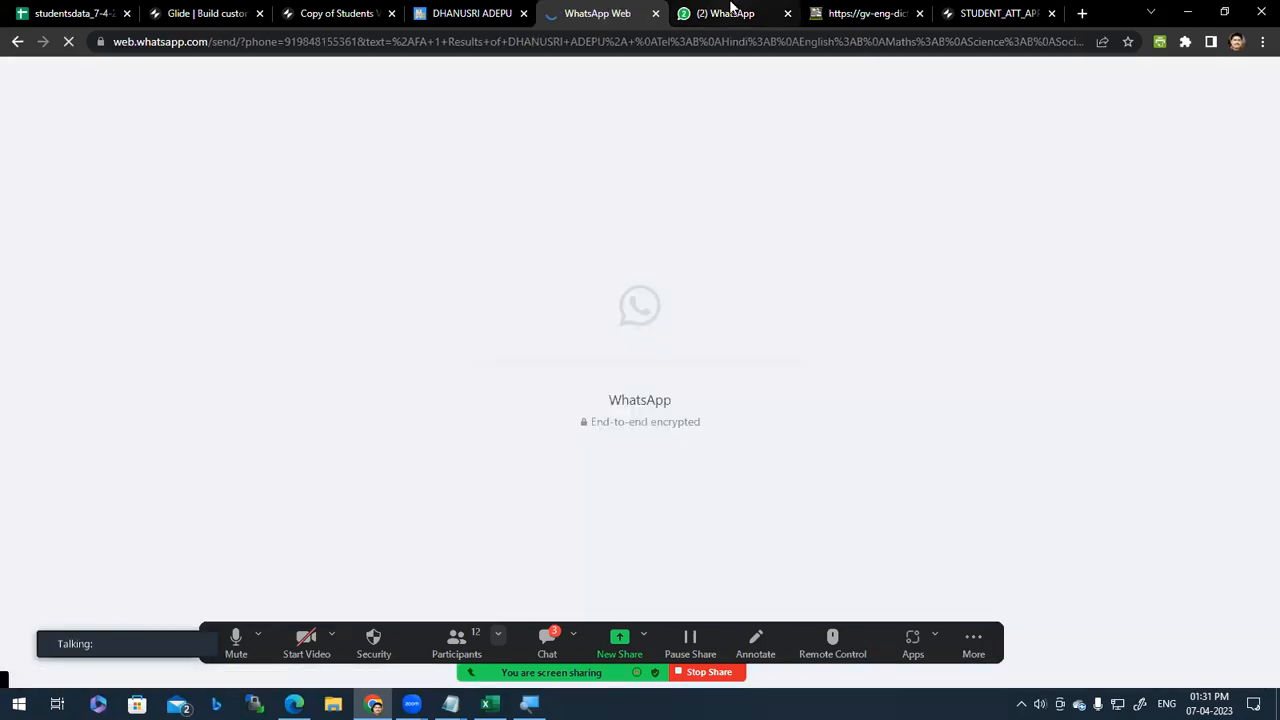
{"action": "mouse_move", "coordinate": [731, 7]}
{"action": "left_click", "coordinate": [788, 13]}
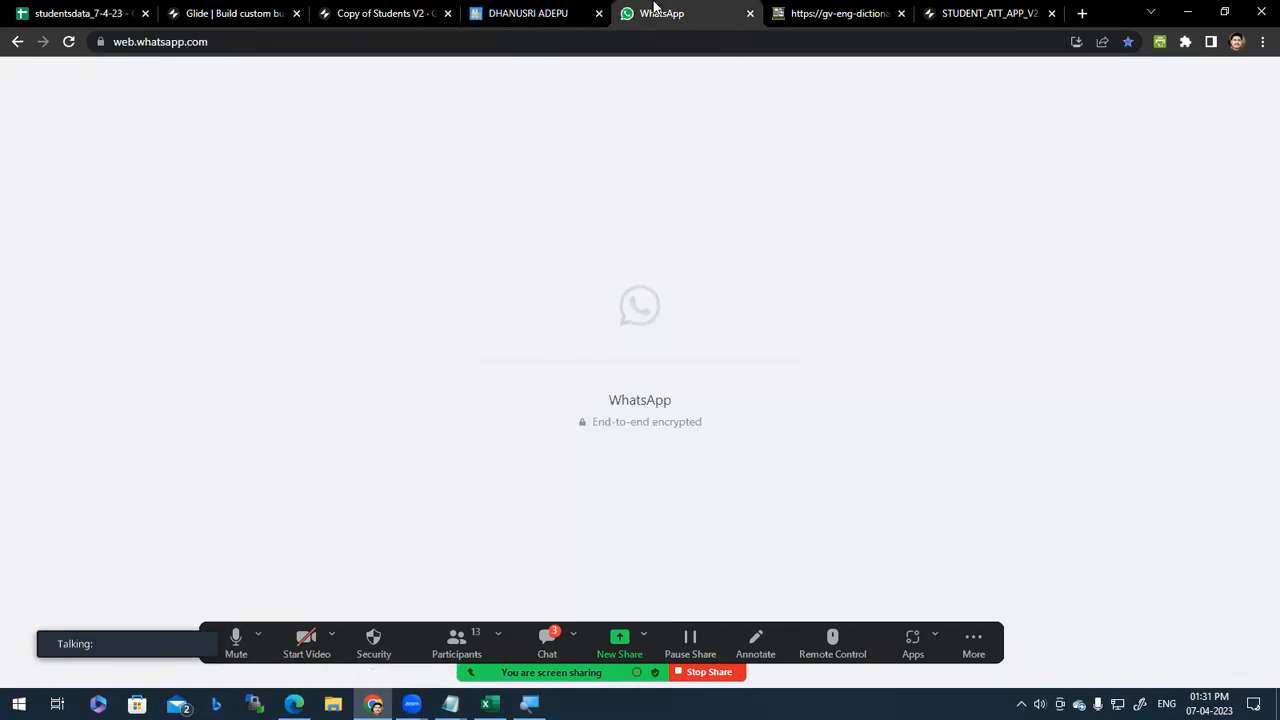
{"action": "left_click", "coordinate": [566, 8]}
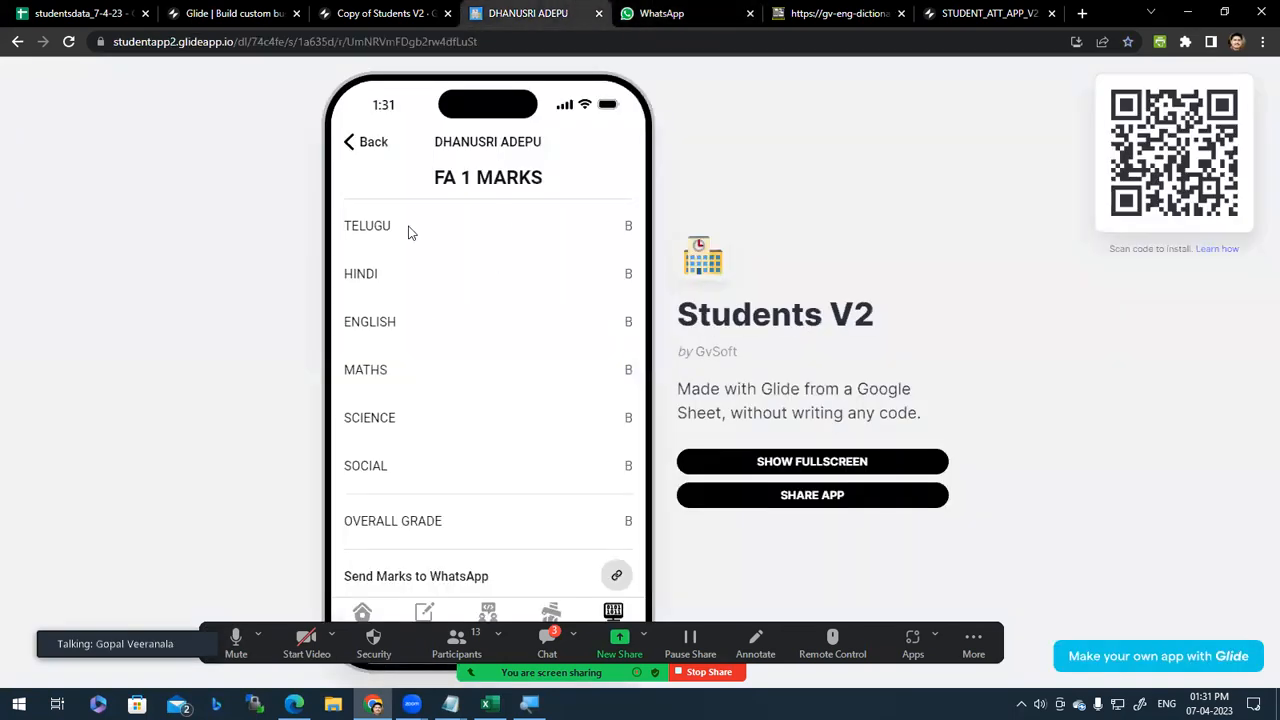
Step: Go back to the FA 1 student list and close the English dictionary app tab
{"action": "left_click", "coordinate": [355, 146]}
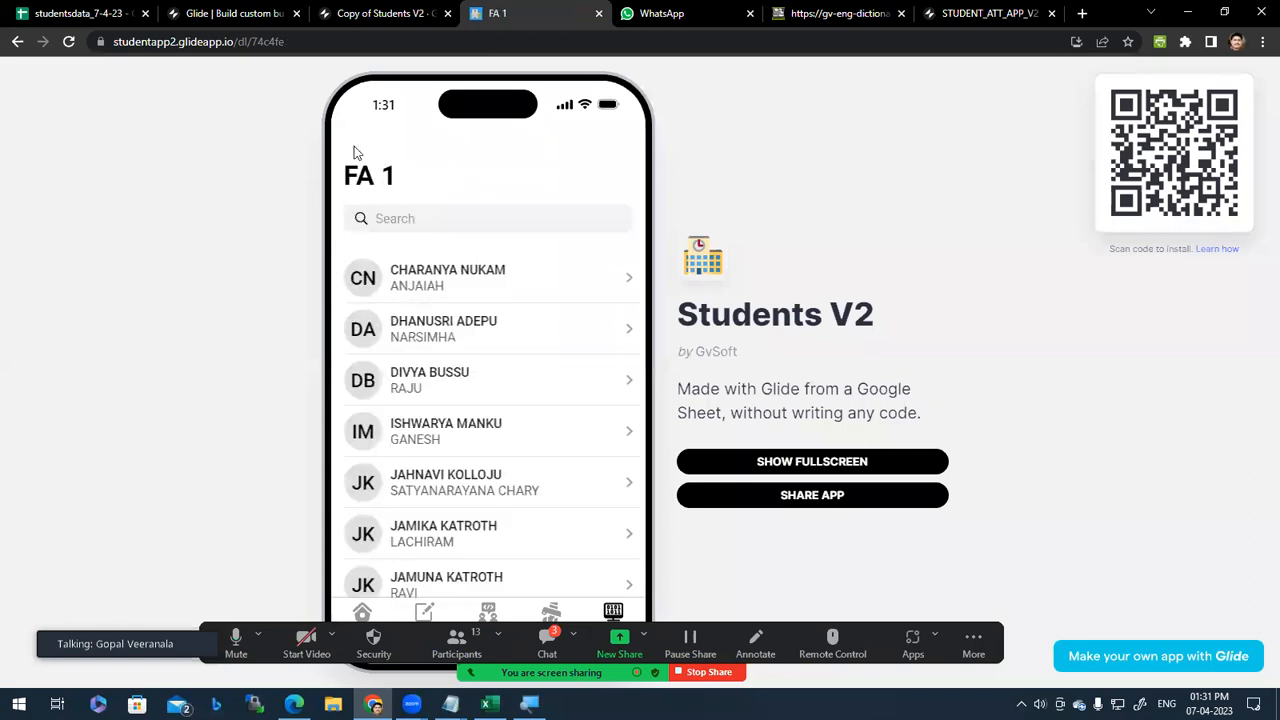
{"action": "left_click", "coordinate": [368, 18]}
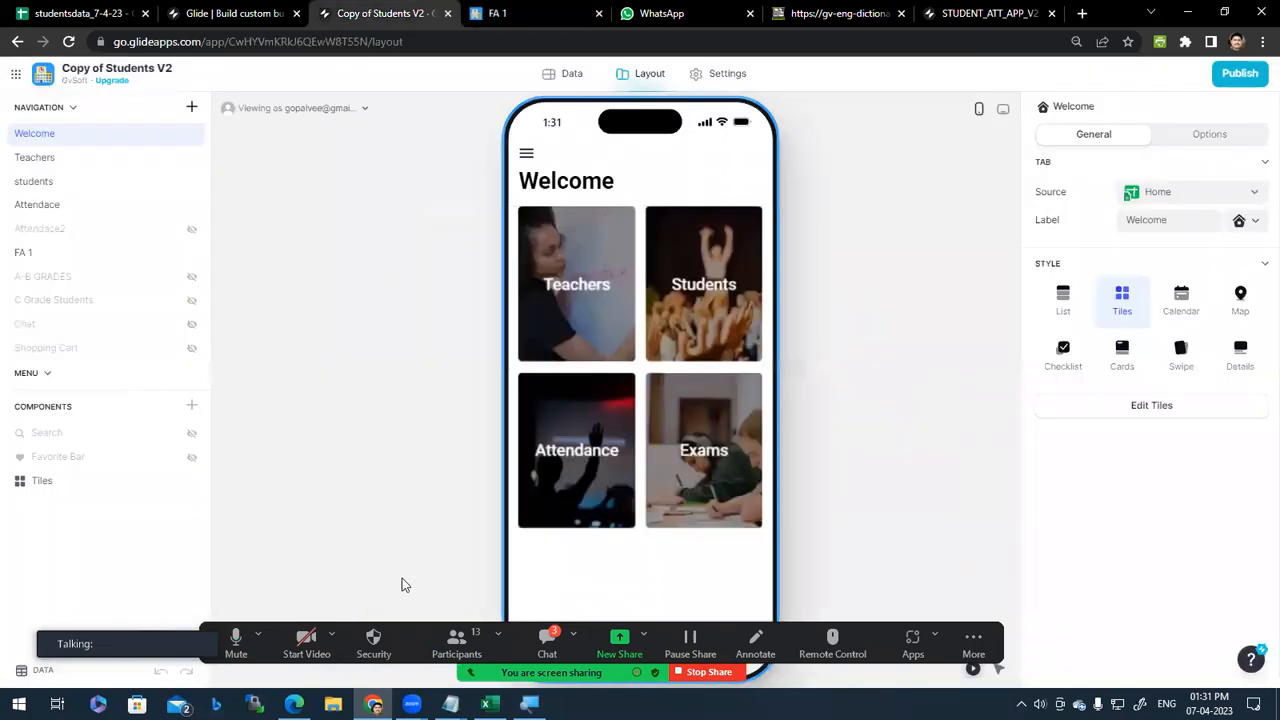
{"action": "left_click", "coordinate": [866, 10]}
{"action": "middle_click", "coordinate": [866, 10]}
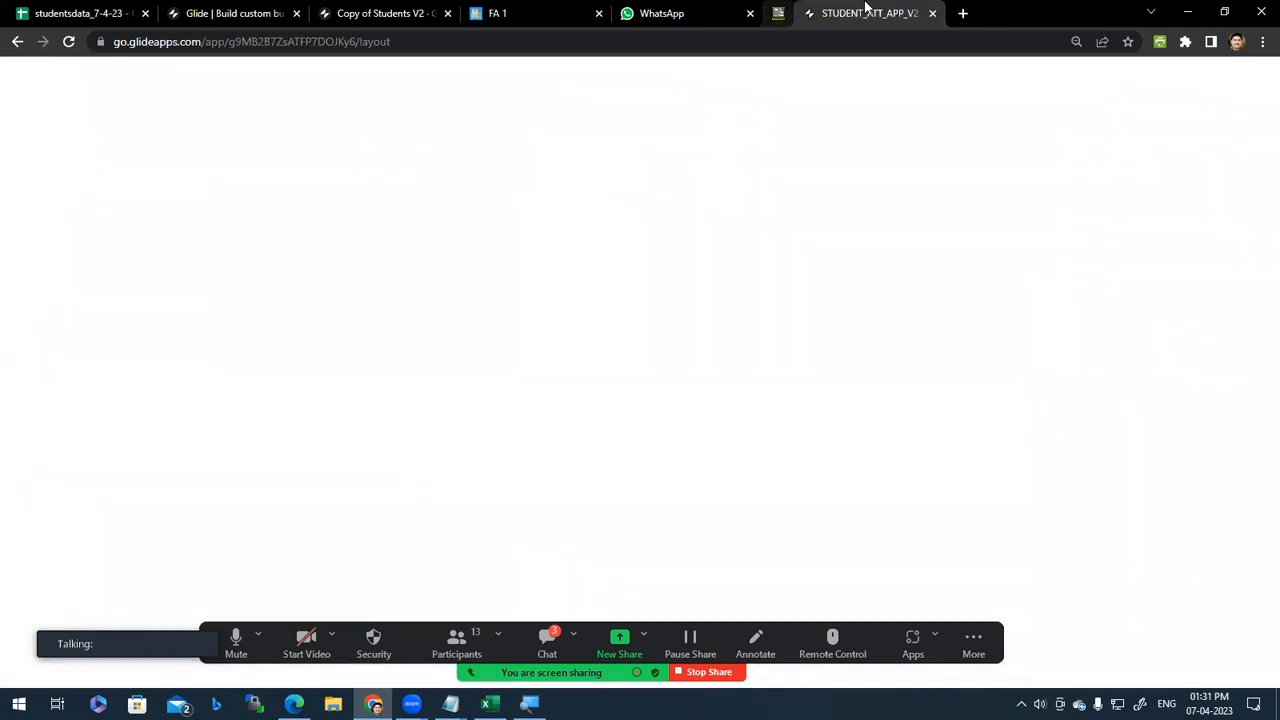
Step: Launch the Glide dashboard in a new tab with Open Glide on glideapps.com
{"action": "left_click", "coordinate": [680, 13]}
{"action": "left_click", "coordinate": [255, 8]}
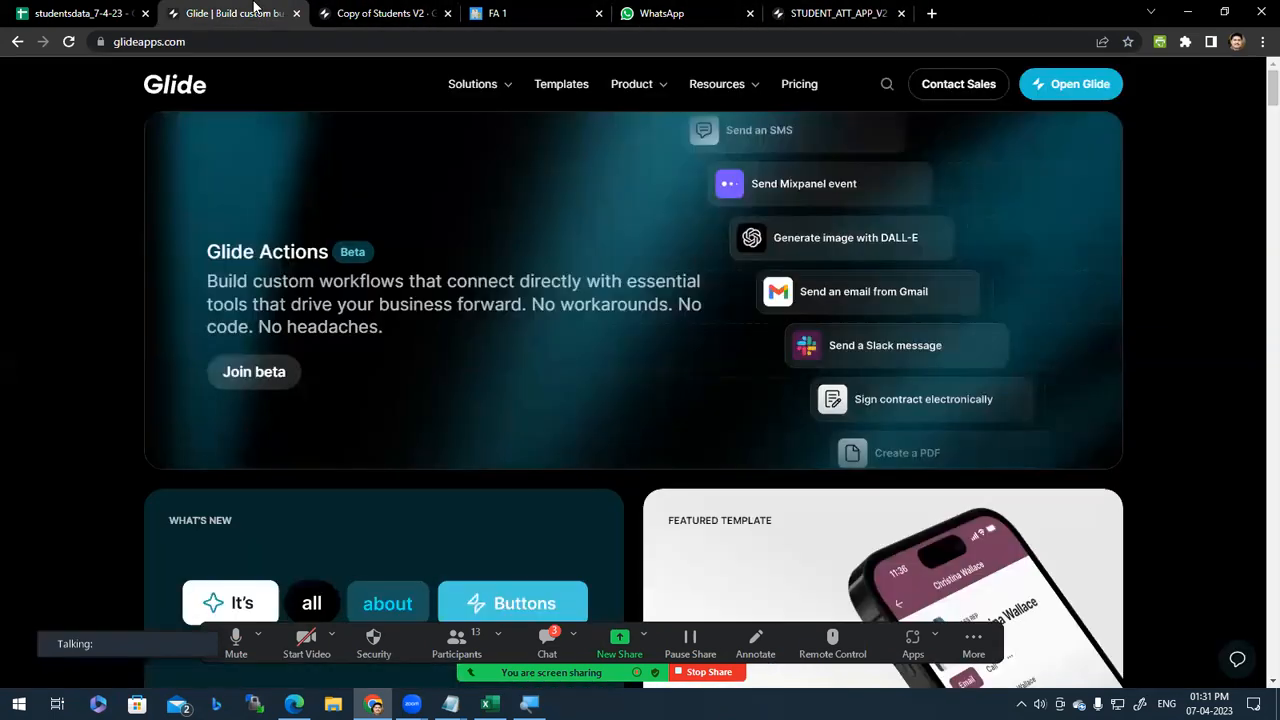
{"action": "left_click", "coordinate": [1063, 83]}
{"action": "left_click", "coordinate": [475, 8]}
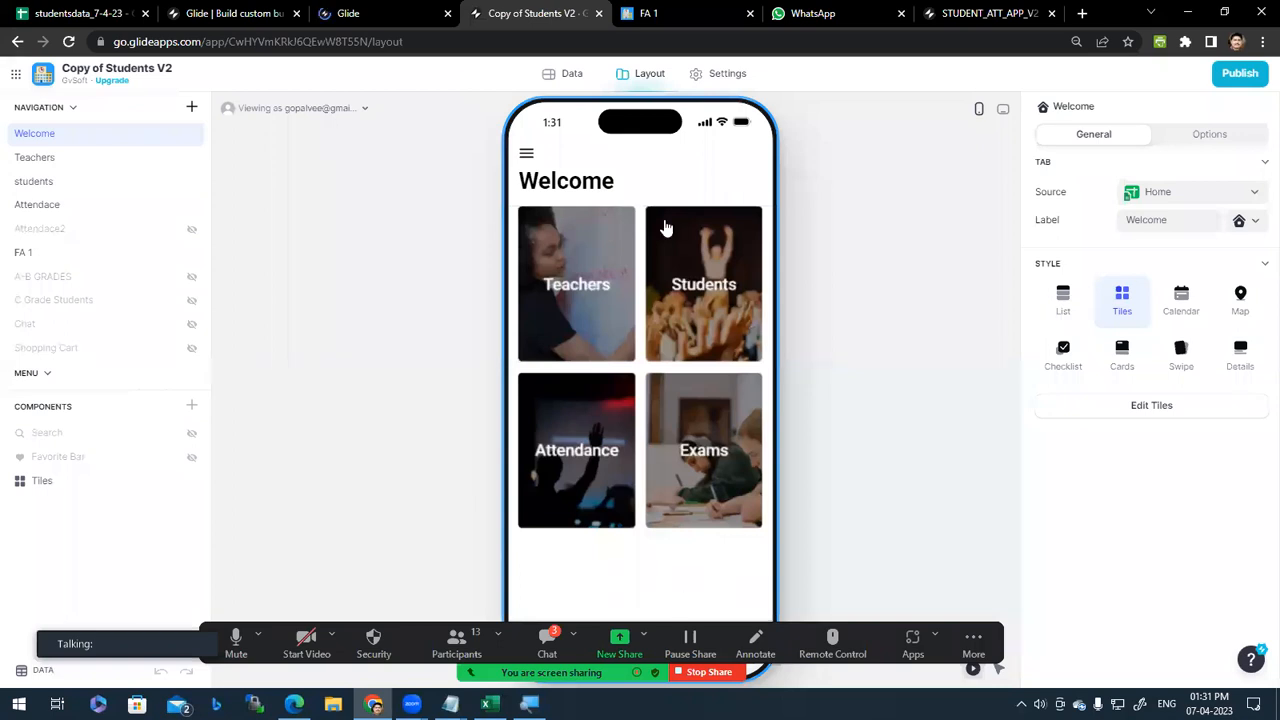
{"action": "left_click", "coordinate": [663, 8]}
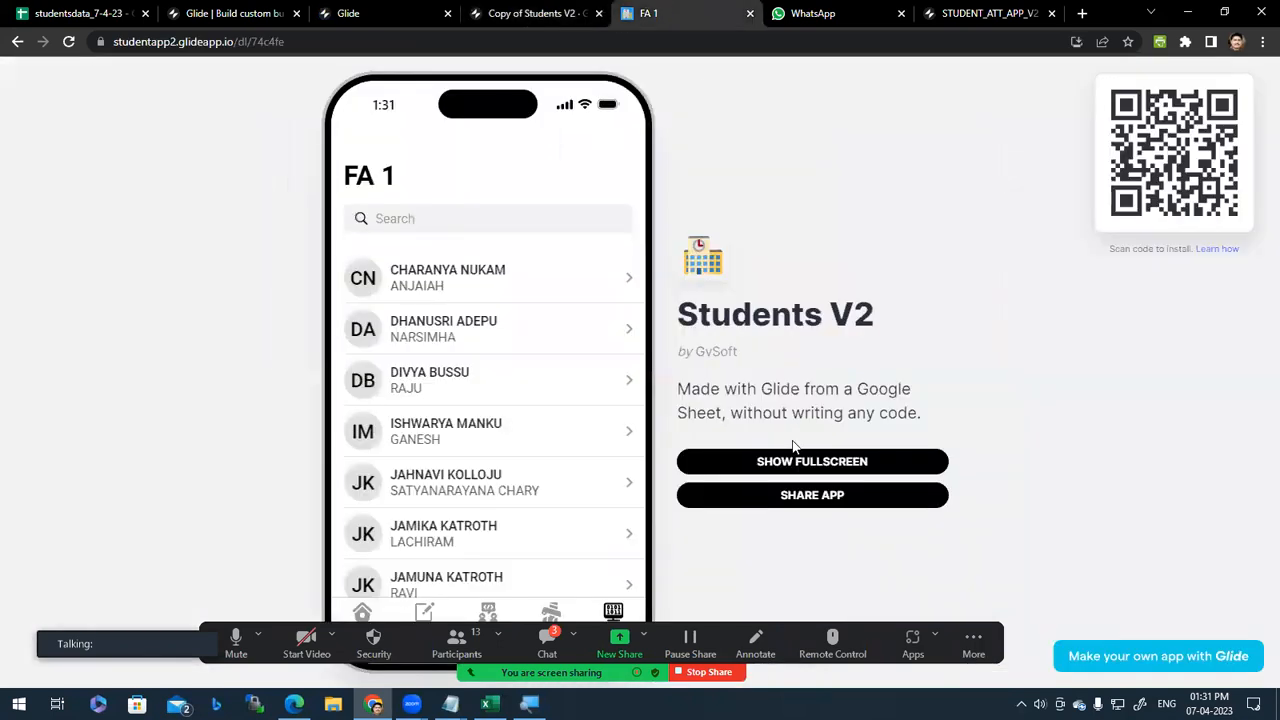
Step: Scroll the FA 1 student list, then bring up the loading Glide dashboard tab
{"action": "scroll", "coordinate": [394, 600], "scroll_direction": "down", "scroll_amount": 2}
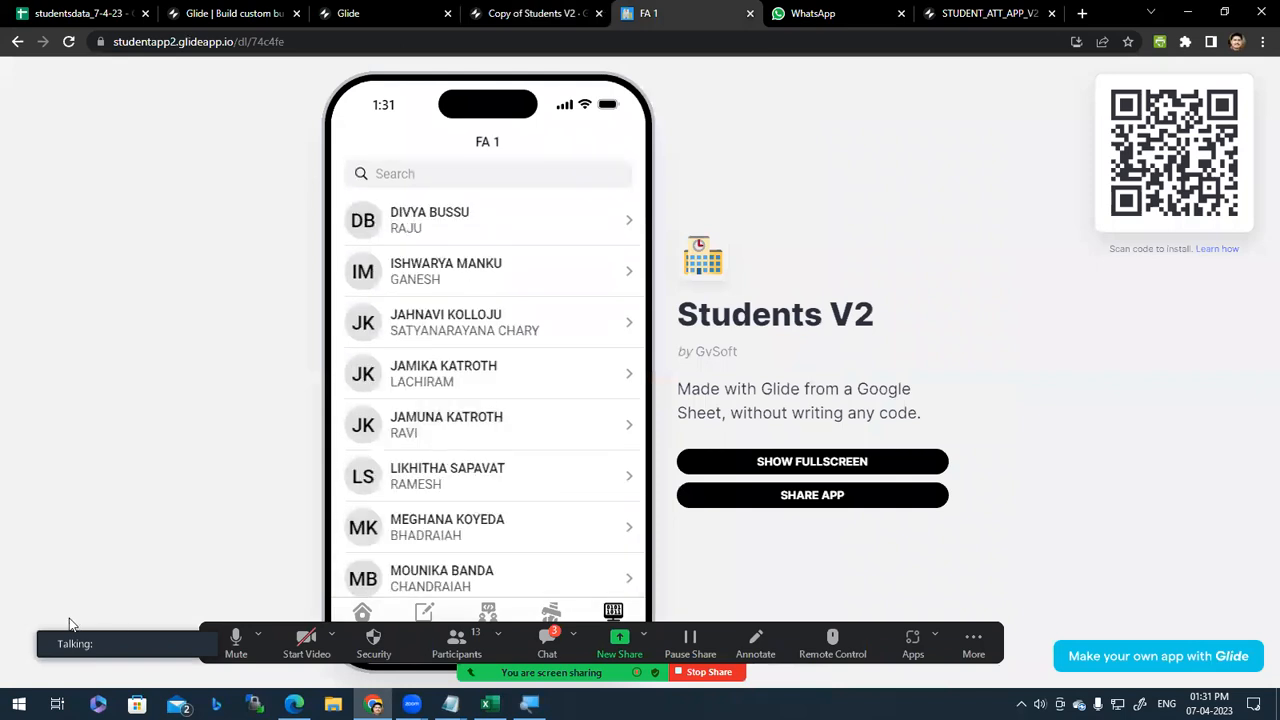
{"action": "scroll", "coordinate": [402, 248], "scroll_direction": "up", "scroll_amount": 2}
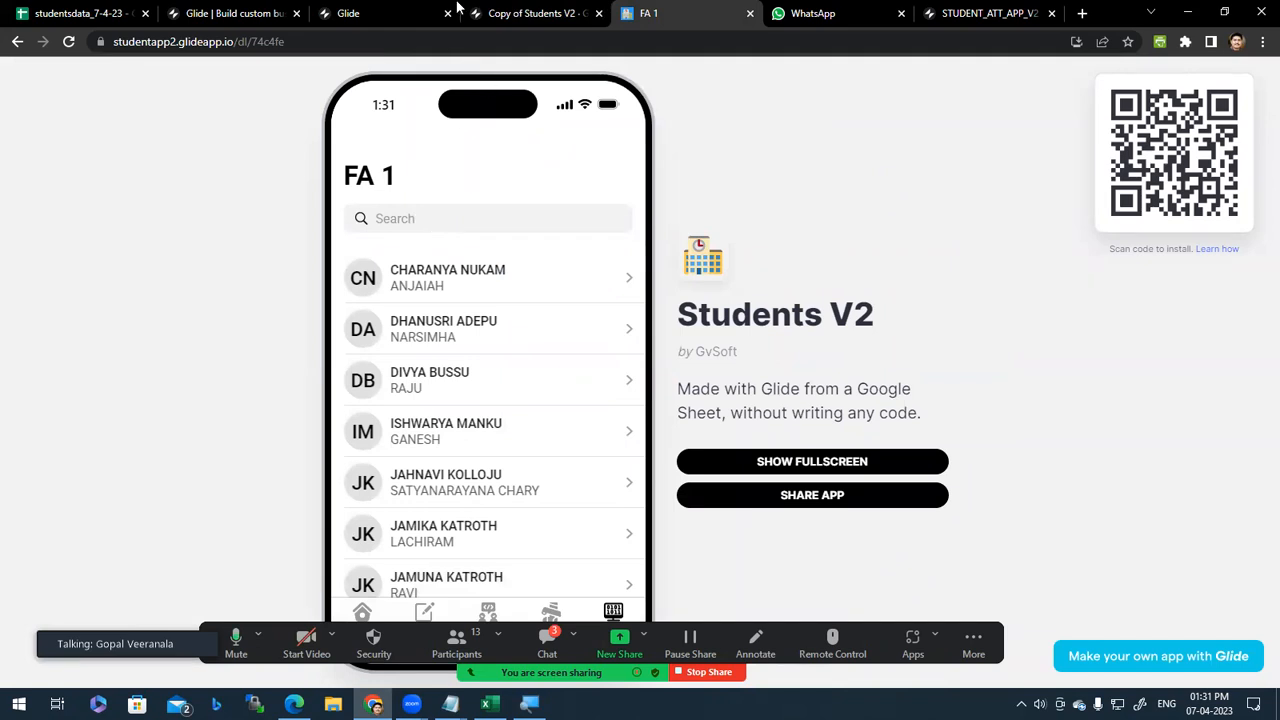
{"action": "left_click", "coordinate": [375, 13]}
{"action": "left_click", "coordinate": [500, 10]}
{"action": "left_click", "coordinate": [372, 10]}
Step: Return to the projects dashboard, switch to the GvSoft team and browse its 40 projects
{"action": "left_click", "coordinate": [522, 8]}
{"action": "left_click", "coordinate": [357, 10]}
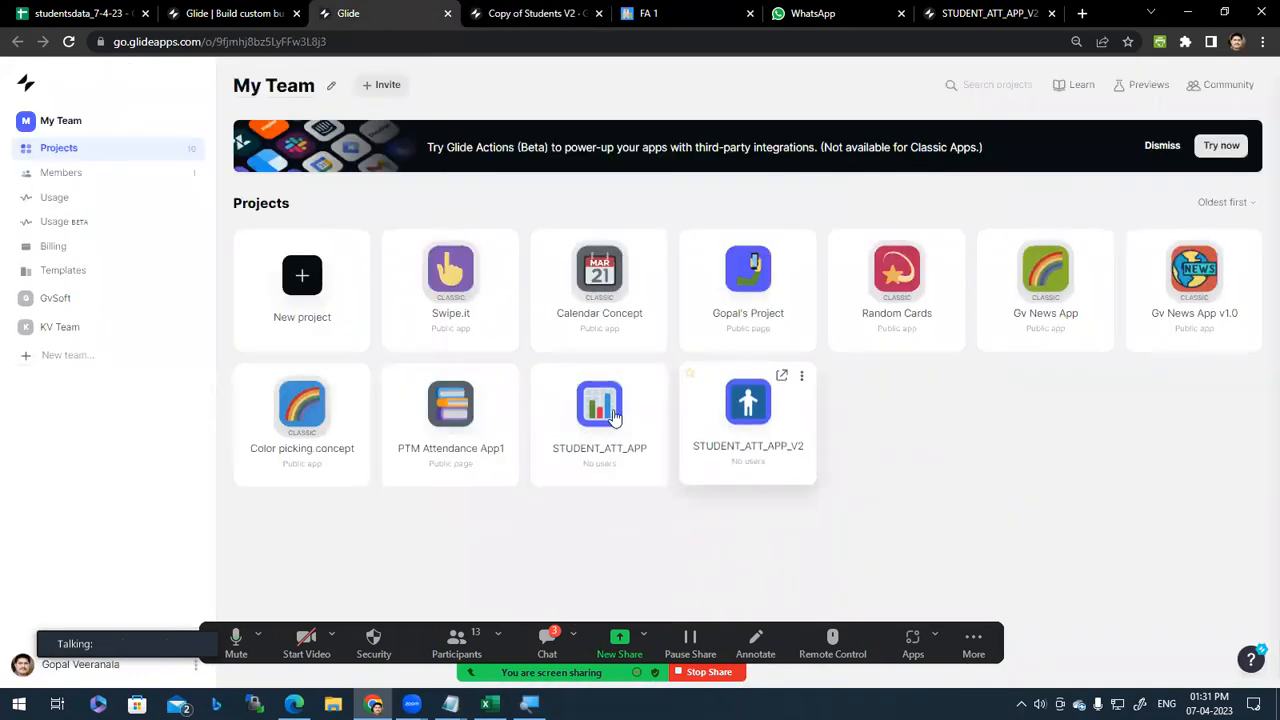
{"action": "left_click", "coordinate": [72, 297]}
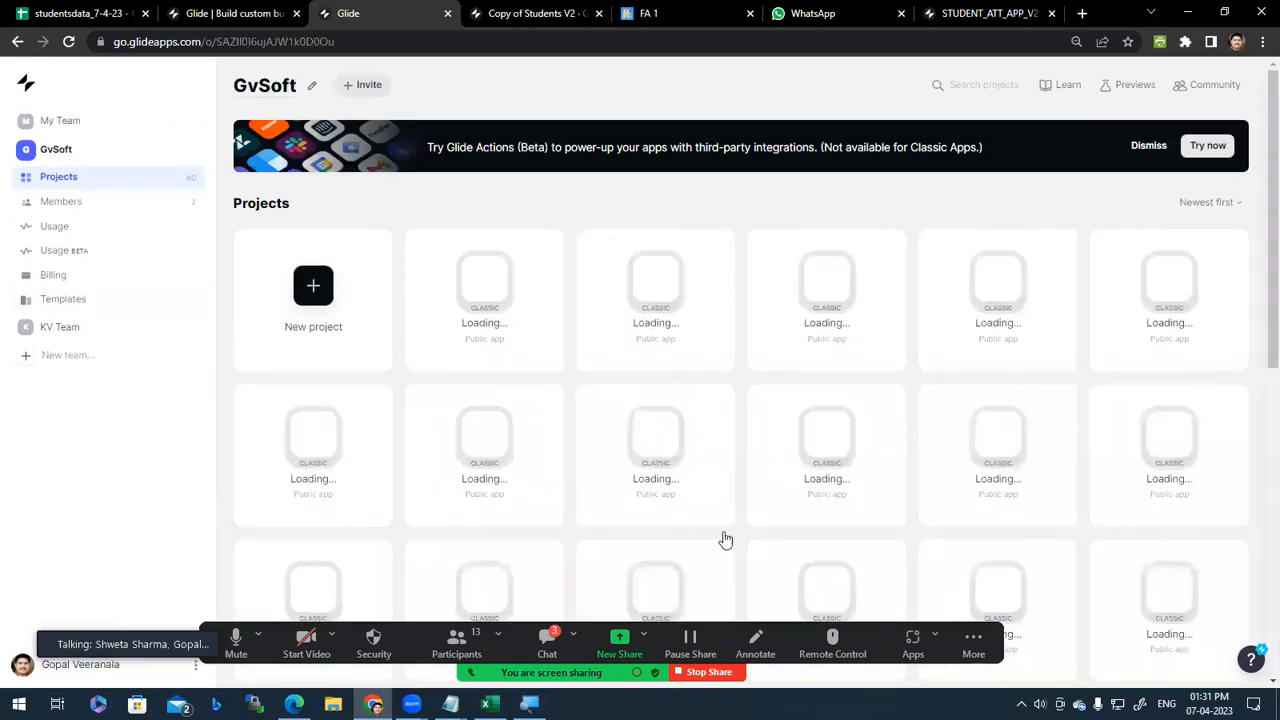
{"action": "scroll", "coordinate": [724, 538], "scroll_direction": "down", "scroll_amount": 1}
{"action": "scroll", "coordinate": [724, 540], "scroll_direction": "down", "scroll_amount": 3}
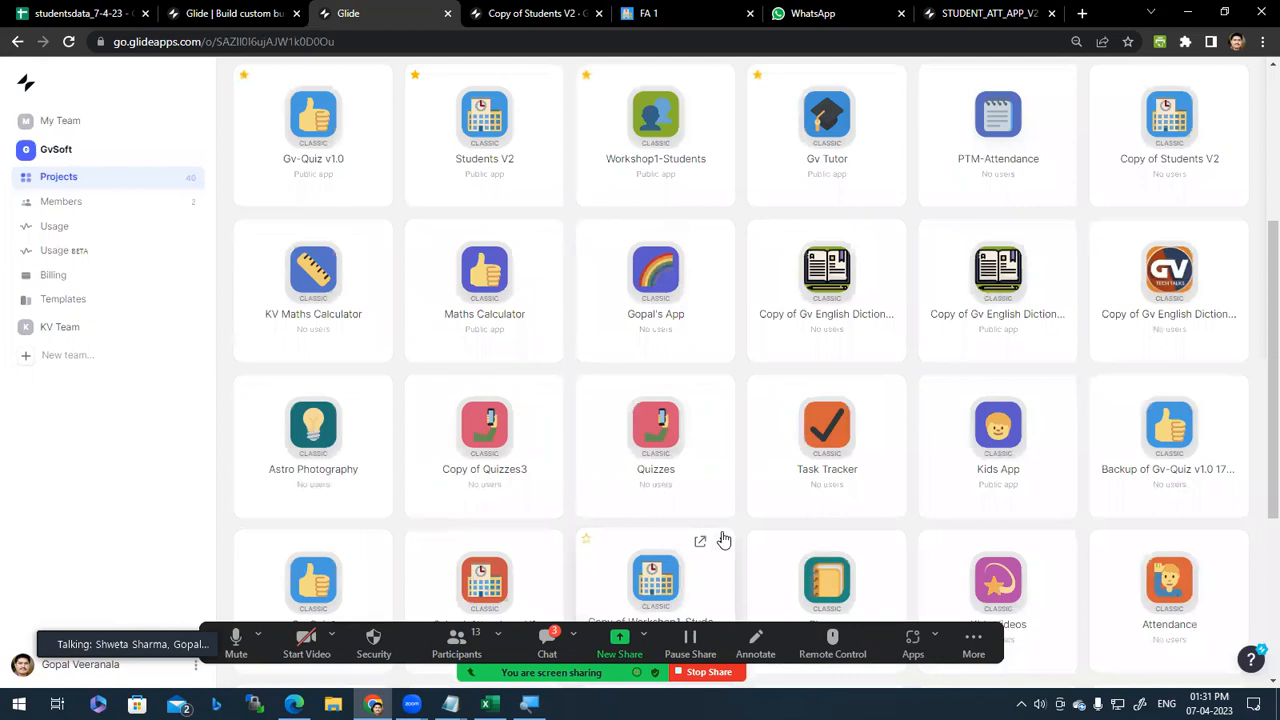
{"action": "scroll", "coordinate": [724, 540], "scroll_direction": "down", "scroll_amount": 3}
{"action": "scroll", "coordinate": [728, 543], "scroll_direction": "down", "scroll_amount": 1}
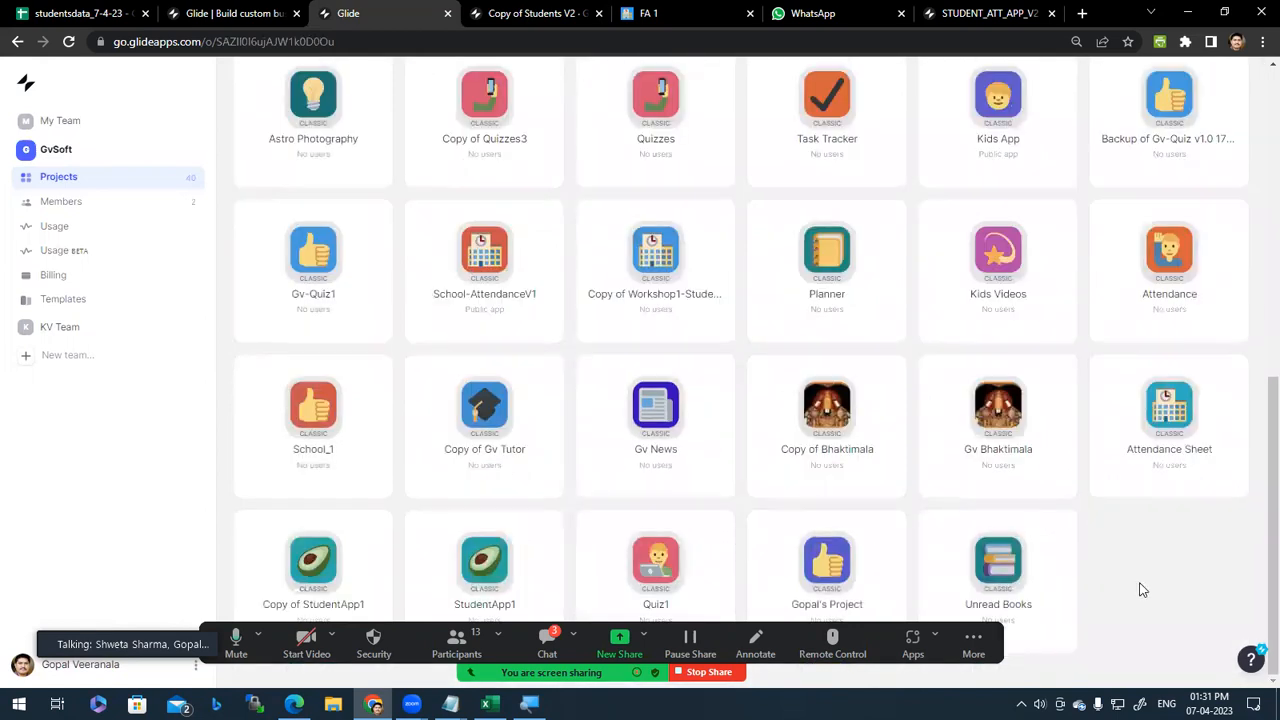
{"action": "scroll", "coordinate": [1143, 590], "scroll_direction": "up", "scroll_amount": 1}
{"action": "scroll", "coordinate": [1143, 590], "scroll_direction": "up", "scroll_amount": 7}
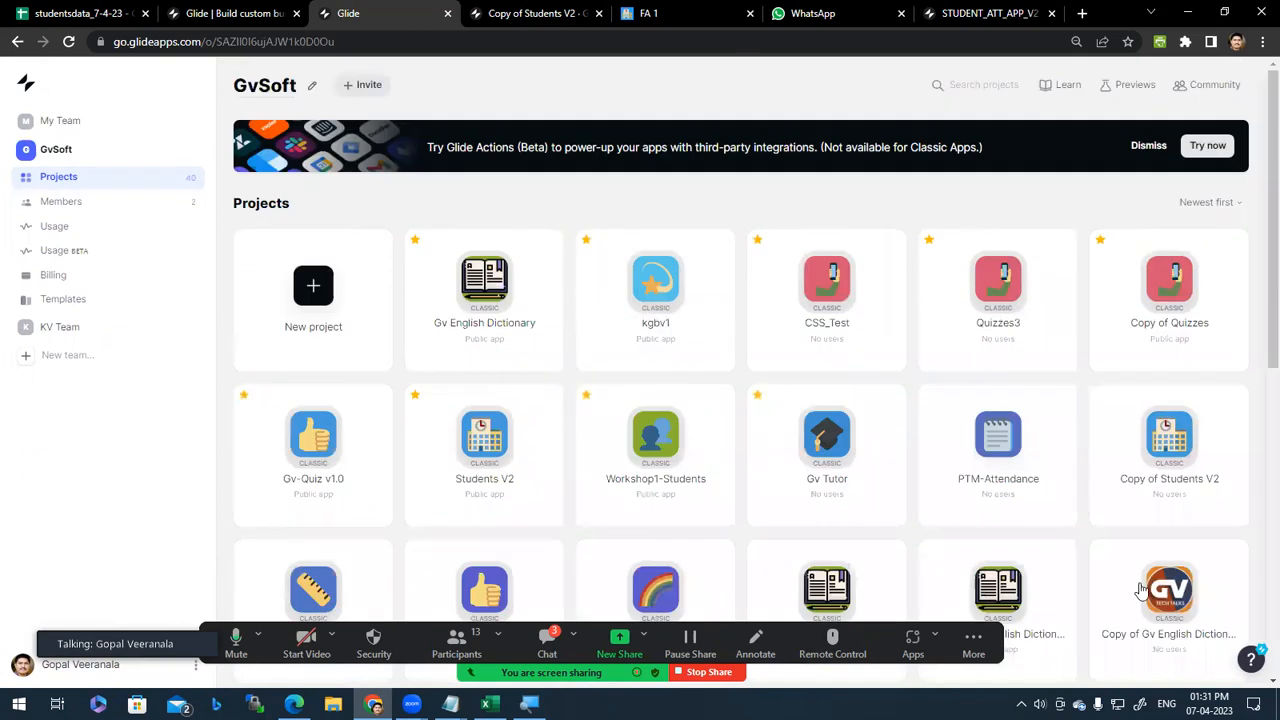
Step: Open and close the Learn to Glide panel, then scroll the project grid back to the top
{"action": "left_click", "coordinate": [1065, 84]}
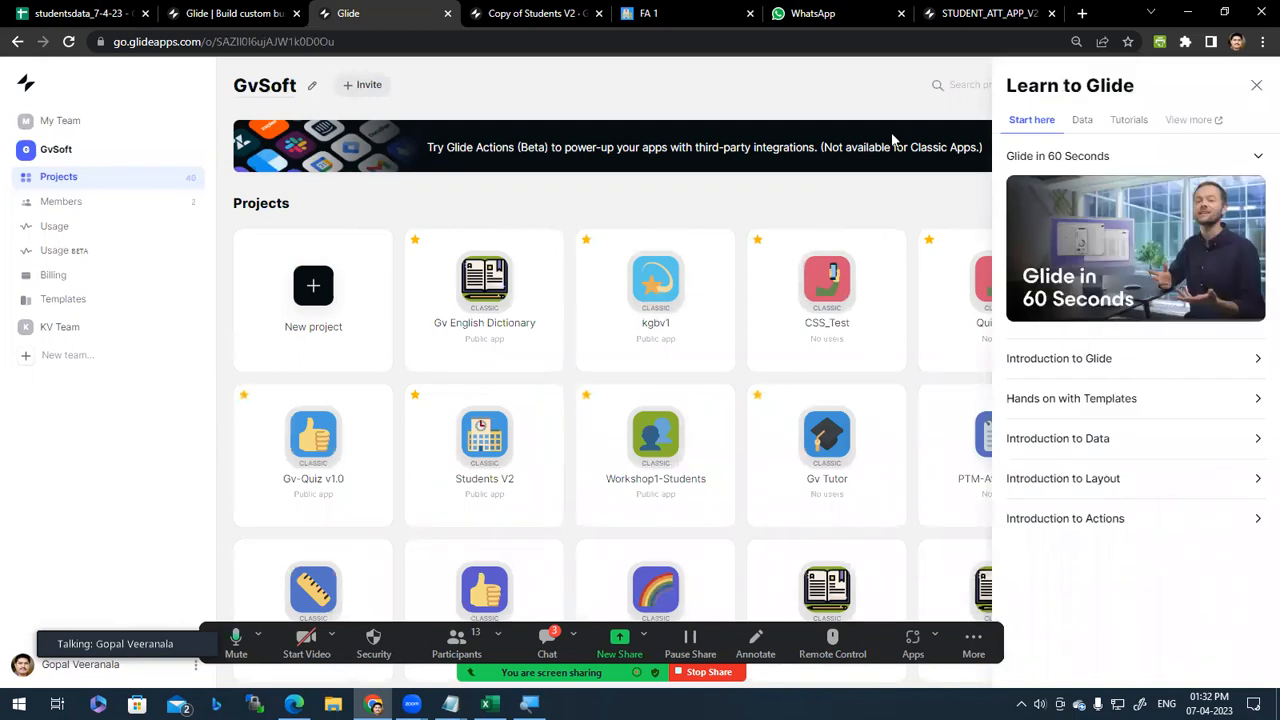
{"action": "left_click", "coordinate": [1257, 84]}
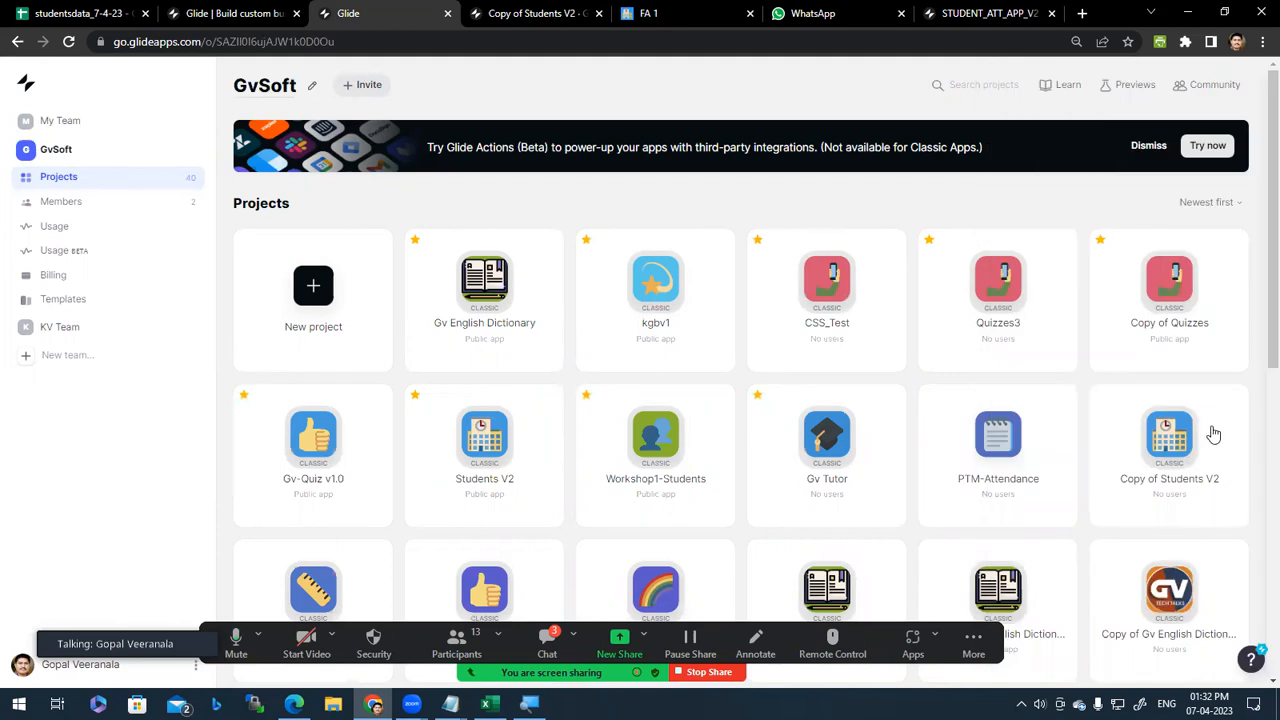
{"action": "scroll", "coordinate": [1115, 541], "scroll_direction": "down", "scroll_amount": 2}
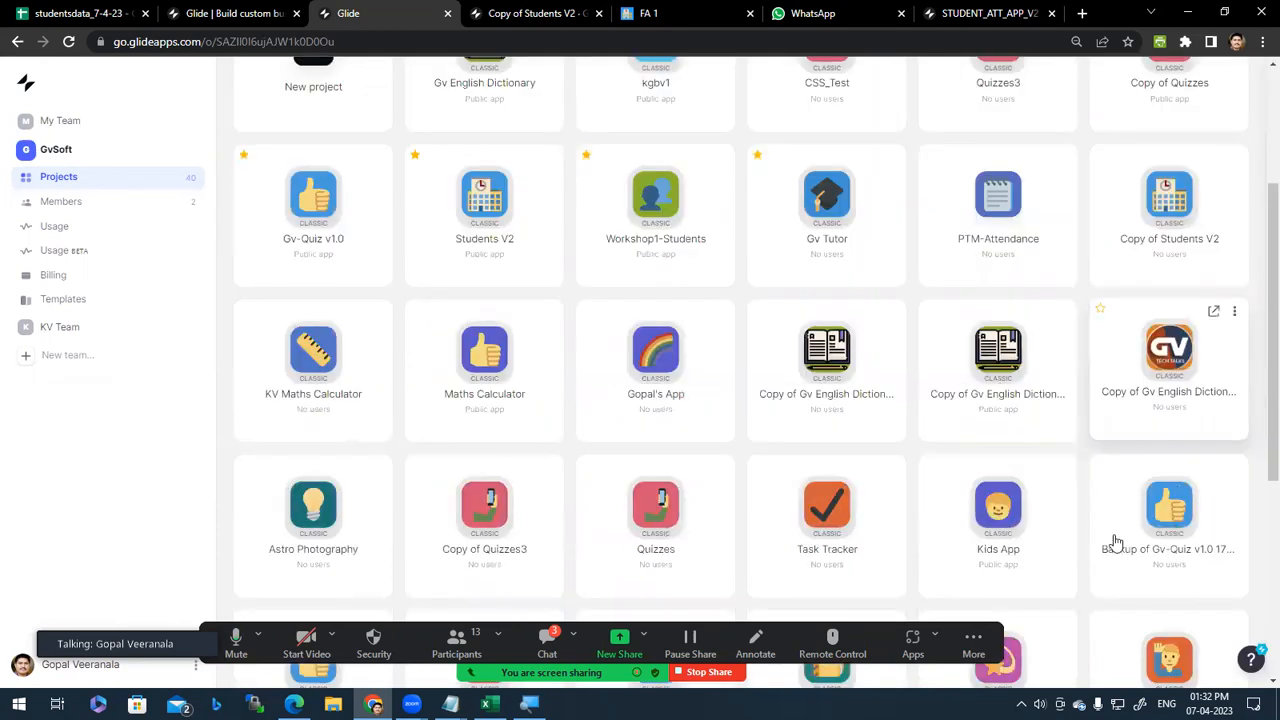
{"action": "scroll", "coordinate": [1110, 543], "scroll_direction": "down", "scroll_amount": 1}
{"action": "scroll", "coordinate": [1090, 543], "scroll_direction": "down", "scroll_amount": 2}
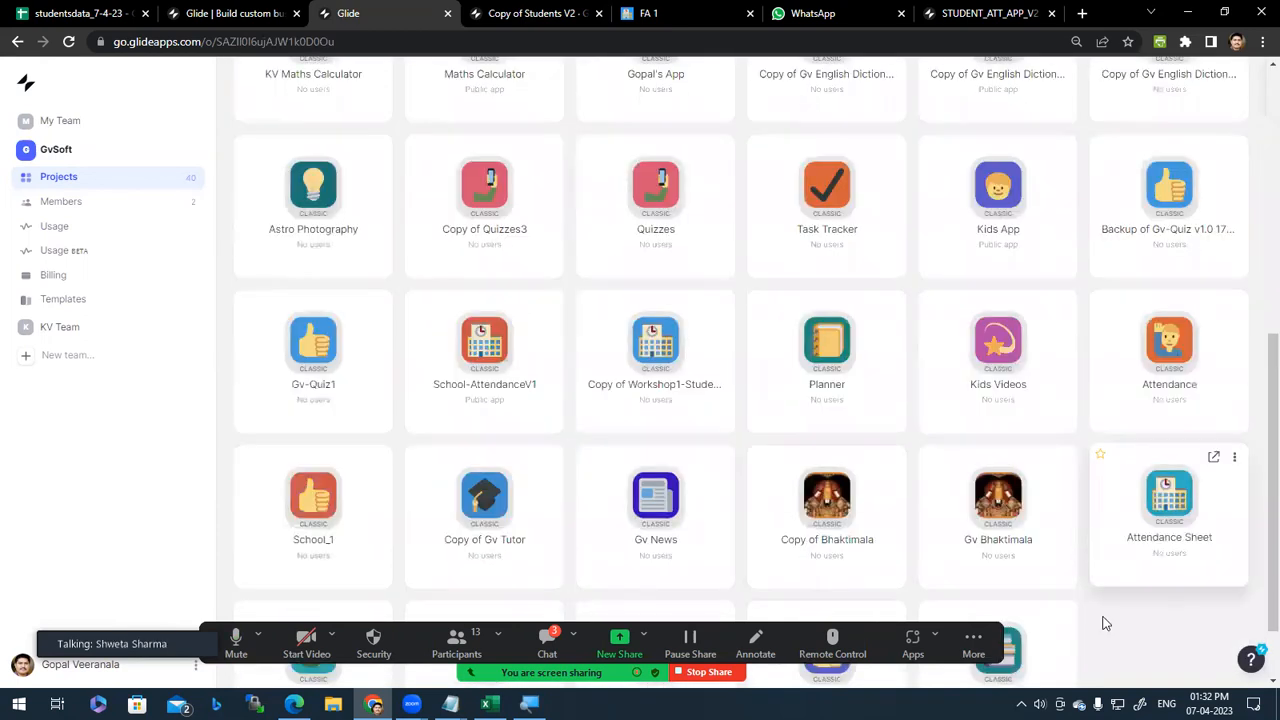
{"action": "scroll", "coordinate": [1118, 617], "scroll_direction": "down", "scroll_amount": 1}
{"action": "scroll", "coordinate": [300, 534], "scroll_direction": "up", "scroll_amount": 2}
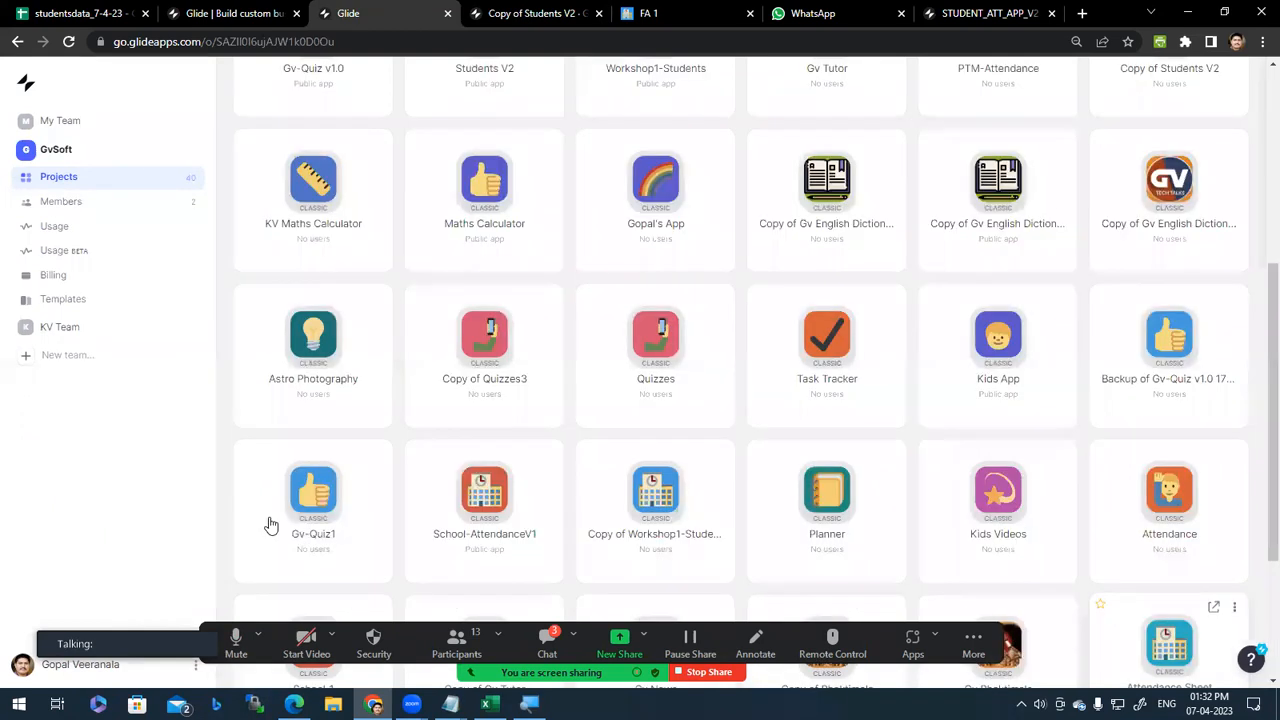
{"action": "scroll", "coordinate": [277, 509], "scroll_direction": "up", "scroll_amount": 4}
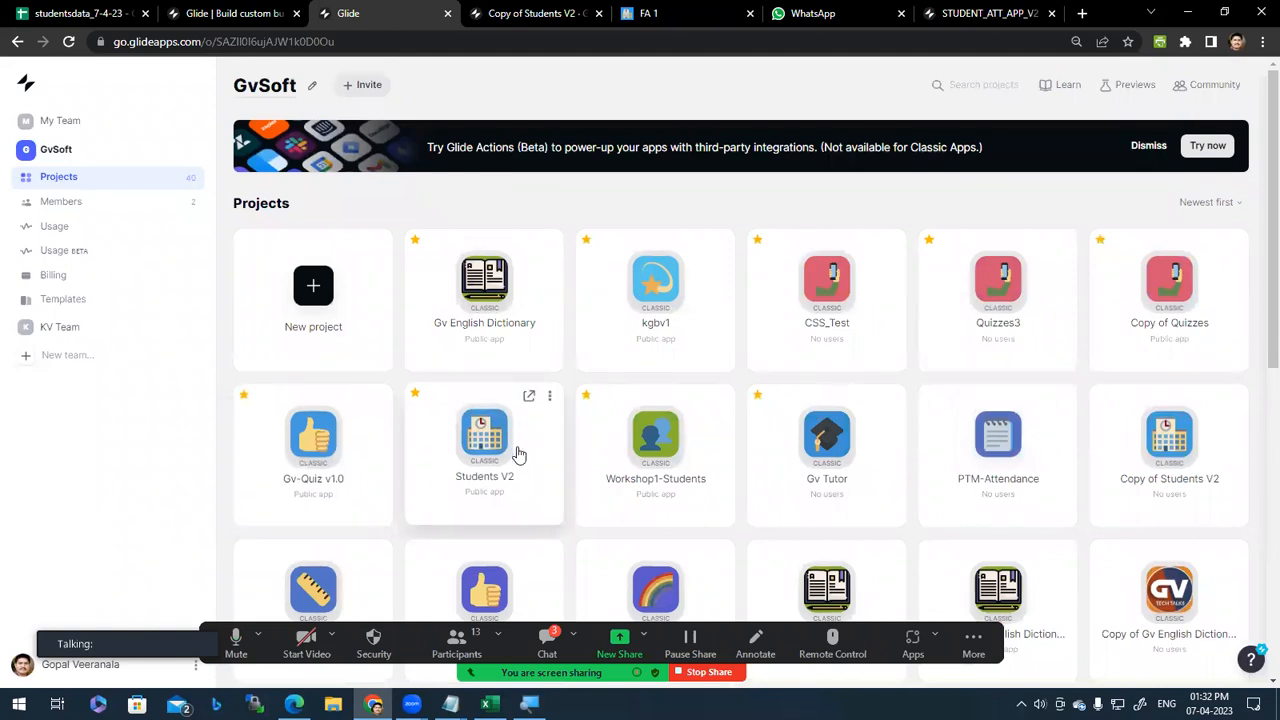
Step: Check the Newest first sort options and the Glide homepage tab, leaving the GvSoft dashboard unchanged
{"action": "left_click", "coordinate": [1236, 203]}
{"action": "left_click", "coordinate": [1000, 204]}
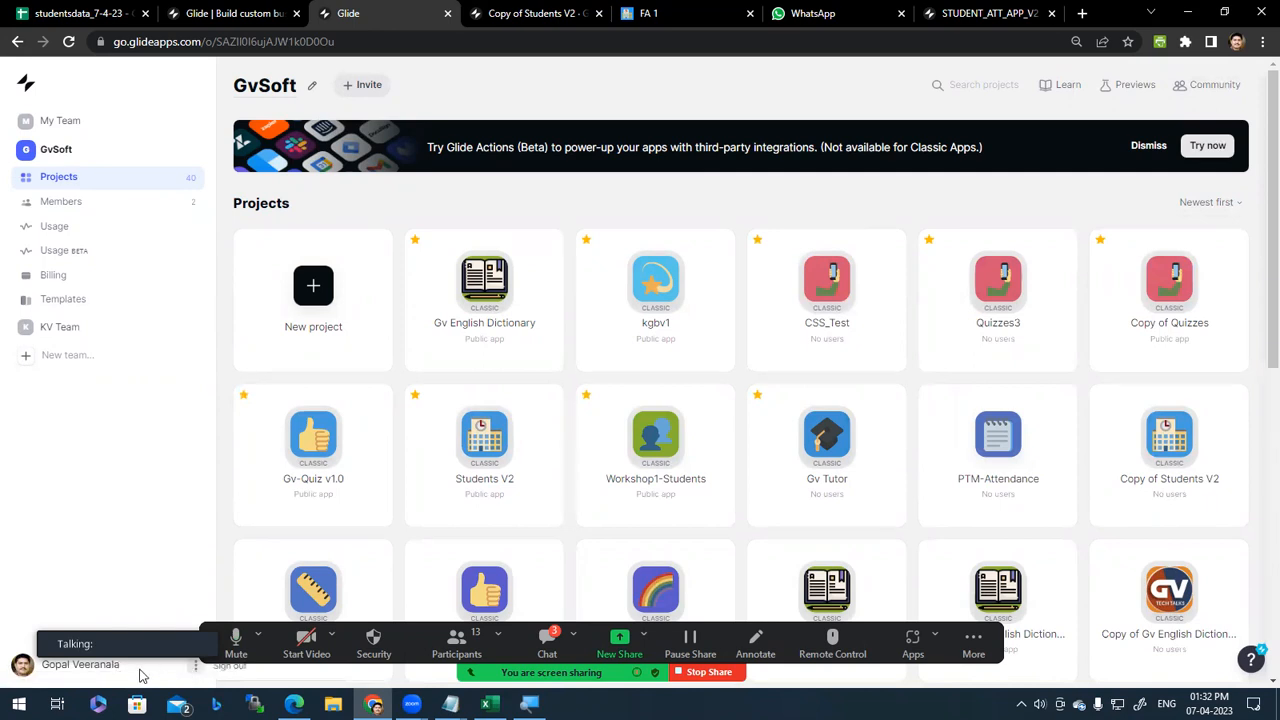
{"action": "left_click", "coordinate": [26, 83]}
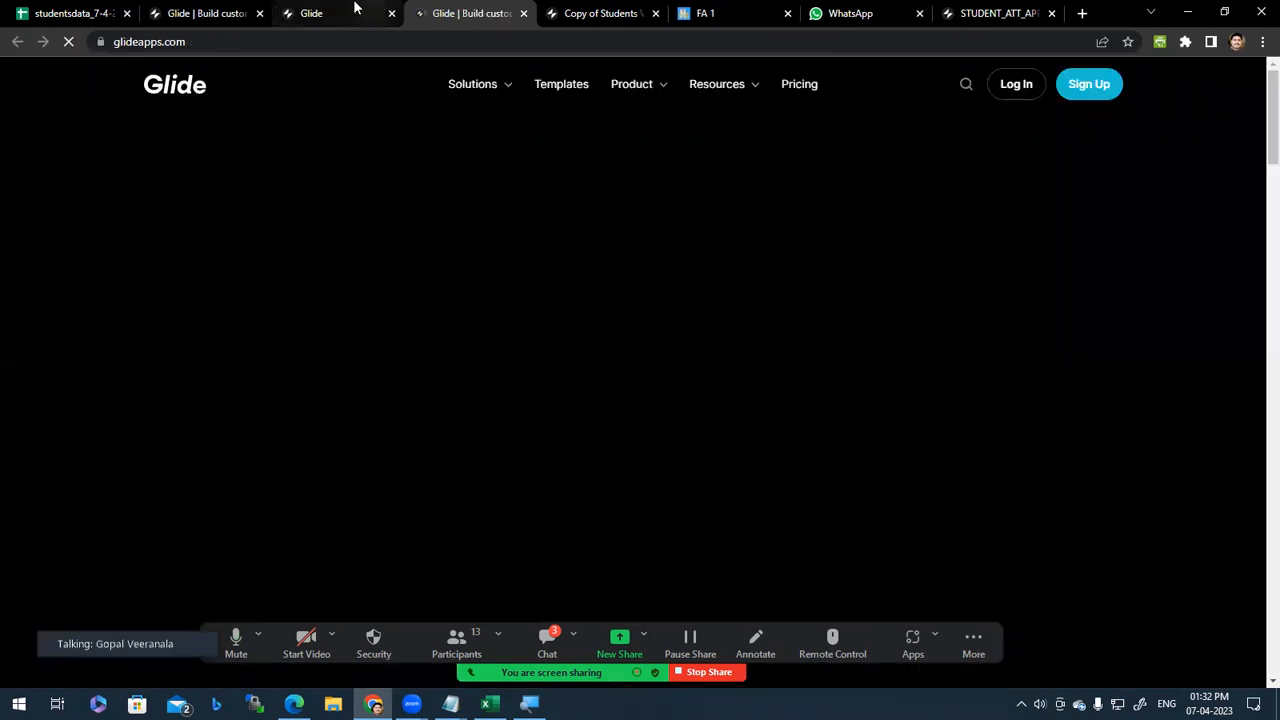
{"action": "left_click", "coordinate": [355, 10]}
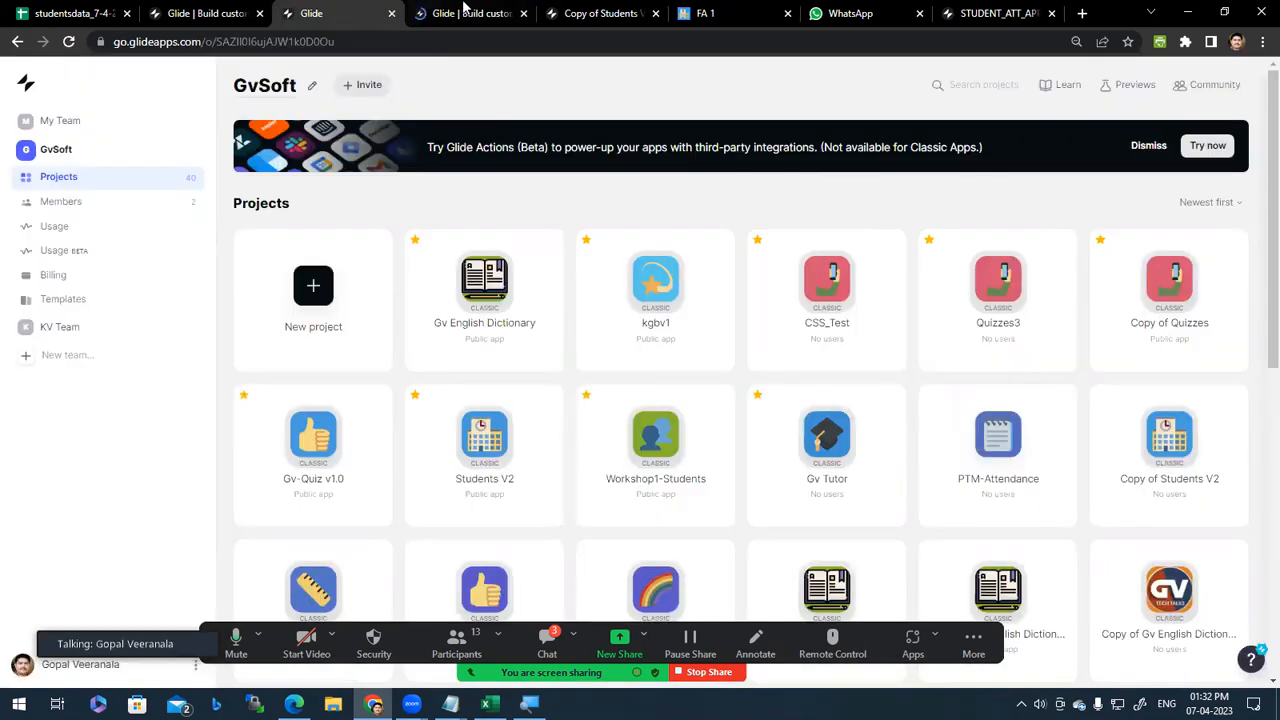
{"action": "middle_click", "coordinate": [463, 10]}
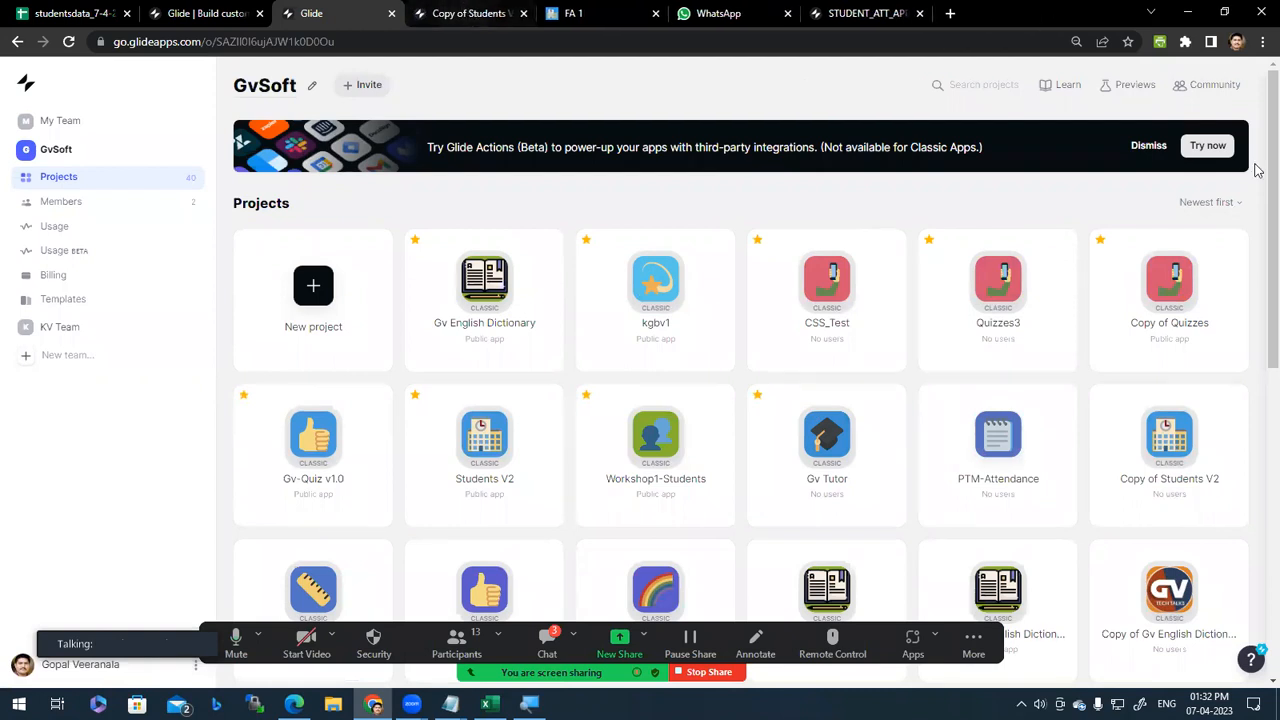
{"action": "scroll", "coordinate": [865, 483], "scroll_direction": "down", "scroll_amount": 6}
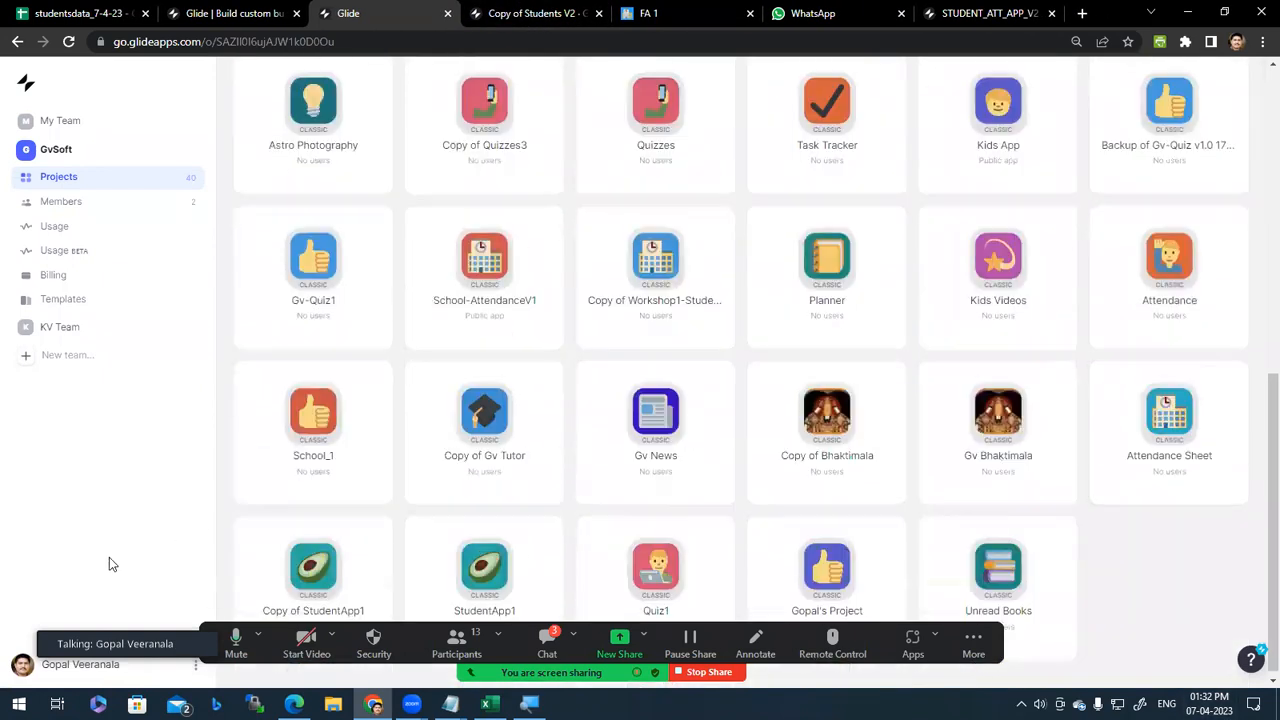
Step: Glance at the help and resources menu, then open the GvSoft Usage page
{"action": "left_click", "coordinate": [1252, 661]}
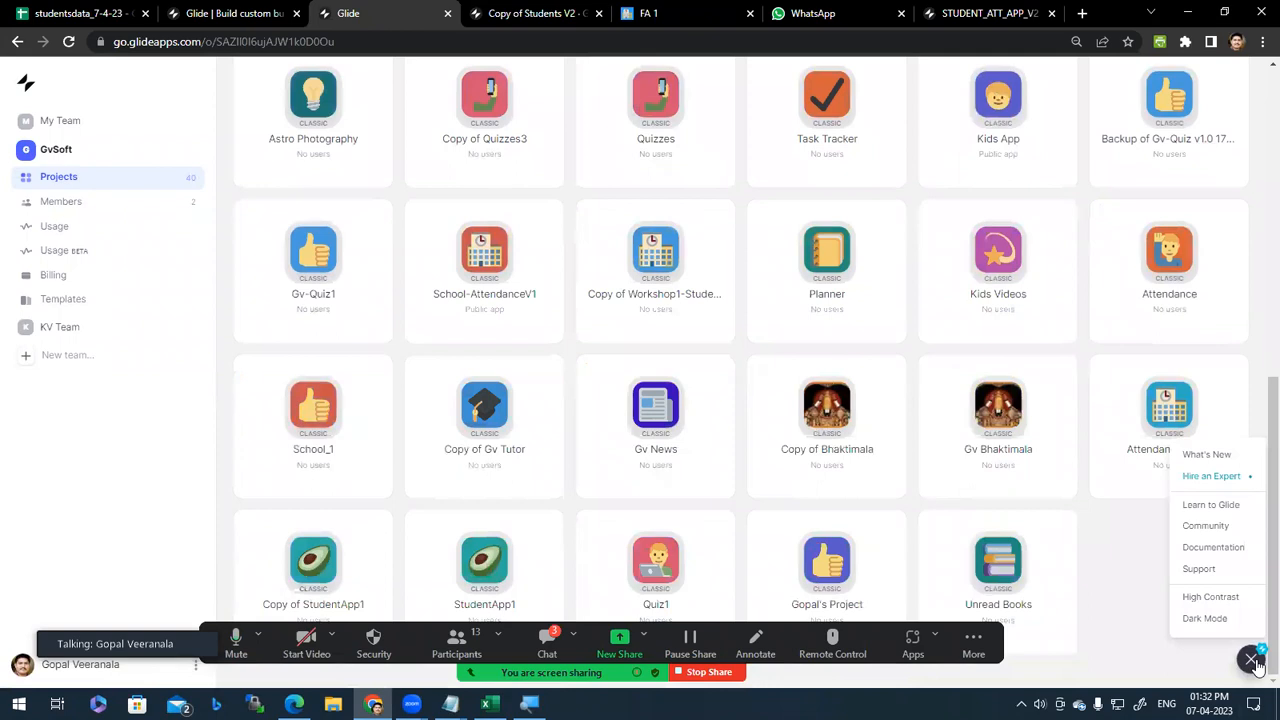
{"action": "left_click", "coordinate": [77, 458]}
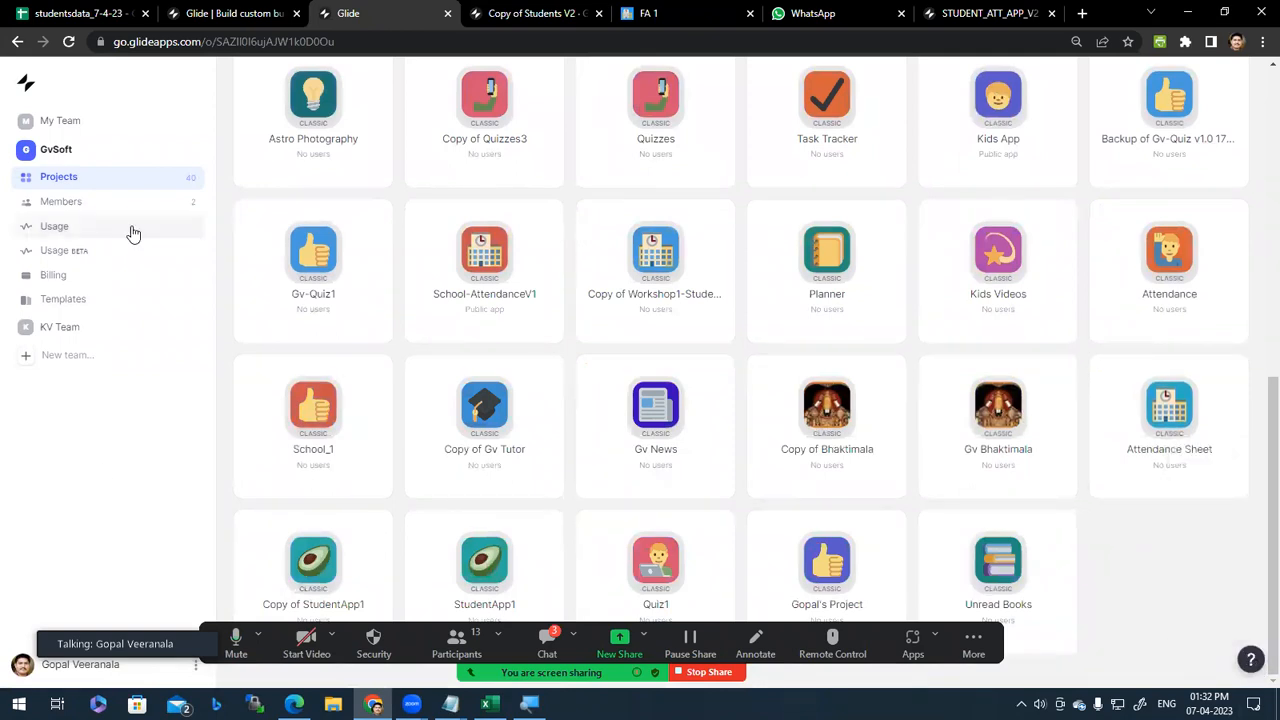
{"action": "left_click", "coordinate": [85, 258]}
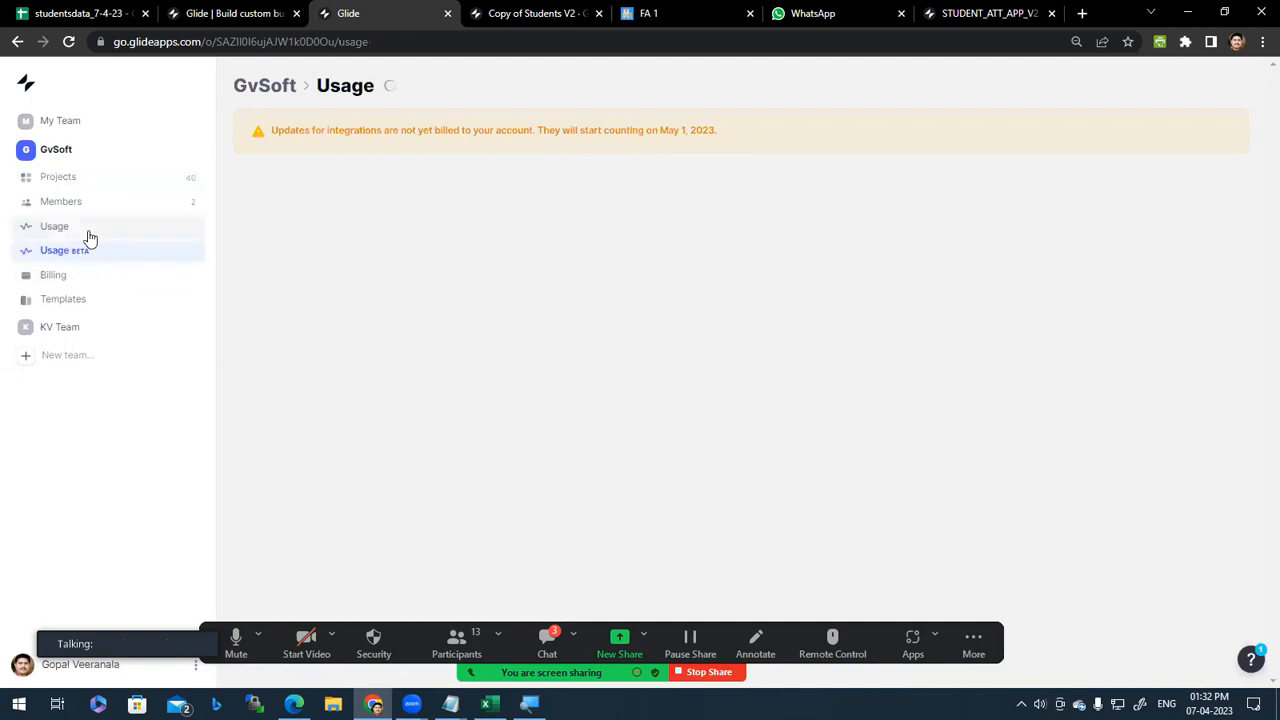
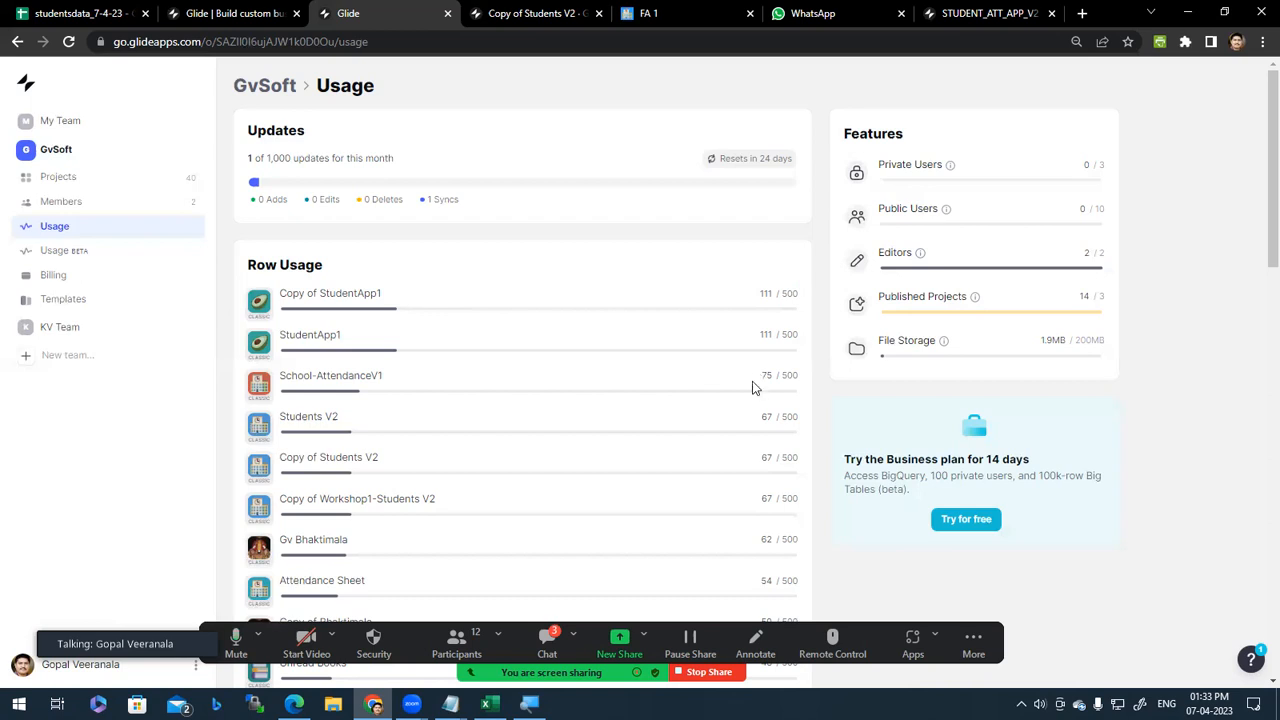
Step: Review the Copy of StudentApp1 usage figures: 111 rows used of a 500-row limit
{"action": "scroll", "coordinate": [701, 245], "scroll_direction": "down", "scroll_amount": 5}
{"action": "scroll", "coordinate": [706, 316], "scroll_direction": "down", "scroll_amount": 1}
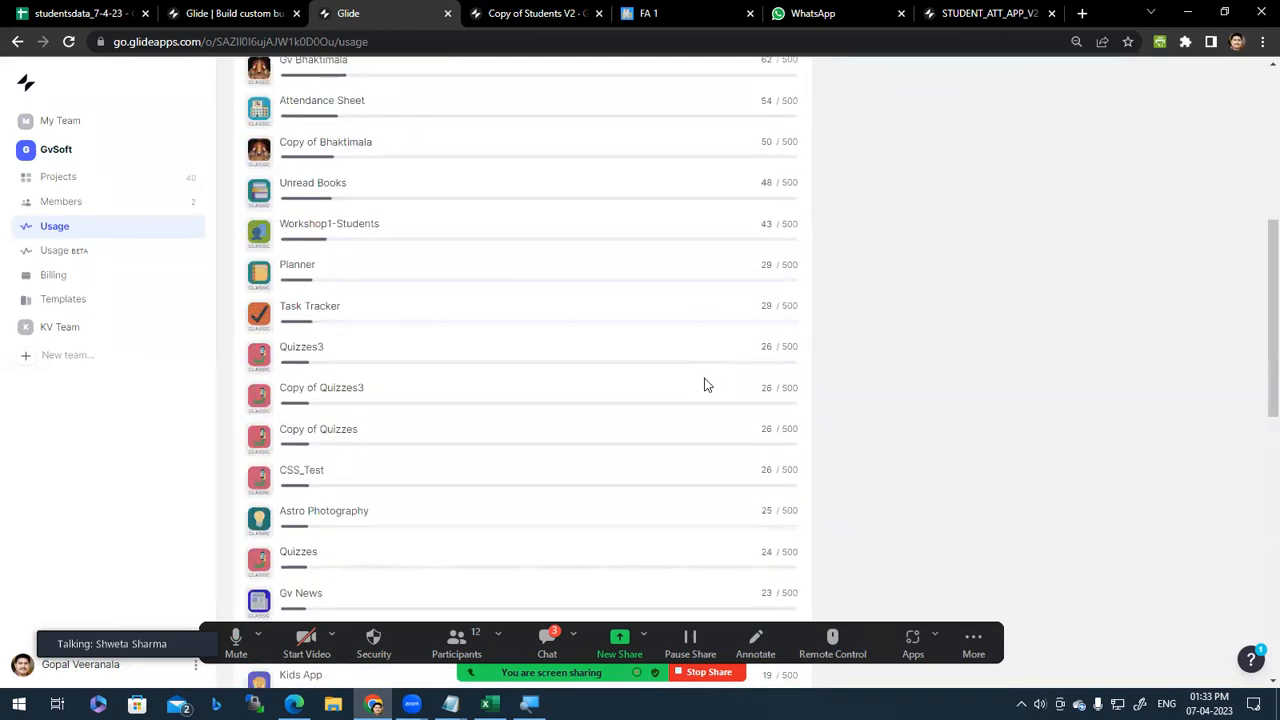
{"action": "scroll", "coordinate": [705, 383], "scroll_direction": "up", "scroll_amount": 5}
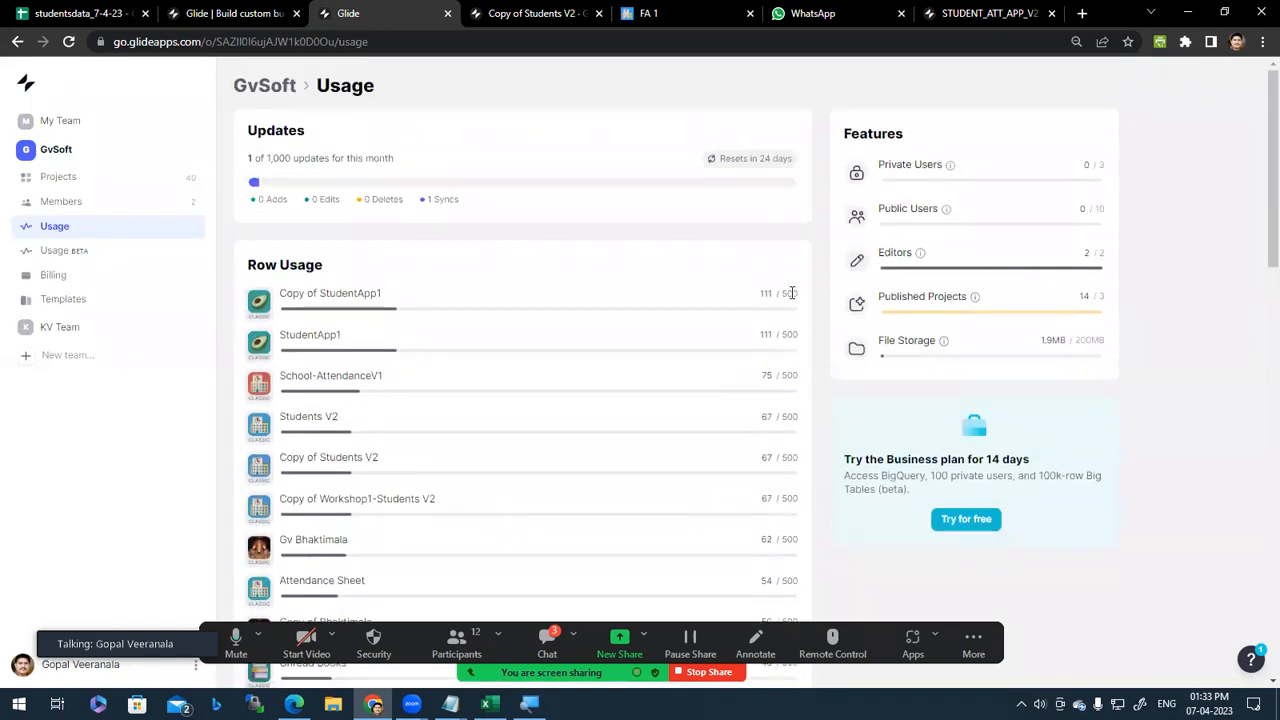
{"action": "double_click", "coordinate": [790, 293]}
{"action": "double_click", "coordinate": [762, 297]}
{"action": "double_click", "coordinate": [789, 295]}
{"action": "double_click", "coordinate": [767, 296]}
{"action": "left_click", "coordinate": [791, 295]}
{"action": "scroll", "coordinate": [672, 510], "scroll_direction": "down", "scroll_amount": 1}
{"action": "scroll", "coordinate": [672, 510], "scroll_direction": "down", "scroll_amount": 10}
{"action": "scroll", "coordinate": [672, 514], "scroll_direction": "up", "scroll_amount": 15}
Step: Glance at the Glide builder home page and the published FA 1 app preview
{"action": "left_click", "coordinate": [280, 12]}
{"action": "left_click", "coordinate": [365, 12]}
{"action": "left_click", "coordinate": [515, 12]}
{"action": "left_click", "coordinate": [680, 13]}
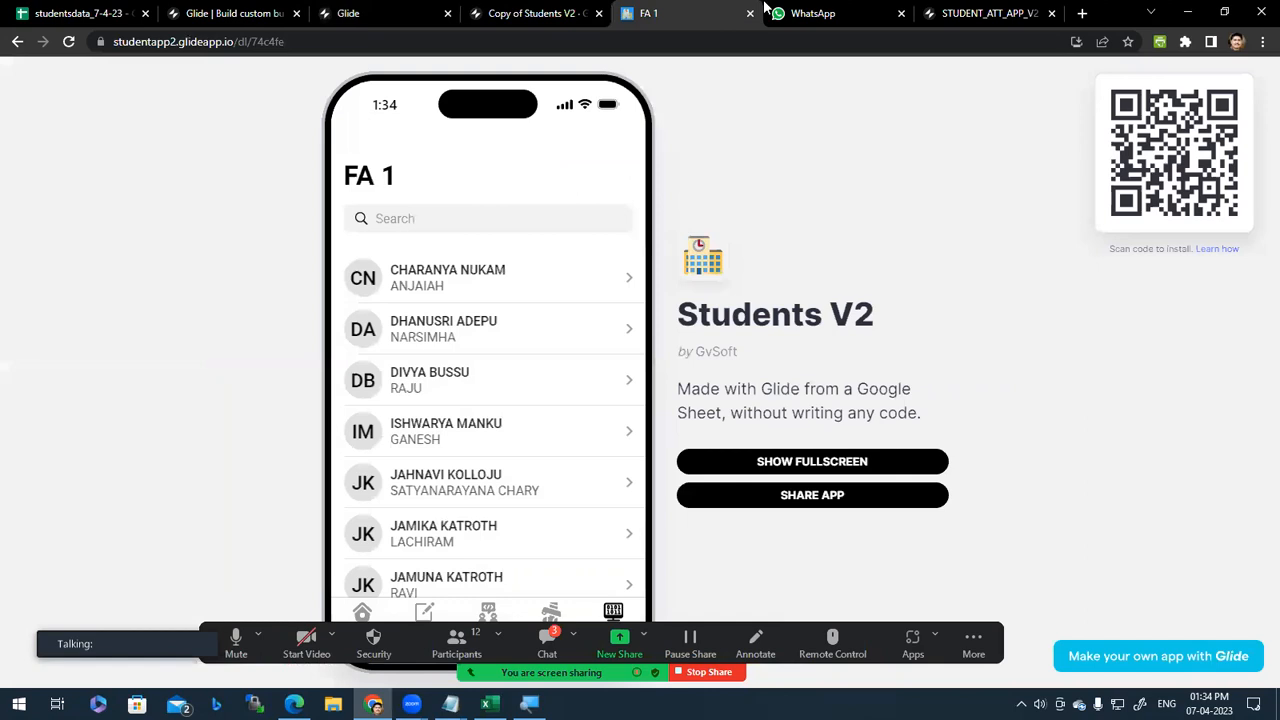
Step: In WhatsApp at 250% zoom, append 0 to the draft's last line, making it *Total Grade:B*0
{"action": "left_click", "coordinate": [837, 8]}
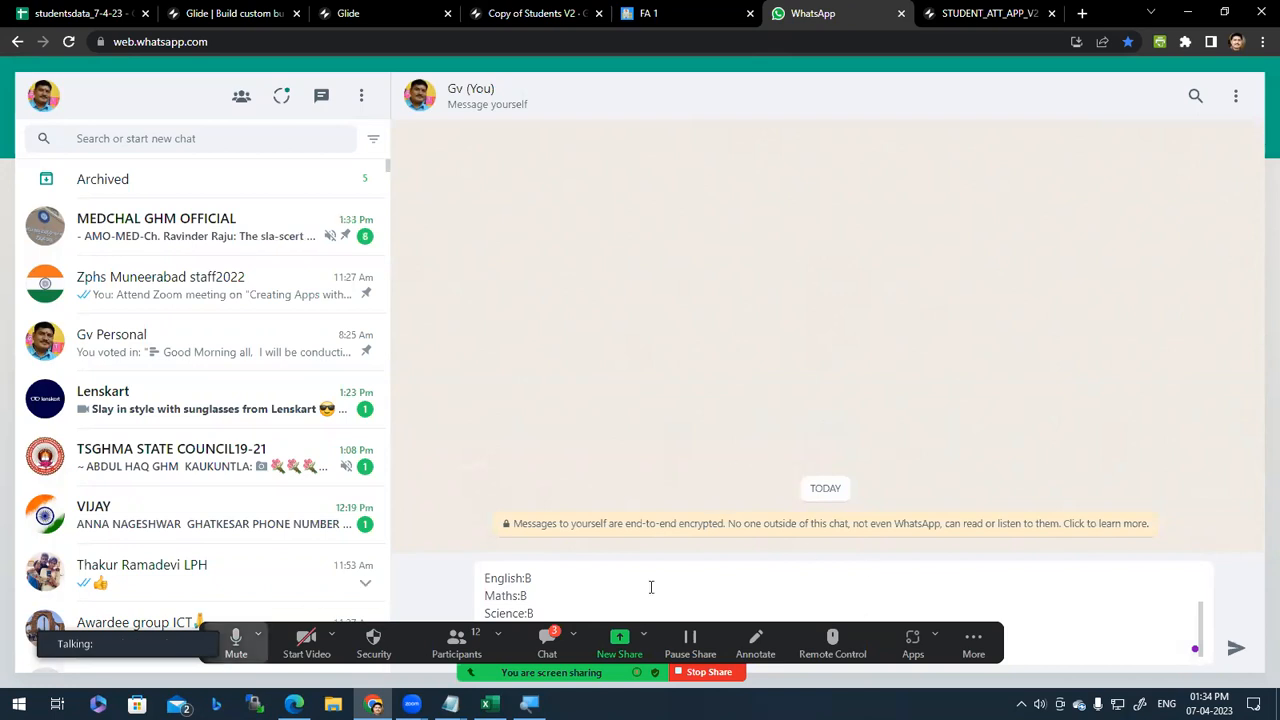
{"action": "key", "text": "ctrl+plus"}
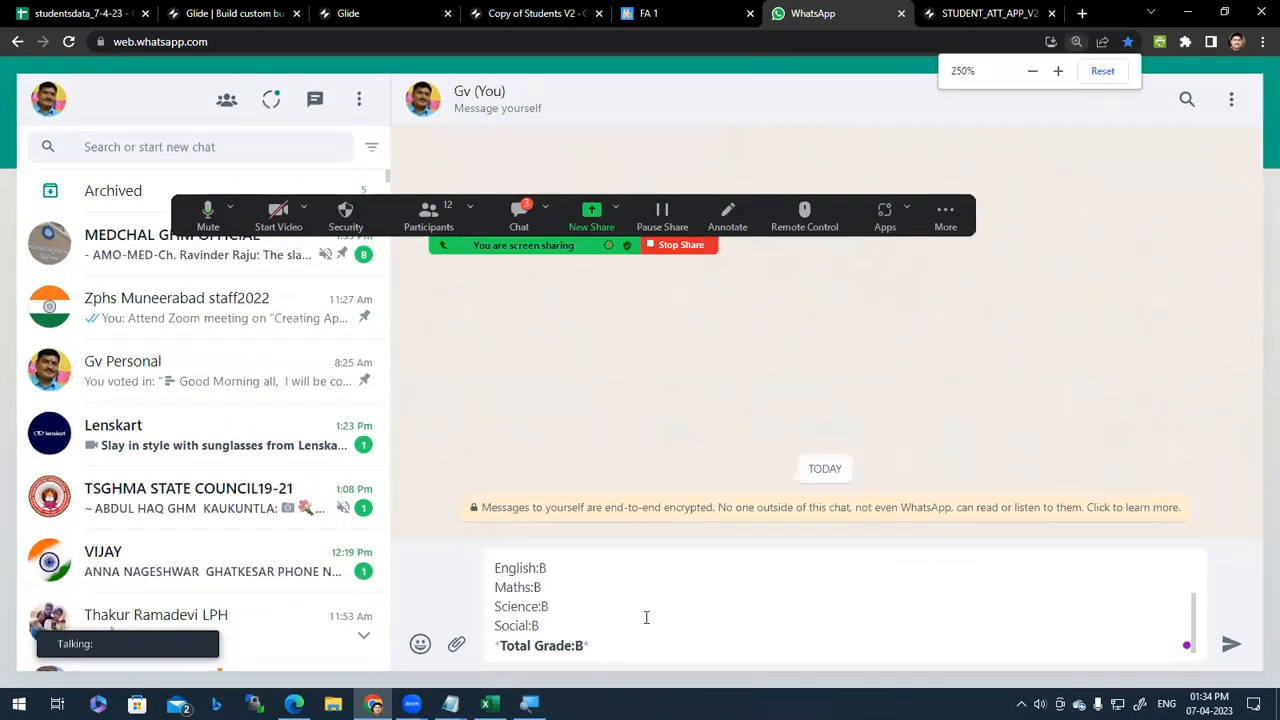
{"action": "scroll", "coordinate": [1062, 670], "scroll_direction": "down", "scroll_amount": 4}
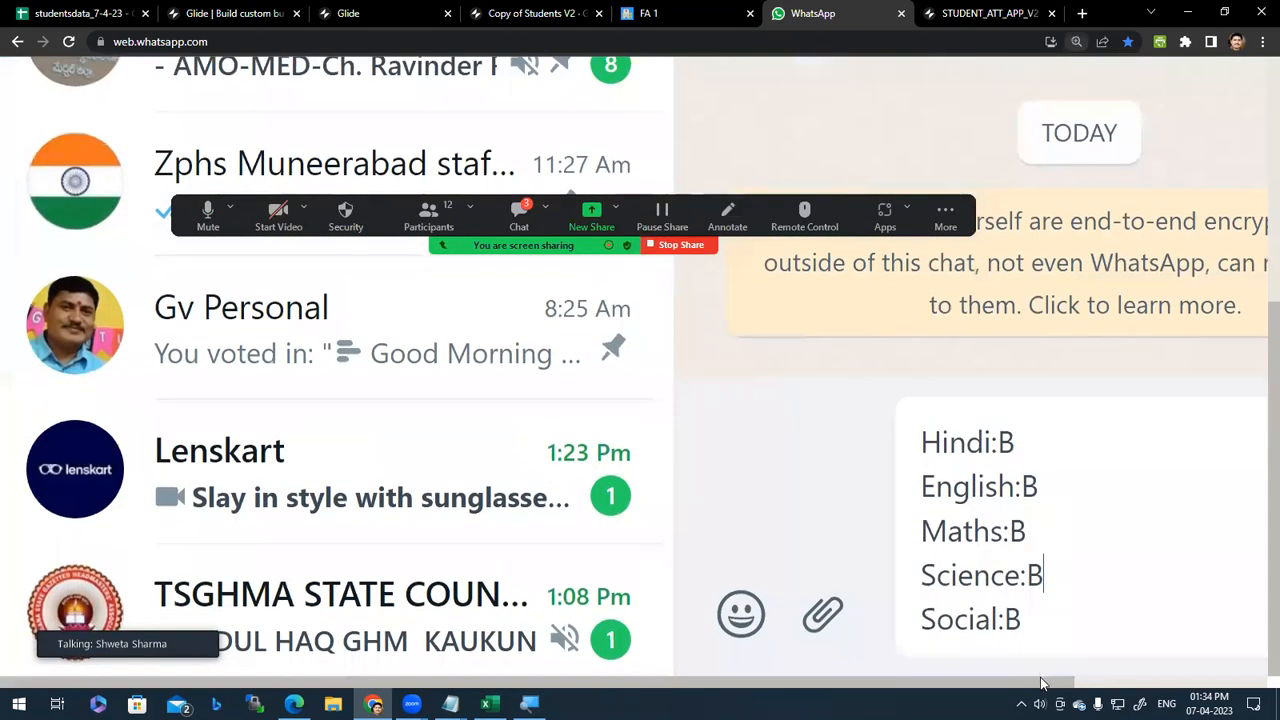
{"action": "left_click_drag", "start_coordinate": [1043, 684], "coordinate": [1238, 684]}
{"action": "scroll", "coordinate": [1112, 588], "scroll_direction": "up", "scroll_amount": 3}
{"action": "scroll", "coordinate": [1110, 572], "scroll_direction": "down", "scroll_amount": 3}
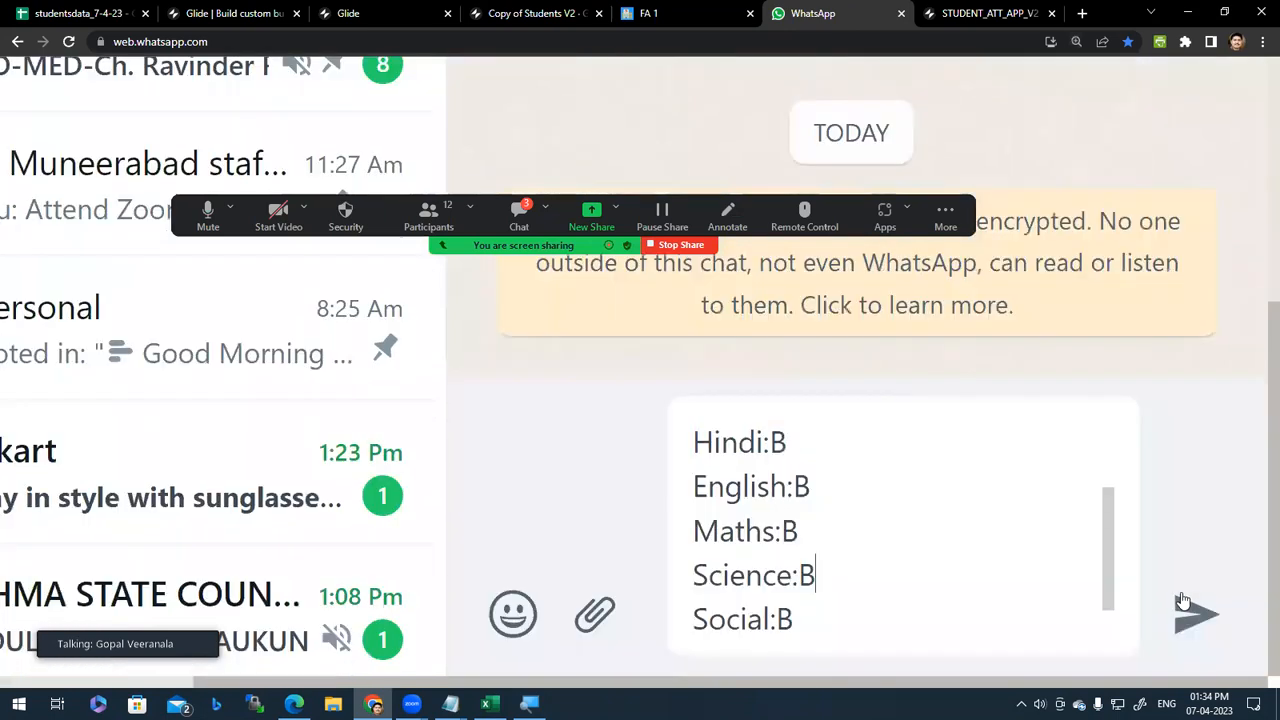
{"action": "left_click_drag", "start_coordinate": [1110, 523], "coordinate": [1110, 484]}
{"action": "scroll", "coordinate": [1048, 505], "scroll_direction": "up", "scroll_amount": 2}
{"action": "left_click", "coordinate": [1046, 507]}
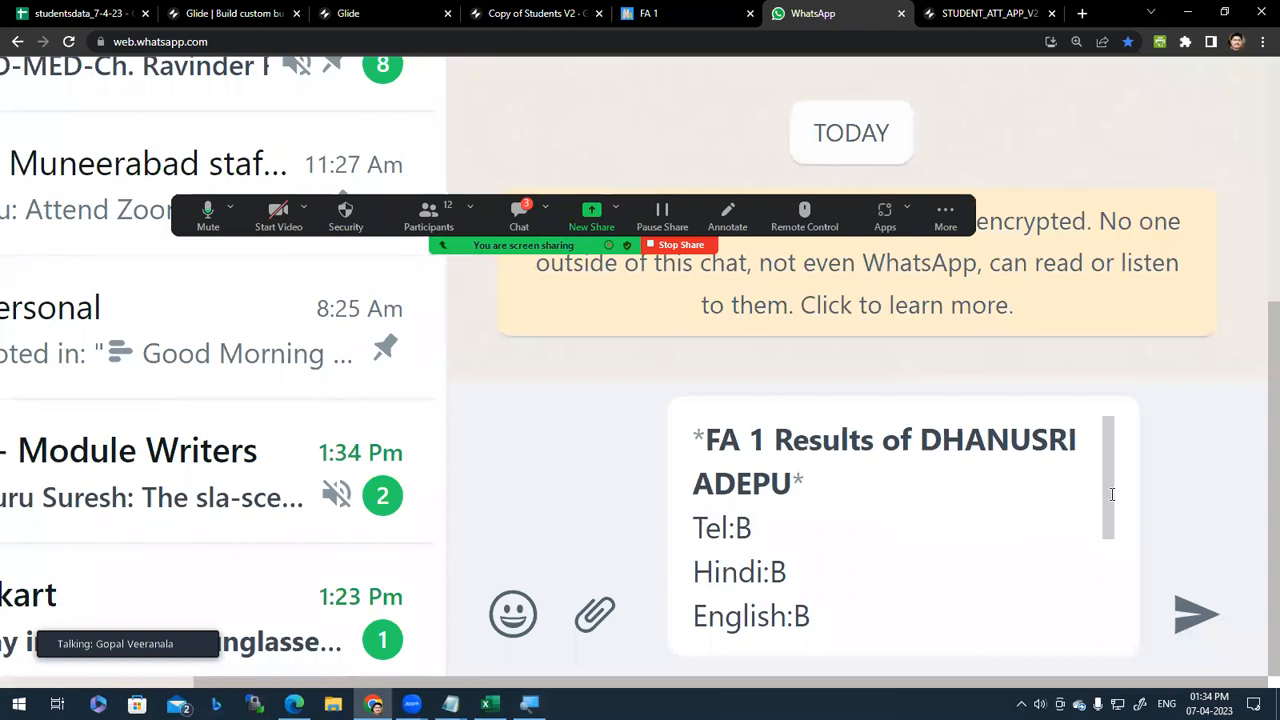
{"action": "key", "text": "Down"}
{"action": "key", "text": "Down"}
{"action": "key", "text": "Down"}
{"action": "key", "text": "Down"}
{"action": "key", "text": "Down"}
{"action": "key", "text": "Down"}
{"action": "key", "text": "Down"}
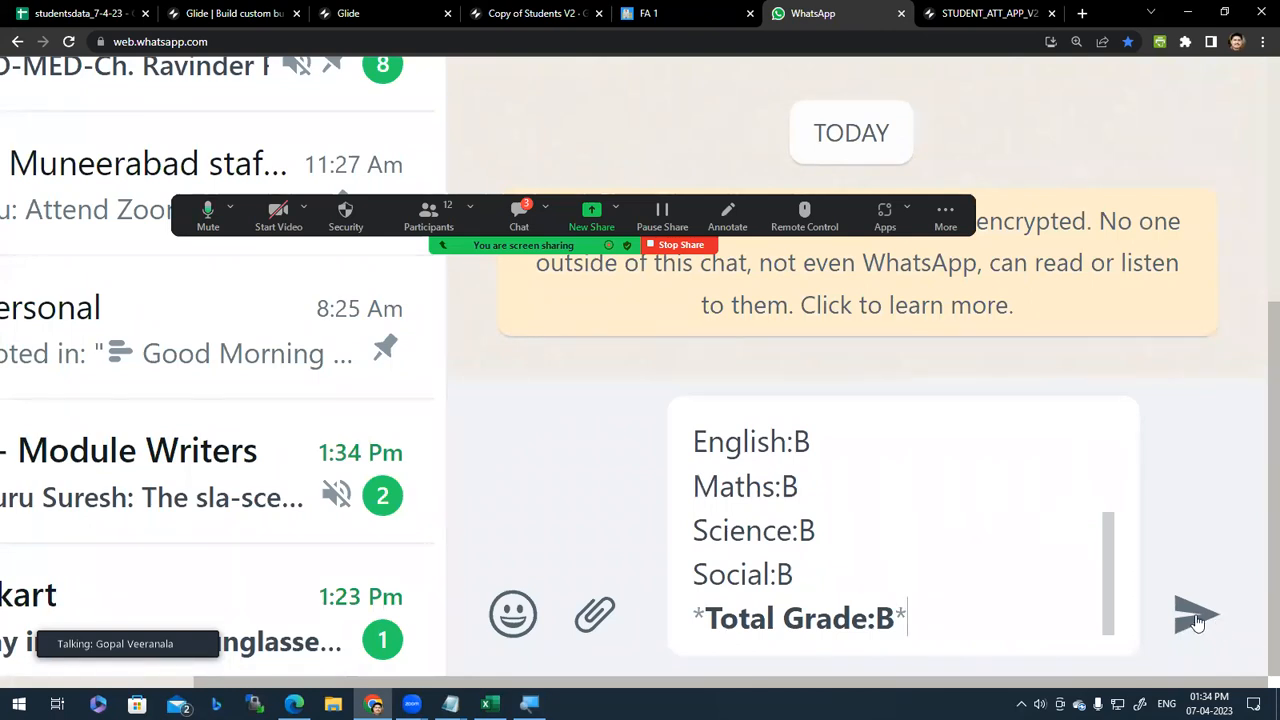
{"action": "type", "text": "0"}
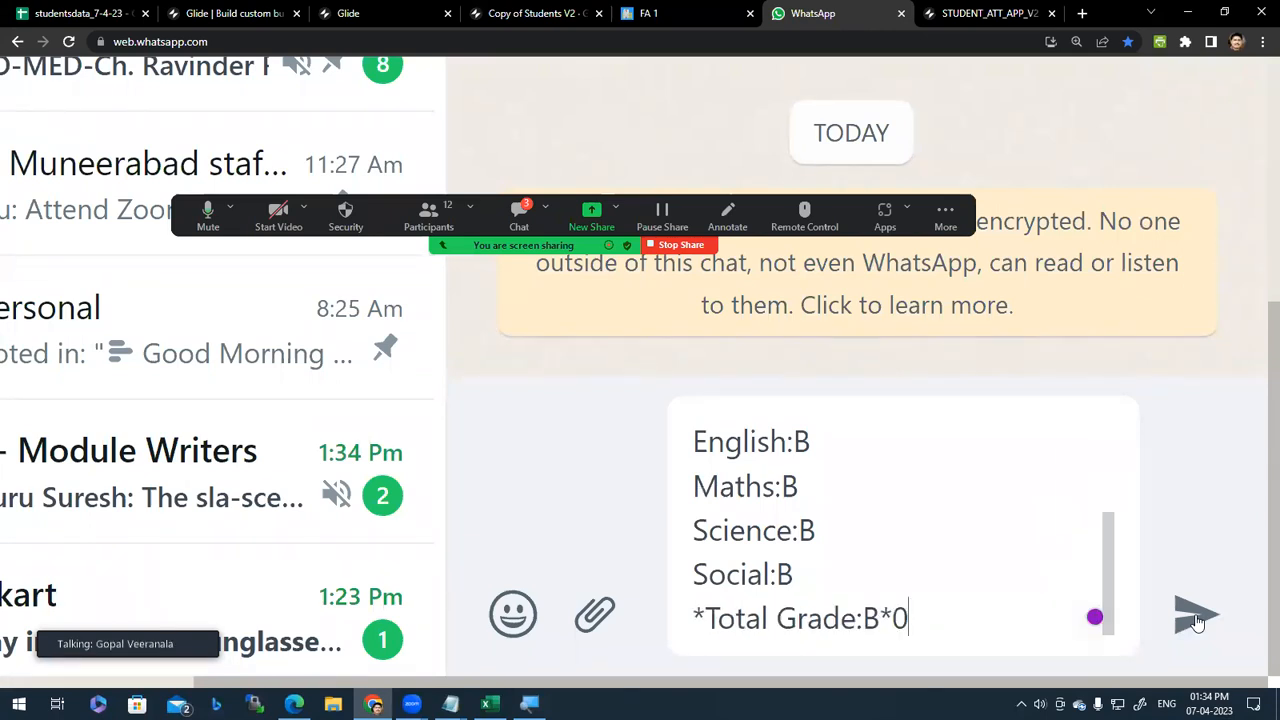
Step: Dismiss the stray Windows search and Start menu, reset WhatsApp zoom, and return to Glide usage
{"action": "key", "text": "super"}
{"action": "type", "text": "0"}
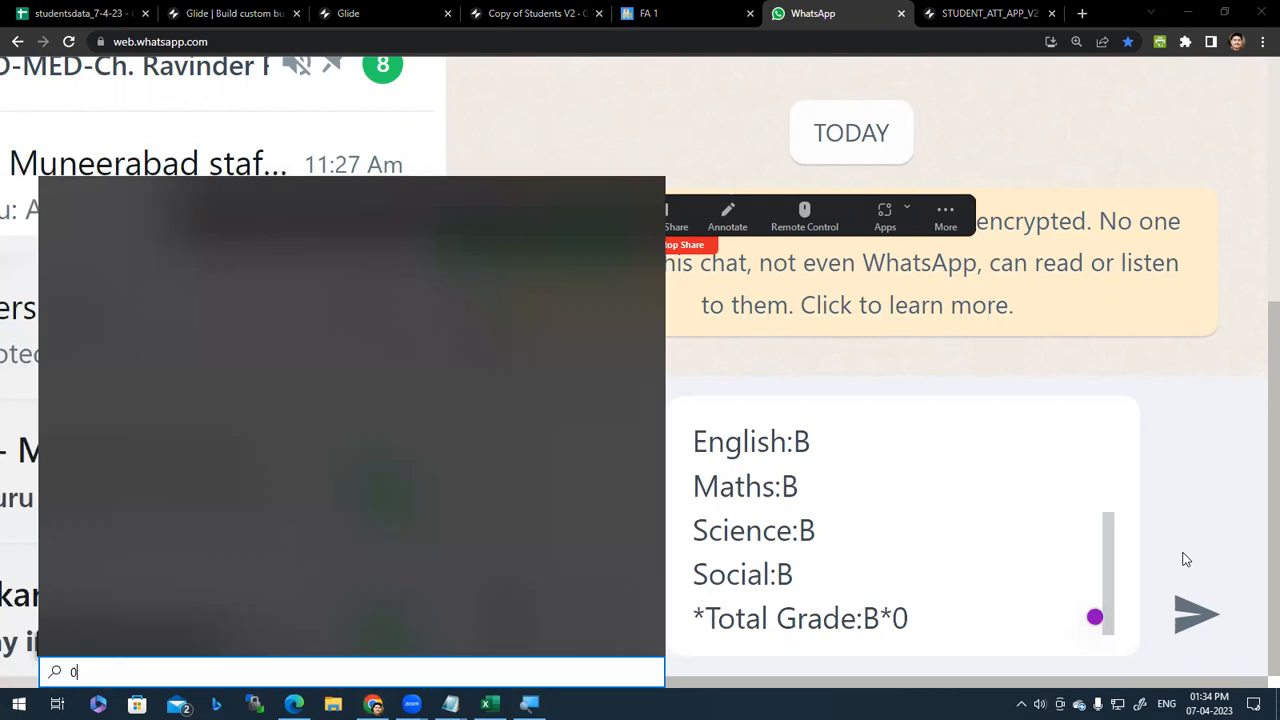
{"action": "key", "text": "Escape"}
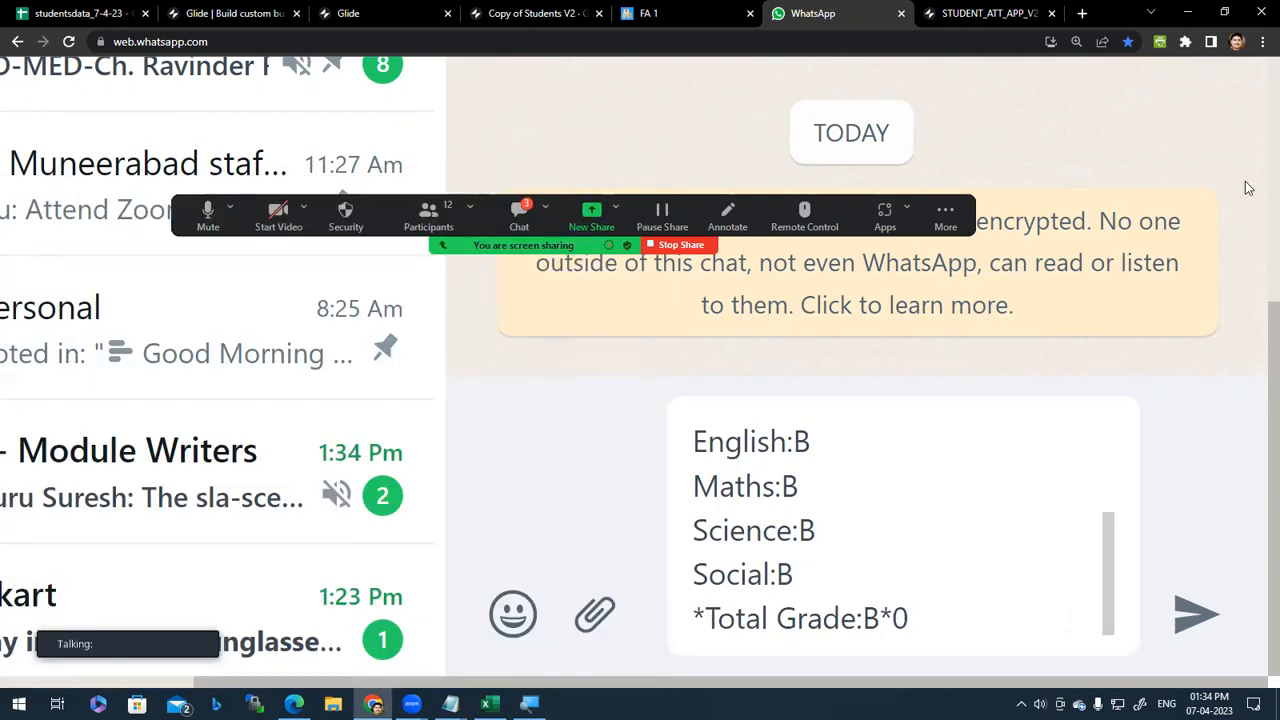
{"action": "key", "text": "super"}
{"action": "key", "text": "Escape"}
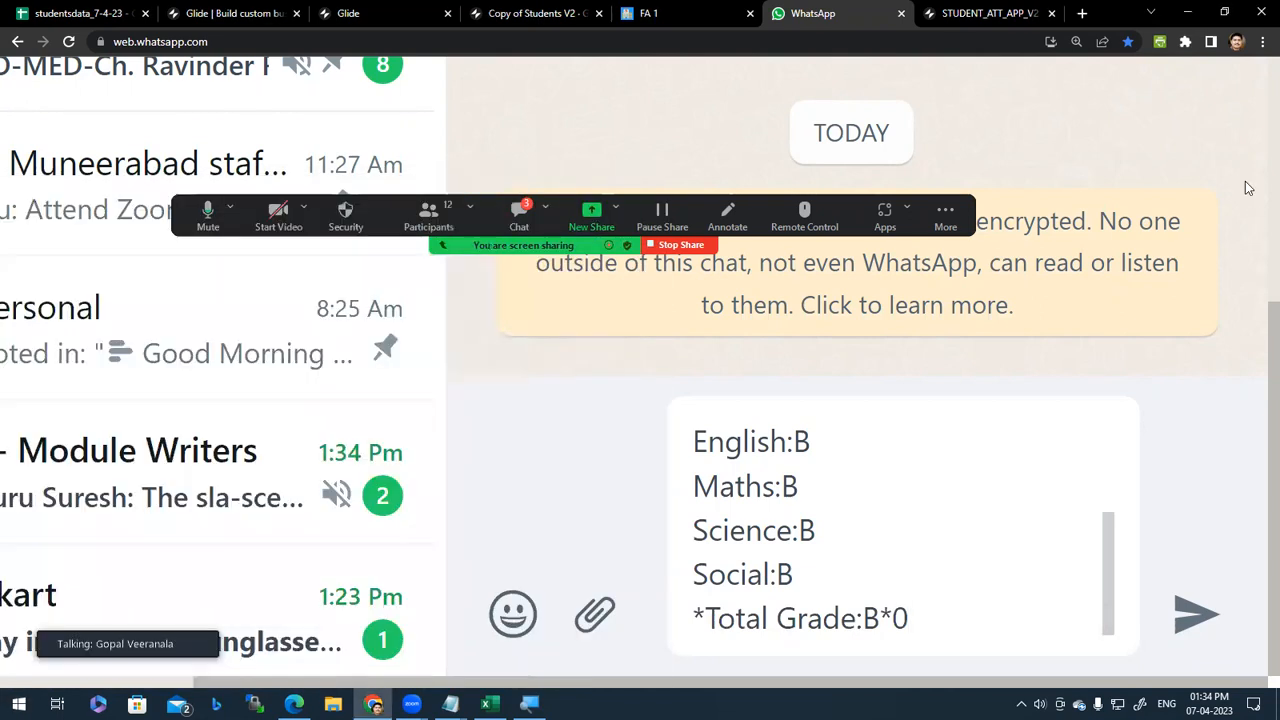
{"action": "key", "text": "ctrl+0"}
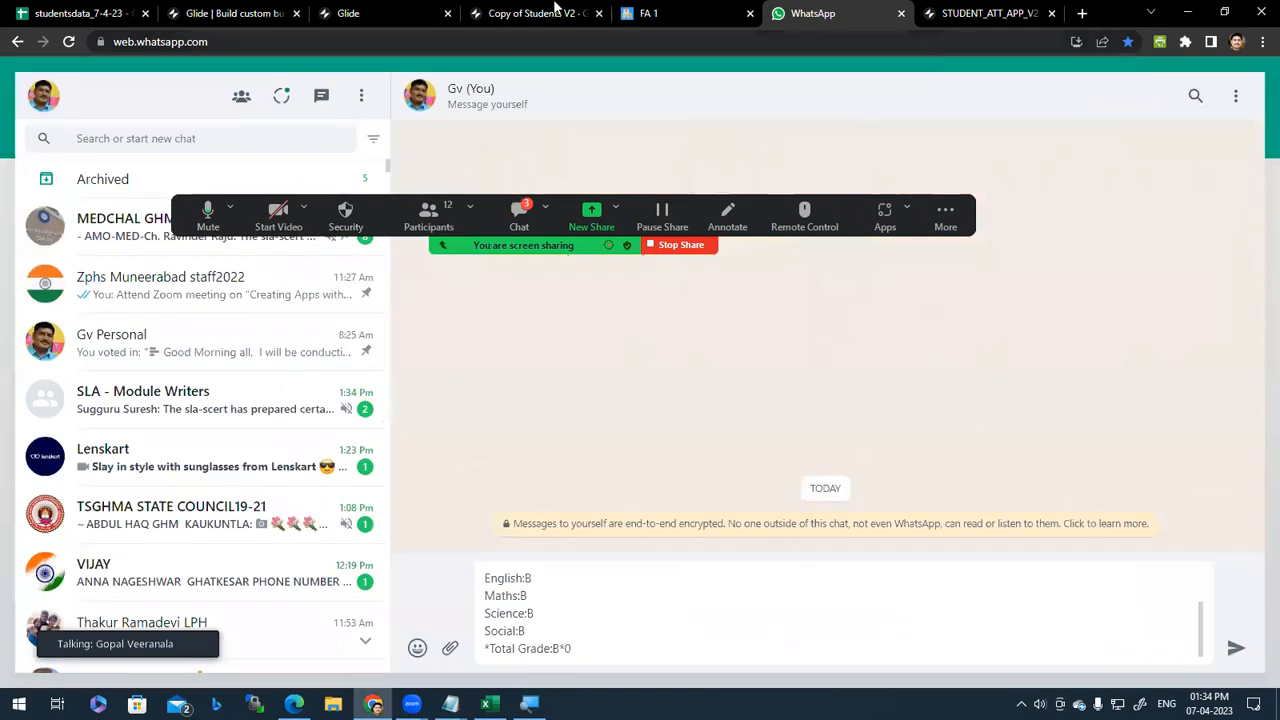
{"action": "key", "text": "ctrl+shift+Tab"}
{"action": "key", "text": "ctrl+shift+Tab"}
{"action": "key", "text": "ctrl+shift+Tab"}
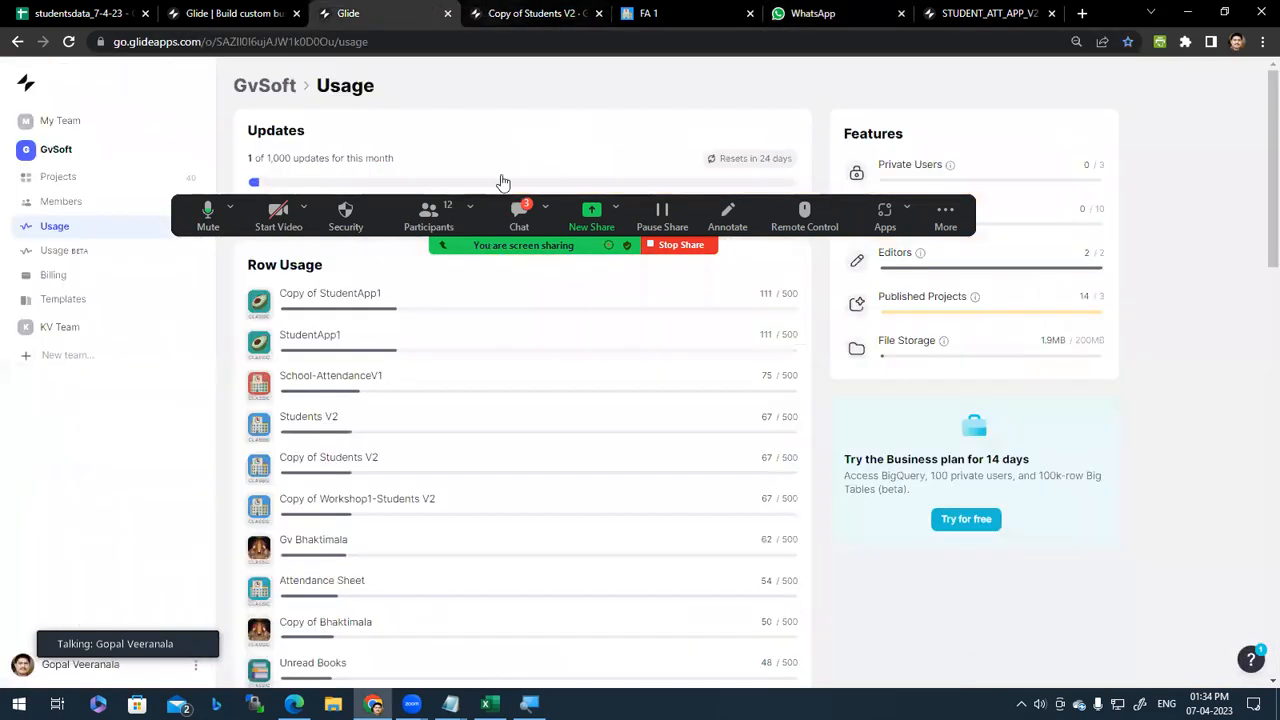
Step: Show the GvSoft projects grid after briefly passing the STUDENT_ATT_APP_V2 and WhatsApp tabs
{"action": "left_click", "coordinate": [72, 150]}
{"action": "key", "text": "ctrl+Tab"}
{"action": "key", "text": "ctrl+Tab"}
{"action": "key", "text": "ctrl+Tab"}
{"action": "key", "text": "ctrl+Tab"}
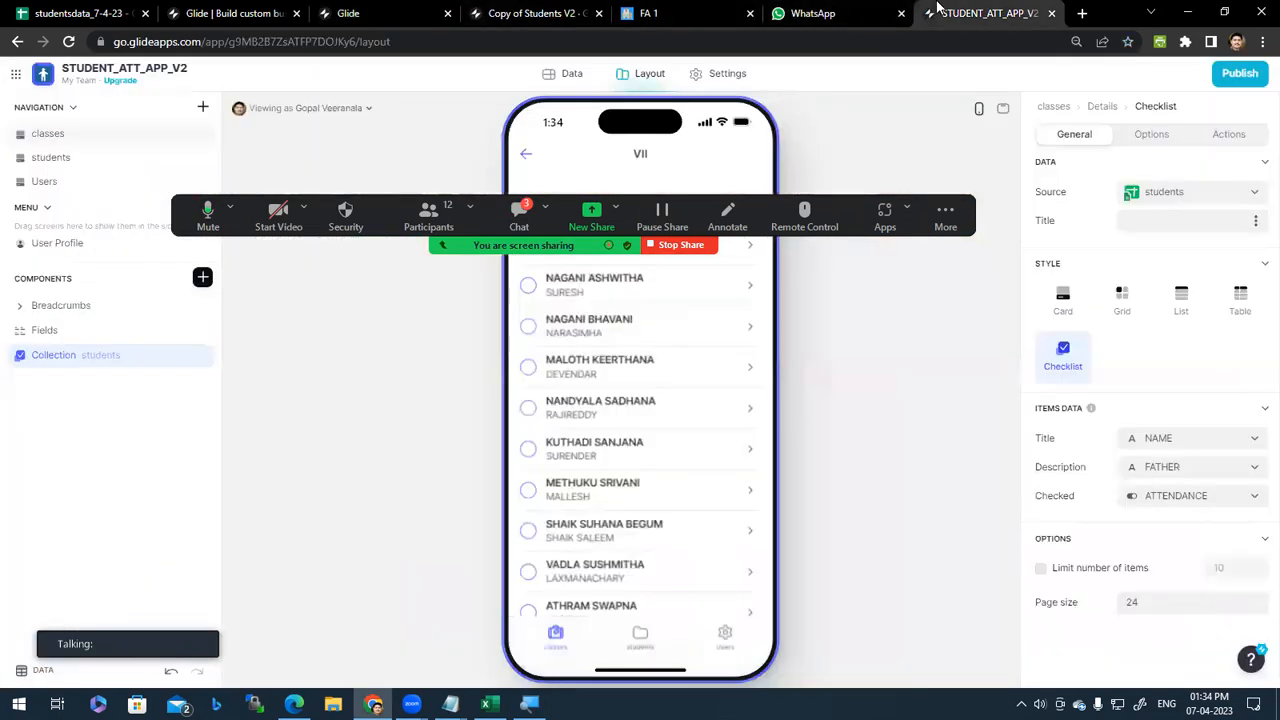
{"action": "left_click", "coordinate": [812, 13]}
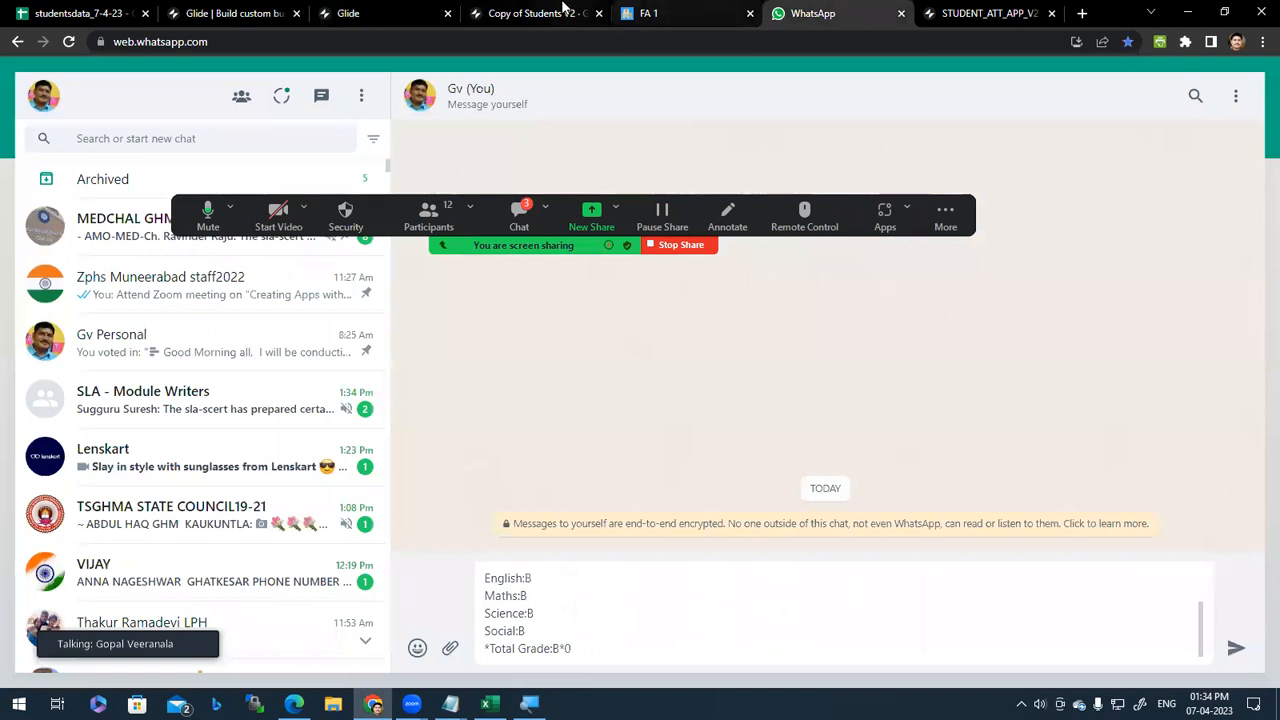
{"action": "left_click", "coordinate": [563, 12]}
{"action": "left_click", "coordinate": [386, 12]}
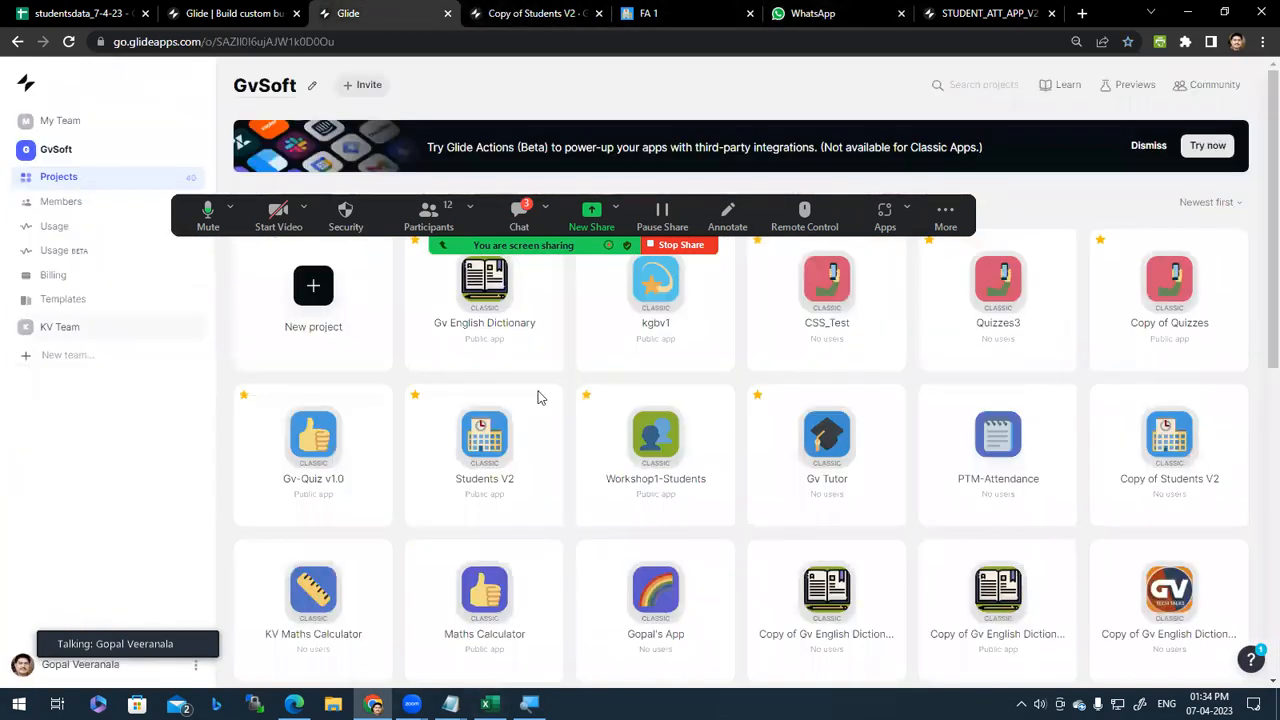
{"action": "left_click_drag", "start_coordinate": [181, 172], "coordinate": [202, 162]}
Step: Open Copy of Students V2's data tables, peeking at FA 1 and Layout, ending on Home
{"action": "left_click", "coordinate": [566, 13]}
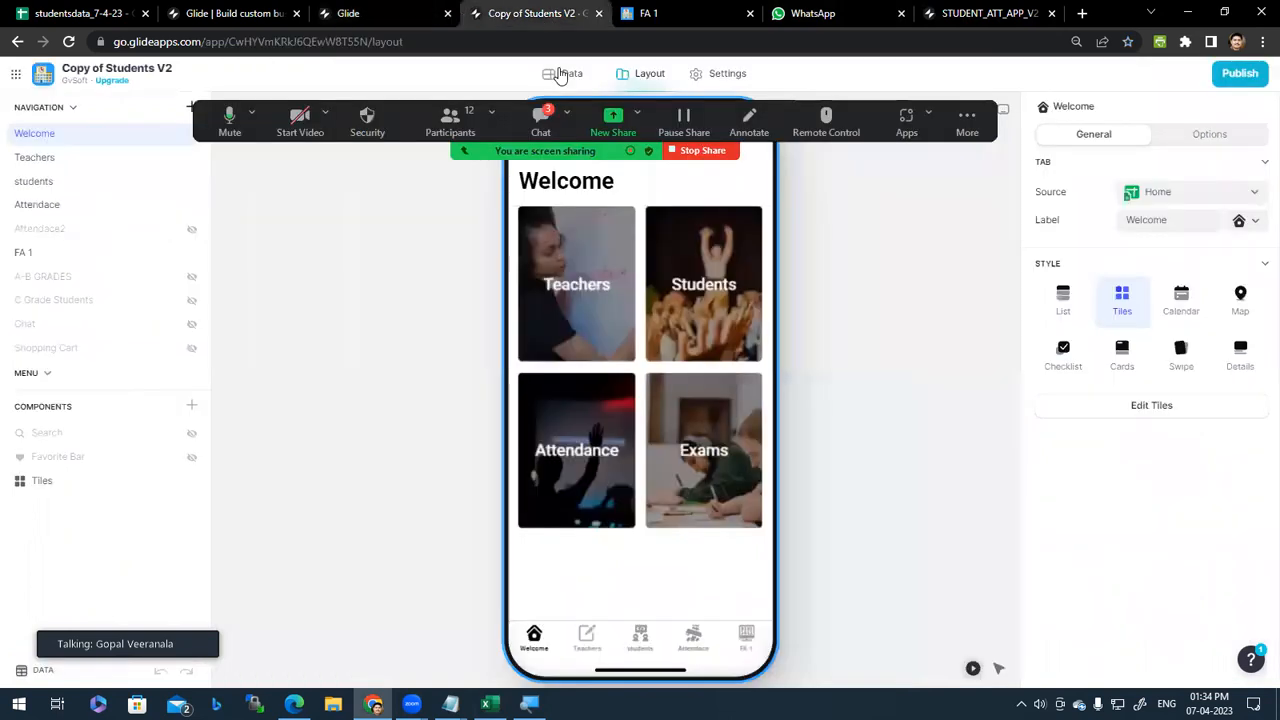
{"action": "left_click", "coordinate": [563, 76]}
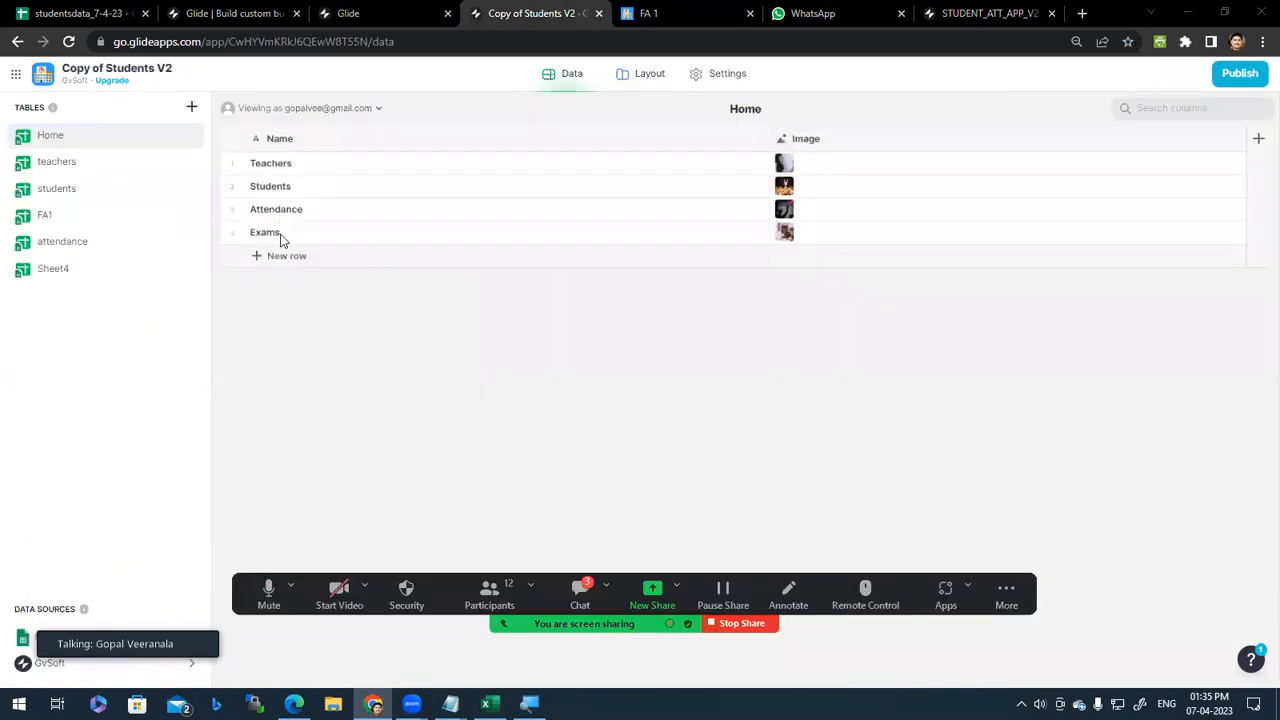
{"action": "left_click", "coordinate": [684, 13]}
{"action": "left_click", "coordinate": [508, 10]}
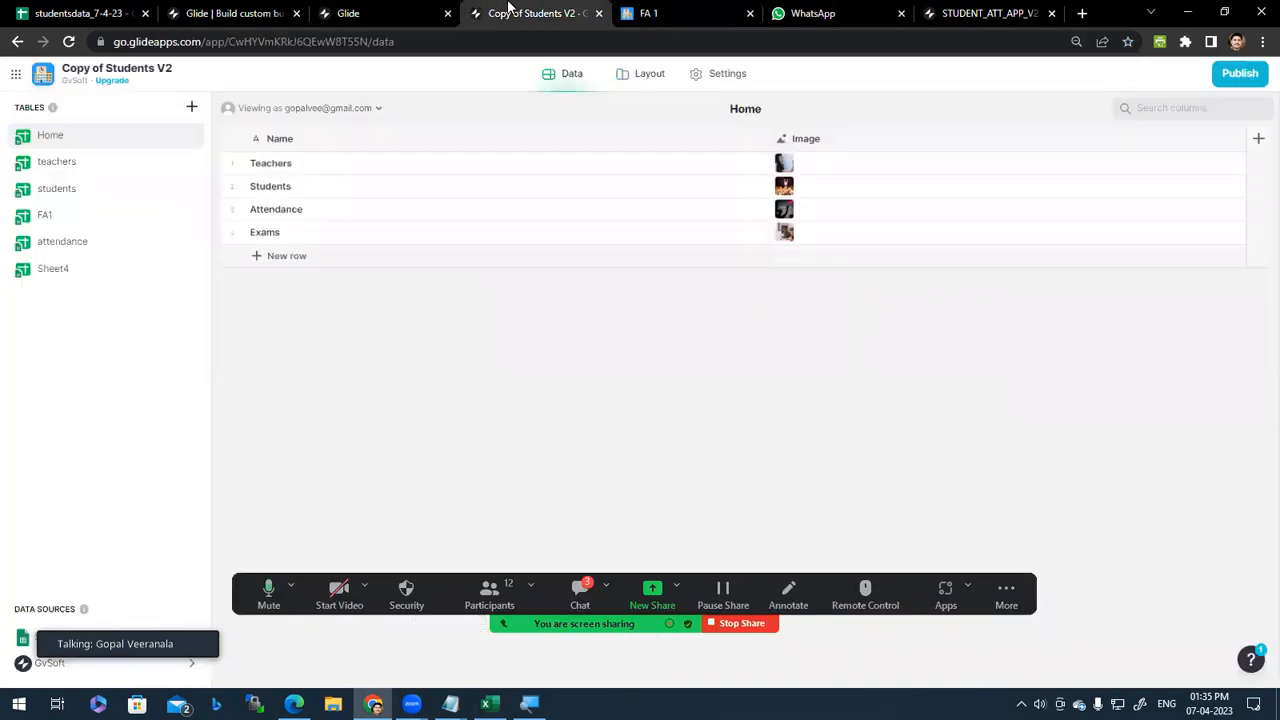
{"action": "left_click", "coordinate": [644, 80]}
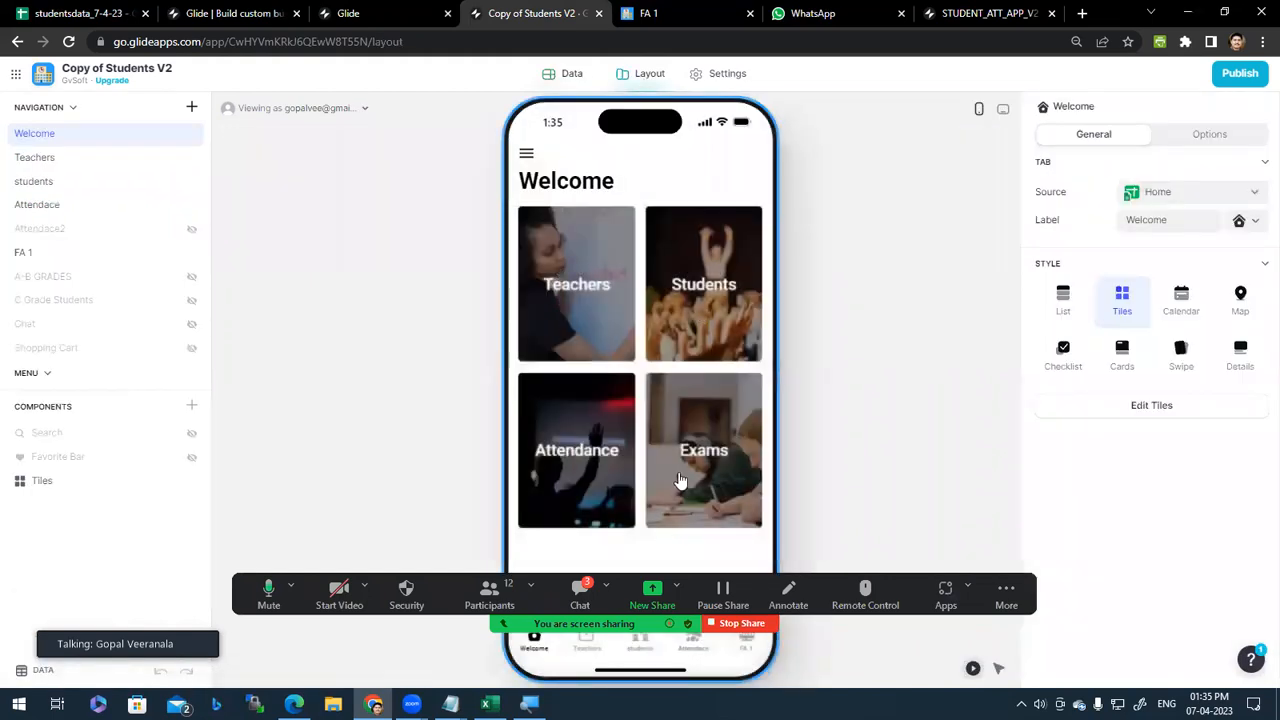
{"action": "left_click", "coordinate": [571, 78]}
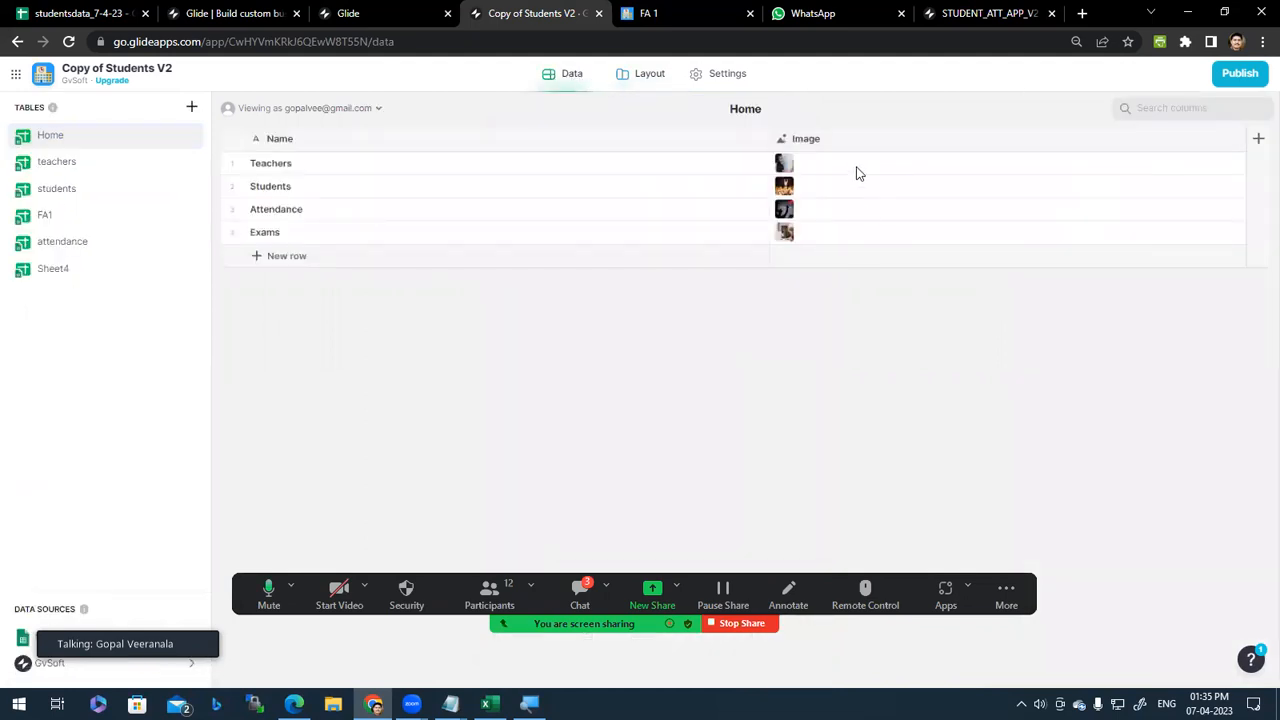
{"action": "left_click", "coordinate": [67, 170]}
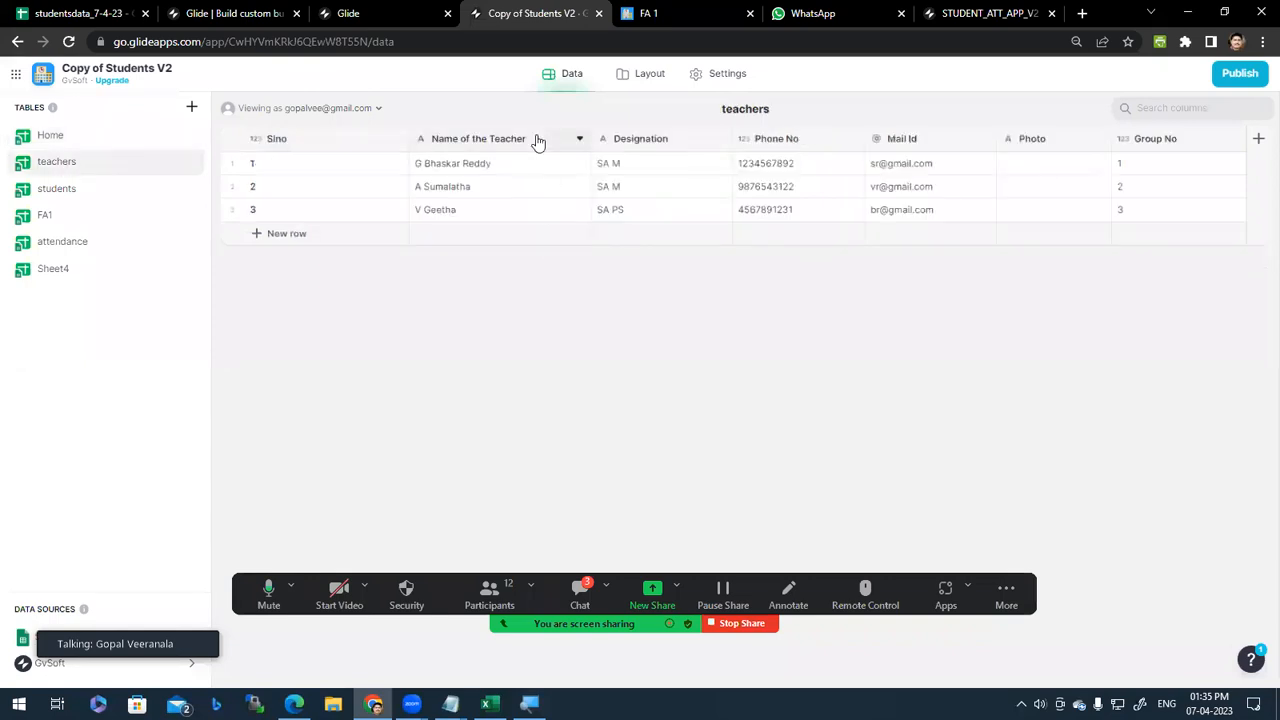
{"action": "left_click", "coordinate": [1163, 166]}
{"action": "left_click", "coordinate": [1163, 187]}
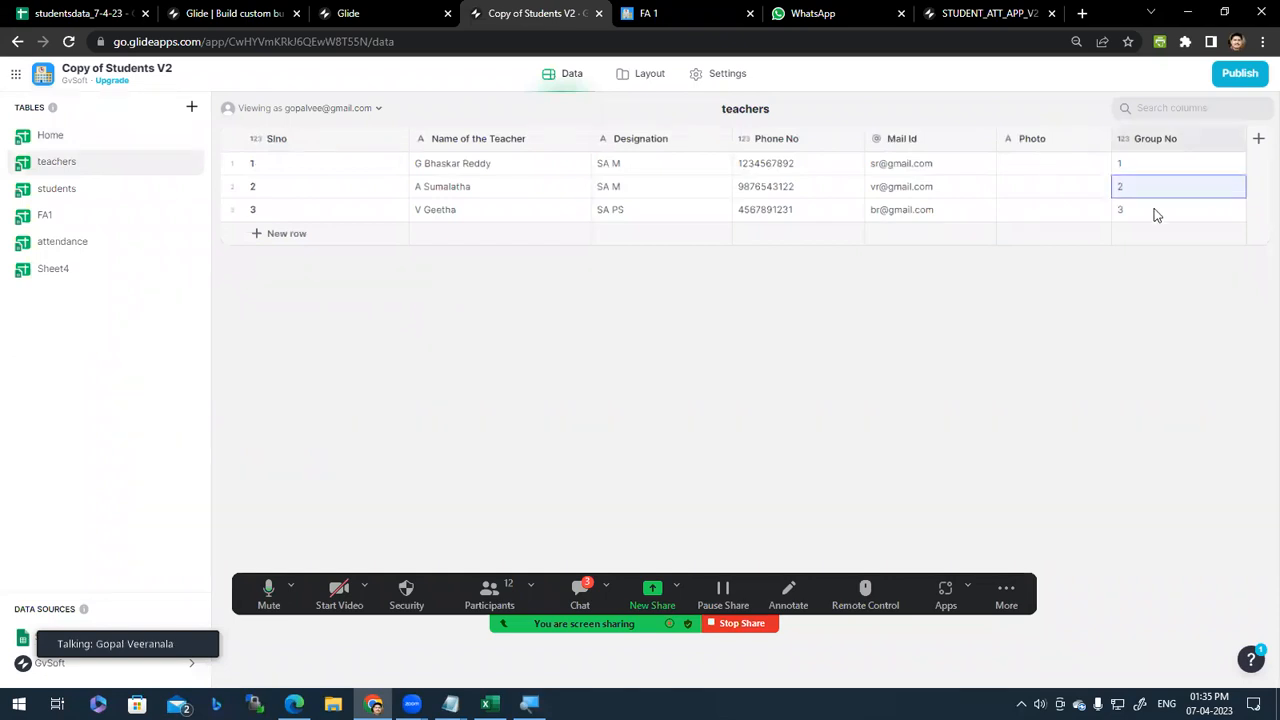
{"action": "left_click", "coordinate": [1155, 211]}
{"action": "left_click", "coordinate": [70, 189]}
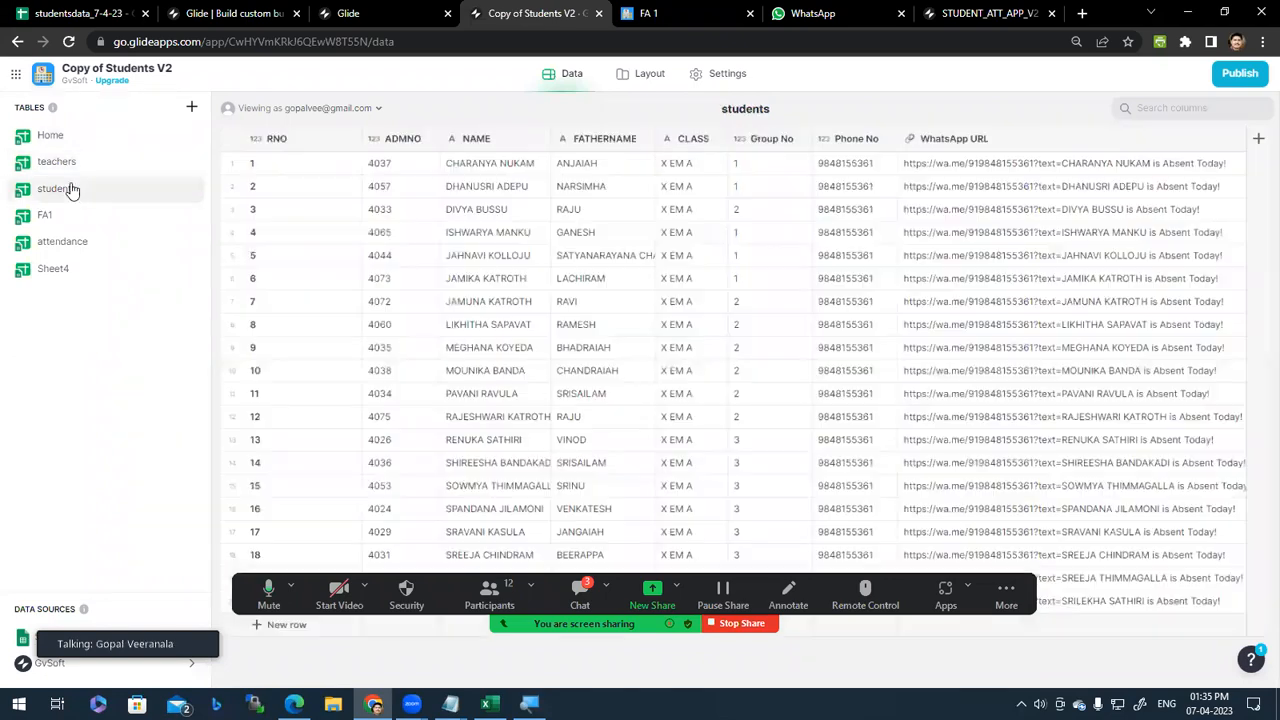
{"action": "left_click", "coordinate": [778, 172]}
{"action": "left_click", "coordinate": [765, 210]}
{"action": "left_click", "coordinate": [762, 258]}
{"action": "left_click", "coordinate": [760, 170]}
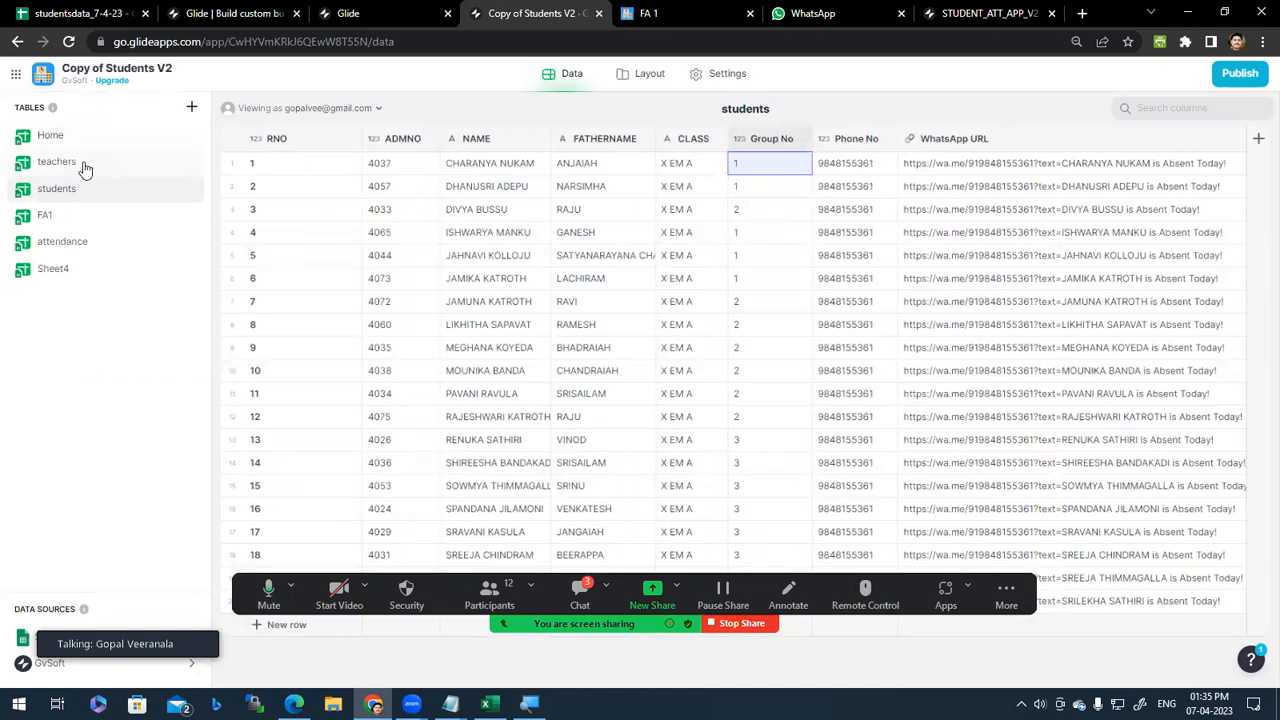
{"action": "left_click", "coordinate": [965, 172]}
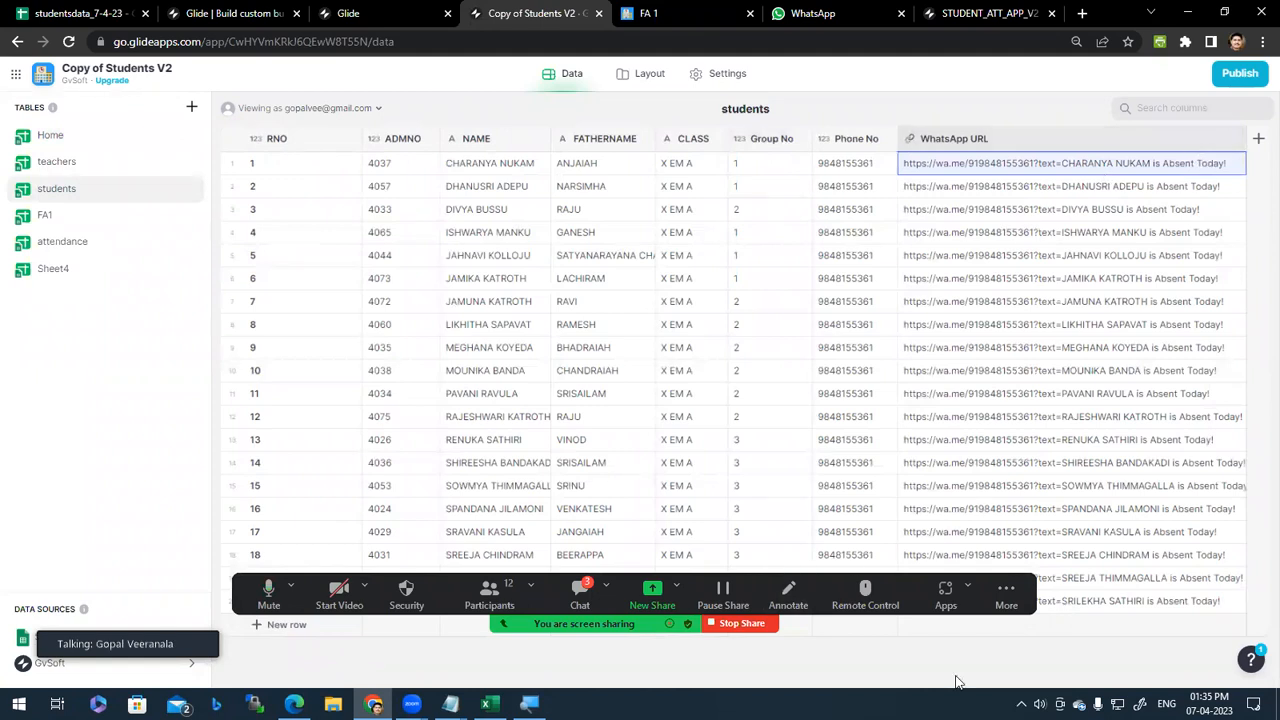
{"action": "left_click", "coordinate": [864, 168]}
{"action": "left_click", "coordinate": [960, 168]}
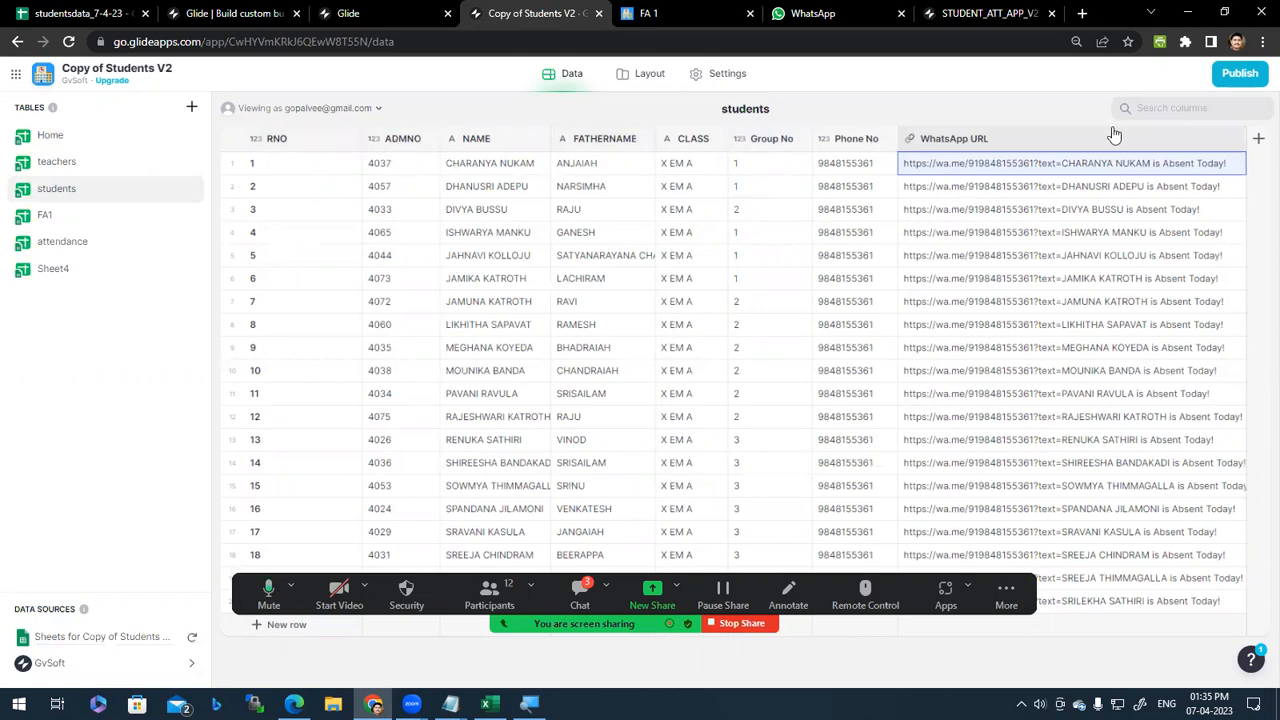
{"action": "left_click", "coordinate": [1233, 139]}
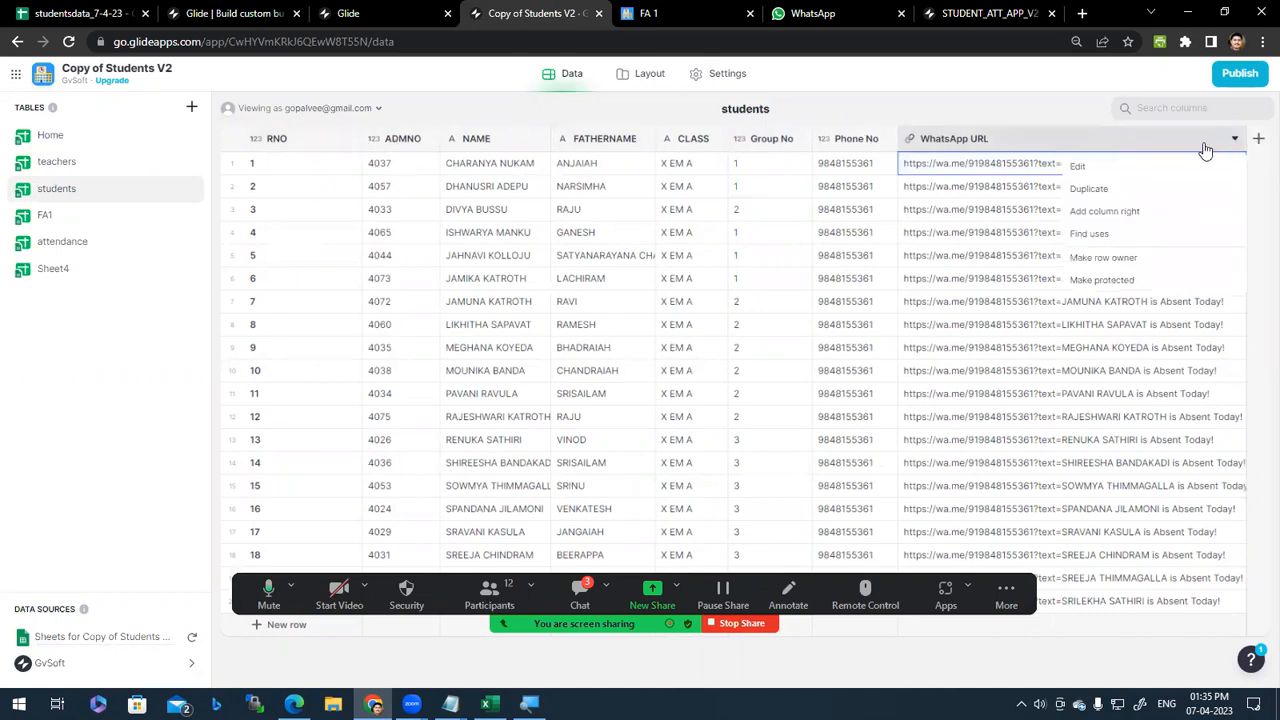
{"action": "left_click", "coordinate": [1143, 168]}
{"action": "left_click", "coordinate": [866, 198]}
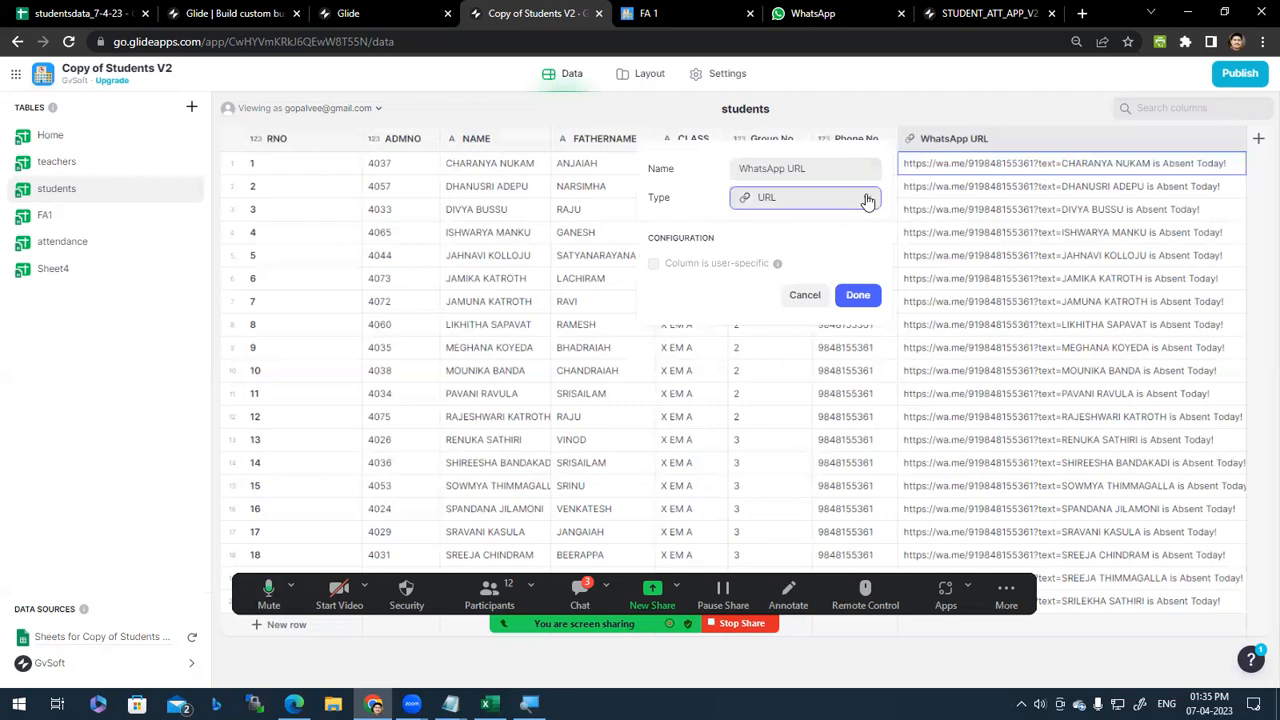
{"action": "left_click", "coordinate": [868, 200]}
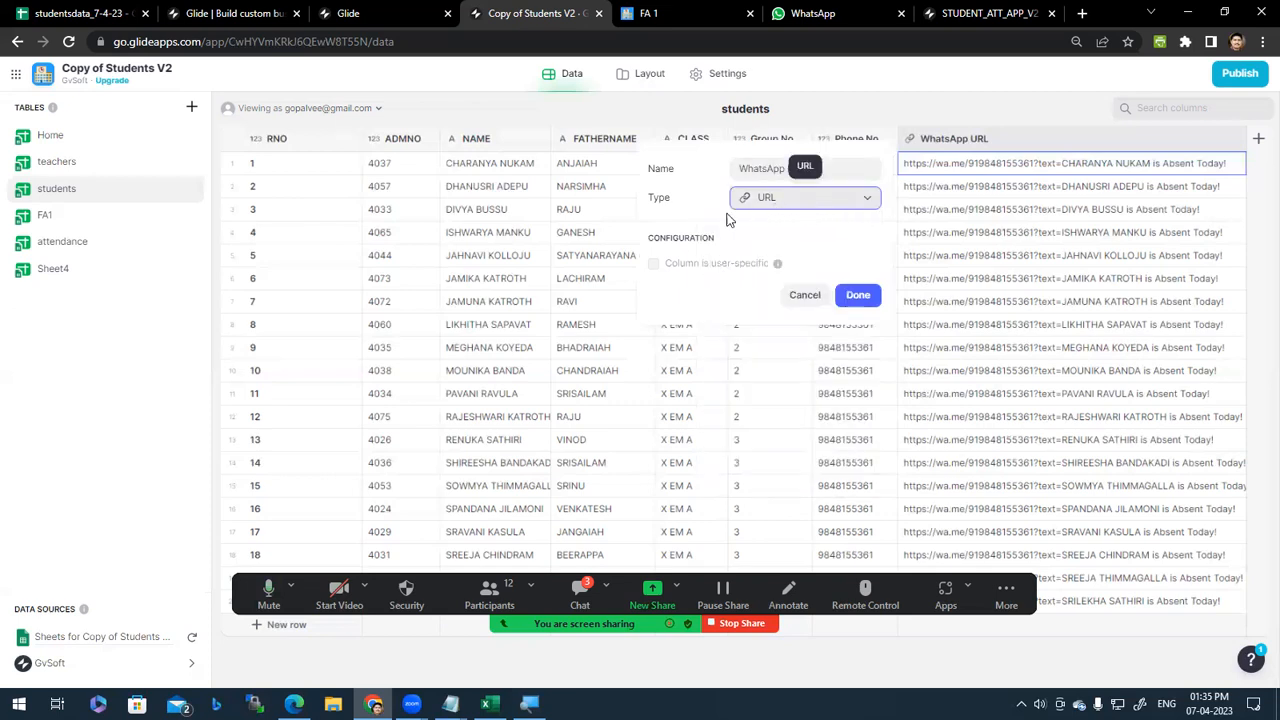
{"action": "left_click", "coordinate": [808, 298]}
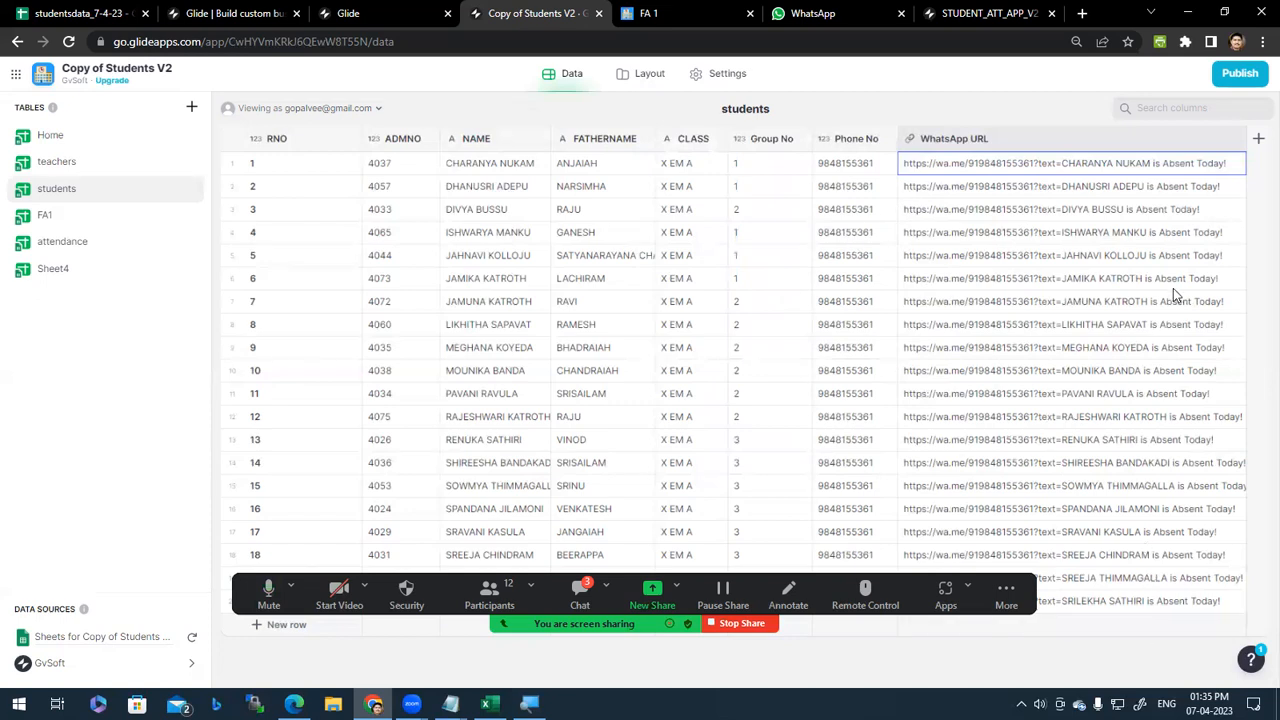
{"action": "left_click", "coordinate": [1106, 137]}
{"action": "left_click", "coordinate": [1018, 169]}
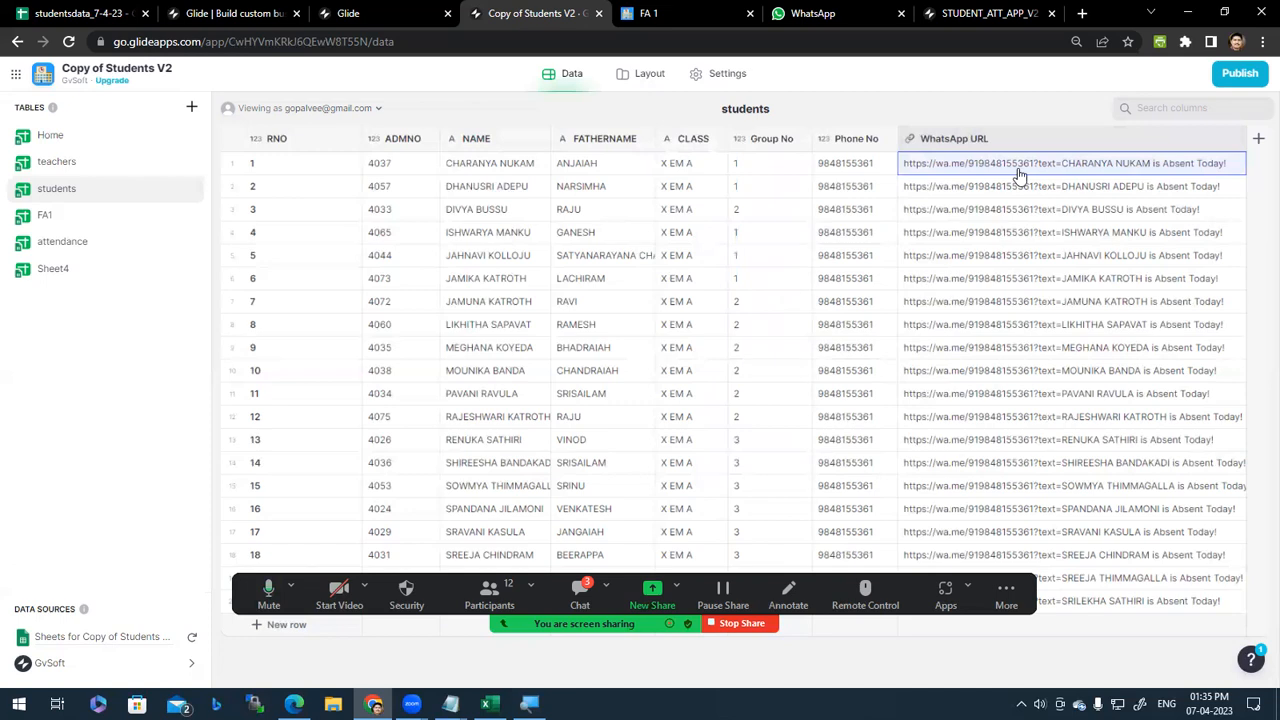
{"action": "double_click", "coordinate": [1018, 169]}
{"action": "left_click", "coordinate": [655, 13]}
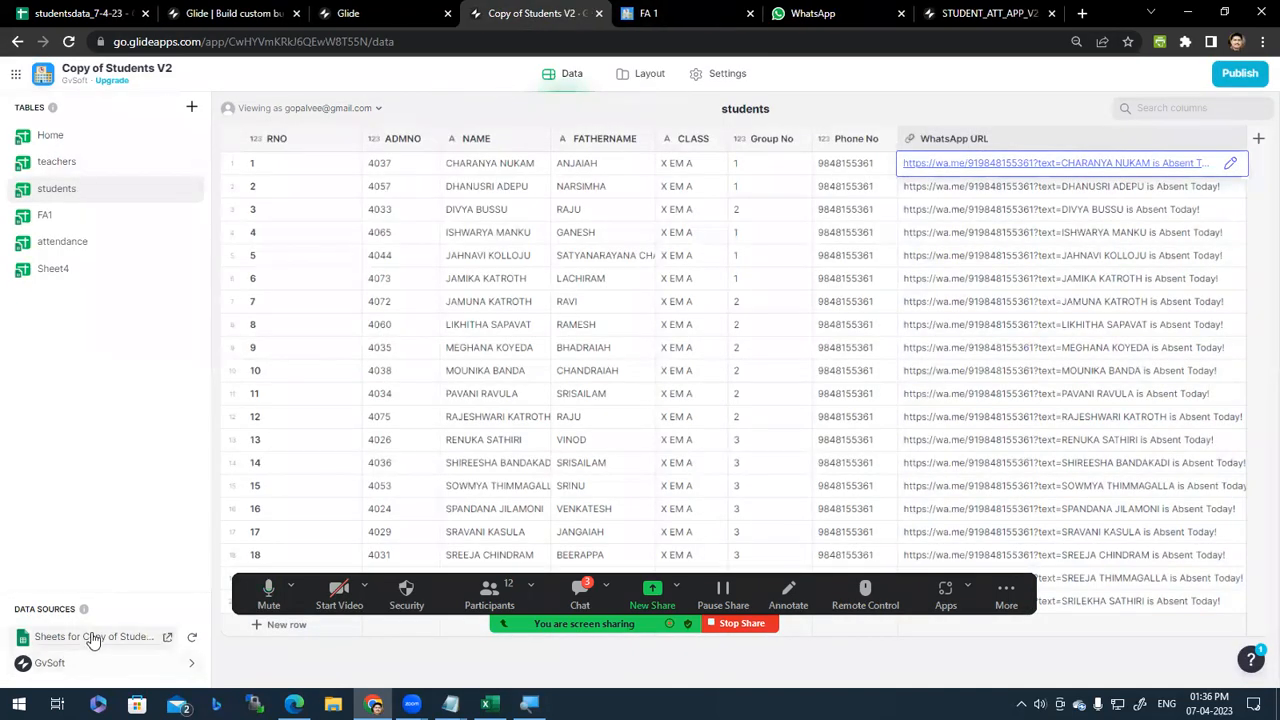
Step: Open the linked source spreadsheet's students sheet and select the WhatsApp URL cell H2
{"action": "left_click", "coordinate": [162, 638]}
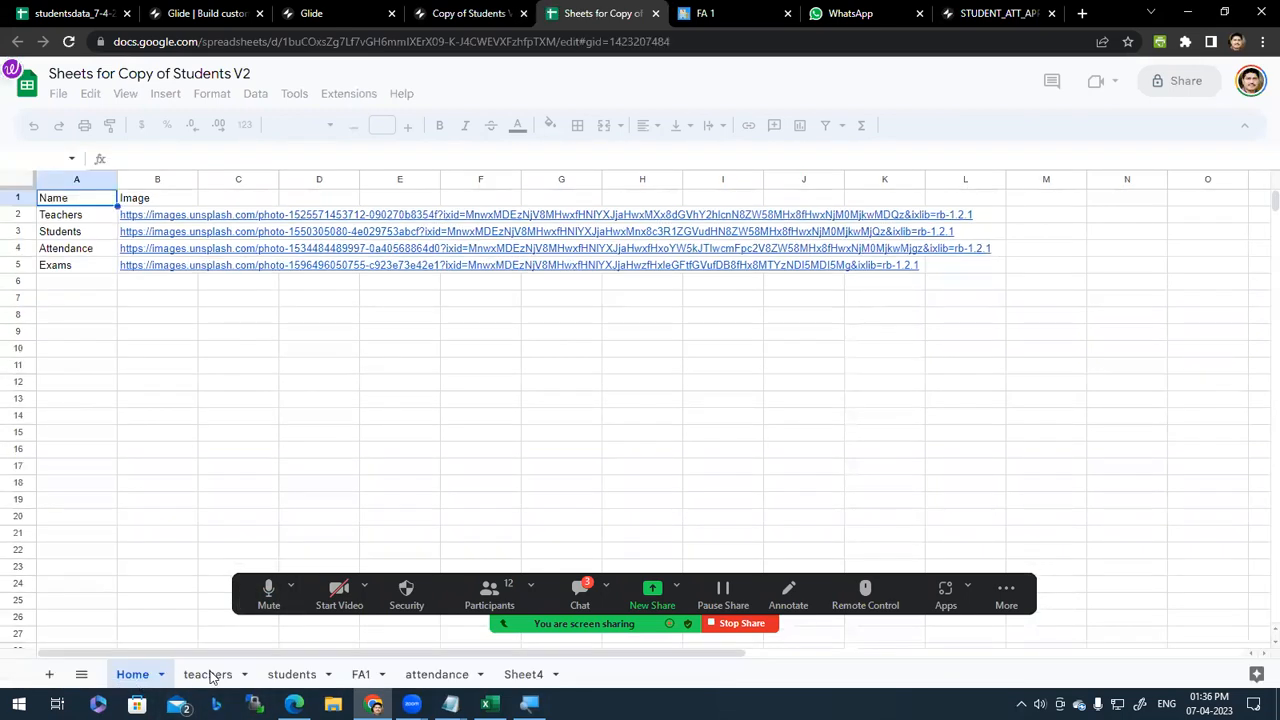
{"action": "left_click", "coordinate": [276, 680]}
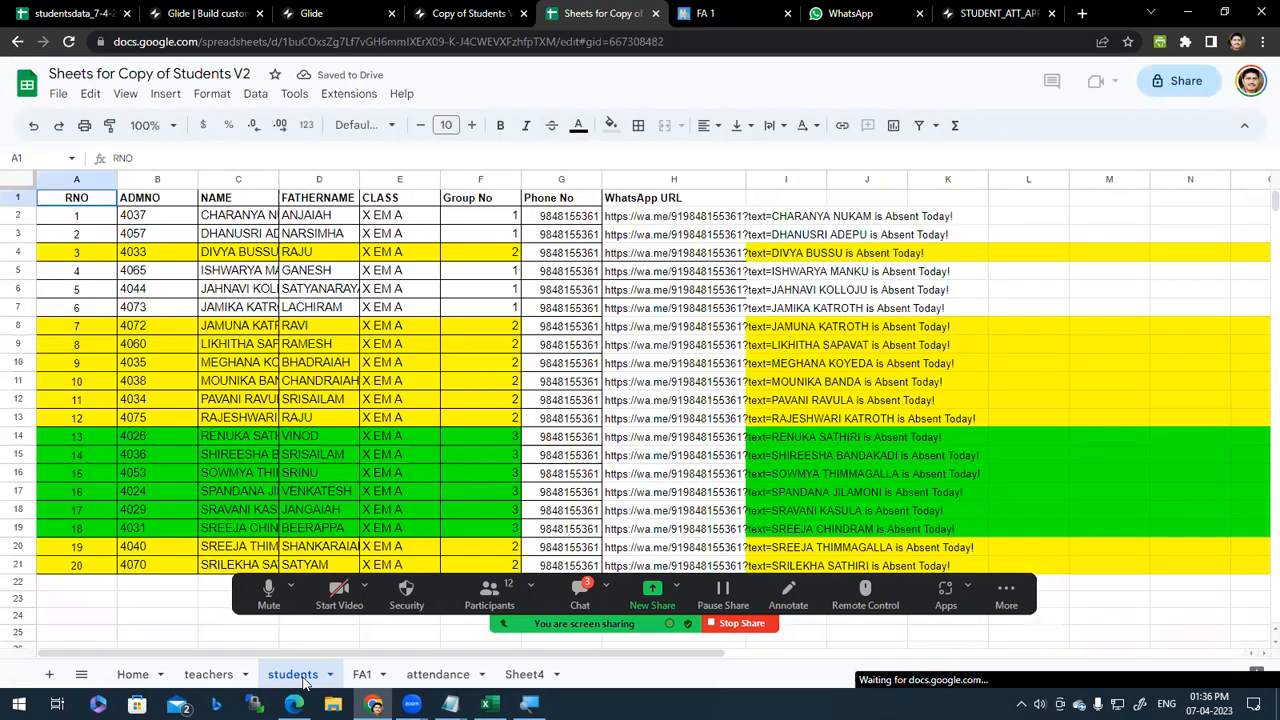
{"action": "left_click", "coordinate": [496, 222]}
{"action": "key", "text": "Right"}
{"action": "key", "text": "Right"}
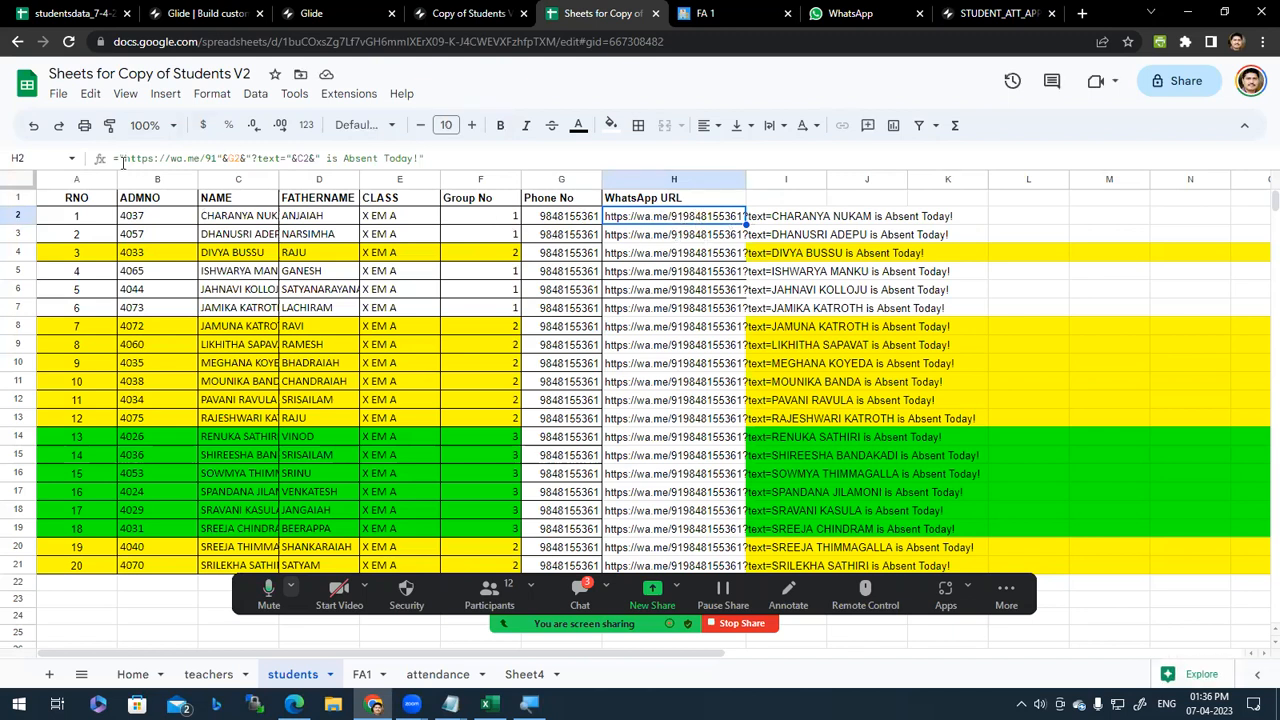
Step: Inspect H2's formula parts (wa.me/91 prefix, G2, C2, 'is Absent Today!') unchanged, then return to Glide
{"action": "left_click_drag", "start_coordinate": [119, 160], "coordinate": [214, 160]}
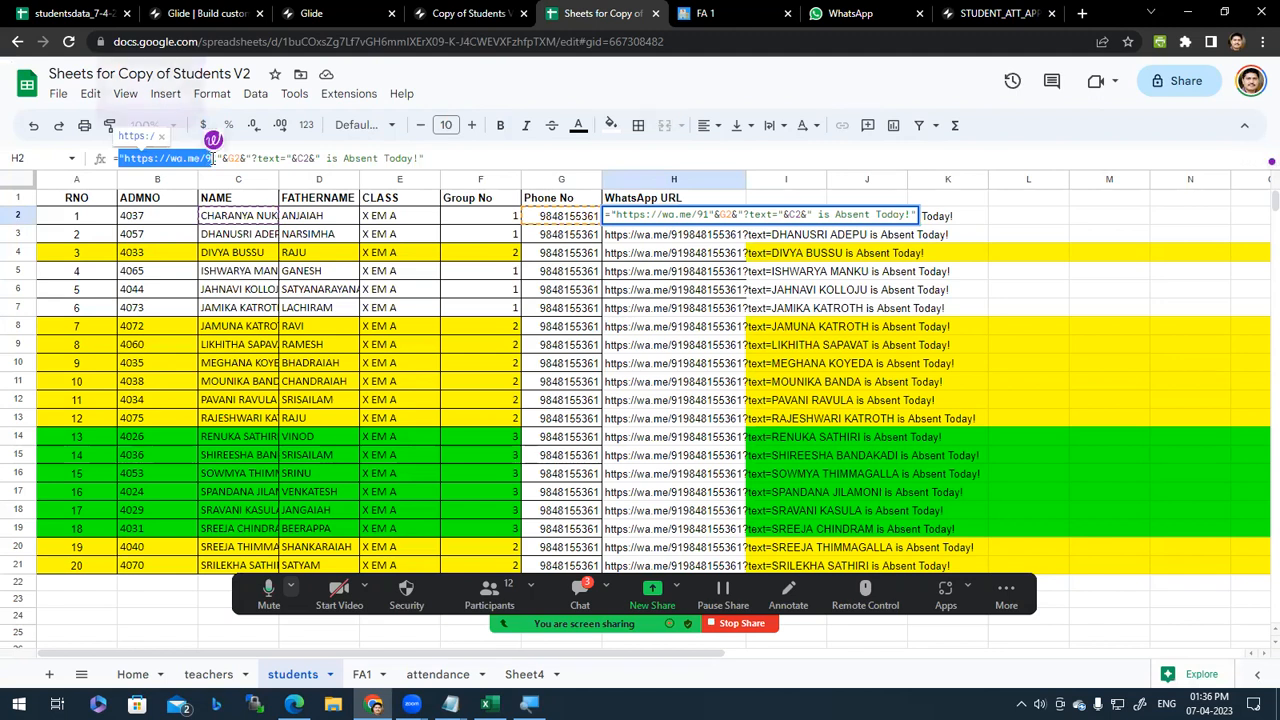
{"action": "double_click", "coordinate": [234, 158]}
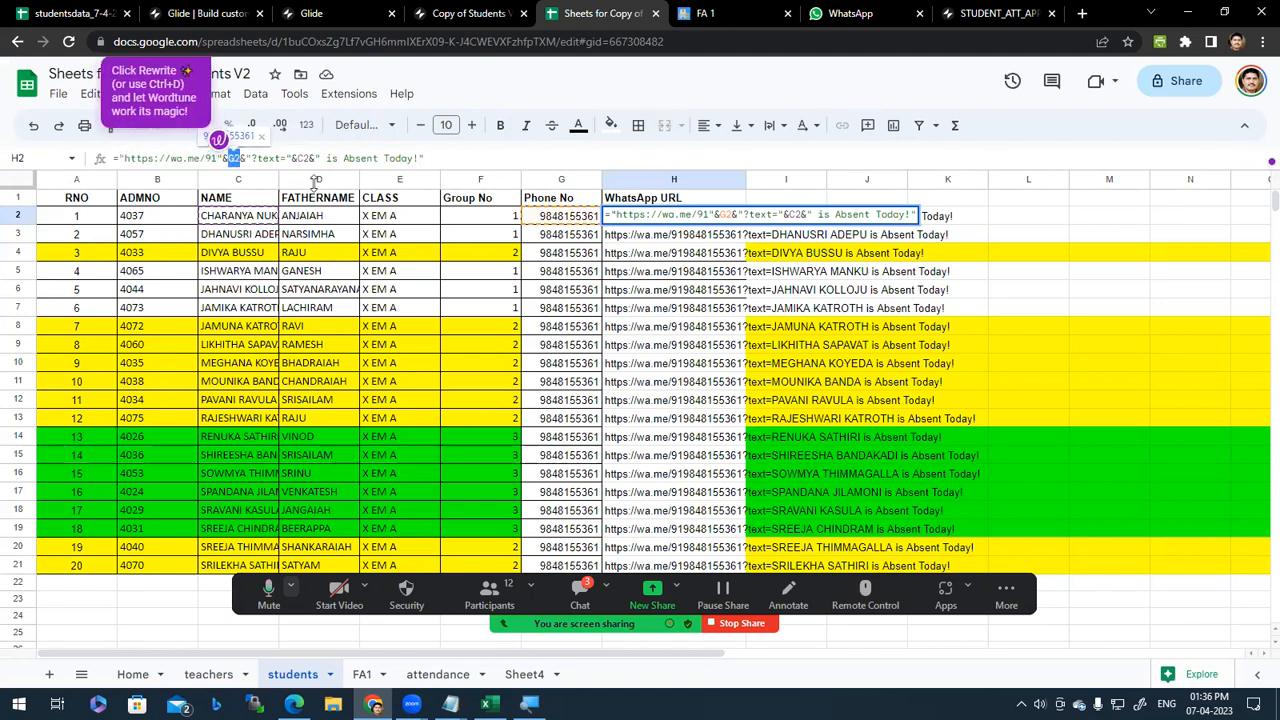
{"action": "double_click", "coordinate": [302, 158]}
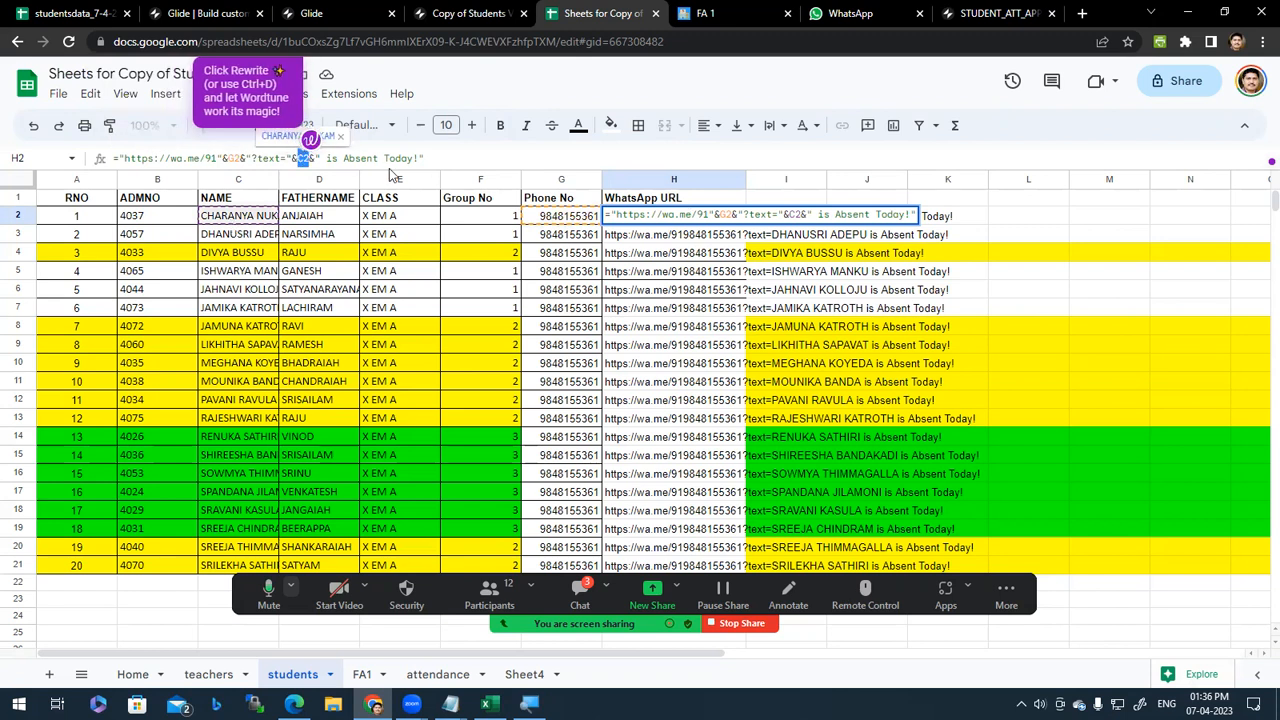
{"action": "left_click", "coordinate": [376, 158]}
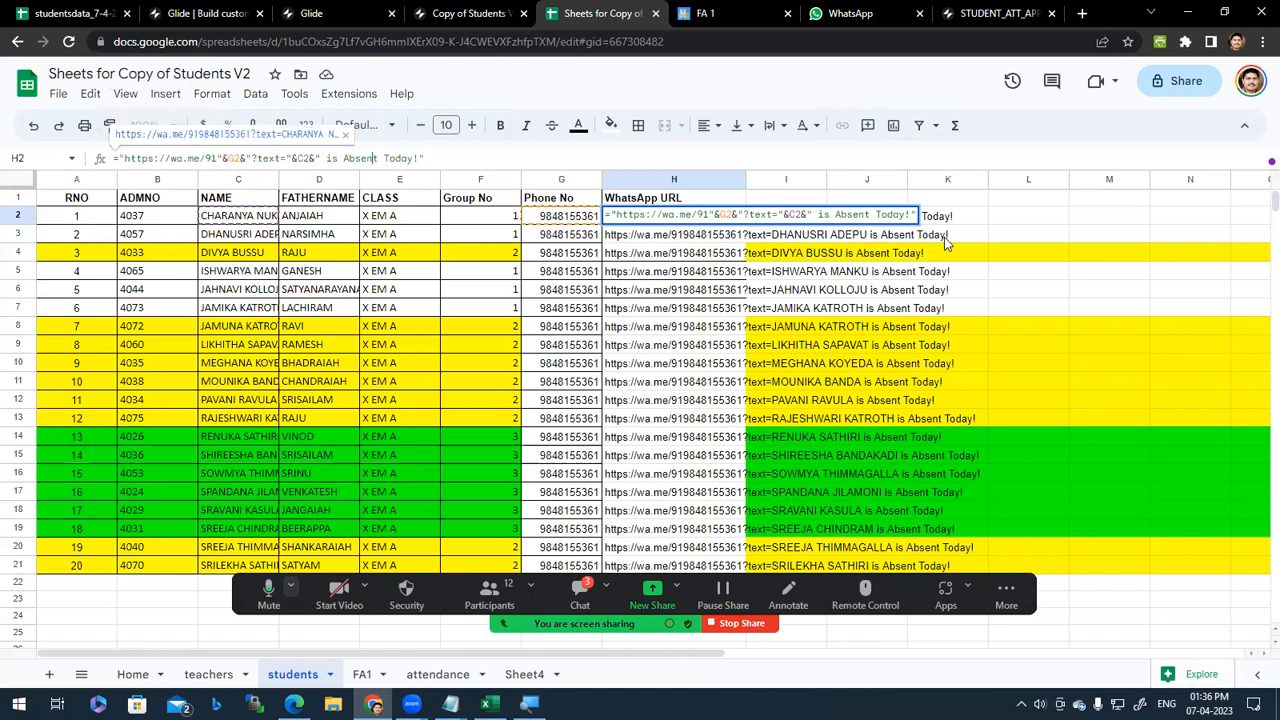
{"action": "key", "text": "Return"}
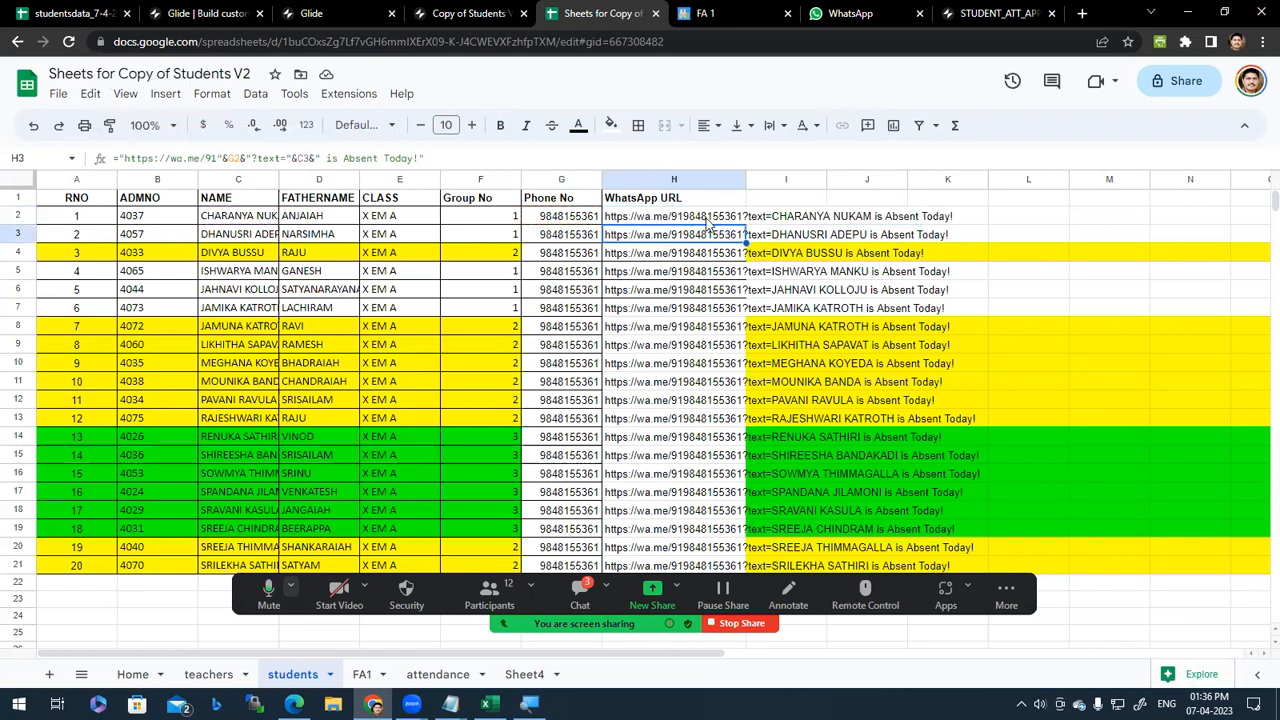
{"action": "left_click", "coordinate": [470, 14]}
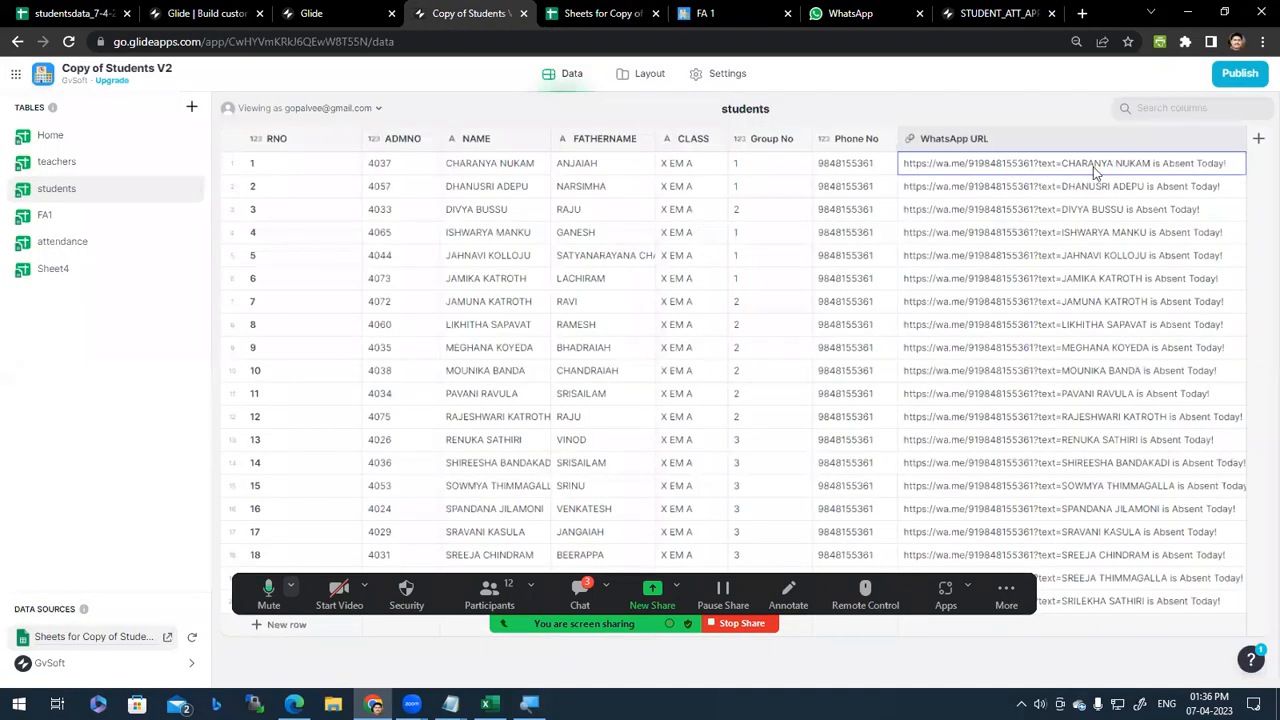
Step: Select the first WhatsApp URL cell in Glide's FA1 table, then switch to the spreadsheet tab
{"action": "key", "text": "Down"}
{"action": "key", "text": "Down"}
{"action": "key", "text": "Down"}
{"action": "key", "text": "Down"}
{"action": "key", "text": "Down"}
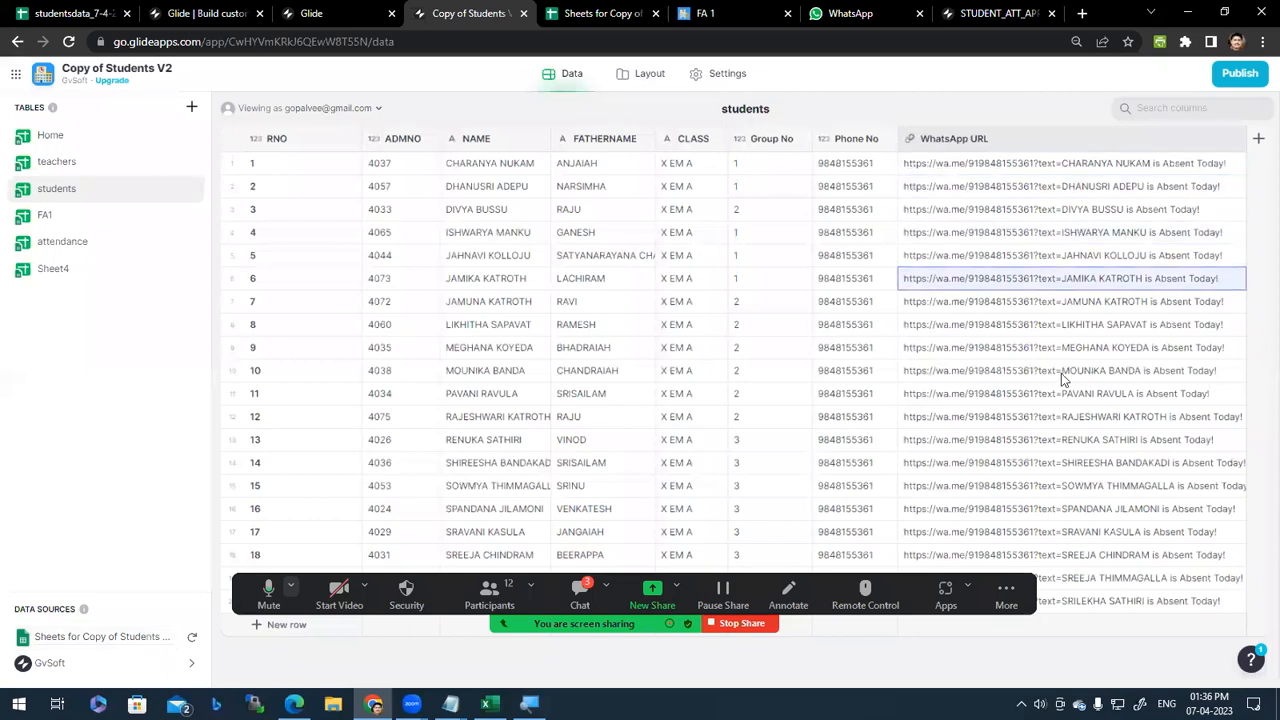
{"action": "left_click", "coordinate": [1062, 379]}
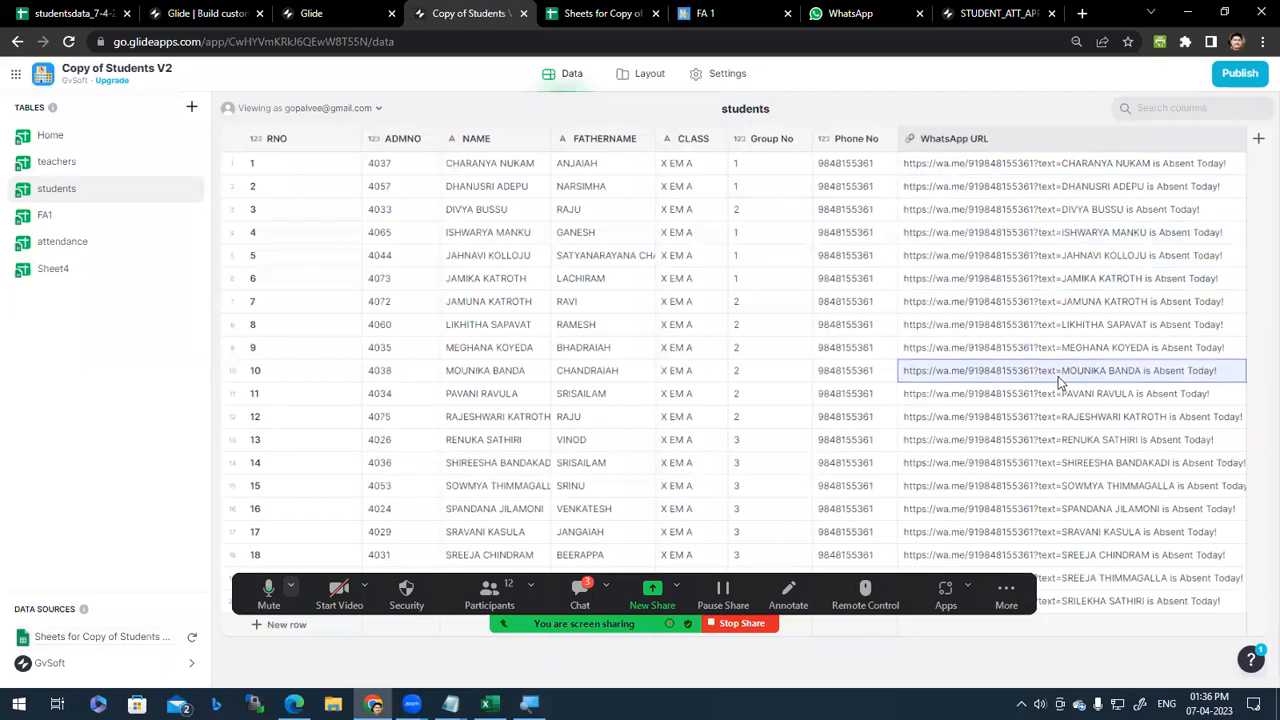
{"action": "left_click", "coordinate": [645, 75]}
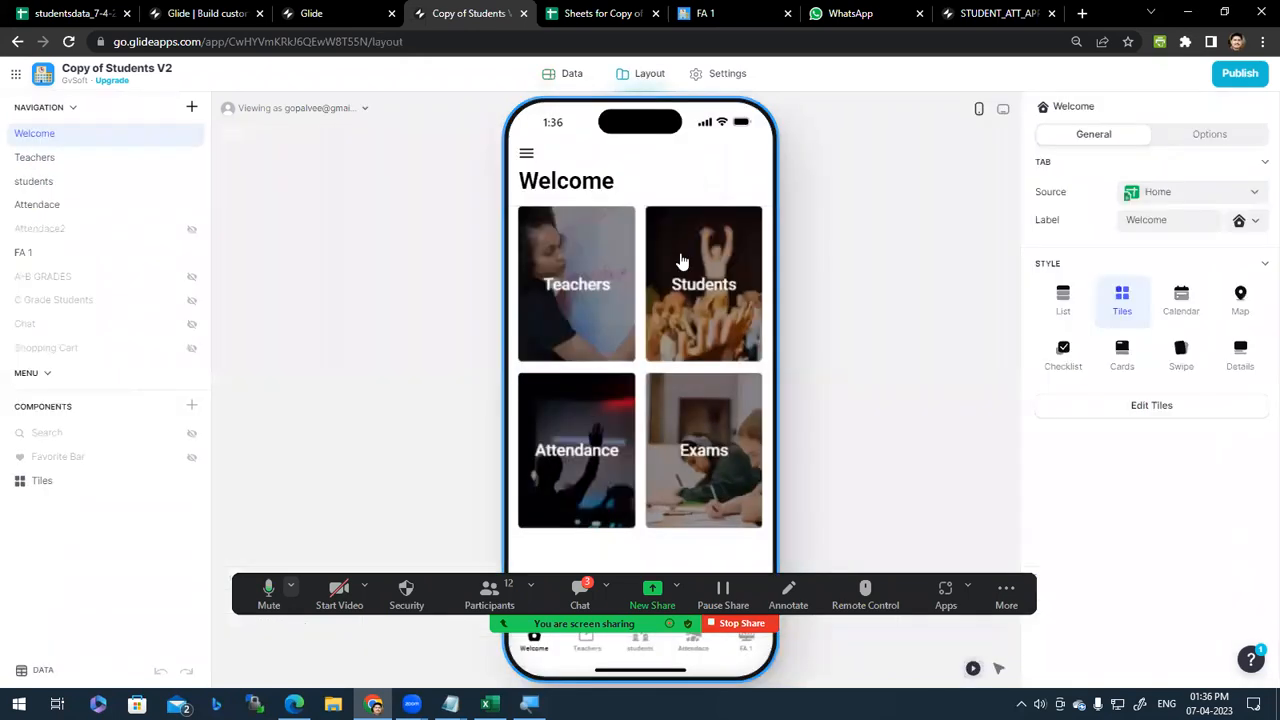
{"action": "left_click", "coordinate": [565, 78]}
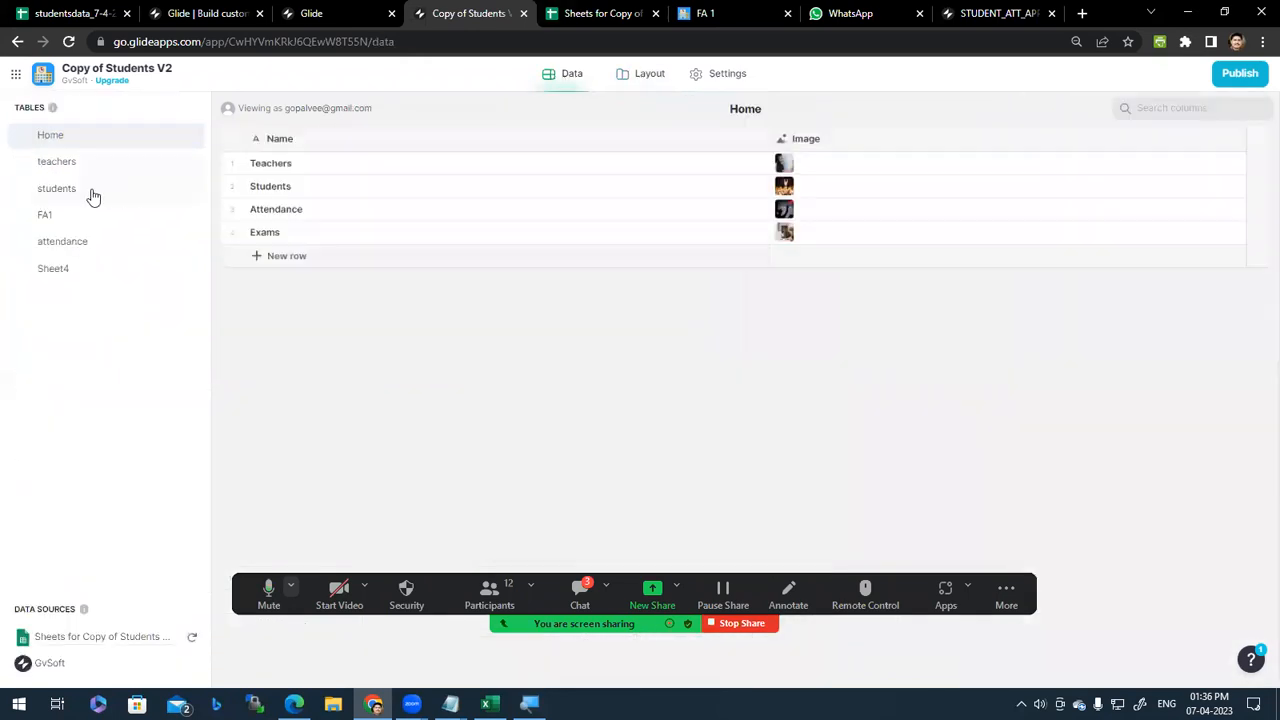
{"action": "left_click", "coordinate": [66, 222]}
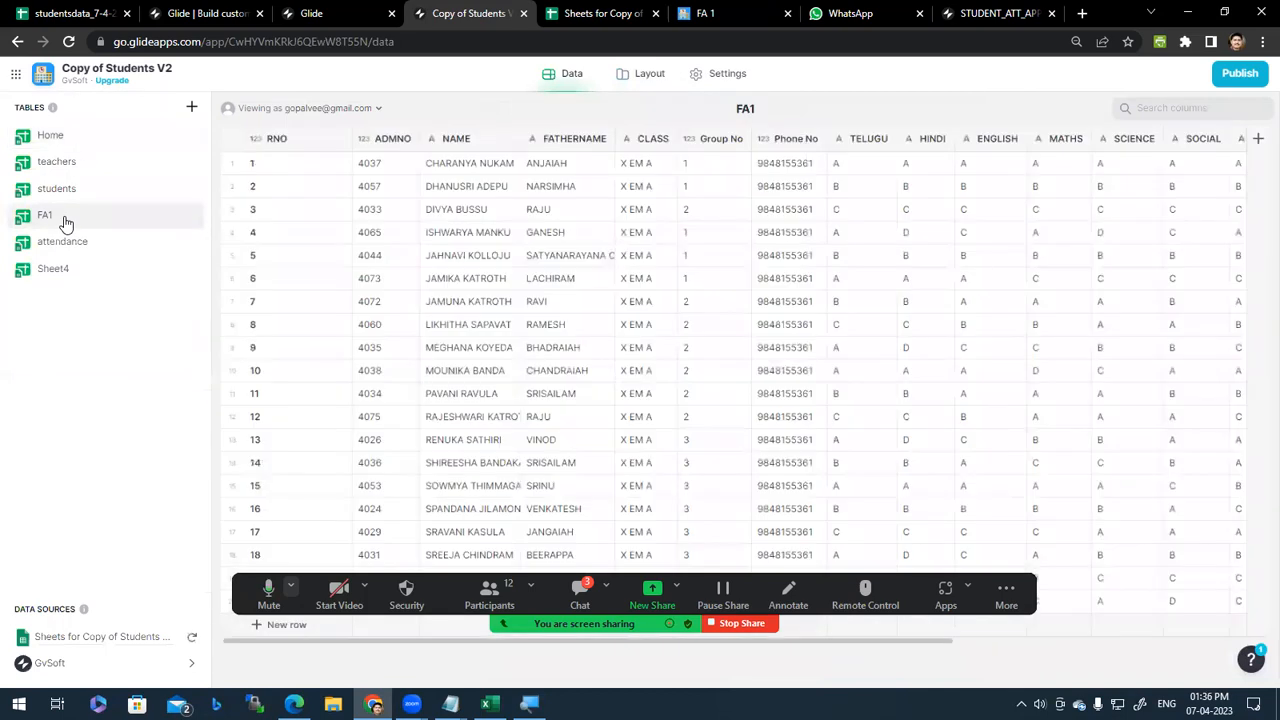
{"action": "scroll", "coordinate": [1075, 630], "scroll_direction": "right", "scroll_amount": 10}
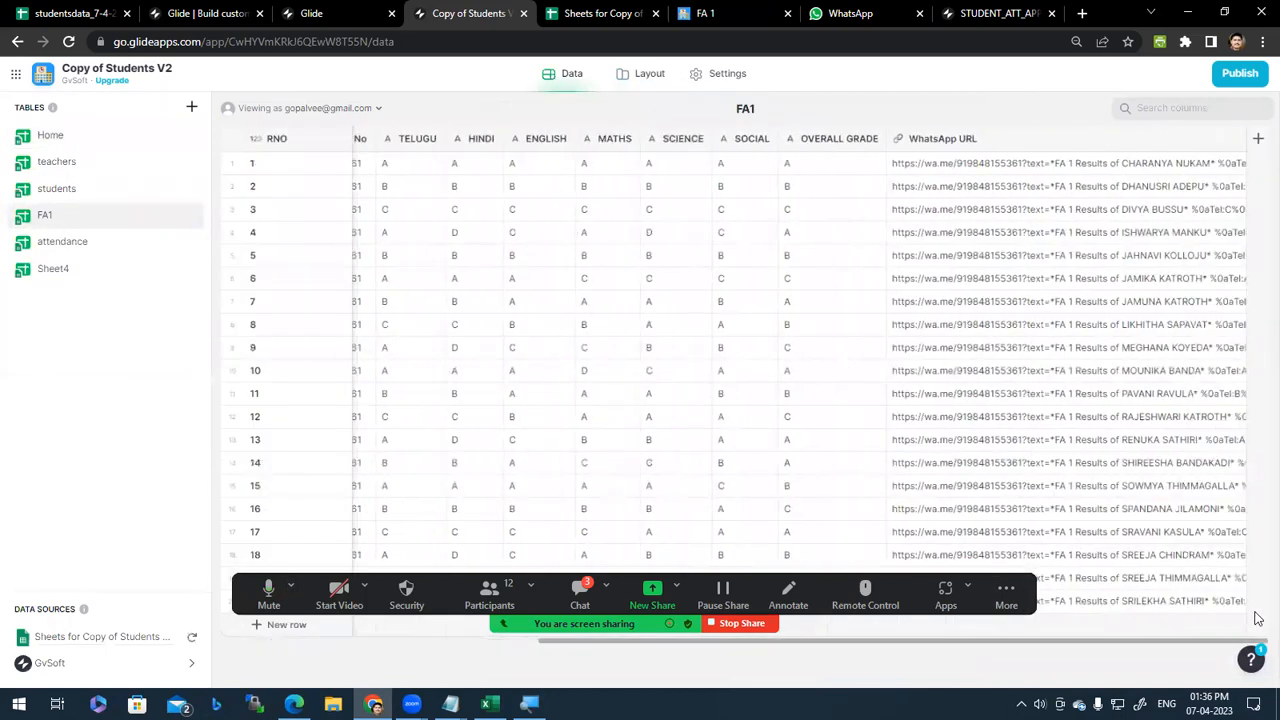
{"action": "left_click", "coordinate": [1000, 167]}
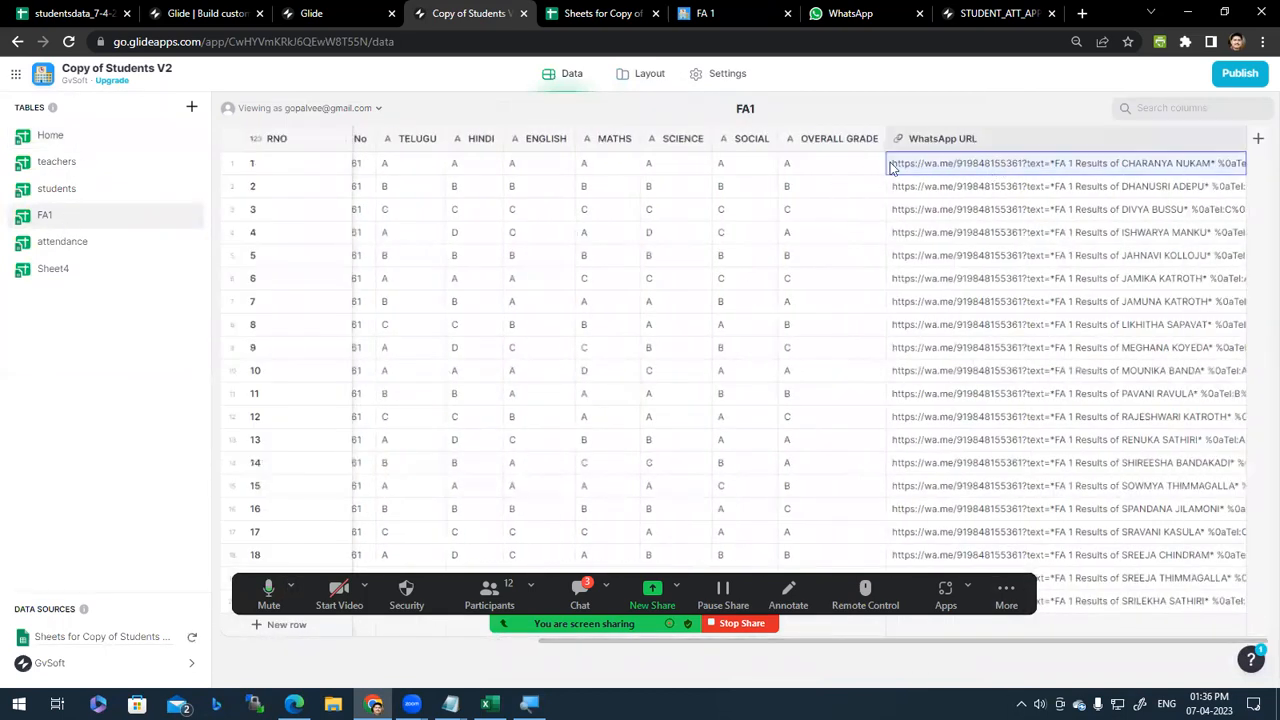
{"action": "left_click", "coordinate": [562, 12]}
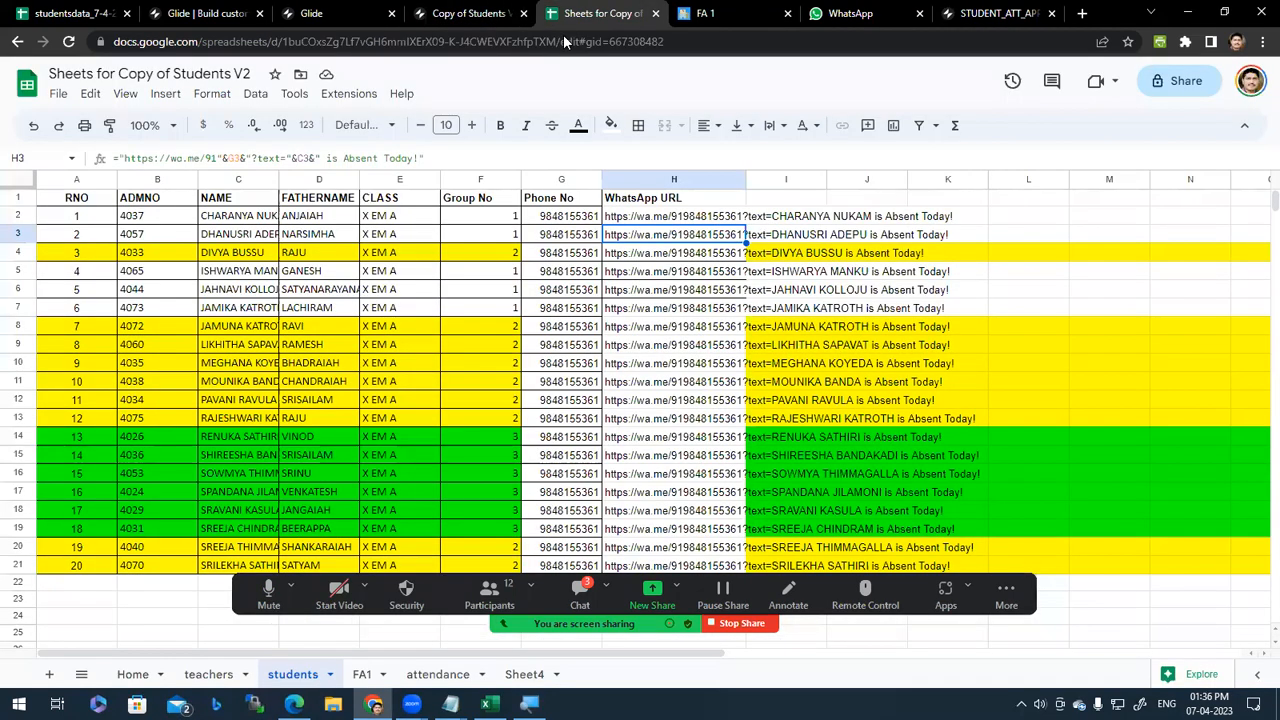
Step: Open the FA1 sheet, inspect the results-link formula in O2, then return to Glide
{"action": "left_click", "coordinate": [363, 676]}
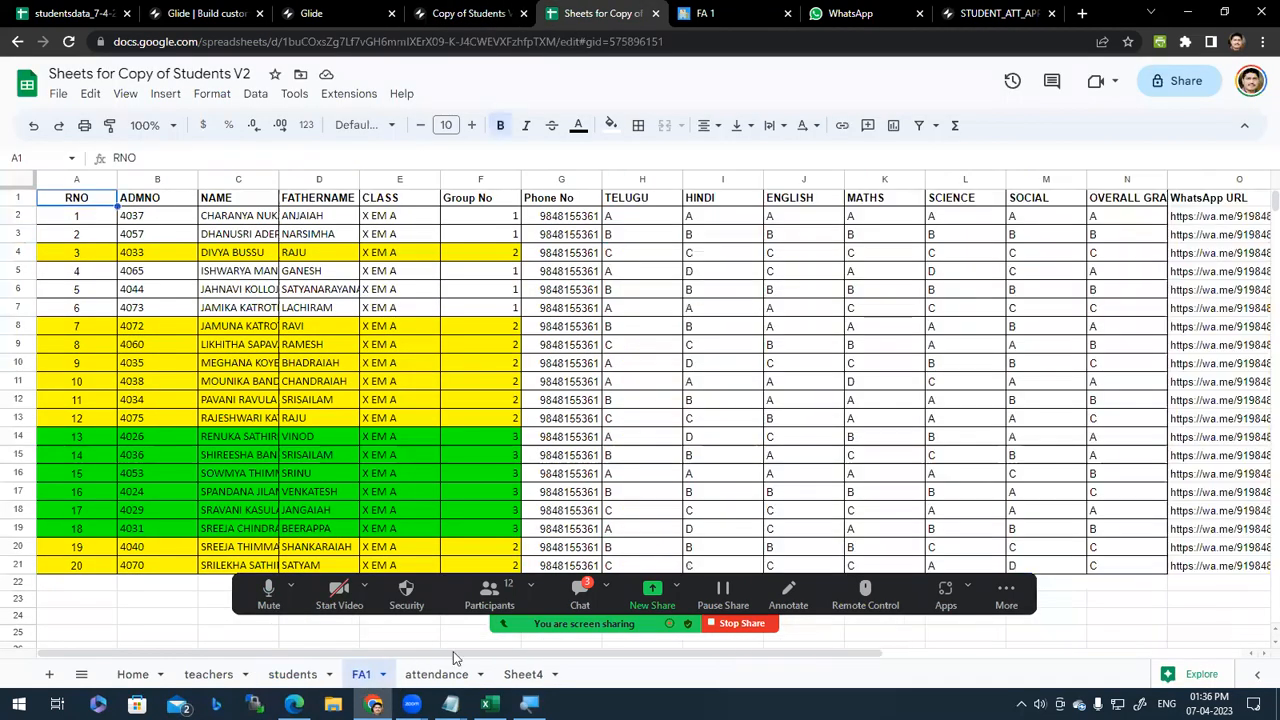
{"action": "left_click_drag", "start_coordinate": [860, 655], "coordinate": [1222, 655]}
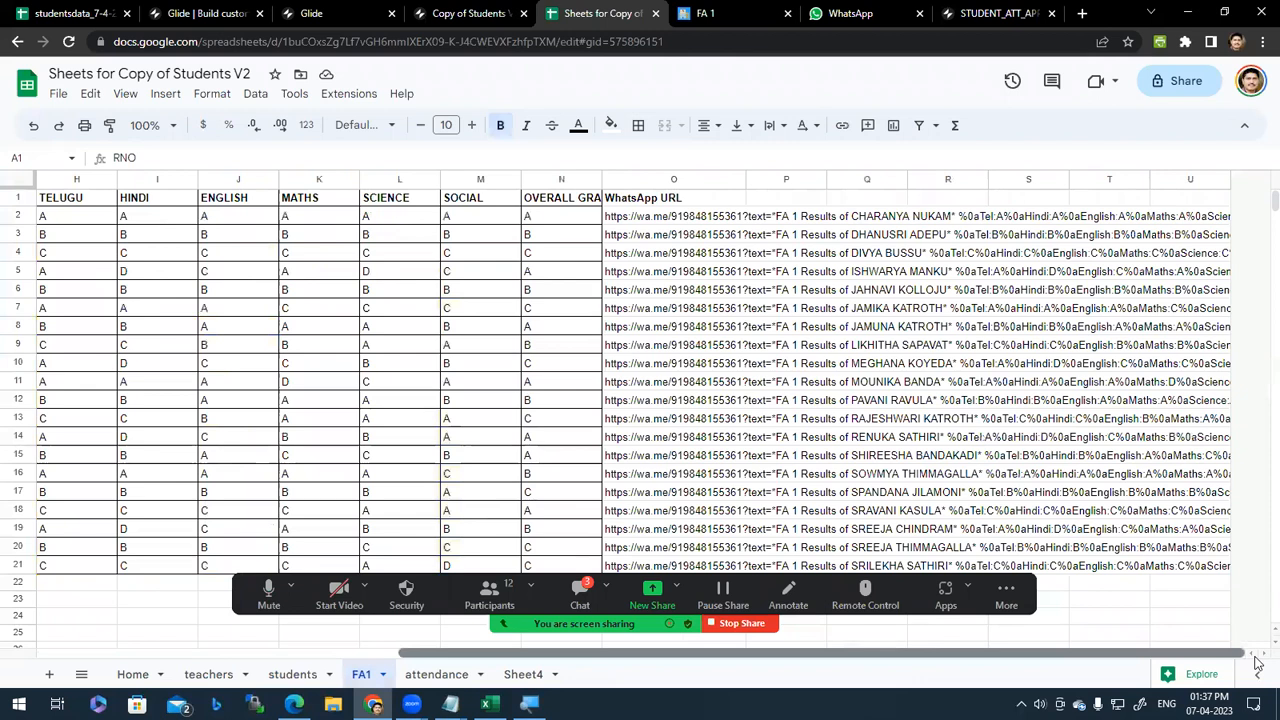
{"action": "left_click", "coordinate": [628, 220]}
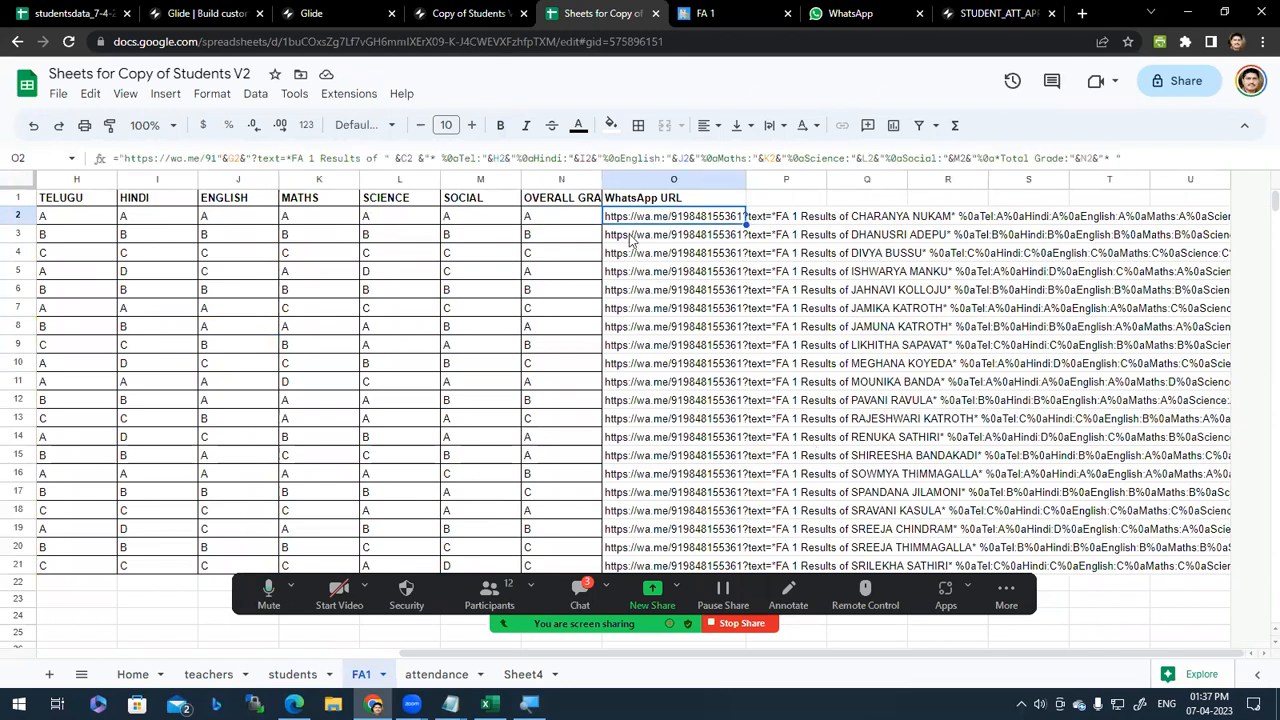
{"action": "key", "text": "Left"}
{"action": "key", "text": "Left"}
{"action": "key", "text": "Left"}
{"action": "key", "text": "Left"}
{"action": "key", "text": "Left"}
{"action": "key", "text": "Right"}
{"action": "key", "text": "Right"}
{"action": "key", "text": "Right"}
{"action": "key", "text": "Right"}
{"action": "key", "text": "Right"}
{"action": "left_click", "coordinate": [490, 12]}
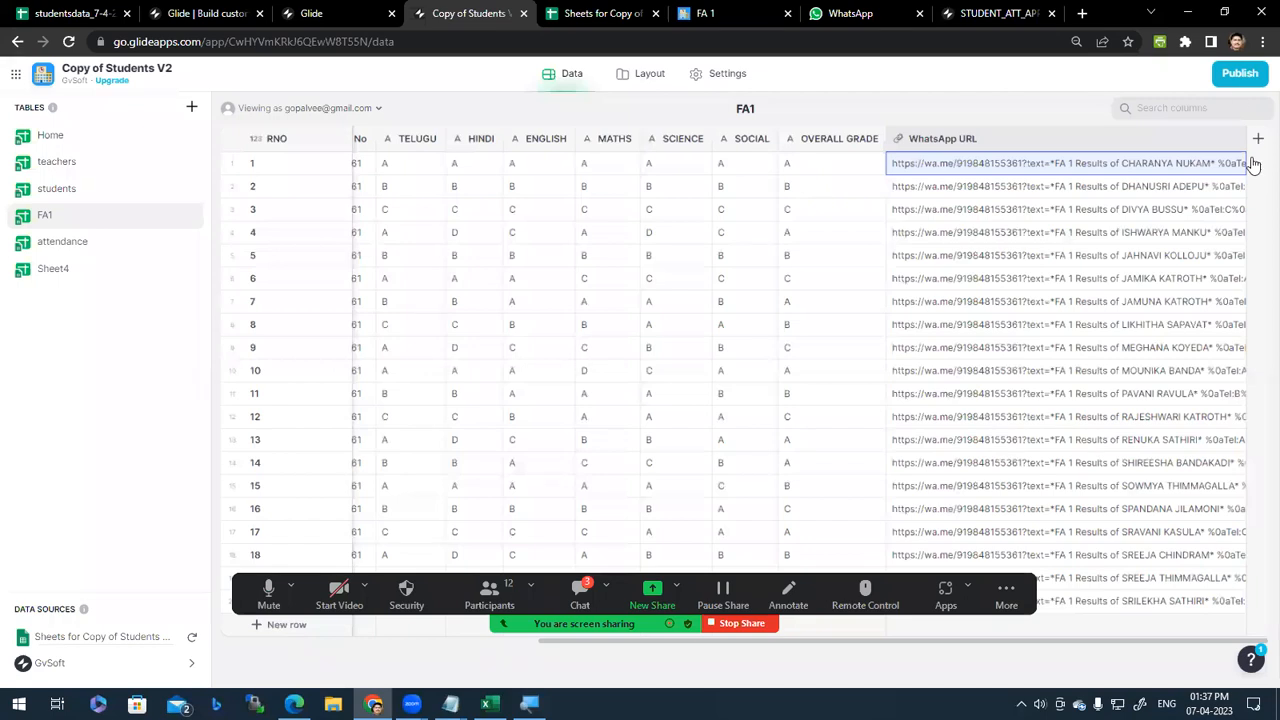
{"action": "left_click", "coordinate": [90, 249]}
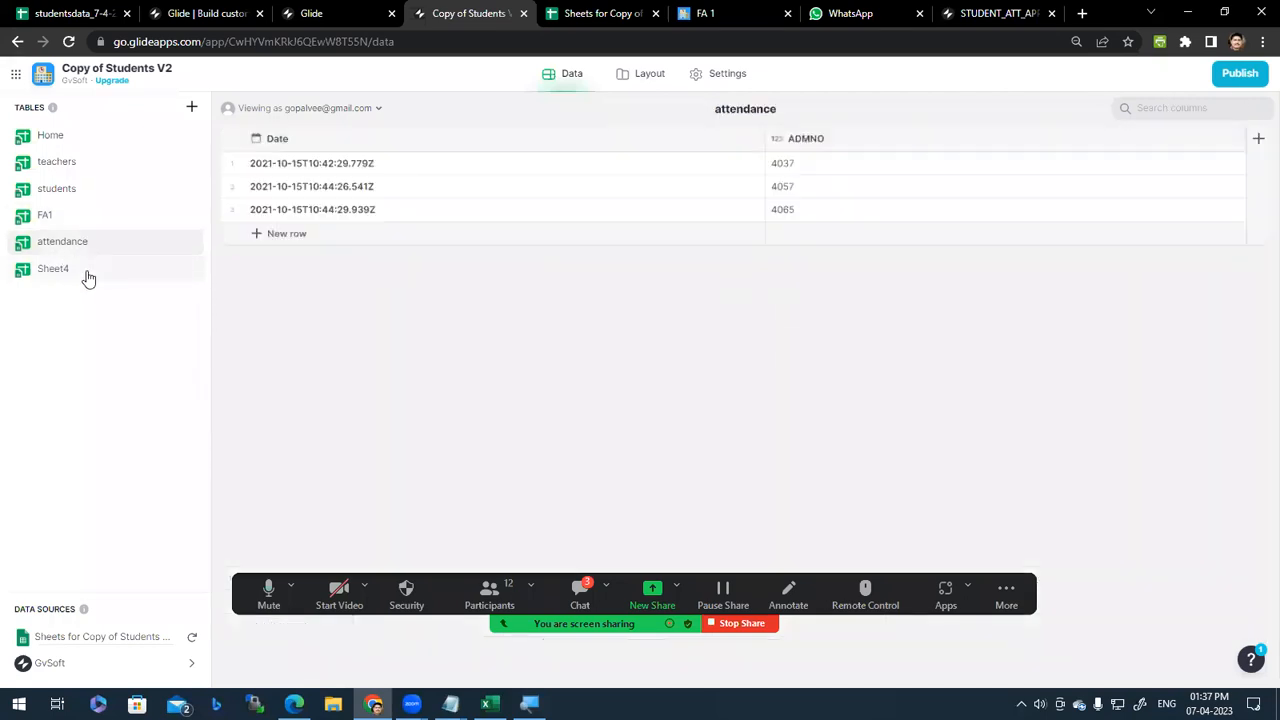
{"action": "left_click", "coordinate": [88, 270]}
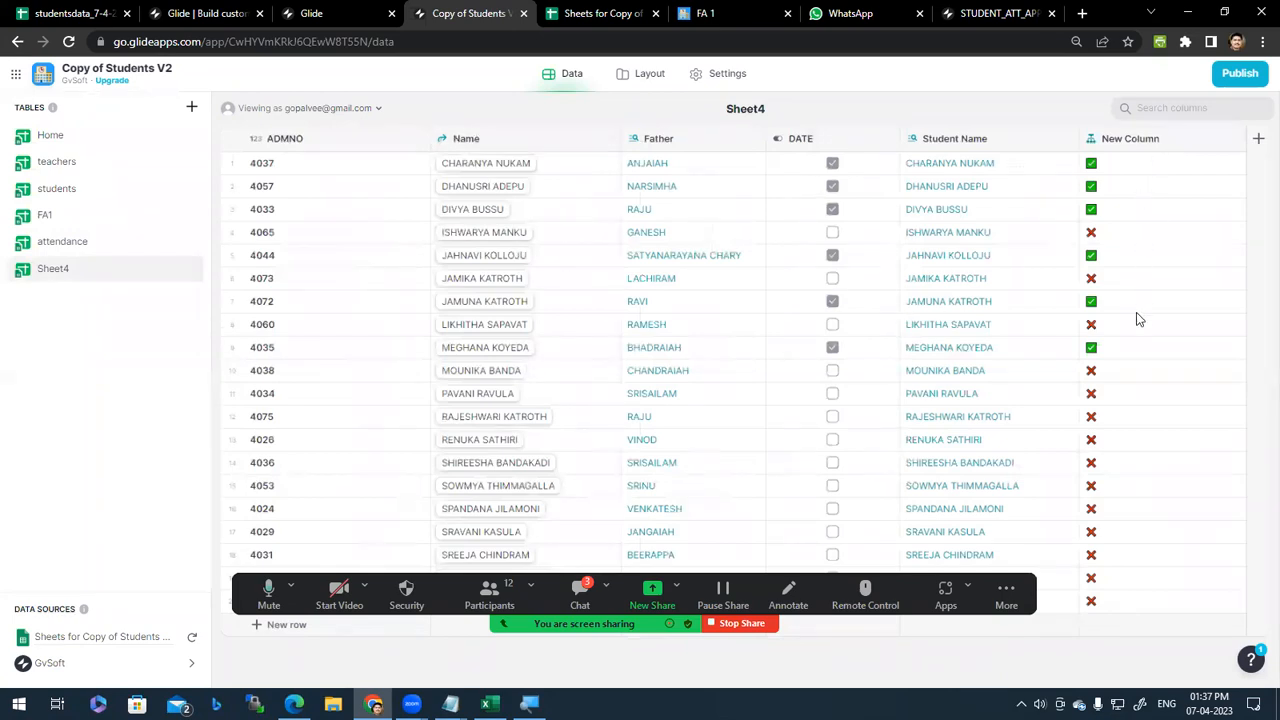
{"action": "left_click", "coordinate": [630, 84]}
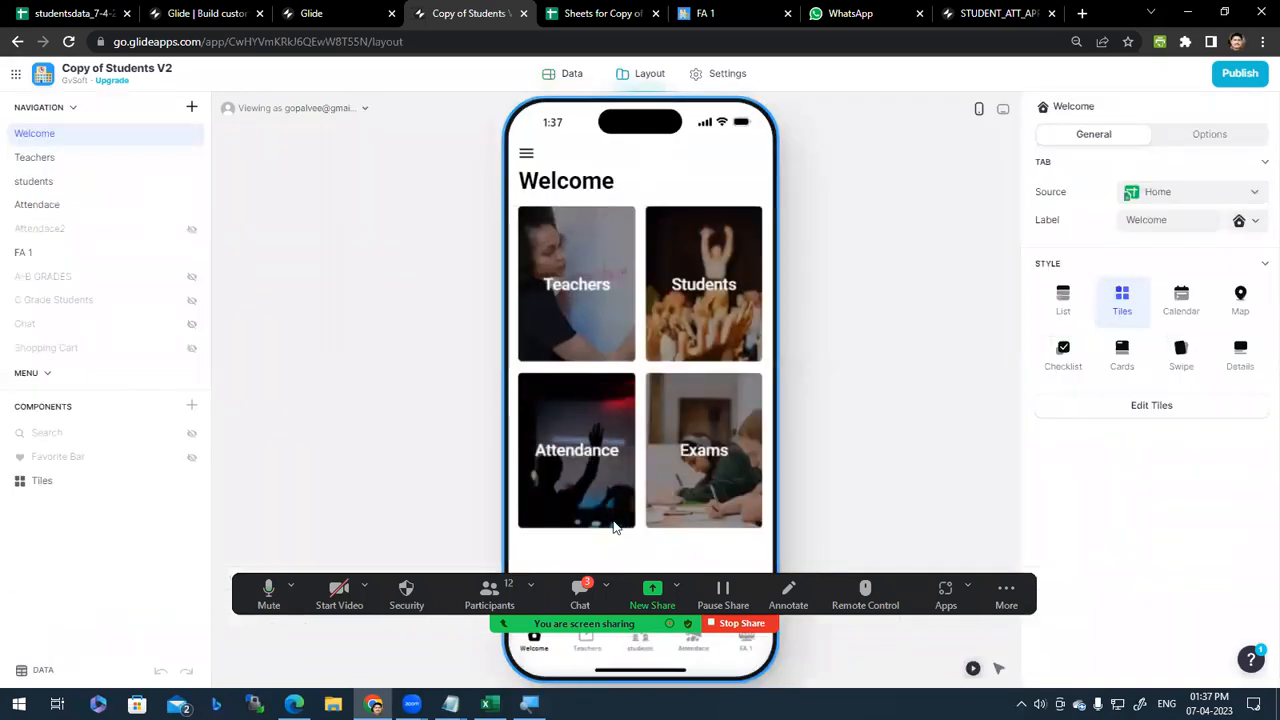
{"action": "left_click", "coordinate": [590, 462]}
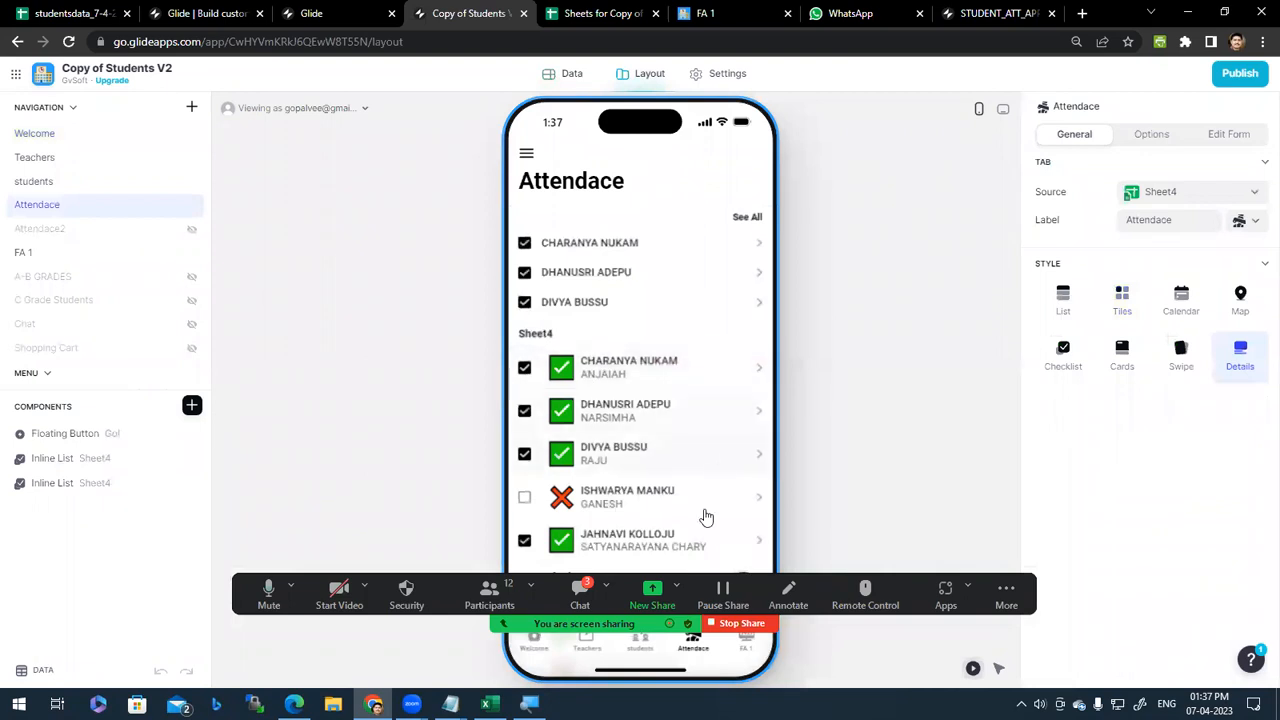
{"action": "scroll", "coordinate": [527, 374], "scroll_direction": "down", "scroll_amount": 2}
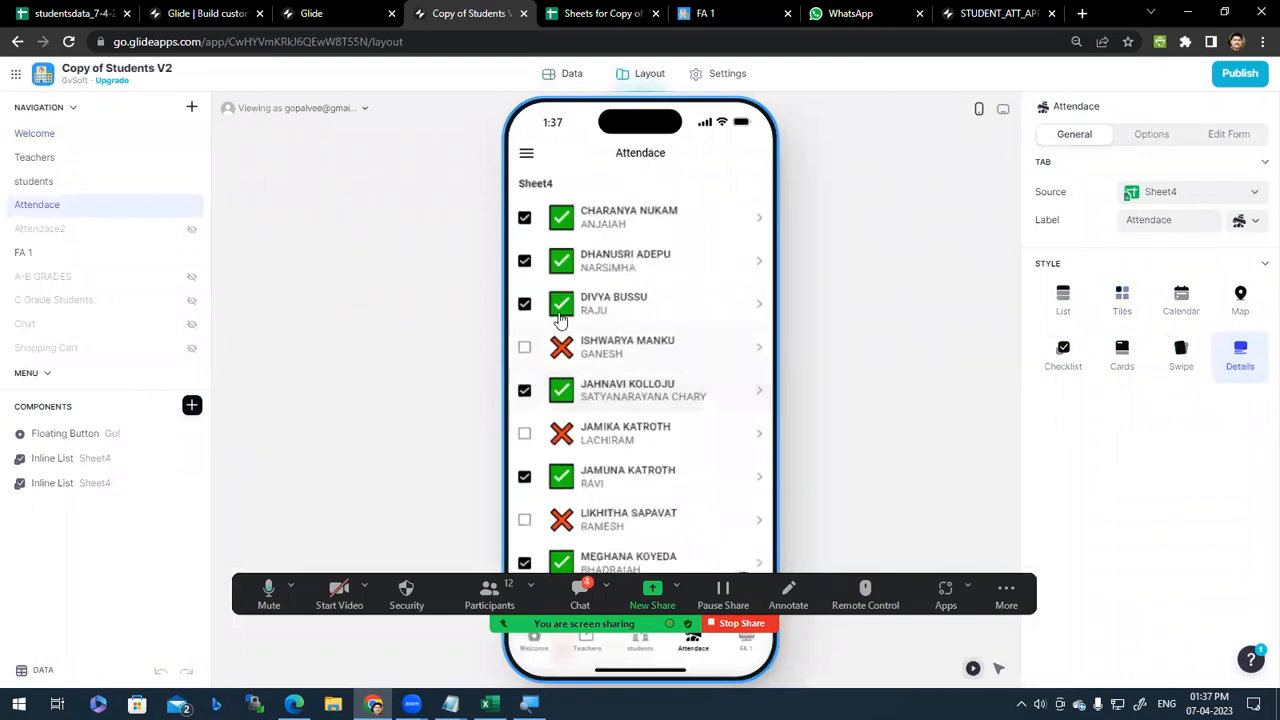
{"action": "left_click", "coordinate": [525, 305]}
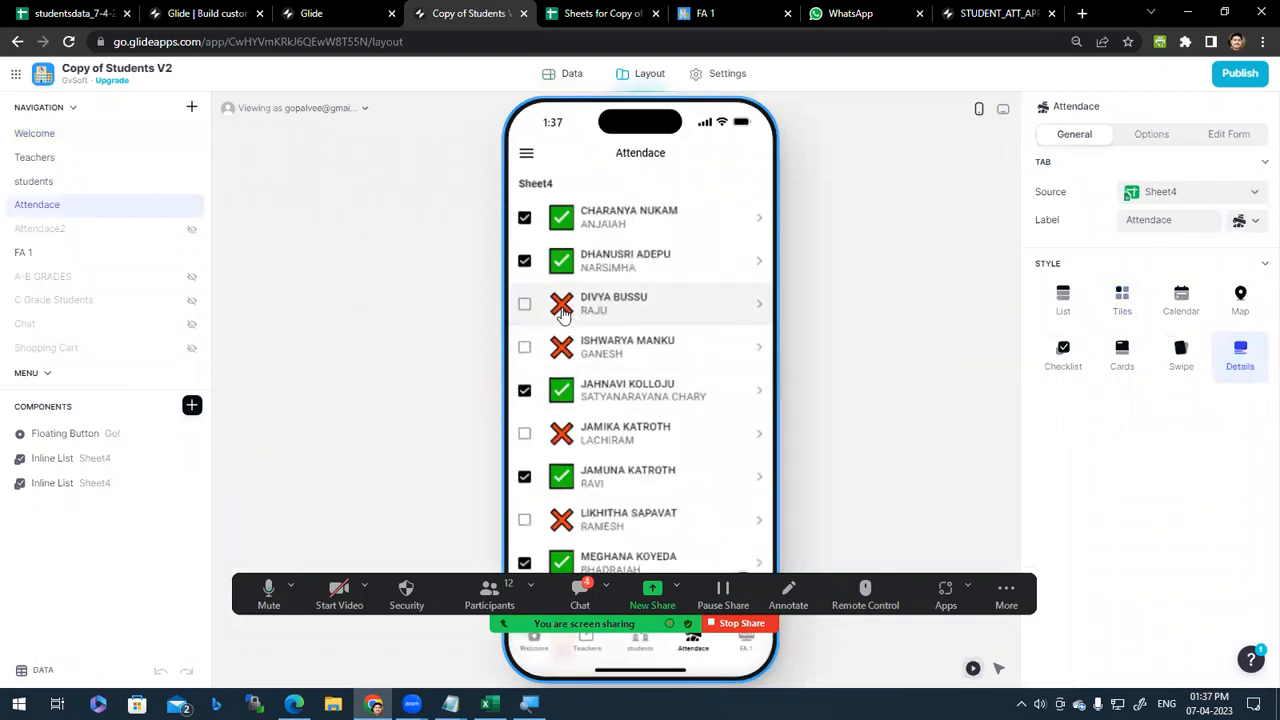
{"action": "left_click", "coordinate": [525, 304]}
{"action": "left_click", "coordinate": [525, 348]}
{"action": "left_click", "coordinate": [525, 350]}
{"action": "left_click", "coordinate": [525, 392]}
{"action": "left_click", "coordinate": [525, 392]}
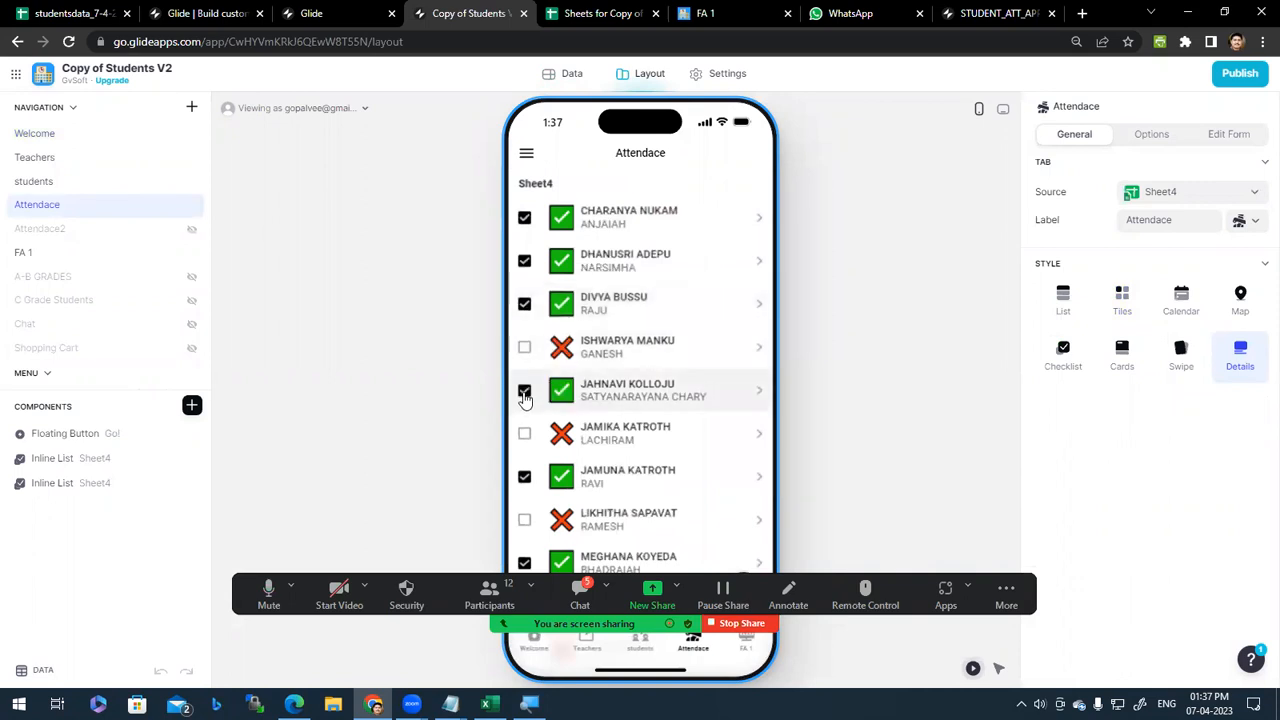
Step: Look at the second Sheet4 list's settings and the app Settings, then switch to the results spreadsheet
{"action": "left_click", "coordinate": [77, 488]}
{"action": "scroll", "coordinate": [1190, 600], "scroll_direction": "down", "scroll_amount": 3}
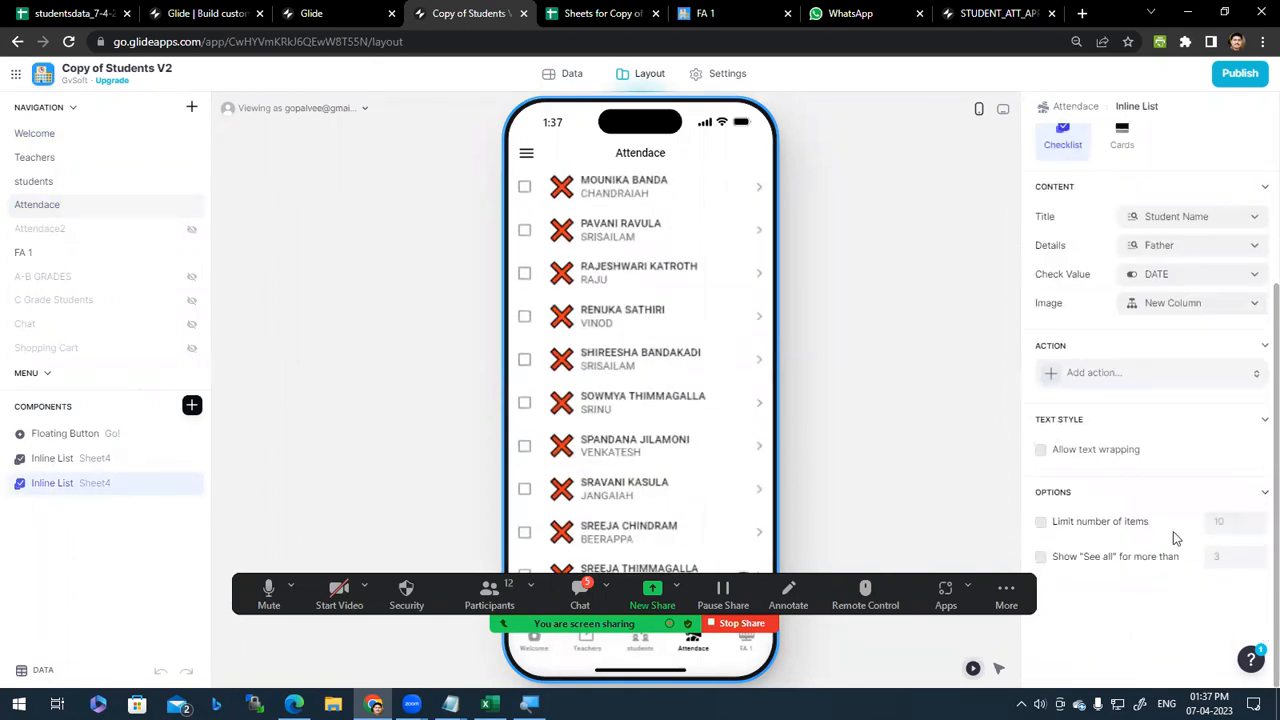
{"action": "scroll", "coordinate": [1173, 538], "scroll_direction": "up", "scroll_amount": 1}
{"action": "scroll", "coordinate": [689, 450], "scroll_direction": "up", "scroll_amount": 5}
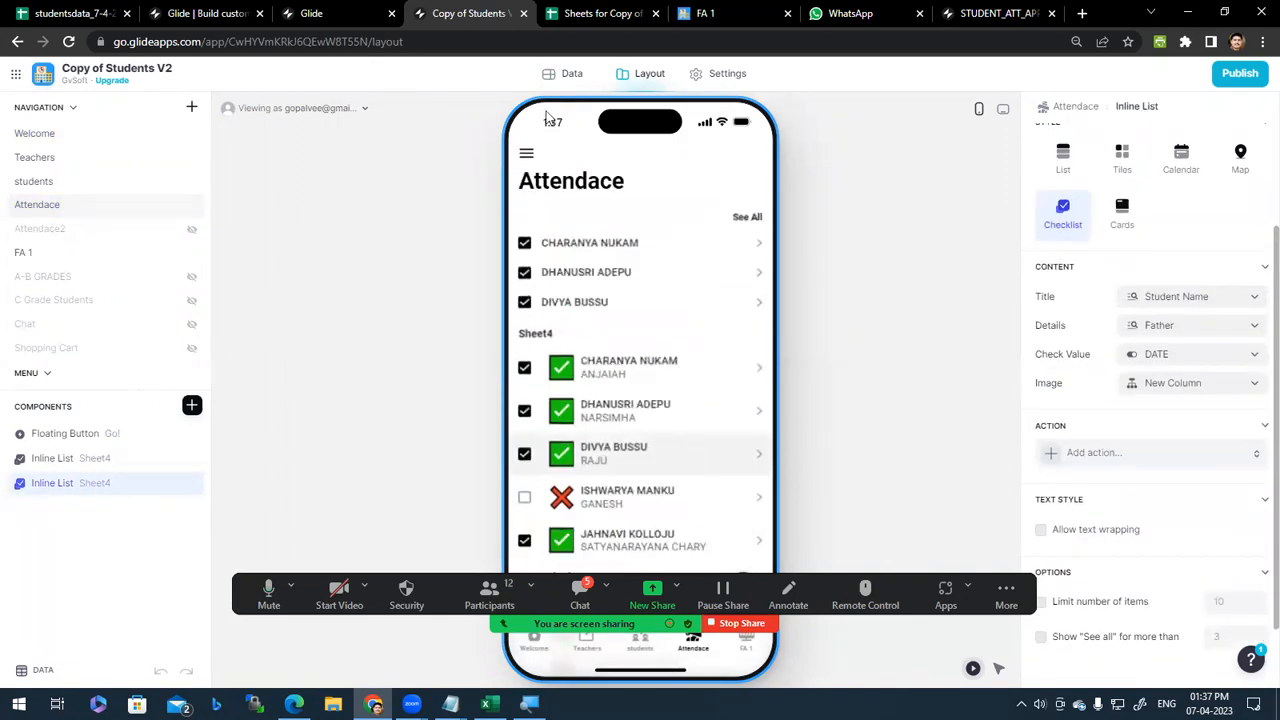
{"action": "left_click", "coordinate": [727, 74]}
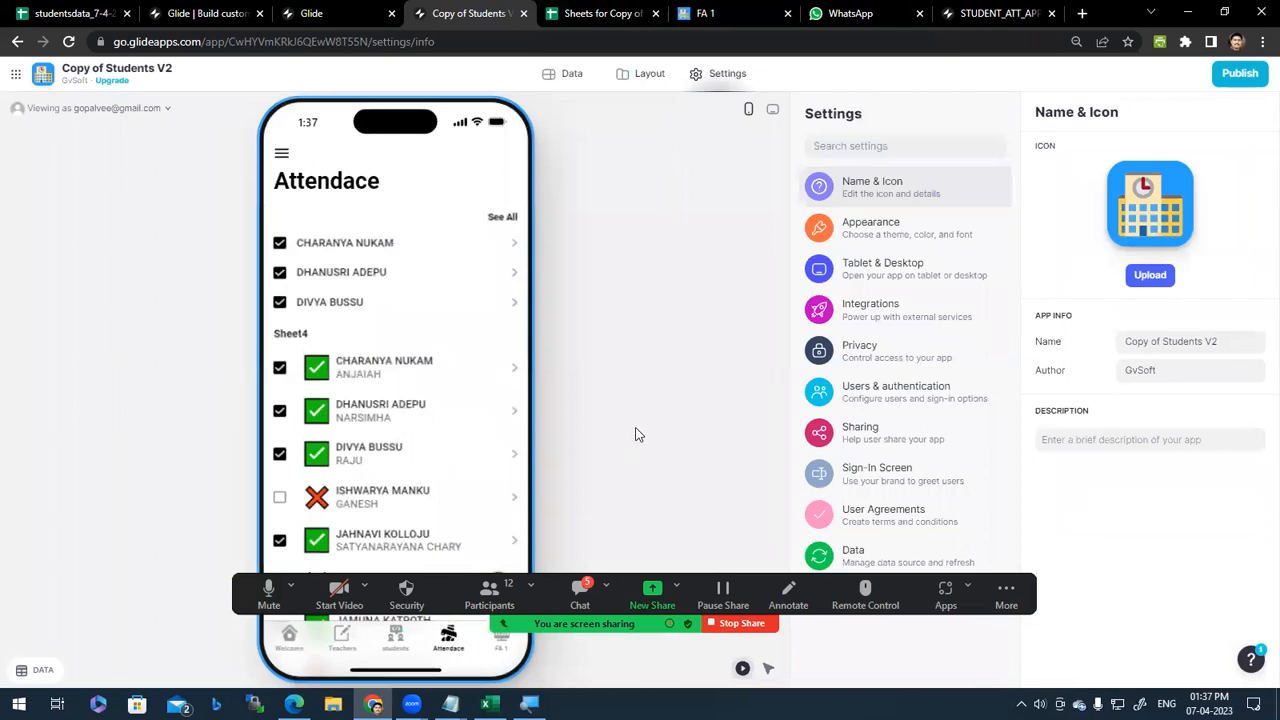
{"action": "left_click", "coordinate": [603, 12]}
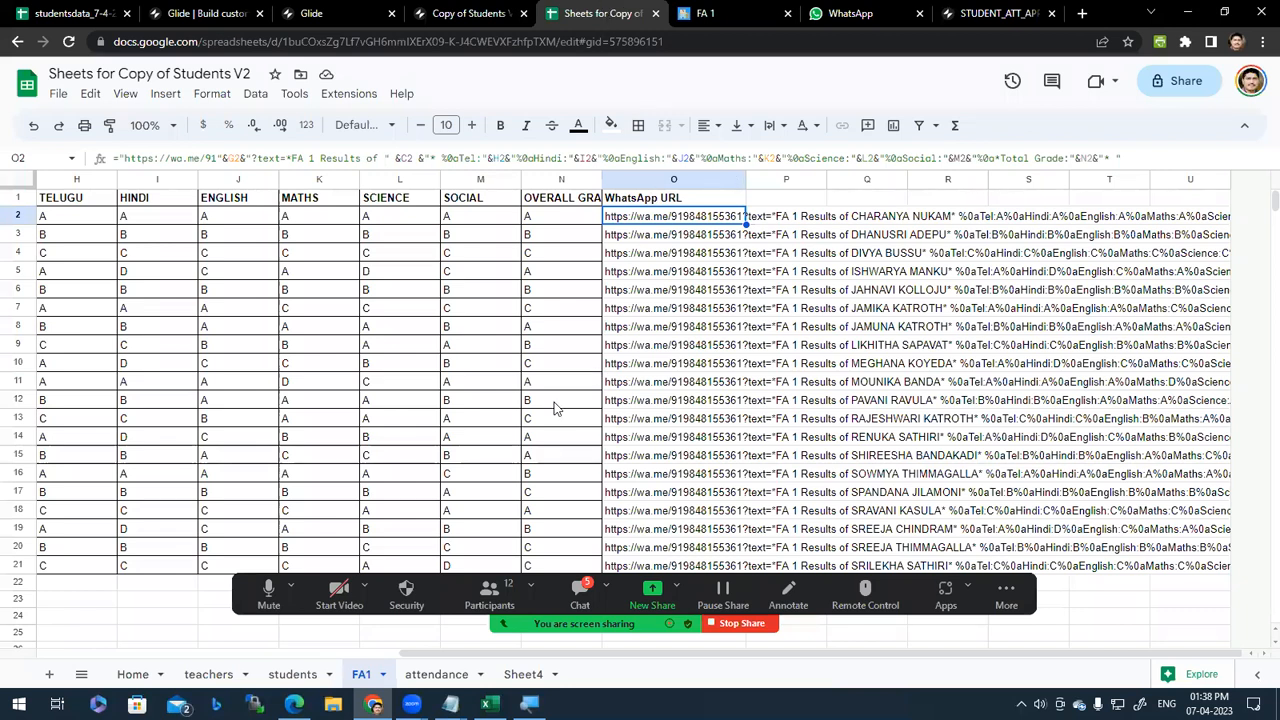
Step: Read the WhatsApp FA 1 draft from top to *Total Grade:B*0, then return to the FA1 sheet
{"action": "left_click", "coordinate": [850, 13]}
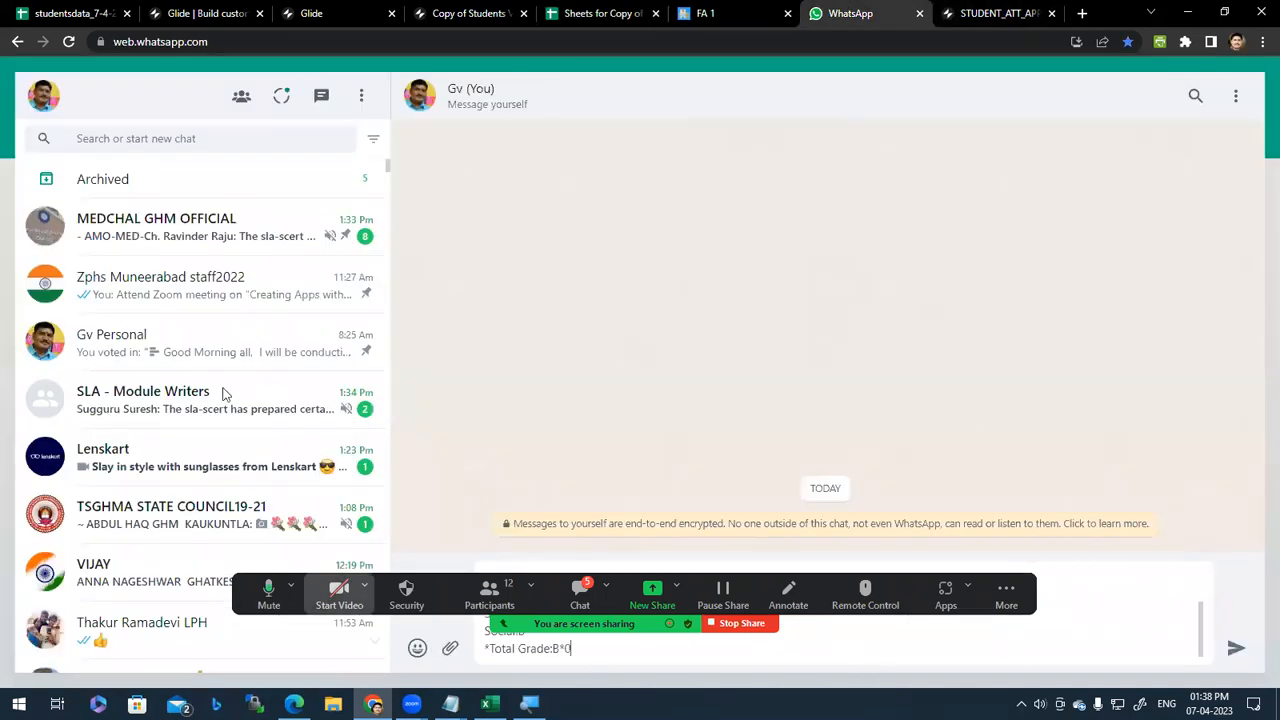
{"action": "left_click_drag", "start_coordinate": [238, 612], "coordinate": [225, 394]}
{"action": "scroll", "coordinate": [714, 624], "scroll_direction": "up", "scroll_amount": 1}
{"action": "scroll", "coordinate": [721, 628], "scroll_direction": "down", "scroll_amount": 1}
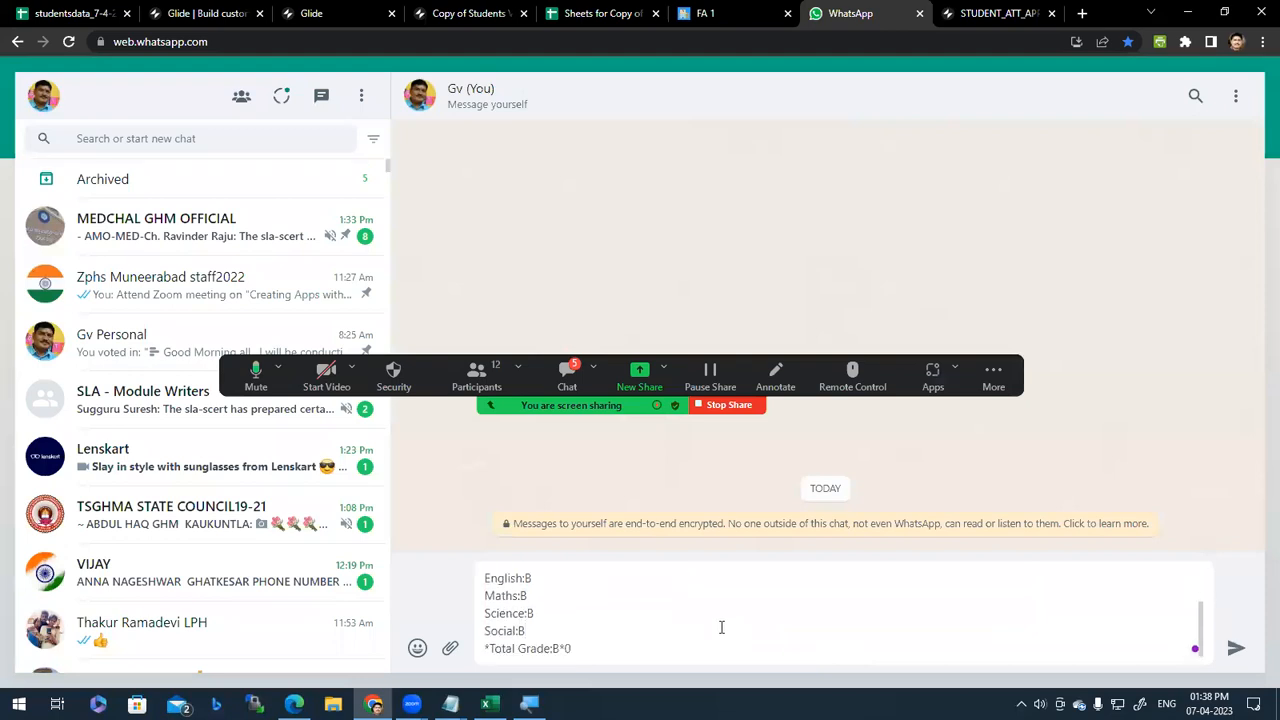
{"action": "left_click", "coordinate": [740, 13]}
{"action": "left_click", "coordinate": [857, 10]}
{"action": "key", "text": "Up"}
{"action": "key", "text": "Up"}
{"action": "key", "text": "Up"}
{"action": "key", "text": "Up"}
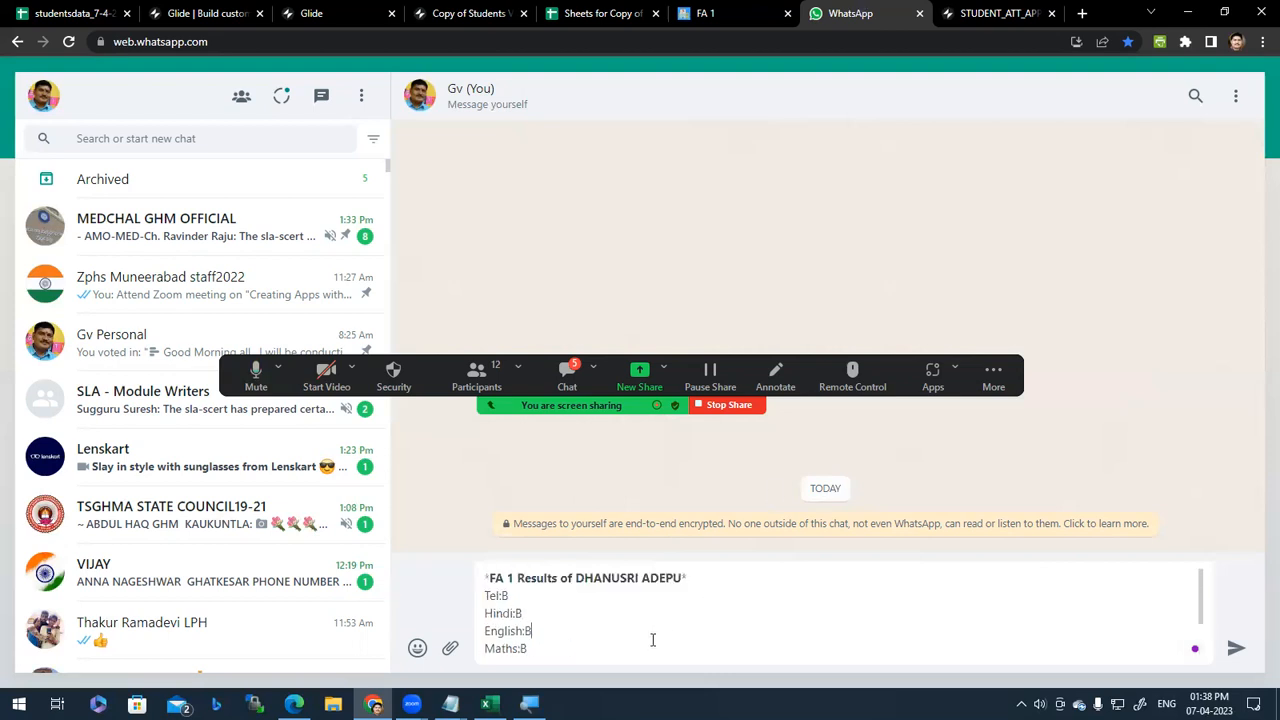
{"action": "key", "text": "Down"}
{"action": "key", "text": "Down"}
{"action": "key", "text": "Down"}
{"action": "key", "text": "Down"}
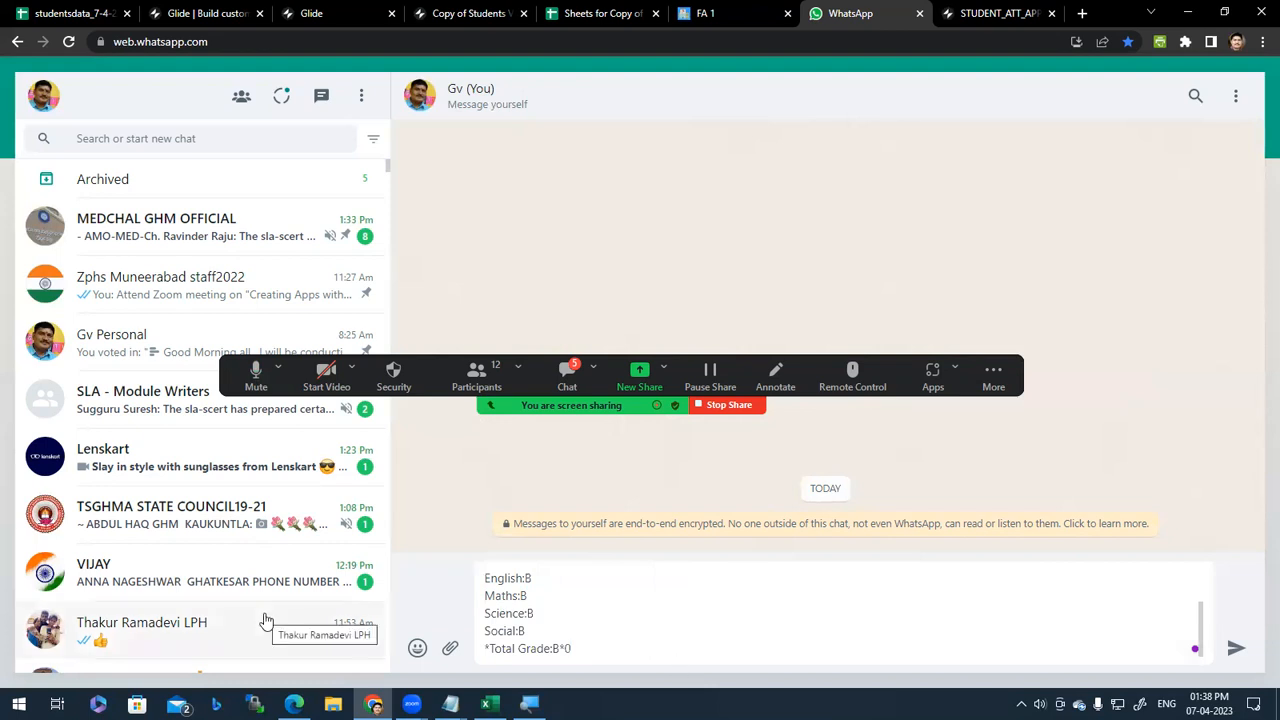
{"action": "scroll", "coordinate": [270, 622], "scroll_direction": "down", "scroll_amount": 3}
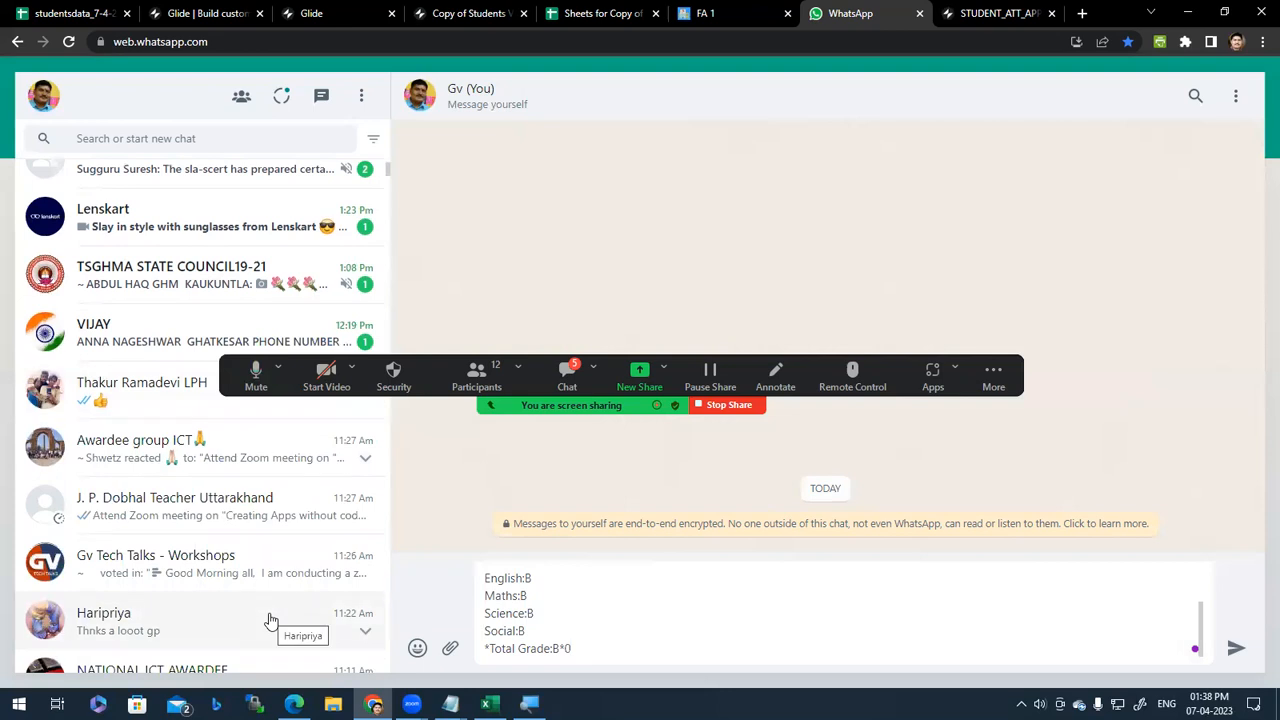
{"action": "left_click", "coordinate": [620, 13]}
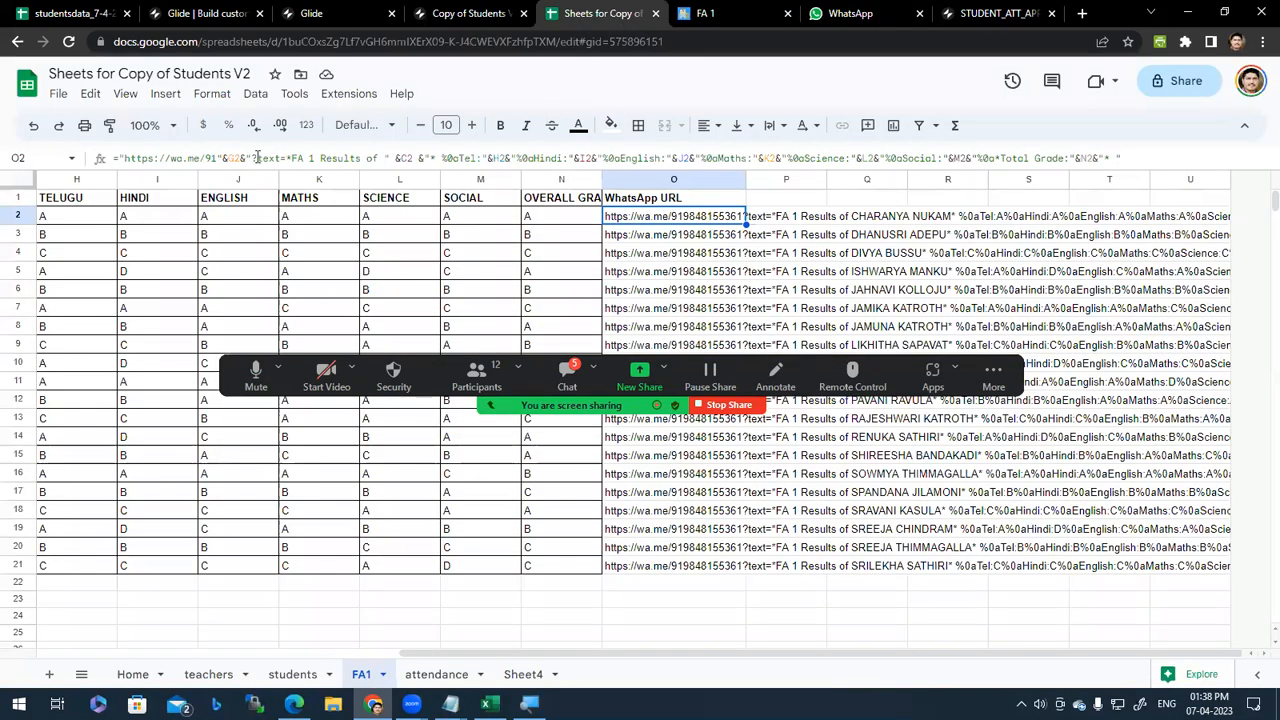
Step: Copy the leading wa.me/91 portion of cell O2's formula from the formula bar
{"action": "left_click", "coordinate": [131, 158]}
{"action": "left_click_drag", "start_coordinate": [124, 158], "coordinate": [300, 158]}
{"action": "right_click", "coordinate": [275, 162]}
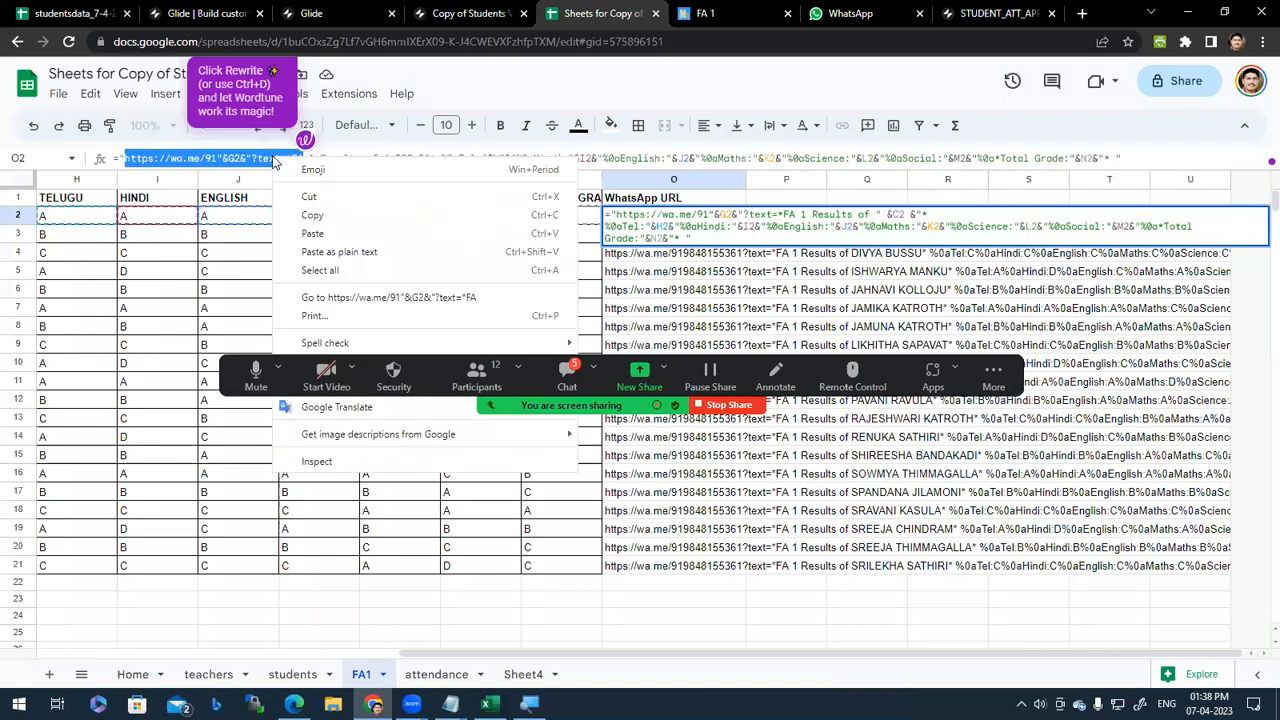
{"action": "left_click", "coordinate": [312, 215]}
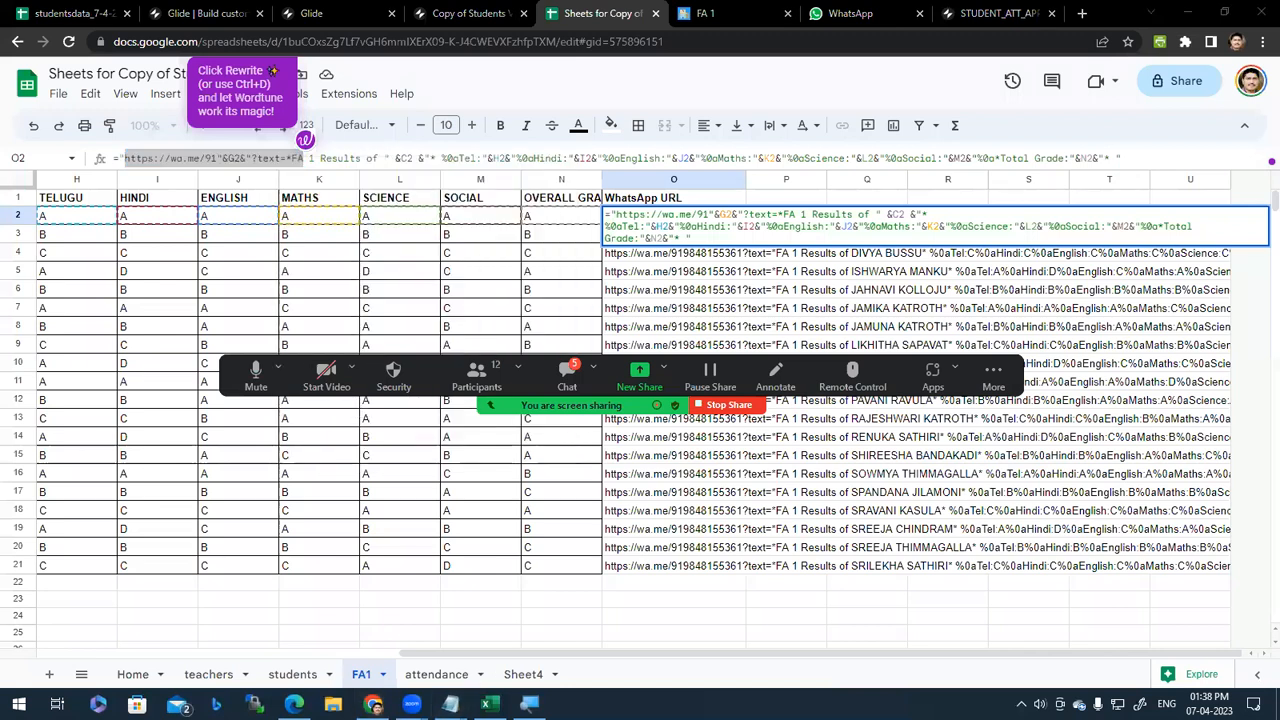
Step: Paste the copied formula into the Zoom meeting chat and move to its G2 reference
{"action": "mouse_move", "coordinate": [453, 690]}
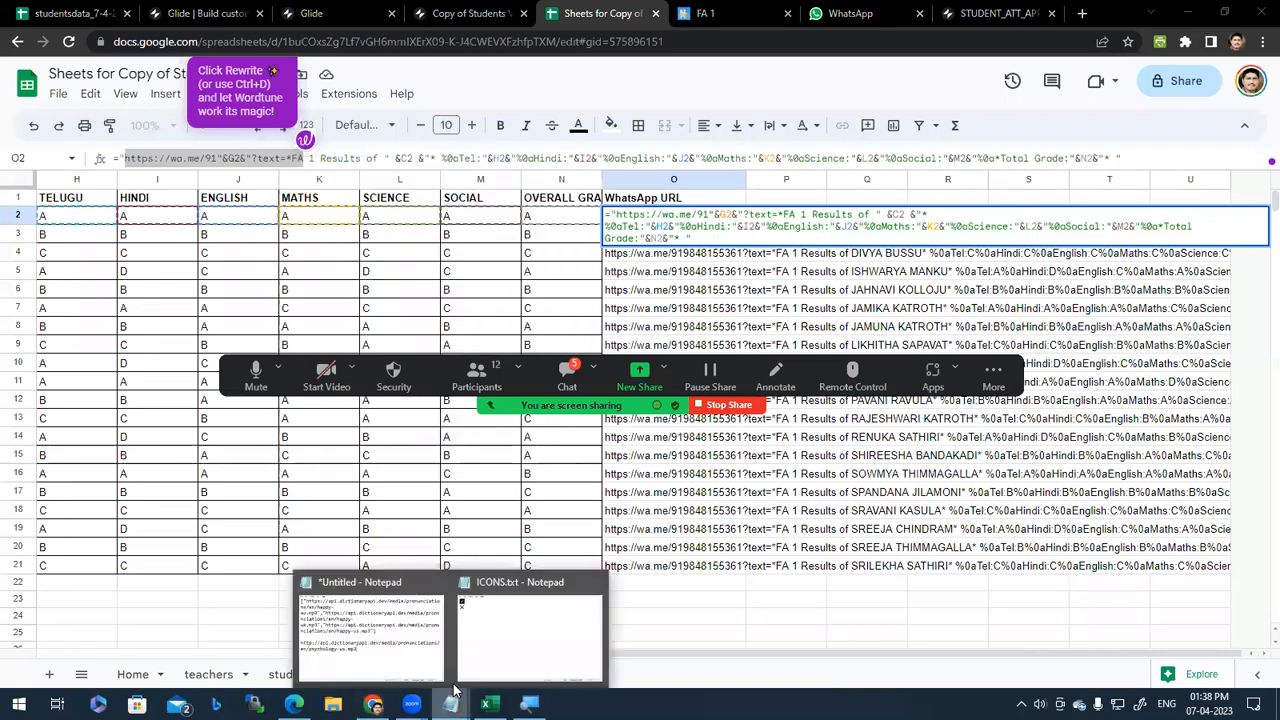
{"action": "key", "text": "alt+h"}
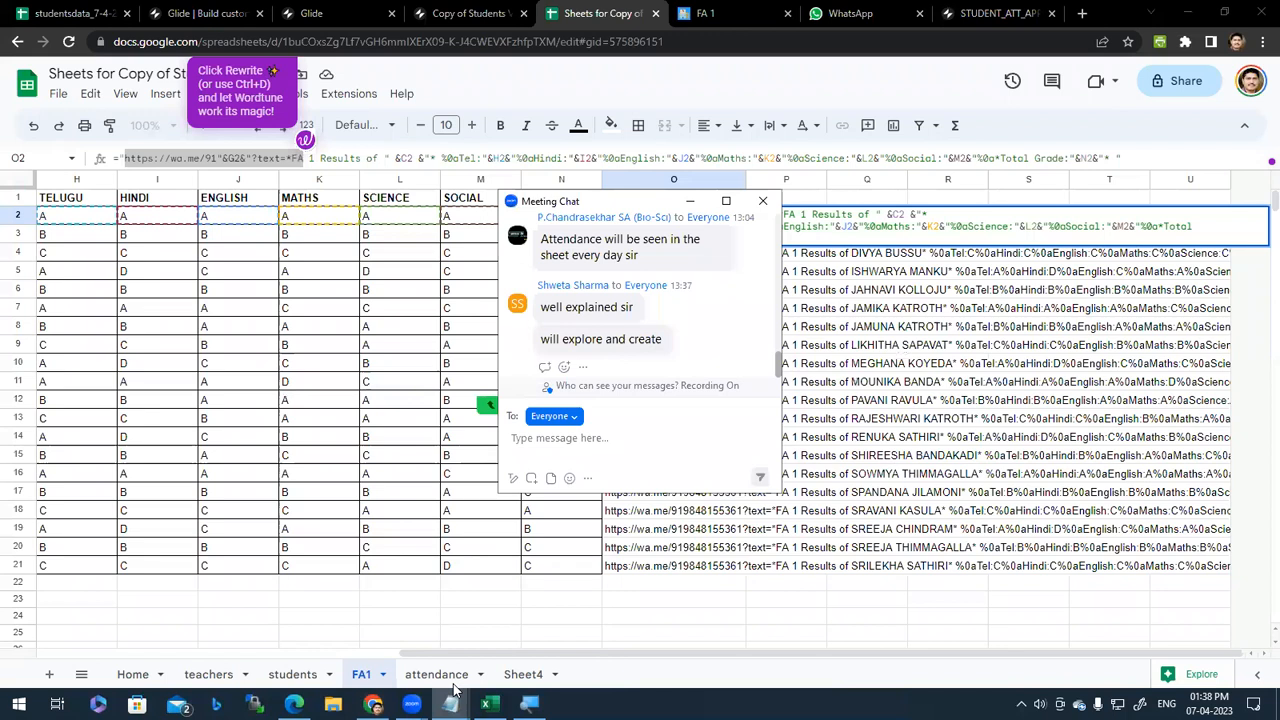
{"action": "key", "text": "ctrl+v"}
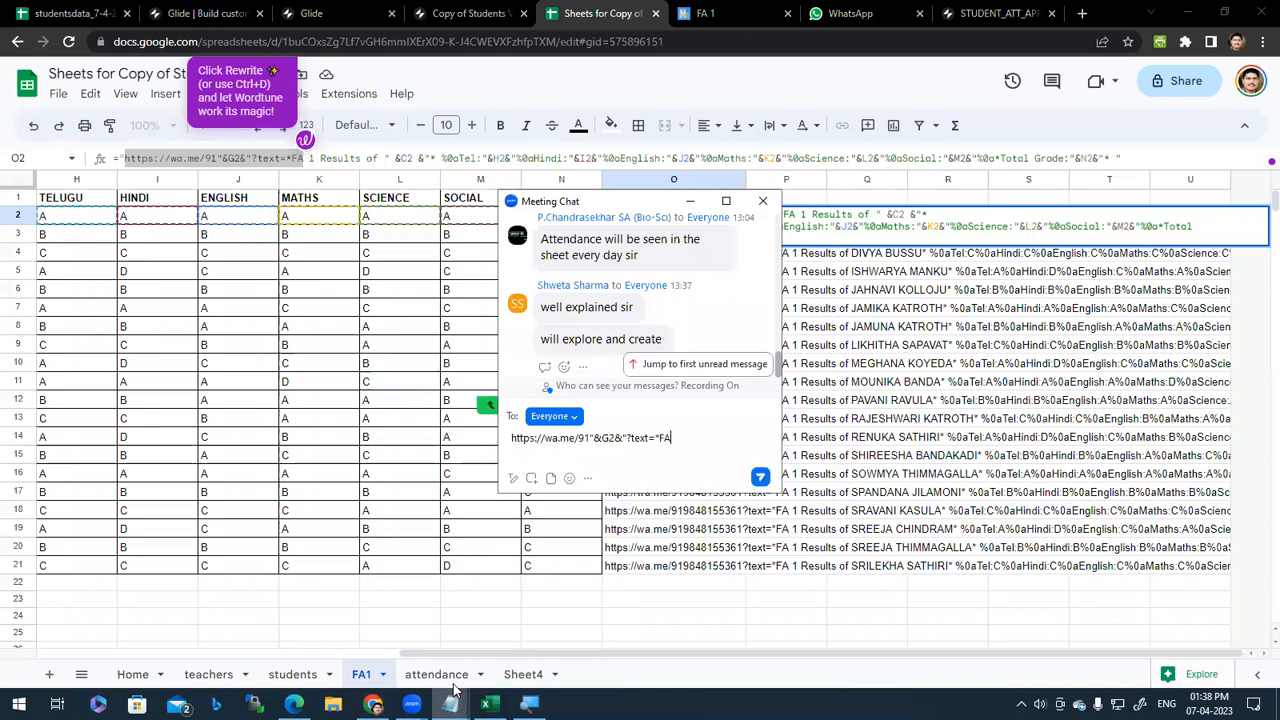
{"action": "key", "text": "ctrl+shift+Right"}
{"action": "key", "text": "ctrl+shift+Right"}
{"action": "key", "text": "Right"}
{"action": "key", "text": "ctrl+shift+Right"}
{"action": "key", "text": "ctrl+Right"}
{"action": "key", "text": "ctrl+shift+Right"}
Step: Replace G2 with phoneno and the trailing text with 'text', send to Everyone, close chat
{"action": "left_click", "coordinate": [609, 438]}
{"action": "key", "text": "Delete"}
{"action": "key", "text": "BackSpace"}
{"action": "type", "text": "phoneno"}
{"action": "left_click_drag", "start_coordinate": [701, 438], "coordinate": [685, 438]}
{"action": "type", "text": "text"}
{"action": "left_click", "coordinate": [760, 476]}
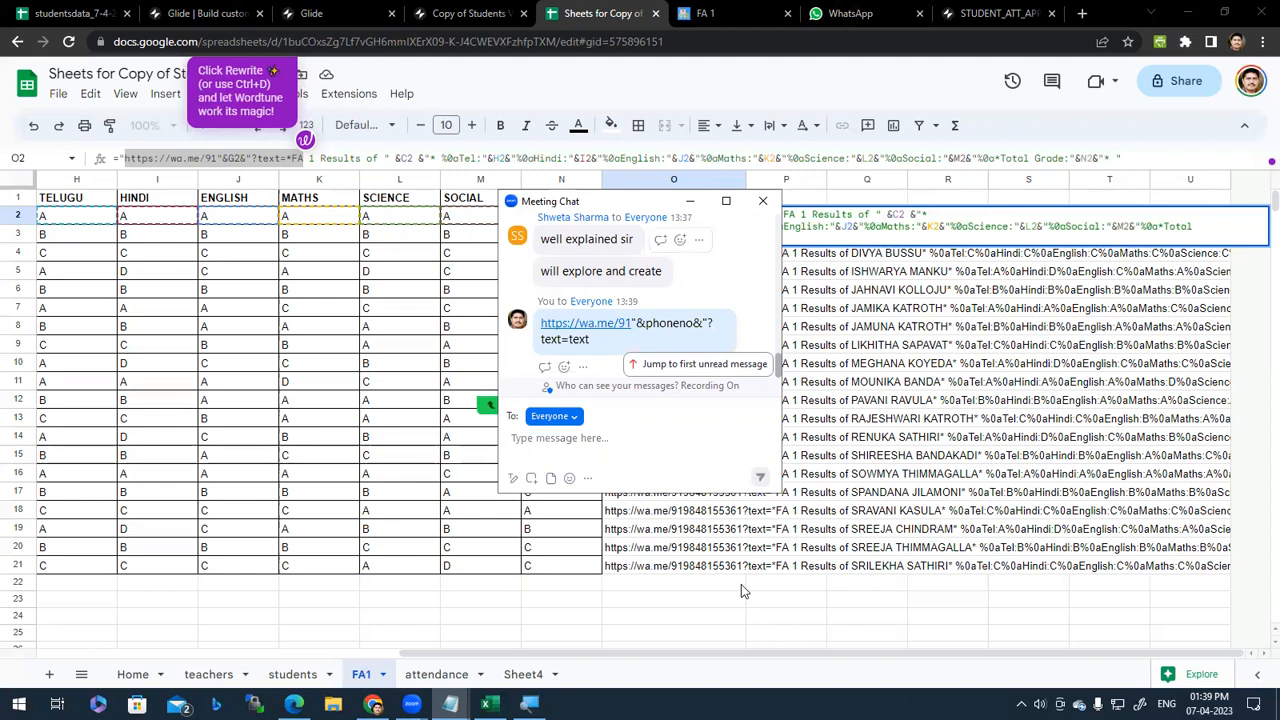
{"action": "left_click", "coordinate": [763, 201]}
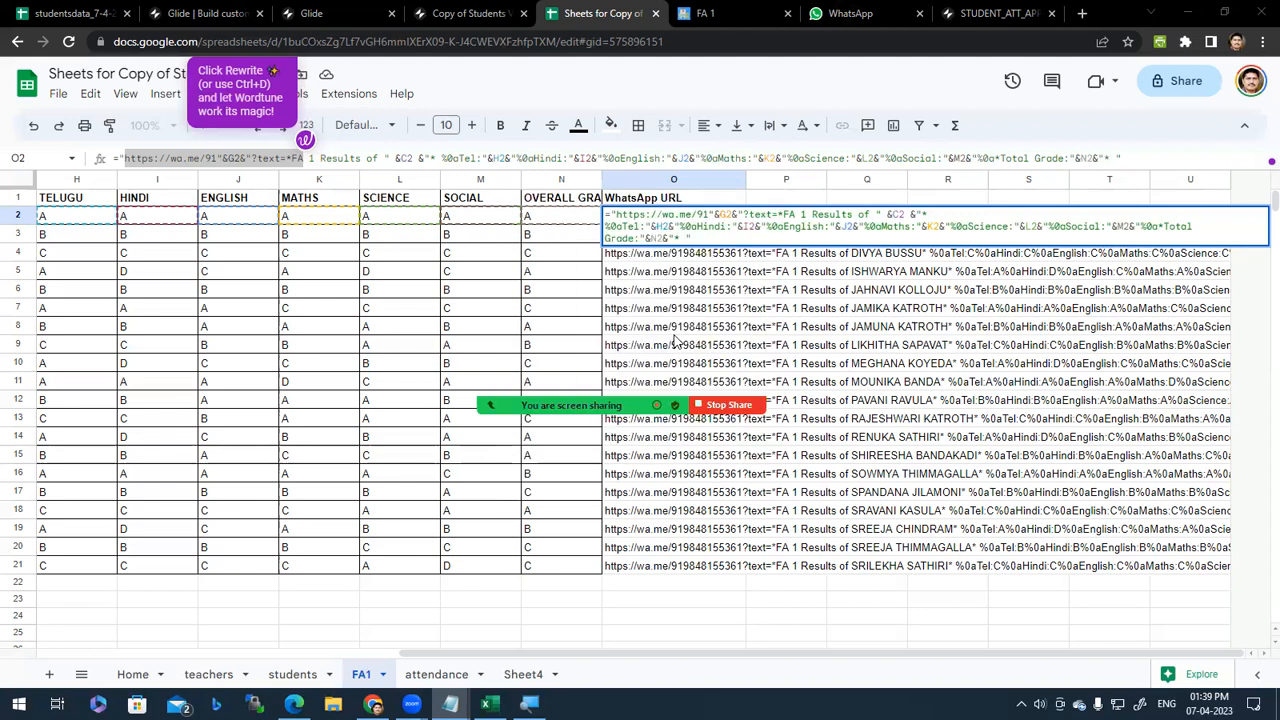
Step: Flip through the students, attendance and FA1 sheets, ending back on students
{"action": "left_click", "coordinate": [290, 683]}
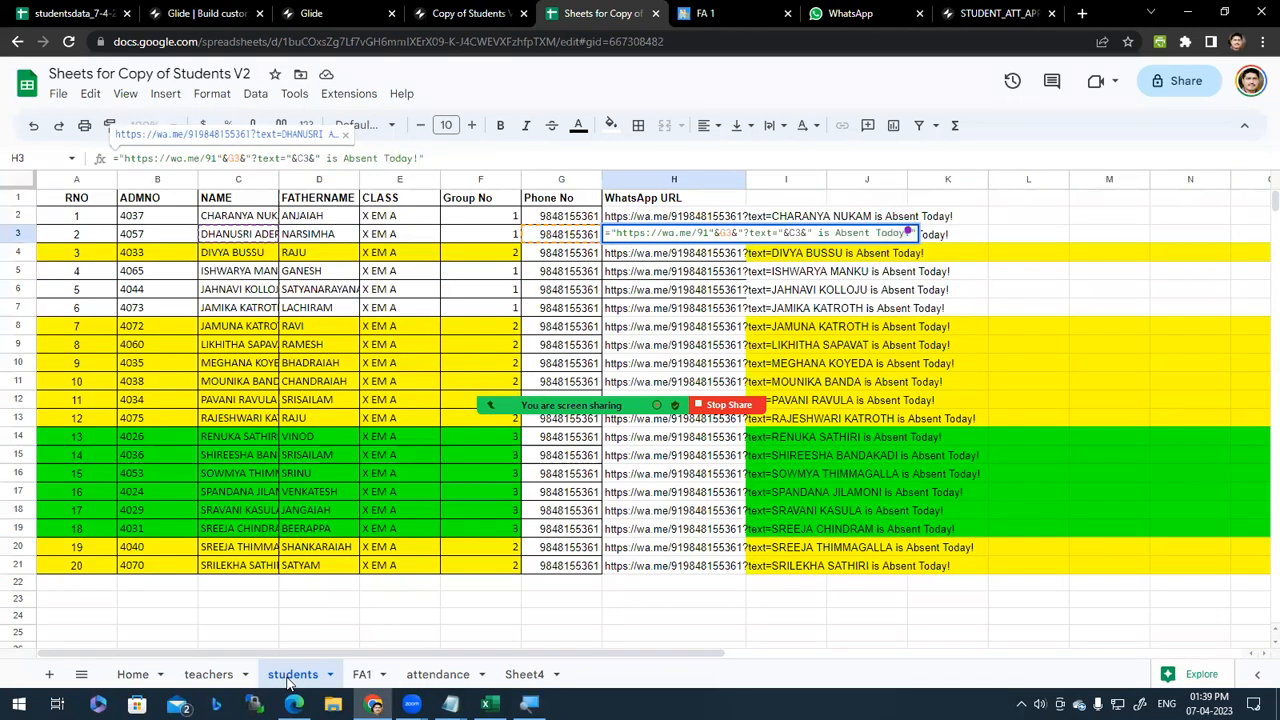
{"action": "left_click", "coordinate": [432, 682]}
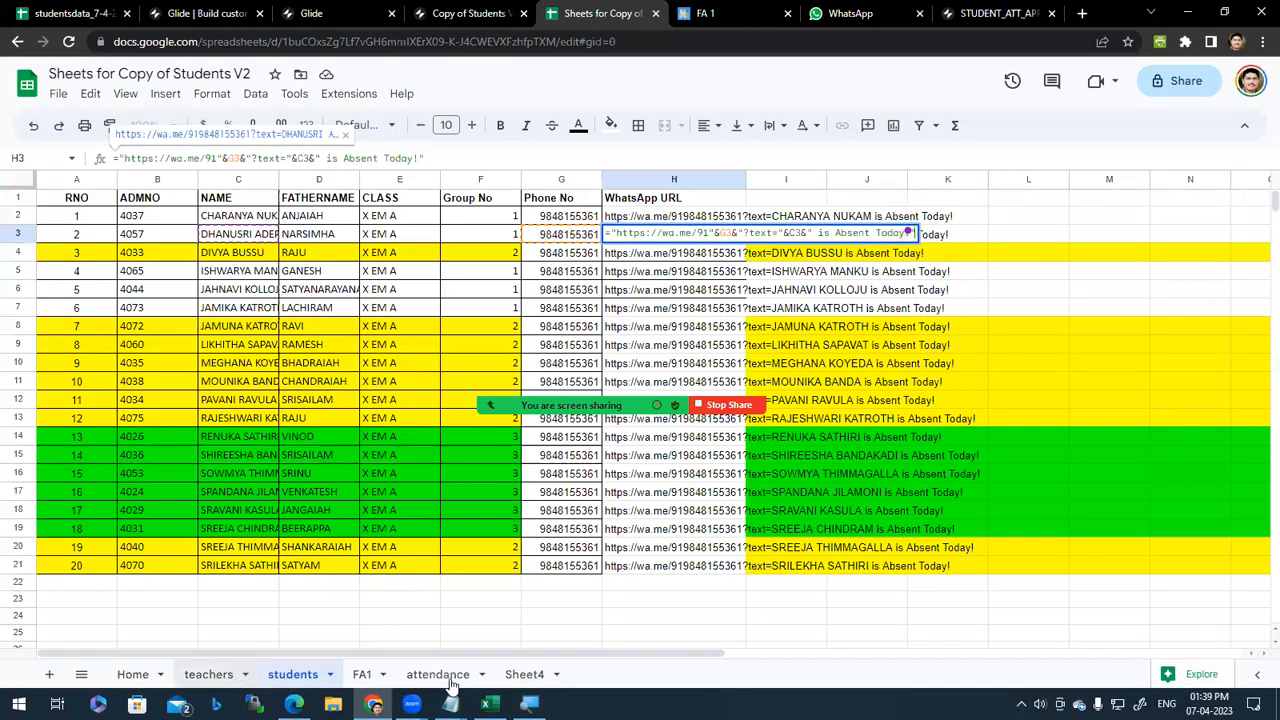
{"action": "left_click", "coordinate": [368, 682]}
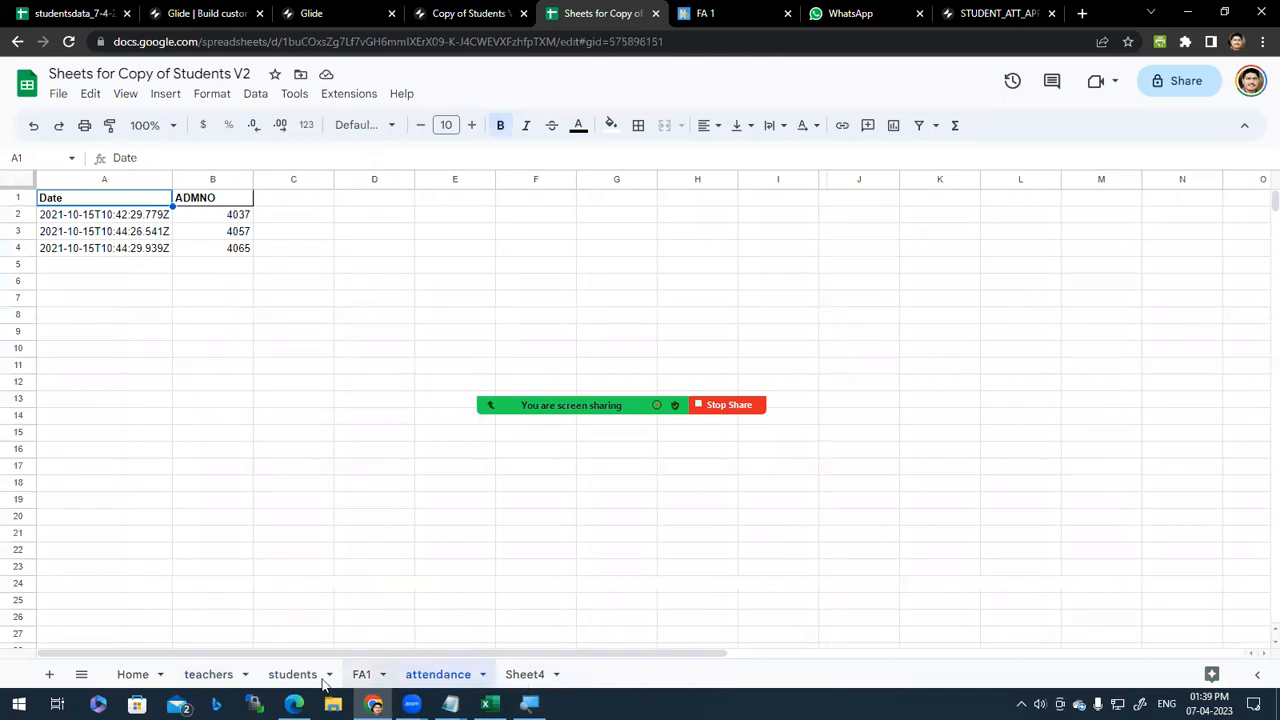
{"action": "left_click", "coordinate": [290, 676]}
Step: Return to the Copy of Students V2 editor and open its screen Layout
{"action": "left_click", "coordinate": [340, 13]}
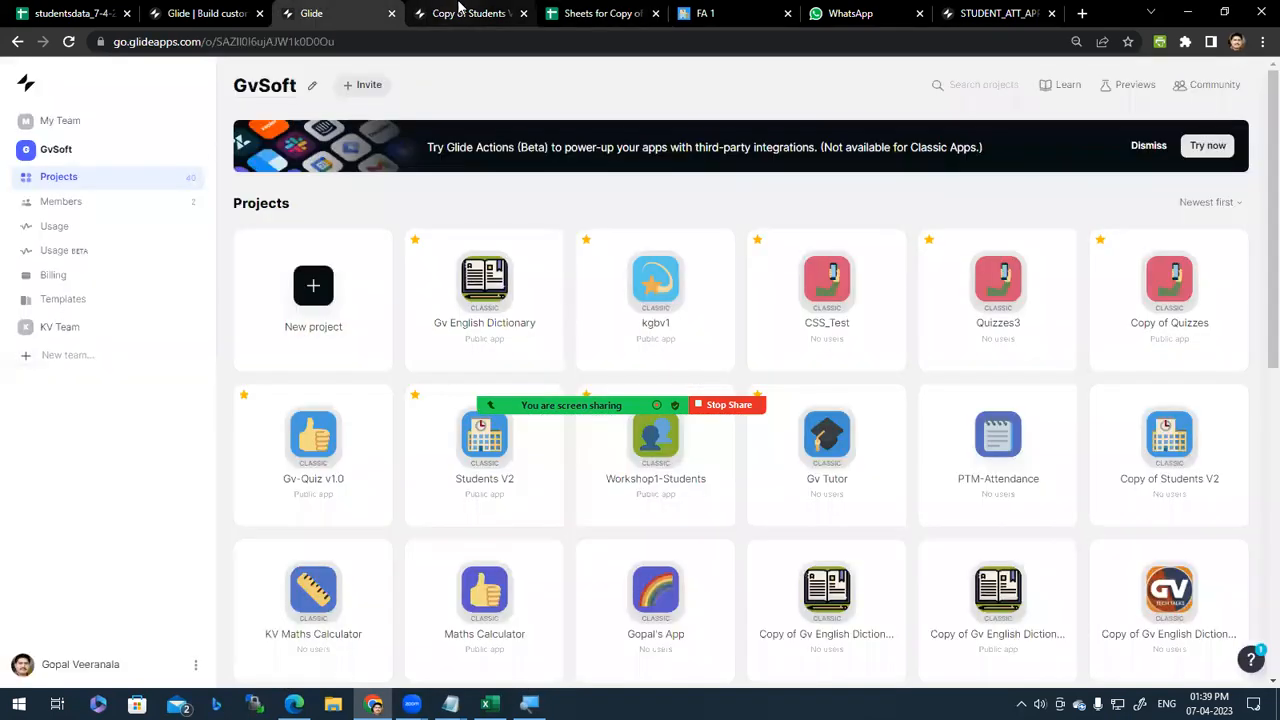
{"action": "left_click", "coordinate": [460, 12]}
{"action": "left_click", "coordinate": [340, 13]}
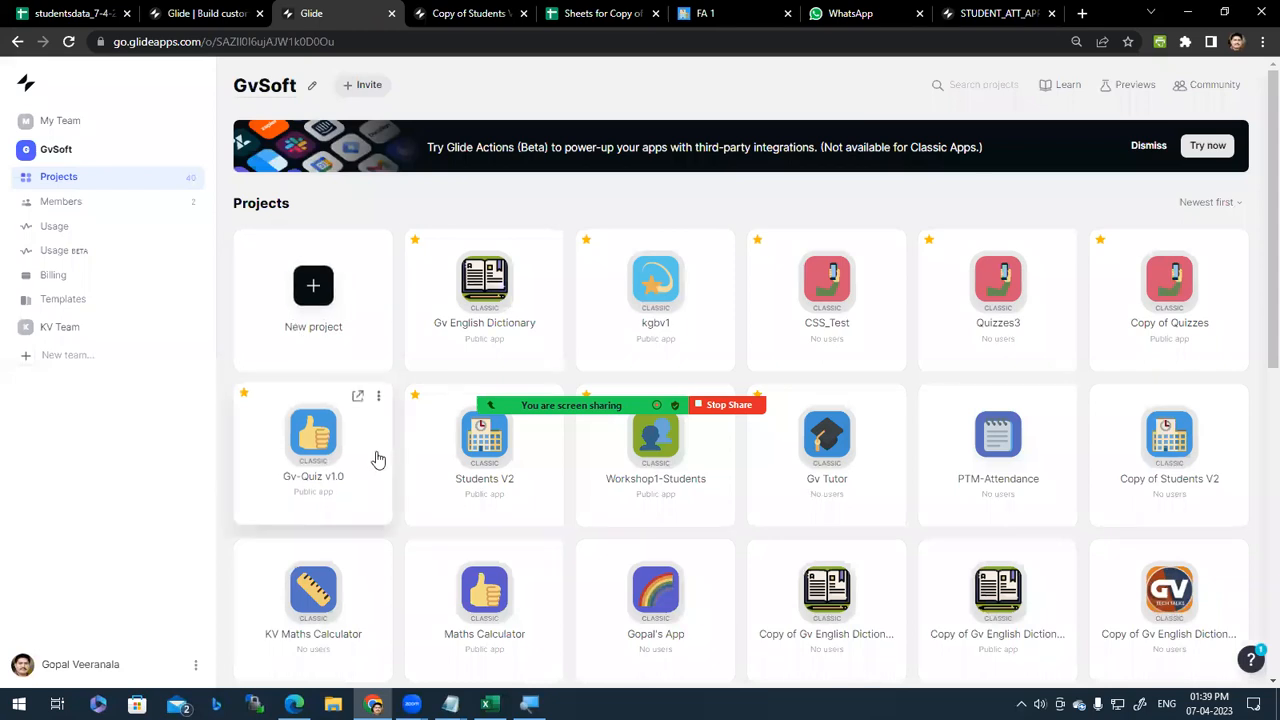
{"action": "left_click", "coordinate": [482, 13]}
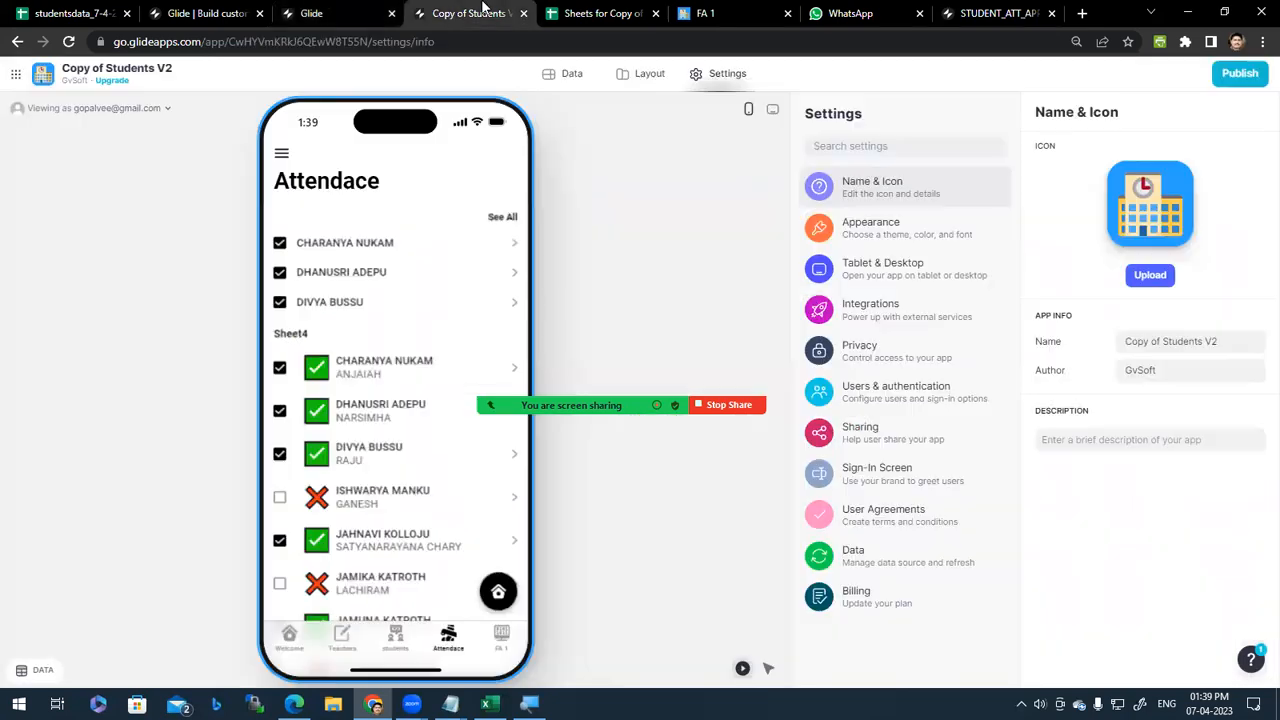
{"action": "left_click", "coordinate": [658, 78]}
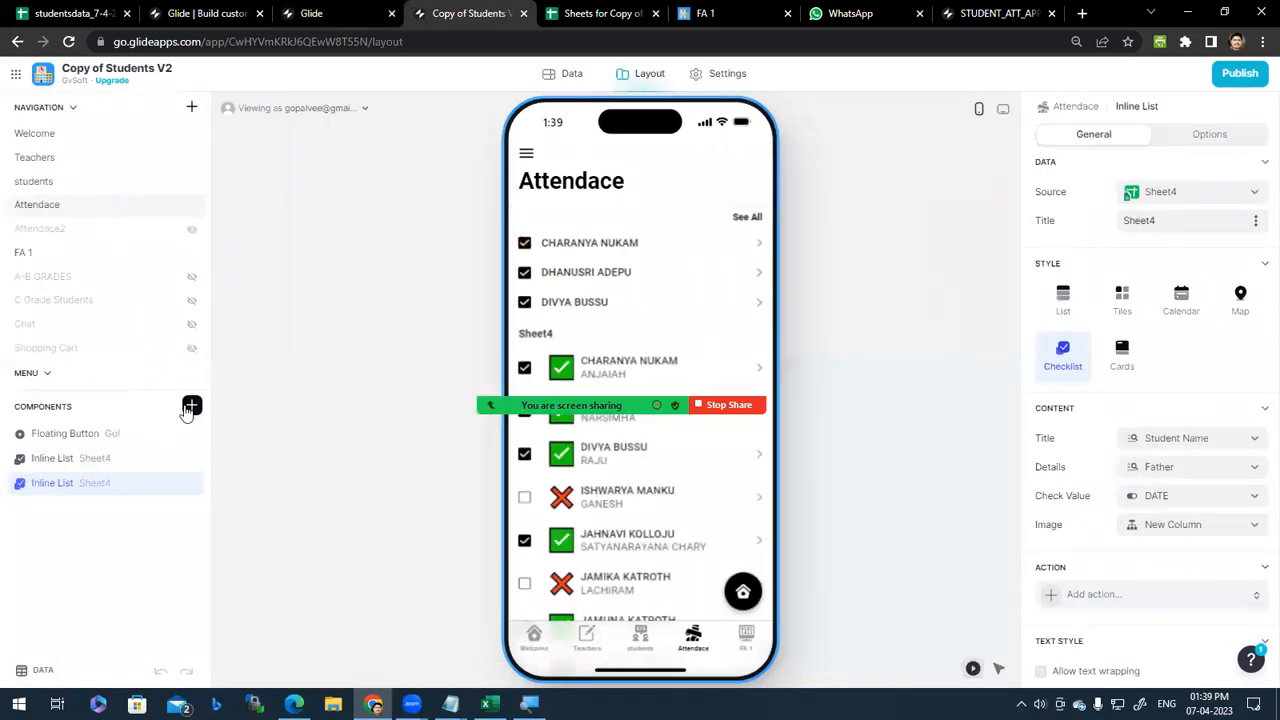
Step: Browse the Insert Component list for the Attendace screen, then switch to the published FA 1 app
{"action": "left_click", "coordinate": [191, 406]}
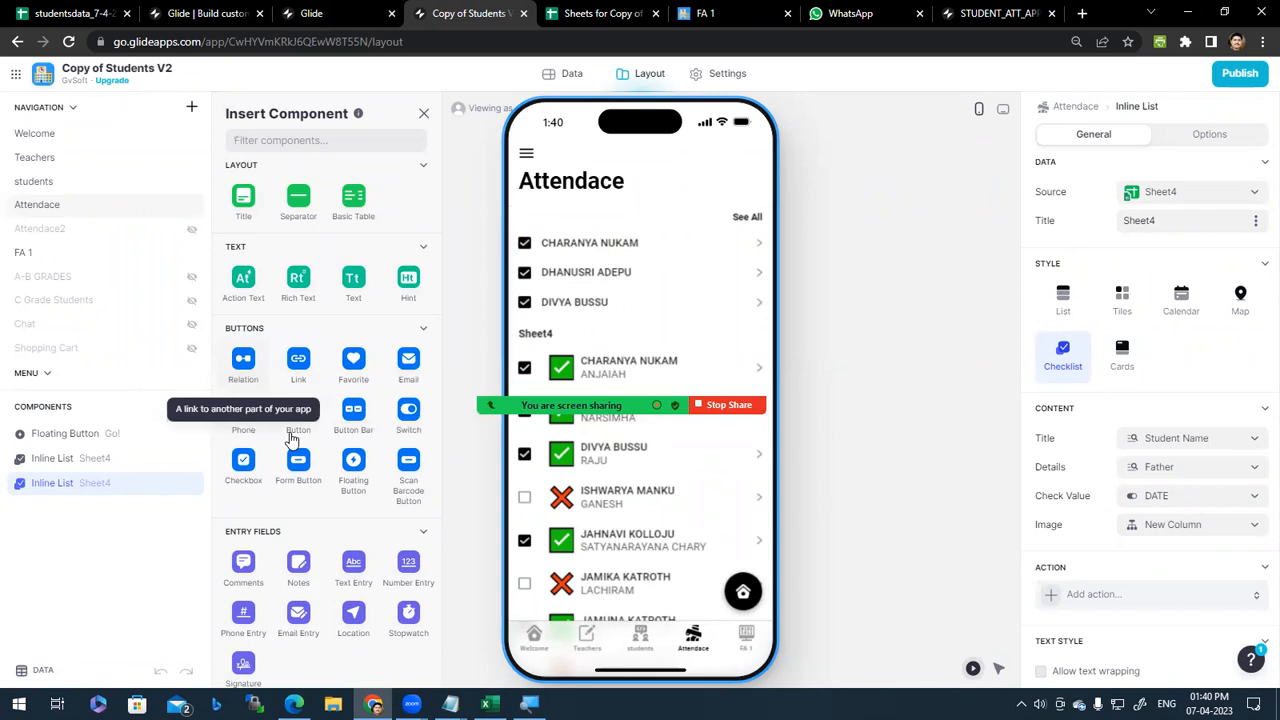
{"action": "scroll", "coordinate": [370, 480], "scroll_direction": "down", "scroll_amount": 1}
{"action": "scroll", "coordinate": [358, 514], "scroll_direction": "down", "scroll_amount": 1}
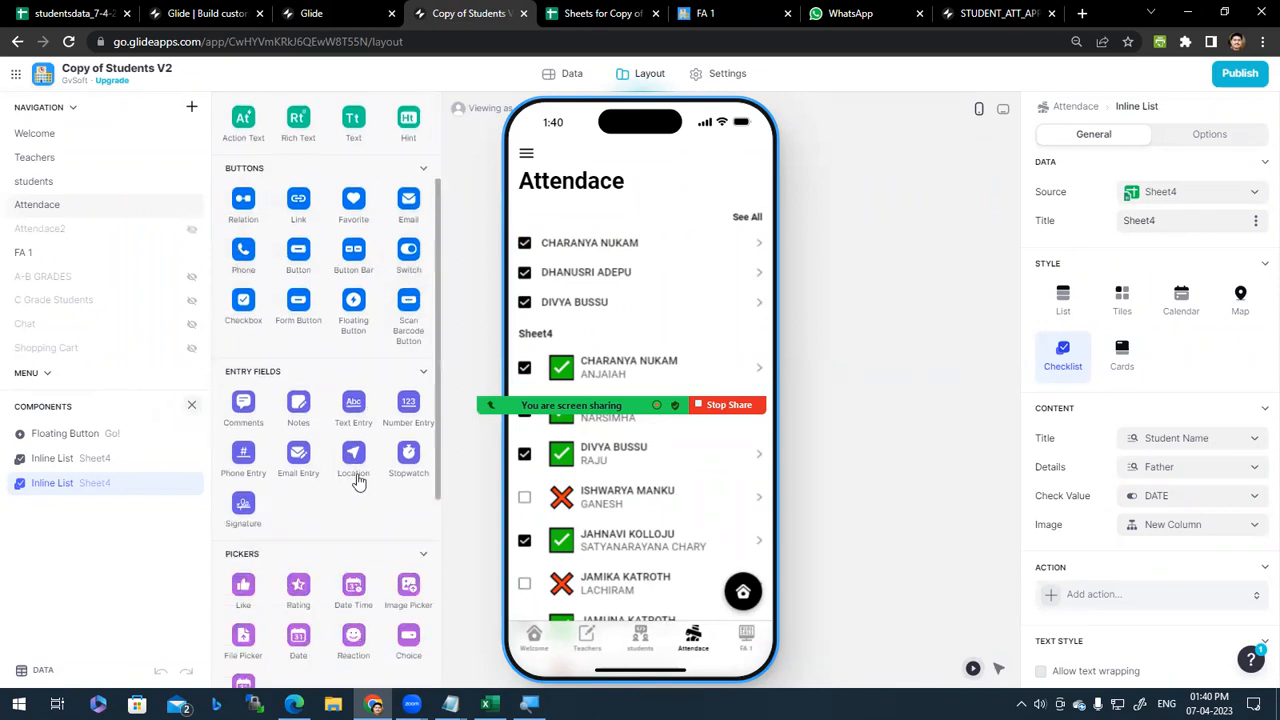
{"action": "scroll", "coordinate": [365, 520], "scroll_direction": "down", "scroll_amount": 3}
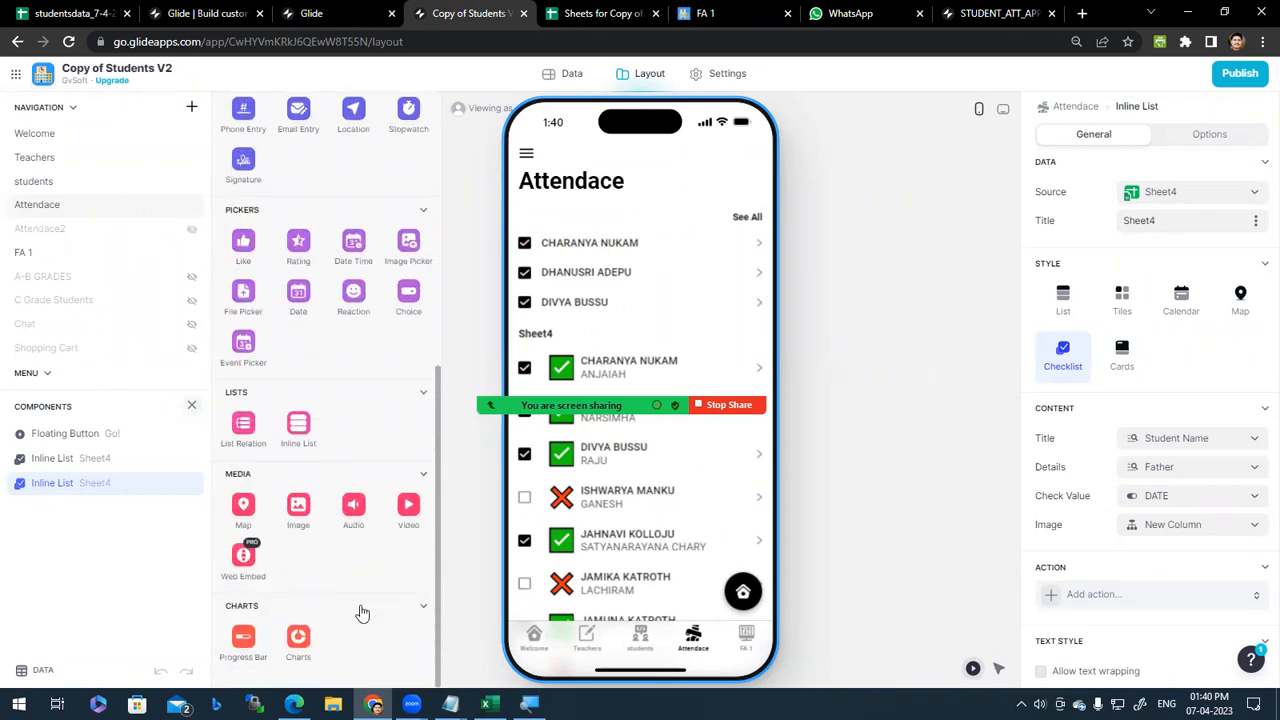
{"action": "scroll", "coordinate": [374, 625], "scroll_direction": "up", "scroll_amount": 5}
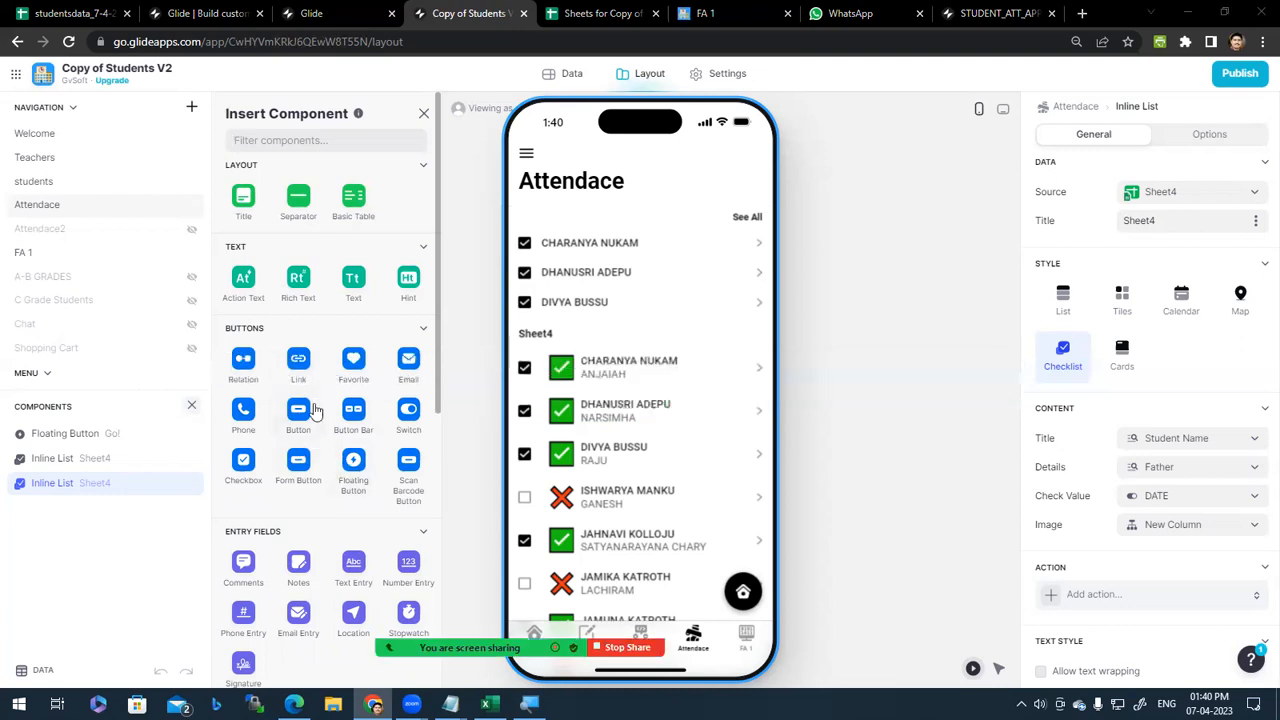
{"action": "scroll", "coordinate": [330, 410], "scroll_direction": "down", "scroll_amount": 1}
{"action": "scroll", "coordinate": [352, 395], "scroll_direction": "up", "scroll_amount": 1}
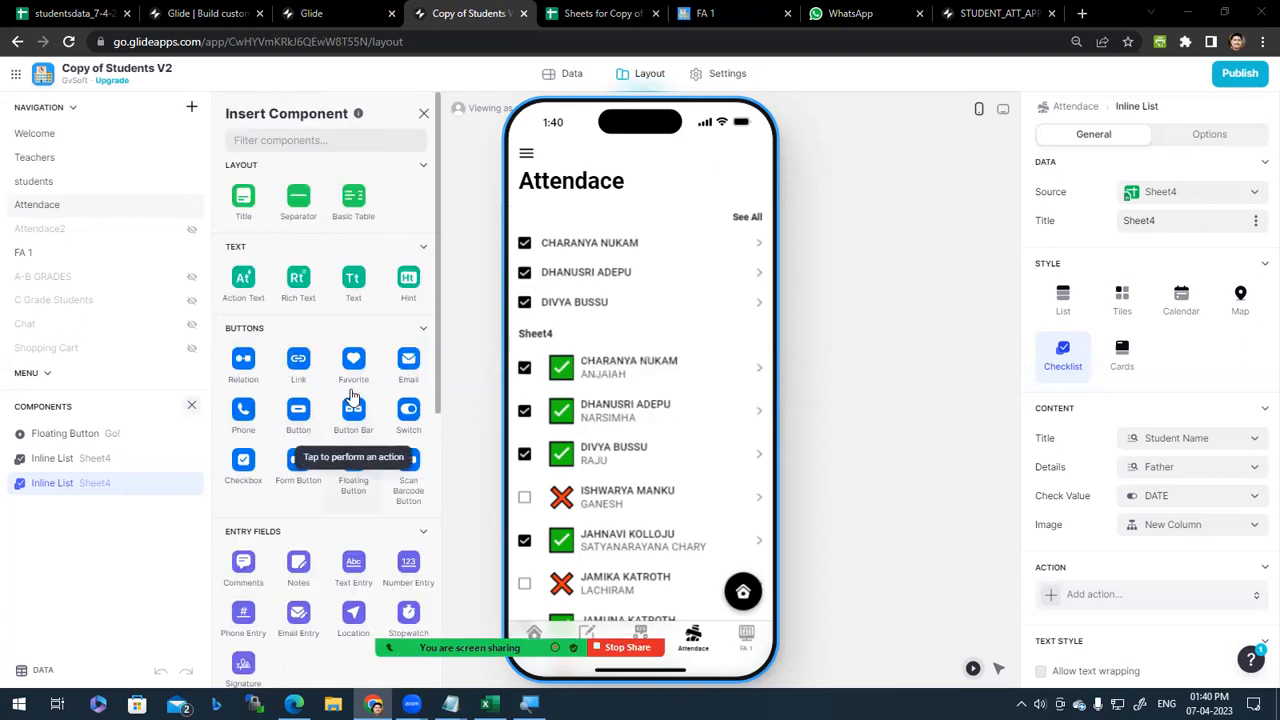
{"action": "left_click", "coordinate": [600, 13]}
{"action": "left_click", "coordinate": [708, 12]}
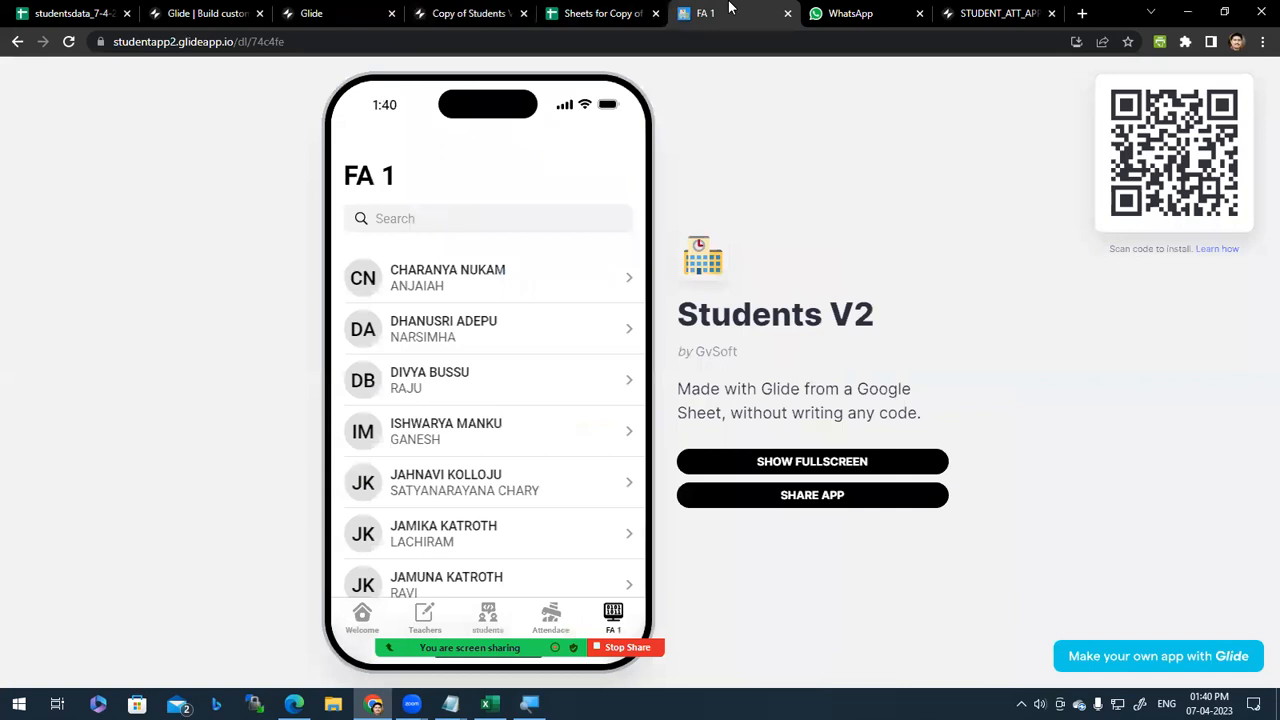
Step: Close the published FA 1 app and show STUDENT_ATT_APP_V2's classes data table
{"action": "left_click", "coordinate": [600, 13]}
{"action": "left_click", "coordinate": [712, 12]}
{"action": "middle_click", "coordinate": [713, 12]}
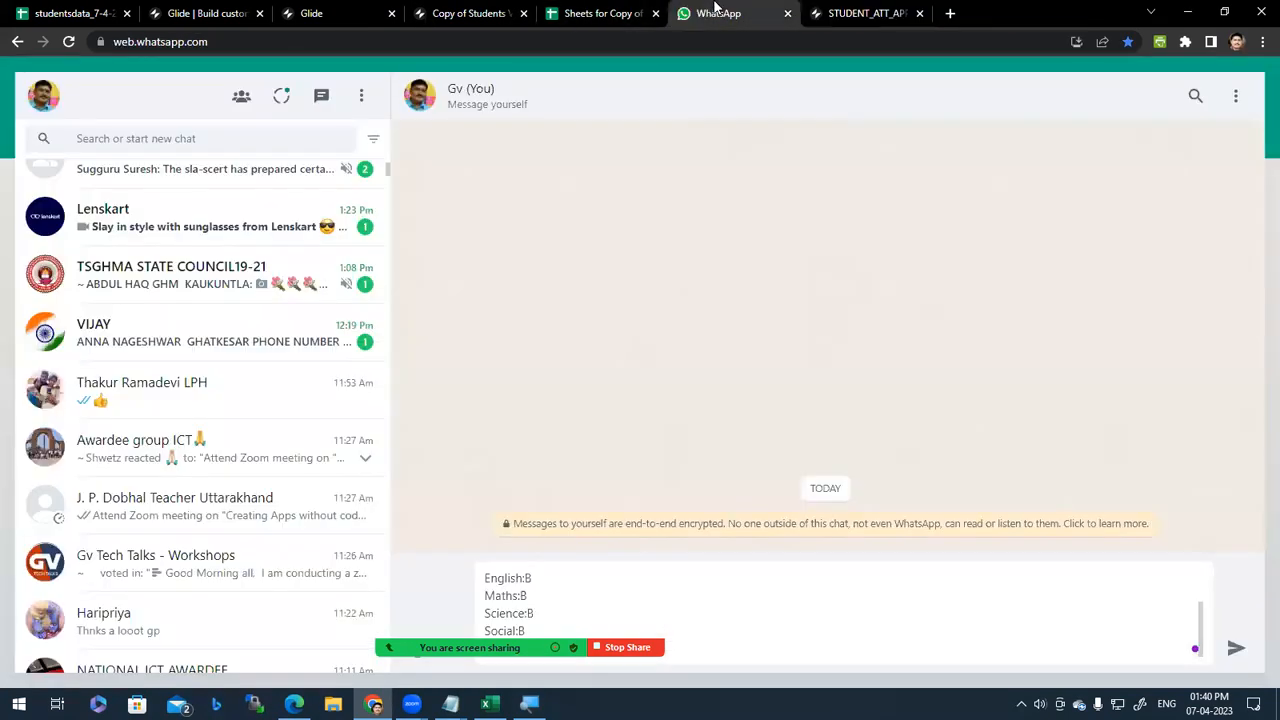
{"action": "left_click", "coordinate": [858, 12]}
{"action": "left_click", "coordinate": [577, 73]}
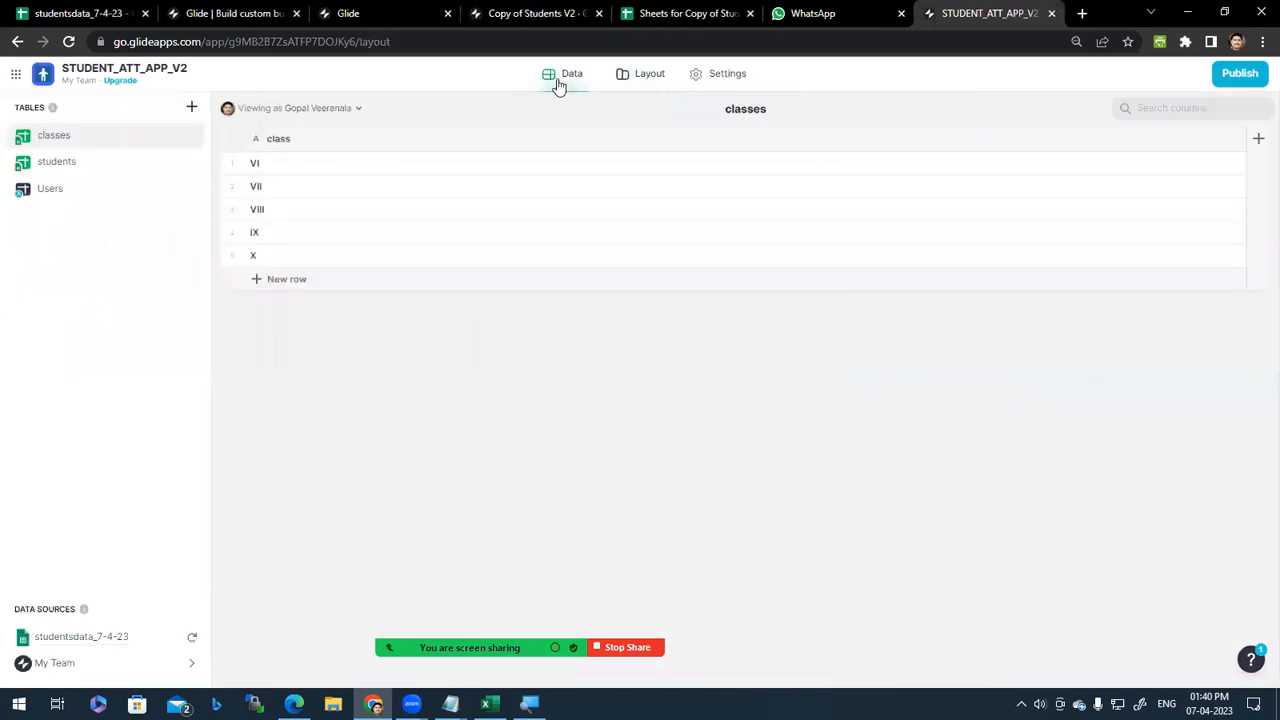
{"action": "left_click", "coordinate": [637, 77]}
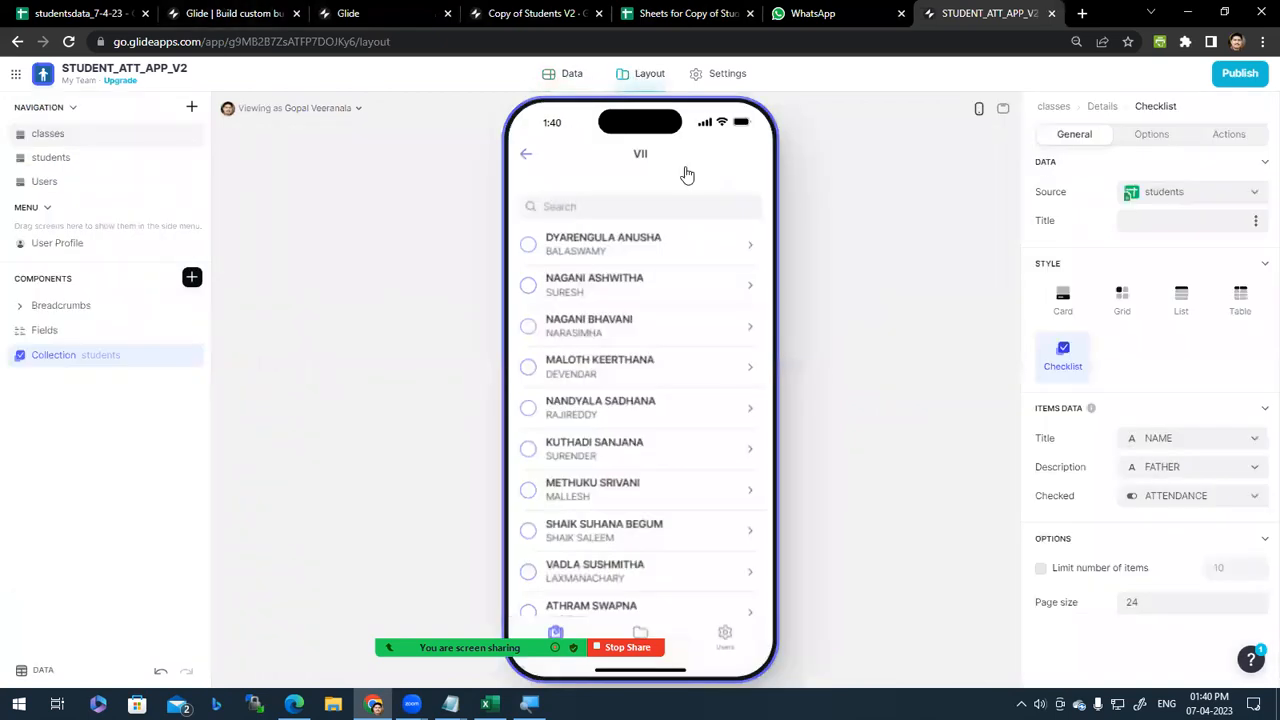
{"action": "left_click", "coordinate": [568, 78]}
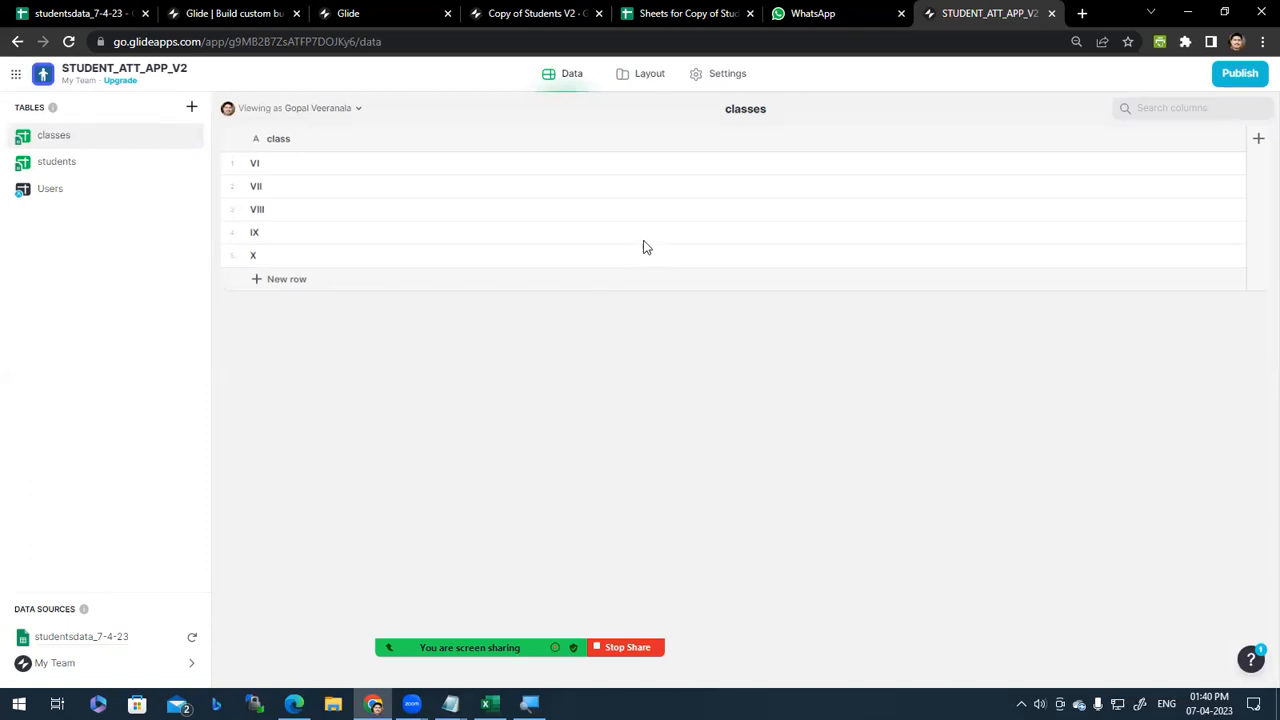
Step: Check the studentsdata classes sheet, close the Copy of Students V2 editor, and return to STUDENT_ATT_APP_V2
{"action": "left_click", "coordinate": [62, 12]}
{"action": "left_click", "coordinate": [148, 675]}
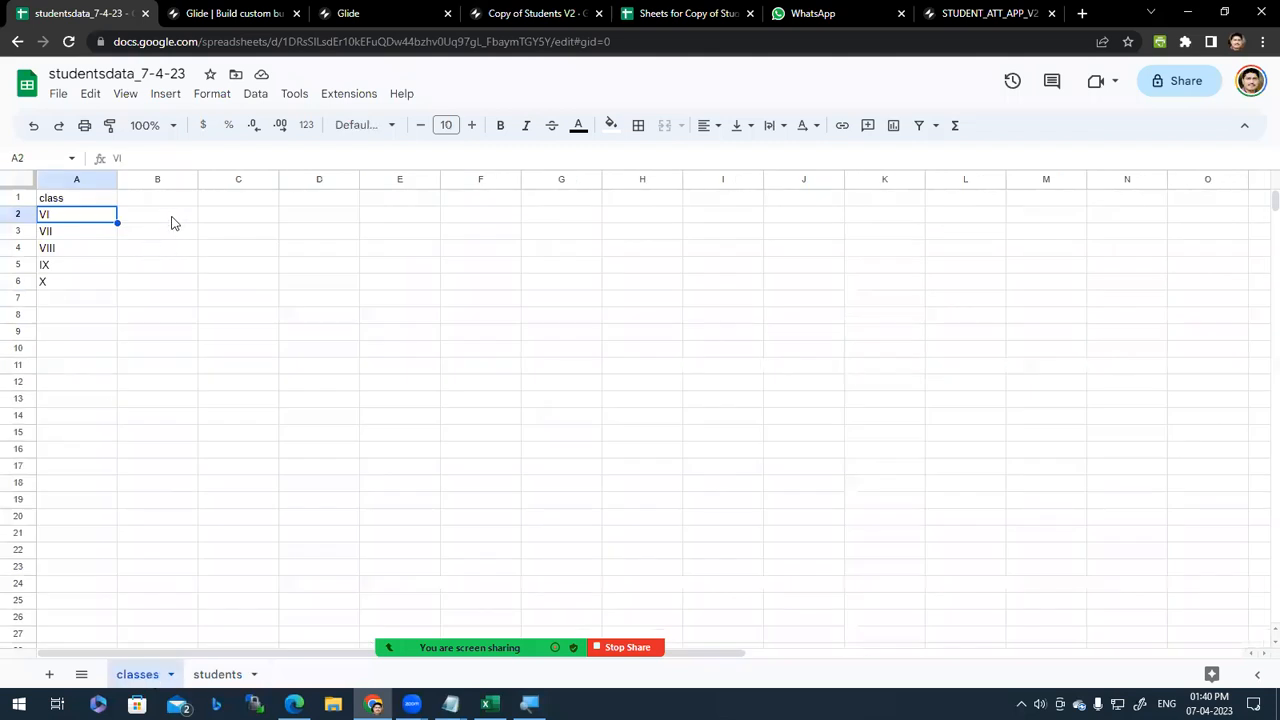
{"action": "left_click", "coordinate": [537, 11]}
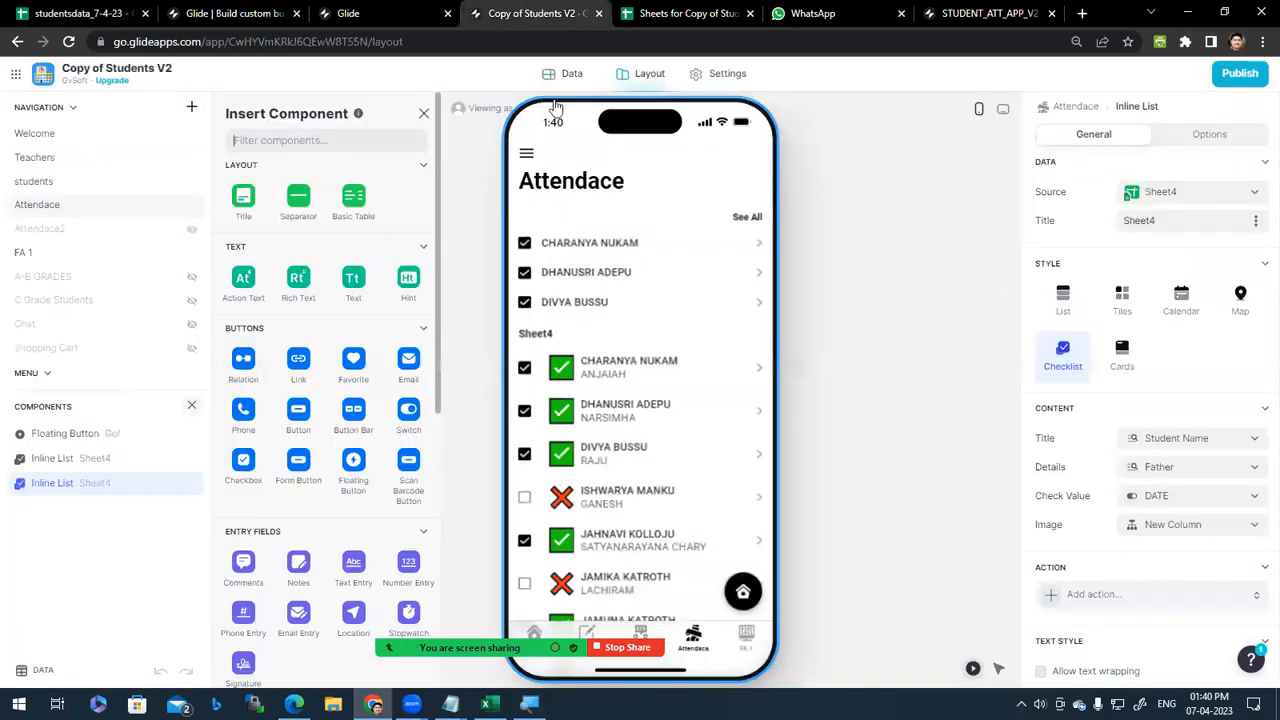
{"action": "left_click", "coordinate": [598, 13]}
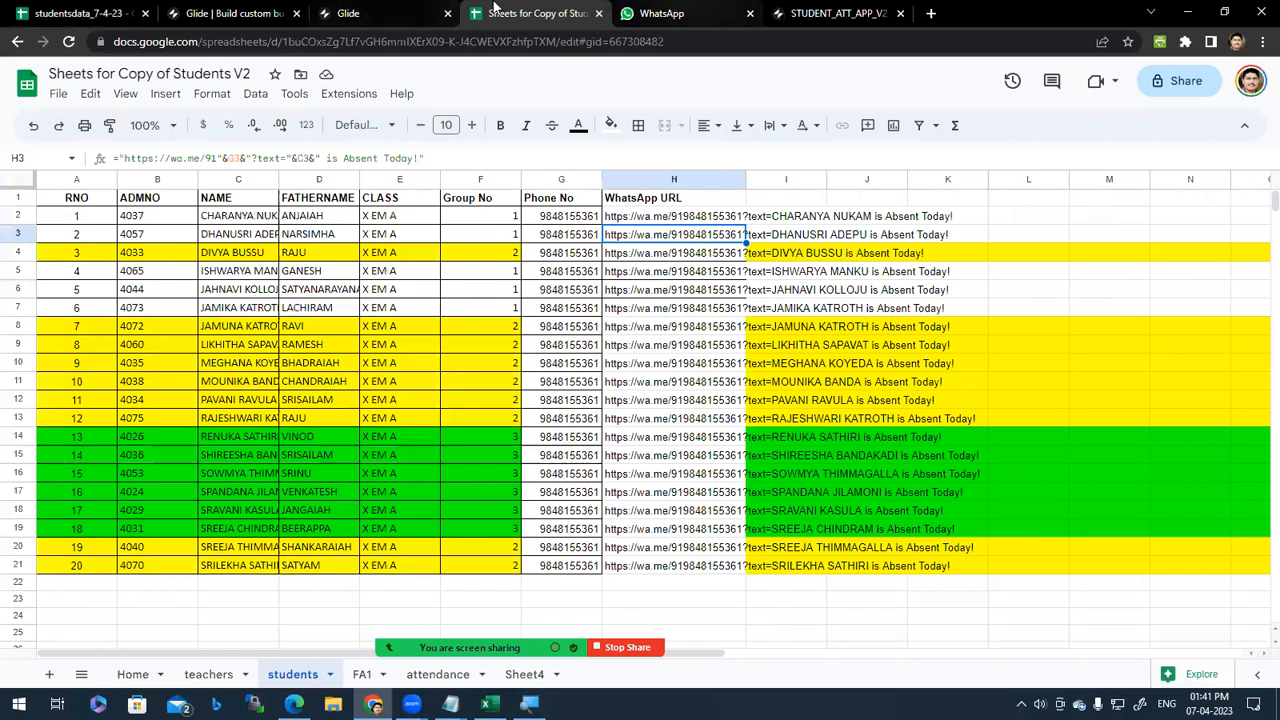
{"action": "left_click", "coordinate": [348, 13]}
{"action": "left_click", "coordinate": [258, 8]}
{"action": "left_click", "coordinate": [341, 12]}
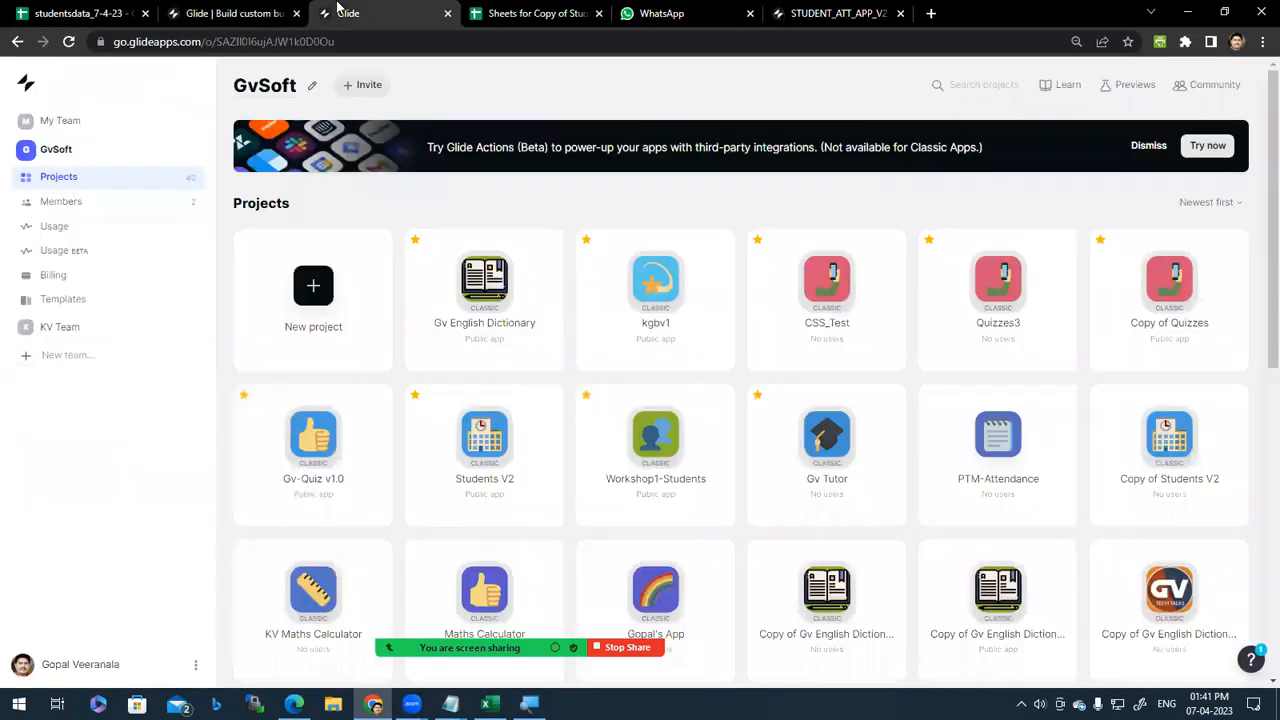
{"action": "left_click", "coordinate": [832, 12]}
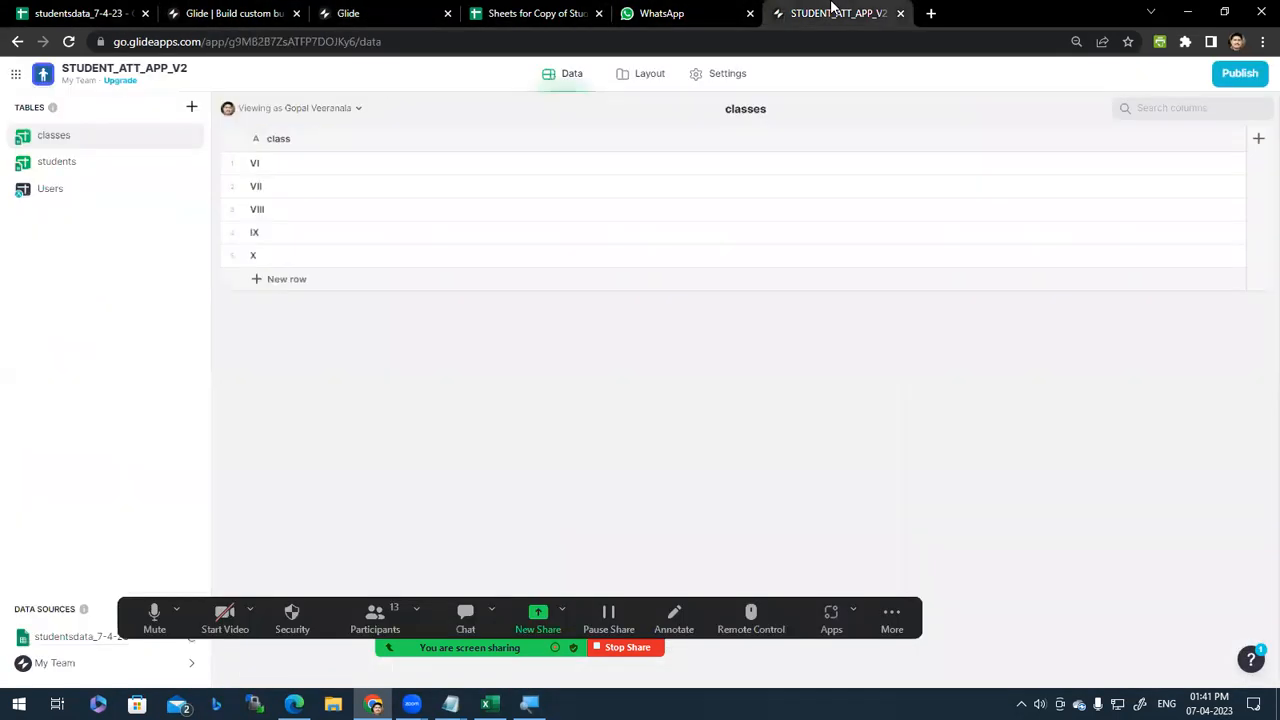
Step: Add a new column named 'image' with type Image to the classes table
{"action": "left_click", "coordinate": [652, 75]}
{"action": "left_click", "coordinate": [571, 73]}
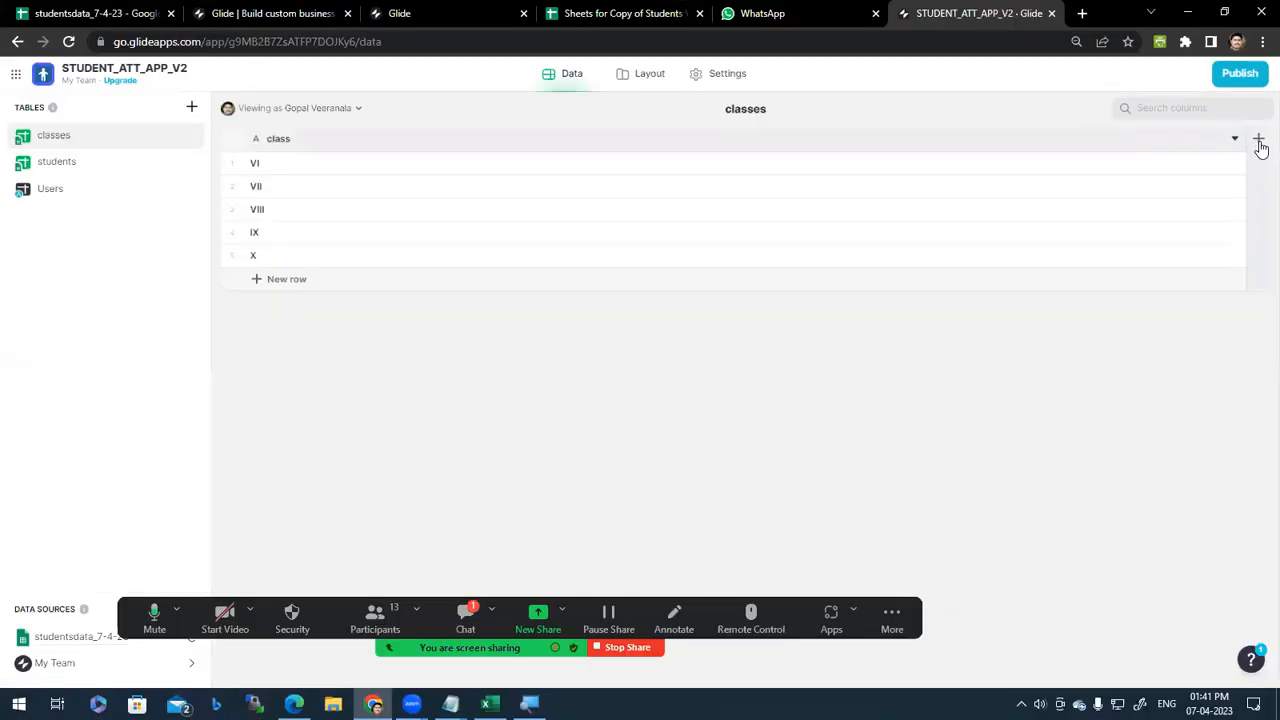
{"action": "left_click", "coordinate": [1259, 140]}
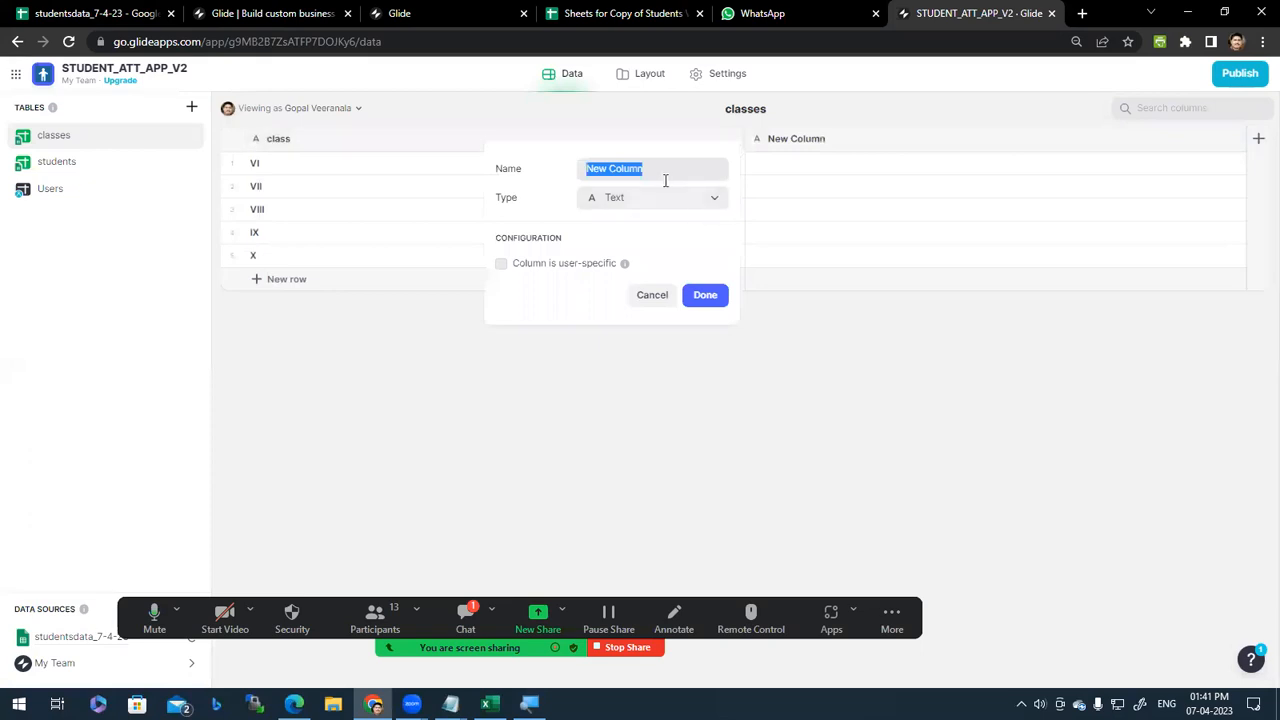
{"action": "type", "text": "image"}
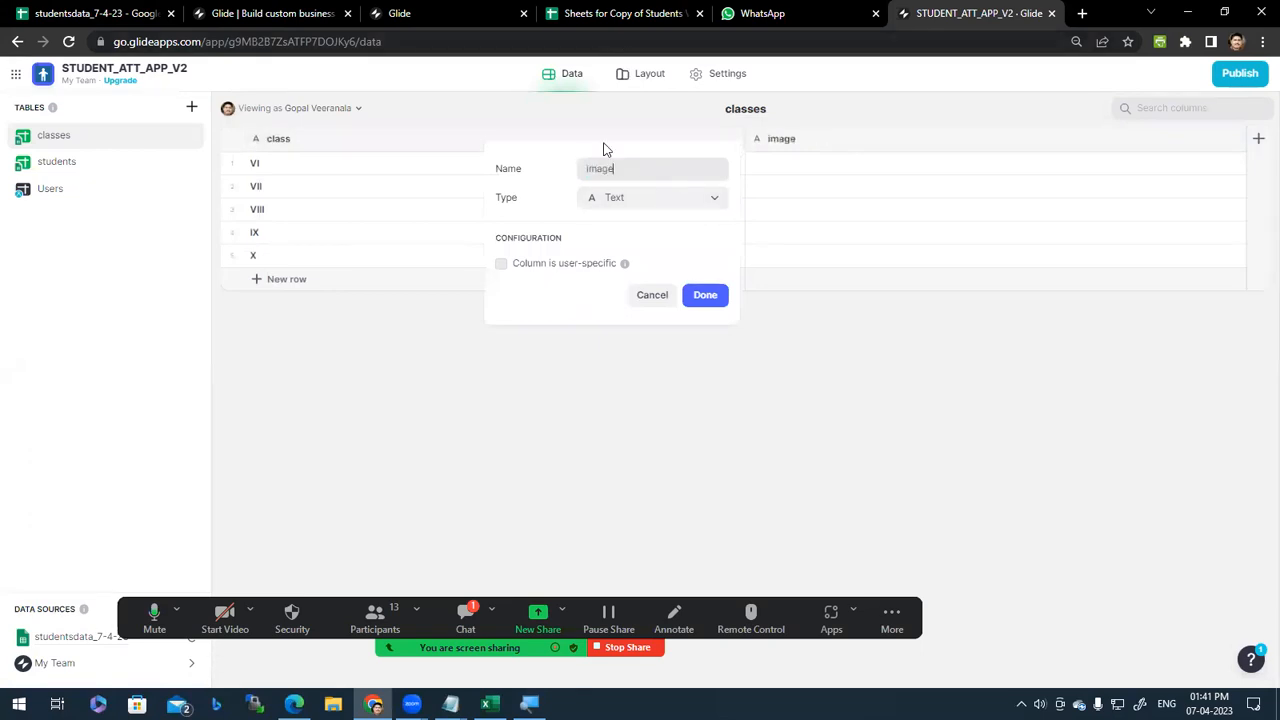
{"action": "left_click", "coordinate": [716, 205]}
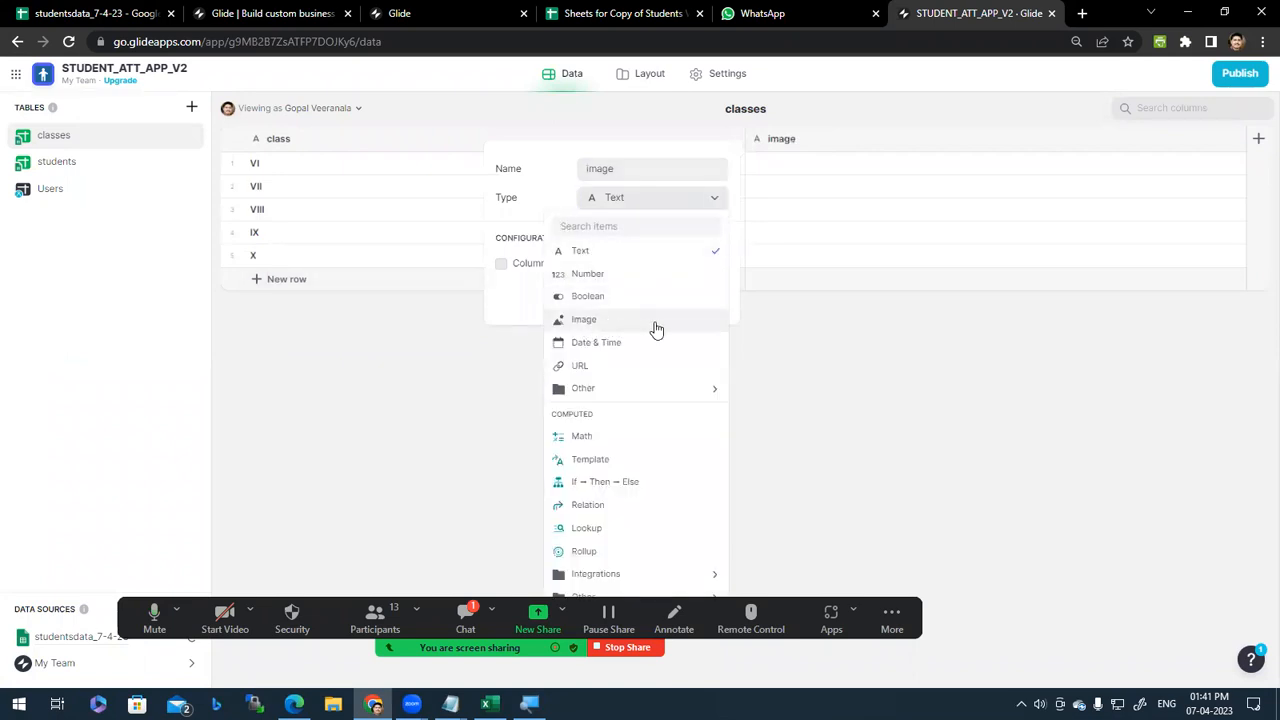
{"action": "left_click", "coordinate": [707, 322]}
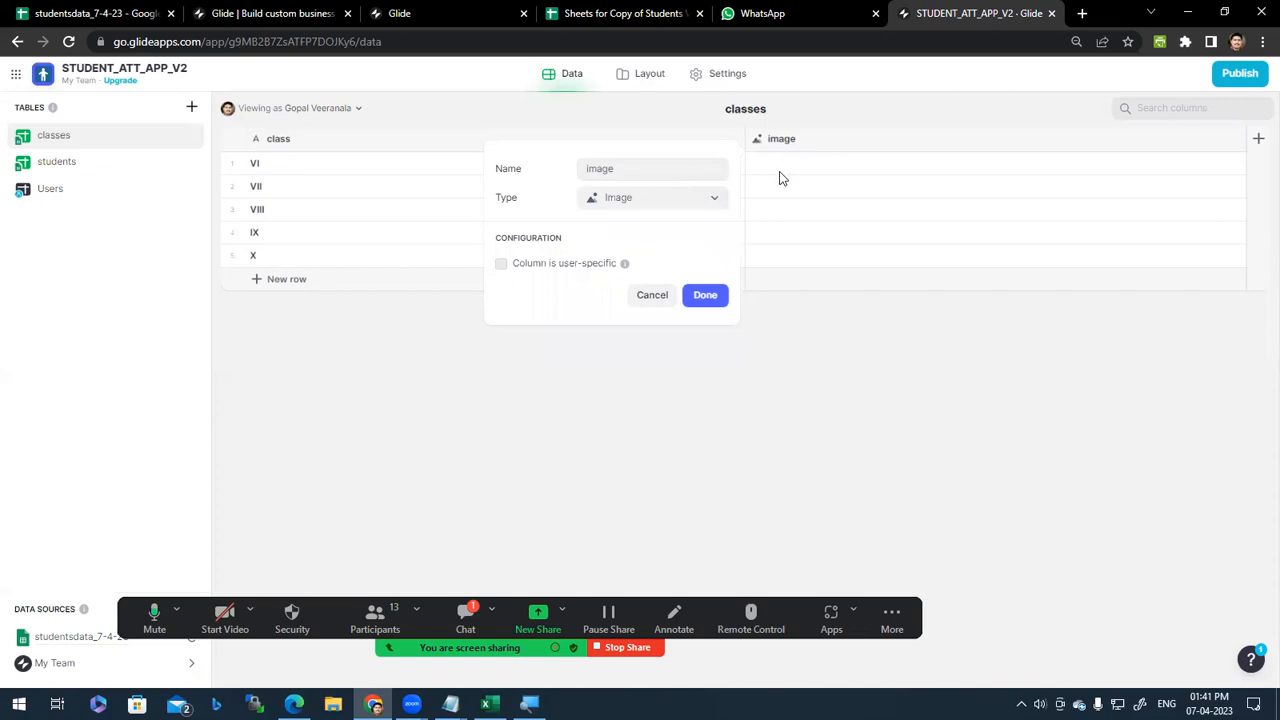
{"action": "left_click", "coordinate": [706, 296]}
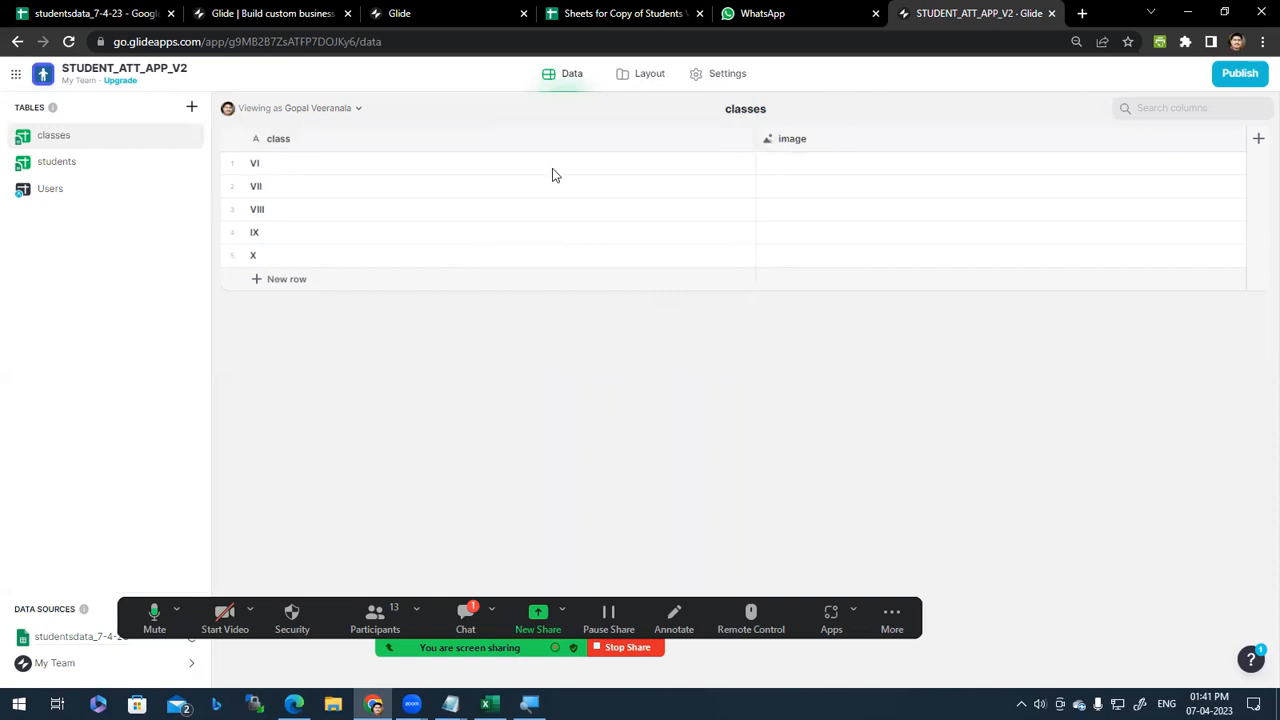
{"action": "left_click", "coordinate": [806, 169]}
Step: Search Stock Image for a number photo and set the number 6 picture as class VI's image
{"action": "left_click", "coordinate": [806, 169]}
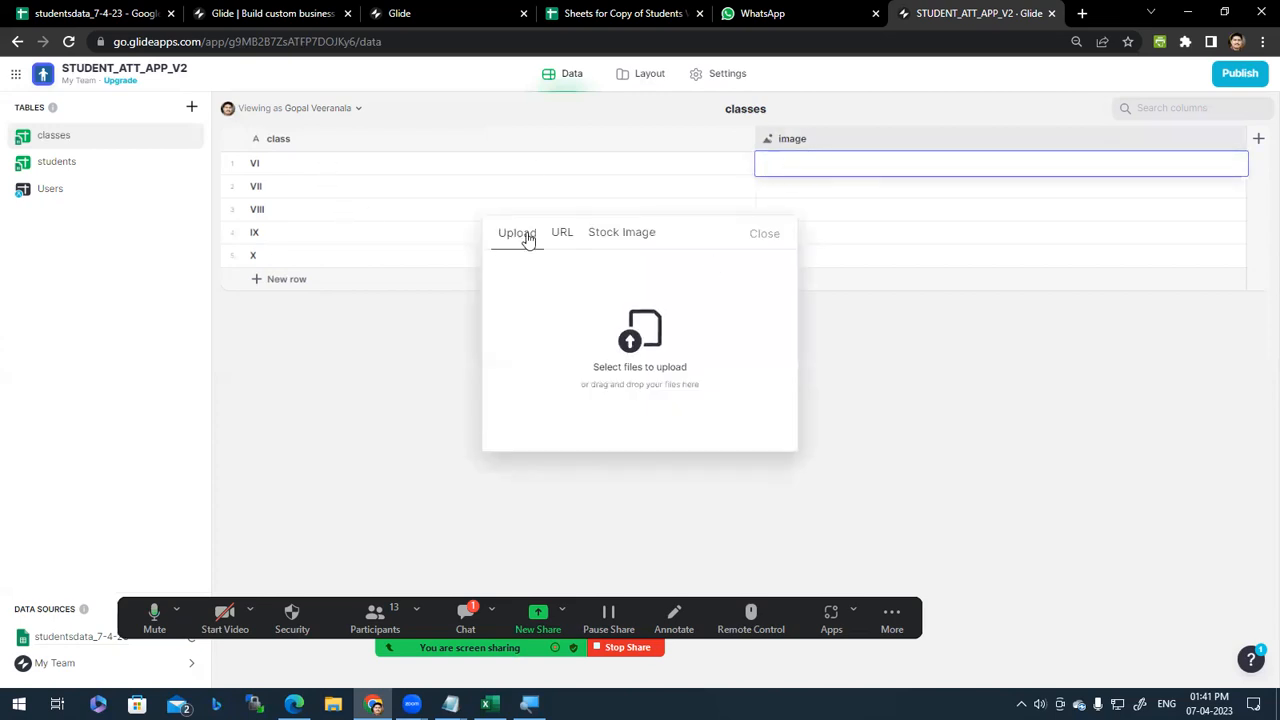
{"action": "left_click", "coordinate": [563, 236]}
{"action": "left_click", "coordinate": [617, 240]}
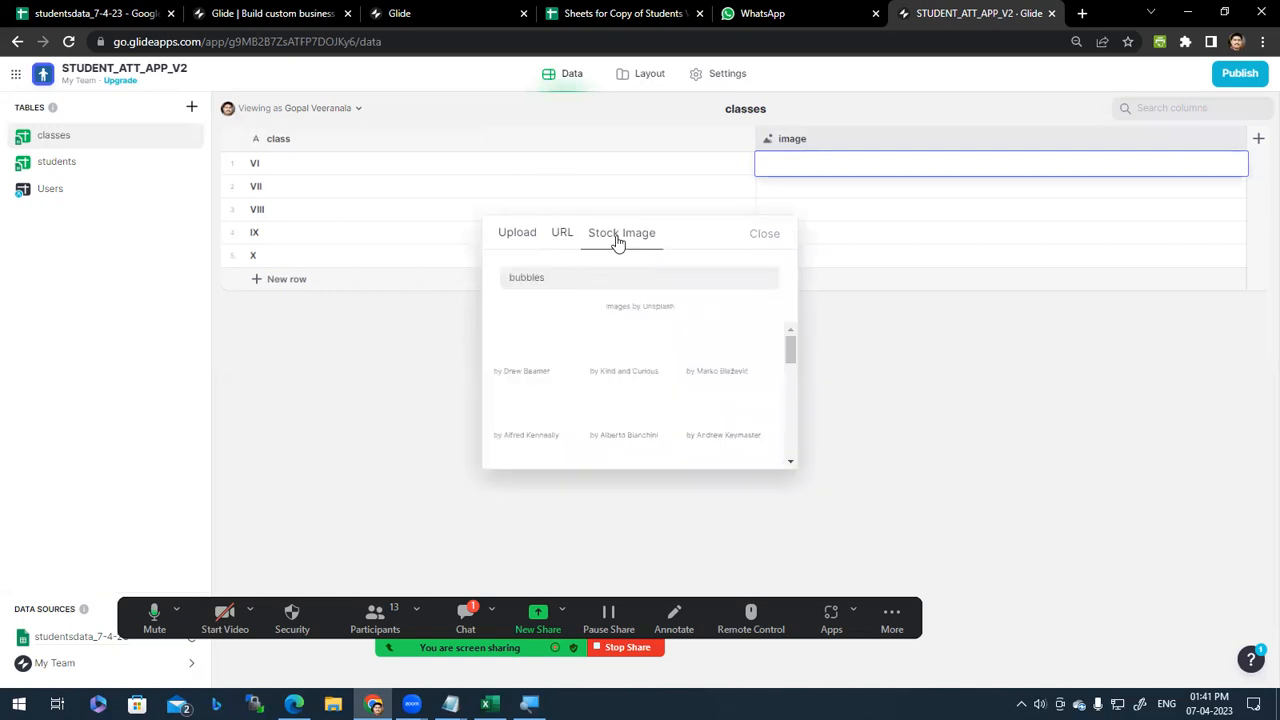
{"action": "left_click", "coordinate": [517, 244]}
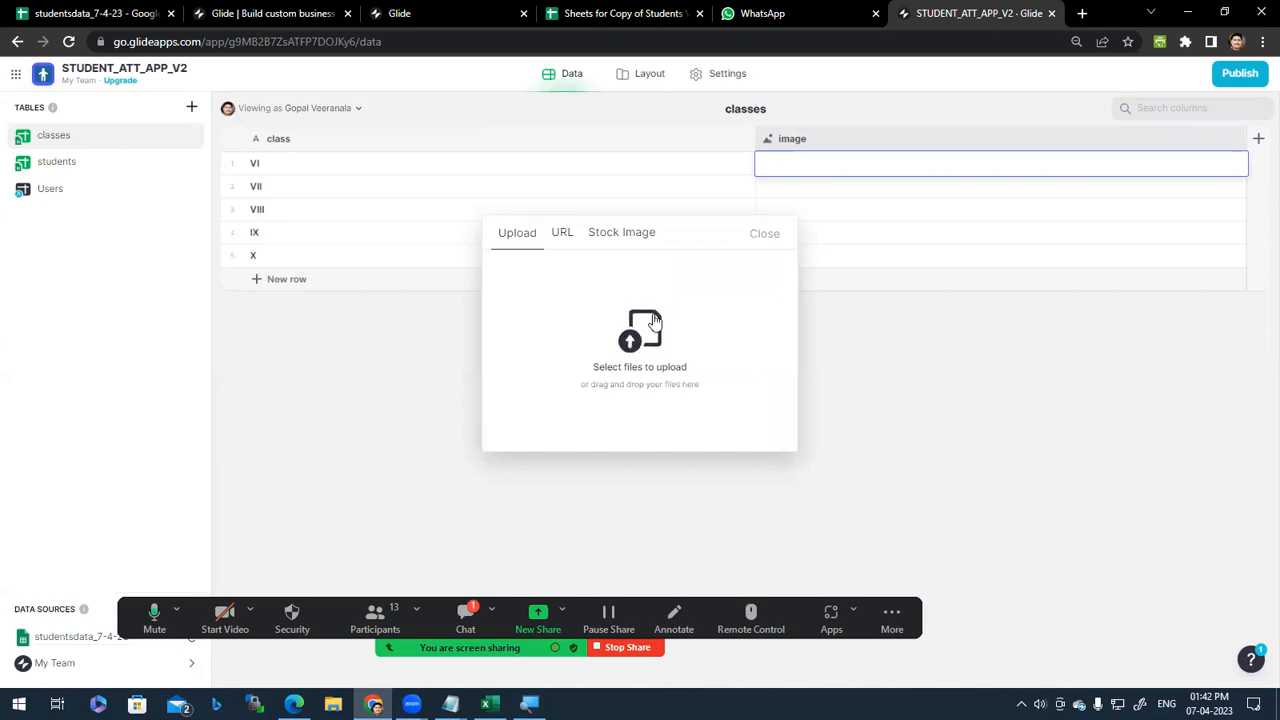
{"action": "left_click", "coordinate": [563, 236]}
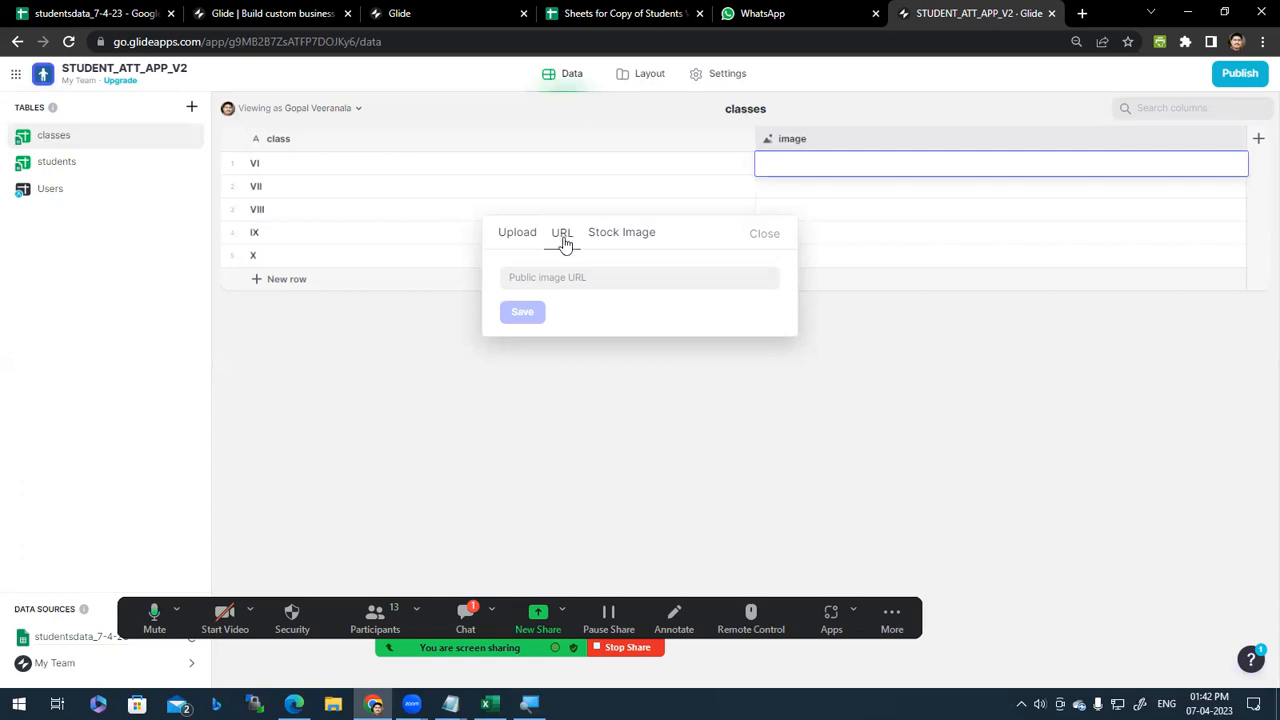
{"action": "left_click", "coordinate": [632, 240]}
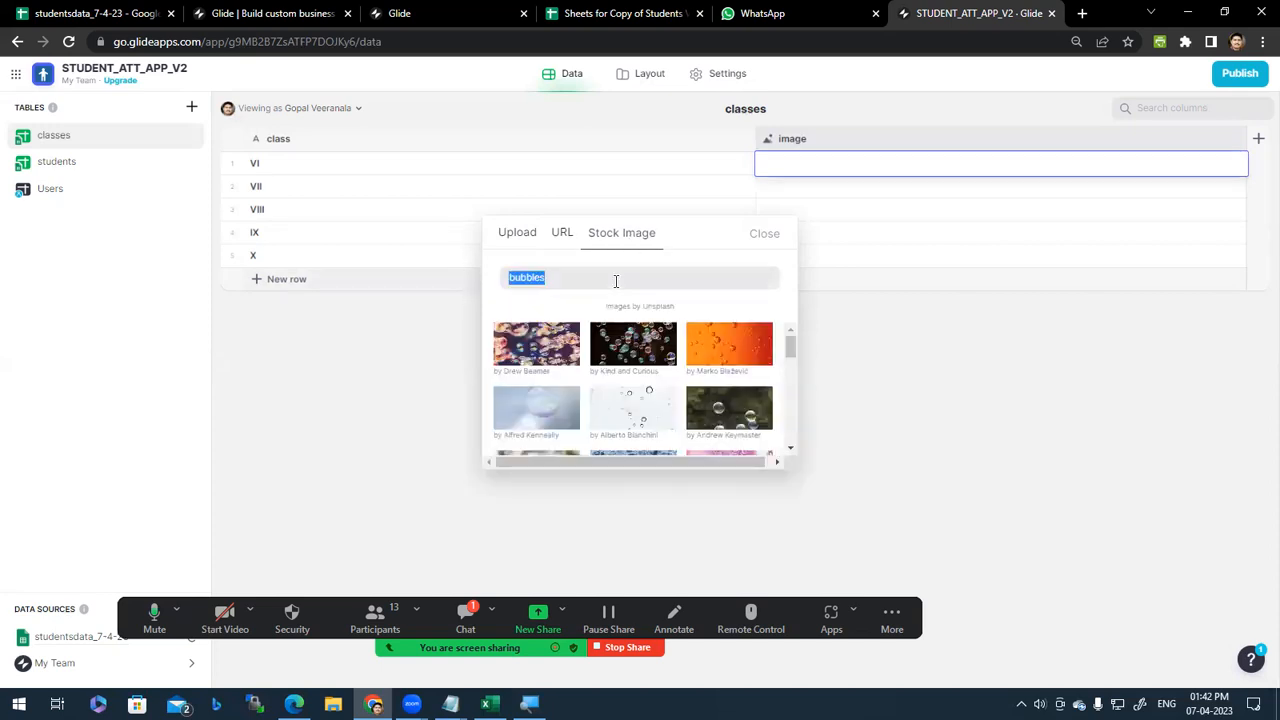
{"action": "type", "text": "rumber 6"}
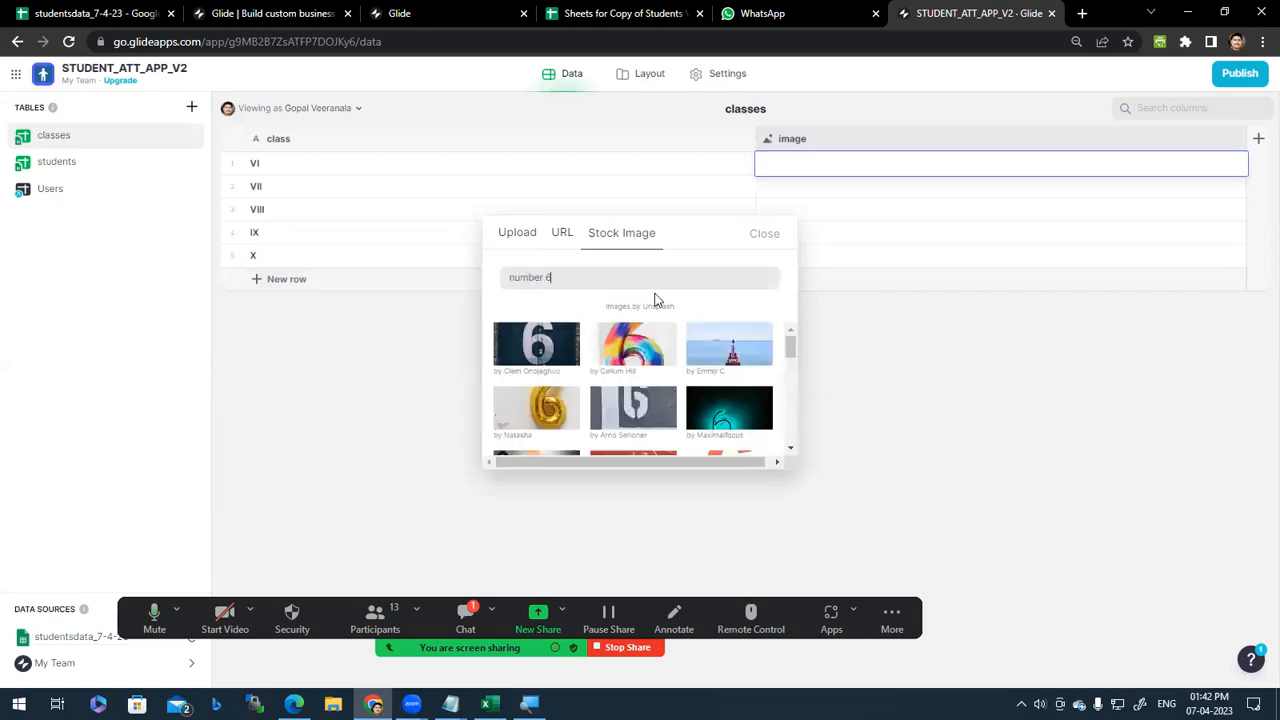
{"action": "scroll", "coordinate": [793, 338], "scroll_direction": "down", "scroll_amount": 2}
{"action": "scroll", "coordinate": [792, 339], "scroll_direction": "up", "scroll_amount": 2}
{"action": "left_click_drag", "start_coordinate": [790, 343], "coordinate": [773, 320]}
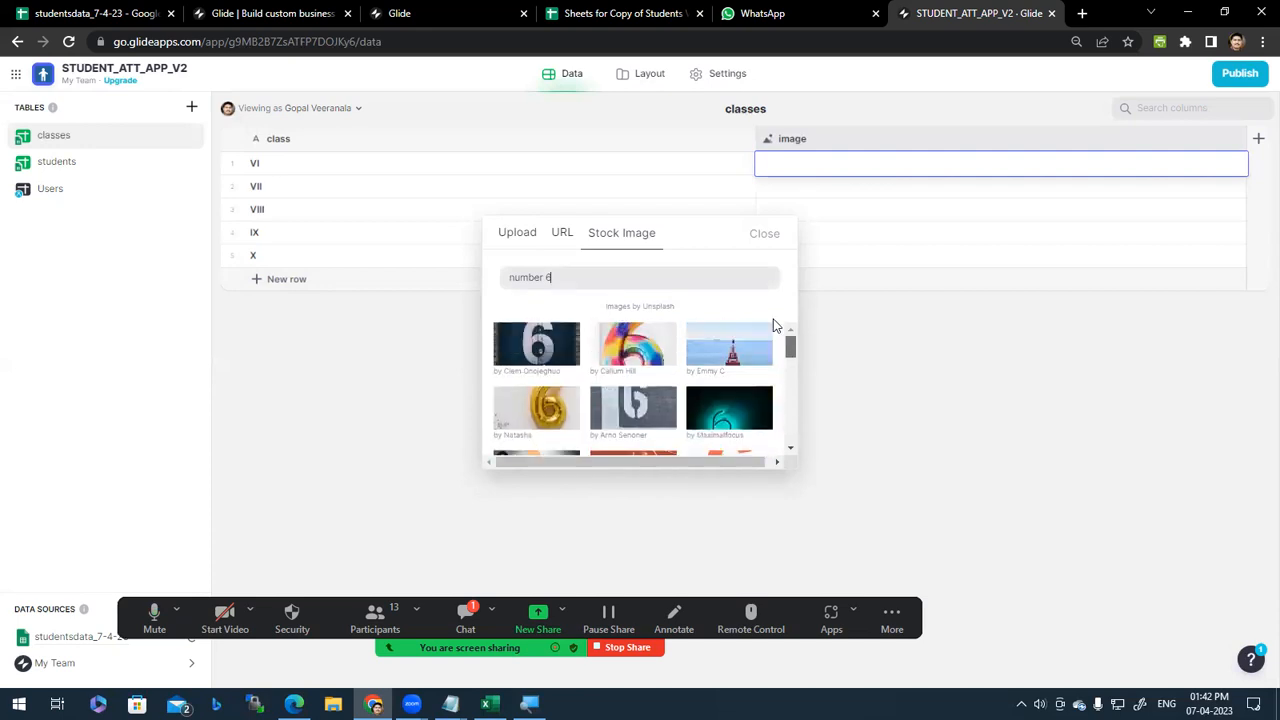
{"action": "left_click", "coordinate": [535, 355]}
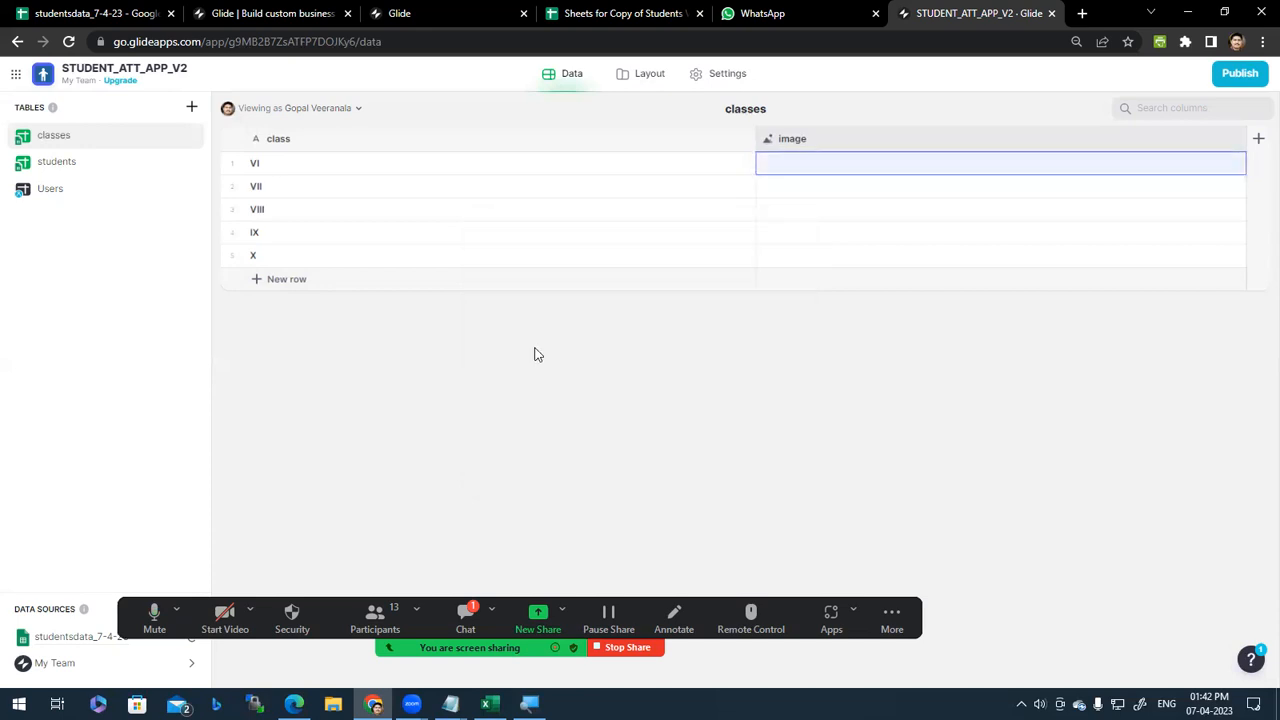
Step: Start picking an image for class VII, then close the picker and open the Windows Start menu
{"action": "double_click", "coordinate": [781, 192]}
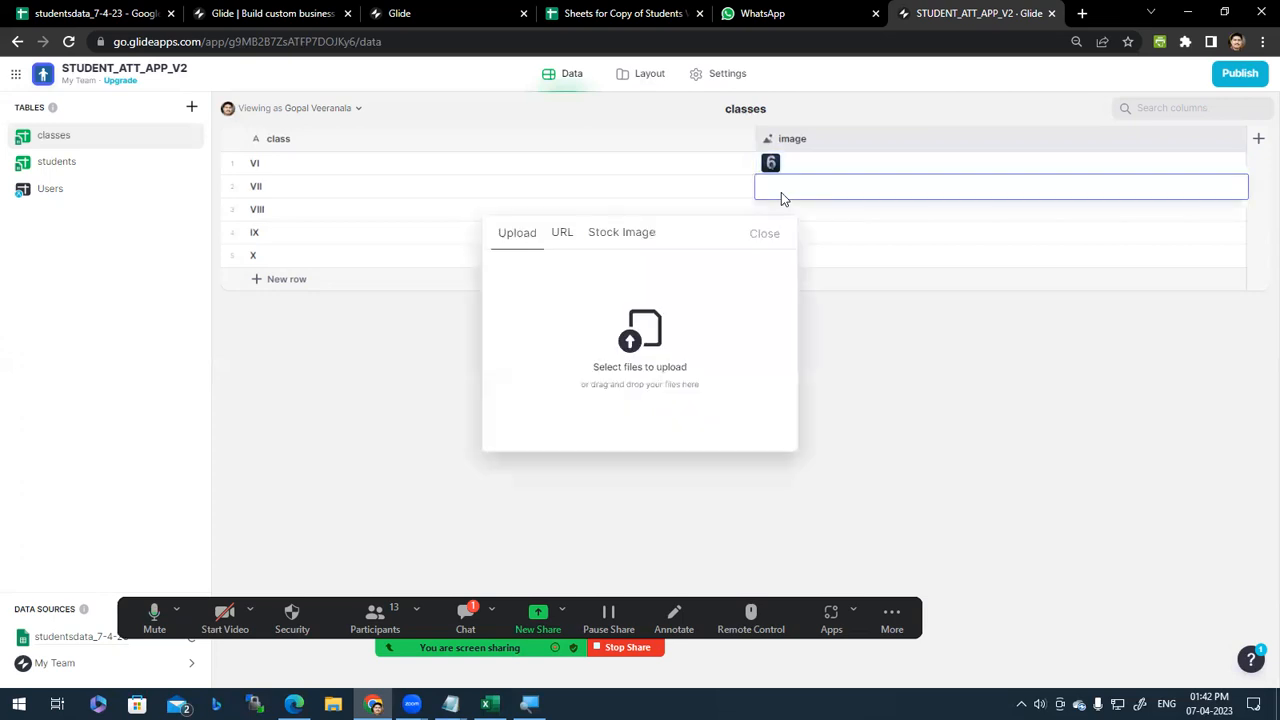
{"action": "left_click", "coordinate": [618, 248]}
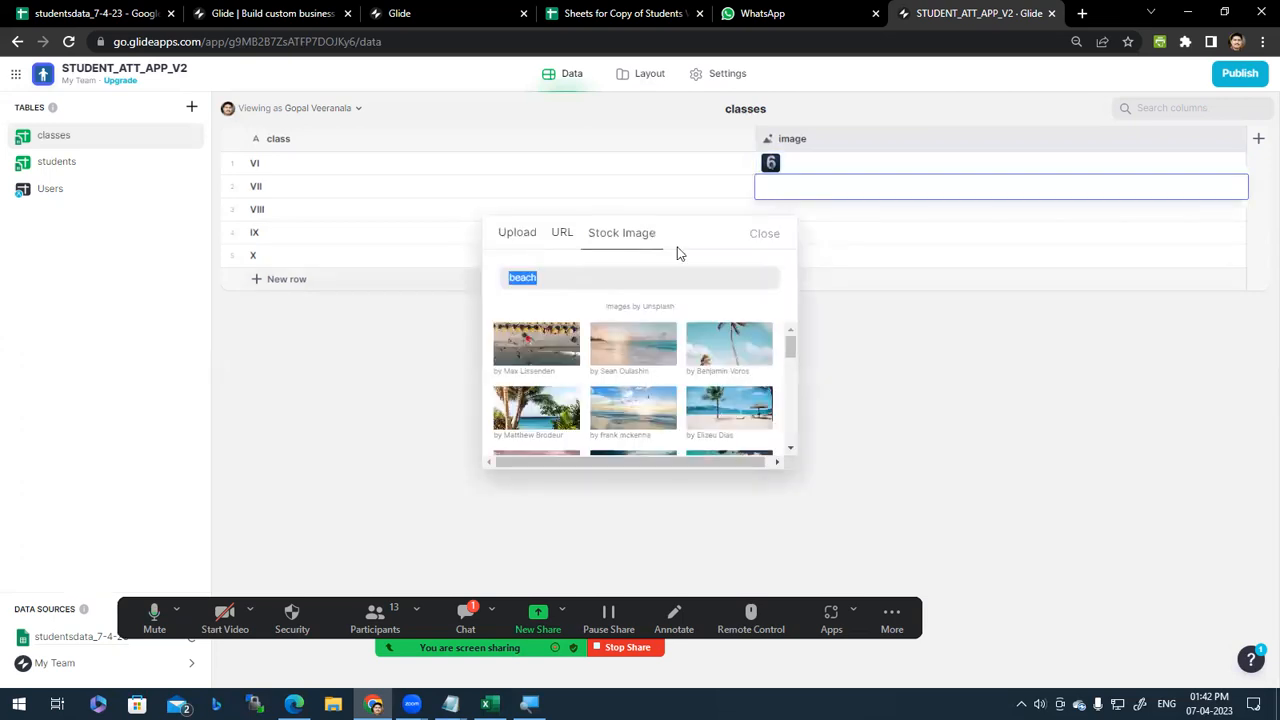
{"action": "left_click", "coordinate": [764, 240]}
{"action": "left_click", "coordinate": [18, 704]}
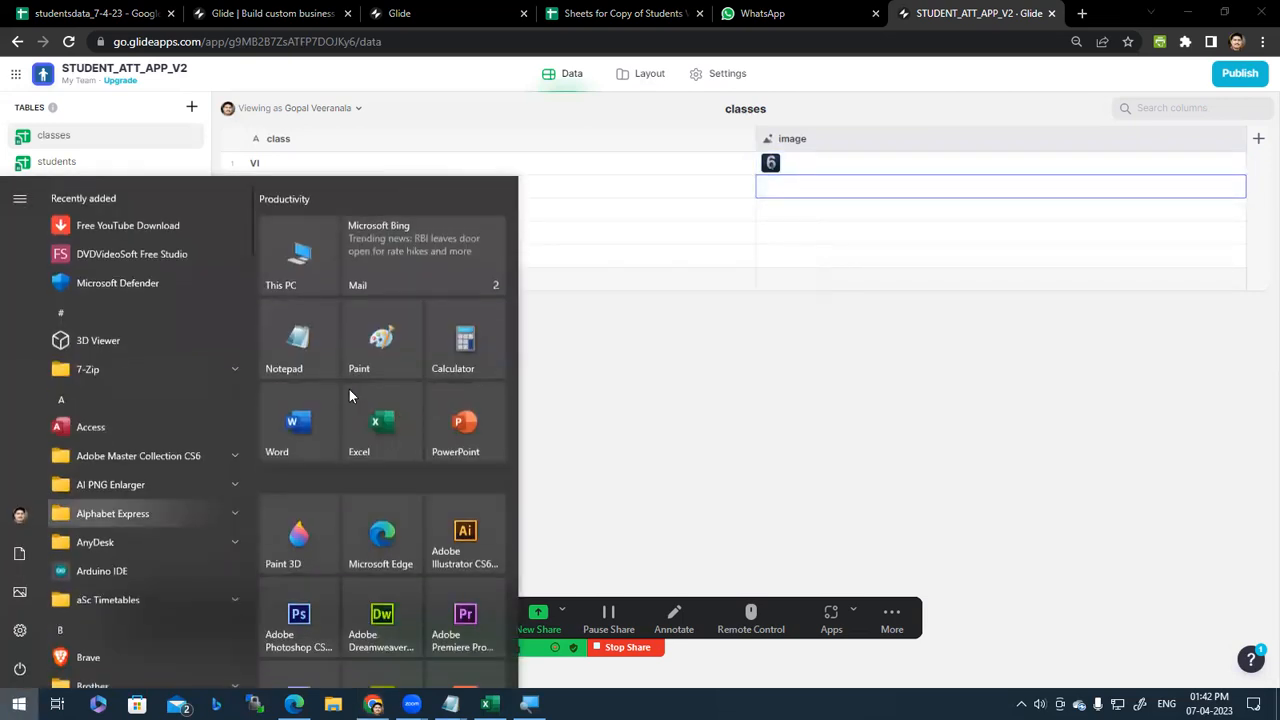
Step: In Paint, write the number 7 and draw a circle around it
{"action": "left_click", "coordinate": [382, 338]}
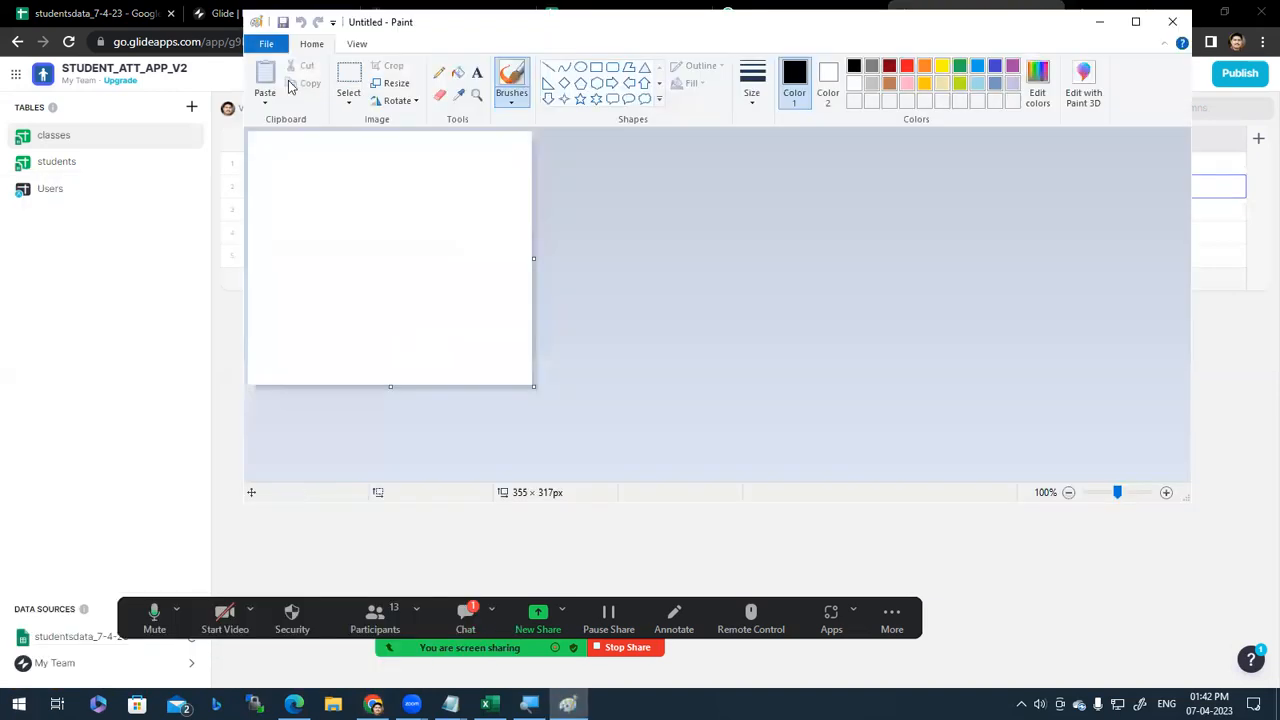
{"action": "left_click", "coordinate": [476, 75]}
{"action": "left_click", "coordinate": [304, 203]}
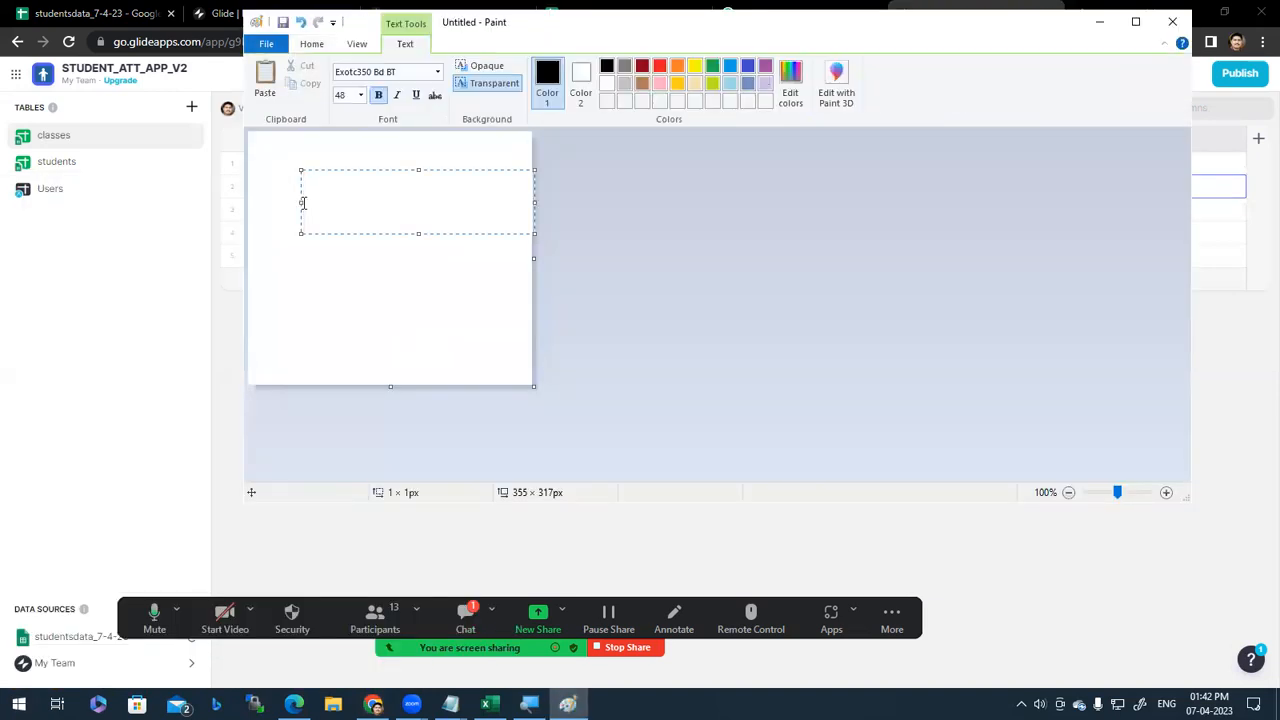
{"action": "type", "text": "7"}
{"action": "left_click", "coordinate": [391, 289]}
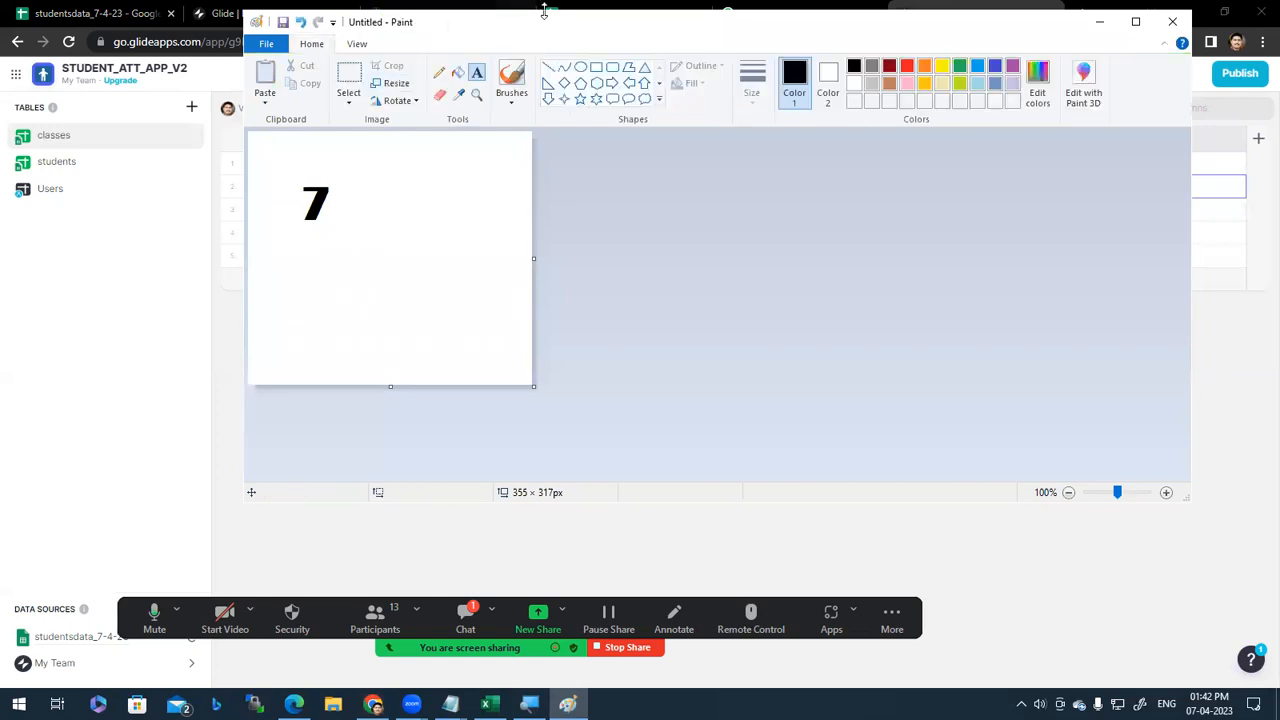
{"action": "left_click", "coordinate": [580, 66]}
{"action": "left_click_drag", "start_coordinate": [280, 170], "coordinate": [349, 238]}
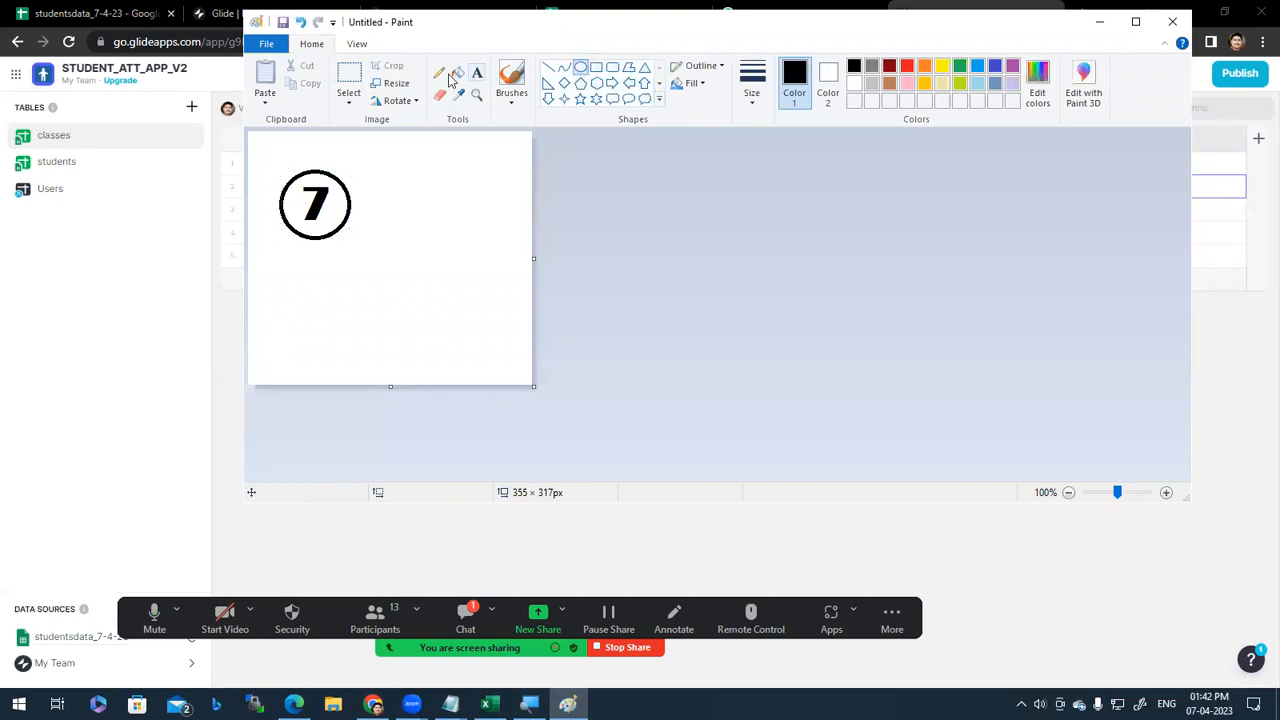
Step: Fill the background blue and crop the picture tightly around the circled 7
{"action": "left_click", "coordinate": [457, 72]}
{"action": "left_click", "coordinate": [980, 70]}
{"action": "left_click", "coordinate": [995, 67]}
{"action": "left_click", "coordinate": [474, 220]}
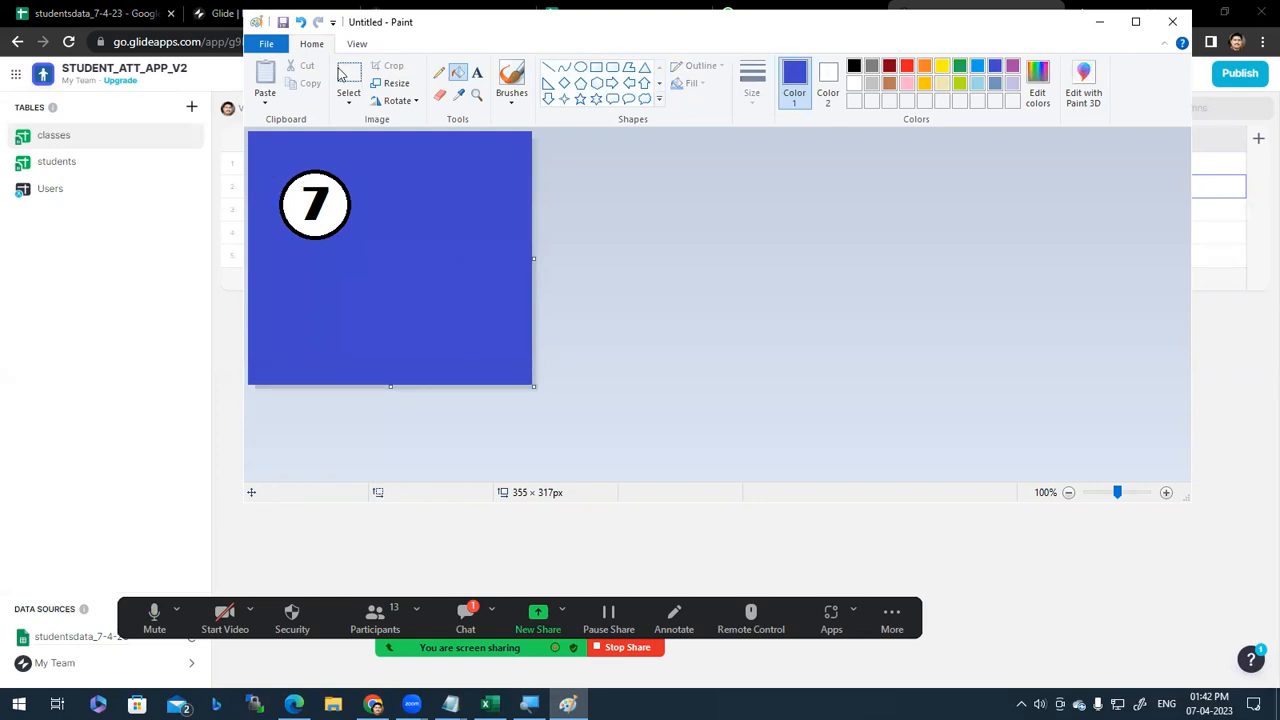
{"action": "left_click", "coordinate": [343, 76]}
{"action": "left_click_drag", "start_coordinate": [268, 162], "coordinate": [360, 251]}
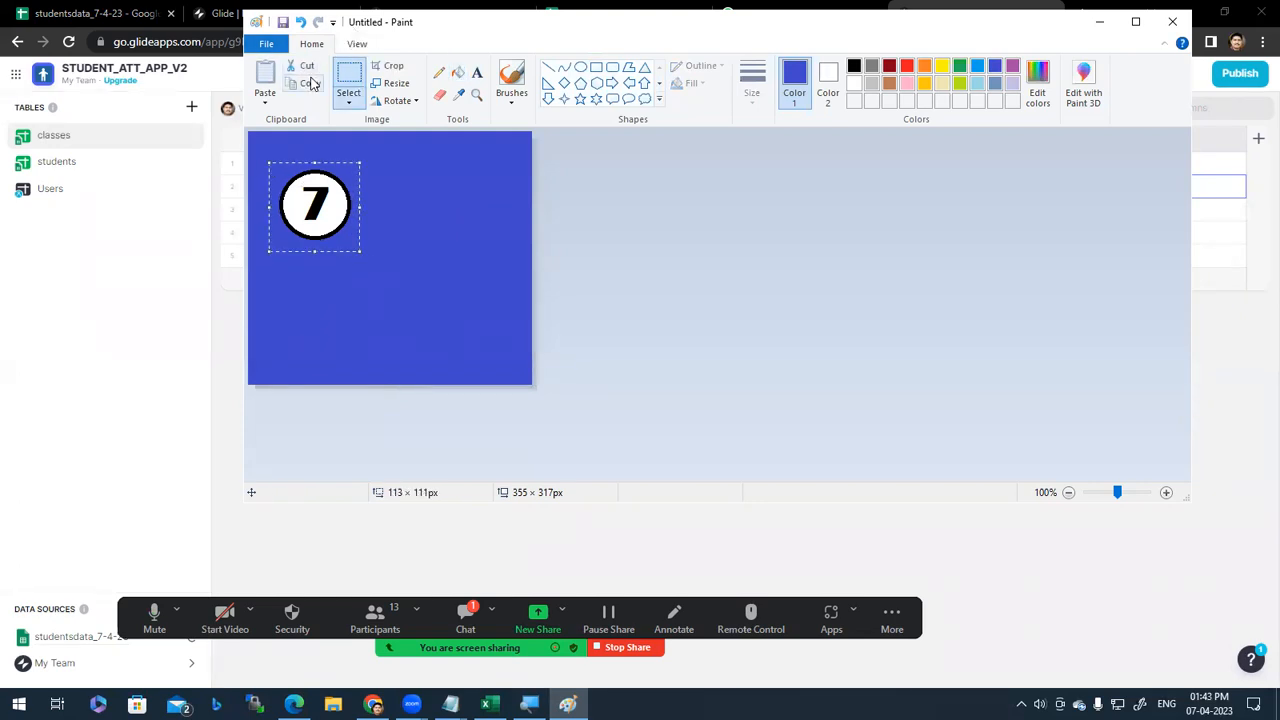
{"action": "left_click", "coordinate": [390, 66]}
Step: Save the picture as 7n.png on the Desktop
{"action": "key", "text": "ctrl+s"}
{"action": "left_click", "coordinate": [652, 378]}
{"action": "left_click", "coordinate": [637, 357]}
{"action": "double_click", "coordinate": [640, 357]}
{"action": "type", "text": "7"}
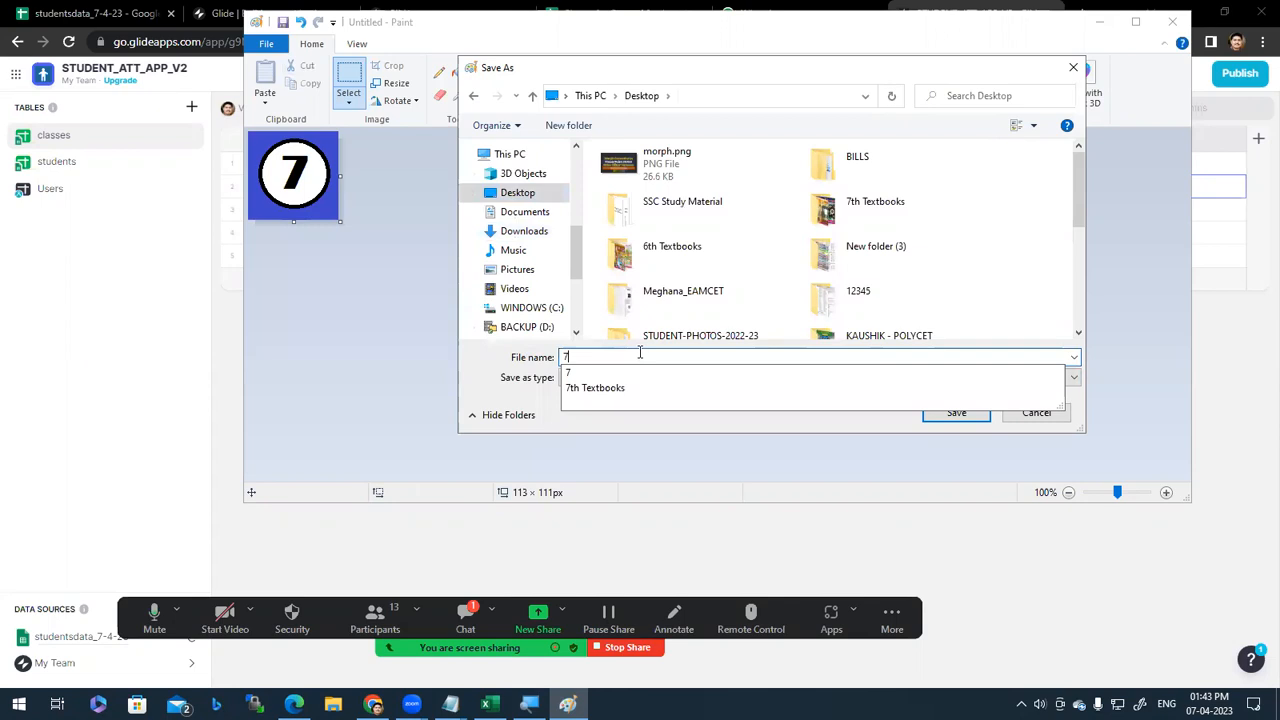
{"action": "key", "text": "Return"}
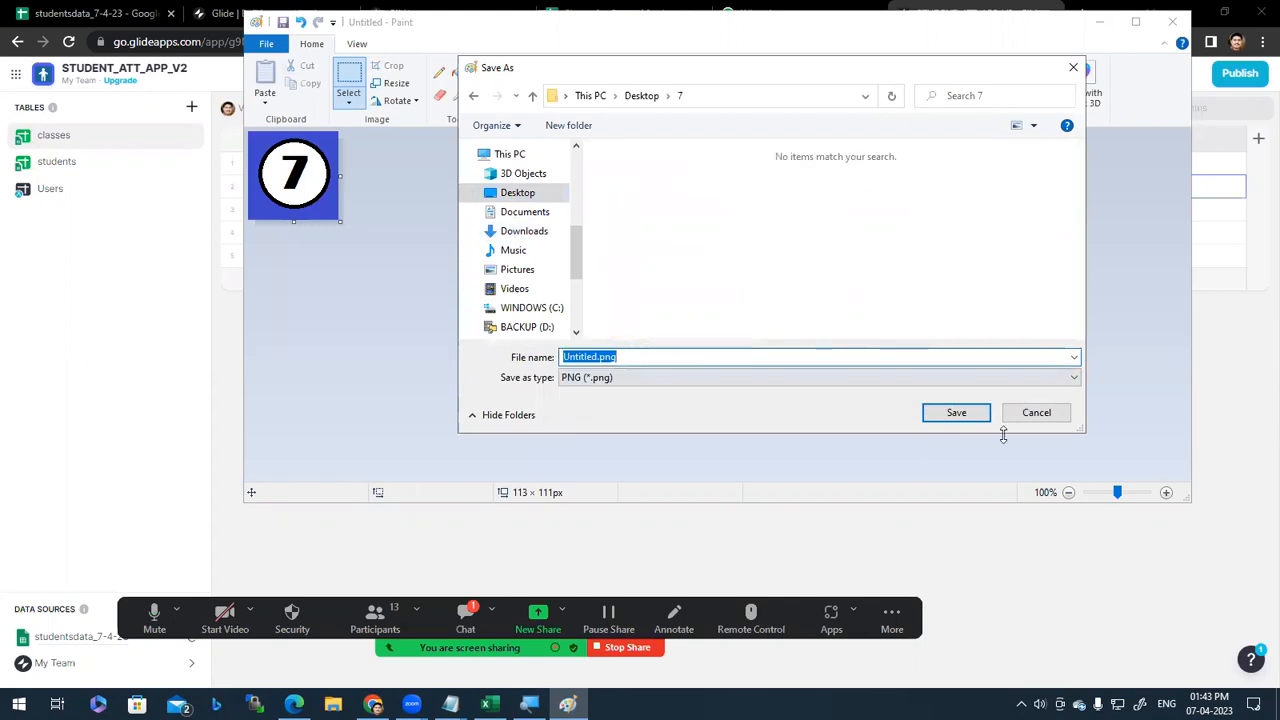
{"action": "left_click", "coordinate": [518, 193]}
{"action": "double_click", "coordinate": [646, 357]}
{"action": "type", "text": "7"}
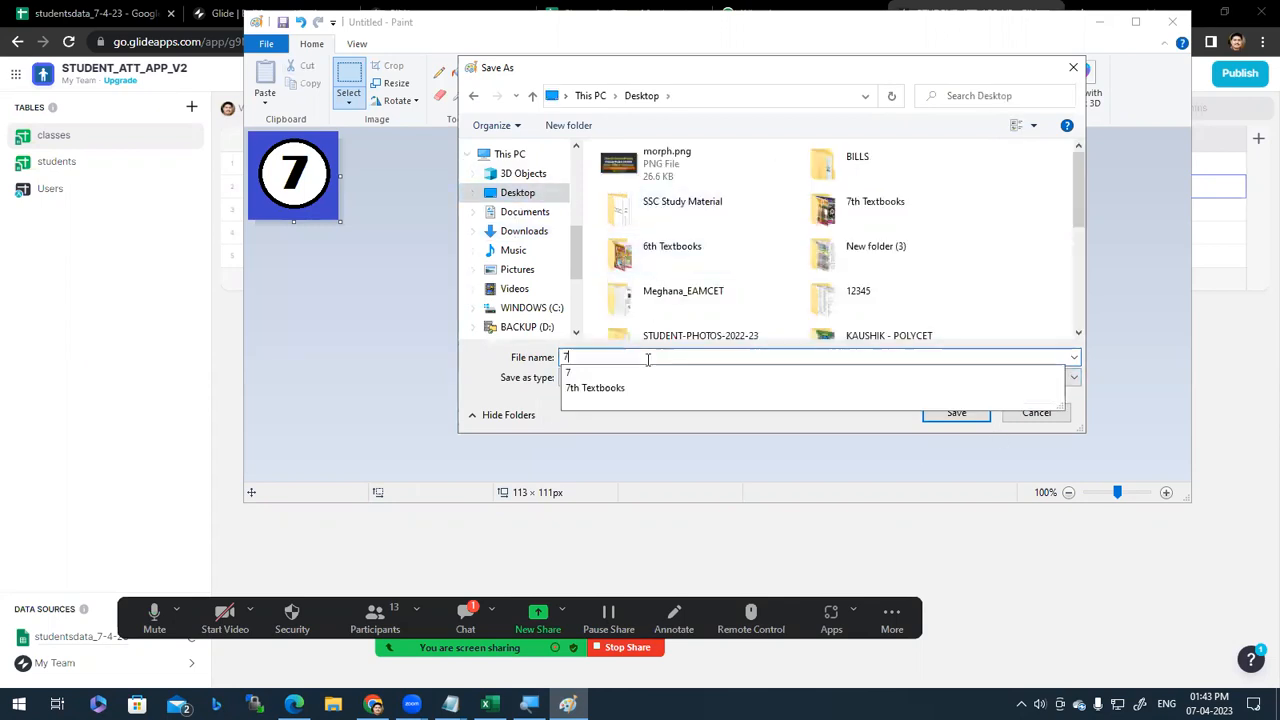
{"action": "type", "text": "n"}
{"action": "key", "text": "Return"}
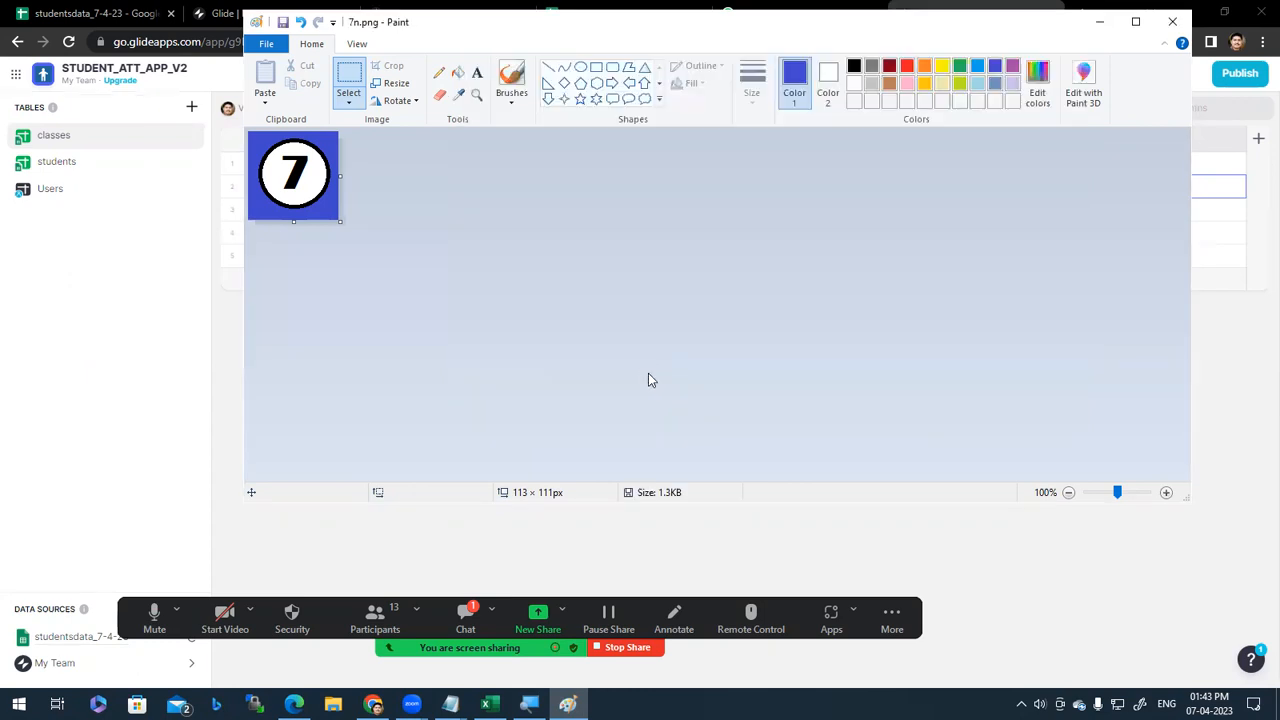
Step: Upload 7n.png as class VII's image in the classes table
{"action": "left_click", "coordinate": [170, 361]}
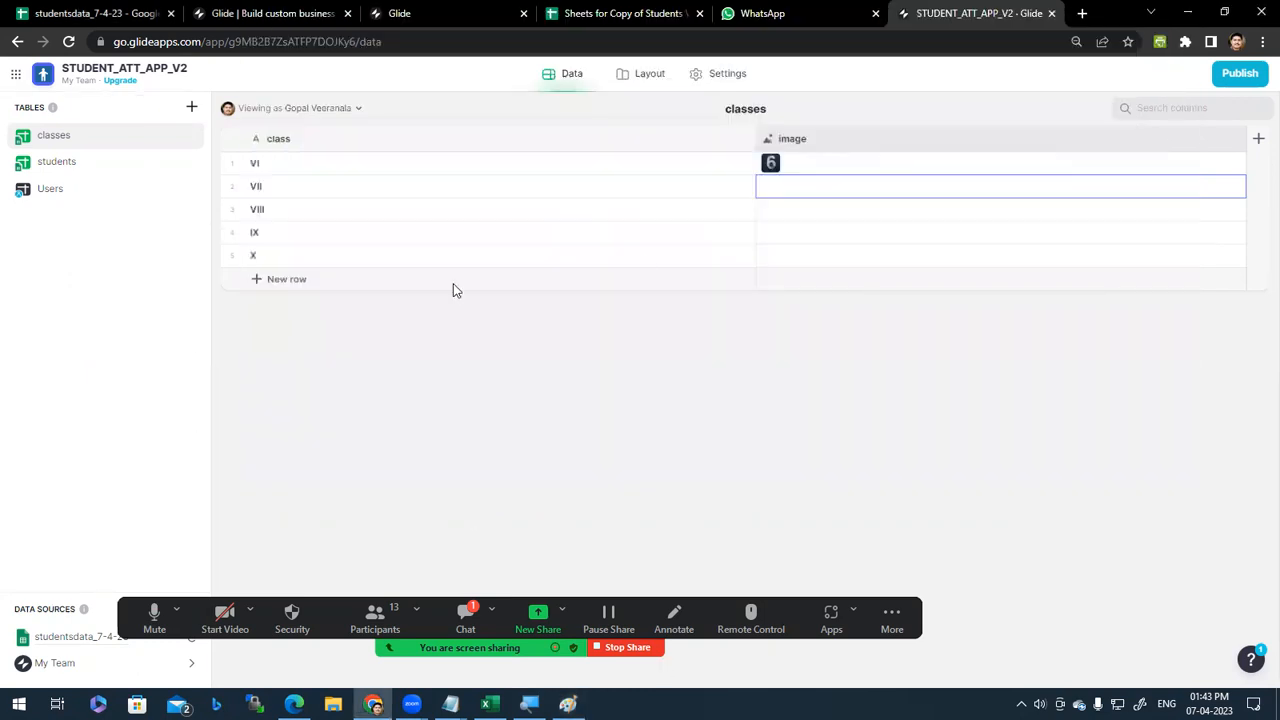
{"action": "left_click", "coordinate": [797, 190]}
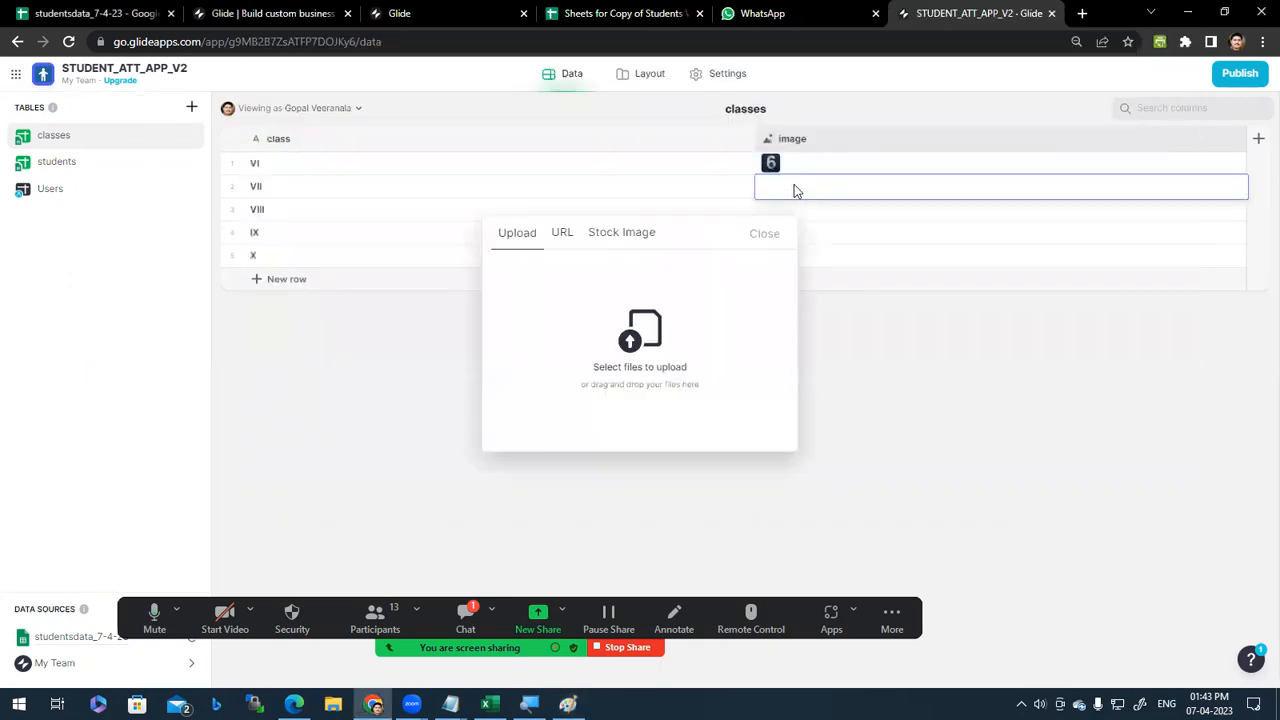
{"action": "left_click", "coordinate": [635, 340]}
{"action": "left_click", "coordinate": [325, 107]}
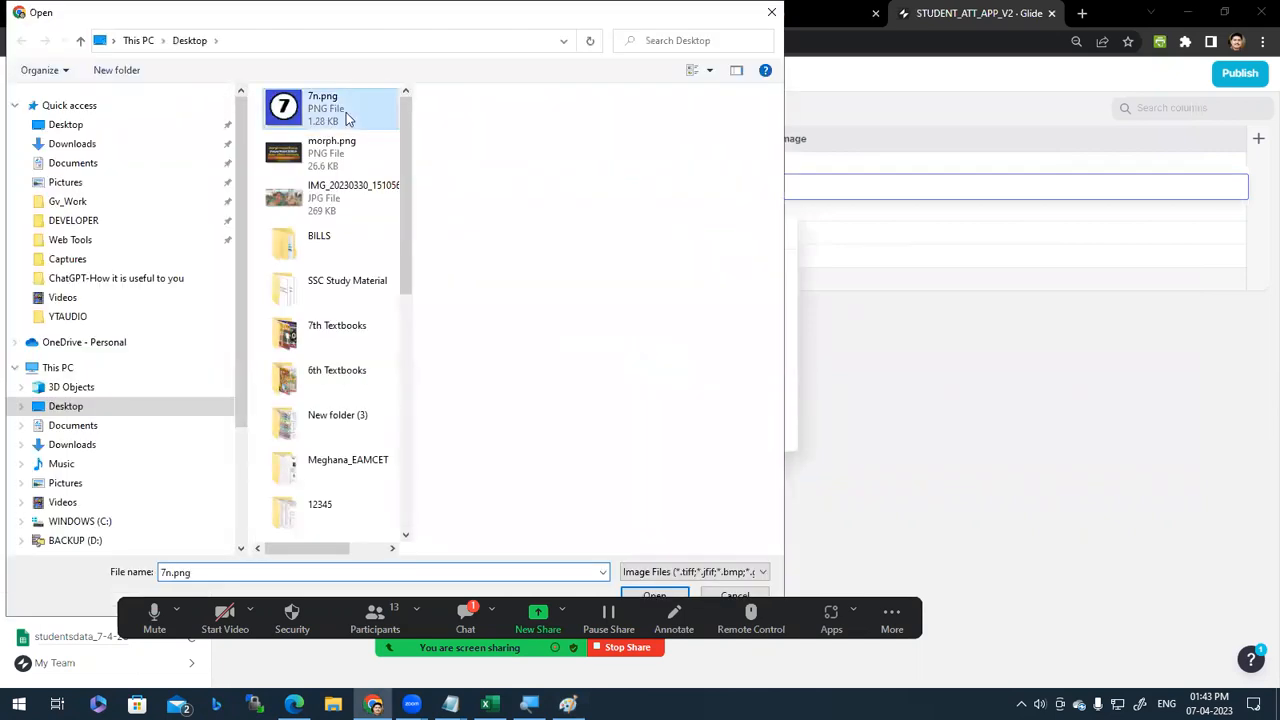
{"action": "left_click", "coordinate": [652, 595]}
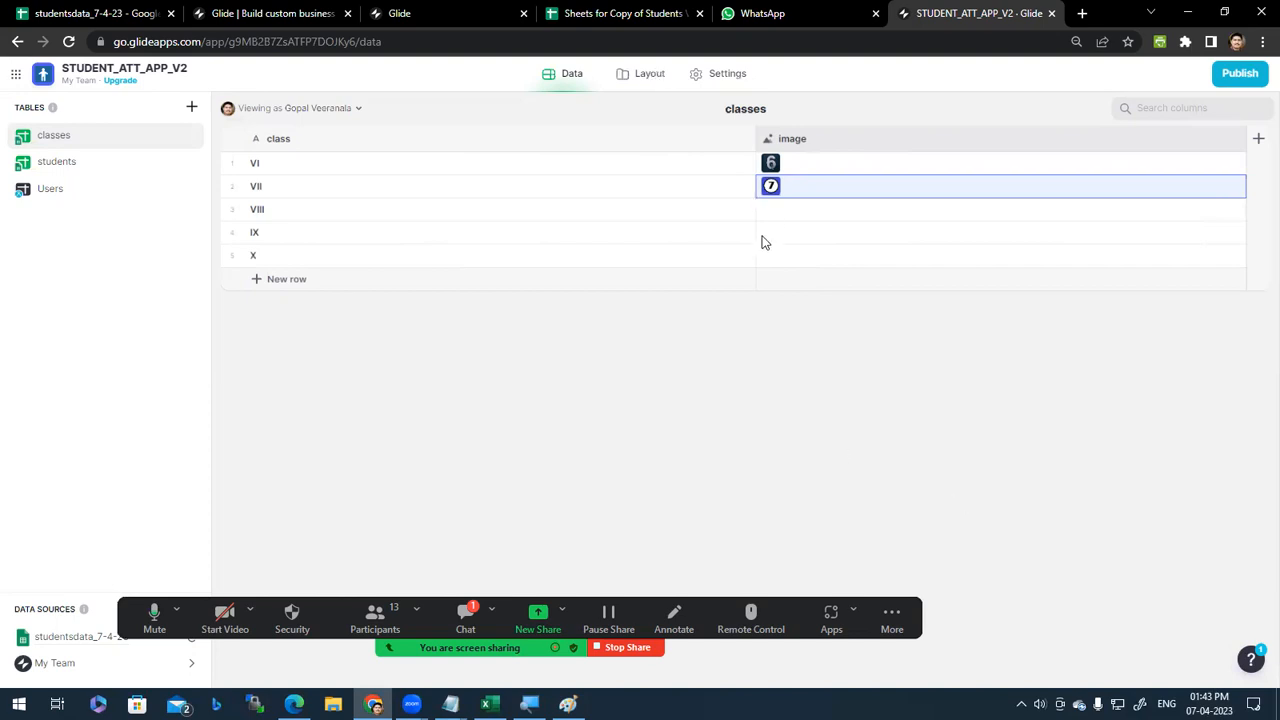
Step: Set the classes card collection's Image to the image column so VI and VII show pictures
{"action": "left_click", "coordinate": [786, 215]}
{"action": "left_click", "coordinate": [794, 233]}
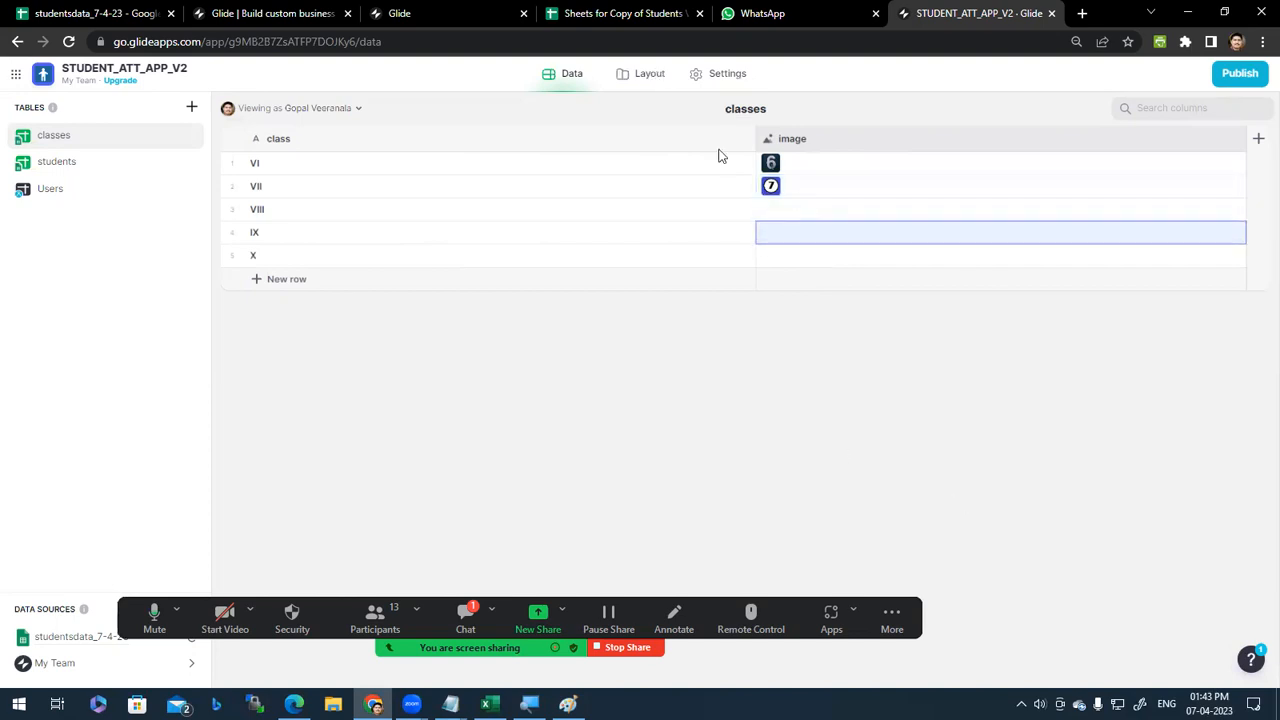
{"action": "left_click", "coordinate": [647, 80]}
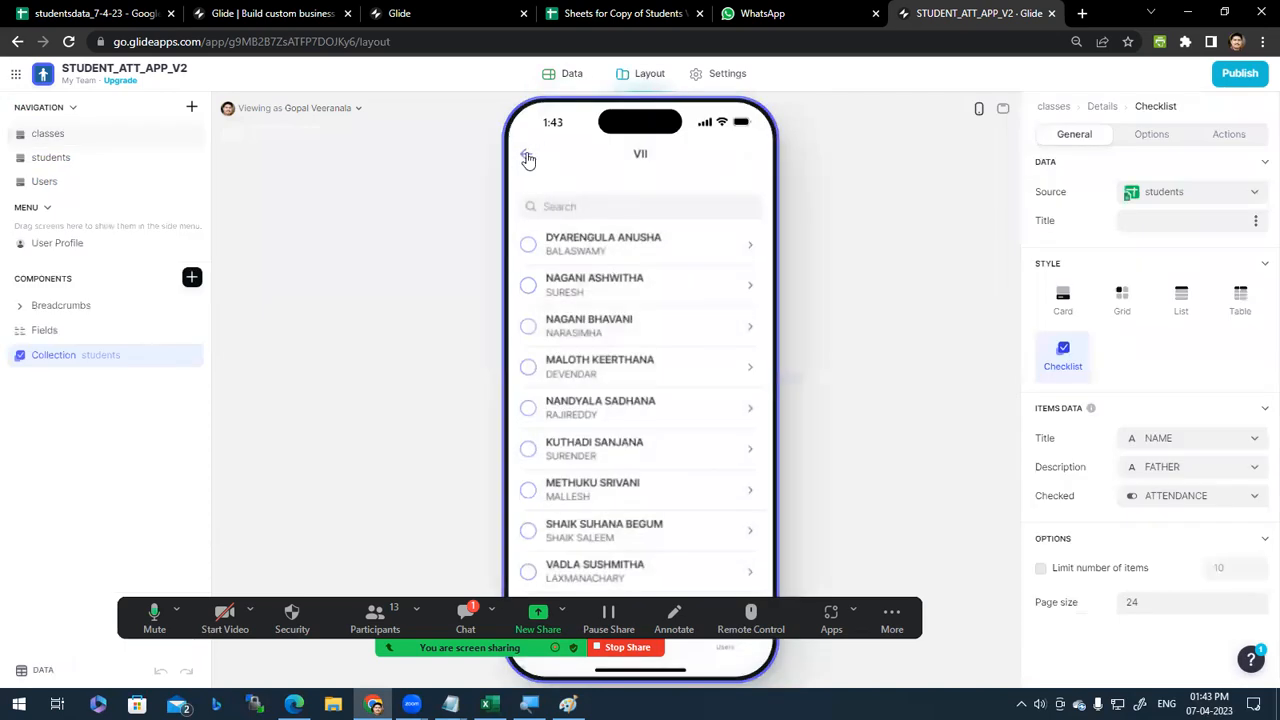
{"action": "left_click", "coordinate": [528, 159]}
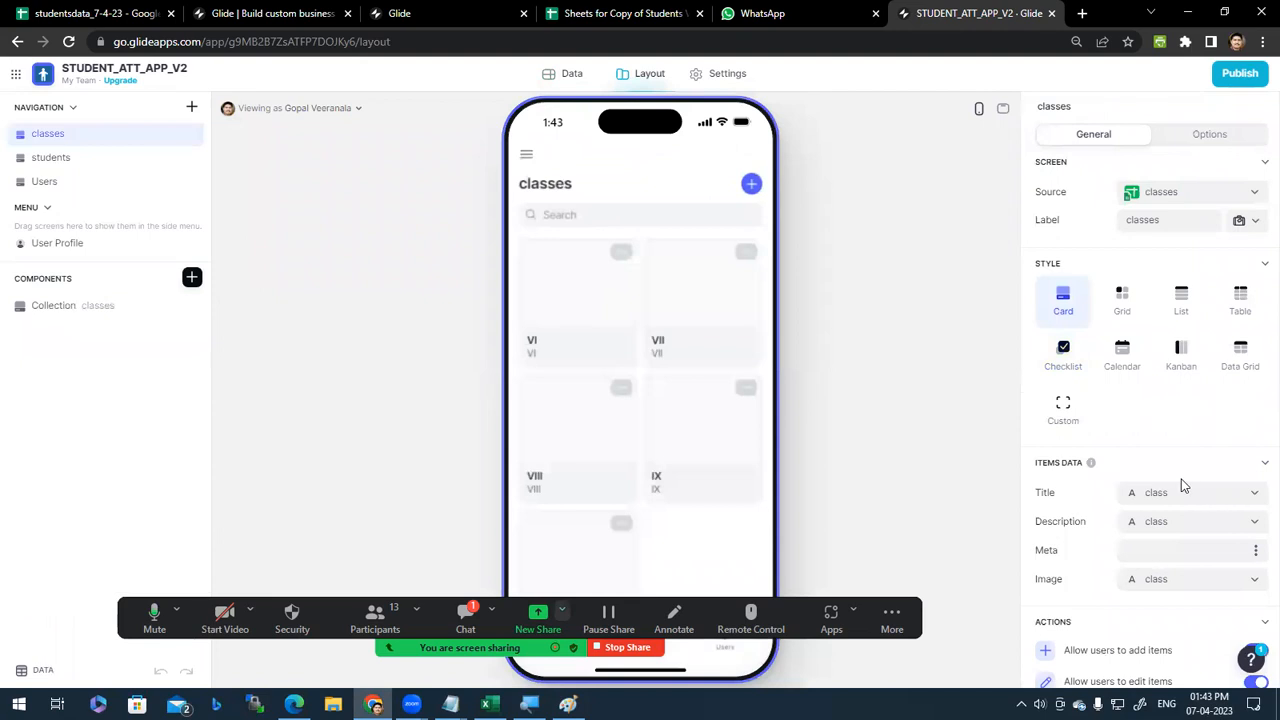
{"action": "scroll", "coordinate": [1205, 590], "scroll_direction": "down", "scroll_amount": 2}
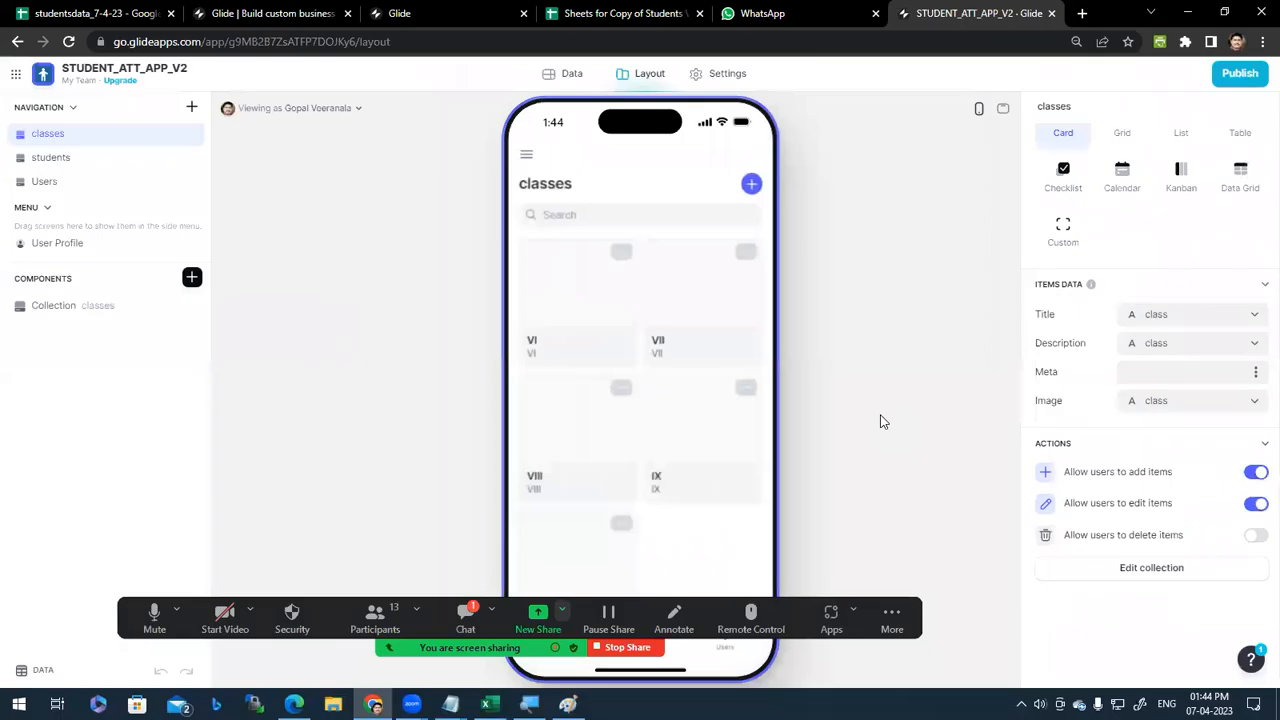
{"action": "left_click", "coordinate": [1255, 404]}
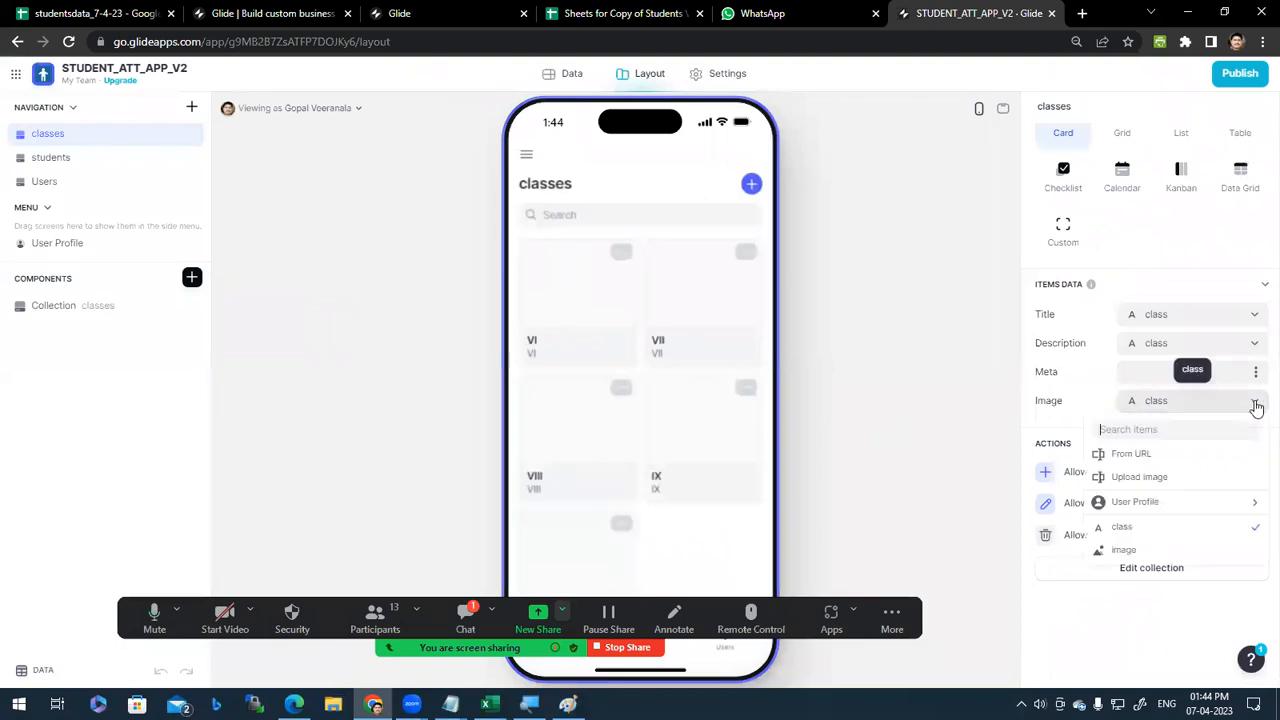
{"action": "left_click", "coordinate": [1124, 550]}
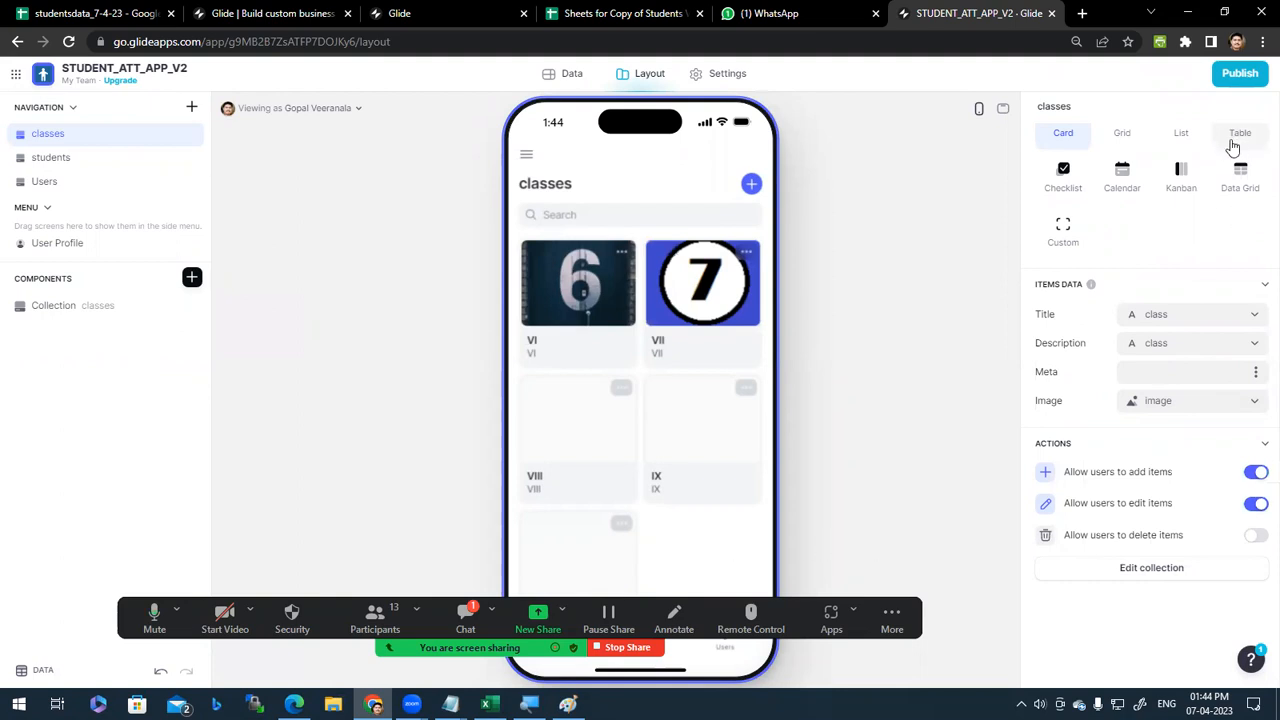
{"action": "left_click", "coordinate": [103, 314]}
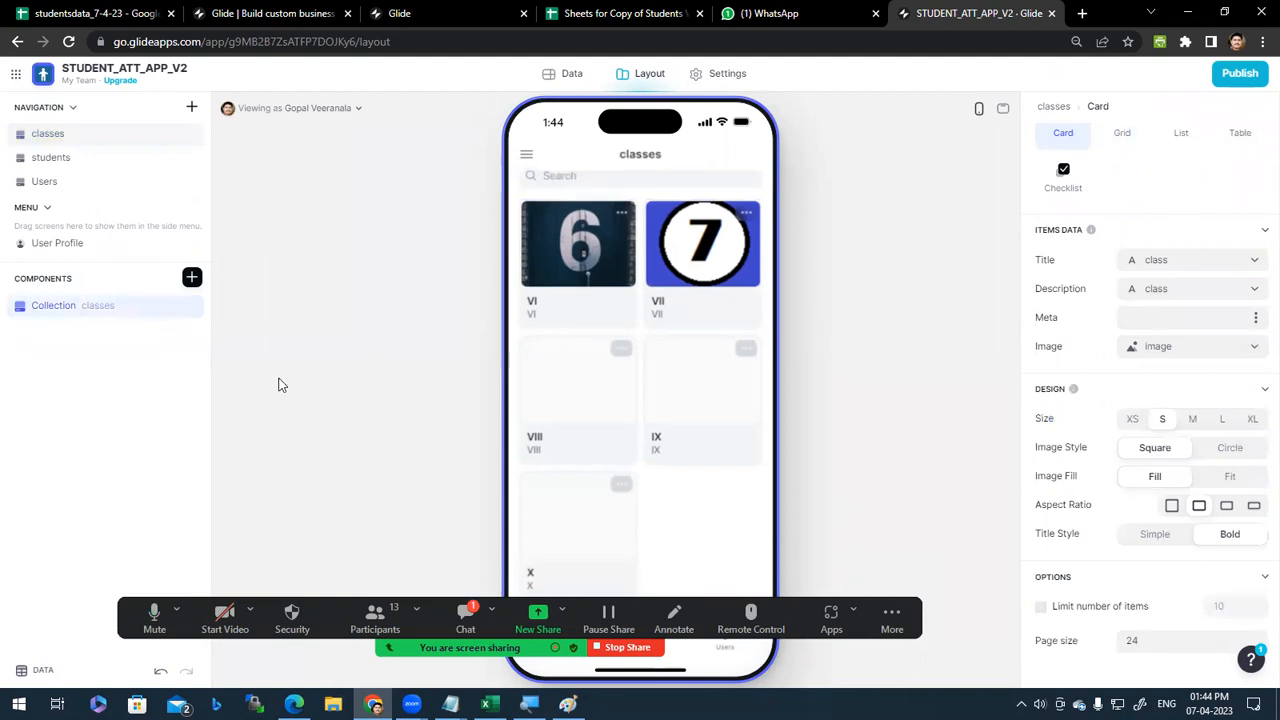
{"action": "left_click", "coordinate": [100, 318]}
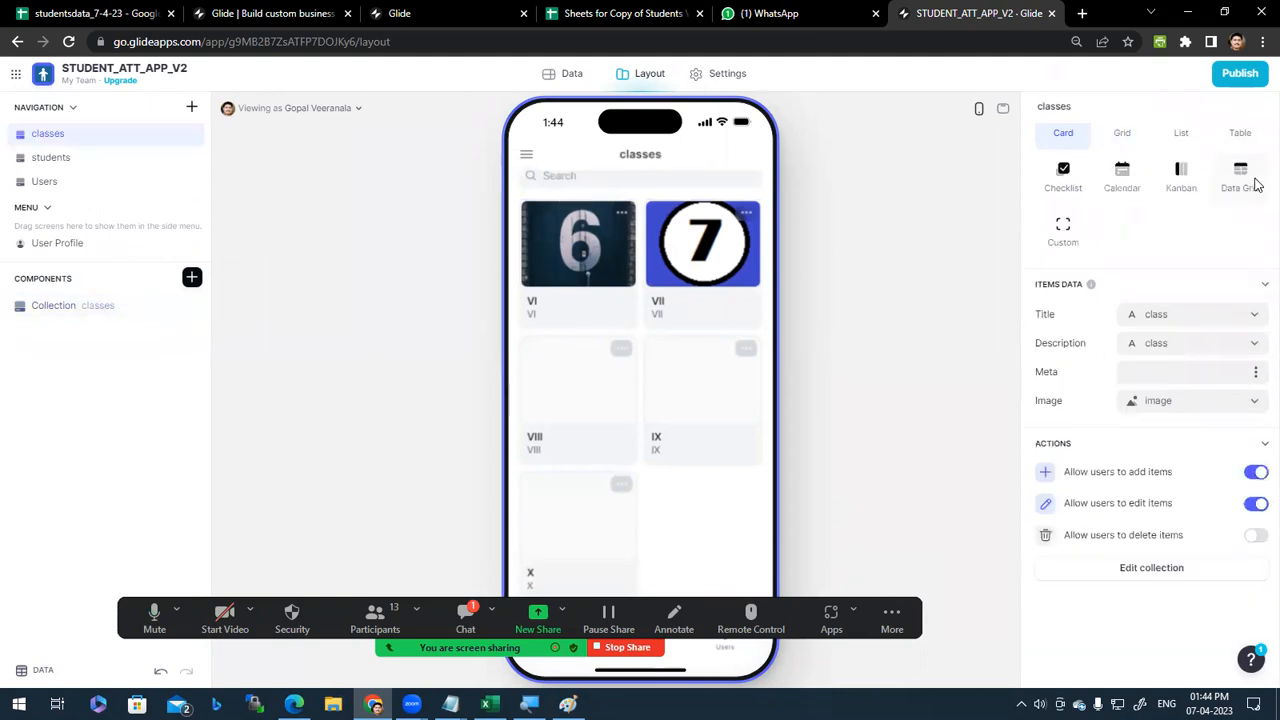
{"action": "scroll", "coordinate": [1243, 252], "scroll_direction": "up", "scroll_amount": 2}
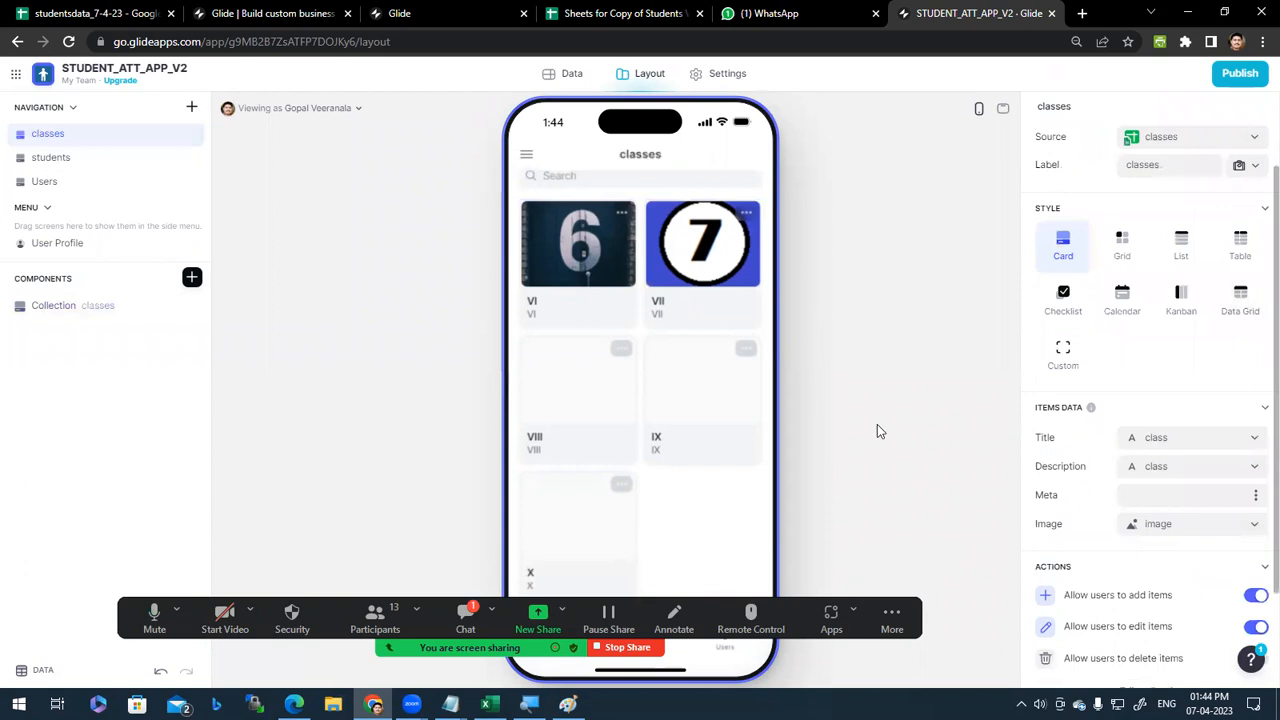
{"action": "scroll", "coordinate": [1143, 380], "scroll_direction": "up", "scroll_amount": 1}
{"action": "left_click", "coordinate": [375, 618]}
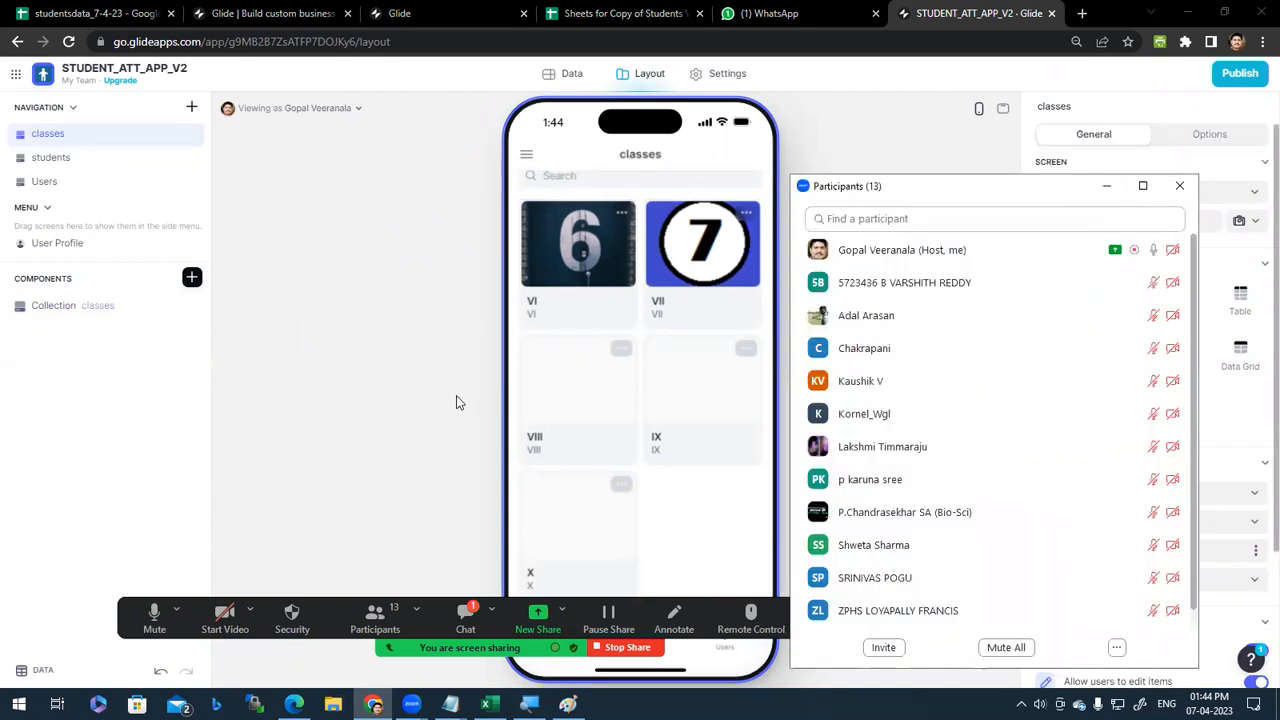
{"action": "left_click", "coordinate": [1179, 186]}
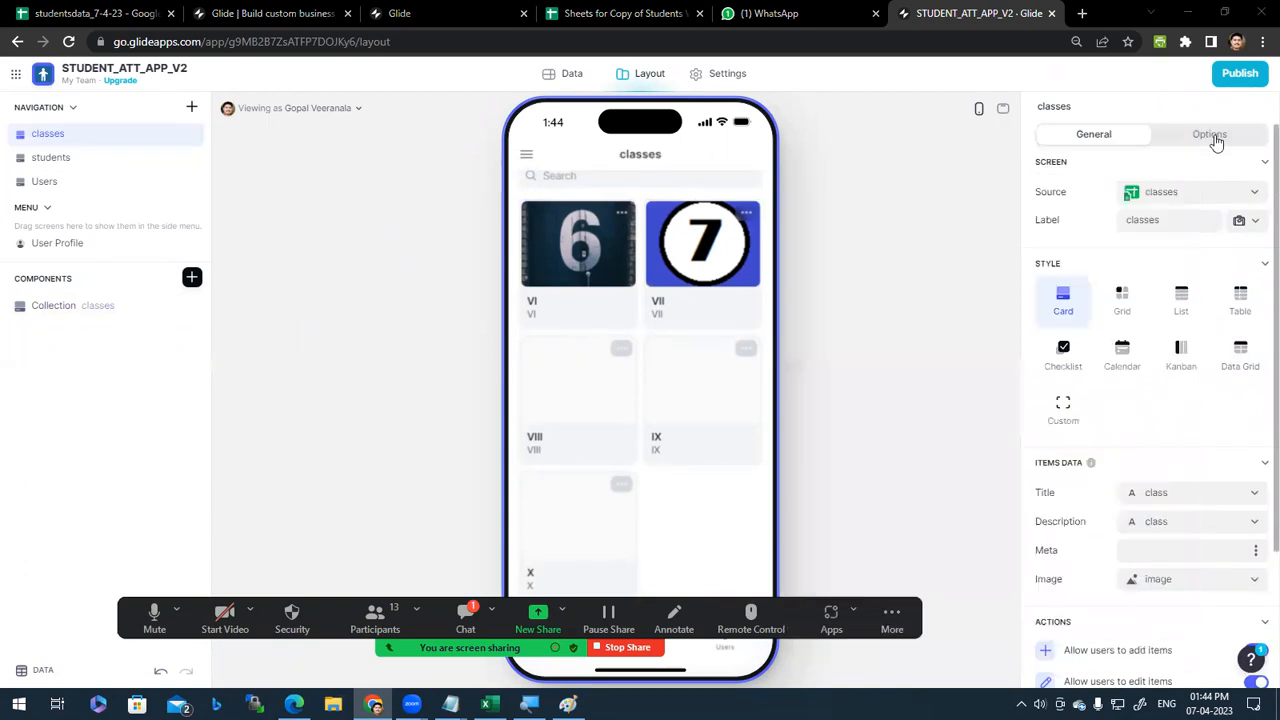
{"action": "left_click", "coordinate": [1209, 134]}
{"action": "left_click", "coordinate": [1091, 135]}
{"action": "scroll", "coordinate": [1160, 450], "scroll_direction": "down", "scroll_amount": 3}
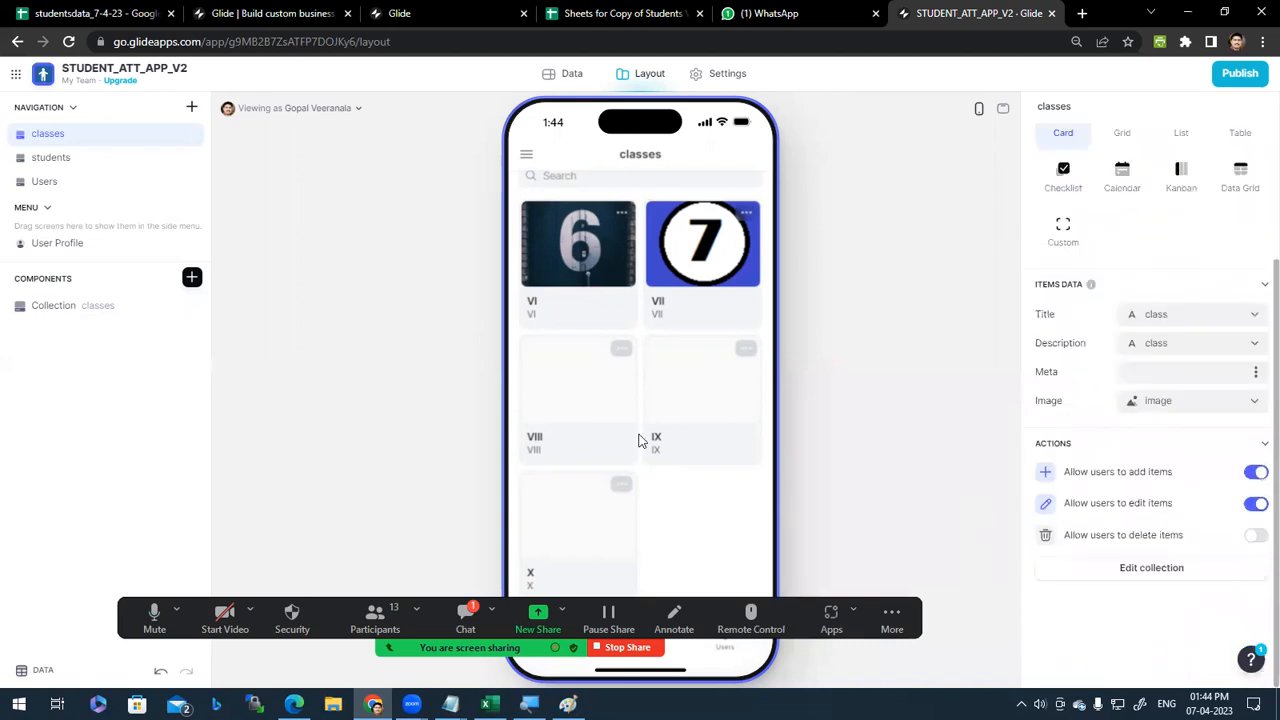
{"action": "scroll", "coordinate": [686, 396], "scroll_direction": "up", "scroll_amount": 1}
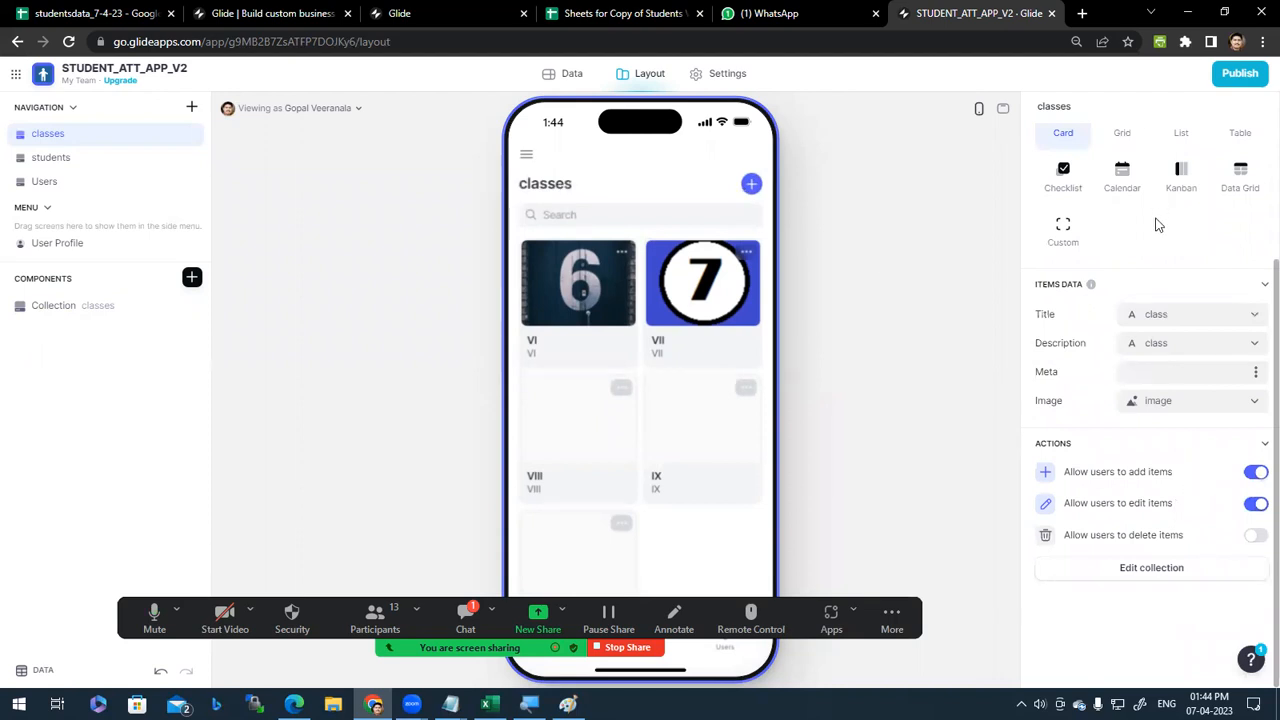
{"action": "scroll", "coordinate": [1165, 240], "scroll_direction": "up", "scroll_amount": 1}
{"action": "scroll", "coordinate": [1130, 556], "scroll_direction": "down", "scroll_amount": 1}
{"action": "scroll", "coordinate": [1262, 313], "scroll_direction": "up", "scroll_amount": 3}
{"action": "scroll", "coordinate": [1167, 506], "scroll_direction": "down", "scroll_amount": 3}
{"action": "left_click", "coordinate": [1254, 473]}
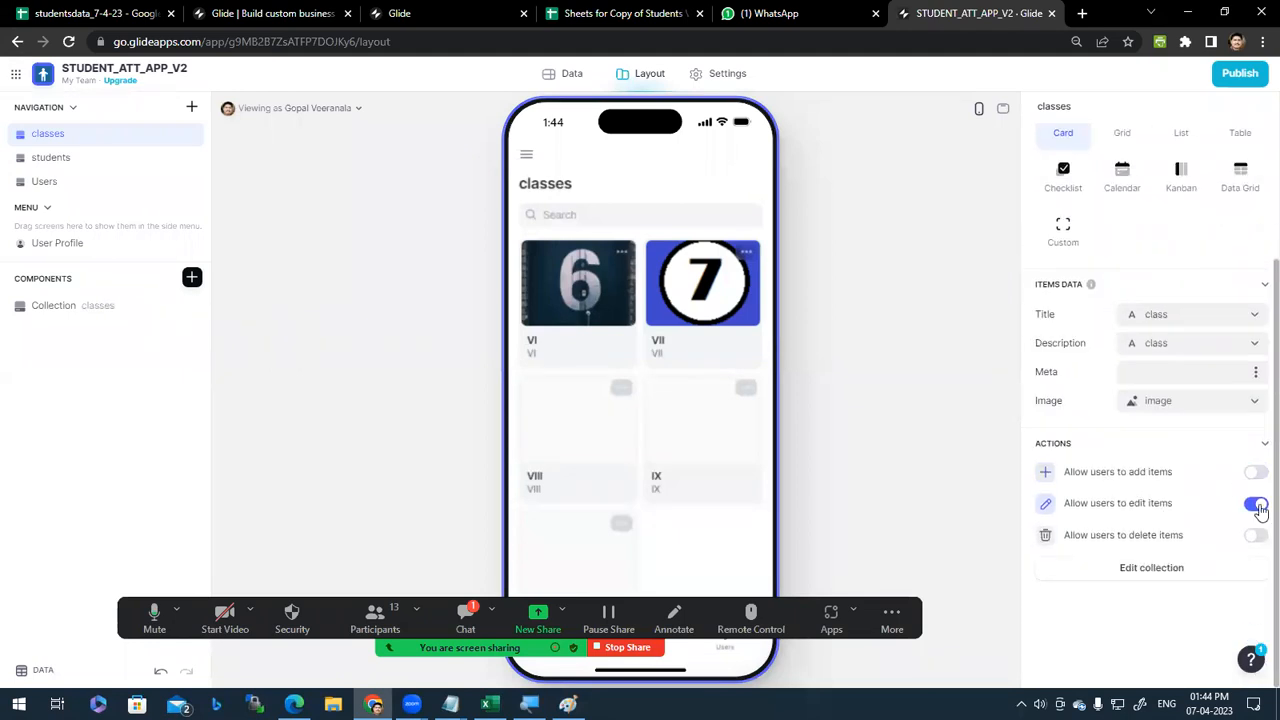
{"action": "left_click", "coordinate": [1256, 505]}
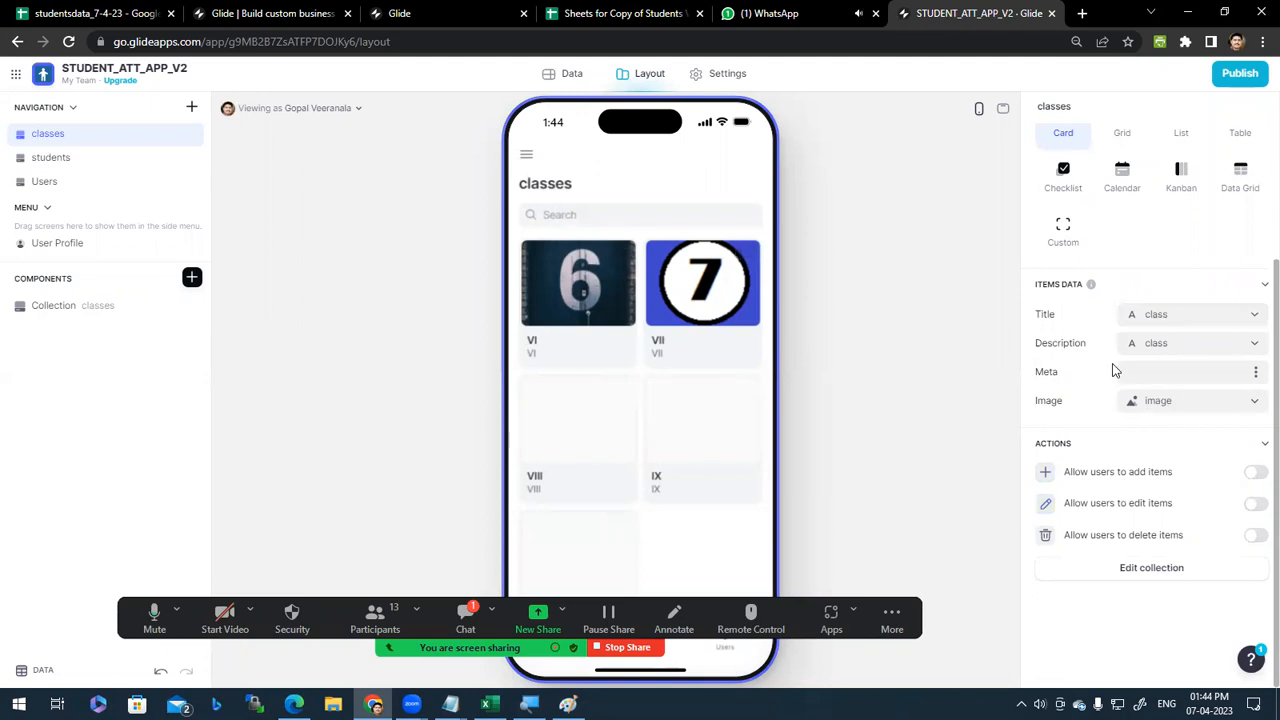
{"action": "scroll", "coordinate": [1116, 371], "scroll_direction": "up", "scroll_amount": 3}
{"action": "left_click", "coordinate": [1120, 300]}
{"action": "left_click", "coordinate": [1184, 307]}
{"action": "left_click", "coordinate": [1240, 300]}
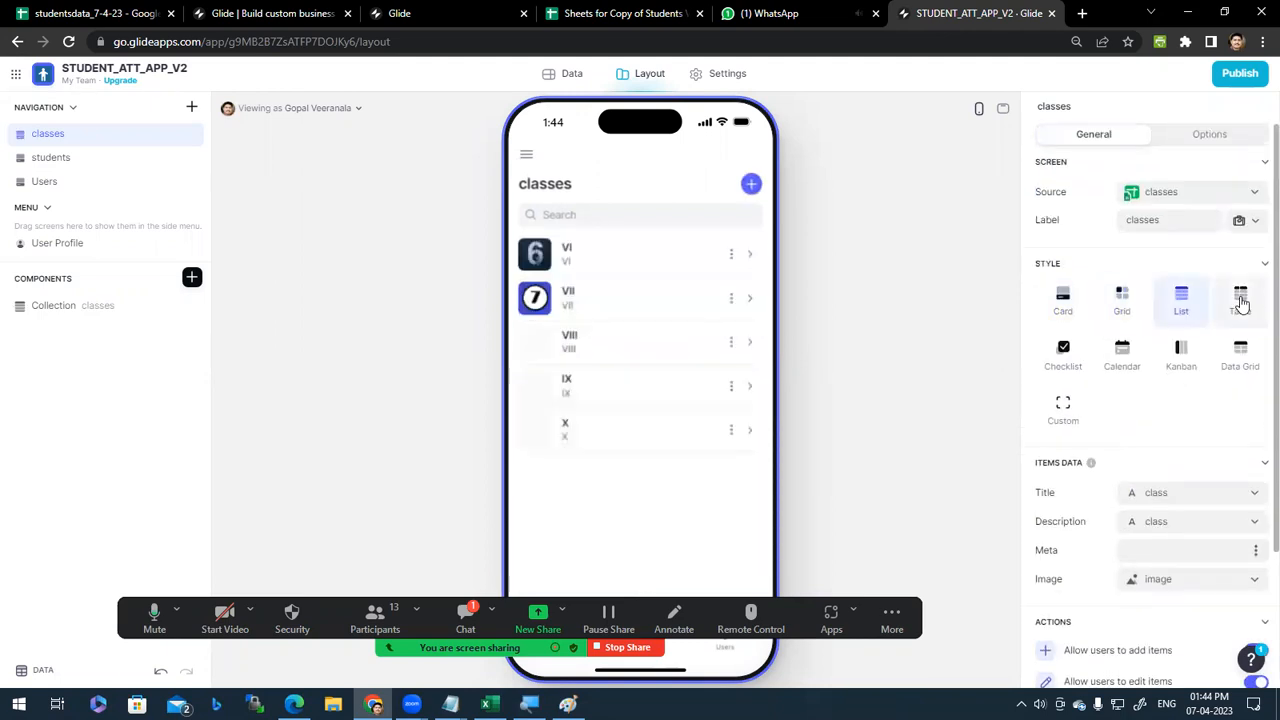
{"action": "left_click", "coordinate": [1072, 355]}
{"action": "left_click", "coordinate": [1114, 358]}
{"action": "left_click", "coordinate": [1184, 358]}
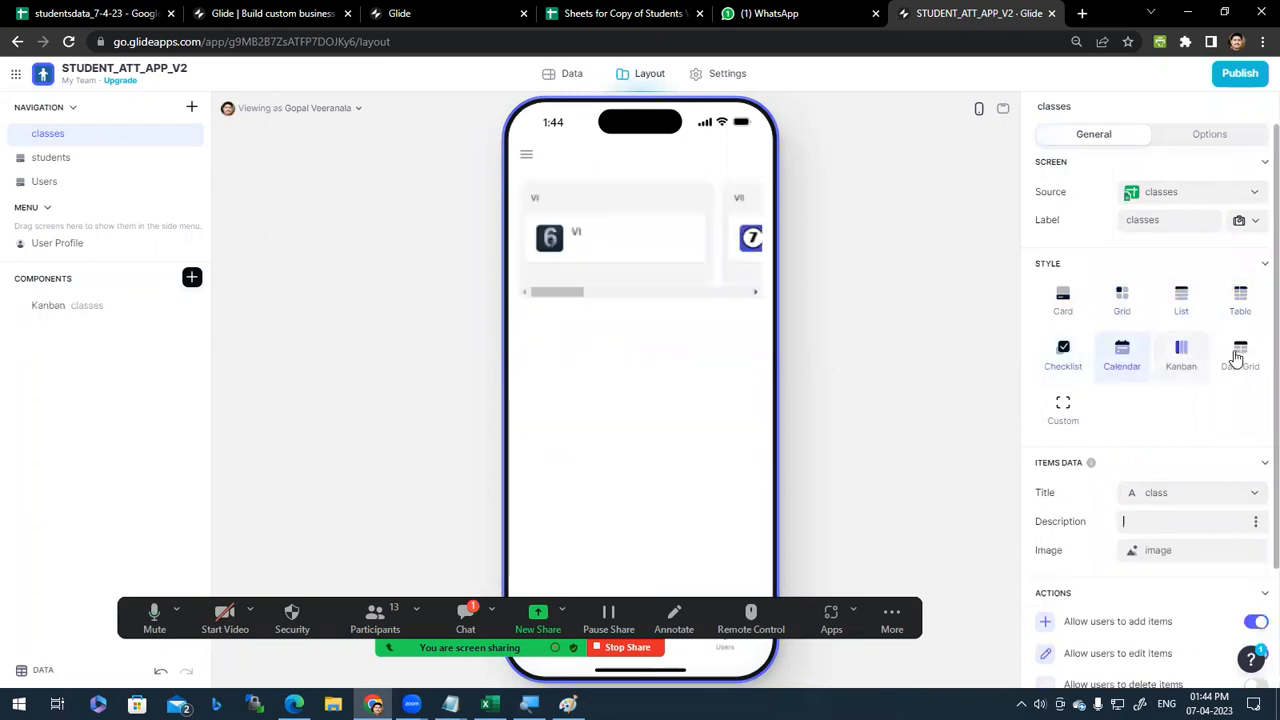
{"action": "left_click", "coordinate": [1237, 358]}
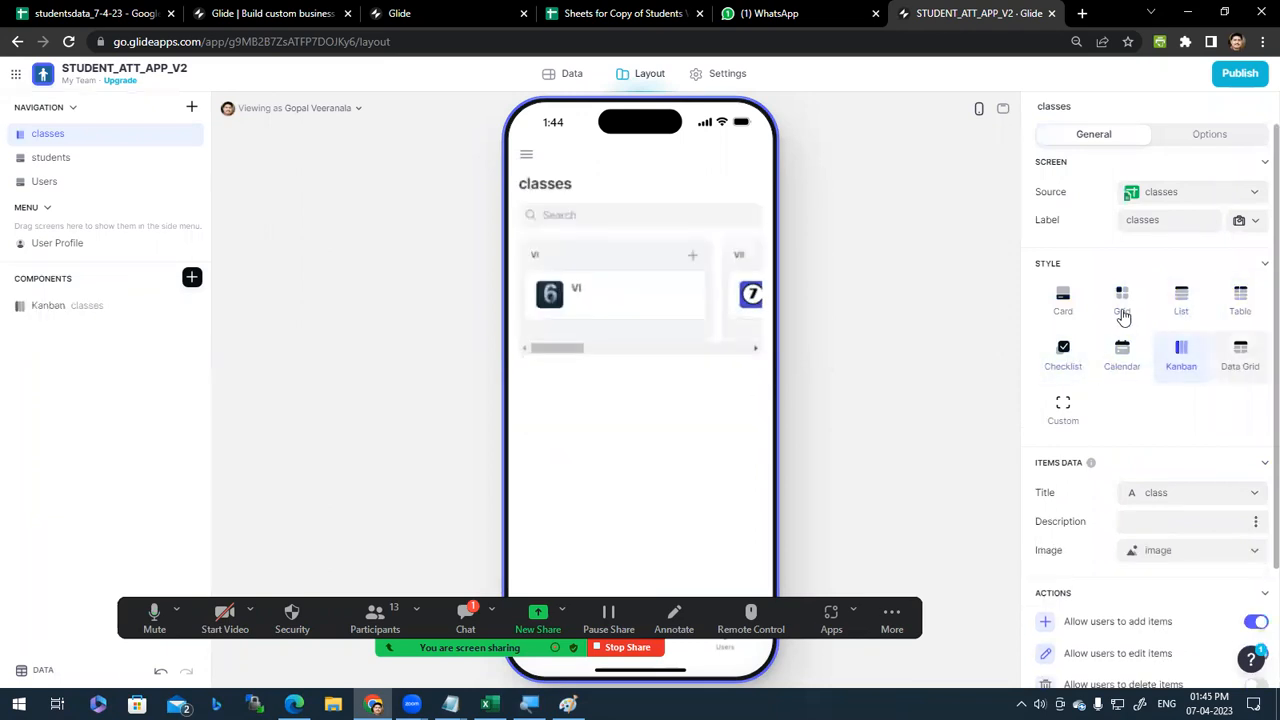
{"action": "left_click", "coordinate": [1064, 300]}
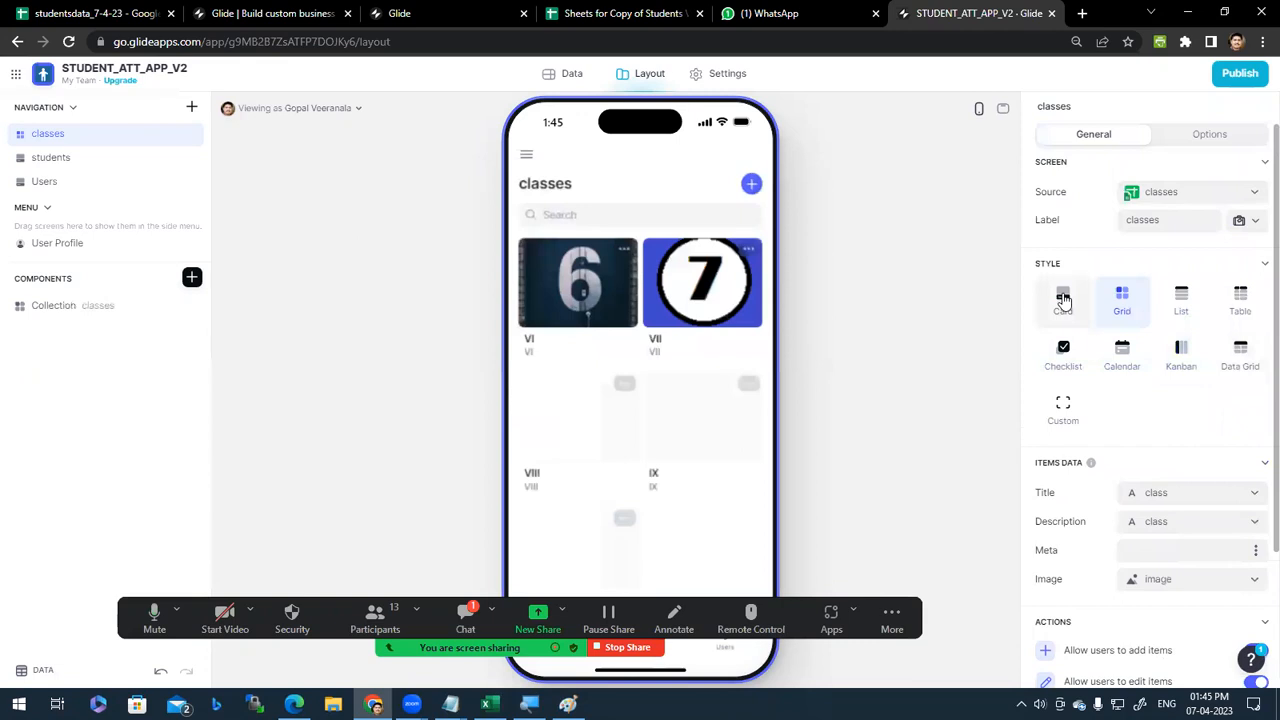
{"action": "left_click", "coordinate": [1121, 298]}
{"action": "scroll", "coordinate": [1160, 486], "scroll_direction": "down", "scroll_amount": 3}
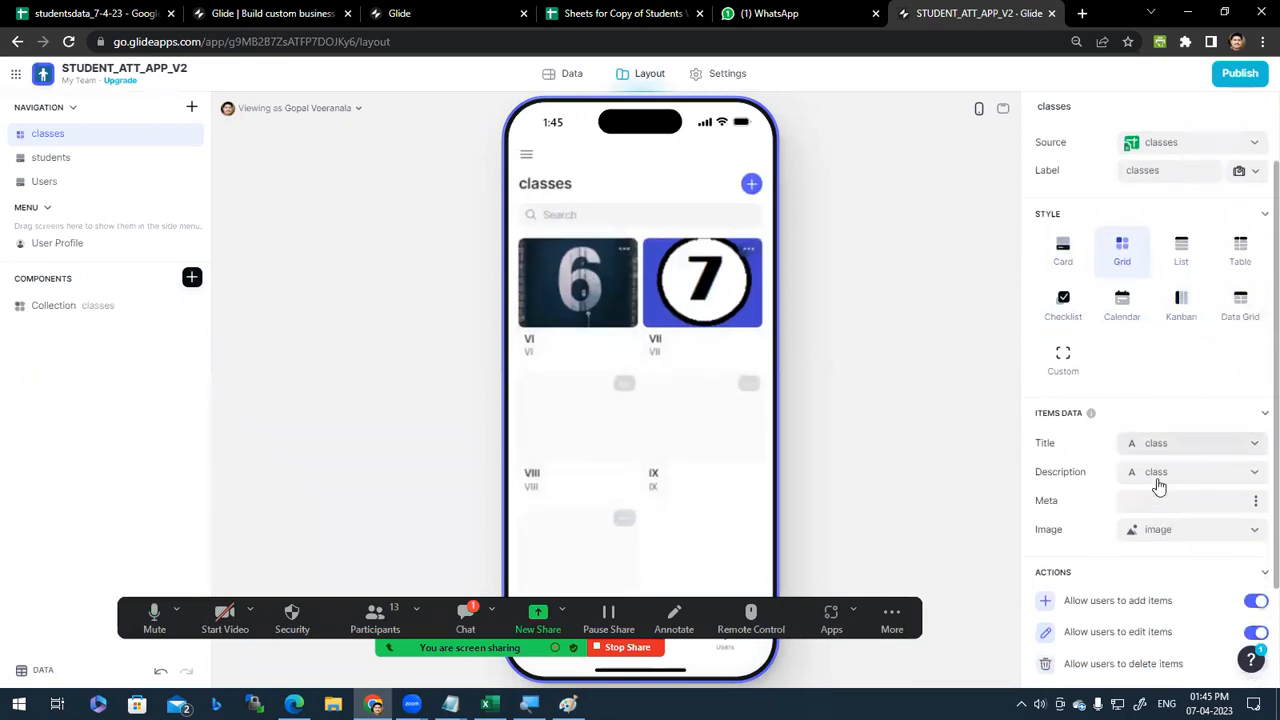
{"action": "left_click", "coordinate": [1184, 364]}
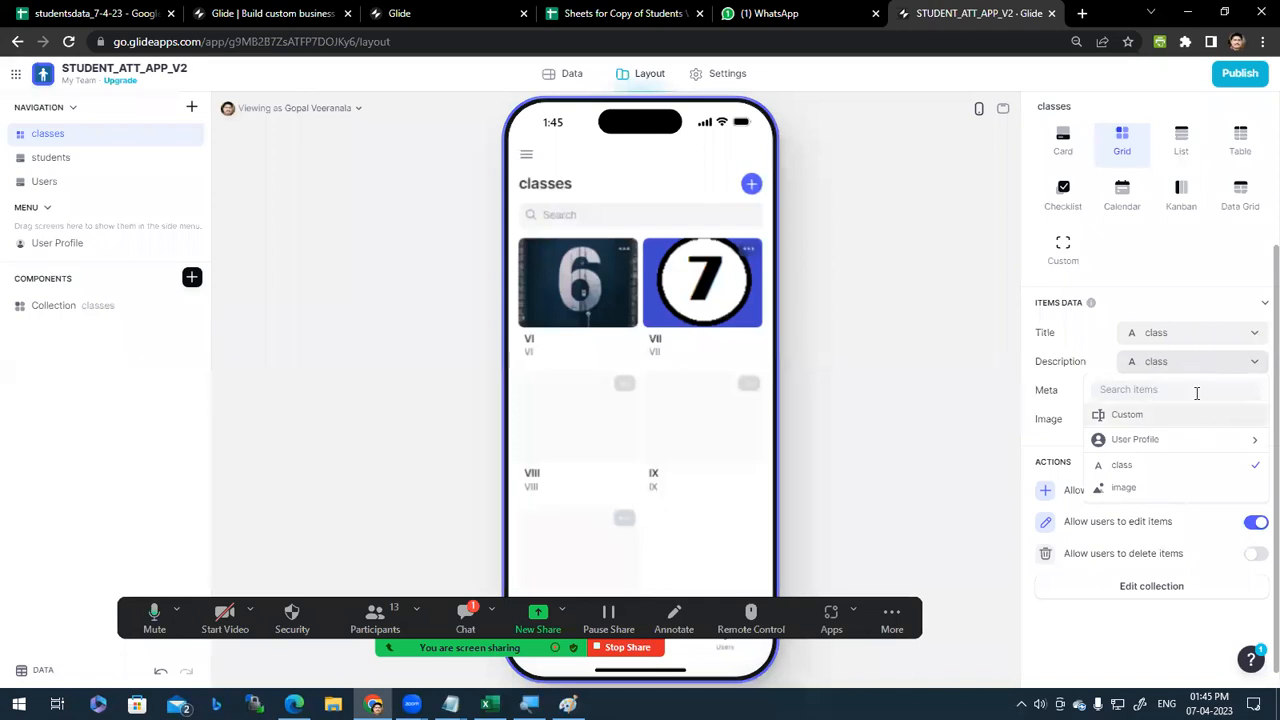
{"action": "left_click", "coordinate": [1127, 416]}
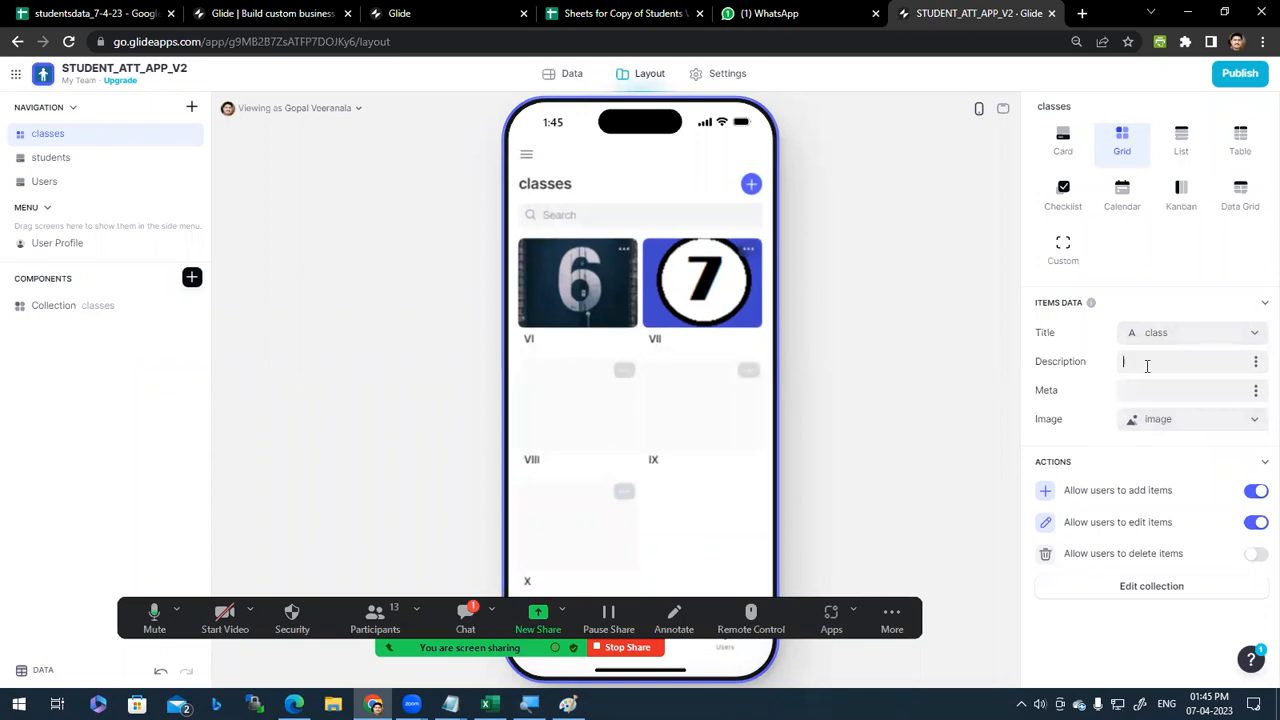
{"action": "left_click", "coordinate": [1180, 333]}
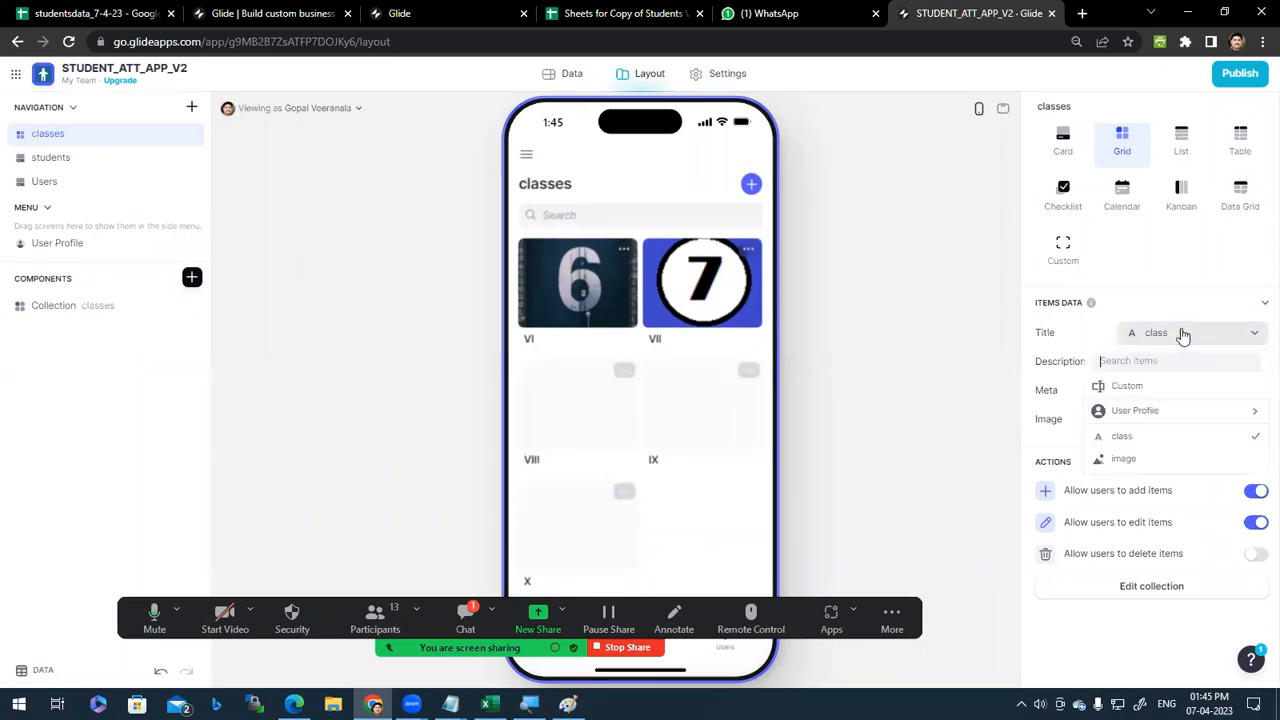
{"action": "left_click", "coordinate": [1142, 386]}
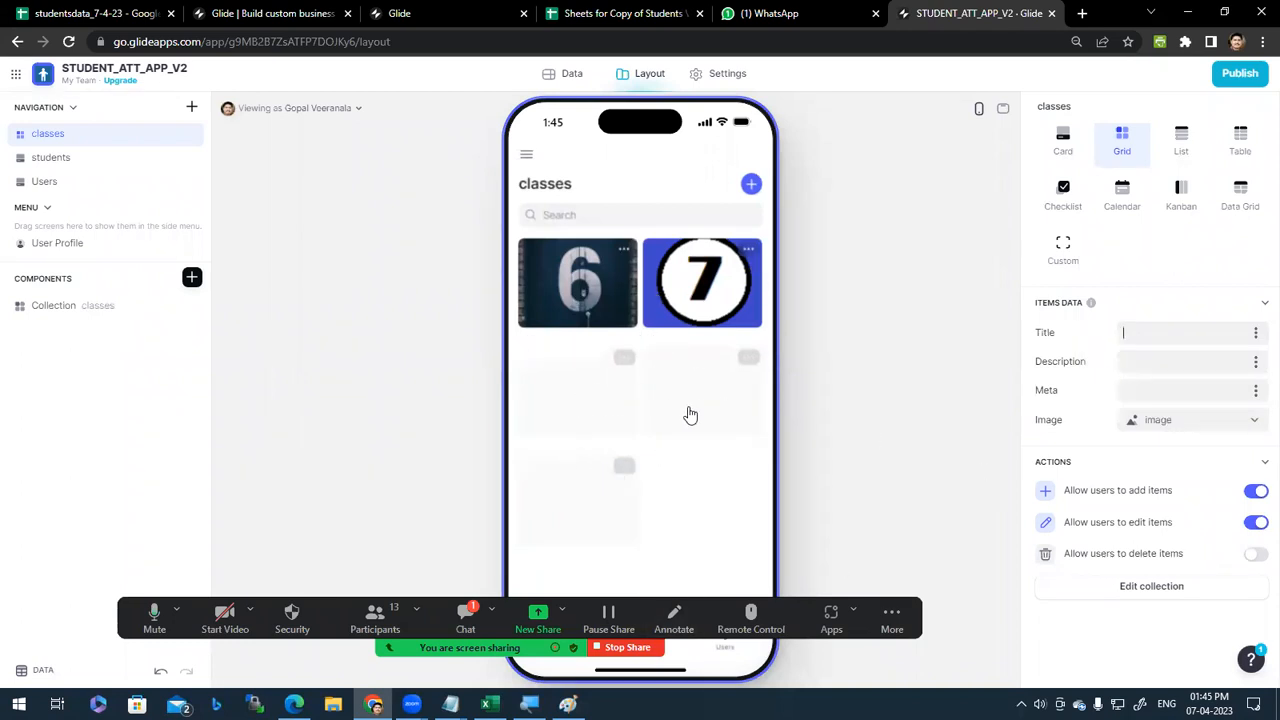
{"action": "left_click", "coordinate": [1257, 337]}
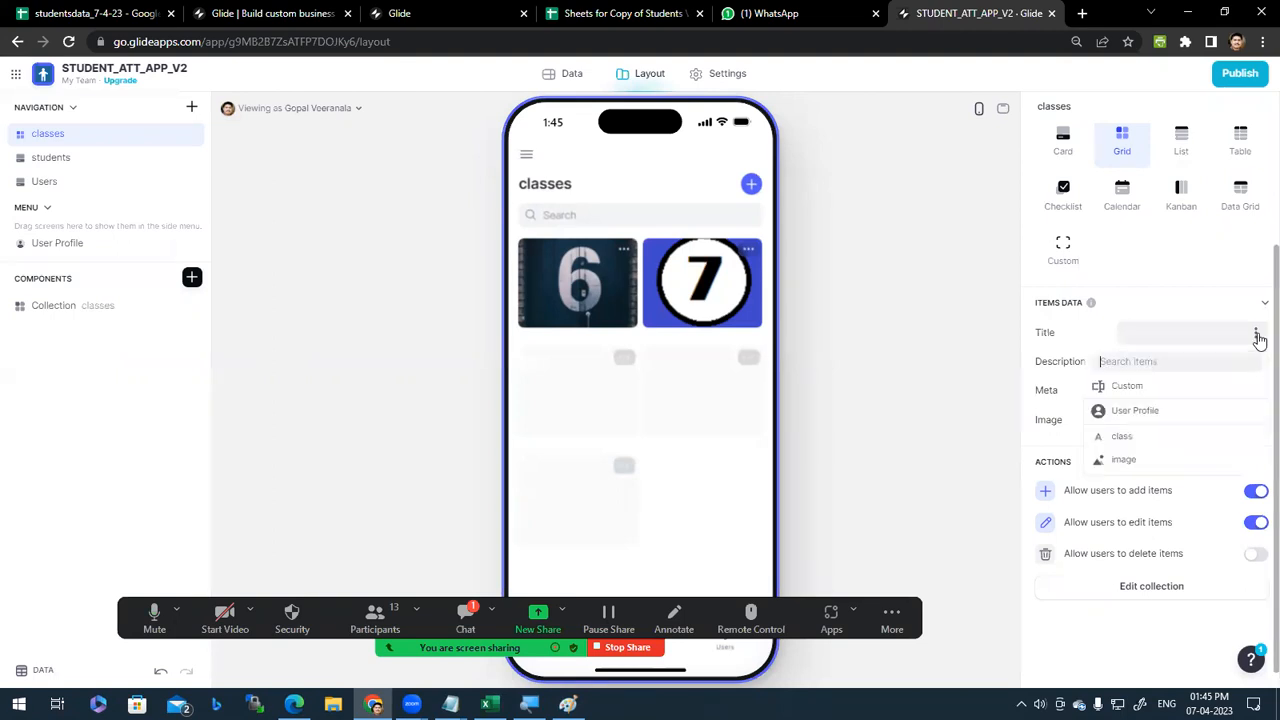
{"action": "left_click", "coordinate": [1137, 440]}
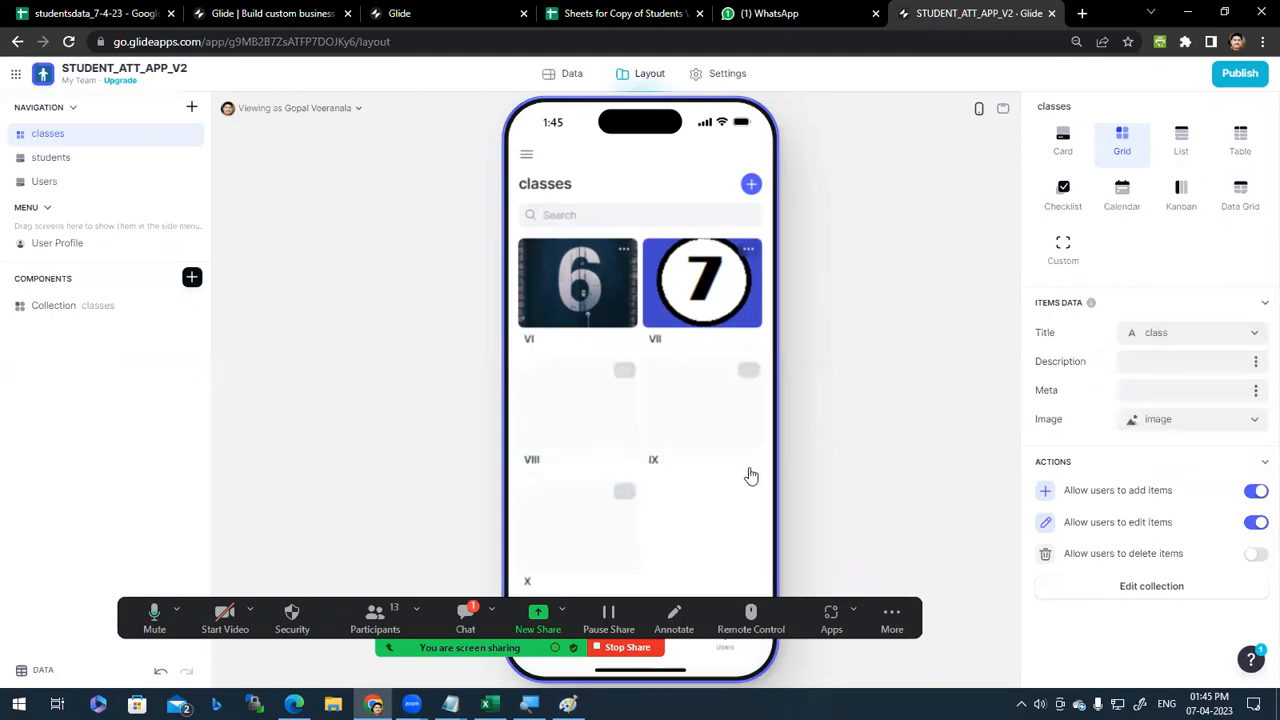
{"action": "scroll", "coordinate": [1095, 386], "scroll_direction": "up", "scroll_amount": 1}
{"action": "scroll", "coordinate": [1095, 386], "scroll_direction": "up", "scroll_amount": 2}
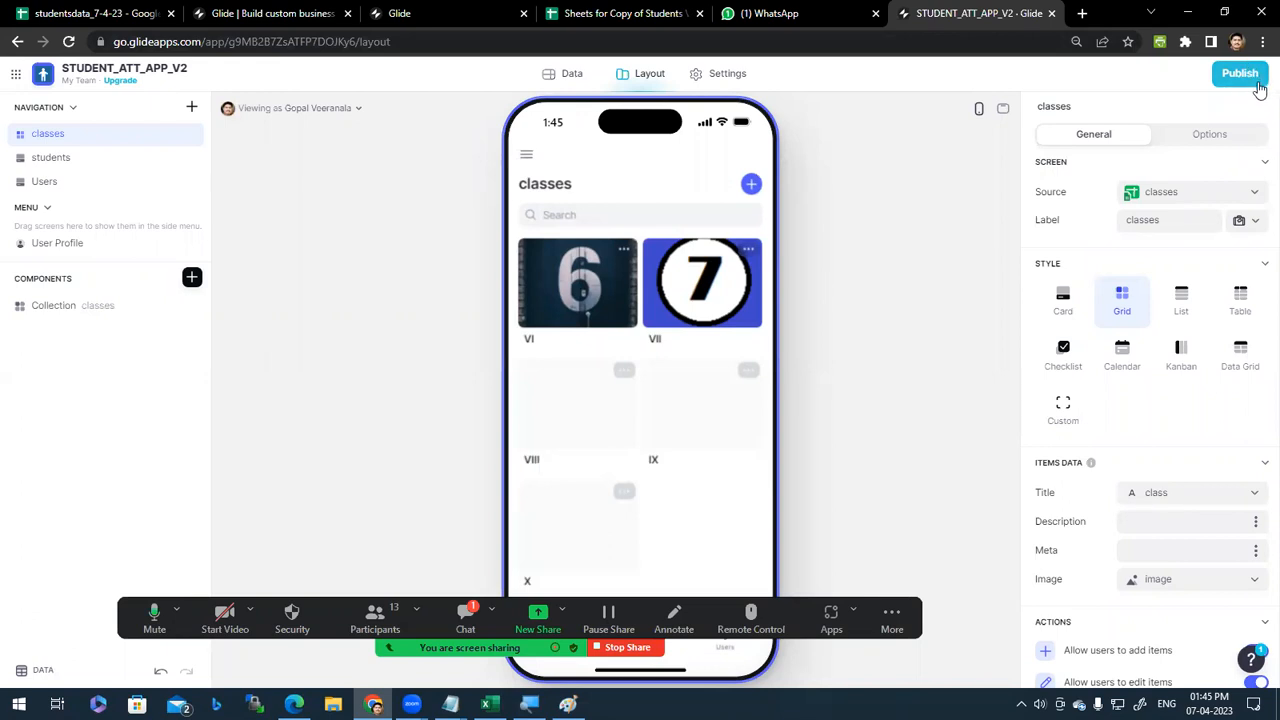
Step: Set STUDENT_ATT_APP_V2's Privacy Access to Public in Settings
{"action": "left_click", "coordinate": [727, 78]}
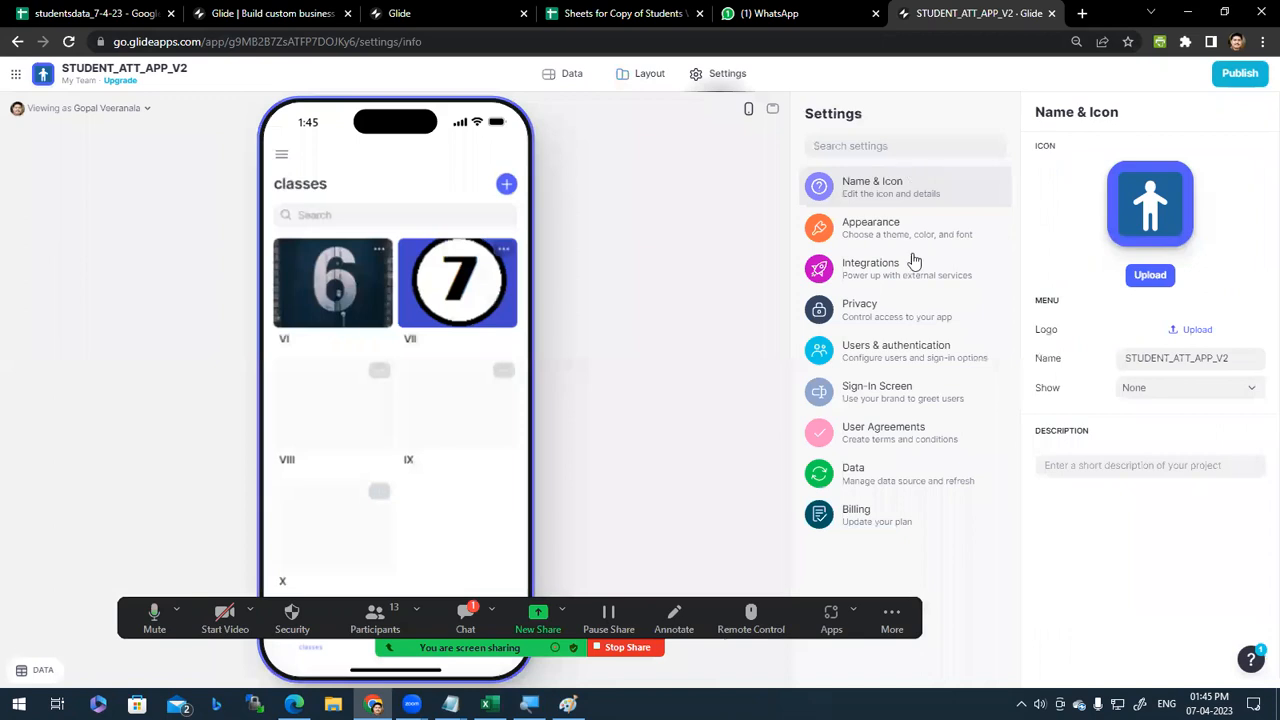
{"action": "left_click", "coordinate": [922, 328]}
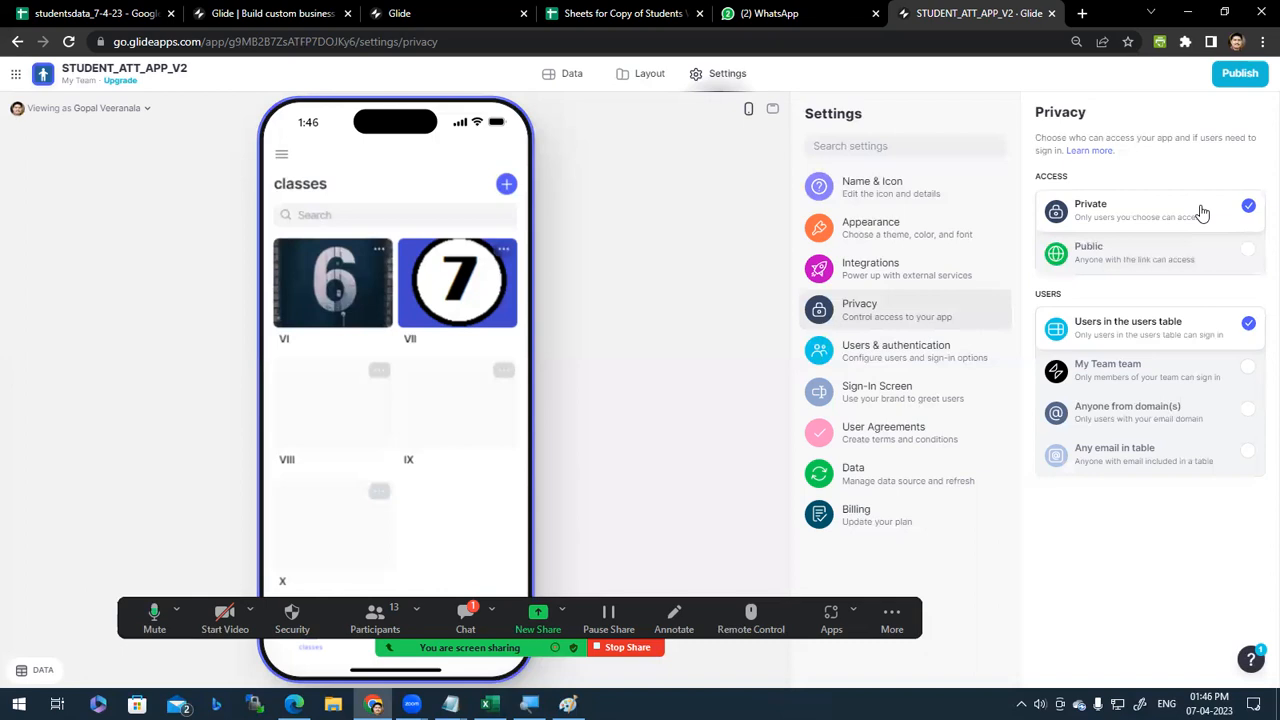
{"action": "left_click", "coordinate": [1216, 268]}
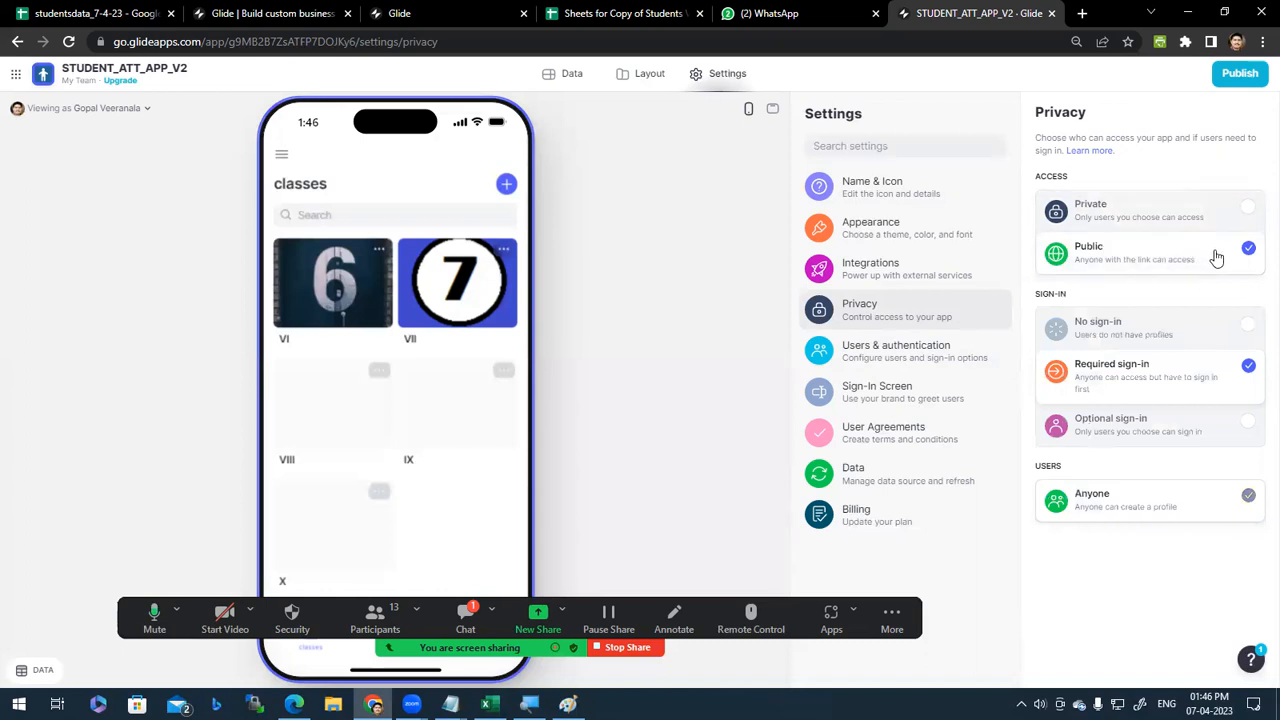
Step: Switch Sign-in between Required and No sign-in, finally leaving No sign-in selected
{"action": "left_click", "coordinate": [1192, 332]}
{"action": "left_click", "coordinate": [1160, 385]}
{"action": "left_click", "coordinate": [1226, 334]}
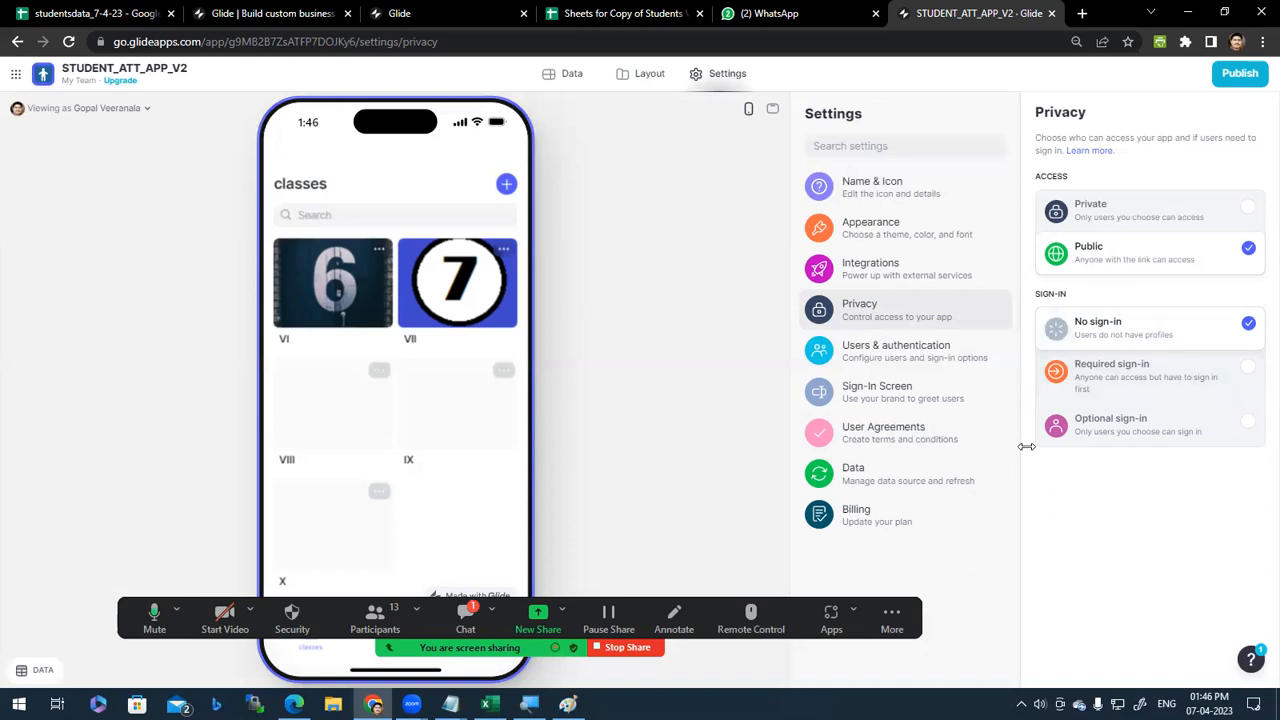
{"action": "left_click", "coordinate": [1163, 385]}
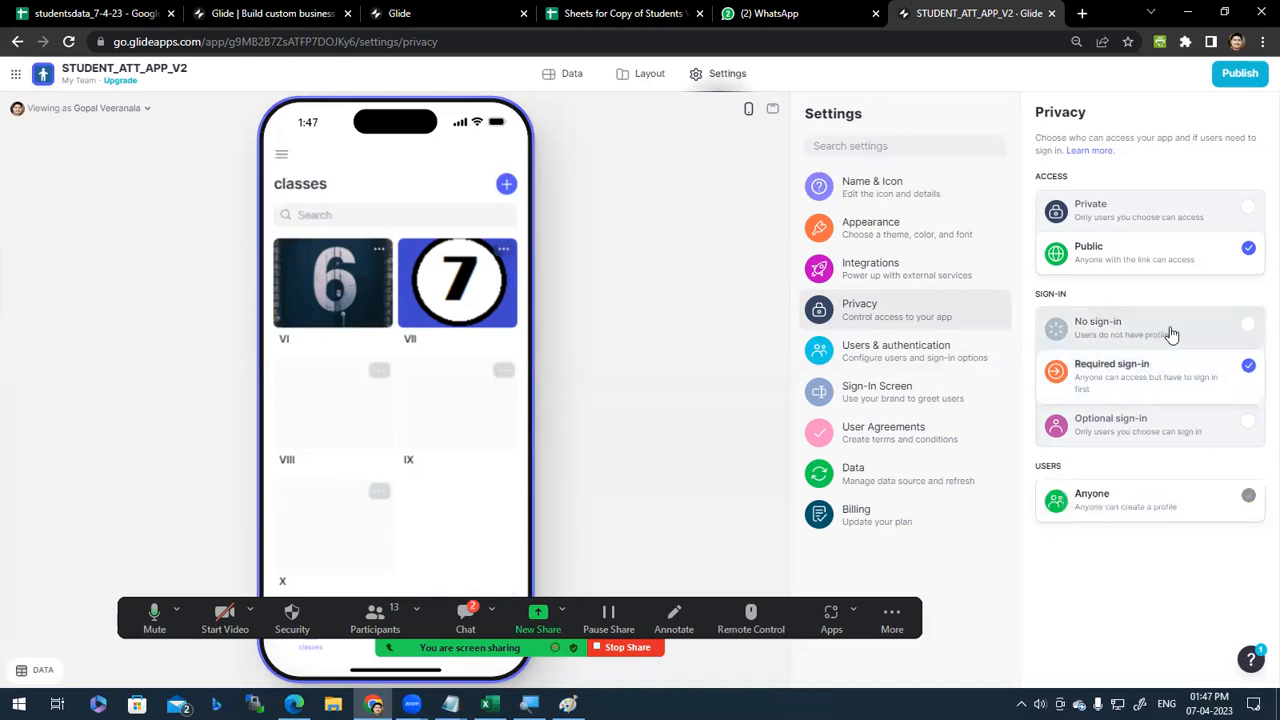
{"action": "left_click", "coordinate": [1172, 334]}
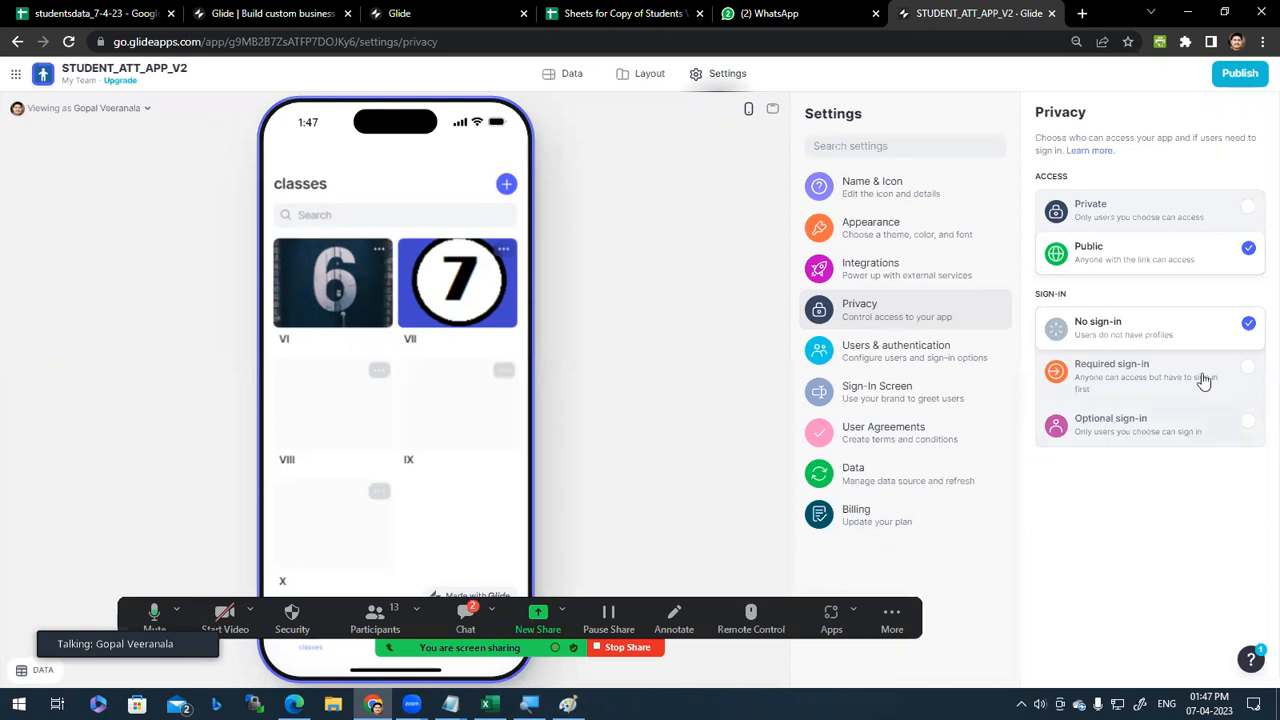
{"action": "left_click", "coordinate": [1167, 390]}
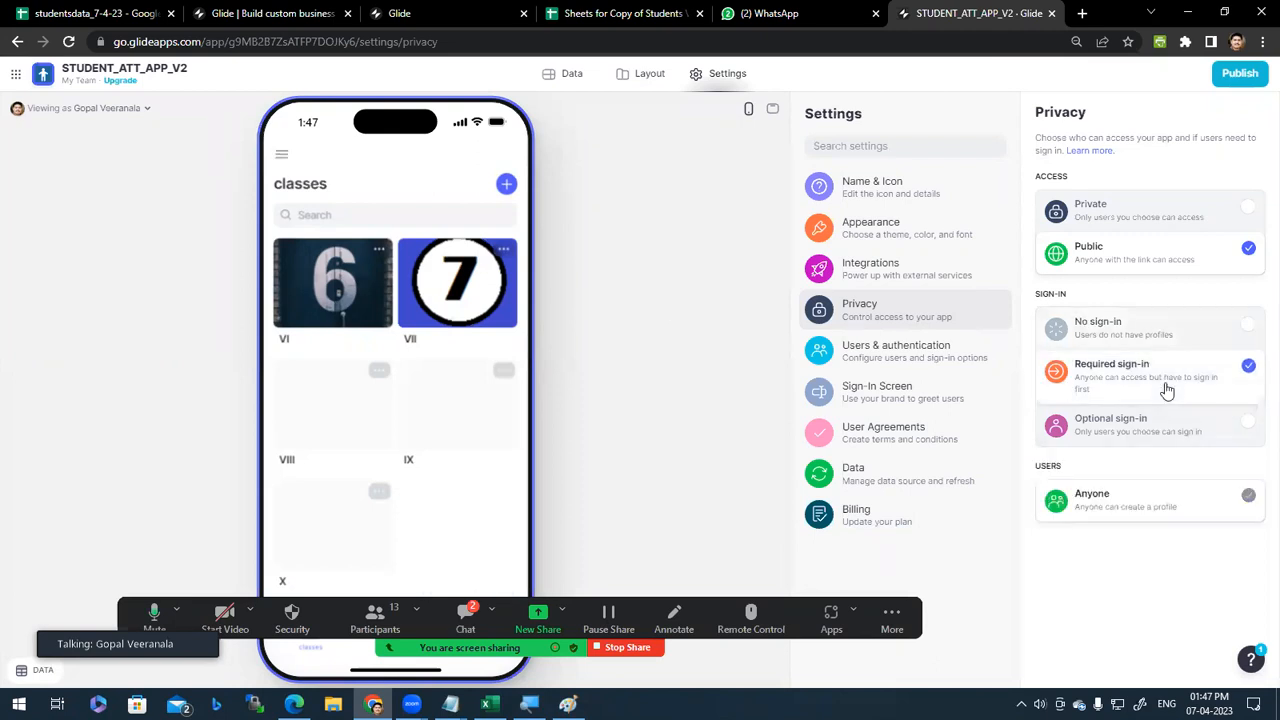
{"action": "left_click", "coordinate": [1187, 330]}
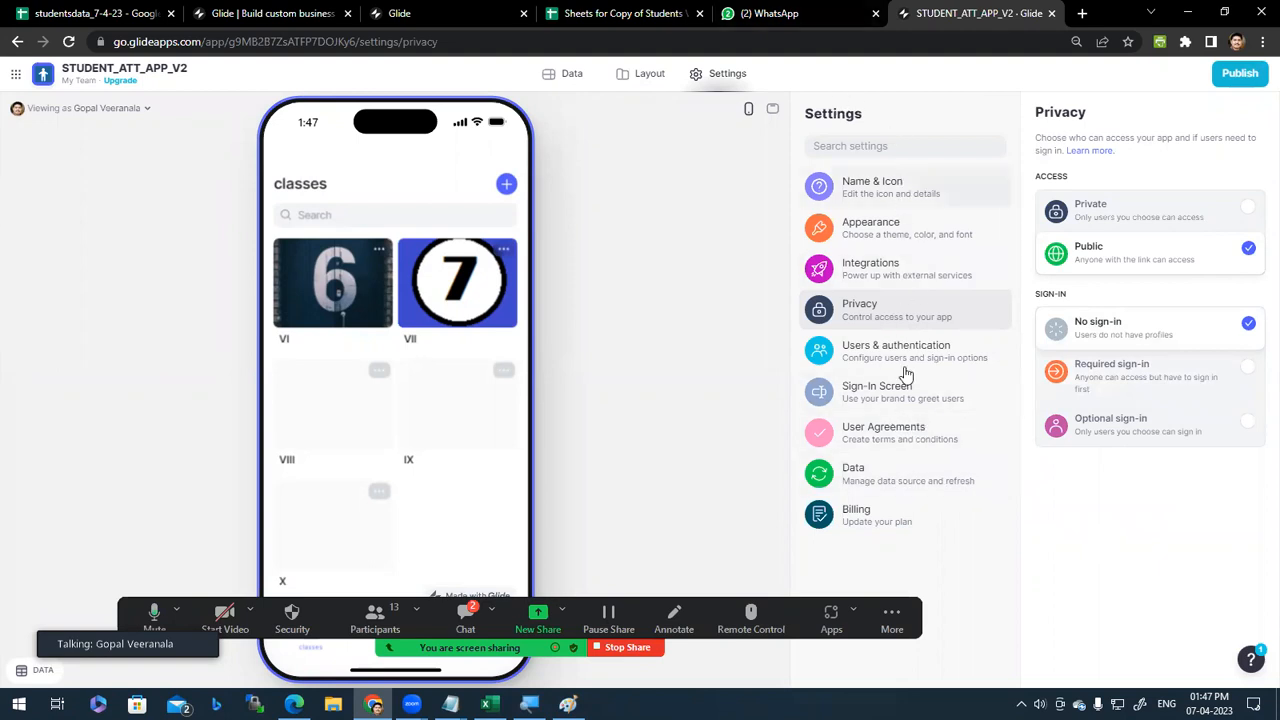
Step: Review the Sign-In Screen, User Agreements, Billing, Appearance, Integrations, Name & Icon and Privacy settings
{"action": "left_click", "coordinate": [893, 398]}
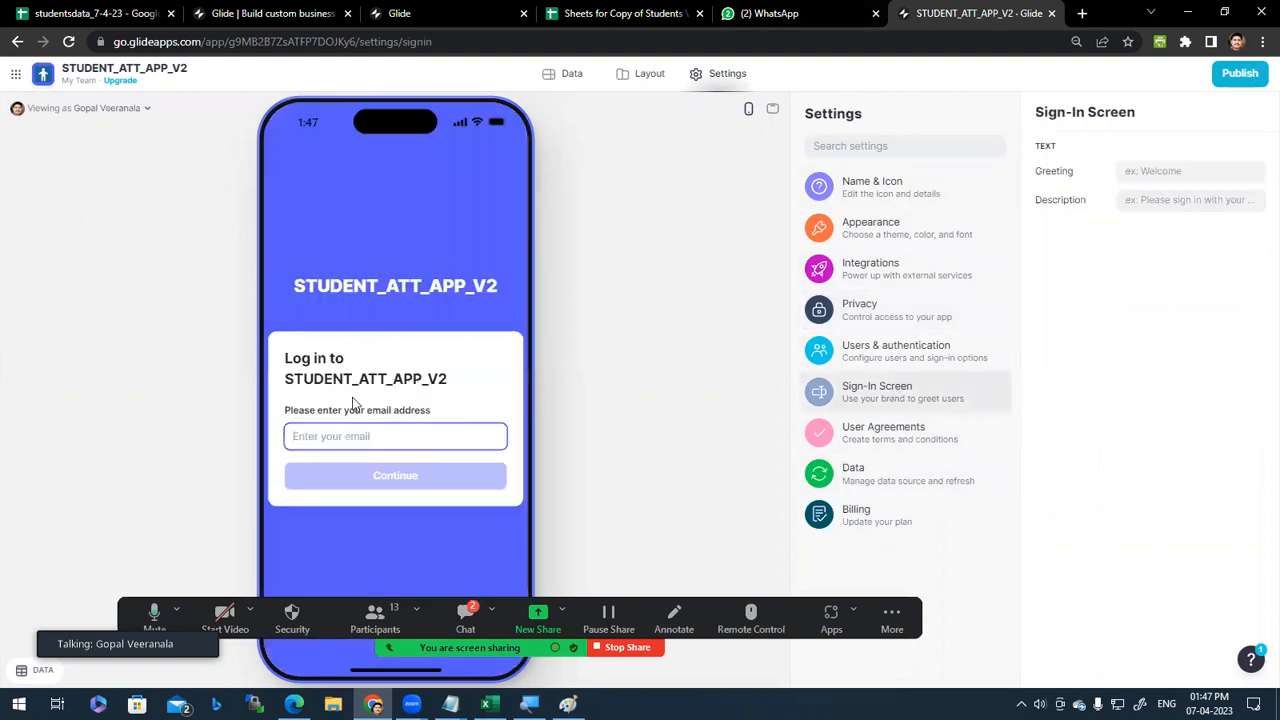
{"action": "left_click", "coordinate": [926, 447]}
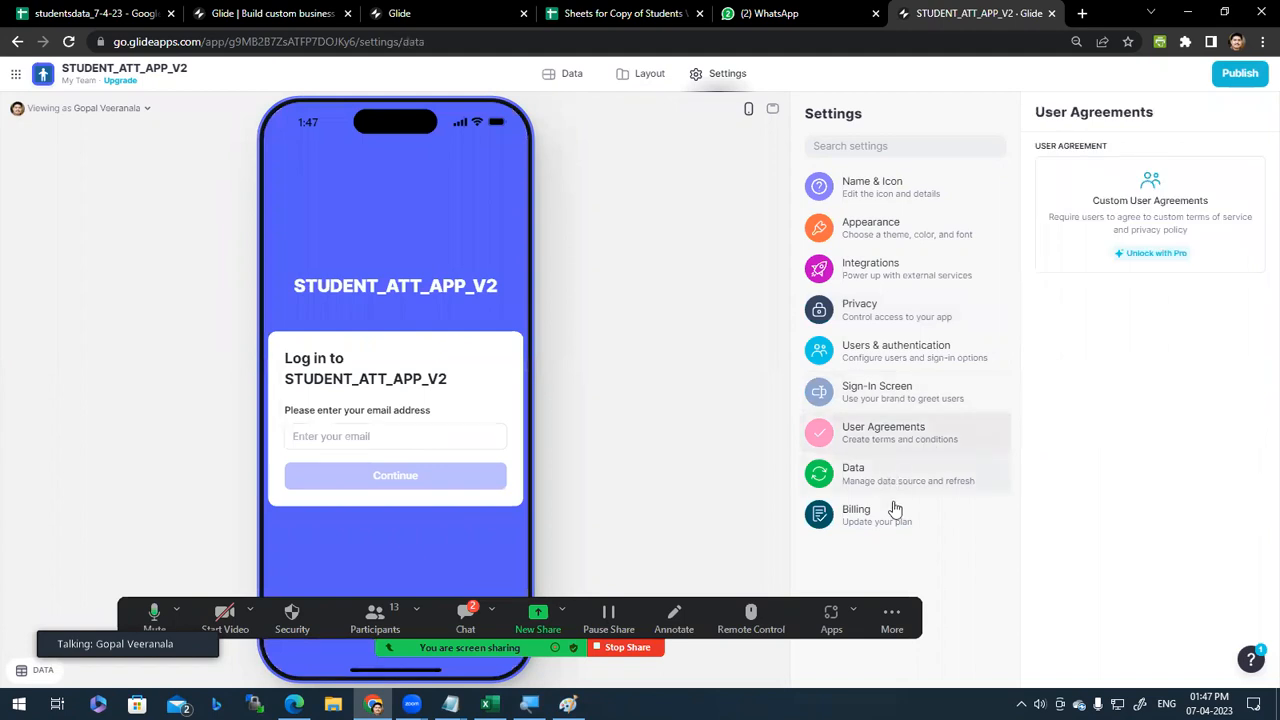
{"action": "left_click", "coordinate": [886, 522]}
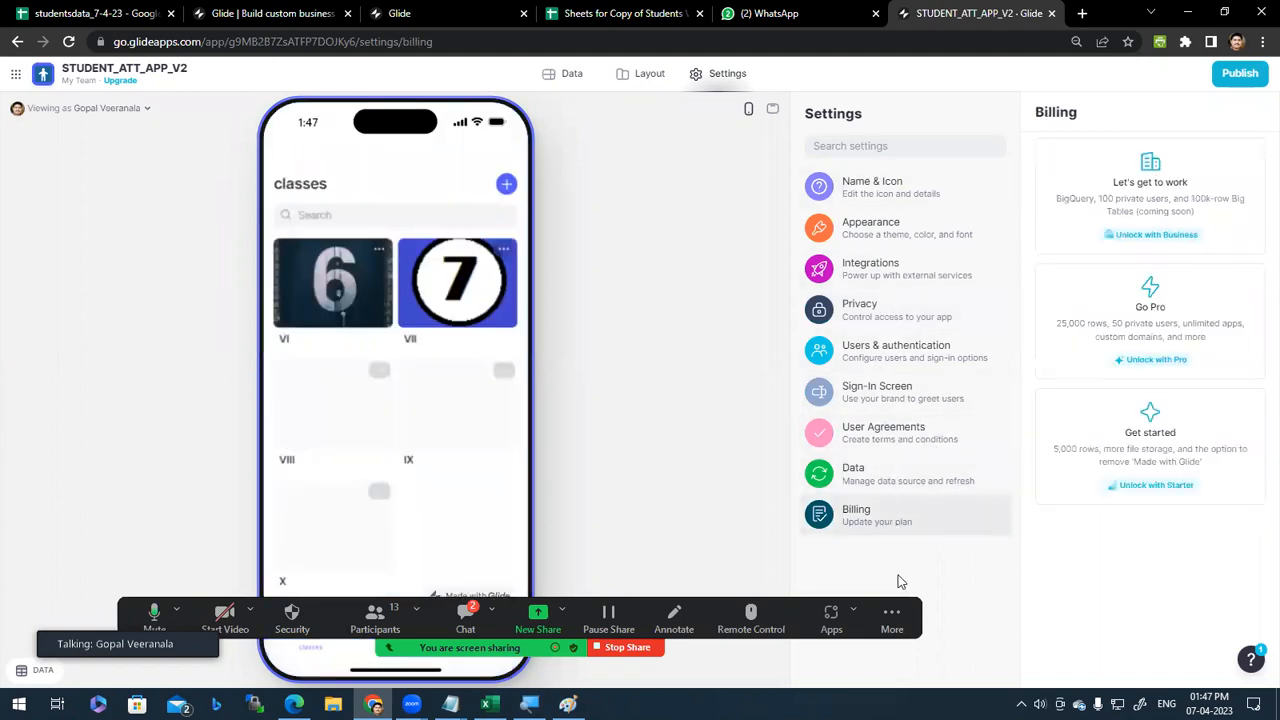
{"action": "left_click", "coordinate": [905, 238]}
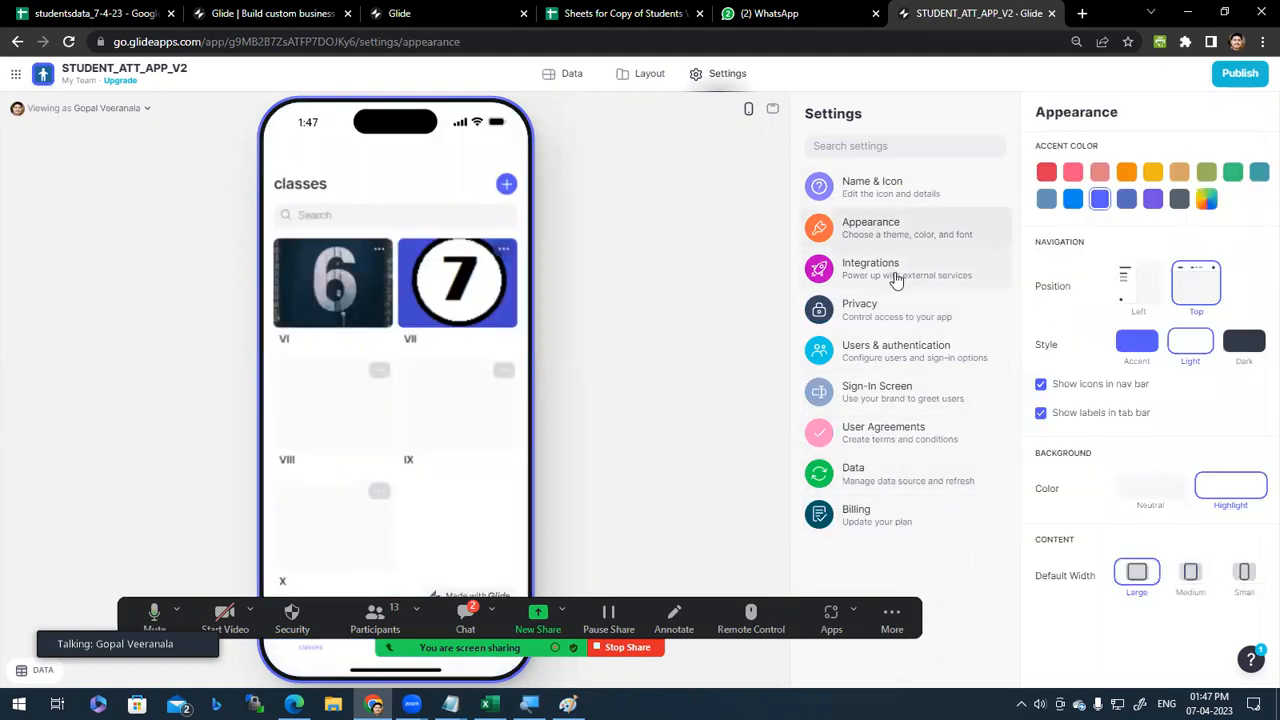
{"action": "left_click", "coordinate": [897, 280]}
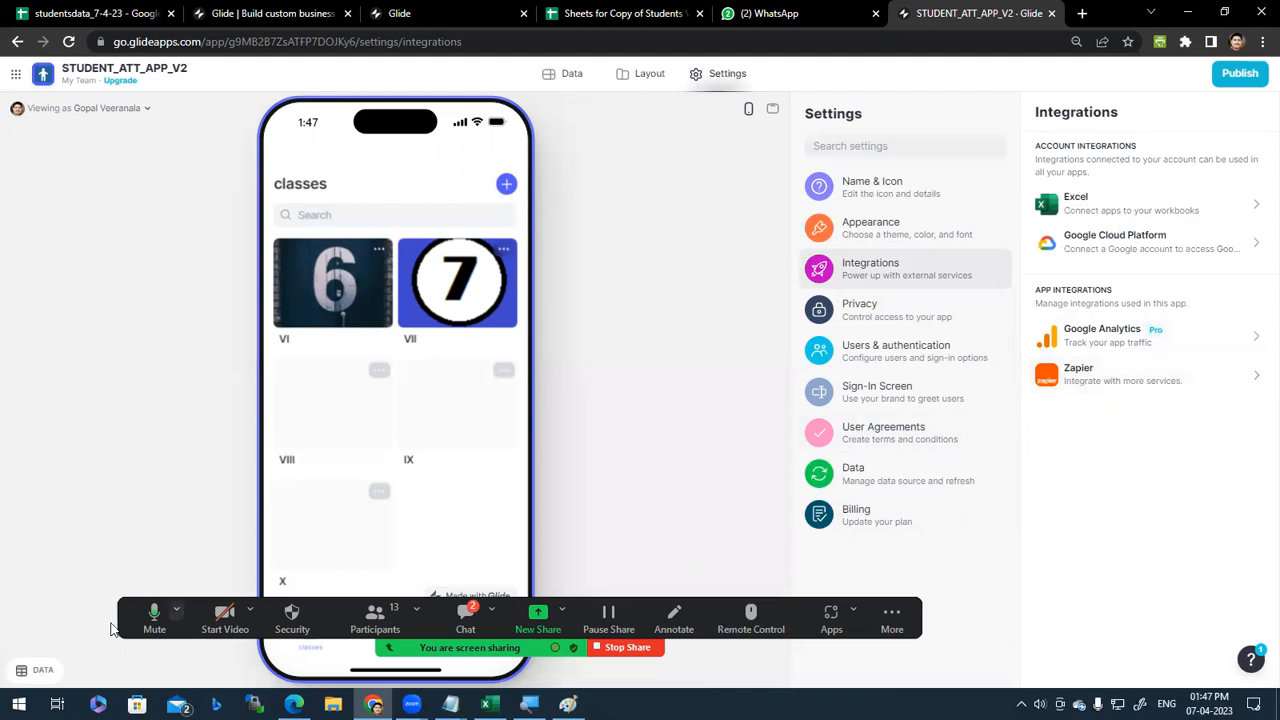
{"action": "left_click", "coordinate": [834, 7]}
{"action": "left_click", "coordinate": [987, 8]}
{"action": "left_click", "coordinate": [728, 78]}
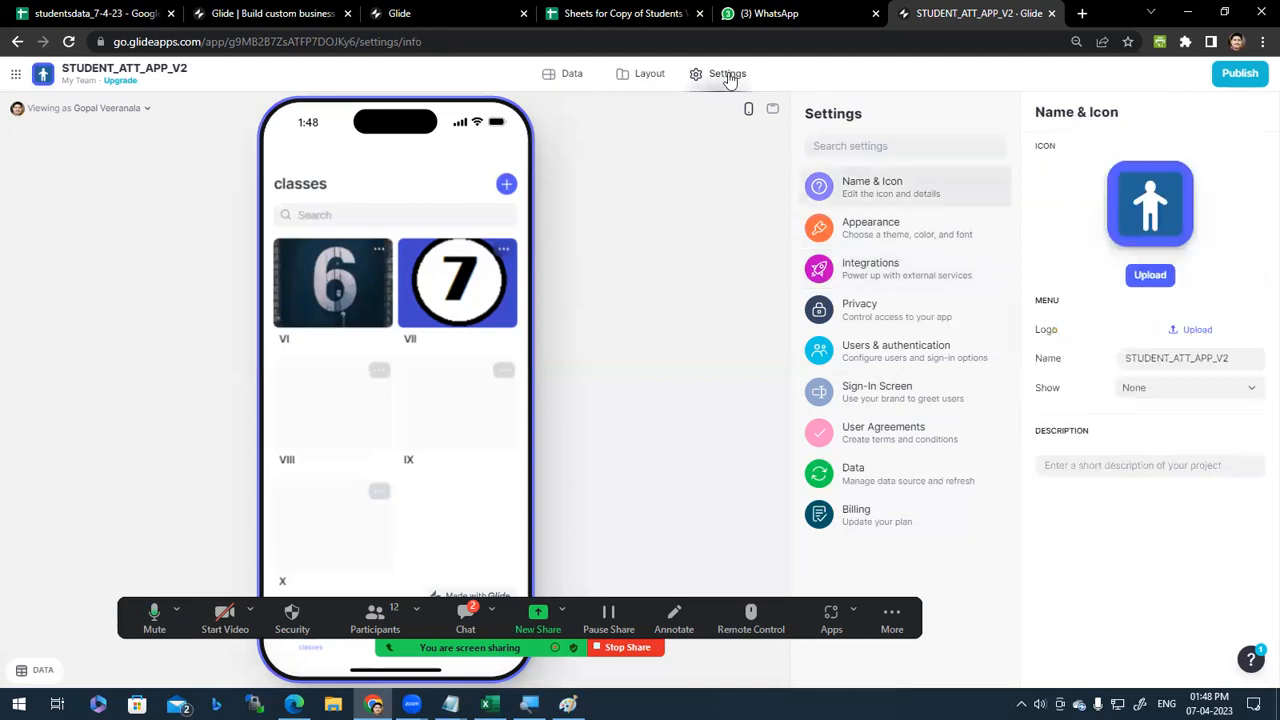
{"action": "left_click", "coordinate": [894, 312]}
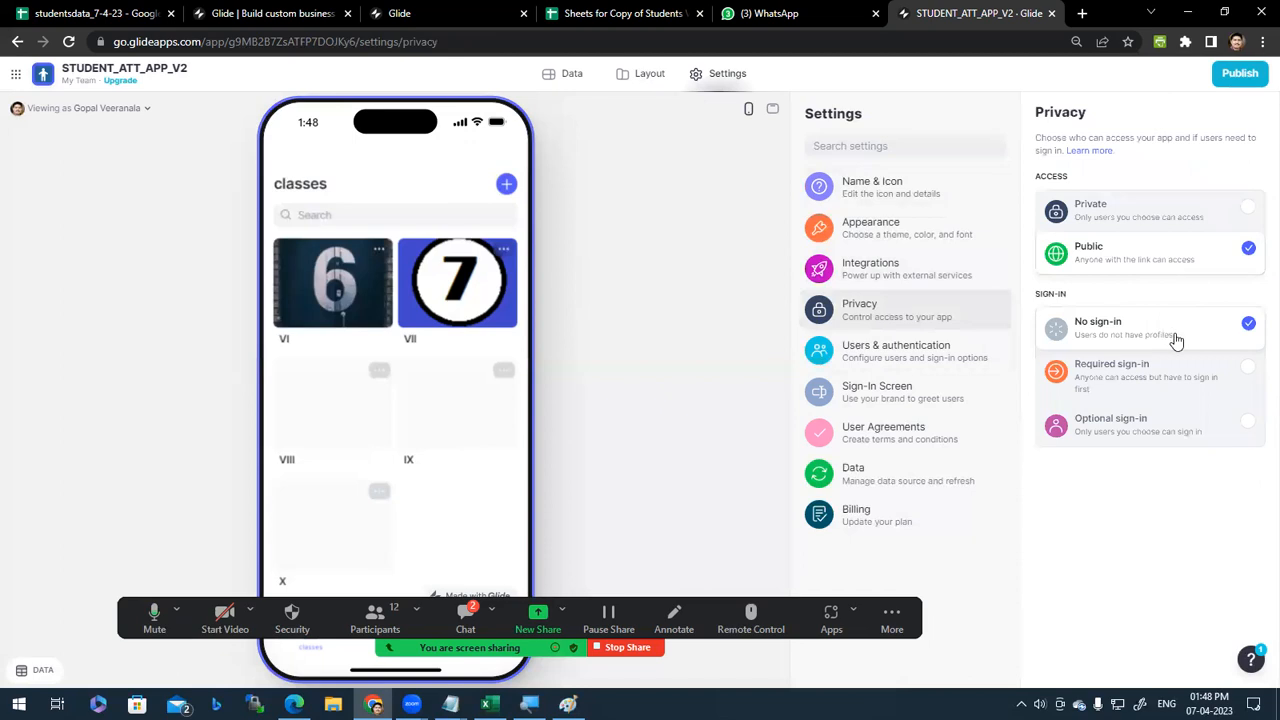
Step: Publish the app after replacing the link's 'qbq4' suffix with 'gvsoft' (studentattappv2-gvsoft.glide.page)
{"action": "left_click", "coordinate": [1258, 80]}
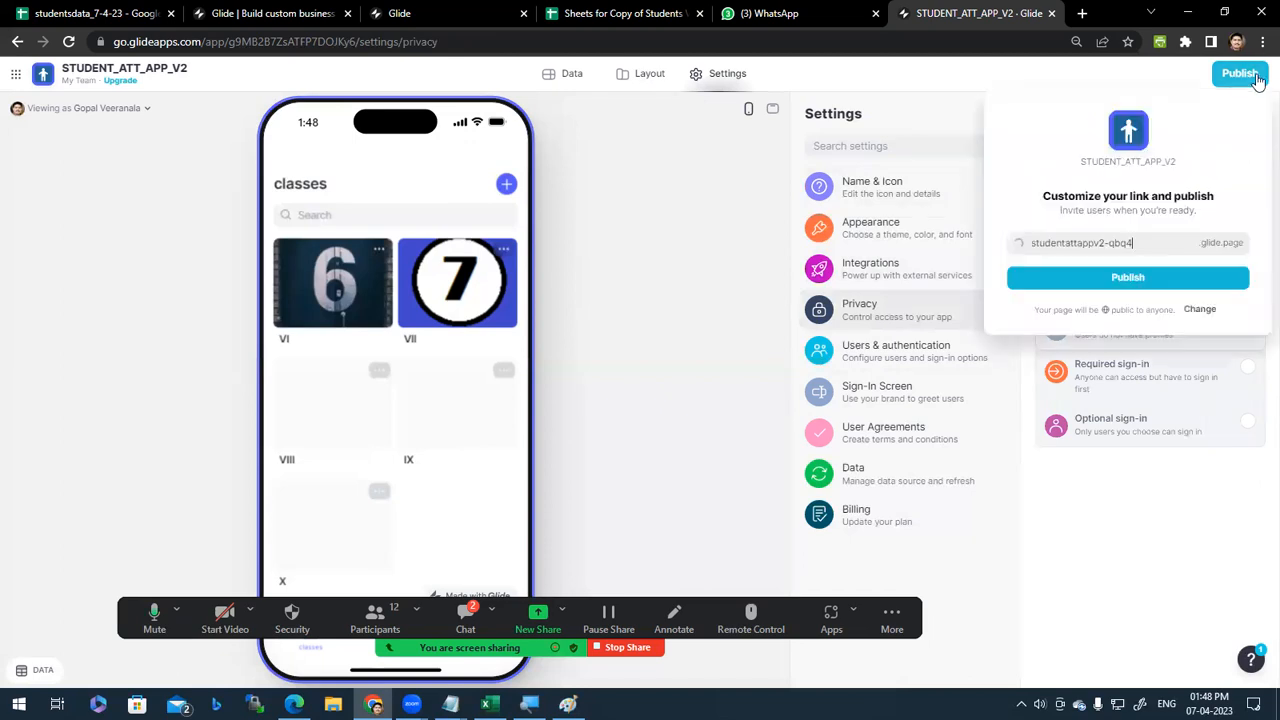
{"action": "left_click_drag", "start_coordinate": [1161, 235], "coordinate": [1028, 244]}
{"action": "left_click", "coordinate": [1175, 249]}
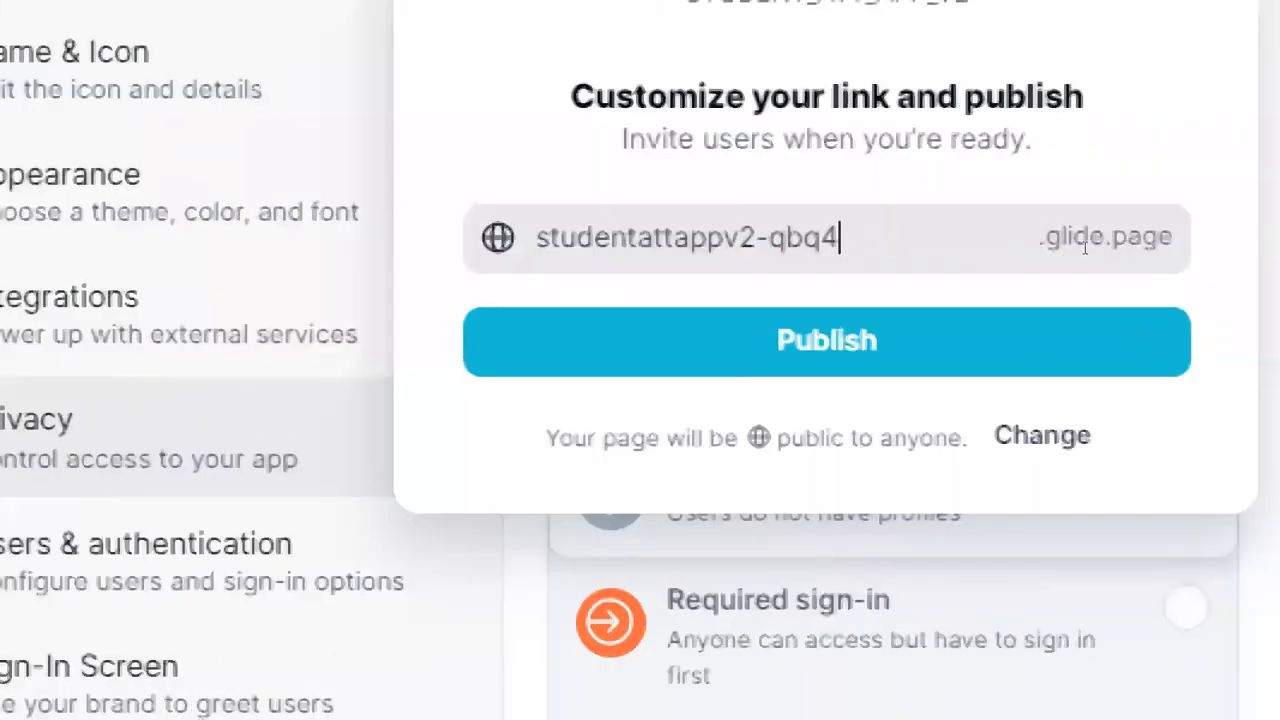
{"action": "left_click_drag", "start_coordinate": [1084, 248], "coordinate": [1010, 249]}
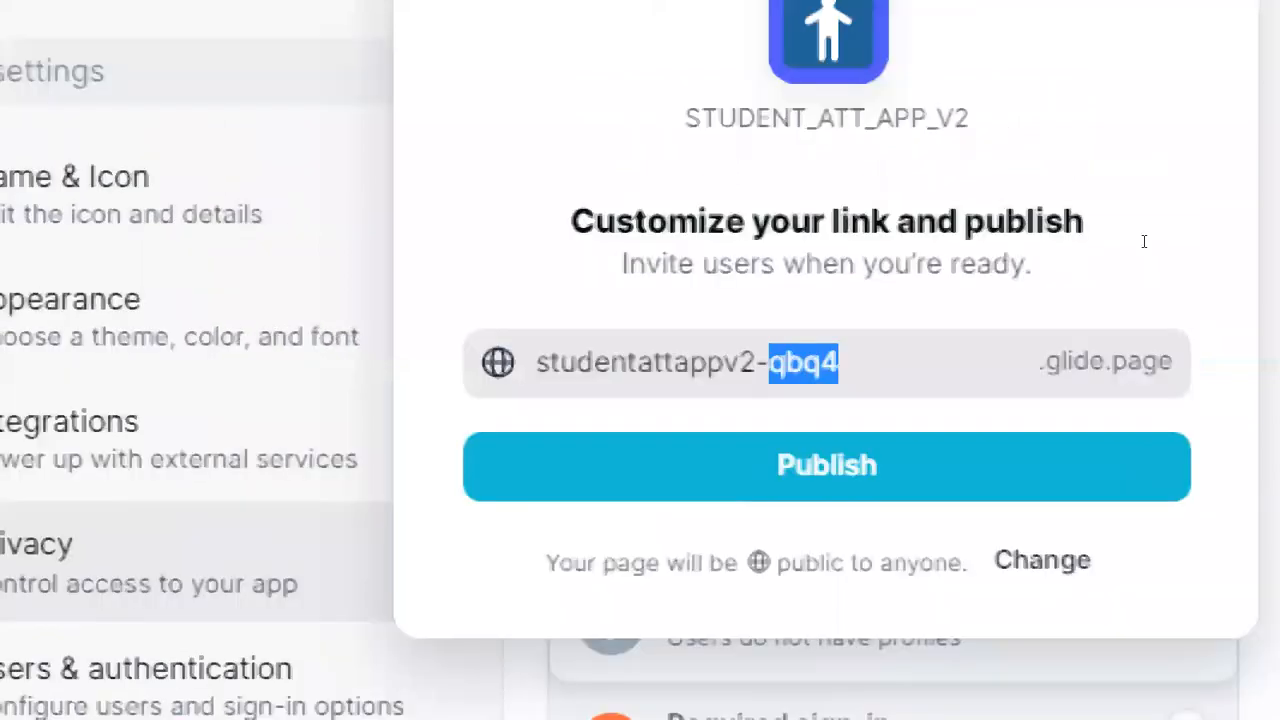
{"action": "triple_click", "coordinate": [1145, 240]}
{"action": "left_click", "coordinate": [1140, 241]}
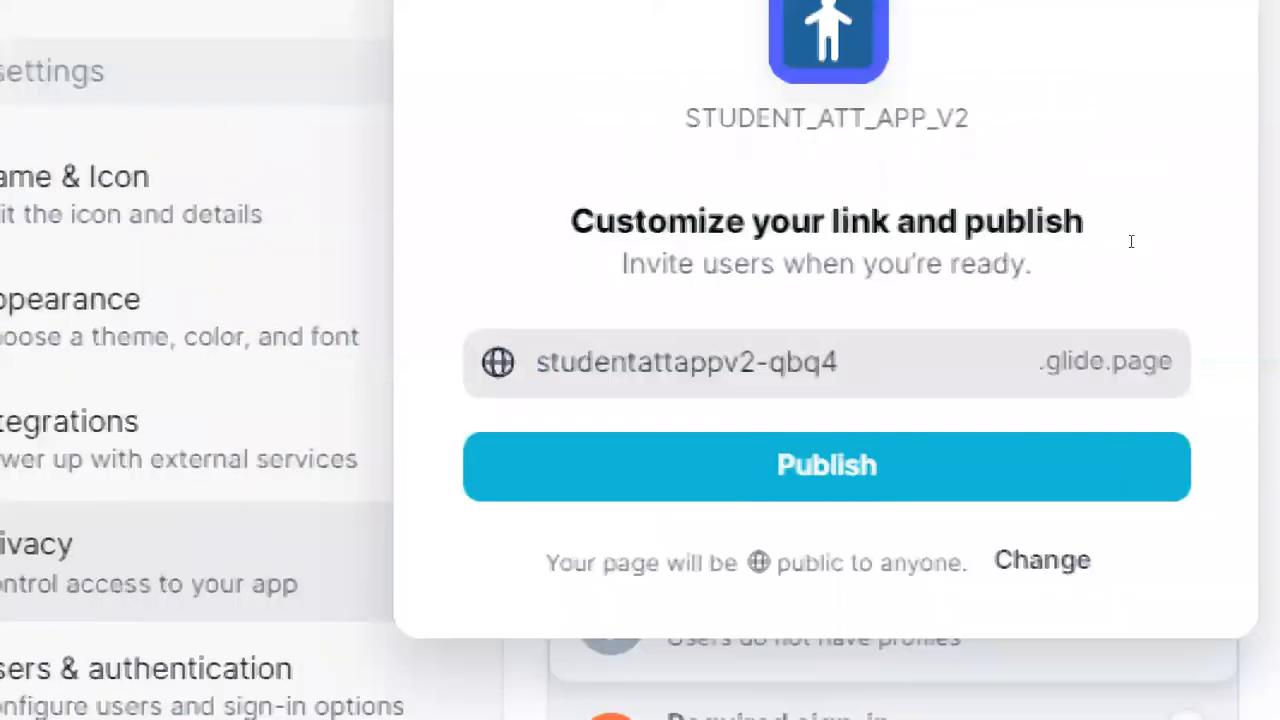
{"action": "mouse_move", "coordinate": [1137, 240]}
{"action": "left_mouse_down"}
{"action": "mouse_move", "coordinate": [1107, 248]}
{"action": "mouse_move", "coordinate": [1131, 251]}
{"action": "left_mouse_up"}
{"action": "key", "text": "BackSpace"}
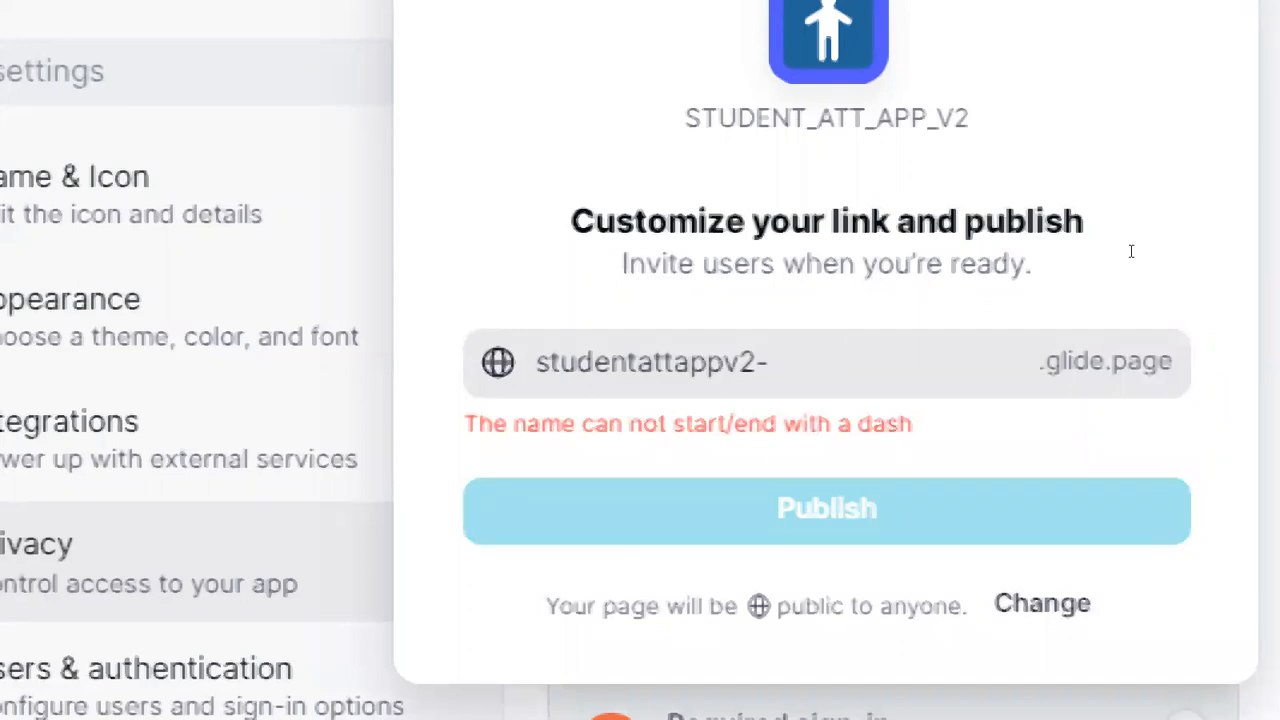
{"action": "type", "text": "gvsoft"}
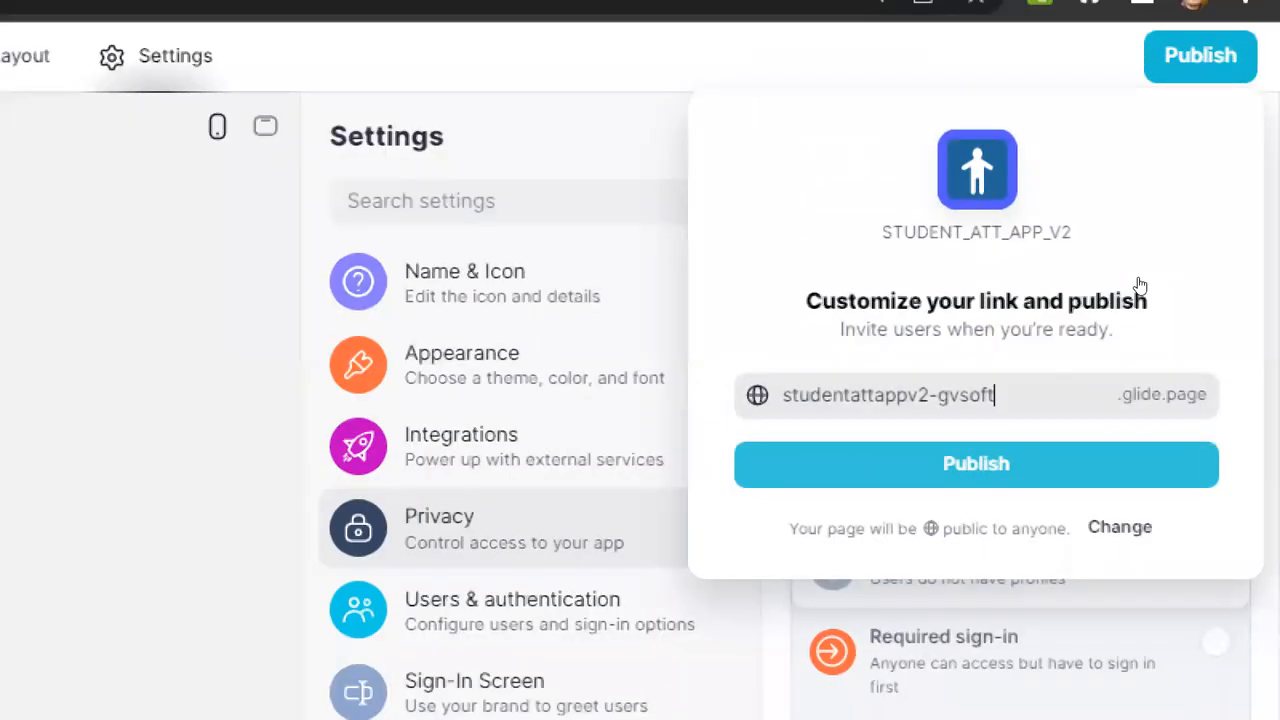
{"action": "key", "text": "Return"}
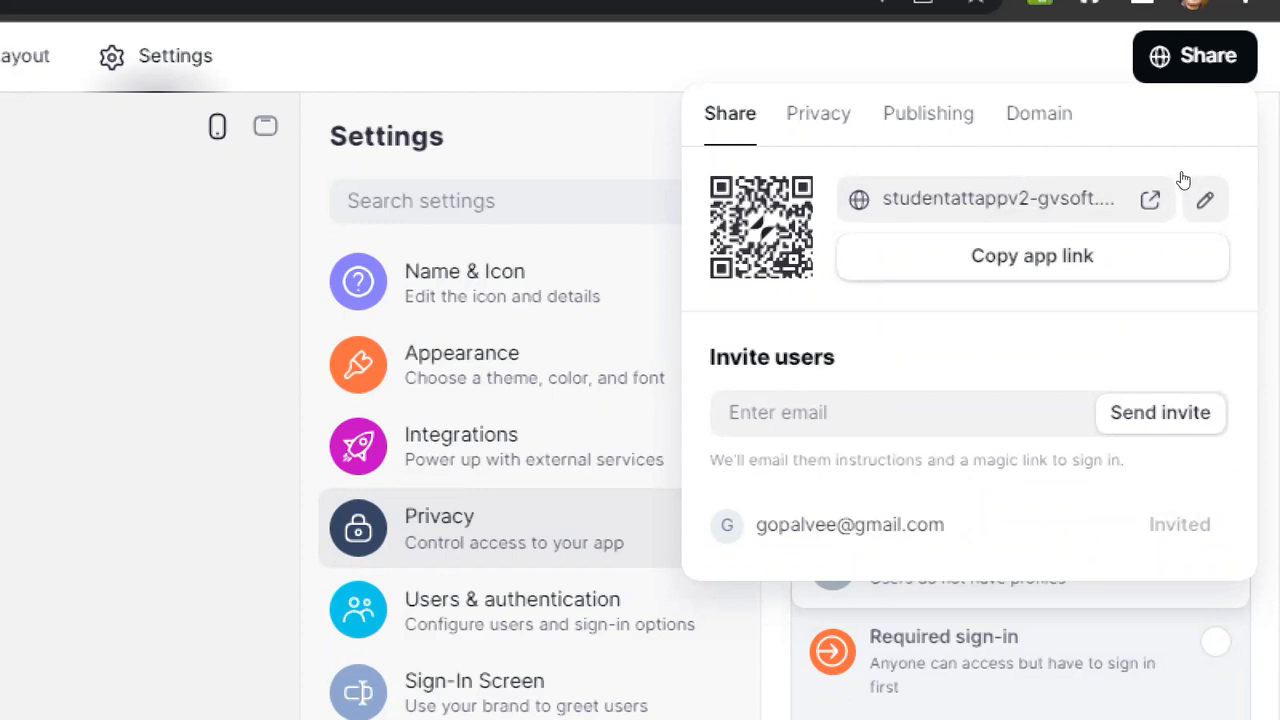
Step: Copy the published app link and send it to everyone in the Zoom meeting chat
{"action": "left_click", "coordinate": [1032, 256]}
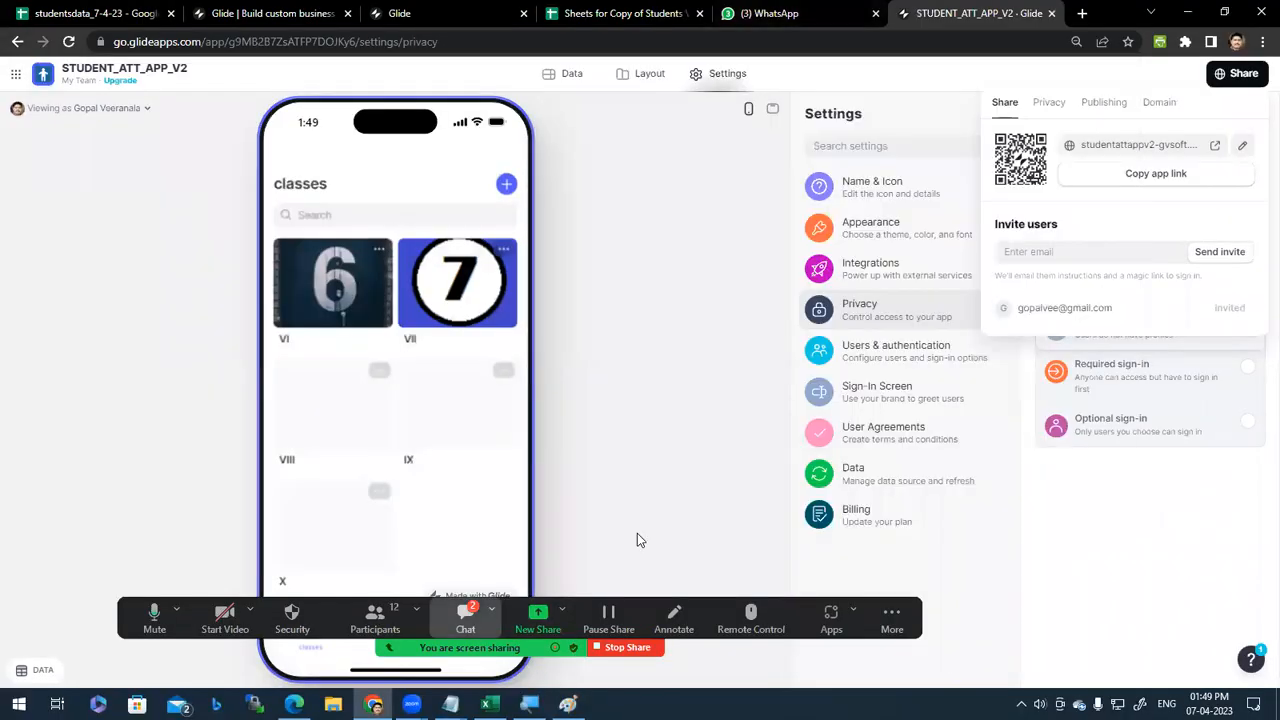
{"action": "left_click", "coordinate": [465, 619]}
{"action": "key", "text": "ctrl+v"}
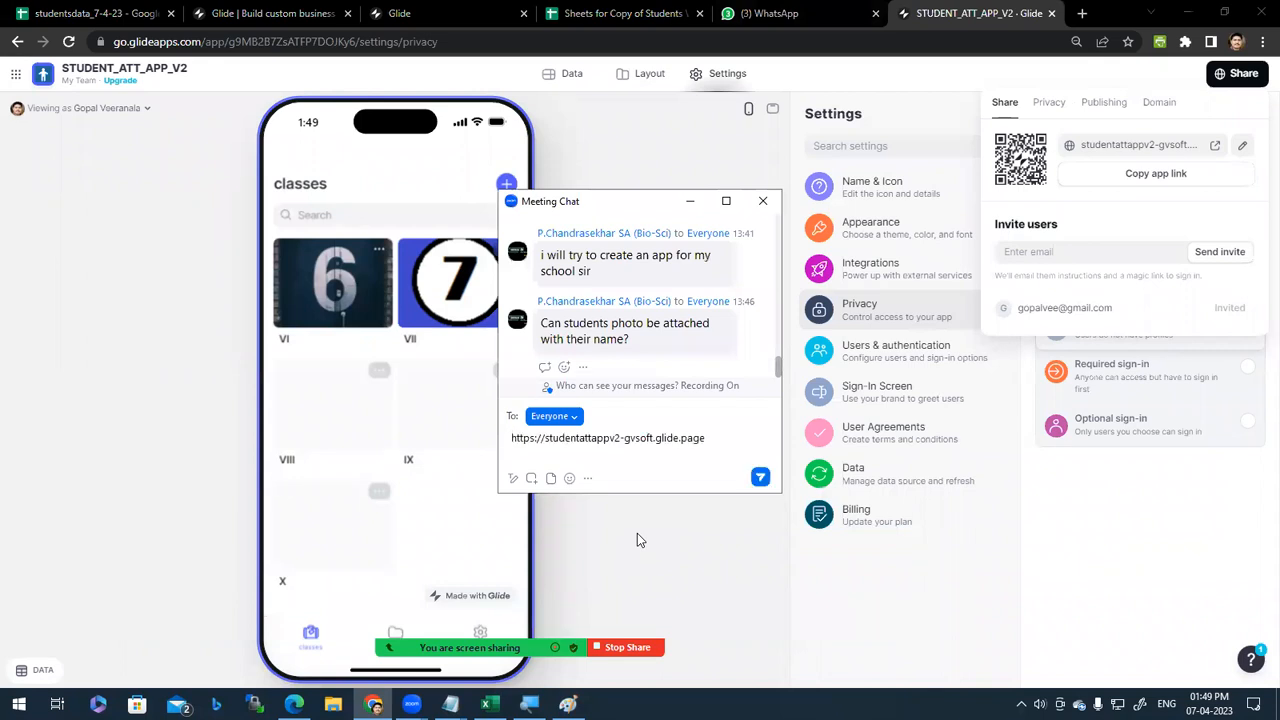
{"action": "key", "text": "Return"}
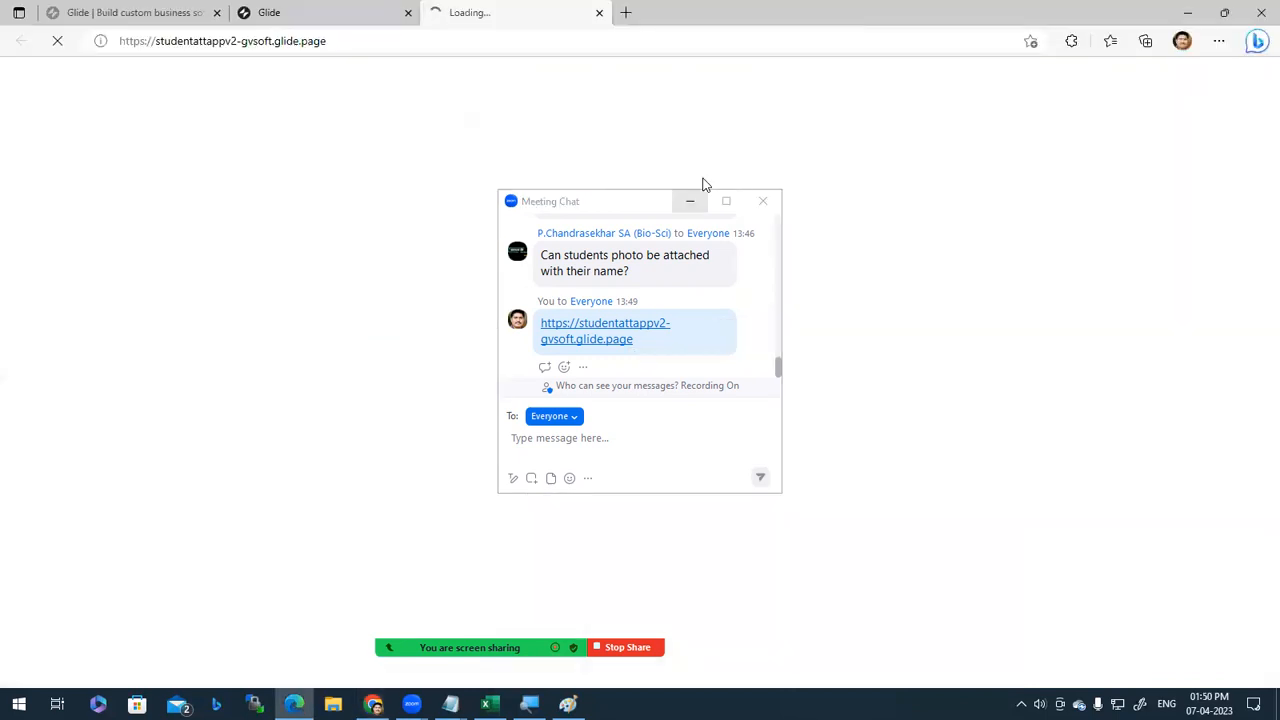
{"action": "left_click", "coordinate": [691, 201]}
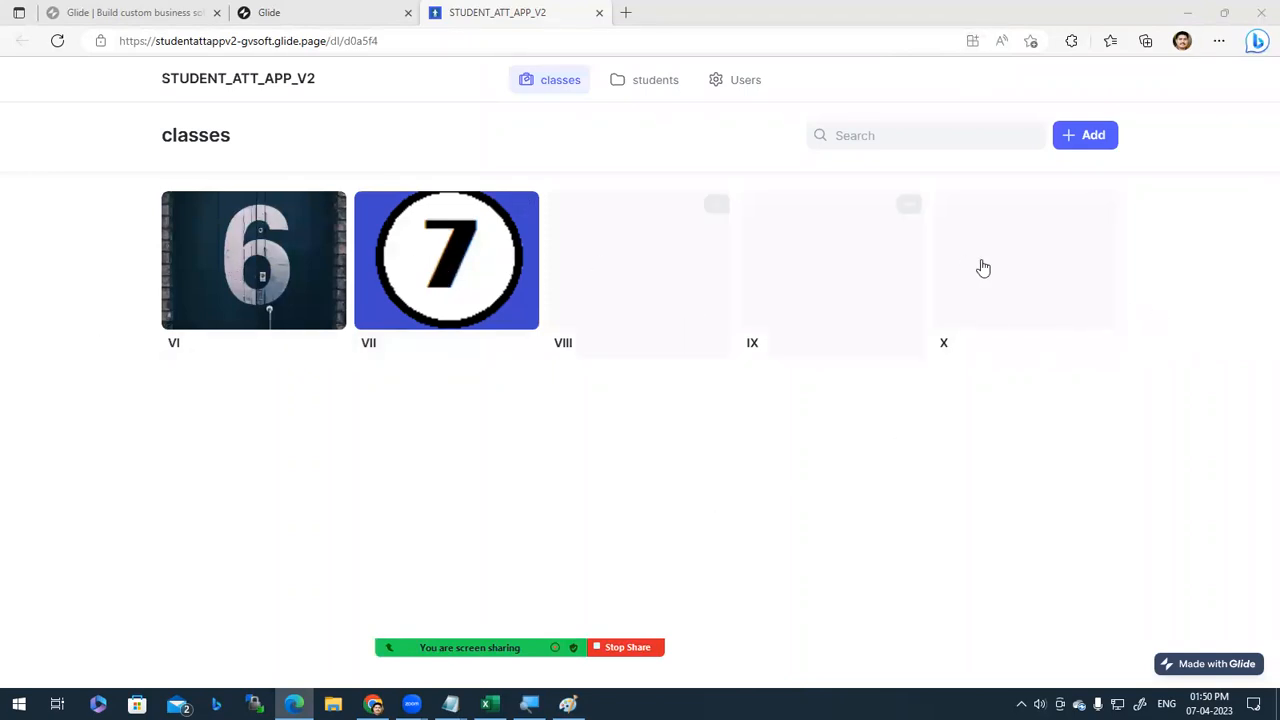
Step: Open Edge developer tools and preview the published app at phone screen size
{"action": "right_click", "coordinate": [1072, 494]}
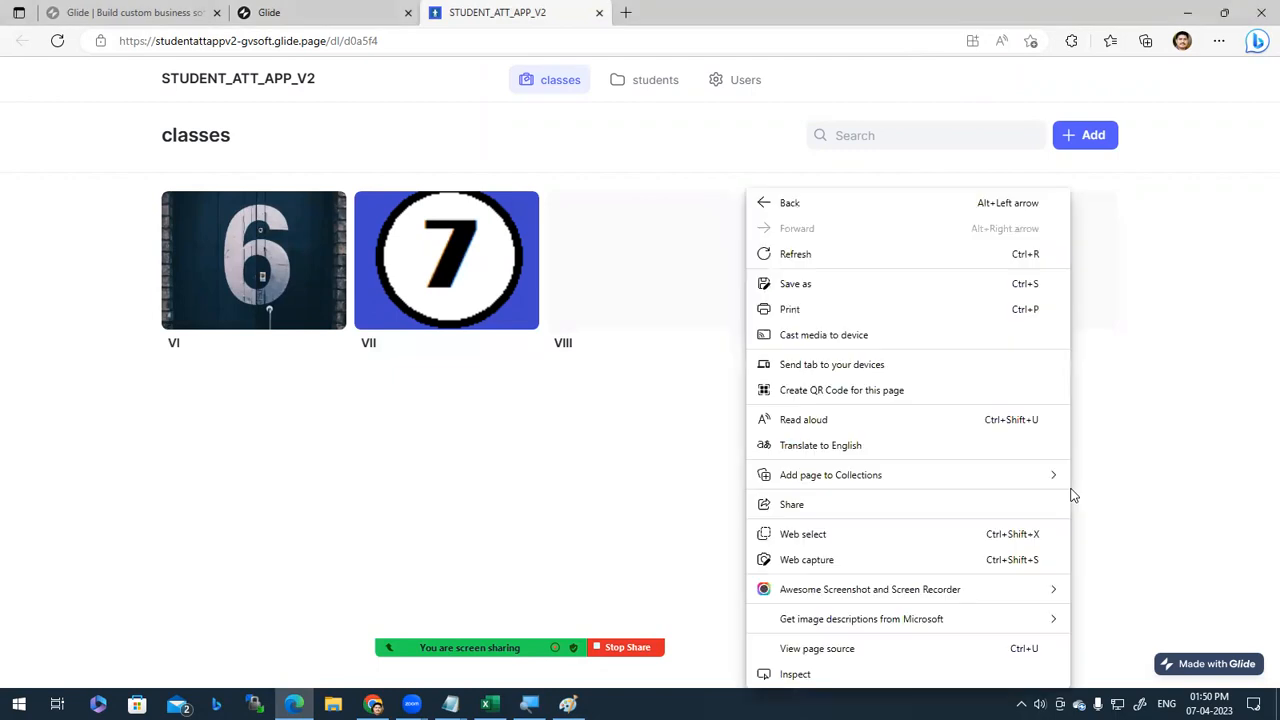
{"action": "left_click", "coordinate": [805, 683]}
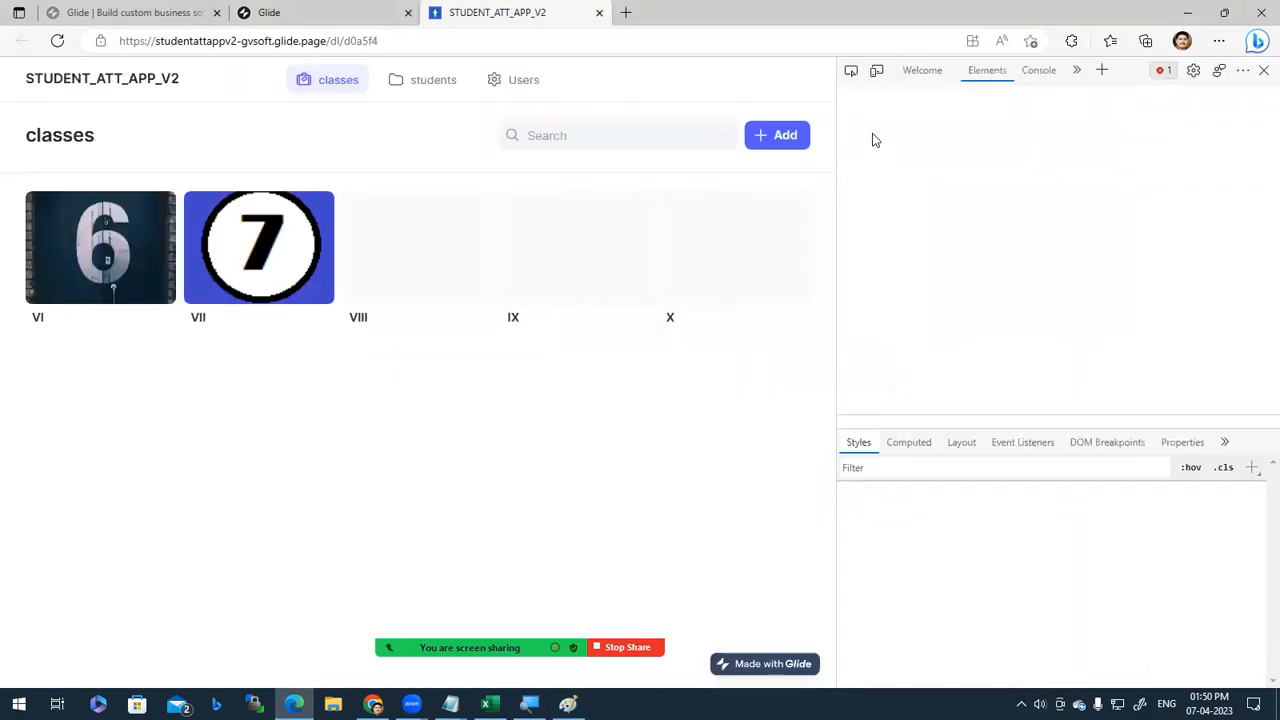
{"action": "left_click", "coordinate": [876, 71]}
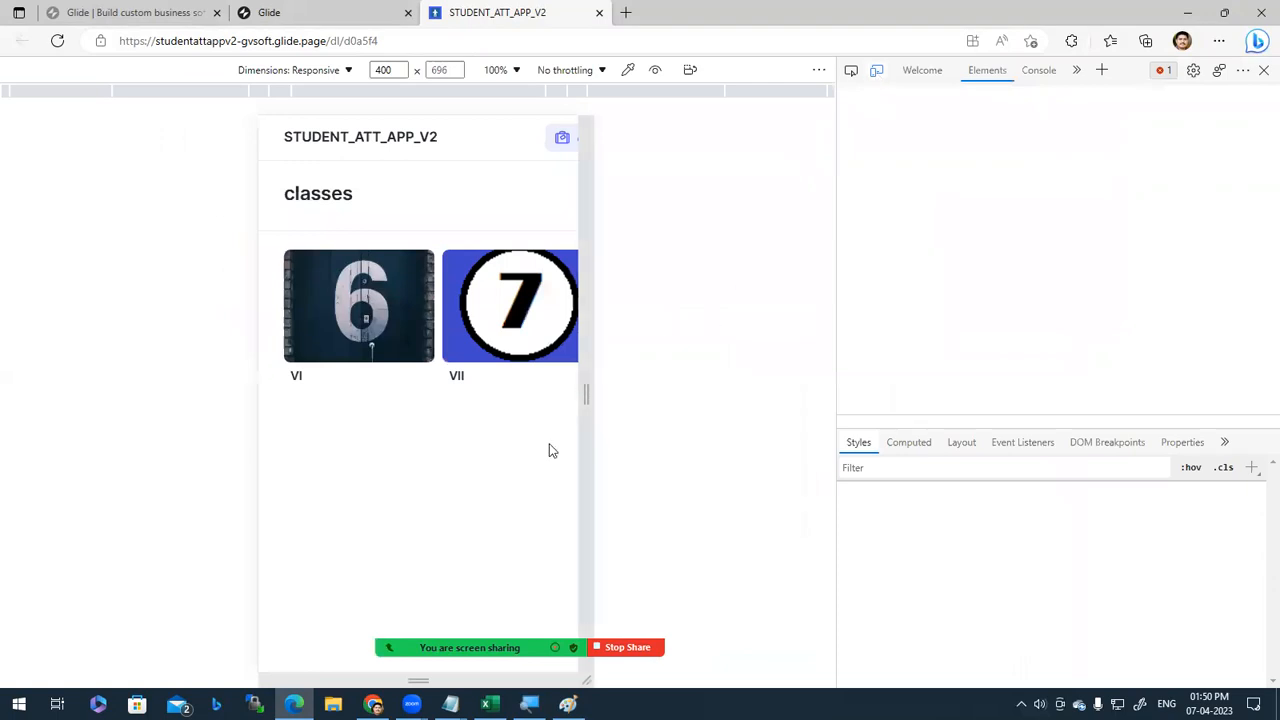
{"action": "mouse_move", "coordinate": [586, 390]}
{"action": "left_mouse_down"}
{"action": "mouse_move", "coordinate": [639, 385]}
{"action": "mouse_move", "coordinate": [575, 392]}
{"action": "left_mouse_up"}
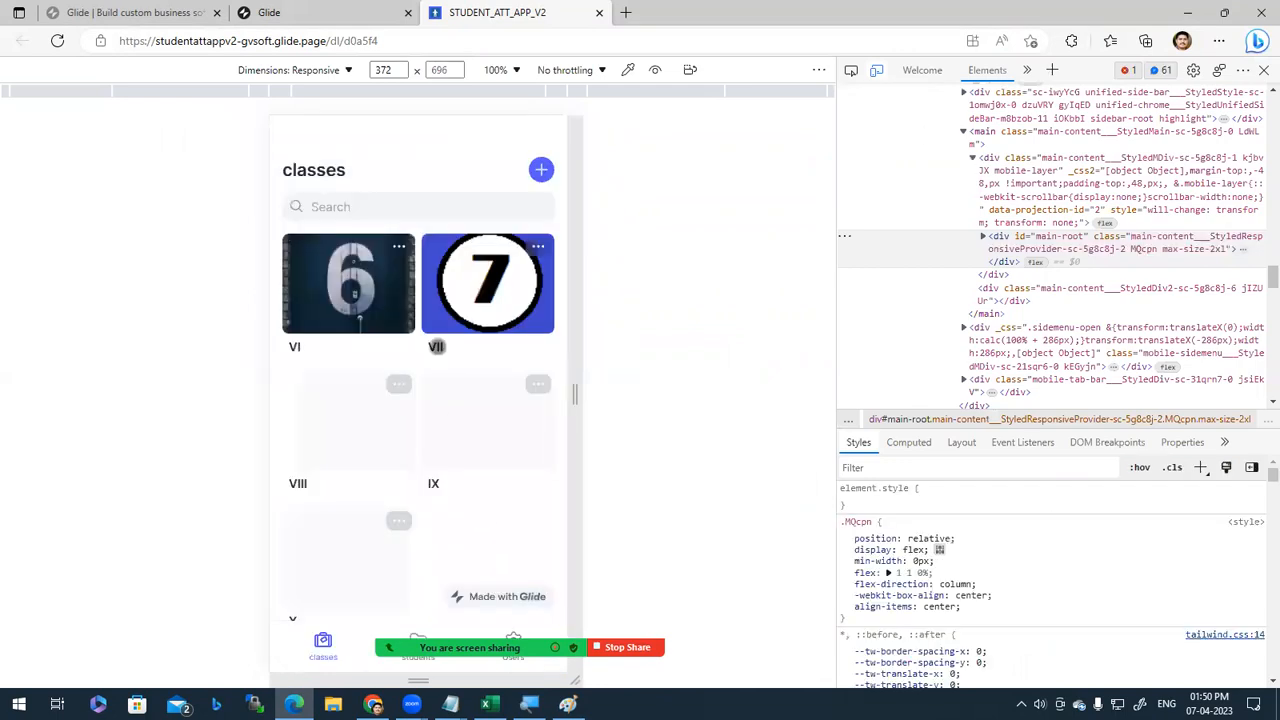
Step: Browse class VI's student list, then return to the classes grid
{"action": "left_click", "coordinate": [365, 312]}
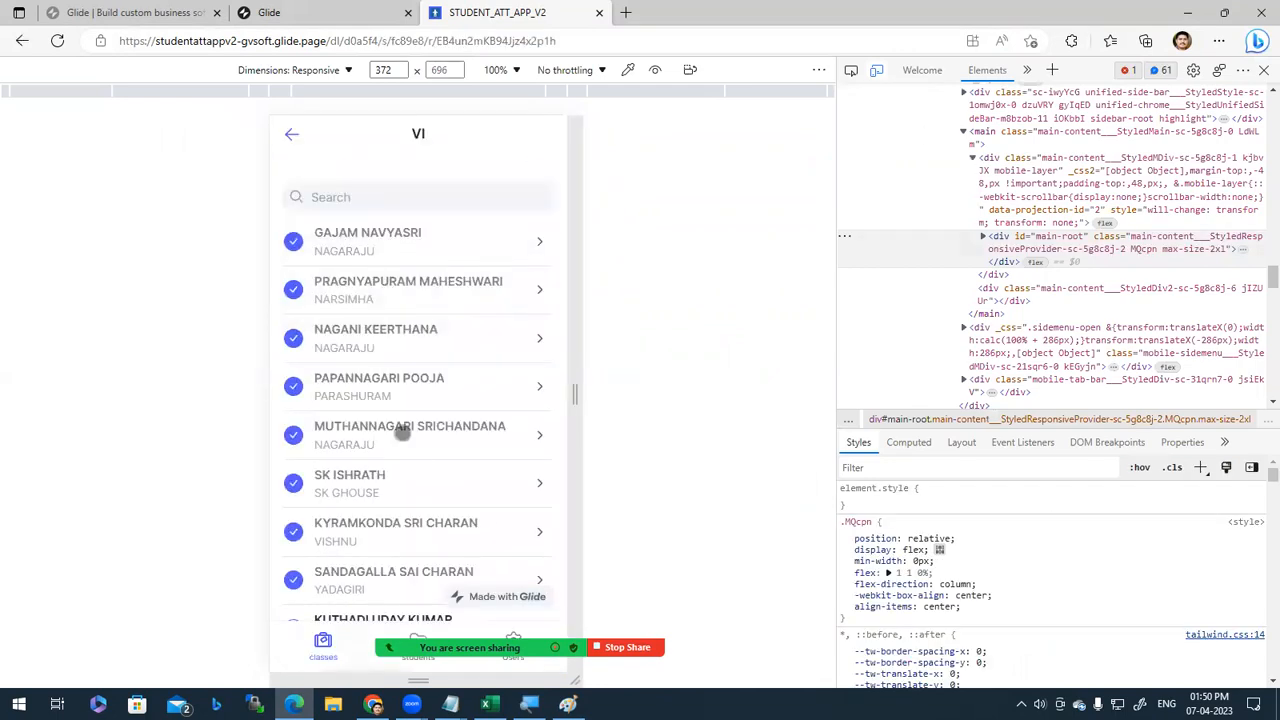
{"action": "scroll", "coordinate": [410, 450], "scroll_direction": "down", "scroll_amount": 5}
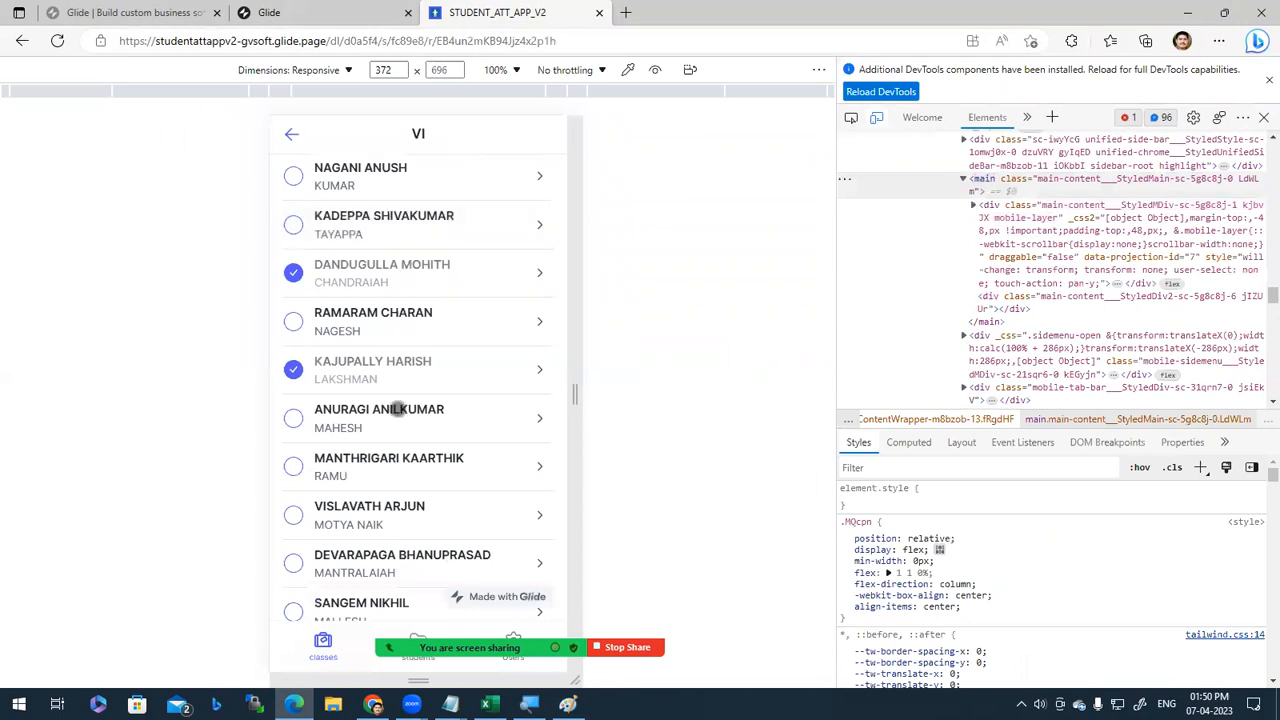
{"action": "scroll", "coordinate": [400, 330], "scroll_direction": "up", "scroll_amount": 5}
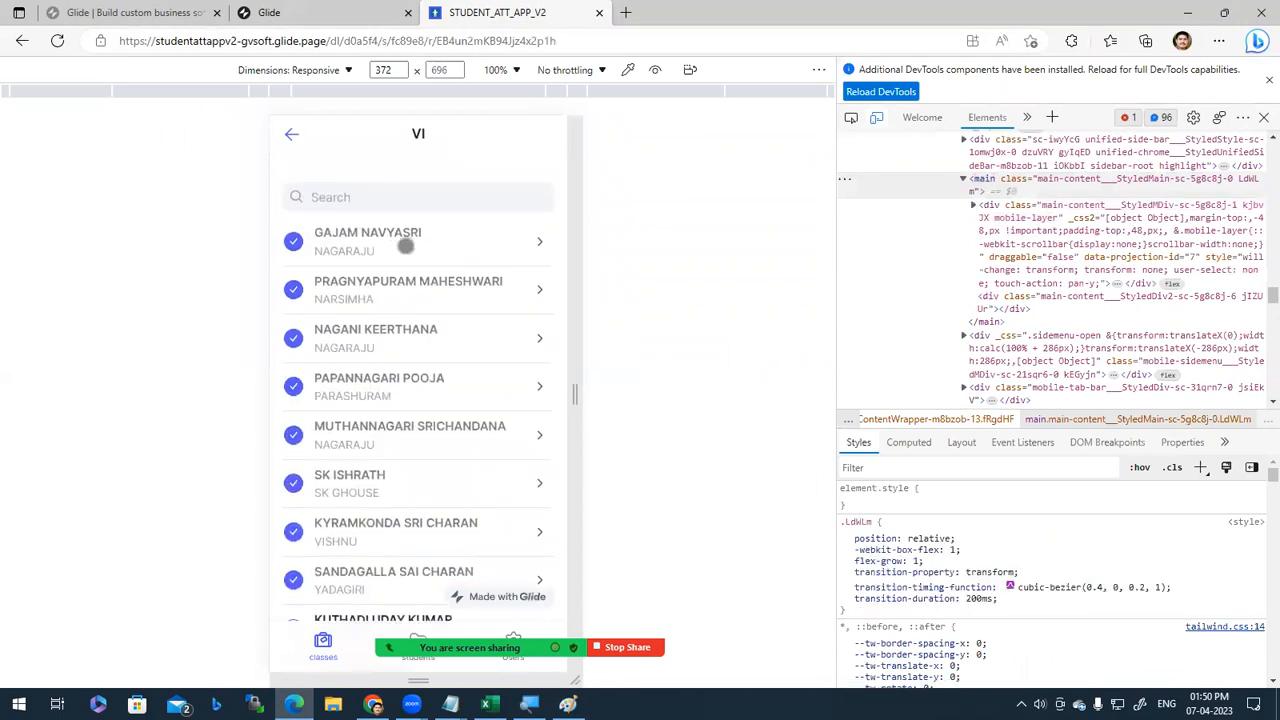
{"action": "left_click", "coordinate": [285, 136]}
{"action": "scroll", "coordinate": [428, 451], "scroll_direction": "down", "scroll_amount": 1}
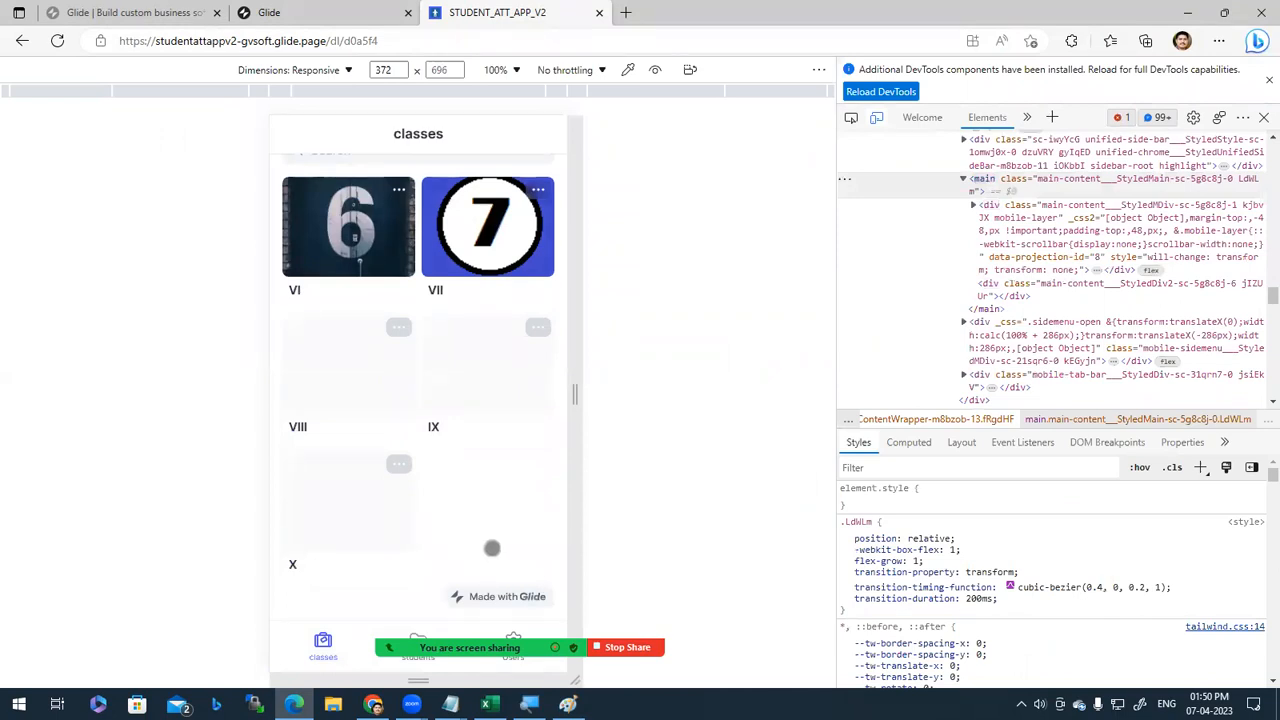
{"action": "scroll", "coordinate": [490, 548], "scroll_direction": "up", "scroll_amount": 1}
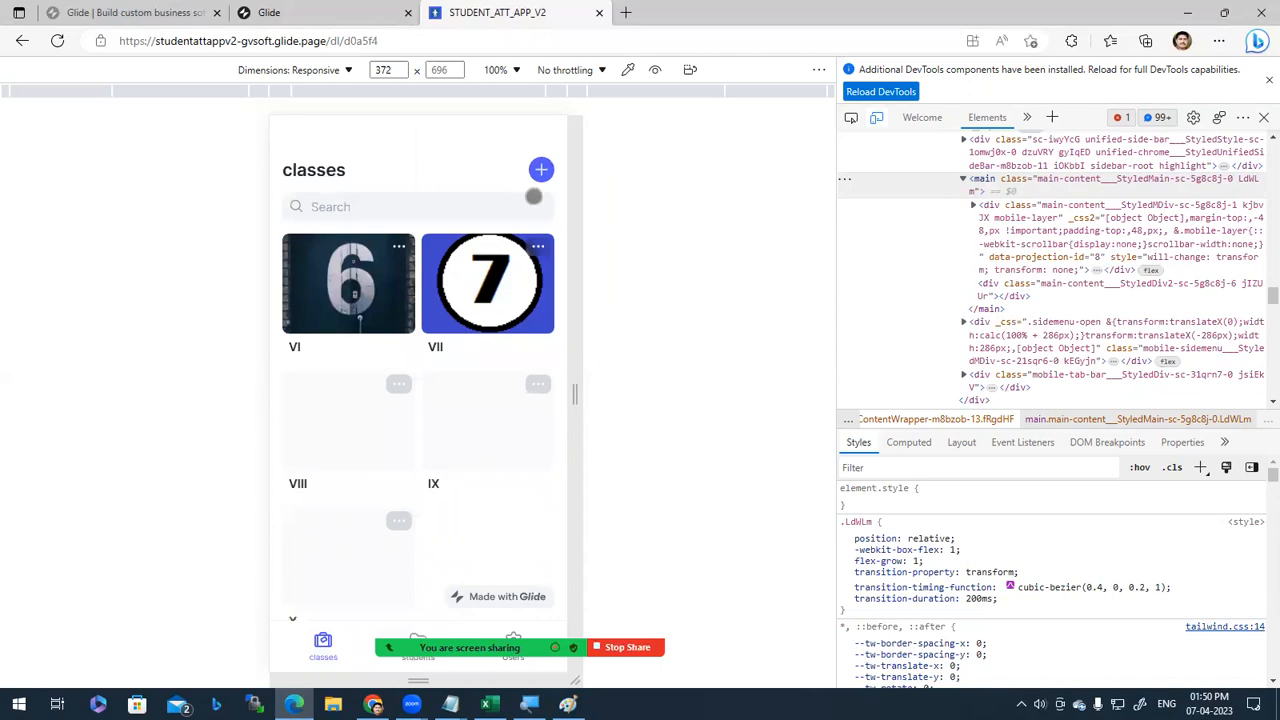
{"action": "scroll", "coordinate": [456, 349], "scroll_direction": "down", "scroll_amount": 1}
{"action": "scroll", "coordinate": [456, 349], "scroll_direction": "up", "scroll_amount": 1}
Step: Turn off 'Allow users to add items' and 'Allow users to edit items' on the classes collection
{"action": "key", "text": "alt+Tab"}
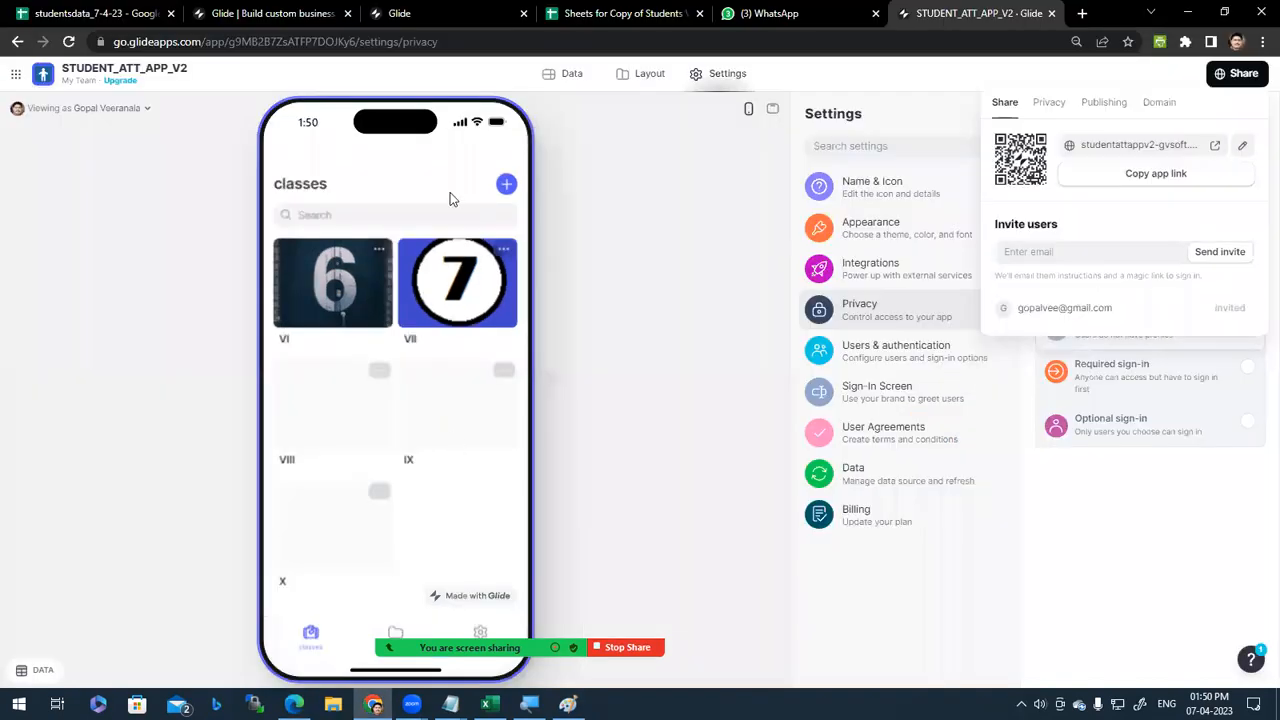
{"action": "left_click", "coordinate": [682, 169]}
{"action": "left_click", "coordinate": [649, 73]}
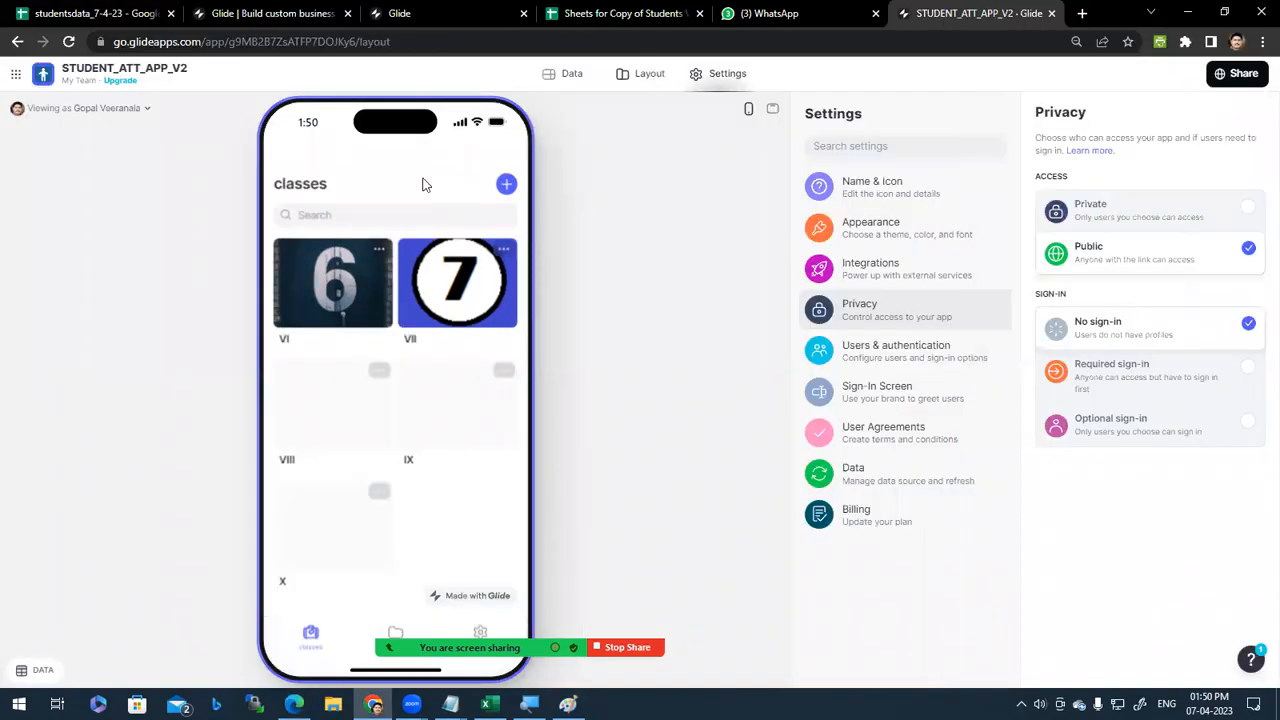
{"action": "scroll", "coordinate": [1188, 527], "scroll_direction": "down", "scroll_amount": 2}
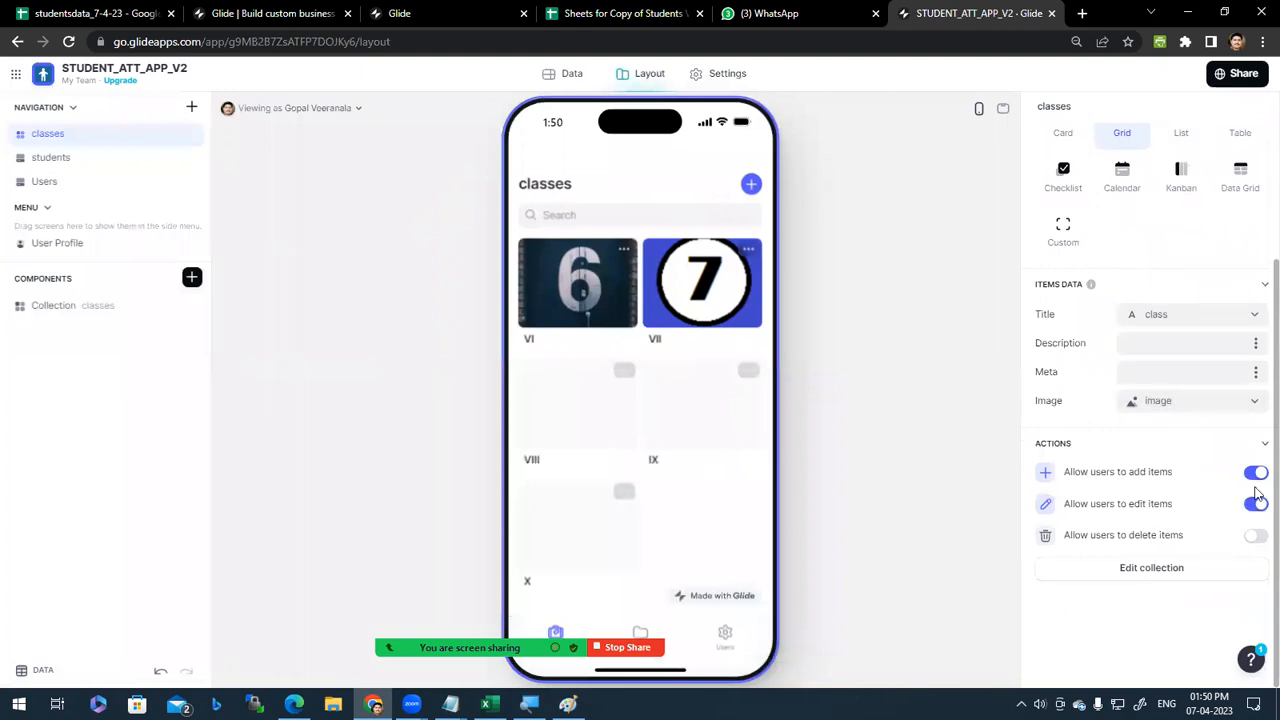
{"action": "left_click", "coordinate": [1256, 472]}
{"action": "left_click", "coordinate": [1256, 504]}
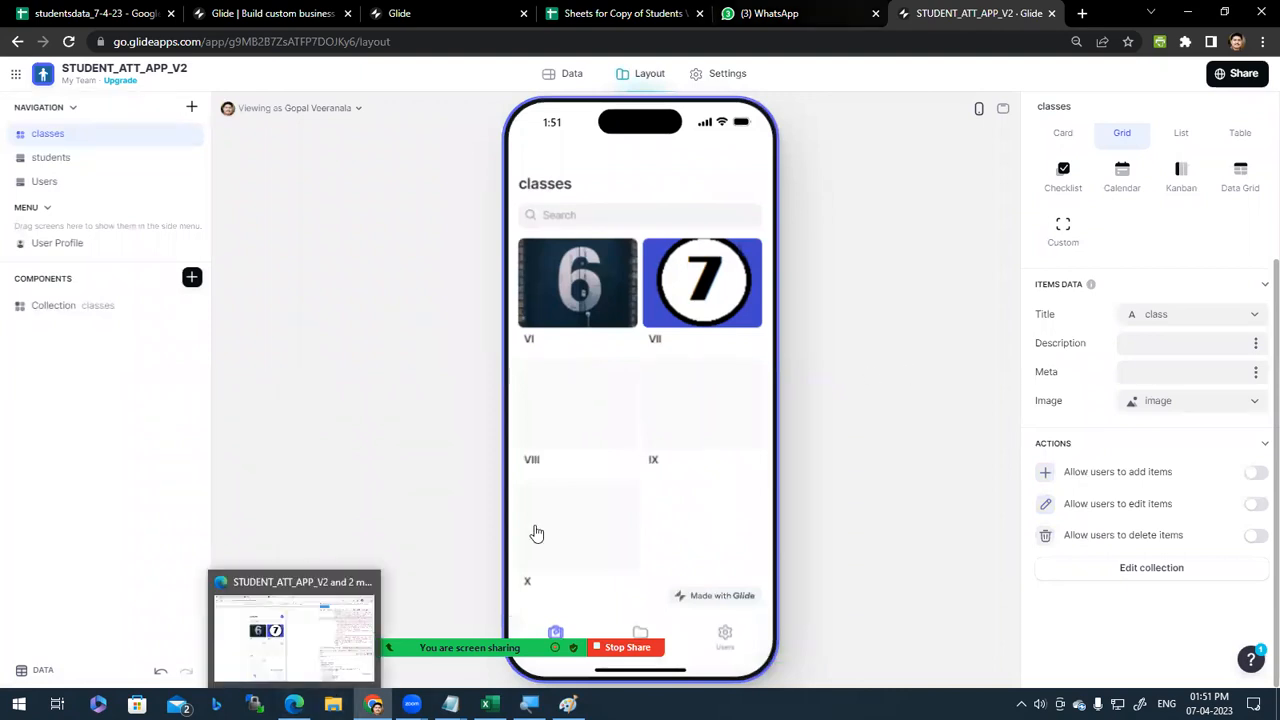
{"action": "left_click_drag", "start_coordinate": [496, 506], "coordinate": [643, 486]}
{"action": "left_click", "coordinate": [294, 704]}
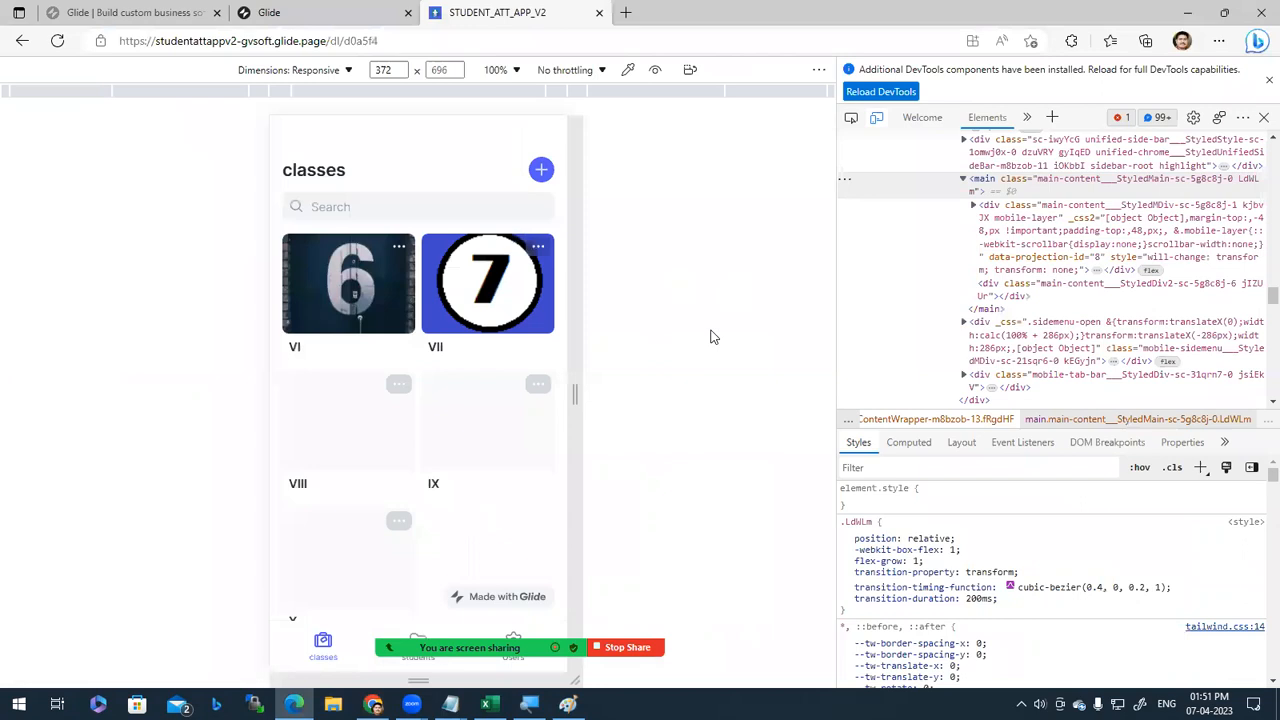
Step: Reload the published app and check that the classes grid no longer offers adding or editing
{"action": "left_click", "coordinate": [57, 40]}
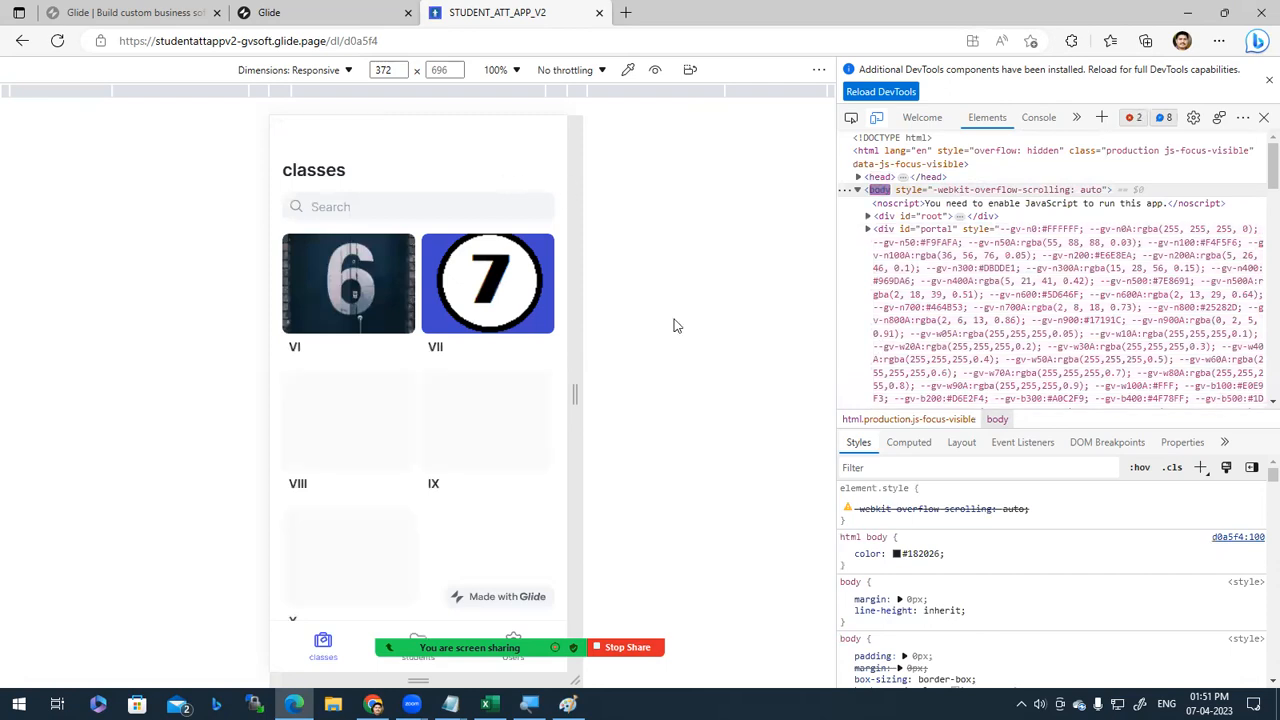
{"action": "scroll", "coordinate": [459, 541], "scroll_direction": "down", "scroll_amount": 1}
{"action": "scroll", "coordinate": [459, 541], "scroll_direction": "up", "scroll_amount": 1}
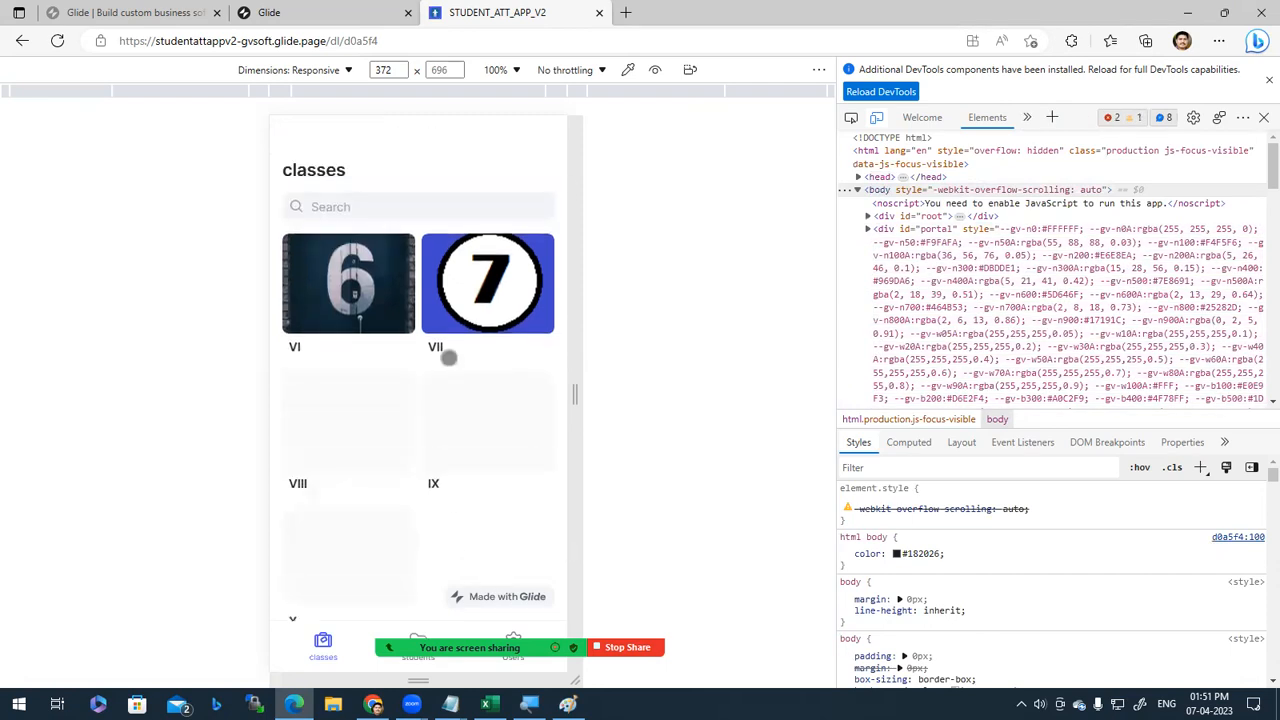
{"action": "key", "text": "alt+Tab"}
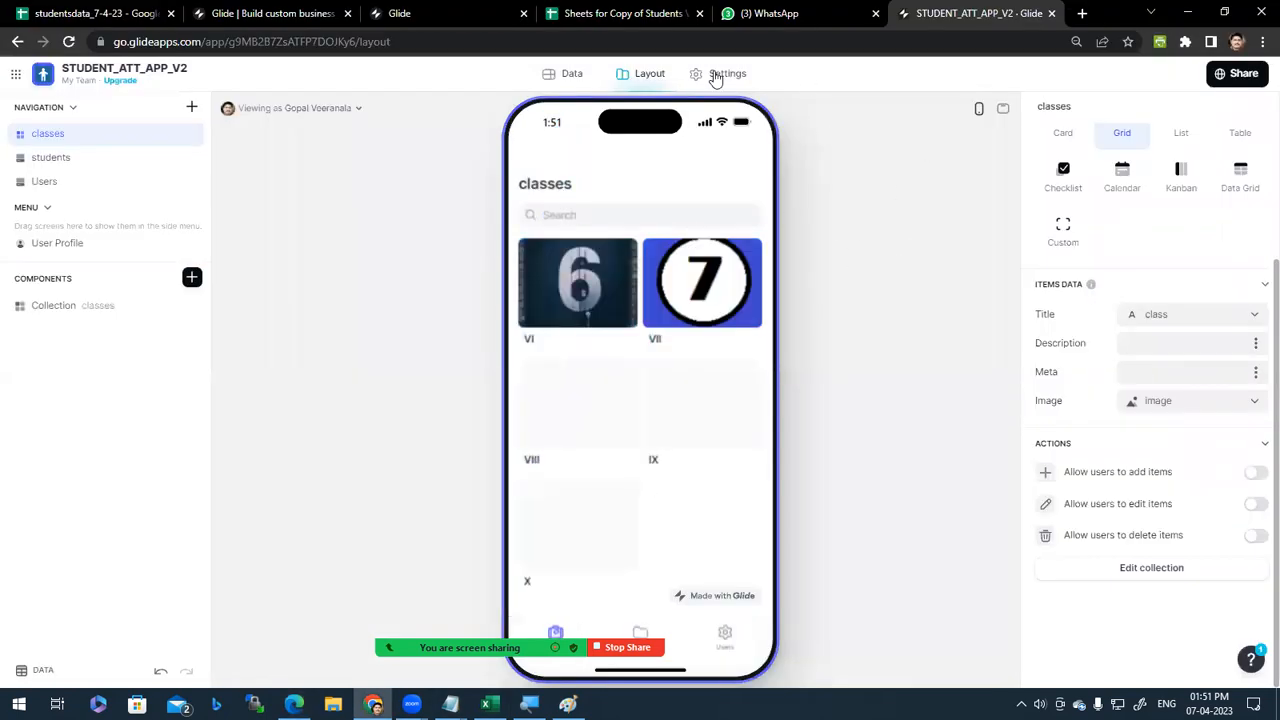
{"action": "left_click", "coordinate": [566, 73]}
{"action": "left_click", "coordinate": [646, 76]}
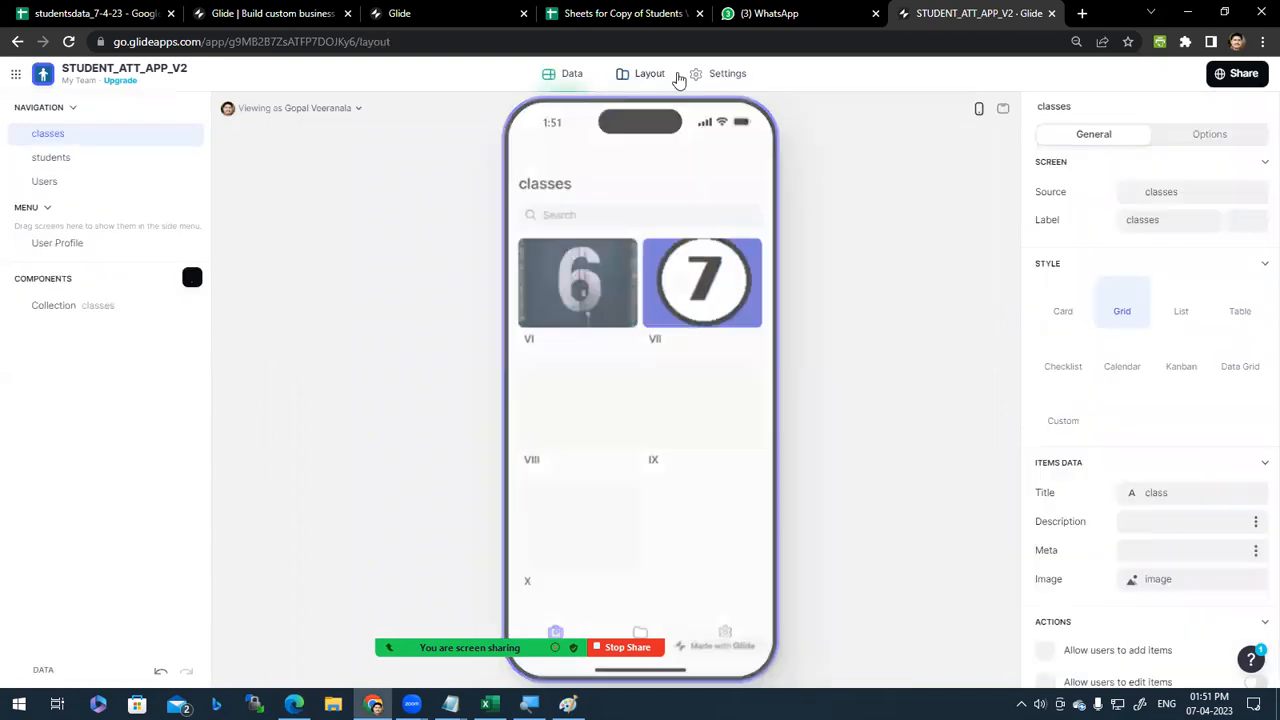
{"action": "left_click", "coordinate": [563, 77]}
{"action": "left_click", "coordinate": [634, 82]}
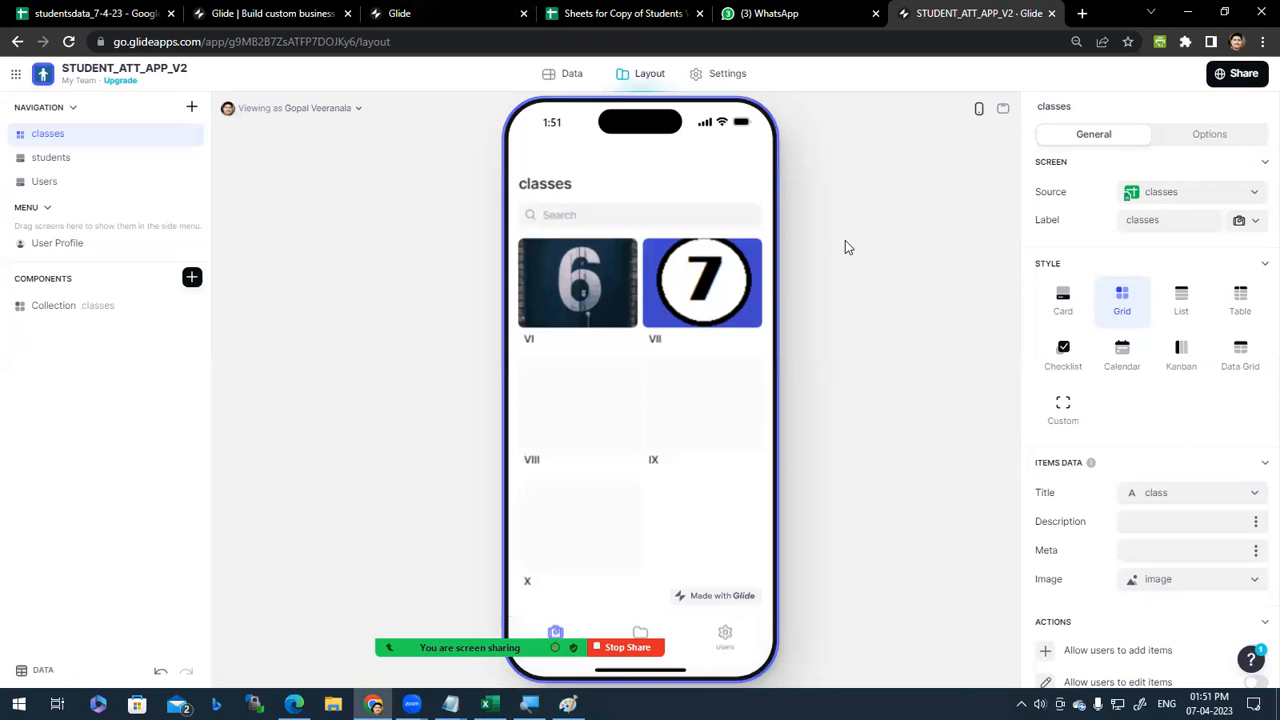
{"action": "left_click", "coordinate": [780, 12]}
{"action": "left_click", "coordinate": [965, 13]}
Step: Close the Glide tab, return the studentsdata tab to Sheets home, and start a YouTube tab
{"action": "mouse_move", "coordinate": [795, 8]}
{"action": "middle_click", "coordinate": [992, 10]}
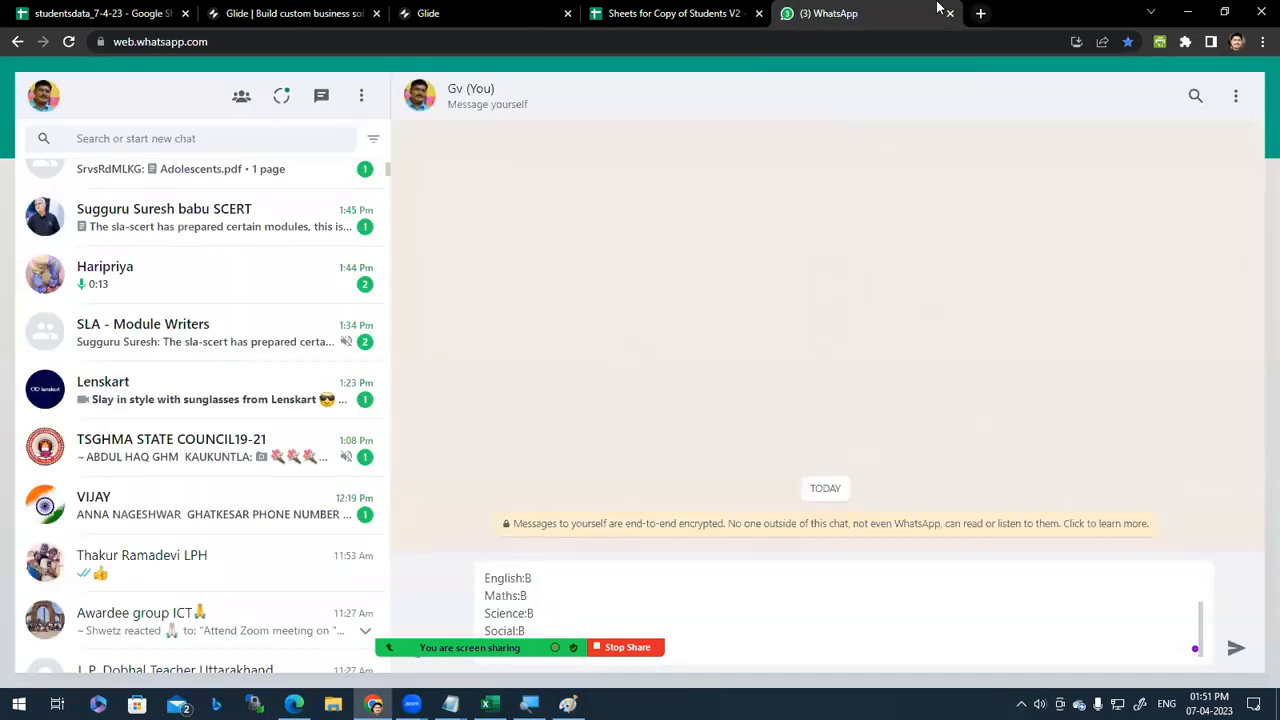
{"action": "left_click", "coordinate": [640, 13]}
{"action": "left_click", "coordinate": [108, 12]}
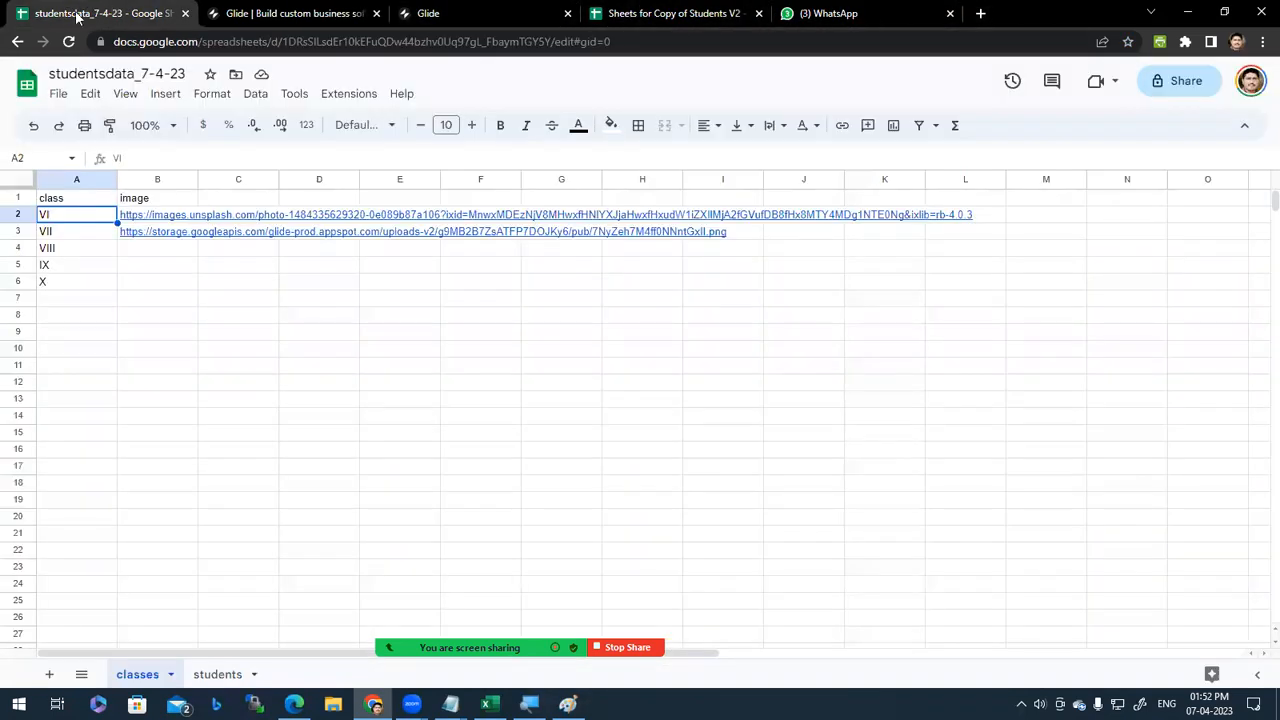
{"action": "left_click", "coordinate": [30, 86]}
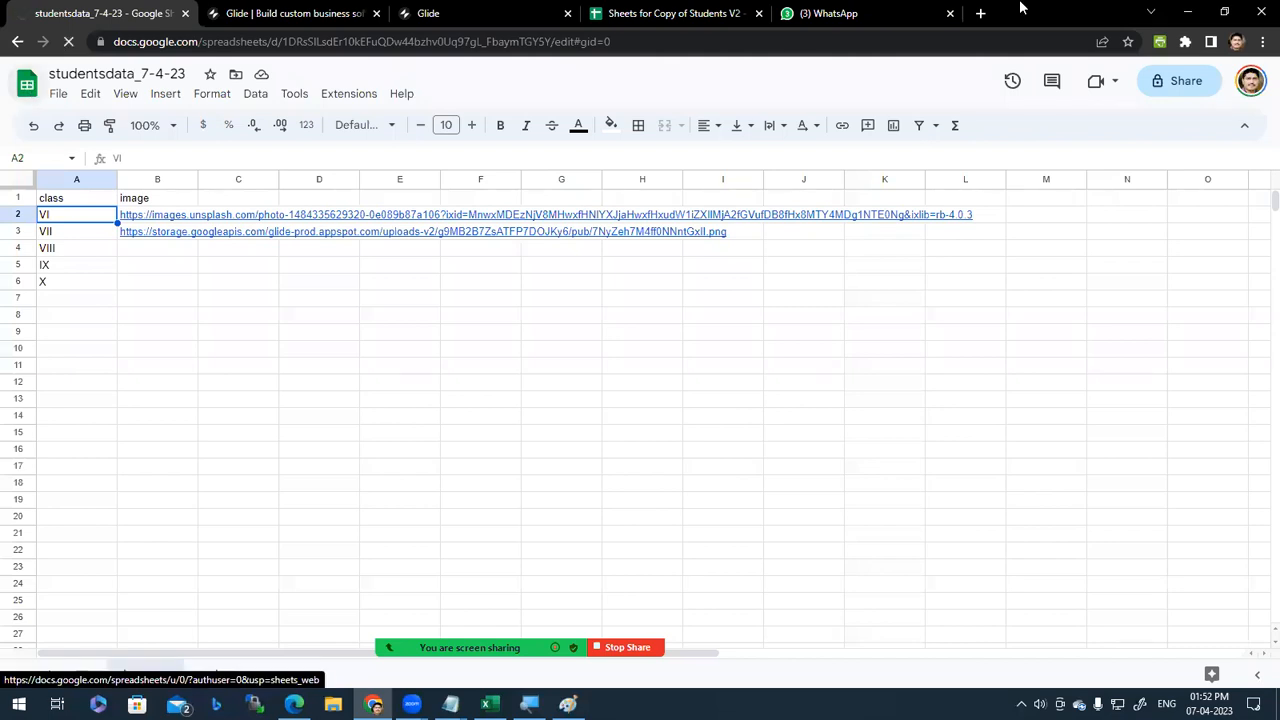
{"action": "left_click", "coordinate": [980, 13]}
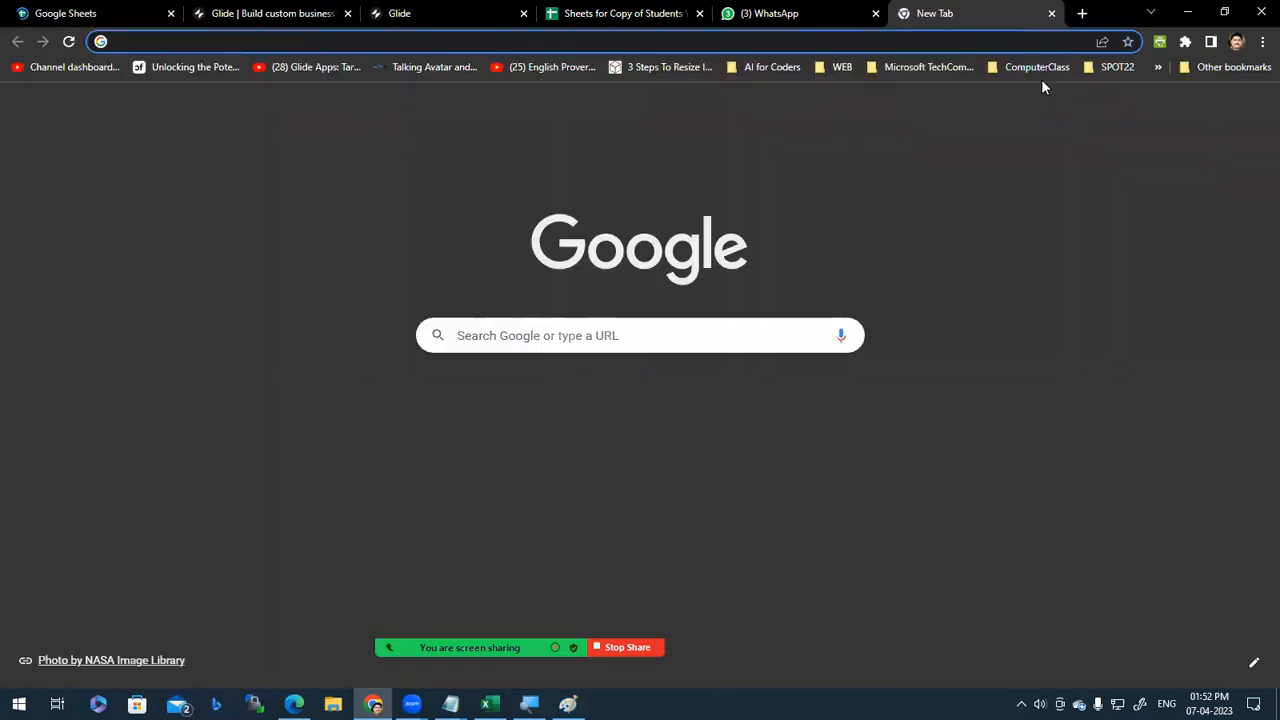
{"action": "type", "text": "you"}
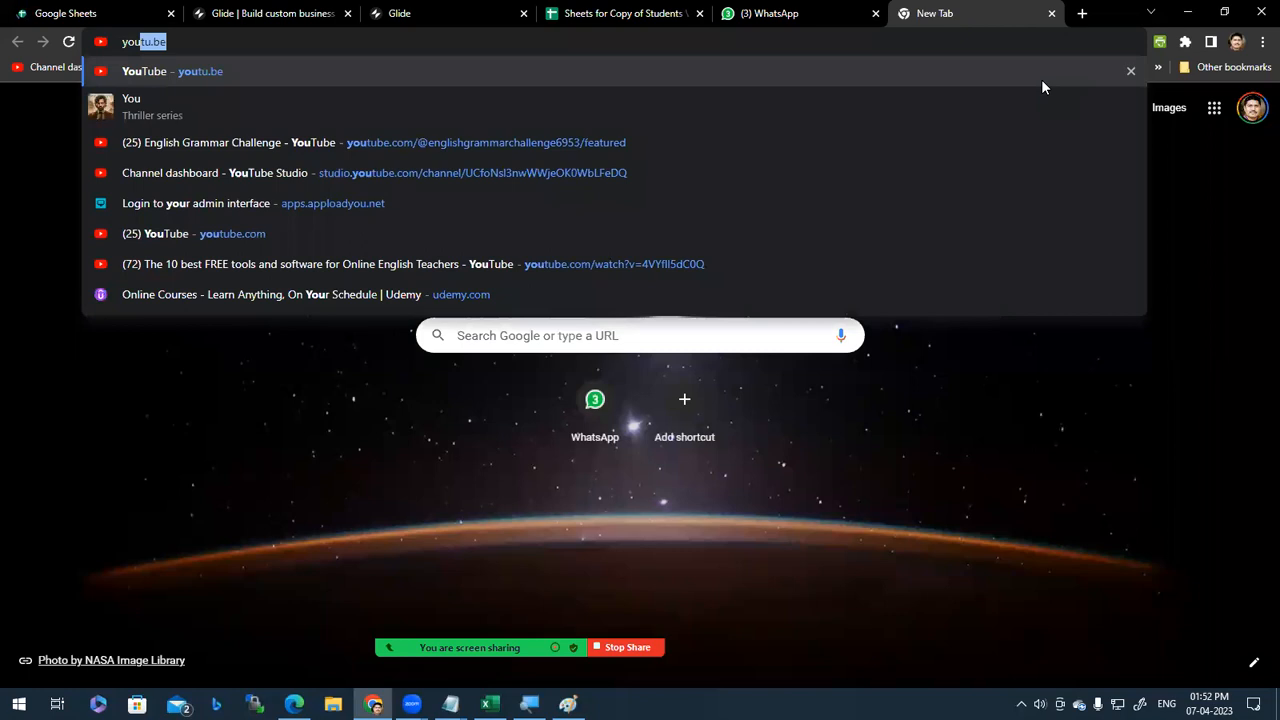
{"action": "type", "text": "tube"}
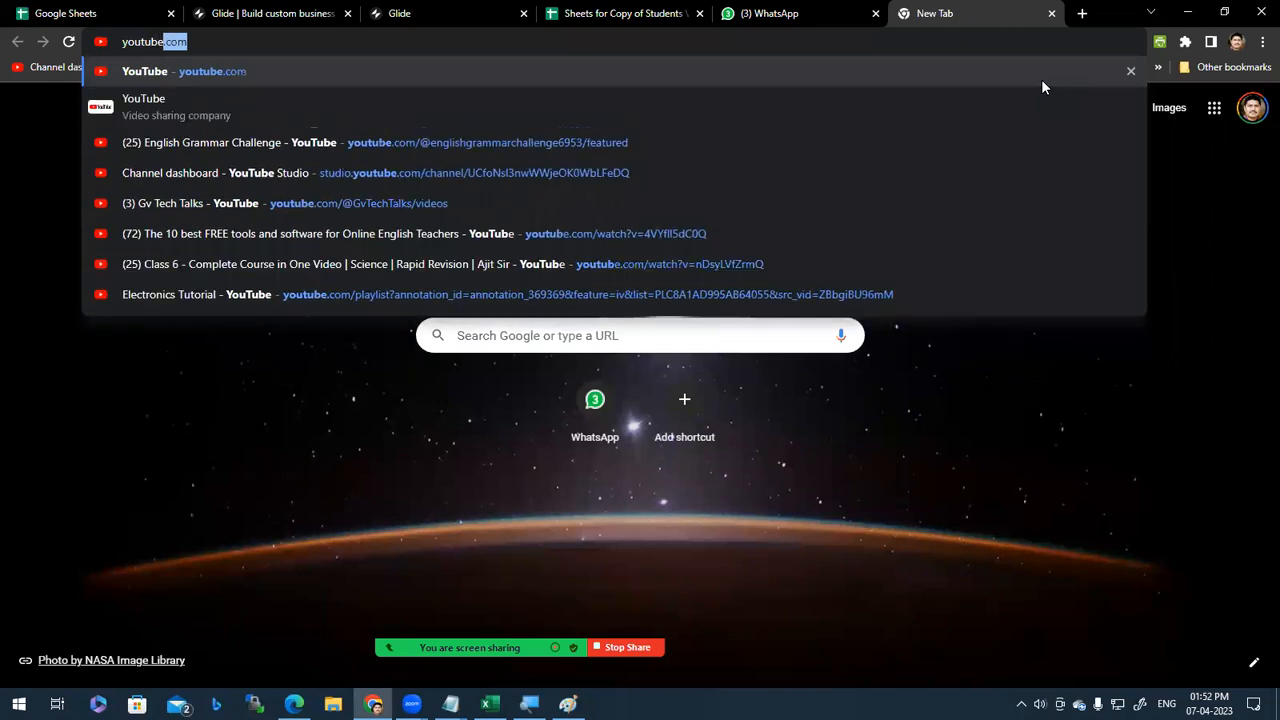
Step: Search YouTube for 'gv tech talks' and list the Gv Tech Talks channel's videos
{"action": "key", "text": "Return"}
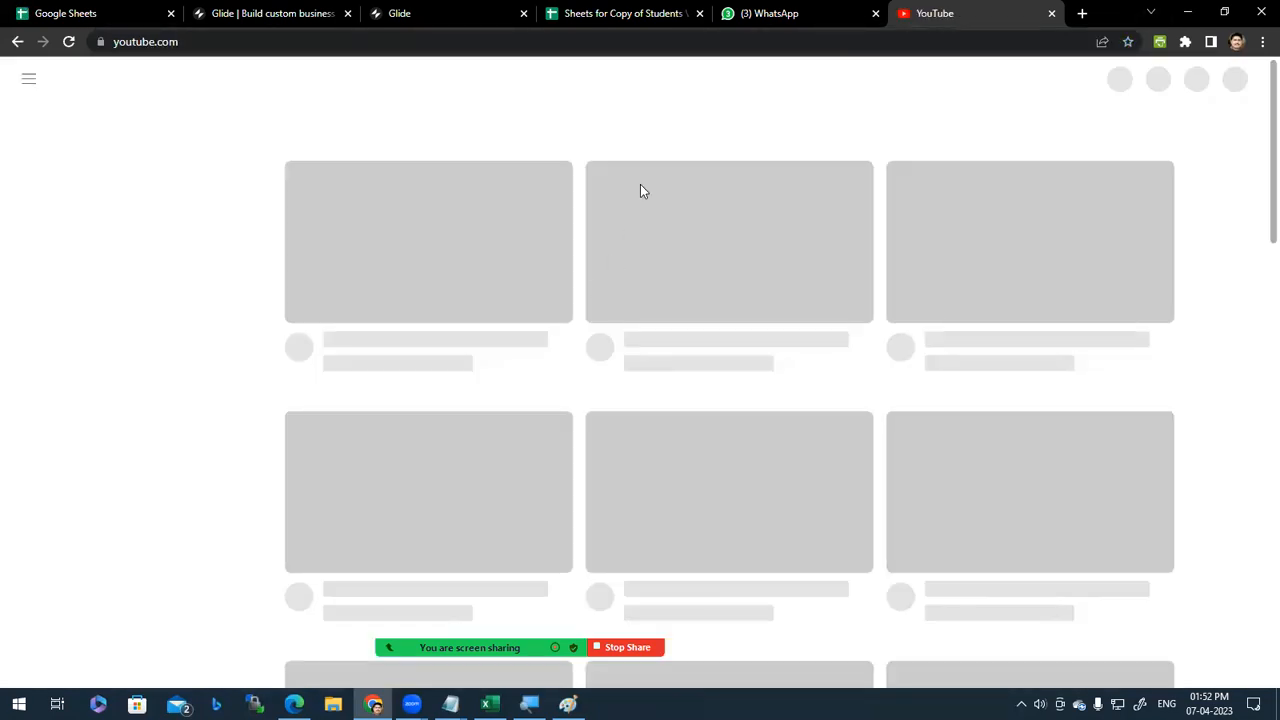
{"action": "left_click", "coordinate": [614, 74]}
{"action": "type", "text": "gv"}
{"action": "type", "text": " tech t"}
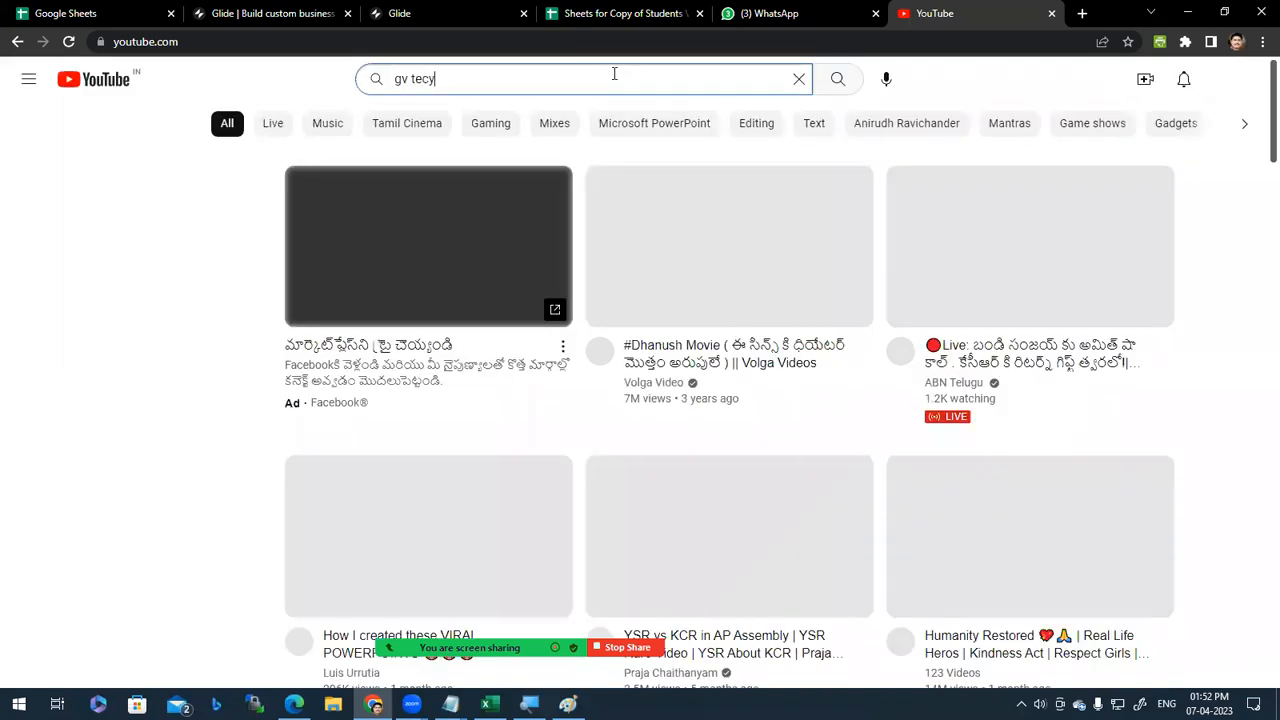
{"action": "type", "text": "alks"}
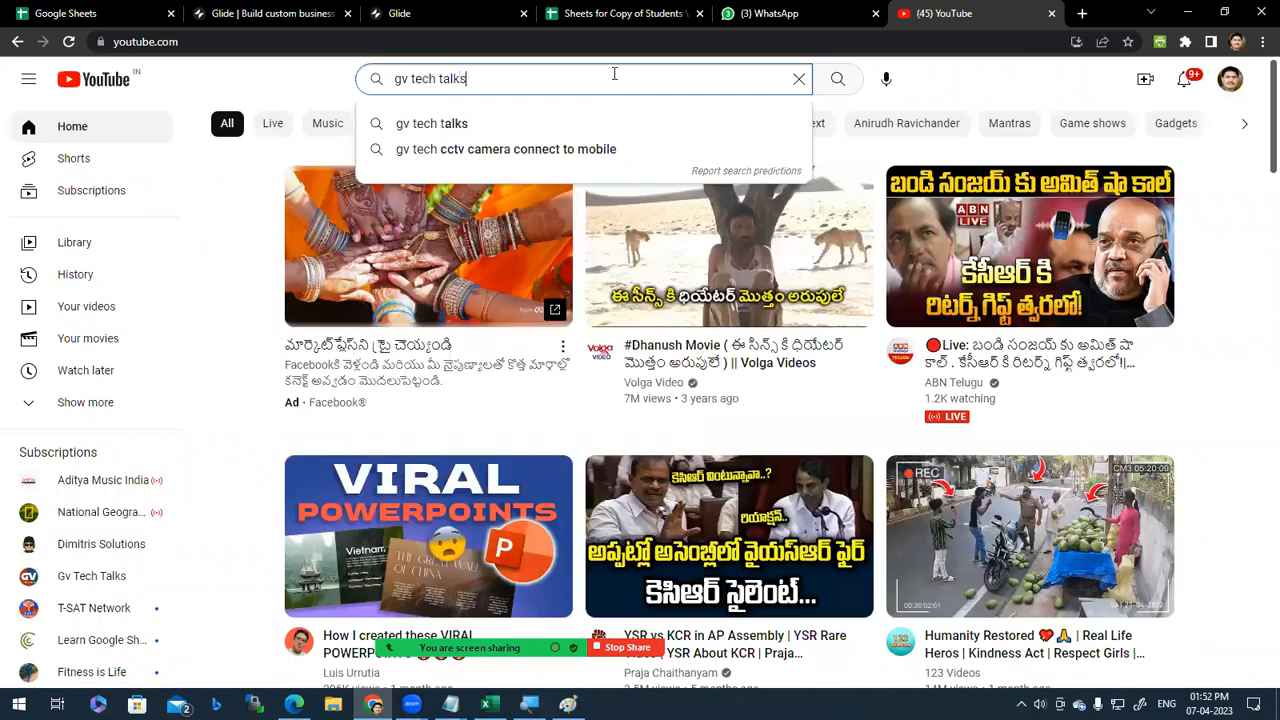
{"action": "key", "text": "Return"}
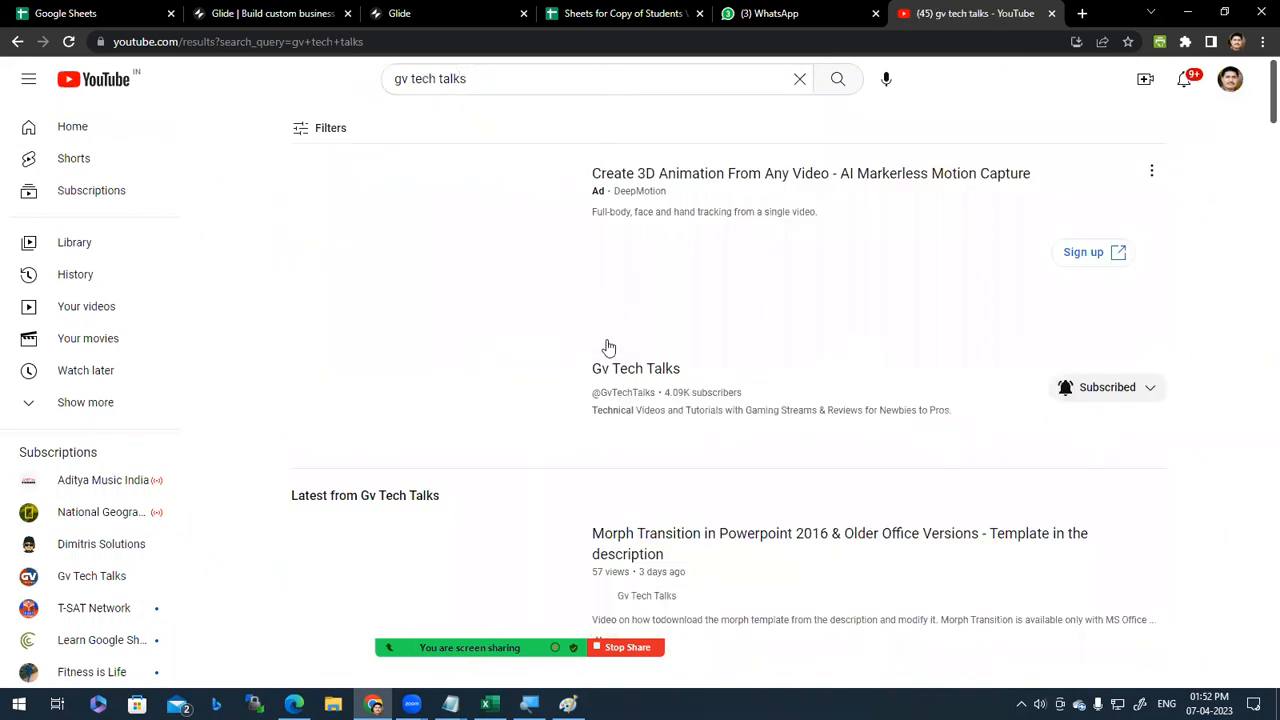
{"action": "left_click", "coordinate": [446, 400]}
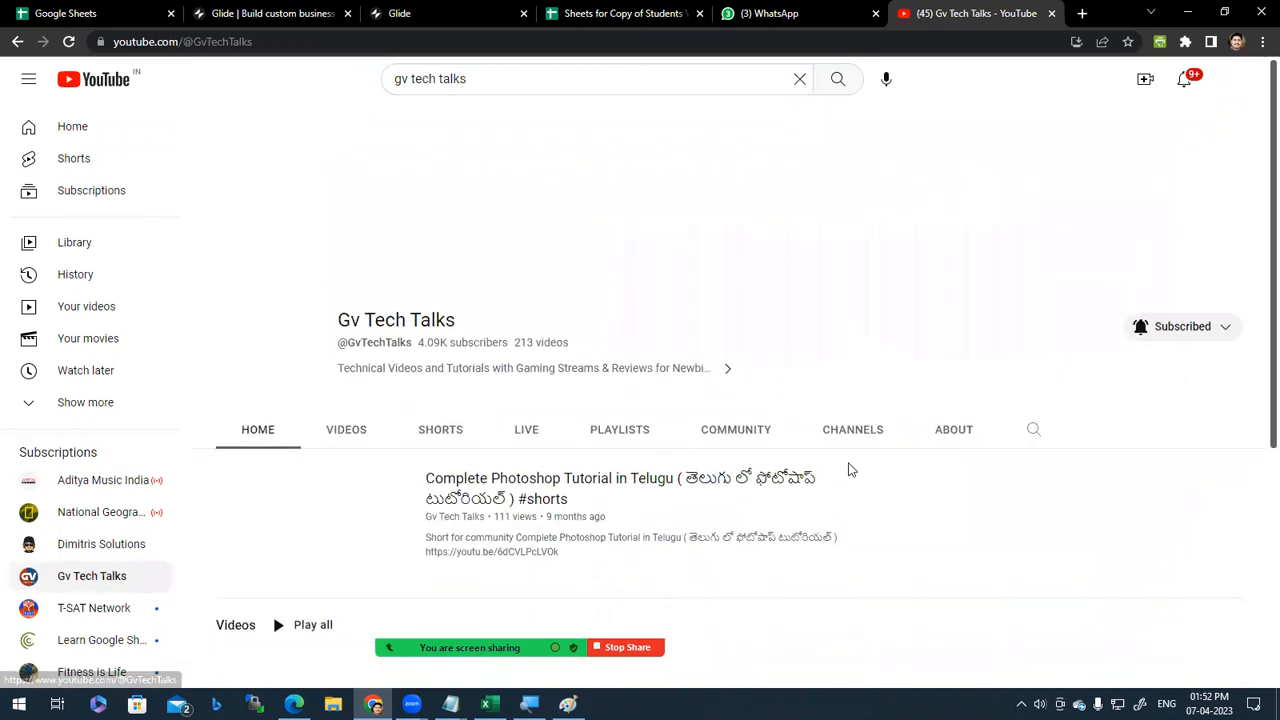
{"action": "left_click", "coordinate": [346, 350]}
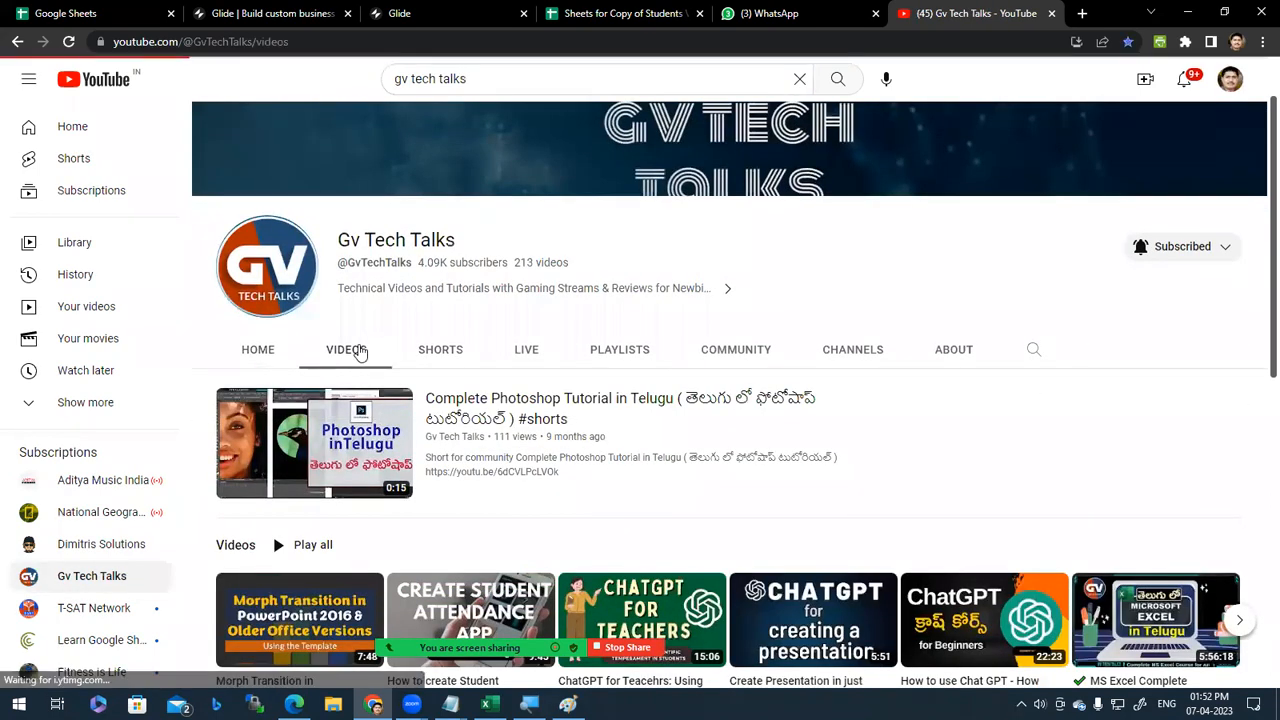
{"action": "left_click", "coordinate": [97, 10]}
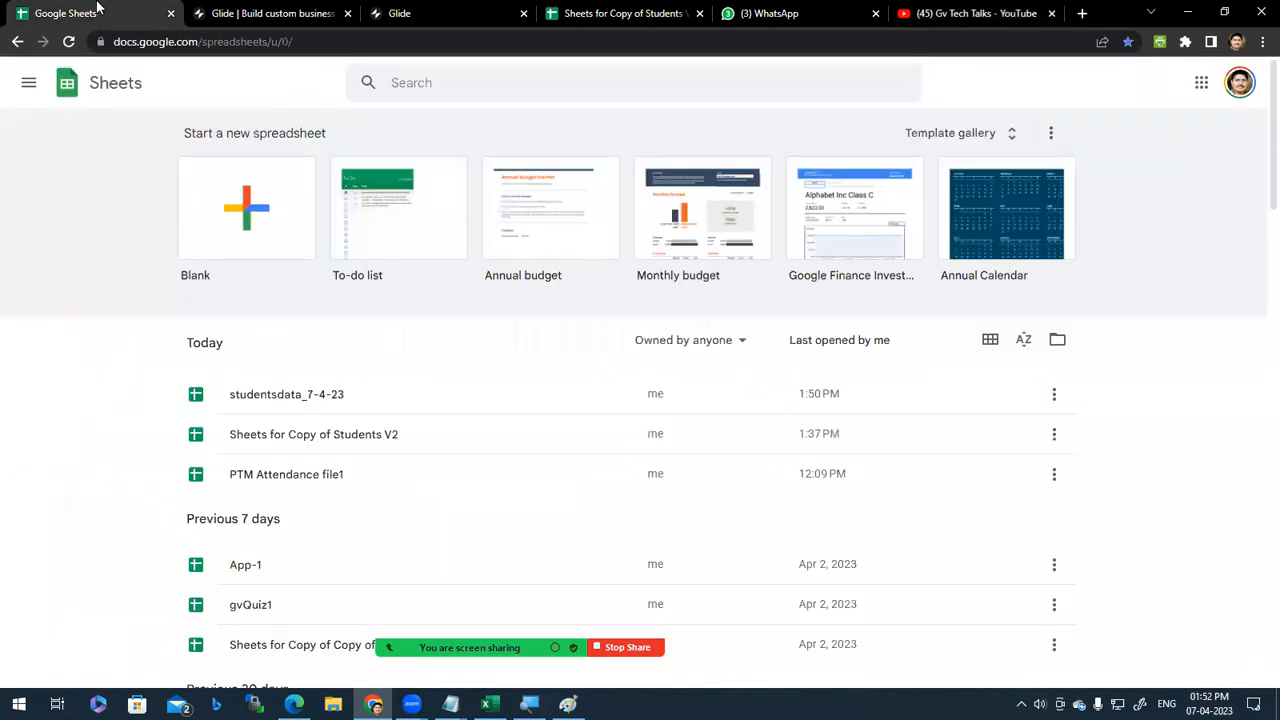
Step: Create a blank spreadsheet and rename its Sheet1 tab to 'subjects', correcting a typo
{"action": "left_click", "coordinate": [240, 220]}
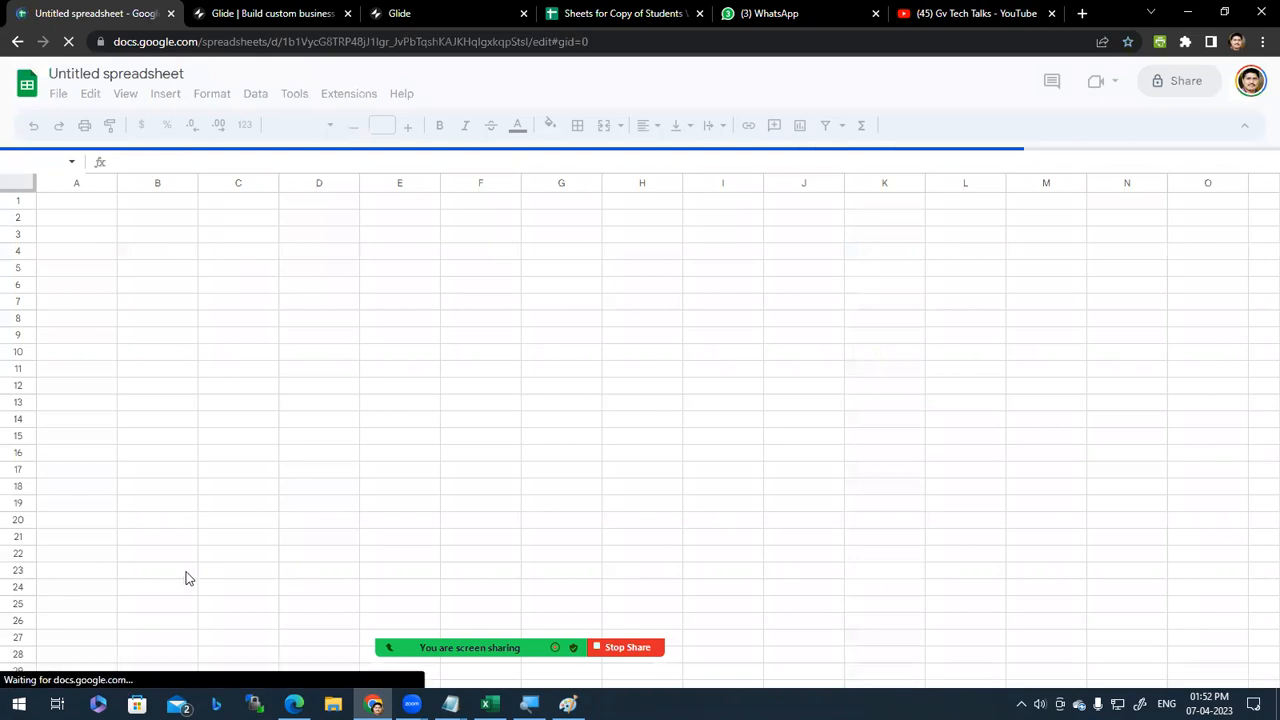
{"action": "double_click", "coordinate": [145, 680]}
{"action": "type", "text": "stbject"}
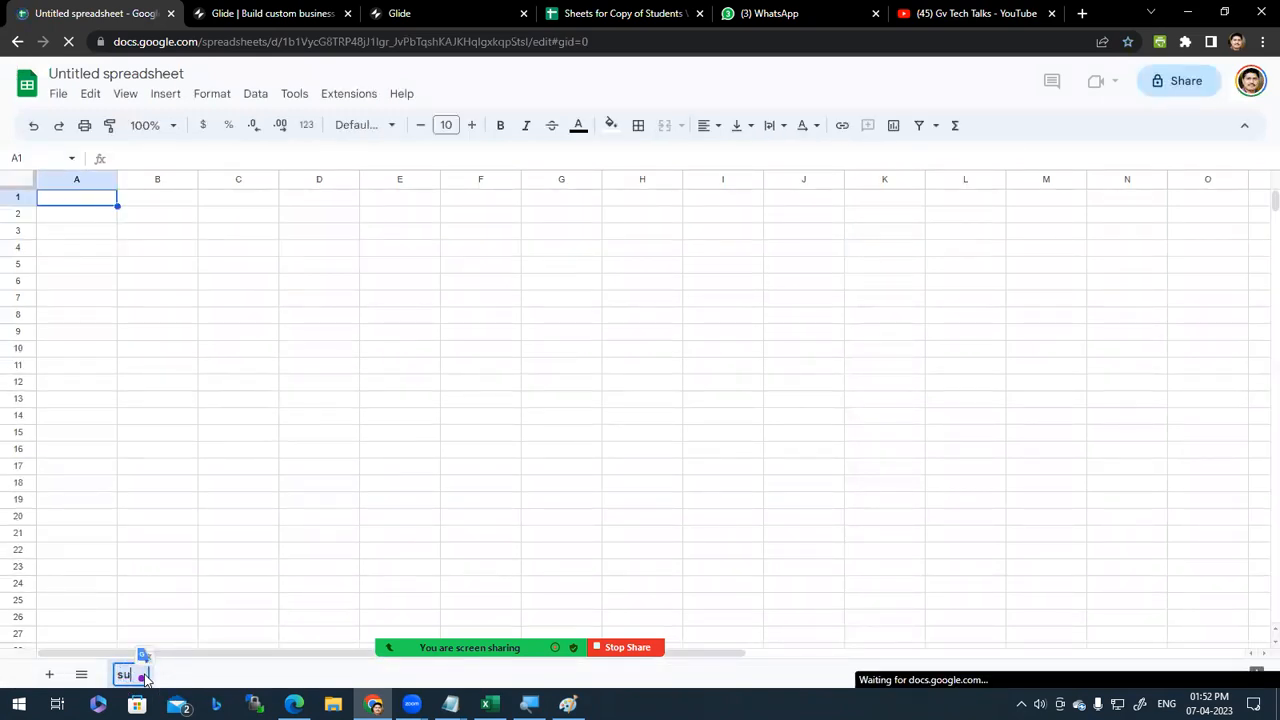
{"action": "key", "text": "Return"}
{"action": "double_click", "coordinate": [141, 673]}
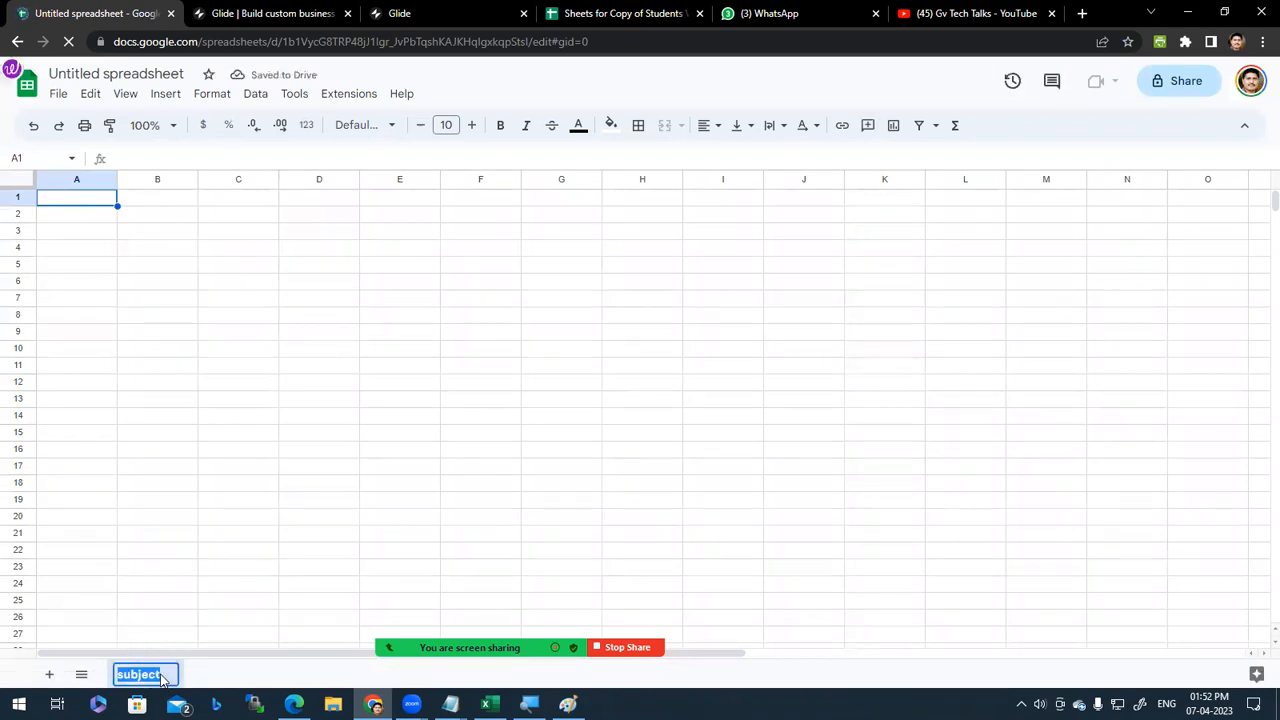
{"action": "type", "text": "s"}
{"action": "key", "text": "Return"}
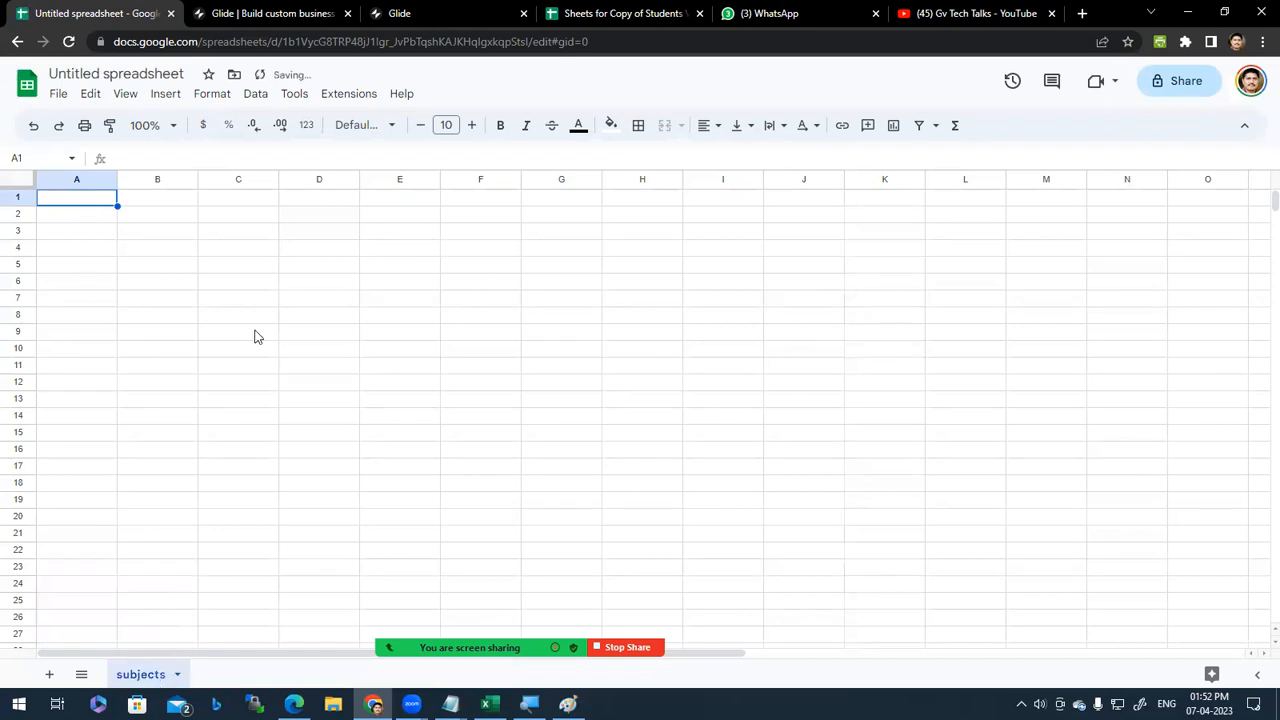
Step: Put PowerPoint in cell A2 and the heading 'Subject' in A1
{"action": "type", "text": "Po"}
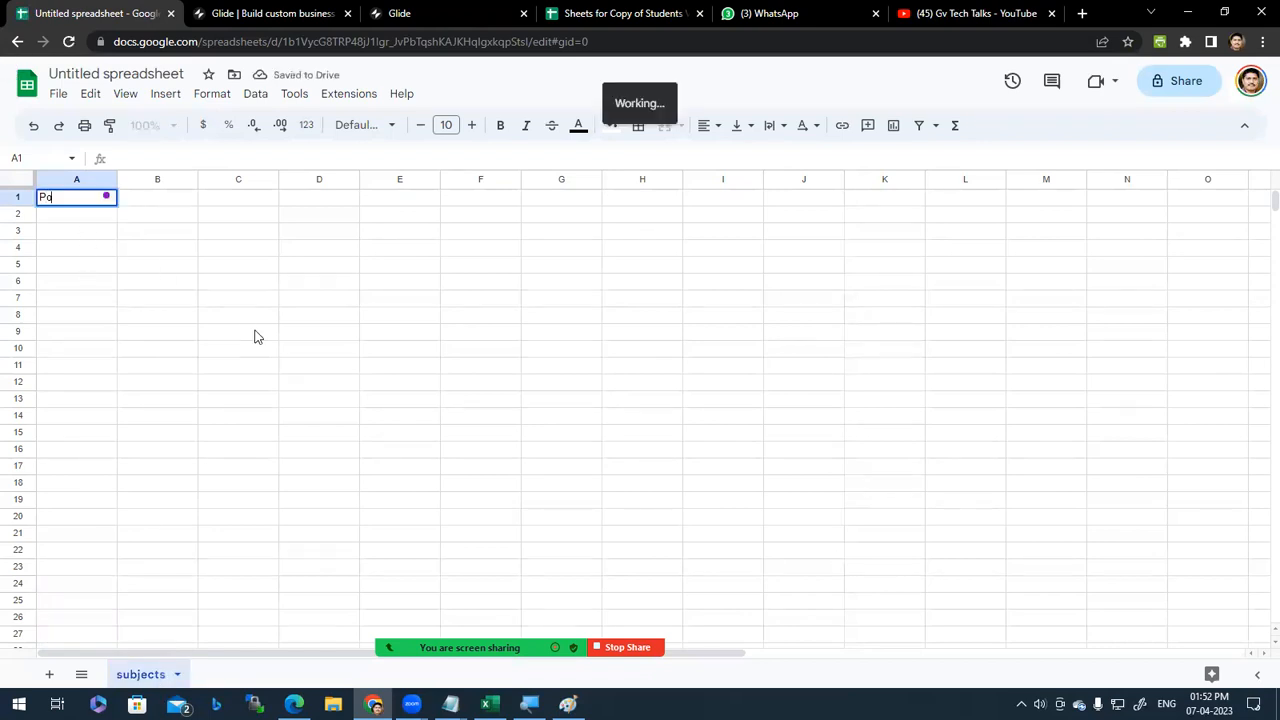
{"action": "type", "text": "werpoPoint"}
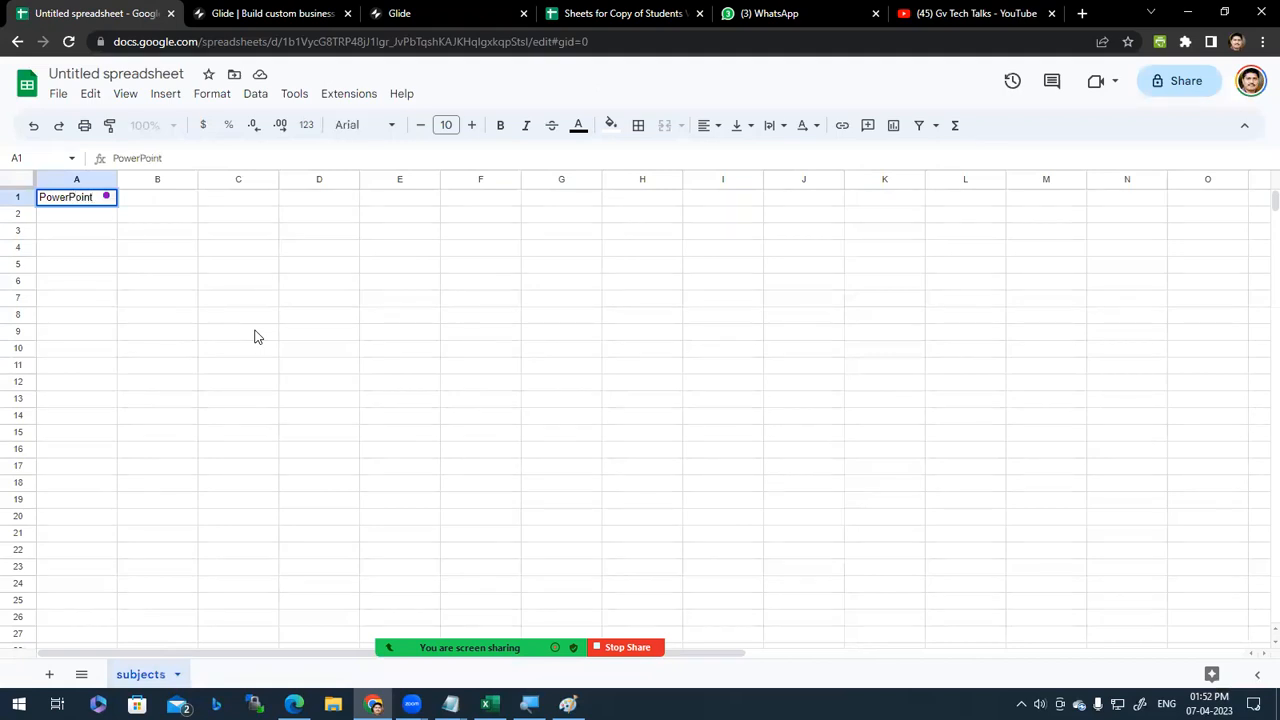
{"action": "key", "text": "Return"}
{"action": "key", "text": "Up"}
{"action": "key", "text": "Down"}
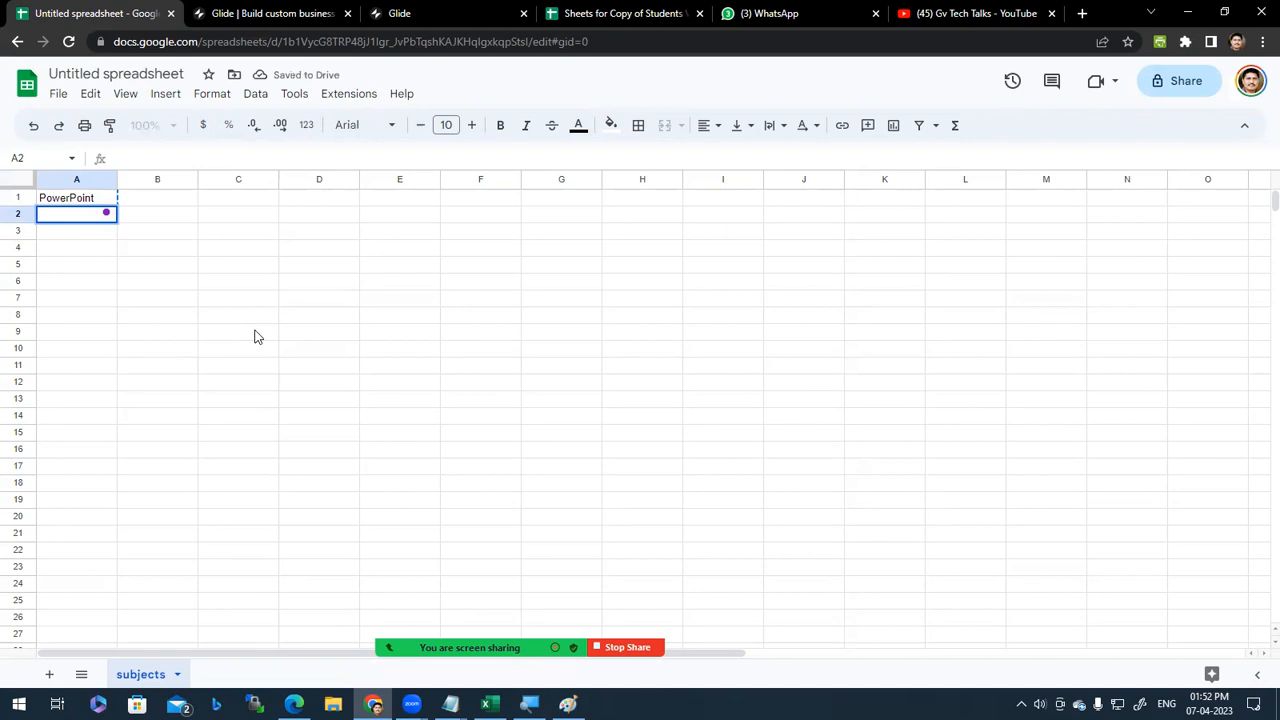
{"action": "key", "text": "Up"}
{"action": "key", "text": "Down"}
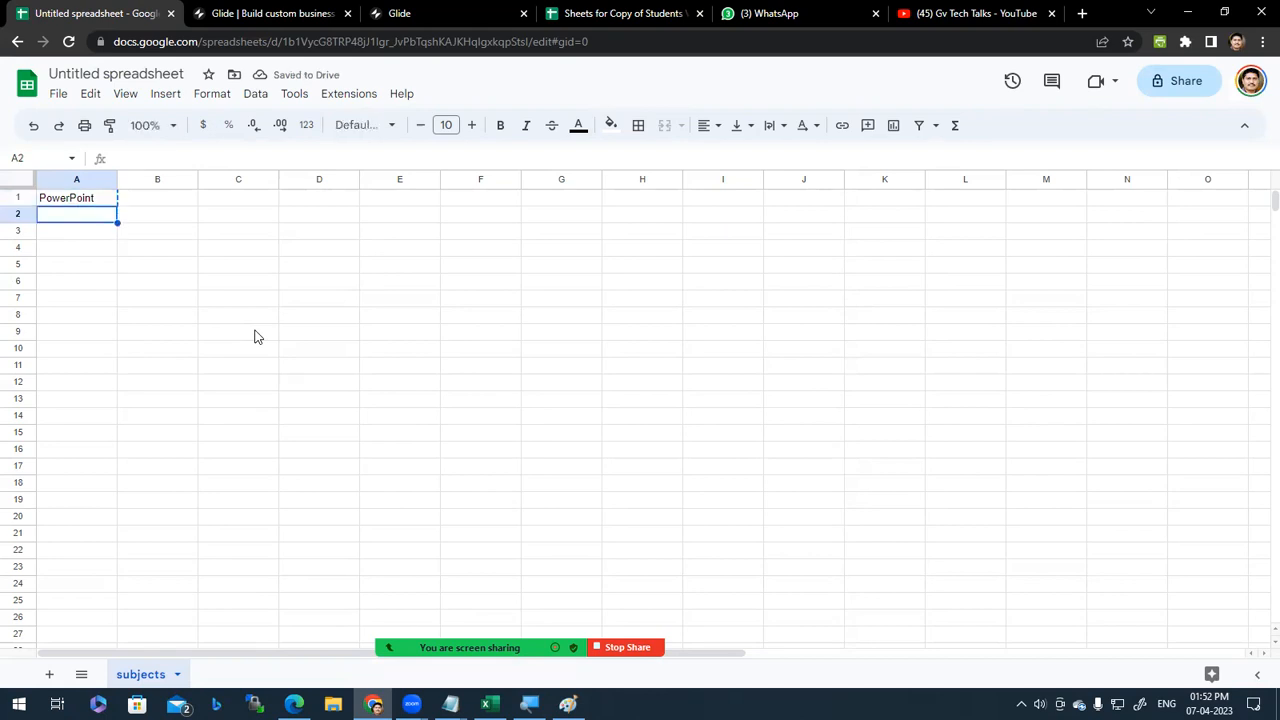
{"action": "key", "text": "Up"}
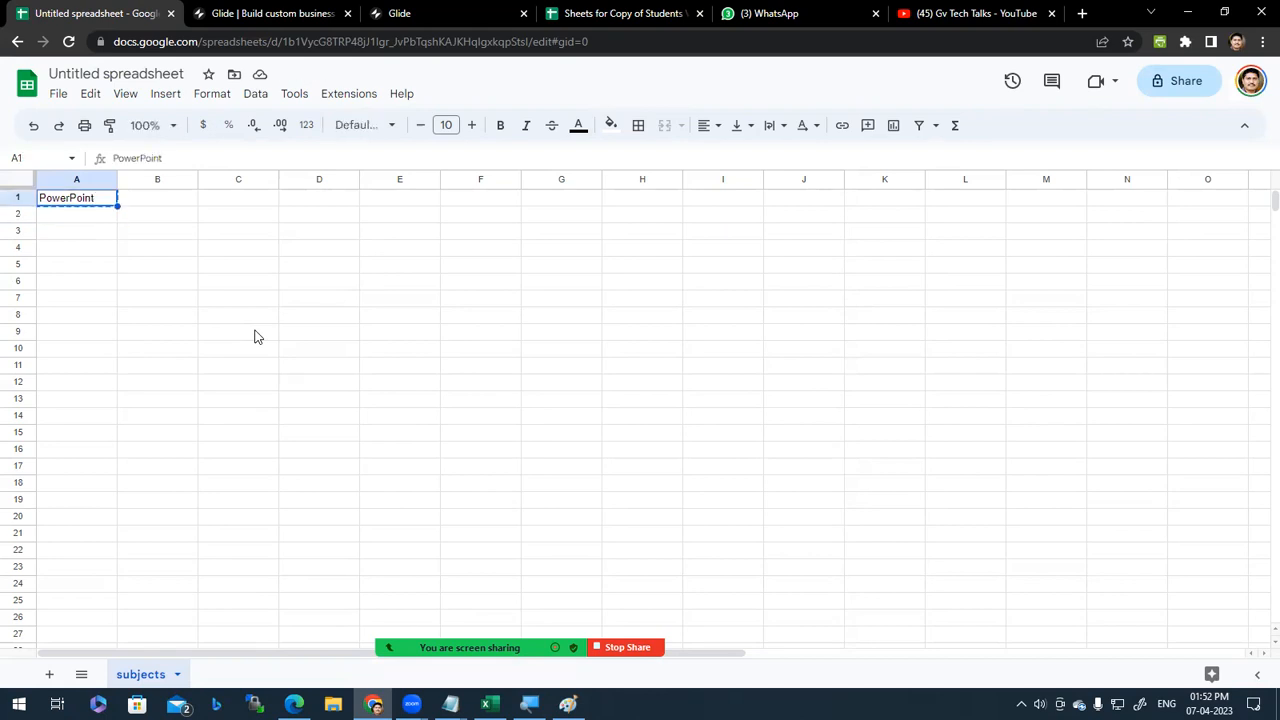
{"action": "key", "text": "Down"}
{"action": "type", "text": "PowerPoint"}
{"action": "key", "text": "Up"}
{"action": "type", "text": "Sub"}
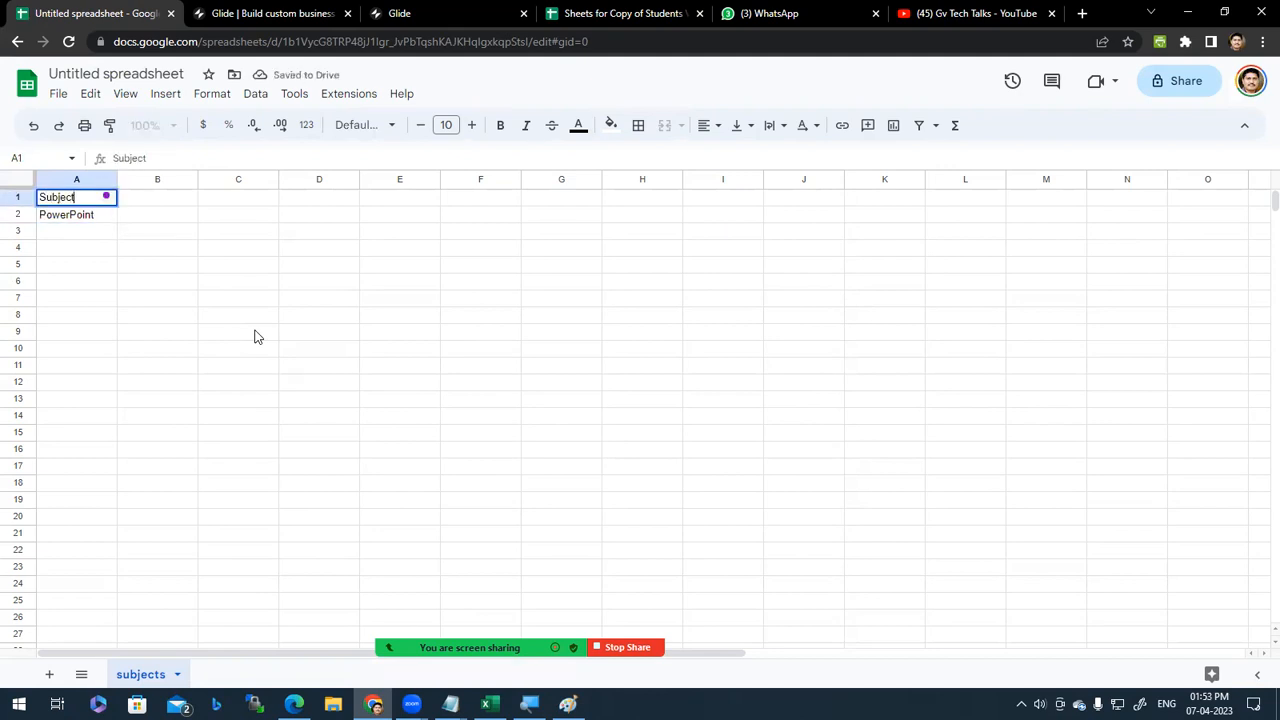
{"action": "key", "text": "Tab"}
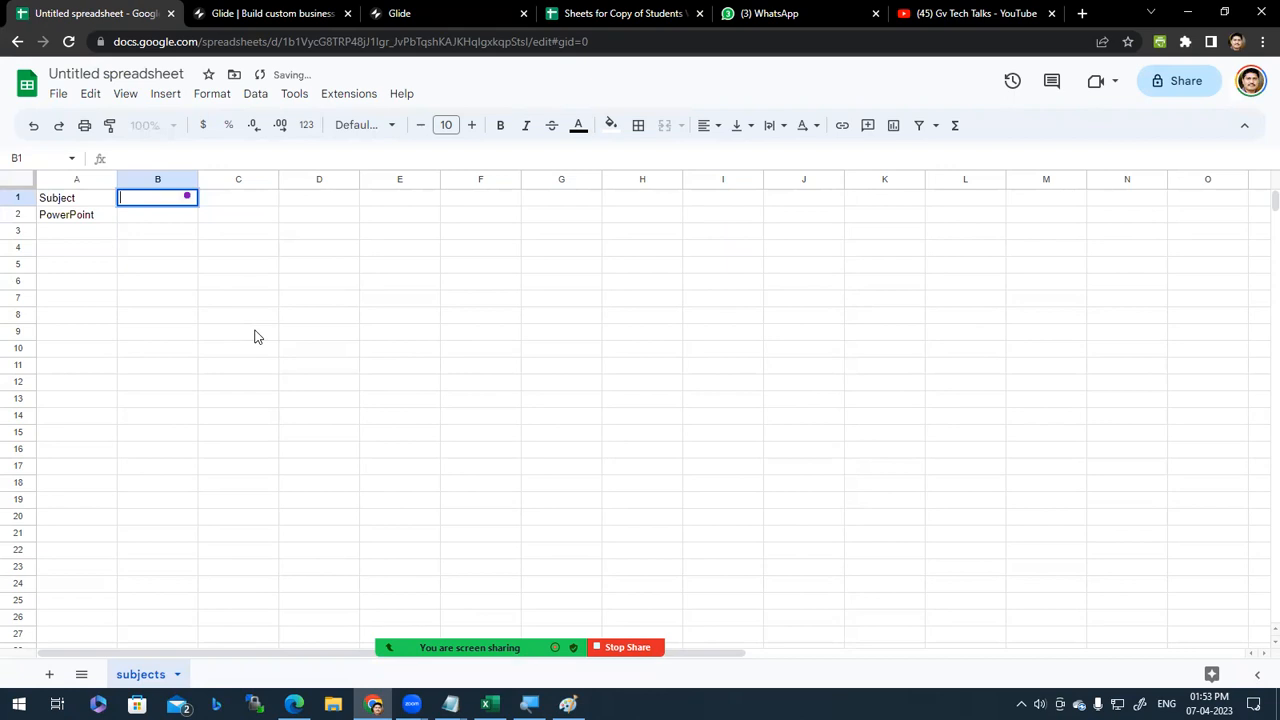
{"action": "key", "text": "Down"}
{"action": "key", "text": "Left"}
{"action": "key", "text": "Return"}
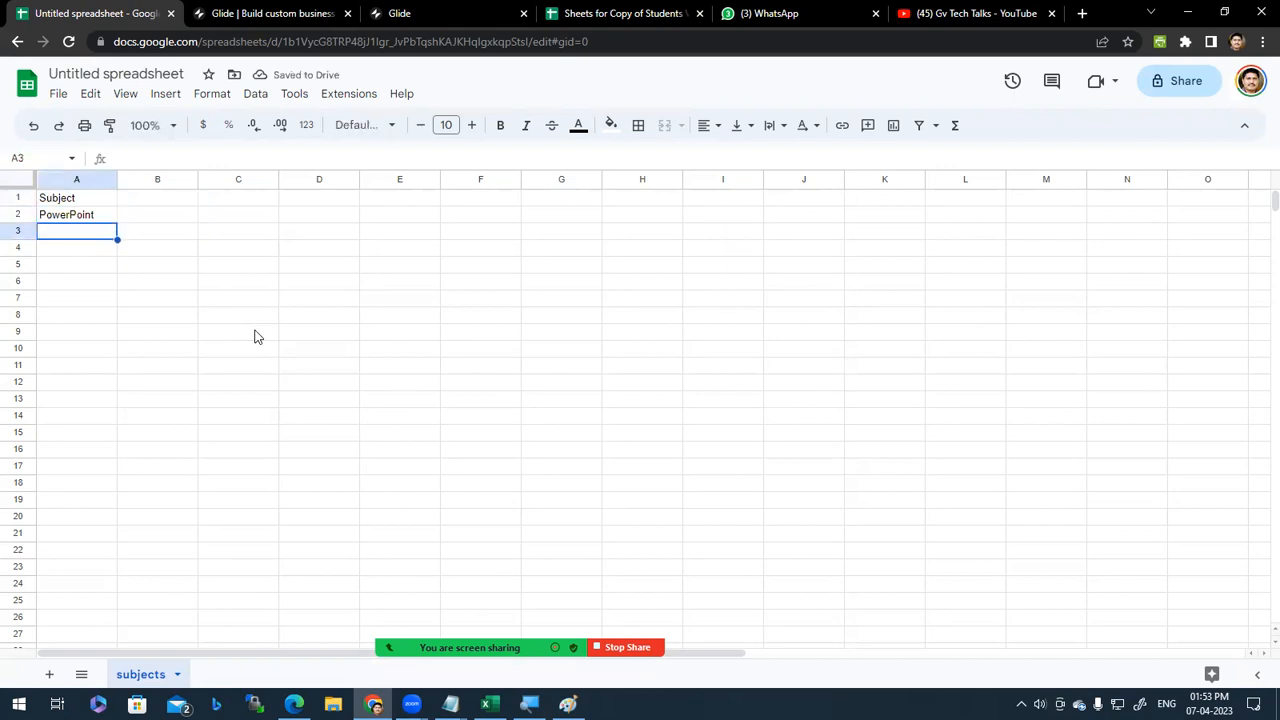
Step: Enter Windows, Excel and Photoshop in cells A3 to A5
{"action": "type", "text": "Windows"}
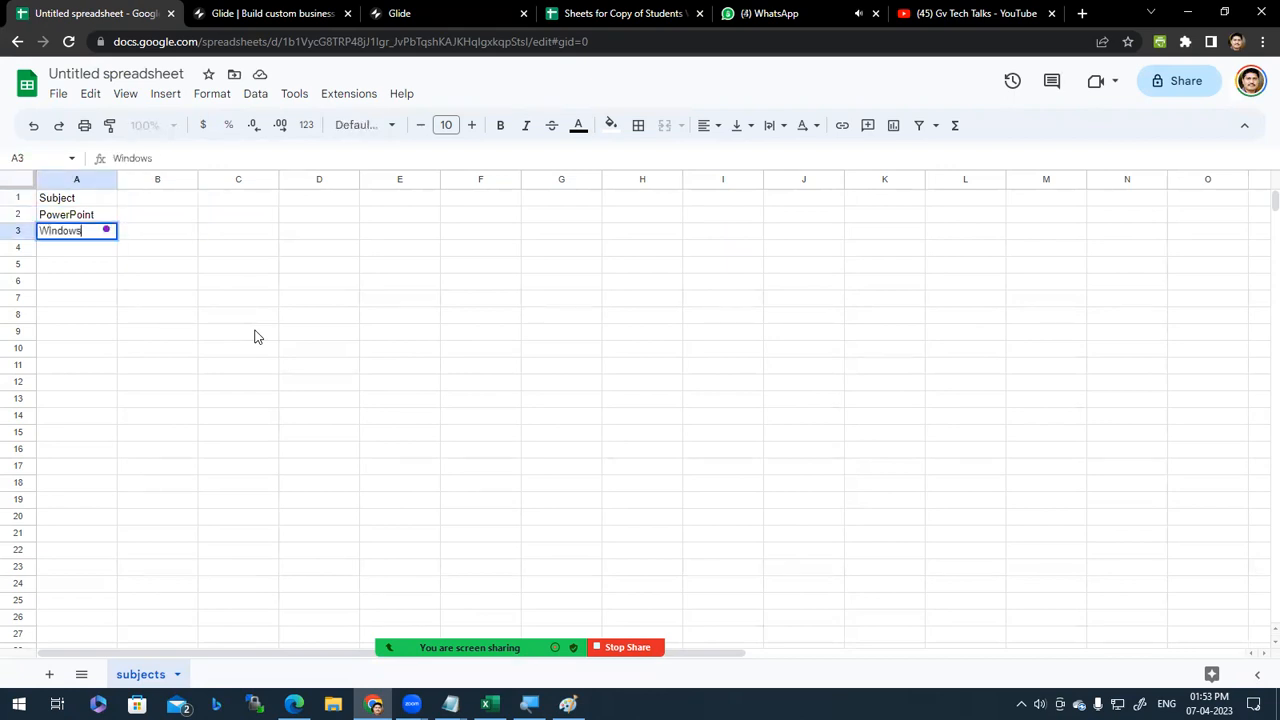
{"action": "key", "text": "Return"}
{"action": "type", "text": "Excel"}
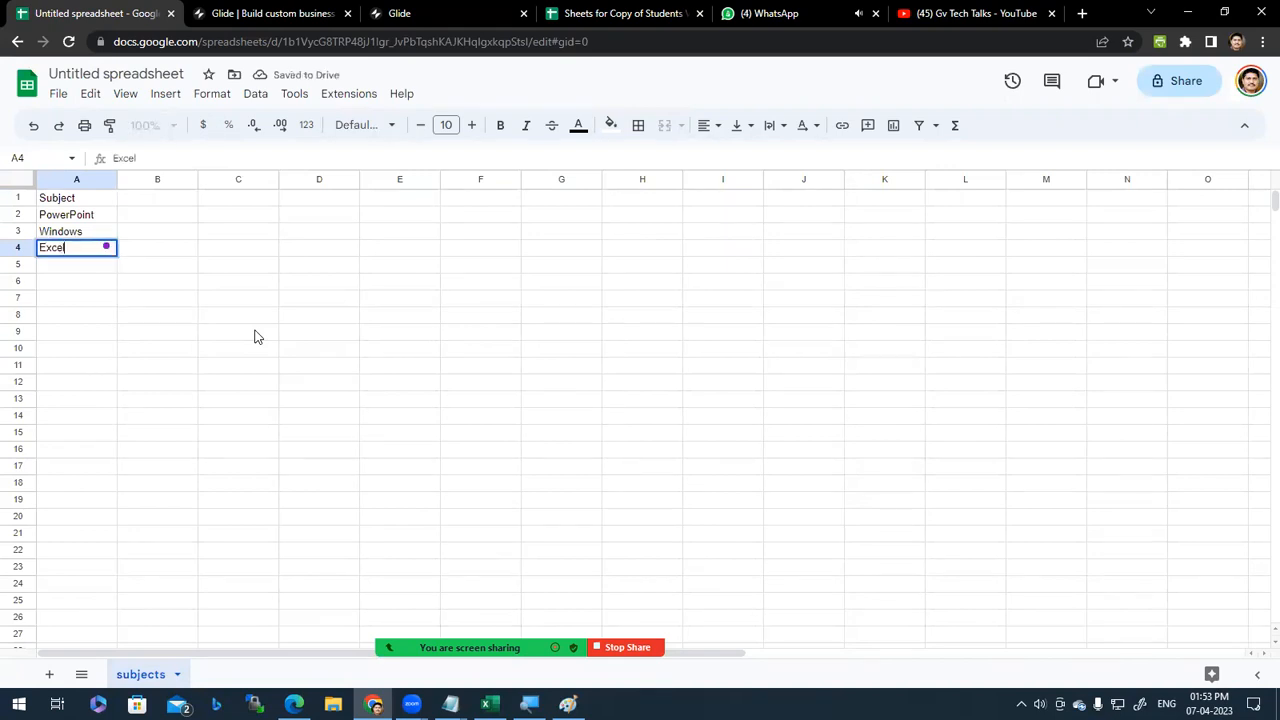
{"action": "key", "text": "Return"}
{"action": "type", "text": "\\"}
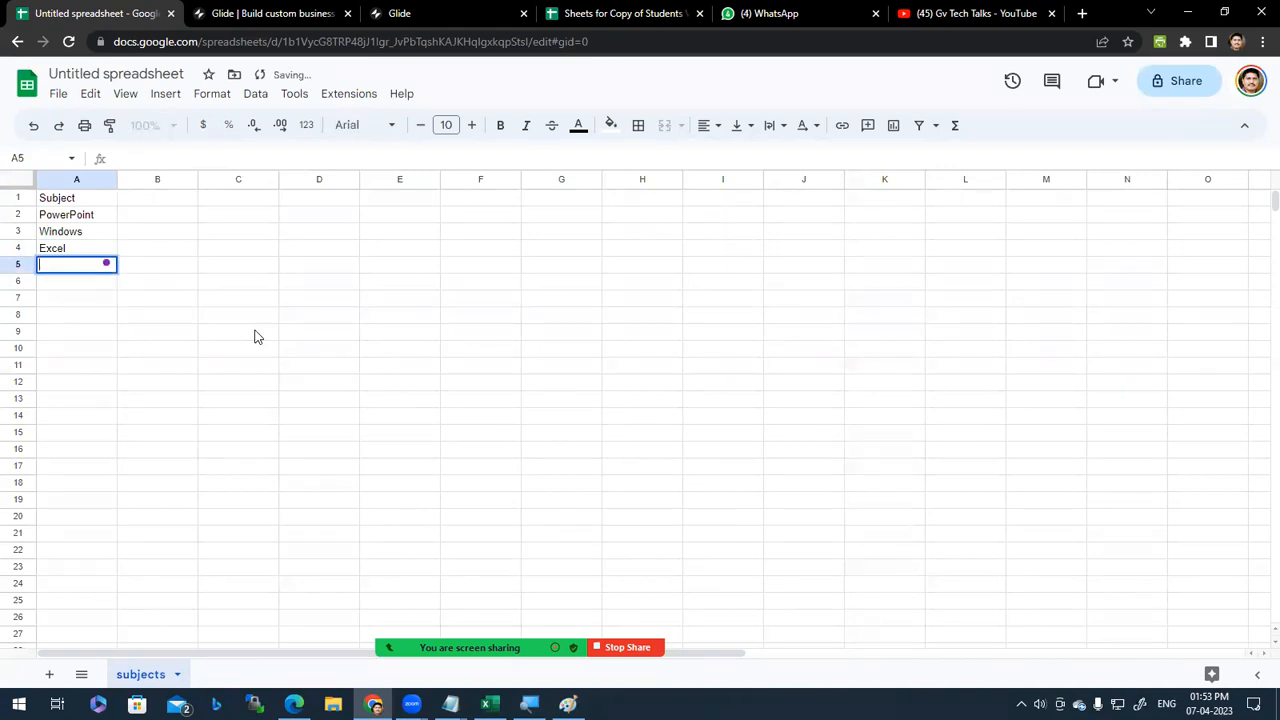
{"action": "left_click", "coordinate": [86, 231]}
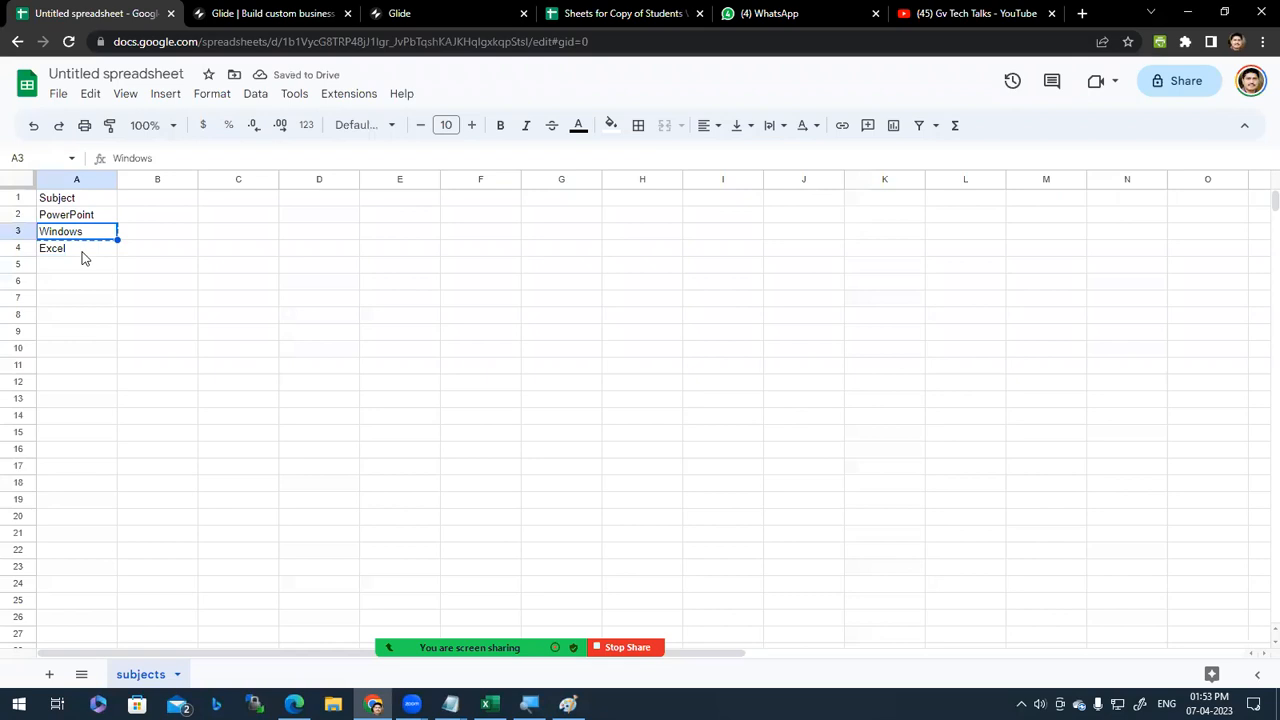
{"action": "left_click", "coordinate": [89, 266]}
{"action": "type", "text": "Photos"}
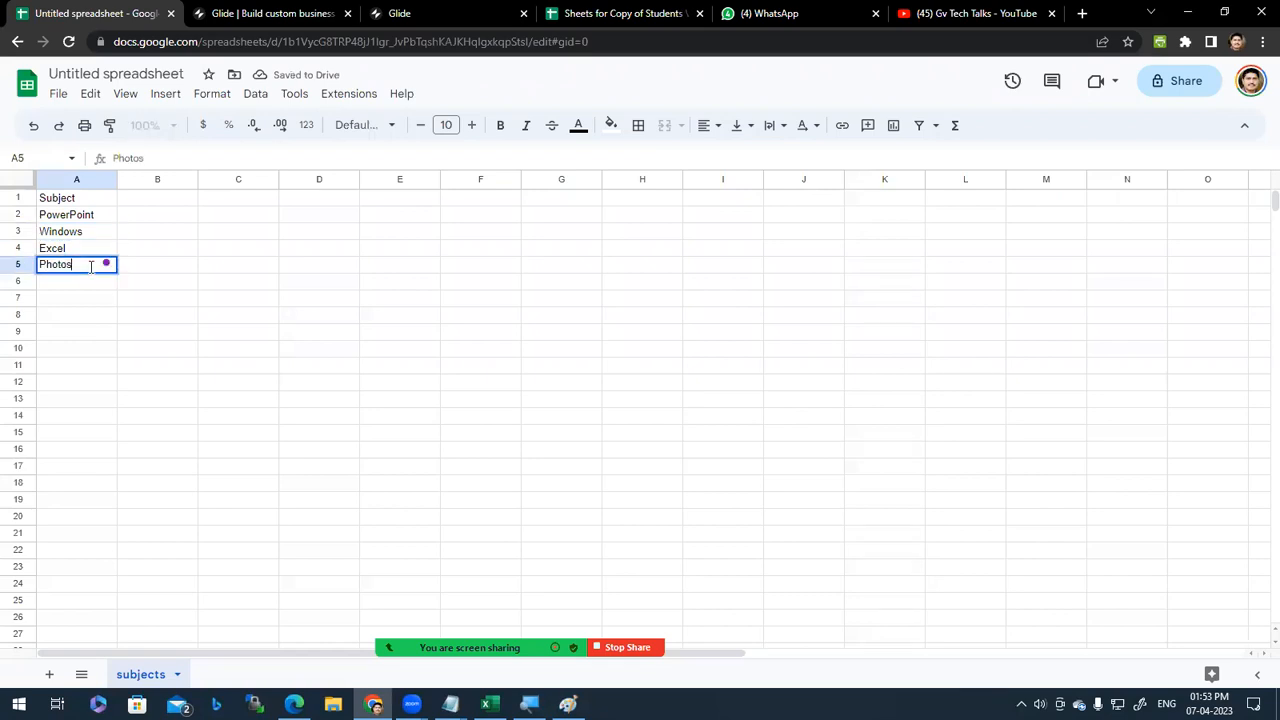
{"action": "type", "text": "hop"}
{"action": "key", "text": "Return"}
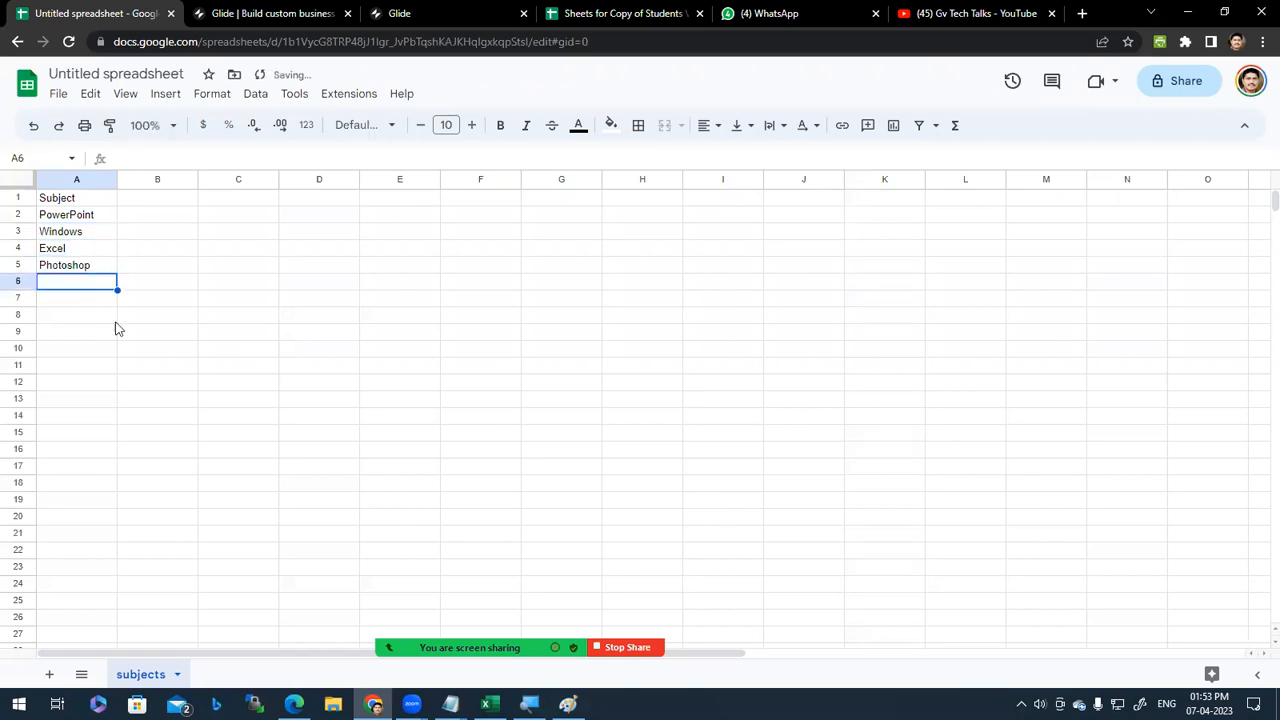
Step: Add a second sheet and name it 'lessons'
{"action": "left_click", "coordinate": [49, 674]}
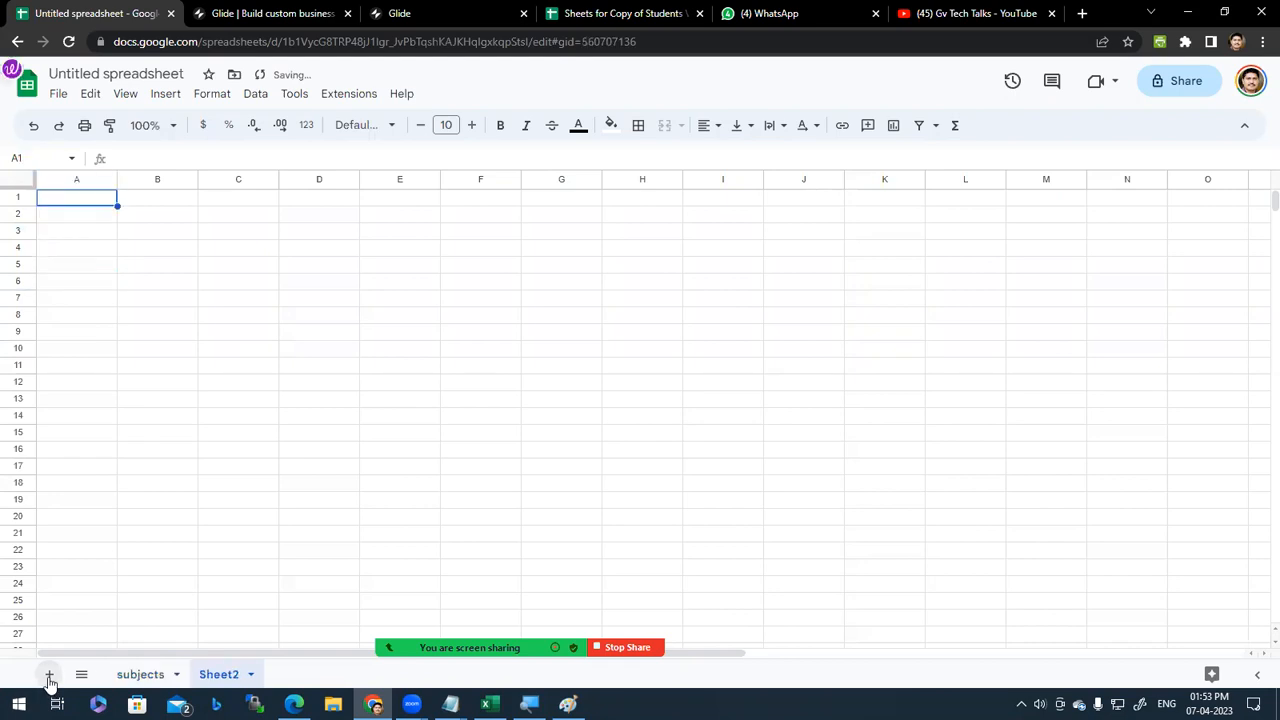
{"action": "double_click", "coordinate": [221, 678]}
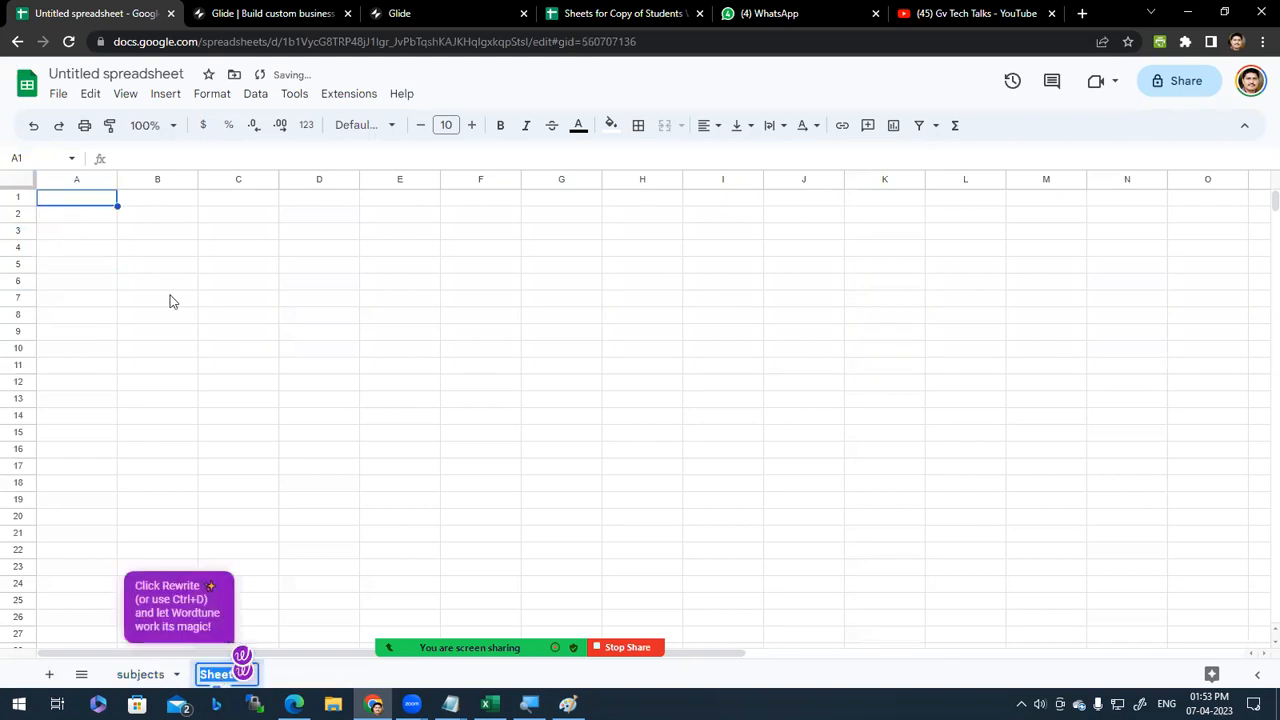
{"action": "type", "text": "lessons"}
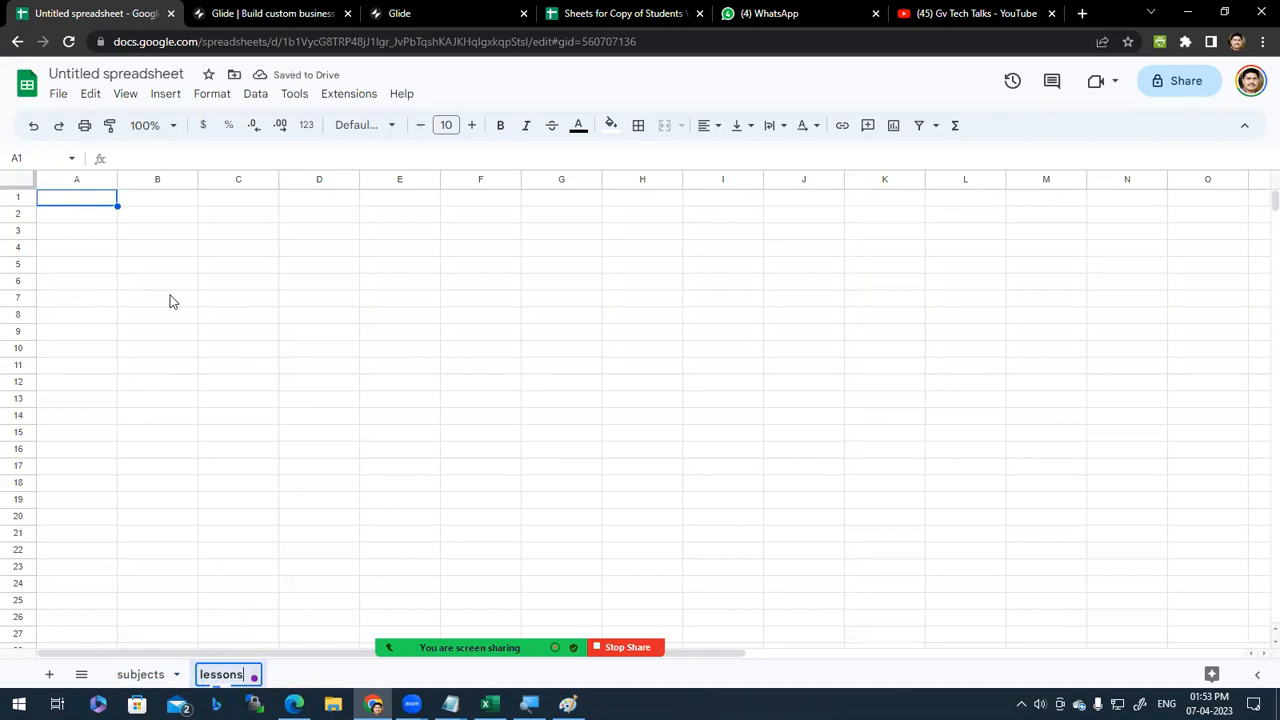
{"action": "key", "text": "Return"}
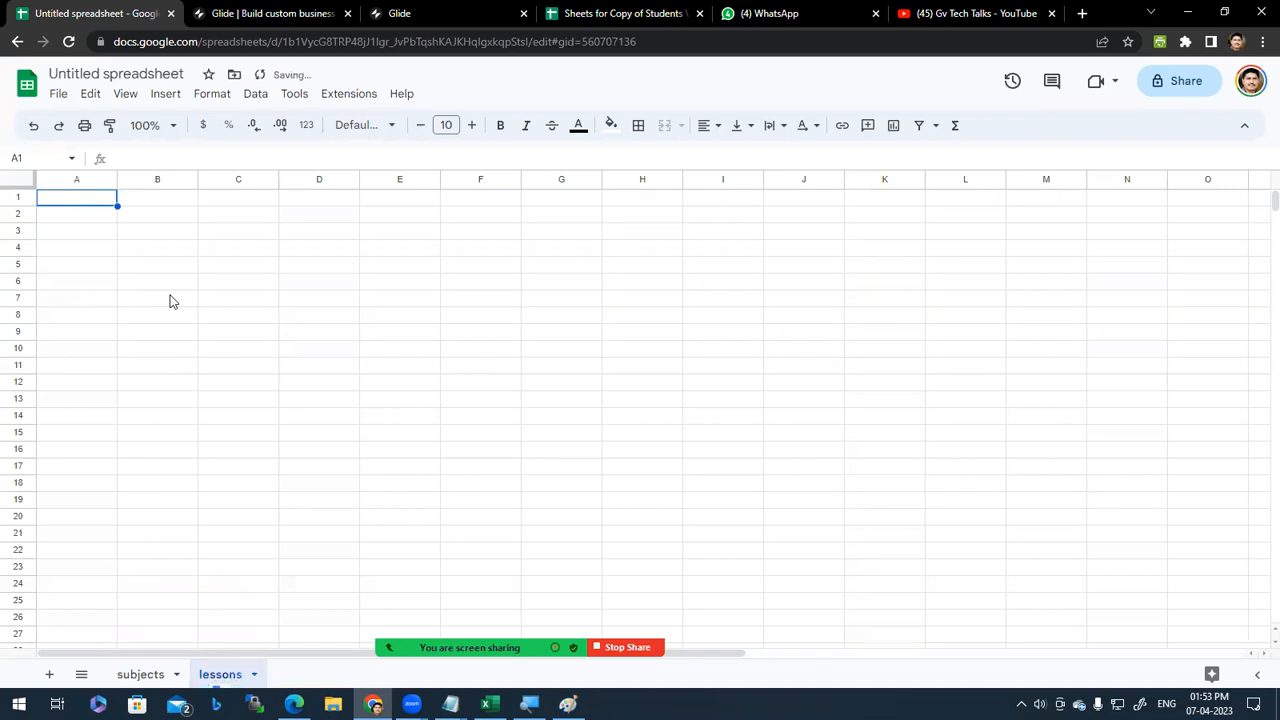
Step: Switch between the subjects and lessons sheets, reviewing the PowerPoint, Windows, Excel and Photoshop entries
{"action": "left_click", "coordinate": [148, 676]}
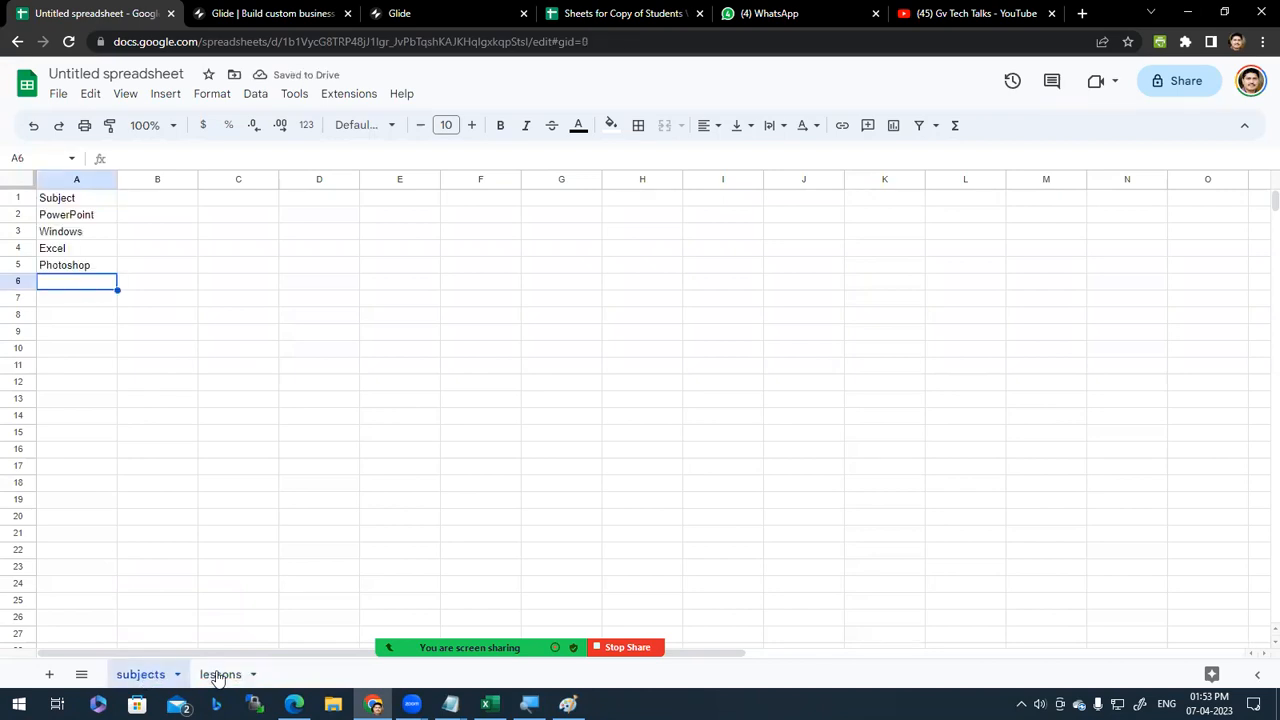
{"action": "left_click", "coordinate": [218, 676]}
{"action": "left_click", "coordinate": [143, 676]}
{"action": "left_click", "coordinate": [75, 215]}
{"action": "left_click", "coordinate": [88, 232]}
{"action": "left_click", "coordinate": [88, 216]}
{"action": "left_click", "coordinate": [89, 232]}
{"action": "left_click", "coordinate": [90, 252]}
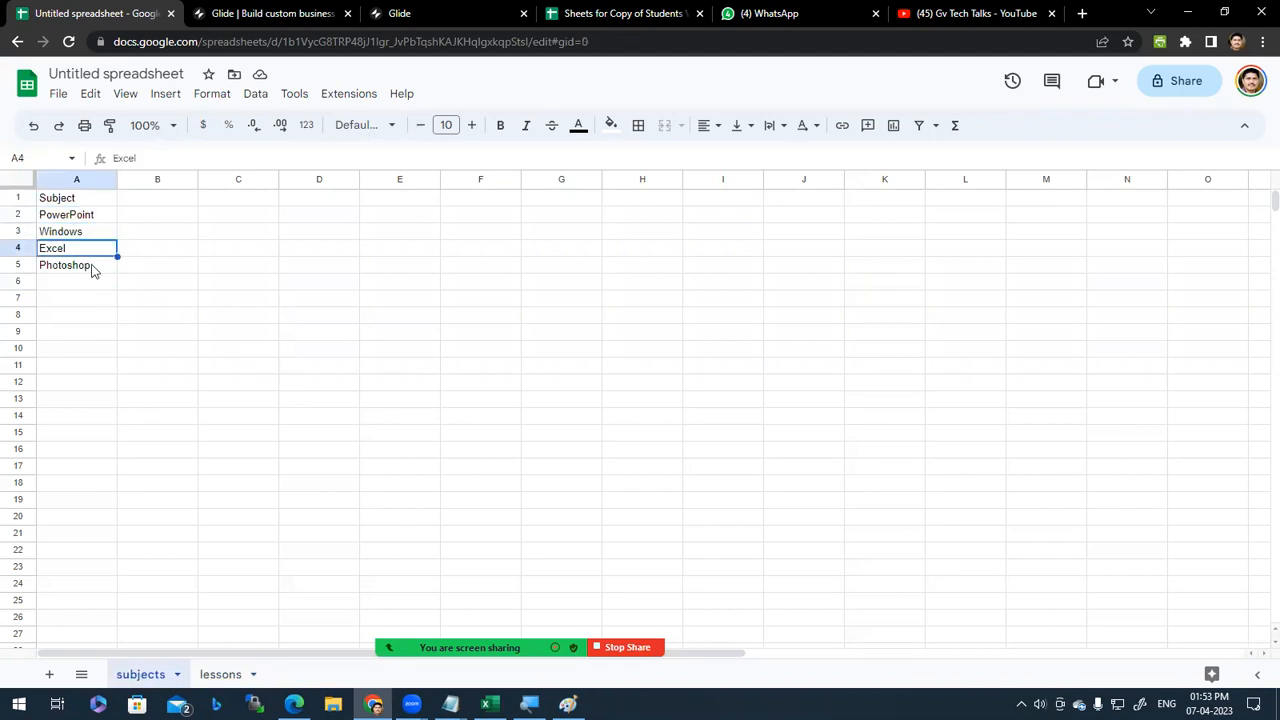
{"action": "left_click", "coordinate": [237, 678]}
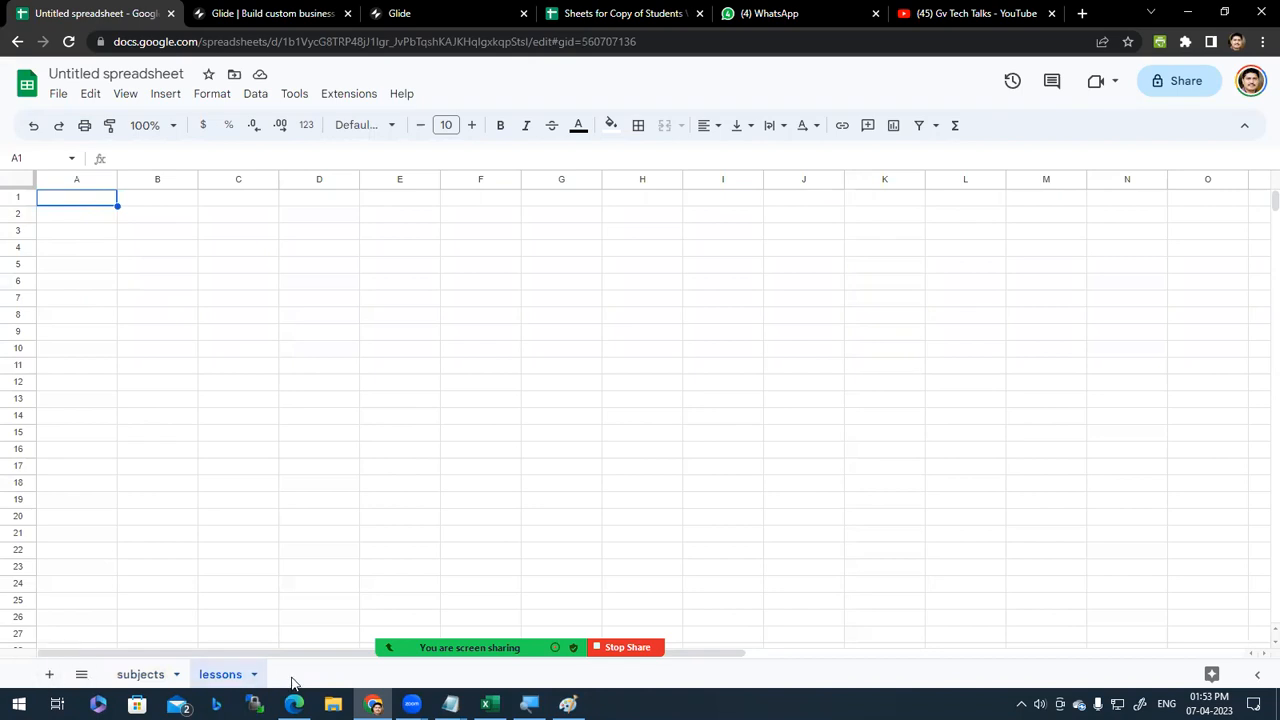
{"action": "left_click", "coordinate": [141, 676]}
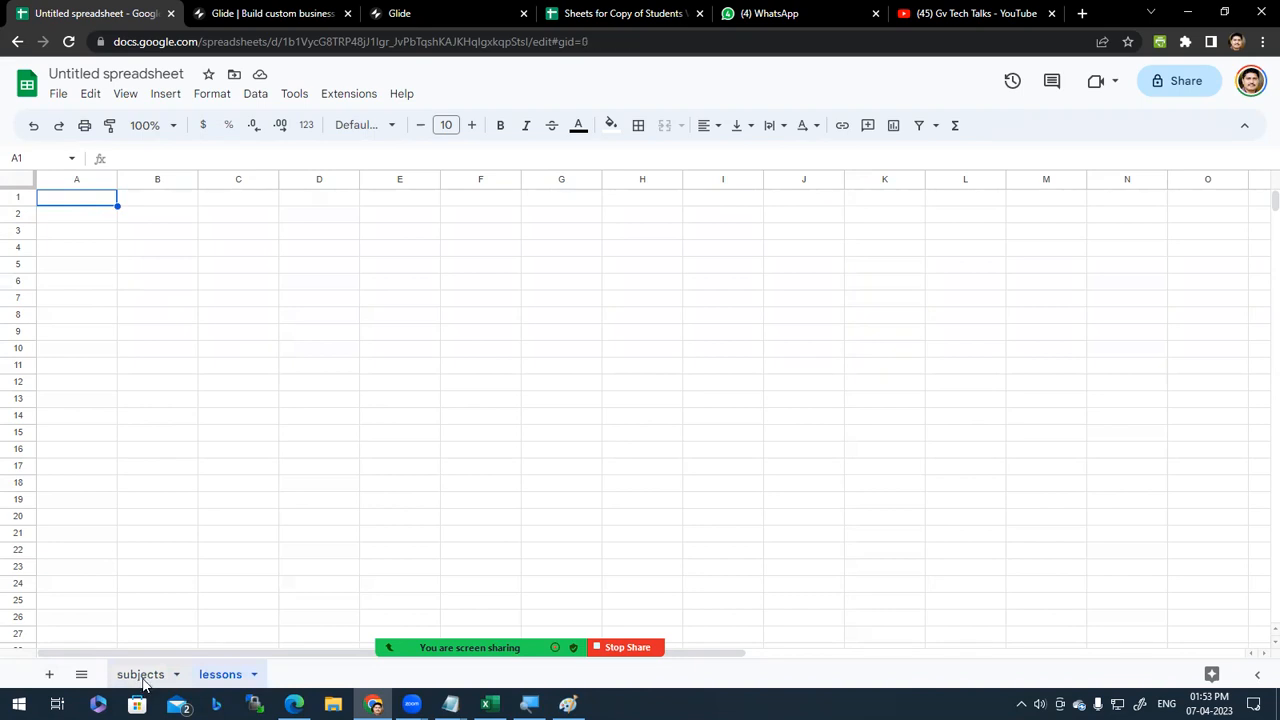
{"action": "left_click", "coordinate": [93, 216]}
{"action": "left_click", "coordinate": [96, 235]}
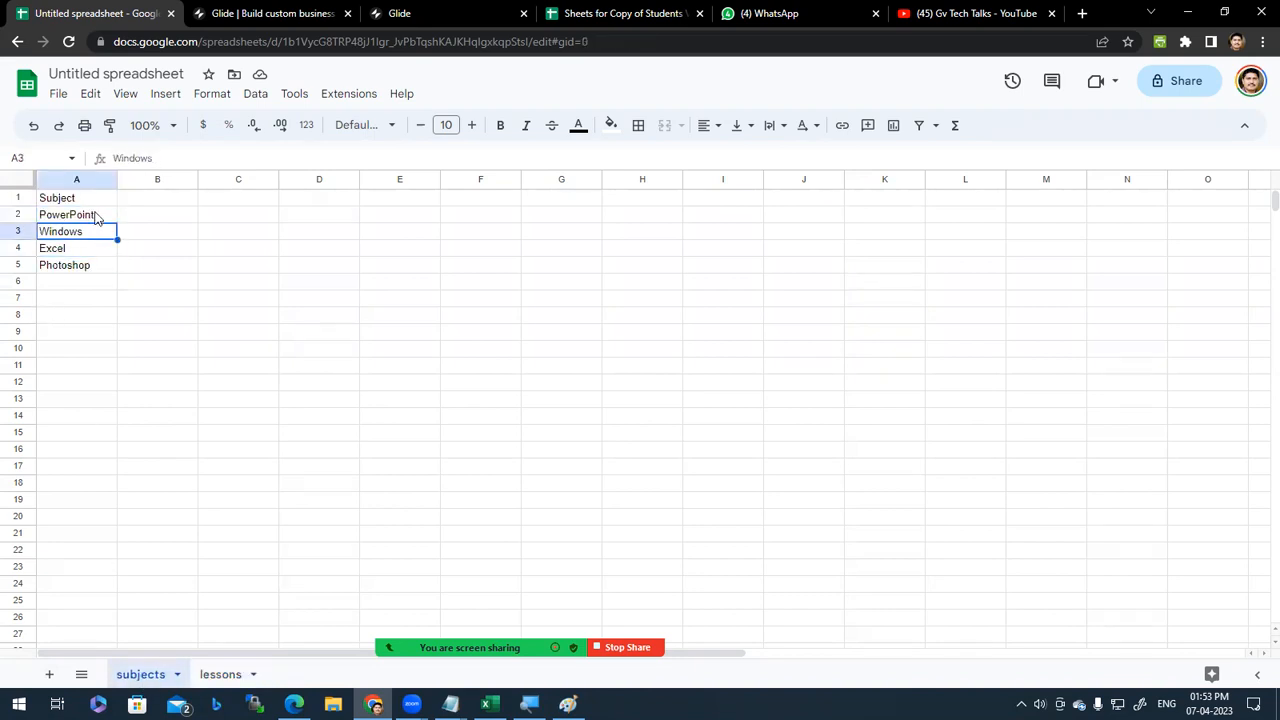
{"action": "left_click", "coordinate": [95, 217]}
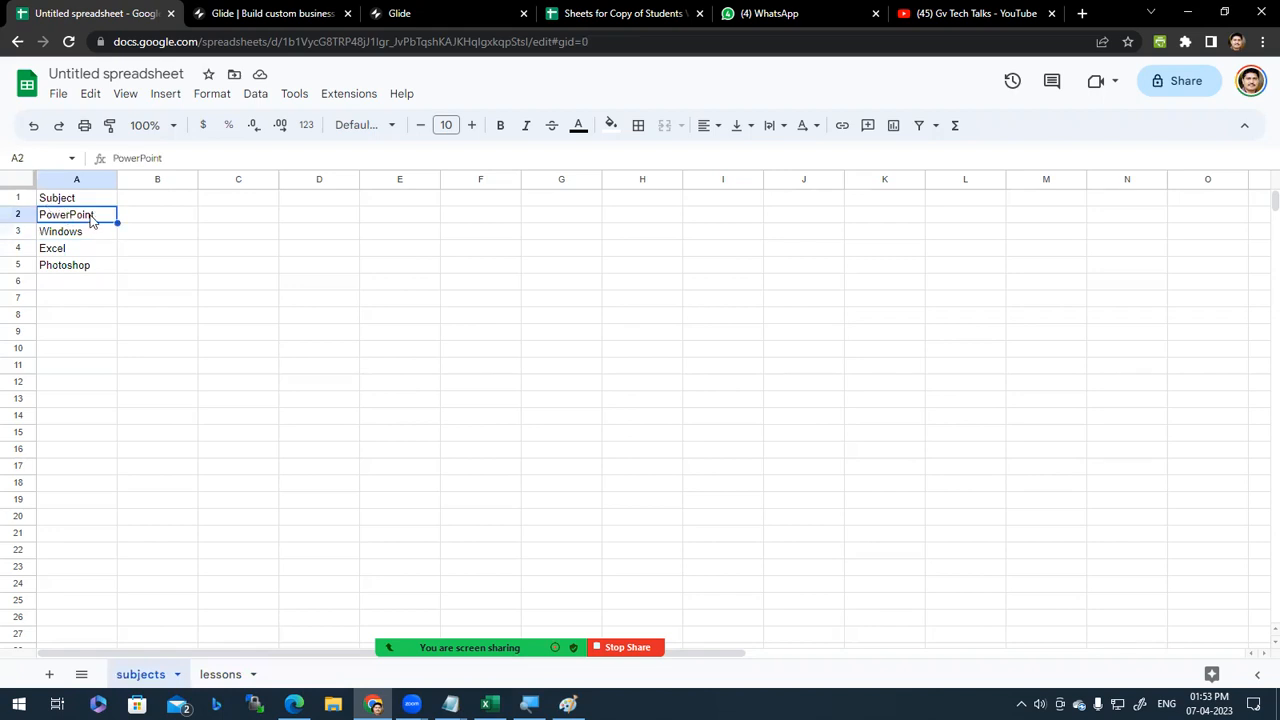
{"action": "left_click", "coordinate": [95, 233]}
{"action": "left_click", "coordinate": [95, 249]}
{"action": "left_click", "coordinate": [100, 266]}
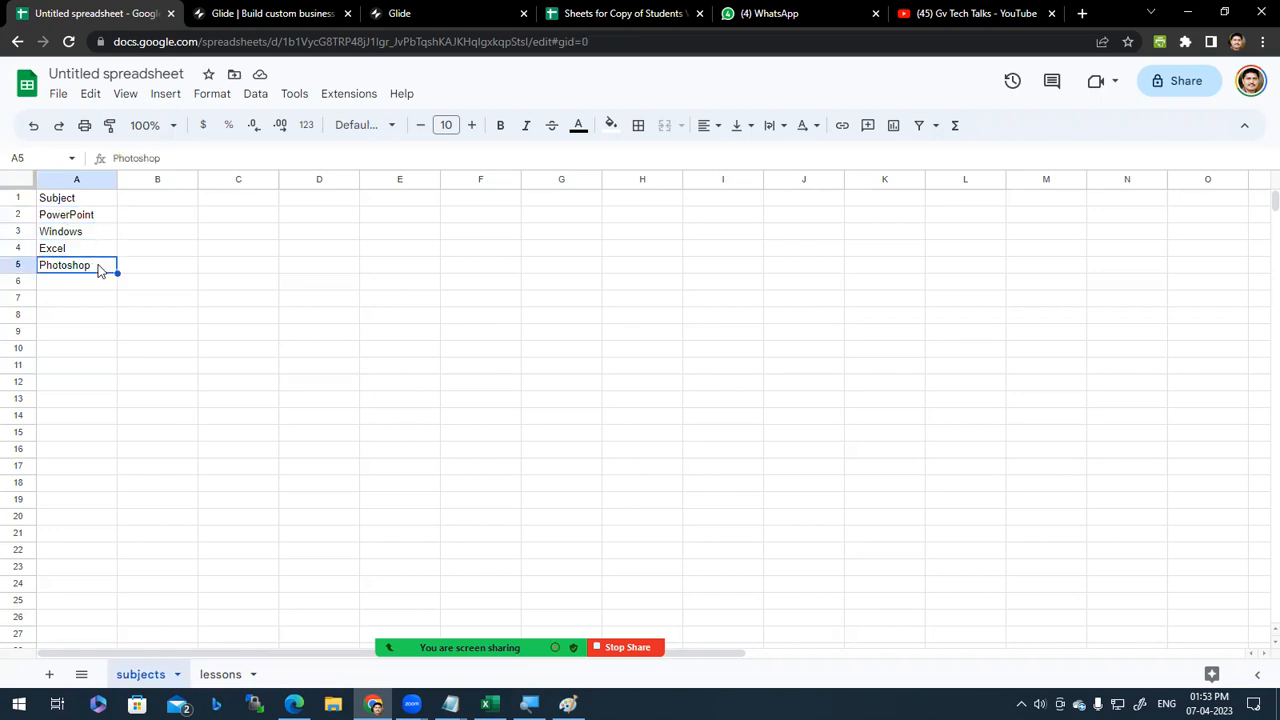
{"action": "left_click", "coordinate": [222, 675]}
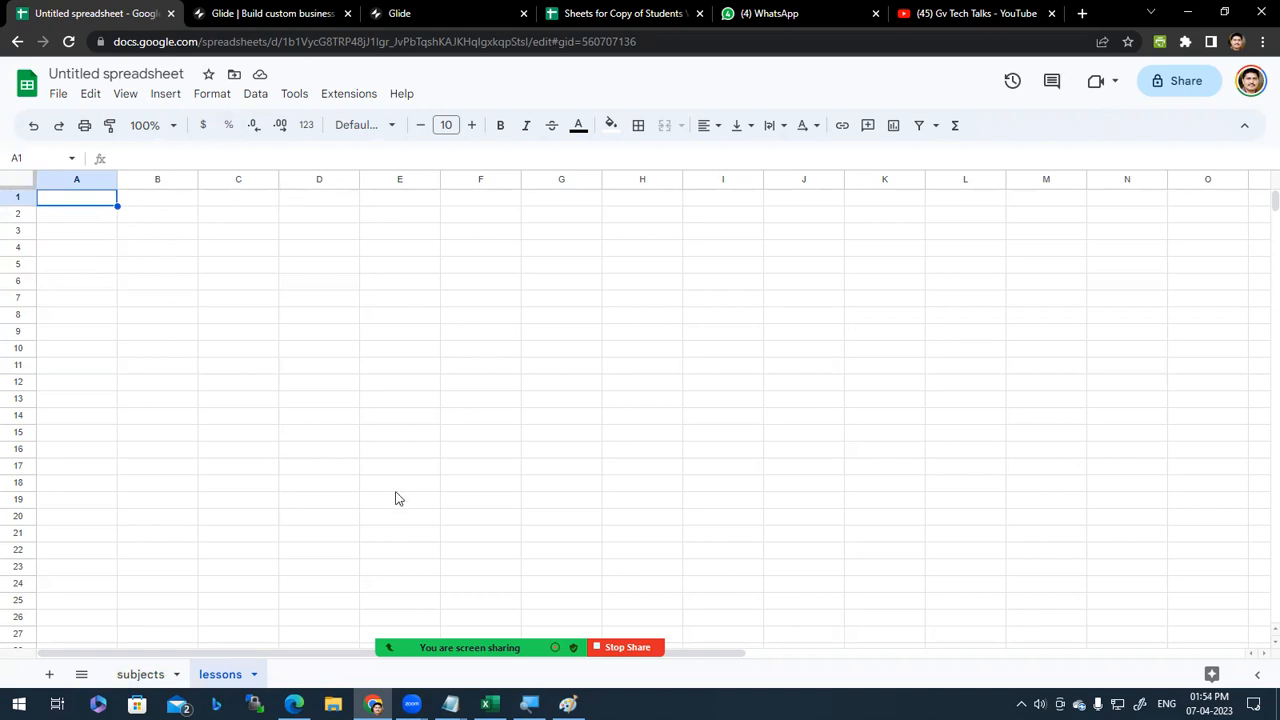
Step: Enter the headers Title and Videolink in A1 and B1 of the lessons sheet
{"action": "left_click", "coordinate": [148, 676]}
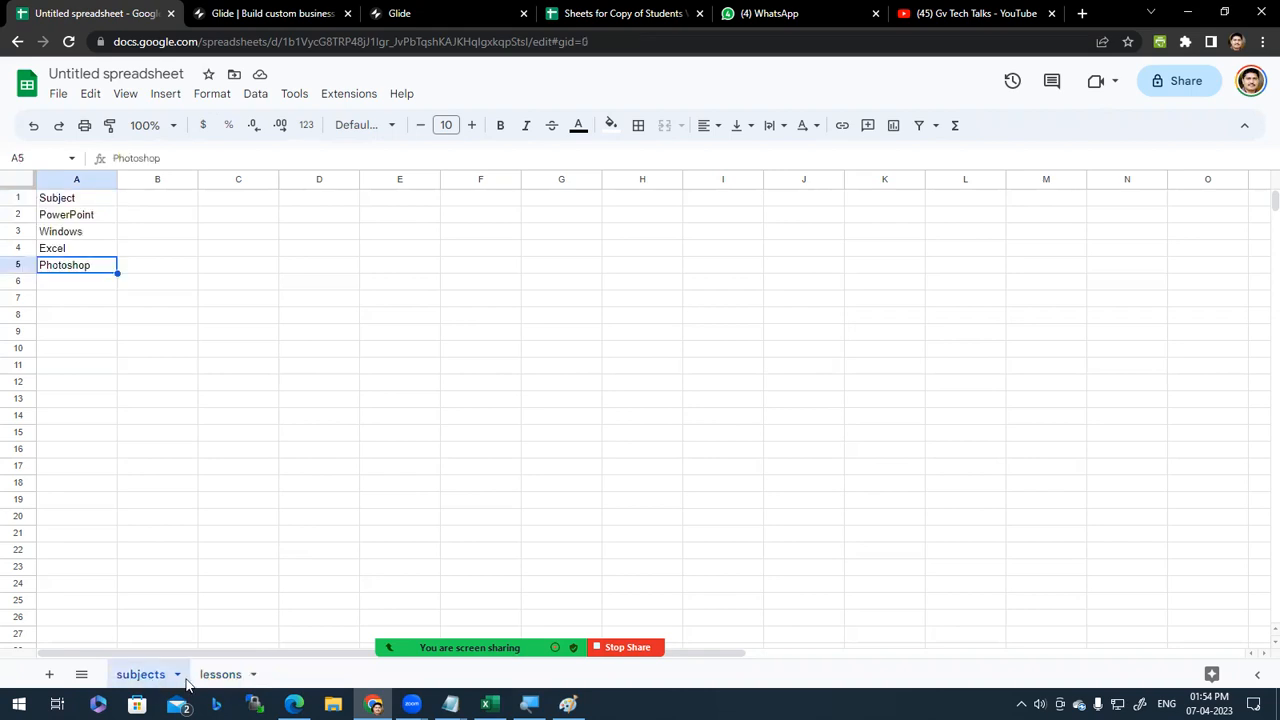
{"action": "left_click", "coordinate": [220, 676]}
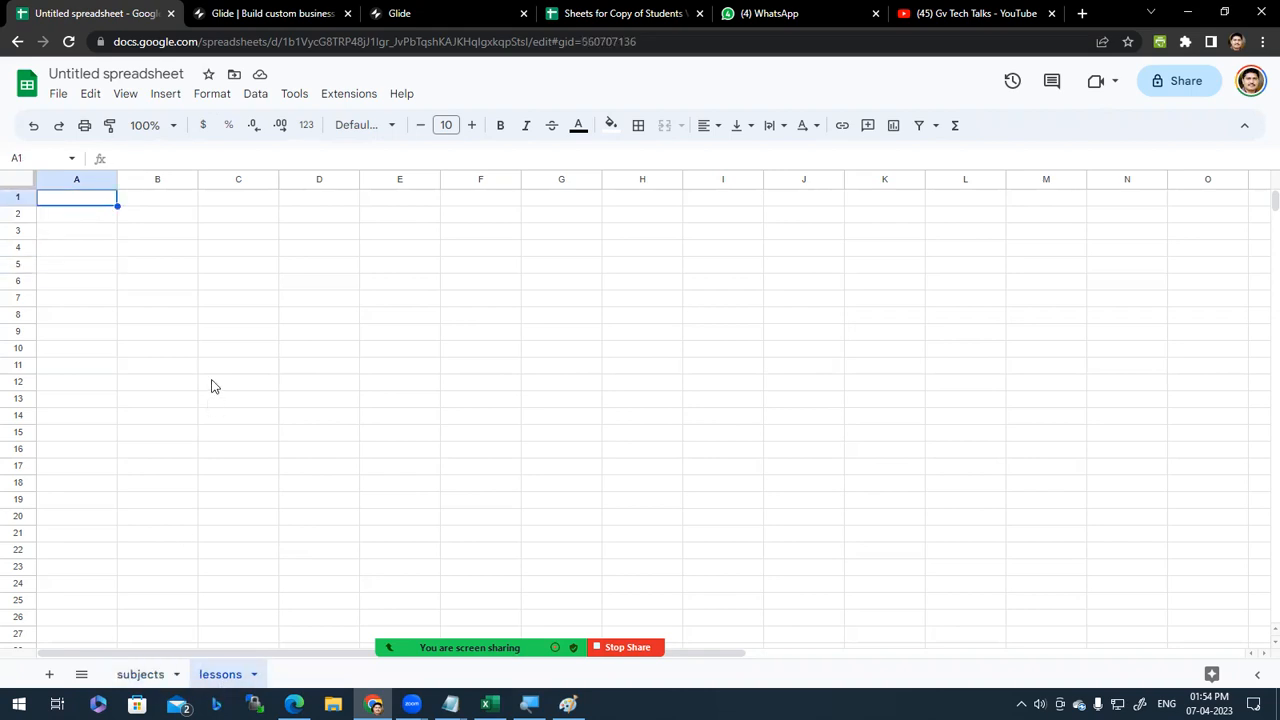
{"action": "type", "text": "vid"}
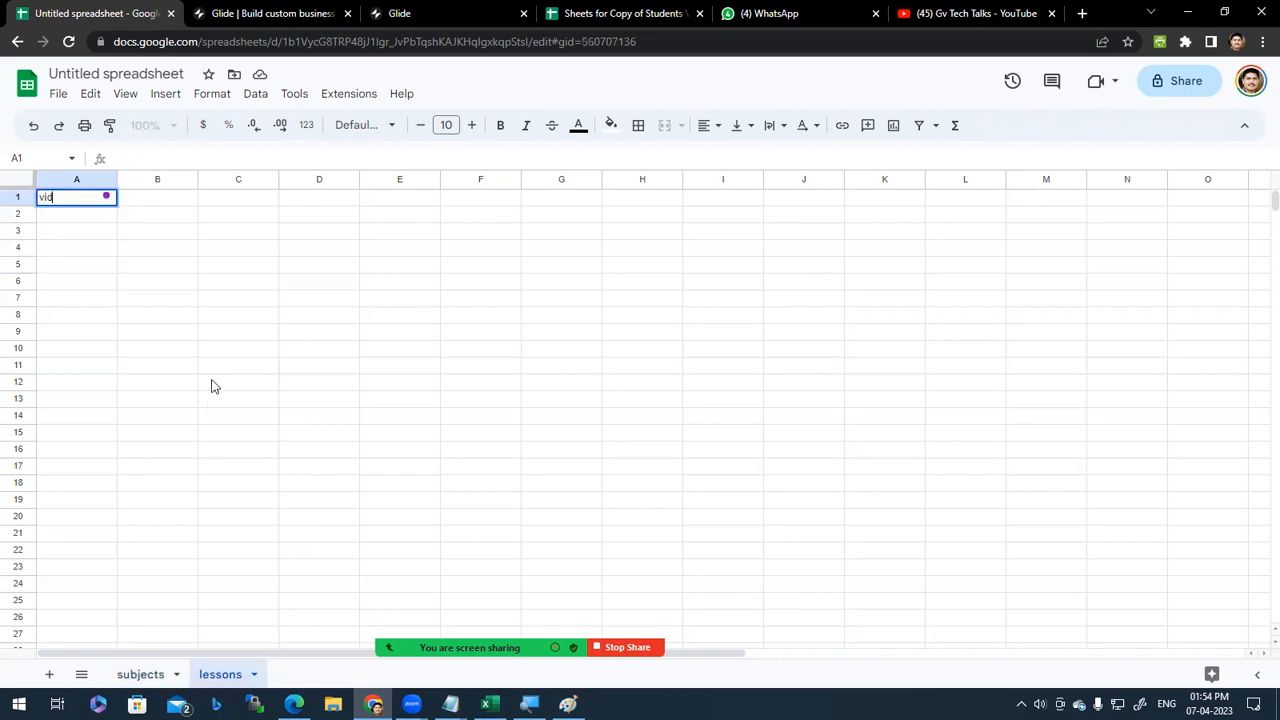
{"action": "type", "text": "Title"}
{"action": "key", "text": "Tab"}
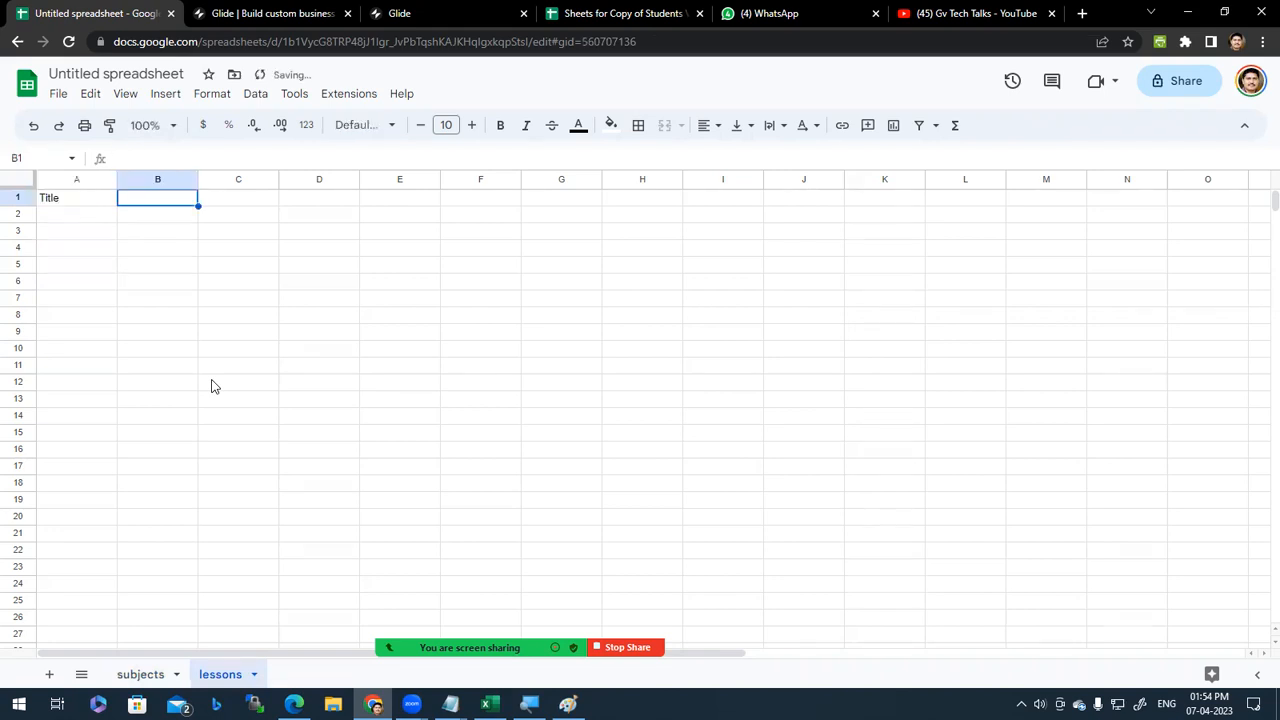
{"action": "type", "text": "Videolink"}
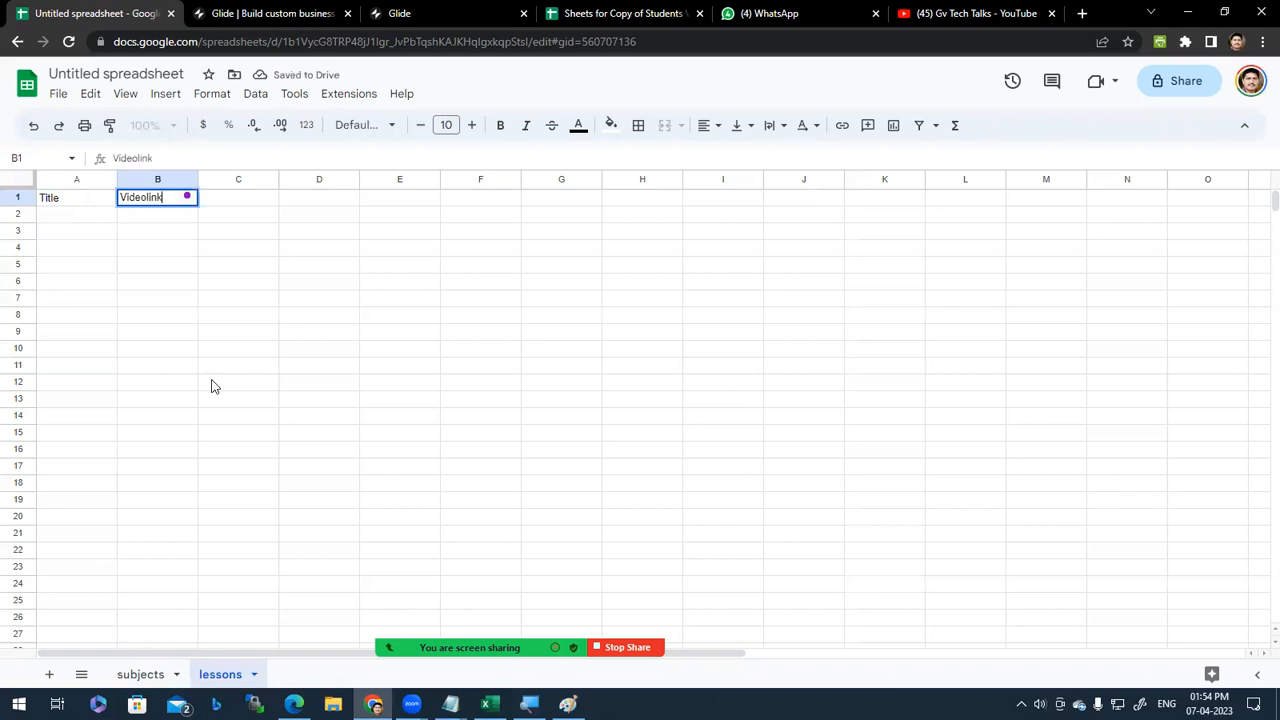
{"action": "key", "text": "Return"}
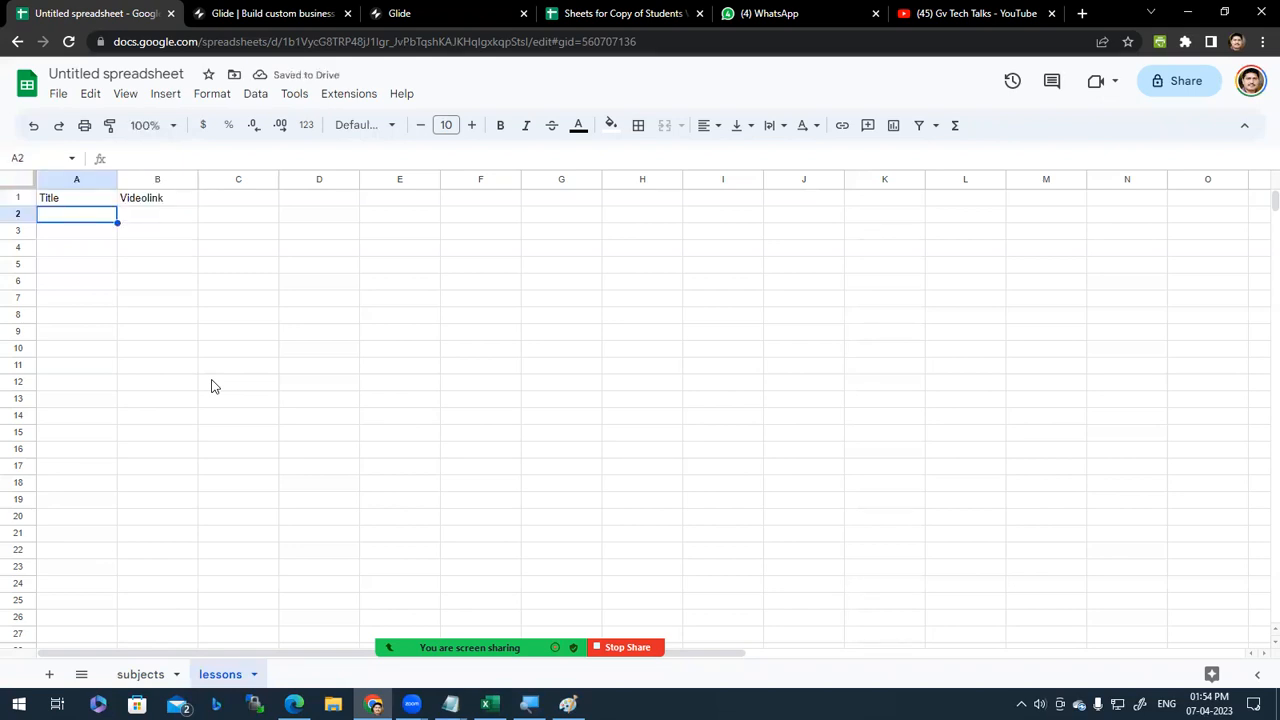
Step: Paste the first video's title, 'Morph Transition in Powerpoint 2016', into A2 and autofit column A
{"action": "left_click", "coordinate": [930, 13]}
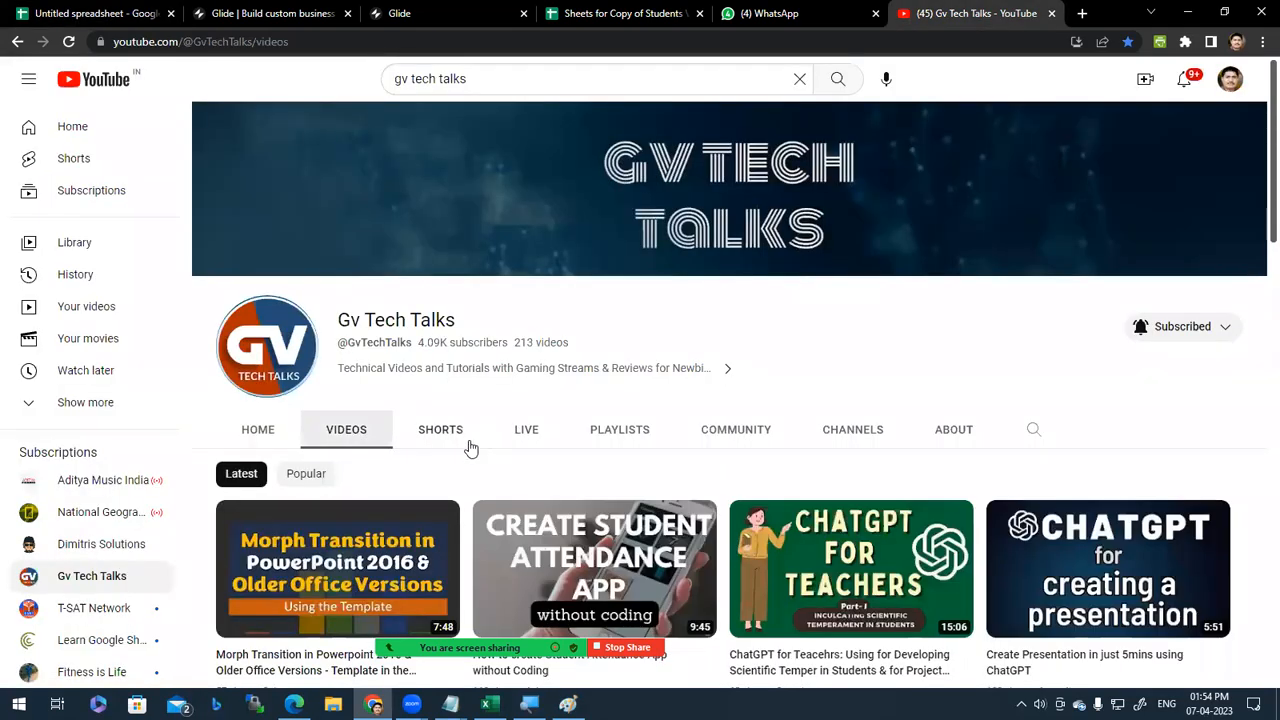
{"action": "scroll", "coordinate": [474, 460], "scroll_direction": "down", "scroll_amount": 3}
{"action": "left_click_drag", "start_coordinate": [214, 414], "coordinate": [409, 415]}
{"action": "key", "text": "ctrl+c"}
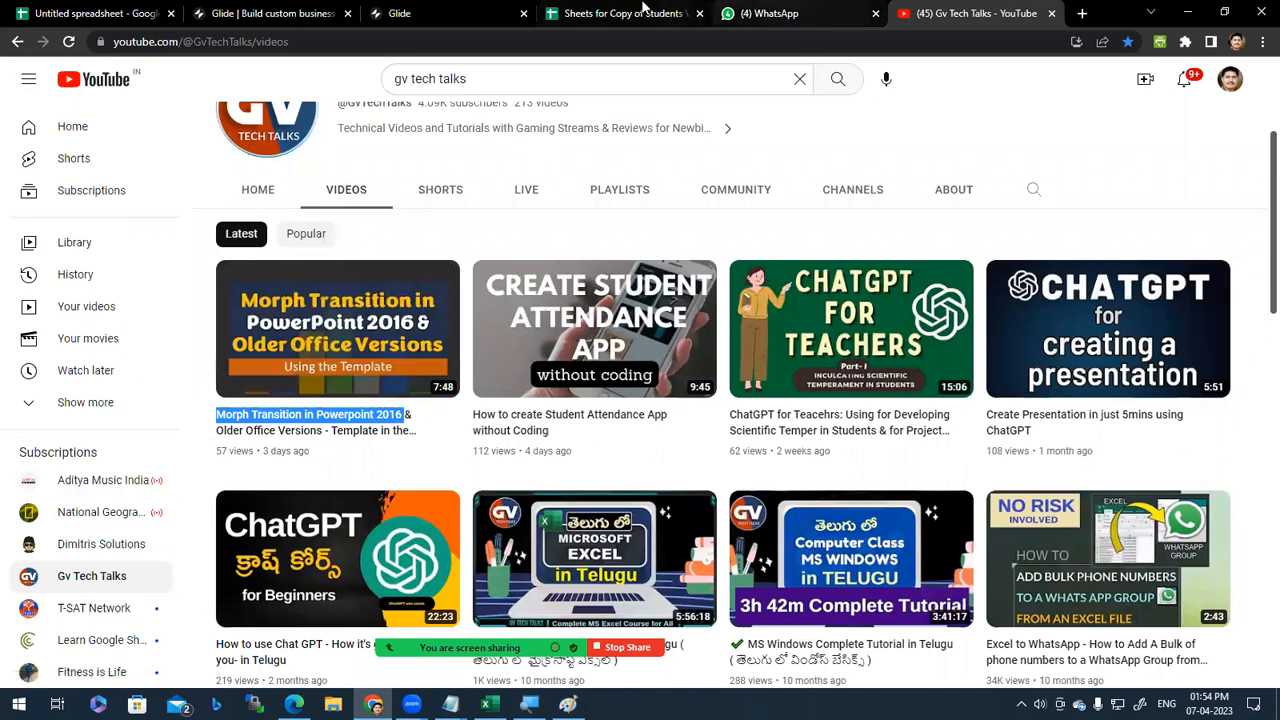
{"action": "left_click", "coordinate": [600, 13]}
{"action": "left_click", "coordinate": [110, 13]}
{"action": "left_click", "coordinate": [60, 220]}
{"action": "key", "text": "ctrl+v"}
{"action": "key", "text": "Tab"}
{"action": "double_click", "coordinate": [117, 179]}
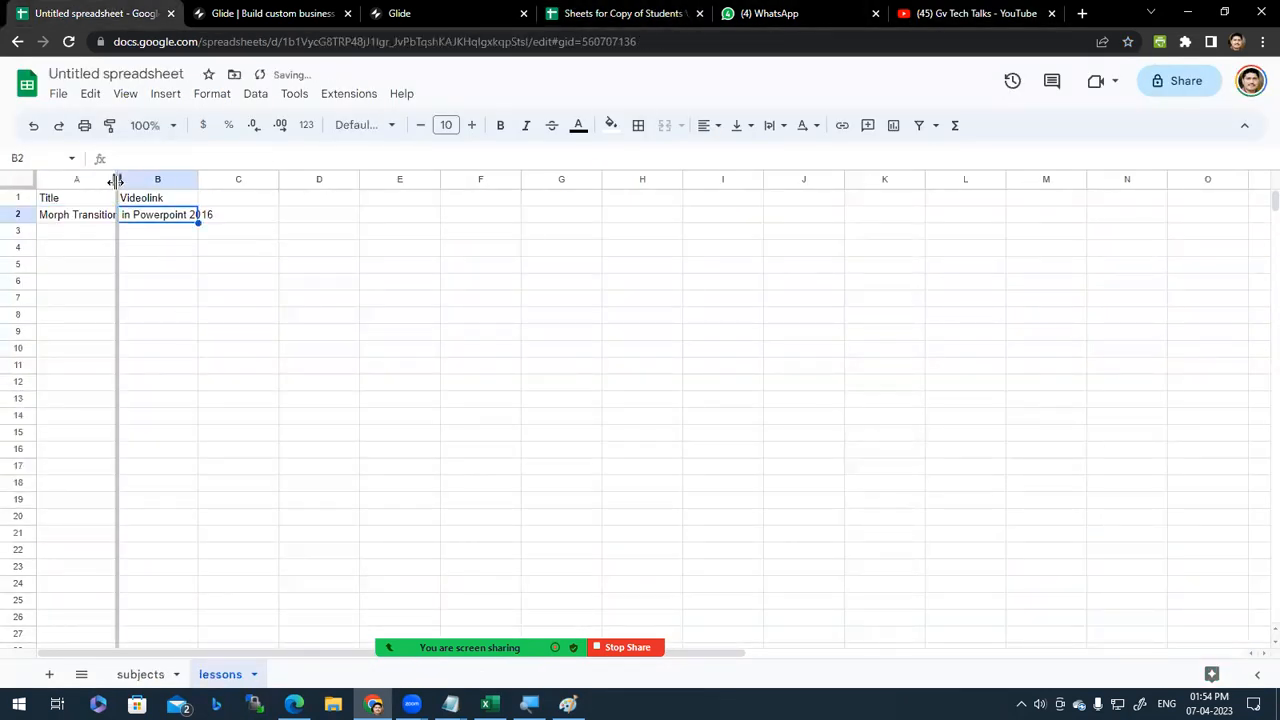
{"action": "left_click", "coordinate": [240, 297]}
{"action": "left_click", "coordinate": [340, 214]}
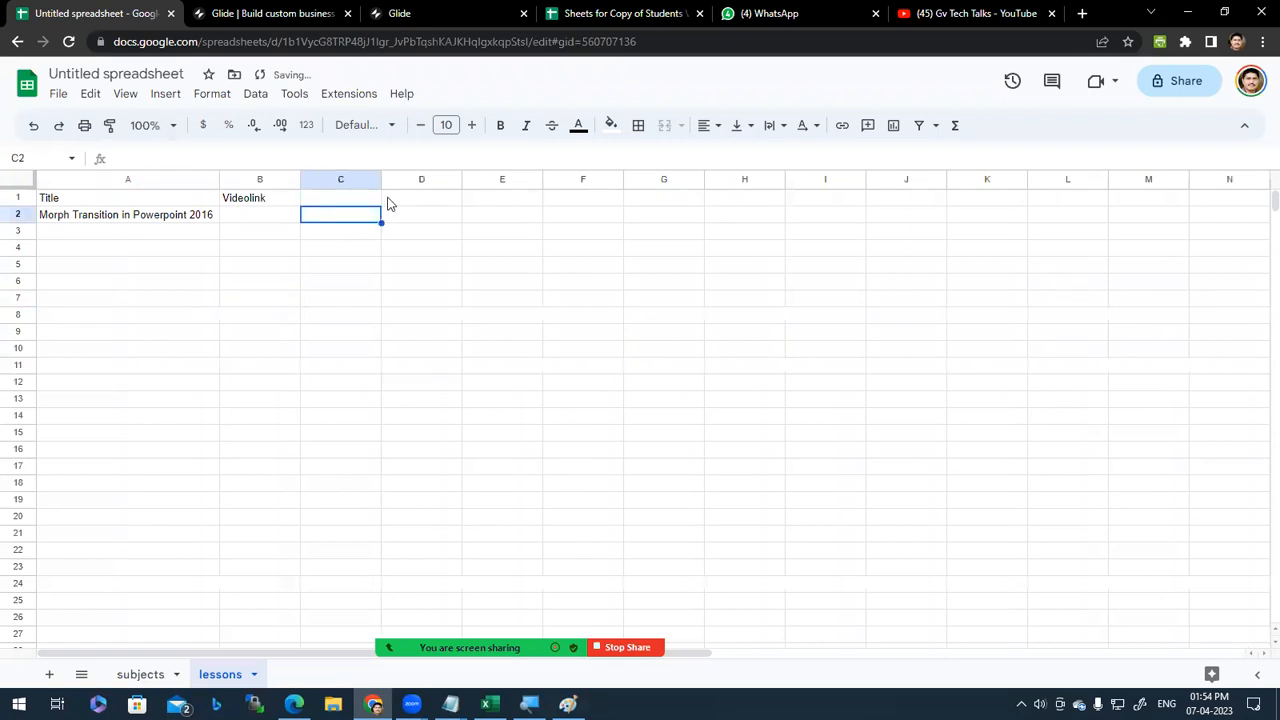
{"action": "left_click", "coordinate": [354, 200]}
Step: Add a Subject header in C1 and copy PowerPoint from the subjects sheet into C2
{"action": "type", "text": "Subject"}
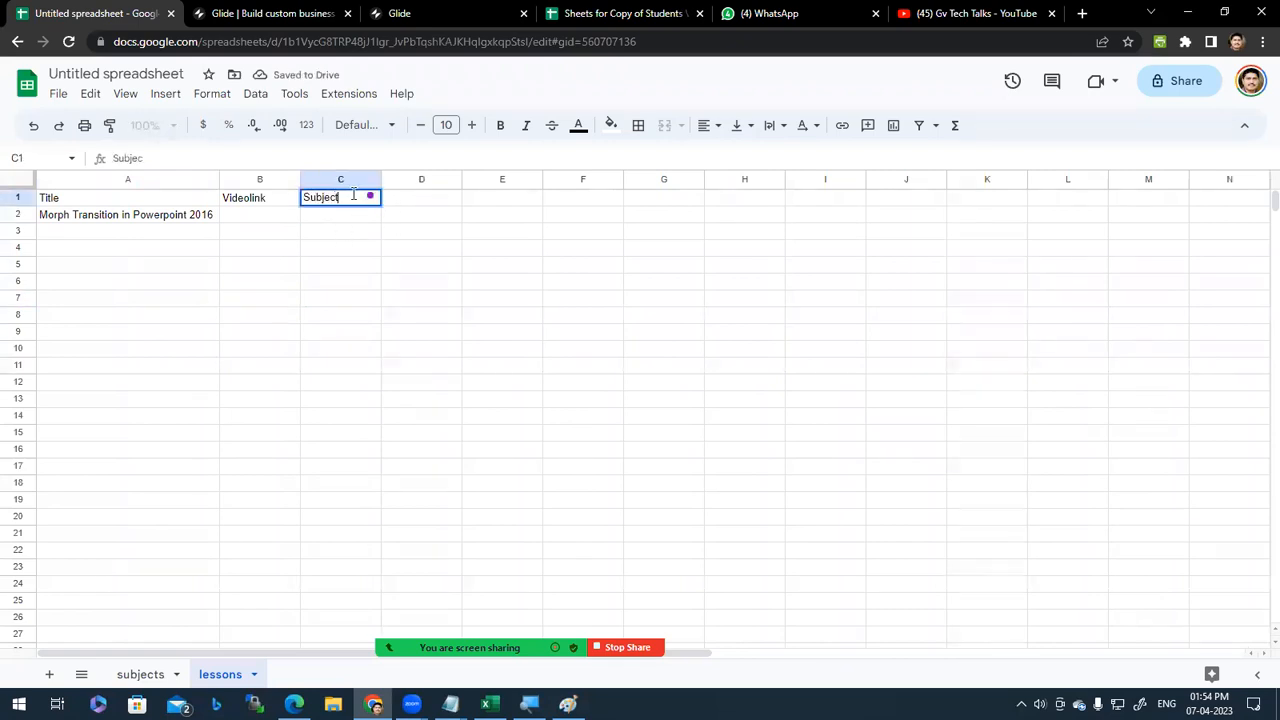
{"action": "key", "text": "Return"}
{"action": "left_click", "coordinate": [352, 202]}
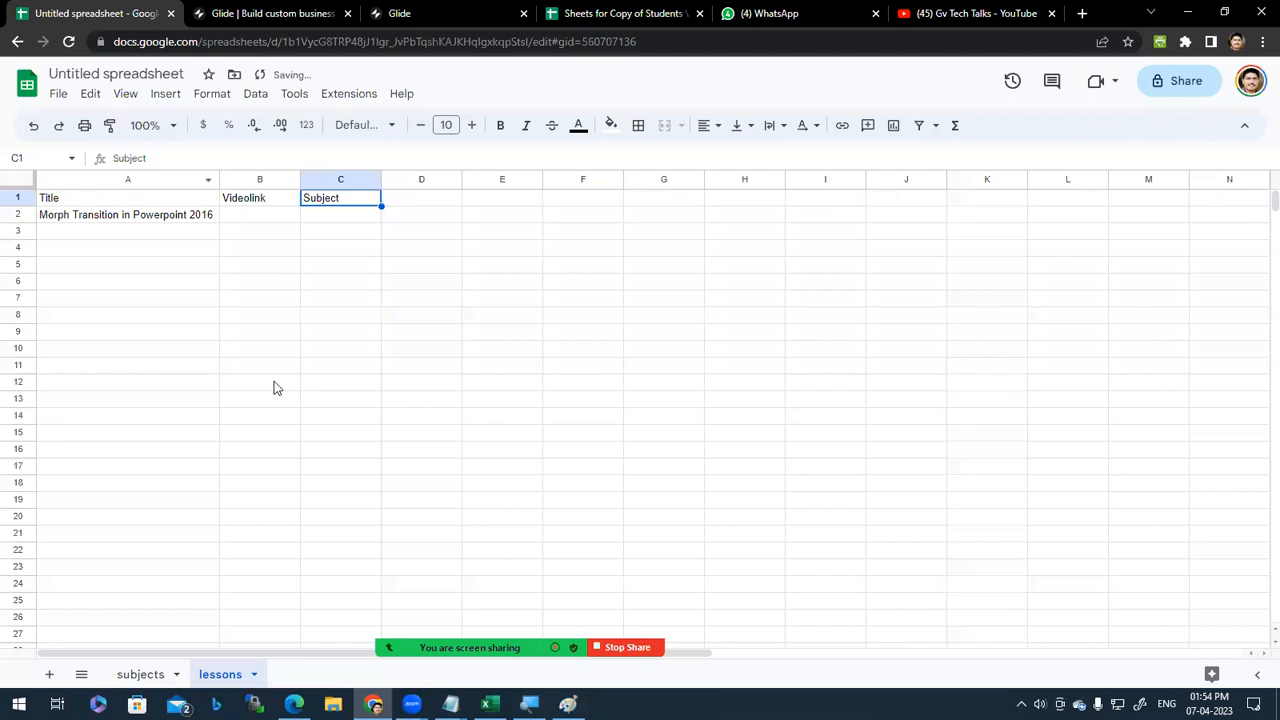
{"action": "left_click", "coordinate": [145, 675]}
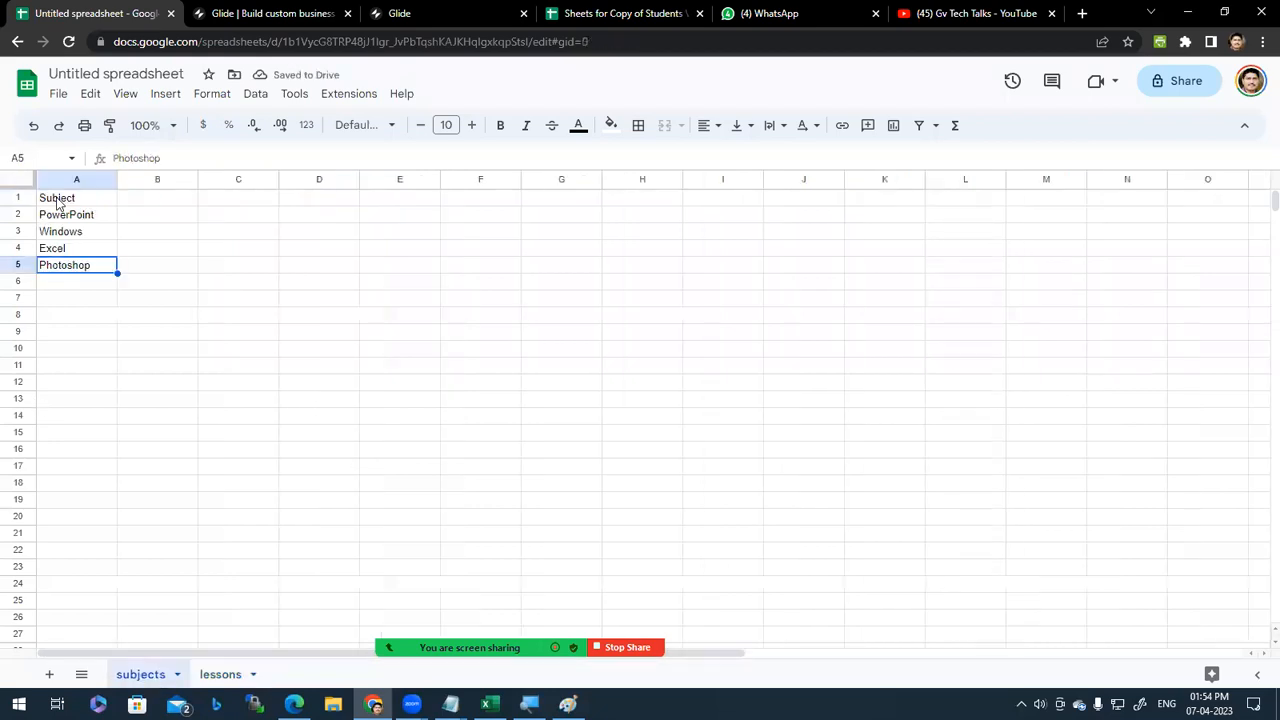
{"action": "left_click", "coordinate": [57, 202]}
{"action": "left_click", "coordinate": [222, 675]}
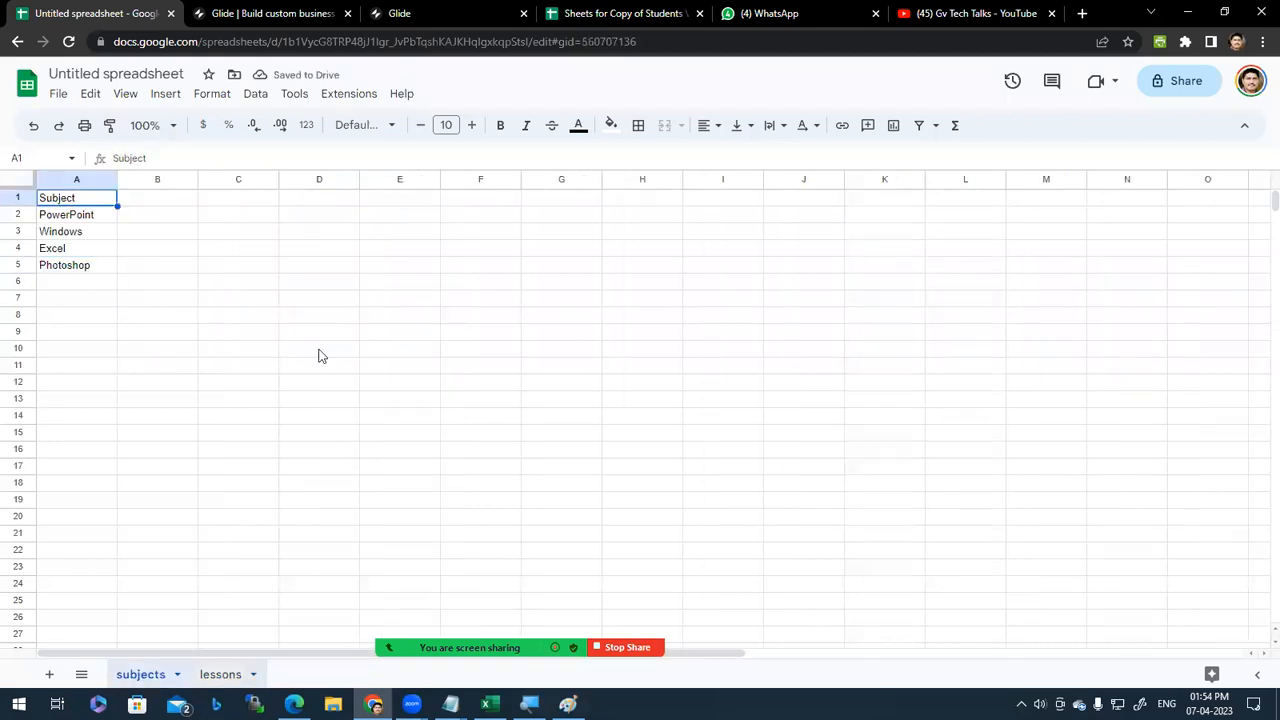
{"action": "left_click", "coordinate": [331, 214]}
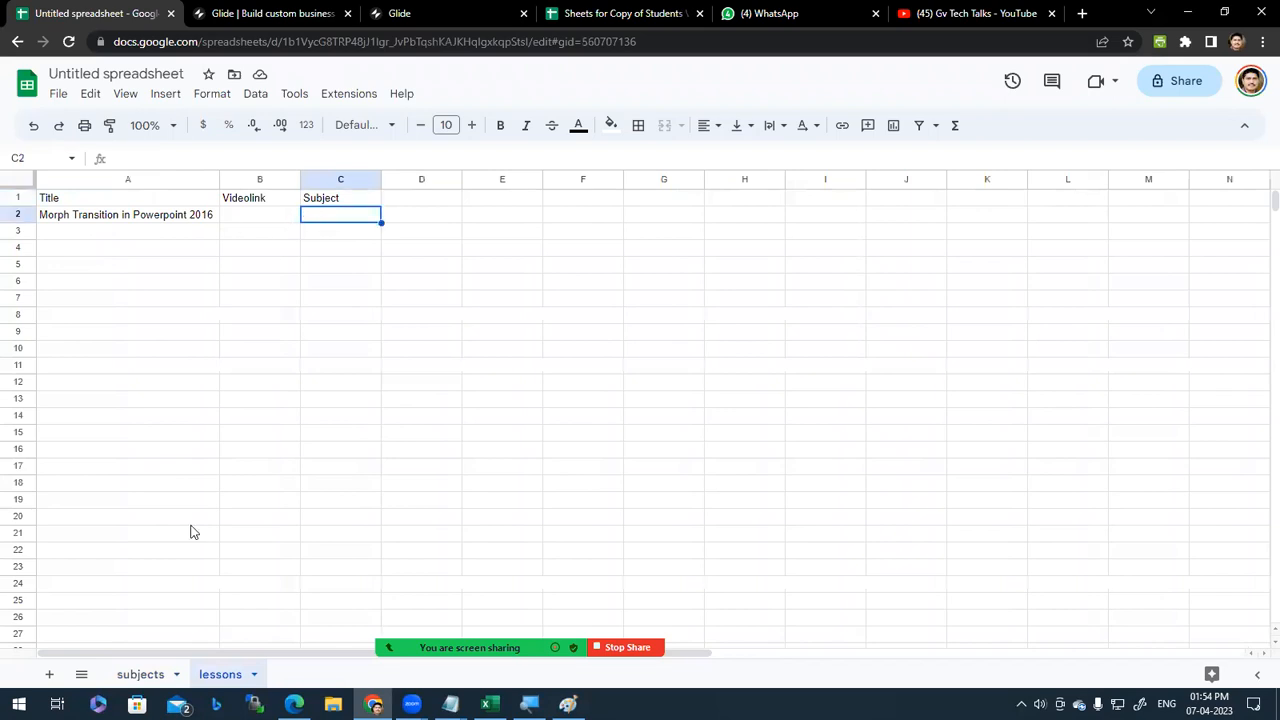
{"action": "left_click", "coordinate": [146, 675]}
{"action": "left_click", "coordinate": [75, 222]}
{"action": "key", "text": "ctrl+c"}
{"action": "left_click", "coordinate": [226, 676]}
{"action": "key", "text": "ctrl+v"}
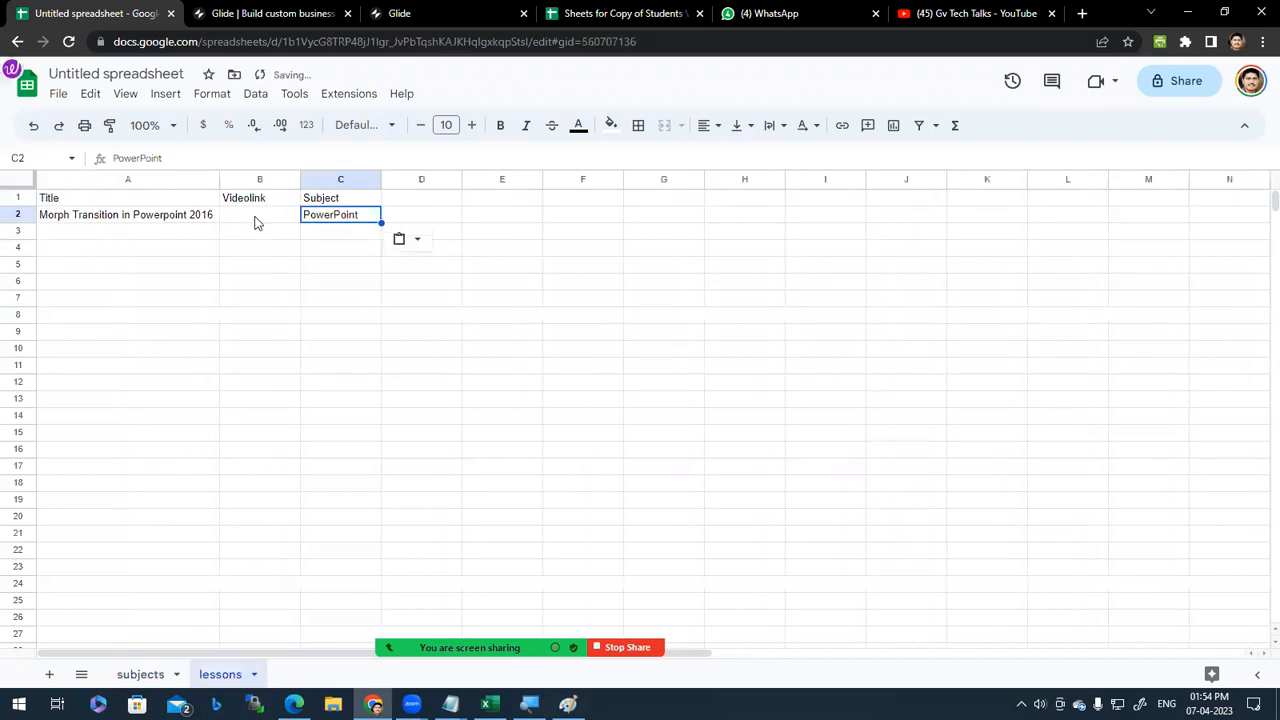
Step: Paste the first video's YouTube link into B2 and widen column B to fit it
{"action": "left_click", "coordinate": [255, 222]}
{"action": "left_click", "coordinate": [960, 14]}
{"action": "right_click", "coordinate": [381, 311]}
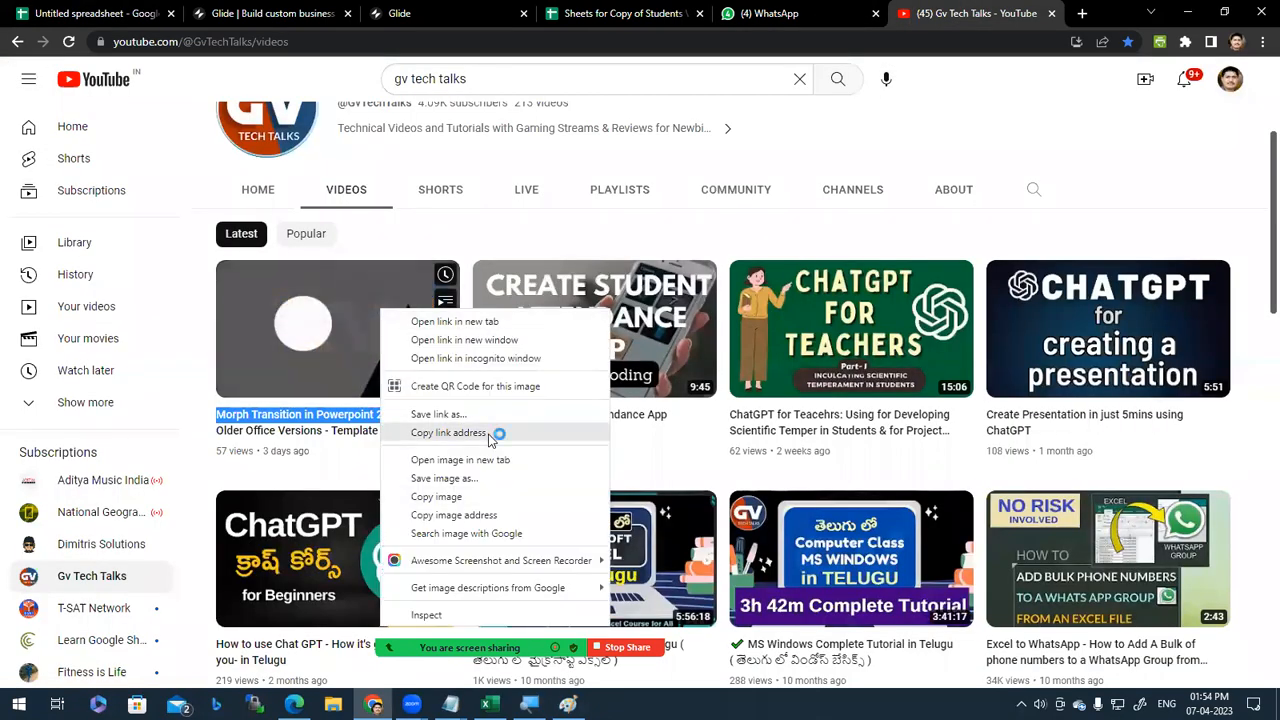
{"action": "left_click", "coordinate": [489, 437]}
{"action": "left_click", "coordinate": [90, 13]}
{"action": "double_click", "coordinate": [237, 216]}
{"action": "key", "text": "ctrl+v"}
{"action": "left_click", "coordinate": [266, 250]}
{"action": "left_click_drag", "start_coordinate": [299, 179], "coordinate": [463, 179]}
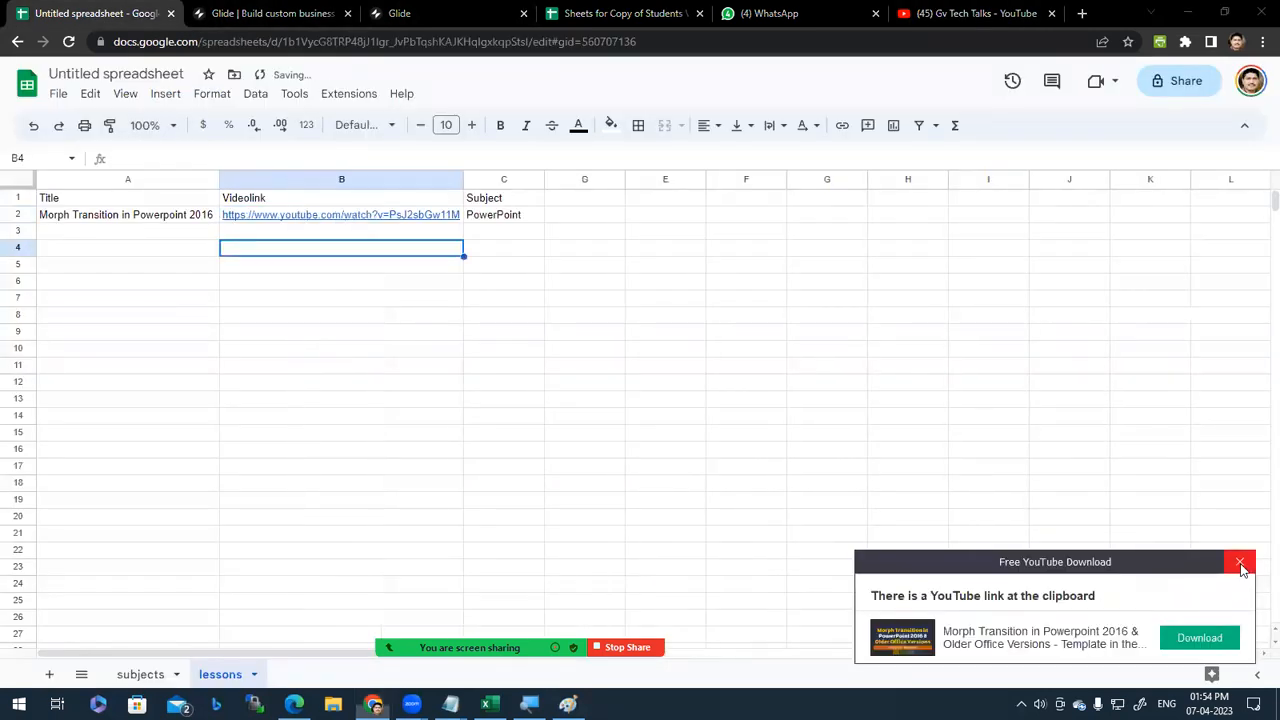
{"action": "left_click", "coordinate": [1239, 561]}
{"action": "left_click", "coordinate": [503, 382]}
{"action": "left_click", "coordinate": [125, 230]}
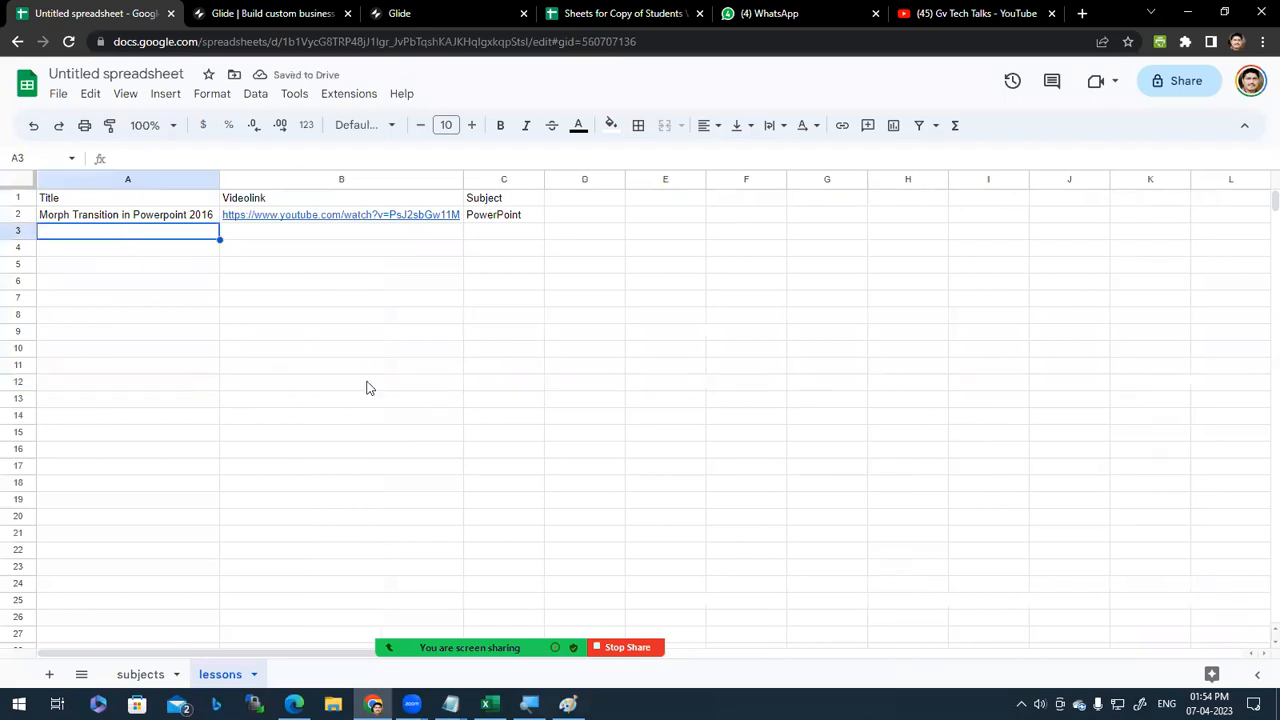
{"action": "left_click", "coordinate": [993, 12]}
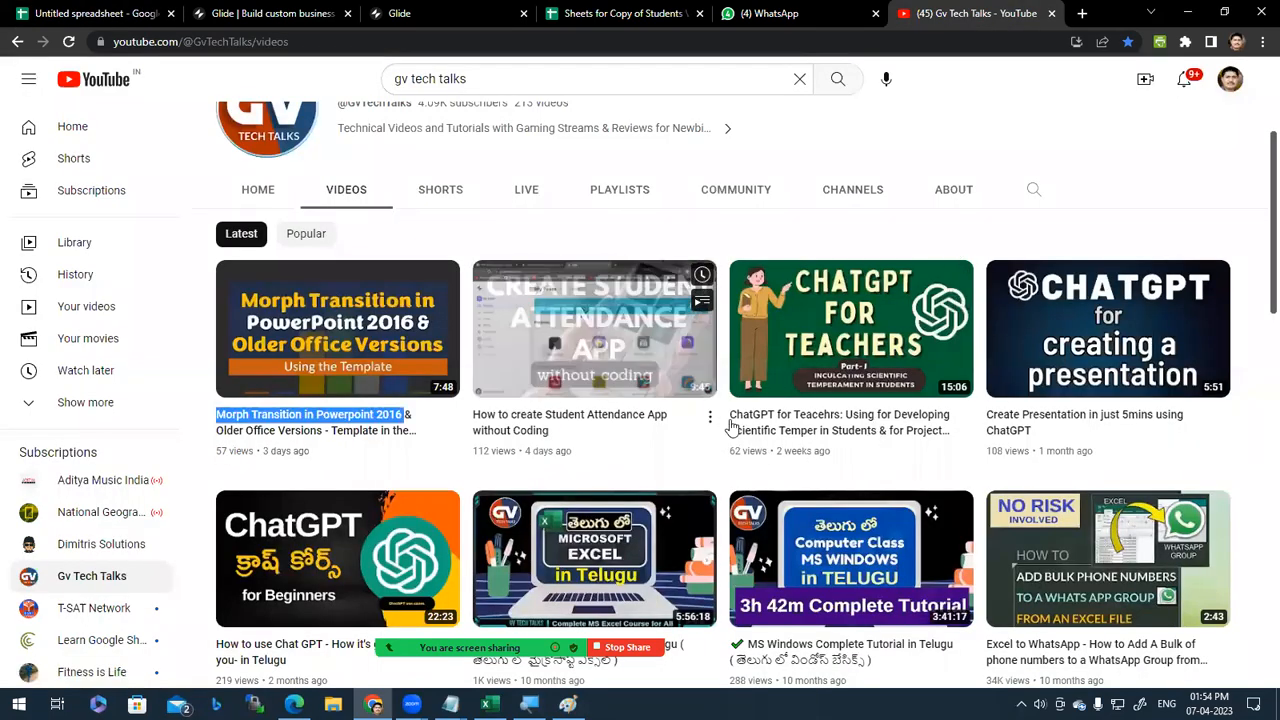
Step: Paste the Excel video's YouTube link into B3 and enter Excel as its subject in C3
{"action": "scroll", "coordinate": [848, 670], "scroll_direction": "down", "scroll_amount": 1}
{"action": "scroll", "coordinate": [848, 678], "scroll_direction": "down", "scroll_amount": 3}
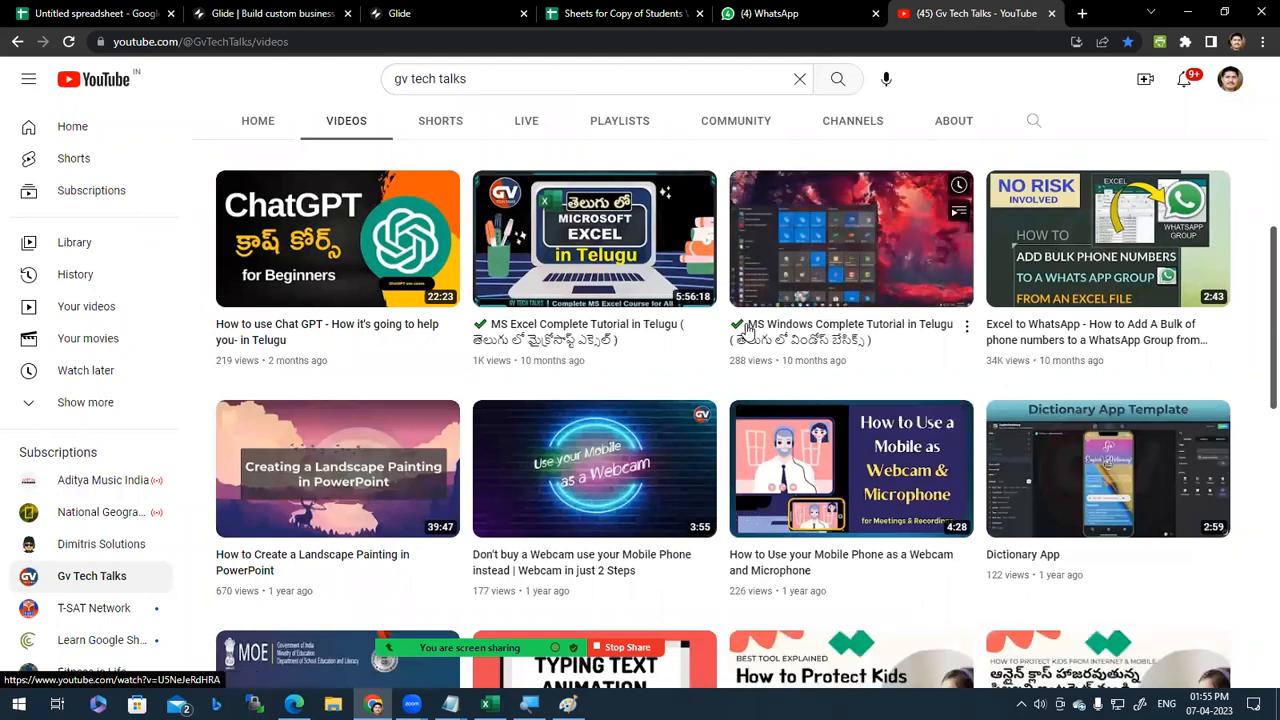
{"action": "right_click", "coordinate": [650, 248]}
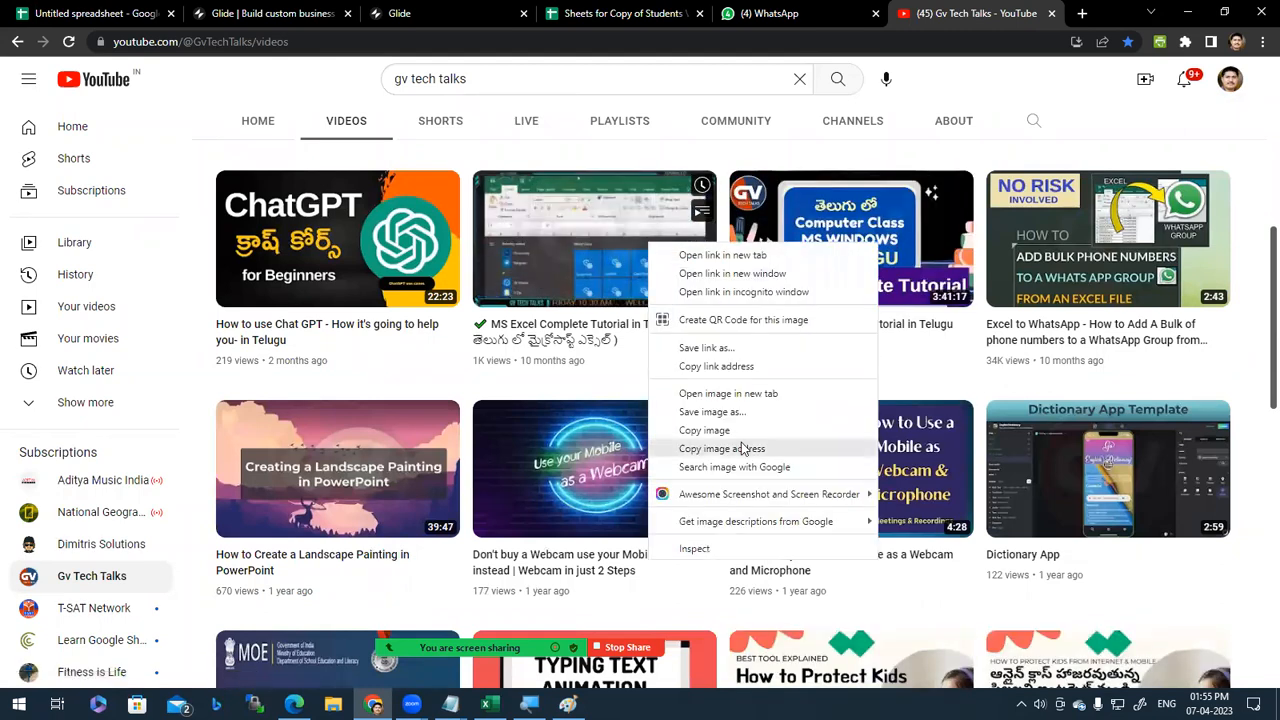
{"action": "left_click", "coordinate": [744, 368]}
{"action": "left_click", "coordinate": [160, 8]}
{"action": "double_click", "coordinate": [292, 230]}
{"action": "key", "text": "ctrl+v"}
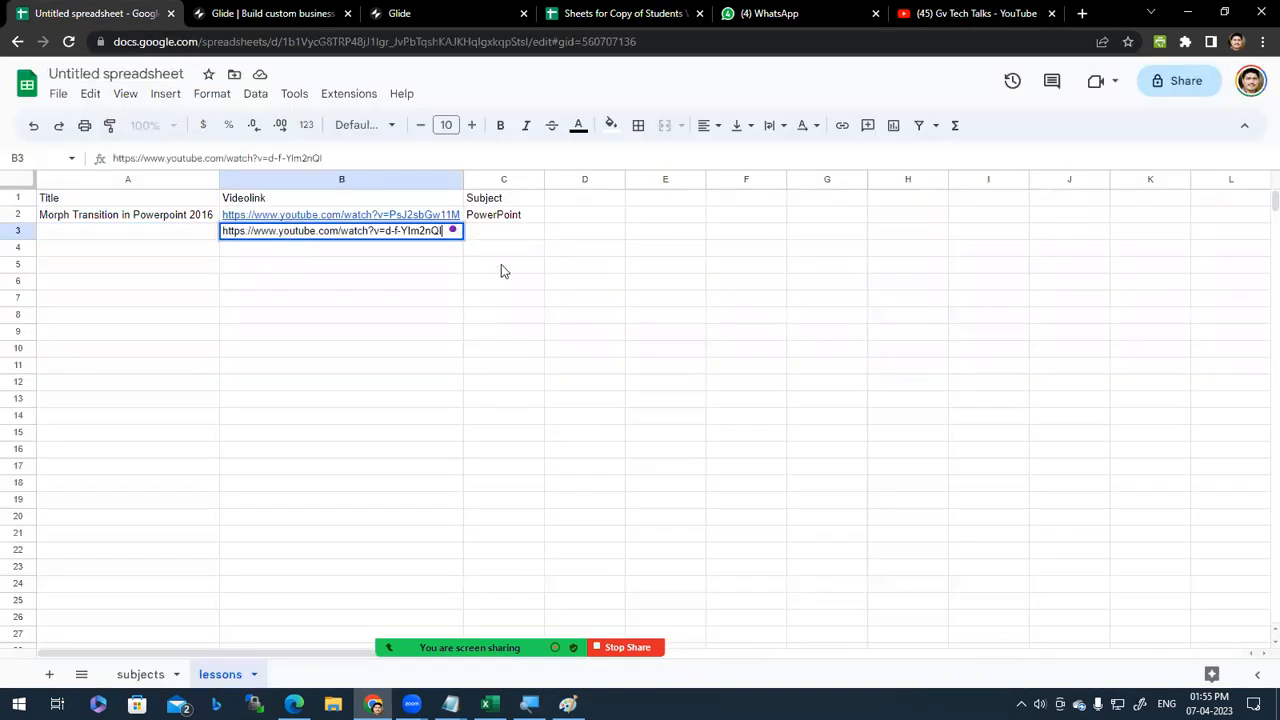
{"action": "key", "text": "Tab"}
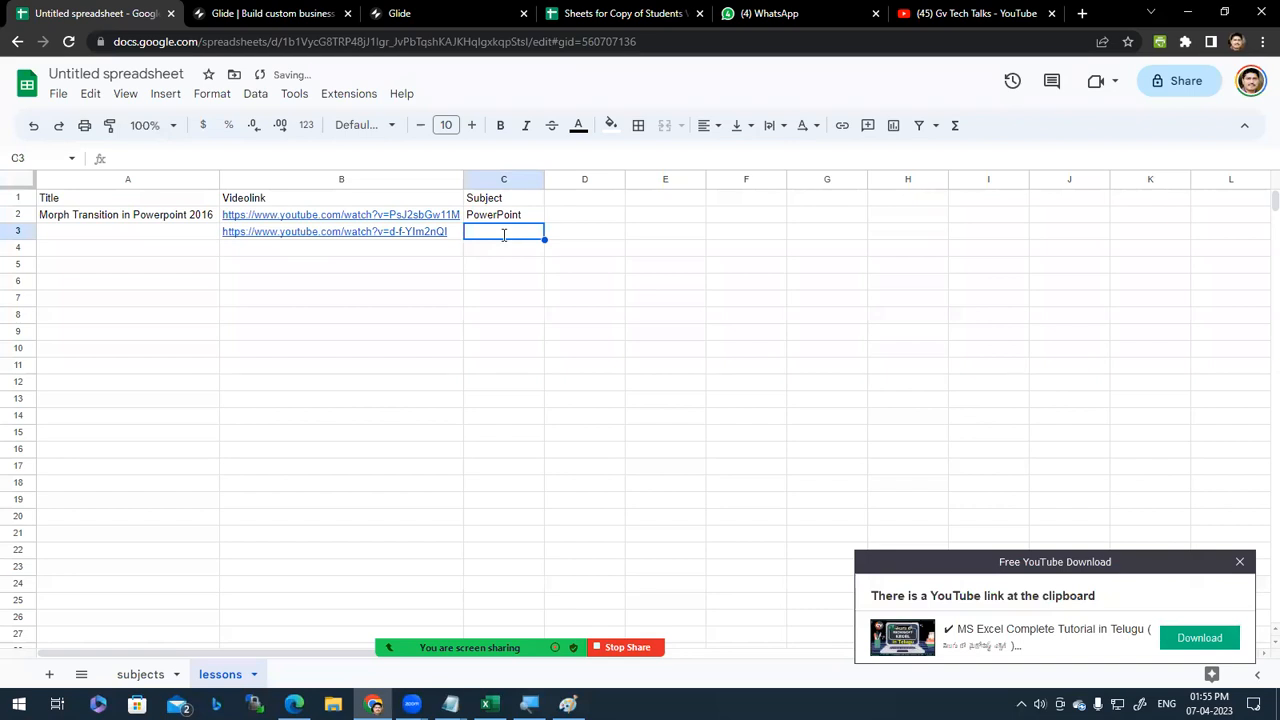
{"action": "type", "text": "Excel"}
{"action": "key", "text": "Return"}
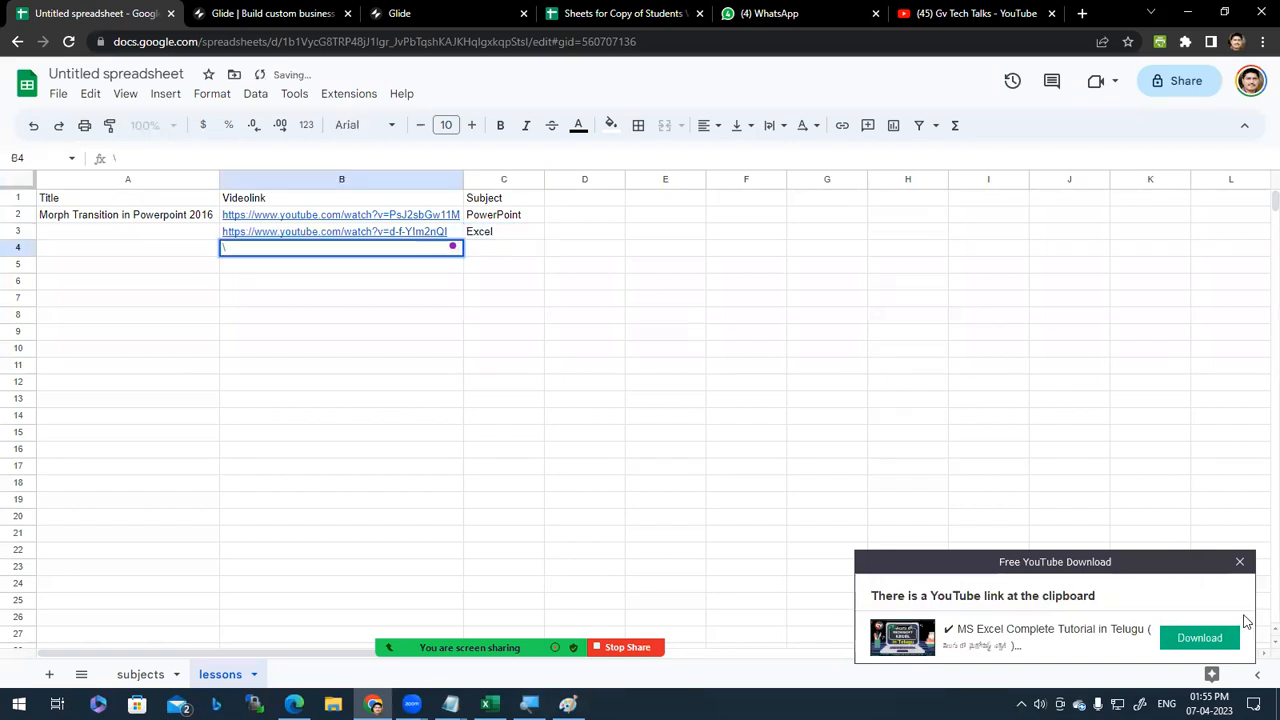
{"action": "left_click", "coordinate": [1239, 561]}
{"action": "type", "text": "\\"}
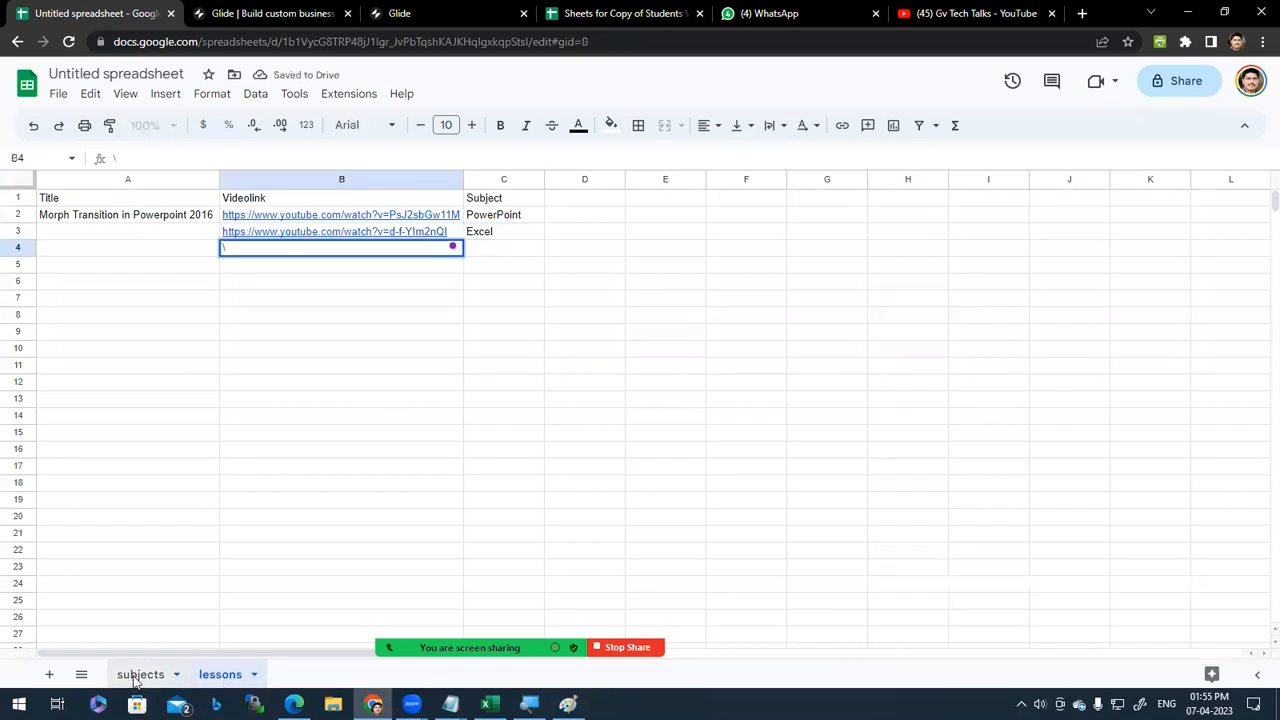
Step: Title the second lesson 'Excel Basics' in A3 and clear the stray backslash from B4
{"action": "left_click", "coordinate": [135, 676]}
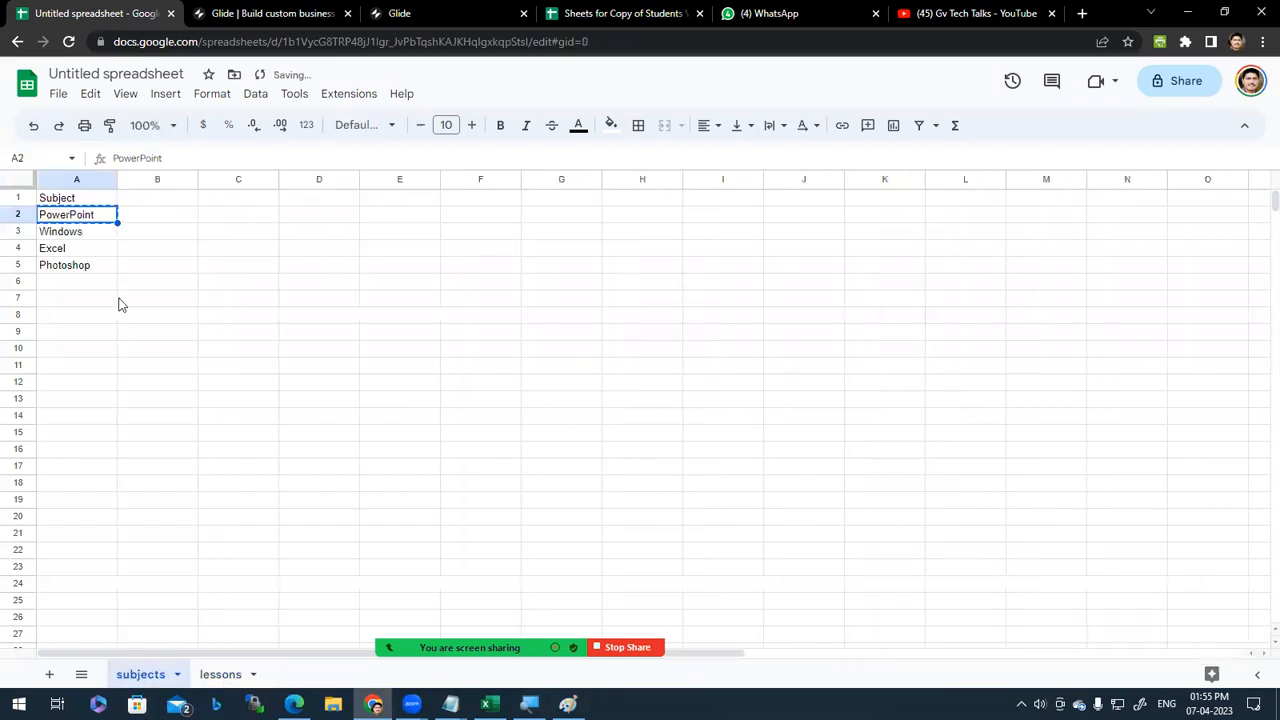
{"action": "left_click", "coordinate": [224, 675]}
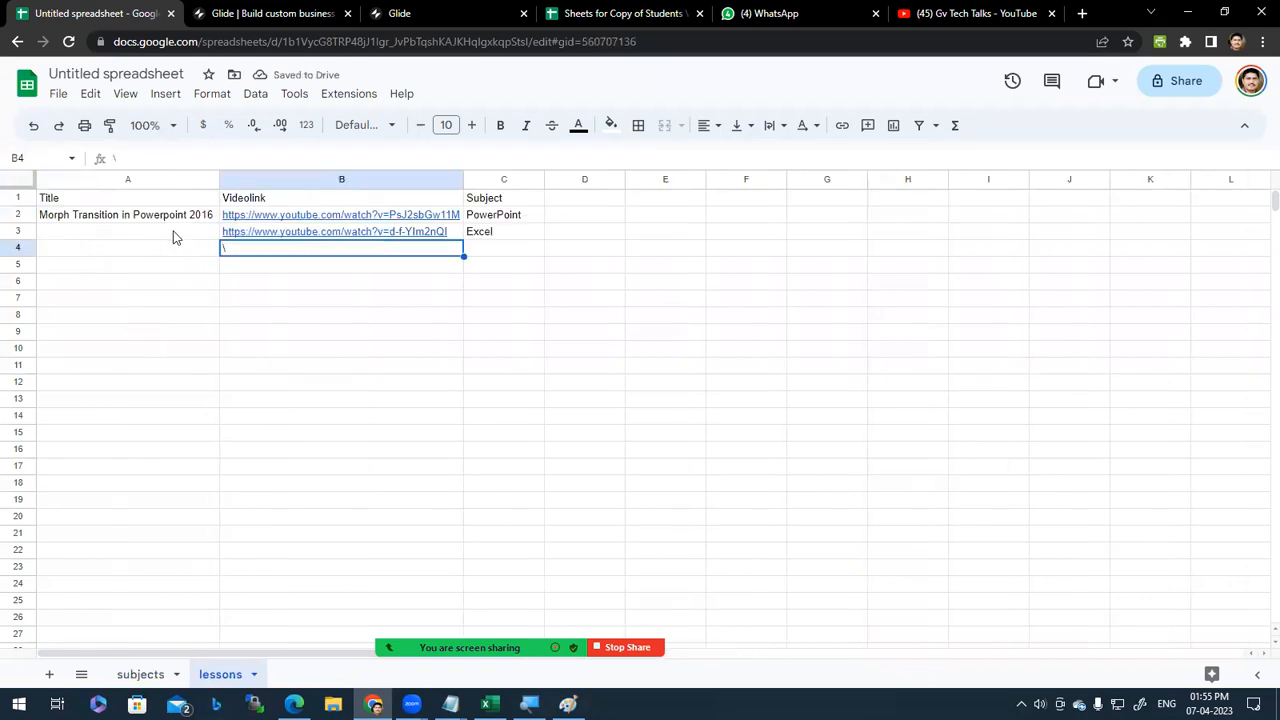
{"action": "left_click", "coordinate": [172, 236]}
{"action": "type", "text": "Excel G"}
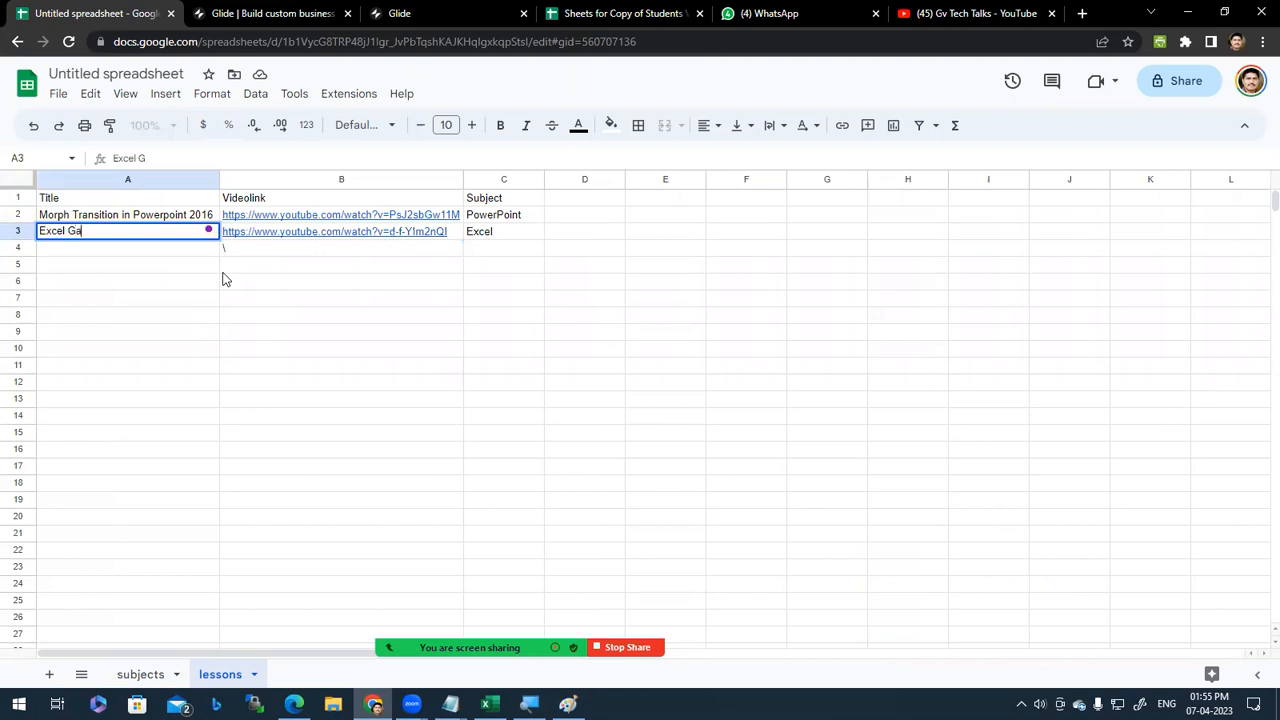
{"action": "key", "text": "BackSpace"}
{"action": "type", "text": "Basics"}
{"action": "key", "text": "Return"}
{"action": "left_click", "coordinate": [237, 253]}
{"action": "key", "text": "Delete"}
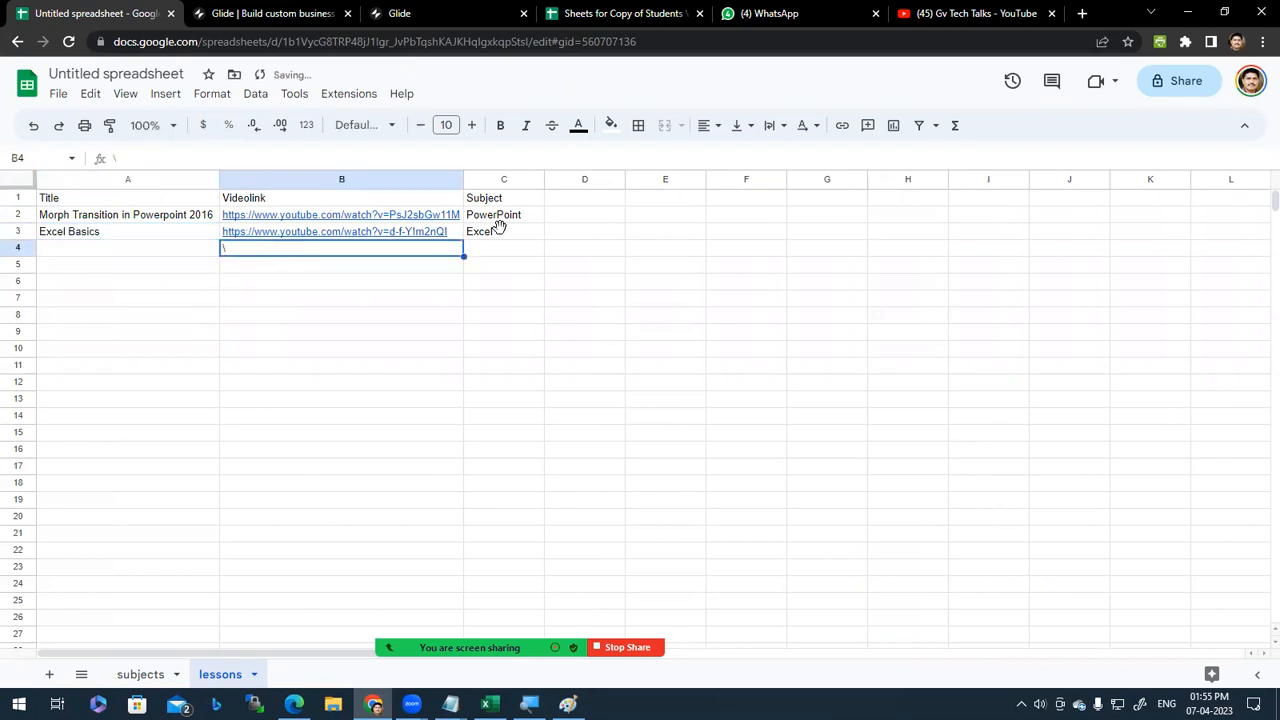
{"action": "left_click", "coordinate": [589, 231]}
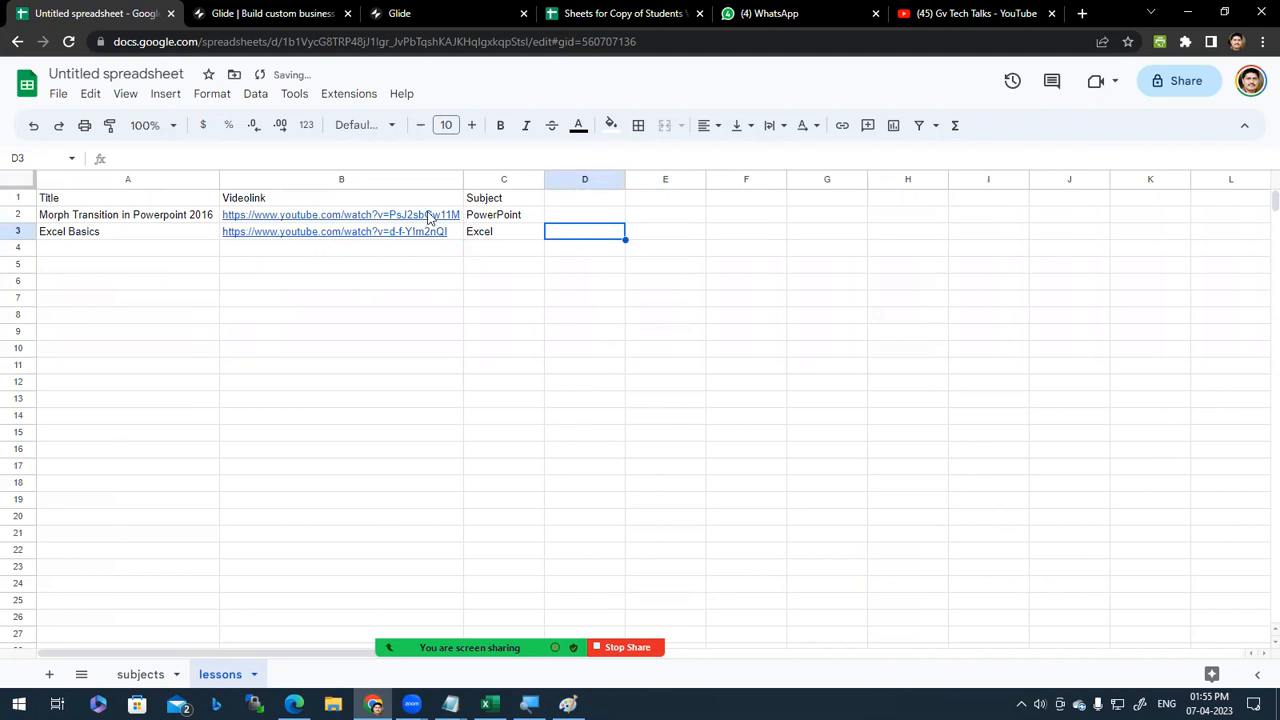
{"action": "left_click", "coordinate": [84, 248]}
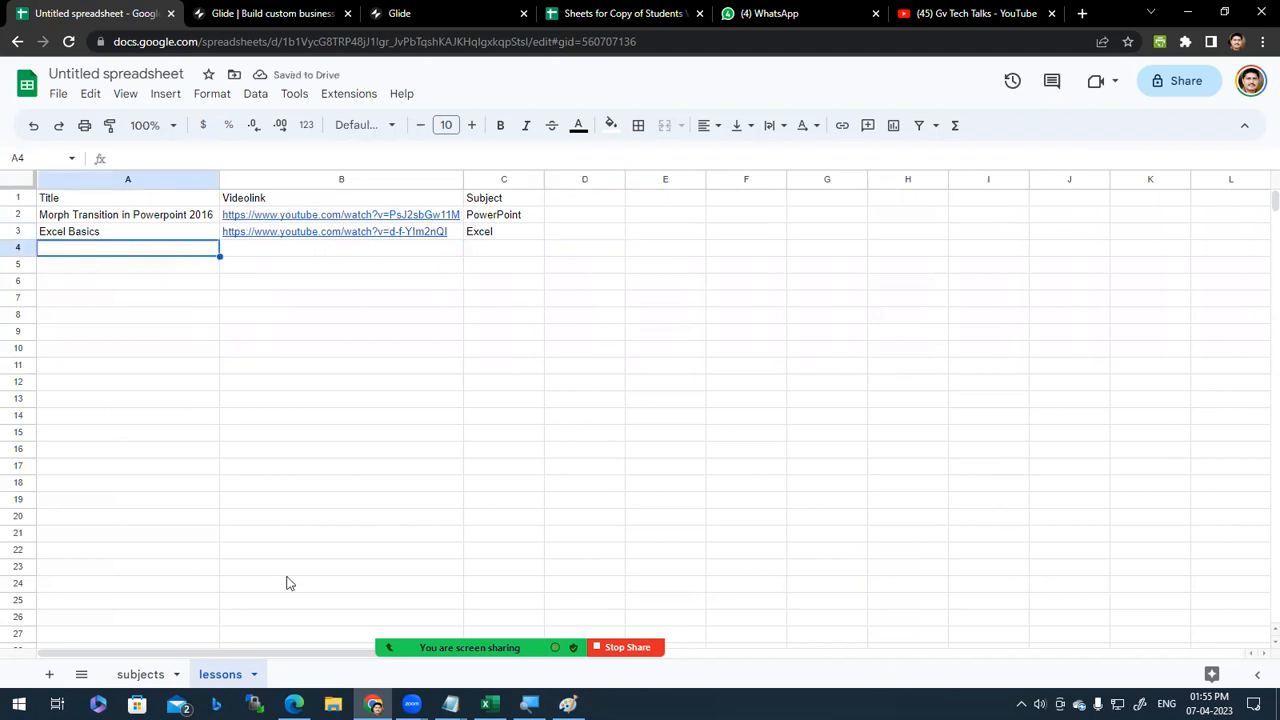
{"action": "left_click", "coordinate": [995, 13]}
Step: Paste the Interactive Map Pointing video's link into B4 and enter PowerPoint in C4
{"action": "scroll", "coordinate": [693, 548], "scroll_direction": "down", "scroll_amount": 3}
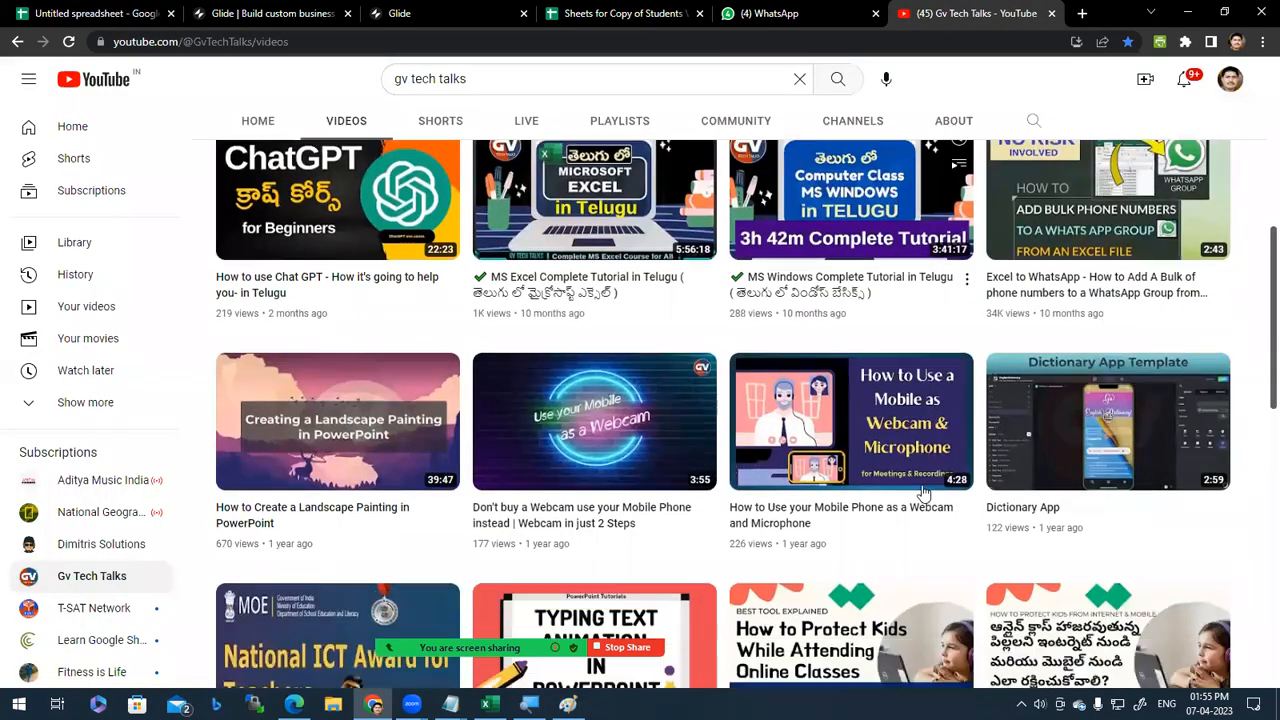
{"action": "scroll", "coordinate": [693, 548], "scroll_direction": "down", "scroll_amount": 1}
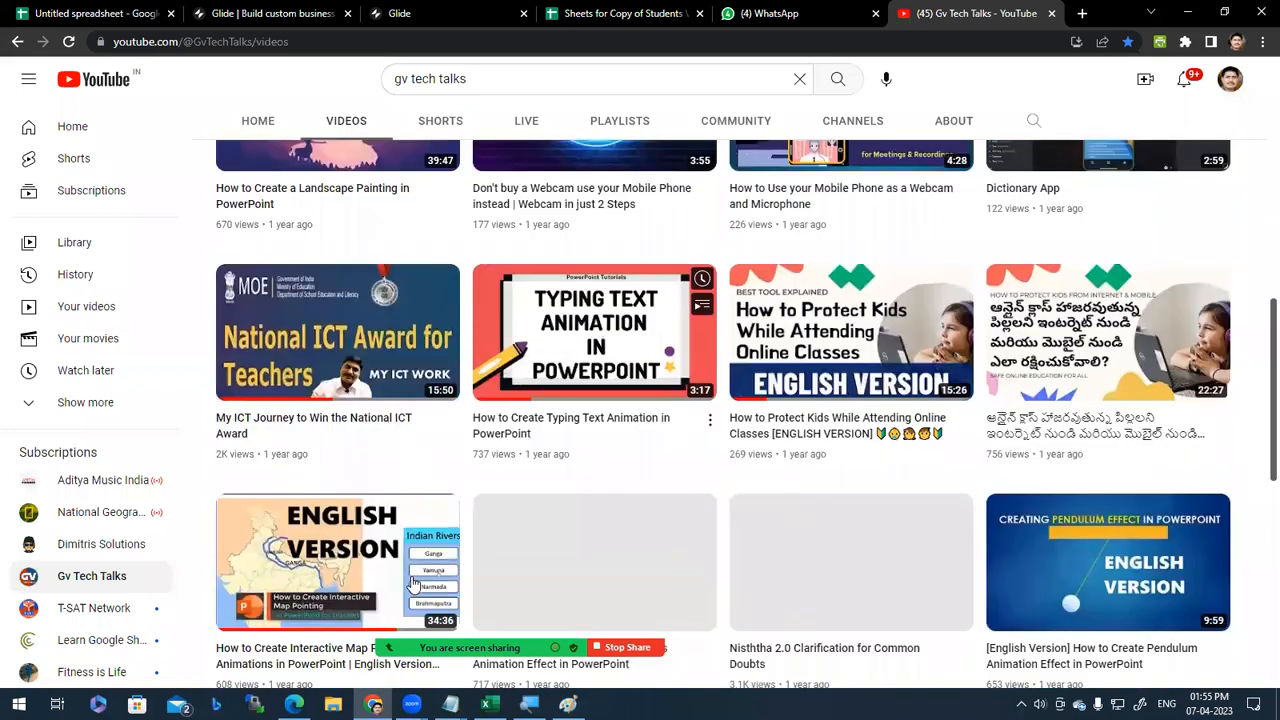
{"action": "scroll", "coordinate": [414, 583], "scroll_direction": "down", "scroll_amount": 2}
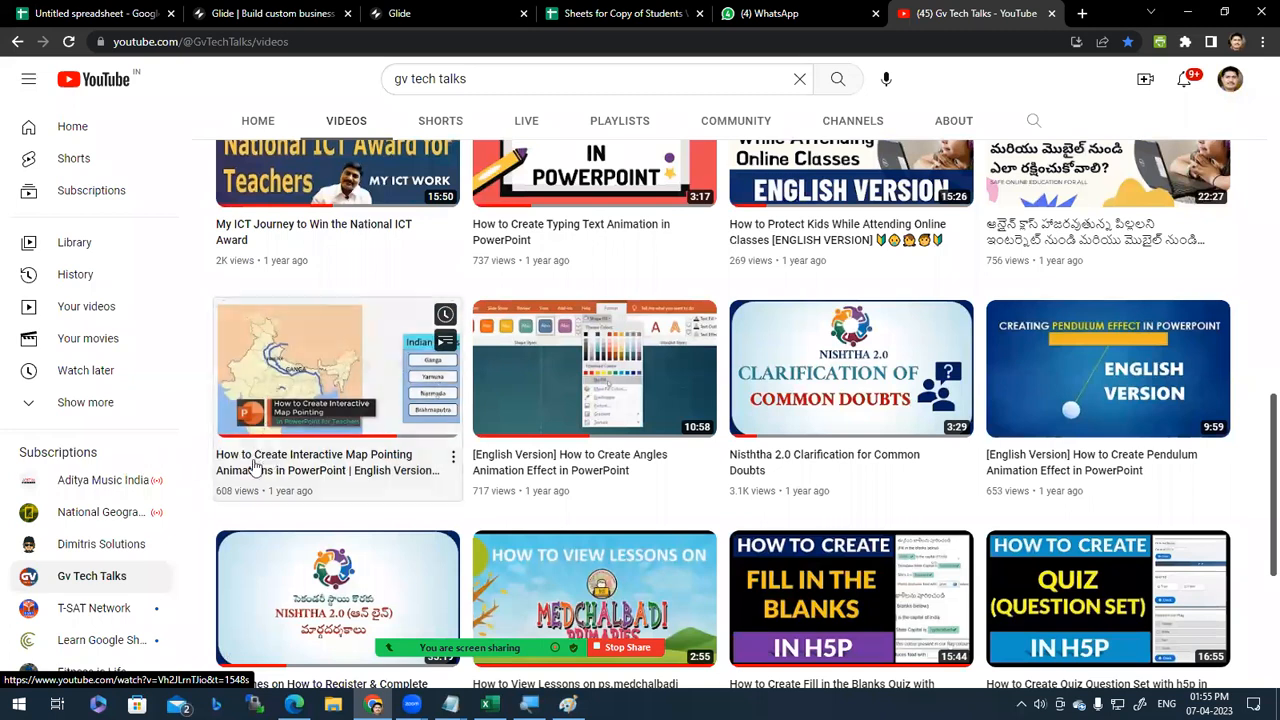
{"action": "right_click", "coordinate": [293, 370]}
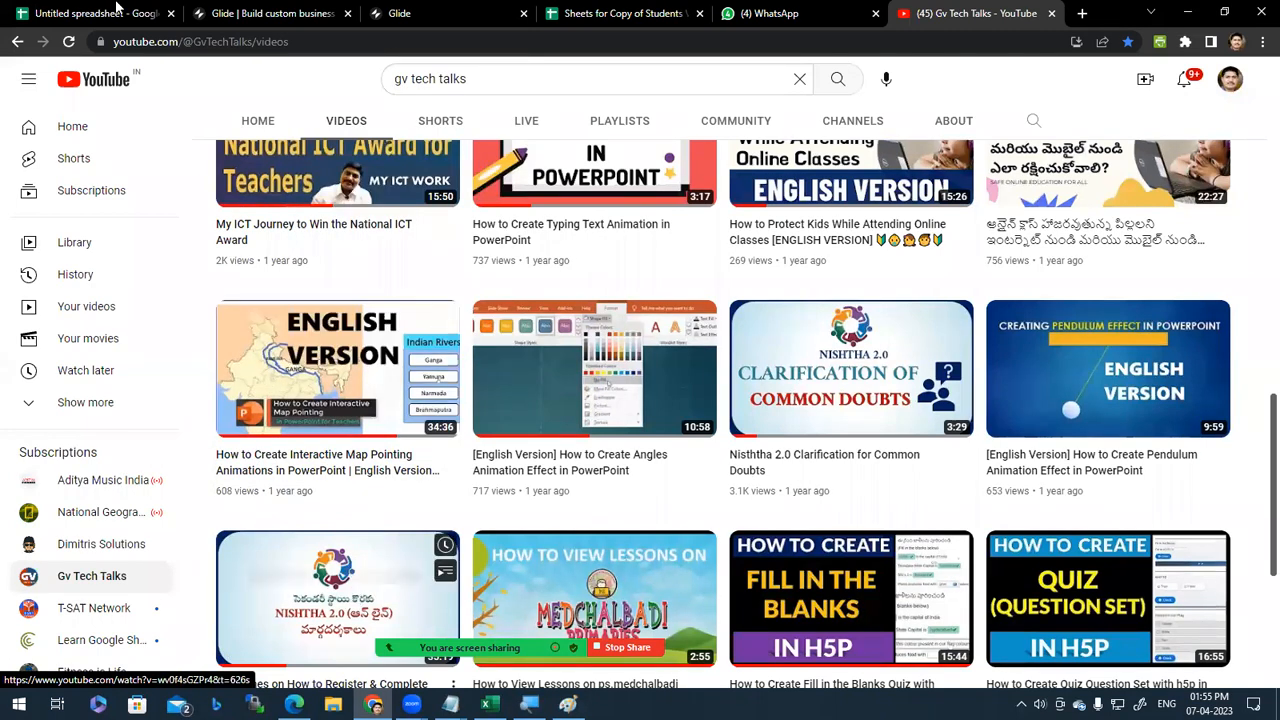
{"action": "left_click", "coordinate": [90, 13]}
{"action": "left_click", "coordinate": [286, 250]}
{"action": "type", "text": "https://www.youtube.com/watch?v=Vh2JLrnTJio&t=1548s"}
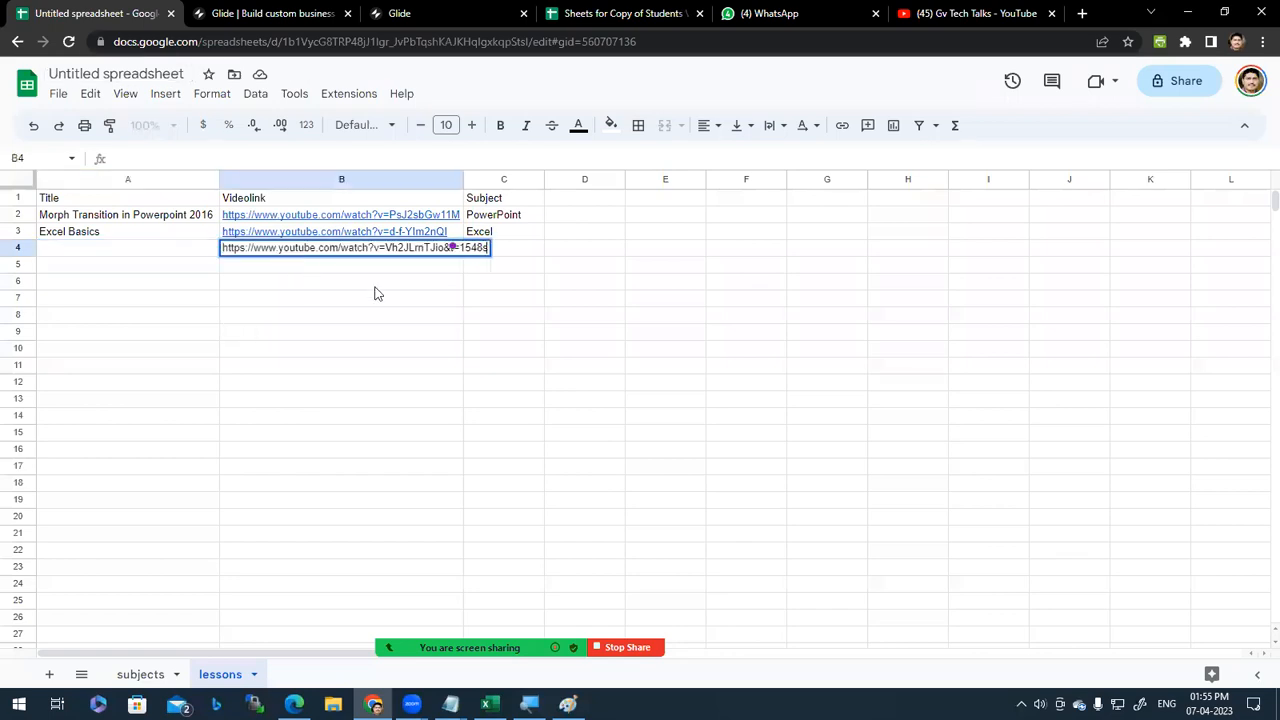
{"action": "key", "text": "Tab"}
{"action": "type", "text": "PowerPoint"}
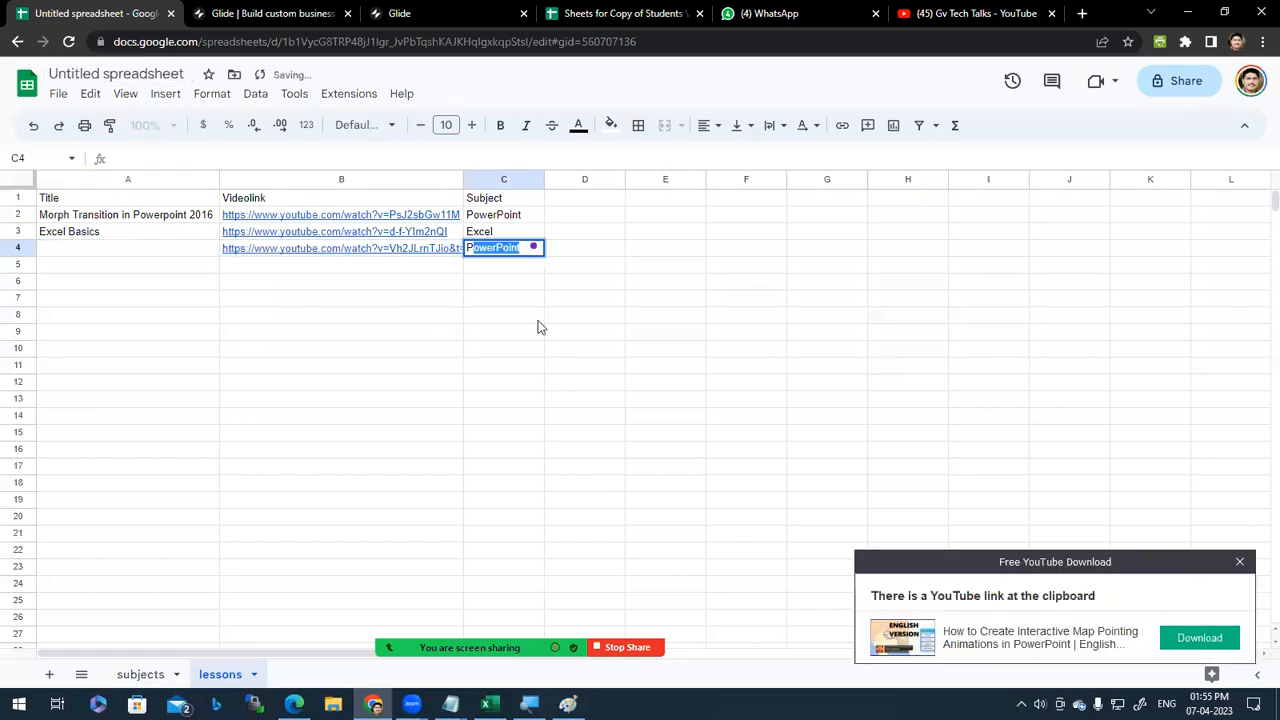
{"action": "key", "text": "Return"}
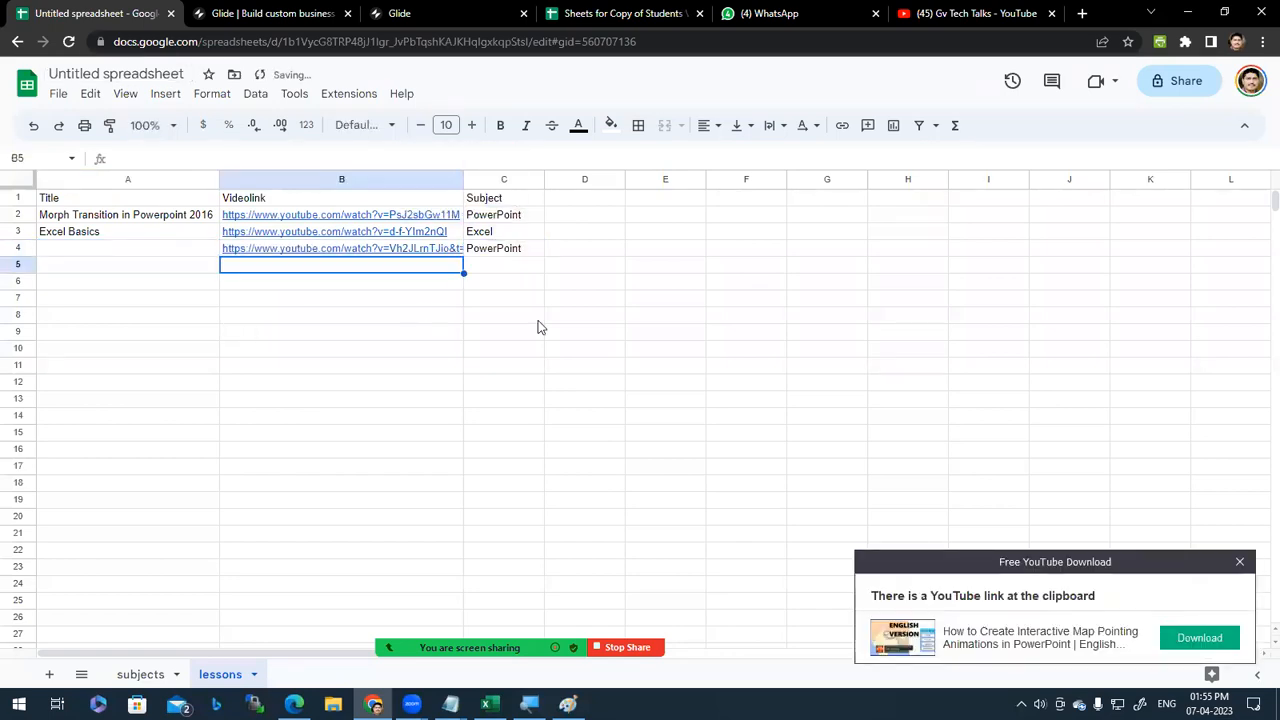
Step: Enter 'Maps with PowerPoint' as the lesson title in A4
{"action": "left_click", "coordinate": [140, 253]}
{"action": "type", "text": "Maps with PowerPoint"}
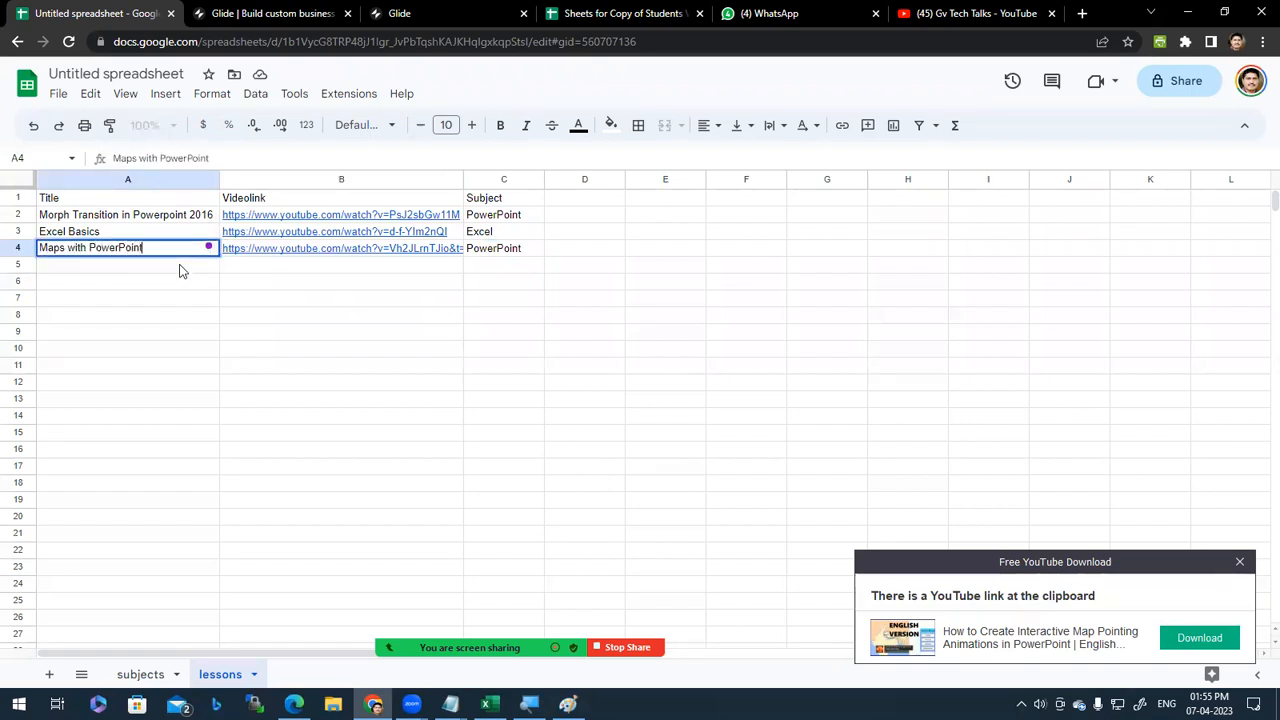
{"action": "key", "text": "Return"}
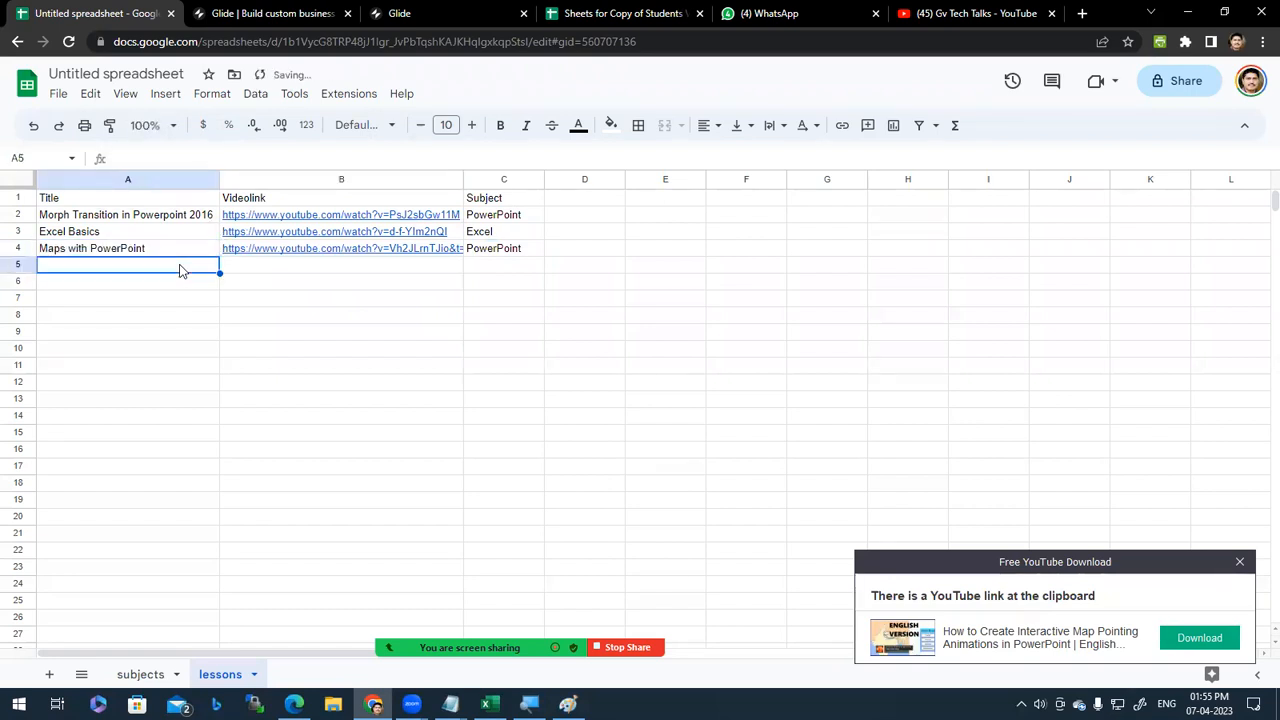
{"action": "left_click", "coordinate": [1240, 561]}
{"action": "left_click_drag", "start_coordinate": [128, 432], "coordinate": [128, 415]}
Step: Rename the spreadsheet to demoapp2023-1
{"action": "left_click", "coordinate": [118, 70]}
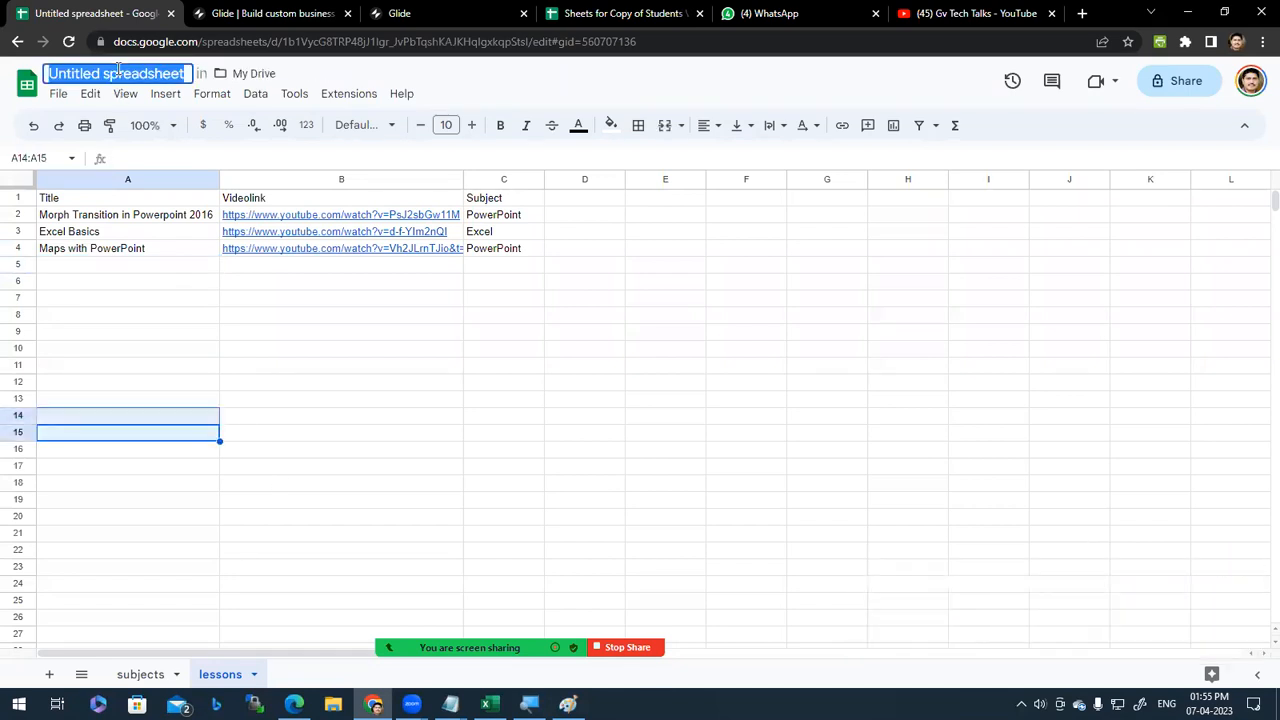
{"action": "type", "text": "demo"}
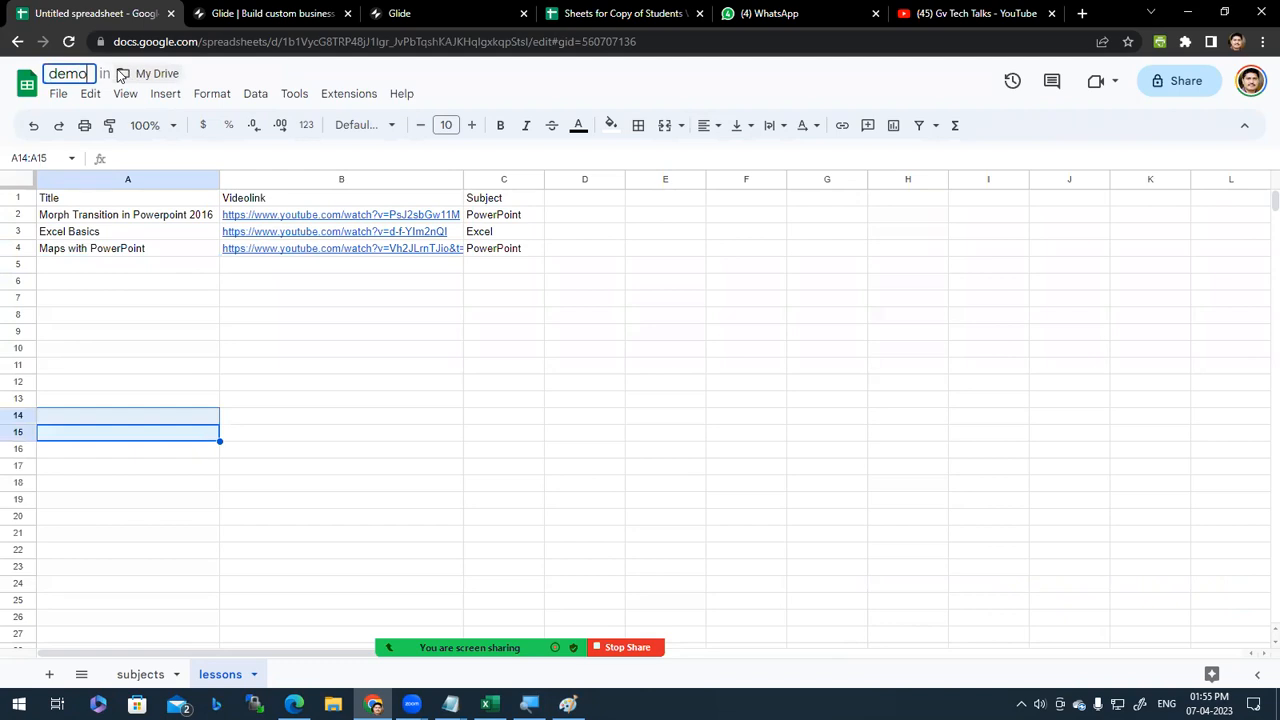
{"action": "type", "text": "app2023"}
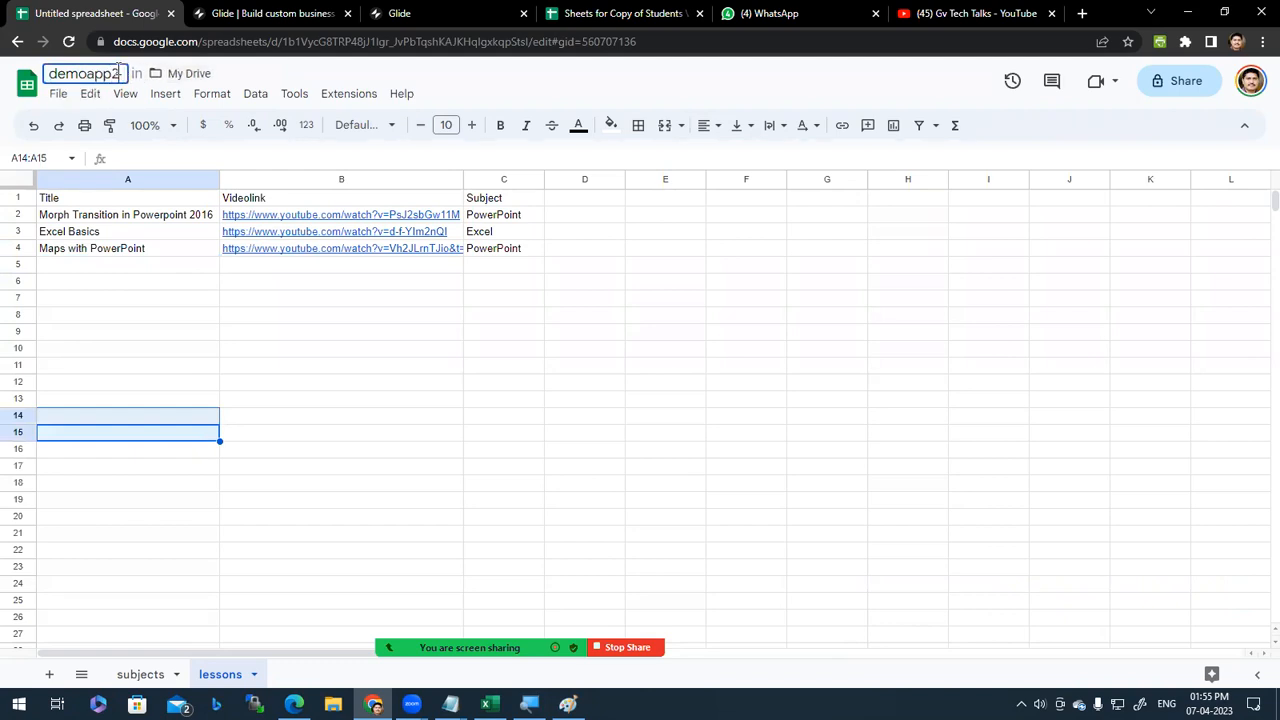
{"action": "type", "text": "-1"}
{"action": "key", "text": "Return"}
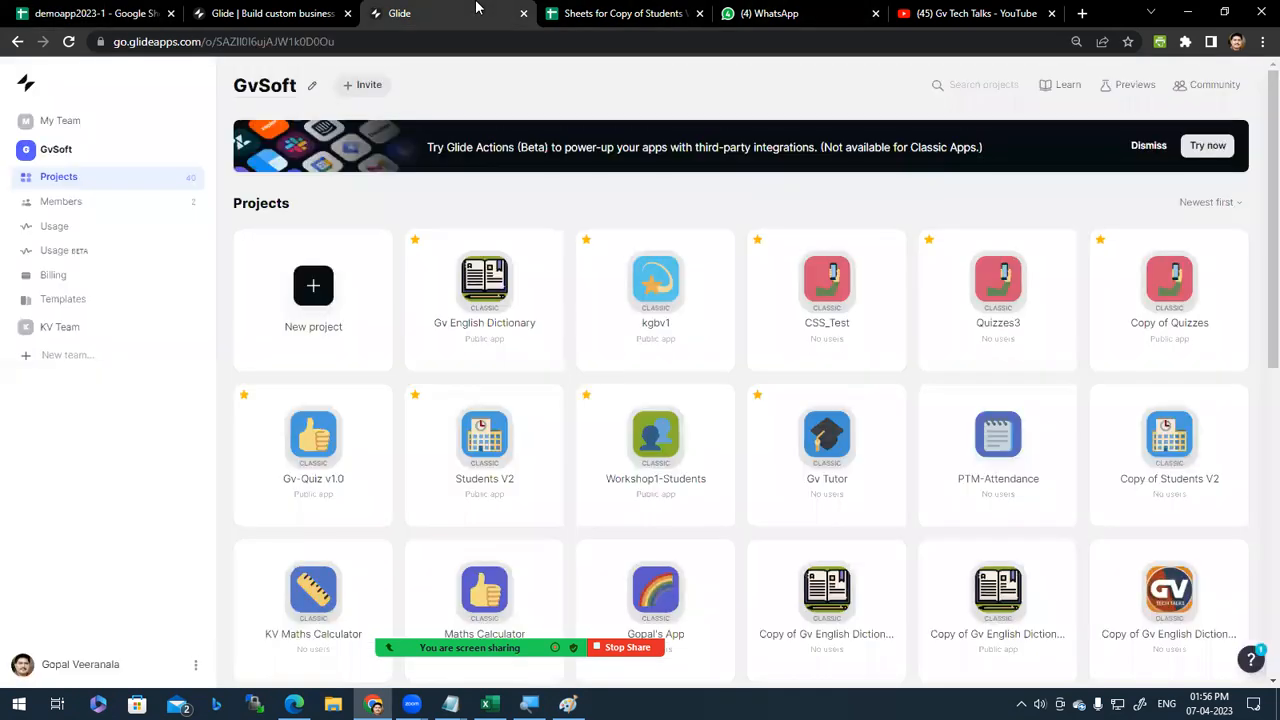
{"action": "left_click", "coordinate": [440, 14]}
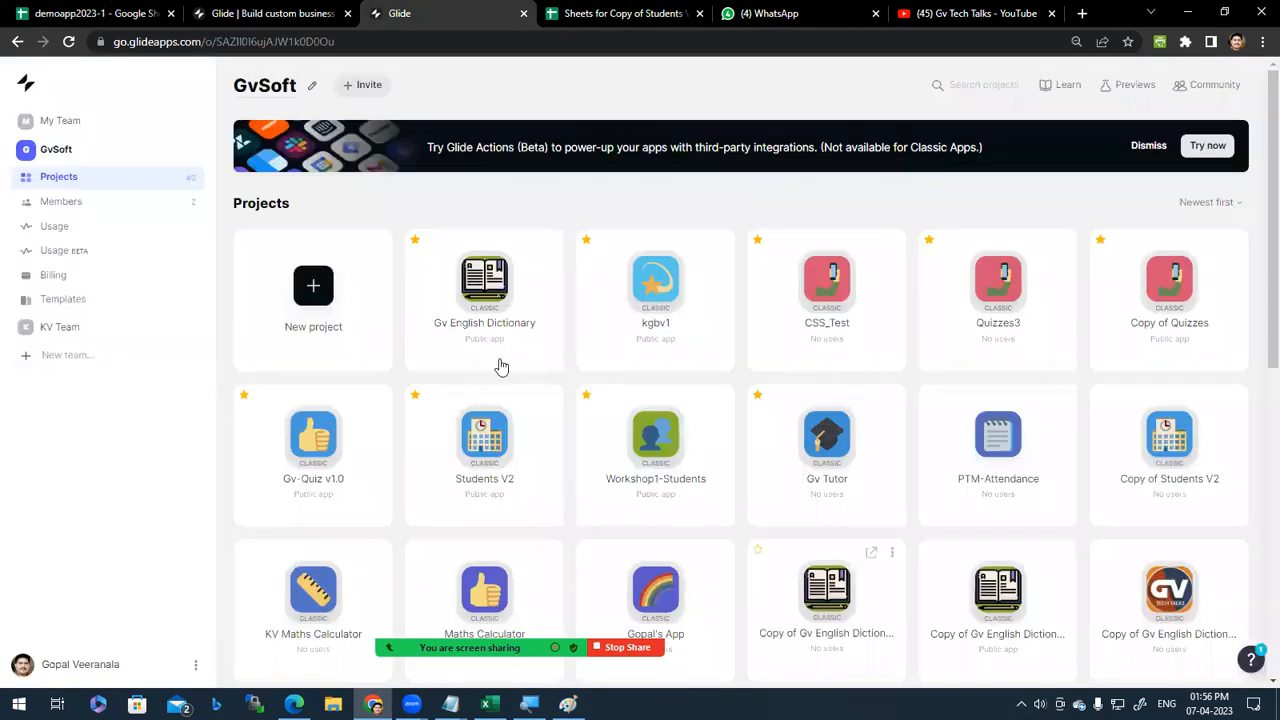
Step: Create the Glide project Demoapp2023-1 using the demoapp2023-1 Google Sheet as its data source
{"action": "left_click", "coordinate": [313, 285]}
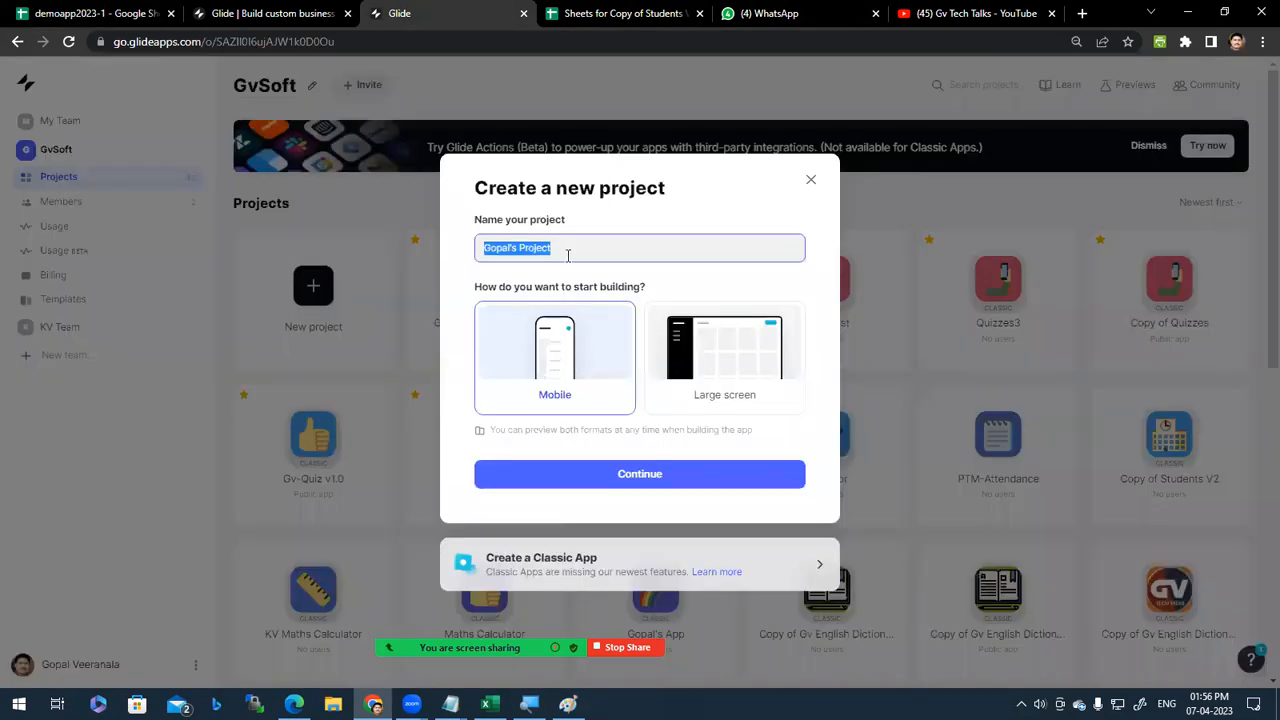
{"action": "type", "text": "Demoapp2023-1"}
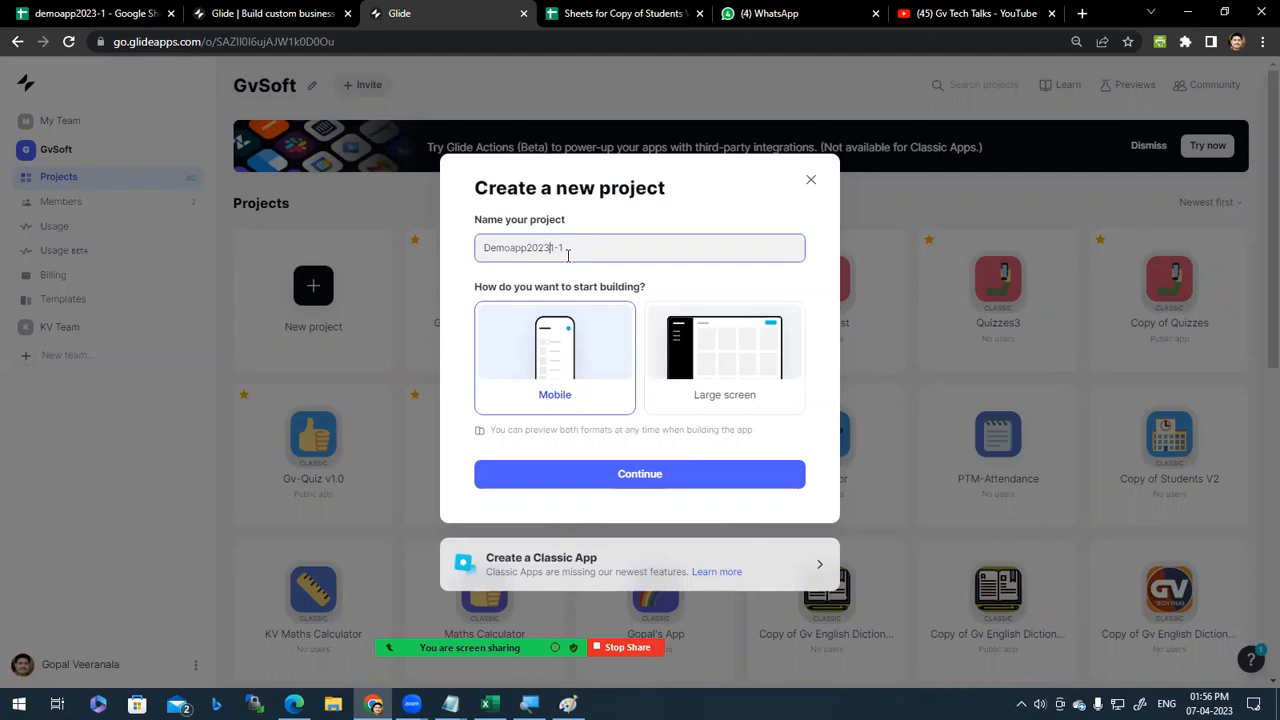
{"action": "left_click", "coordinate": [656, 476]}
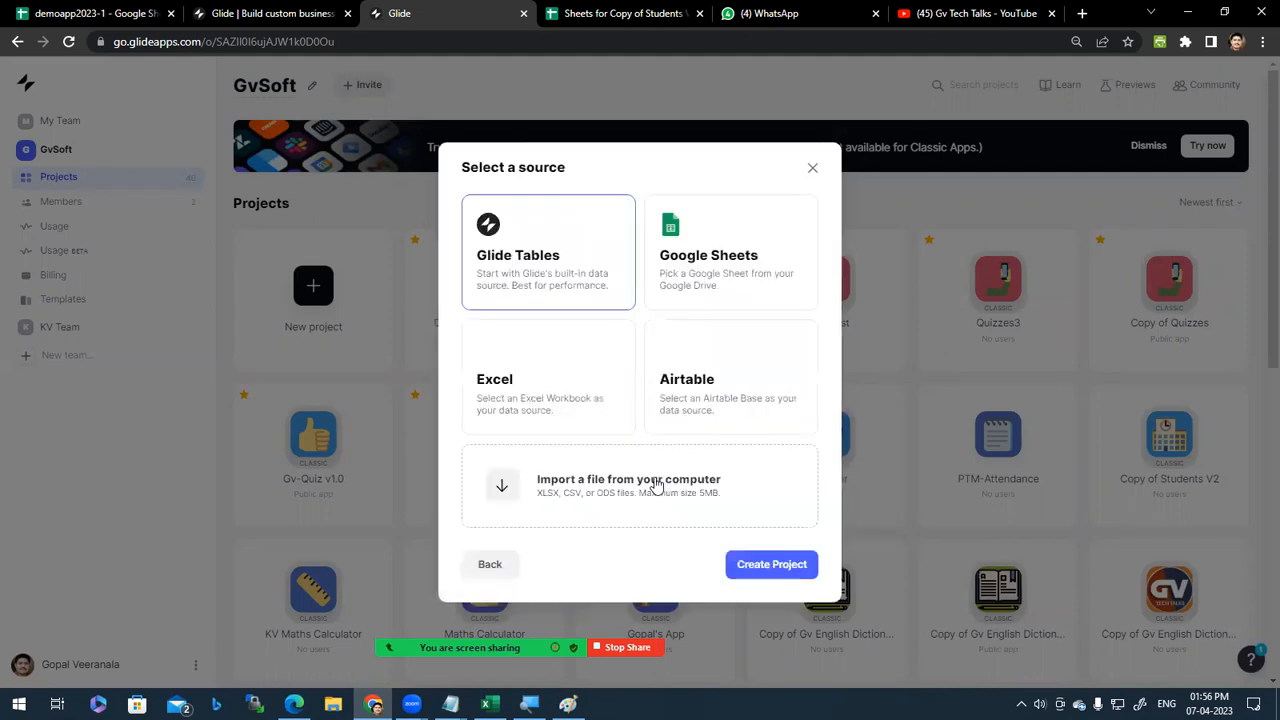
{"action": "left_click", "coordinate": [769, 272]}
{"action": "left_click", "coordinate": [785, 565]}
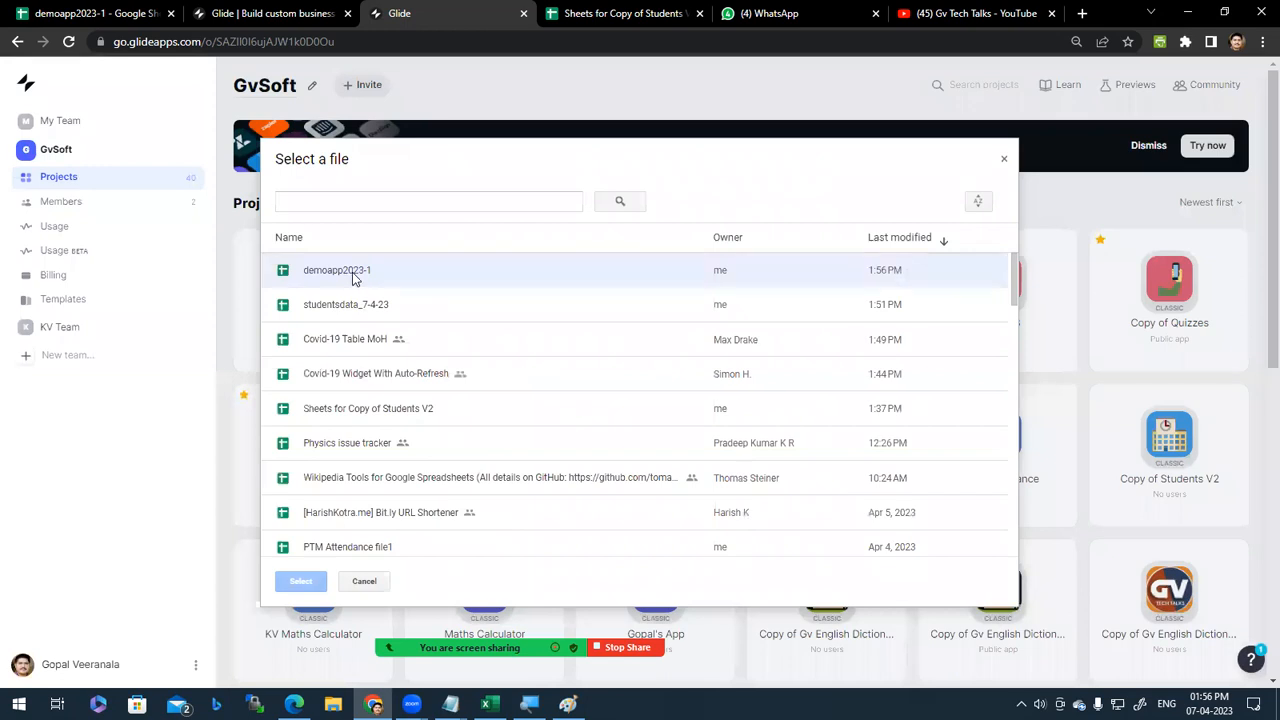
{"action": "left_click", "coordinate": [352, 278]}
{"action": "left_click", "coordinate": [300, 581]}
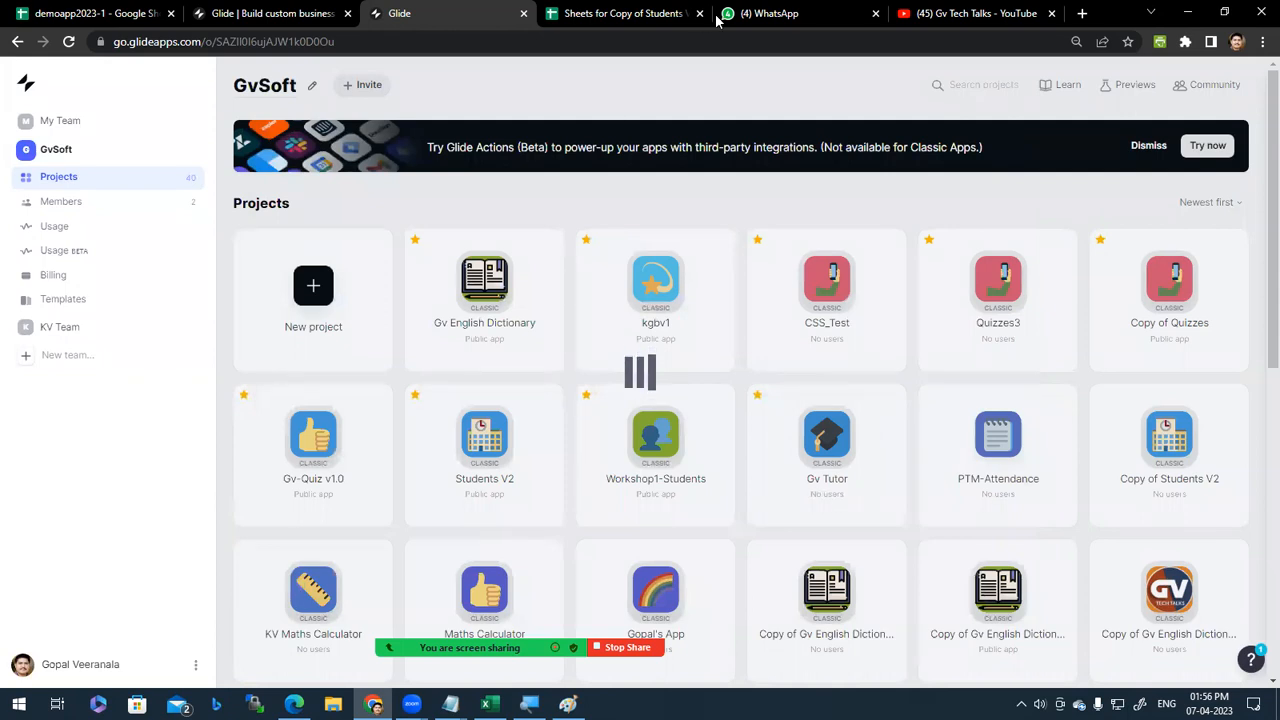
Step: Close the extra YouTube, WhatsApp and Sheets browser tabs while the project loads
{"action": "mouse_move", "coordinate": [1025, 7]}
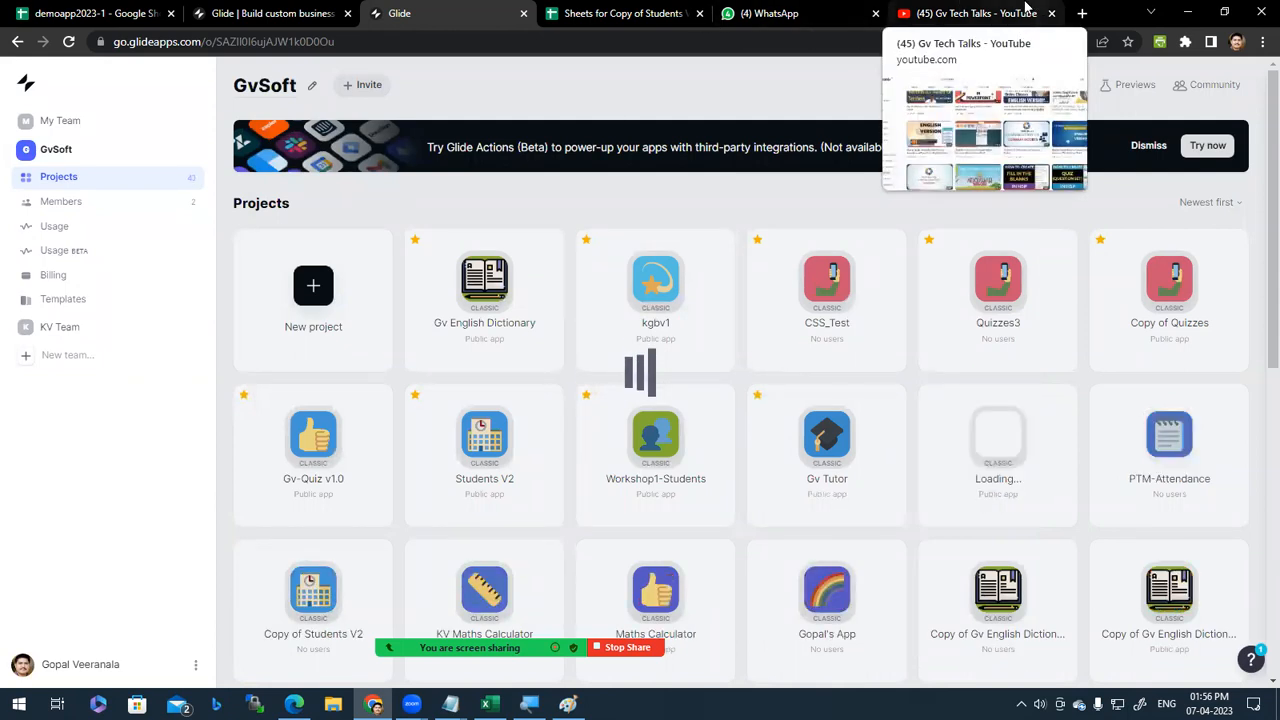
{"action": "left_click", "coordinate": [1023, 8]}
{"action": "key", "text": "ctrl+w"}
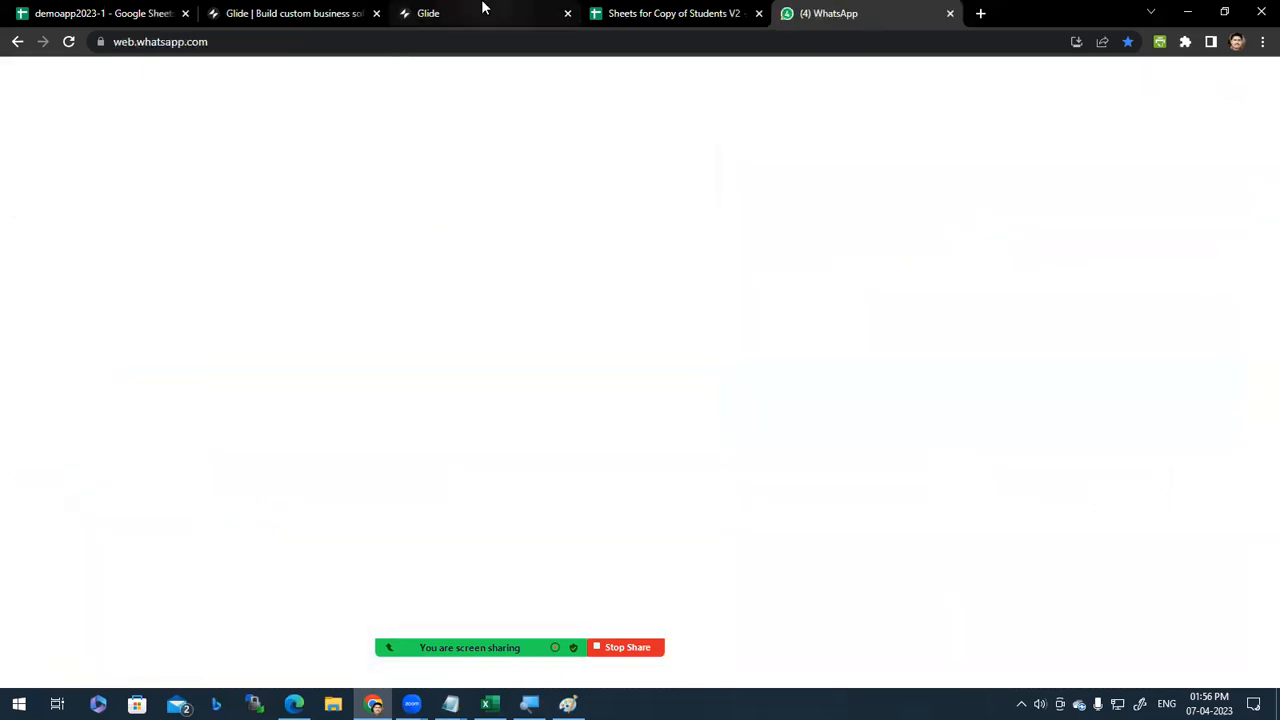
{"action": "left_click", "coordinate": [318, 12]}
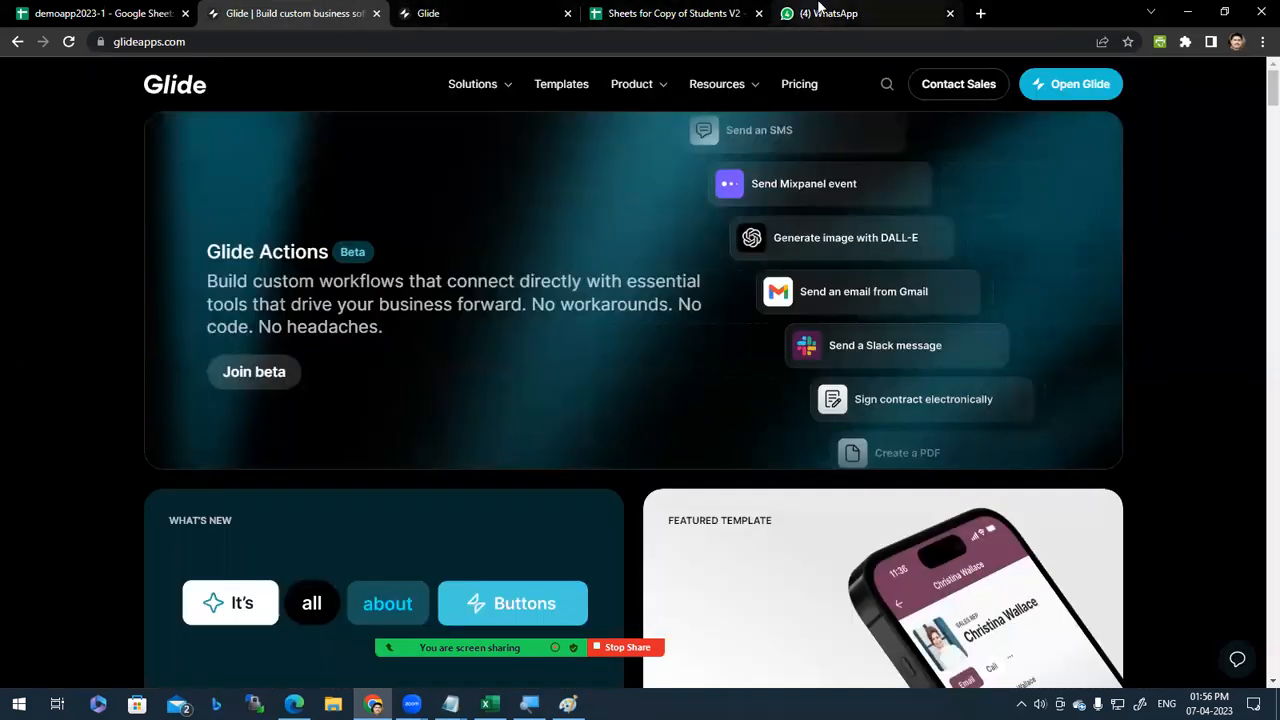
{"action": "key", "text": "ctrl+w"}
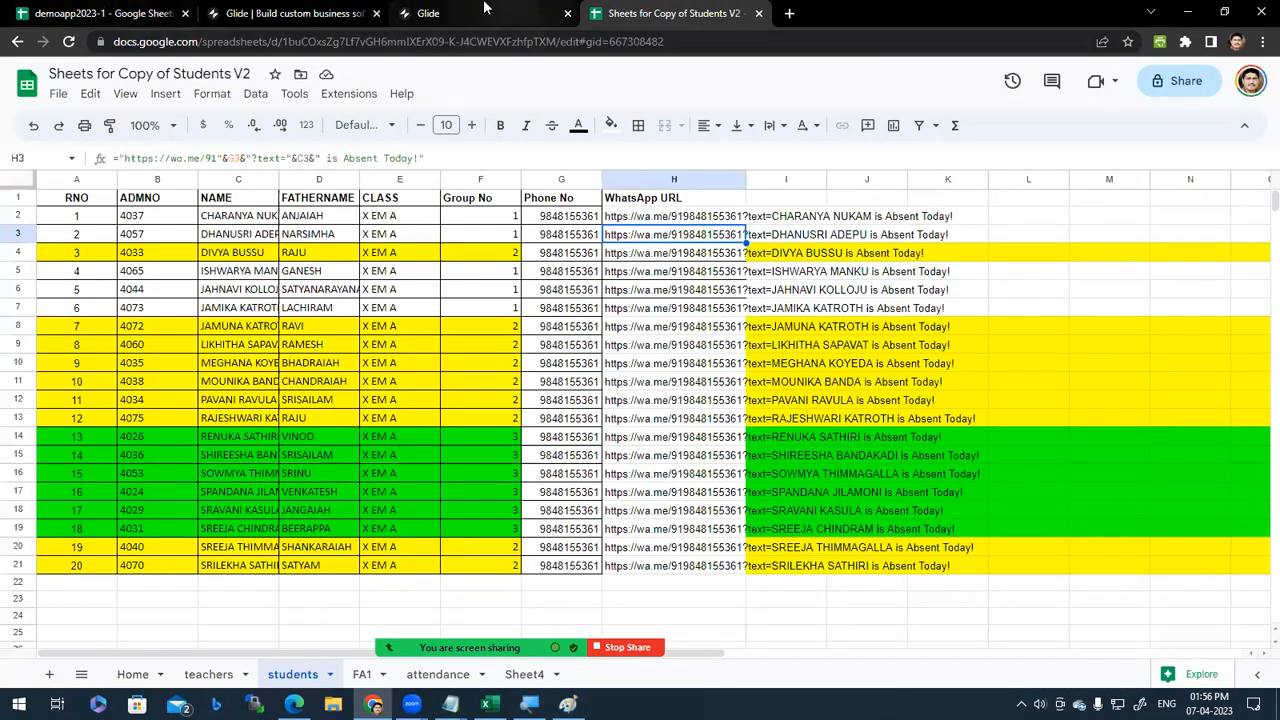
{"action": "left_click", "coordinate": [515, 8]}
{"action": "middle_click", "coordinate": [678, 8]}
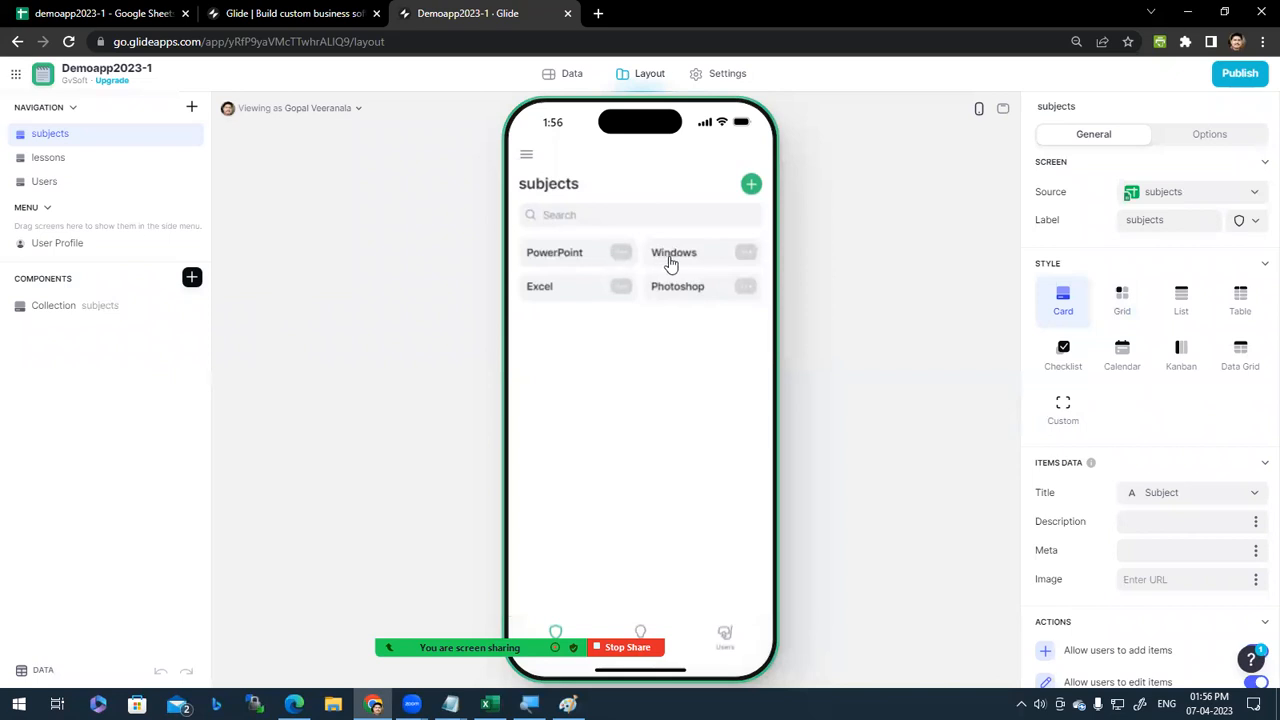
Step: Add a List collection fed by the lessons table to the PowerPoint details screen
{"action": "left_click", "coordinate": [565, 260]}
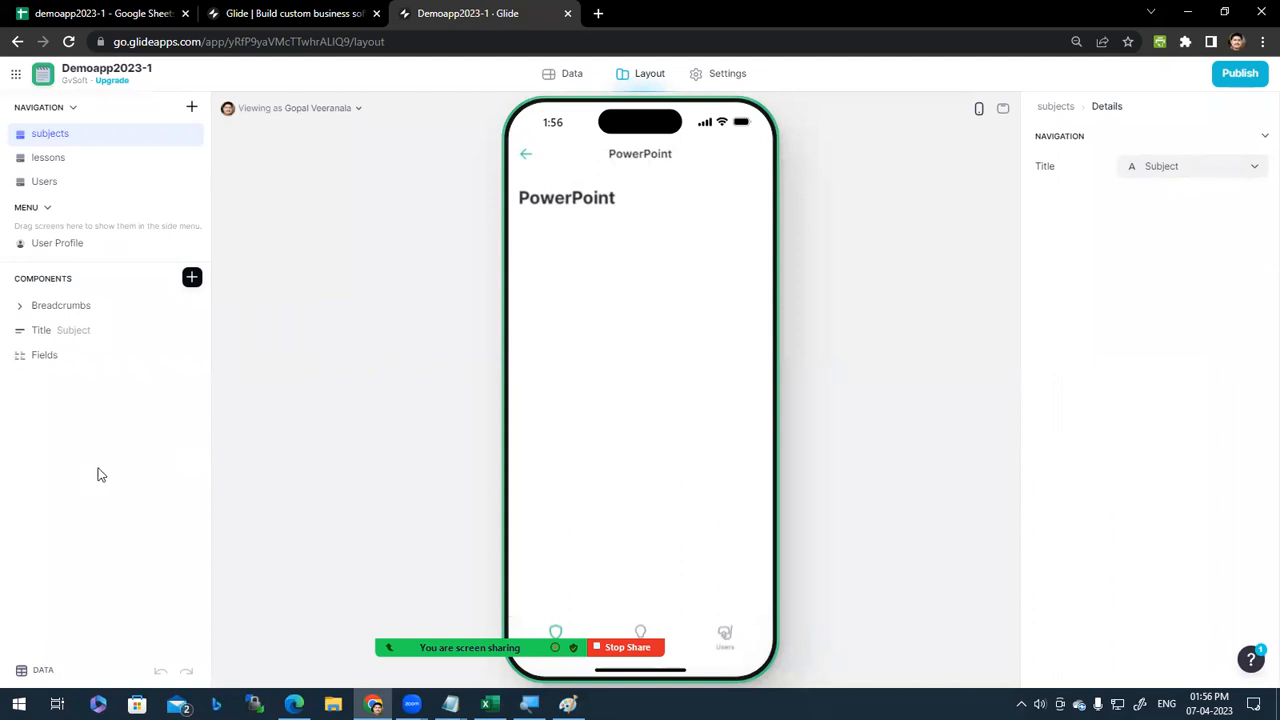
{"action": "left_click", "coordinate": [192, 278]}
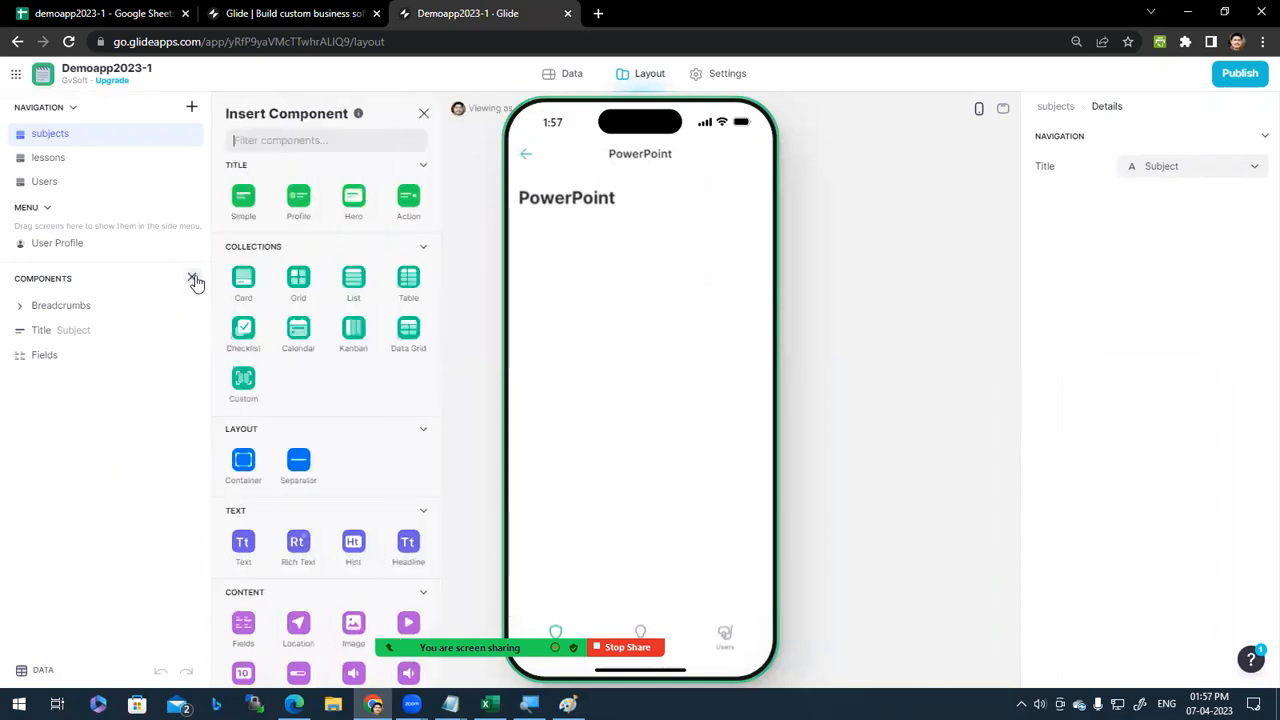
{"action": "left_click", "coordinate": [352, 288]}
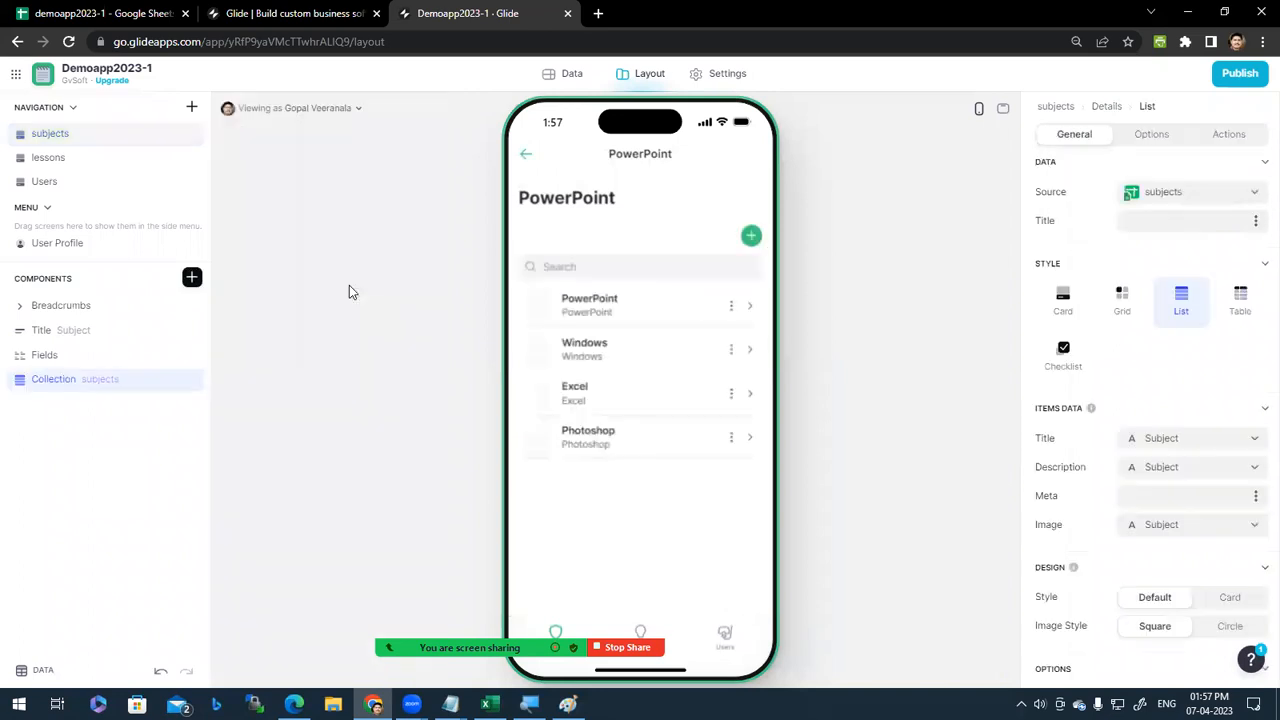
{"action": "left_click", "coordinate": [1257, 193]}
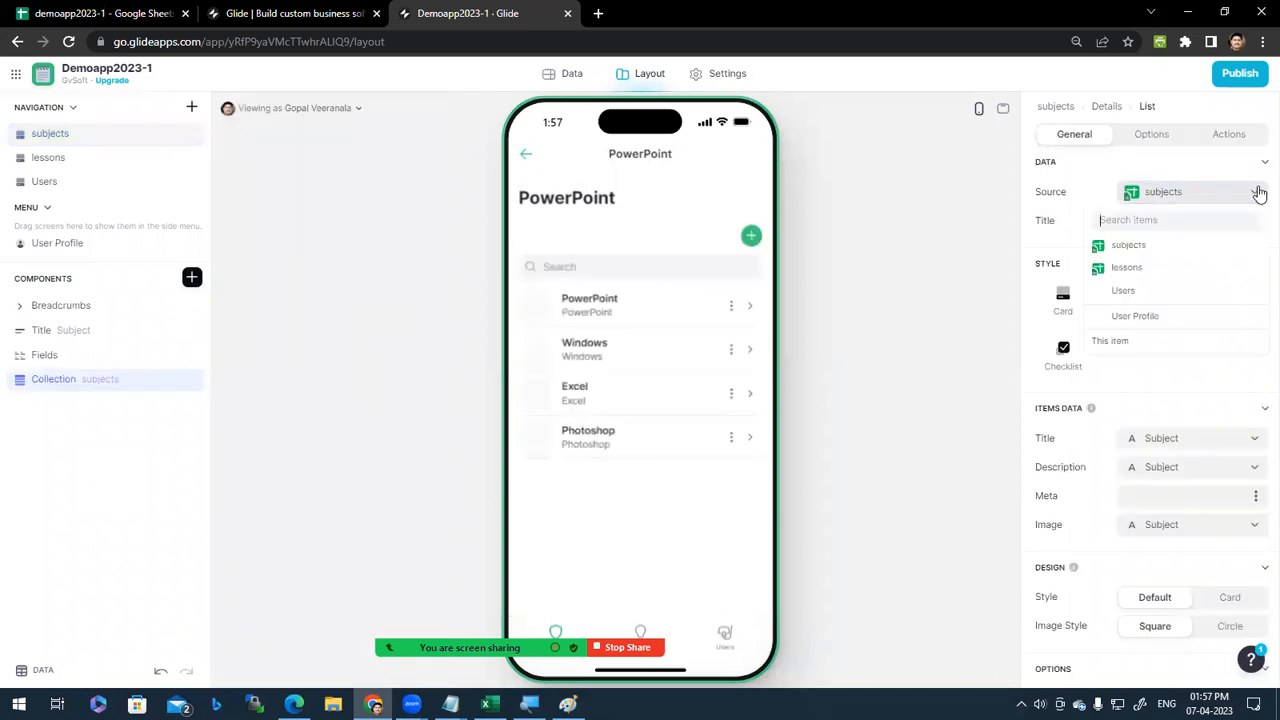
{"action": "left_click", "coordinate": [1152, 270]}
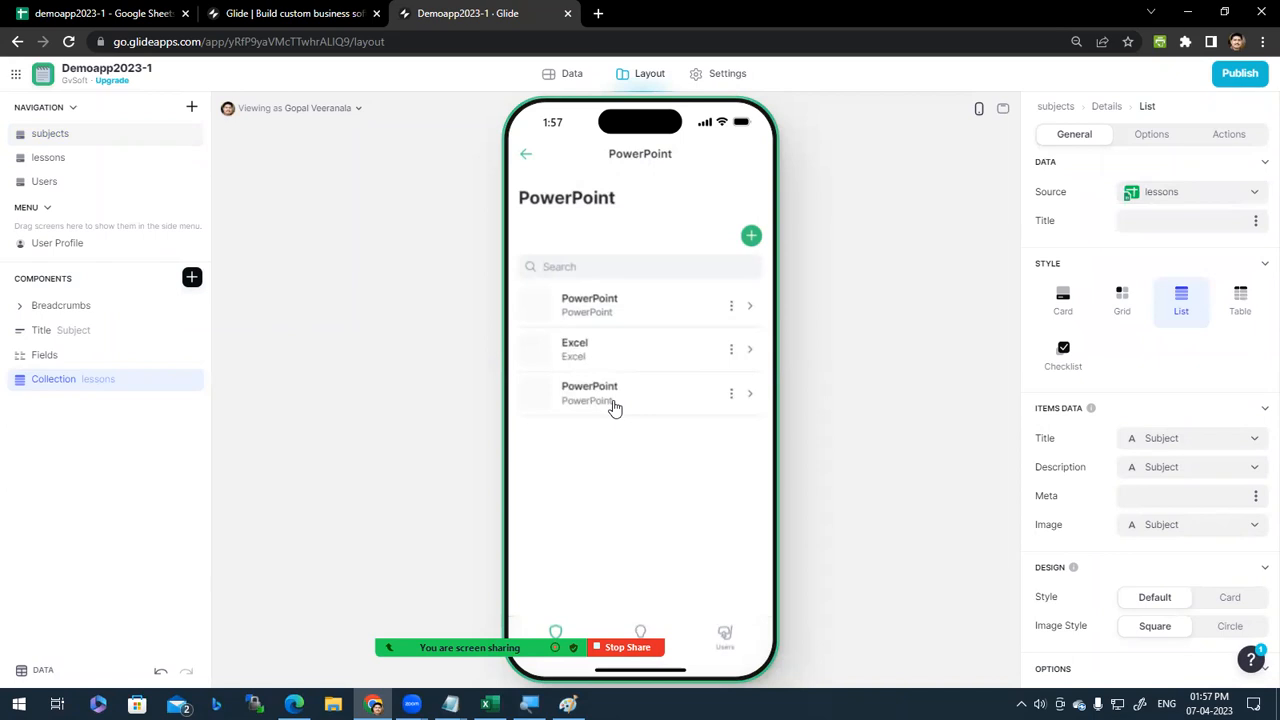
{"action": "left_click", "coordinate": [1162, 140]}
Step: Filter the lessons list to rows where Subject is the current screen's Subject
{"action": "left_click", "coordinate": [1075, 283]}
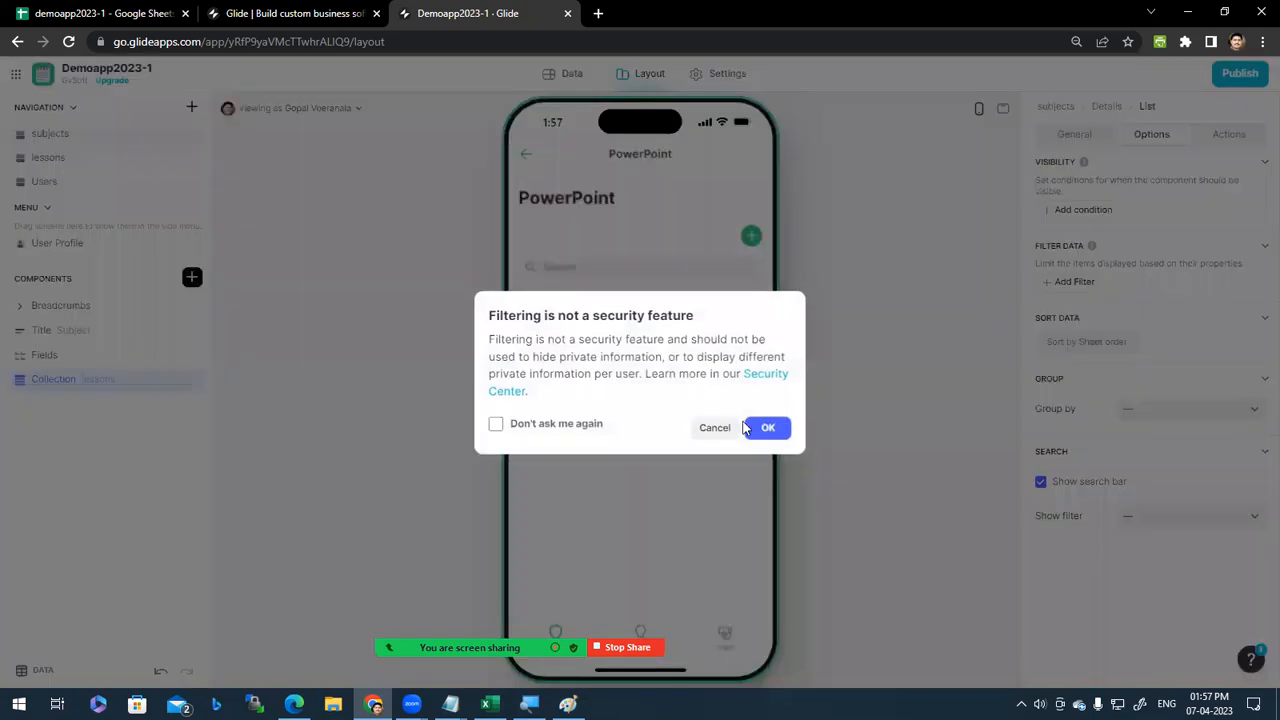
{"action": "left_click", "coordinate": [766, 430]}
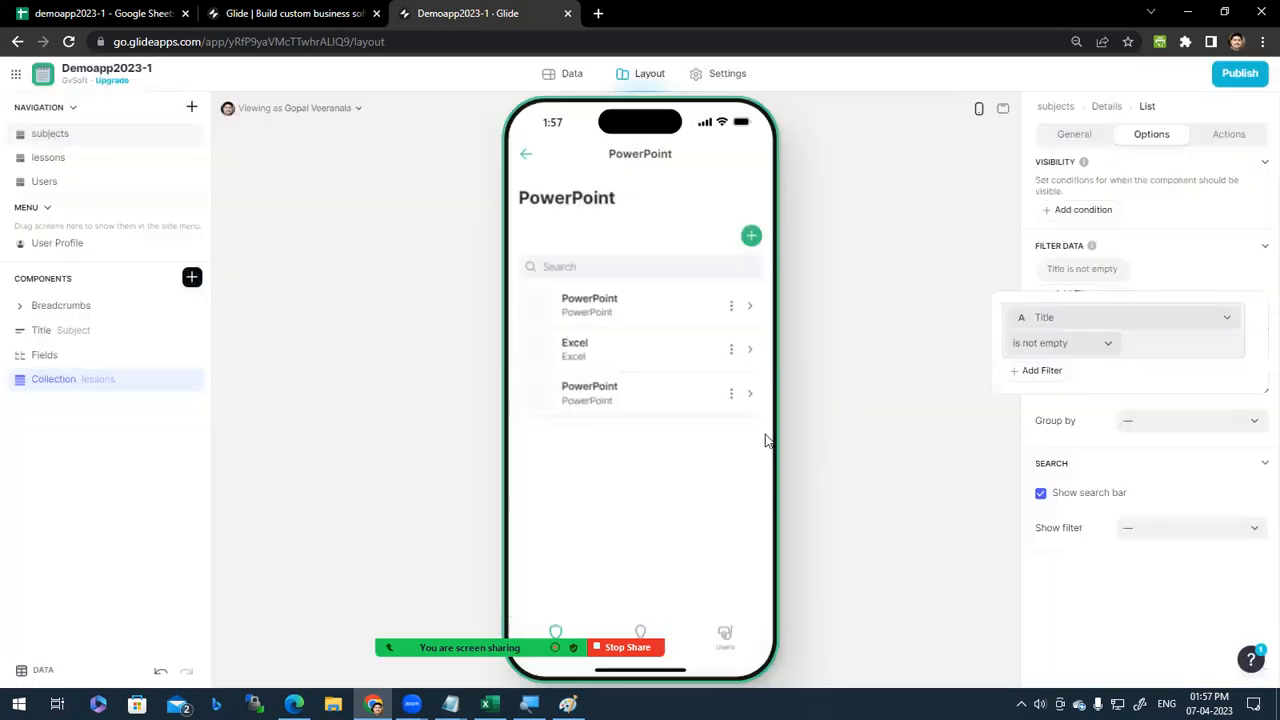
{"action": "left_click", "coordinate": [1080, 318]}
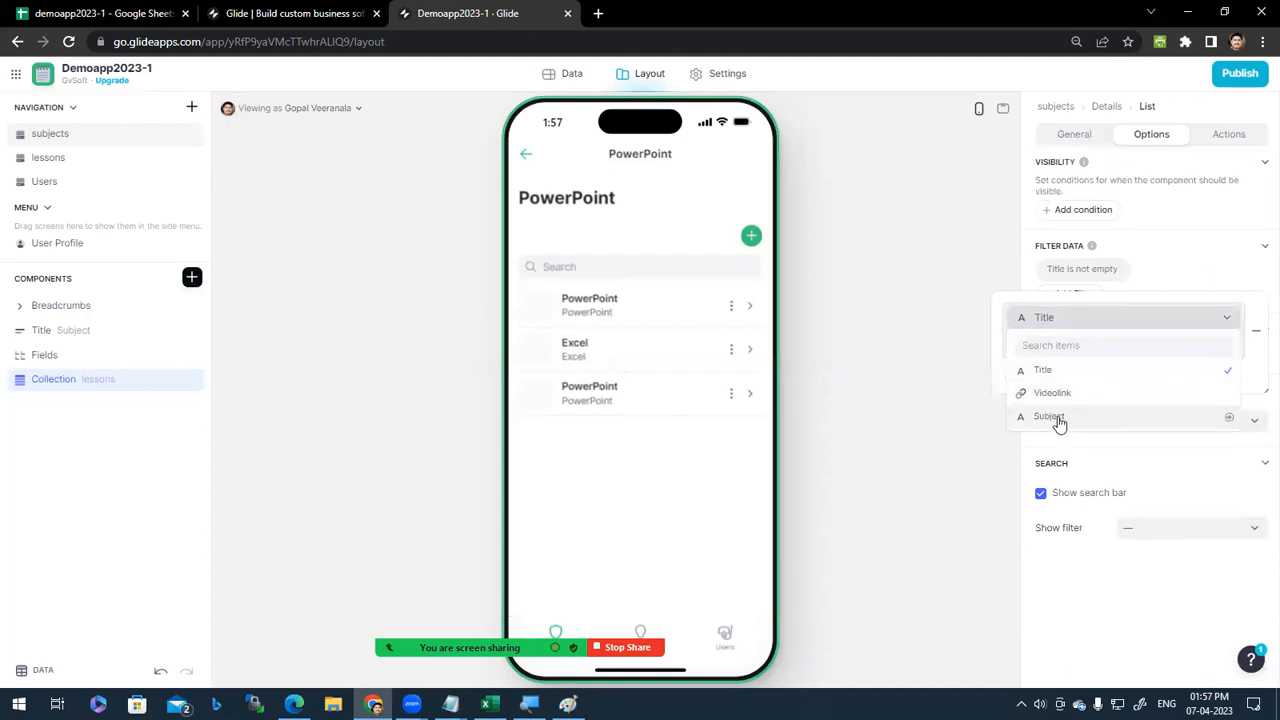
{"action": "left_click", "coordinate": [1055, 418]}
{"action": "left_click", "coordinate": [1098, 350]}
{"action": "left_click", "coordinate": [1012, 369]}
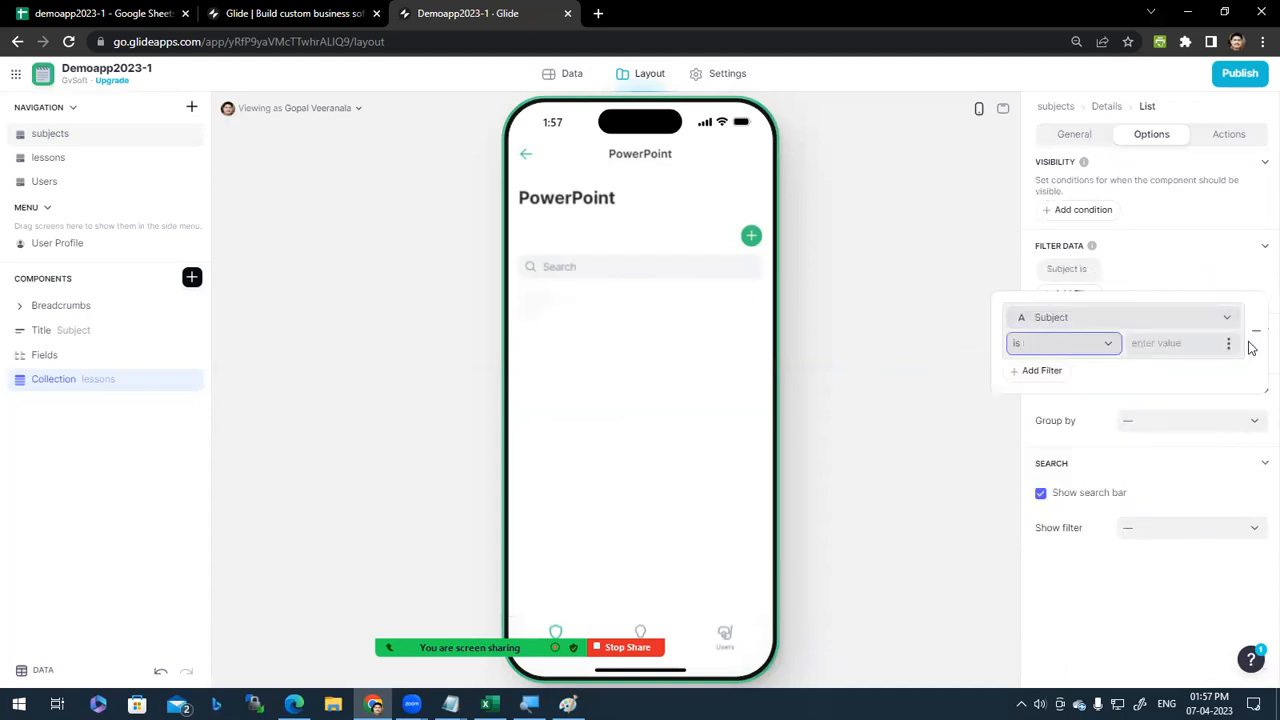
{"action": "left_click", "coordinate": [1230, 344]}
{"action": "mouse_move", "coordinate": [1137, 449]}
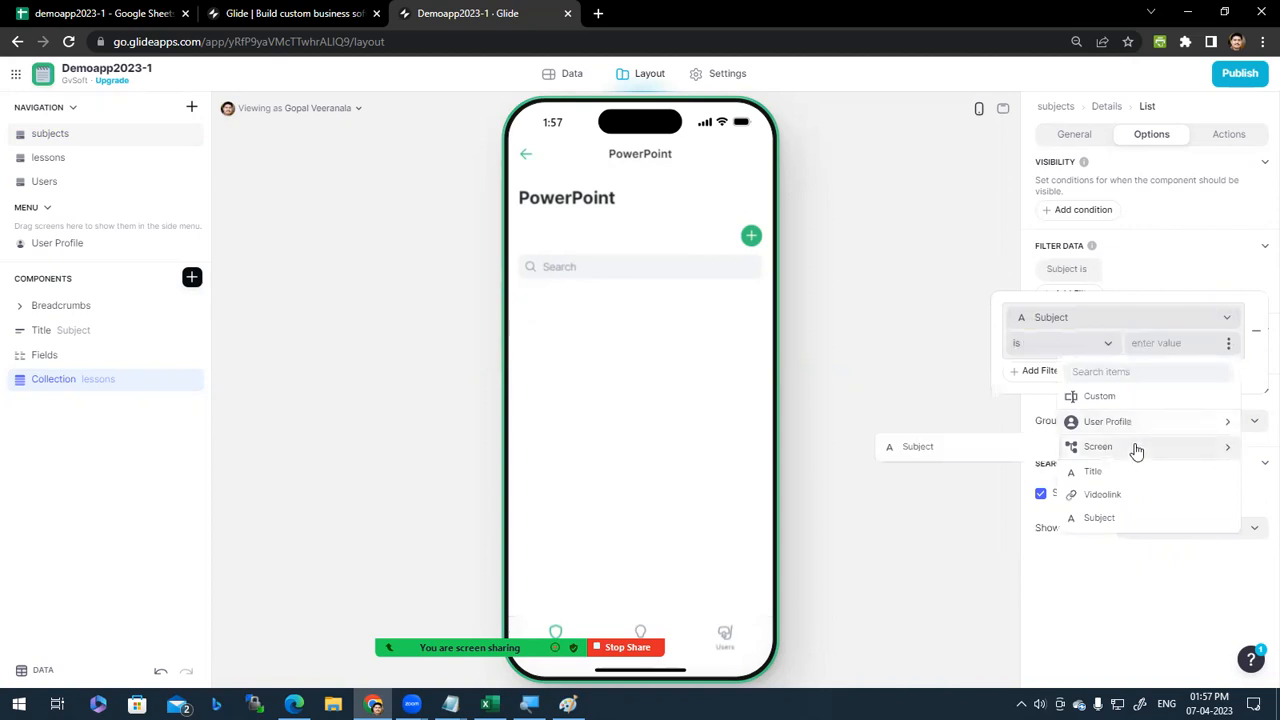
{"action": "left_click", "coordinate": [954, 453]}
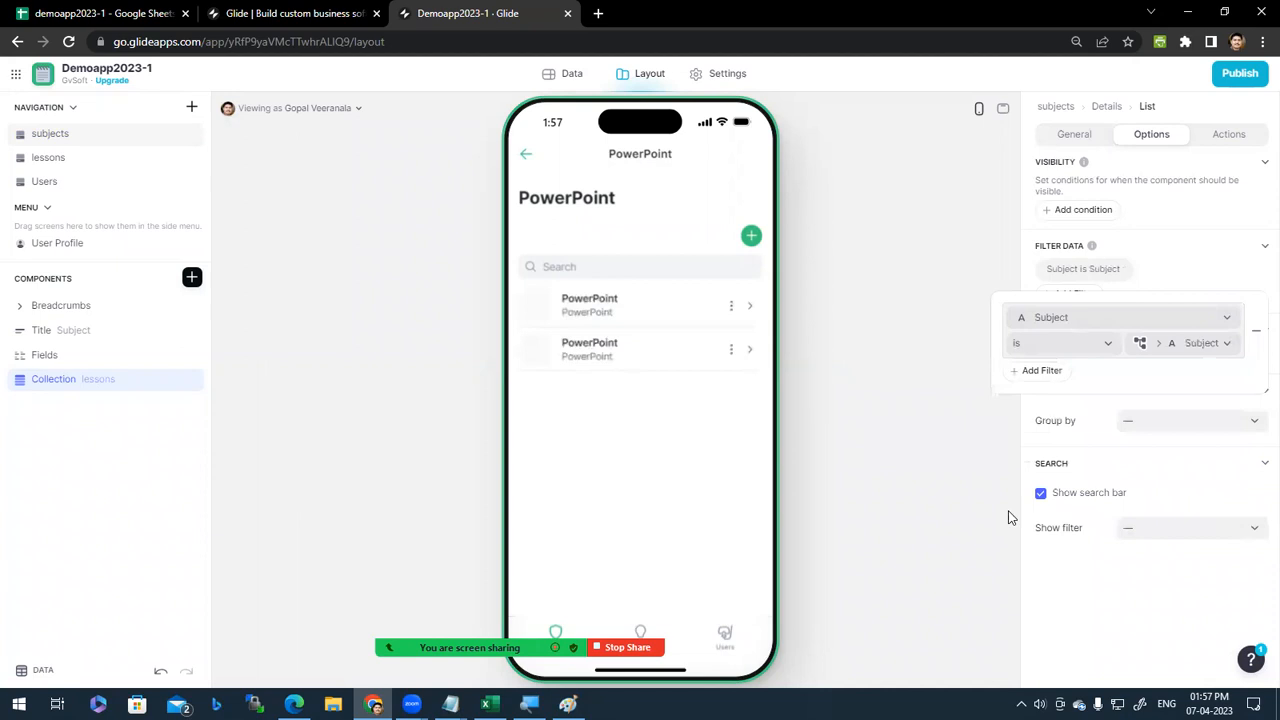
{"action": "left_click", "coordinate": [1079, 587]}
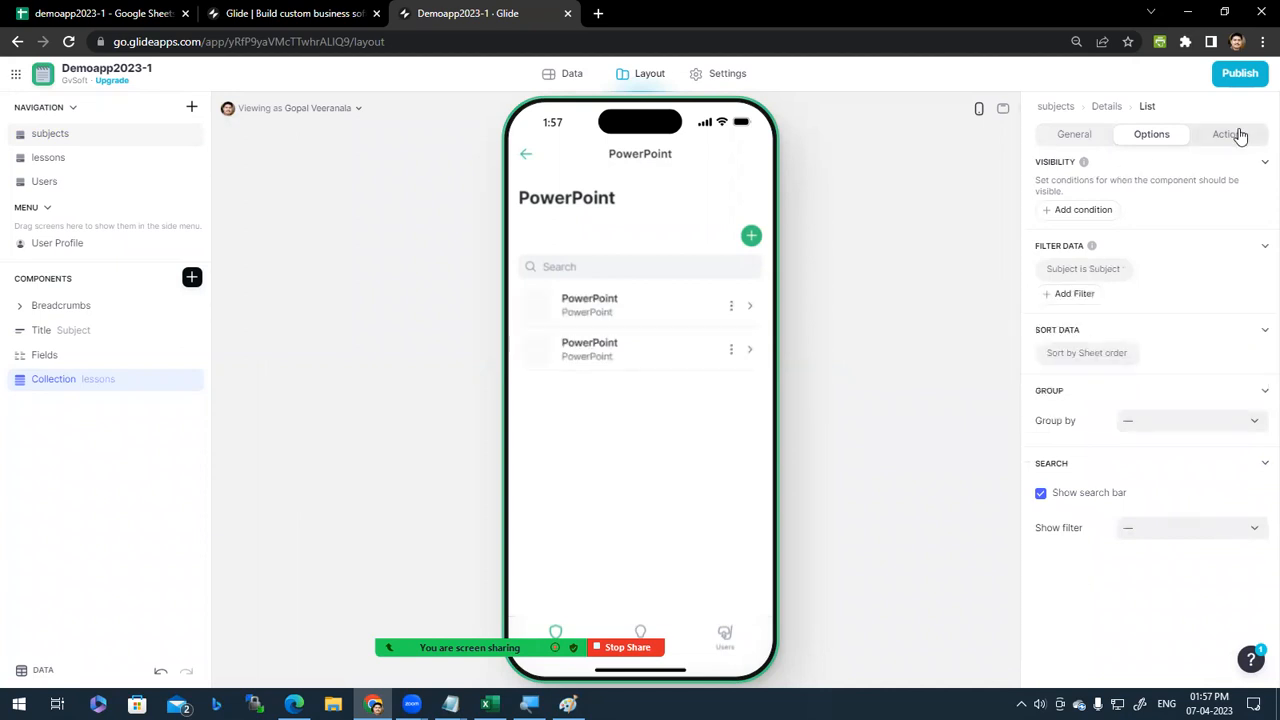
Step: Set the lessons collection's style to Grid after previewing the Excel subject's lessons
{"action": "left_click", "coordinate": [1074, 136]}
{"action": "scroll", "coordinate": [1205, 560], "scroll_direction": "down", "scroll_amount": 2}
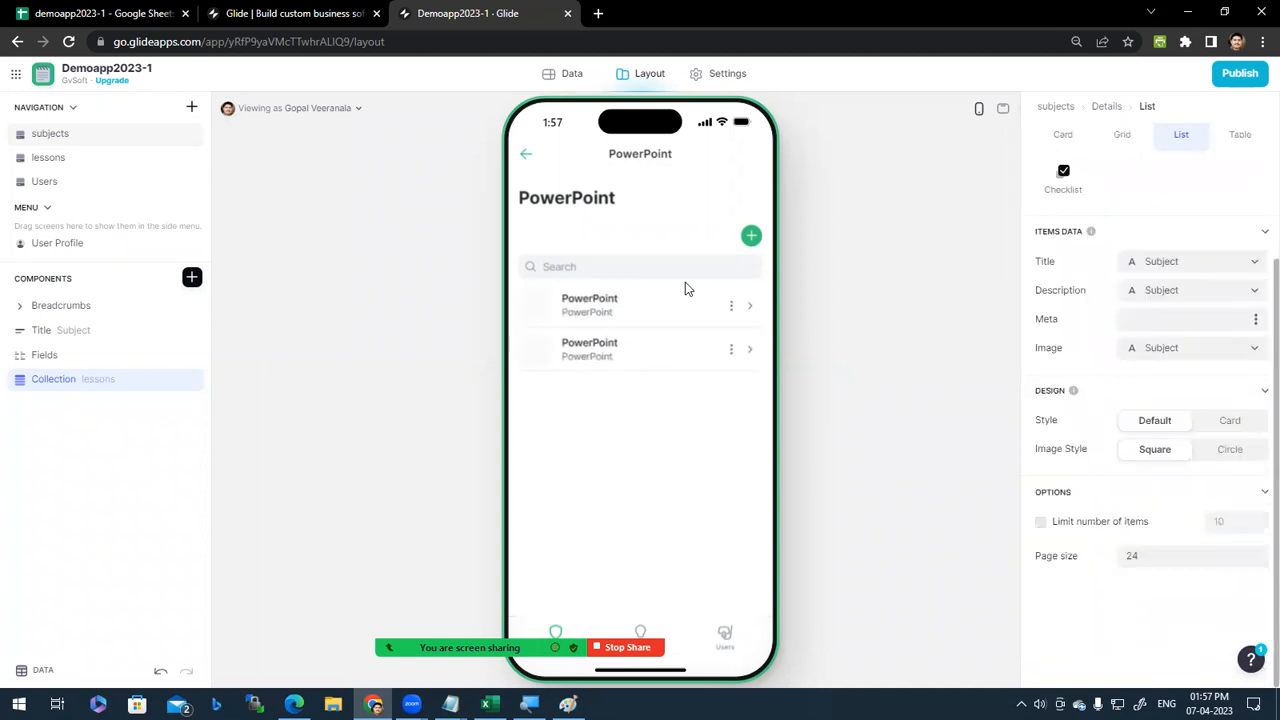
{"action": "left_click", "coordinate": [527, 158]}
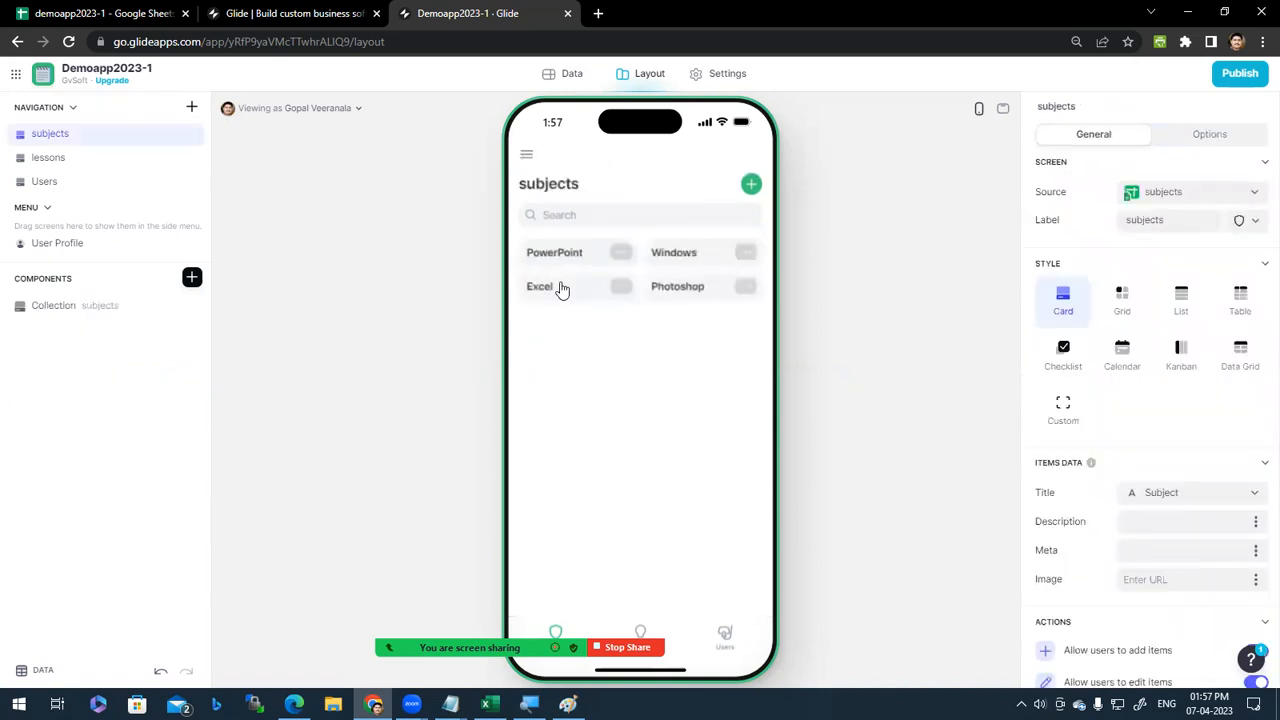
{"action": "left_click", "coordinate": [560, 290]}
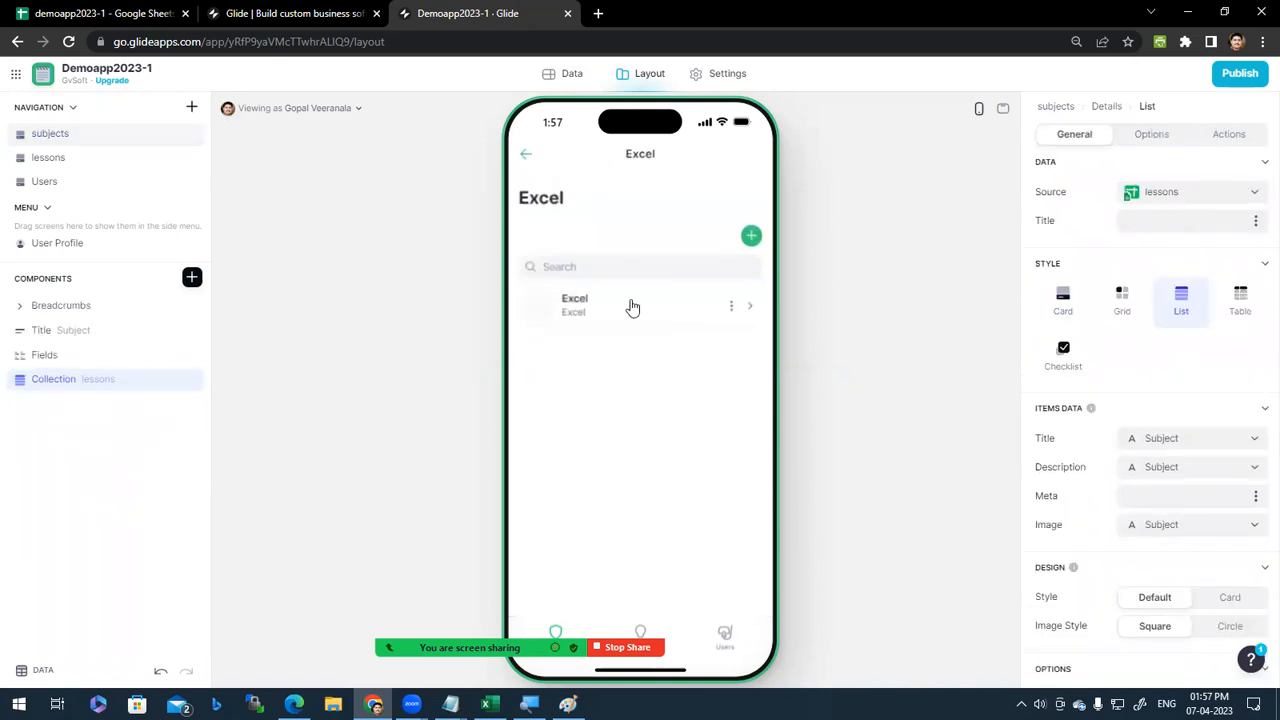
{"action": "left_click", "coordinate": [526, 158]}
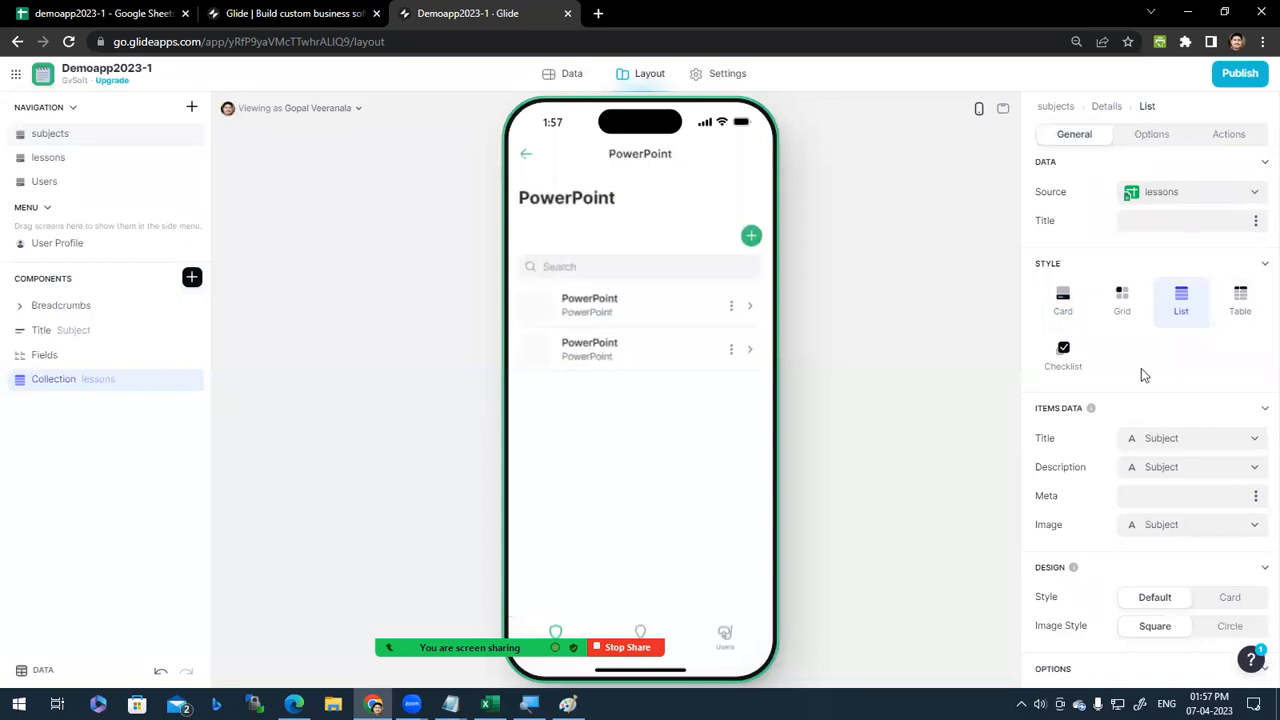
{"action": "left_click", "coordinate": [1123, 301]}
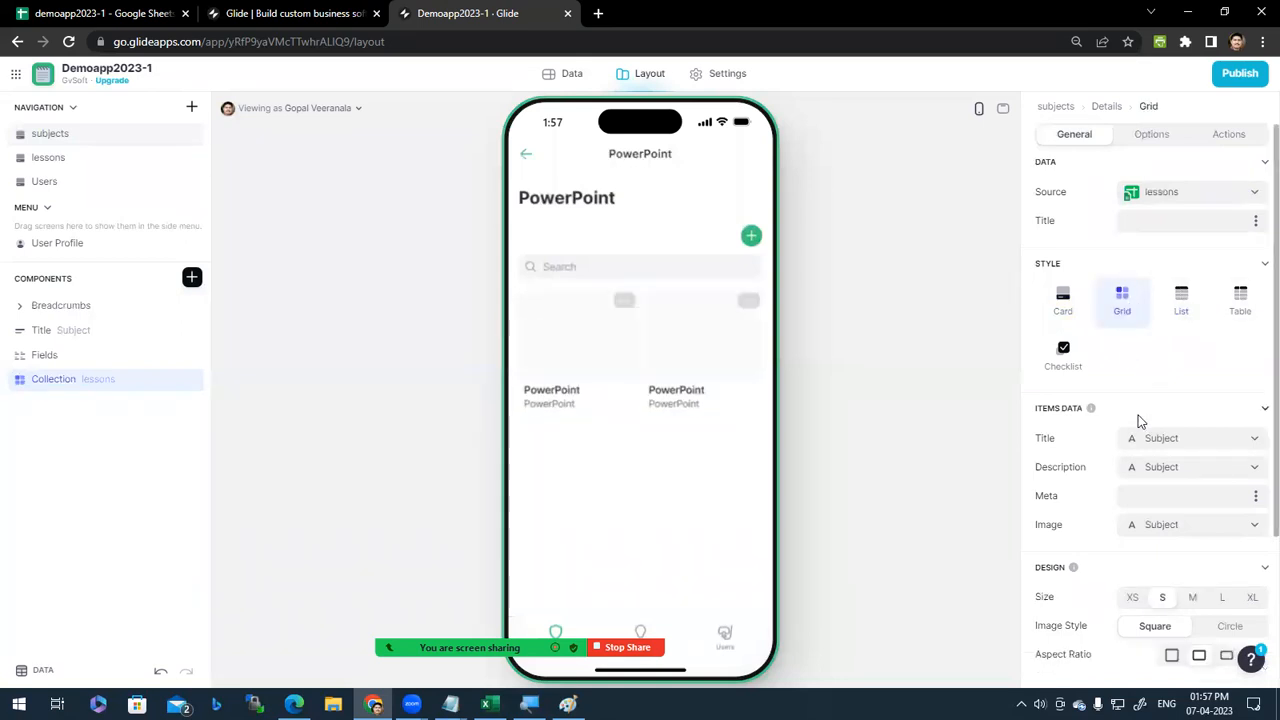
Step: Check the lesson image options, then open the lessons data table to add a column
{"action": "scroll", "coordinate": [1198, 551], "scroll_direction": "down", "scroll_amount": 2}
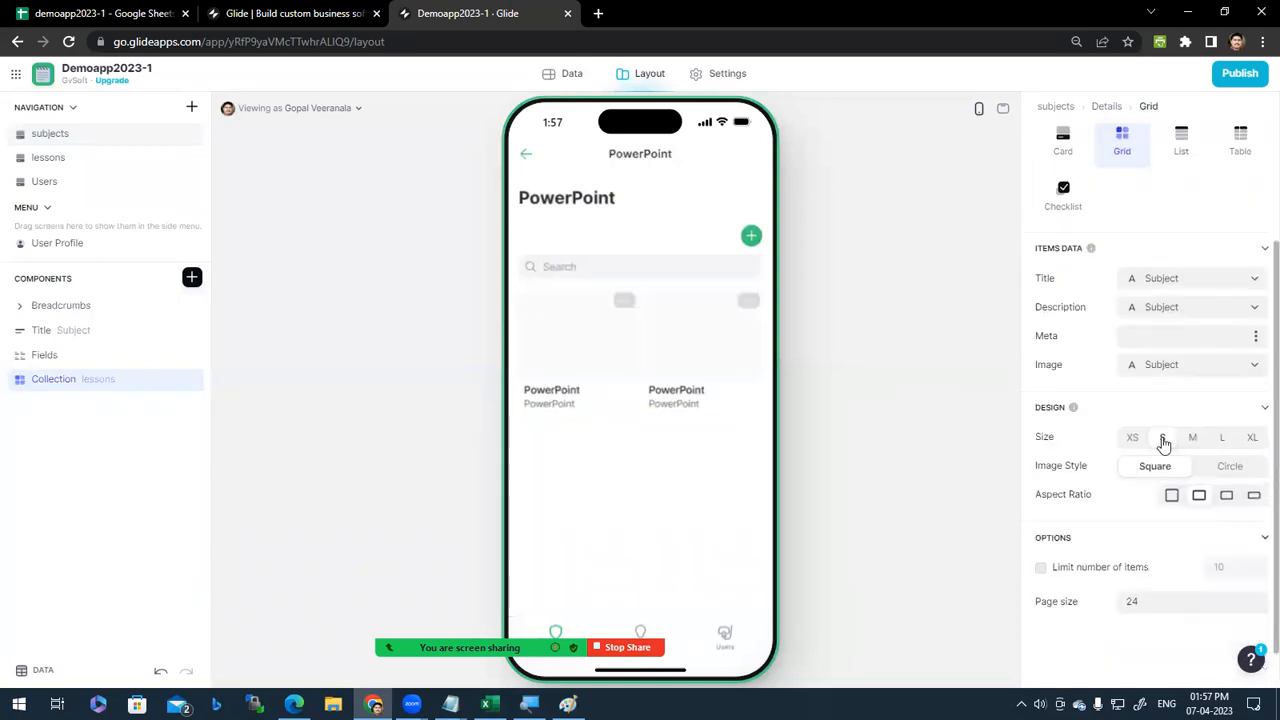
{"action": "left_click", "coordinate": [1252, 368]}
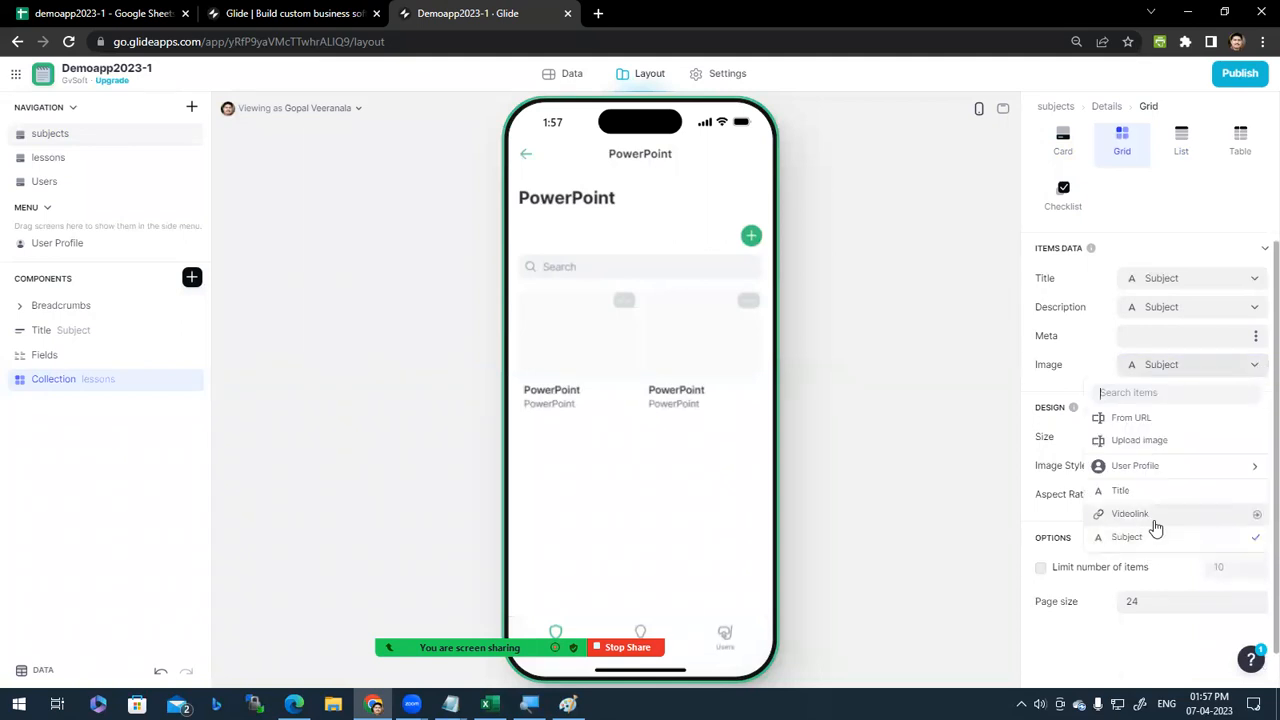
{"action": "left_click", "coordinate": [1085, 341]}
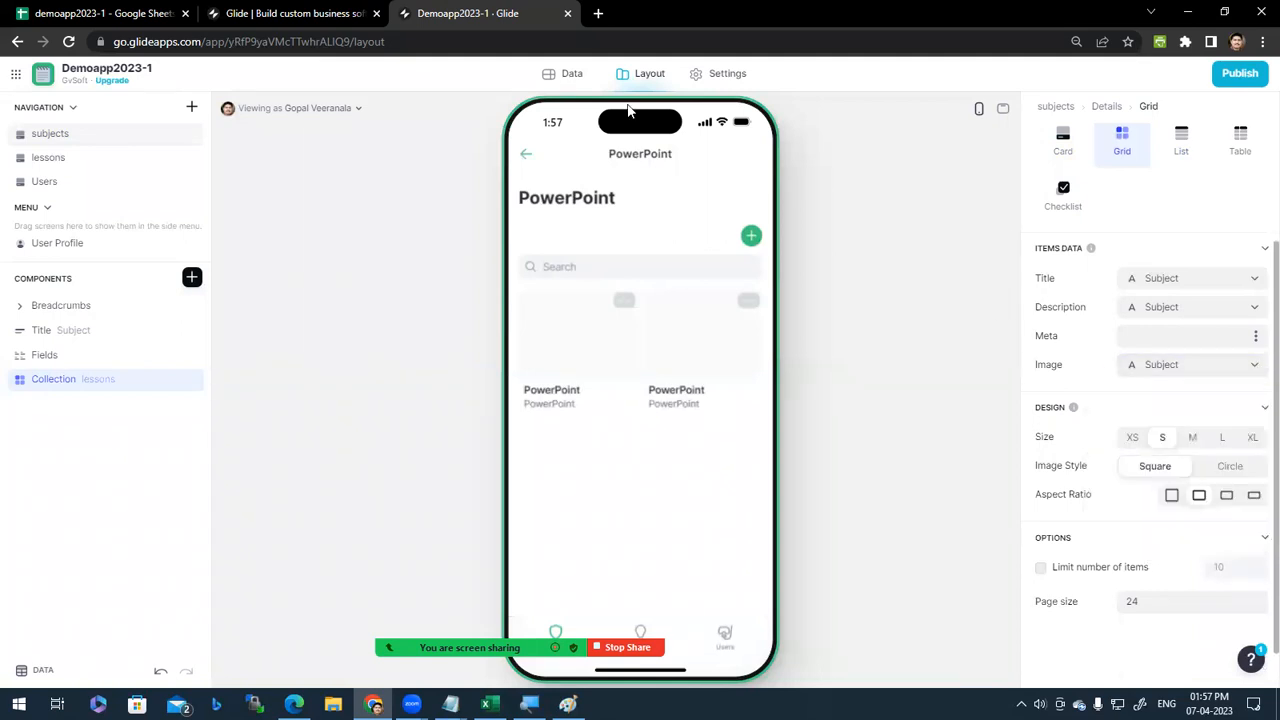
{"action": "left_click", "coordinate": [570, 76]}
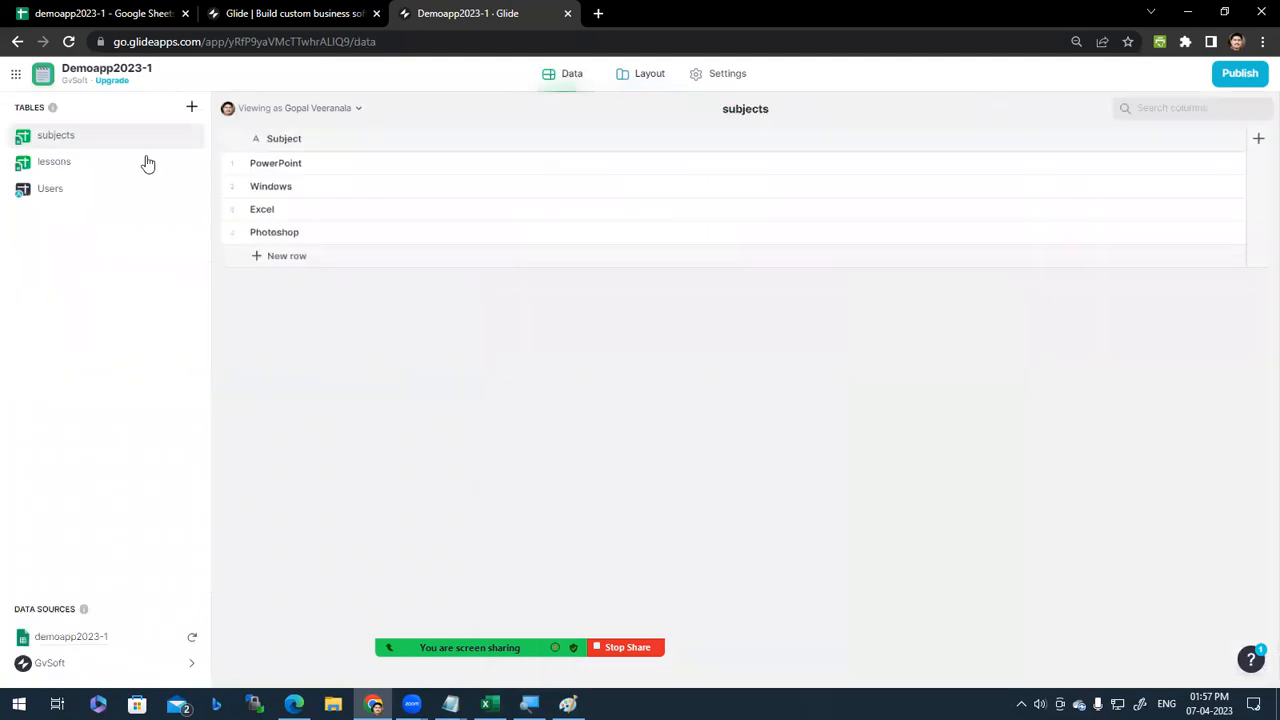
{"action": "left_click", "coordinate": [60, 163]}
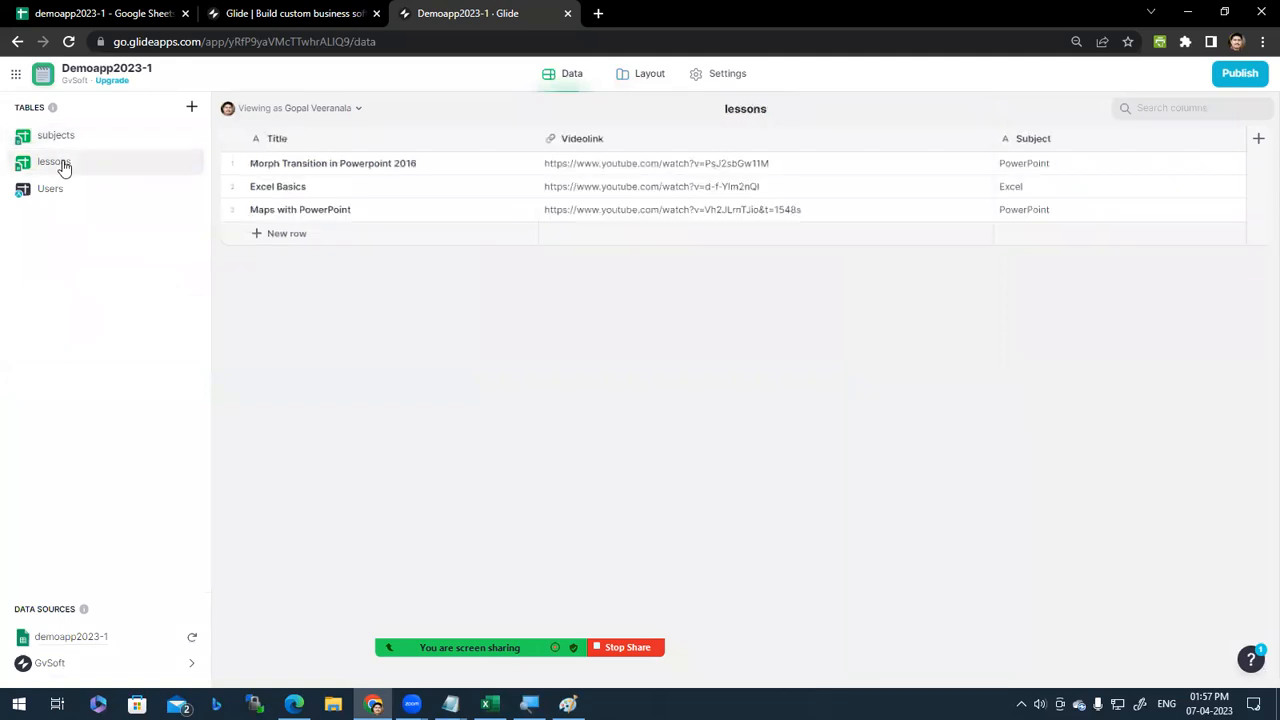
{"action": "left_click", "coordinate": [1259, 142]}
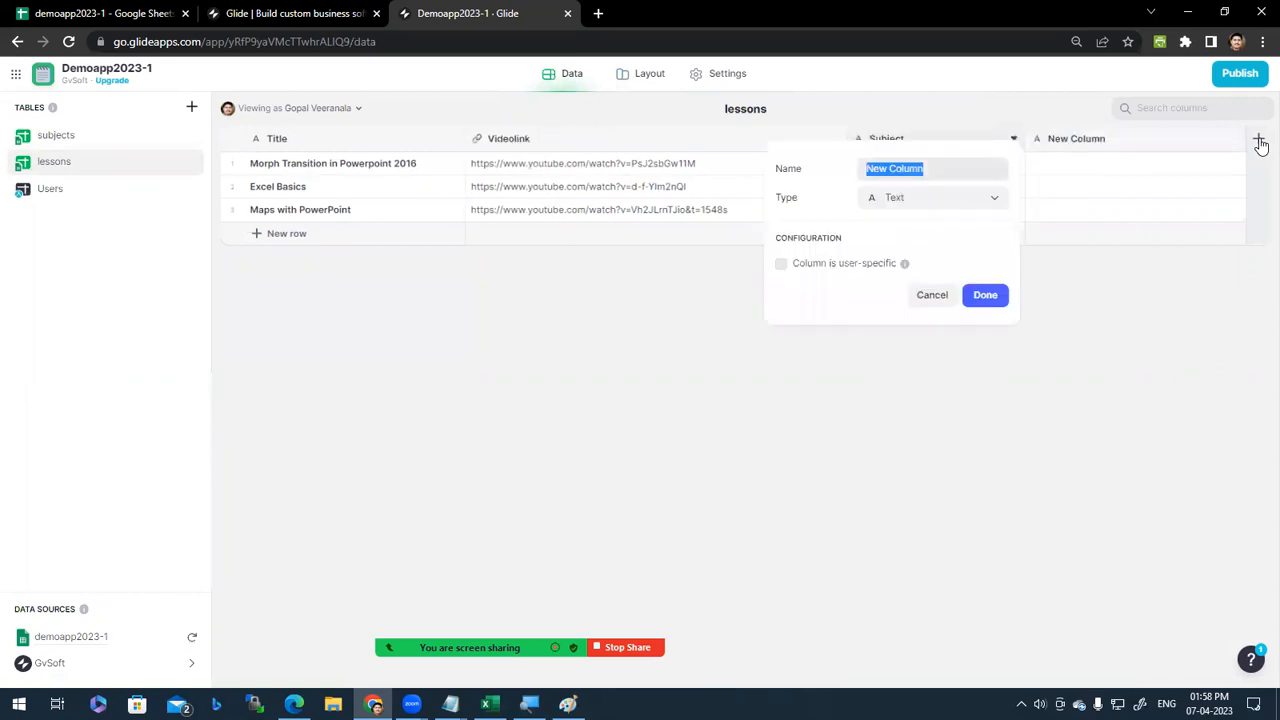
Step: Create a thumbnail column of type YouTube Thumbnail with Videolink as its video URL
{"action": "key", "text": "BackSpace"}
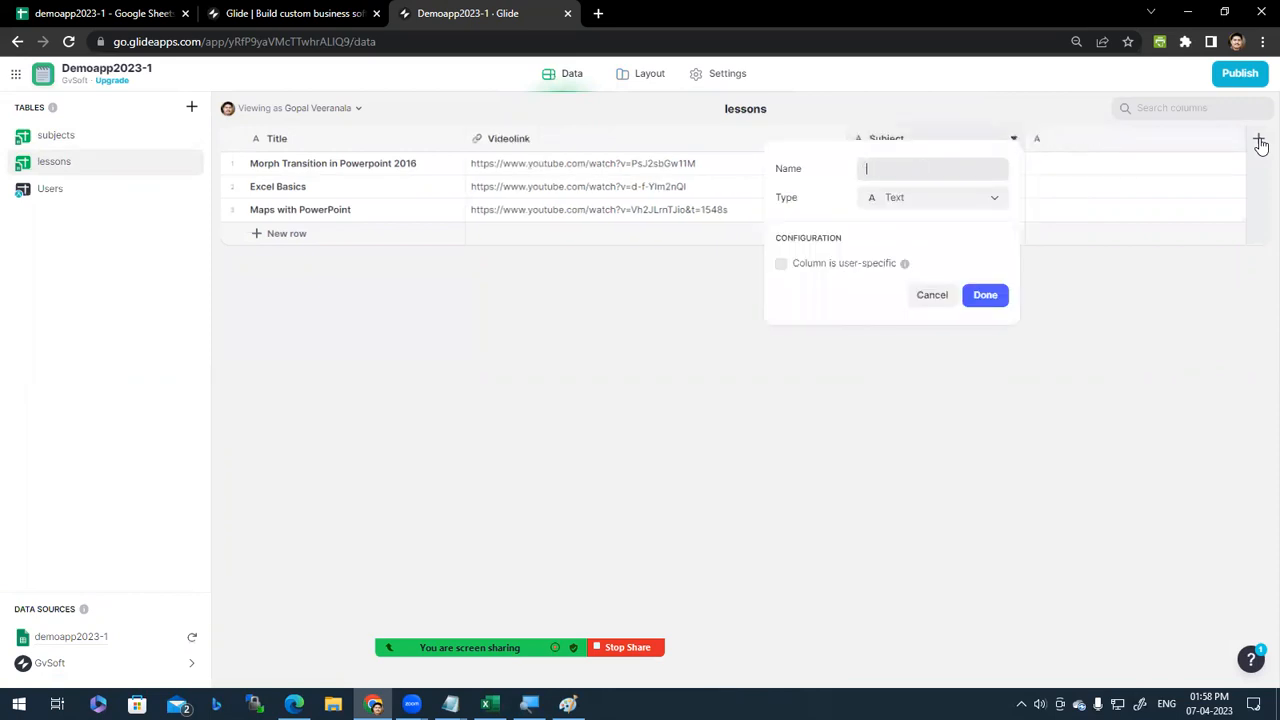
{"action": "type", "text": "thumbname"}
{"action": "left_click", "coordinate": [991, 205]}
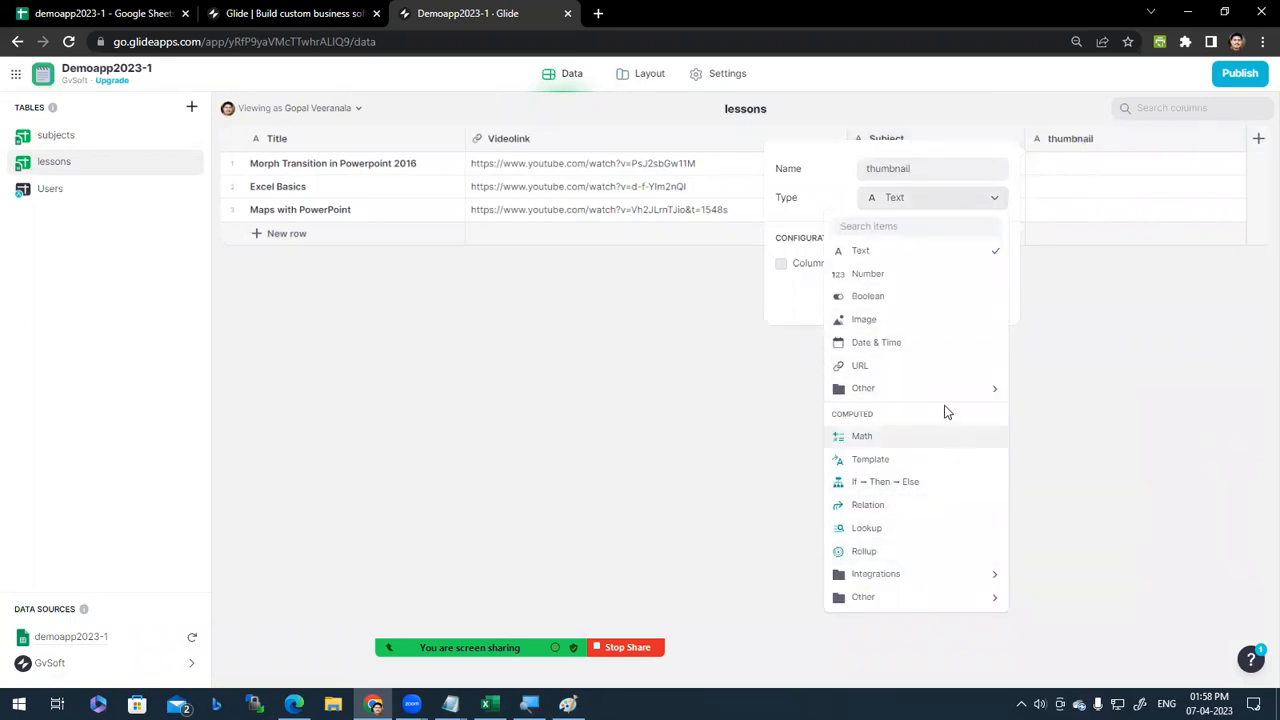
{"action": "mouse_move", "coordinate": [955, 386]}
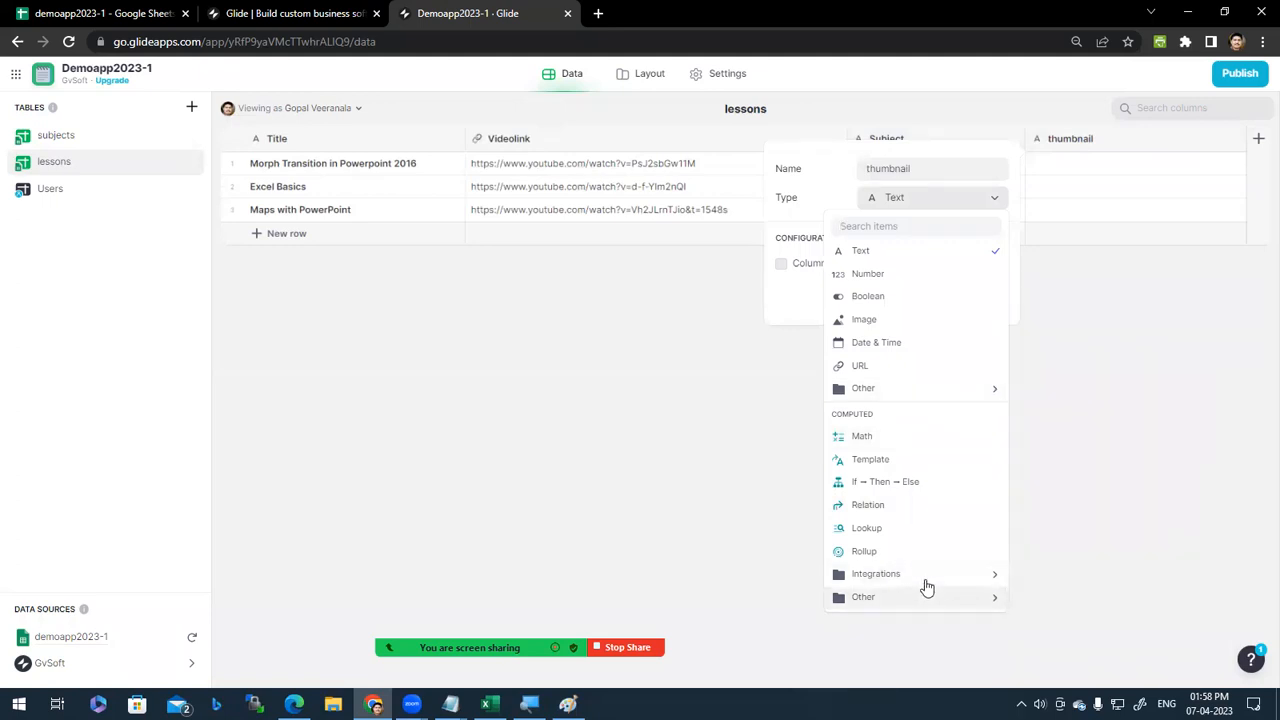
{"action": "mouse_move", "coordinate": [927, 590]}
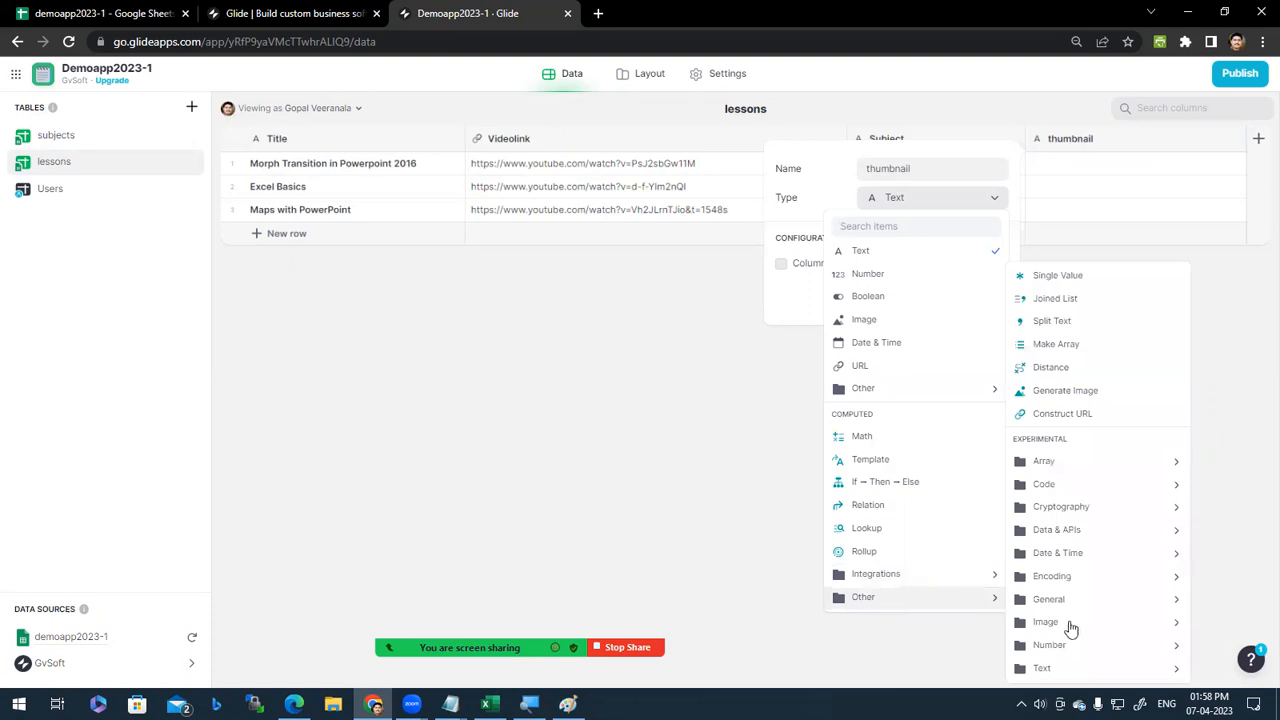
{"action": "mouse_move", "coordinate": [1070, 627]}
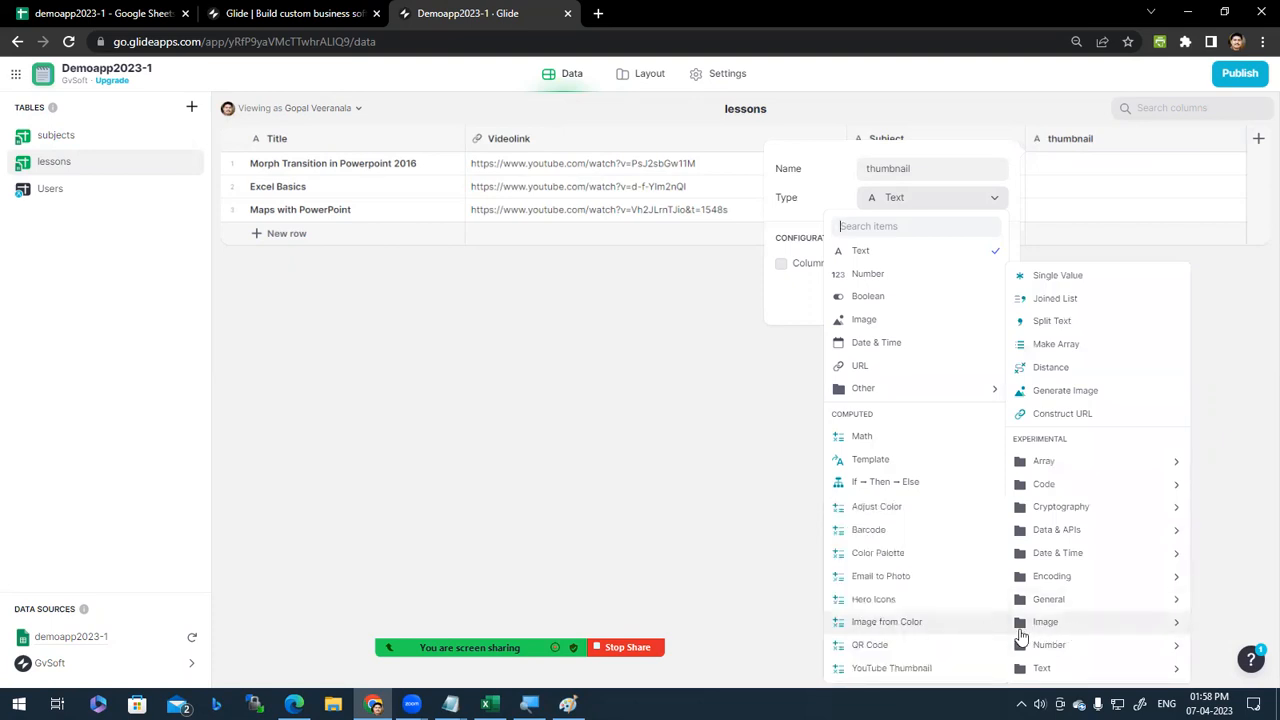
{"action": "left_click", "coordinate": [898, 670]}
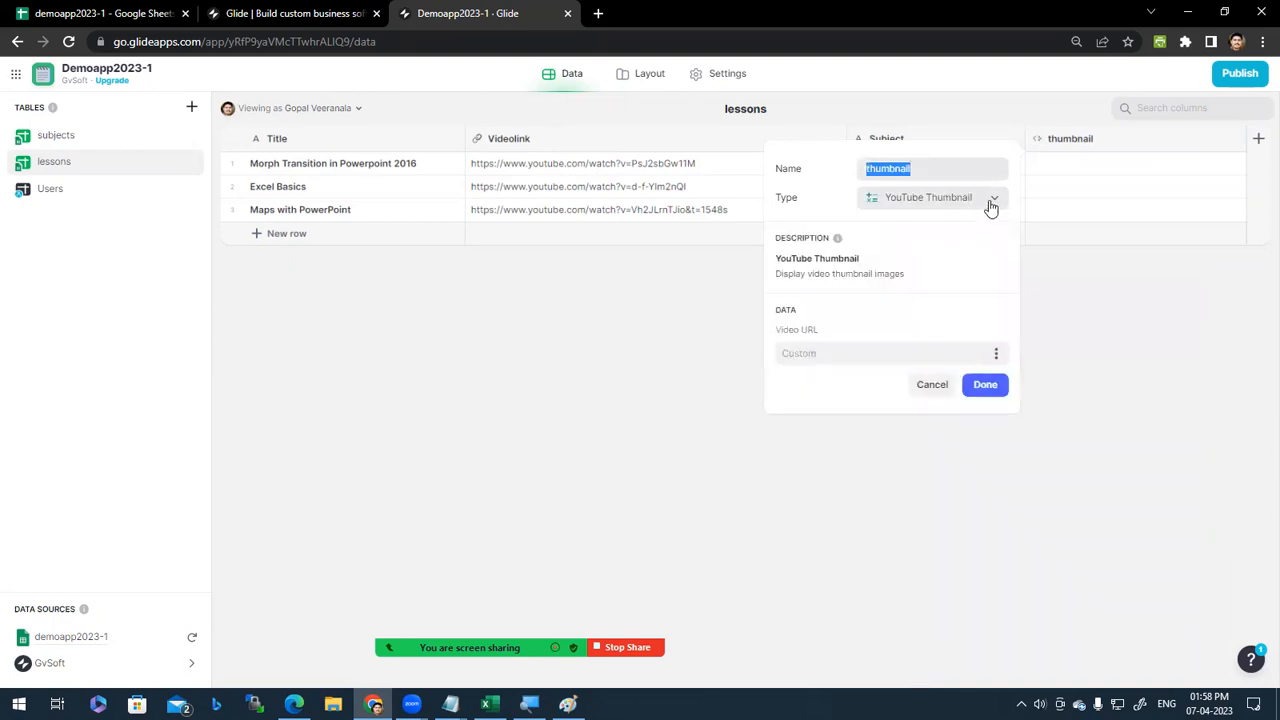
{"action": "left_click", "coordinate": [996, 358]}
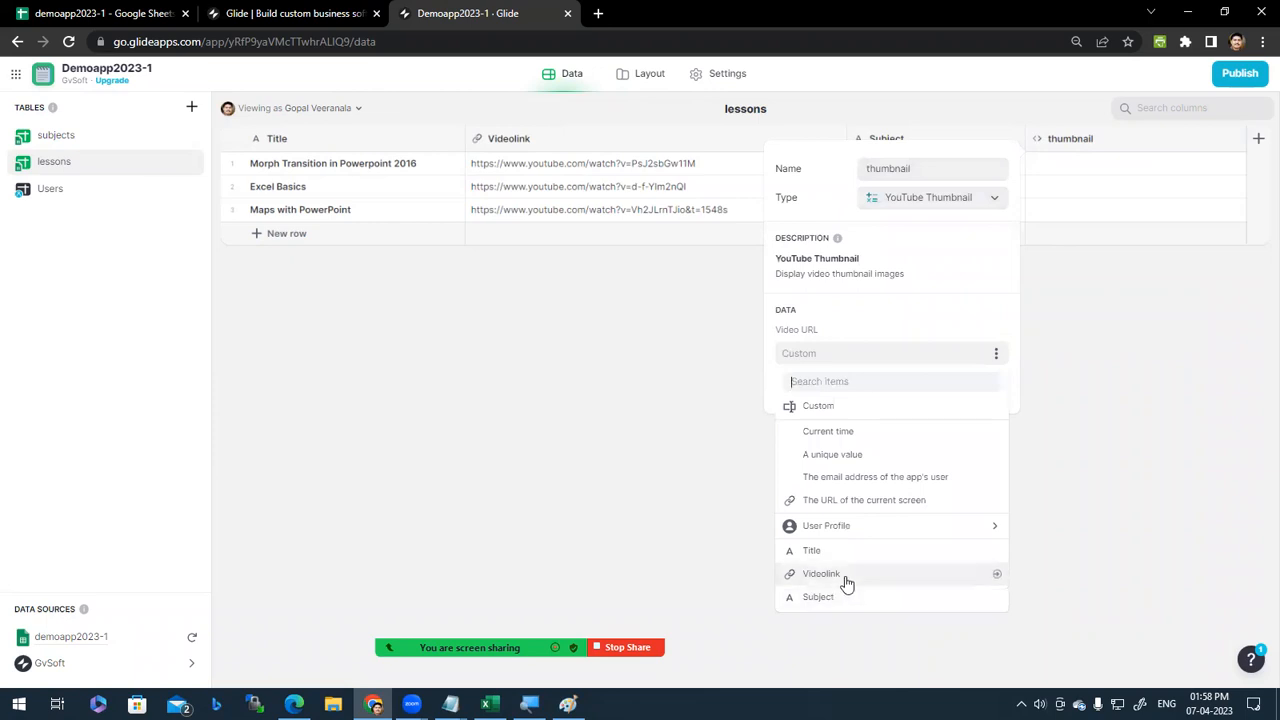
{"action": "left_click", "coordinate": [845, 578]}
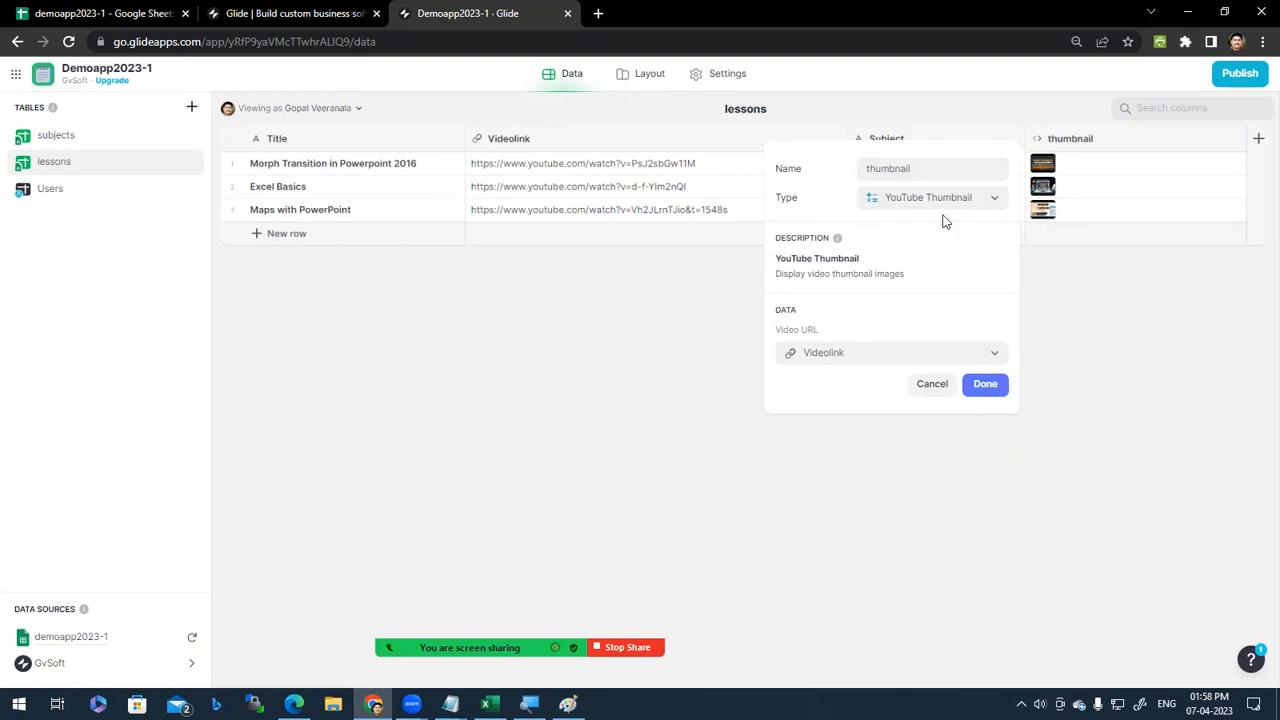
{"action": "left_click", "coordinate": [990, 387]}
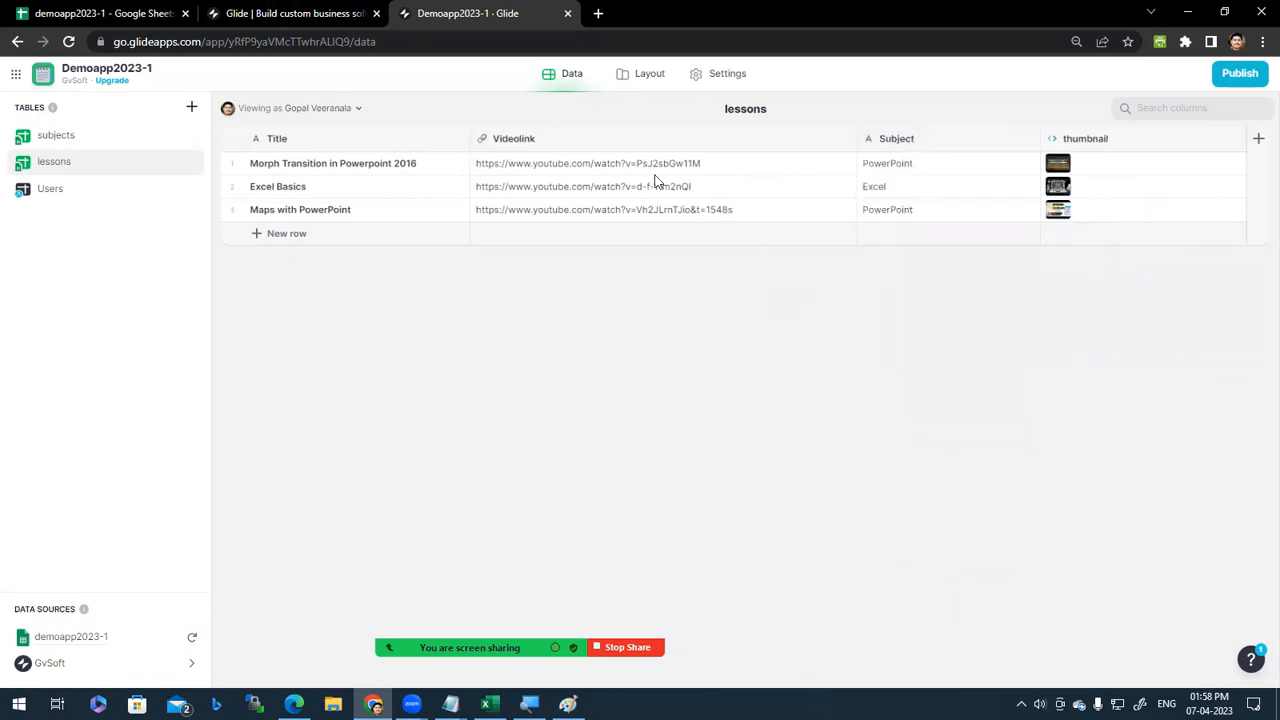
Step: Use the thumbnail column as the lesson cards' image
{"action": "left_click", "coordinate": [647, 76]}
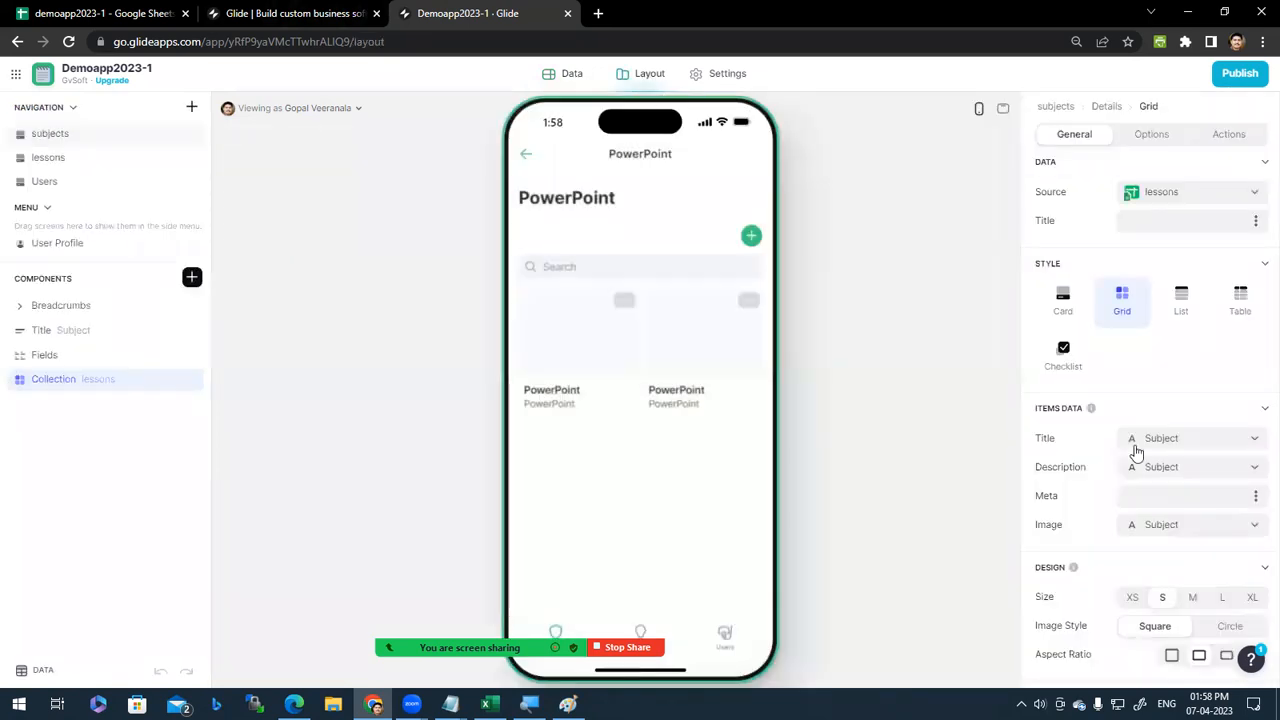
{"action": "left_click", "coordinate": [1256, 529]}
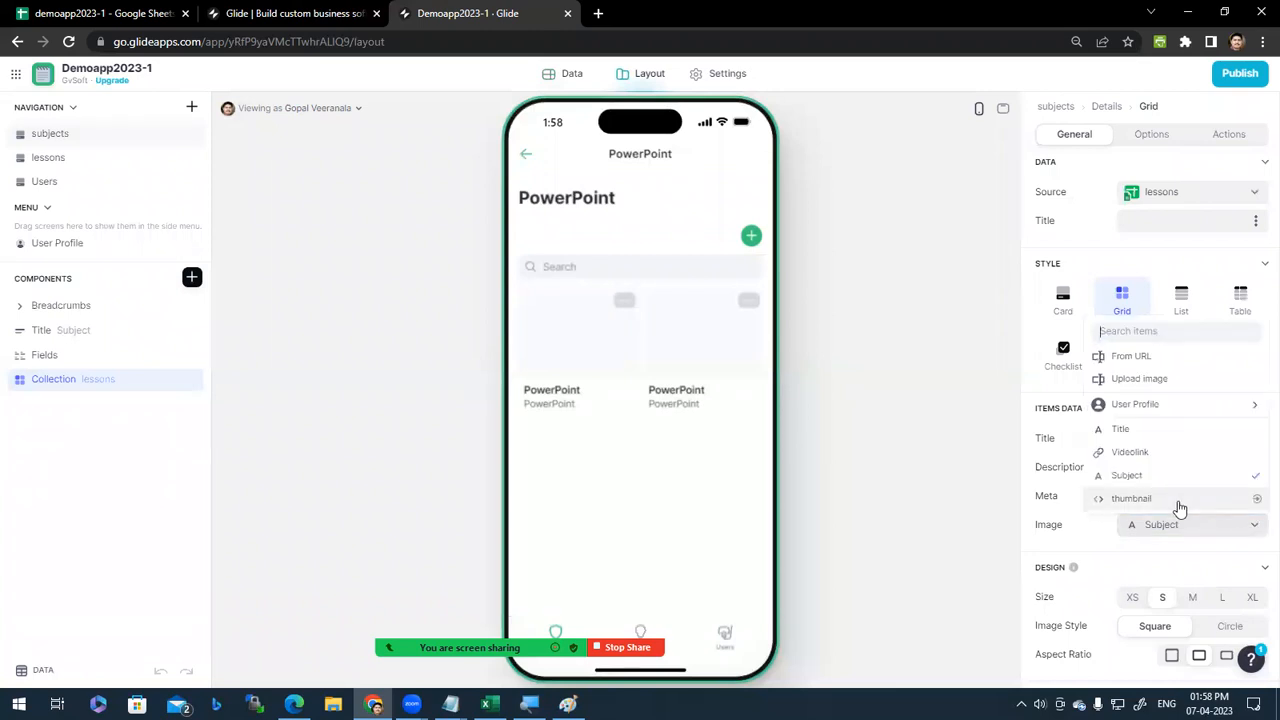
{"action": "left_click", "coordinate": [1131, 498]}
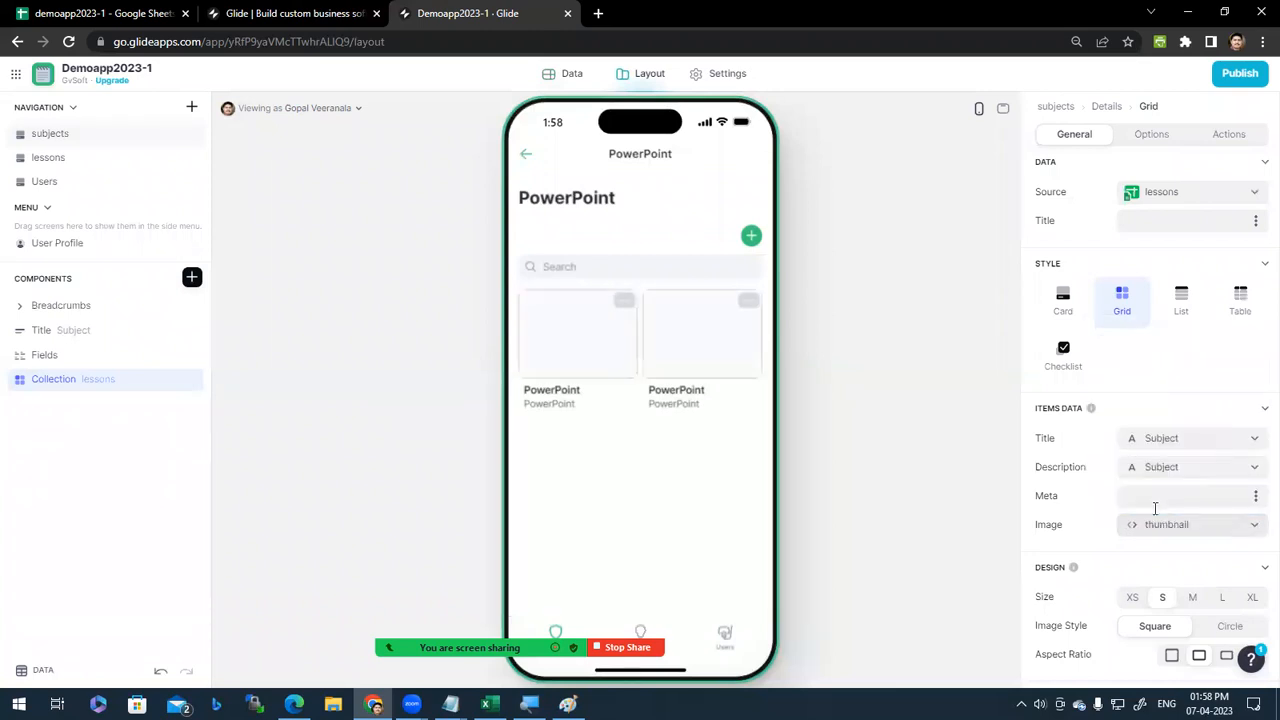
Step: Preview the Excel, PowerPoint and Windows lesson grids, then return to the lessons sheet
{"action": "left_click", "coordinate": [527, 150]}
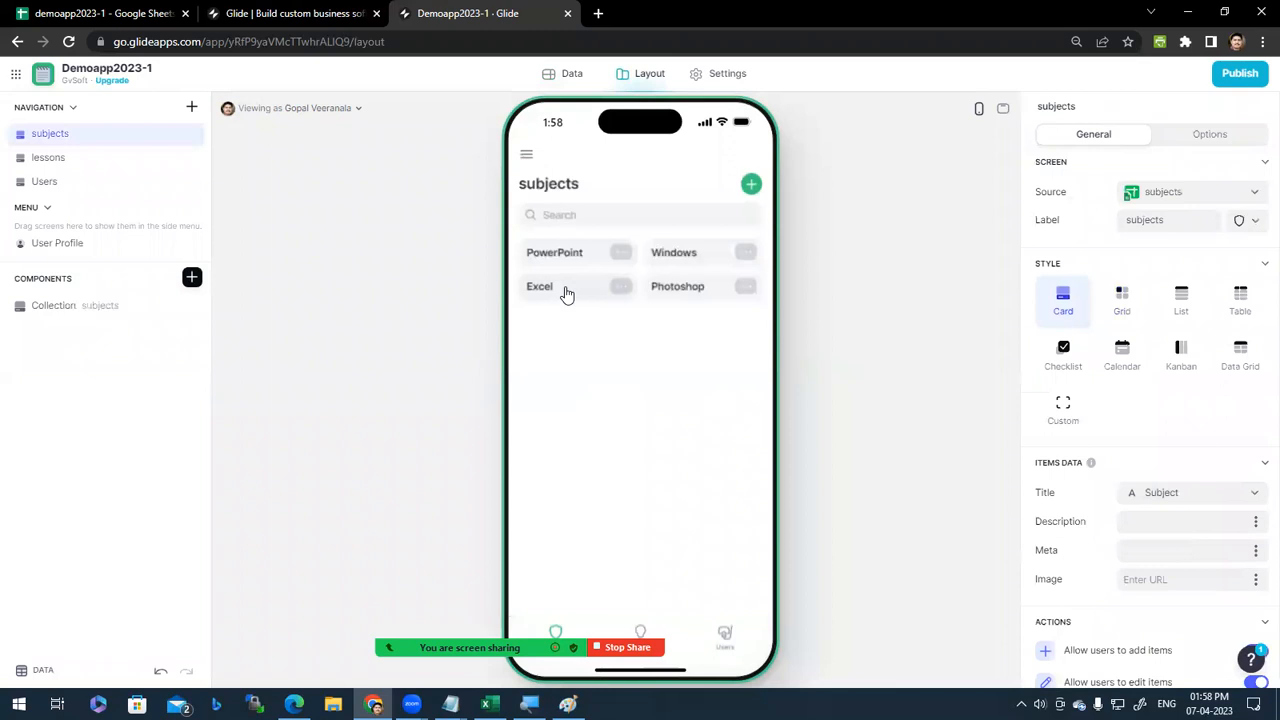
{"action": "left_click", "coordinate": [566, 292]}
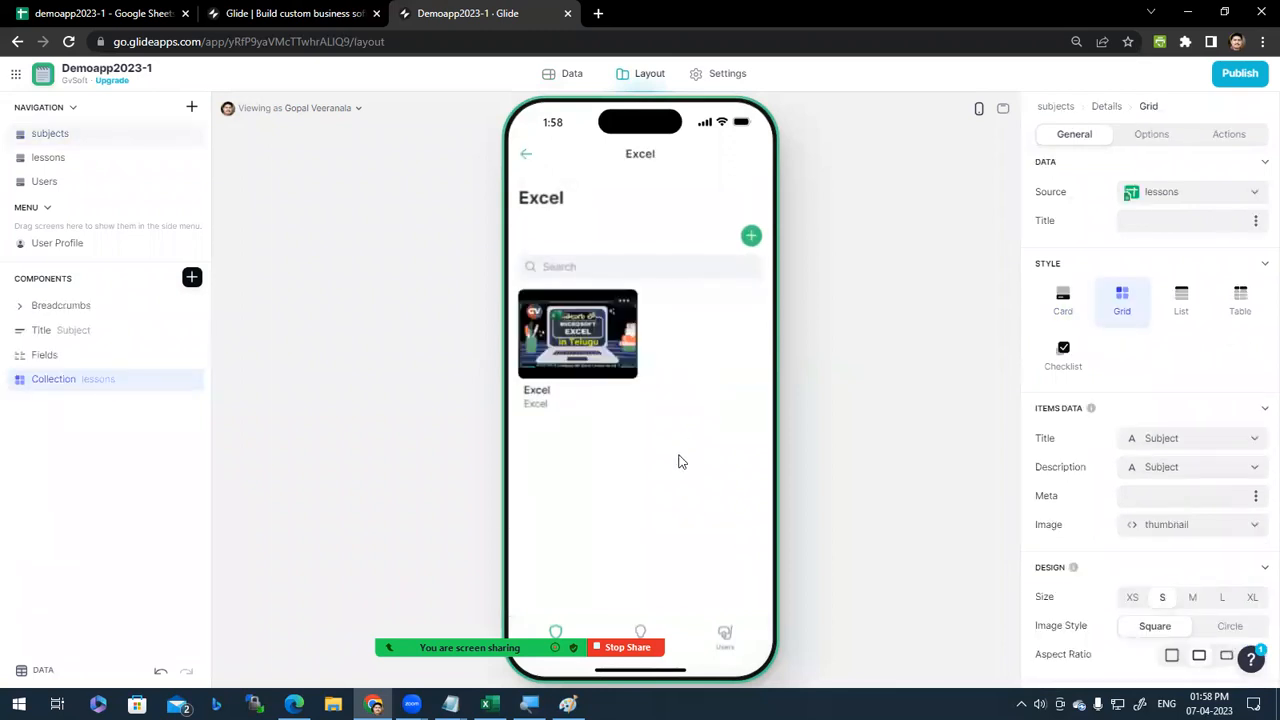
{"action": "left_click", "coordinate": [524, 154]}
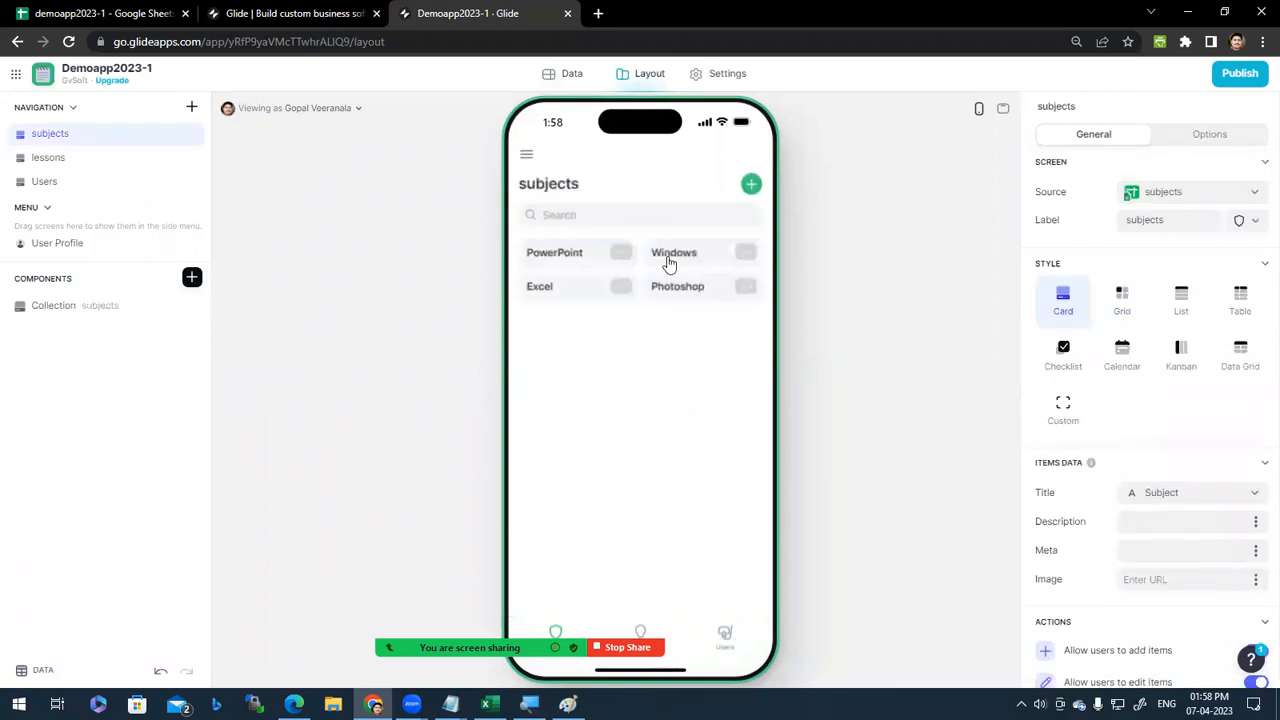
{"action": "left_click", "coordinate": [577, 256]}
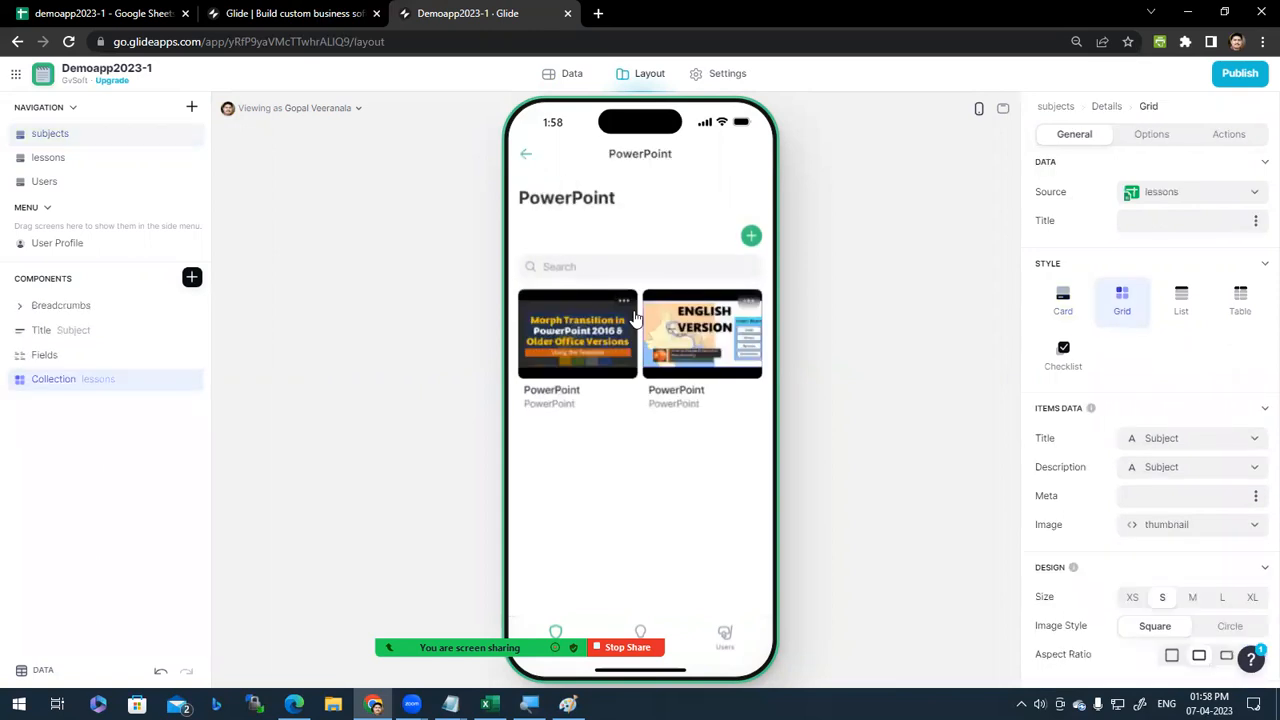
{"action": "left_click", "coordinate": [525, 155]}
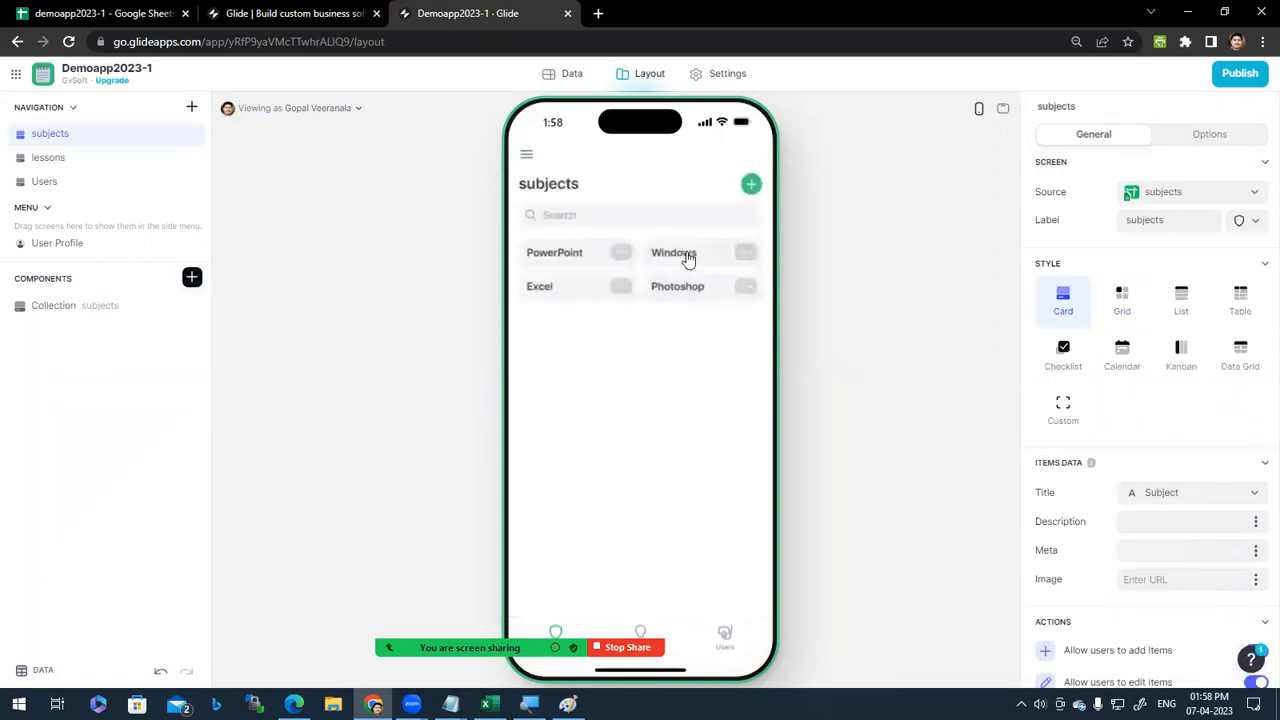
{"action": "left_click", "coordinate": [688, 259]}
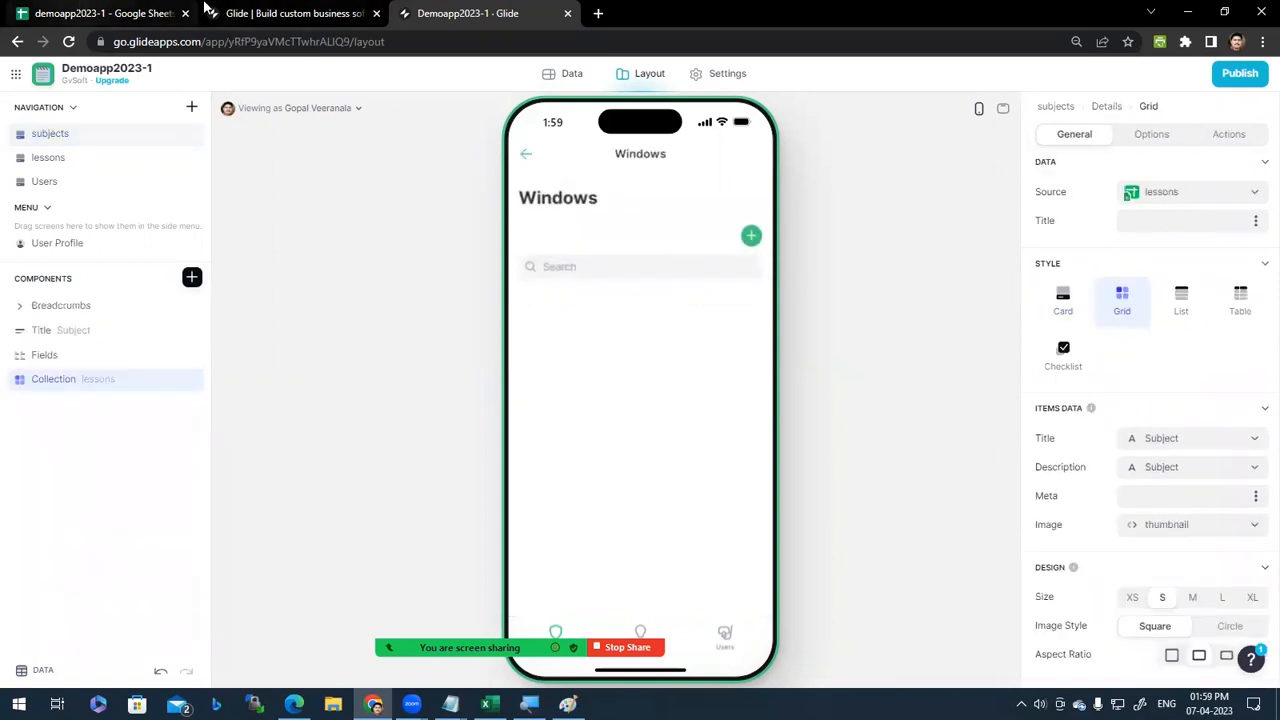
{"action": "left_click", "coordinate": [110, 12]}
Step: Copy an existing YouTube link into B5 and enter Windows as row 5's subject
{"action": "left_click", "coordinate": [298, 265]}
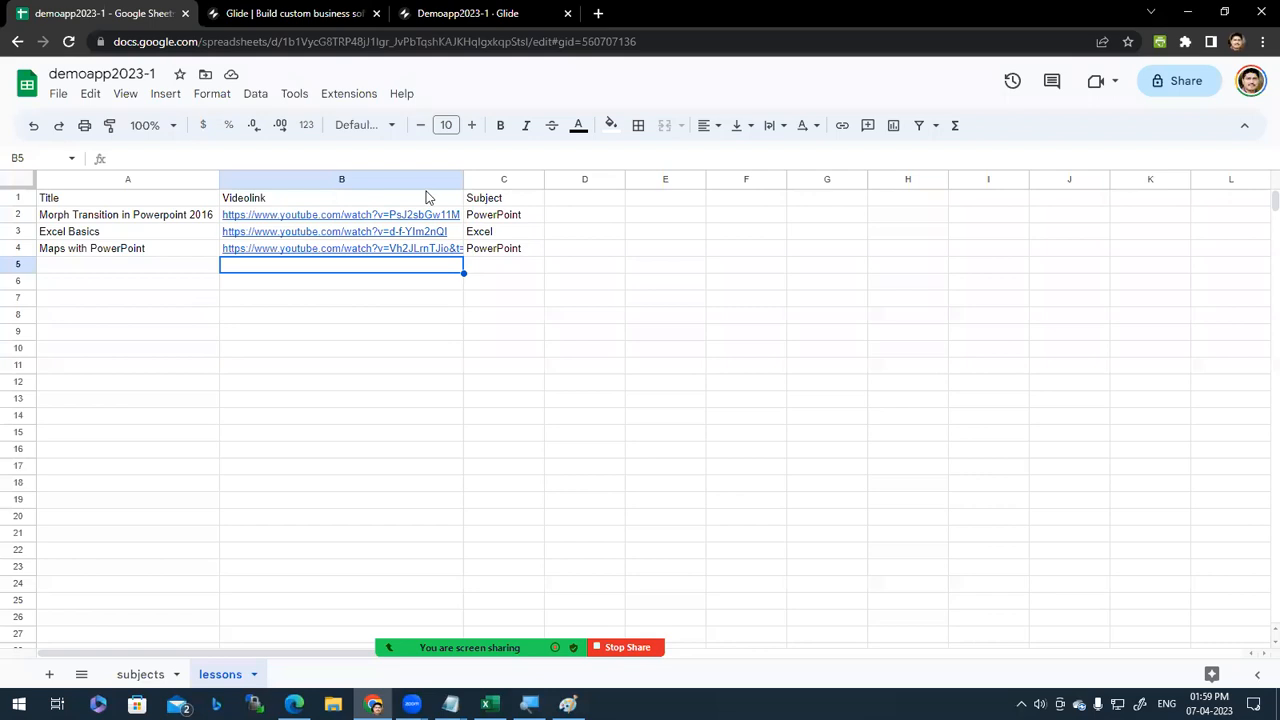
{"action": "key", "text": "Up"}
{"action": "key", "text": "Up"}
{"action": "key", "text": "ctrl+c"}
{"action": "key", "text": "Down"}
{"action": "key", "text": "Down"}
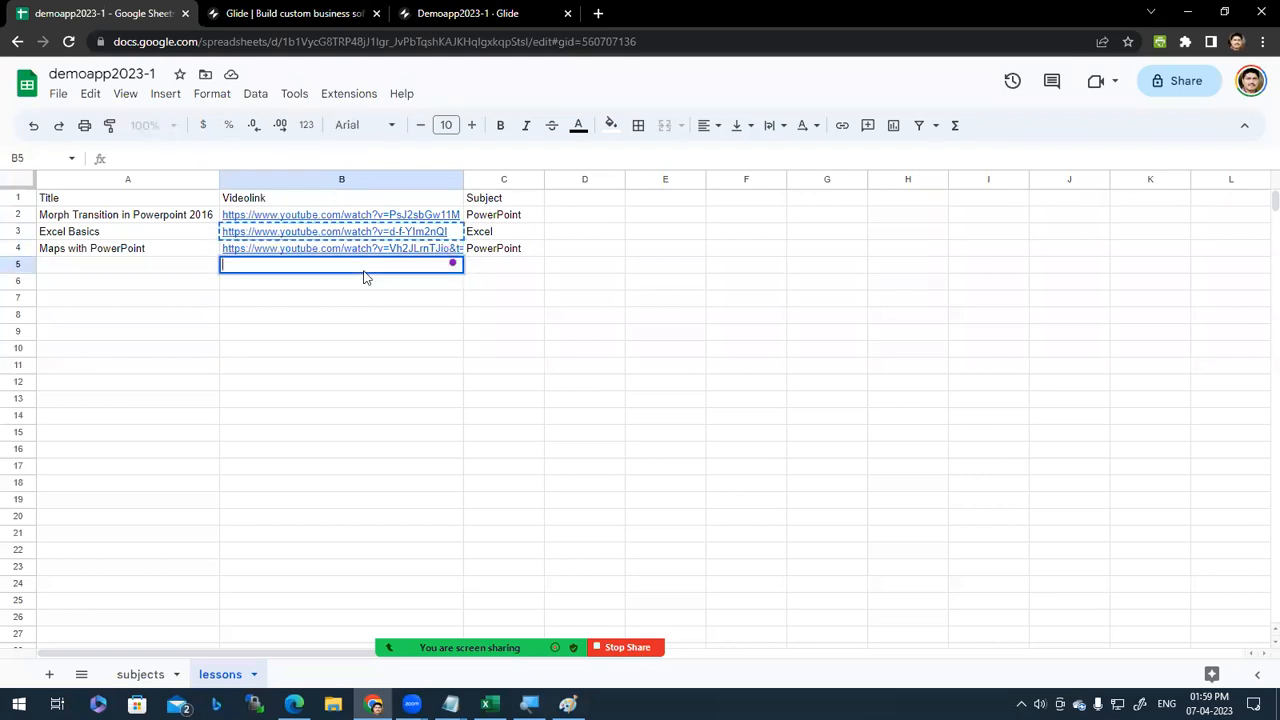
{"action": "key", "text": "ctrl+v"}
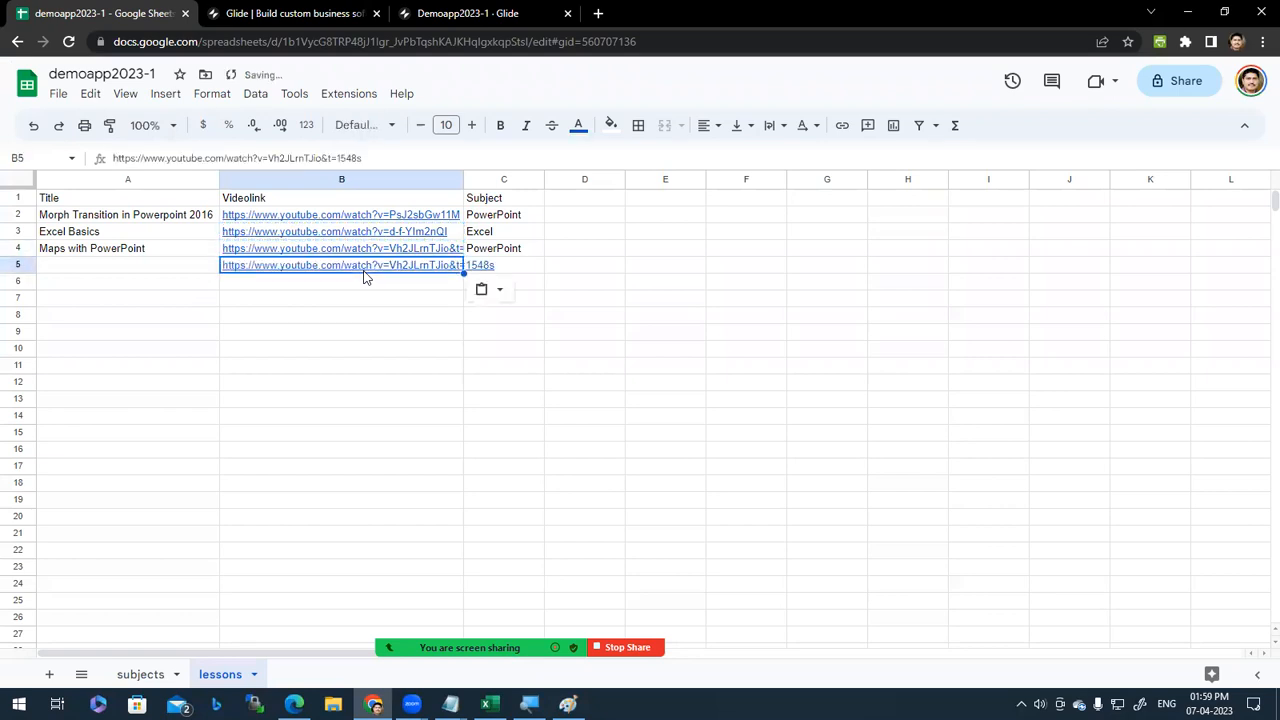
{"action": "key", "text": "Tab"}
{"action": "type", "text": "Windows"}
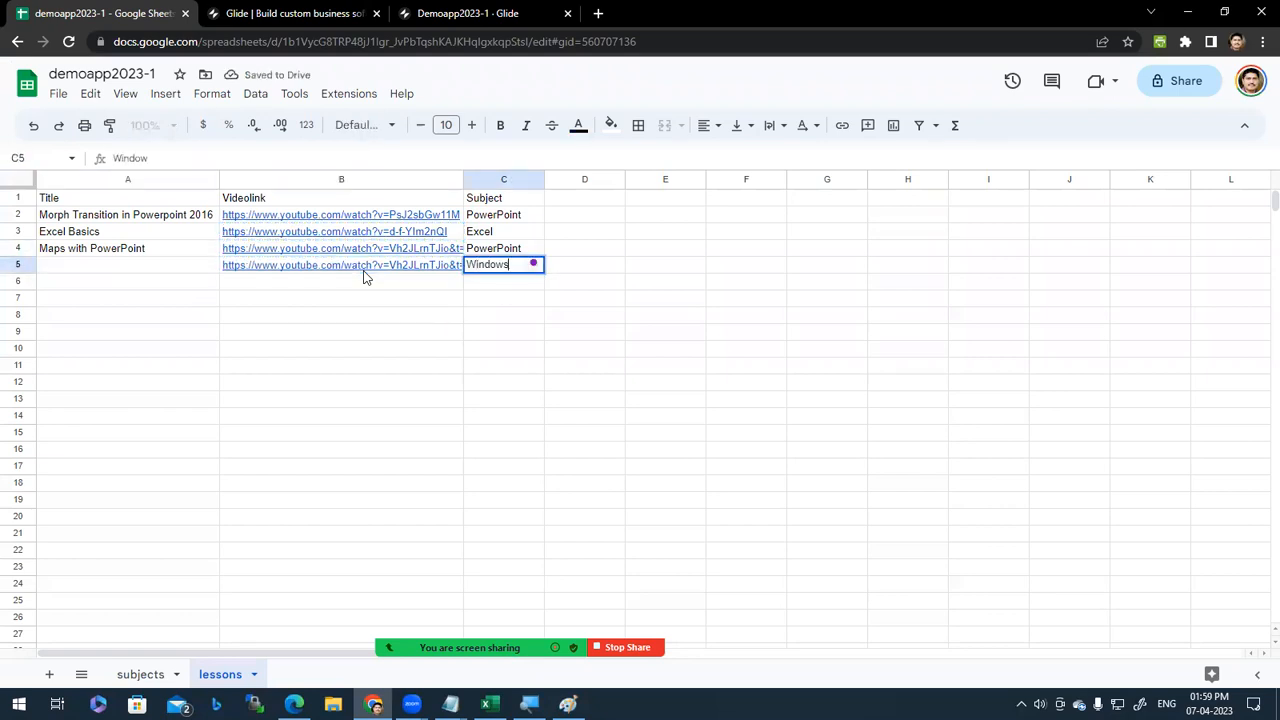
{"action": "key", "text": "Return"}
Step: Title the new row 'Windows video' in A5
{"action": "key", "text": "Up"}
{"action": "key", "text": "Left"}
{"action": "type", "text": "Windows"}
{"action": "key", "text": "Return"}
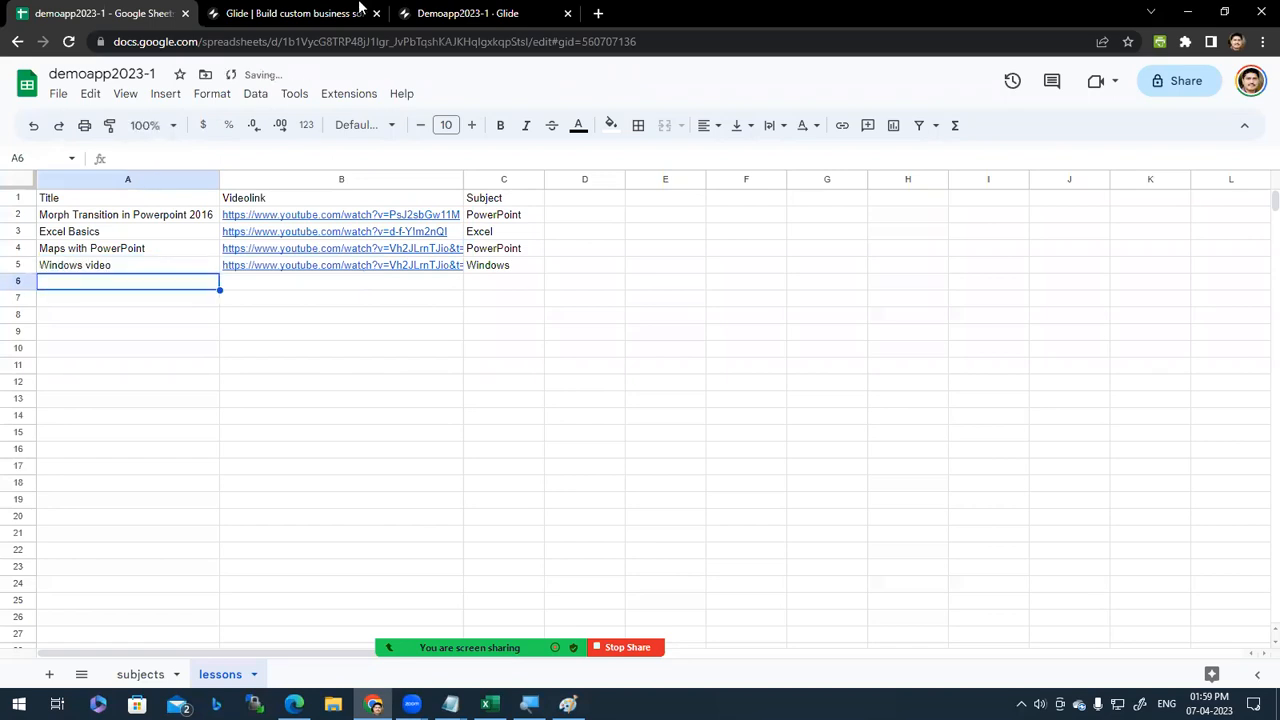
Step: Recheck the Windows lessons screen in the preview, then compare Glide's lessons and subjects tables
{"action": "left_click", "coordinate": [484, 10]}
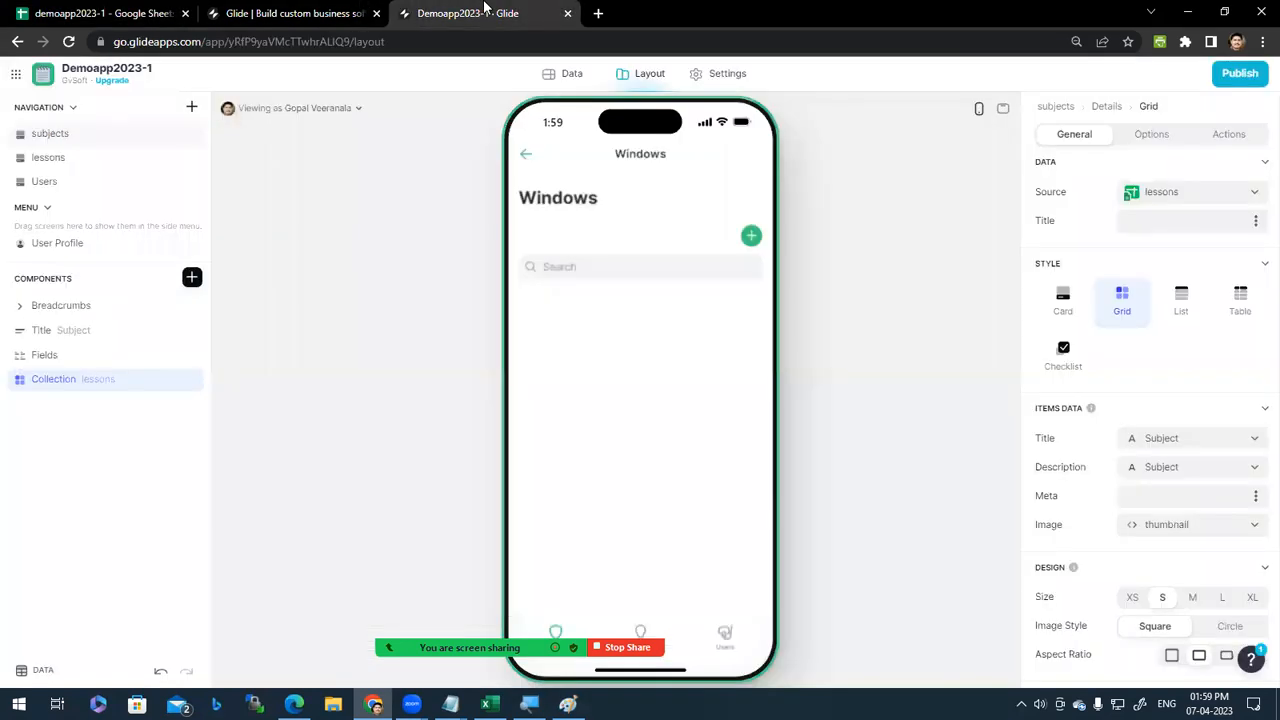
{"action": "left_click", "coordinate": [527, 160]}
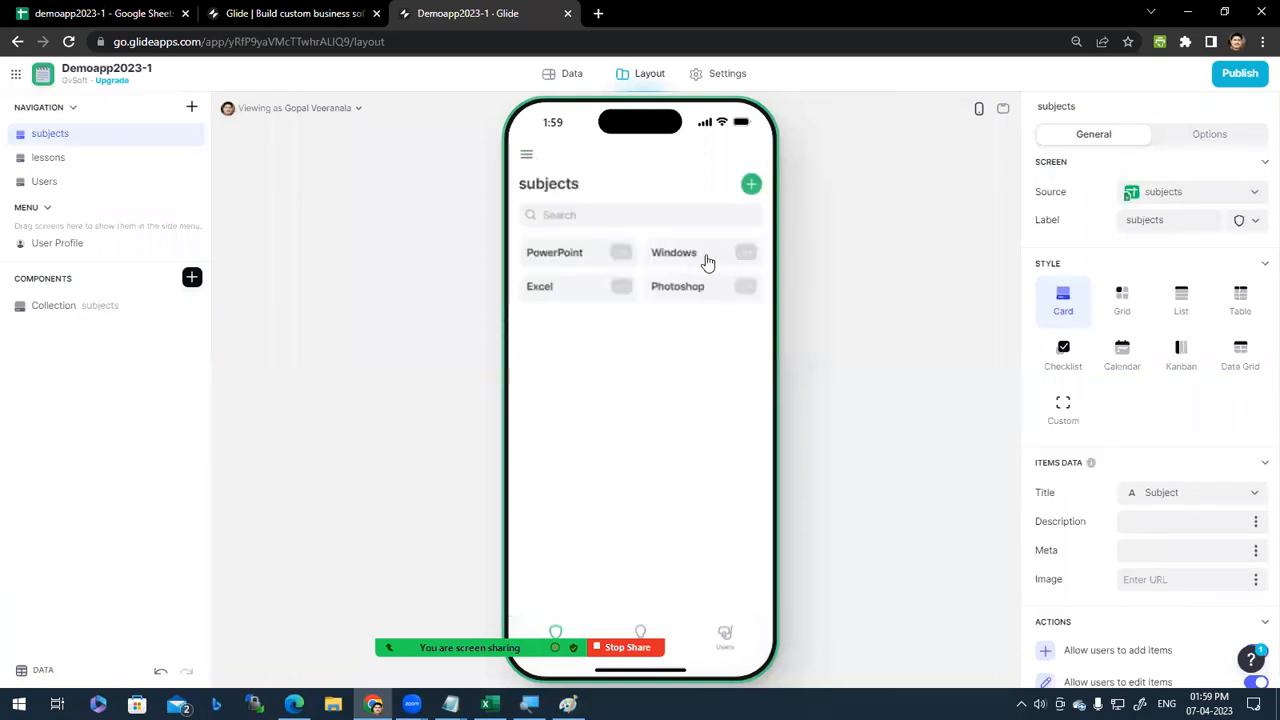
{"action": "left_click", "coordinate": [707, 256]}
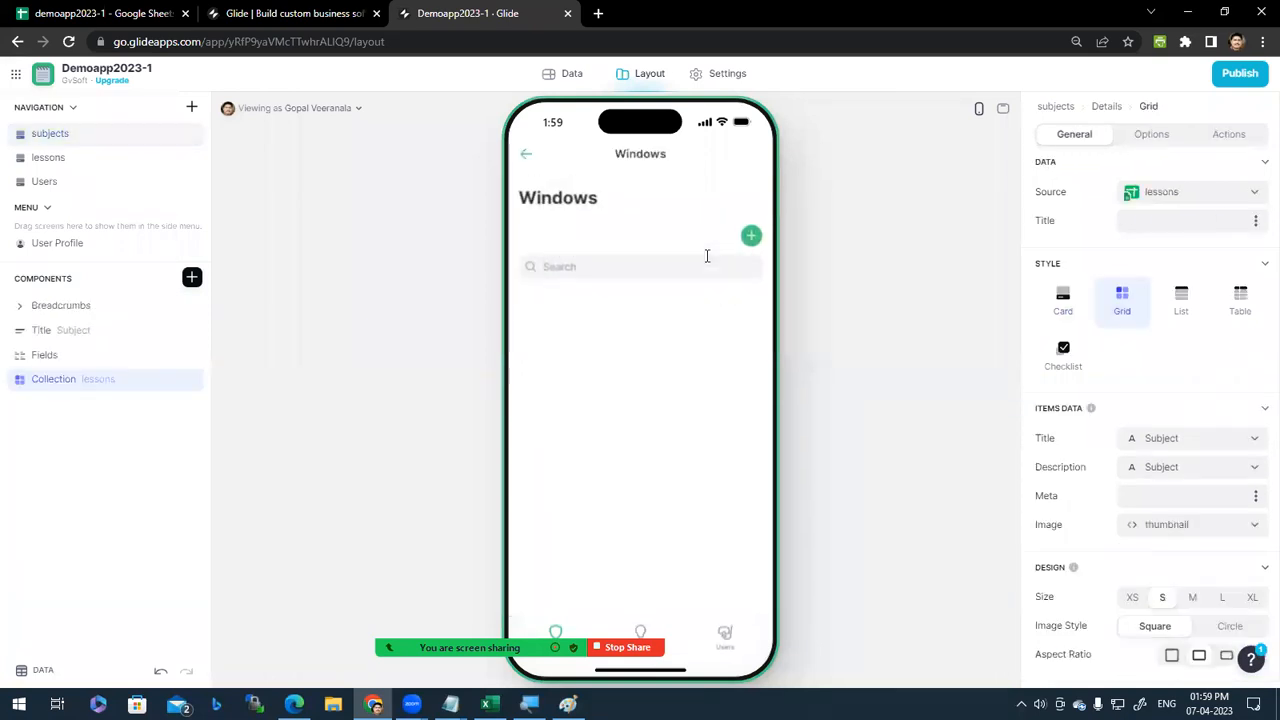
{"action": "left_click", "coordinate": [528, 155]}
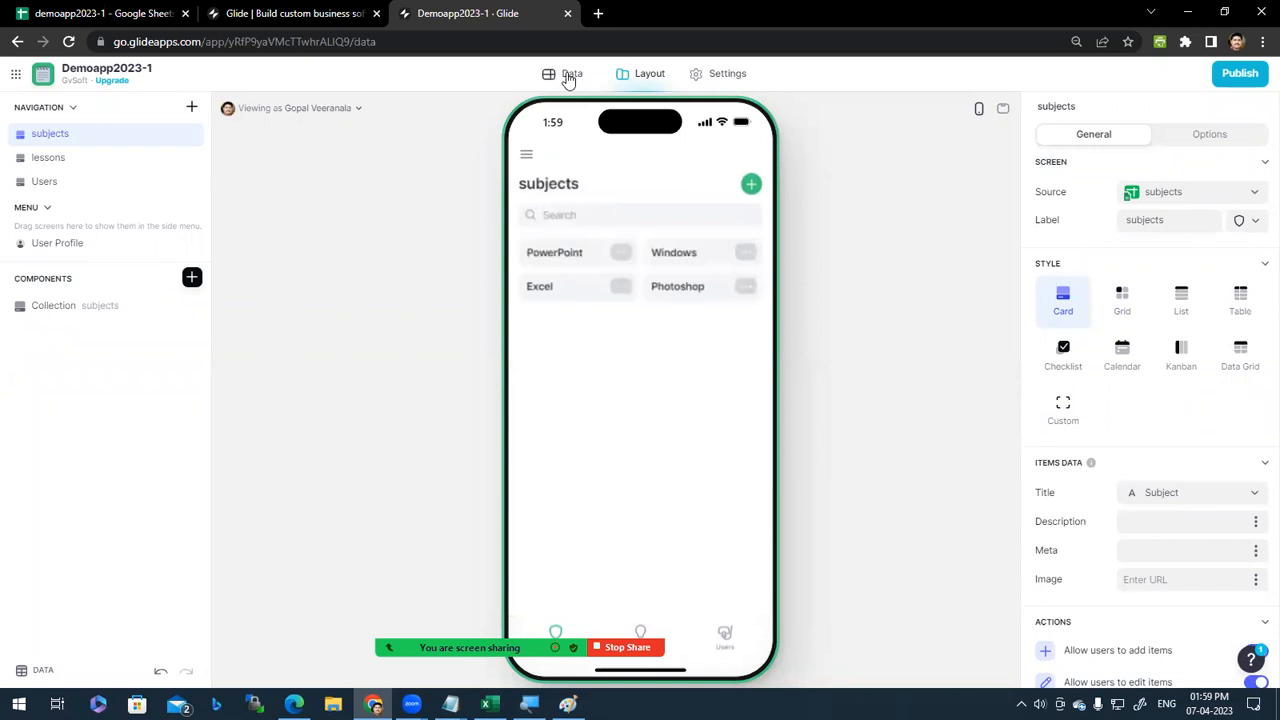
{"action": "left_click", "coordinate": [565, 76]}
{"action": "left_click", "coordinate": [91, 171]}
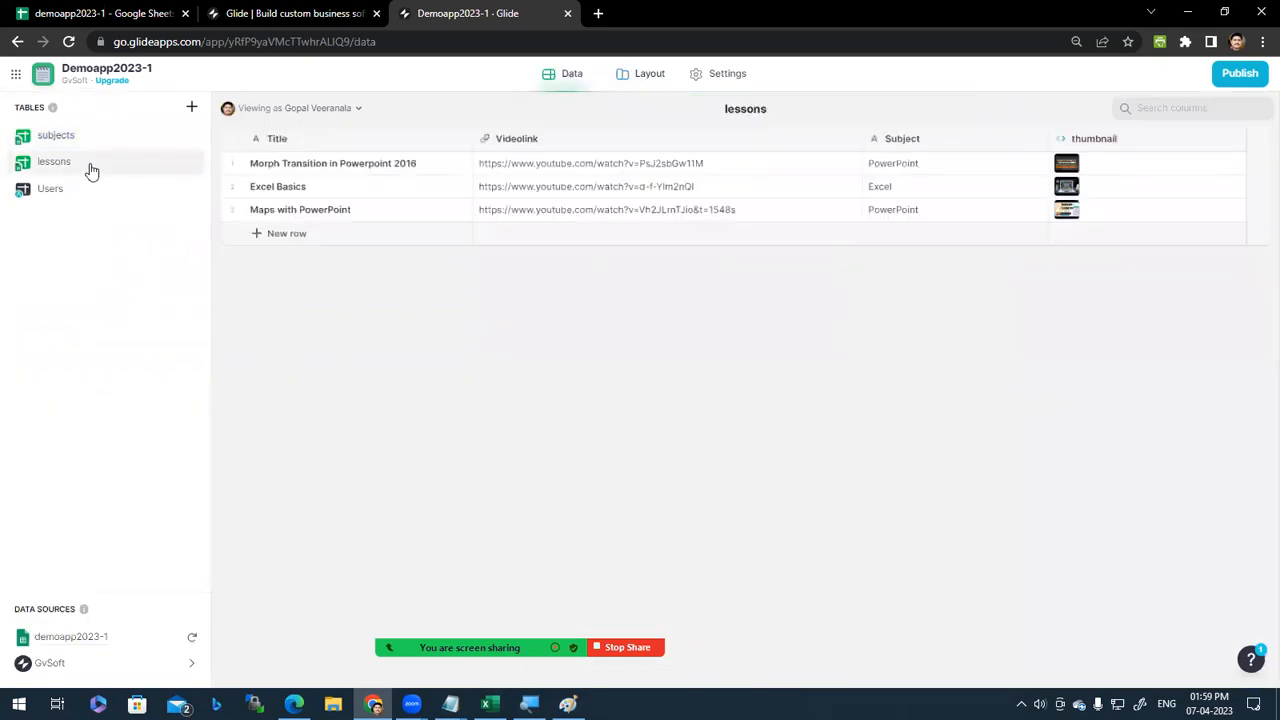
{"action": "left_click", "coordinate": [79, 144]}
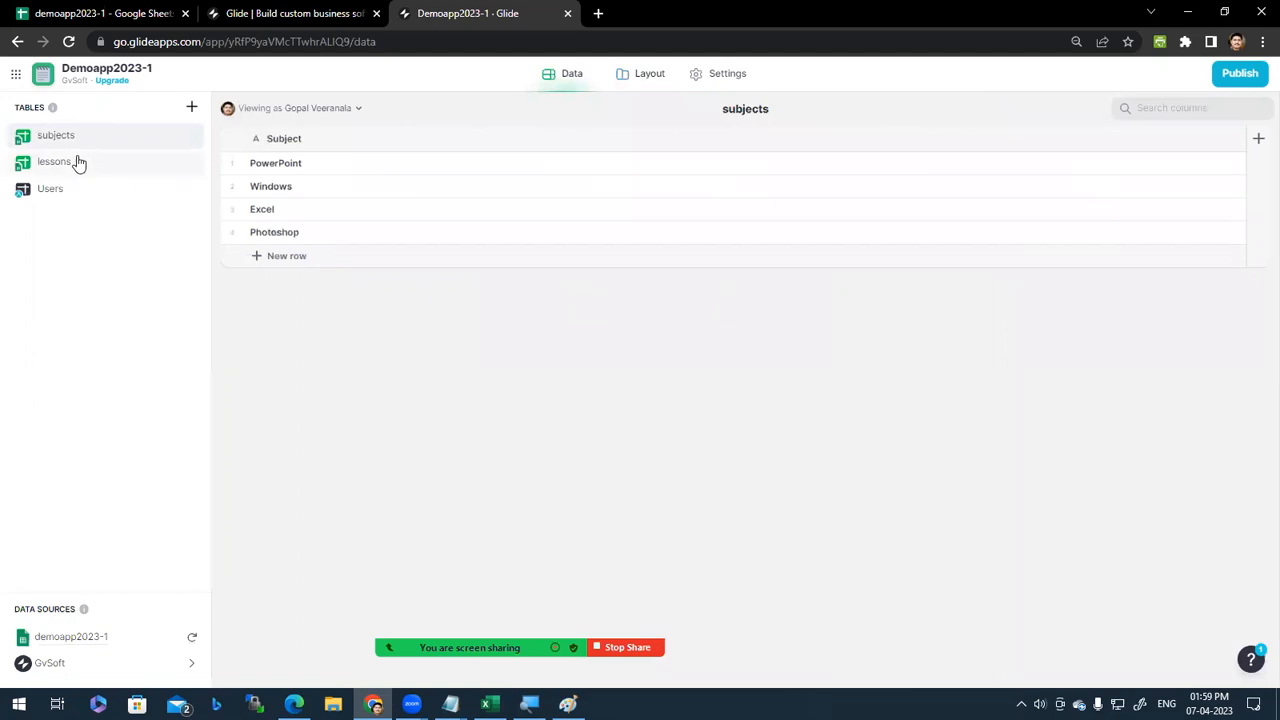
{"action": "left_click", "coordinate": [79, 163]}
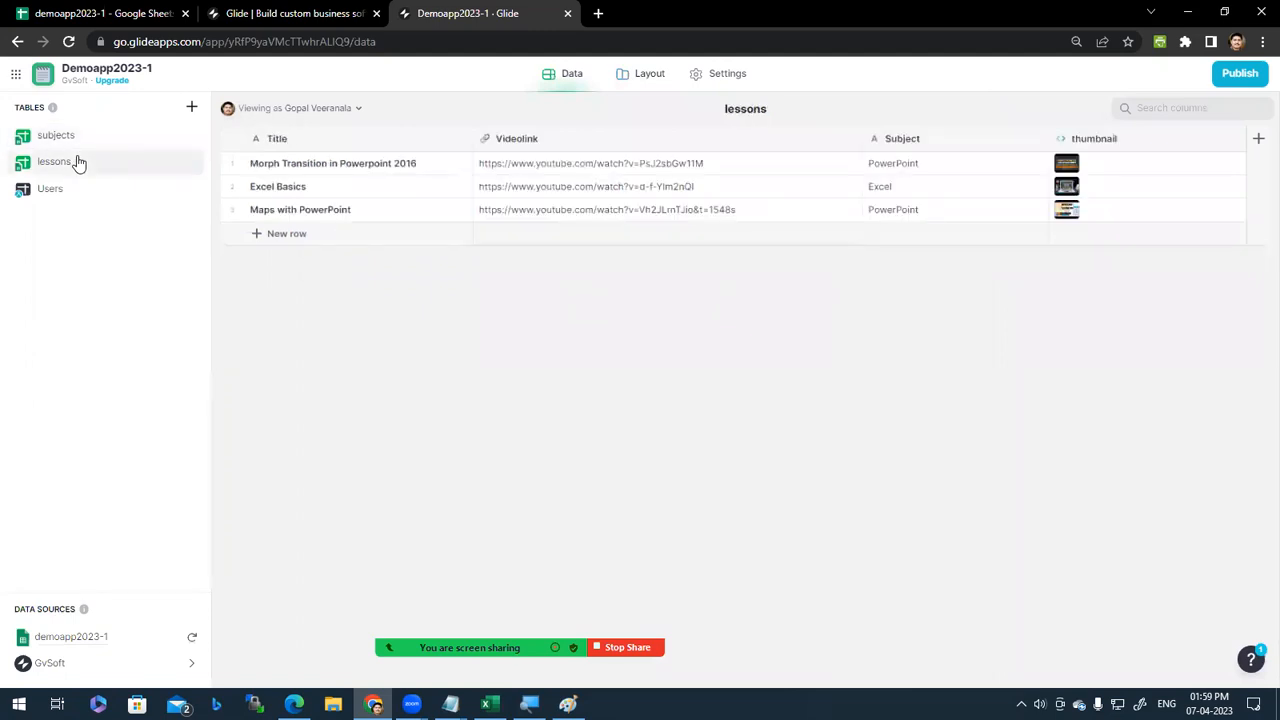
Step: Confirm the 'Windows video' title and Windows subject in row 5, then view Glide's subjects table
{"action": "left_click", "coordinate": [300, 13]}
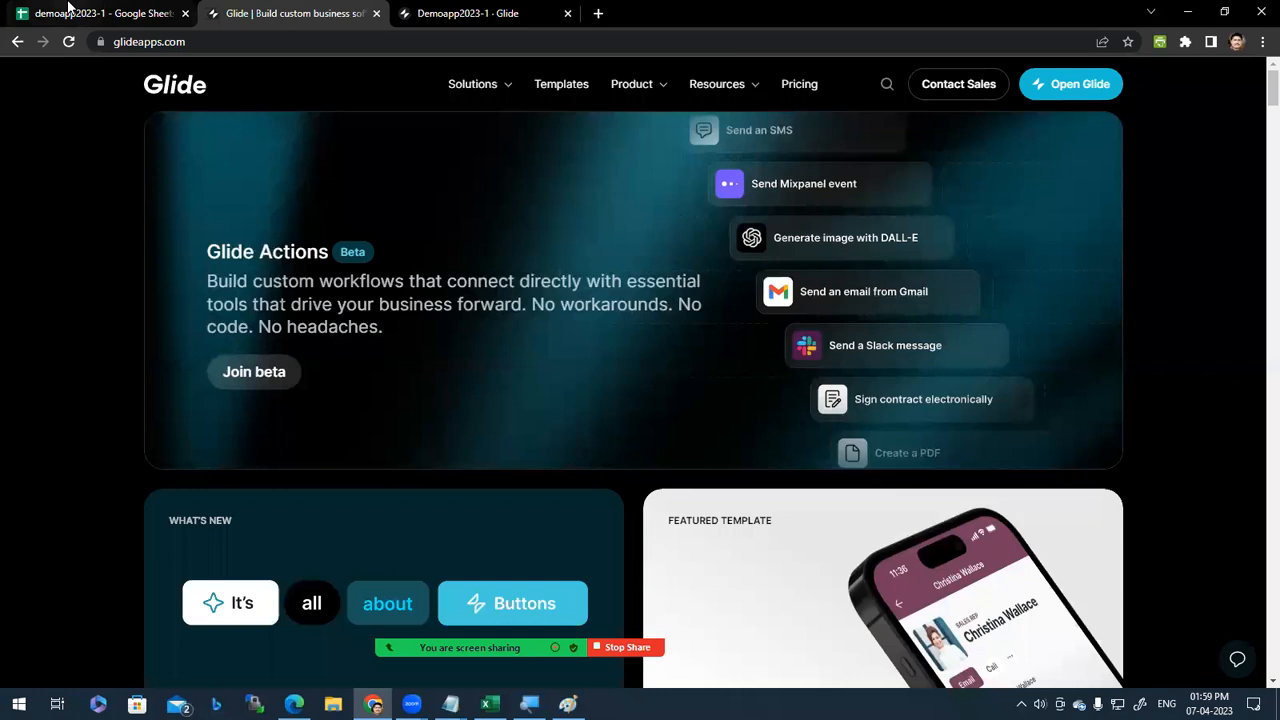
{"action": "left_click", "coordinate": [110, 13]}
{"action": "left_click", "coordinate": [148, 267]}
{"action": "left_click", "coordinate": [492, 265]}
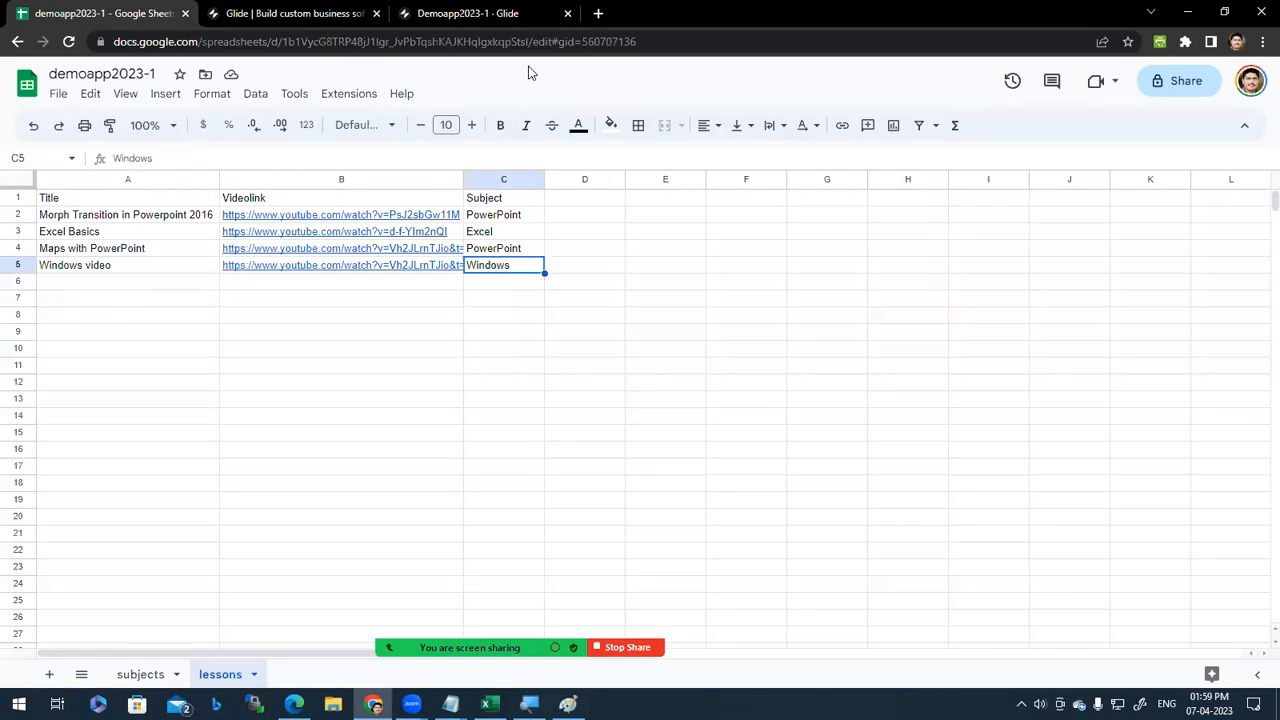
{"action": "left_click", "coordinate": [511, 8]}
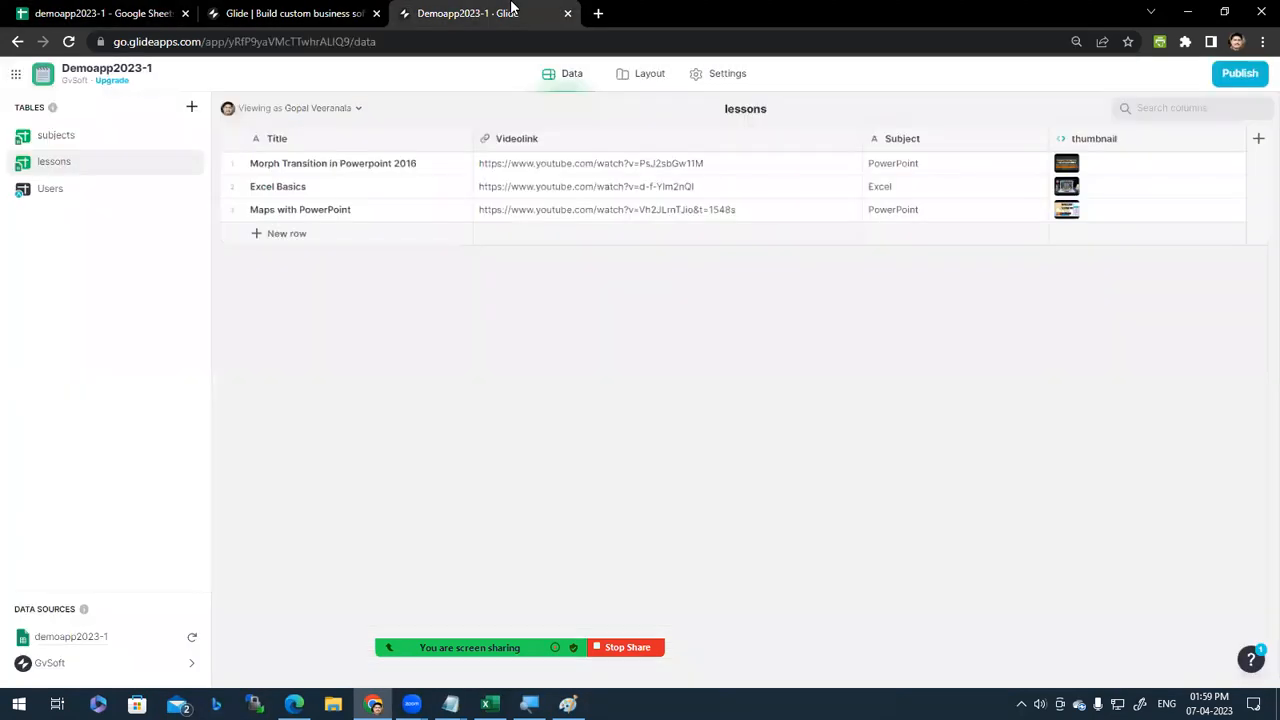
{"action": "left_click", "coordinate": [84, 136]}
Step: Open the Morph Transition in Powerpoint 2016 lesson in the preview and delete its video link field
{"action": "left_click", "coordinate": [282, 10]}
{"action": "left_click", "coordinate": [462, 10]}
{"action": "left_click", "coordinate": [646, 76]}
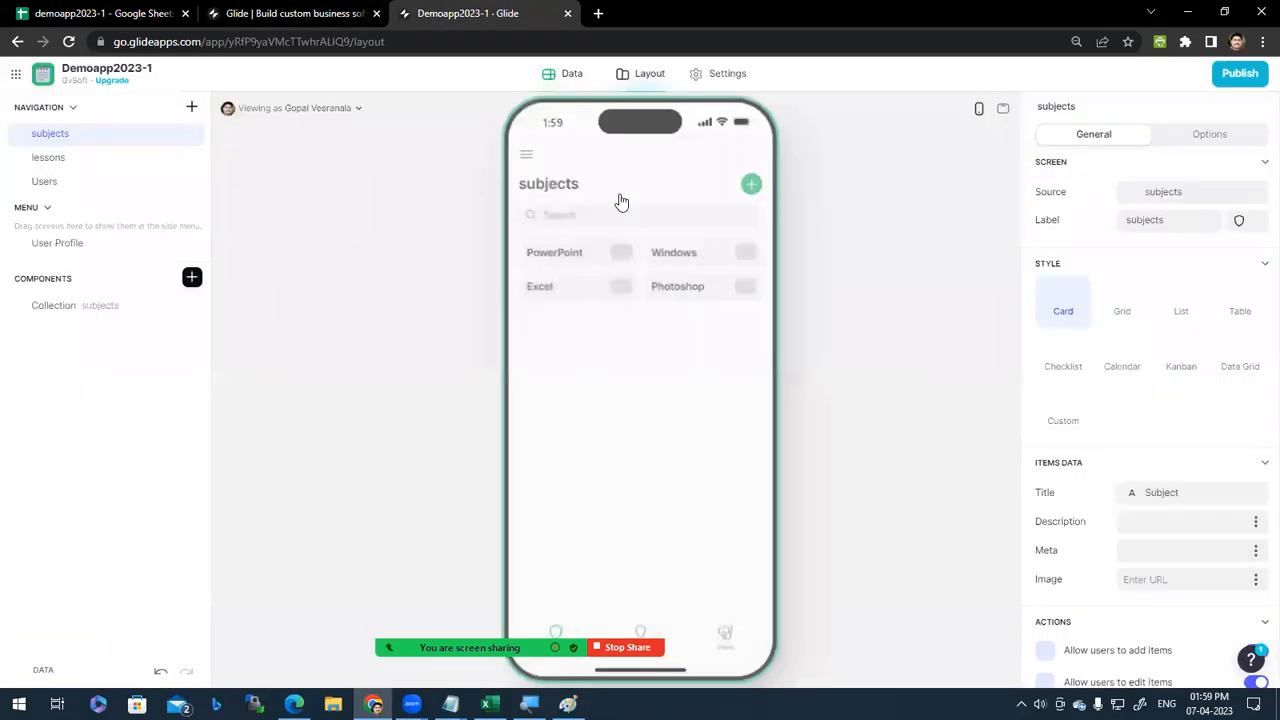
{"action": "left_click", "coordinate": [712, 256]}
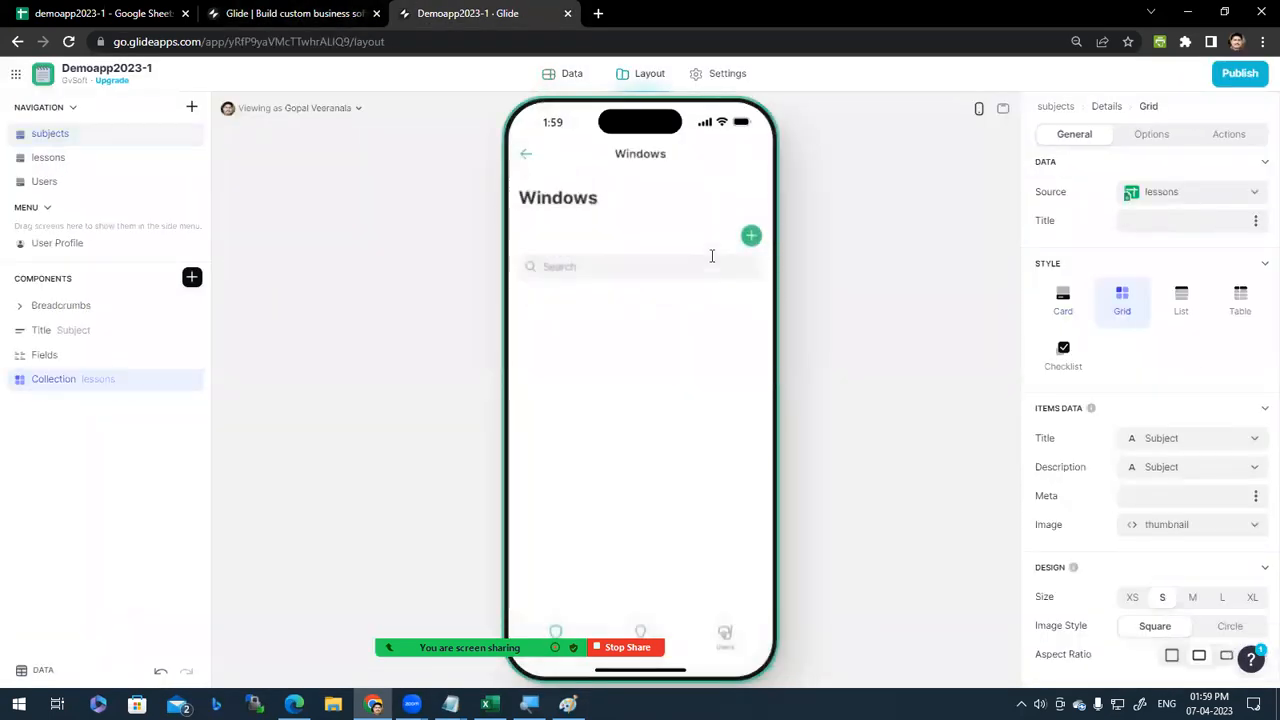
{"action": "left_click", "coordinate": [527, 156]}
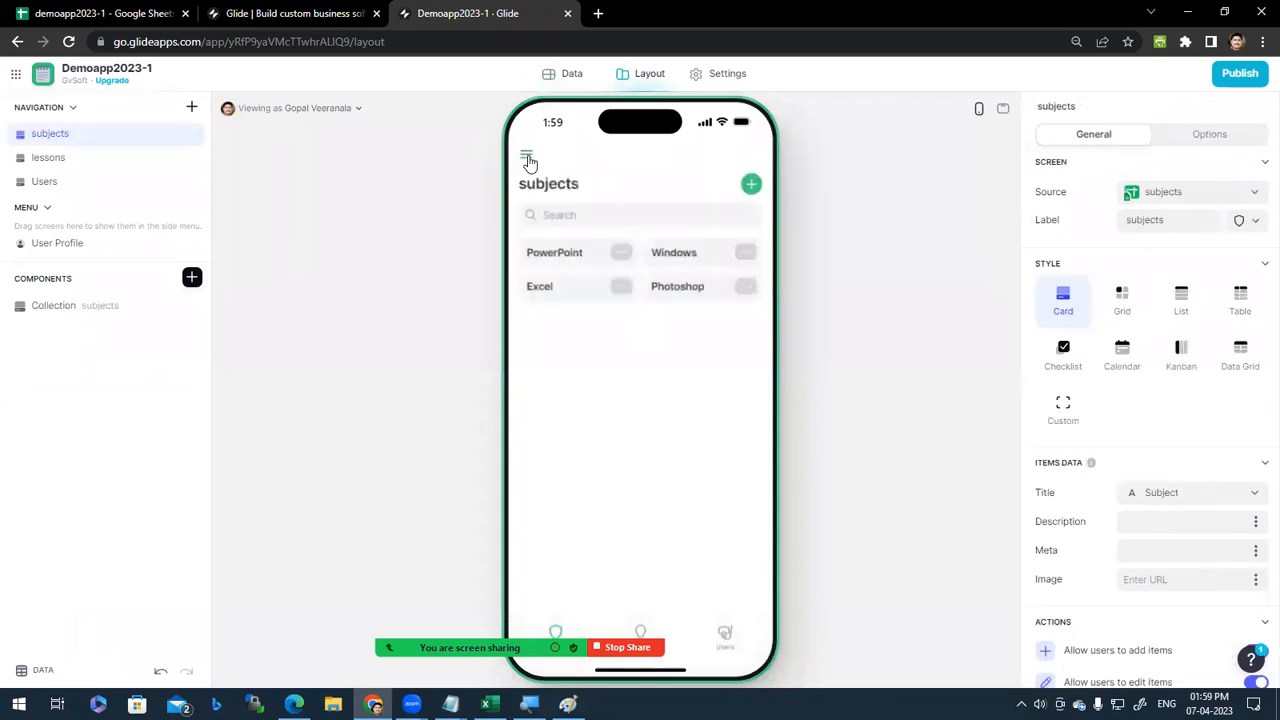
{"action": "left_click", "coordinate": [580, 267]}
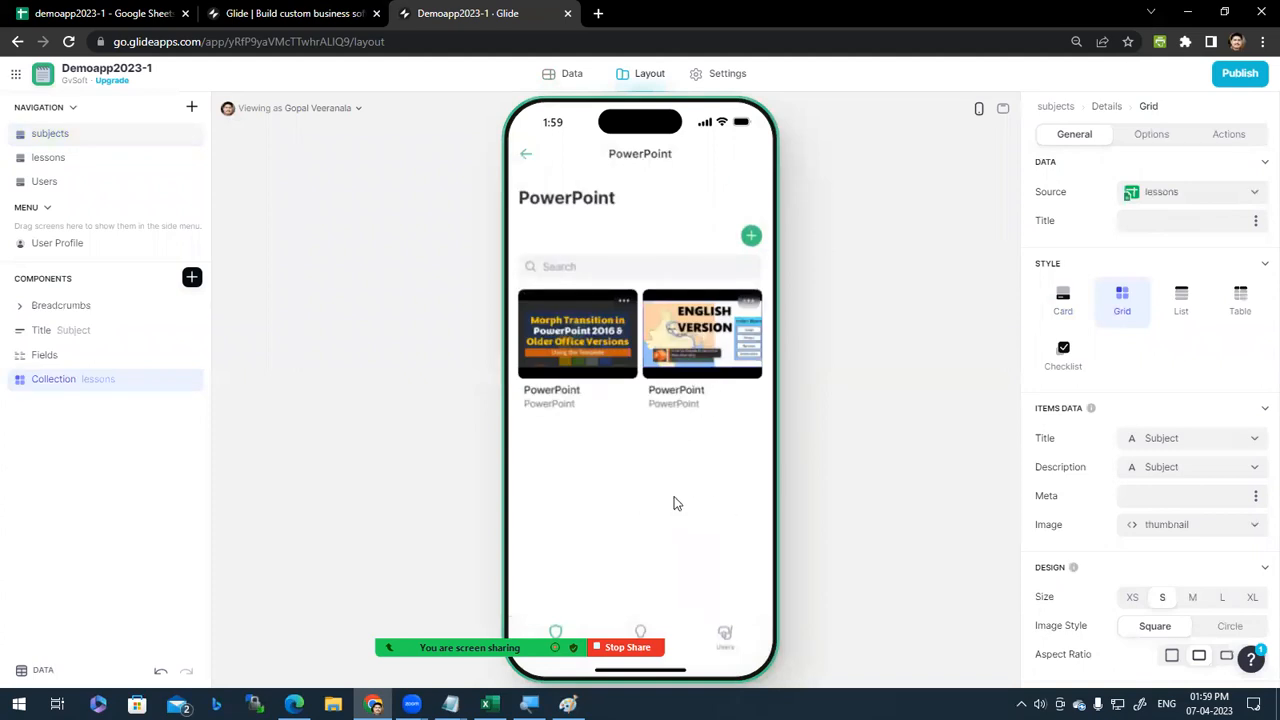
{"action": "left_click", "coordinate": [575, 342]}
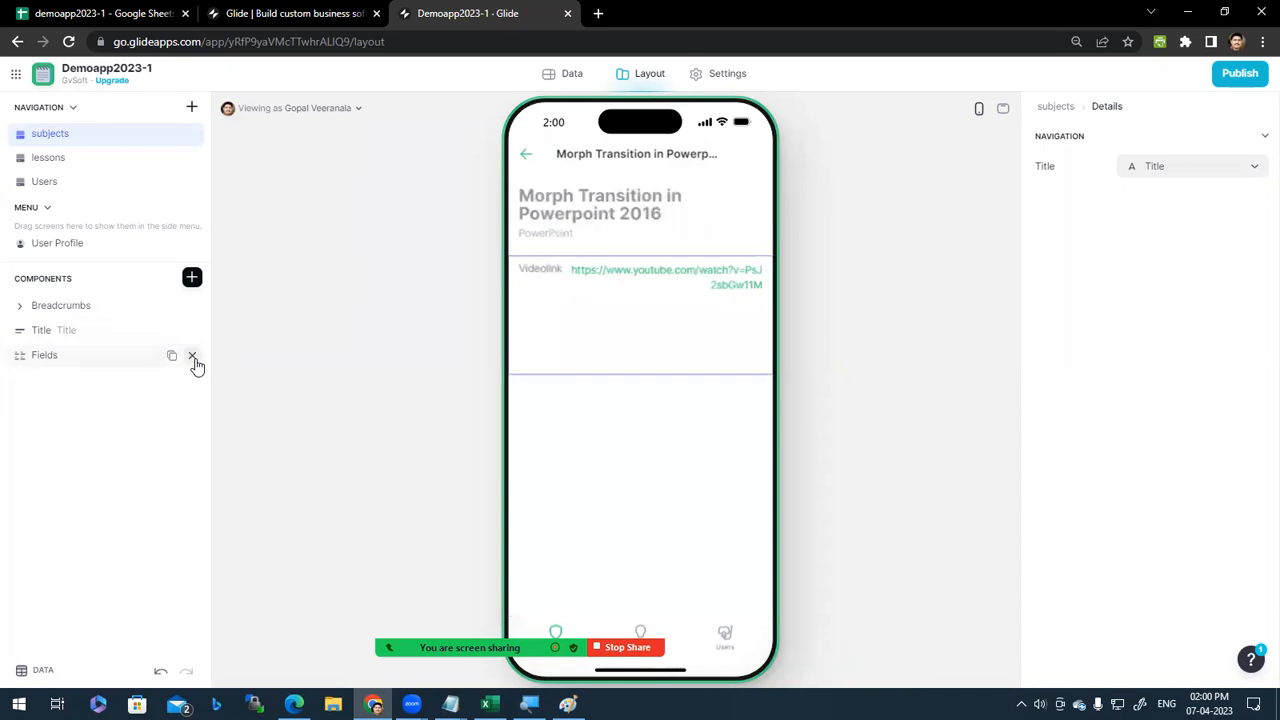
{"action": "left_click", "coordinate": [193, 357]}
Step: Add a Video component to the Morph Transition lesson screen
{"action": "left_click", "coordinate": [192, 280]}
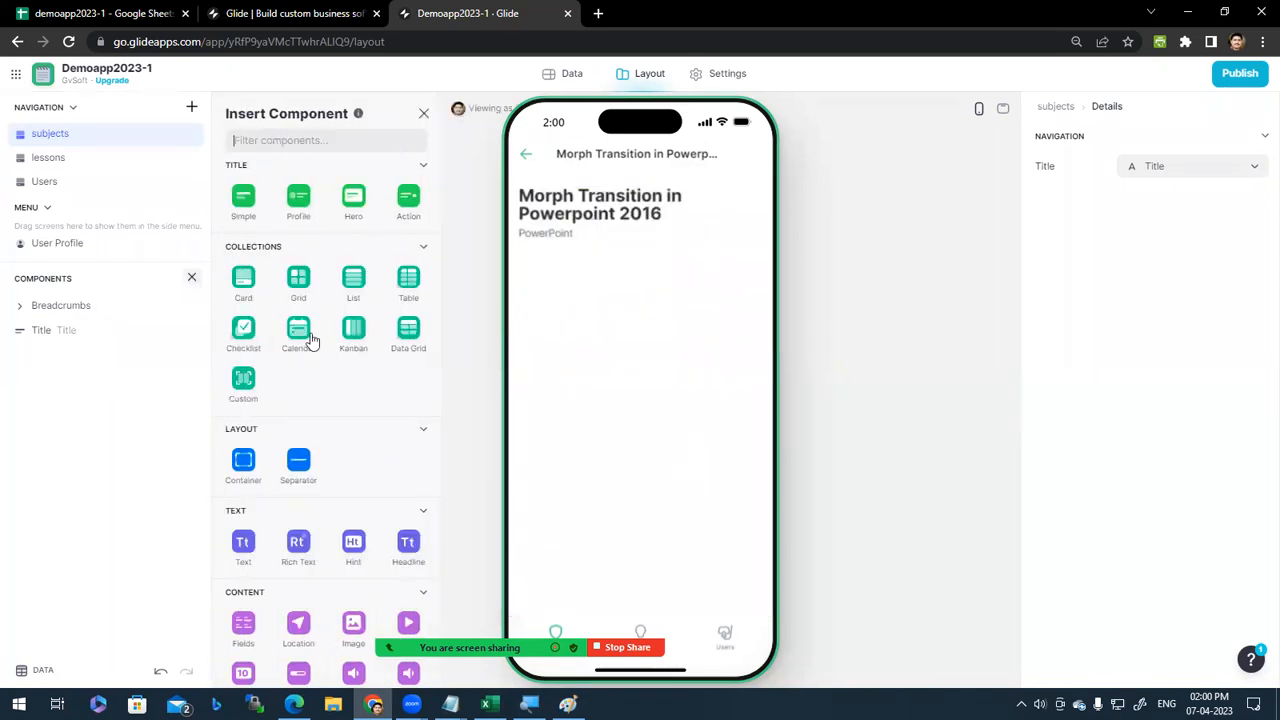
{"action": "scroll", "coordinate": [334, 429], "scroll_direction": "down", "scroll_amount": 8}
{"action": "scroll", "coordinate": [337, 494], "scroll_direction": "down", "scroll_amount": 2}
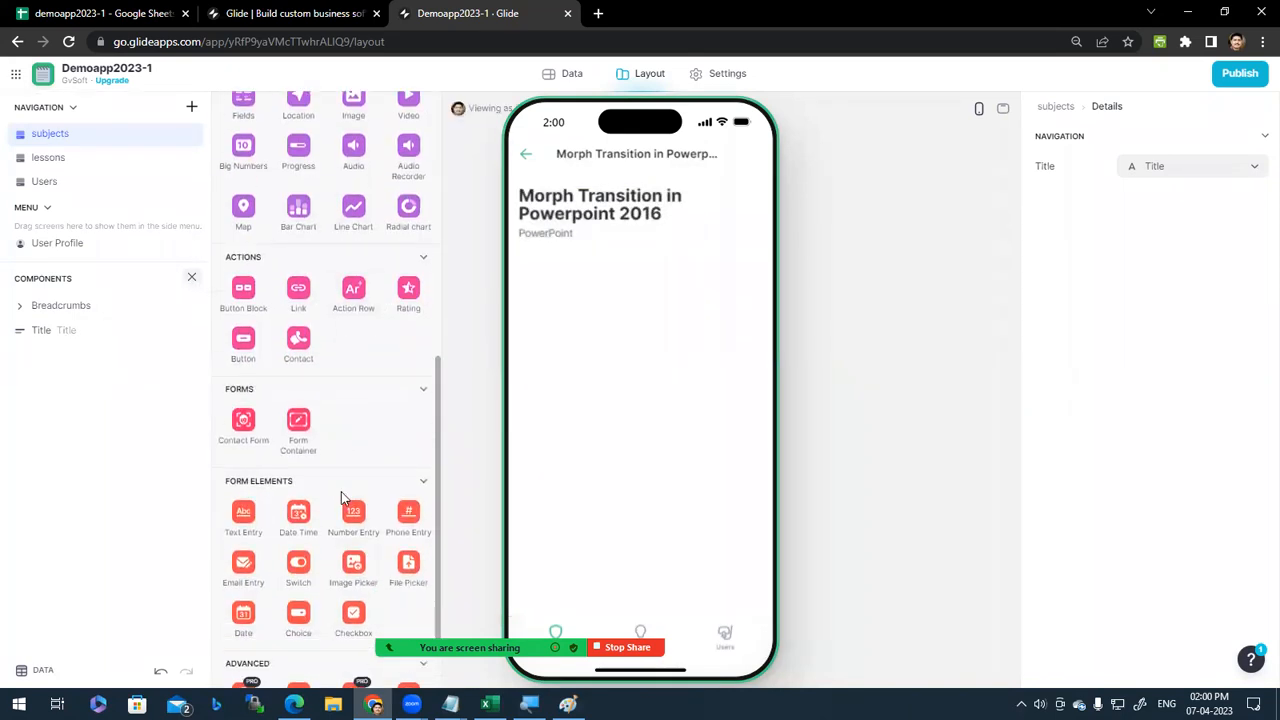
{"action": "scroll", "coordinate": [340, 466], "scroll_direction": "up", "scroll_amount": 3}
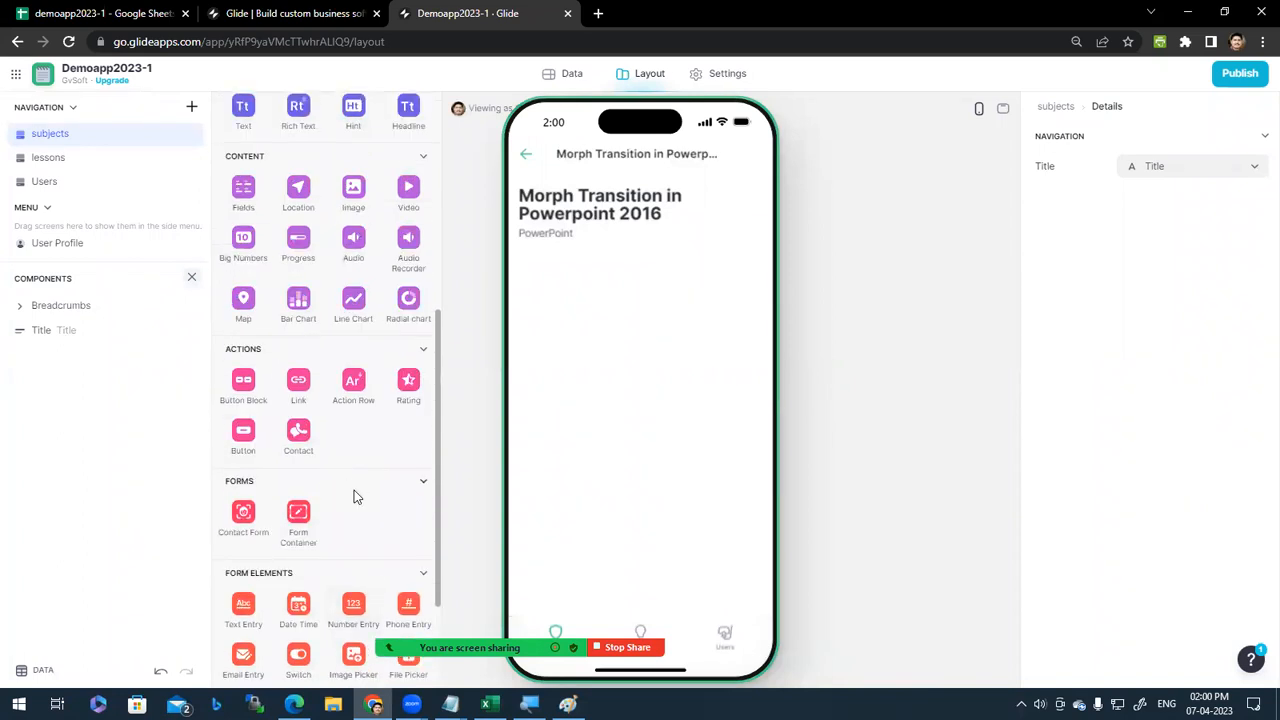
{"action": "scroll", "coordinate": [354, 492], "scroll_direction": "up", "scroll_amount": 1}
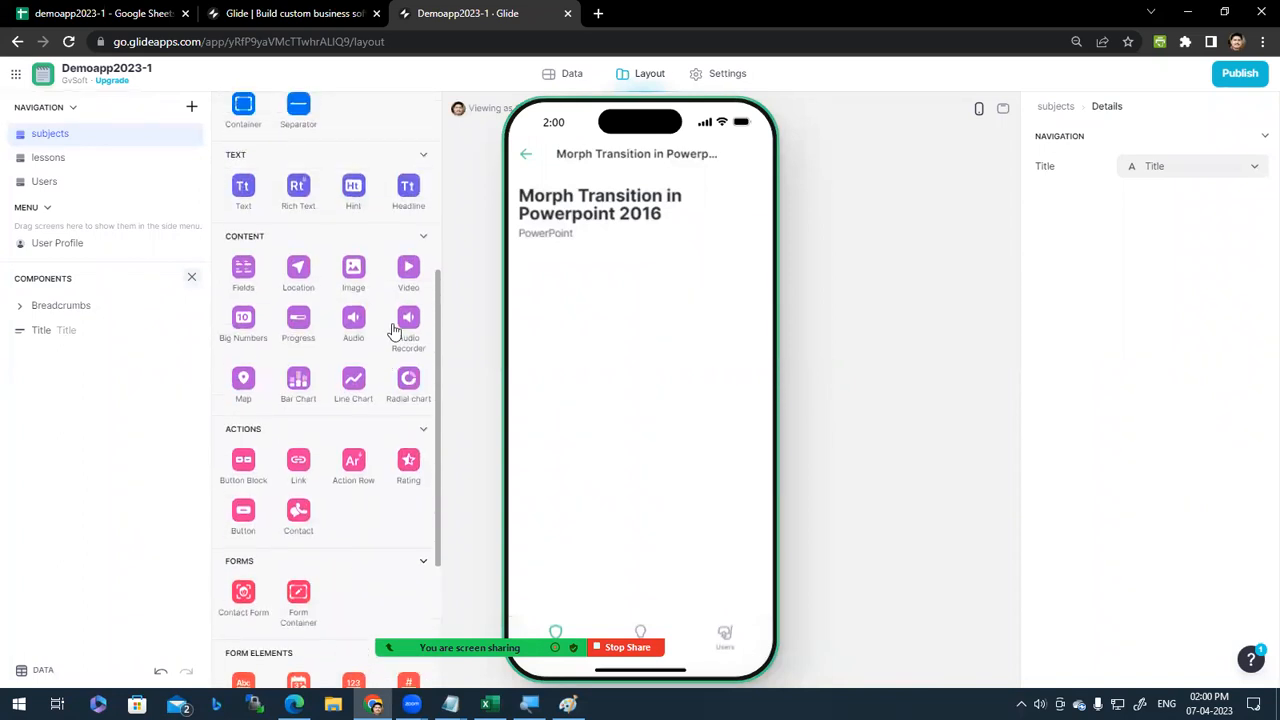
{"action": "left_click", "coordinate": [408, 270]}
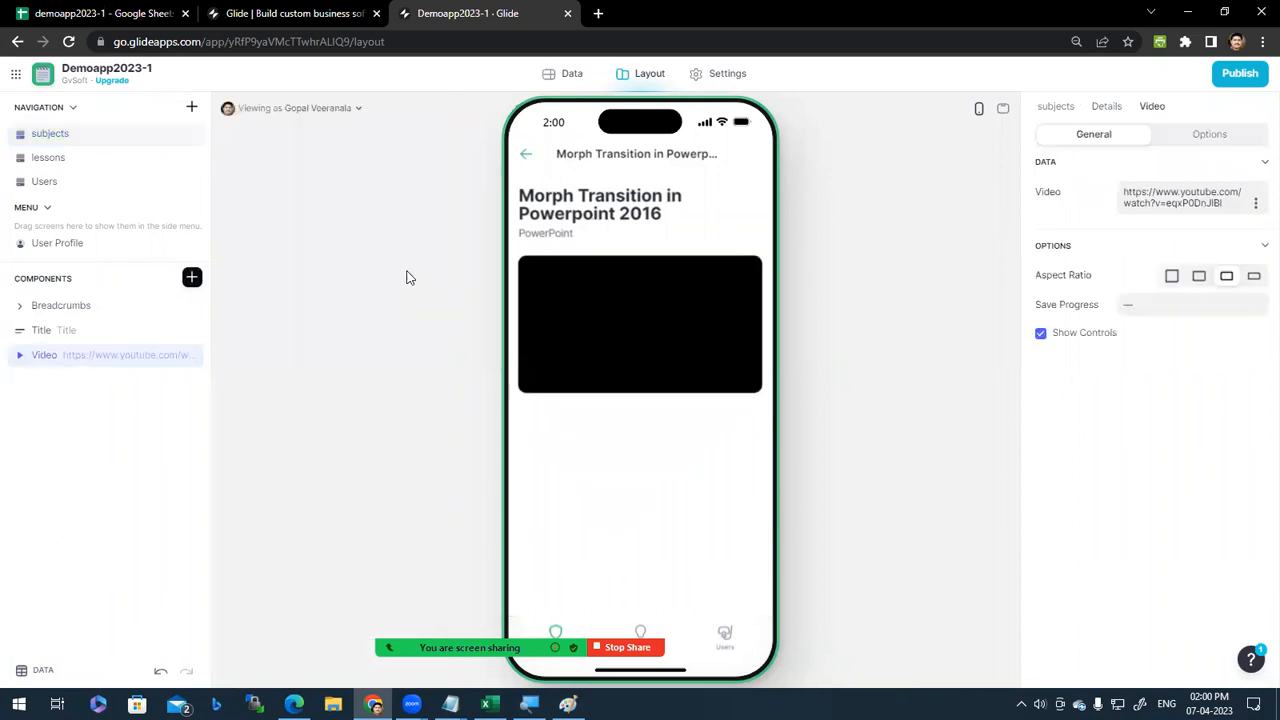
Step: Source the video from the Videolink column and set Save Progress to none
{"action": "left_click", "coordinate": [1257, 305]}
{"action": "left_click", "coordinate": [1257, 305]}
{"action": "left_click", "coordinate": [1257, 305]}
{"action": "left_click", "coordinate": [1154, 403]}
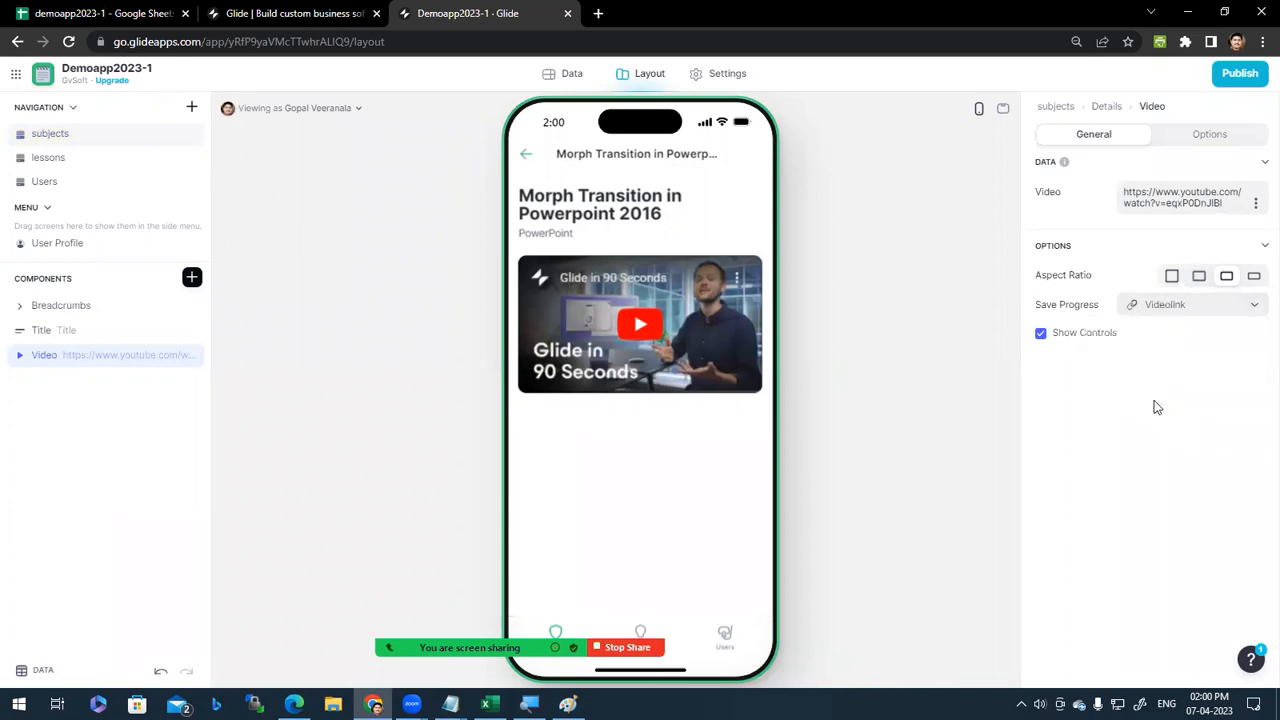
{"action": "left_click", "coordinate": [1234, 305]}
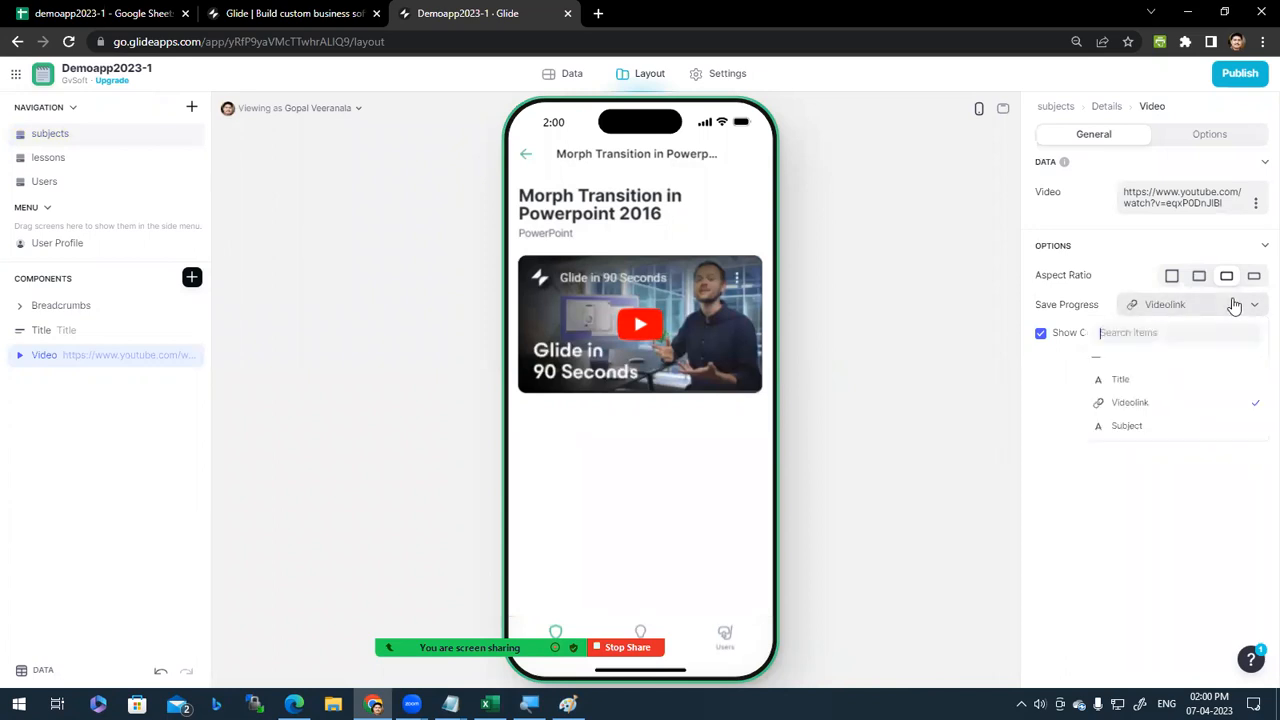
{"action": "left_click", "coordinate": [1066, 457]}
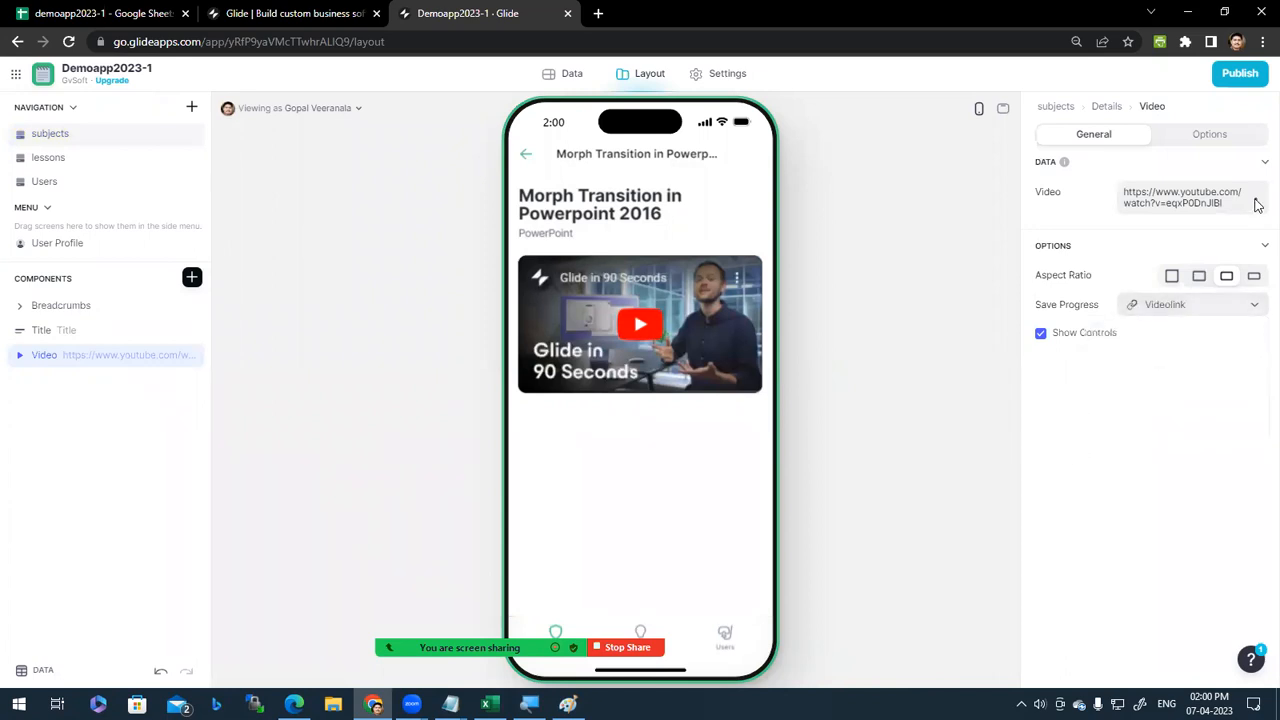
{"action": "left_click", "coordinate": [1257, 203]}
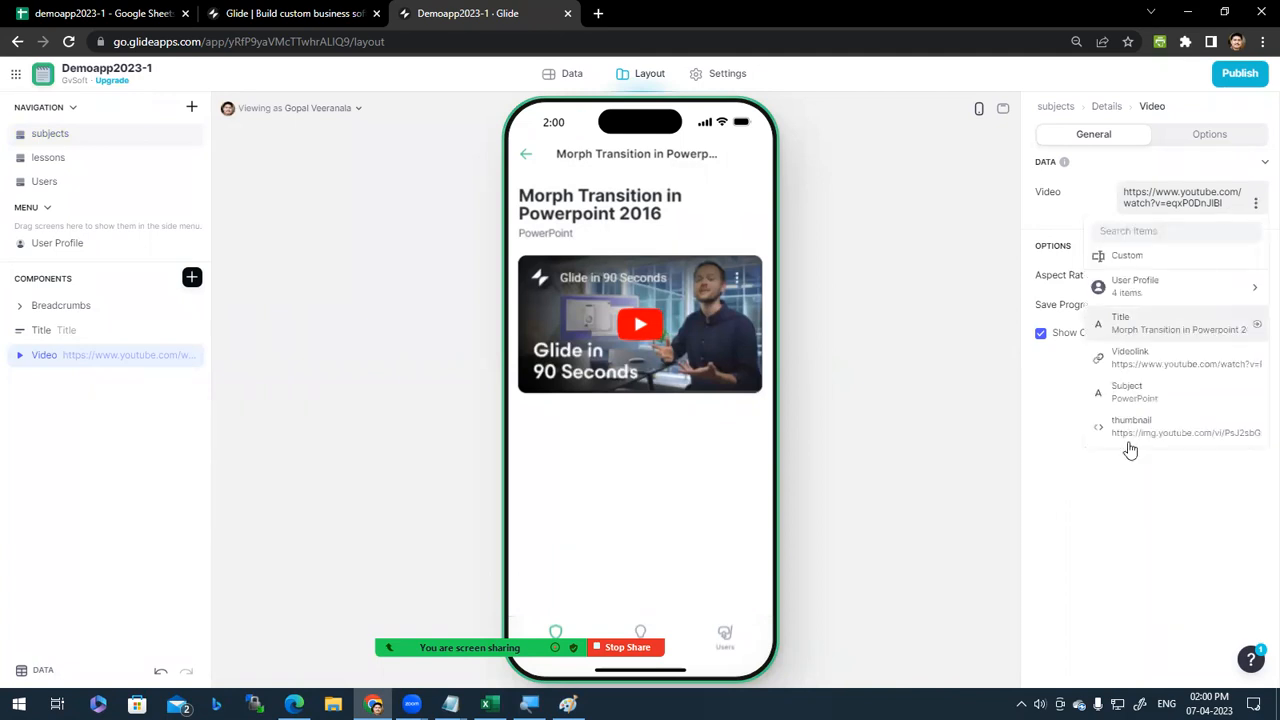
{"action": "left_click", "coordinate": [1171, 366]}
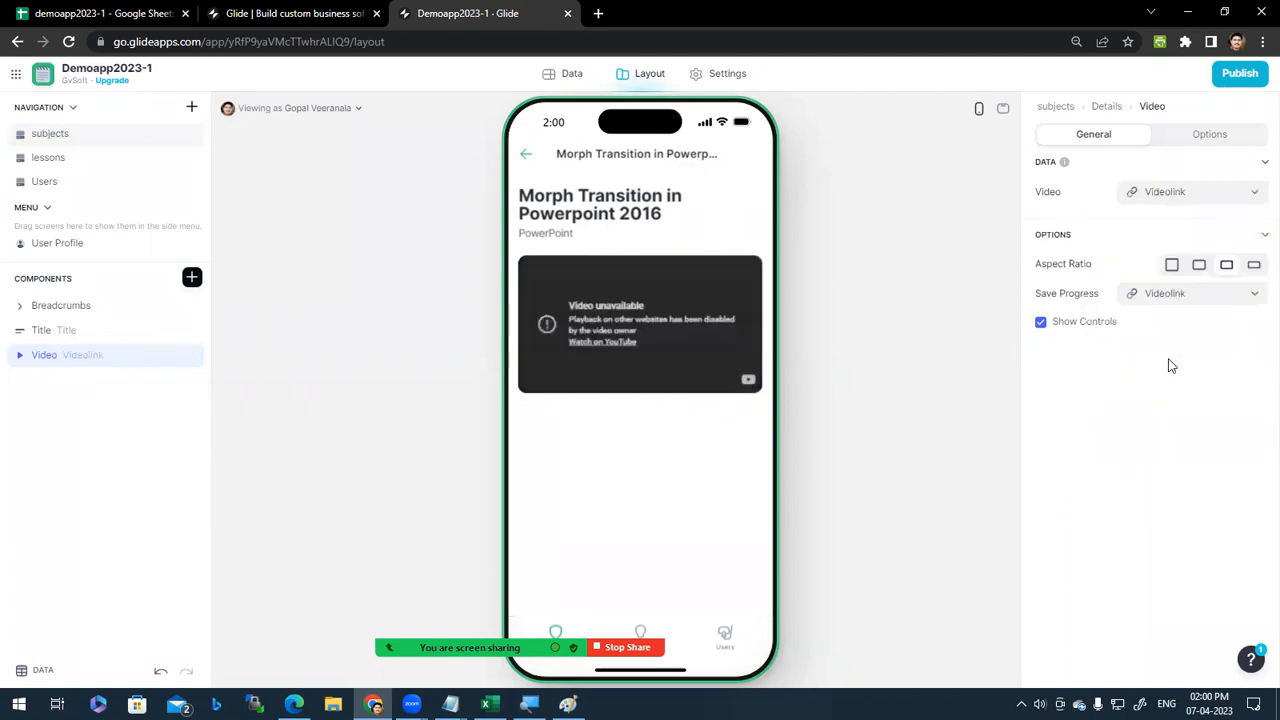
{"action": "left_click", "coordinate": [1240, 295]}
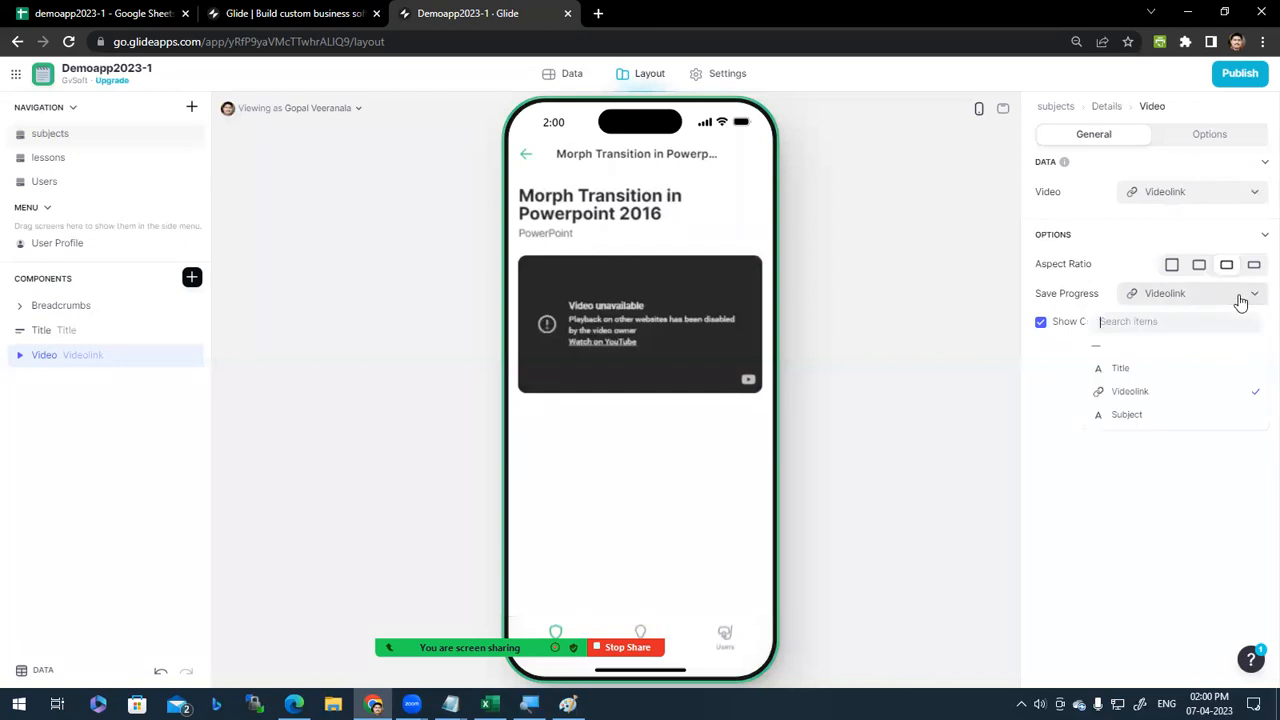
{"action": "left_click", "coordinate": [1148, 346]}
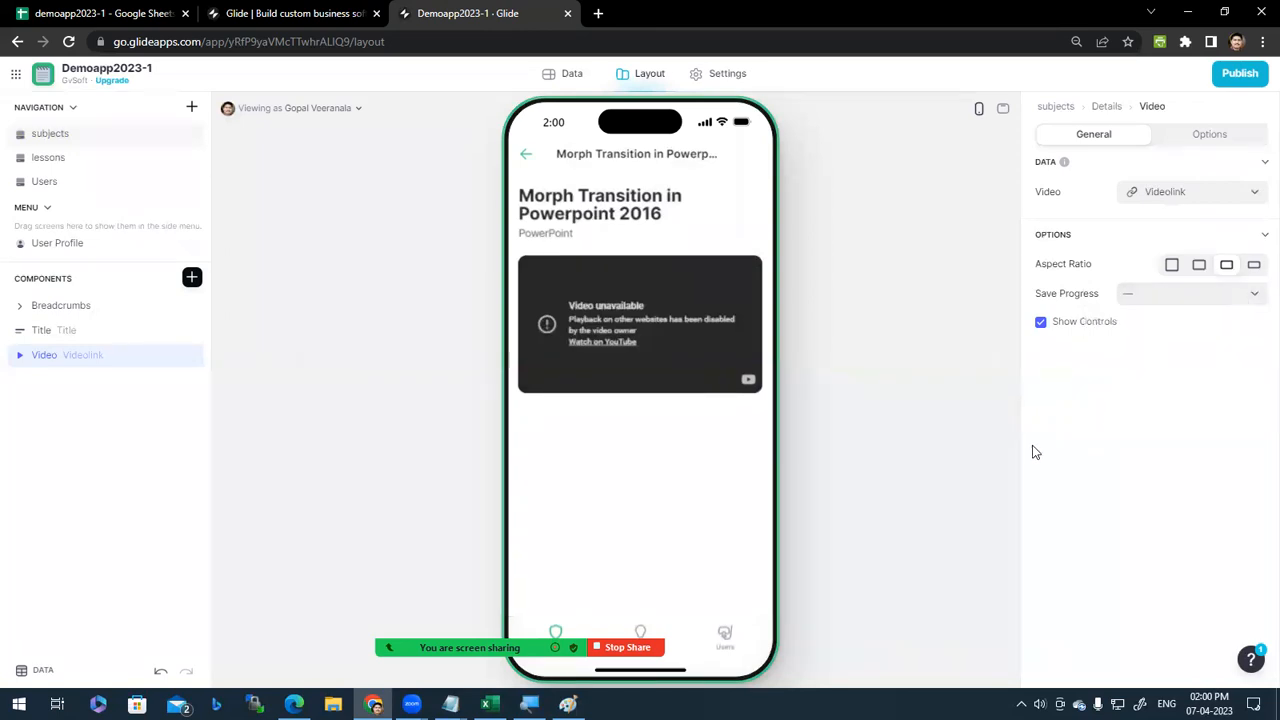
Step: Preview the Maps with PowerPoint lesson, close the stray Sheets tab, and go back to the subjects list
{"action": "left_click", "coordinate": [526, 160]}
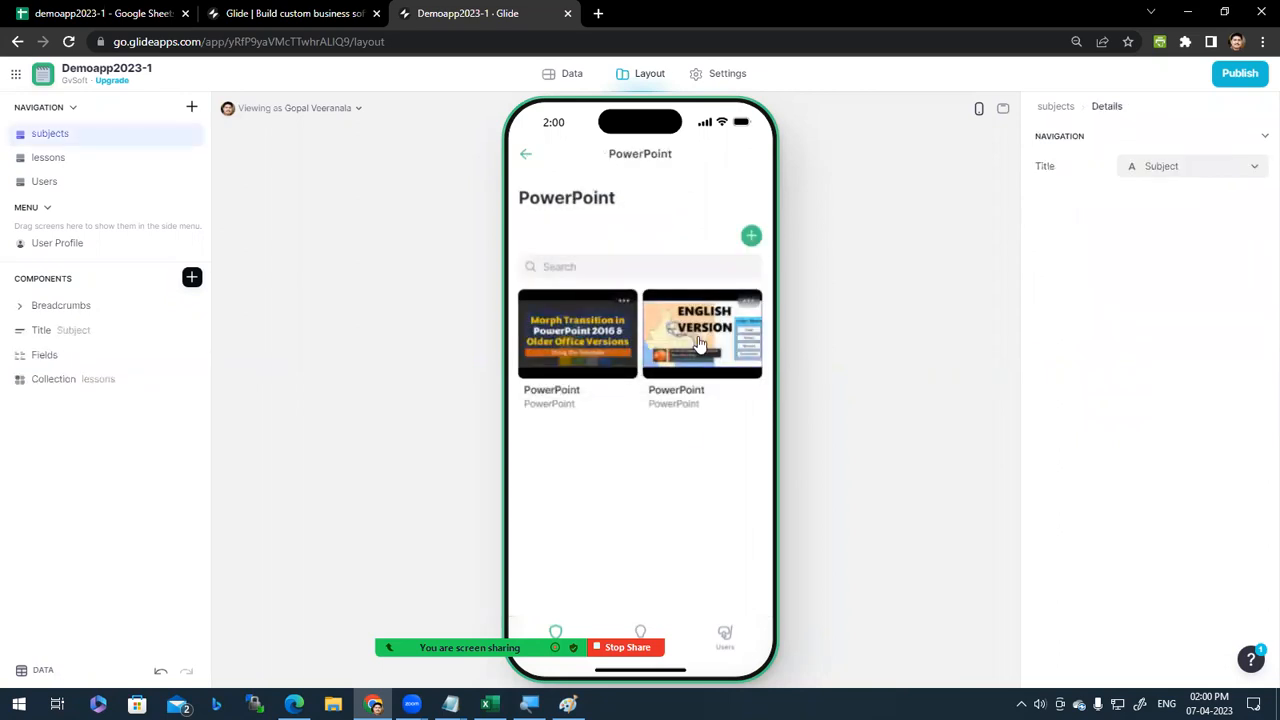
{"action": "left_click", "coordinate": [700, 342]}
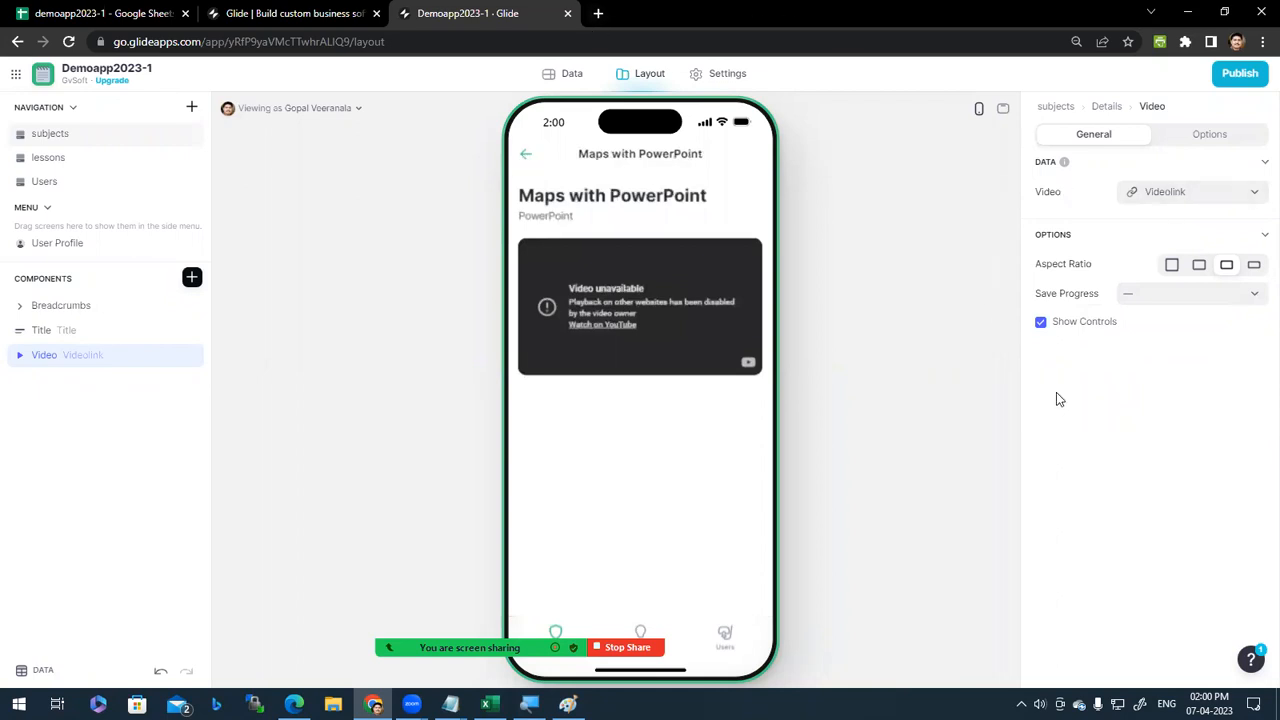
{"action": "key", "text": "ctrl+shift+t"}
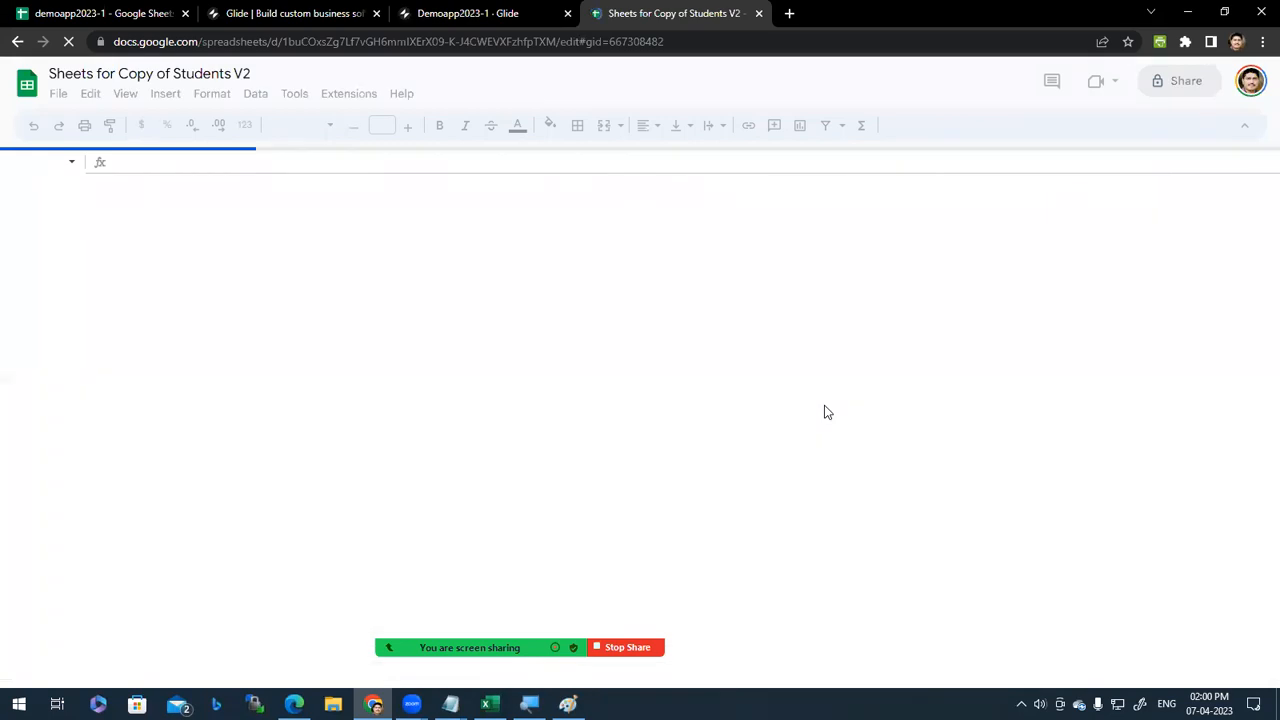
{"action": "left_click", "coordinate": [482, 13]}
{"action": "left_click", "coordinate": [678, 7]}
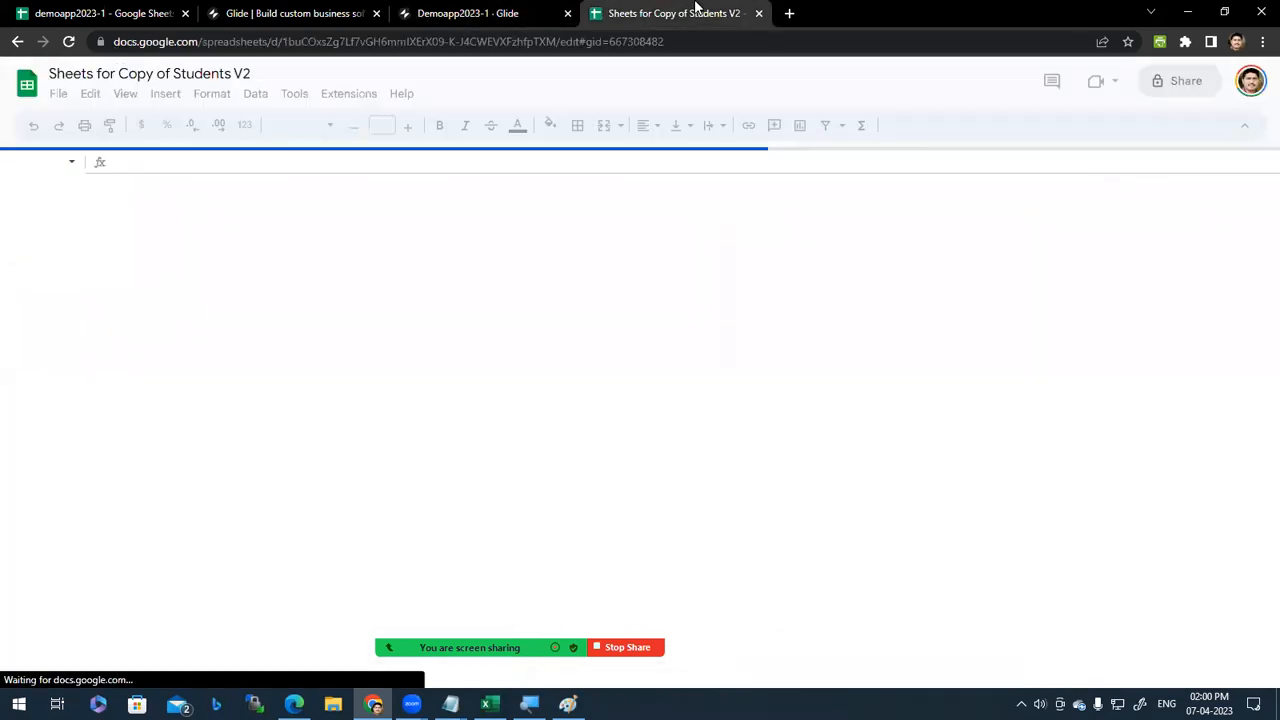
{"action": "key", "text": "ctrl+w"}
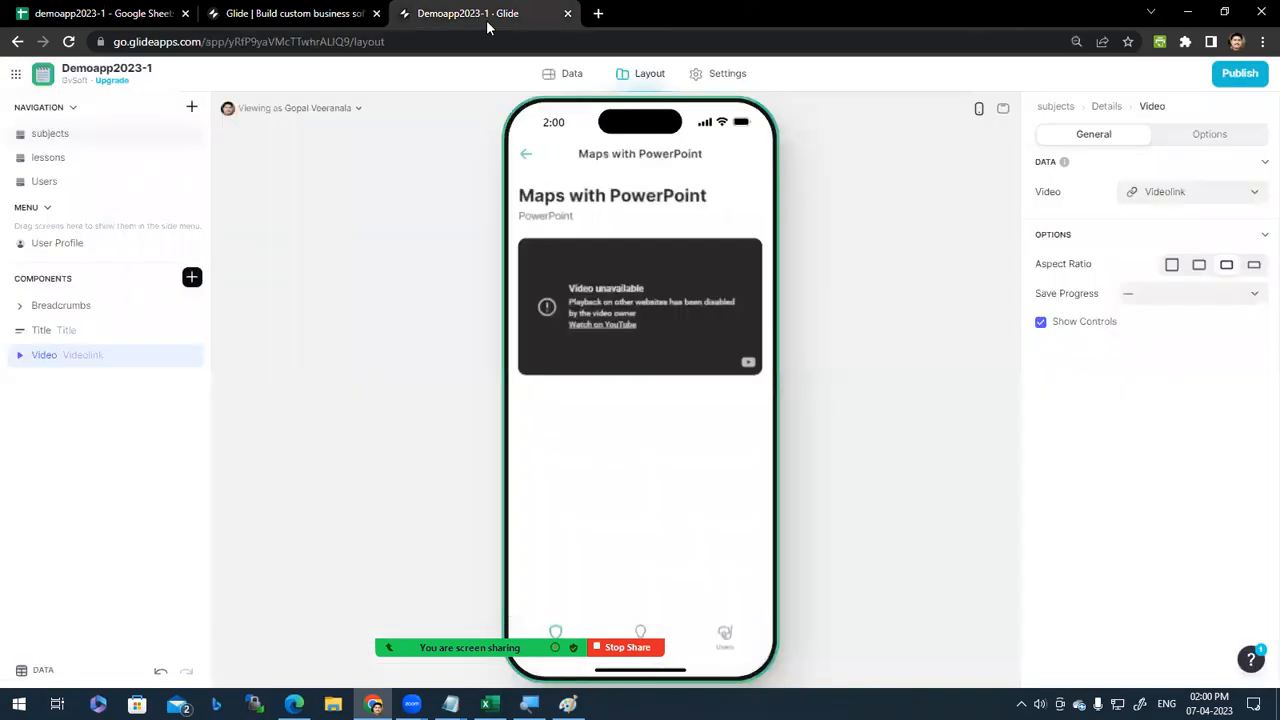
{"action": "left_click", "coordinate": [525, 156]}
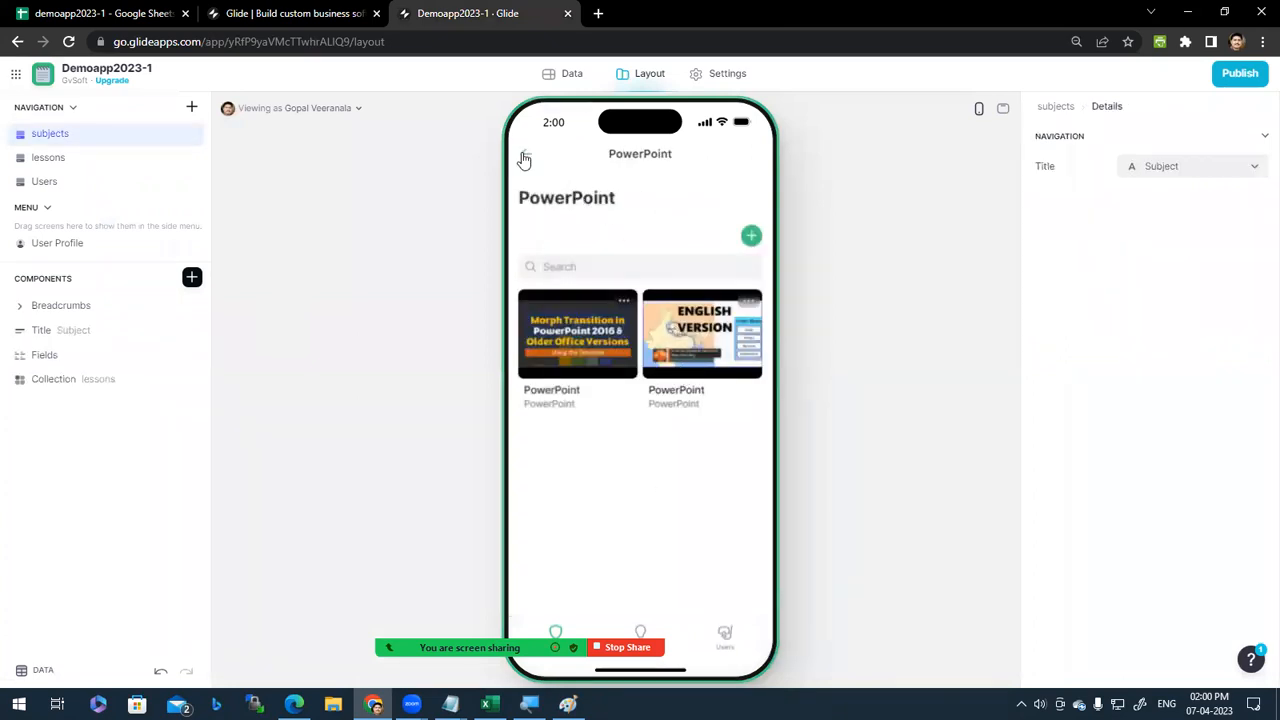
{"action": "left_click", "coordinate": [525, 157]}
Step: In Appearance settings, choose the pink accent colour and Dark navigation style
{"action": "left_click", "coordinate": [571, 78]}
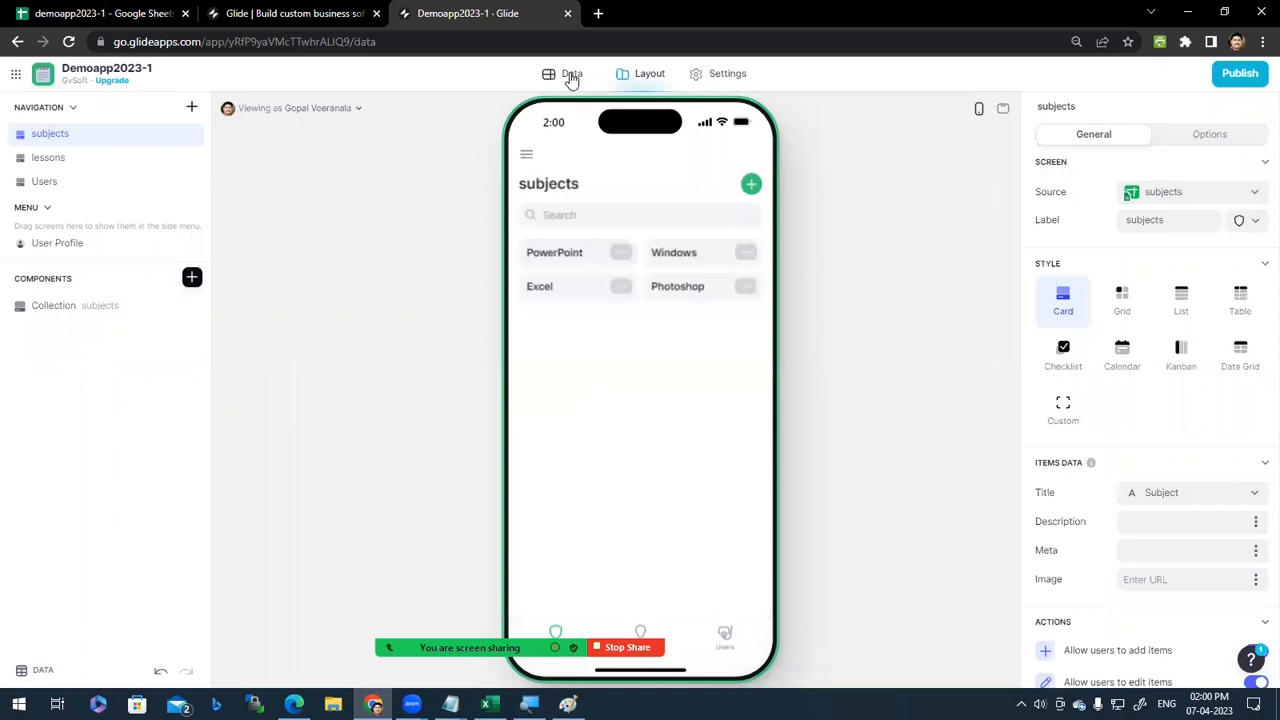
{"action": "left_click", "coordinate": [733, 80]}
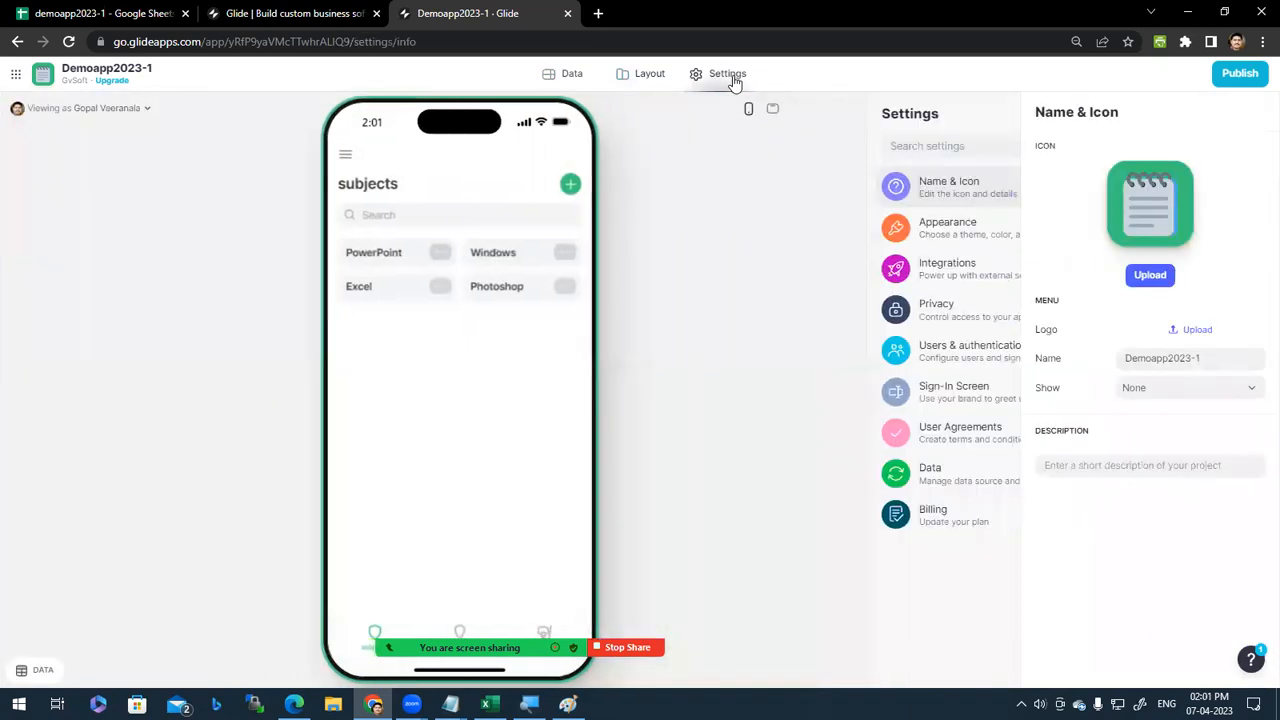
{"action": "left_click", "coordinate": [900, 228]}
{"action": "left_click", "coordinate": [1128, 201]}
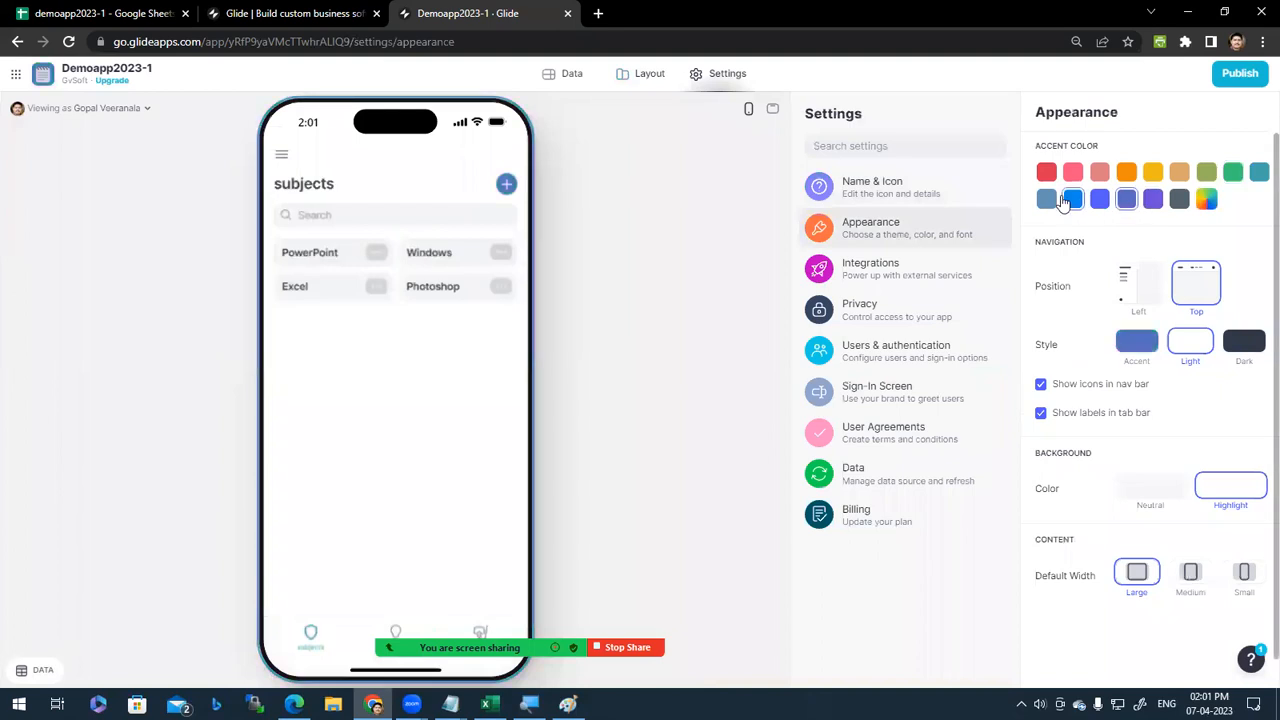
{"action": "left_click", "coordinate": [1072, 200]}
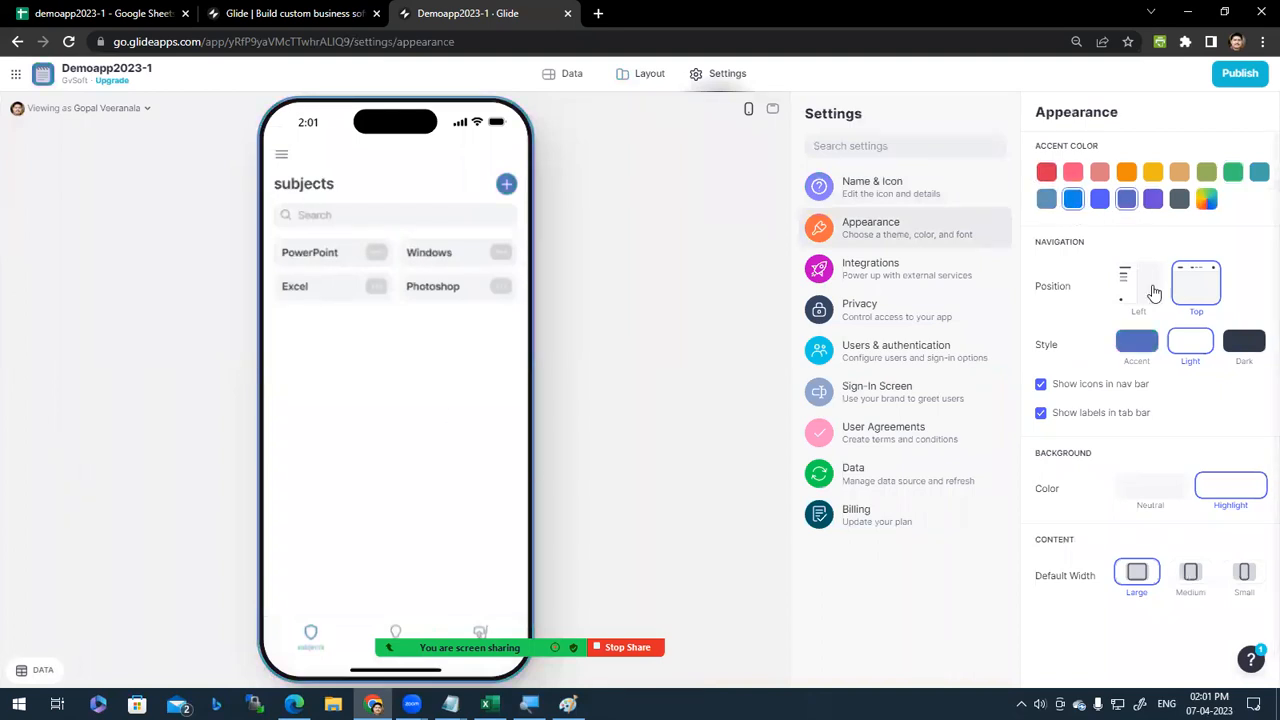
{"action": "left_click", "coordinate": [1246, 350]}
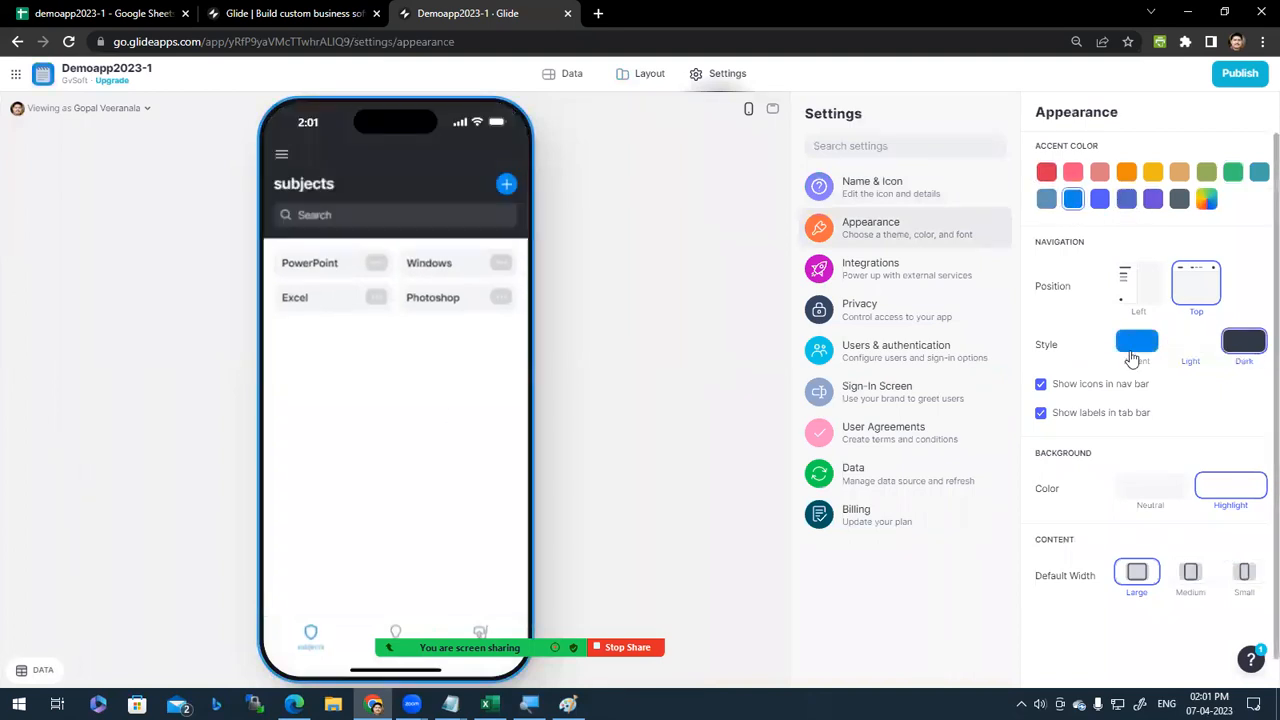
{"action": "left_click", "coordinate": [1134, 350]}
{"action": "left_click", "coordinate": [1232, 348]}
{"action": "left_click", "coordinate": [1099, 199]}
{"action": "left_click", "coordinate": [1072, 172]}
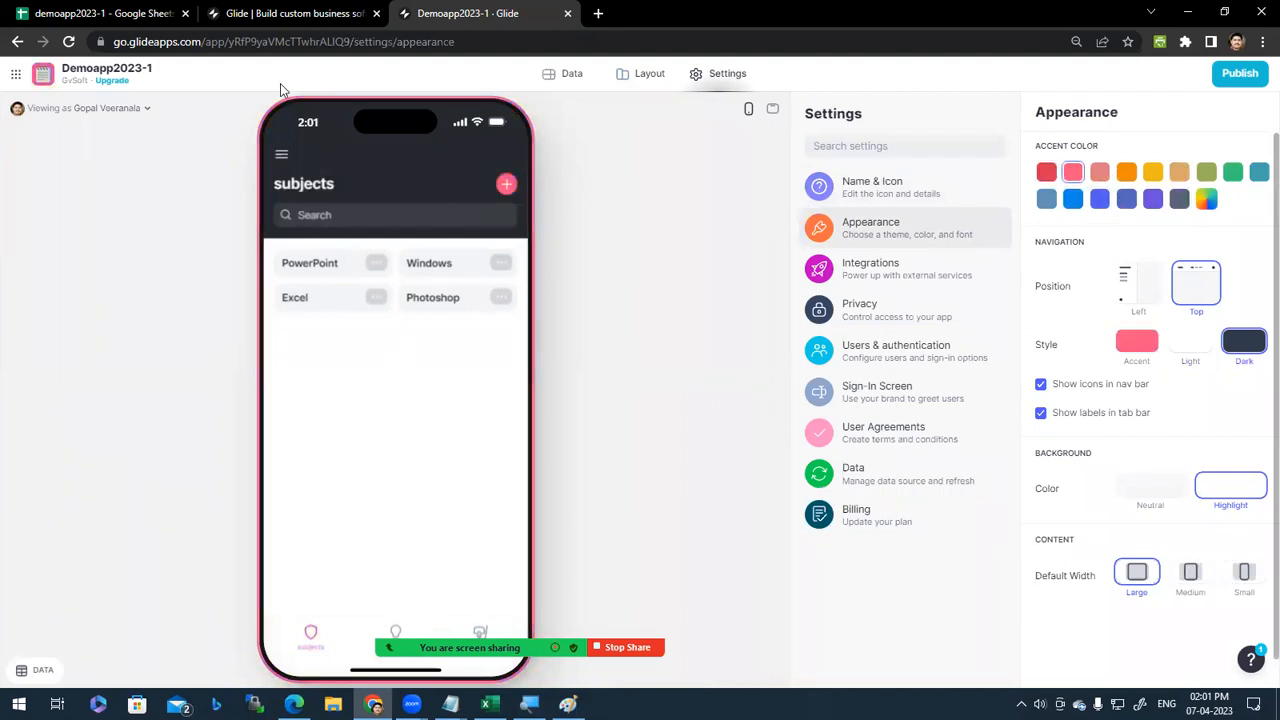
Step: Check the preview's side menu and return to Layout
{"action": "left_click", "coordinate": [284, 160]}
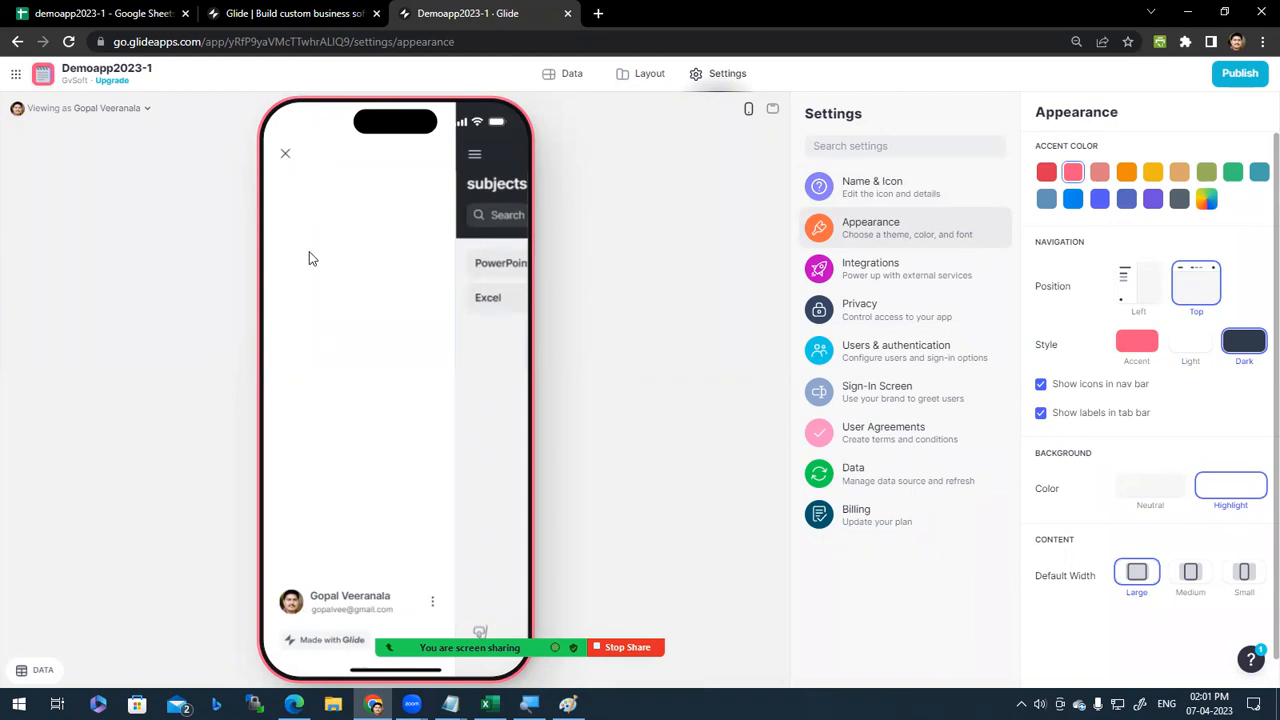
{"action": "left_click", "coordinate": [502, 160]}
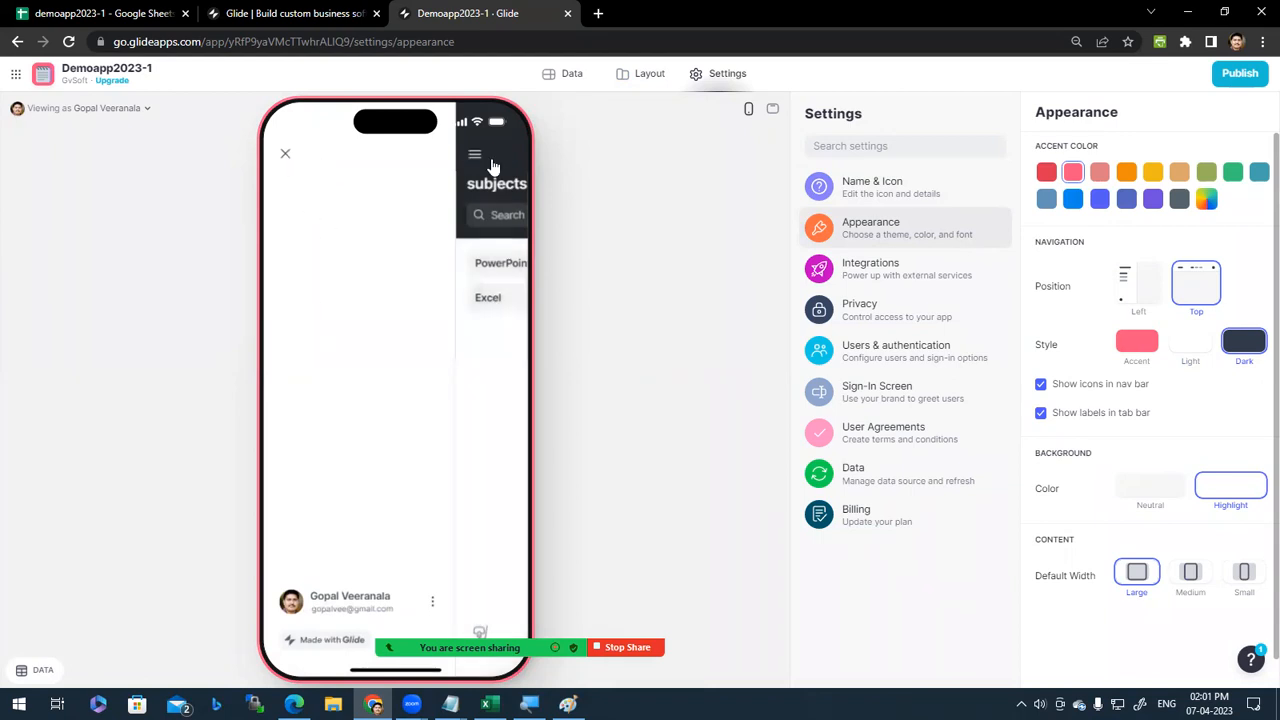
{"action": "left_click", "coordinate": [650, 76]}
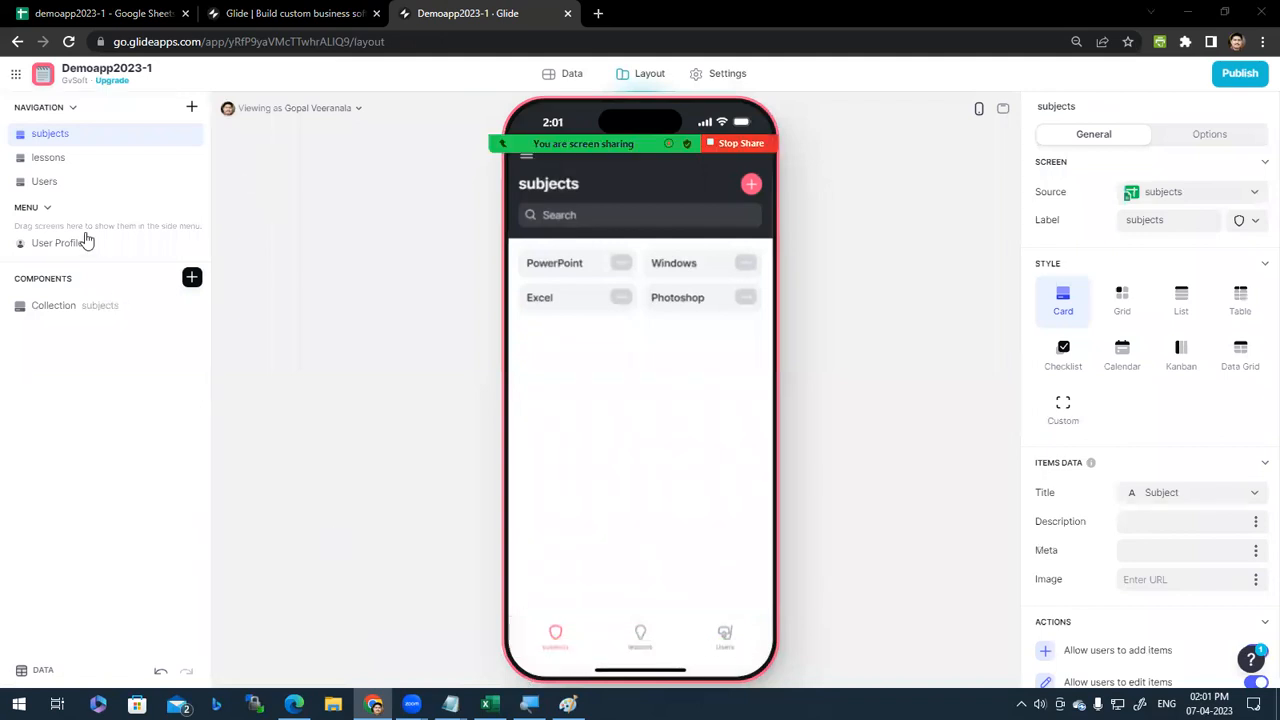
Step: Hide the lessons and Users screens from navigation and check the User Profile screen
{"action": "left_click", "coordinate": [190, 159]}
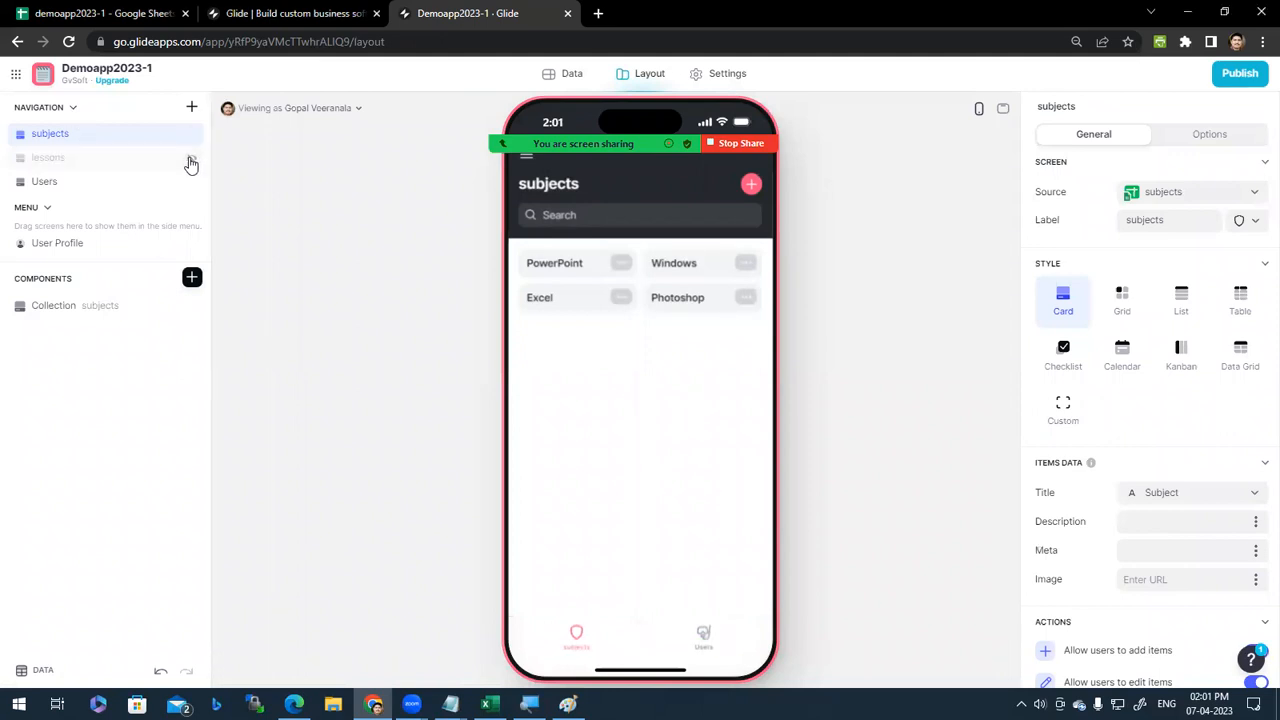
{"action": "left_click", "coordinate": [191, 181]}
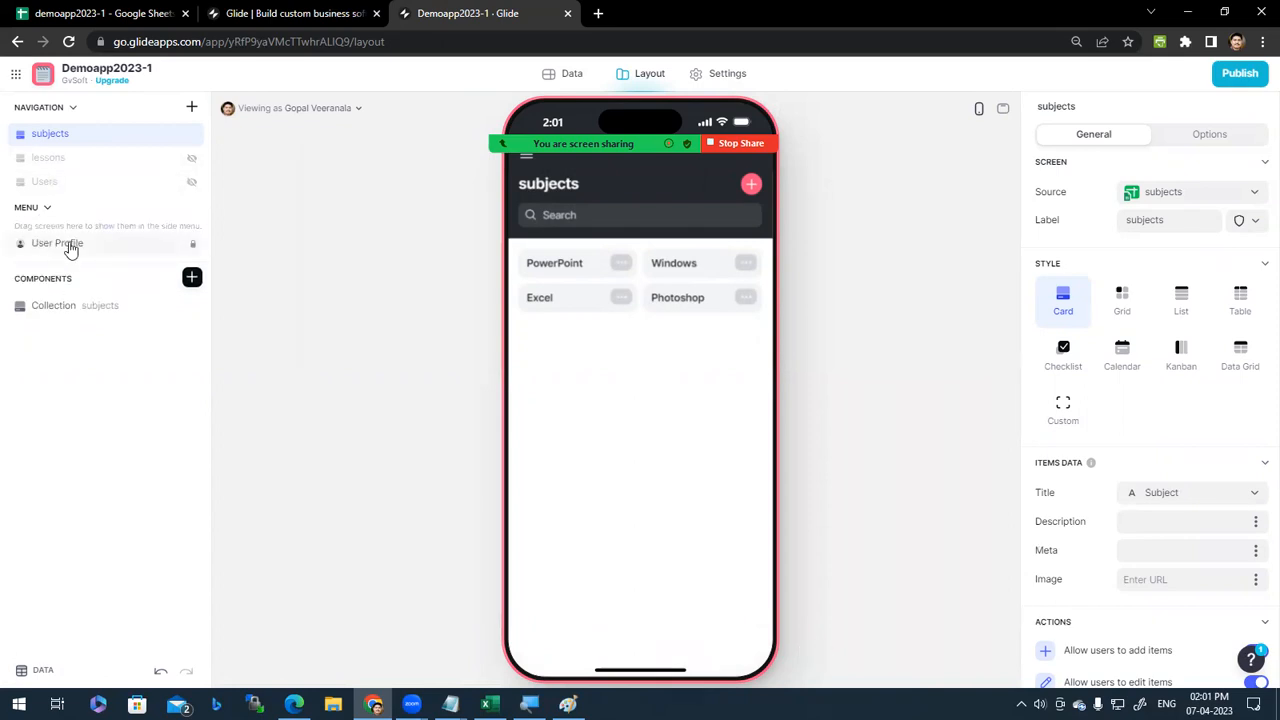
{"action": "left_click", "coordinate": [70, 250]}
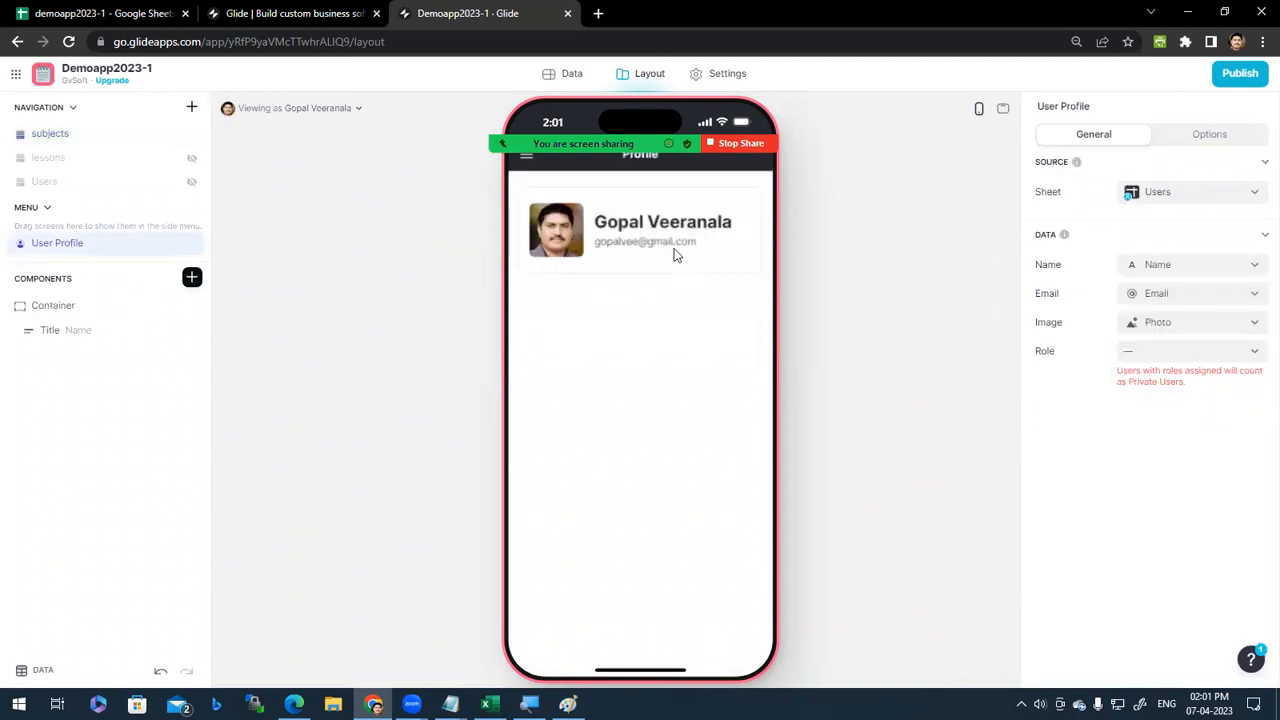
{"action": "left_click", "coordinate": [522, 163]}
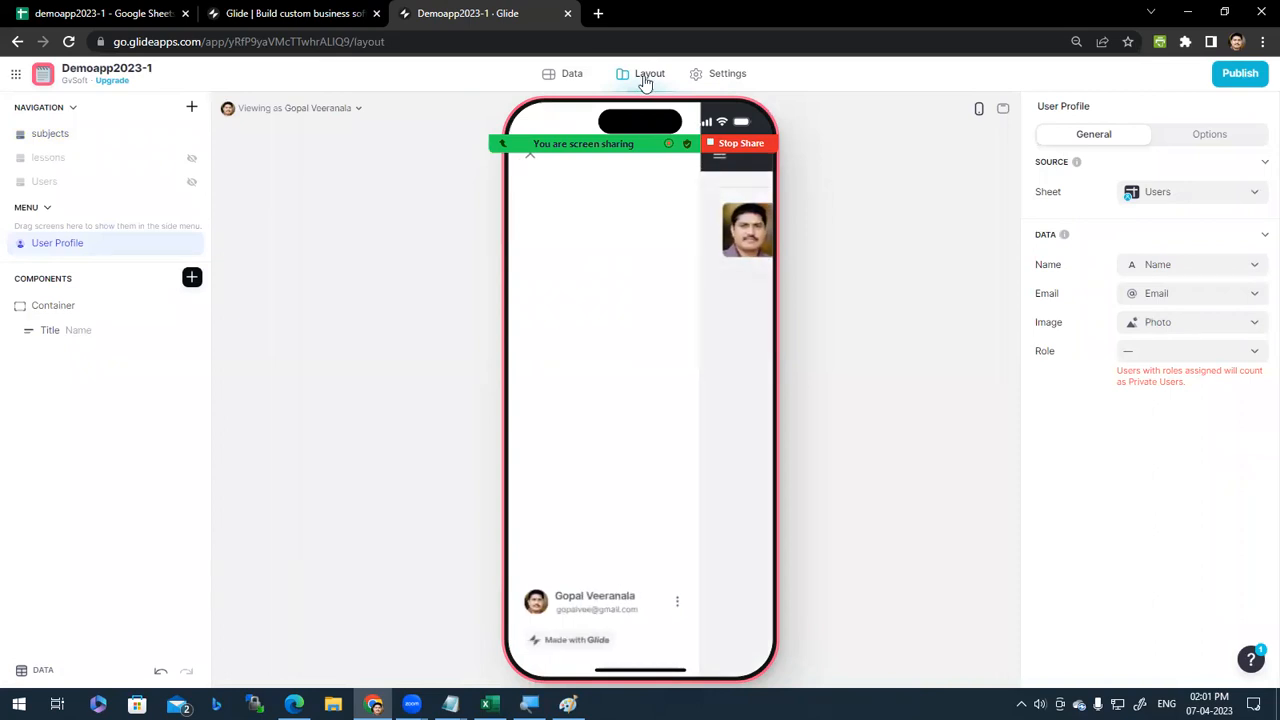
{"action": "left_click", "coordinate": [529, 160]}
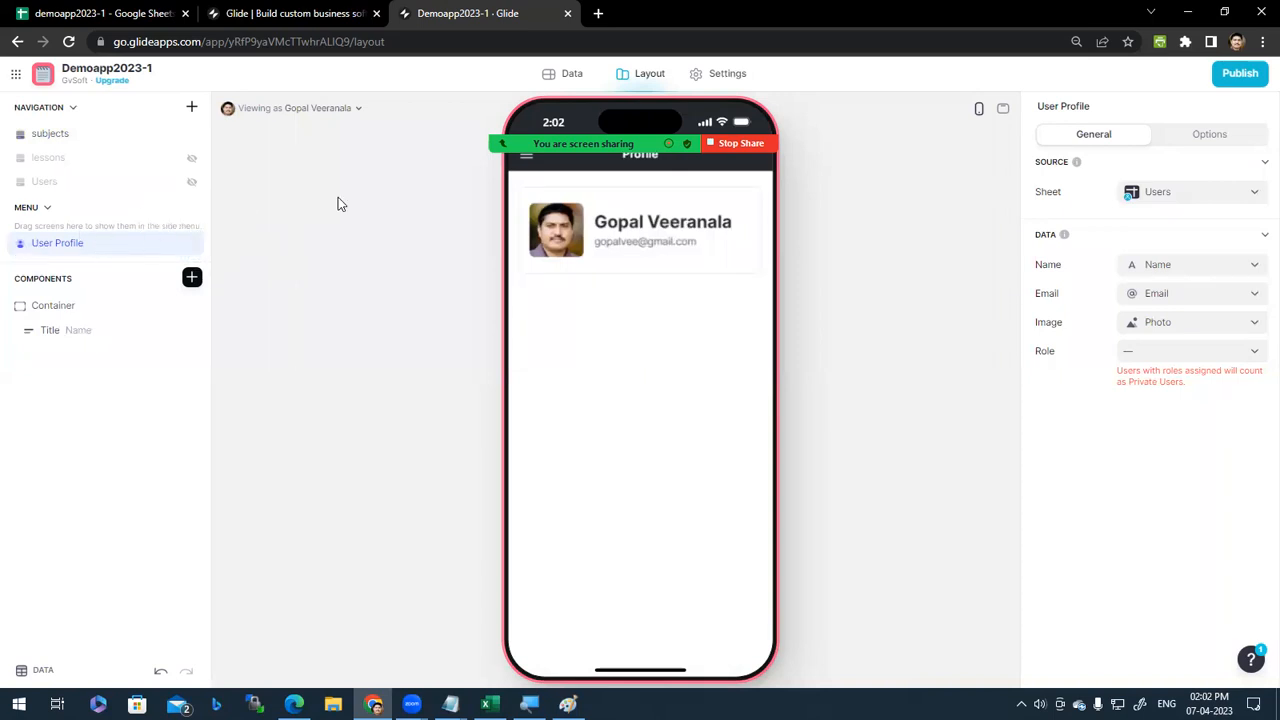
Step: Open the Users table in the data editor
{"action": "left_click", "coordinate": [637, 78]}
{"action": "left_click", "coordinate": [703, 76]}
{"action": "left_click", "coordinate": [649, 76]}
{"action": "left_click", "coordinate": [571, 74]}
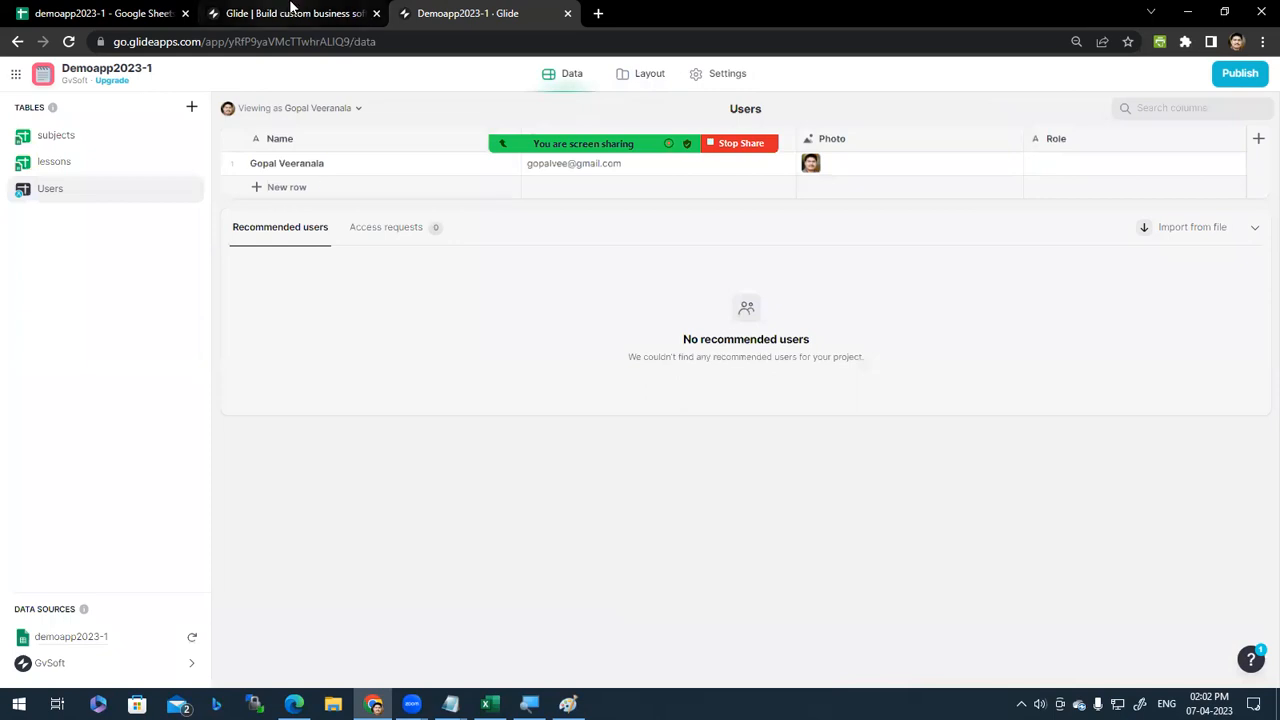
Step: Switch to the glideapps.com tab and click through the taskbar windows
{"action": "left_click", "coordinate": [290, 12]}
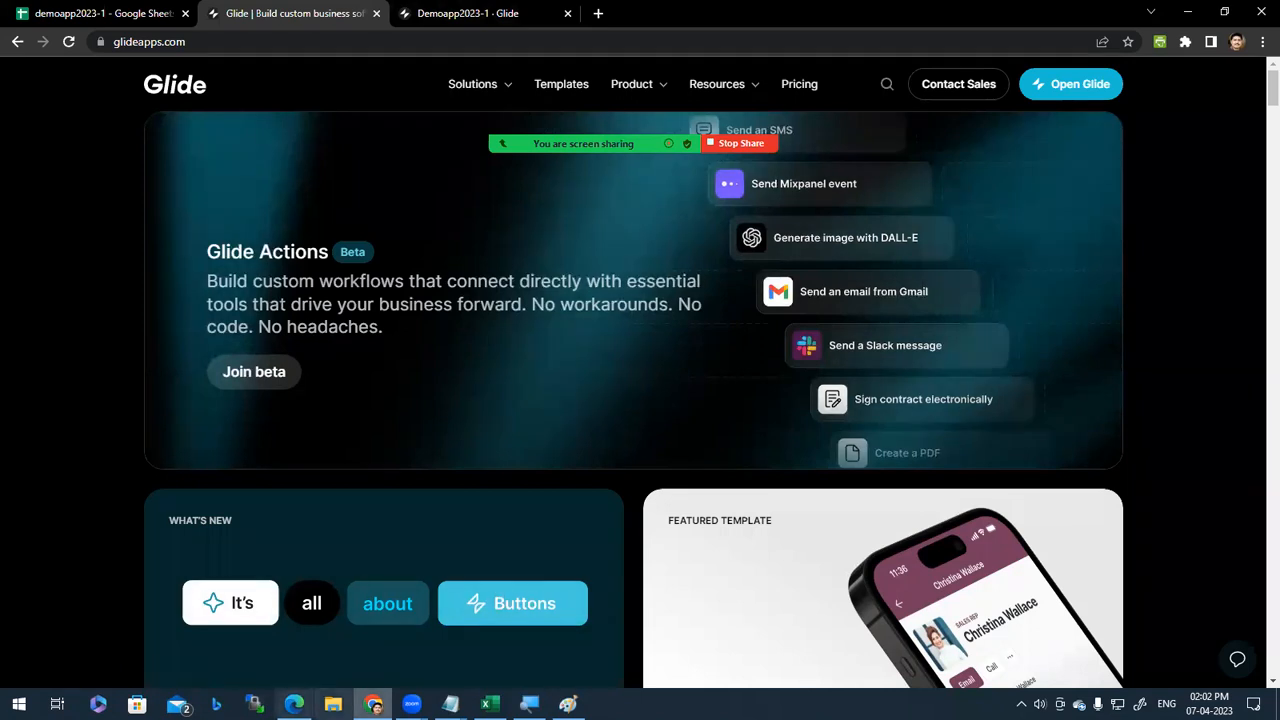
{"action": "left_click", "coordinate": [411, 704]}
{"action": "left_click", "coordinate": [471, 654]}
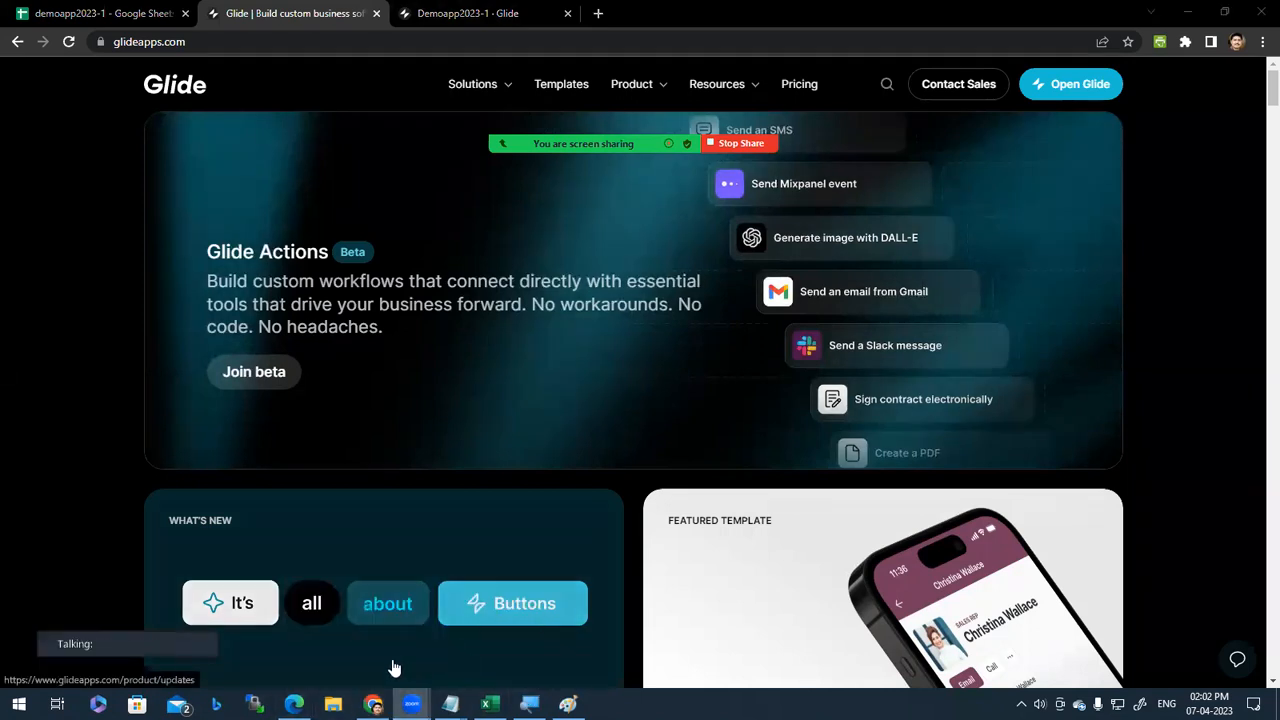
{"action": "left_click", "coordinate": [411, 704]}
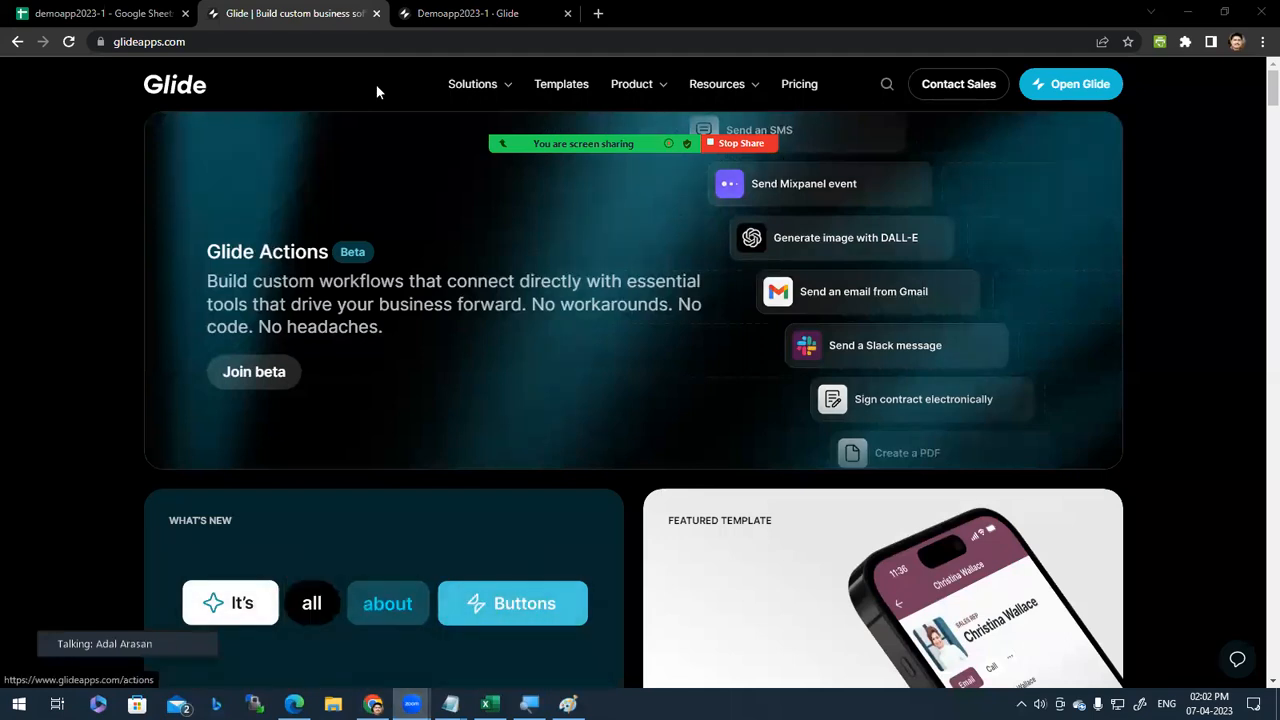
Step: Minimize Chrome, Paint and Excel, then bring up the desktop's View options
{"action": "left_click", "coordinate": [1190, 13]}
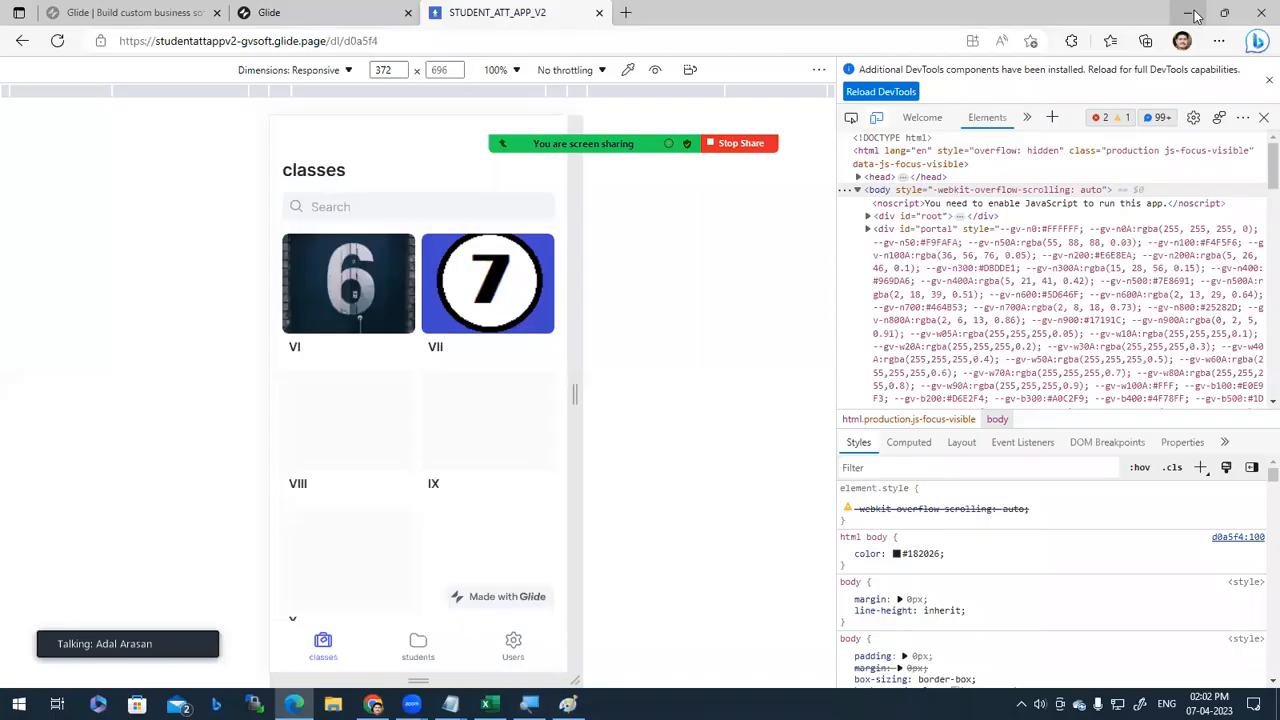
{"action": "left_click", "coordinate": [1190, 13]}
{"action": "left_click", "coordinate": [1100, 21]}
{"action": "left_click", "coordinate": [1182, 12]}
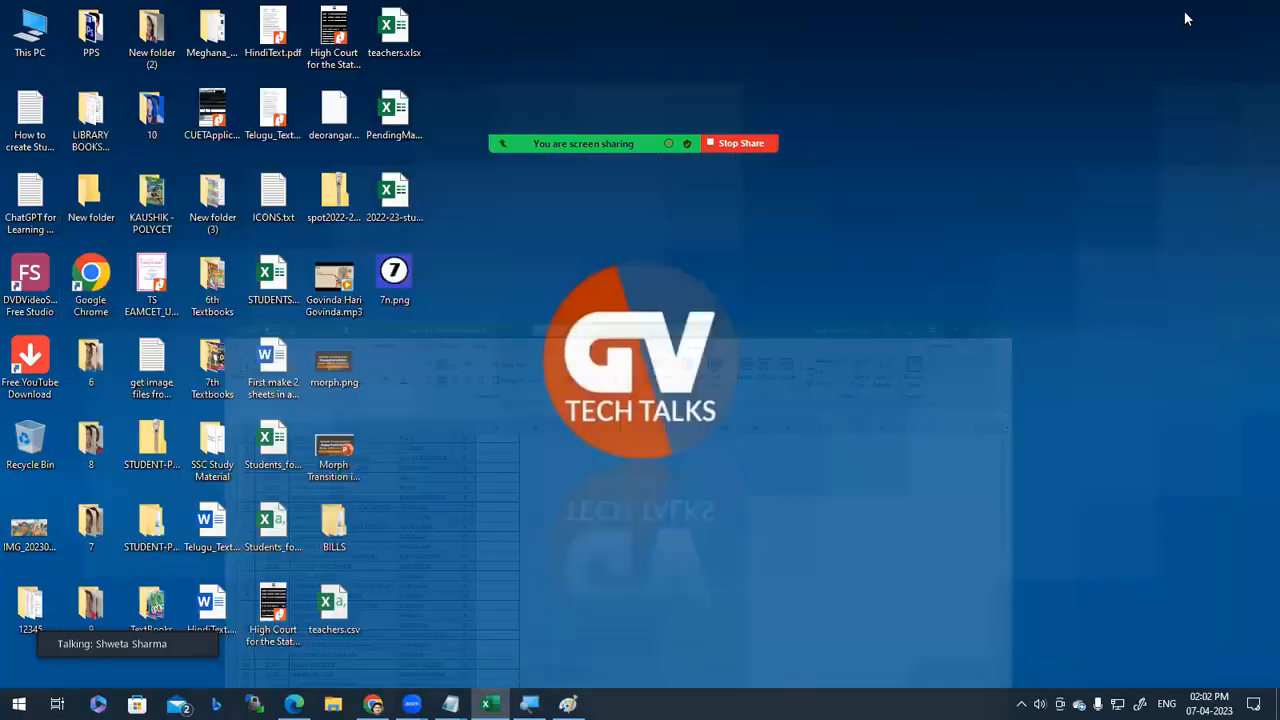
{"action": "right_click", "coordinate": [775, 228]}
{"action": "mouse_move", "coordinate": [894, 236]}
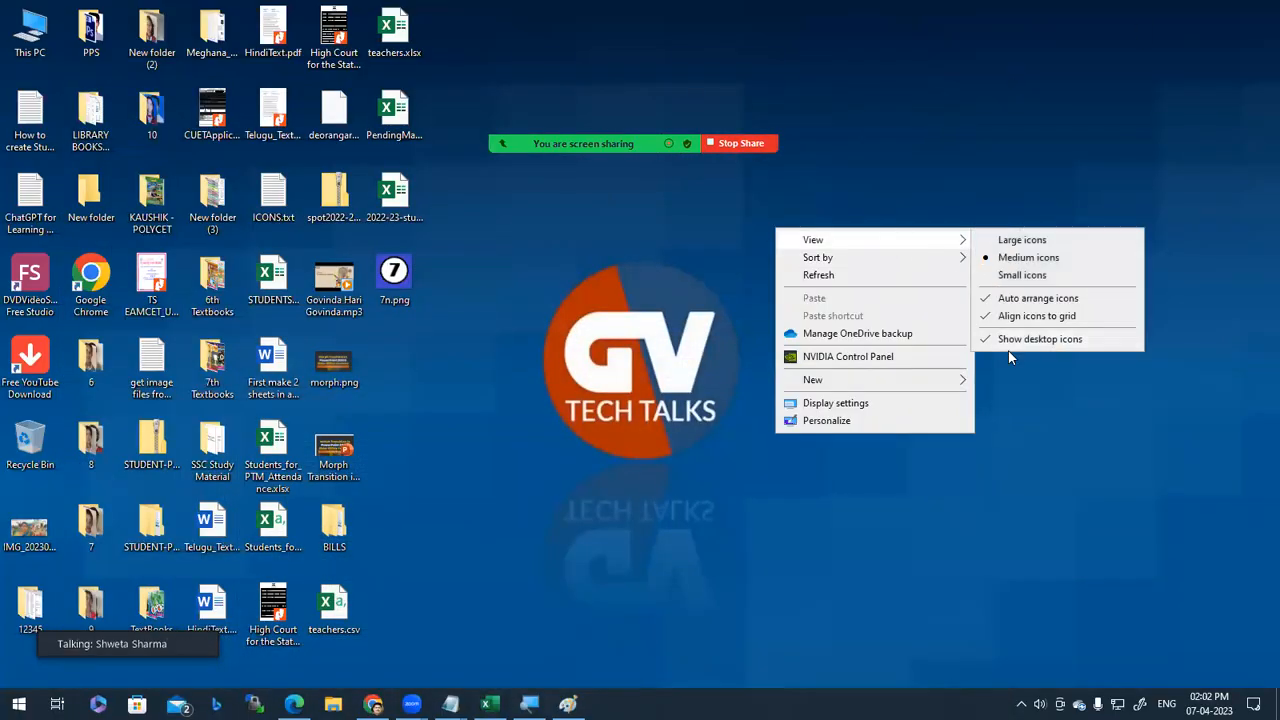